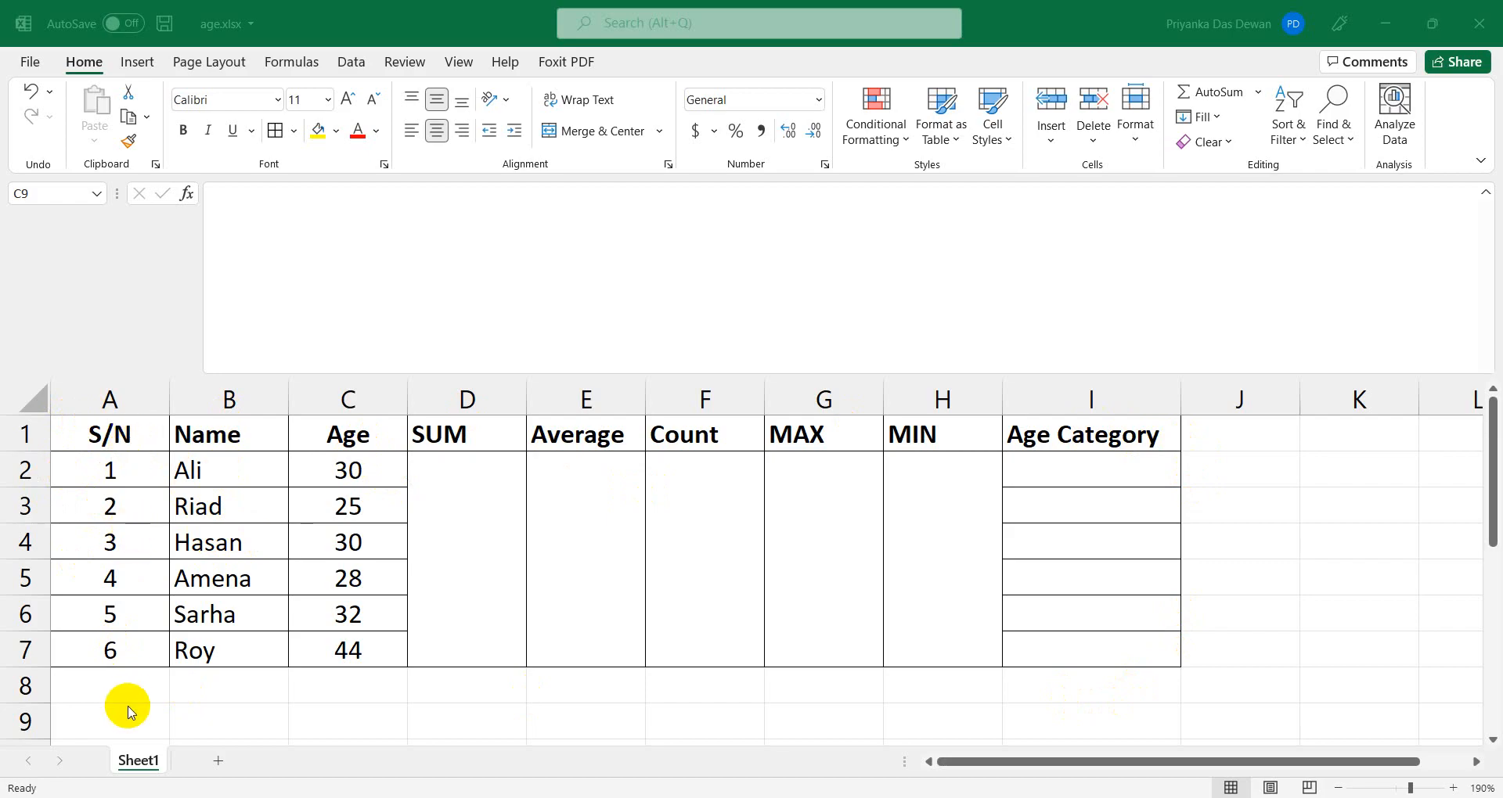
Clear the first person's age from cell C2, leaving the other ages in the column in place.
click(125, 470)
click(207, 475)
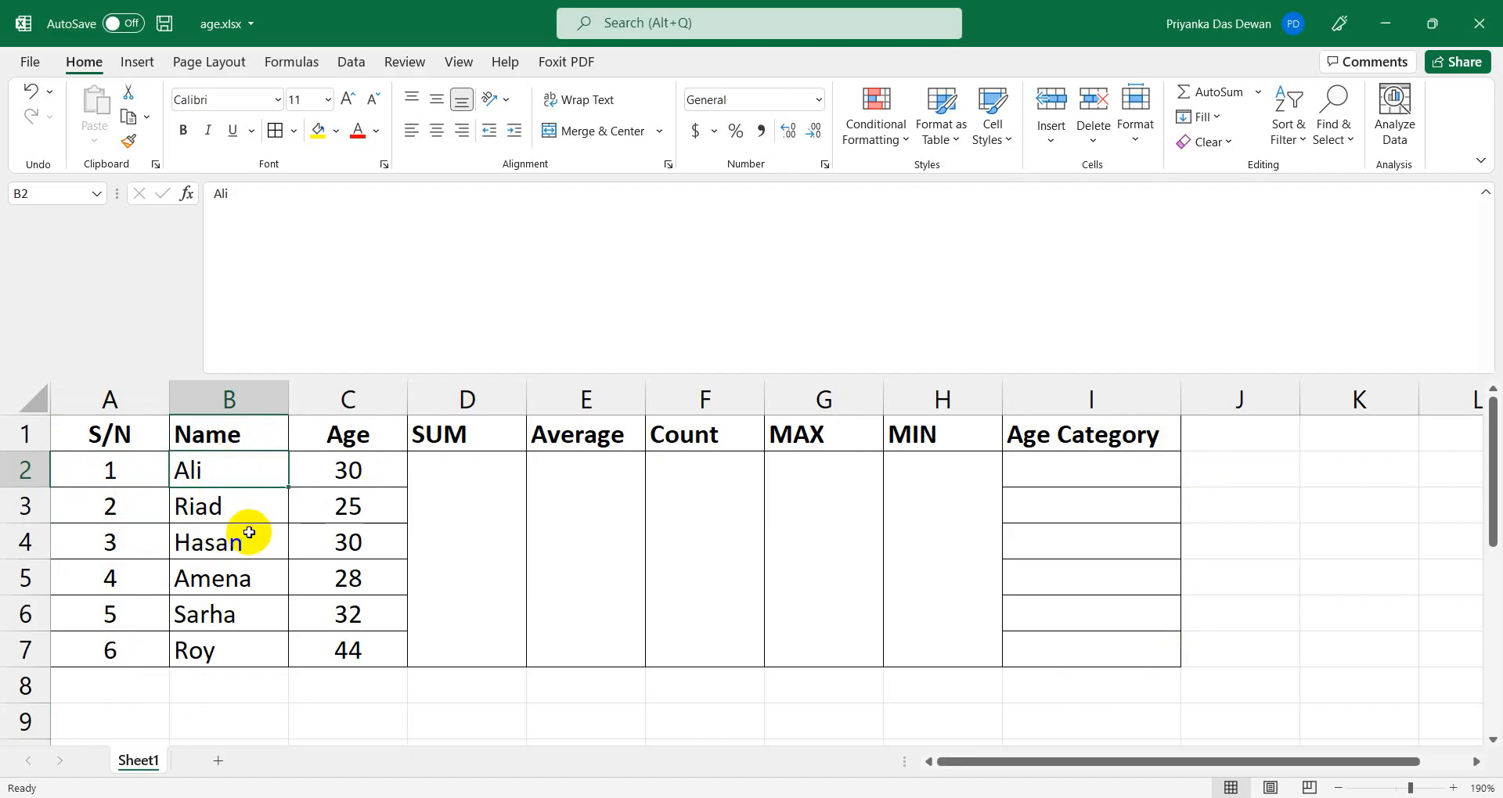
click(381, 477)
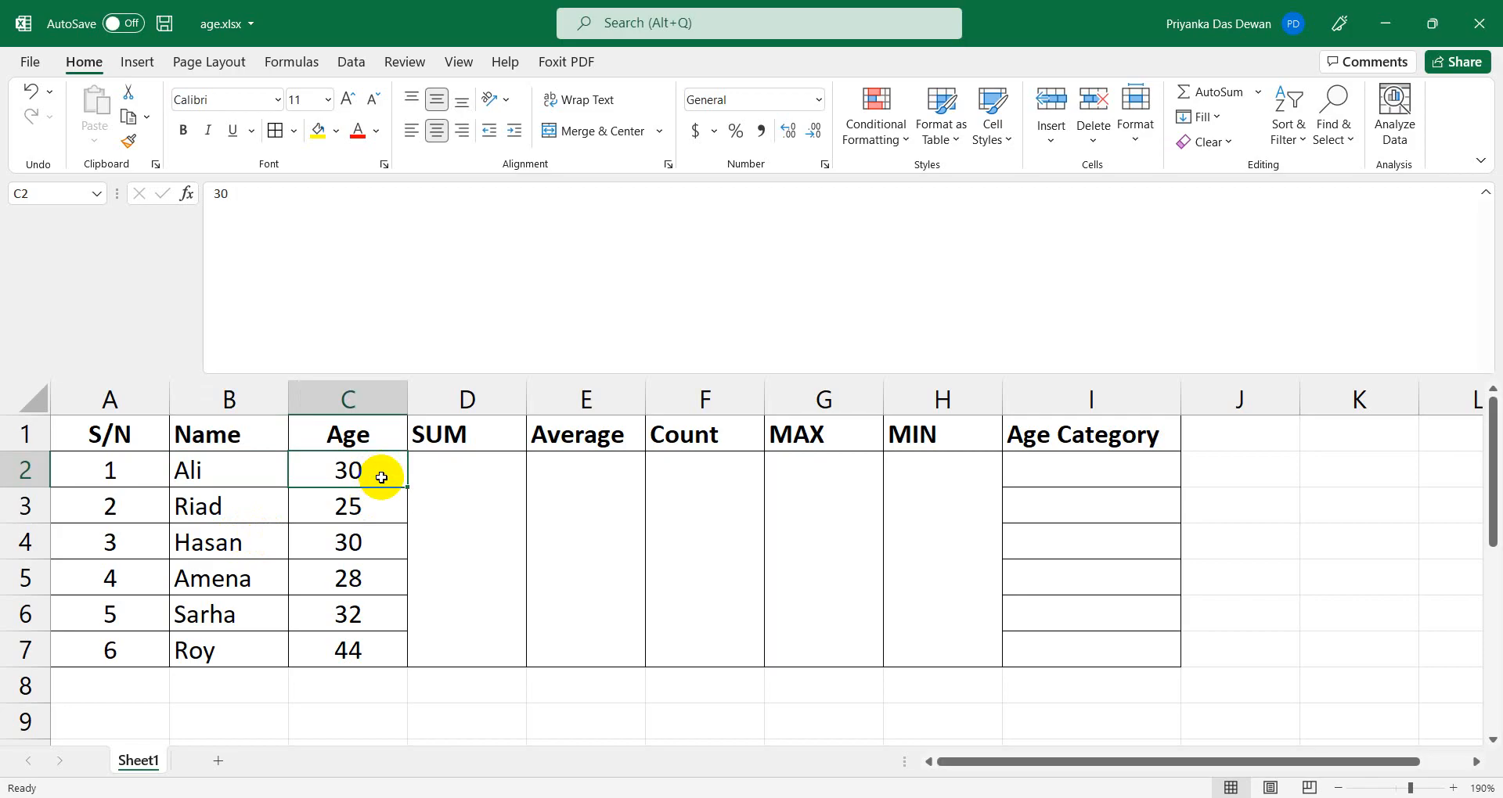
click(403, 678)
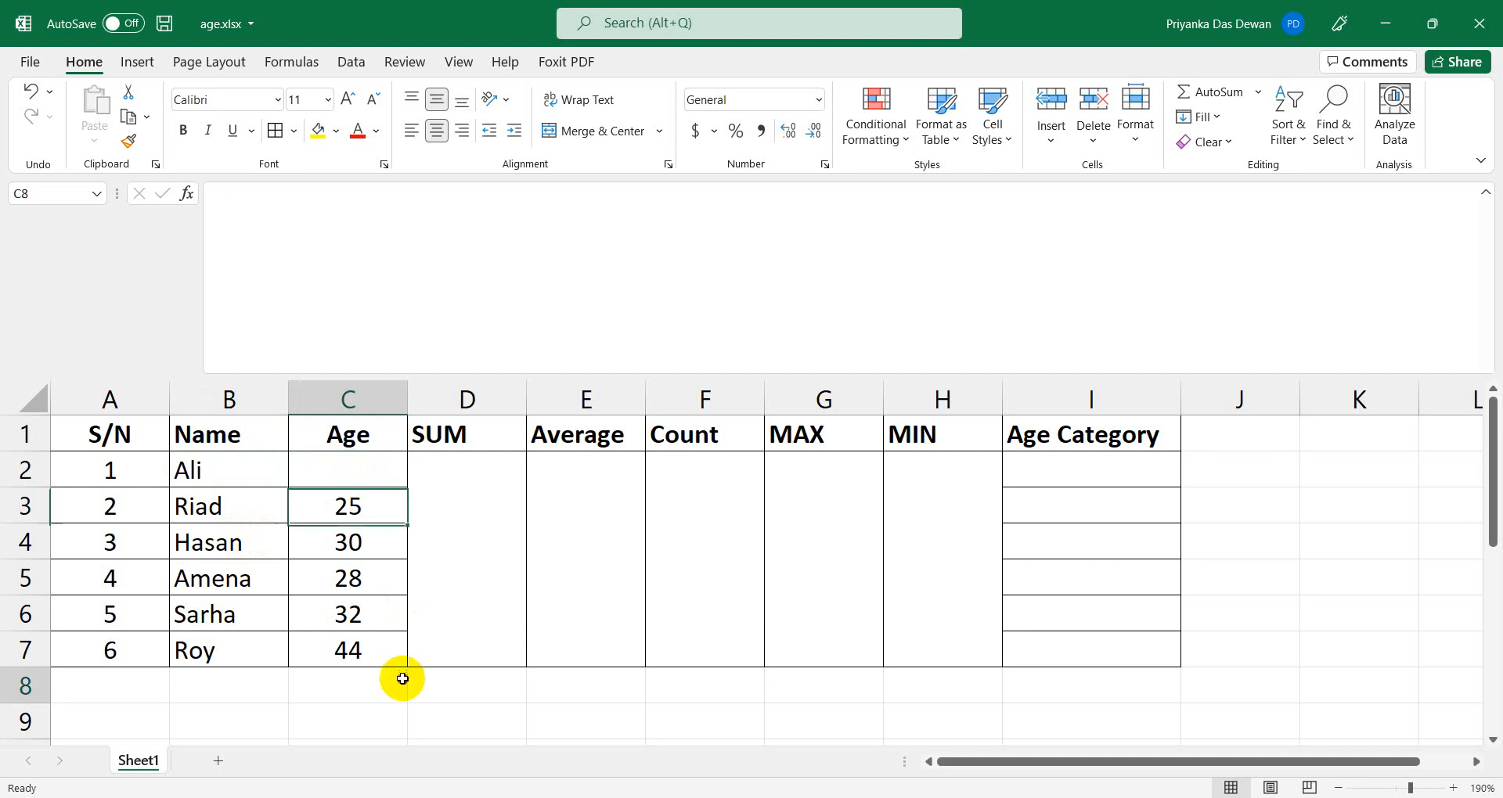
click(373, 468)
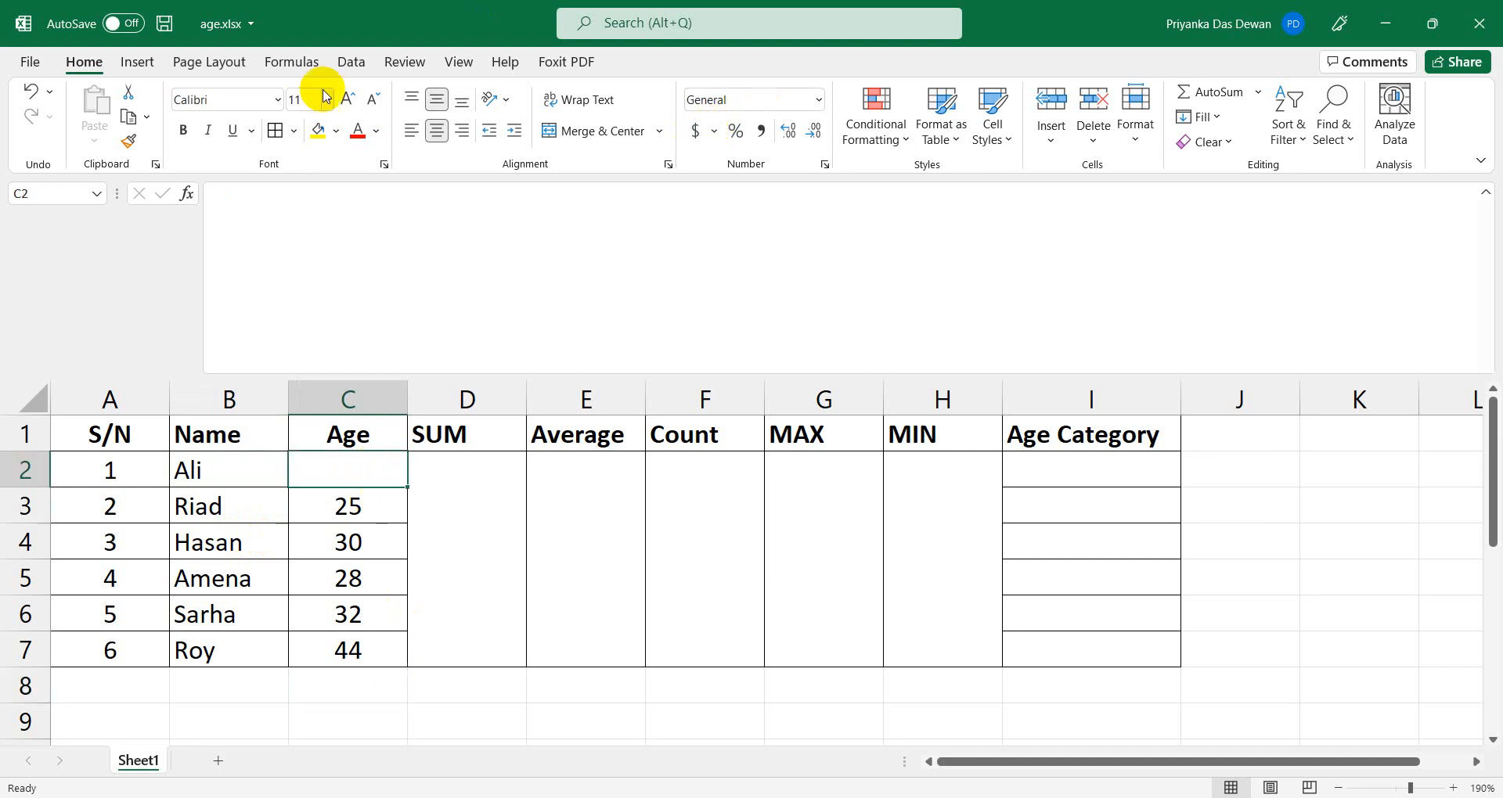
Set the data validation of cell C2 to allow whole numbers between a minimum of 1 and a maximum of 44.
click(360, 64)
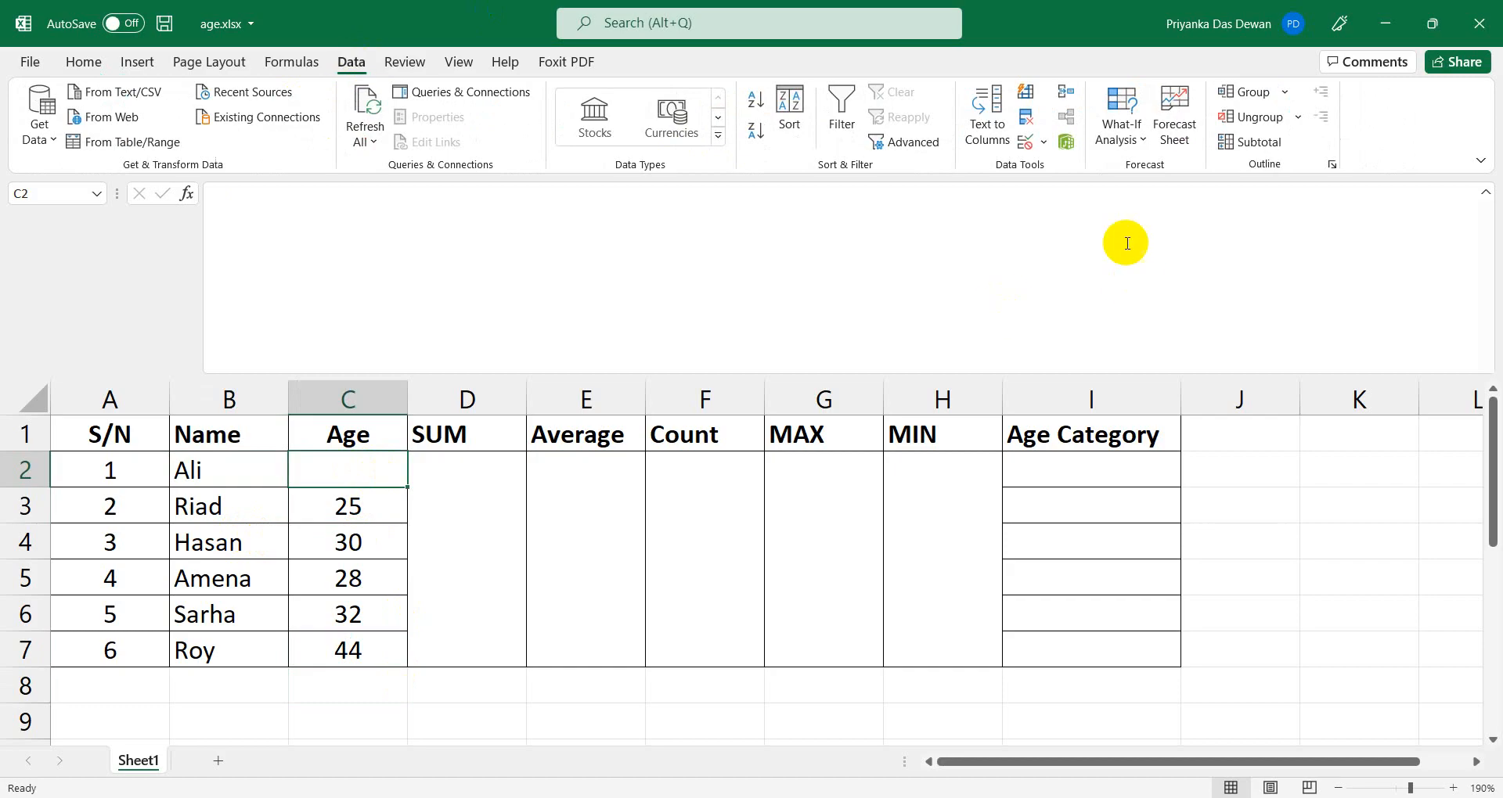
click(1037, 142)
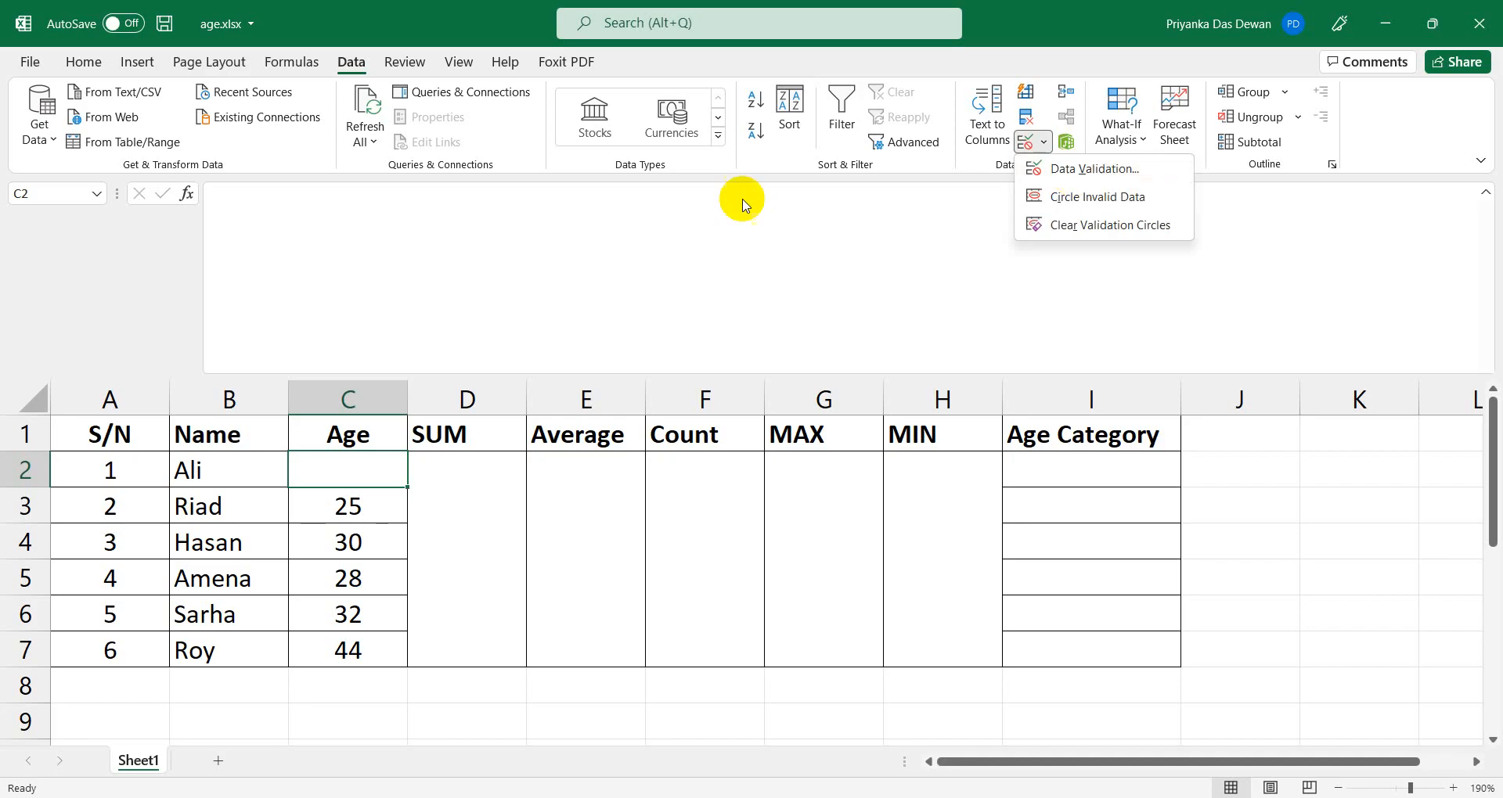
click(352, 62)
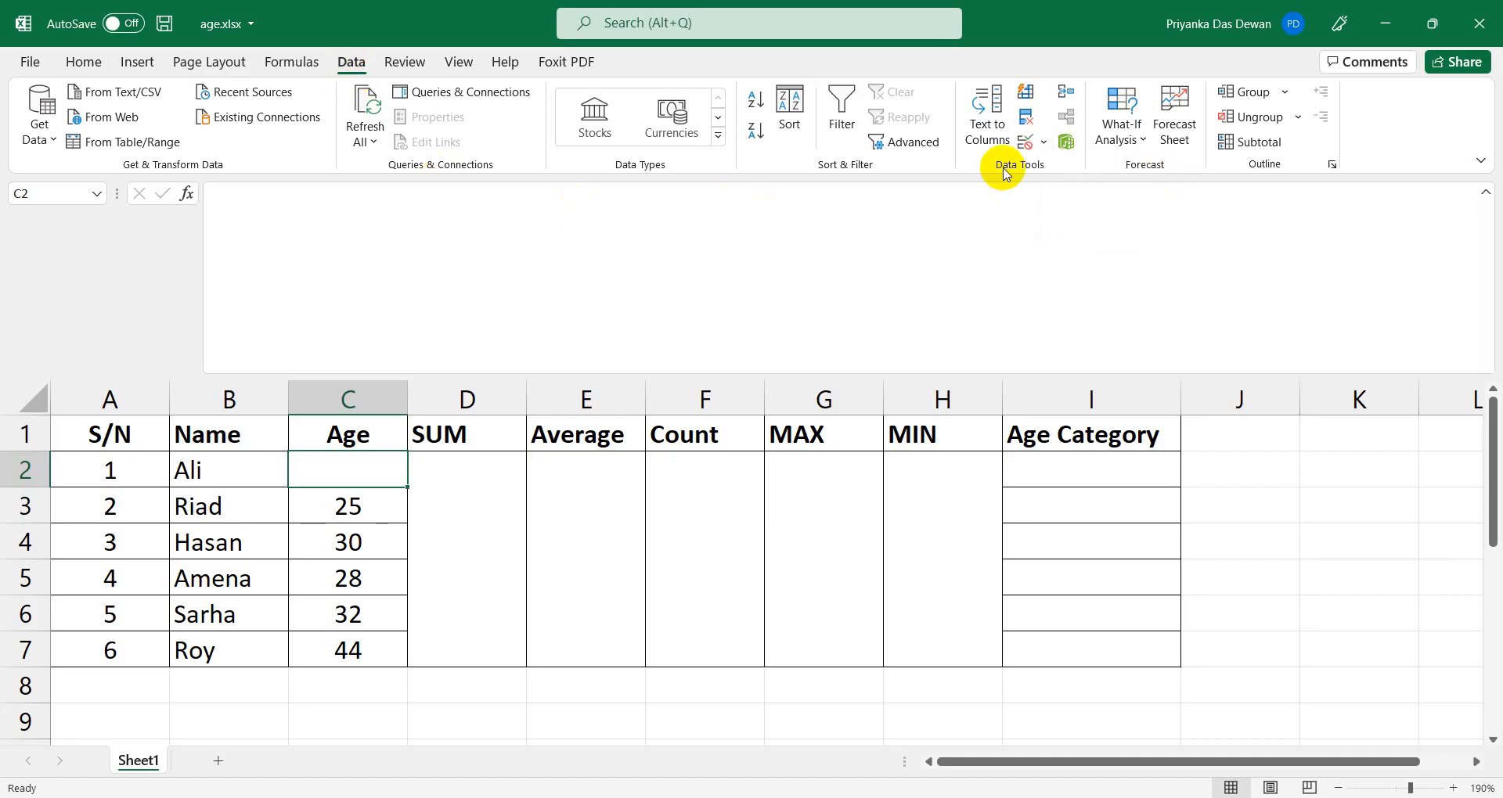
click(1041, 141)
click(1069, 173)
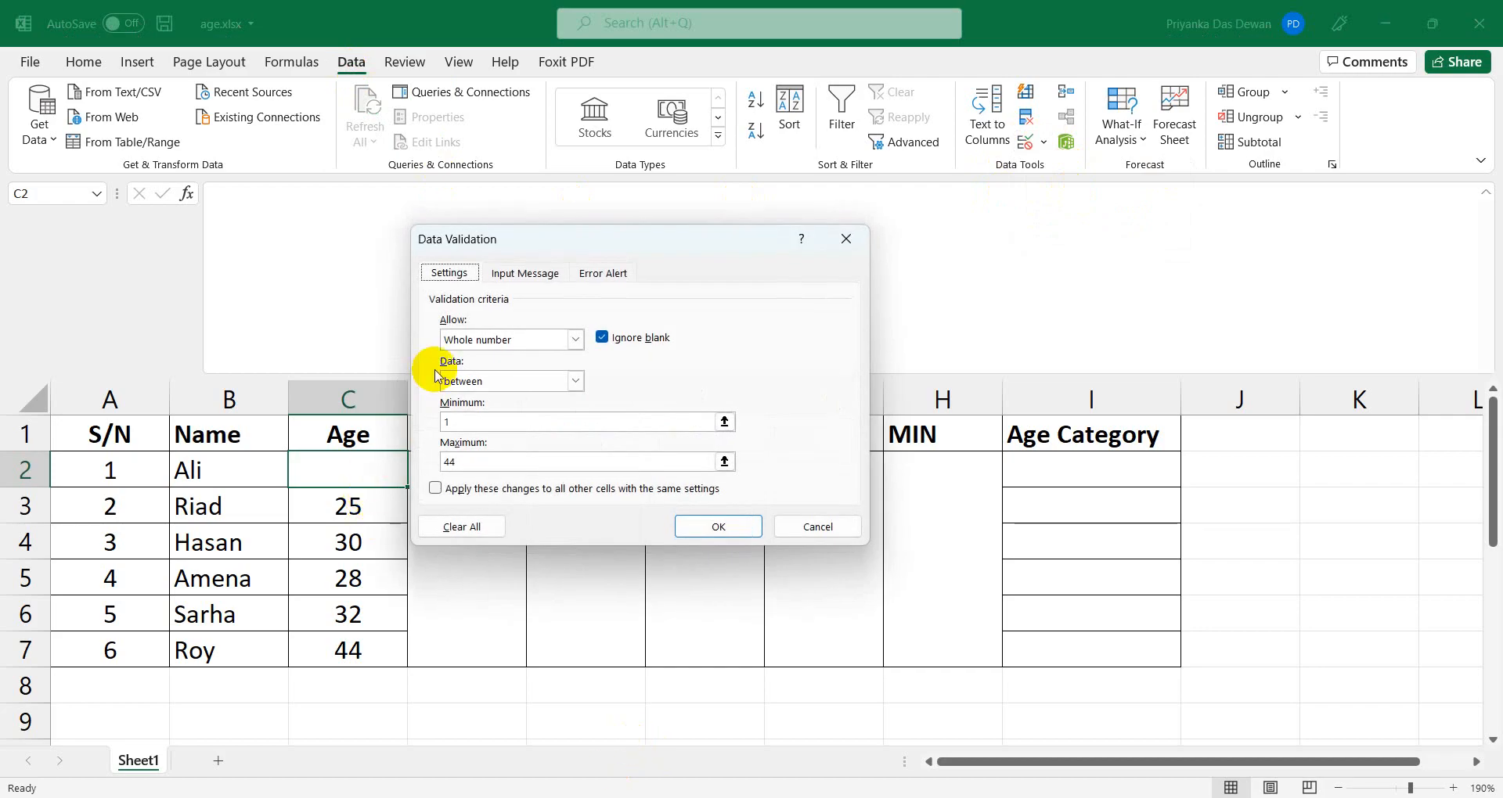
click(574, 339)
click(499, 376)
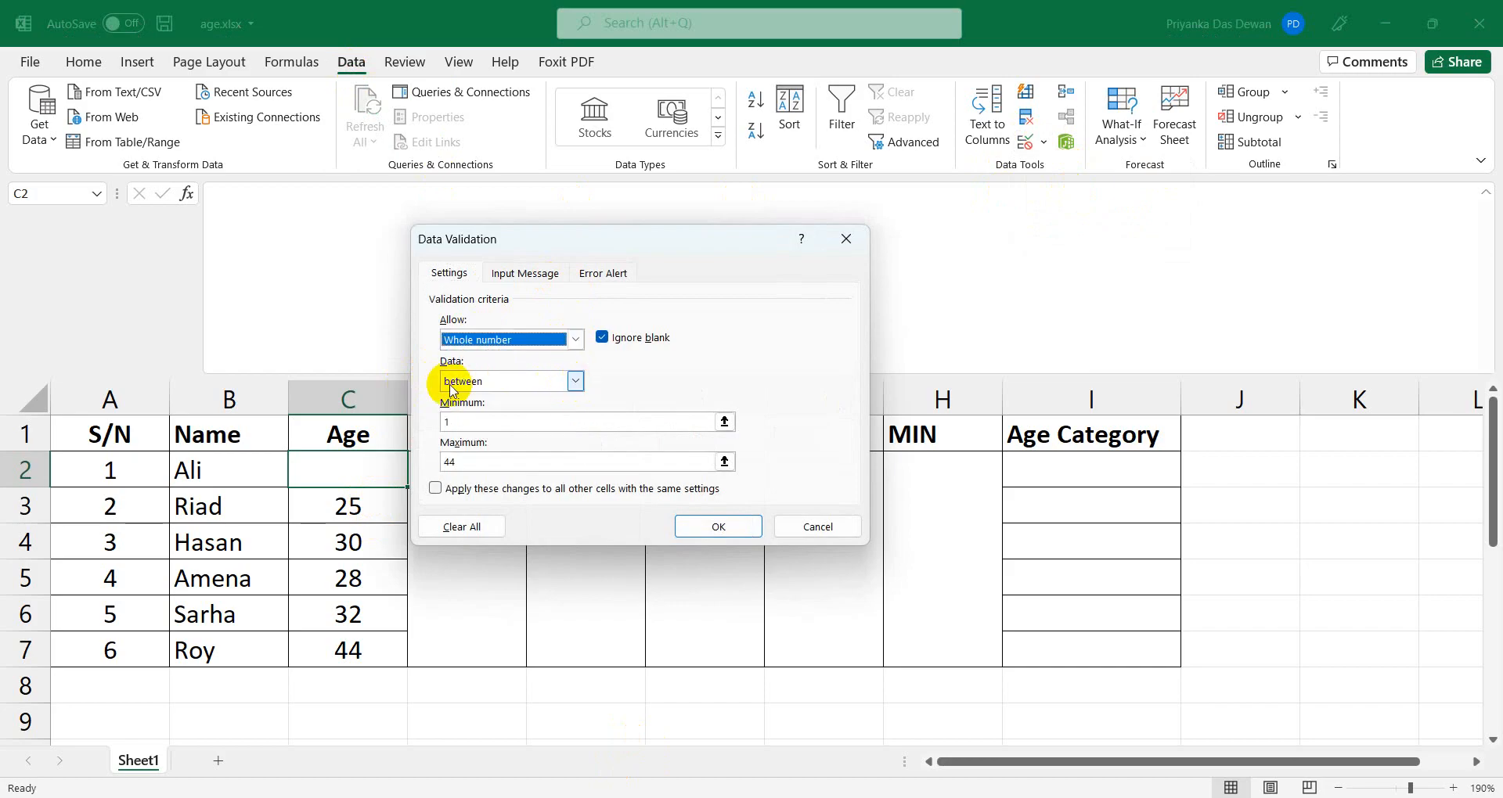
click(575, 381)
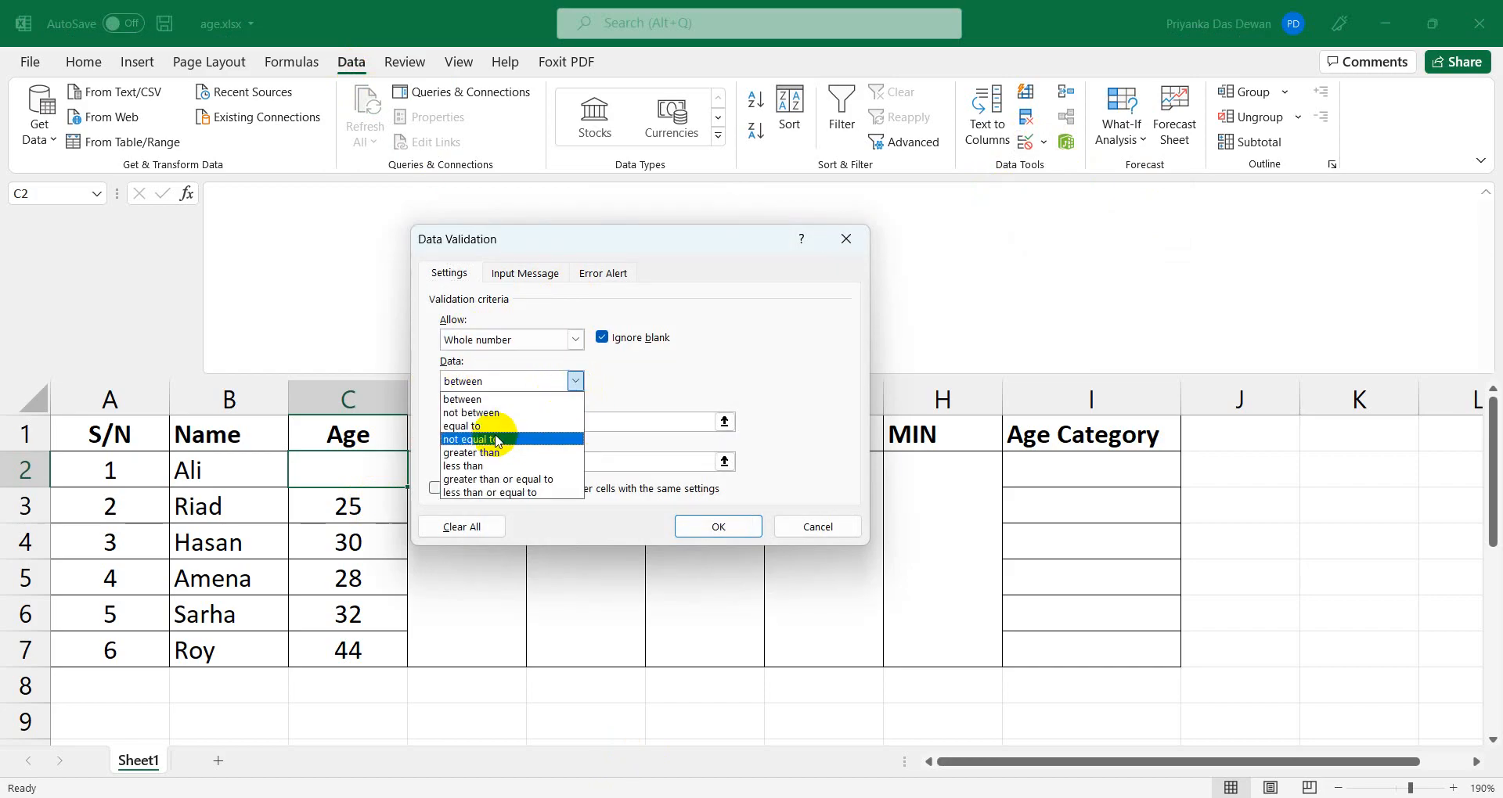
click(472, 399)
click(476, 421)
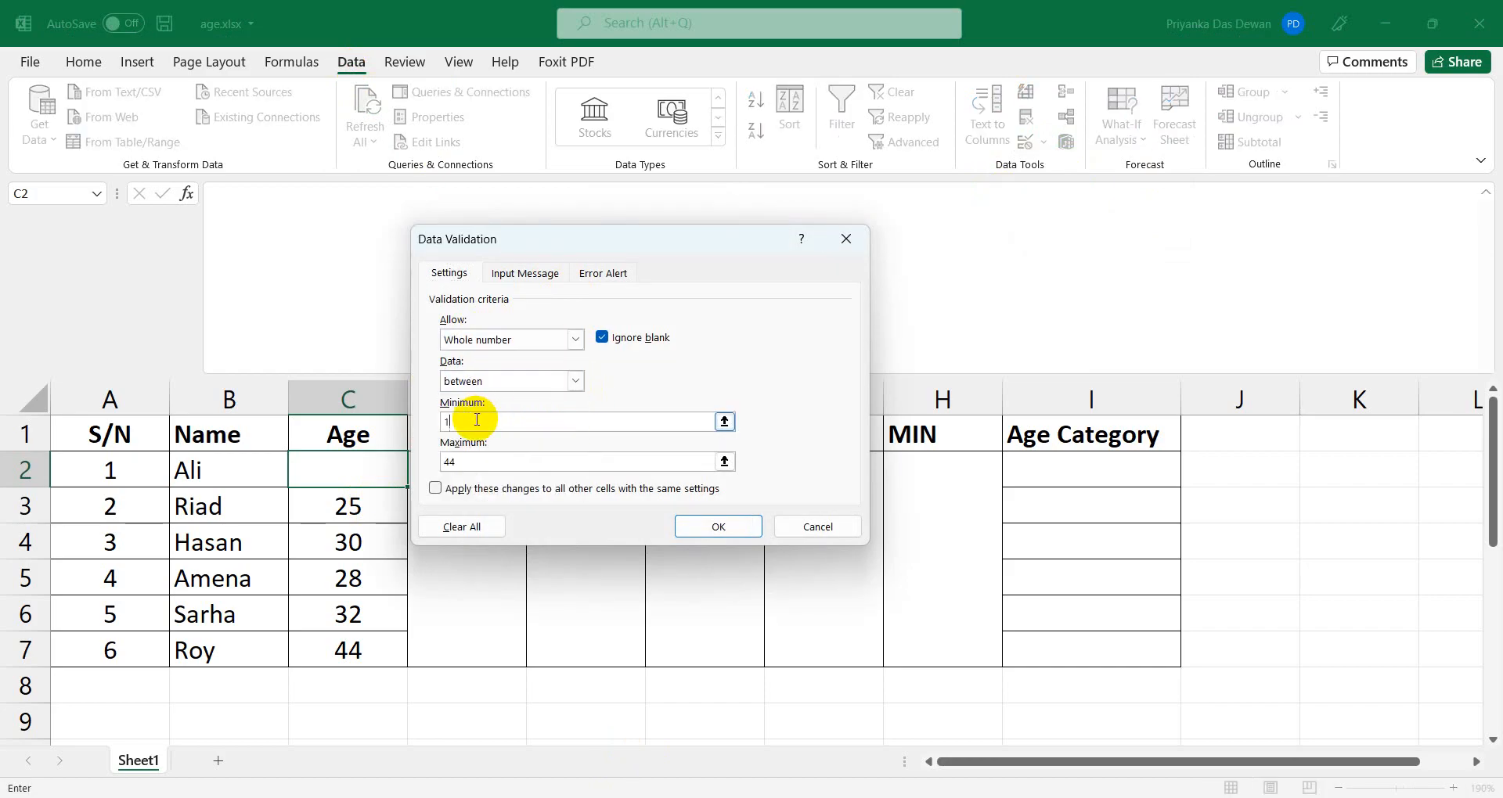
click(481, 460)
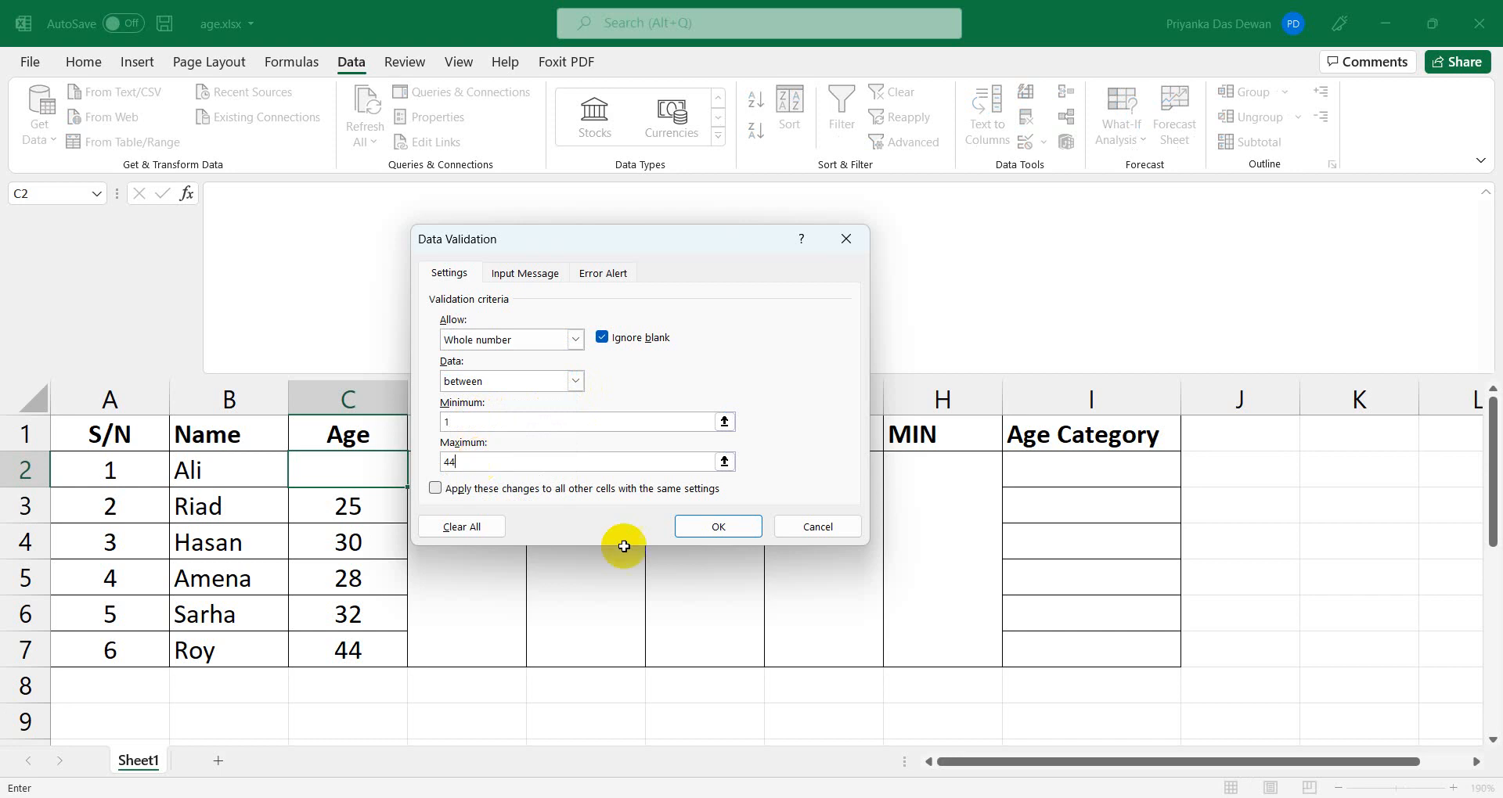
click(715, 526)
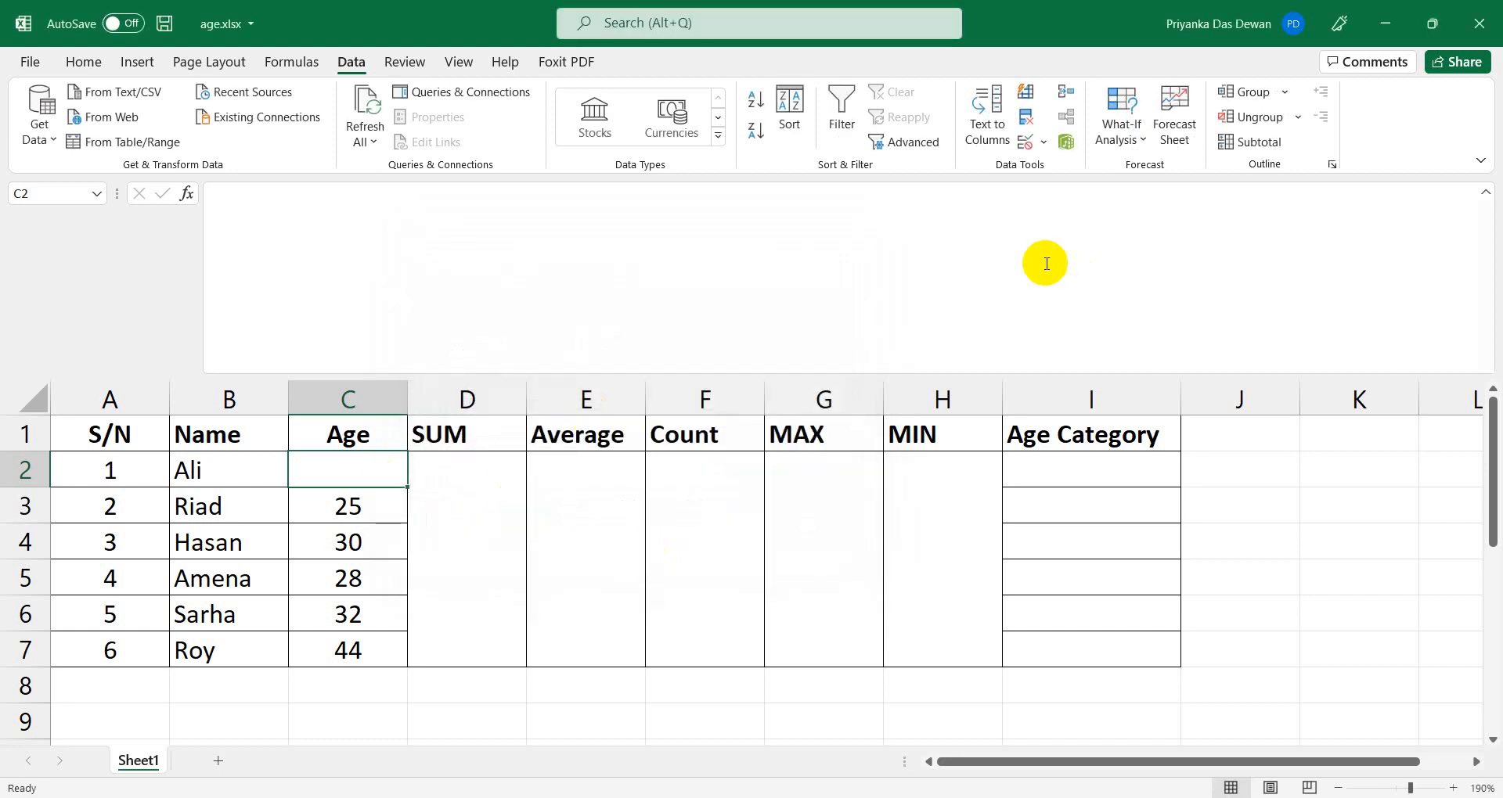
Apply C2's data validation rule to all other cells with the same settings.
click(1043, 144)
click(1047, 168)
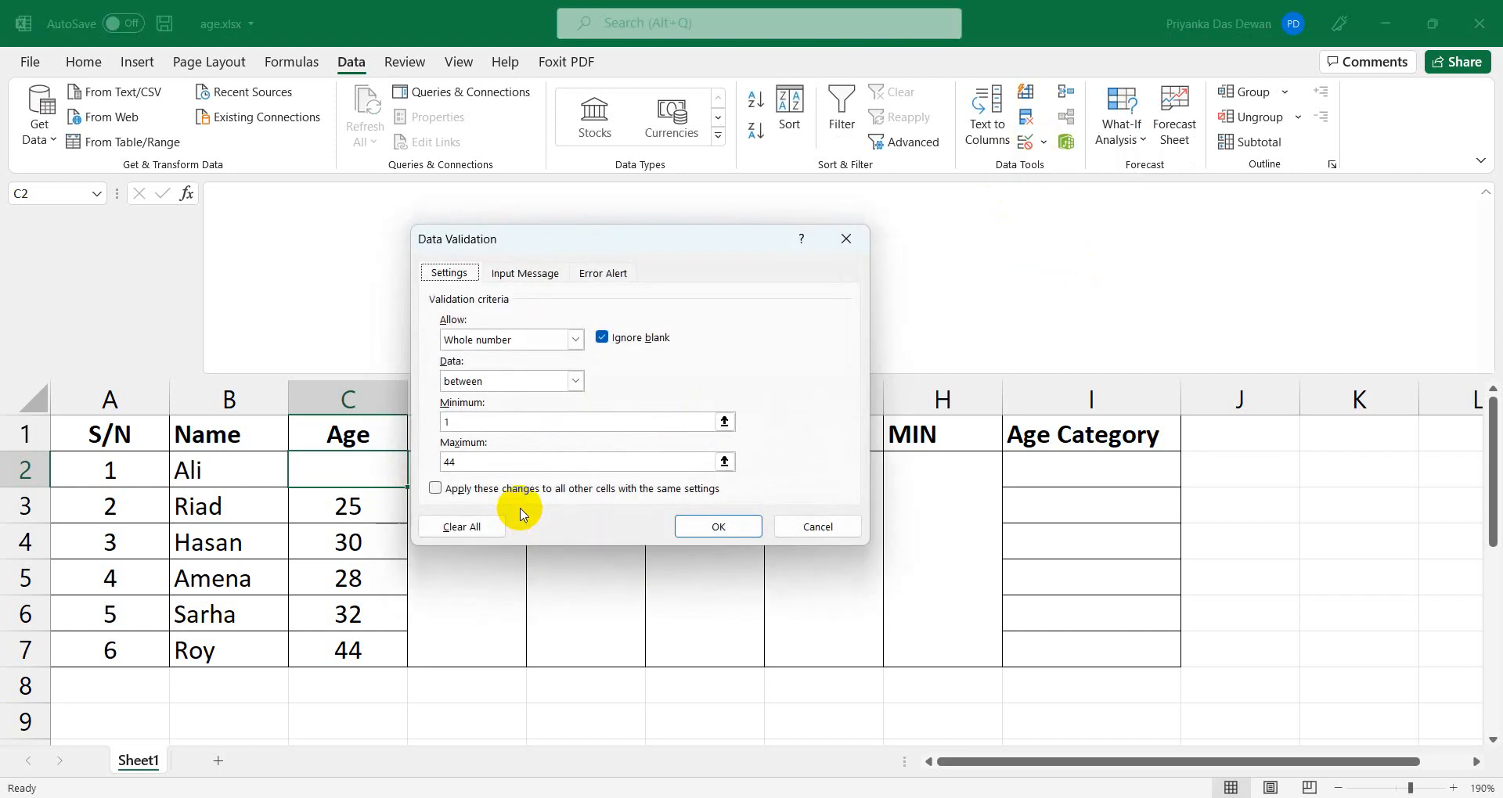
click(436, 490)
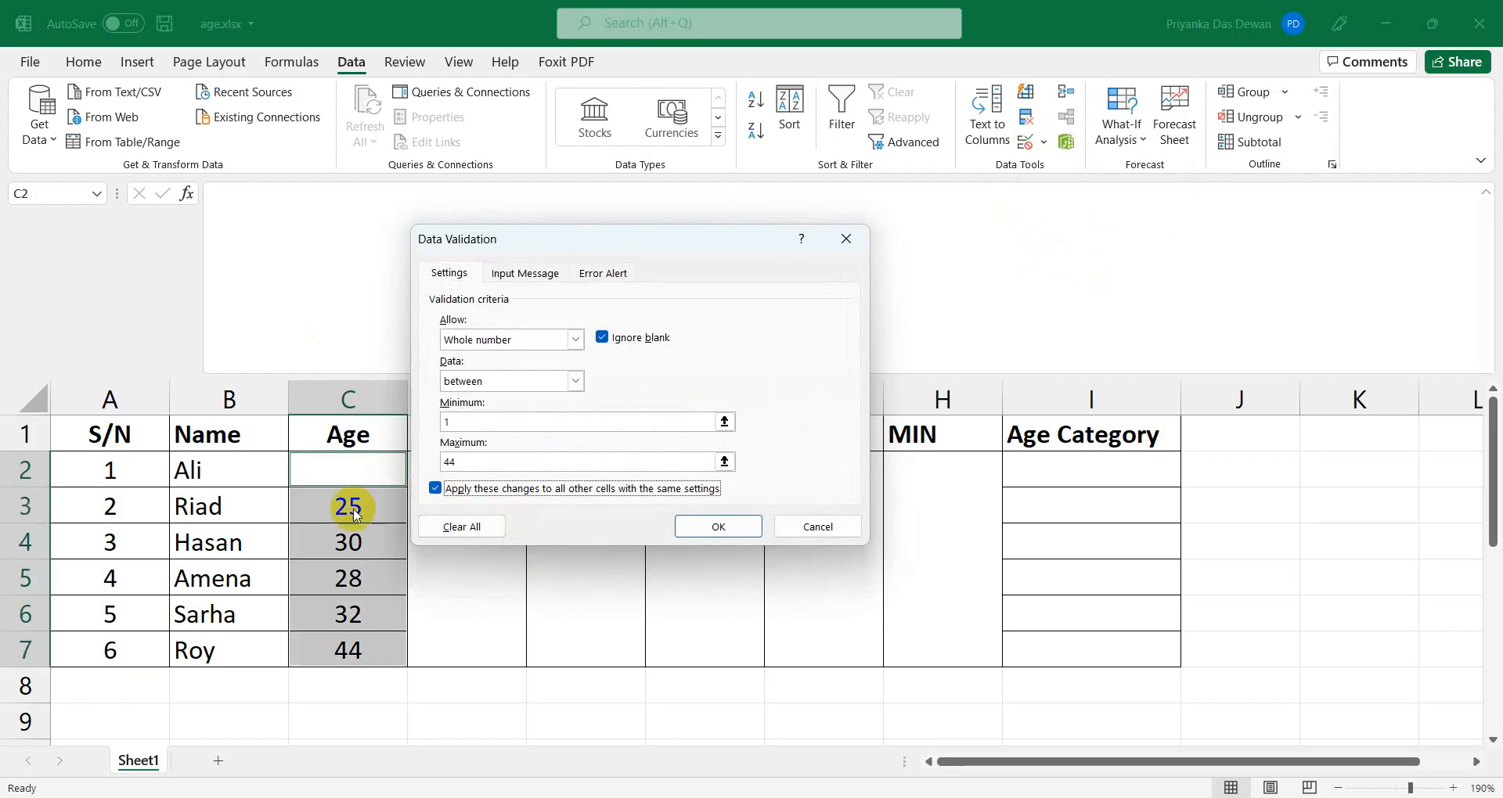
click(728, 526)
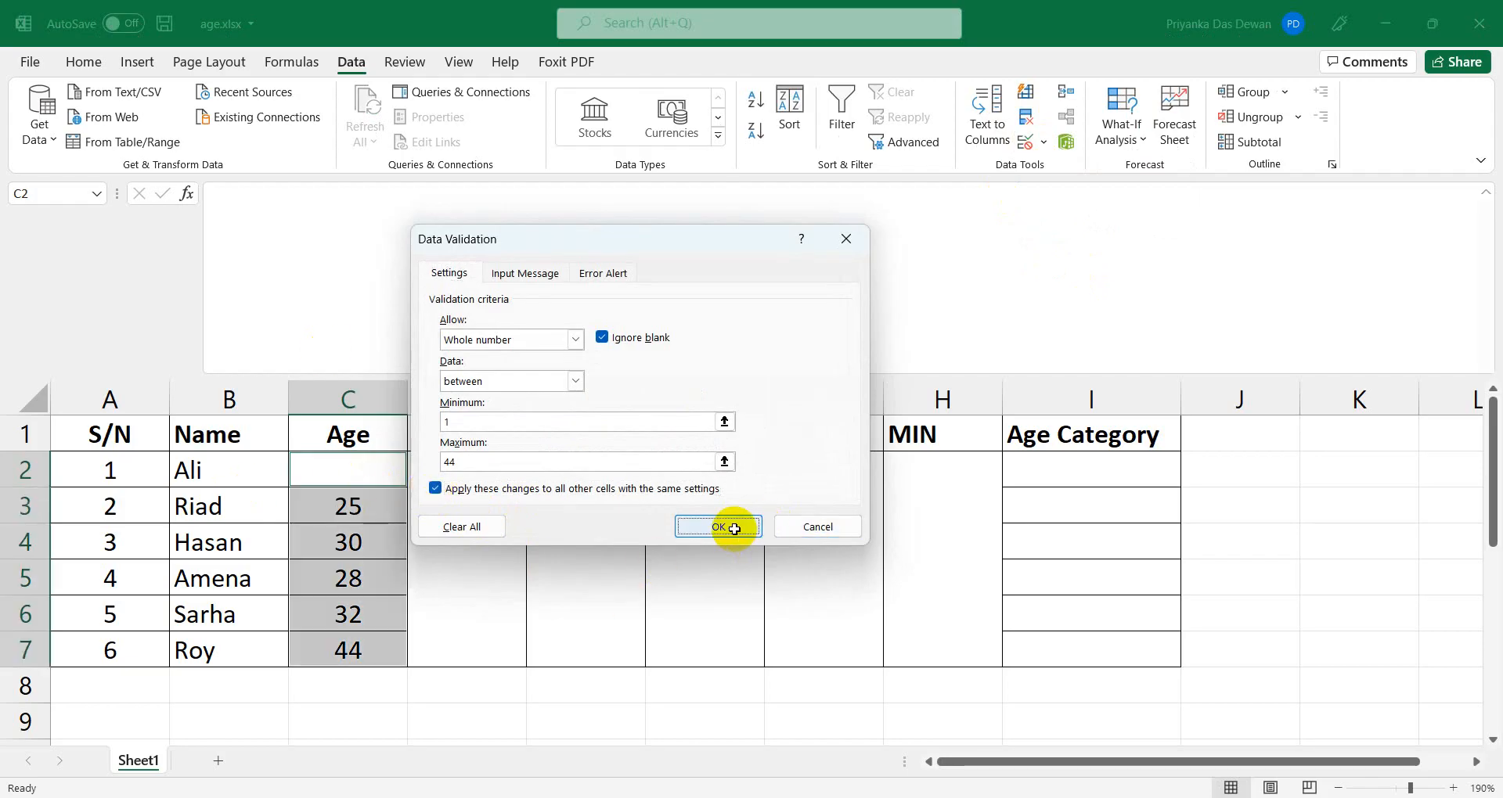
click(376, 735)
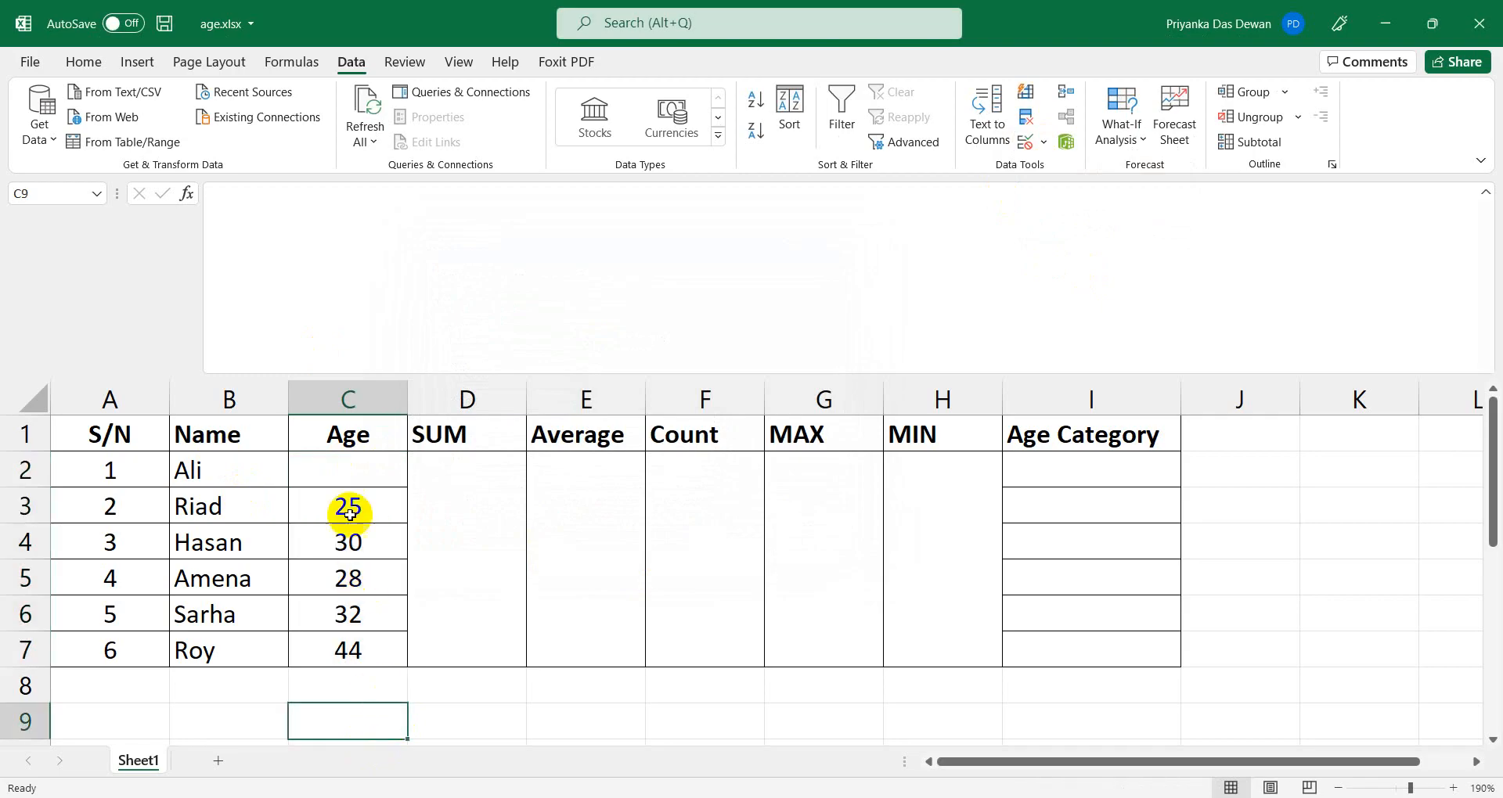
Review the data validation settings of cell C2 and leave them without making changes.
click(349, 468)
click(1043, 142)
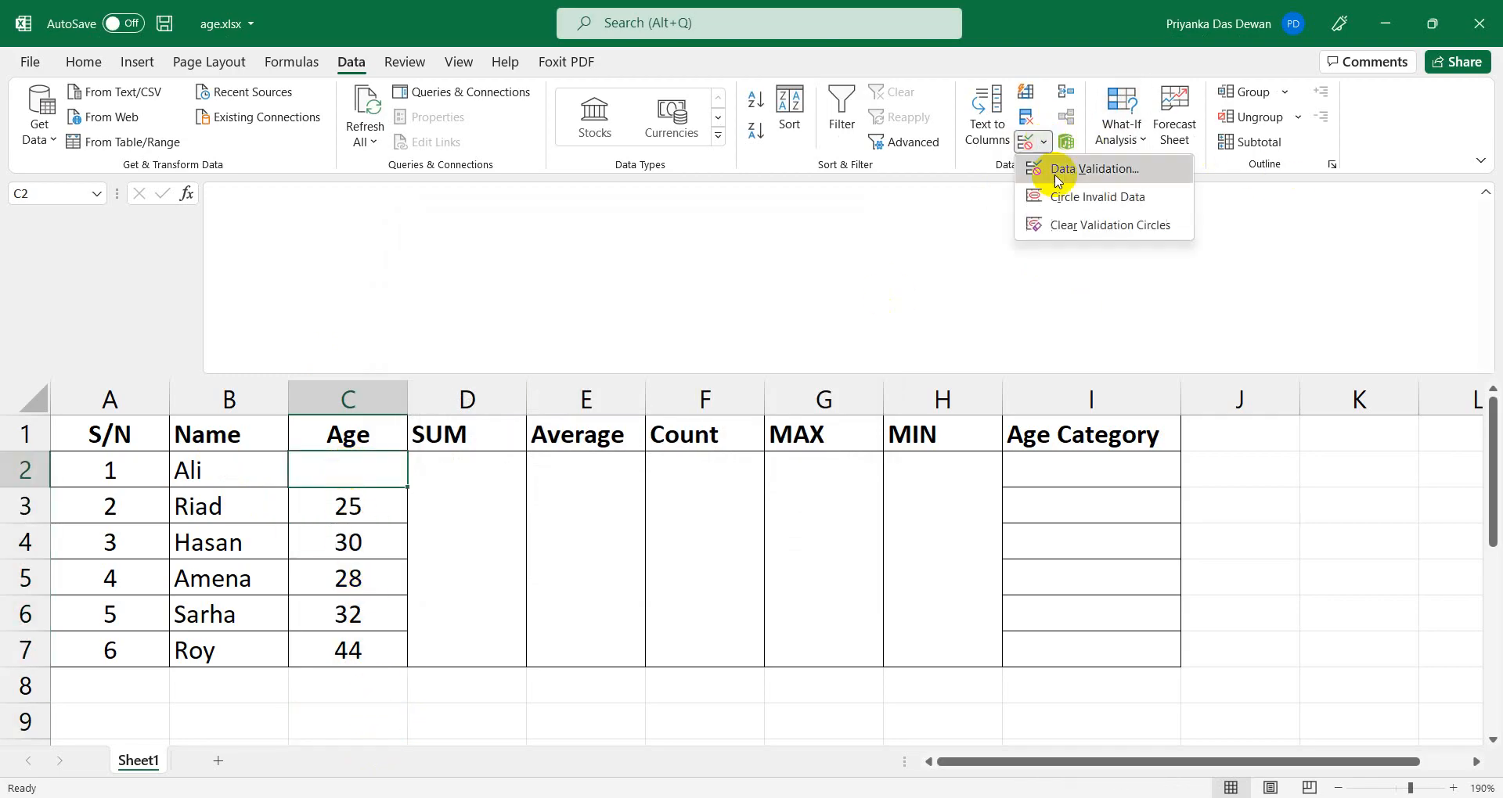
click(1057, 168)
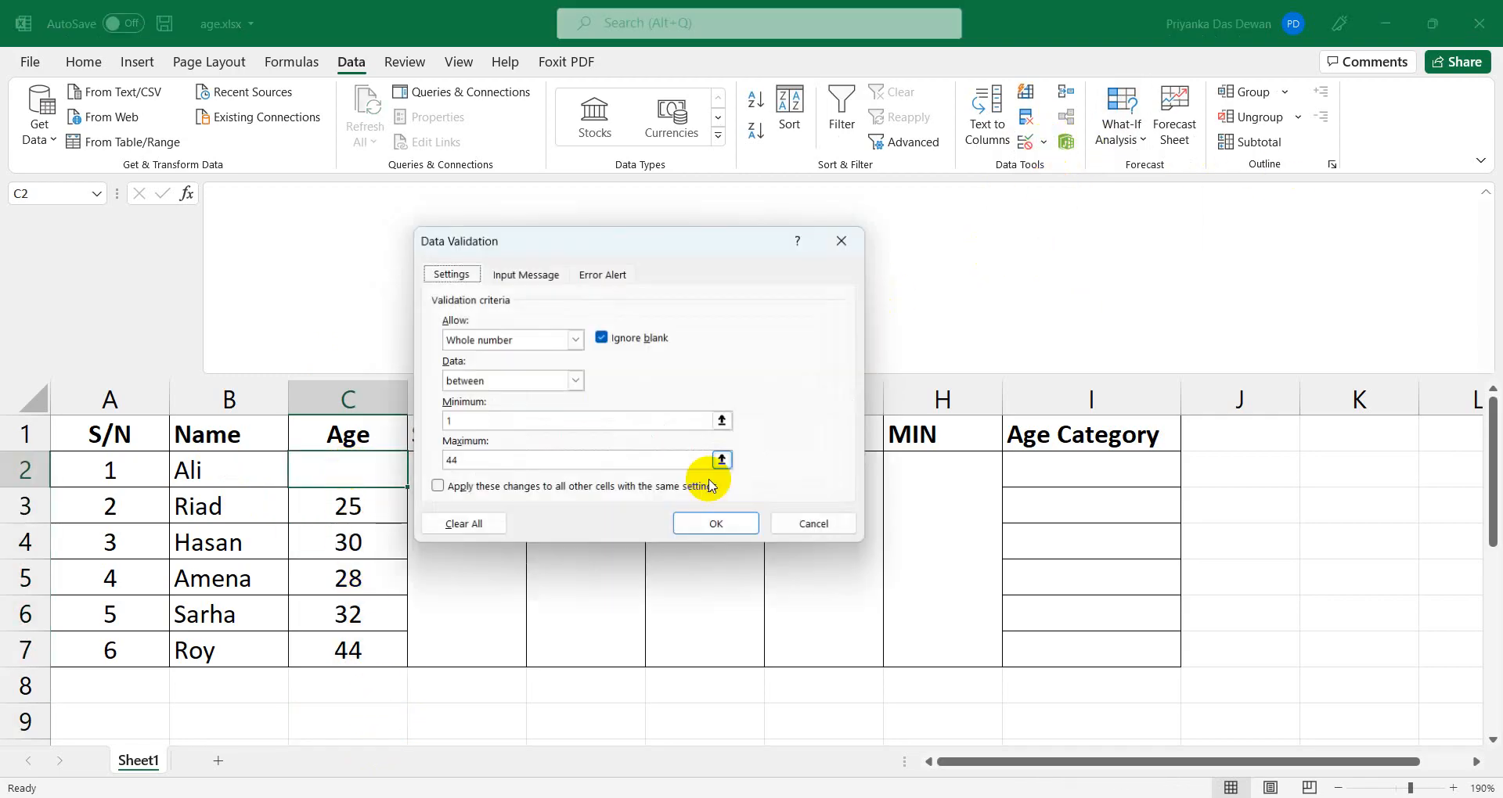
click(817, 526)
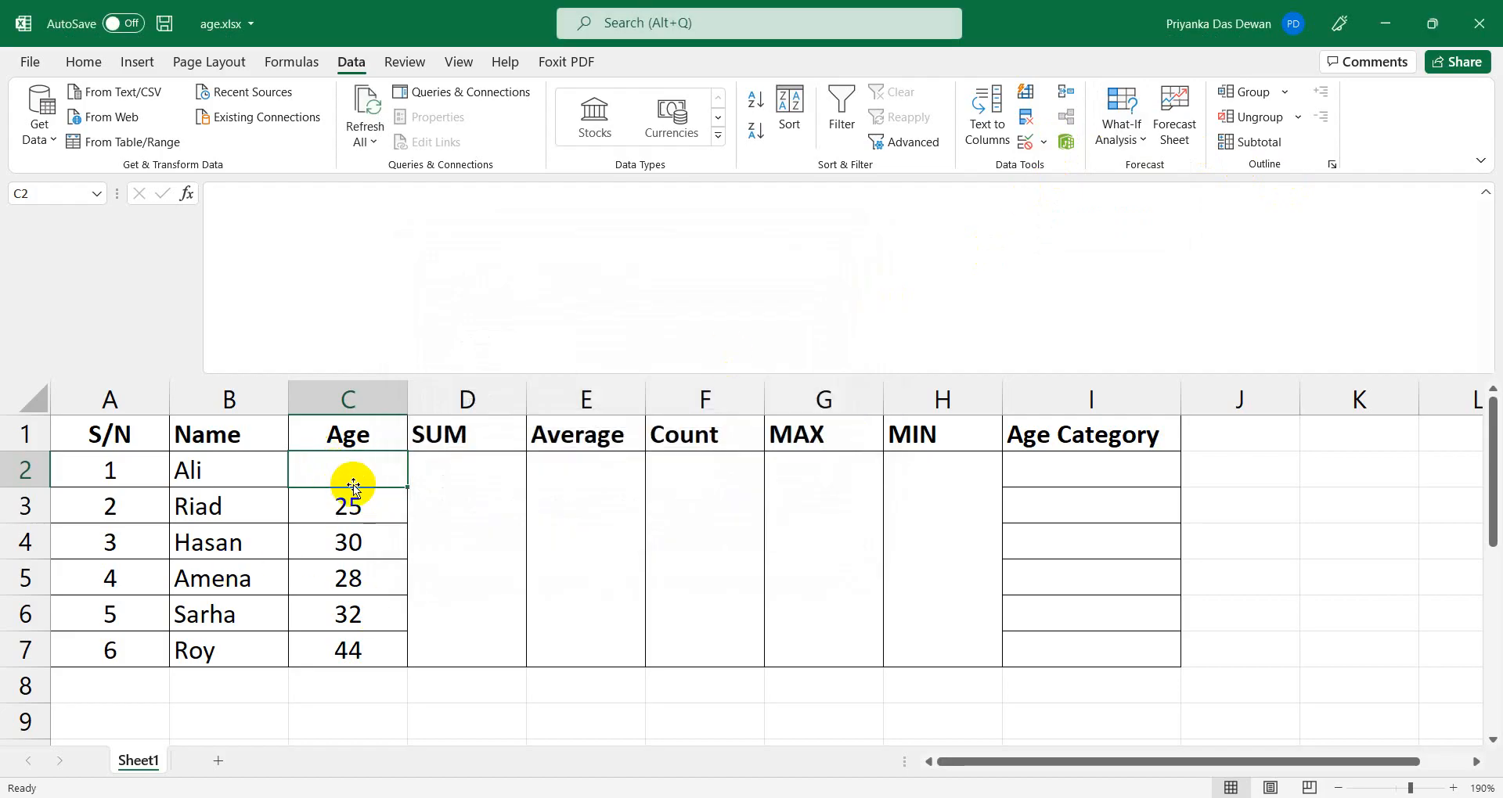
Try to enter 78 as the age in cell C2 to test the upper limit of the rule.
text(78)
key(Return)
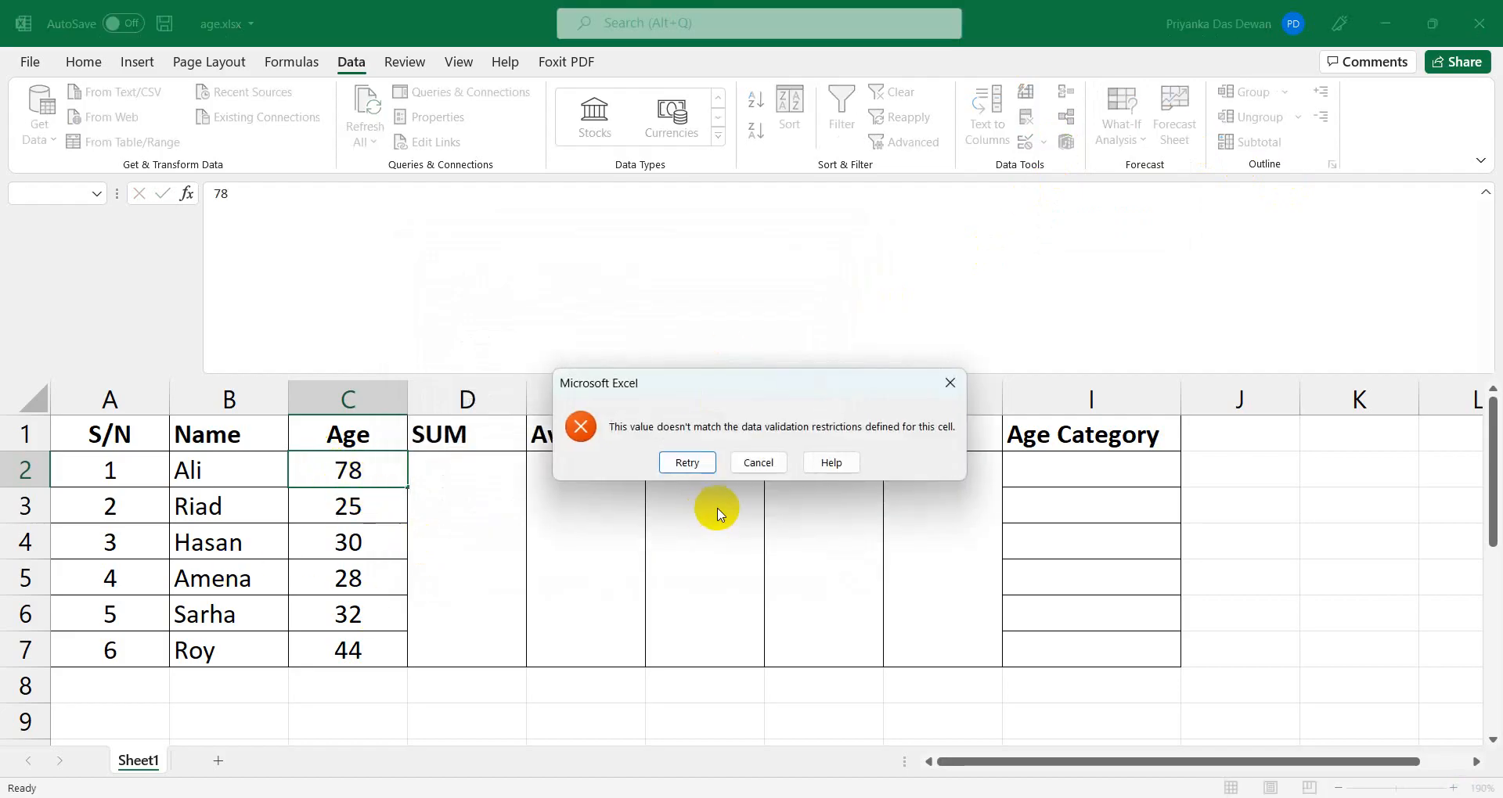
click(757, 463)
Circle invalid data on the sheet to check the Age column against its validation rule.
click(1044, 142)
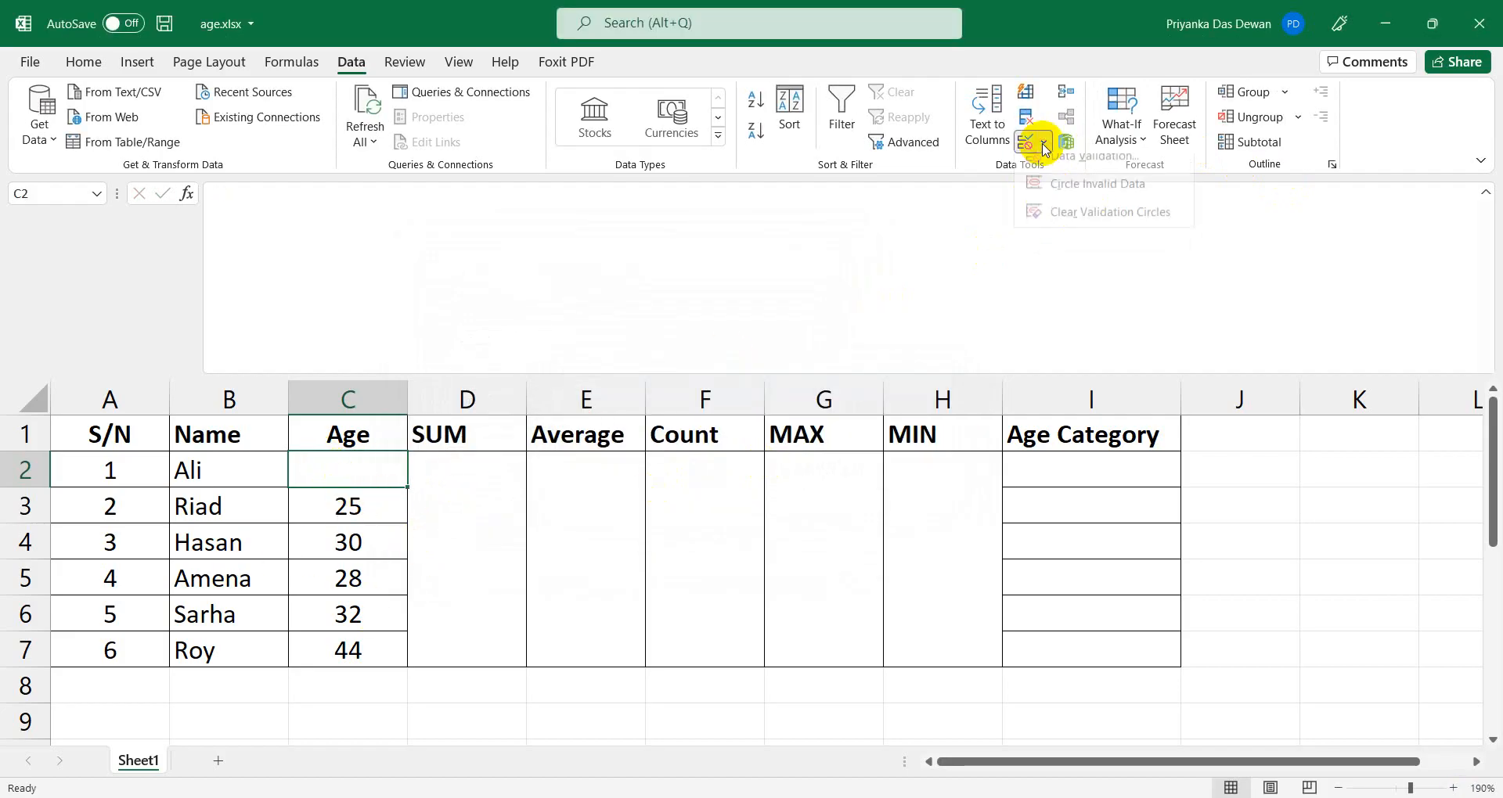
click(1086, 196)
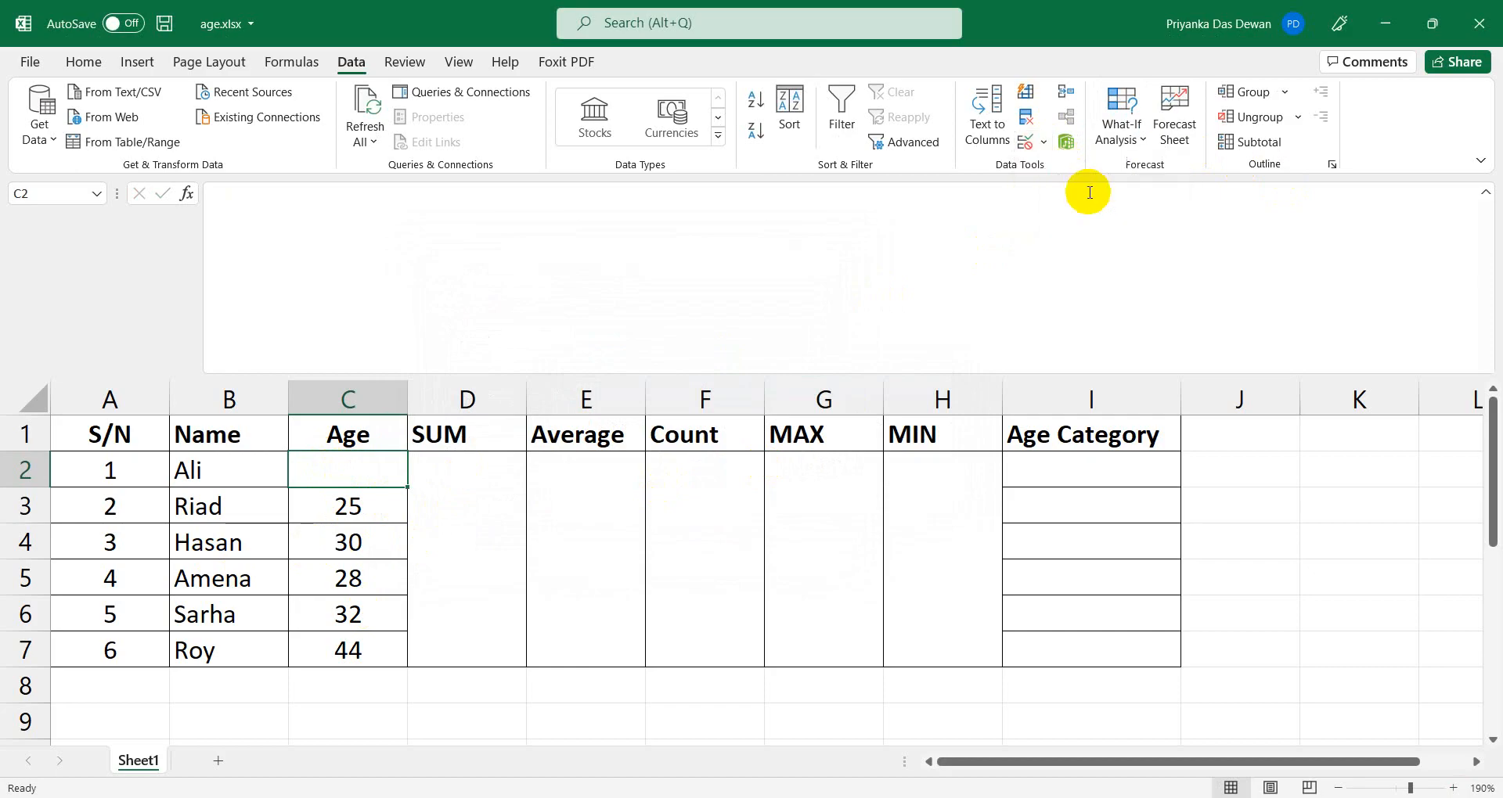
click(352, 577)
click(359, 612)
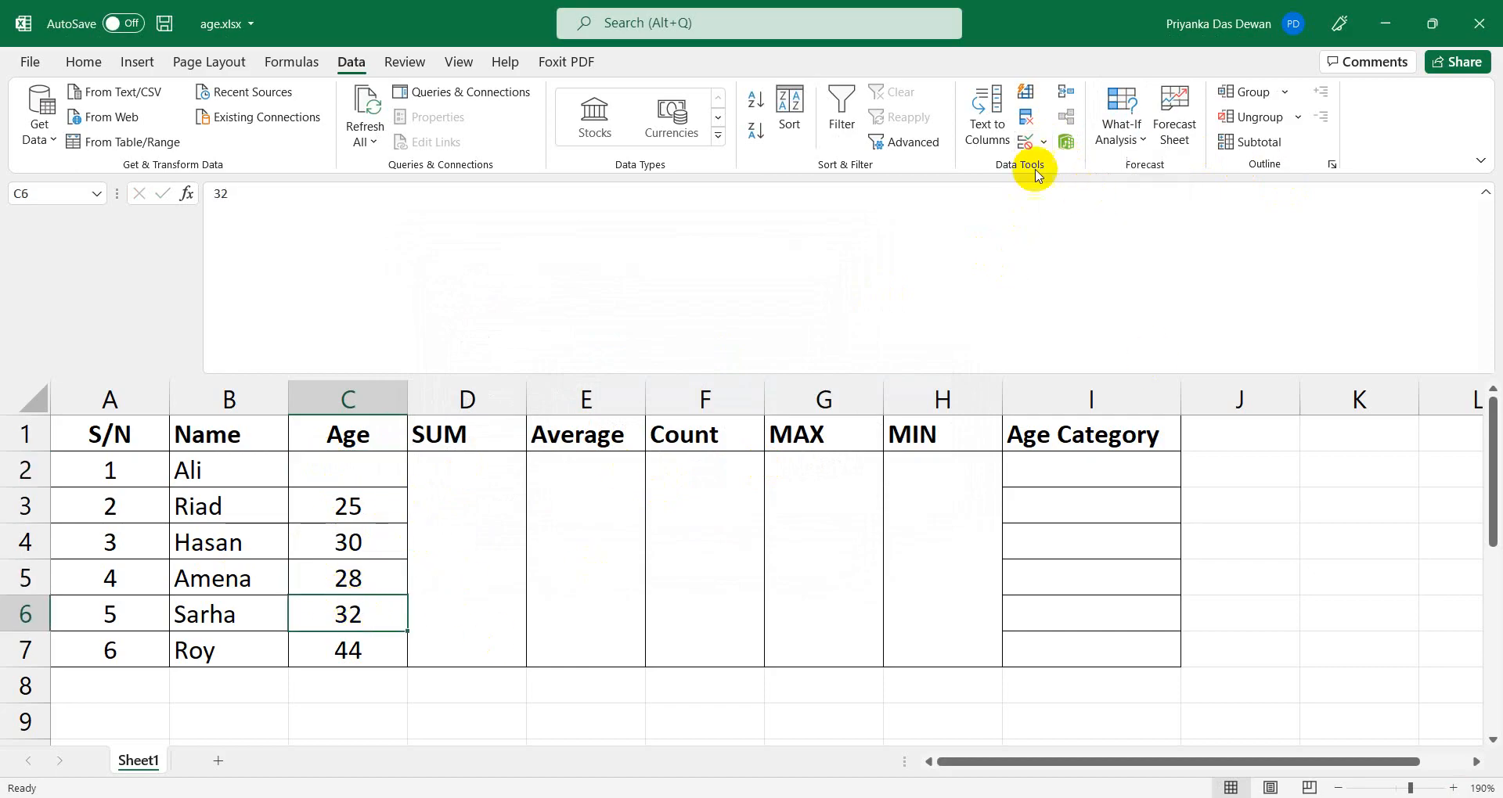
click(1043, 144)
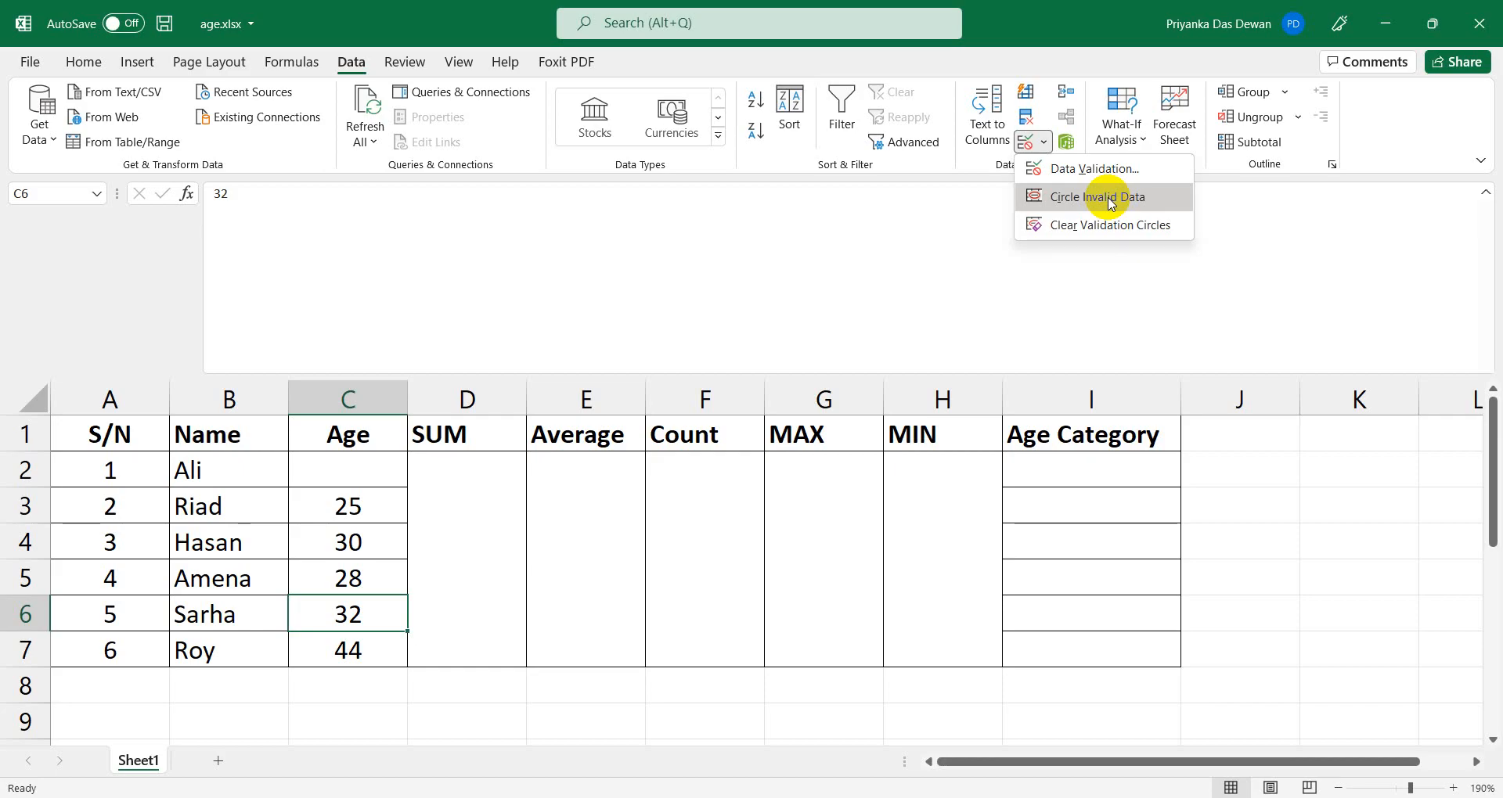
click(363, 469)
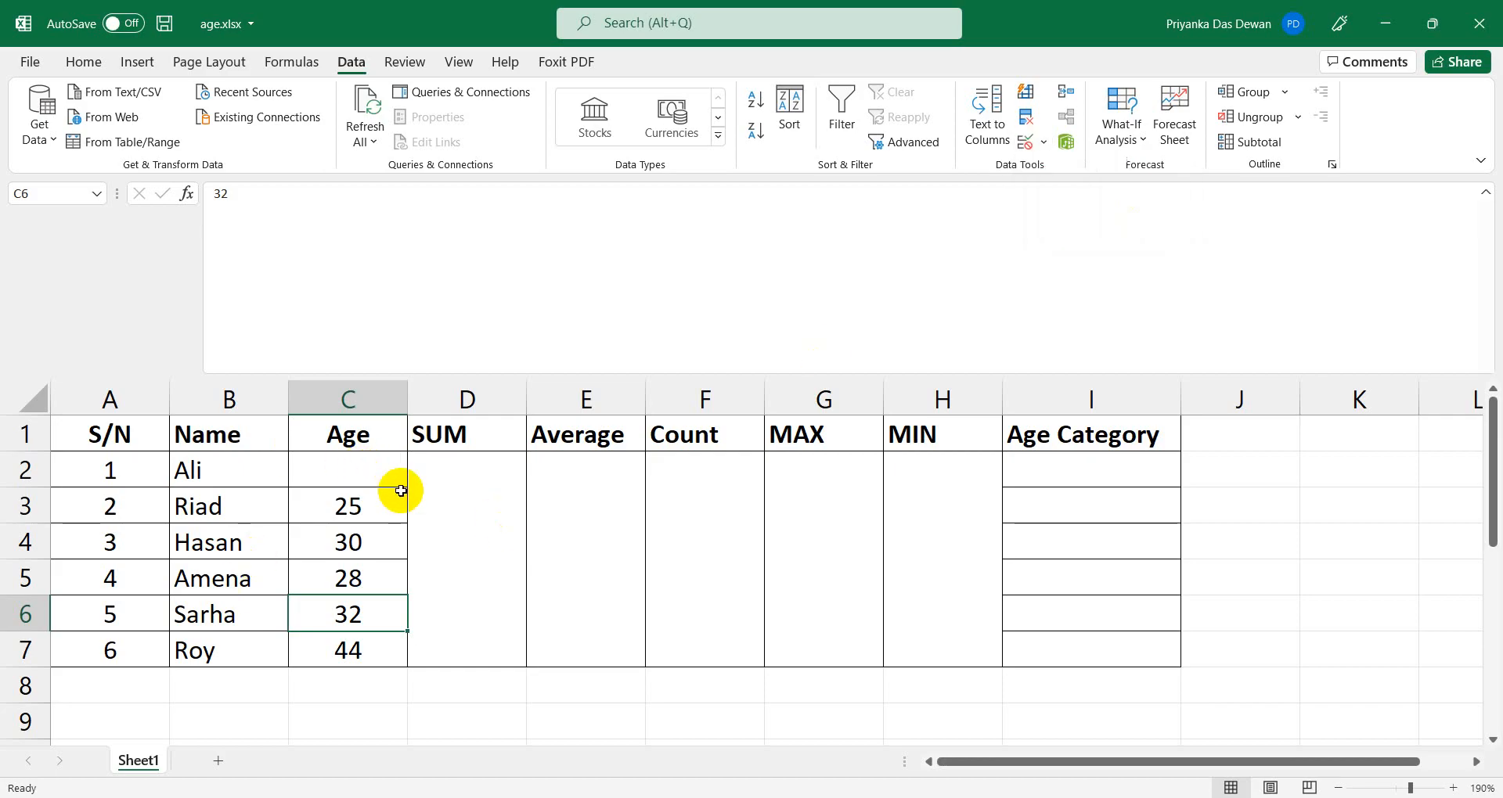
Try to enter 0 as the age in cell C2 to test the lower limit of the rule.
click(352, 473)
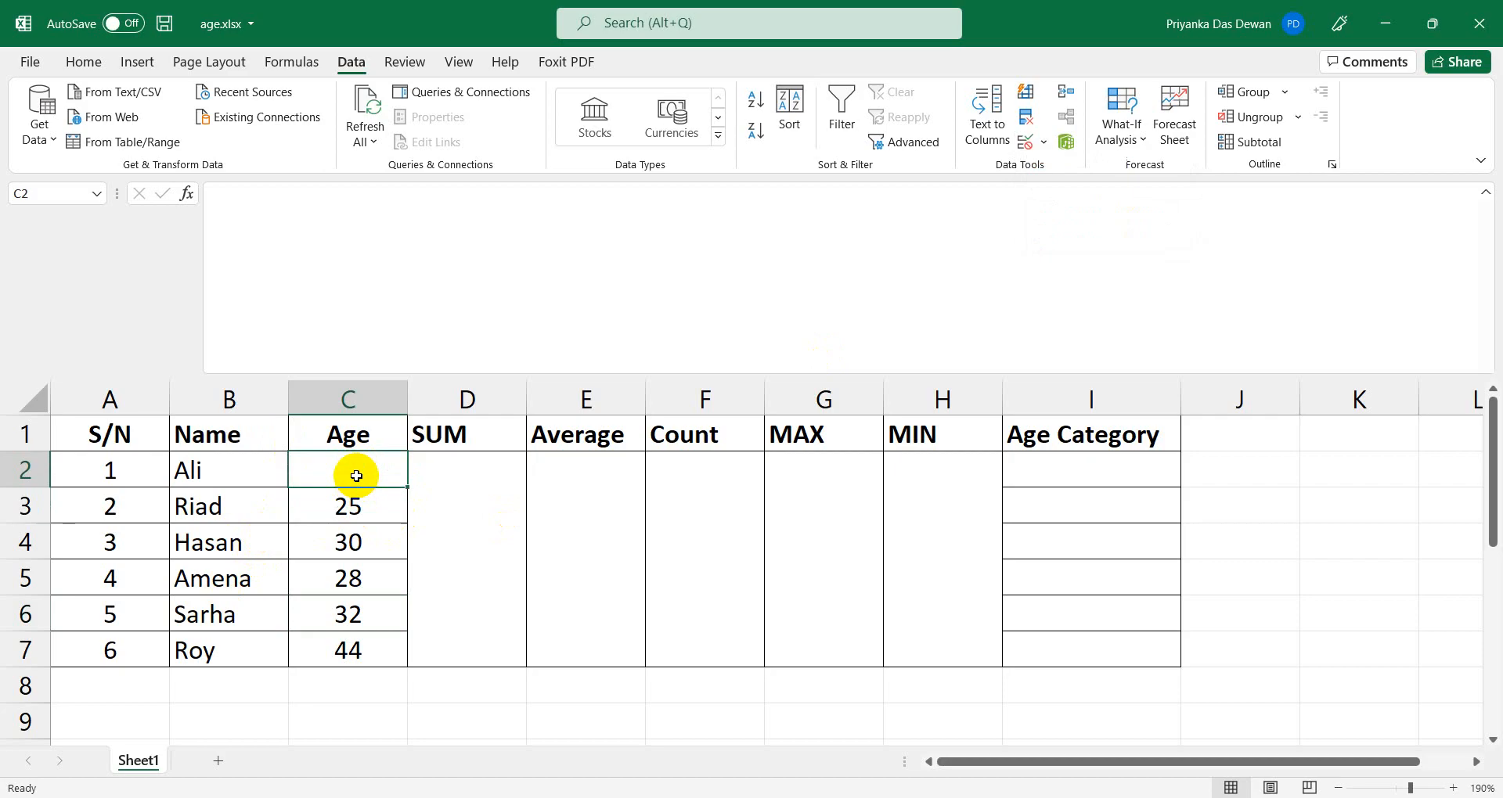
text(7)
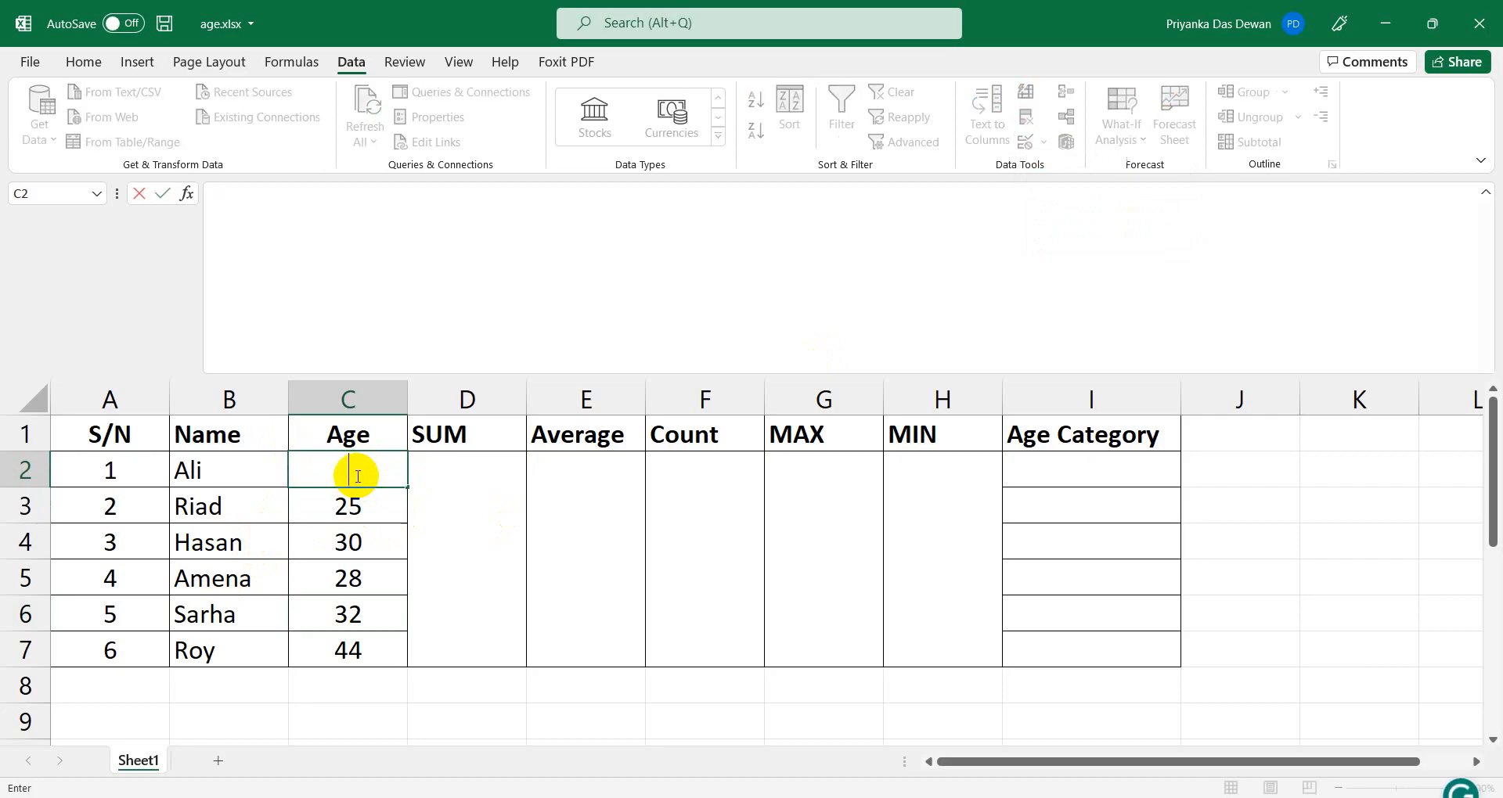
key(BackSpace)
text(0)
key(Return)
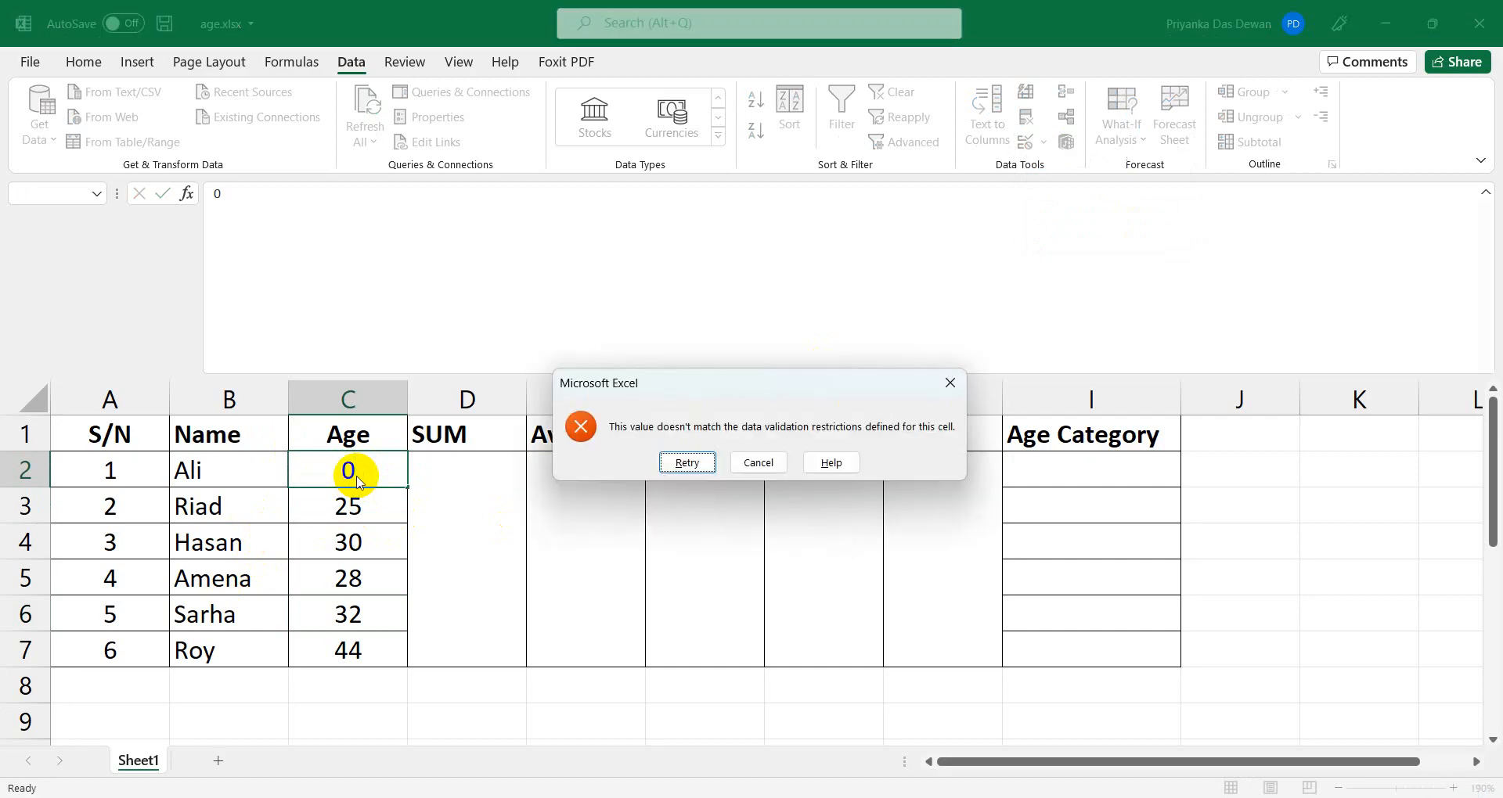
click(758, 462)
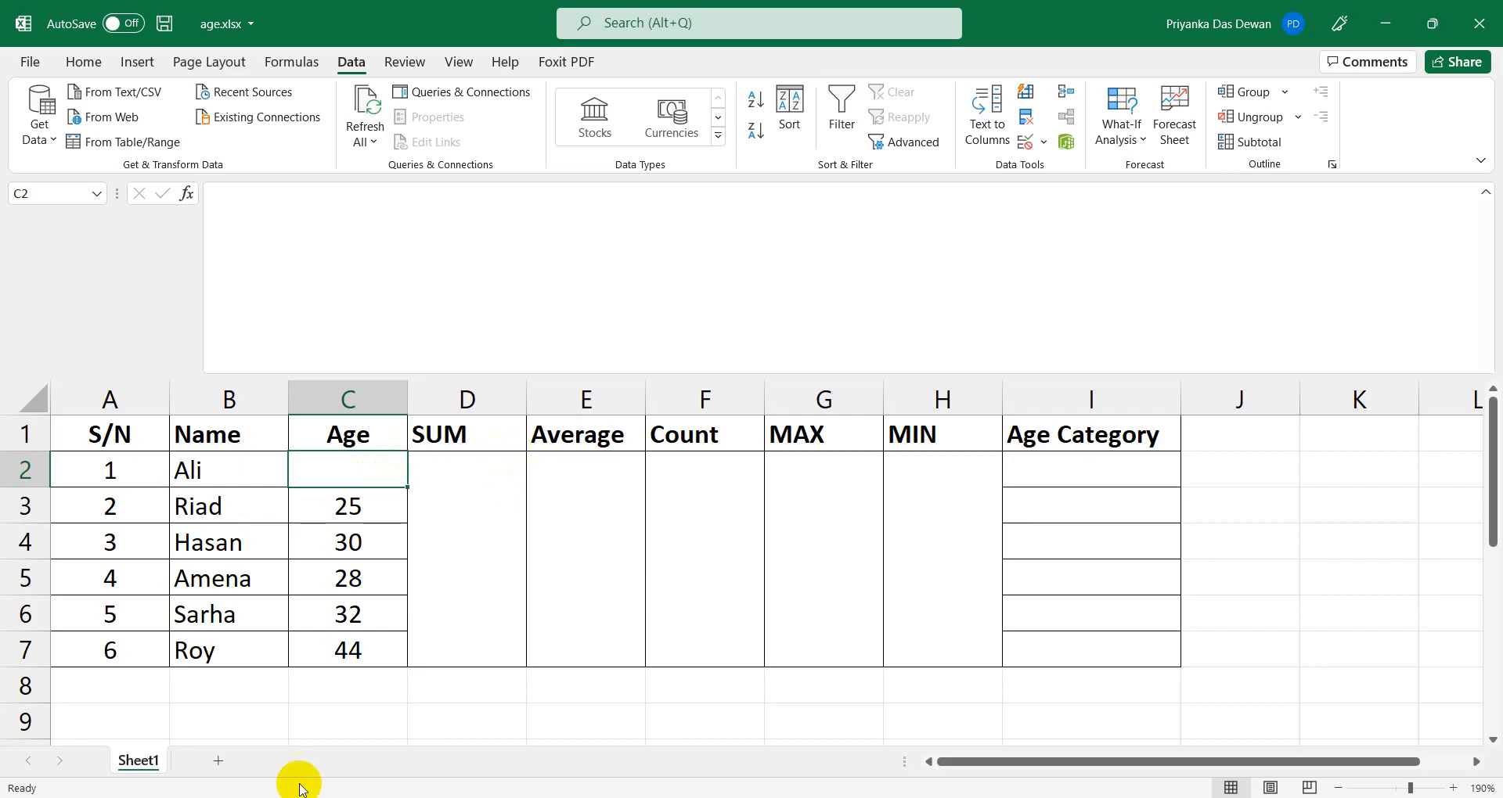
Enter 49 in cell C8 below the age list and circle invalid data on the sheet.
click(350, 692)
text(49)
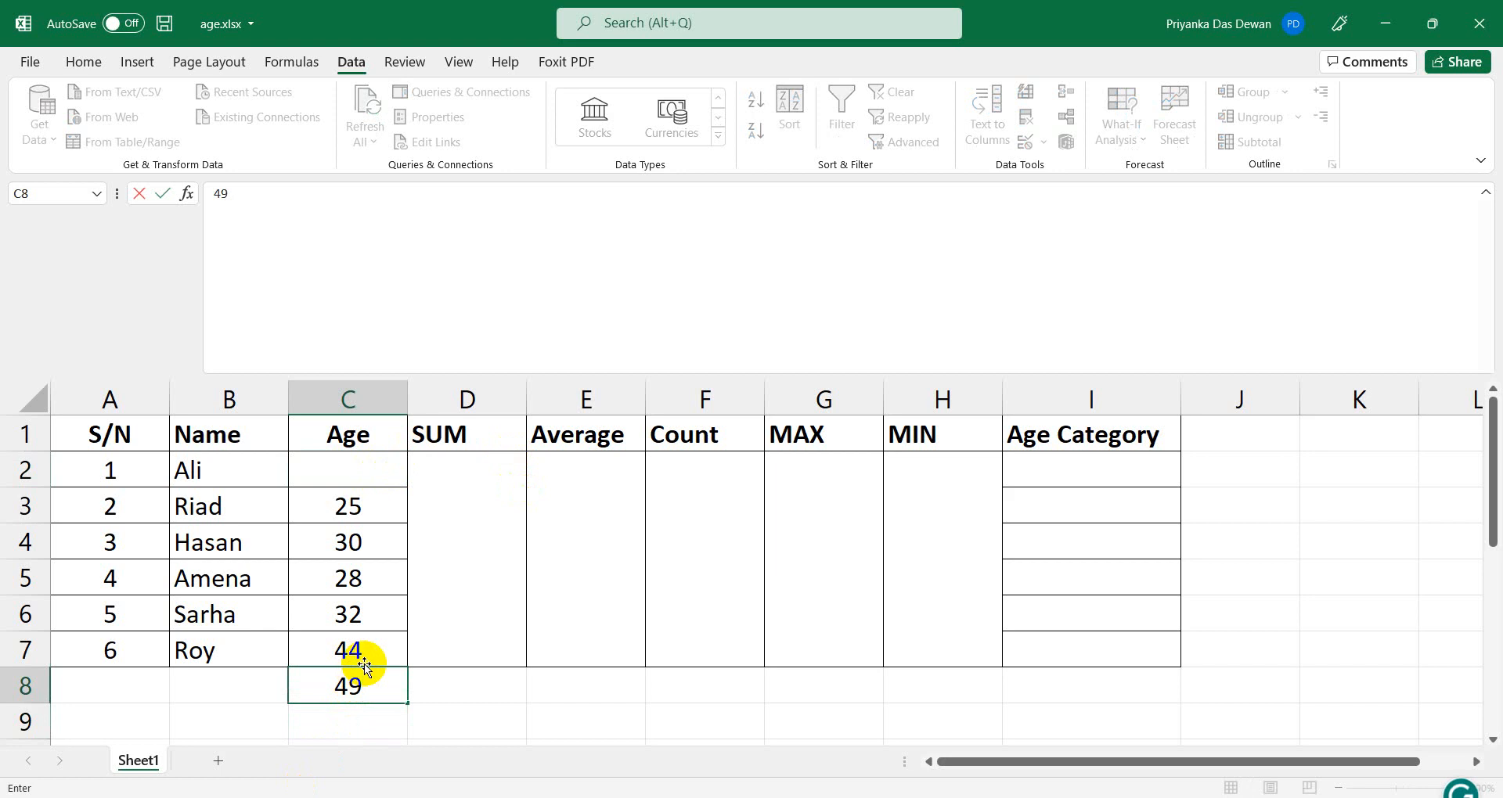
key(Return)
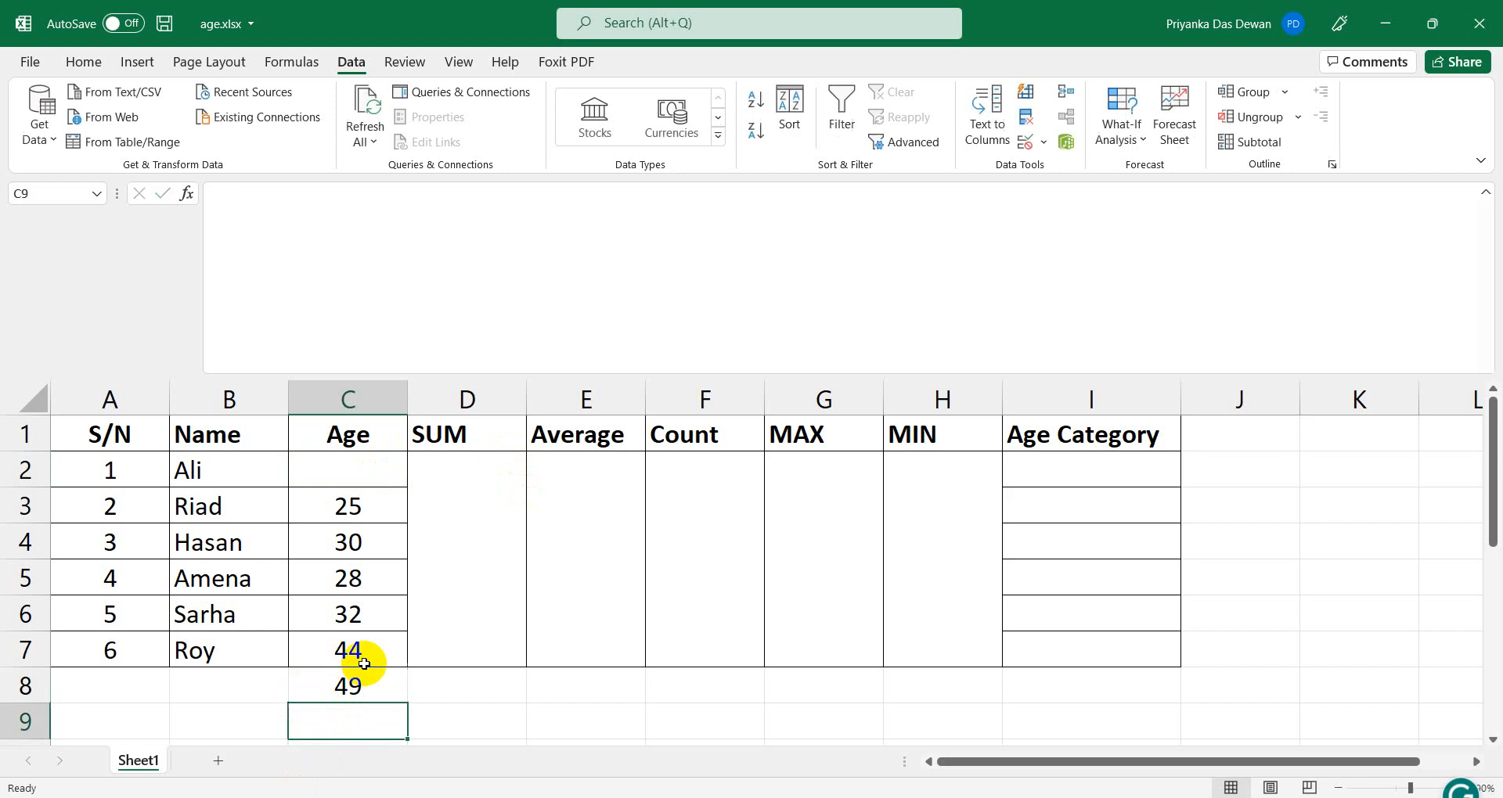
click(399, 685)
click(1043, 142)
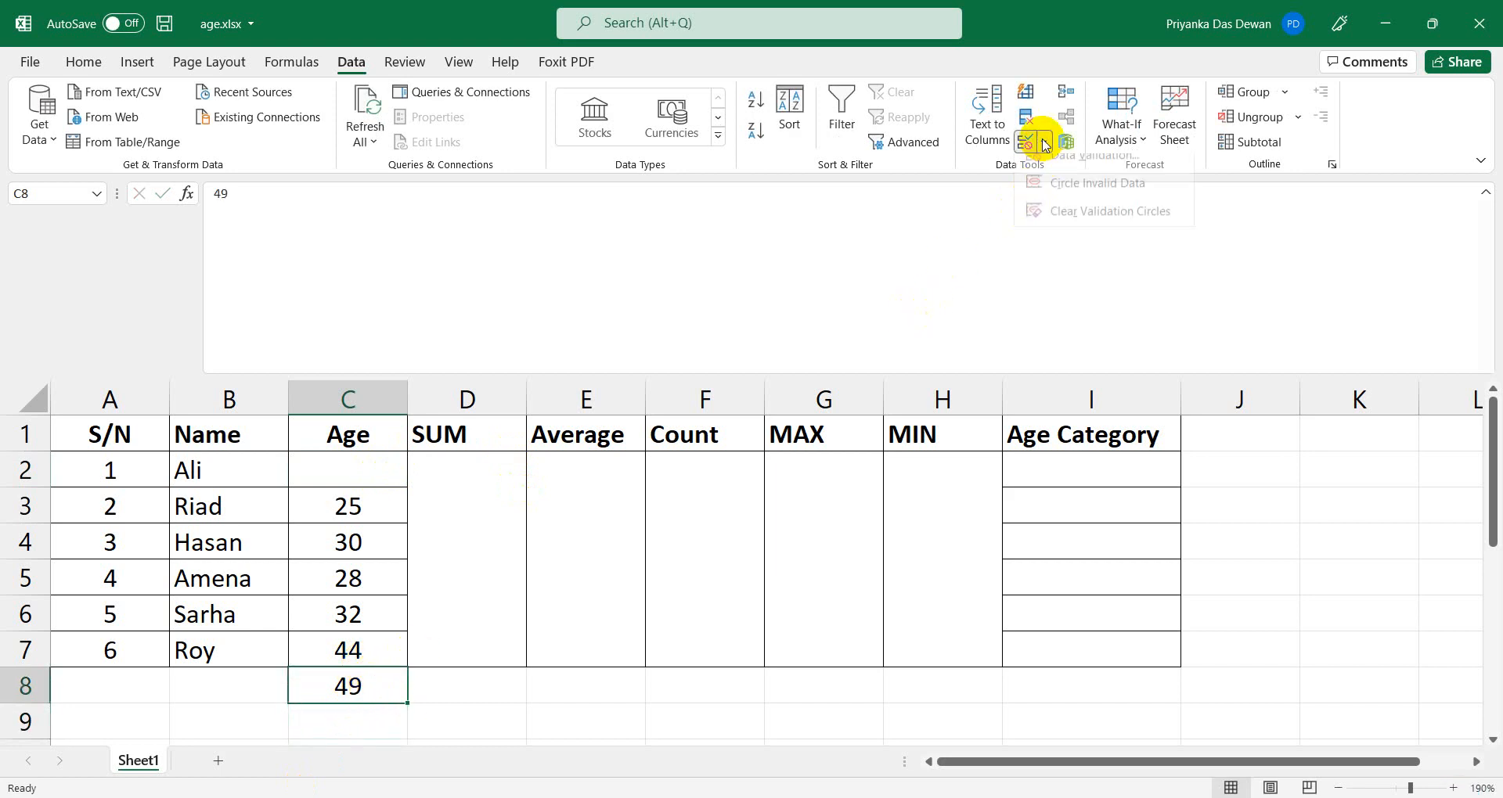
click(1071, 195)
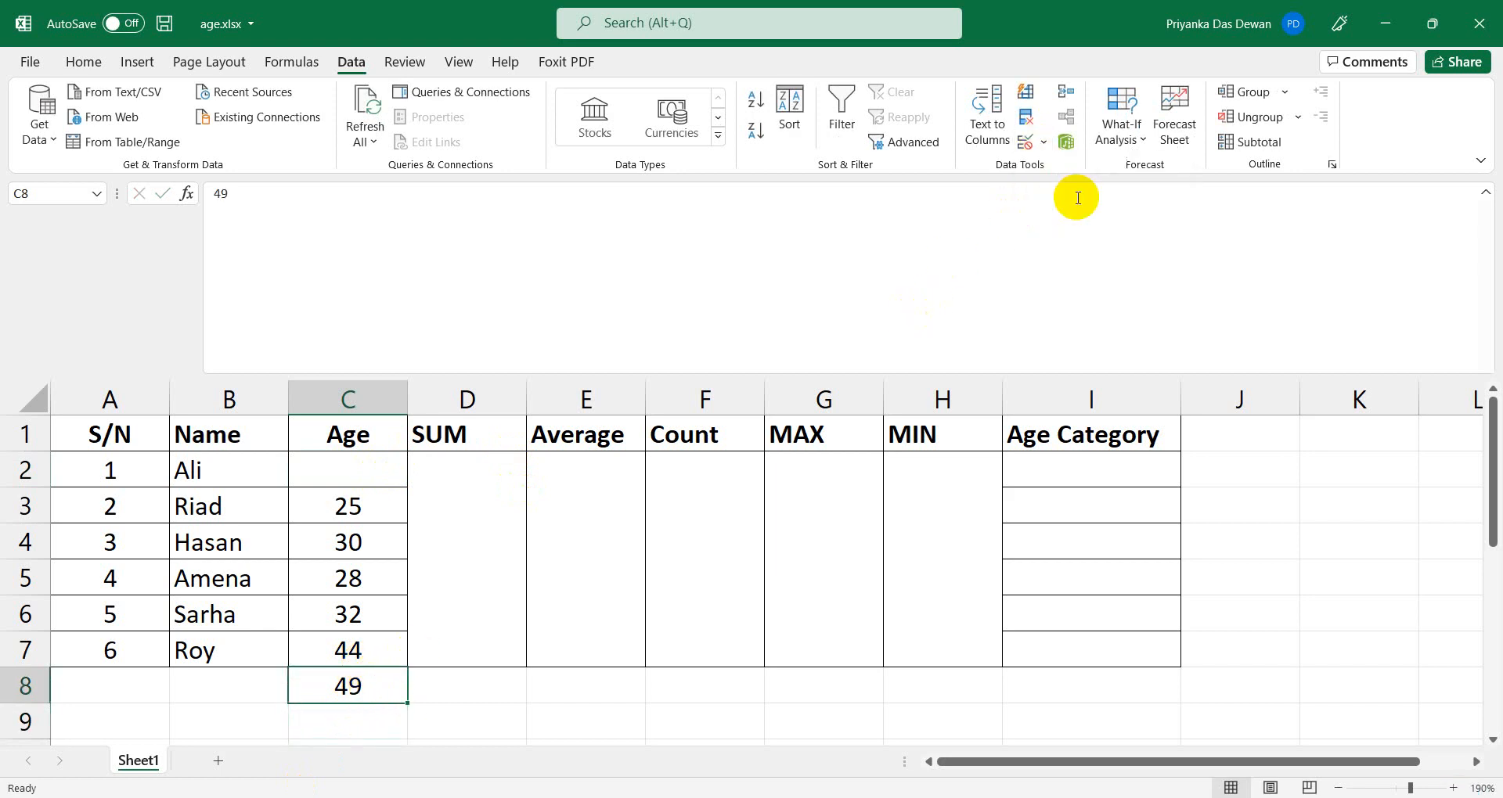
Clear the test value from cell C8 below the age list.
click(367, 651)
click(361, 685)
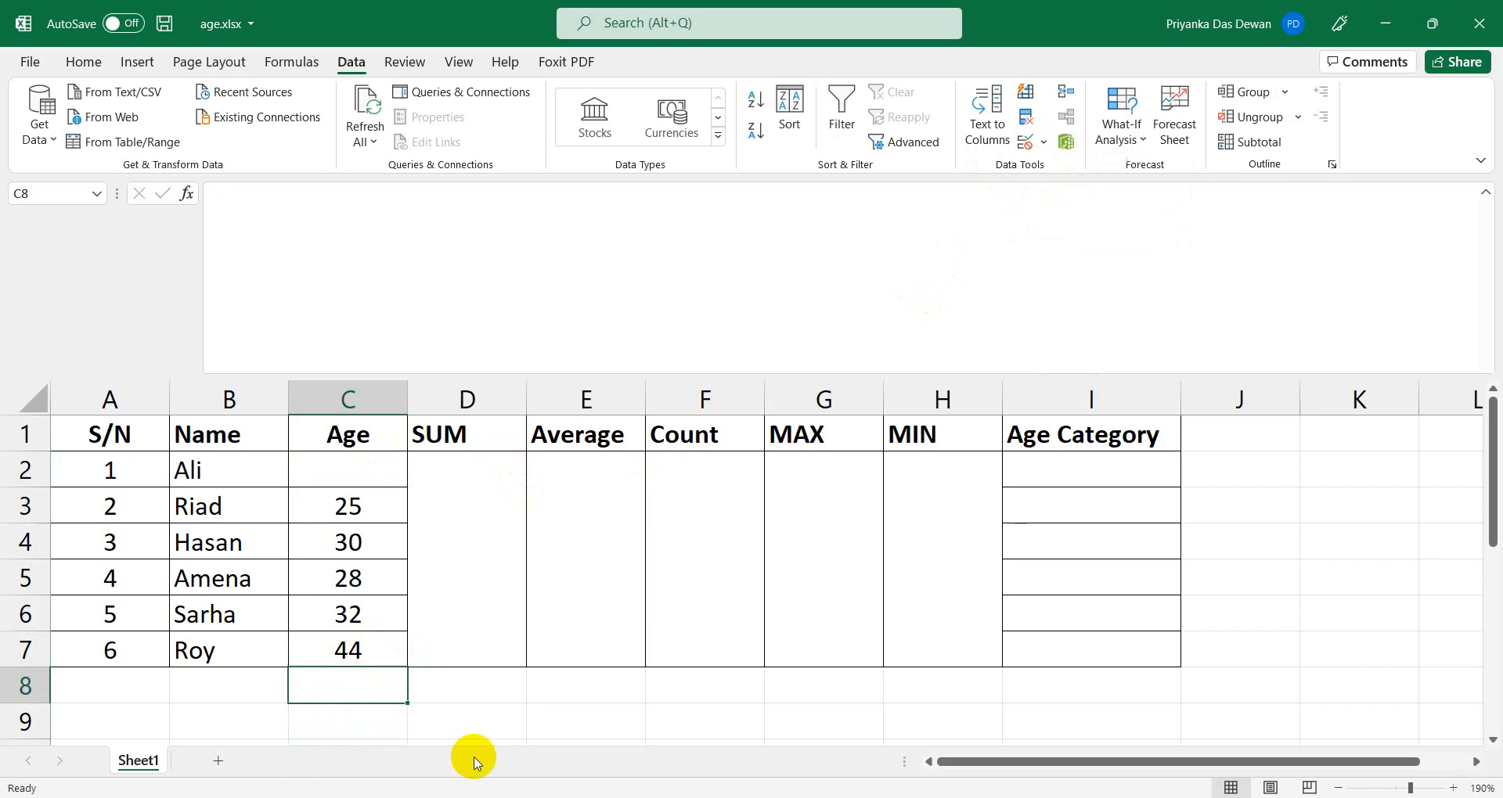
Enter 30 as the age in cell C2 and save the workbook.
click(354, 473)
text(30)
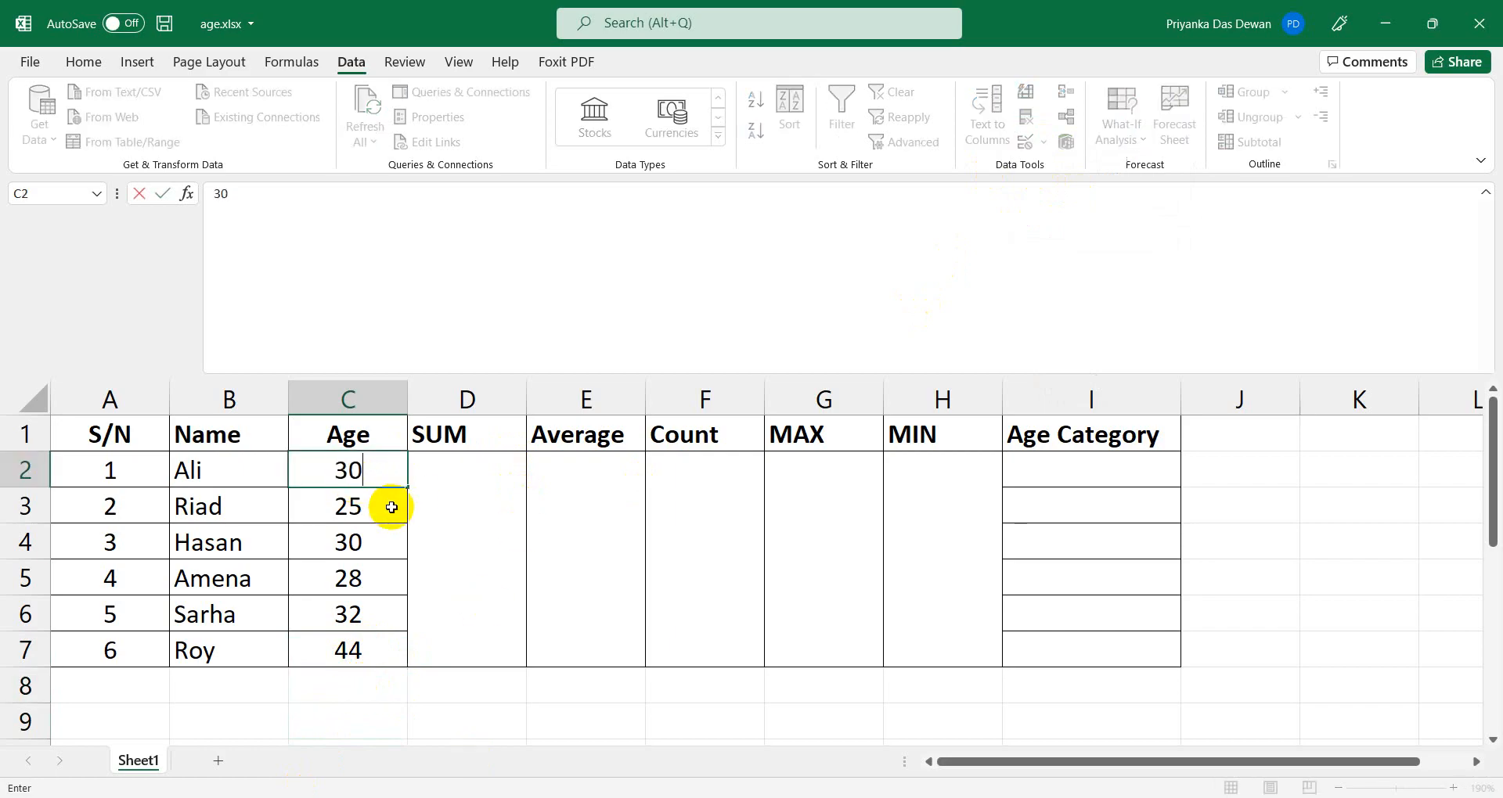
click(350, 643)
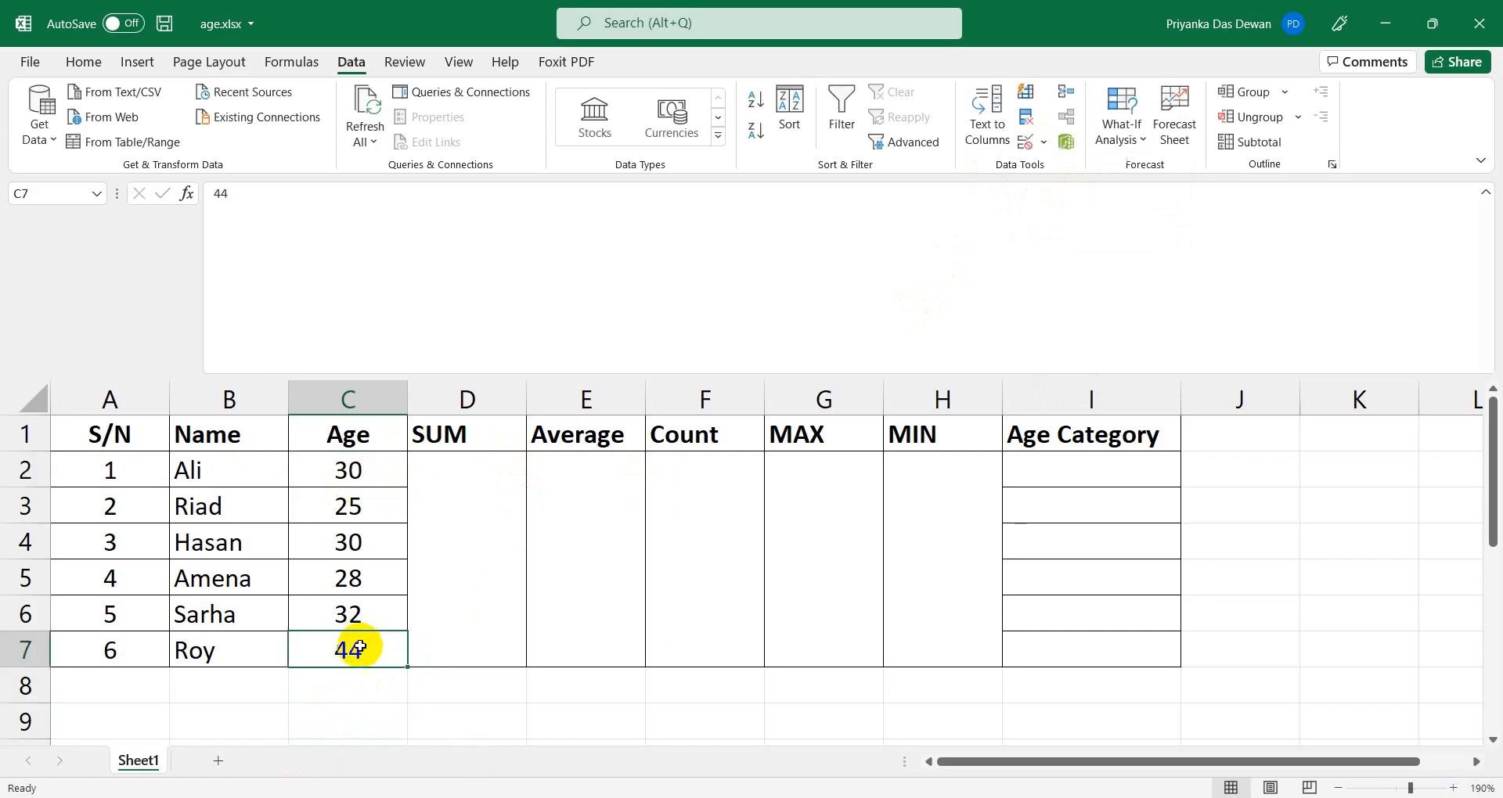
click(162, 26)
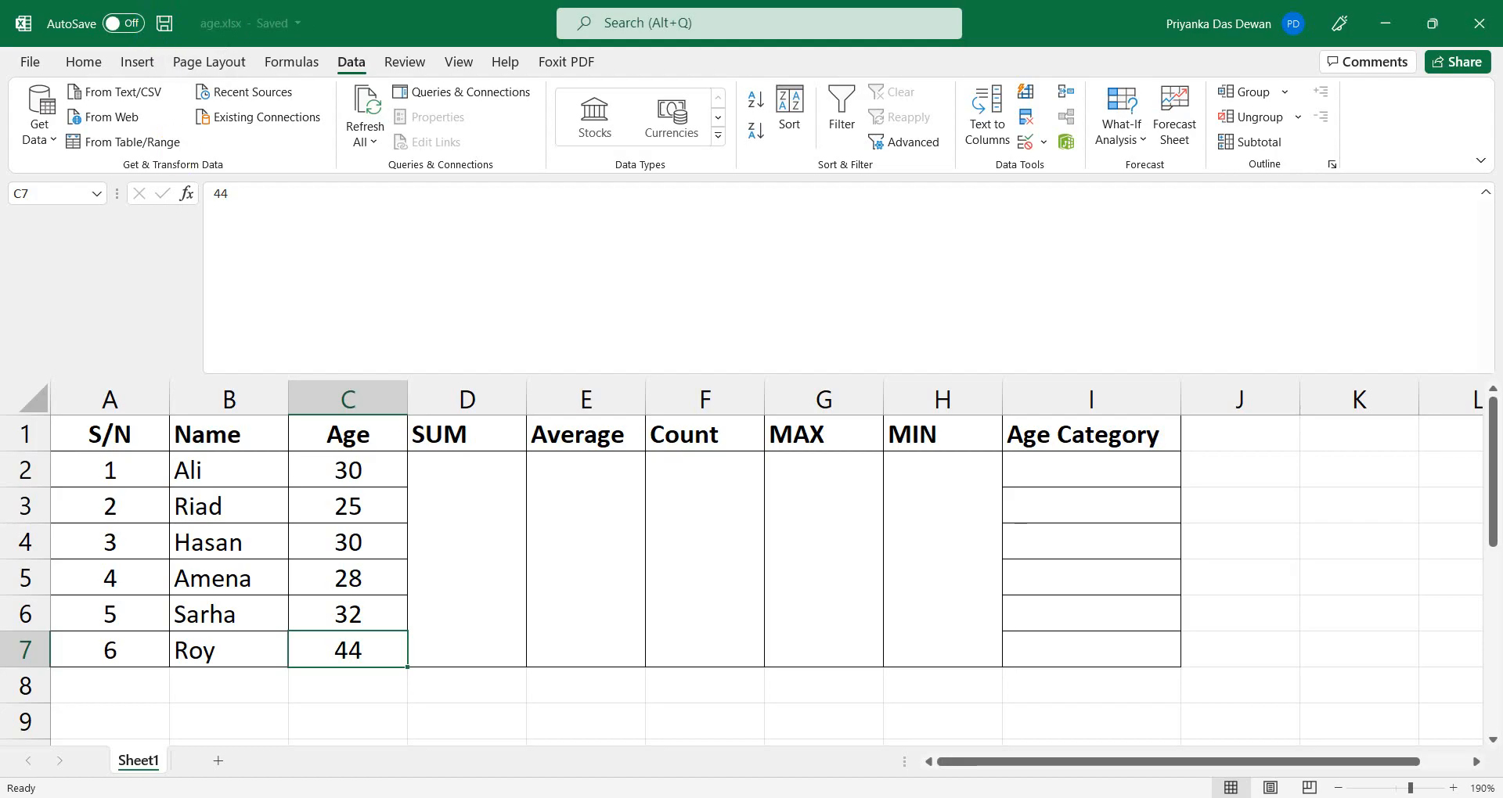
Switch to Notepad with the age validation notes and maximize its window.
click(745, 797)
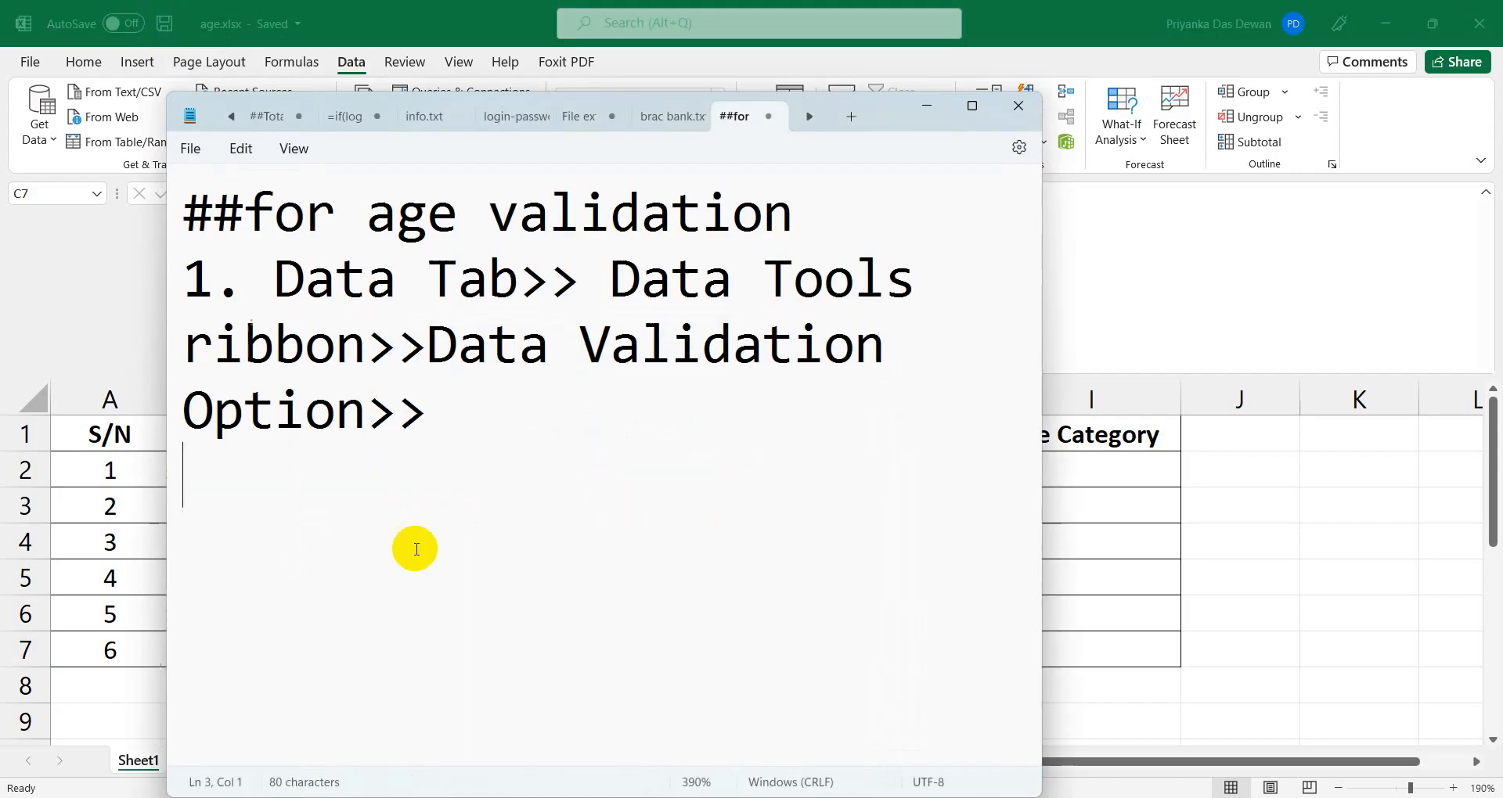
click(534, 404)
click(972, 105)
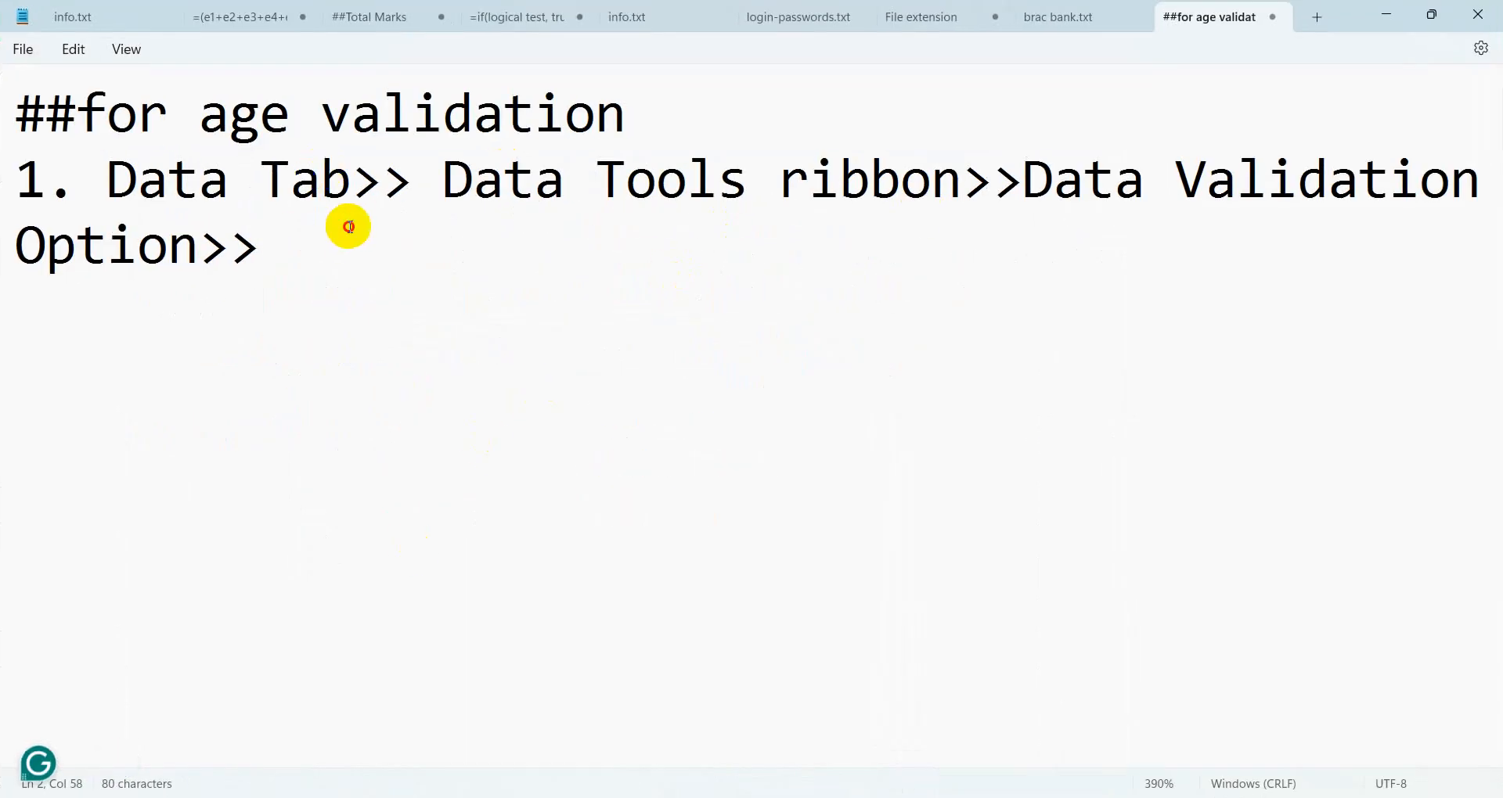
drag(779, 184, 793, 199)
click(1235, 187)
click(372, 248)
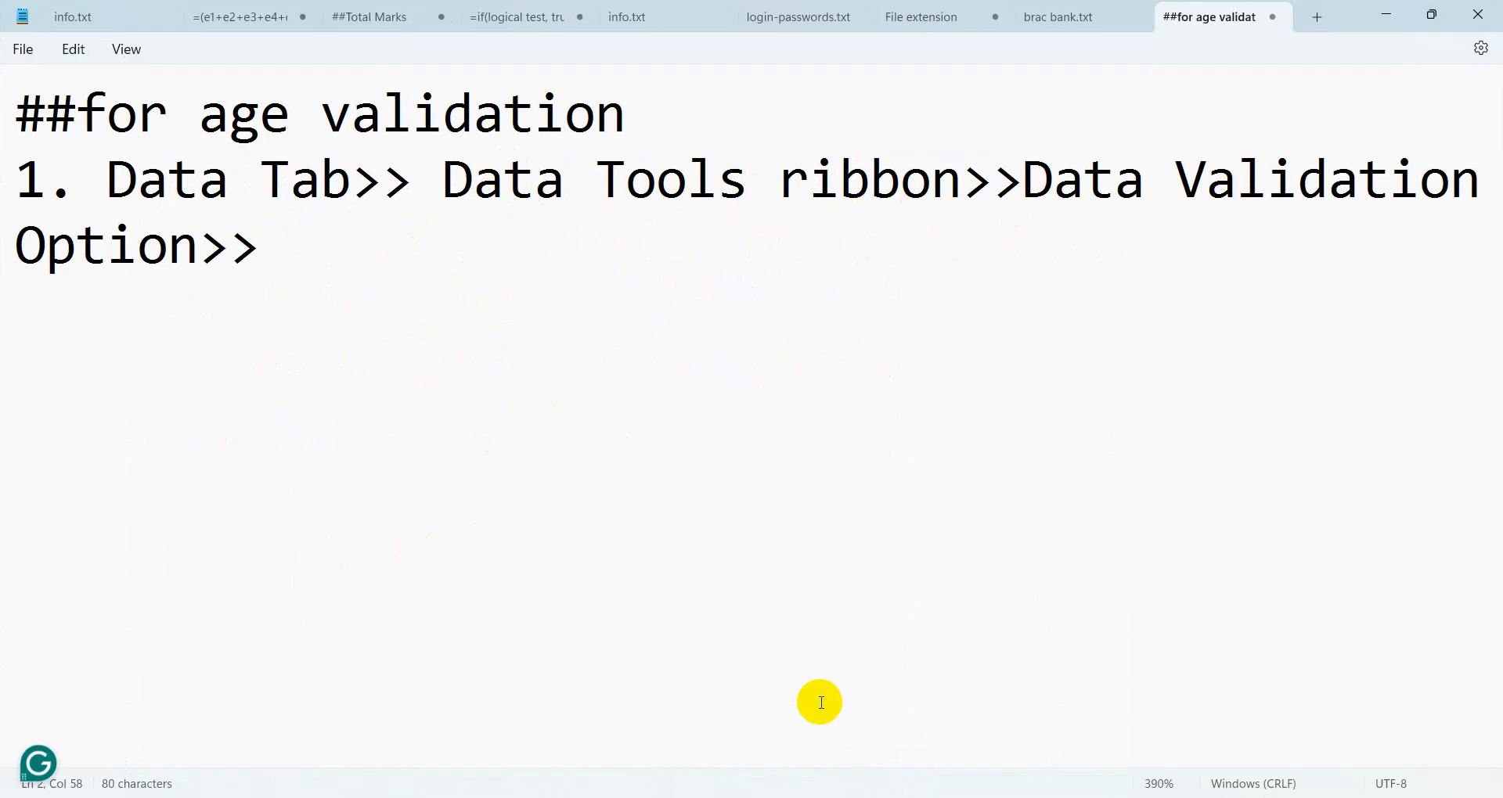
click(311, 287)
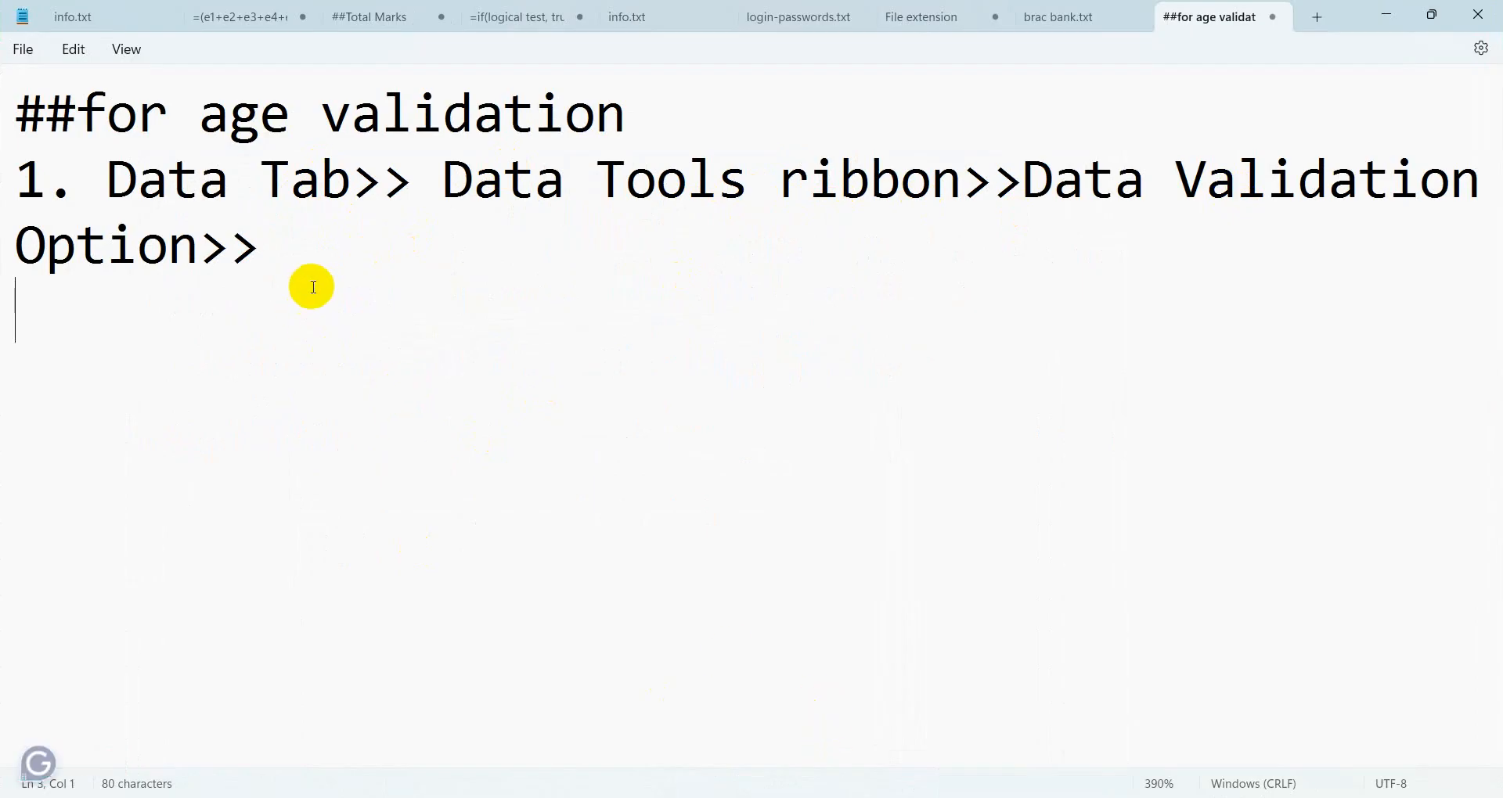
click(385, 287)
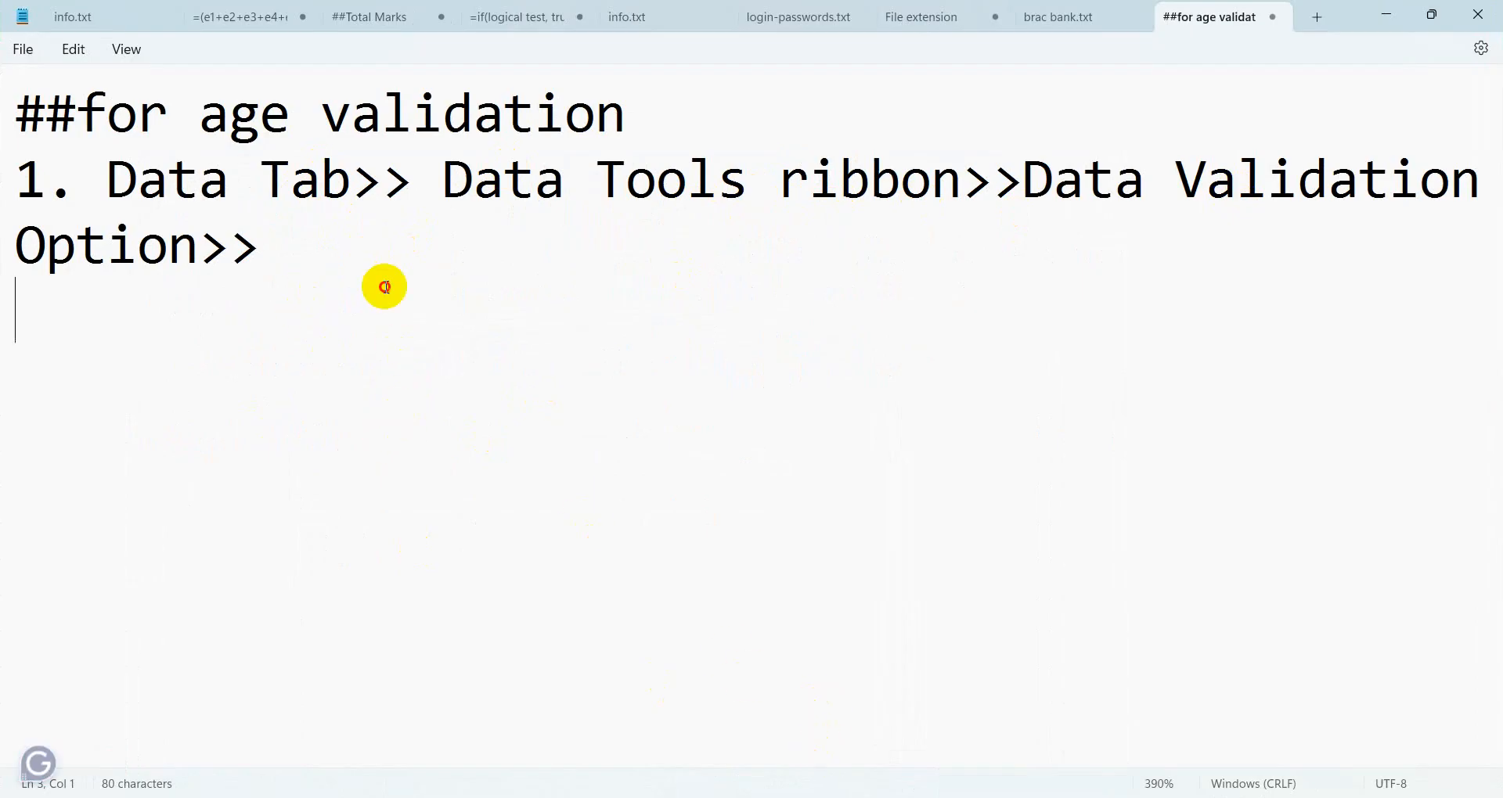
Add "data Validation Pop box" to the notes on its own line below the Data Validation Option path.
click(362, 236)
text(data )
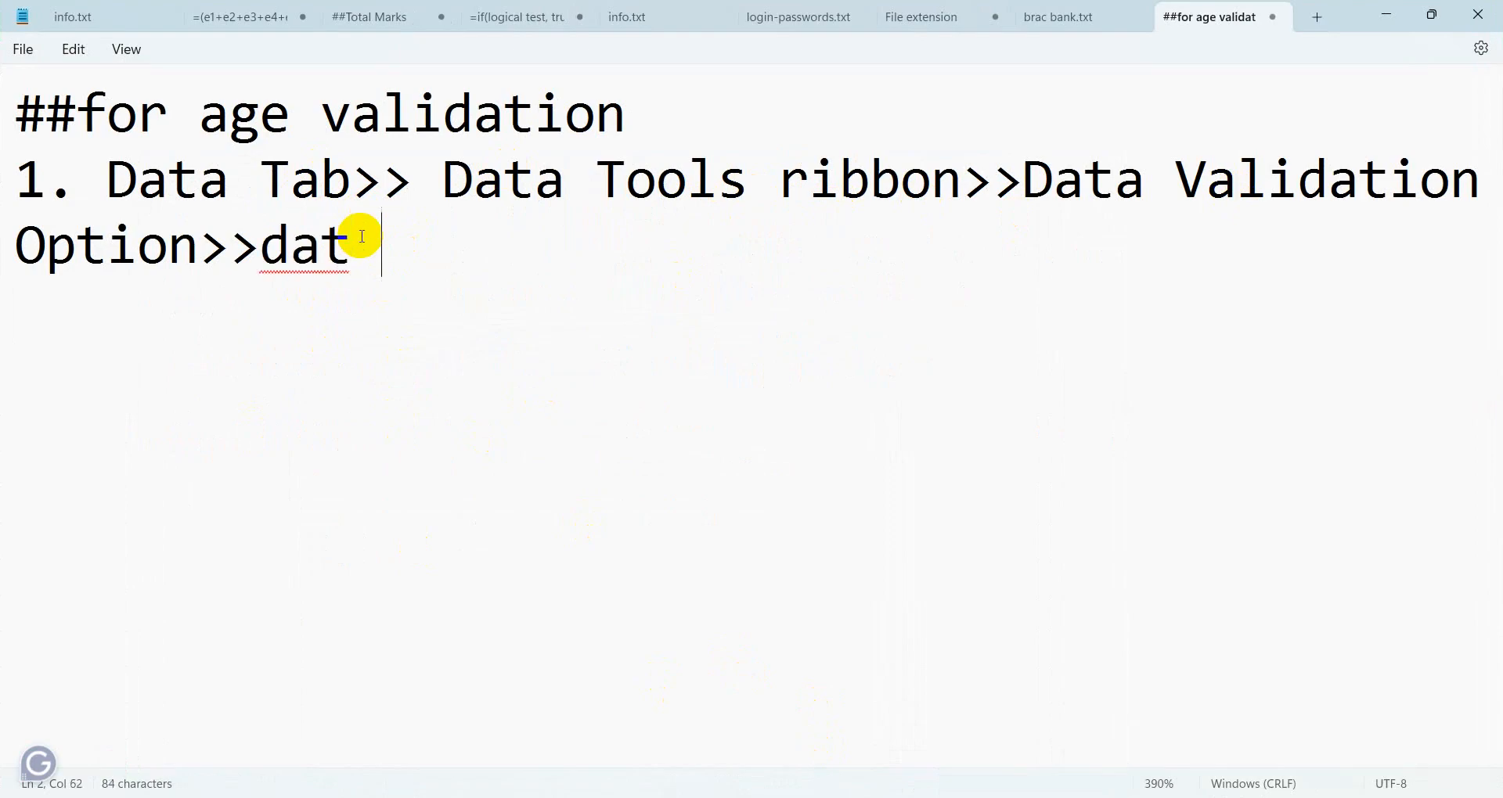
text(Validatio)
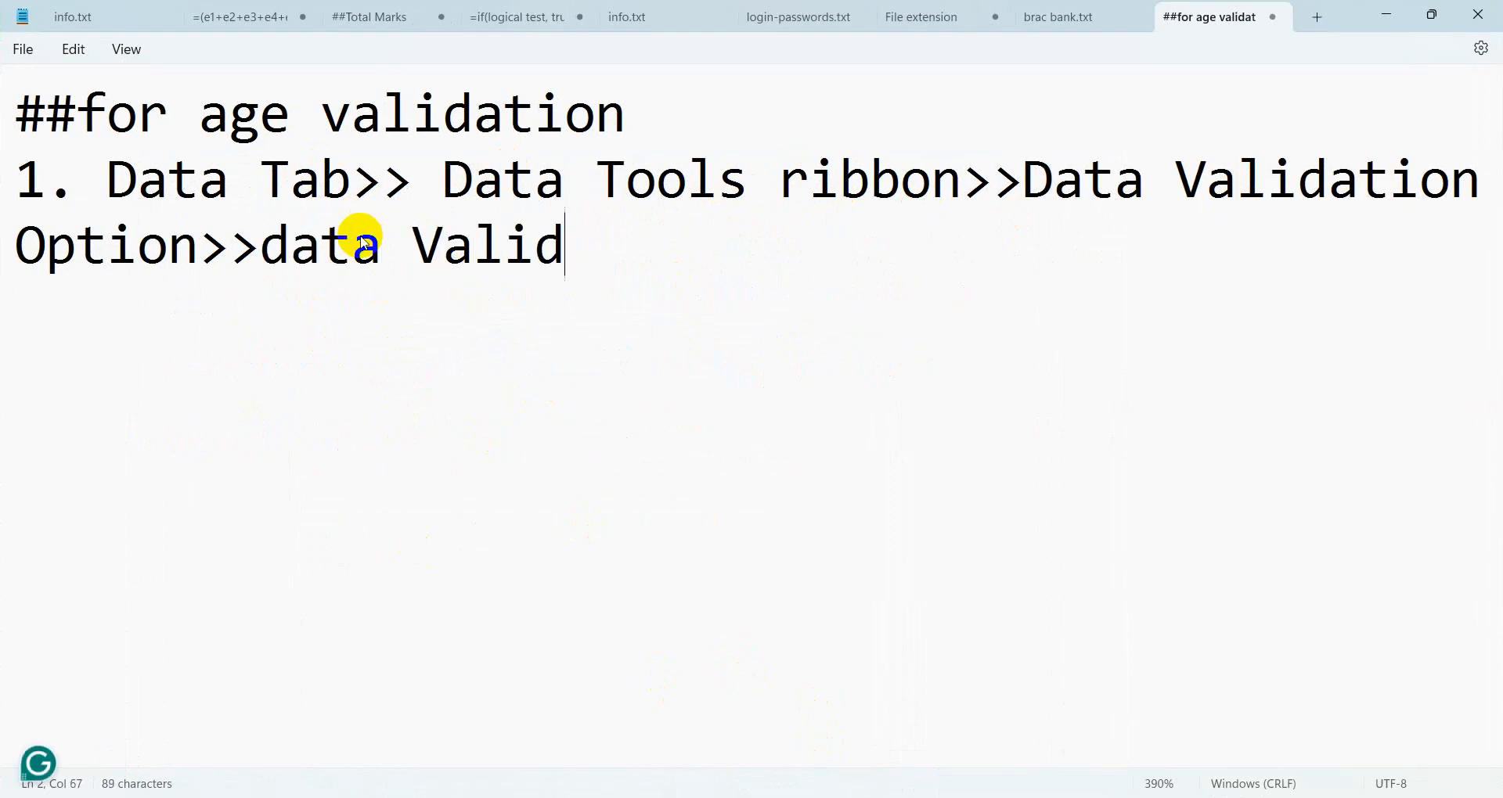
text(n )
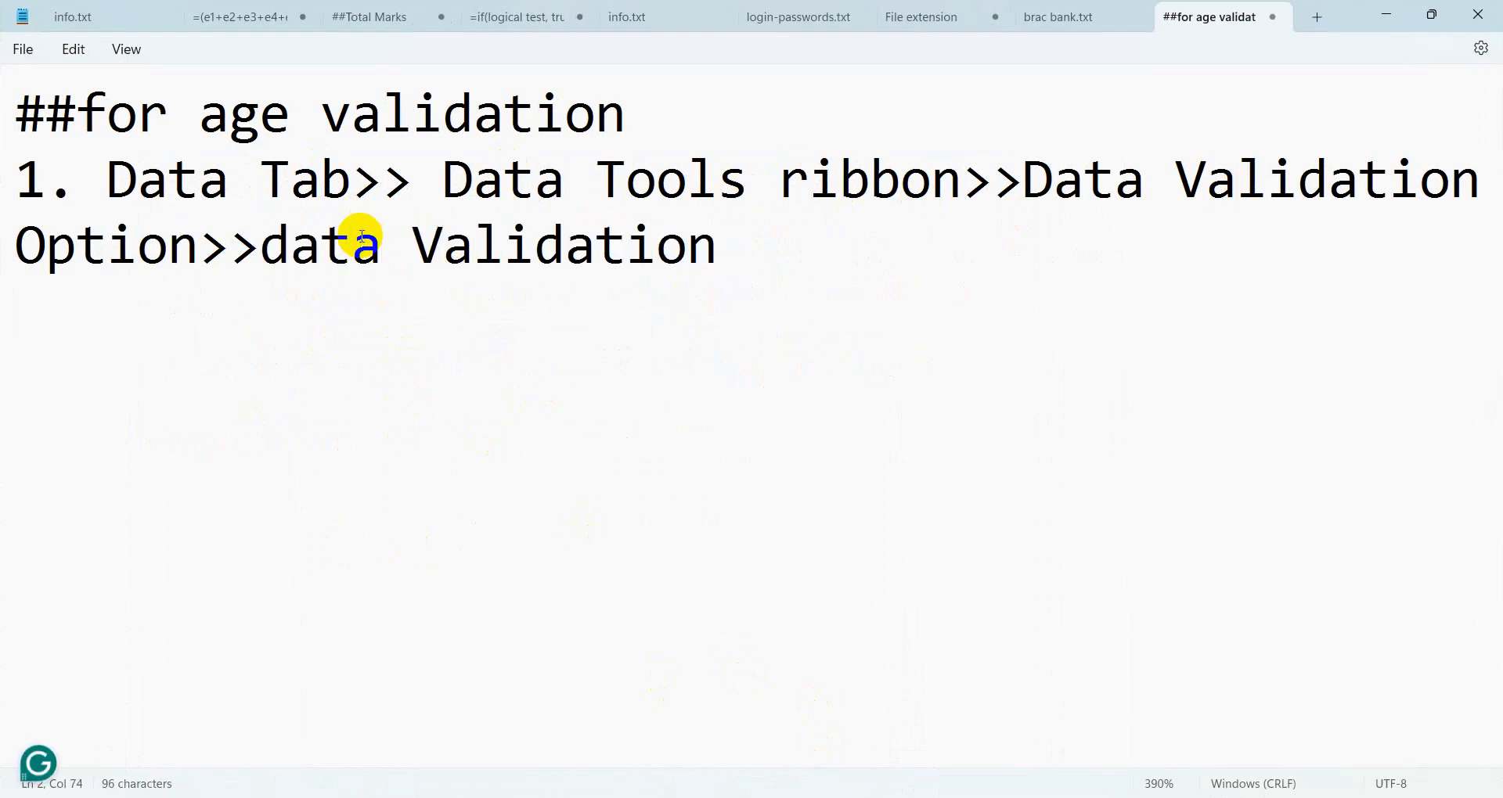
text(Pop )
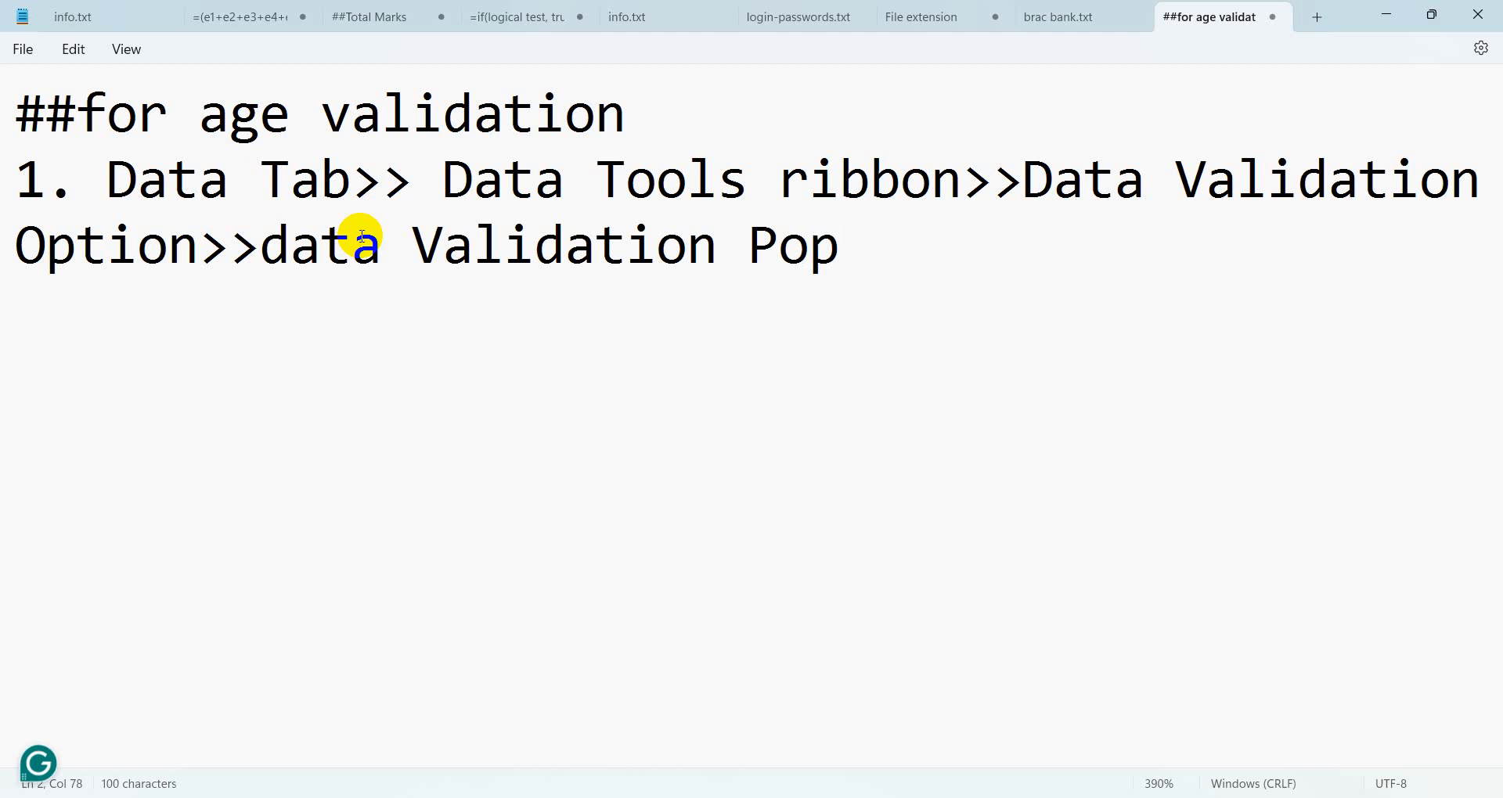
text(box)
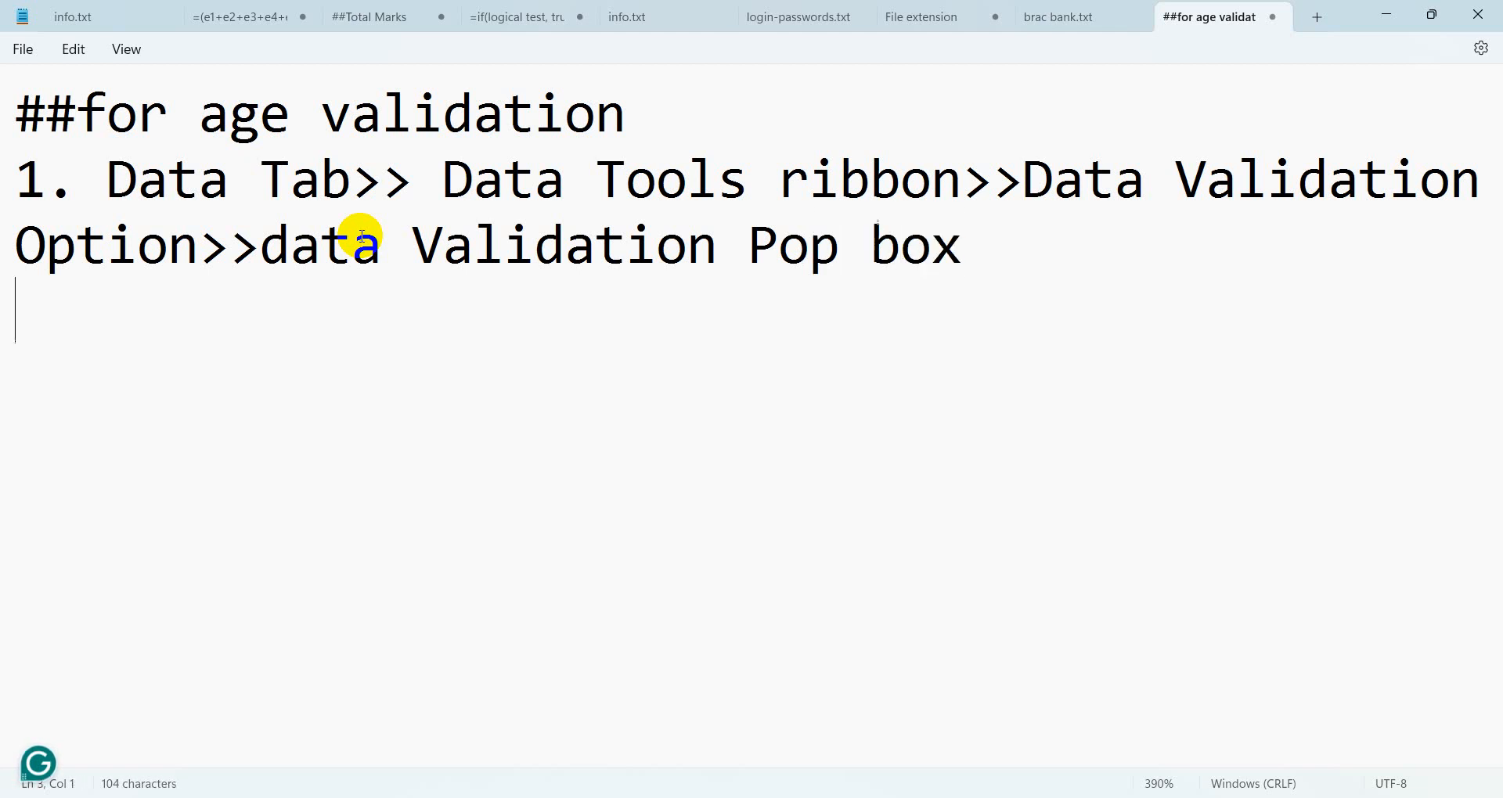
click(260, 247)
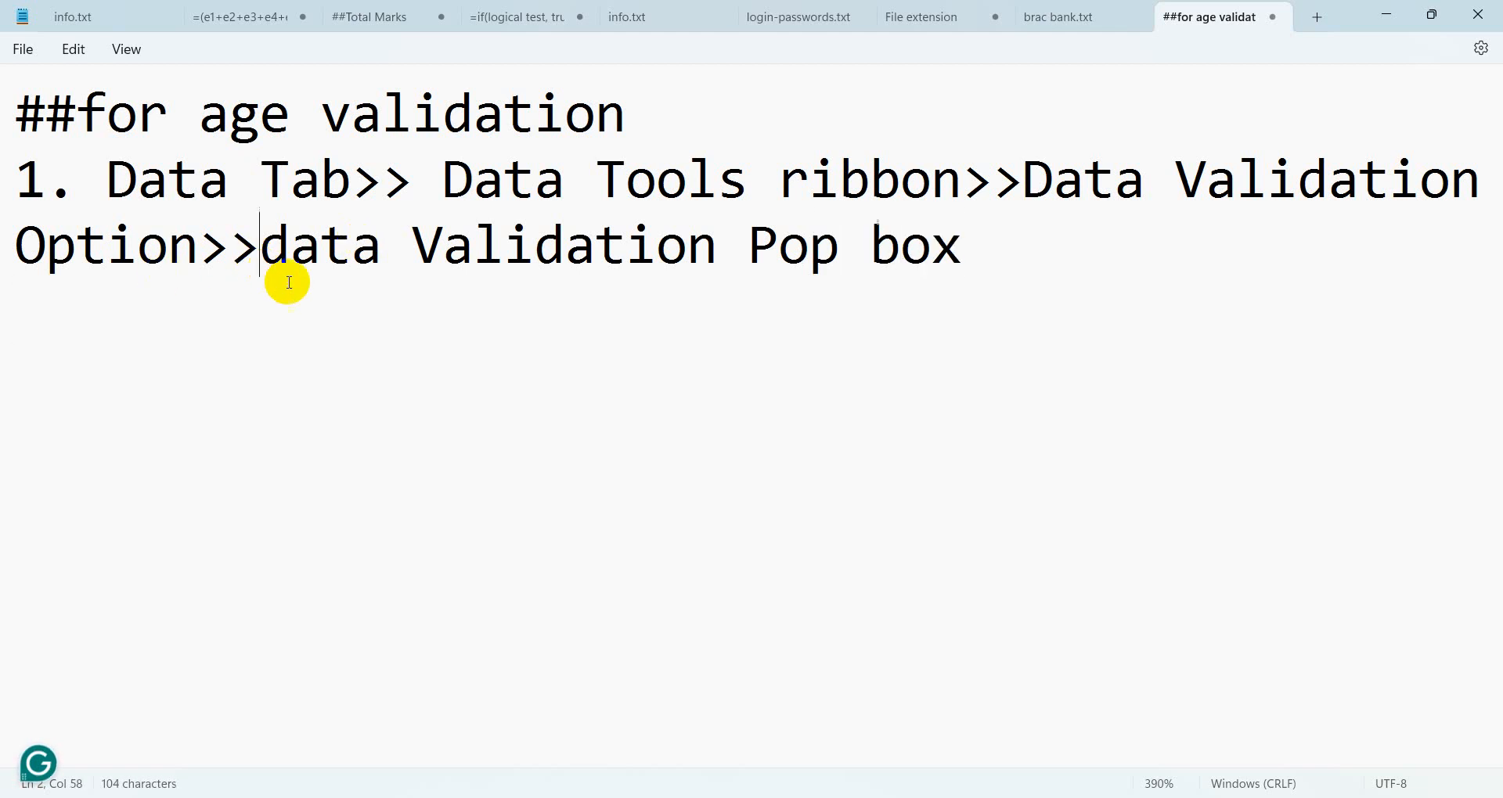
key(Return)
click(759, 327)
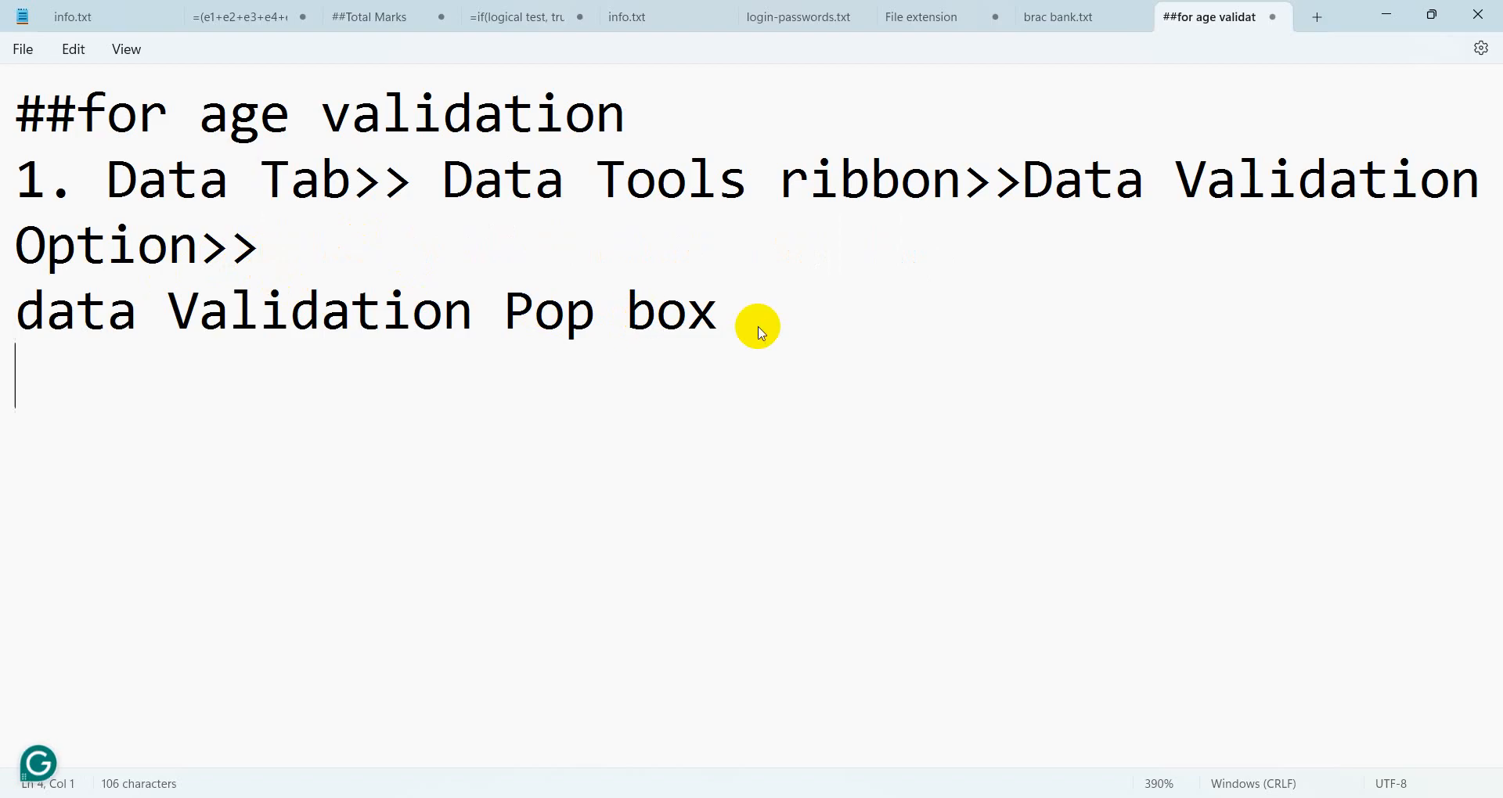
Add the line "Allow field>> Whole Number" to the age validation notes.
text(Allo)
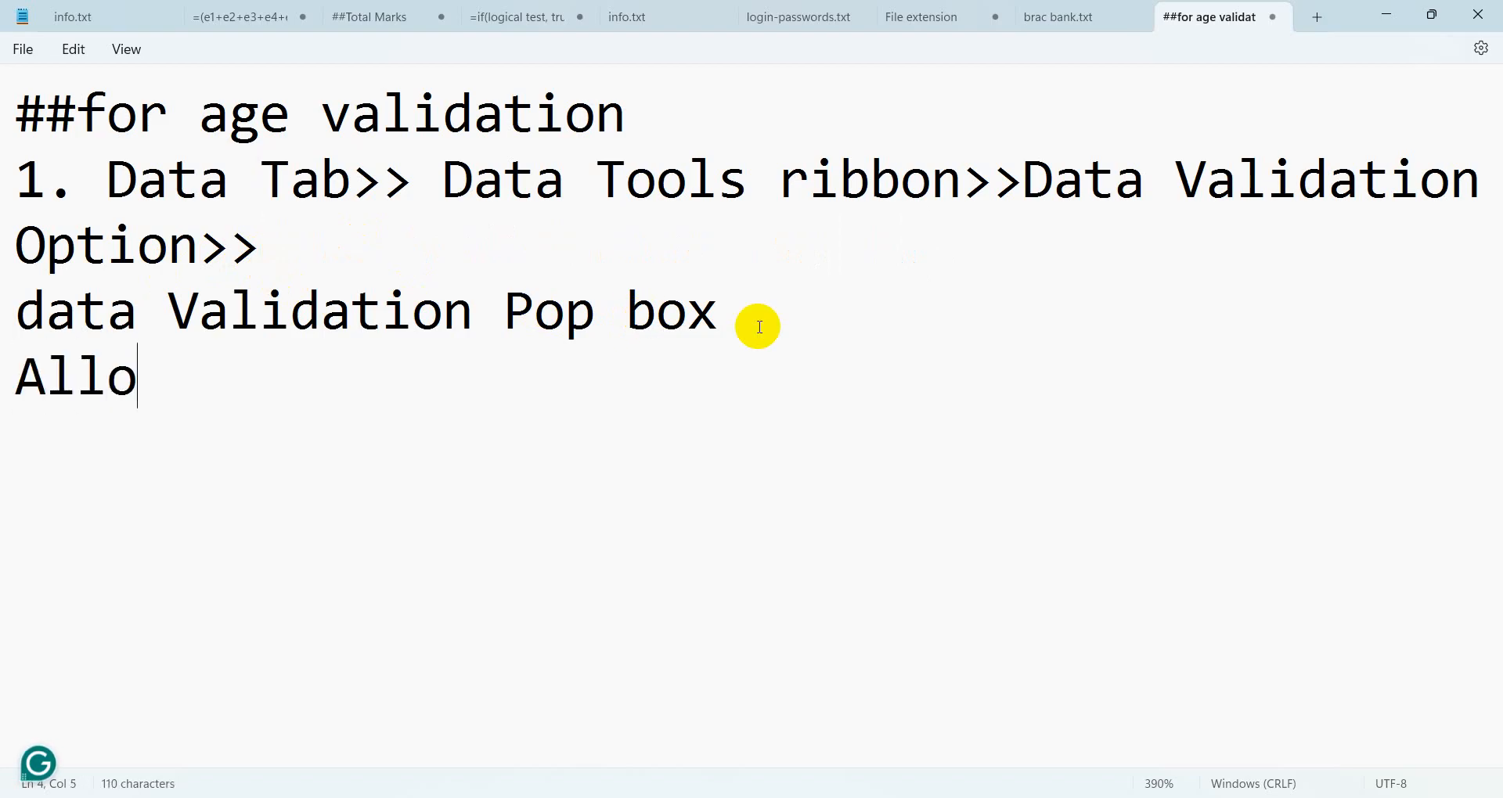
text(w field)
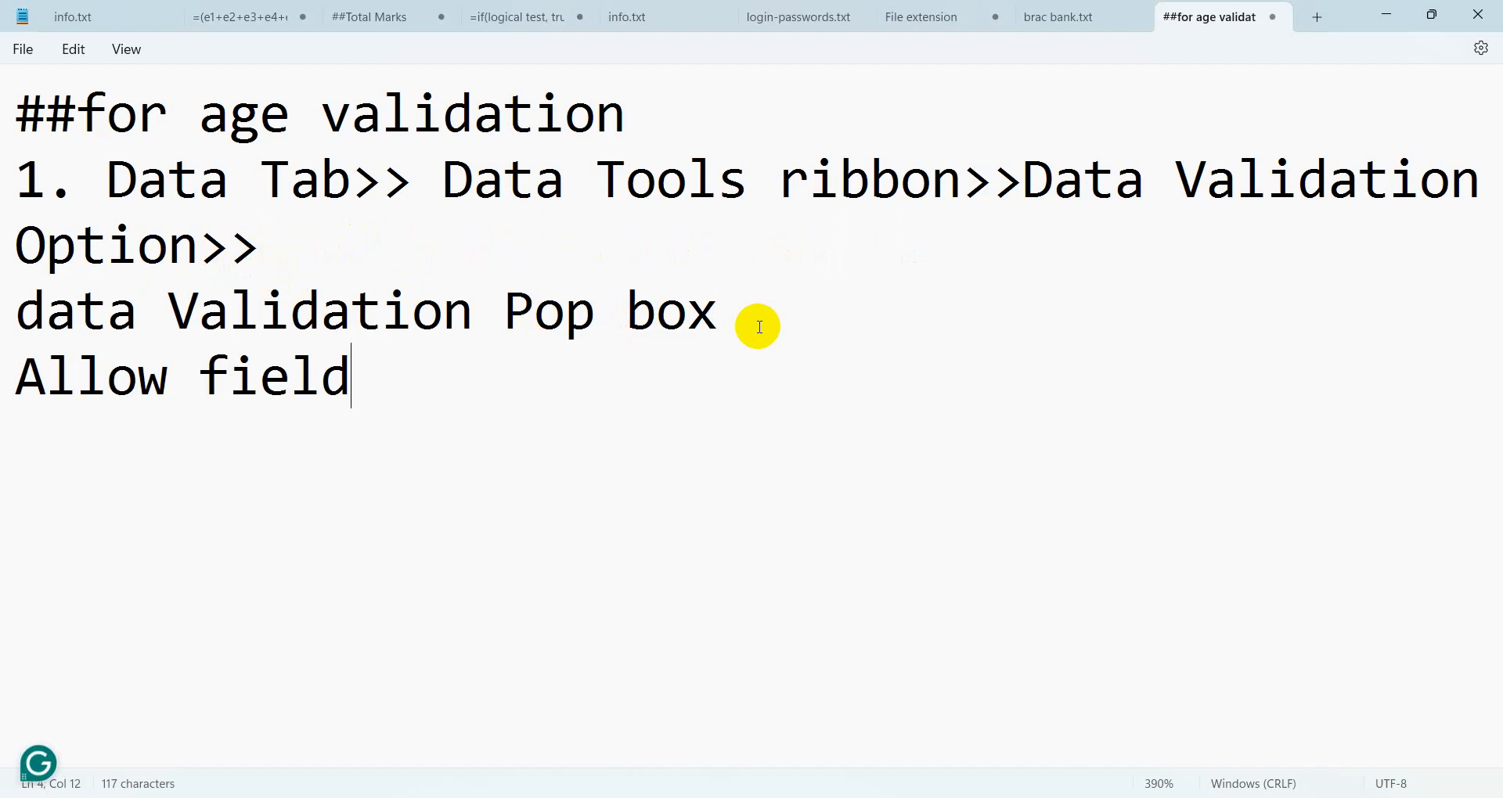
text(>> Whole)
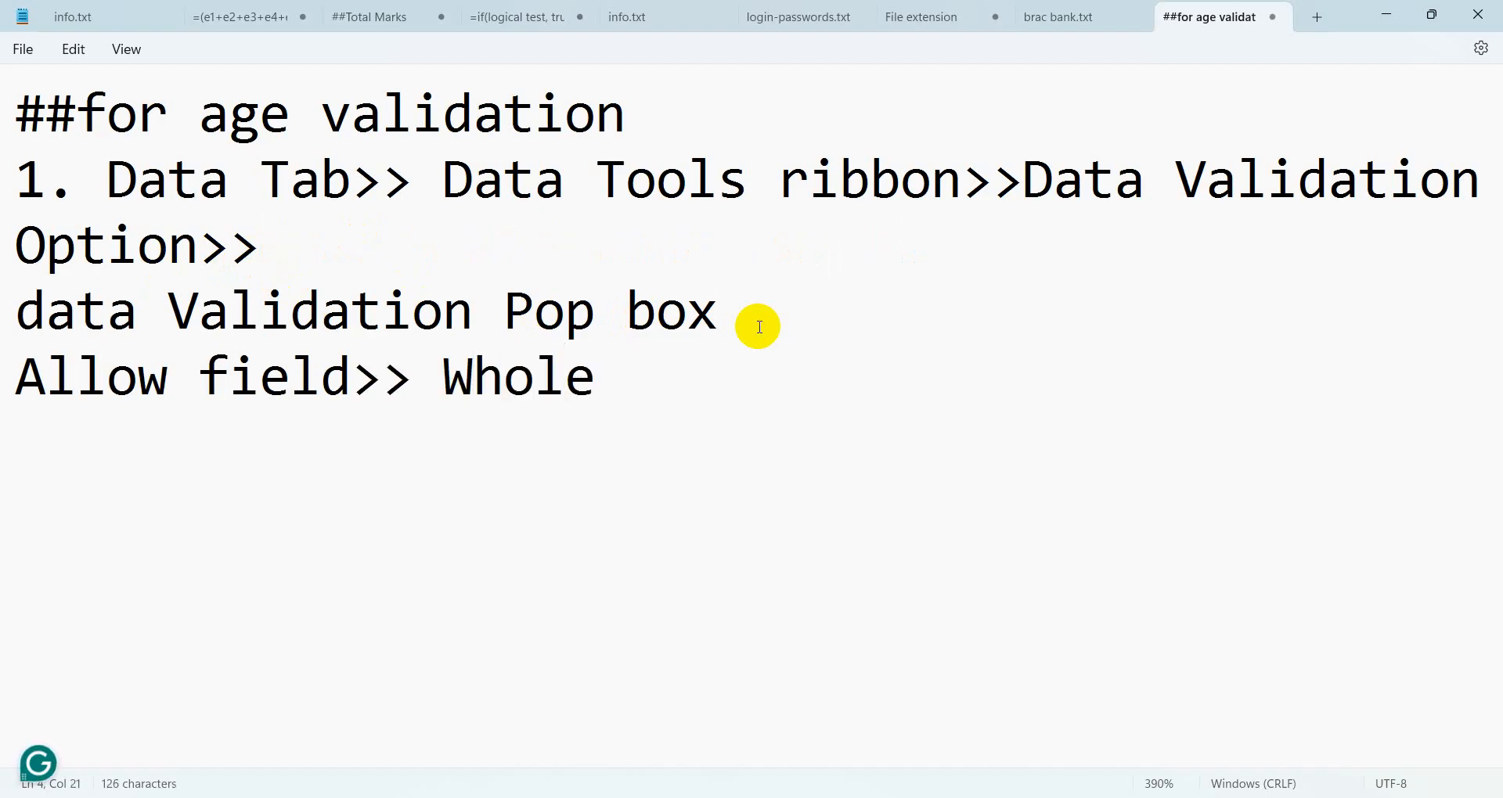
text( Number)
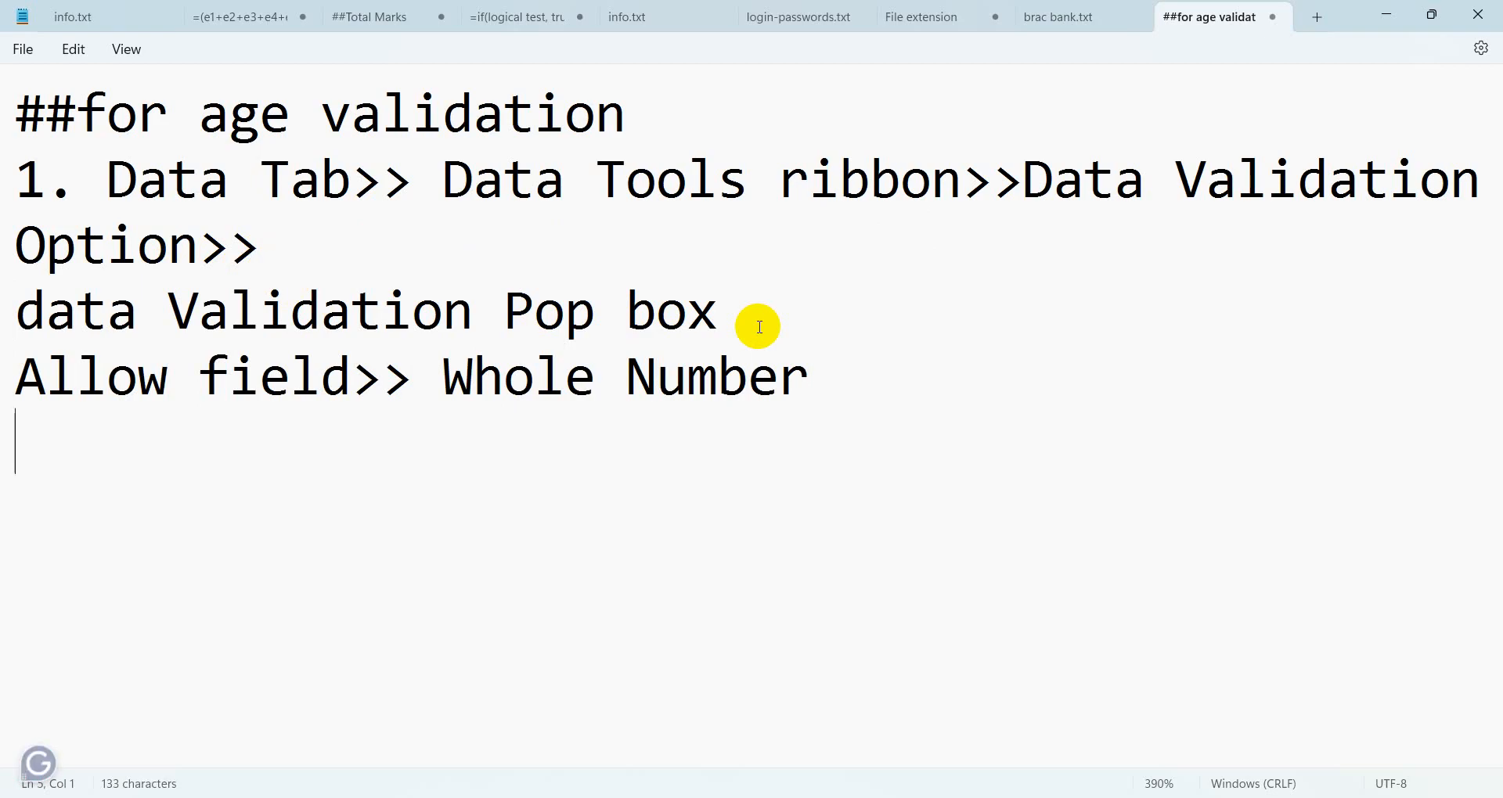
Switch to Excel and review the Allow and Data criteria in the data validation settings of cell C2.
click(634, 797)
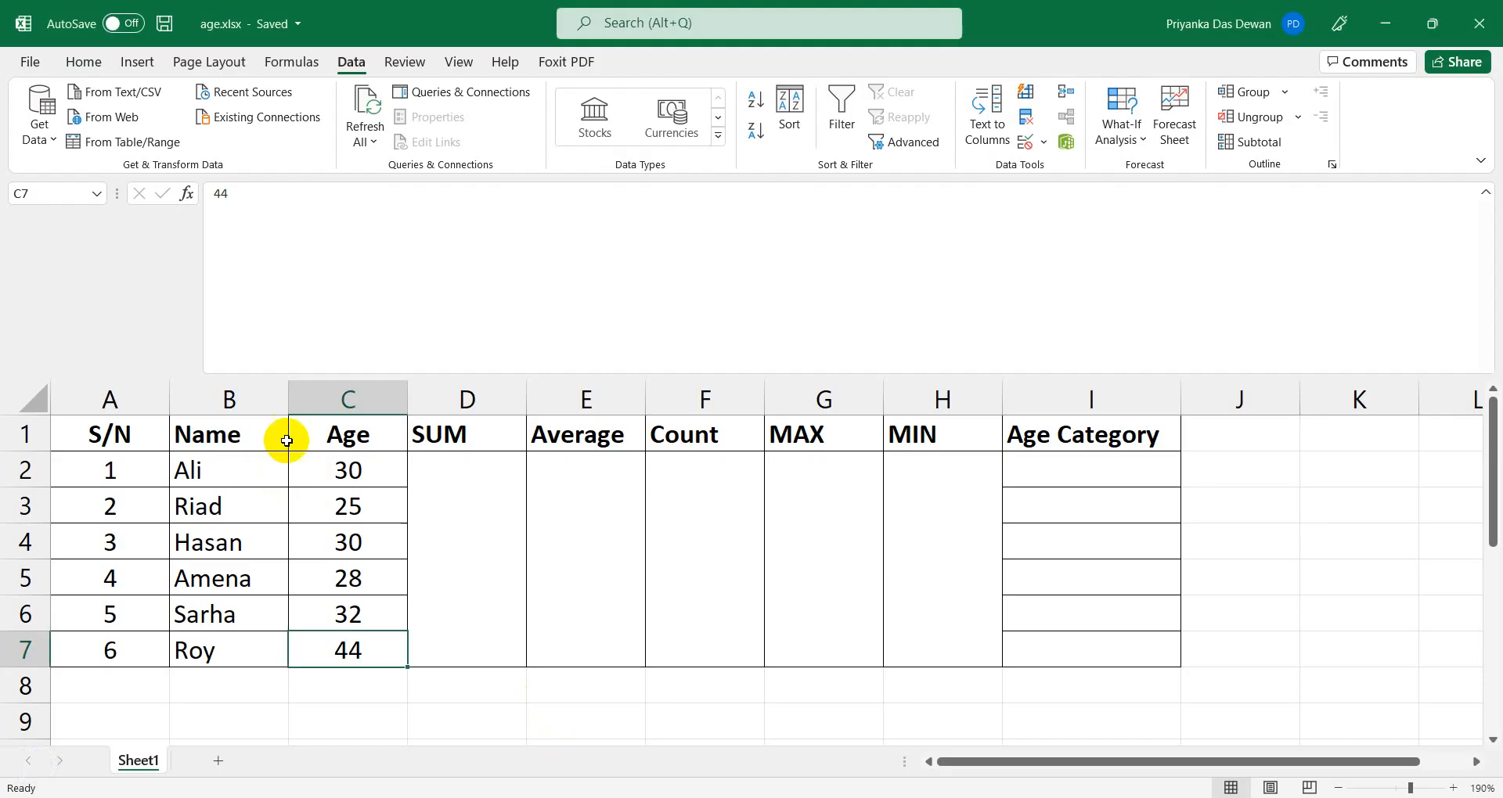
click(348, 471)
click(1044, 142)
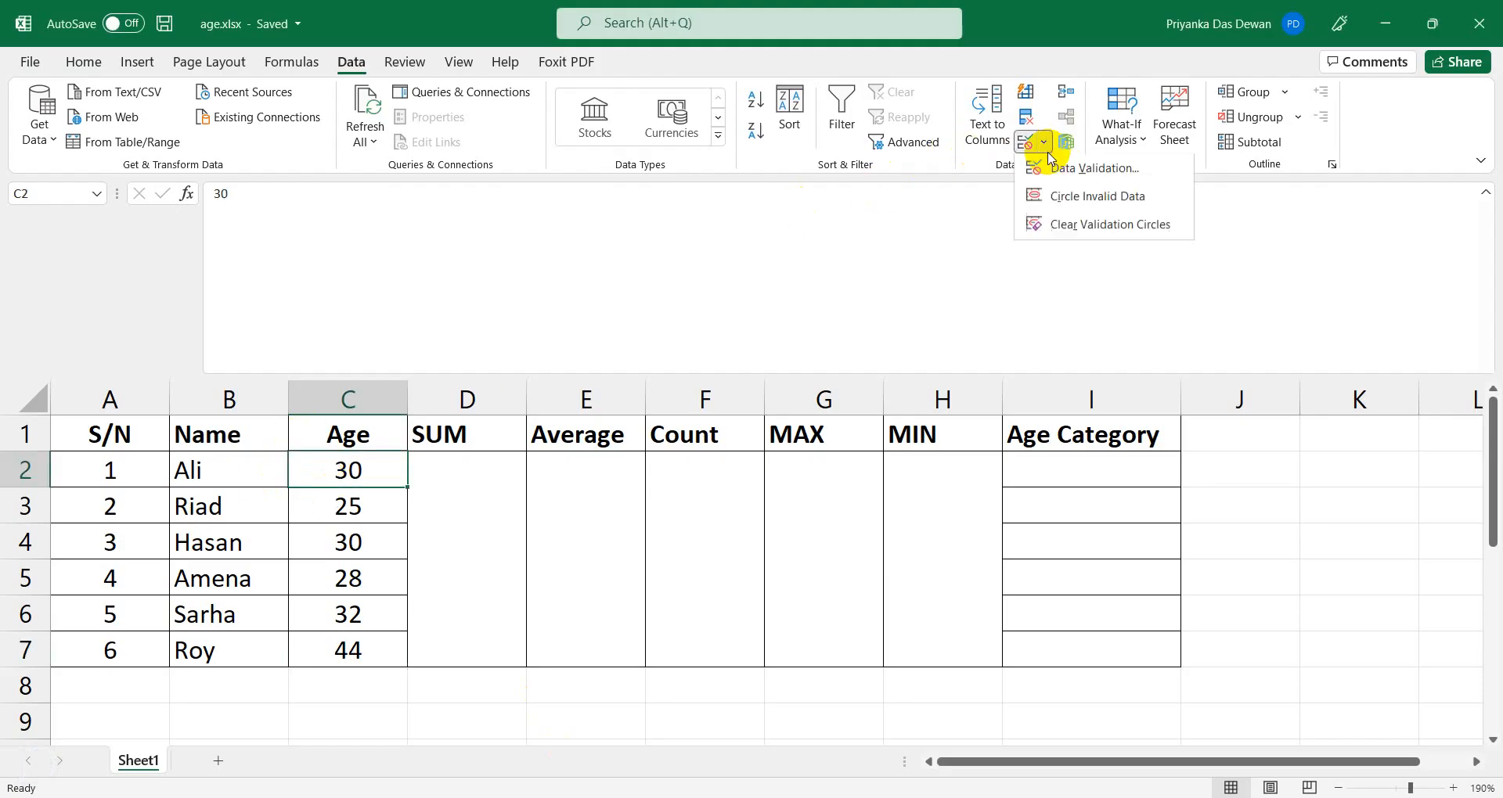
click(1053, 167)
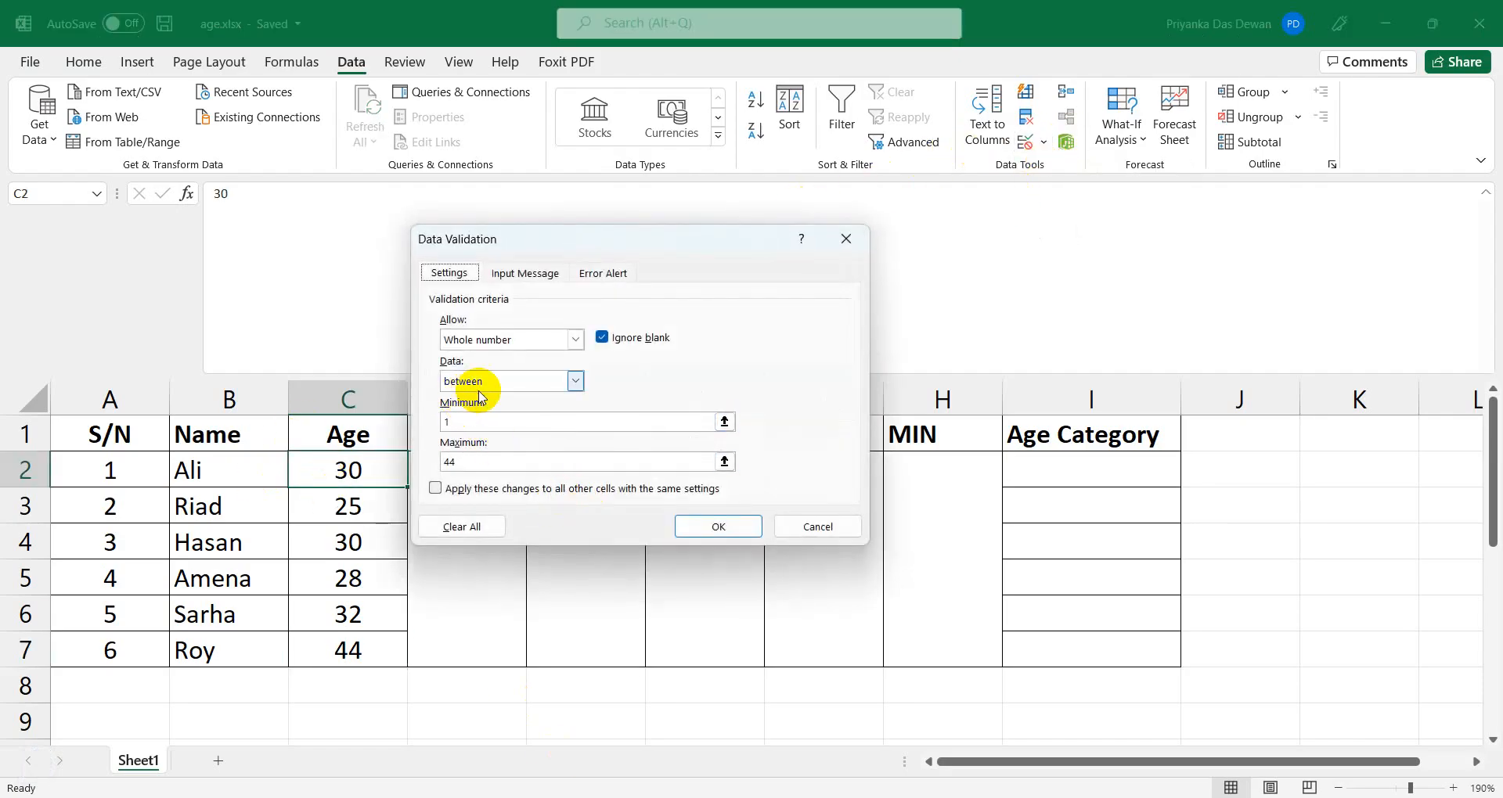
click(819, 526)
mouse_move(638, 797)
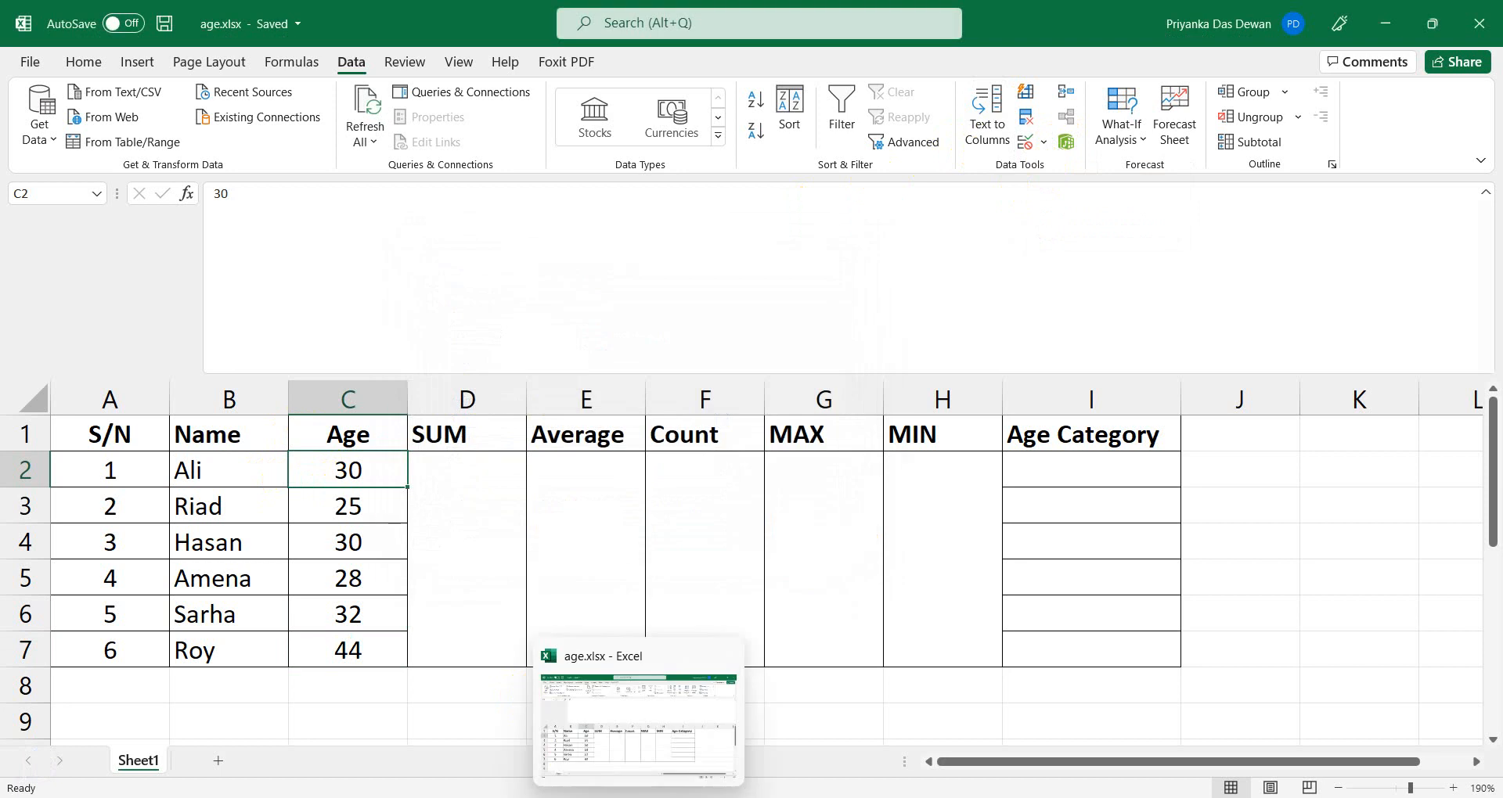
click(1044, 141)
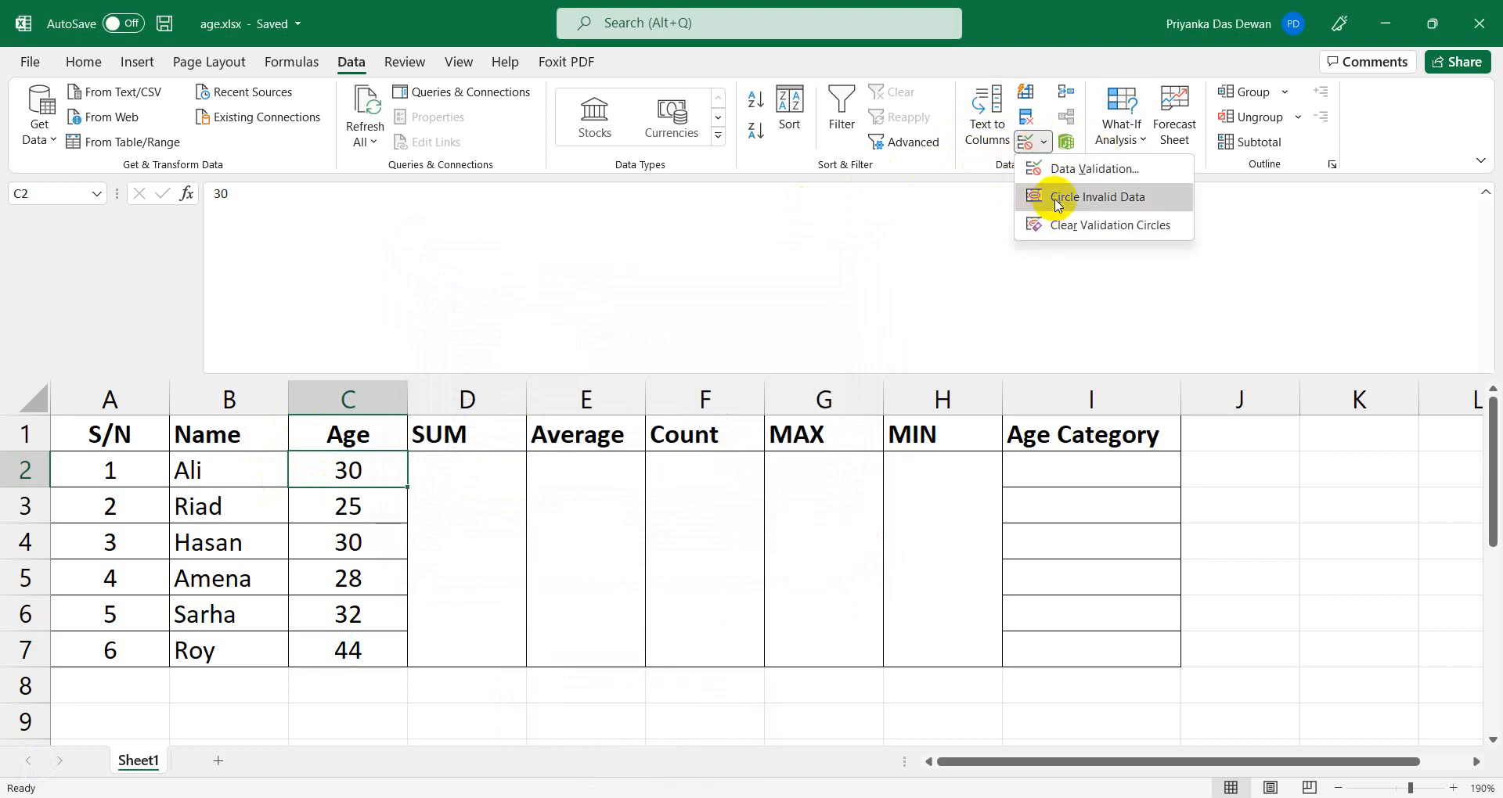
click(1065, 166)
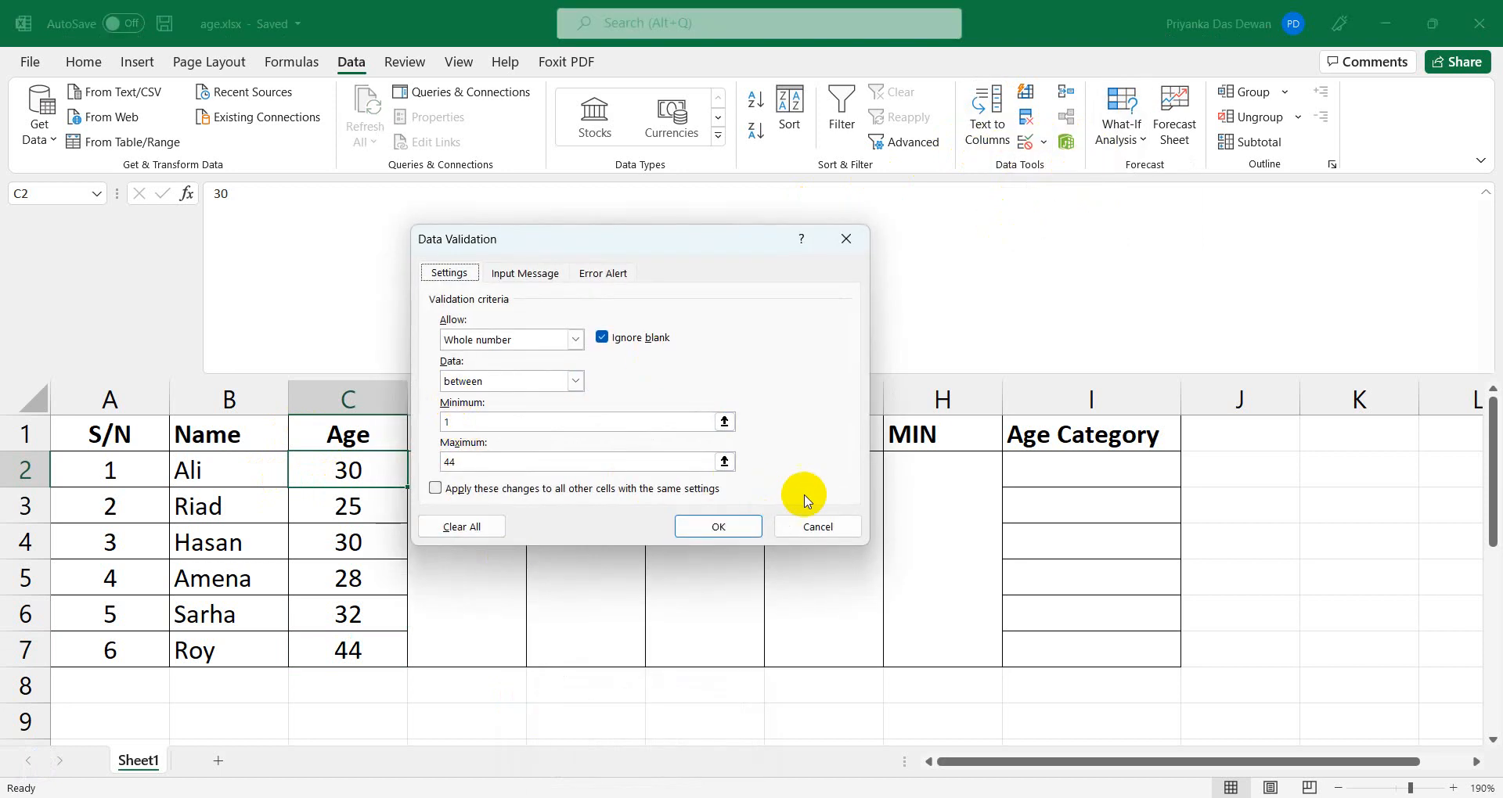
click(797, 531)
Switch back to Notepad and add the line "Data field>> Between" to the age validation notes.
click(638, 797)
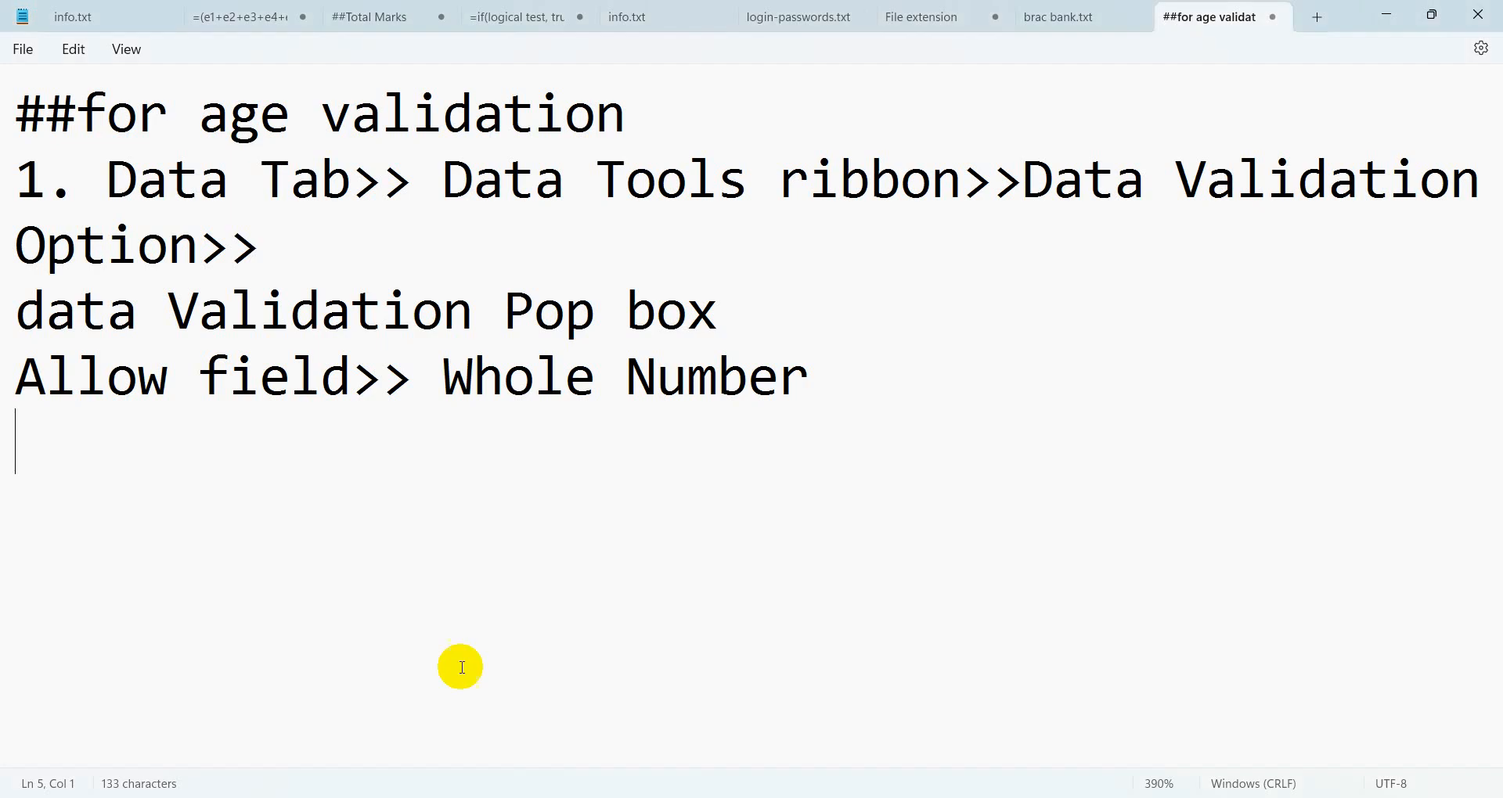
text(Dat)
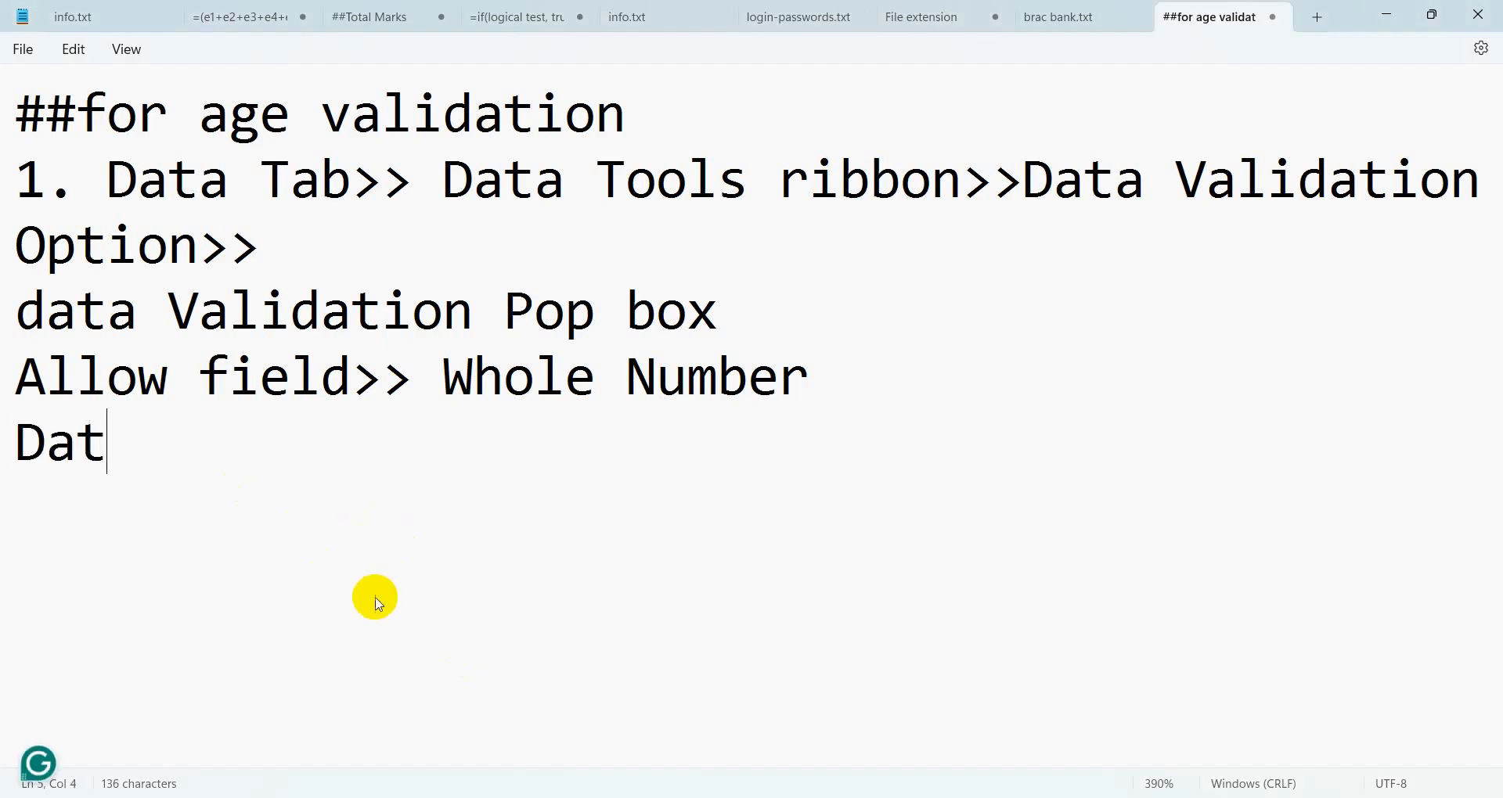
text(a fi)
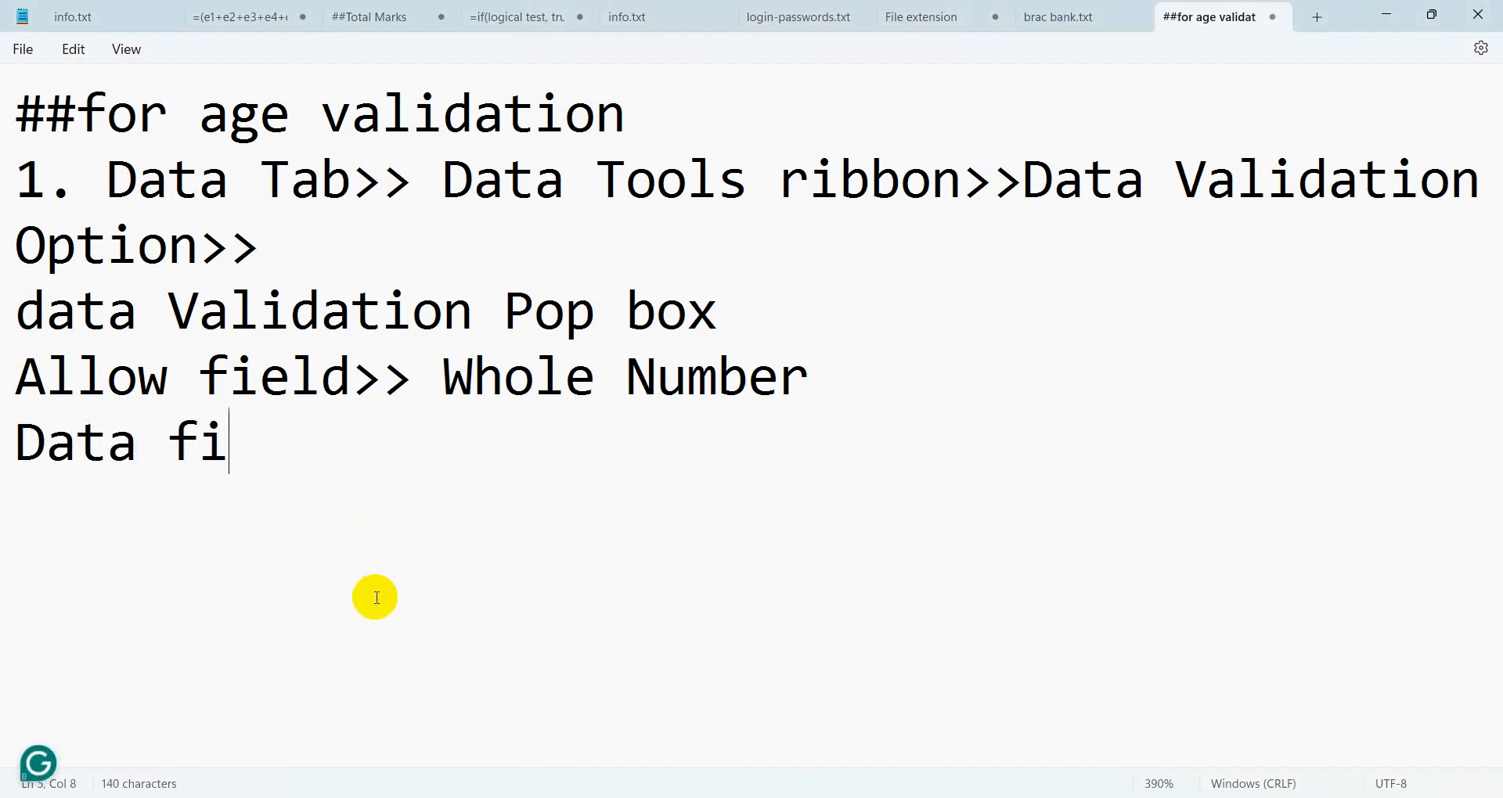
text(eld)
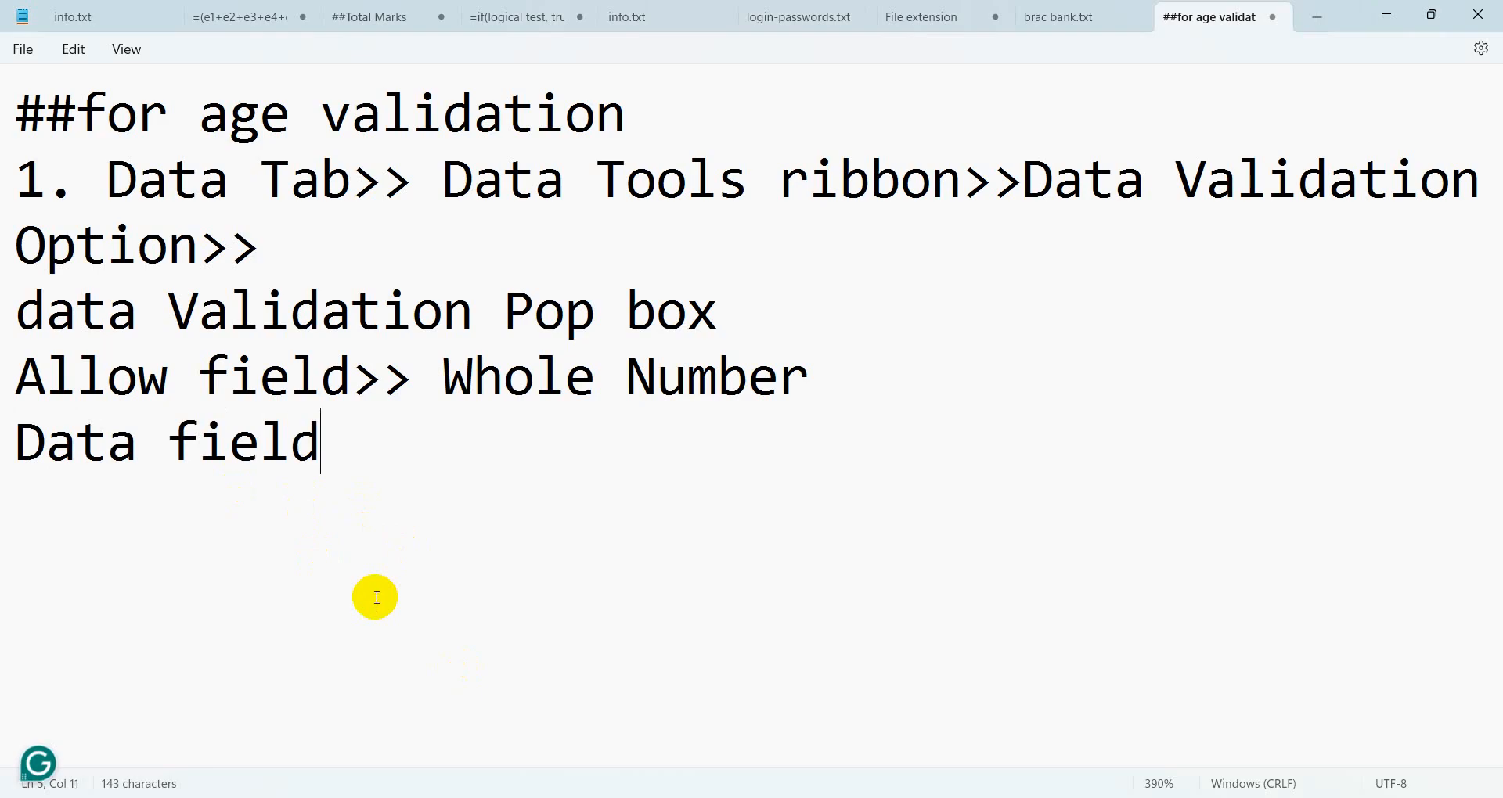
text(>> Between)
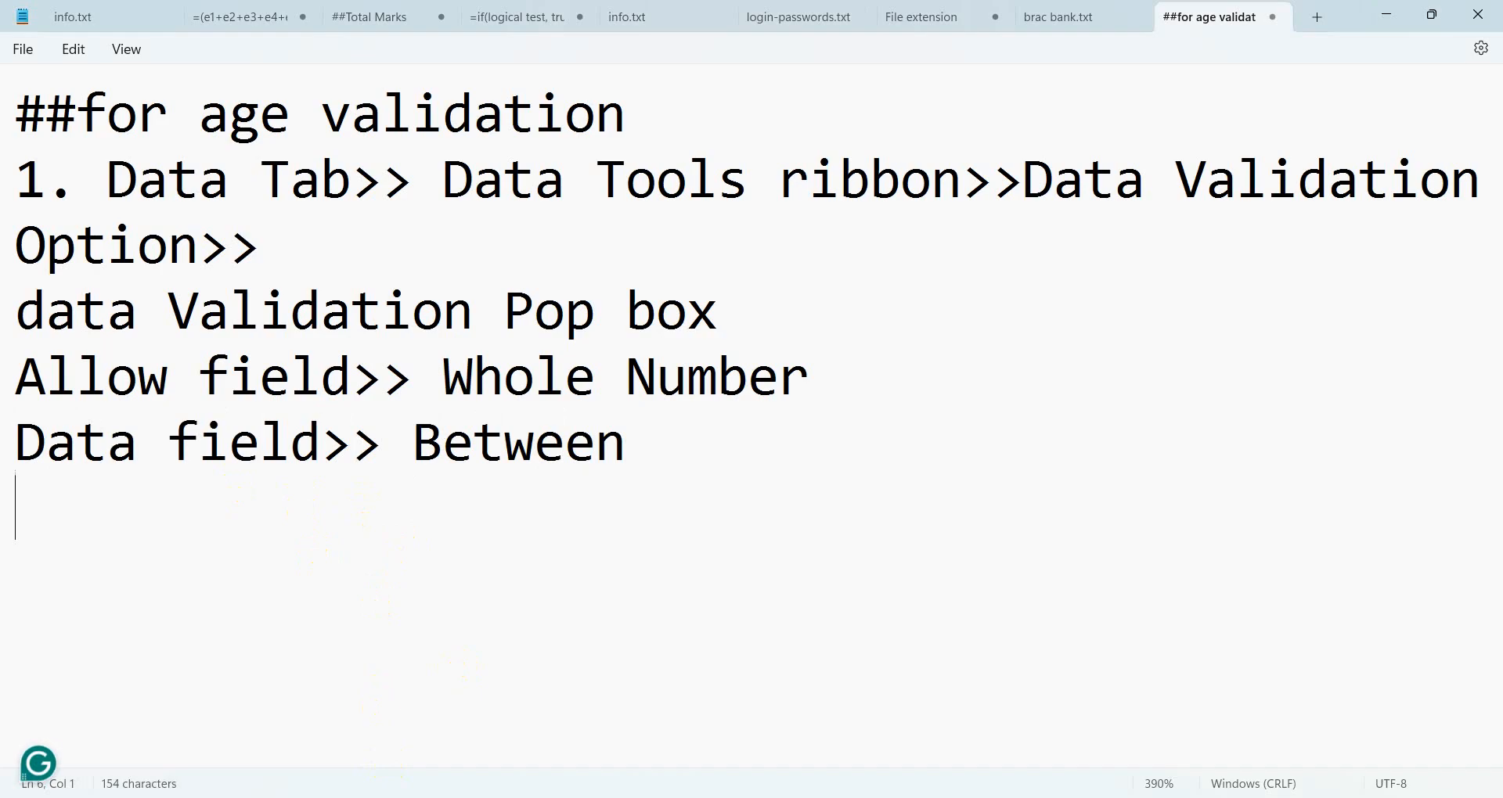
Switch to Excel and check the minimum and maximum limits in the data validation settings of cell C2.
key(alt+Tab)
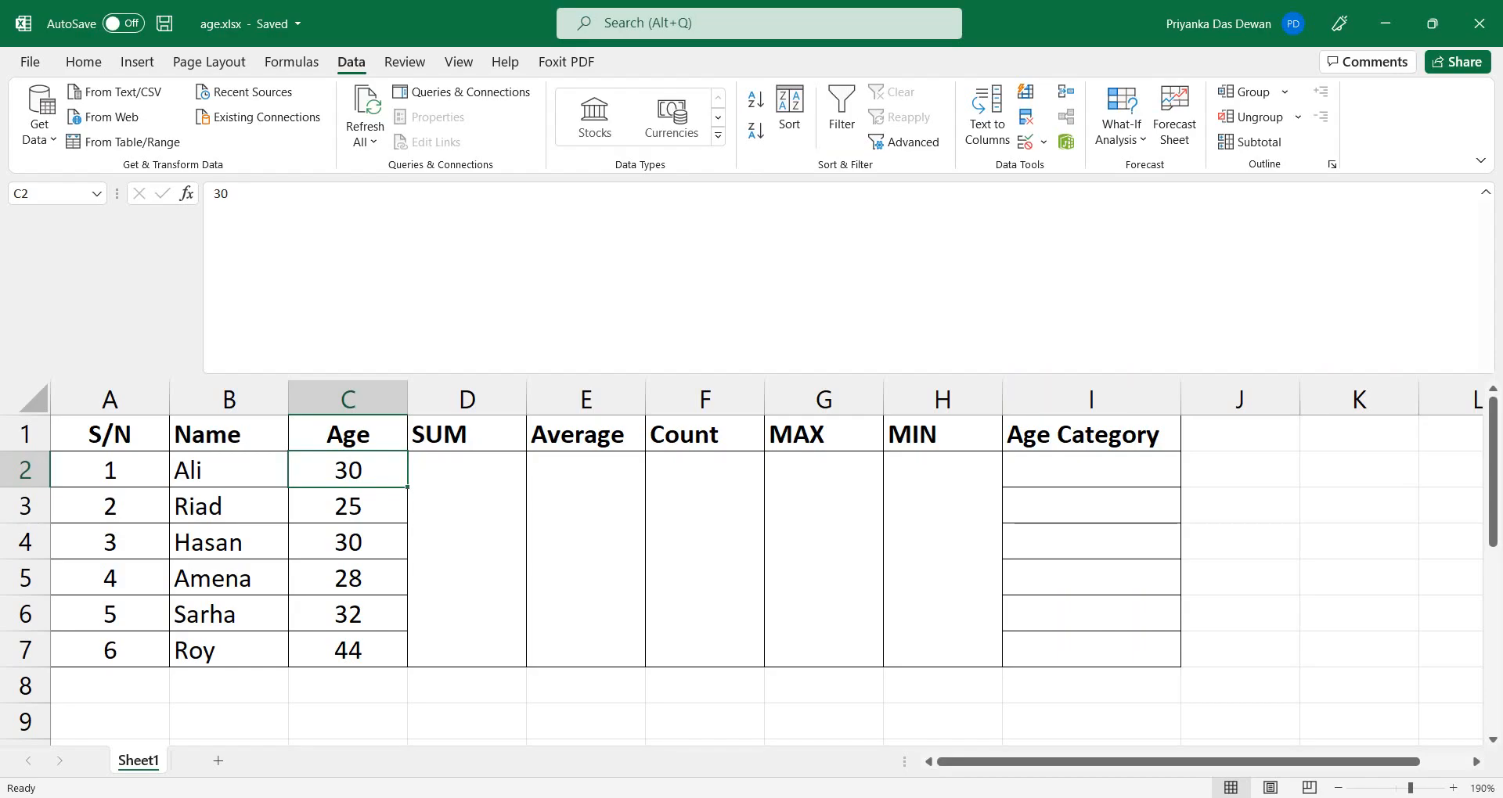
click(1045, 144)
click(1069, 163)
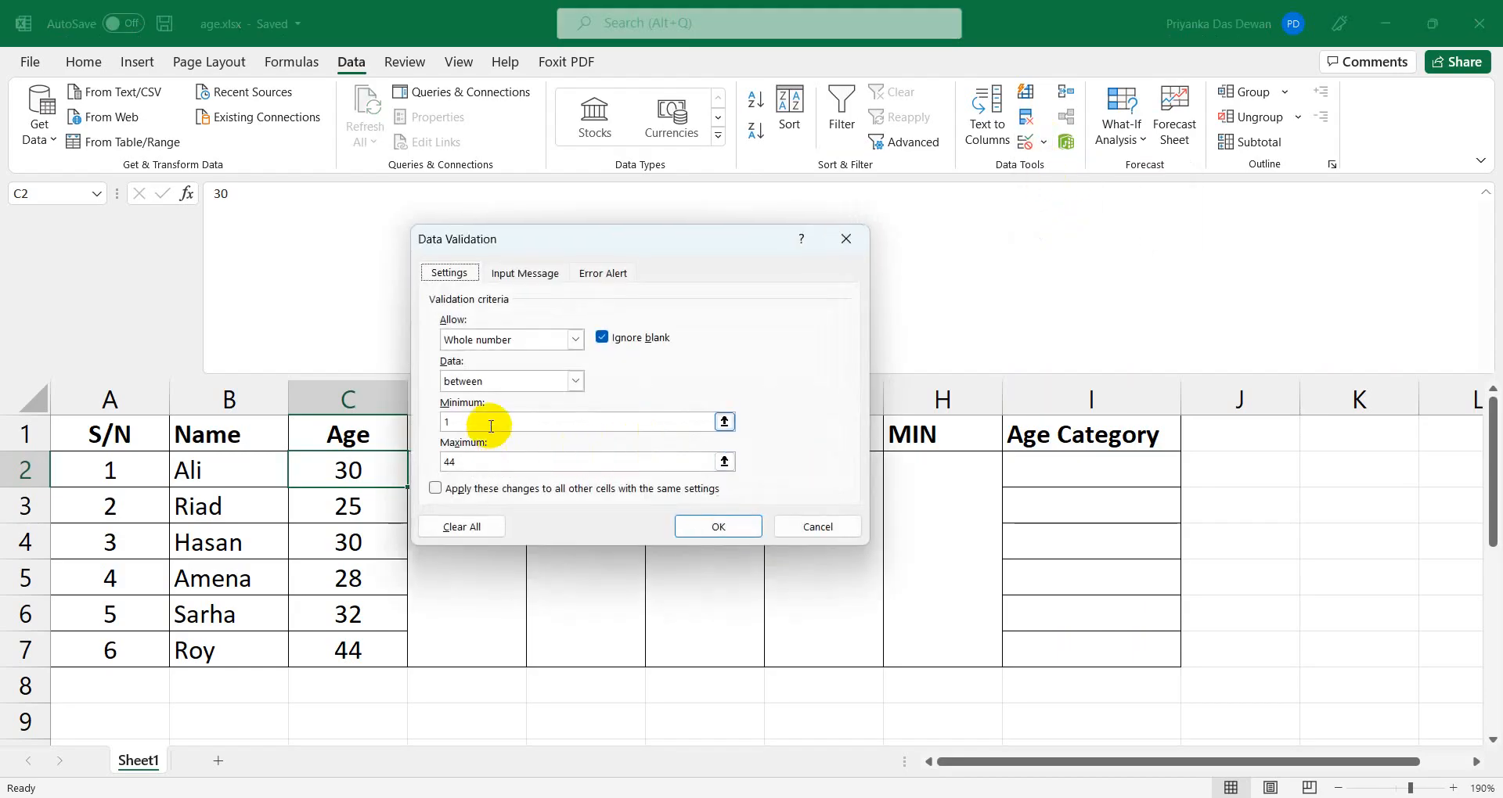
click(822, 523)
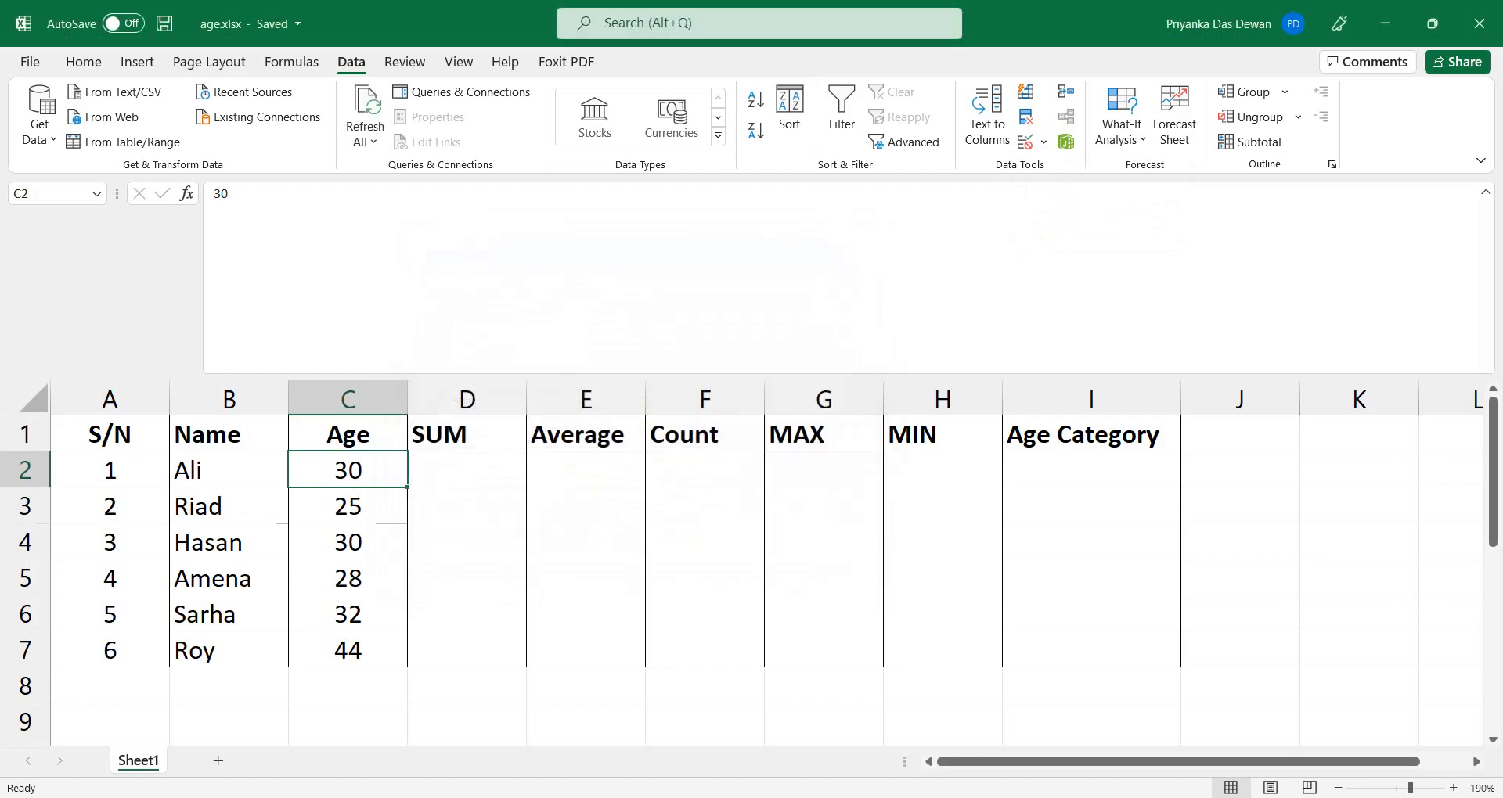
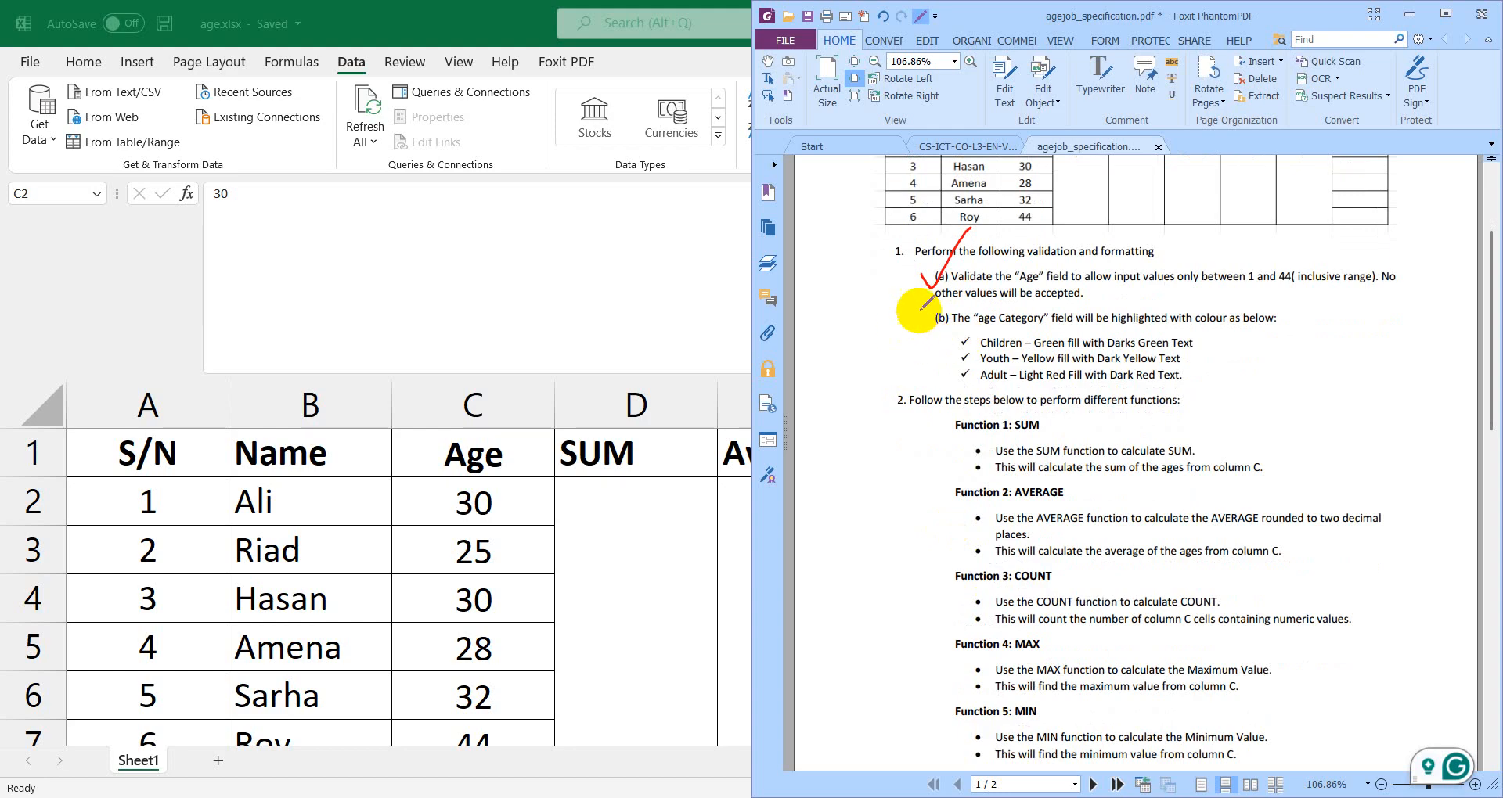
Draw a red freehand outline around task (b) on Age Category colours in the agejob_specification PDF in Foxit PhantomPDF.
mouse_move(925, 313)
mouse_down()
mouse_move(924, 369)
mouse_move(982, 382)
mouse_move(1139, 379)
mouse_move(1245, 317)
mouse_move(1058, 287)
mouse_move(931, 307)
mouse_up()
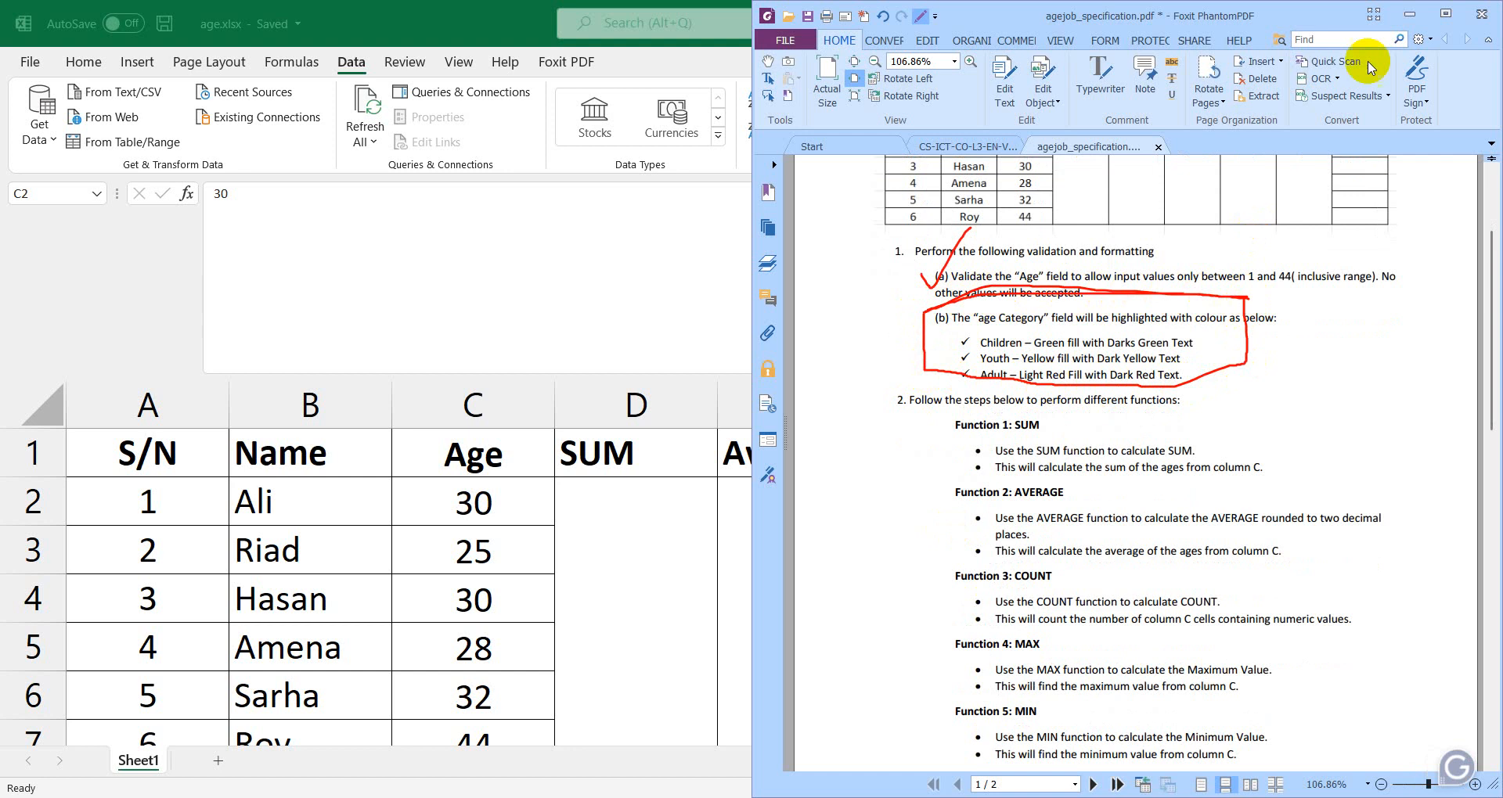
Maximise the agejob_specification PDF to read task (b), and switch to Excel to view the Age Category column.
click(1446, 13)
scroll(814, 651, down, 3)
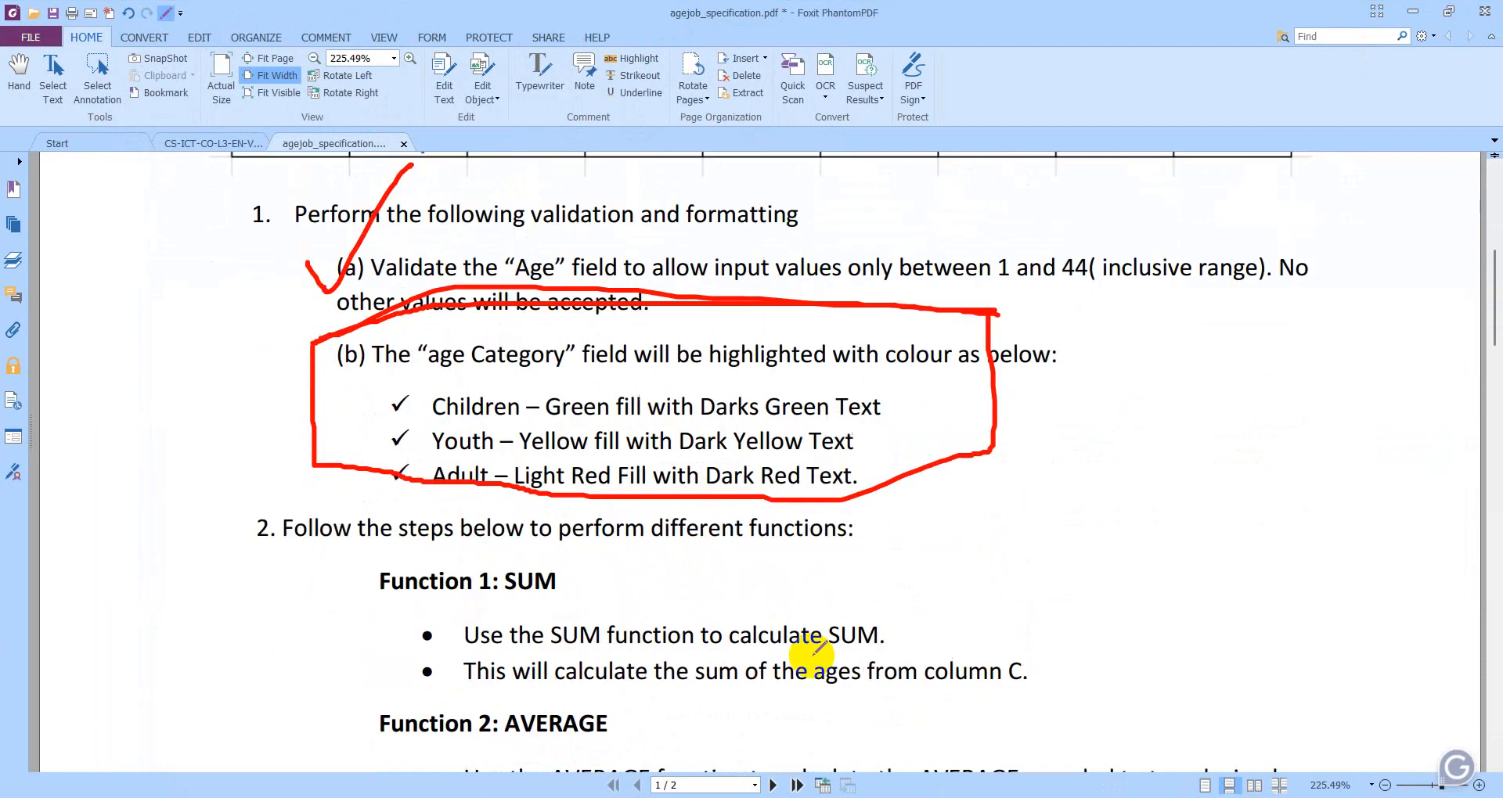
scroll(812, 653, down, 3)
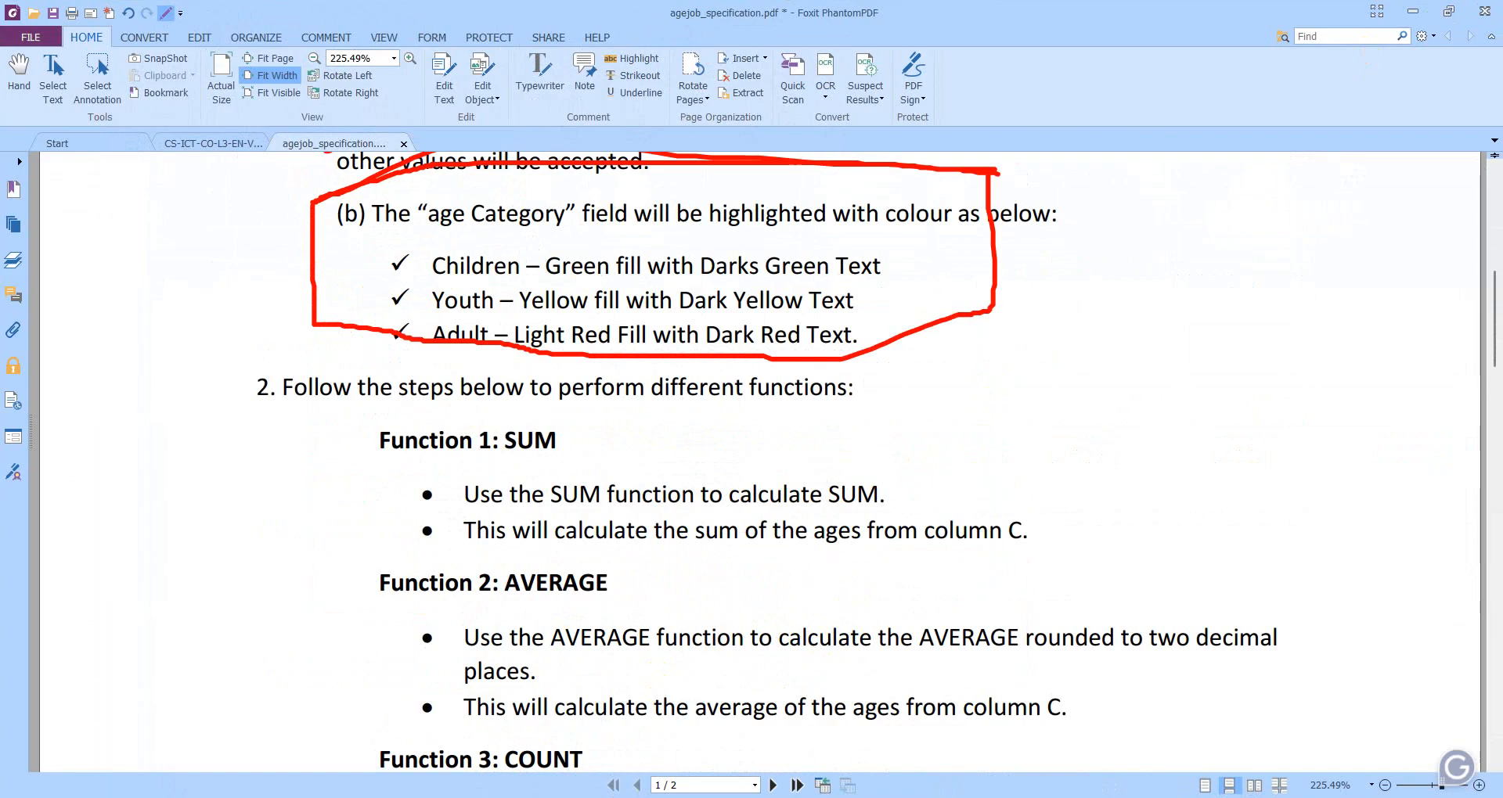
key(alt+Tab)
drag(1147, 772, 1312, 763)
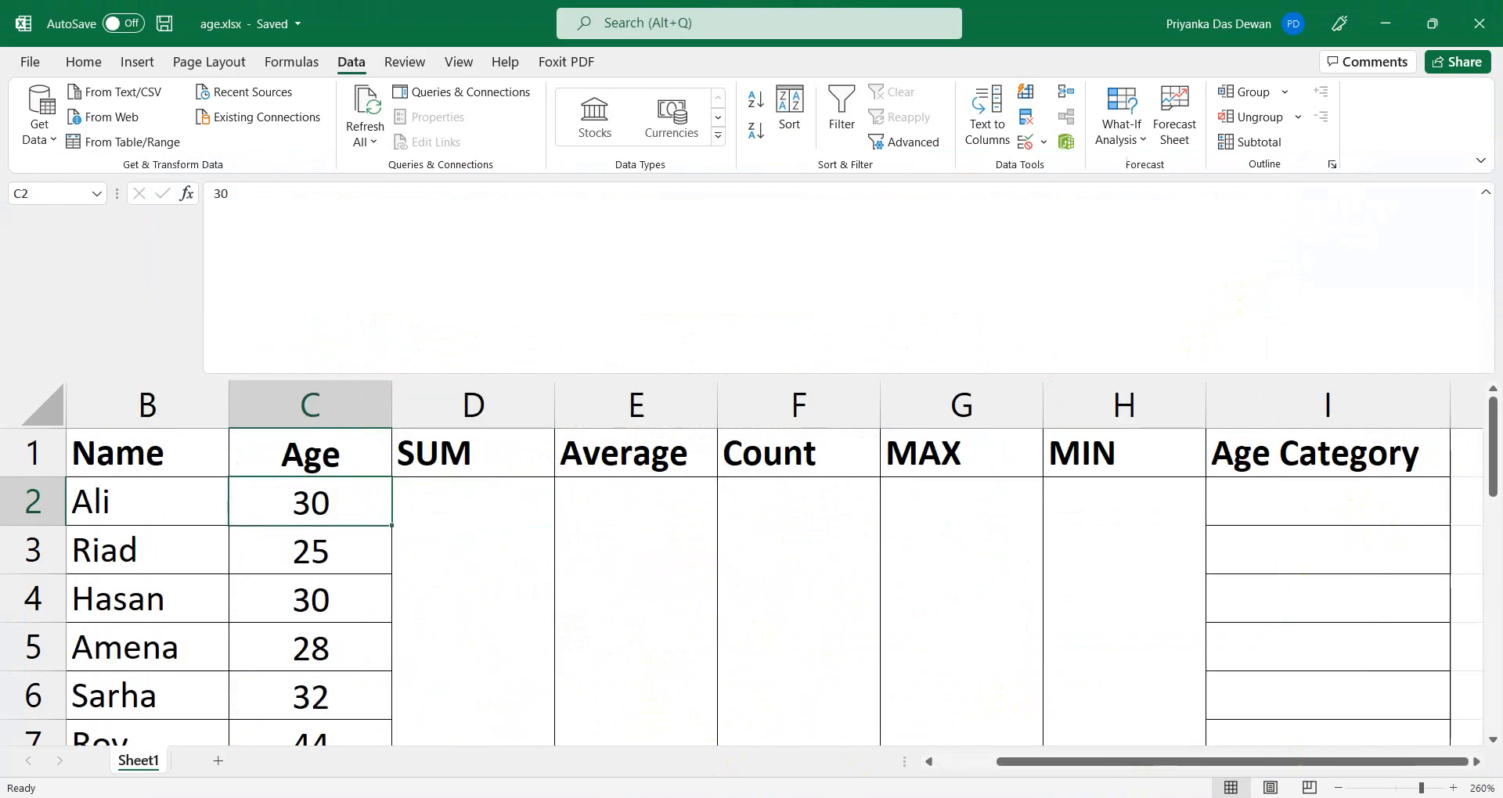
Return to the specification PDF and examine the age category conditions for the IF function alongside the other task 2 functions.
key(alt+Tab)
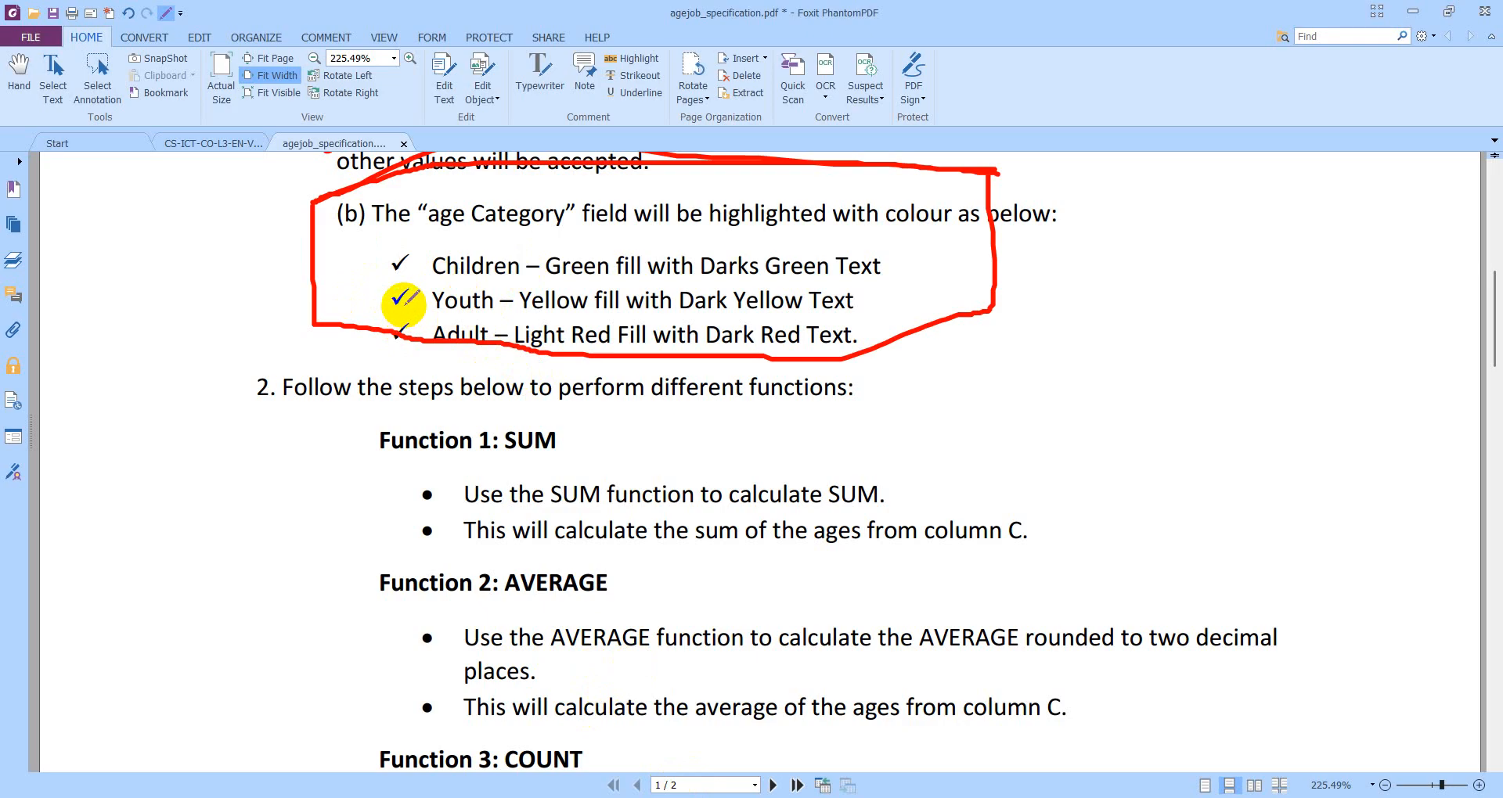
drag(454, 341, 498, 341)
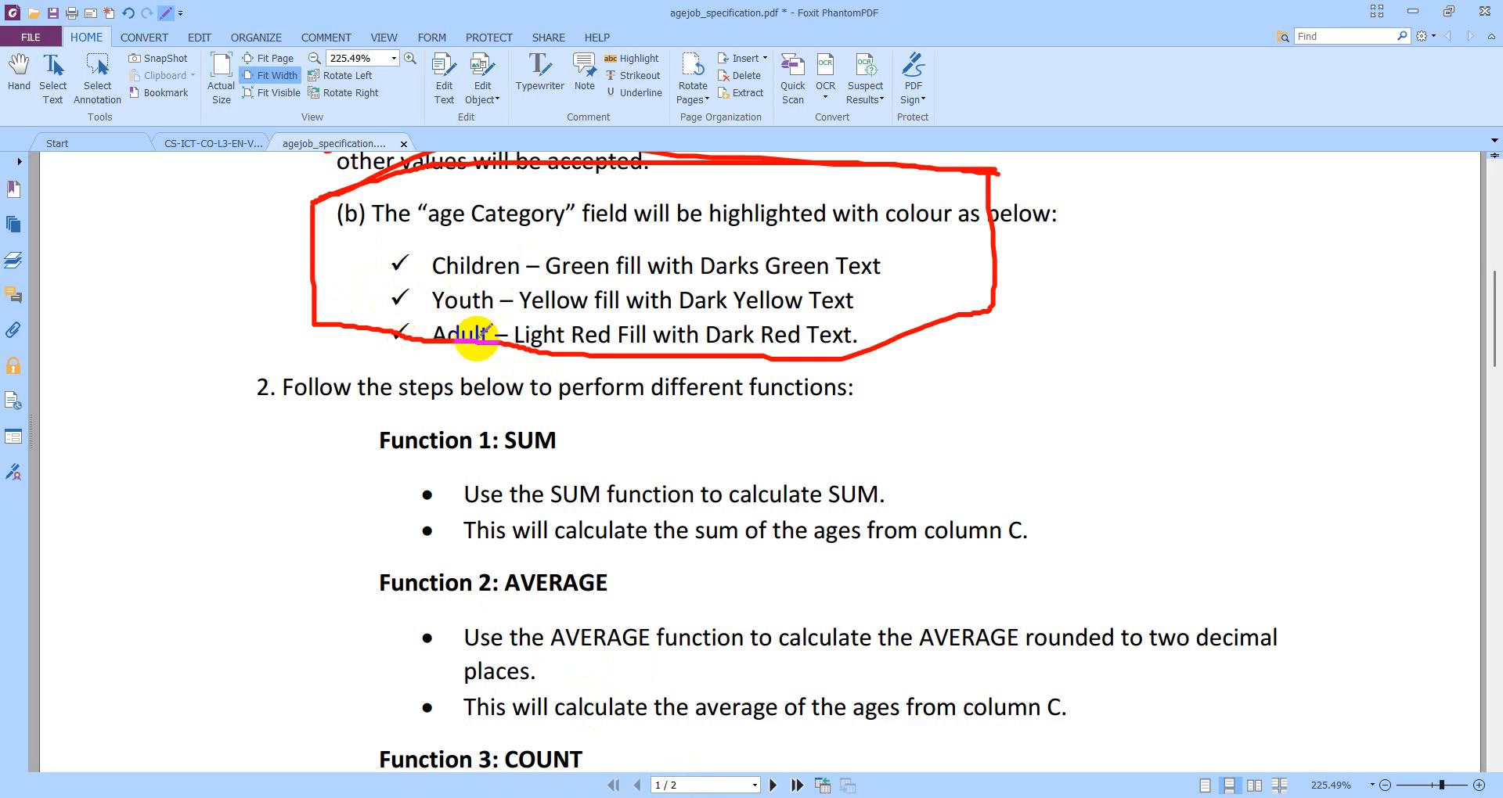
scroll(419, 627, down, 12)
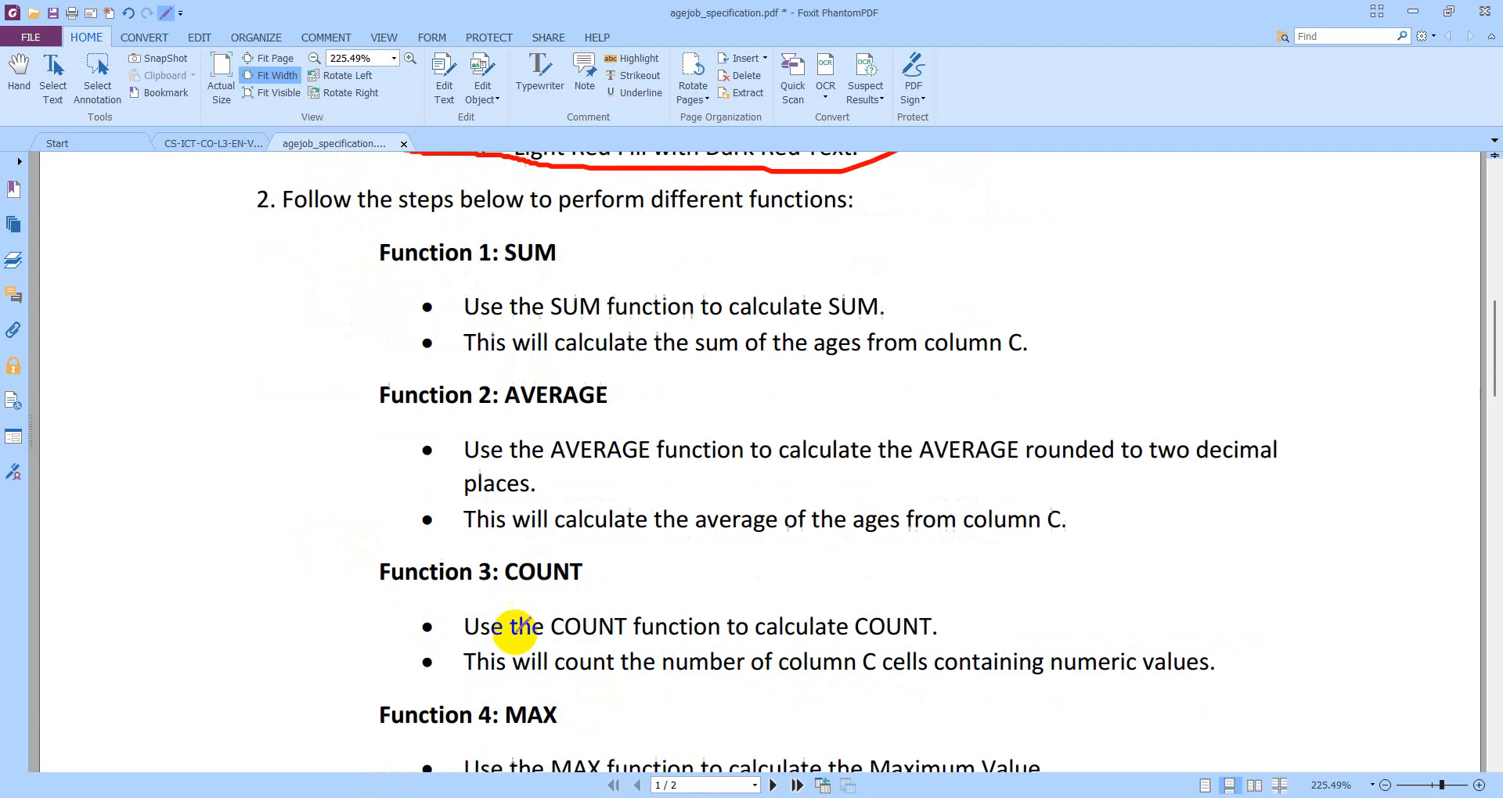
scroll(518, 651, down, 5)
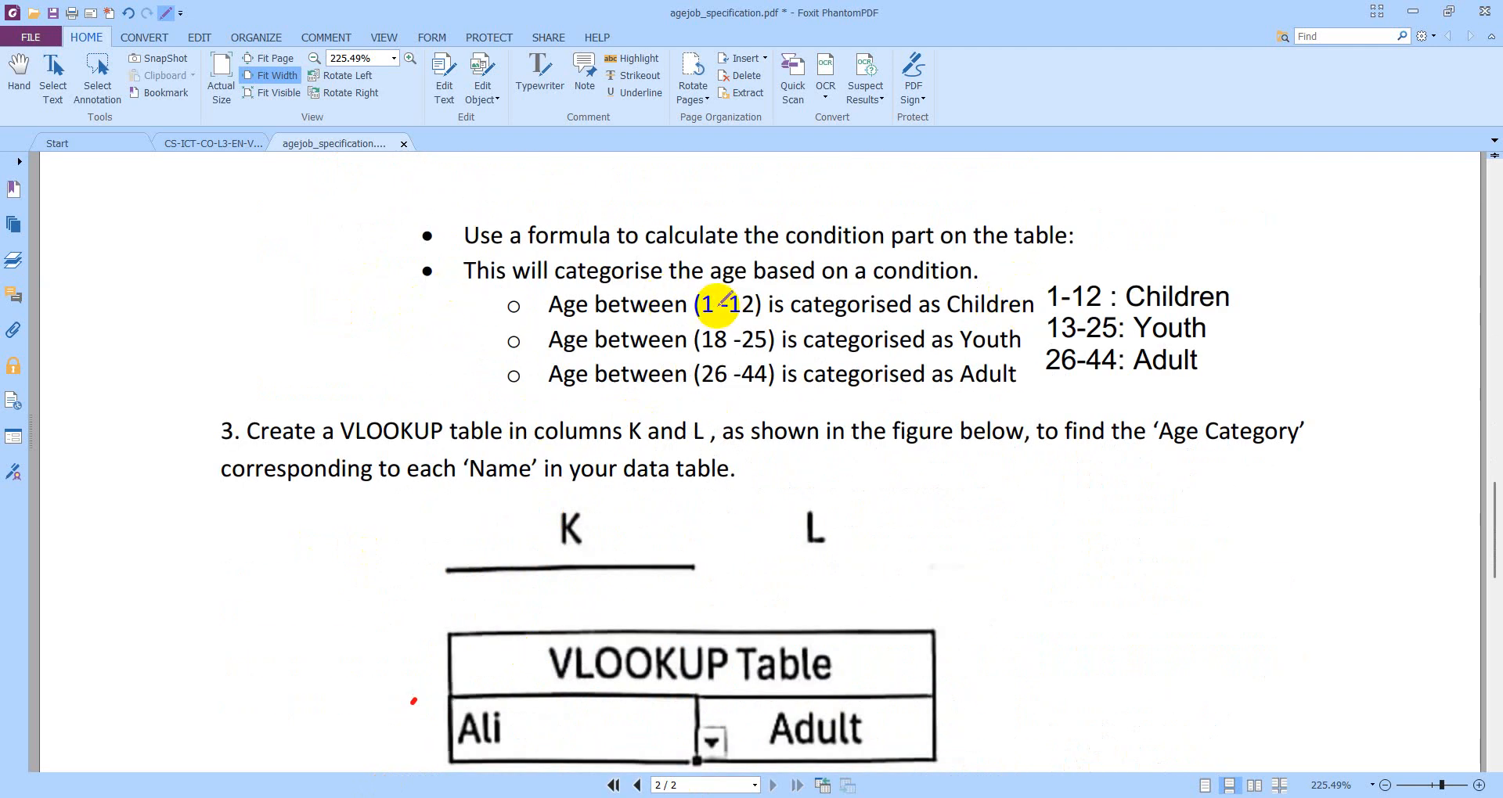
scroll(649, 442, up, 5)
scroll(646, 442, up, 3)
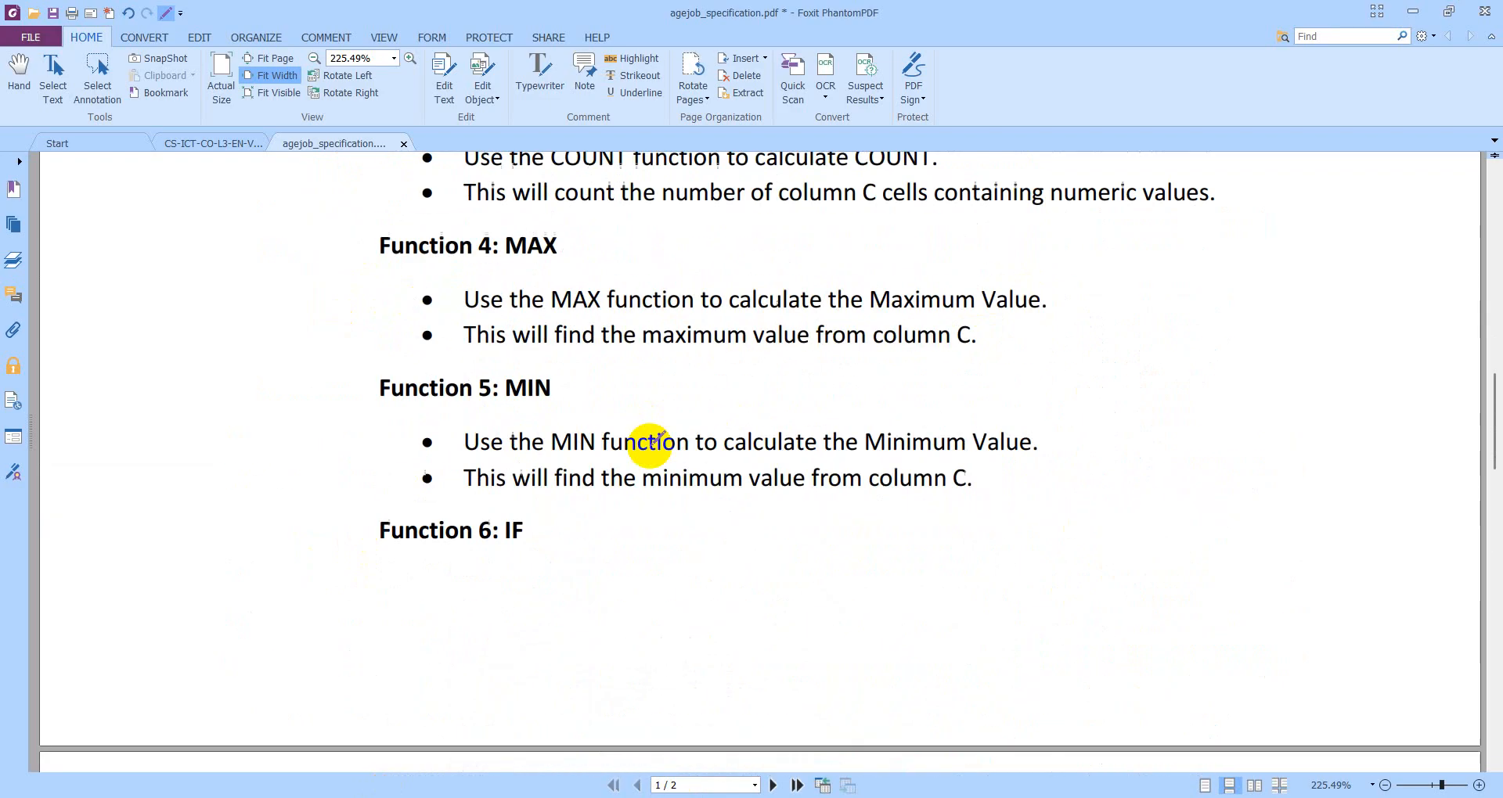
scroll(661, 493, down, 5)
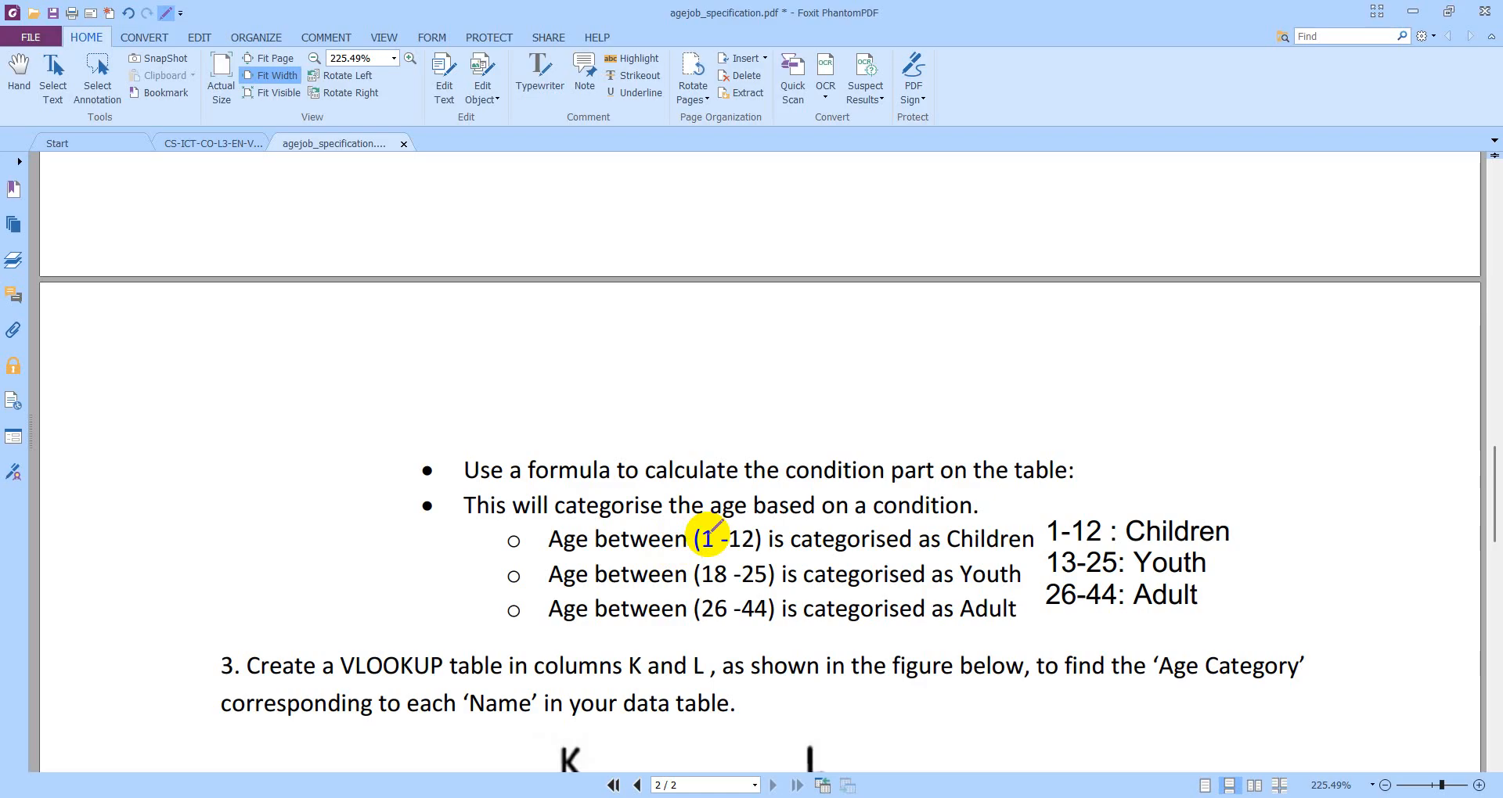
scroll(744, 477, down, 2)
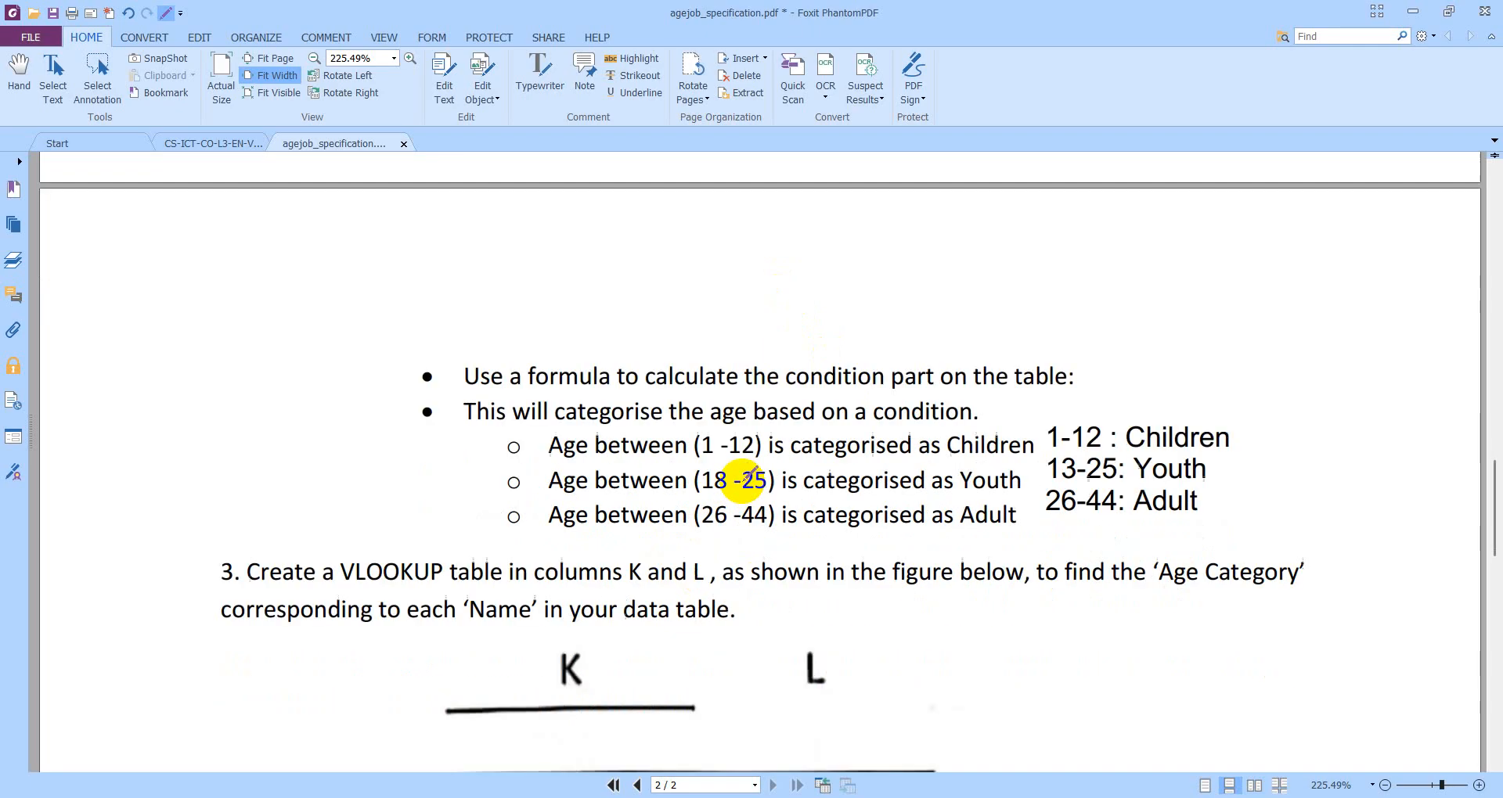
scroll(666, 454, up, 10)
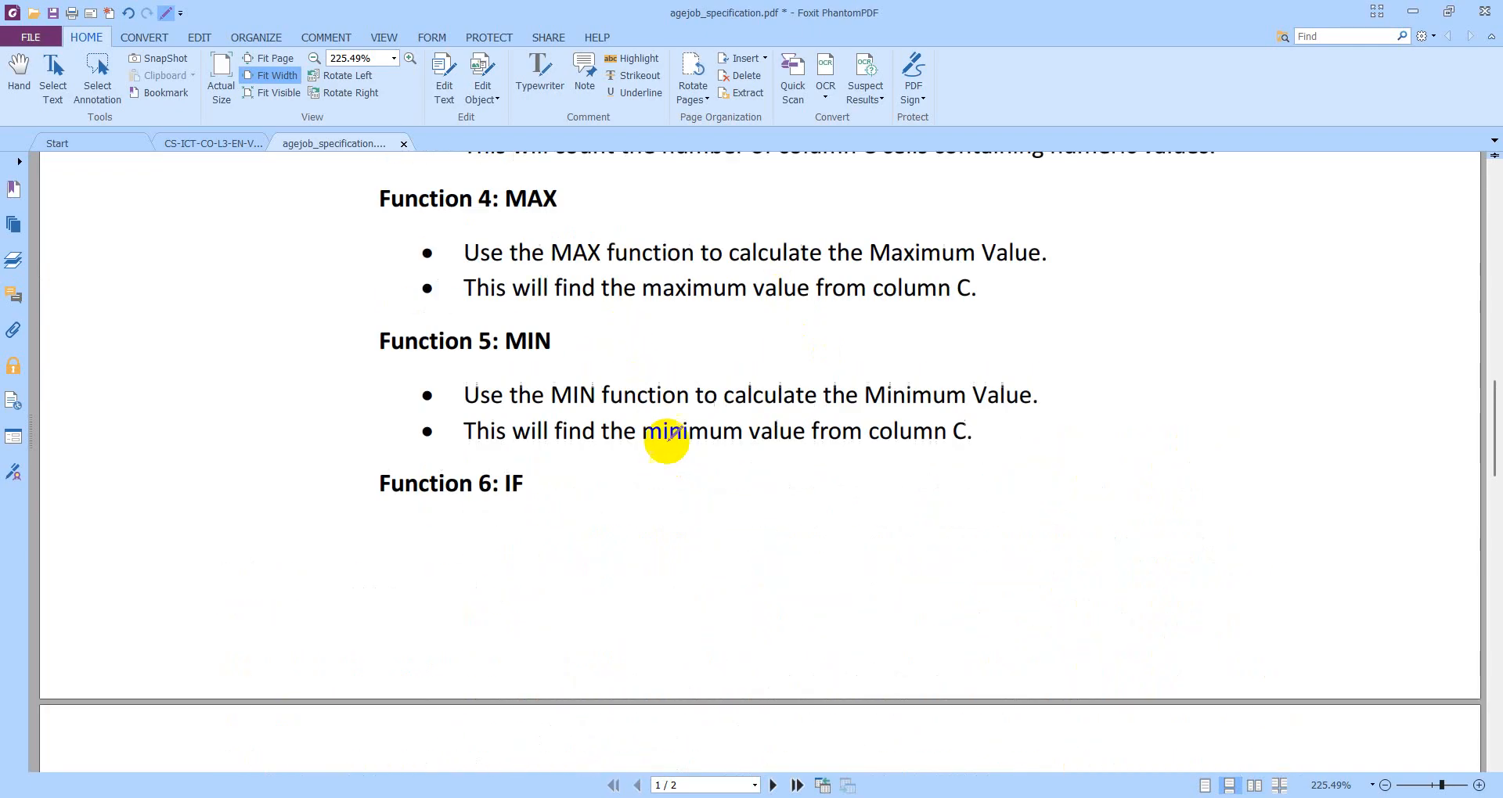
Underline "Green", "Youth", "Yellow" and "Dark Red" in red freehand within task (b) of the specification.
scroll(668, 435, up, 10)
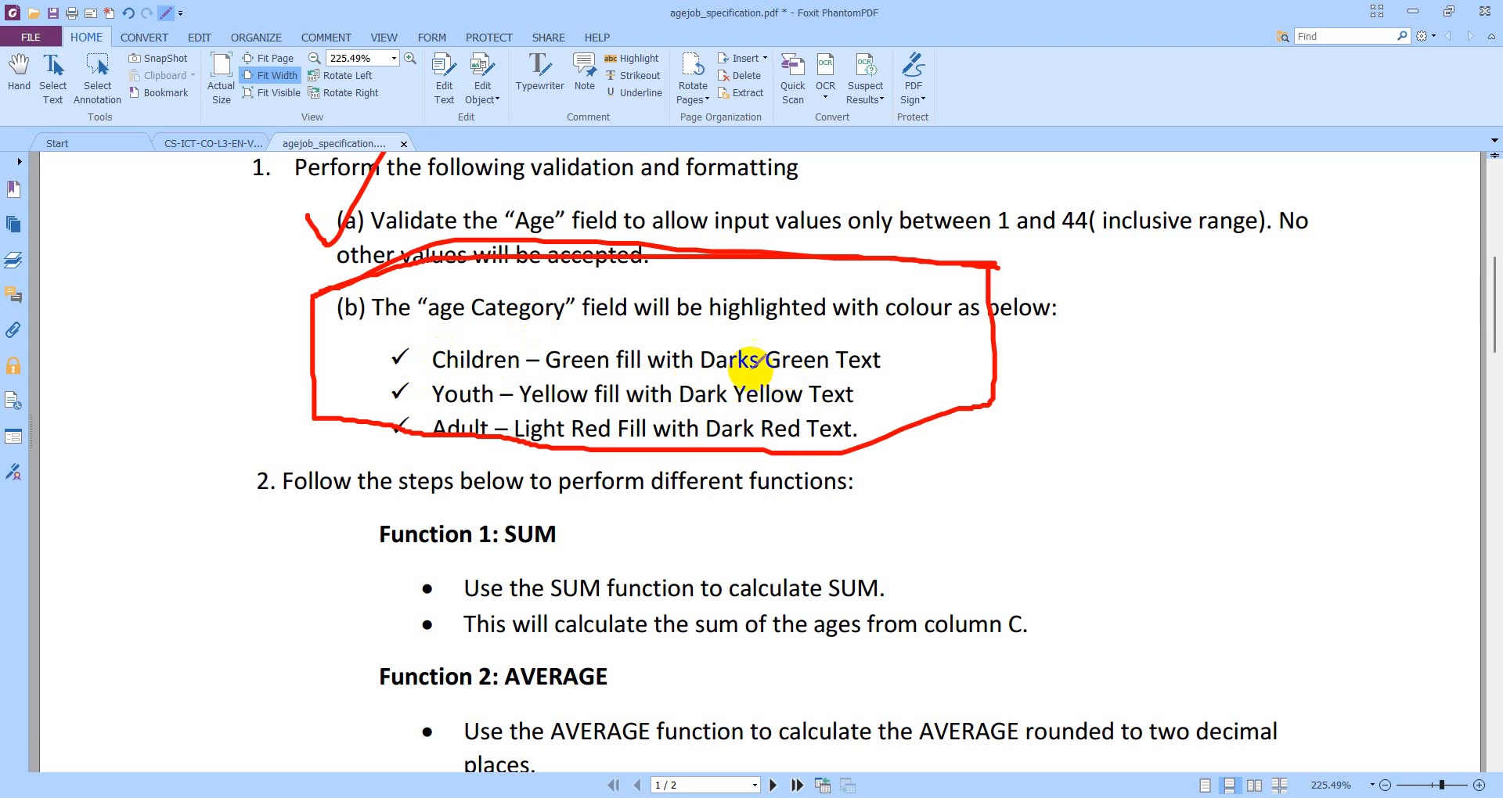
drag(765, 371, 817, 375)
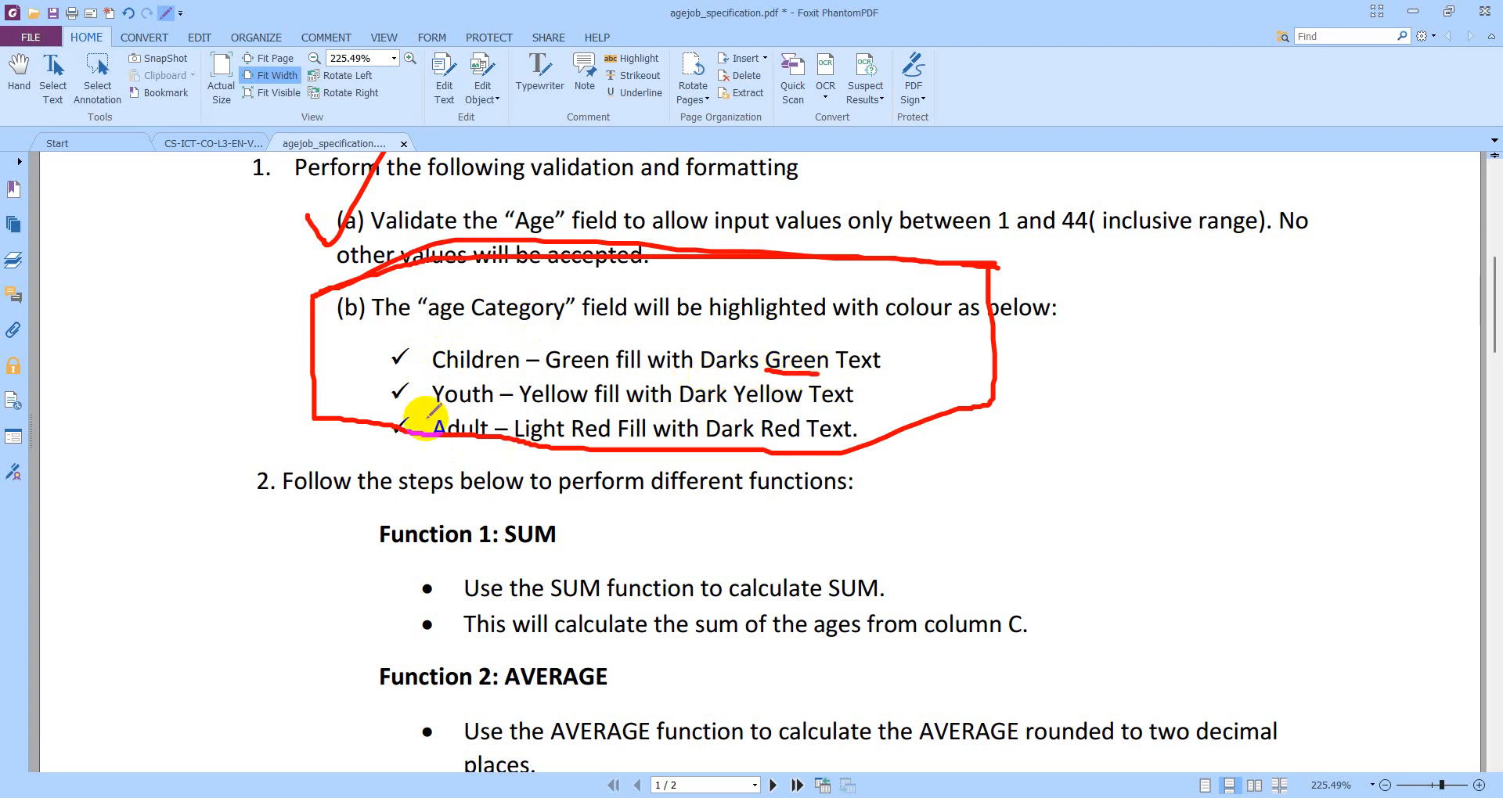
drag(435, 404, 504, 410)
drag(738, 396, 818, 412)
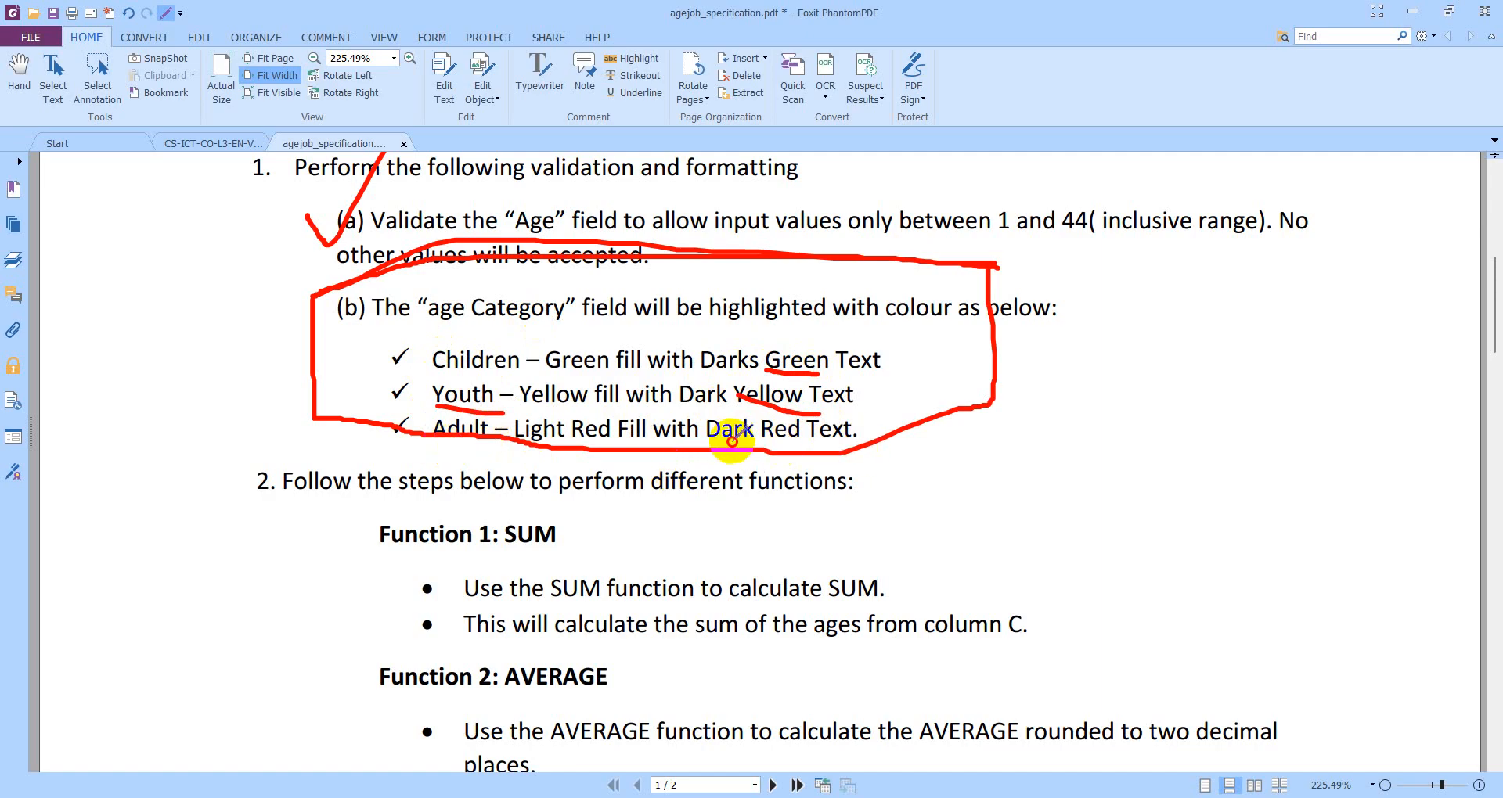
drag(732, 441, 806, 450)
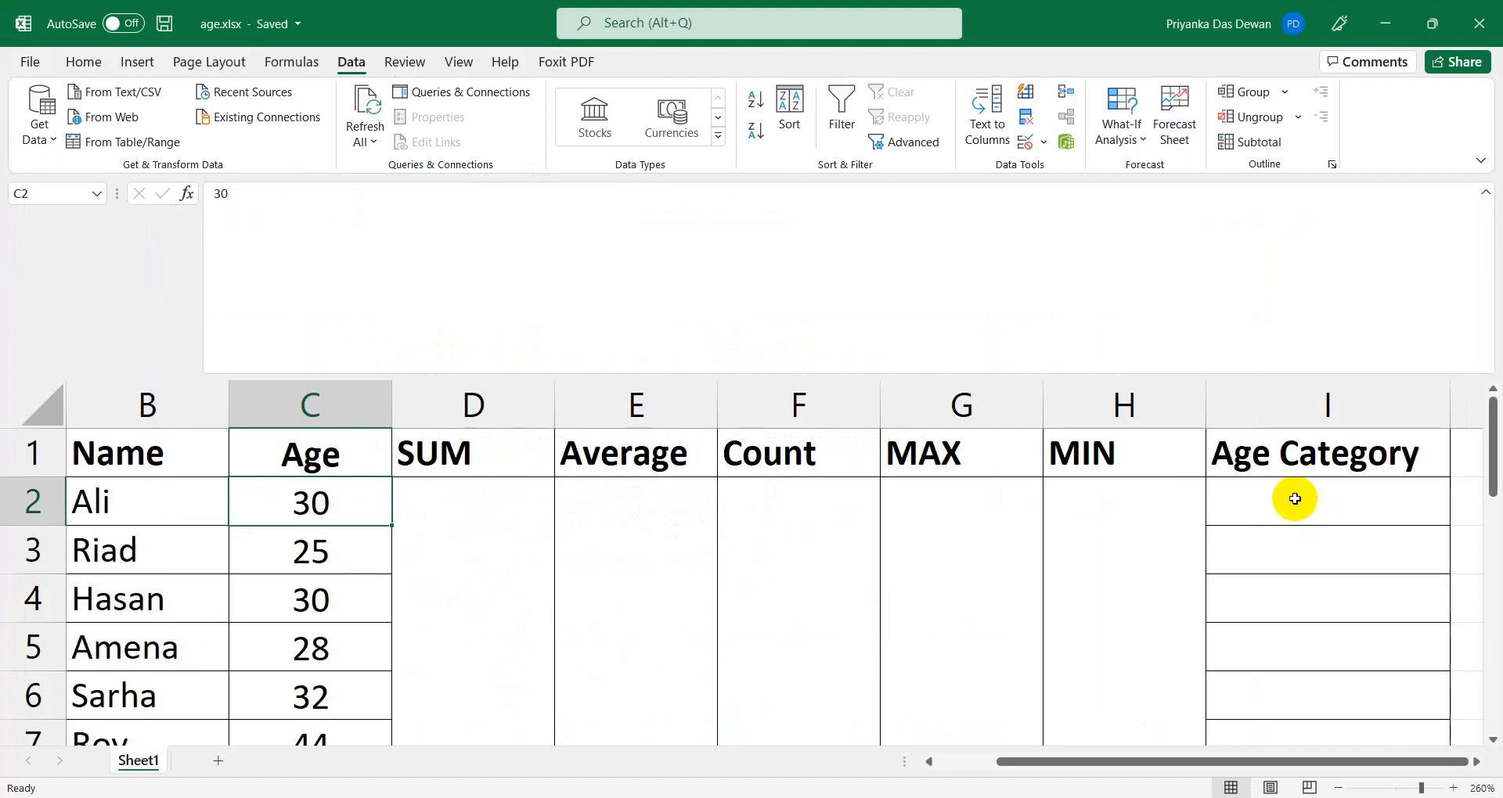
Select Excel cell I2, and in the PDF underline each Function 6 age range with its category Children, Youth or Adult in red.
click(1288, 493)
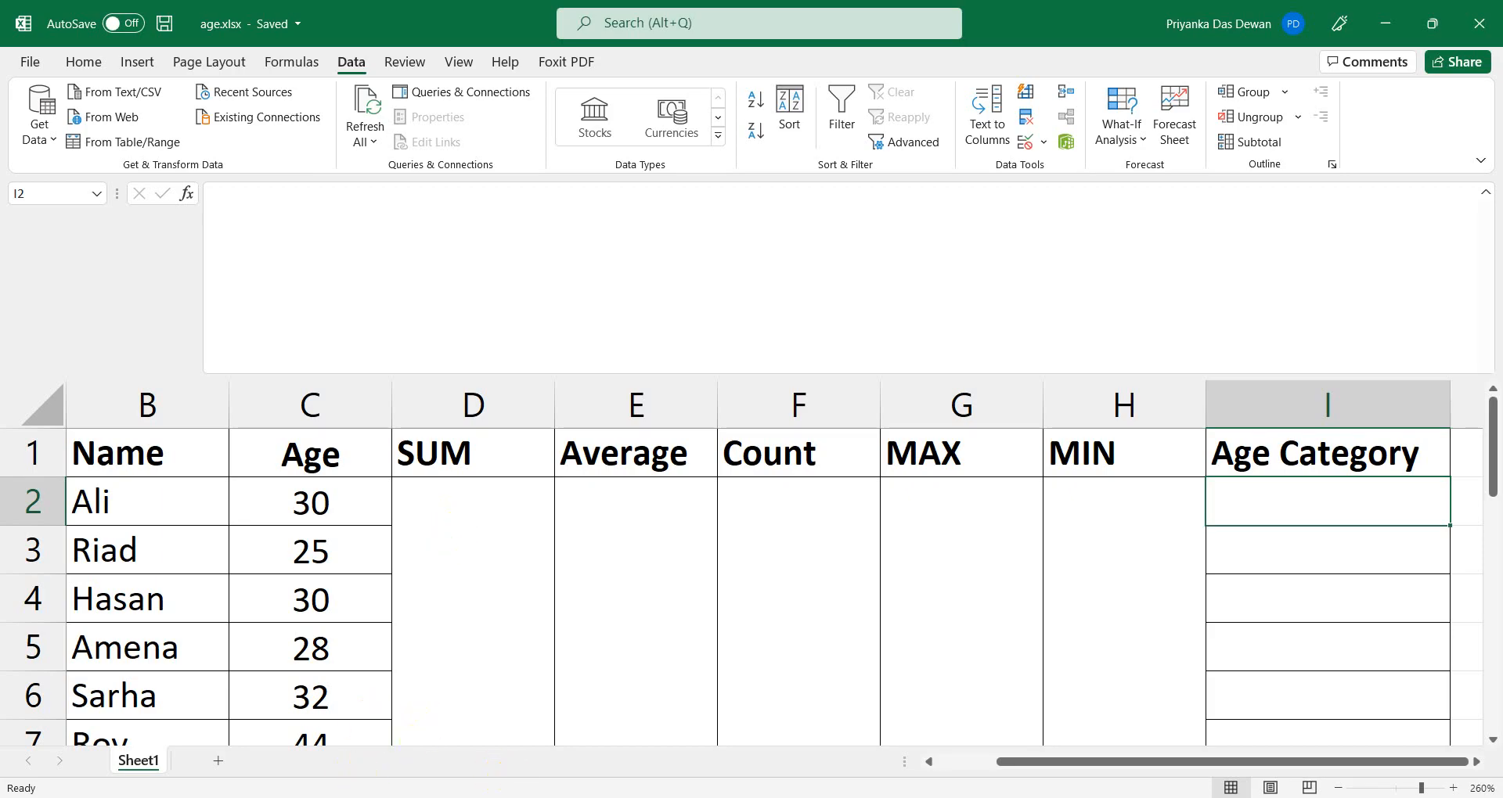
click(532, 797)
scroll(636, 517, down, 15)
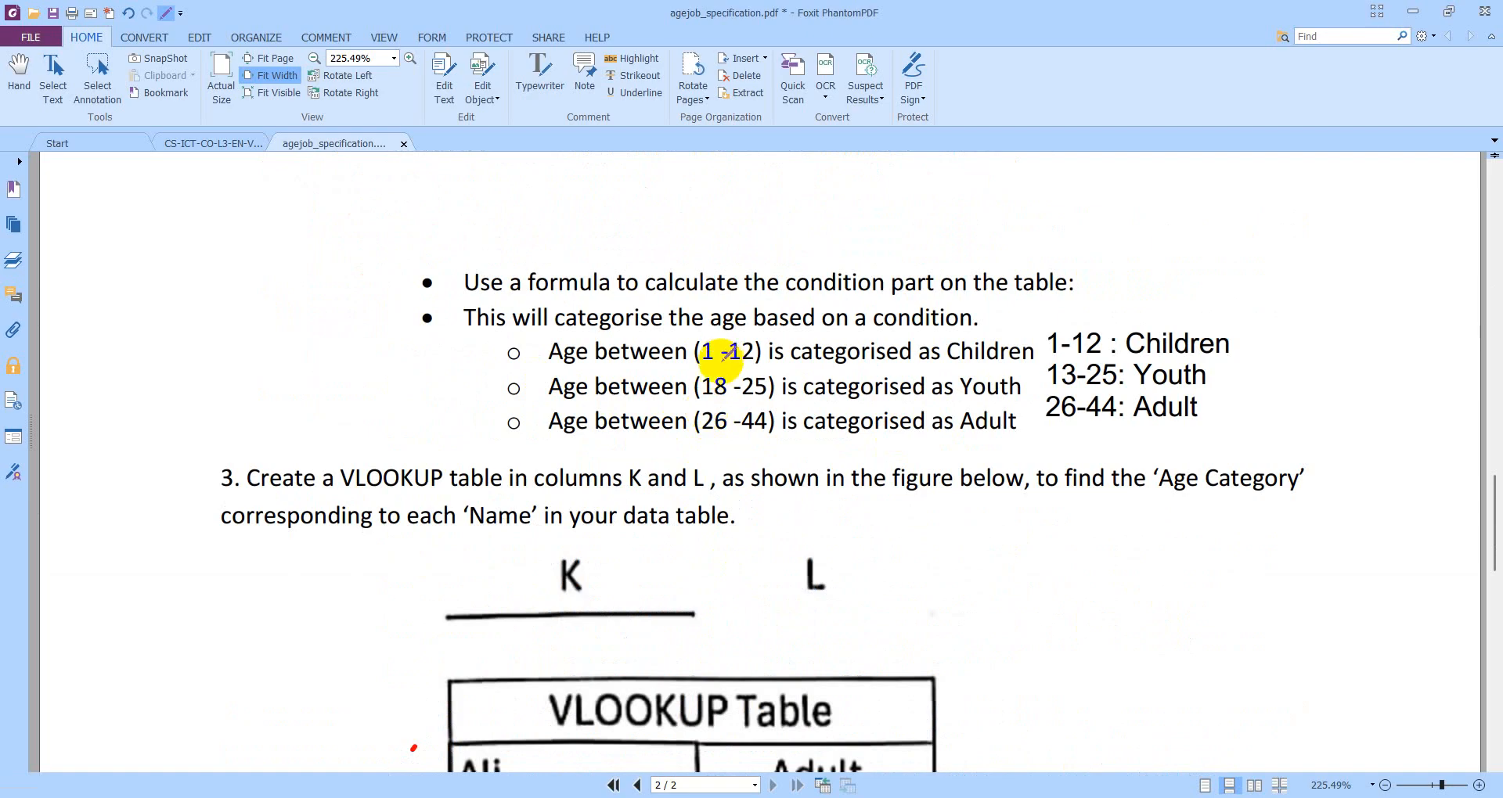
drag(696, 365, 765, 362)
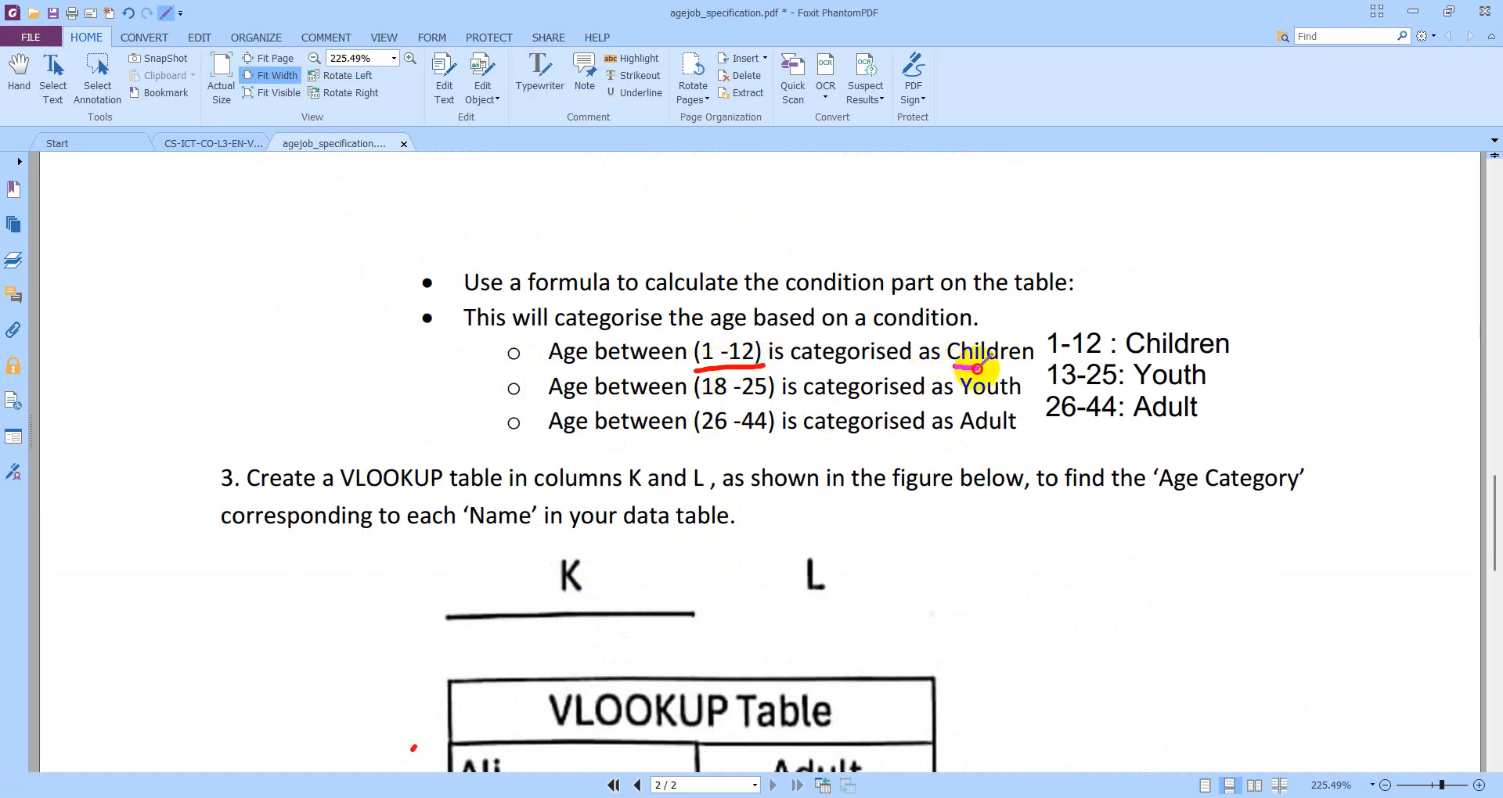
drag(953, 366, 1033, 362)
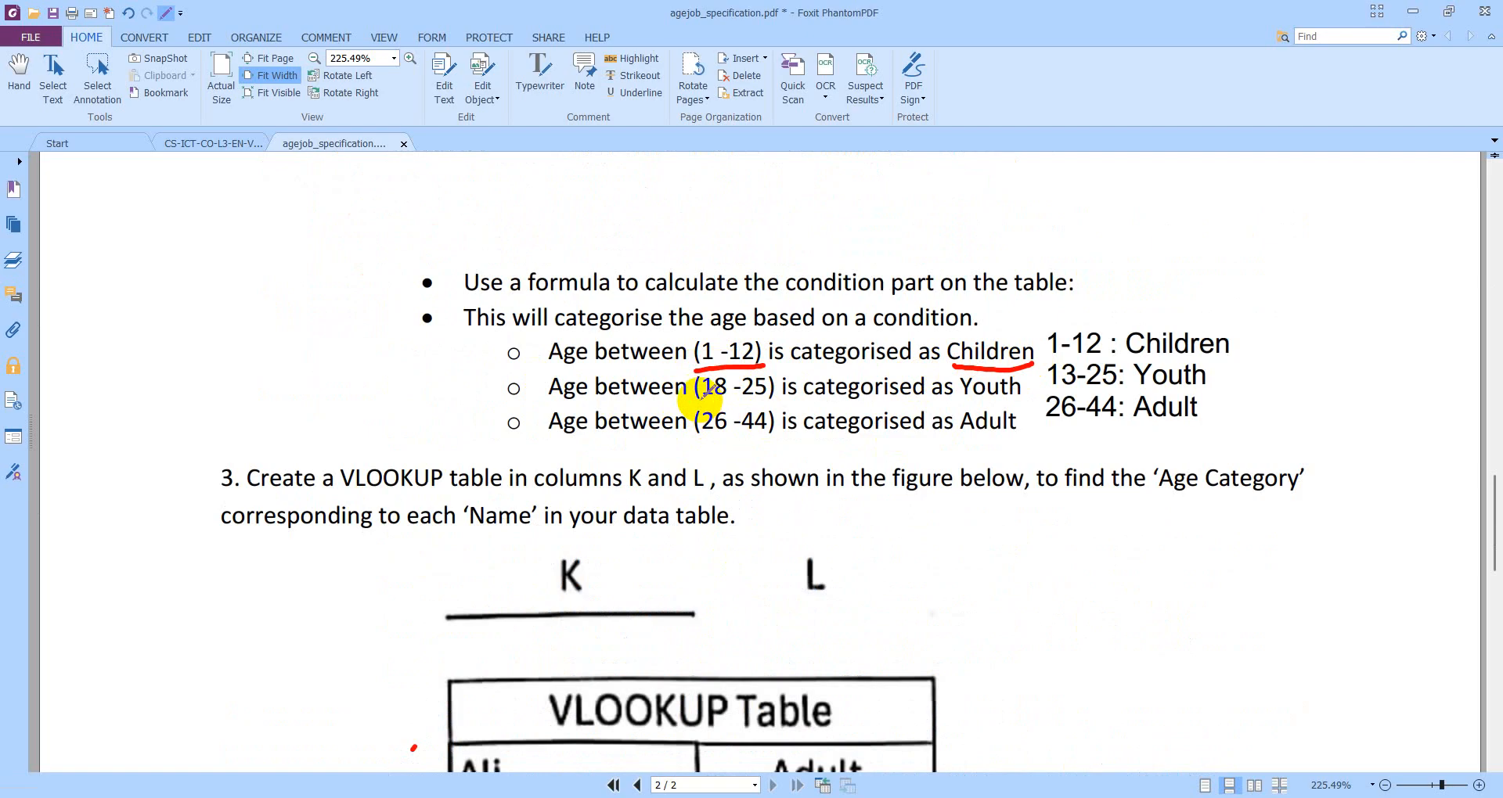
drag(696, 399, 765, 396)
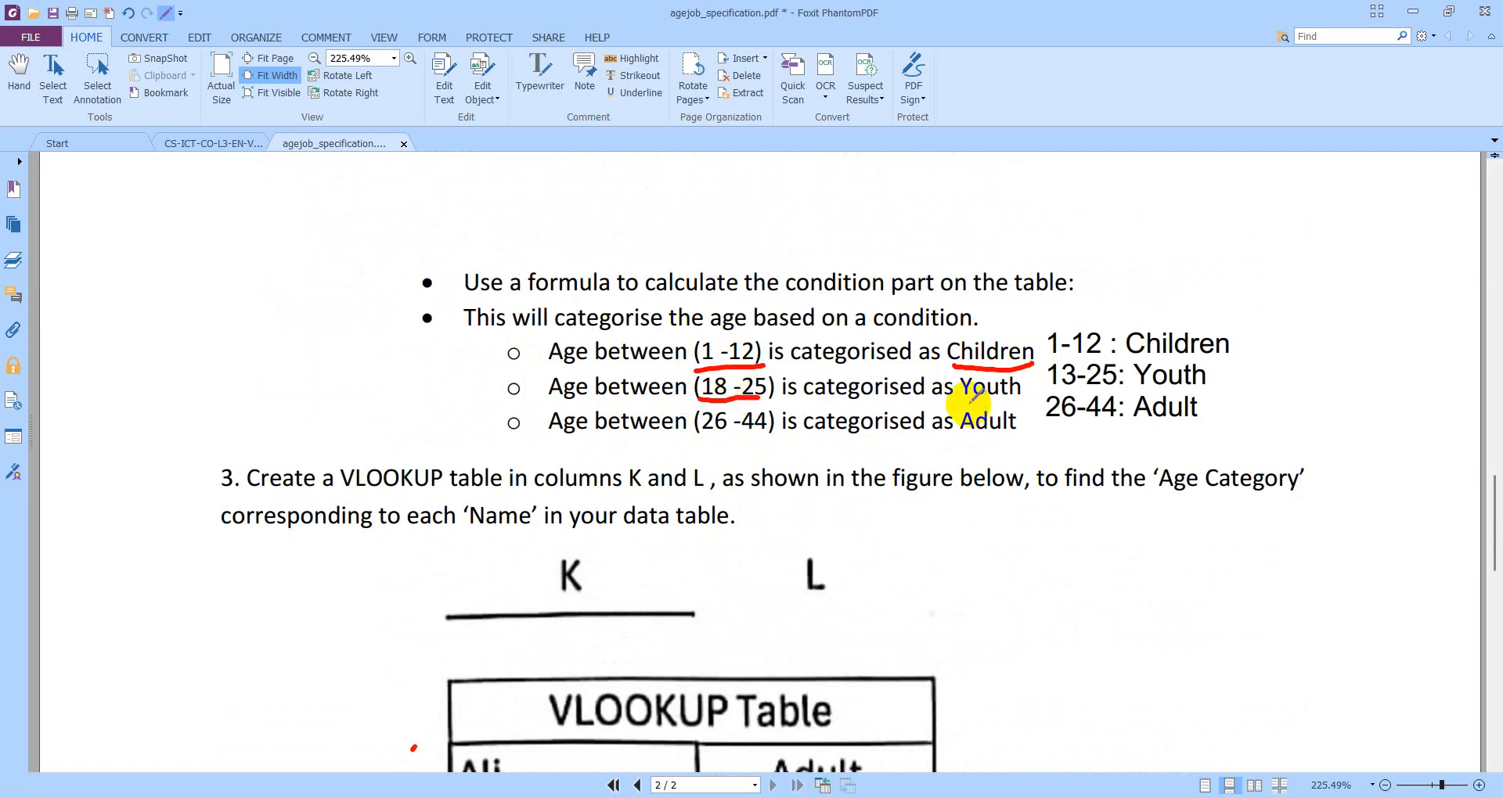
drag(962, 403, 1019, 402)
drag(701, 439, 773, 438)
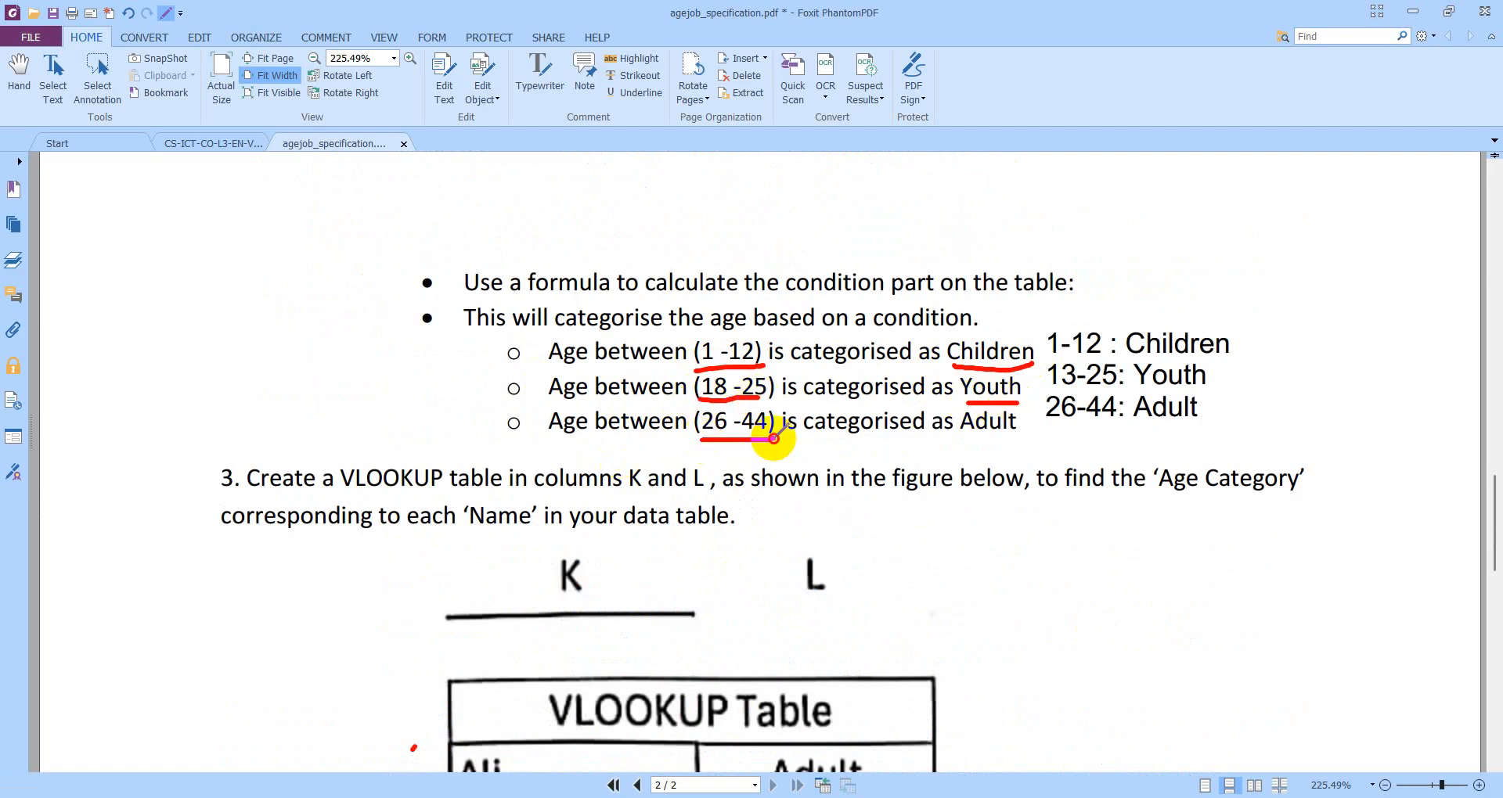
mouse_move(947, 428)
mouse_down()
mouse_move(1033, 436)
mouse_move(1017, 431)
mouse_up()
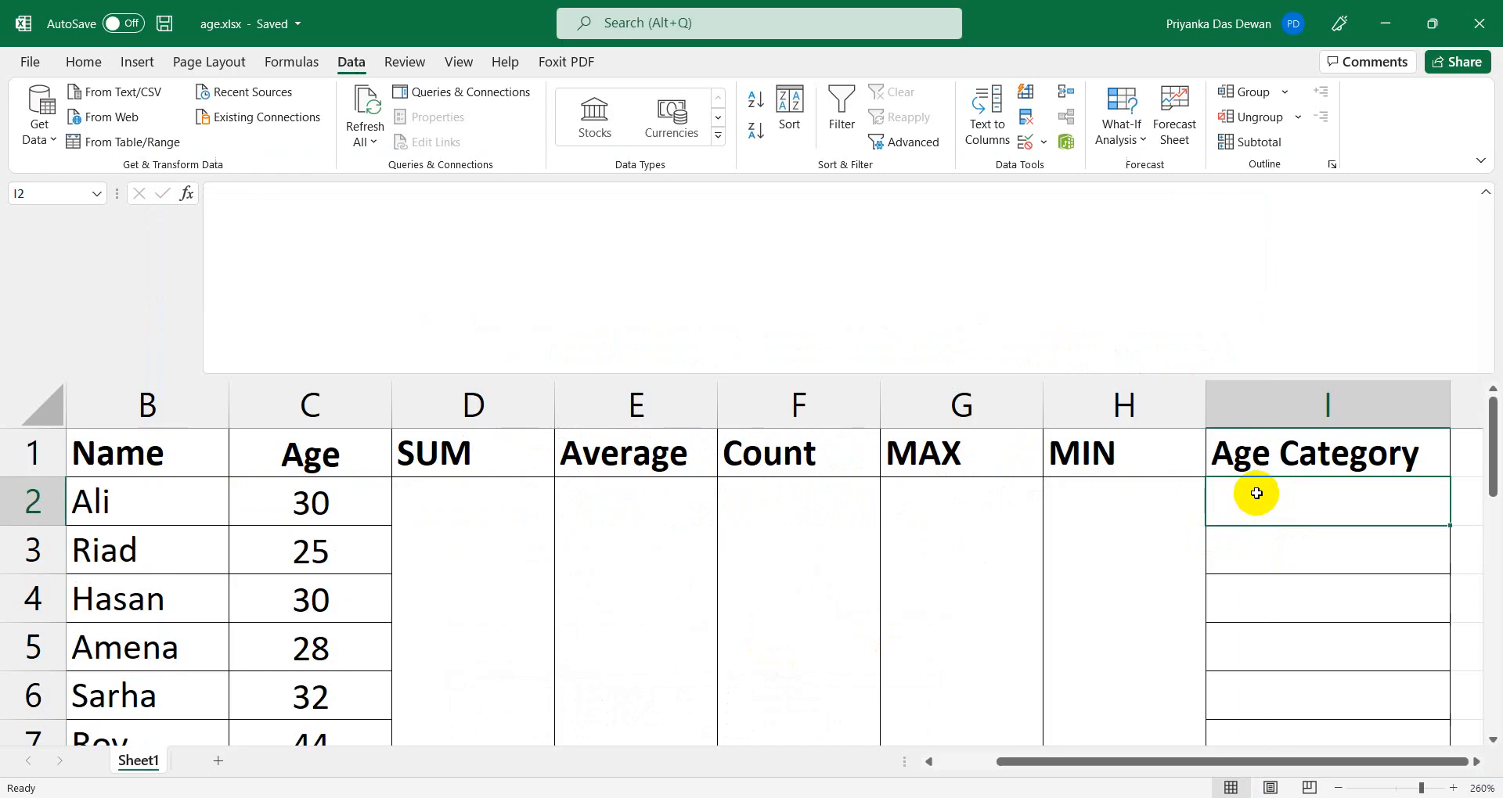
Switch to Excel and check the ages in cells C2 and C3 against the first Age Category cell, I2.
click(321, 513)
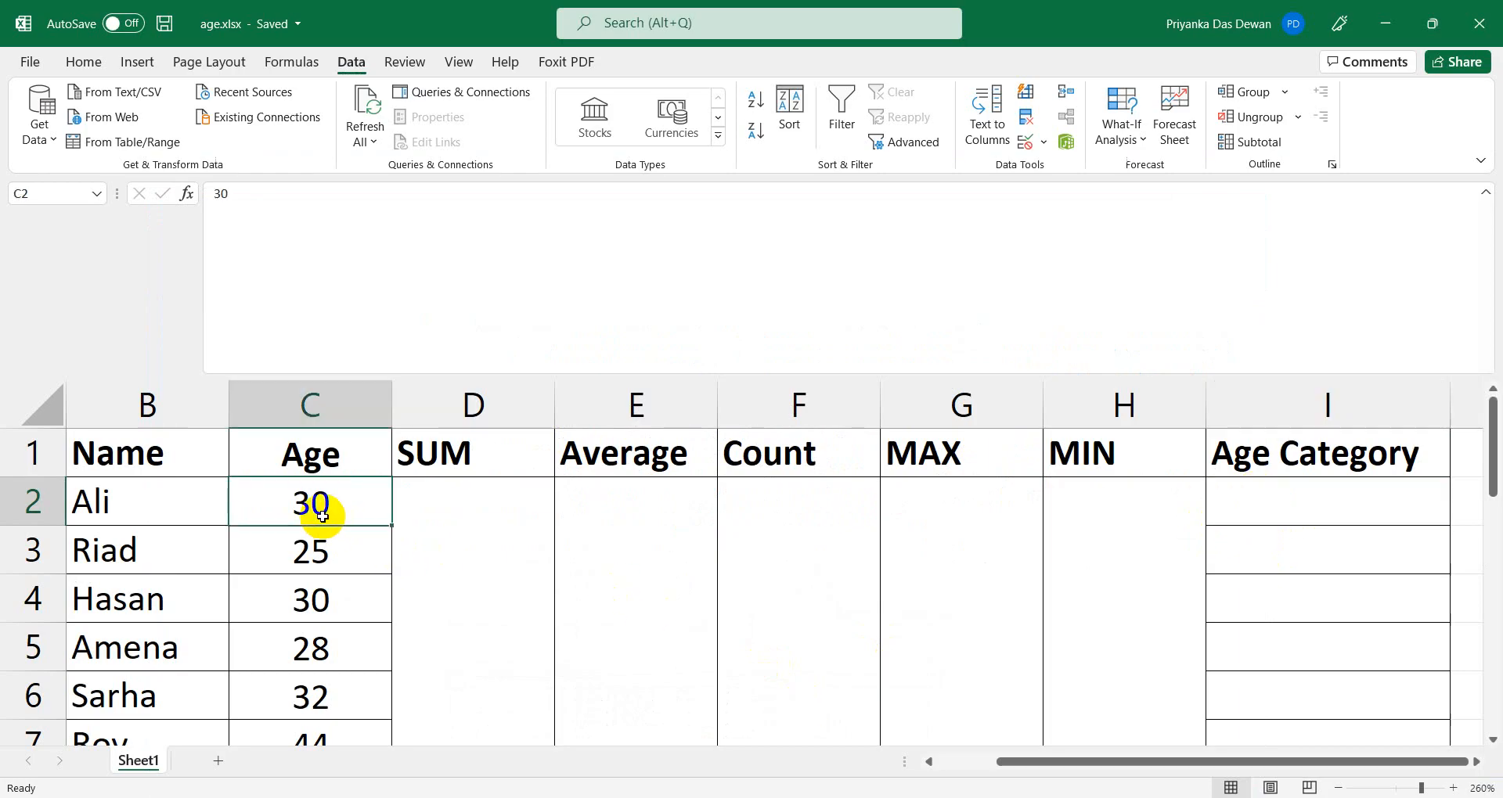
click(306, 576)
click(303, 552)
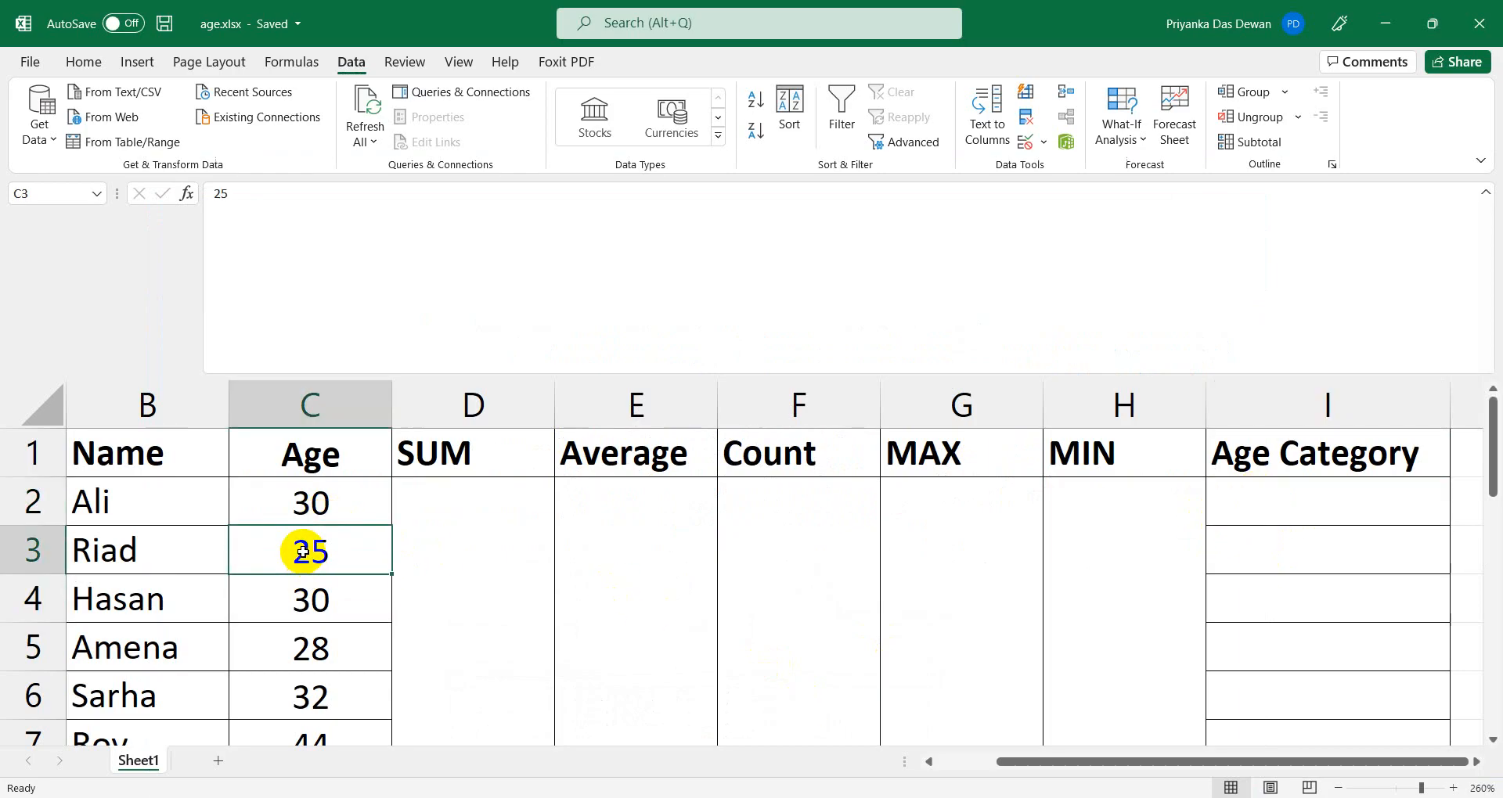
click(1219, 491)
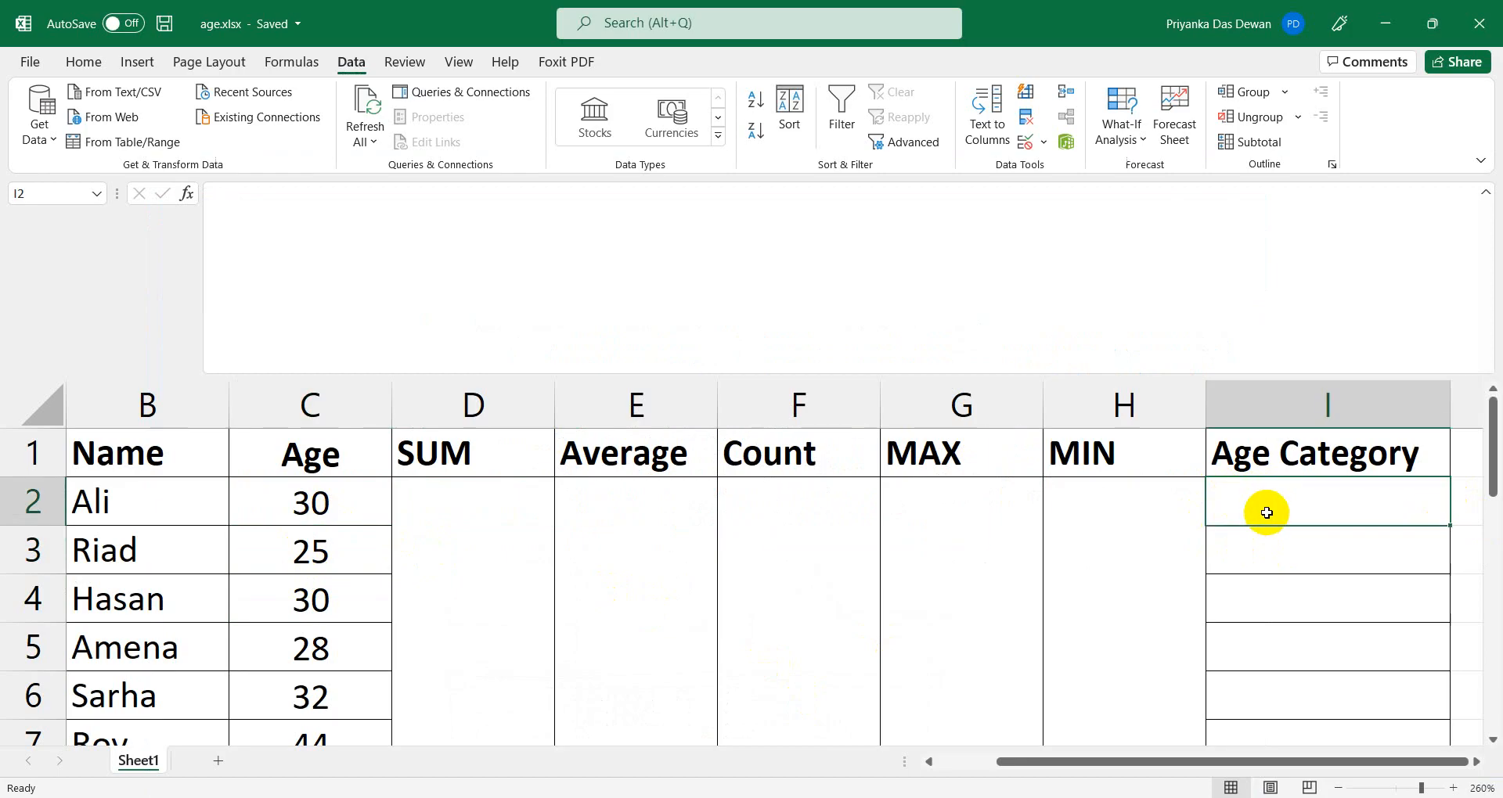
Switch back to the specification PDF and underline "SUM" in the Function 1 heading in red.
mouse_move(599, 794)
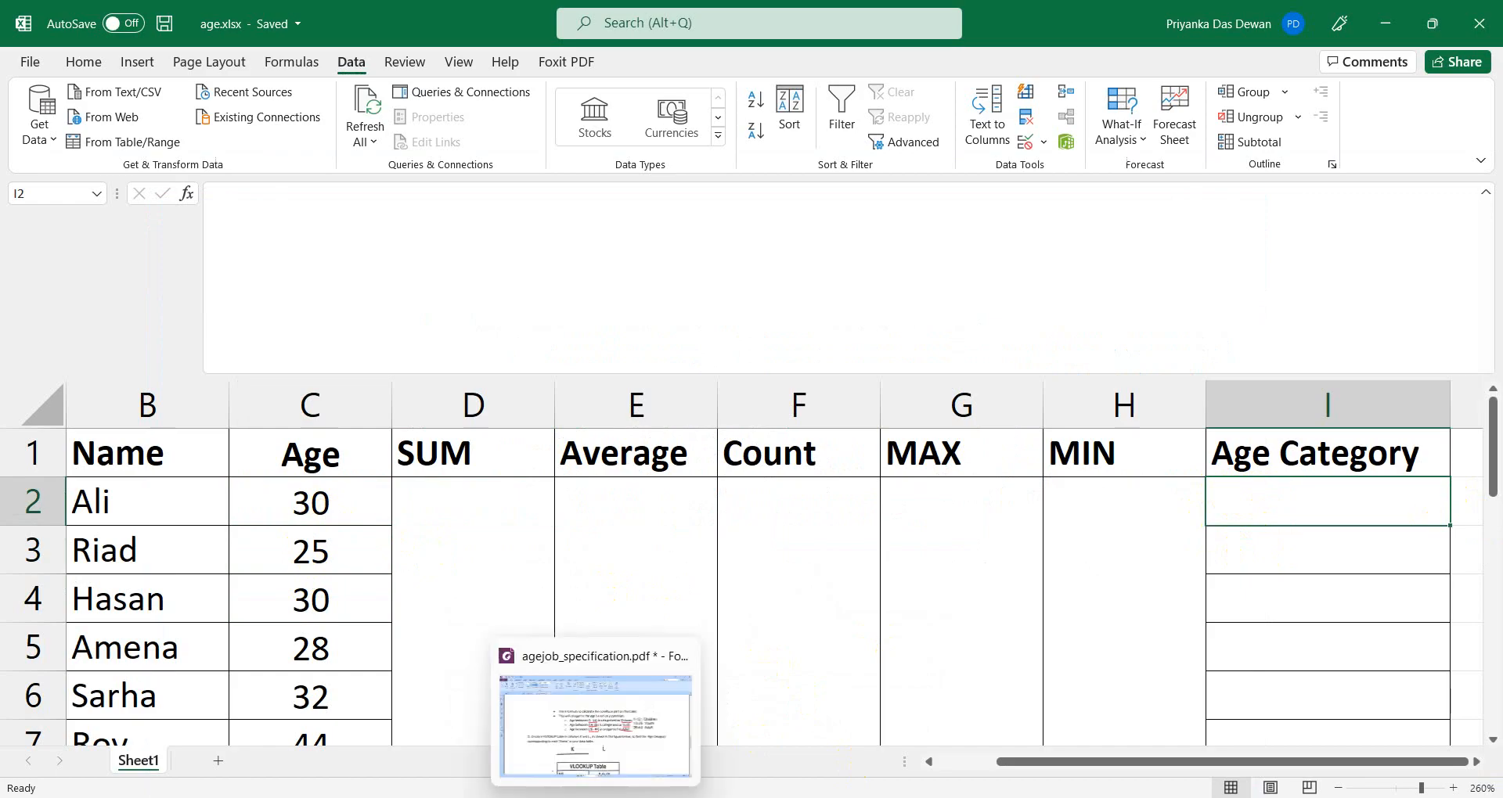
click(626, 740)
scroll(648, 504, up, 15)
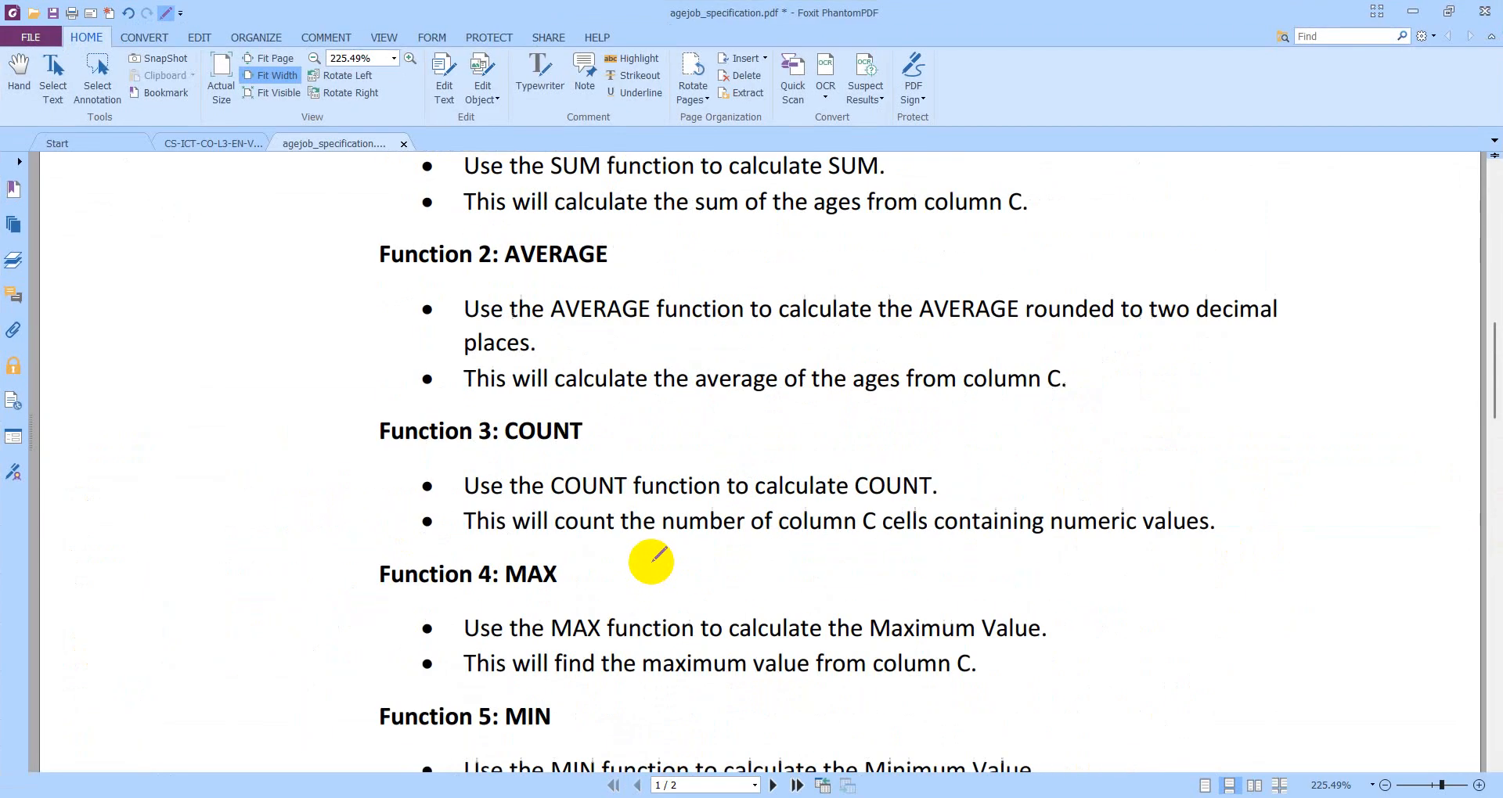
scroll(656, 542, down, 3)
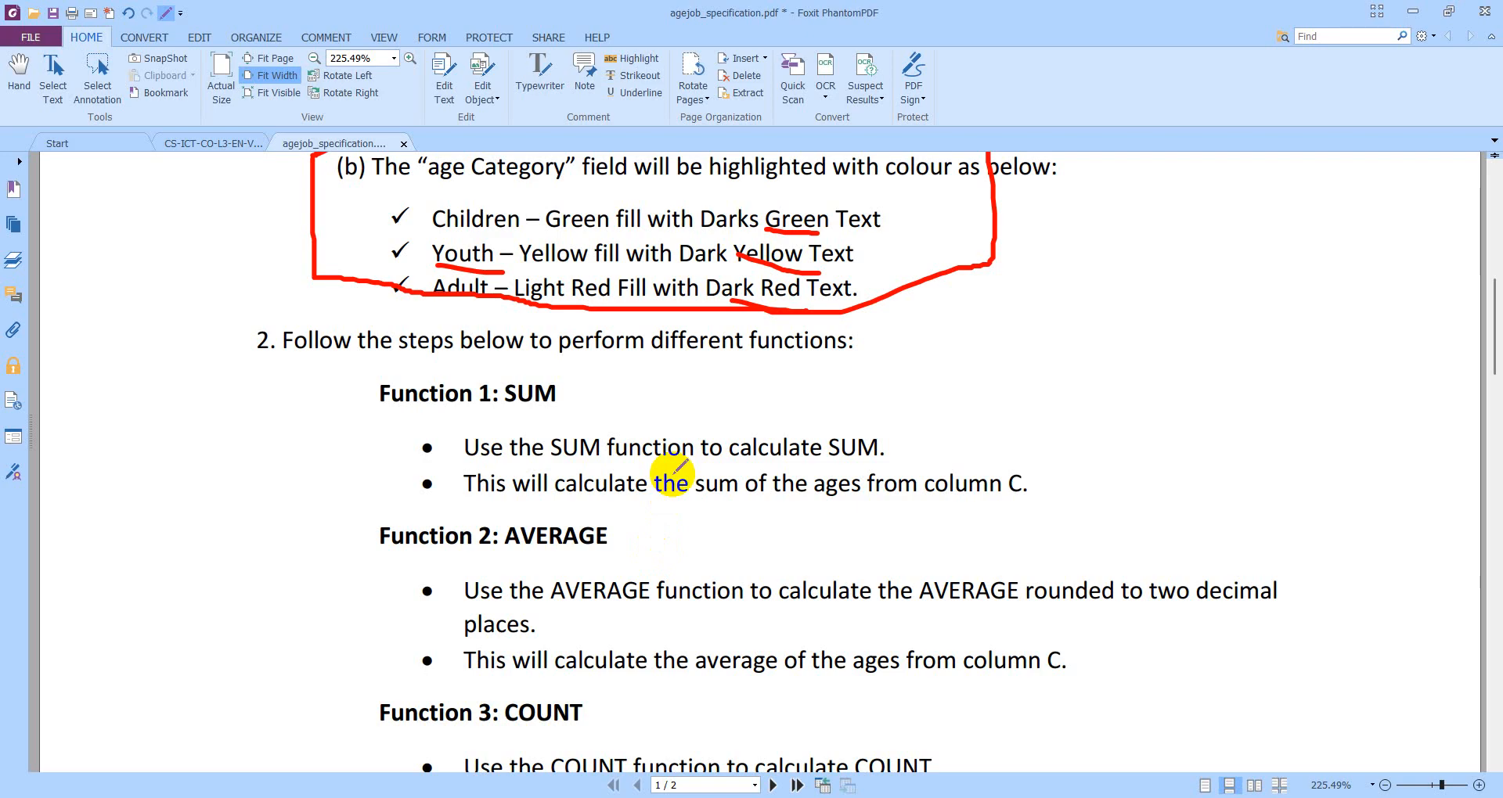
scroll(670, 473, up, 2)
scroll(671, 470, down, 3)
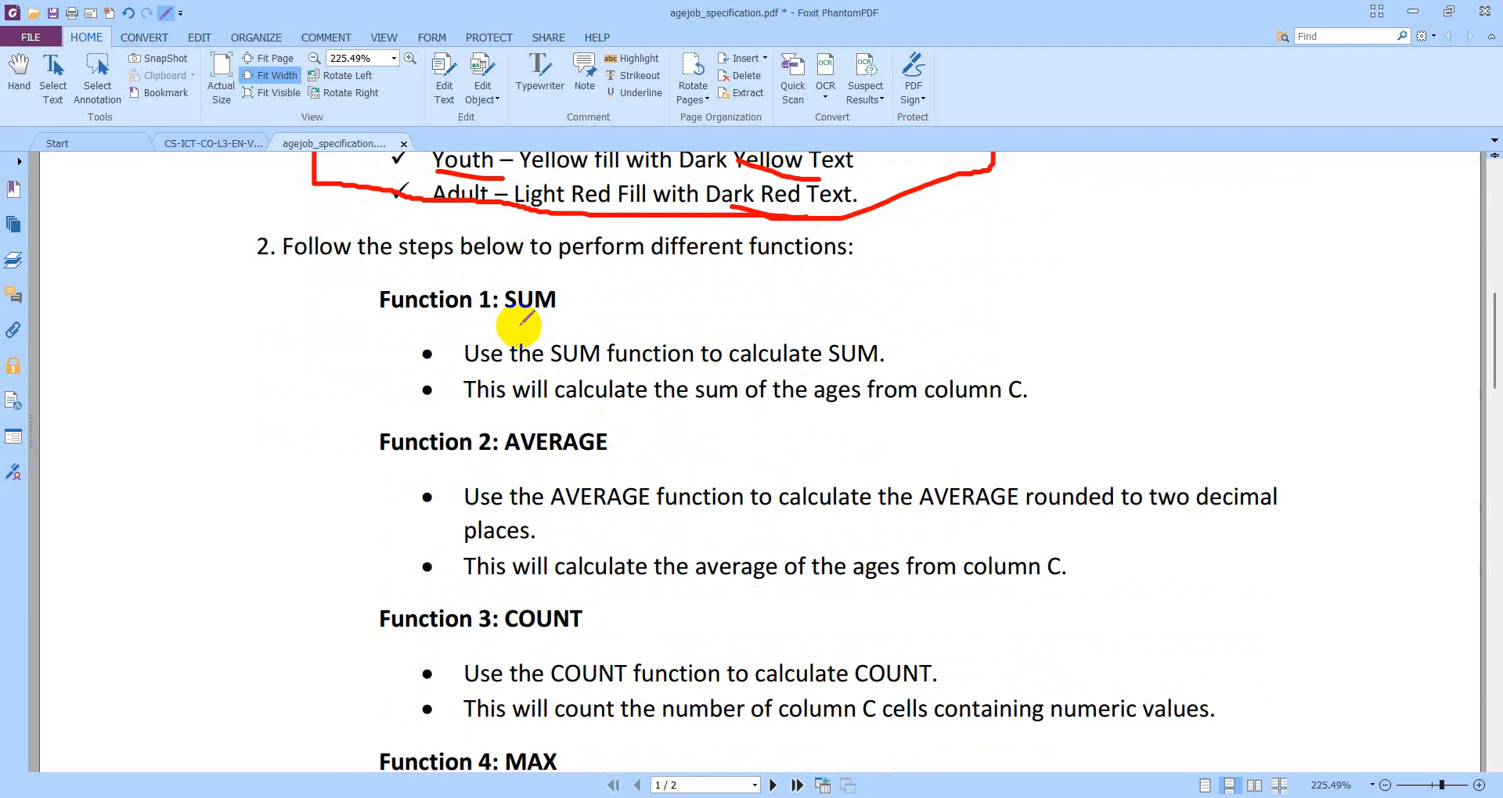
drag(501, 314, 591, 315)
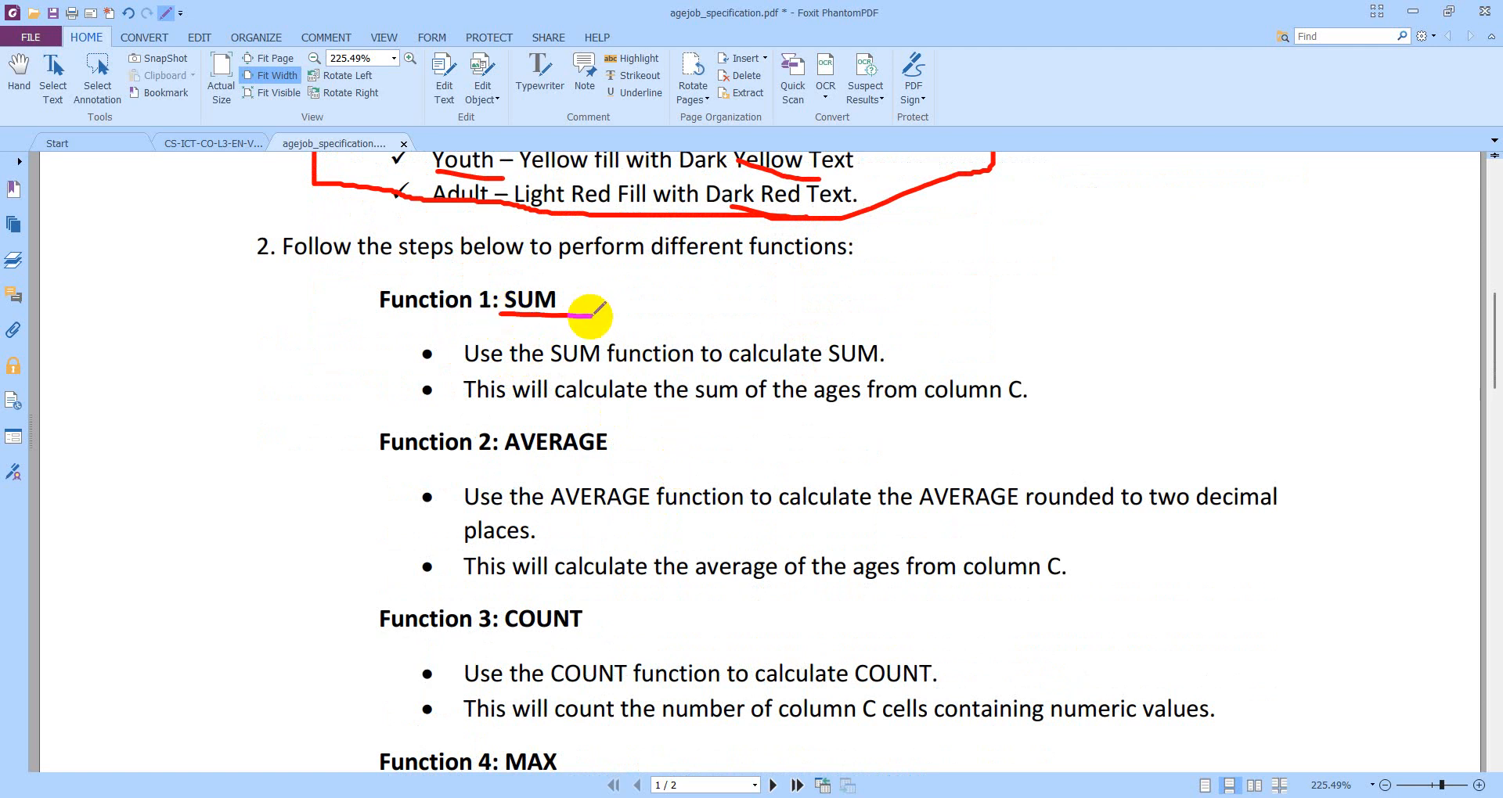
Handwrite "skip" in red in the page margin beside the outlined task (b).
scroll(591, 315, up, 3)
mouse_move(147, 202)
mouse_down()
mouse_move(193, 260)
mouse_move(191, 222)
mouse_move(201, 251)
mouse_move(194, 235)
mouse_move(239, 236)
mouse_up()
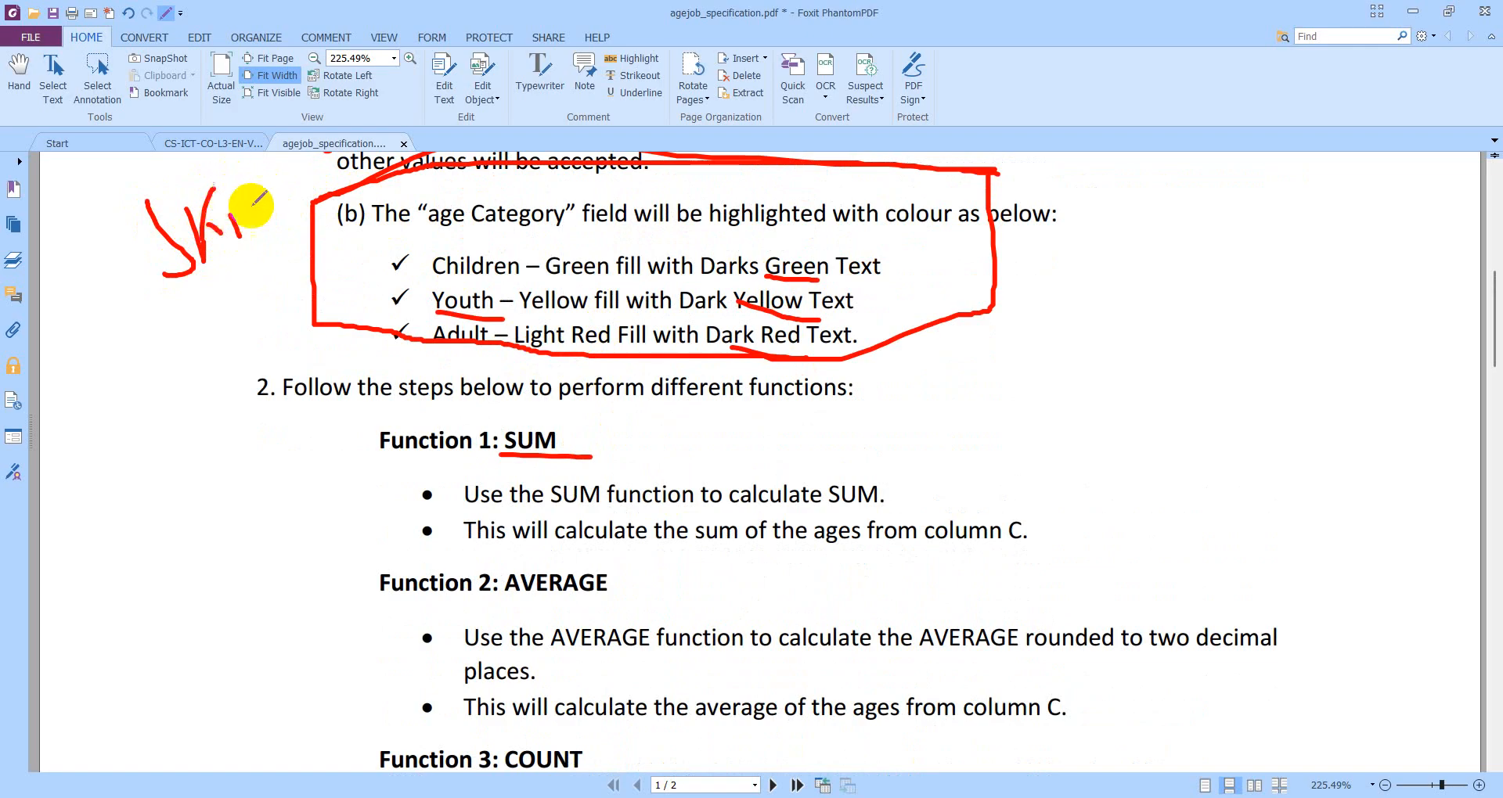
click(228, 206)
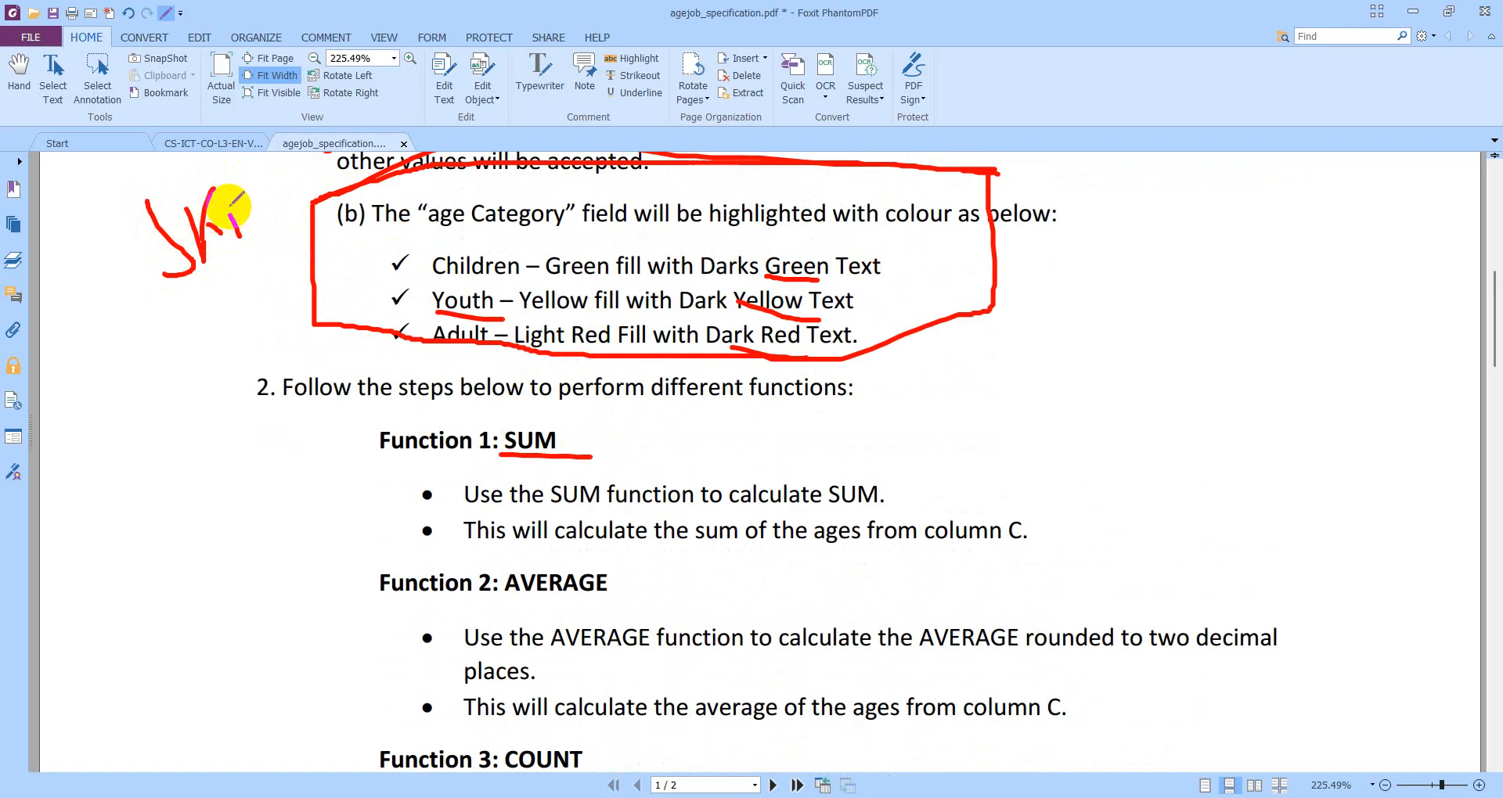
drag(256, 210, 265, 281)
drag(257, 213, 272, 249)
drag(313, 297, 324, 313)
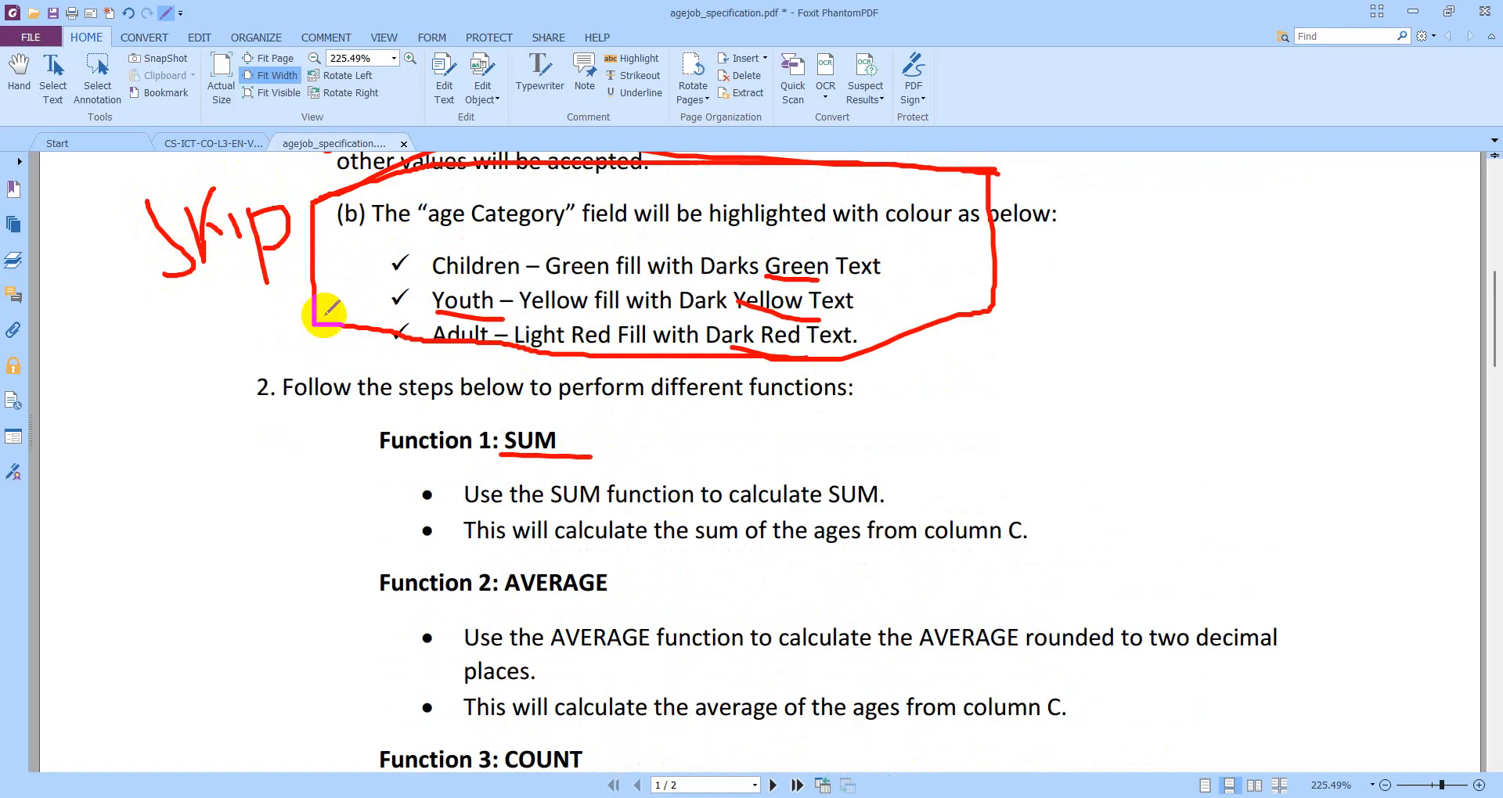
Look through the SUM, AVERAGE, COUNT, MAX and MIN instructions under task 2 of the specification.
scroll(337, 345, down, 3)
drag(499, 268, 507, 275)
scroll(670, 474, down, 3)
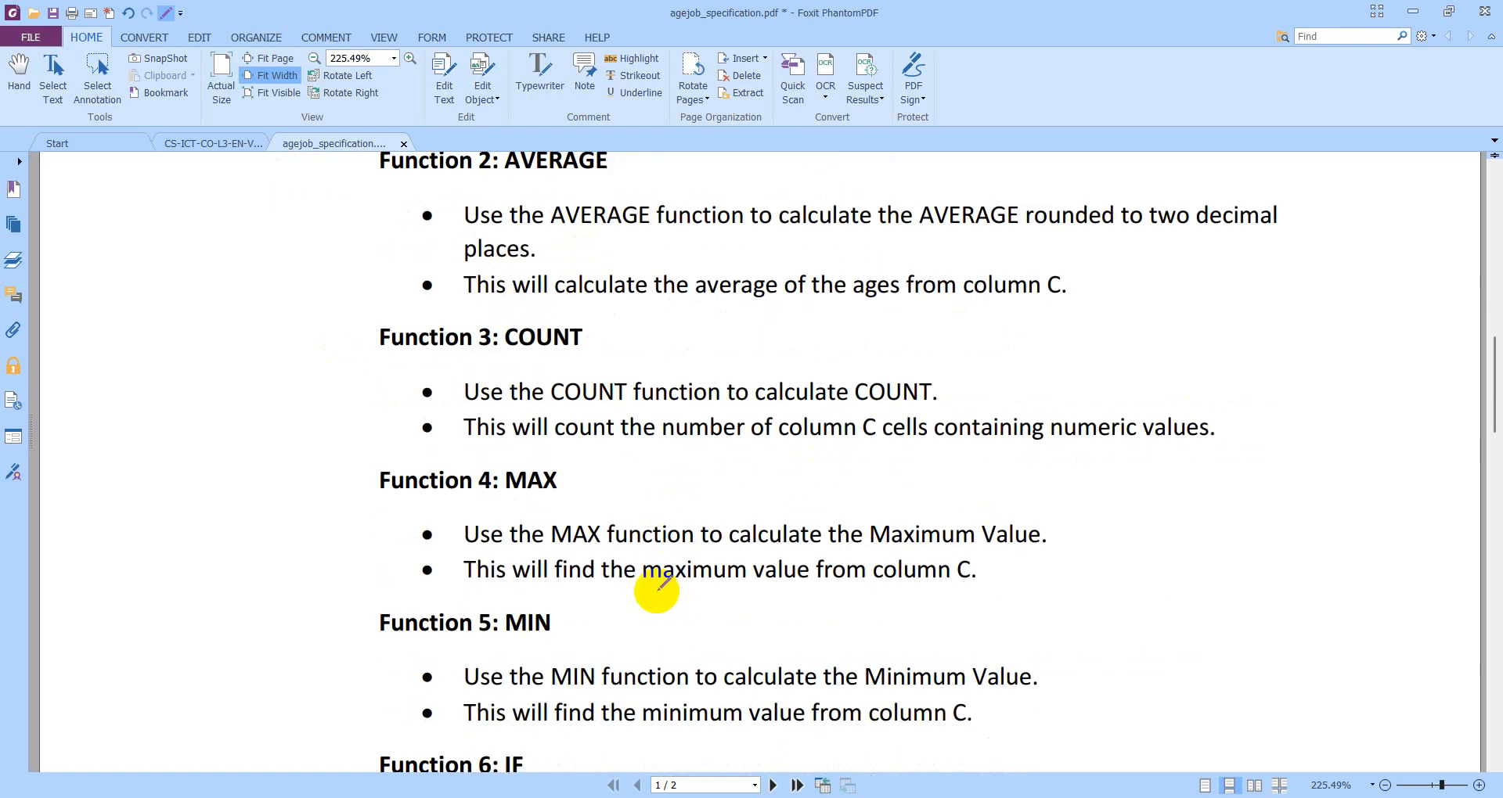
scroll(658, 585, up, 5)
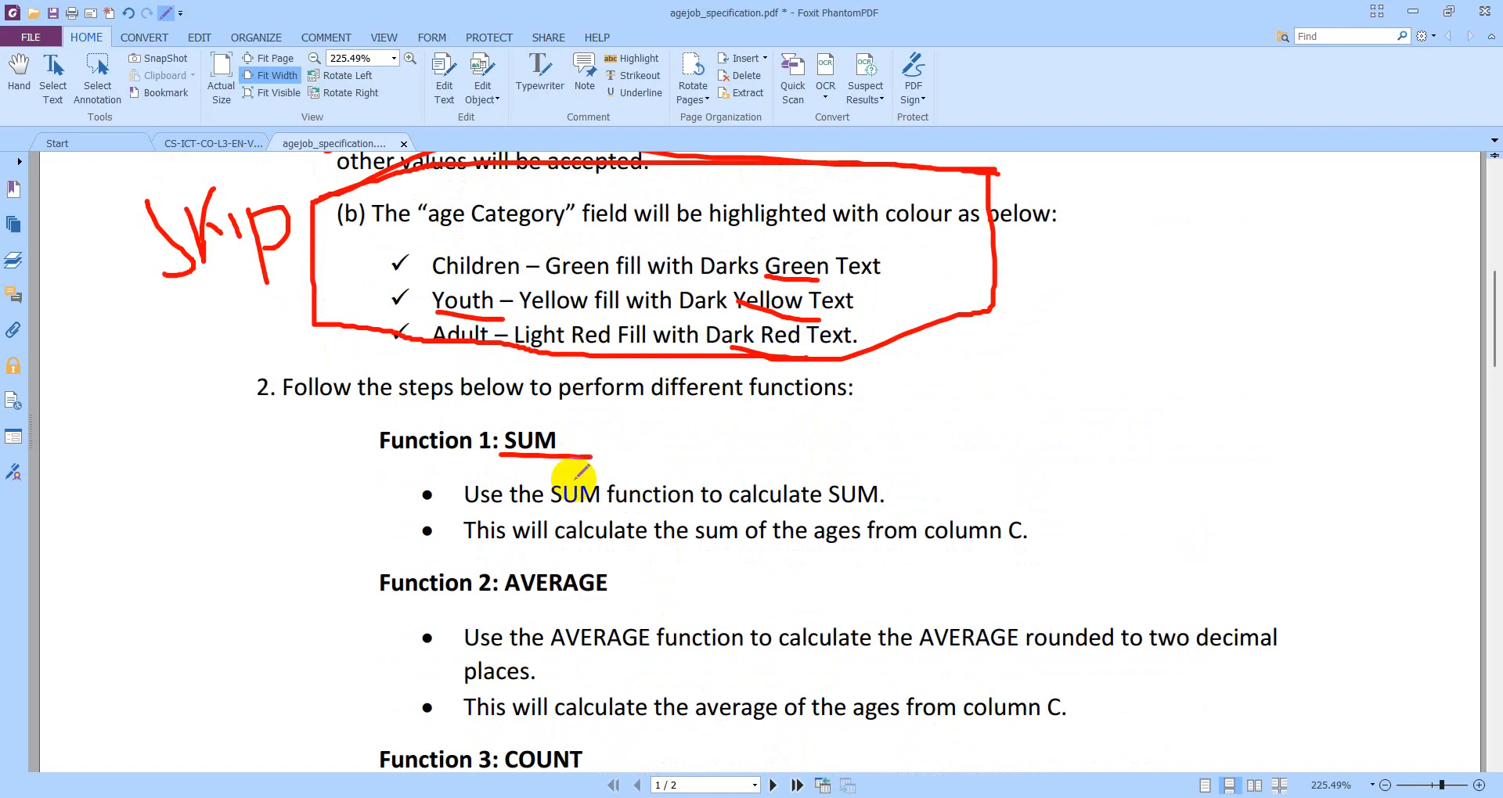
Mark red ticks above the SUM and Average column headings of the specification's table.
scroll(579, 471, up, 8)
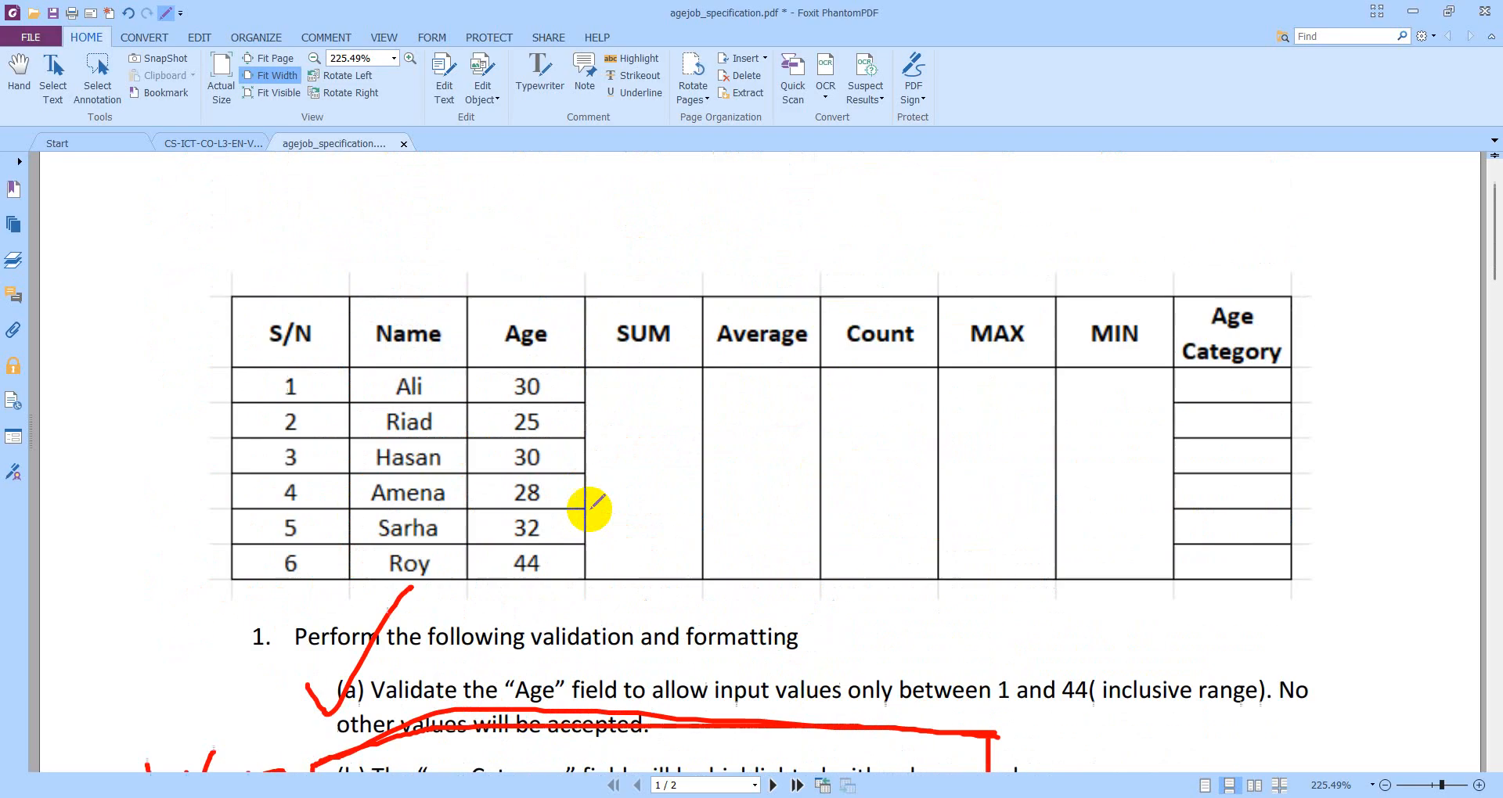
mouse_move(604, 340)
mouse_down()
mouse_move(631, 296)
mouse_move(629, 313)
mouse_up()
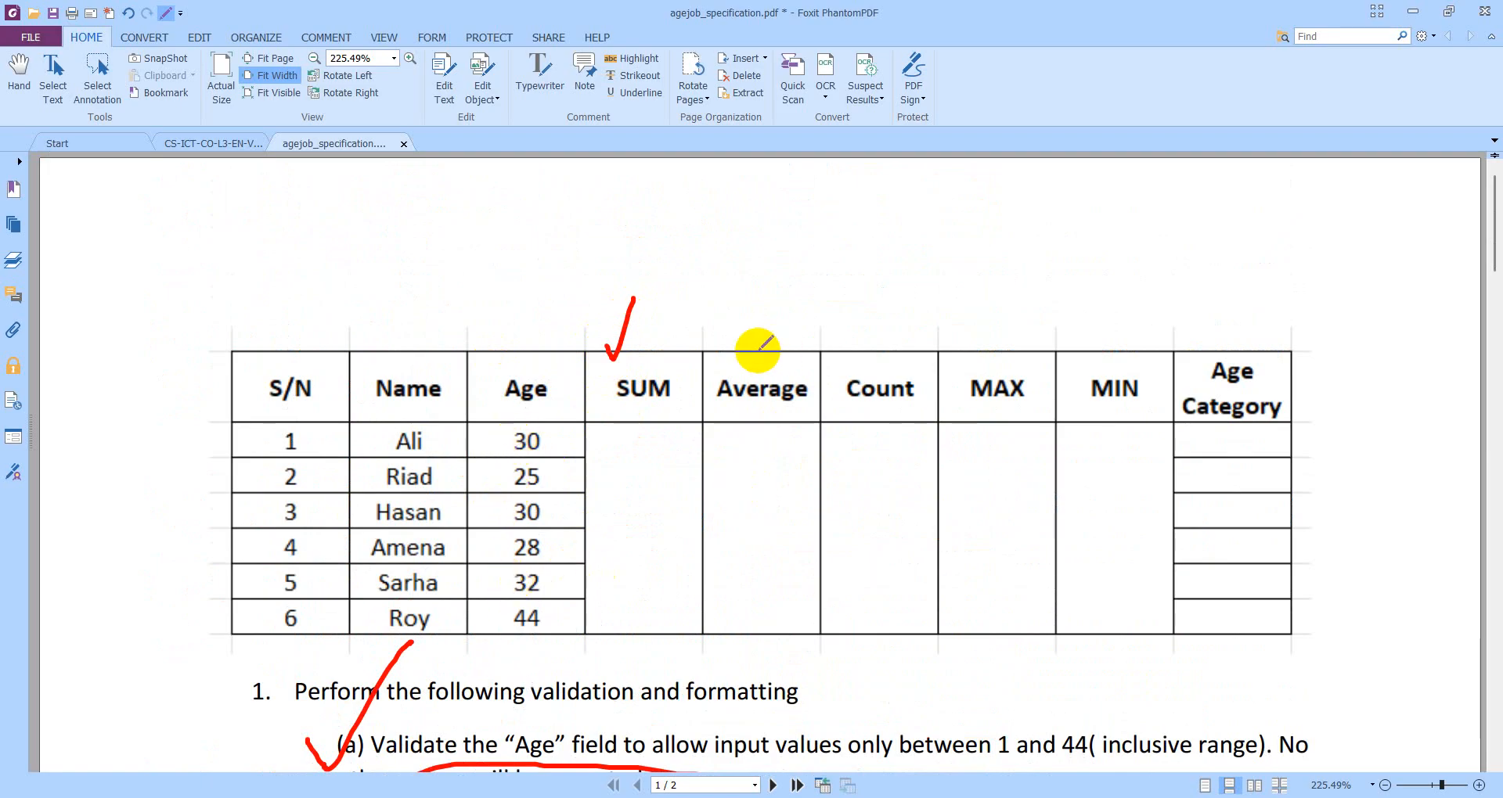
drag(747, 349, 778, 316)
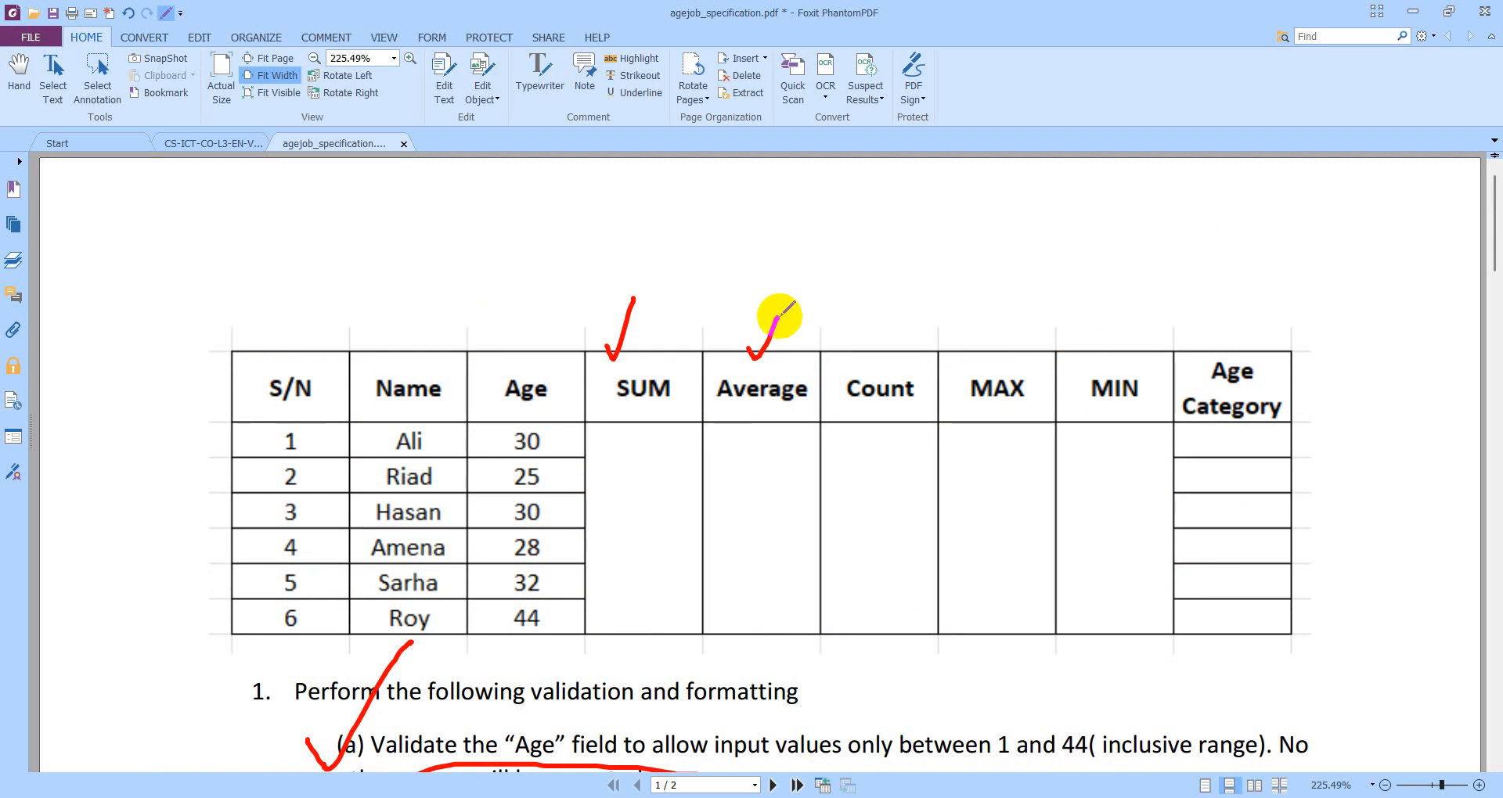
drag(779, 316, 779, 315)
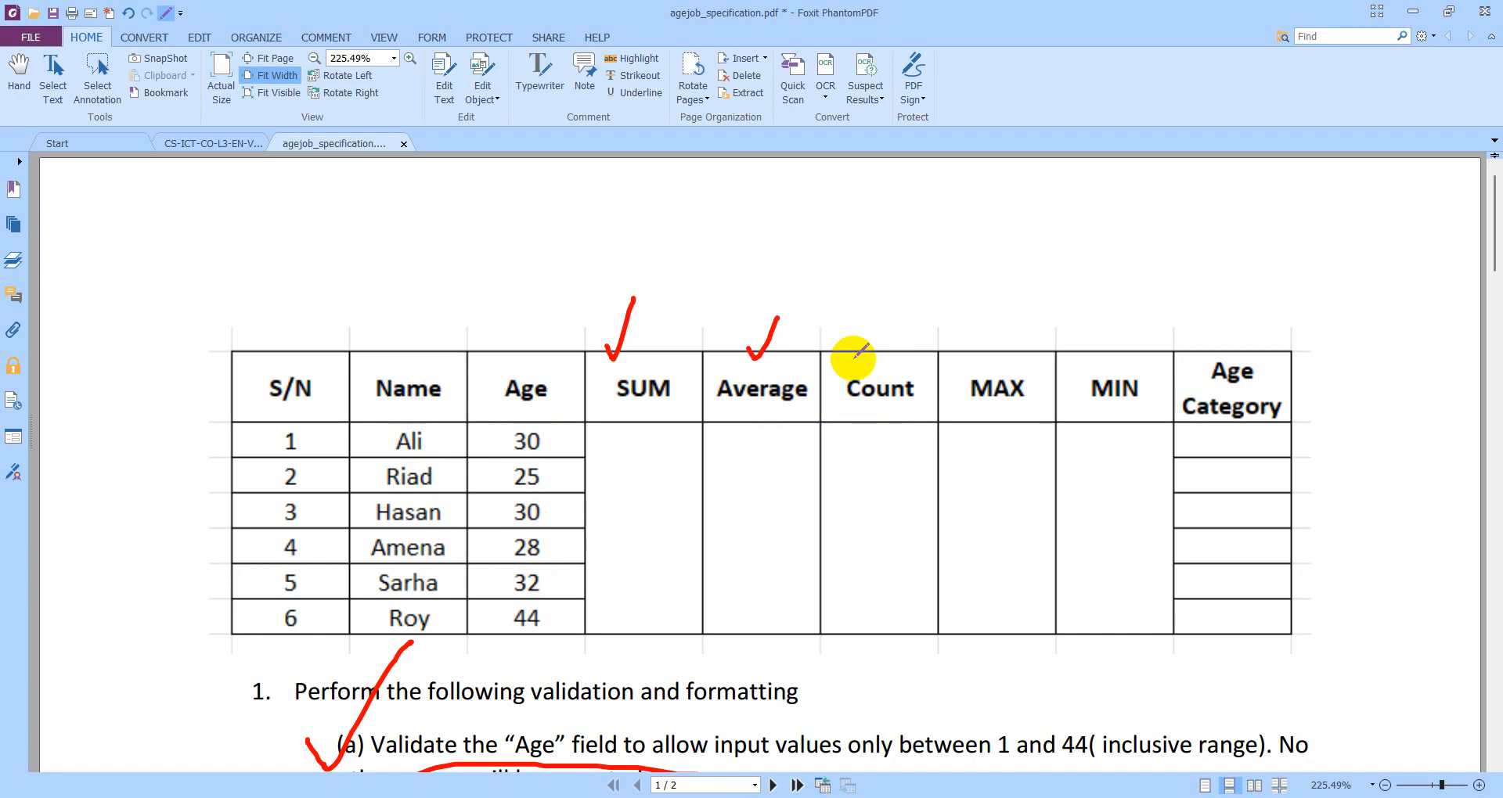
Underline "COUNT." in the first Function 3 instruction and "AVERAGE" in the Function 2 heading in red.
scroll(704, 597, down, 10)
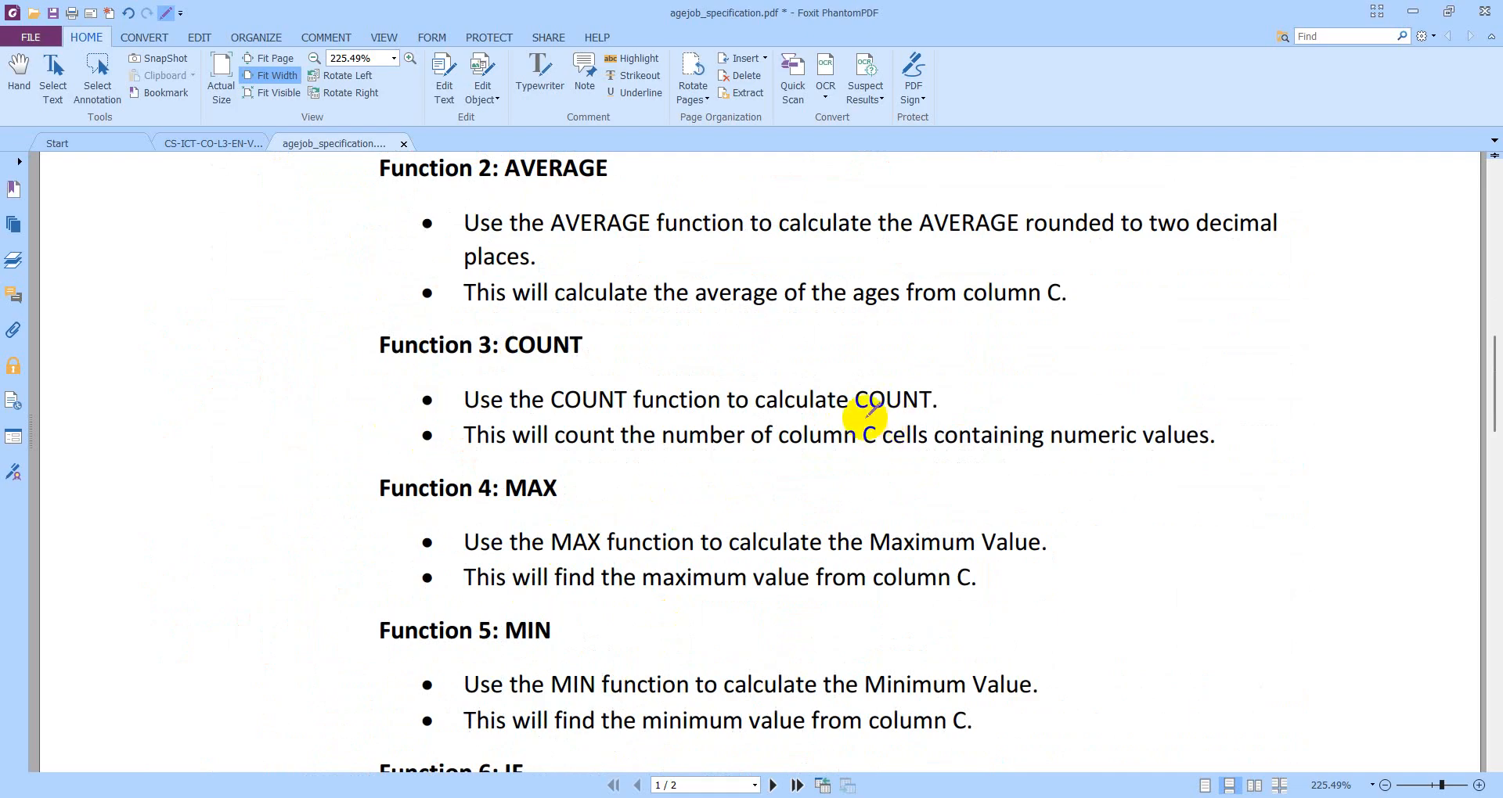
drag(849, 421, 965, 416)
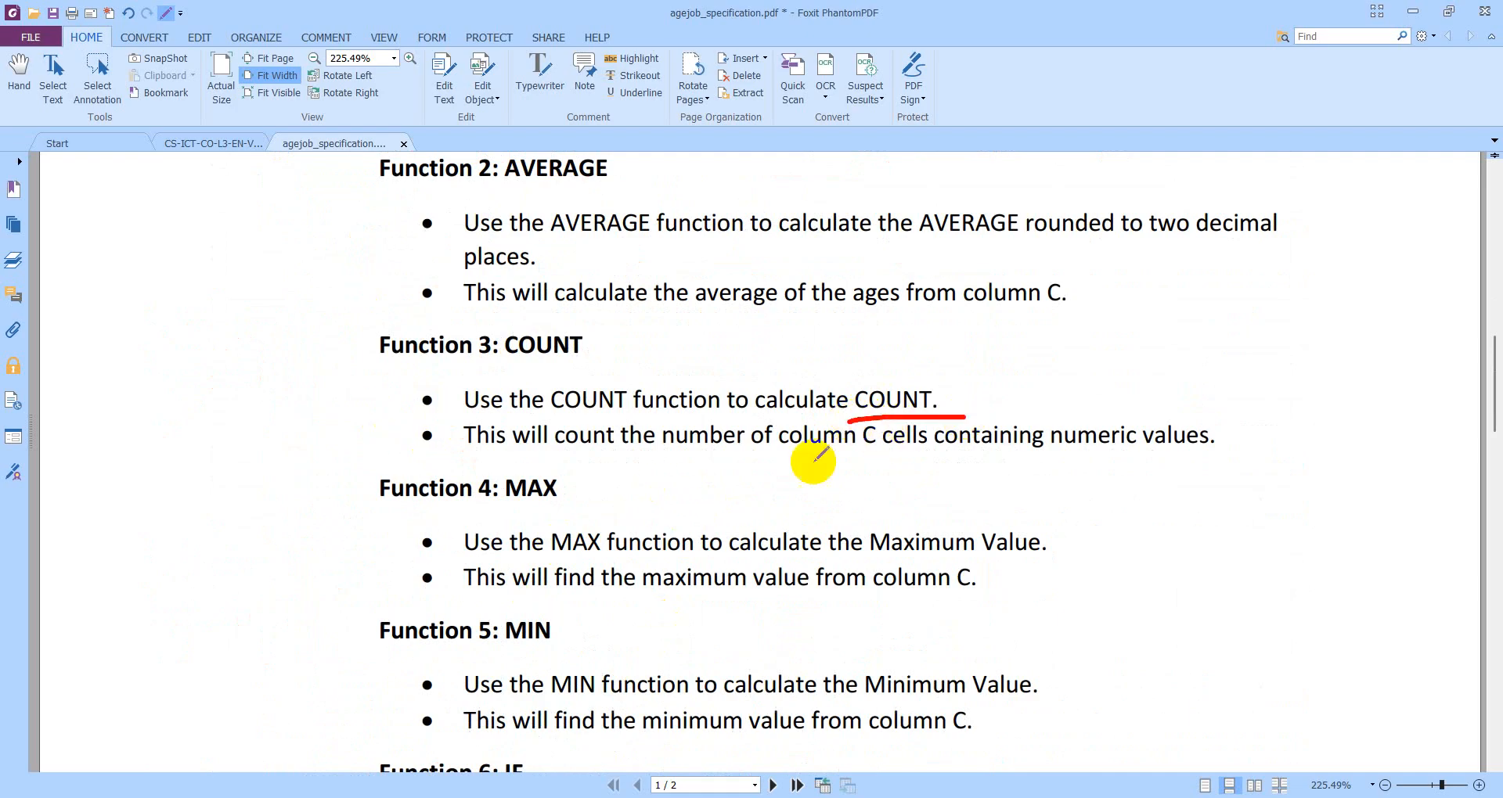
scroll(812, 457, up, 3)
drag(510, 330, 637, 331)
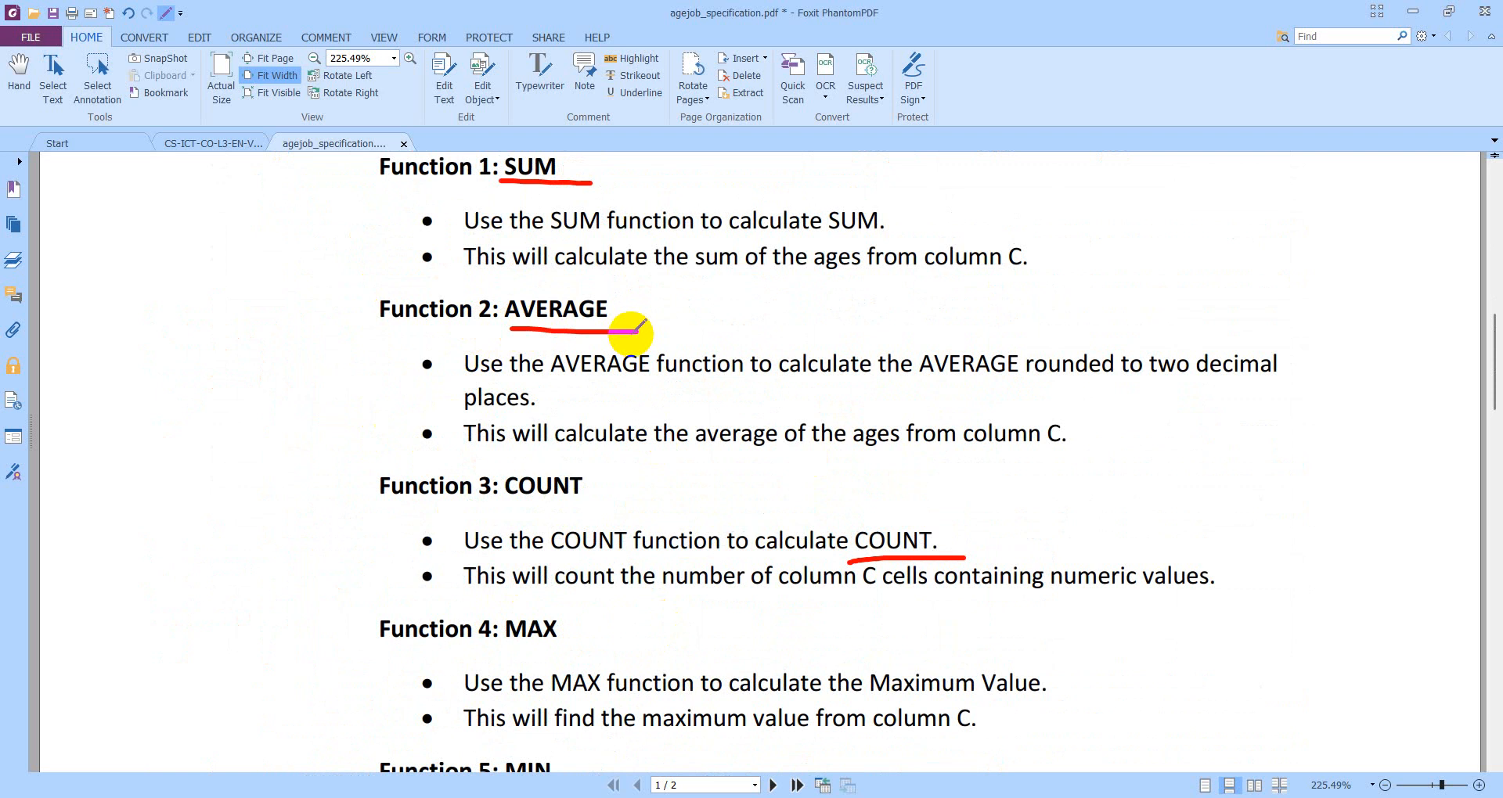
Mark red ticks above the MAX and MIN column headings of the specification's table.
scroll(801, 587, up, 12)
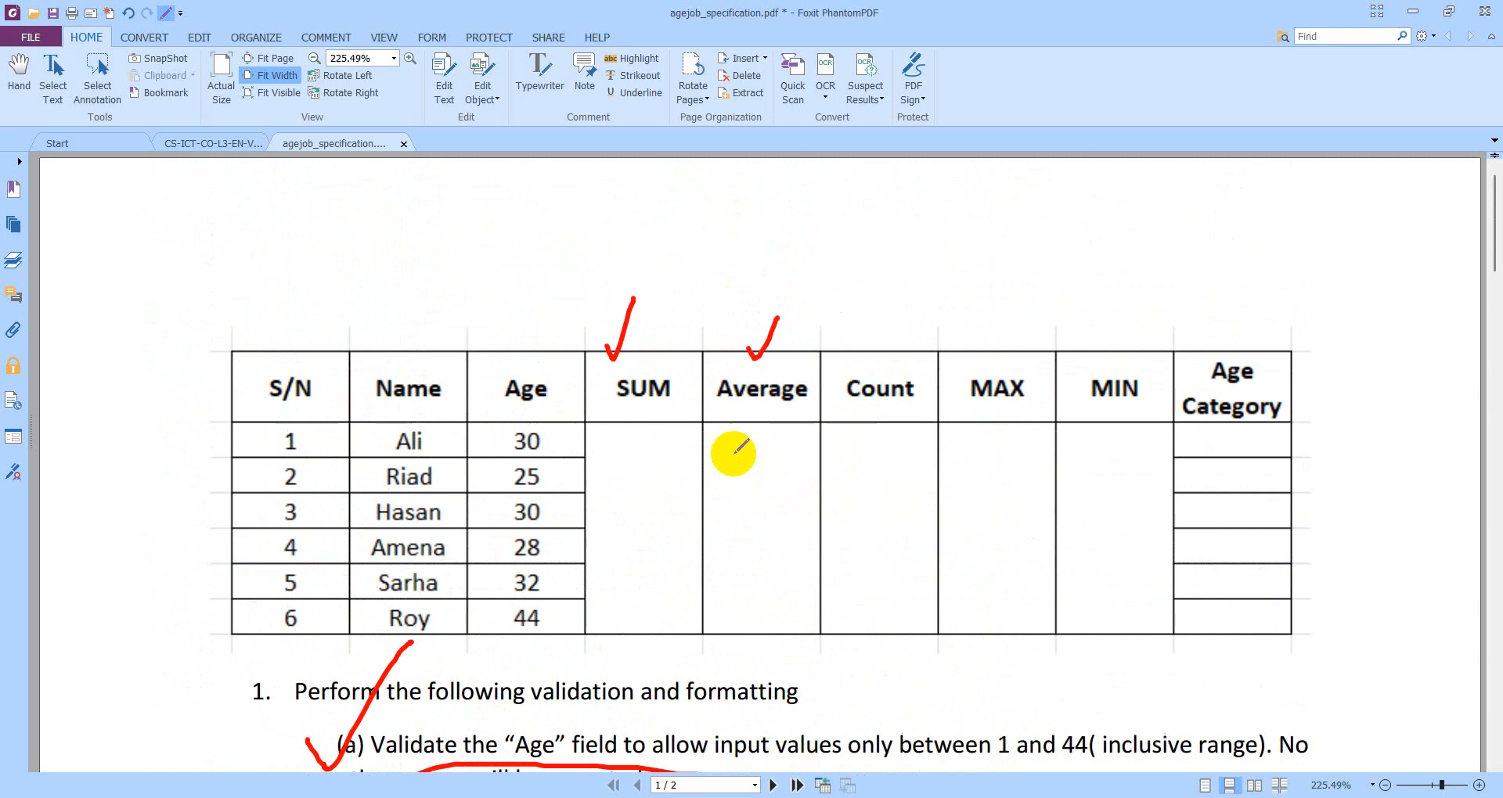
drag(974, 349, 1007, 310)
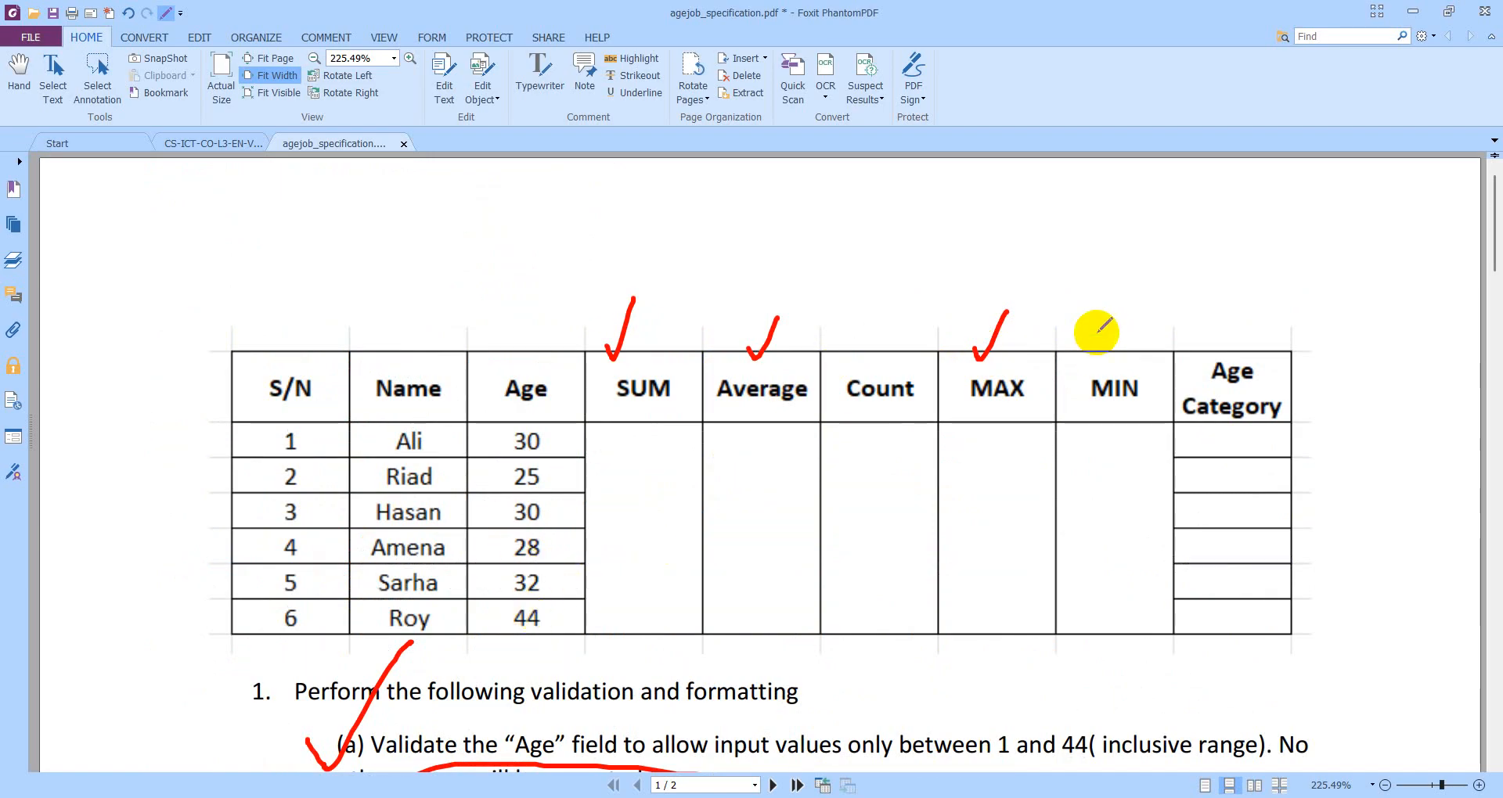
mouse_move(1096, 329)
mouse_down()
mouse_move(1106, 353)
mouse_move(1131, 304)
mouse_up()
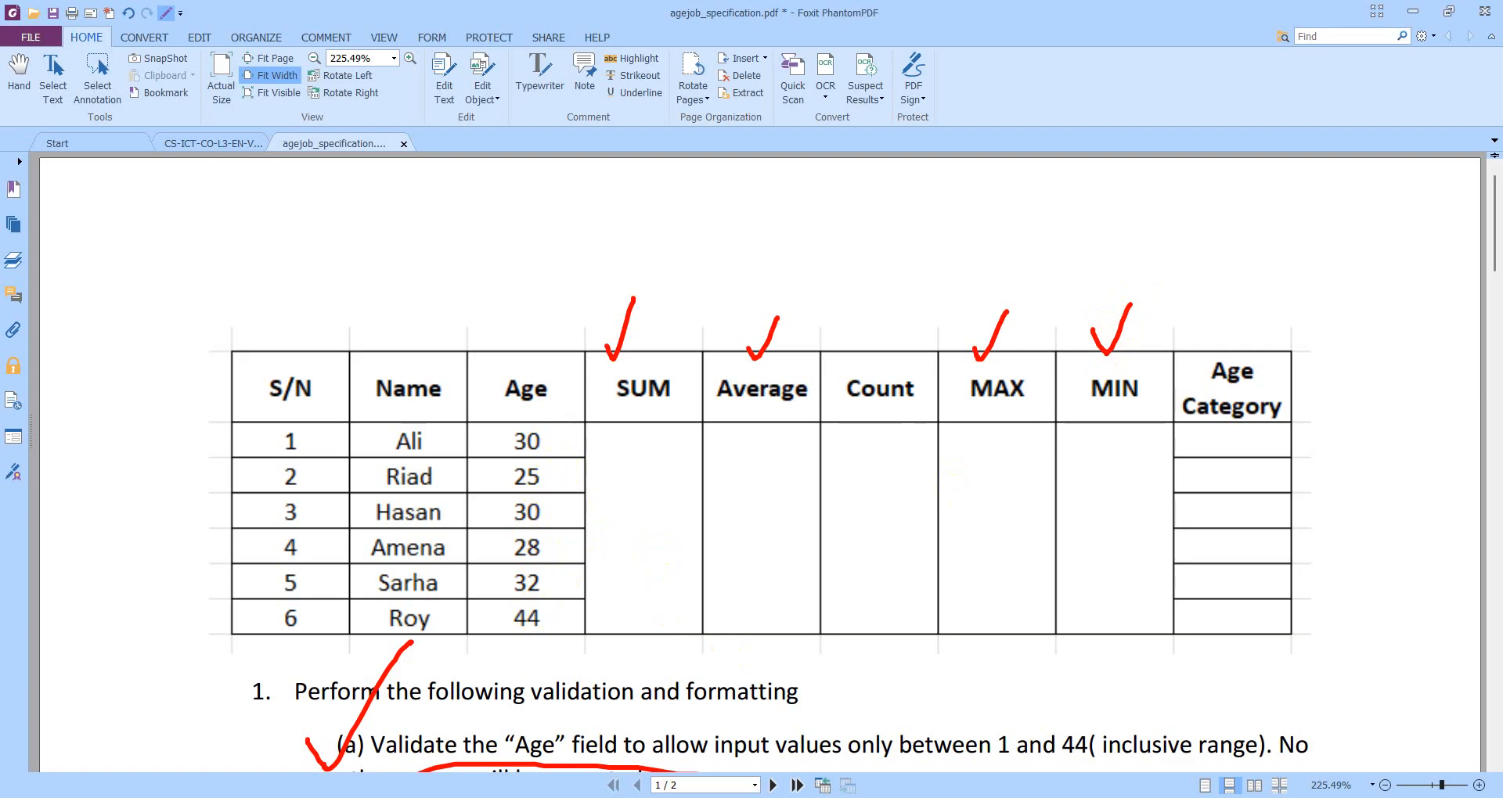
Switch to Excel and look over the age rows and the empty merged SUM and Average cells.
click(554, 797)
click(553, 797)
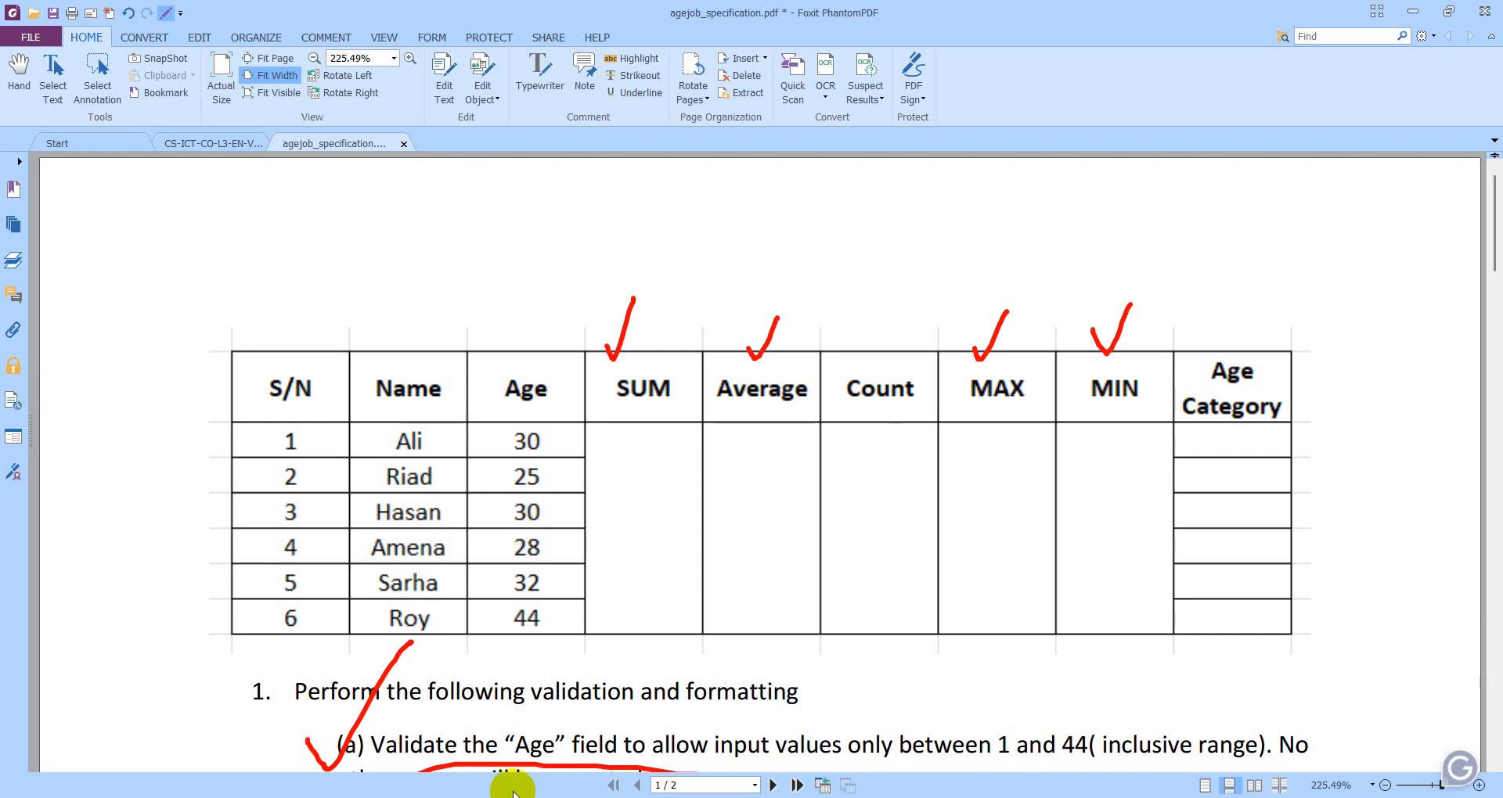
click(607, 787)
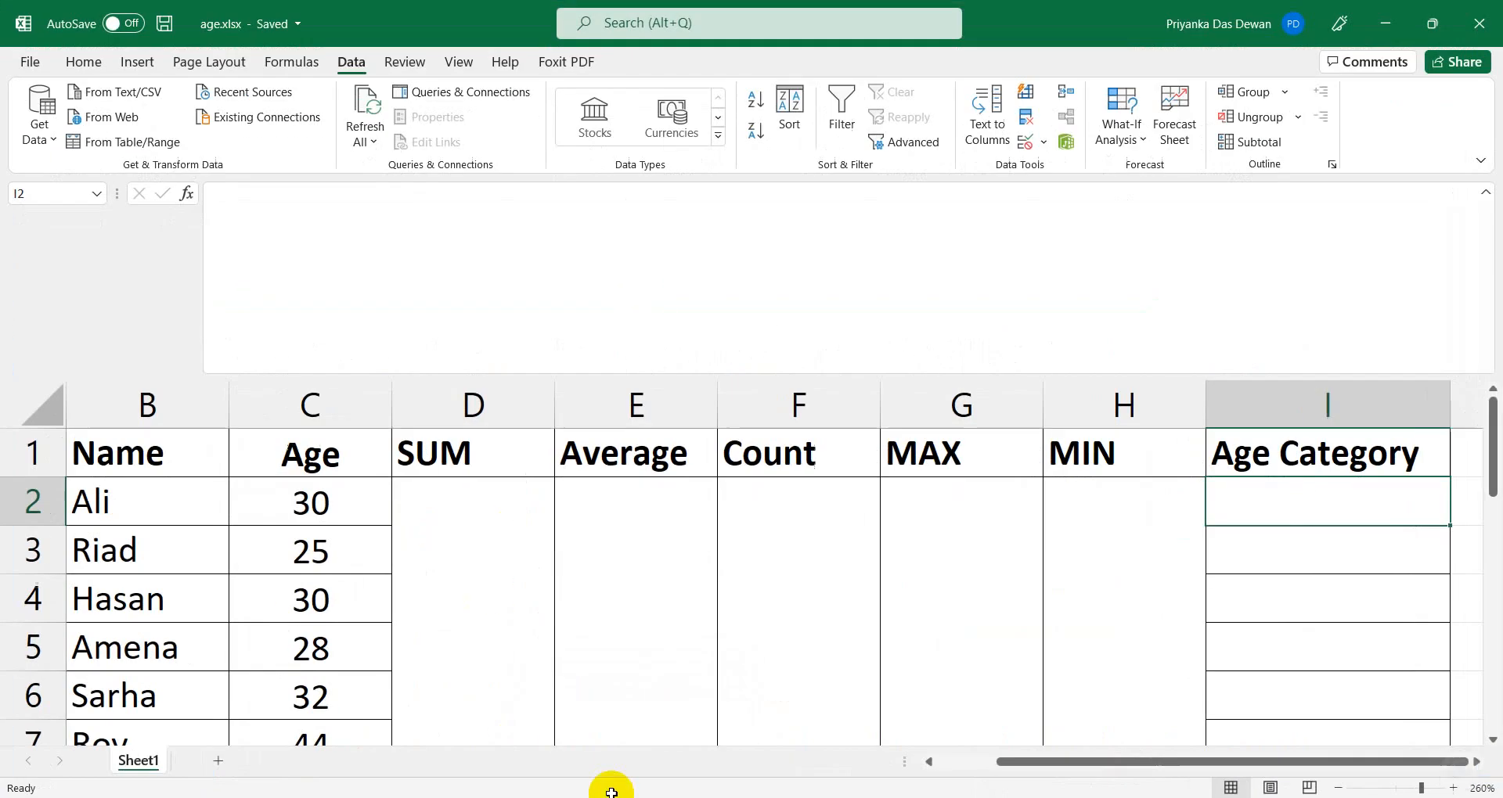
scroll(446, 543, down, 3)
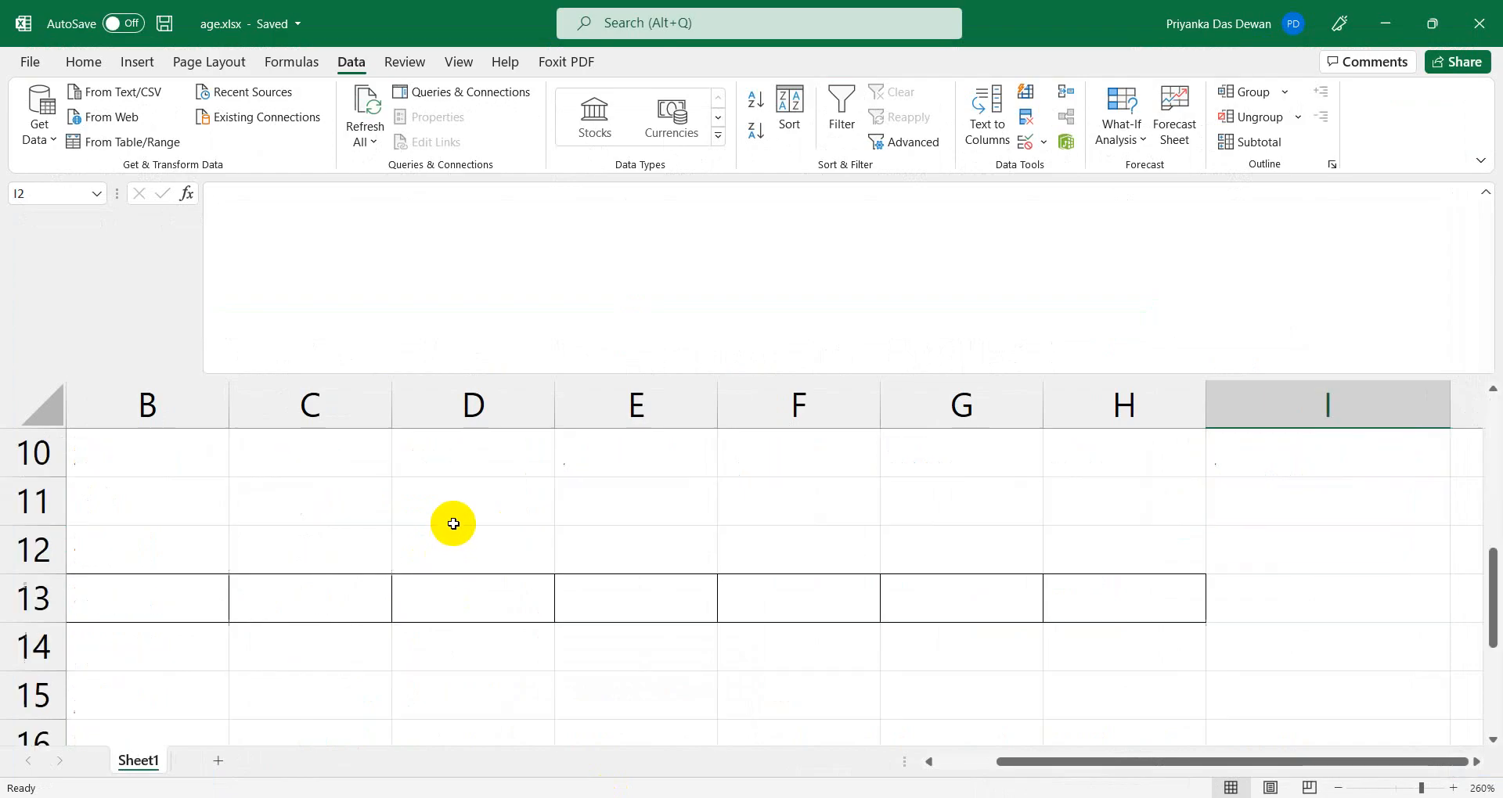
scroll(450, 524, up, 3)
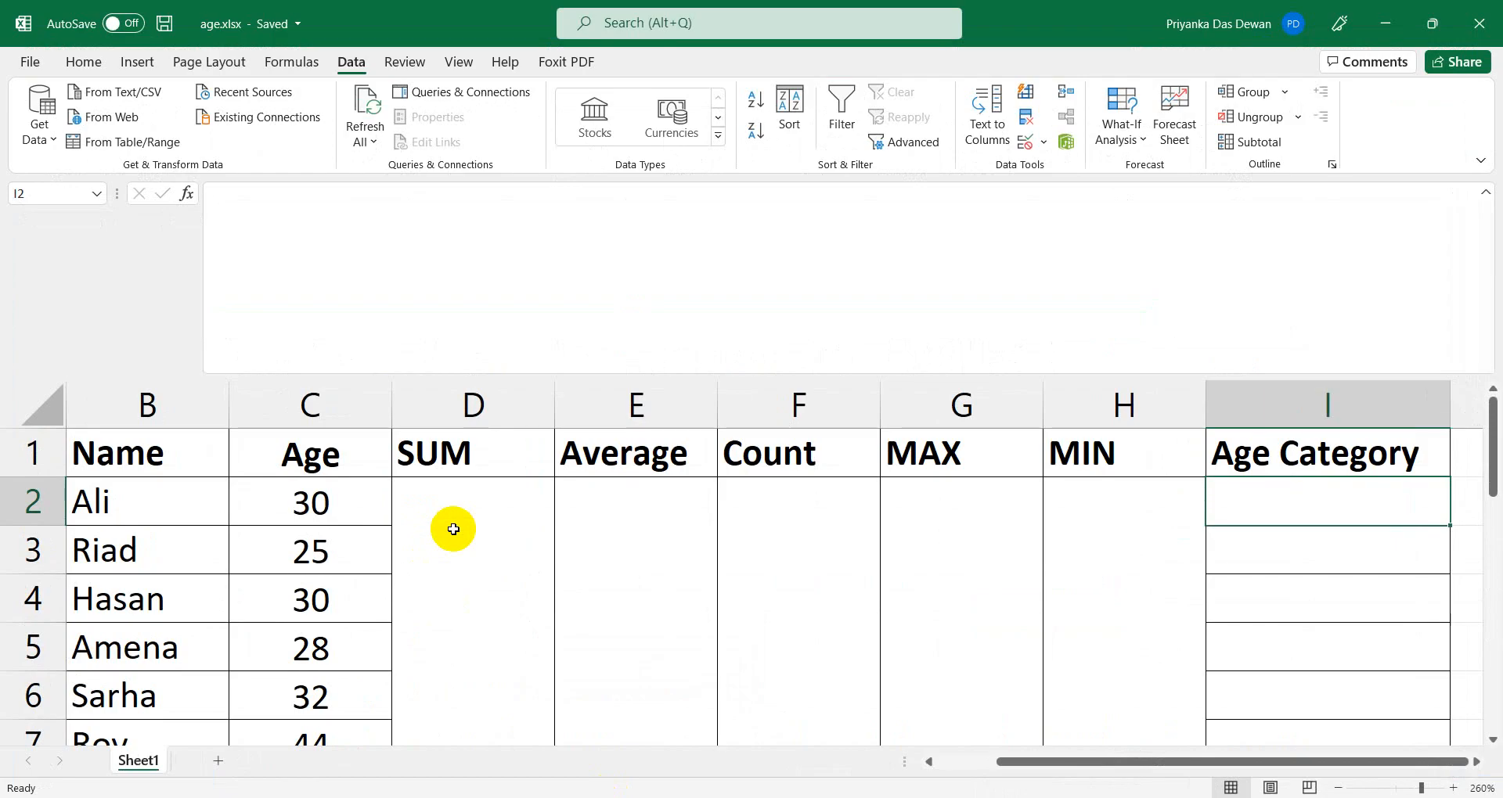
scroll(509, 607, down, 3)
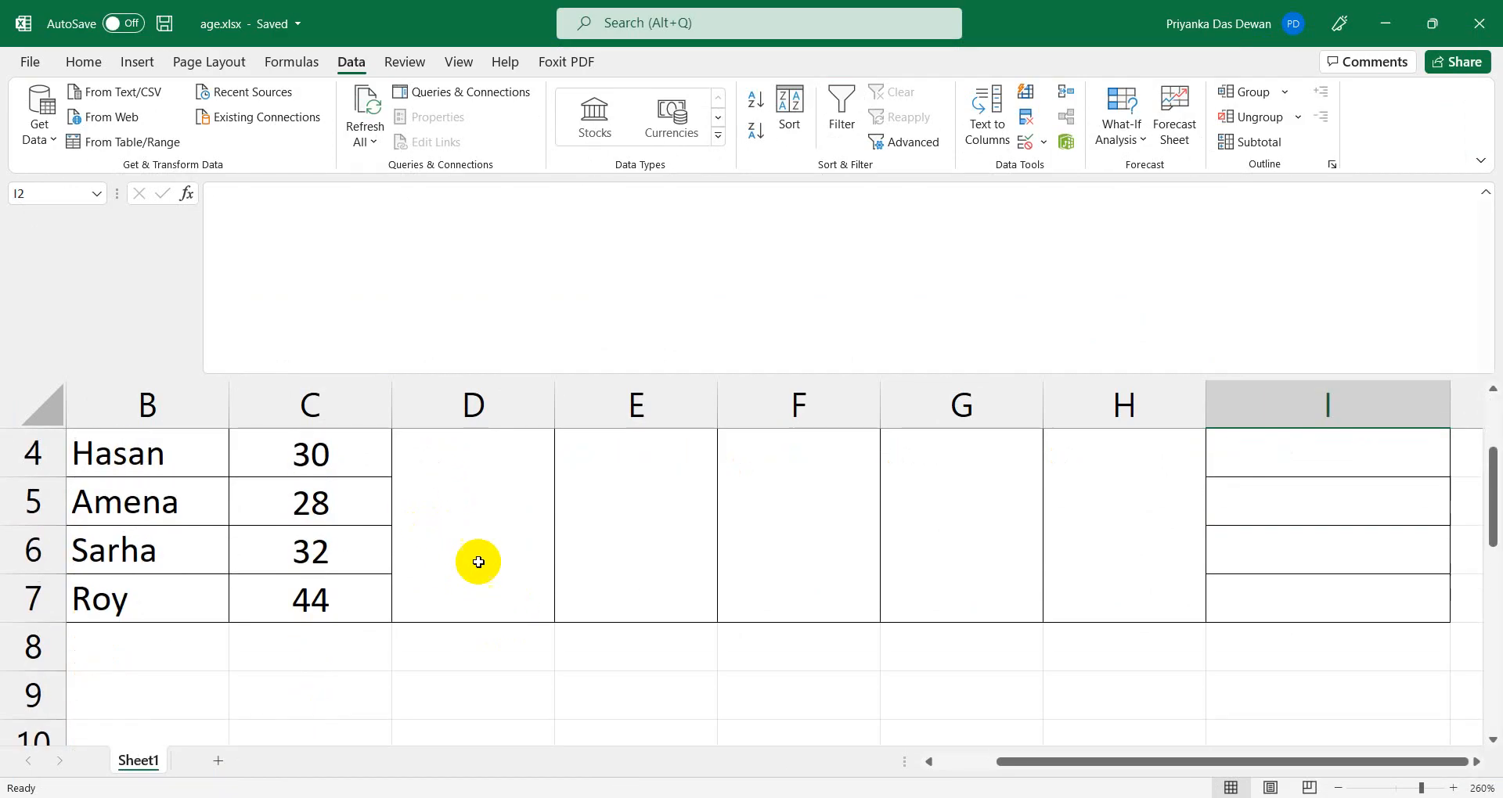
scroll(478, 563, up, 1)
click(562, 539)
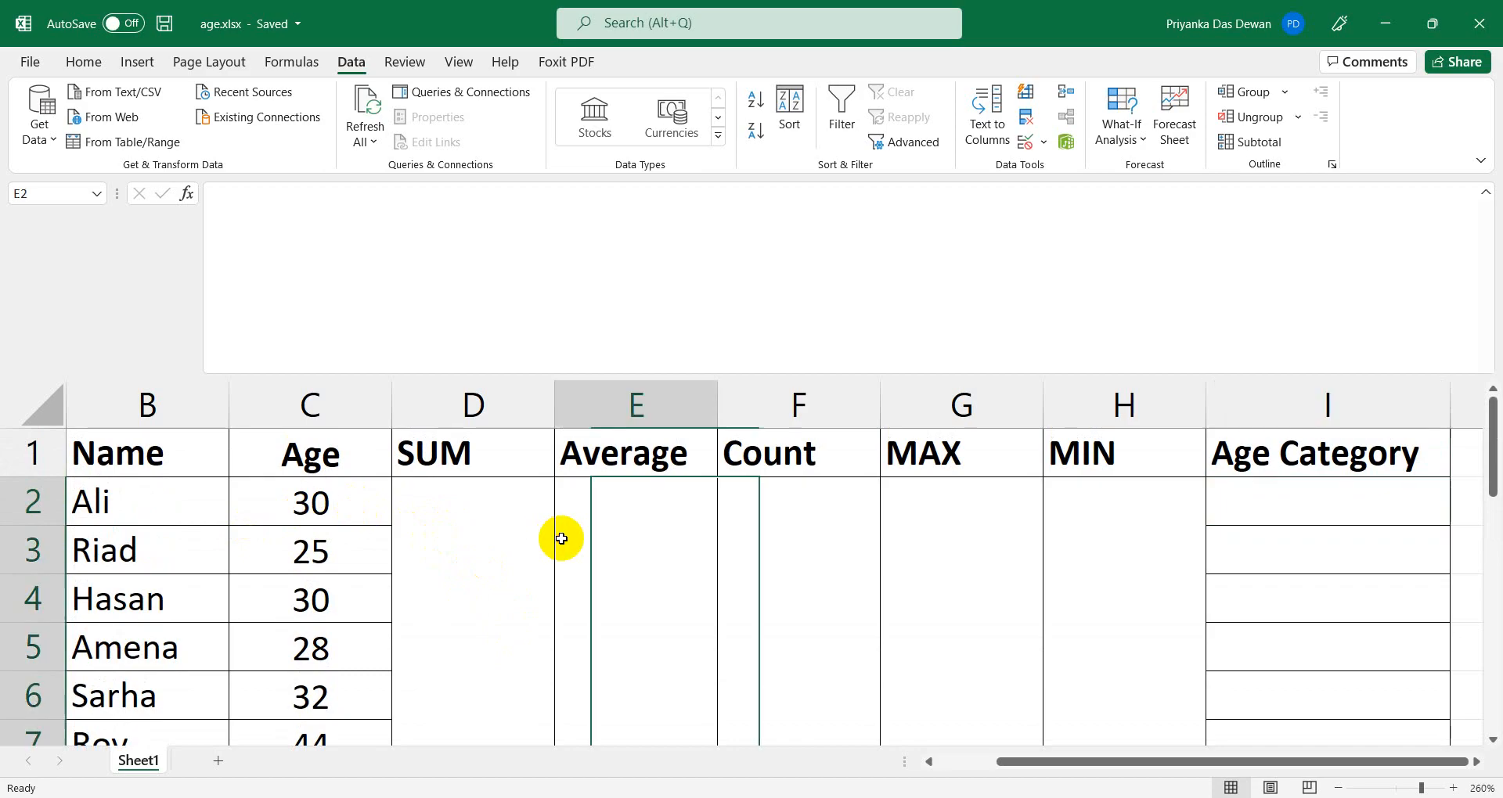
Start an addition formula in the merged SUM cell D2 with the ages in C2 and C3, as =C2+C3+.
click(413, 561)
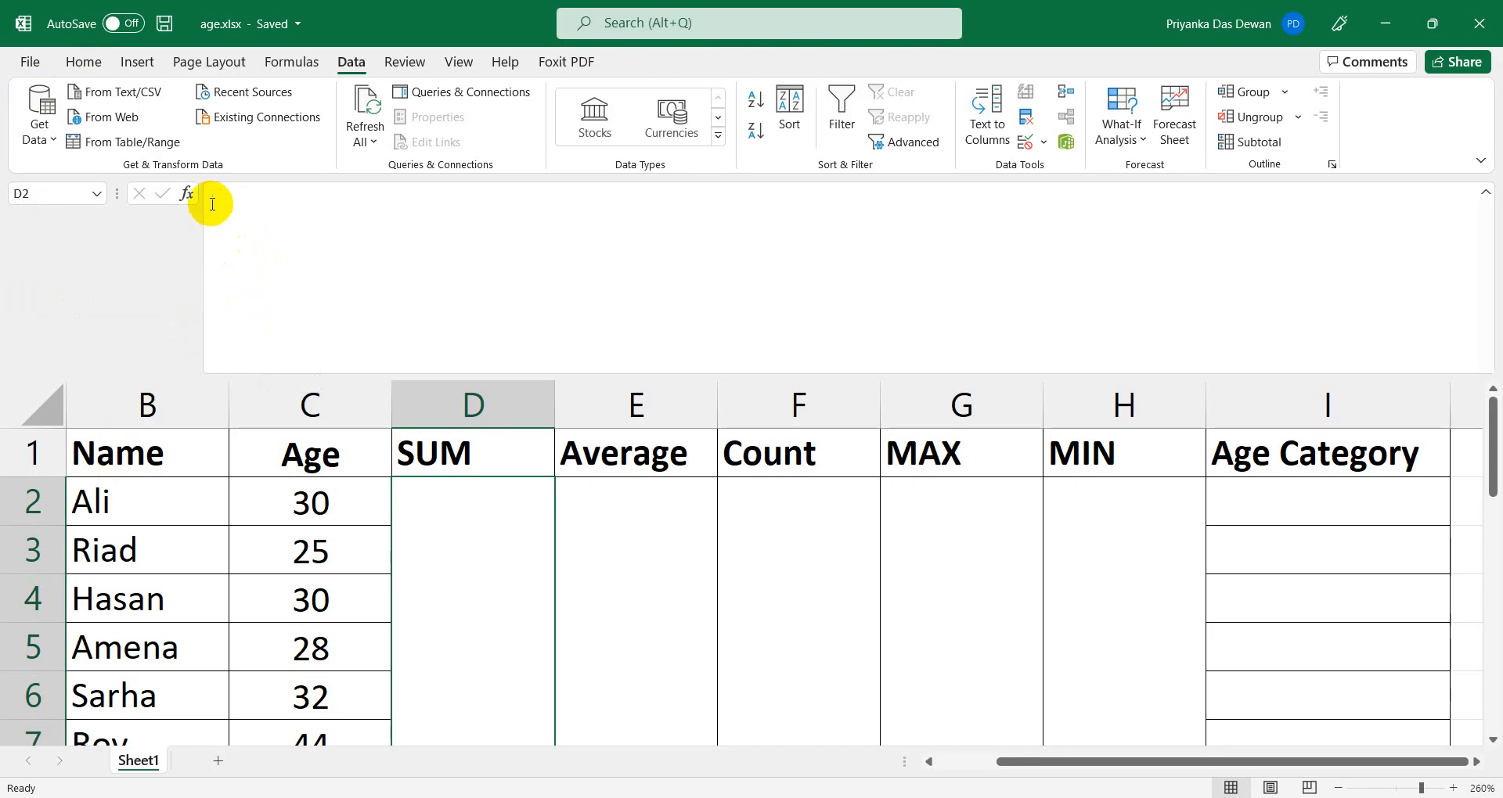
click(242, 201)
text(=)
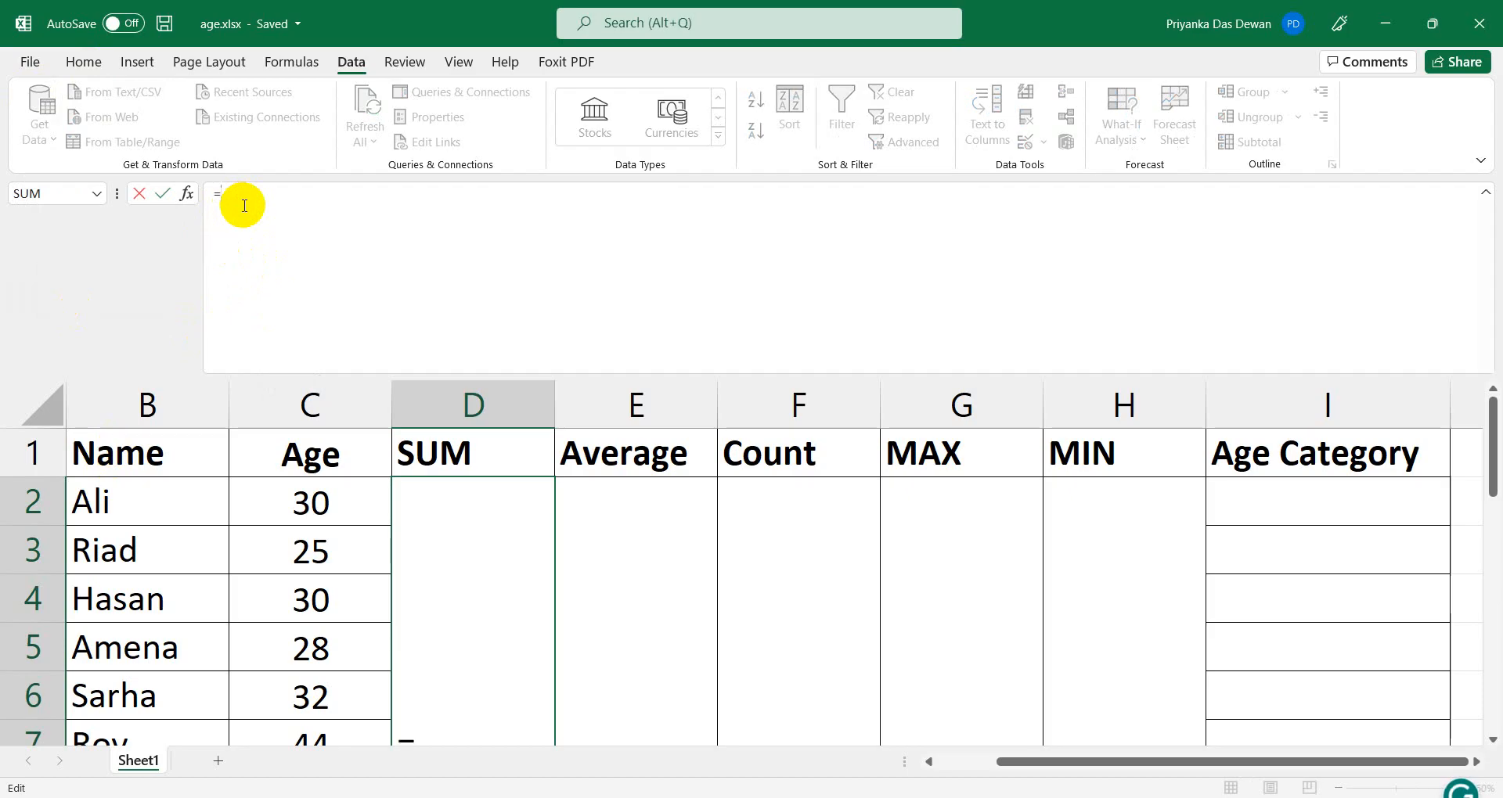
click(305, 501)
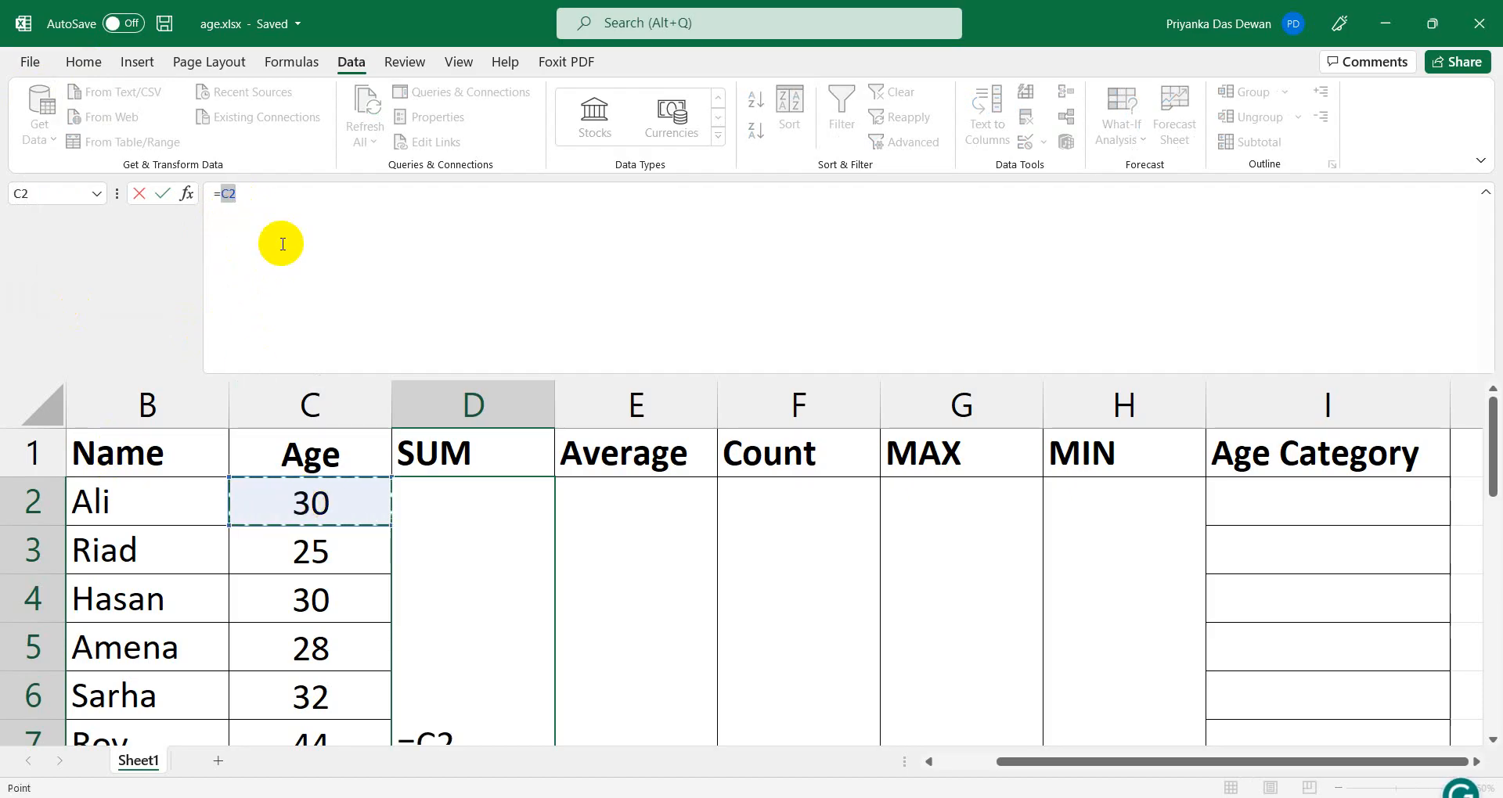
click(289, 197)
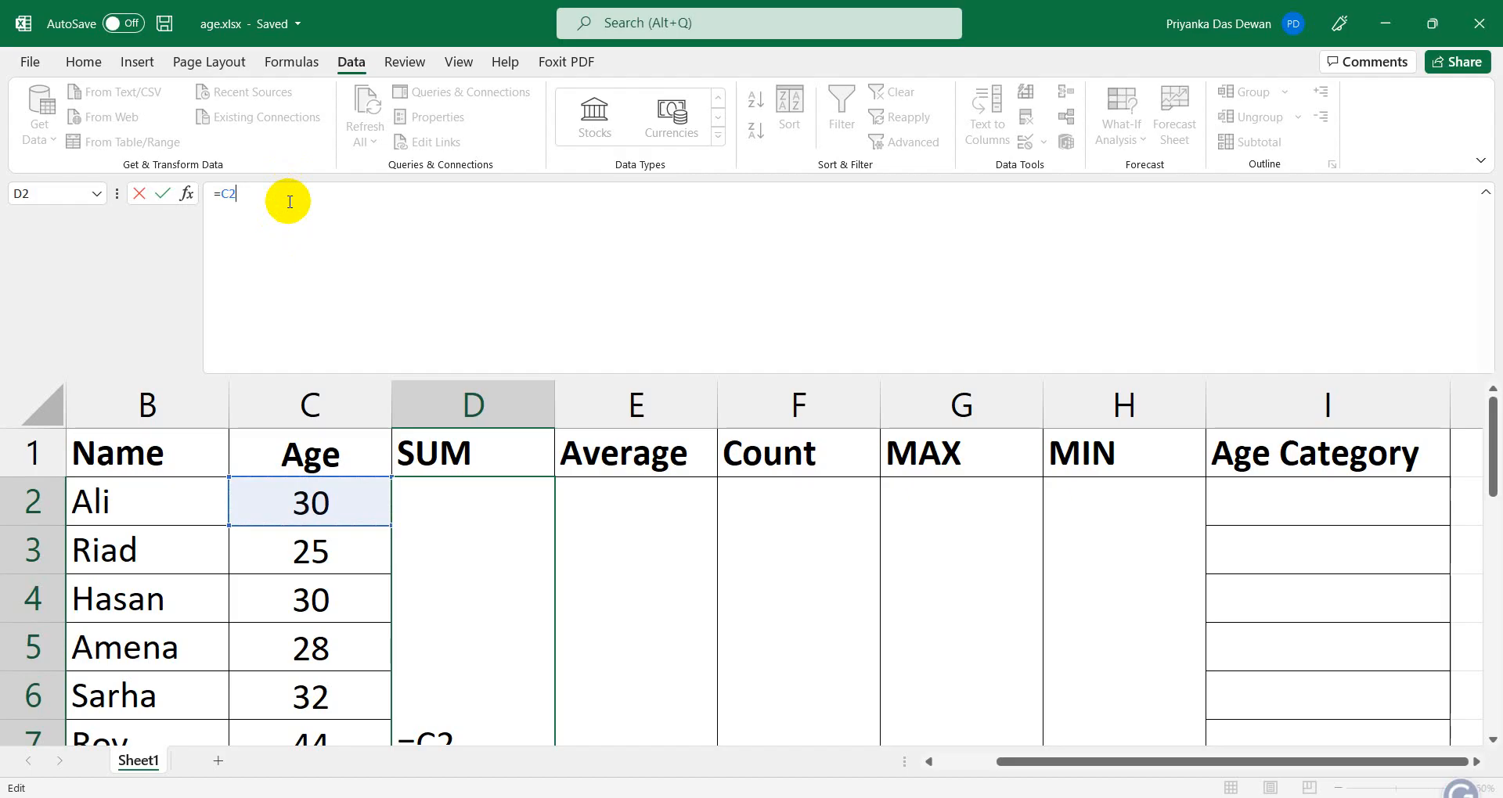
text(+)
click(317, 538)
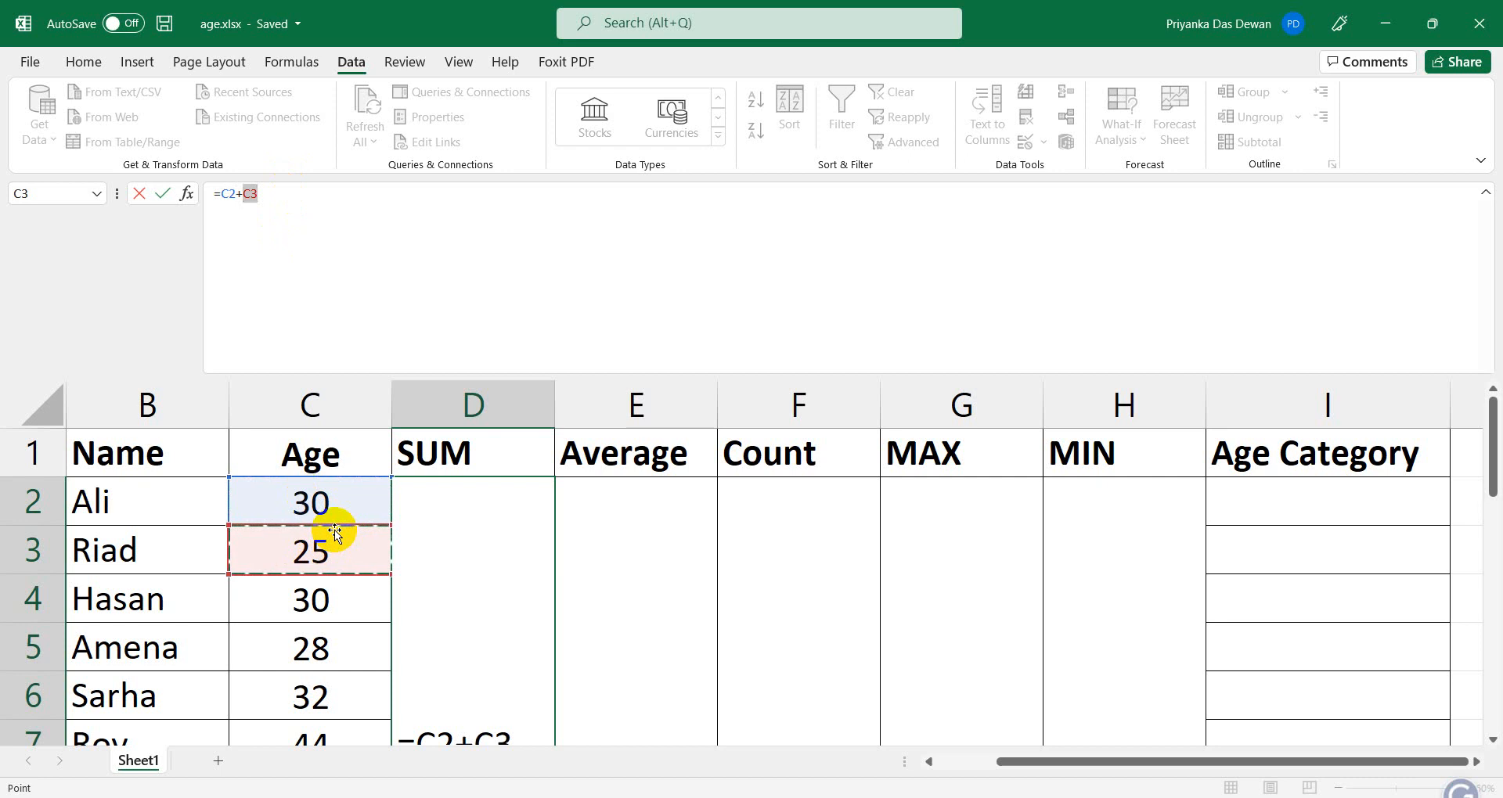
text(+)
key(shift+Down)
key(shift+Down)
key(shift+Down)
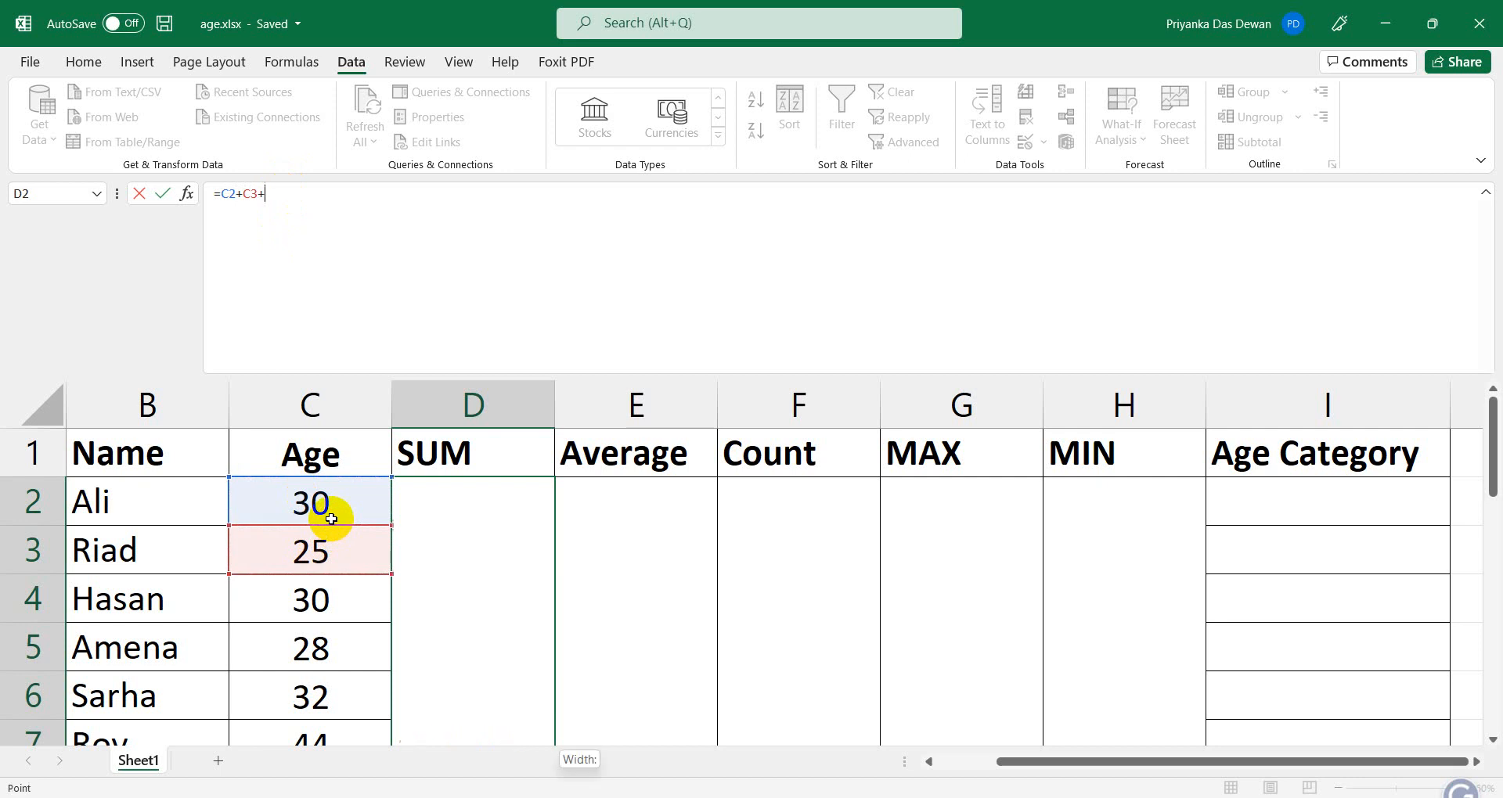
click(359, 193)
key(BackSpace)
key(BackSpace)
key(BackSpace)
key(BackSpace)
key(BackSpace)
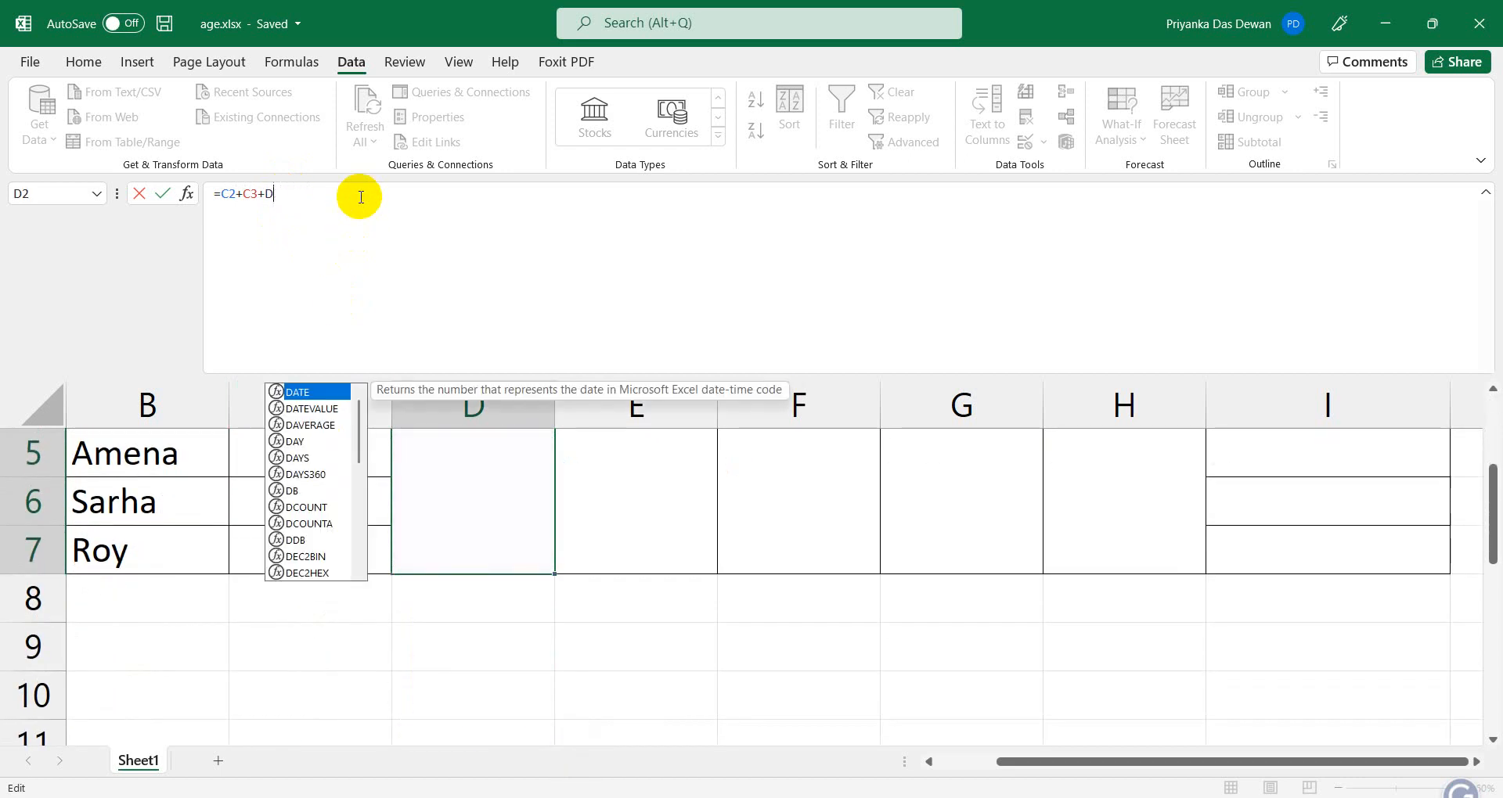
text(\)
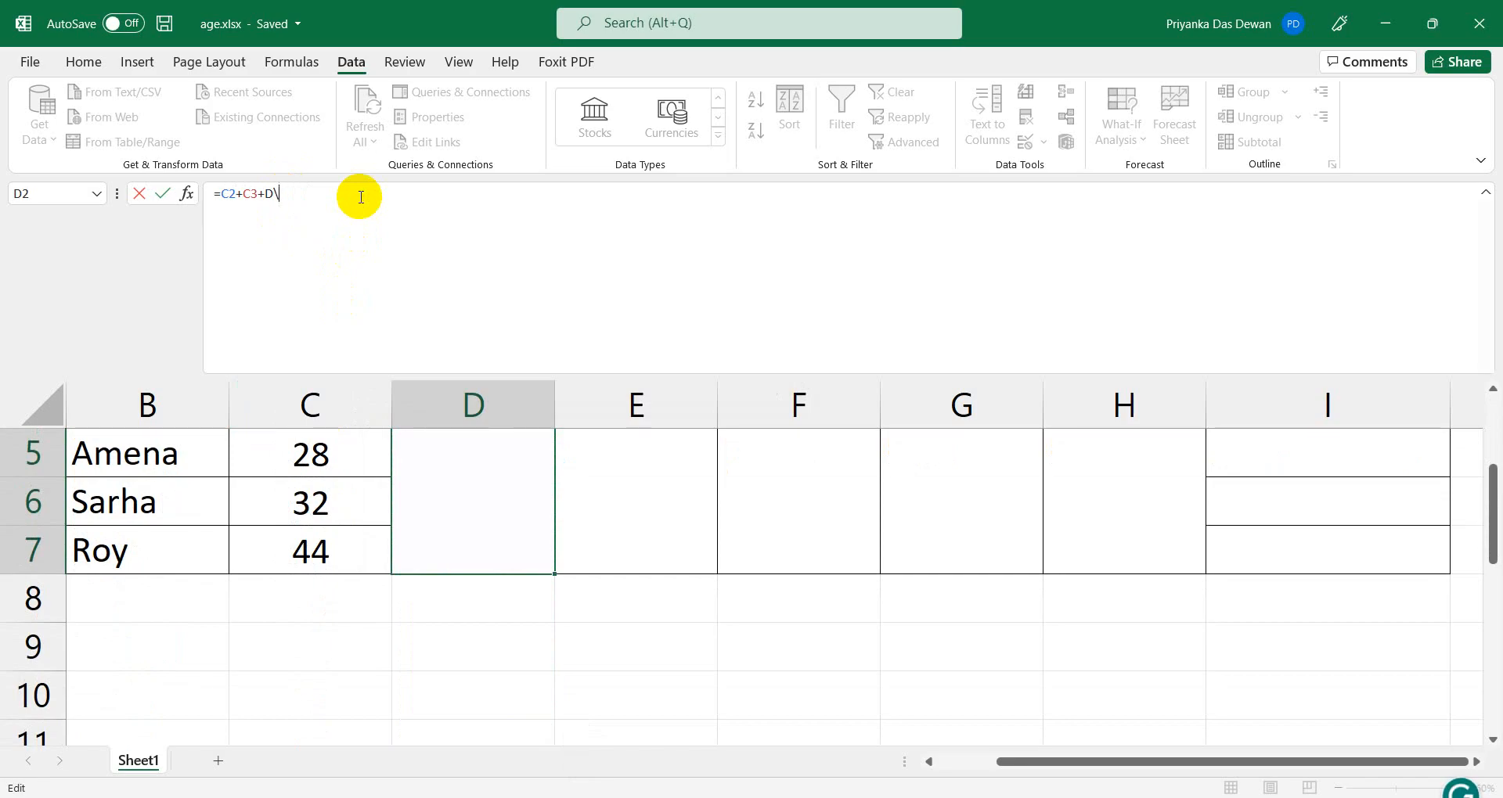
key(BackSpace)
key(BackSpace)
Add C4, C5, C6 and C7 to the SUM cell's formula and enter it as =C2+C3+C4+C5+C6+C7.
scroll(294, 456, up, 2)
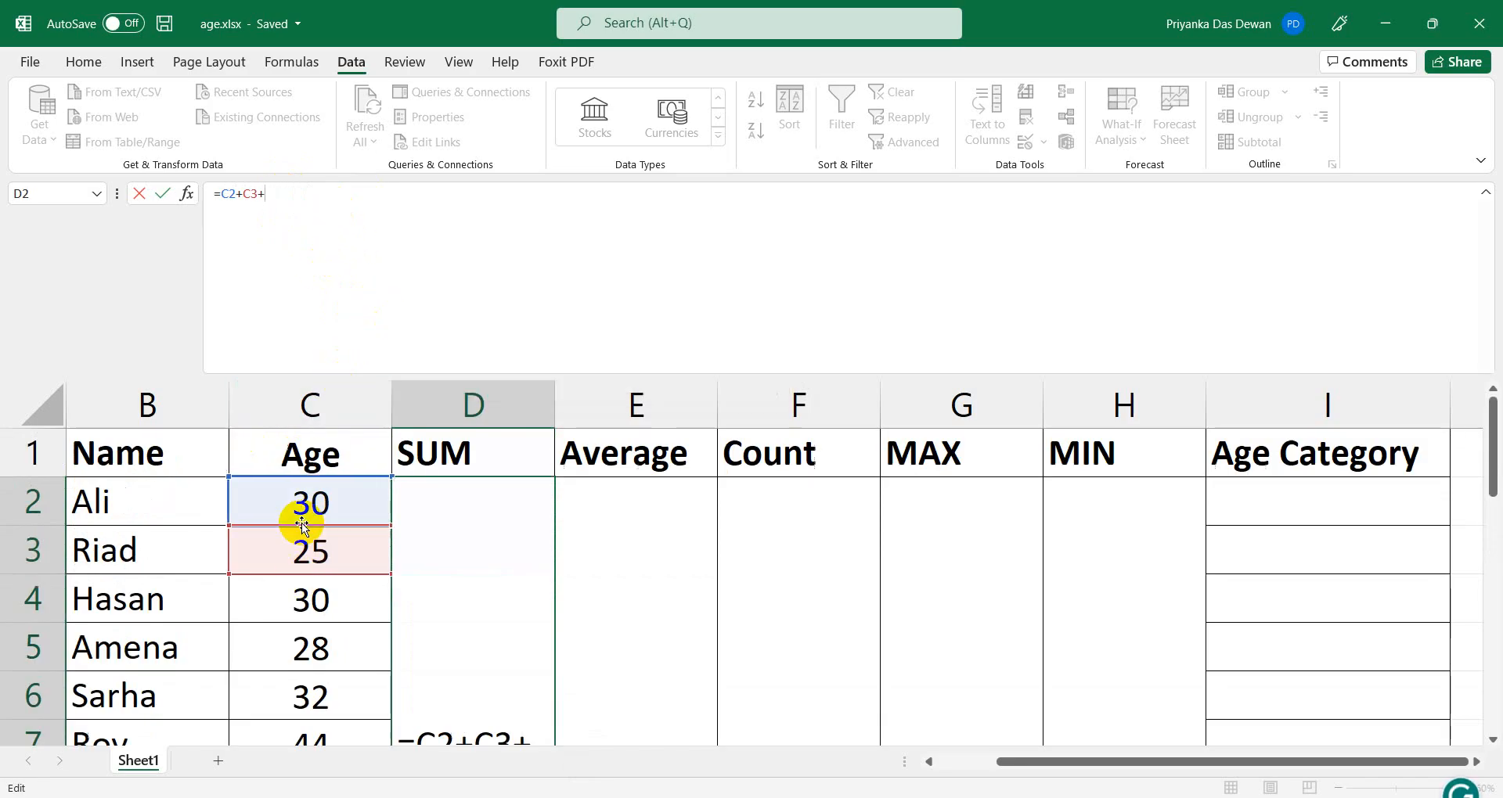
click(309, 602)
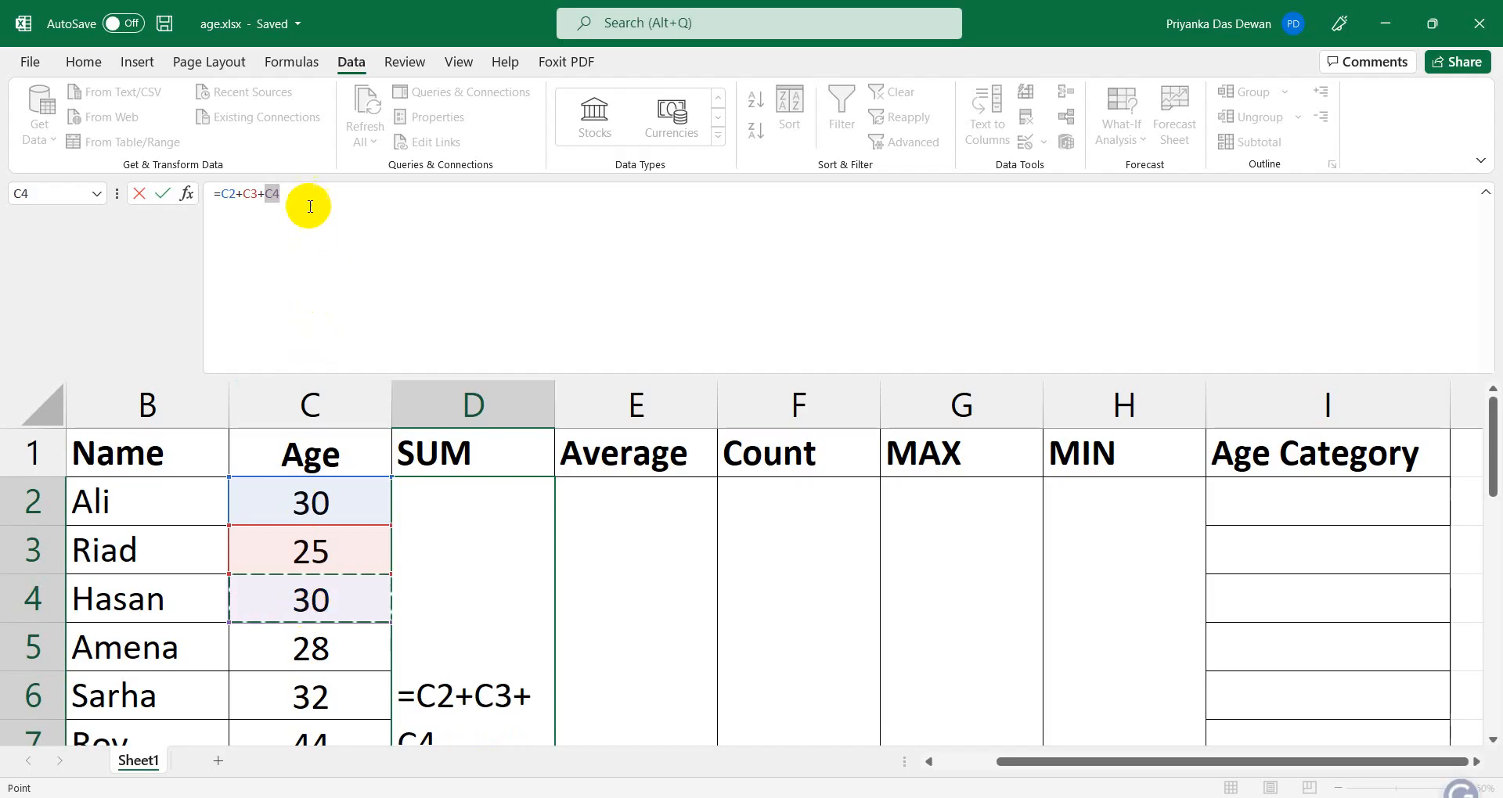
click(307, 199)
text(+)
click(308, 636)
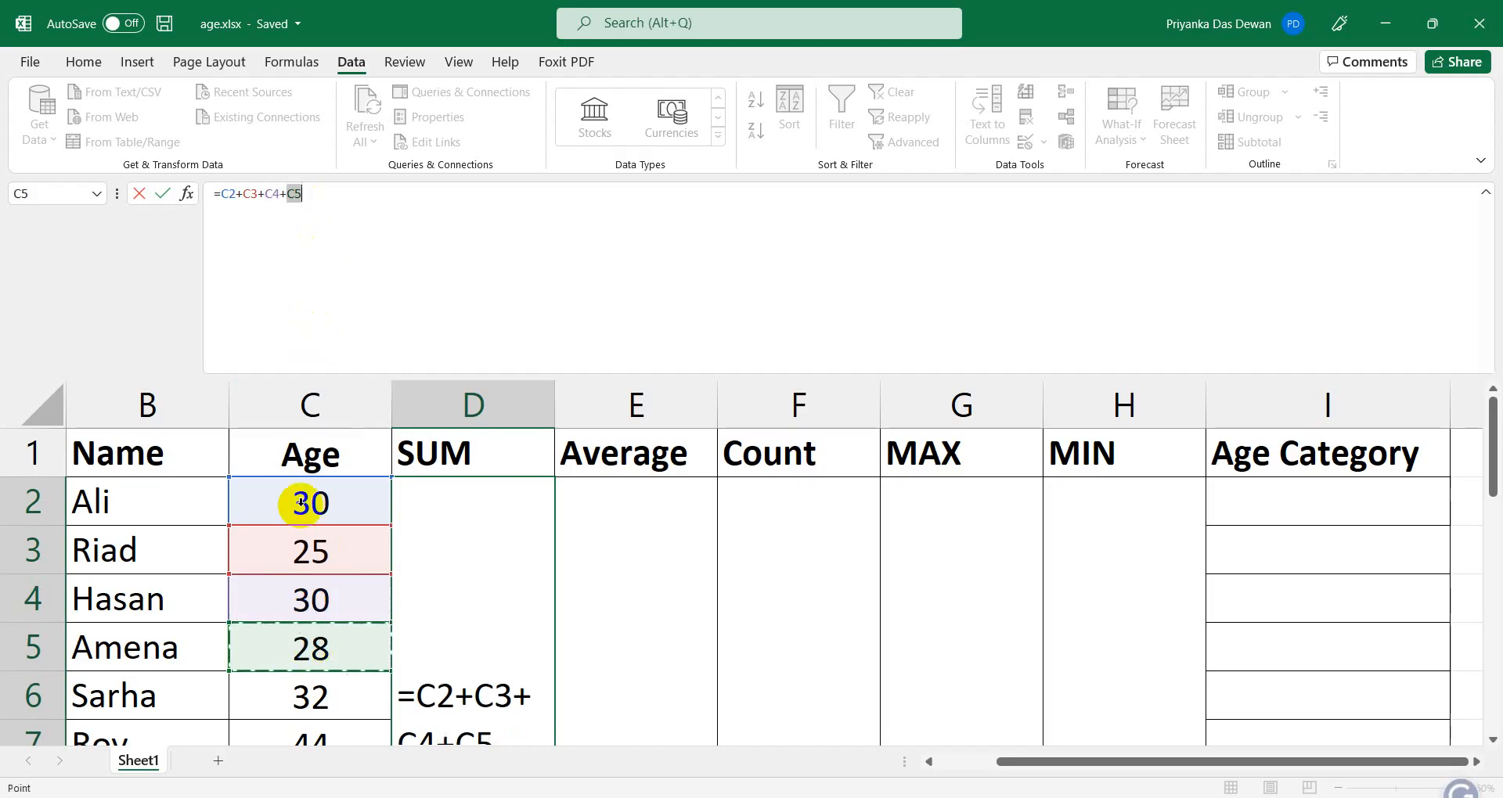
click(352, 201)
text(+)
click(310, 696)
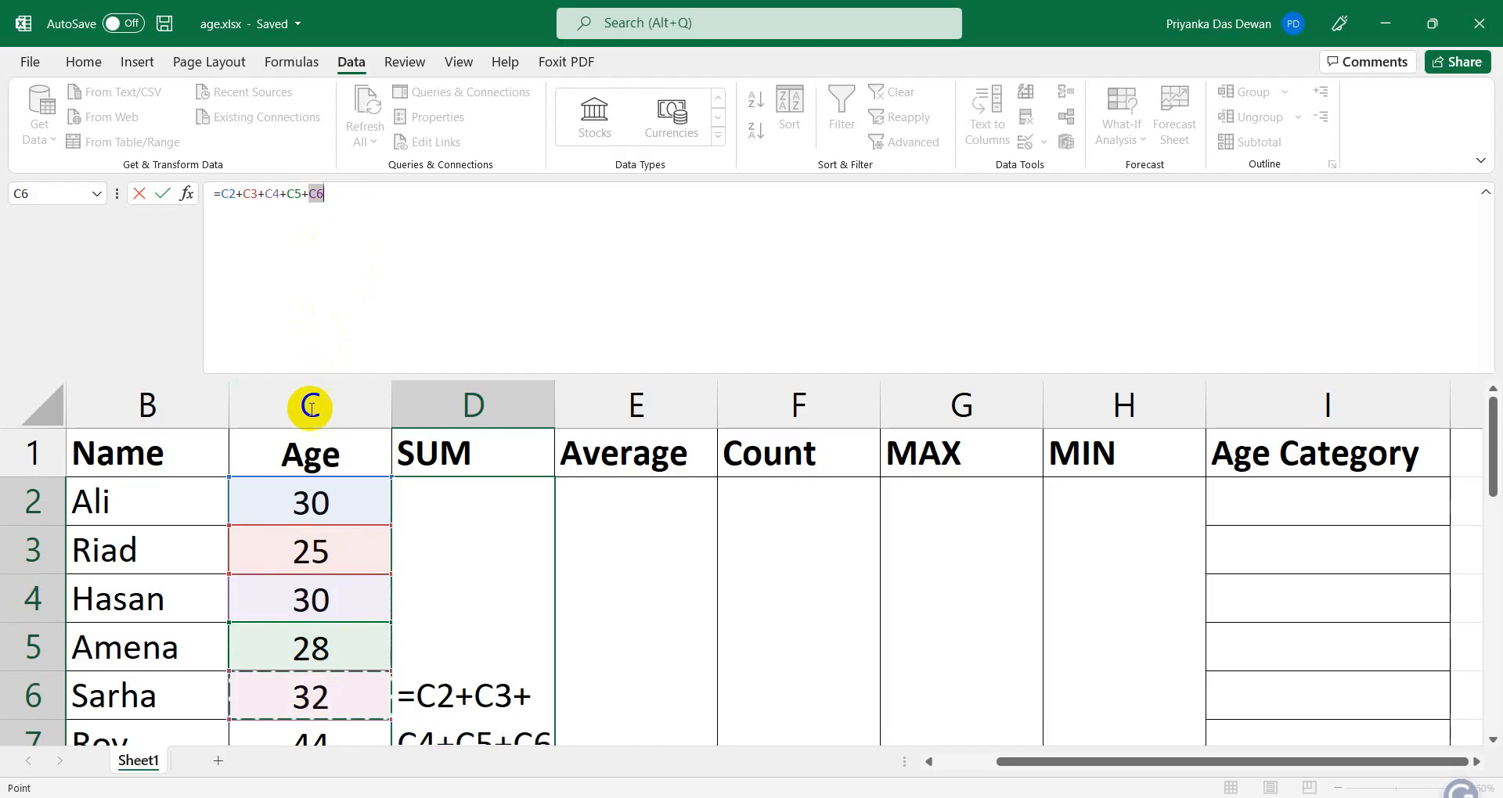
click(382, 203)
text(+)
scroll(302, 657, down, 1)
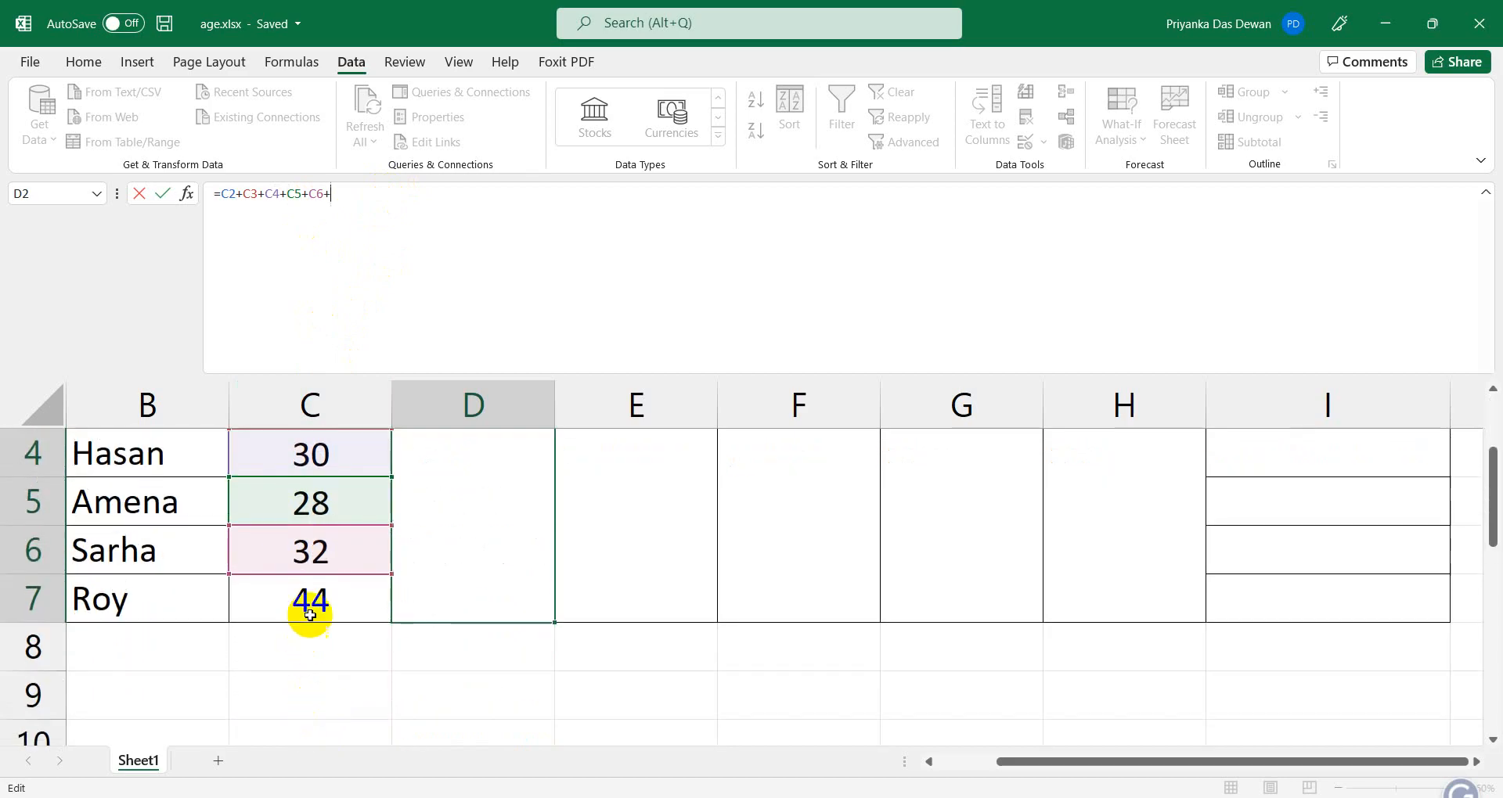
click(308, 611)
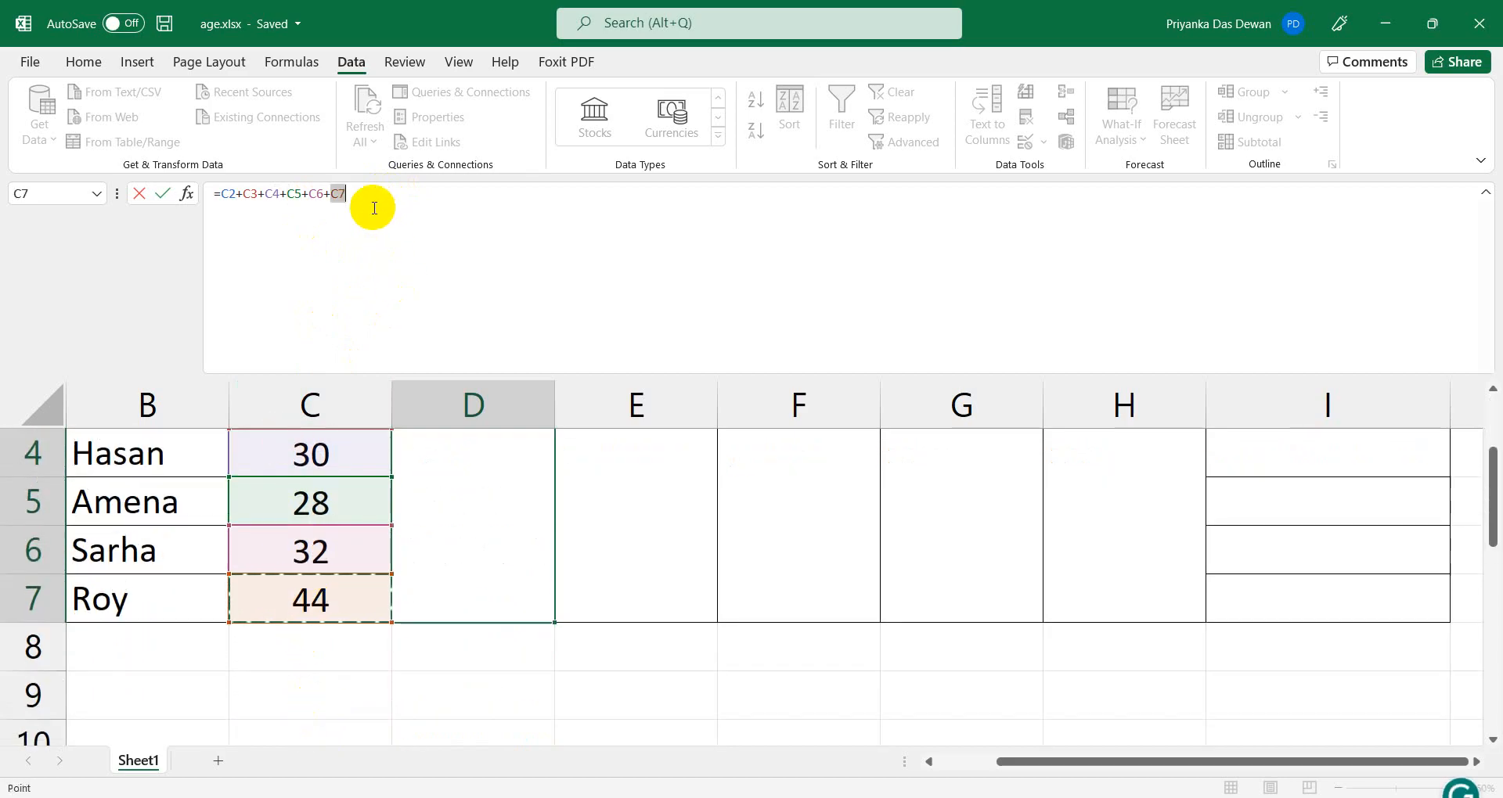
key(Return)
Align the content of the merged SUM cell D2 vertically to the middle.
click(495, 565)
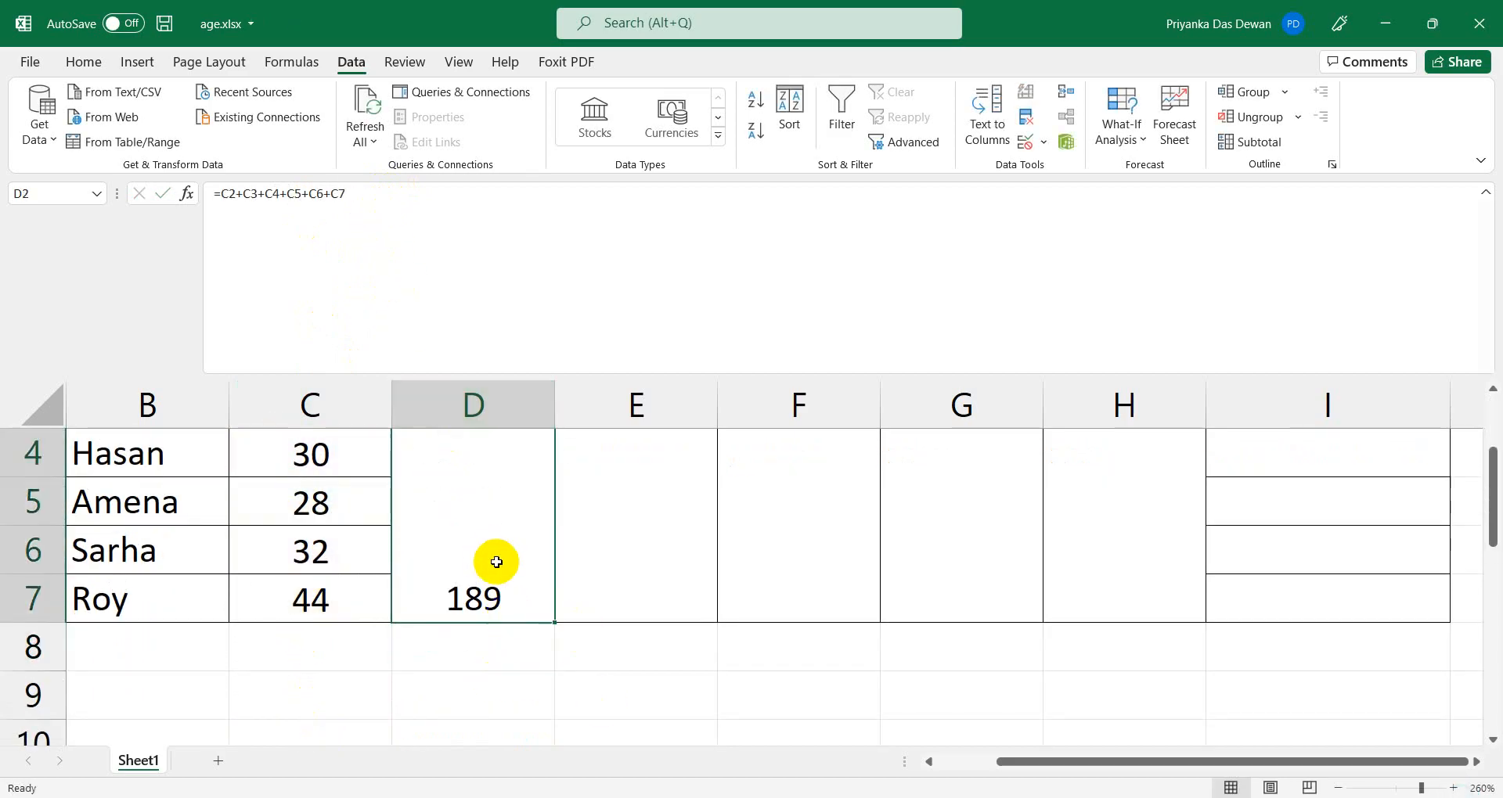
scroll(496, 562, up, 1)
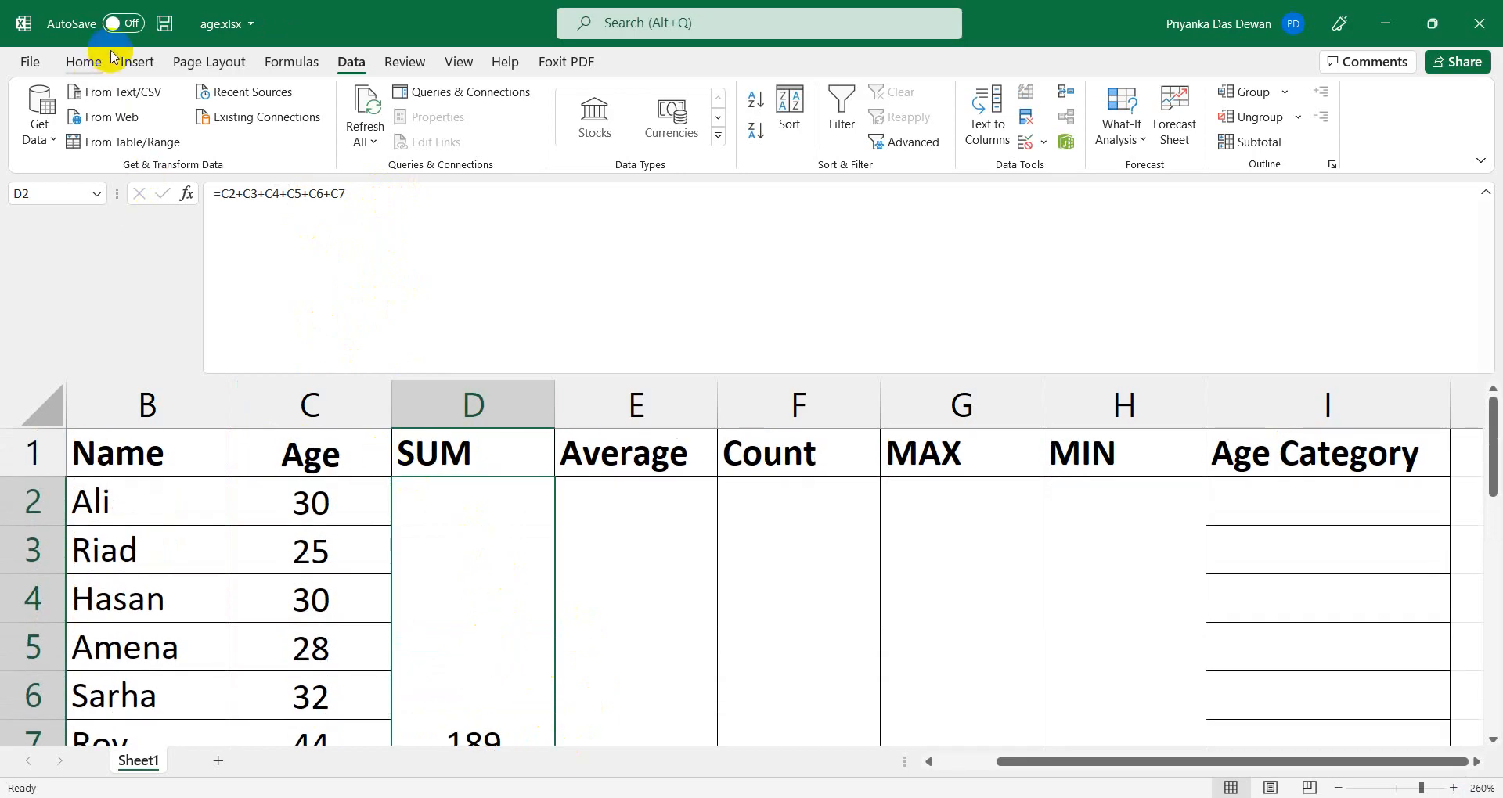
click(85, 61)
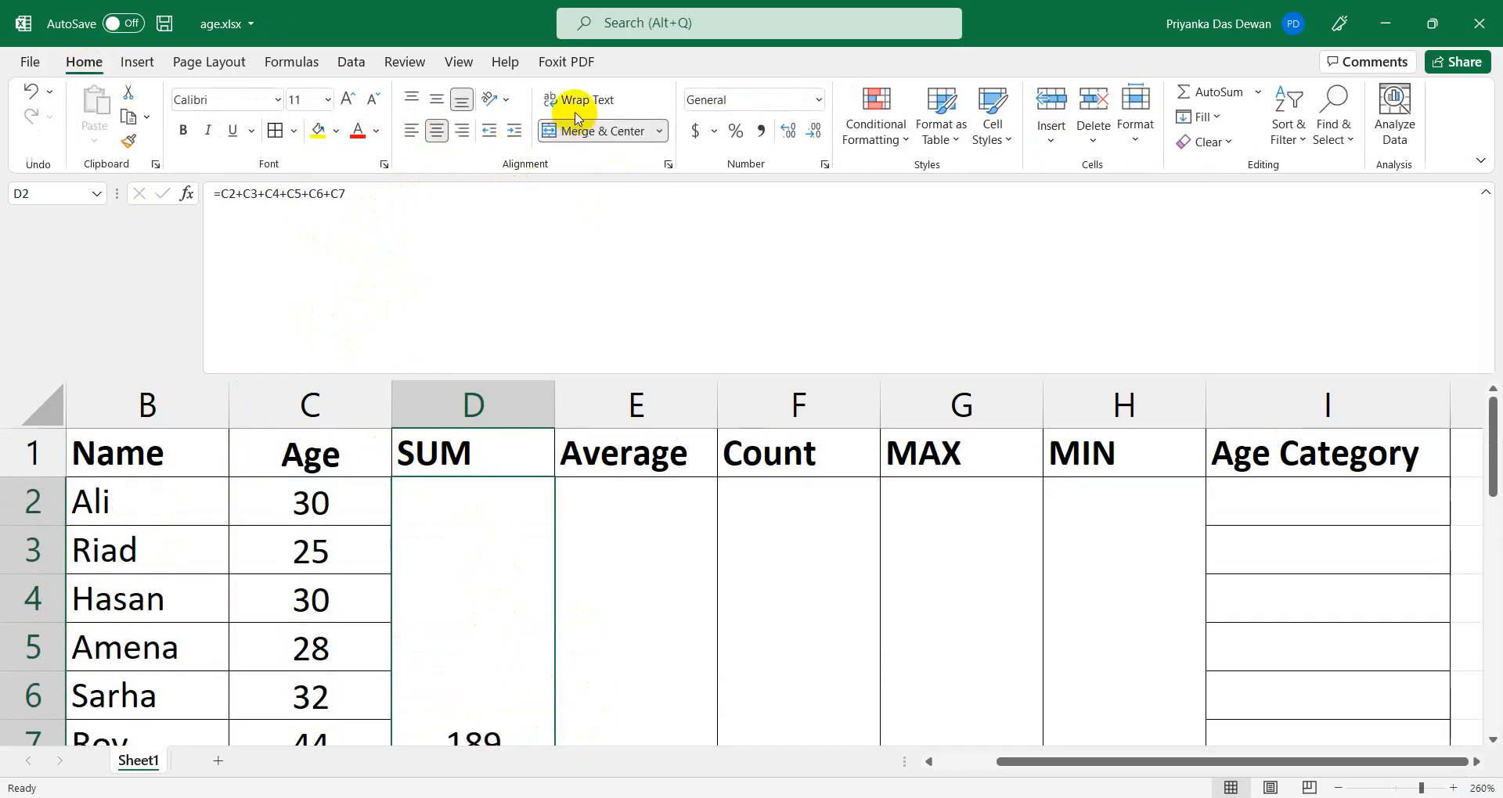
click(438, 101)
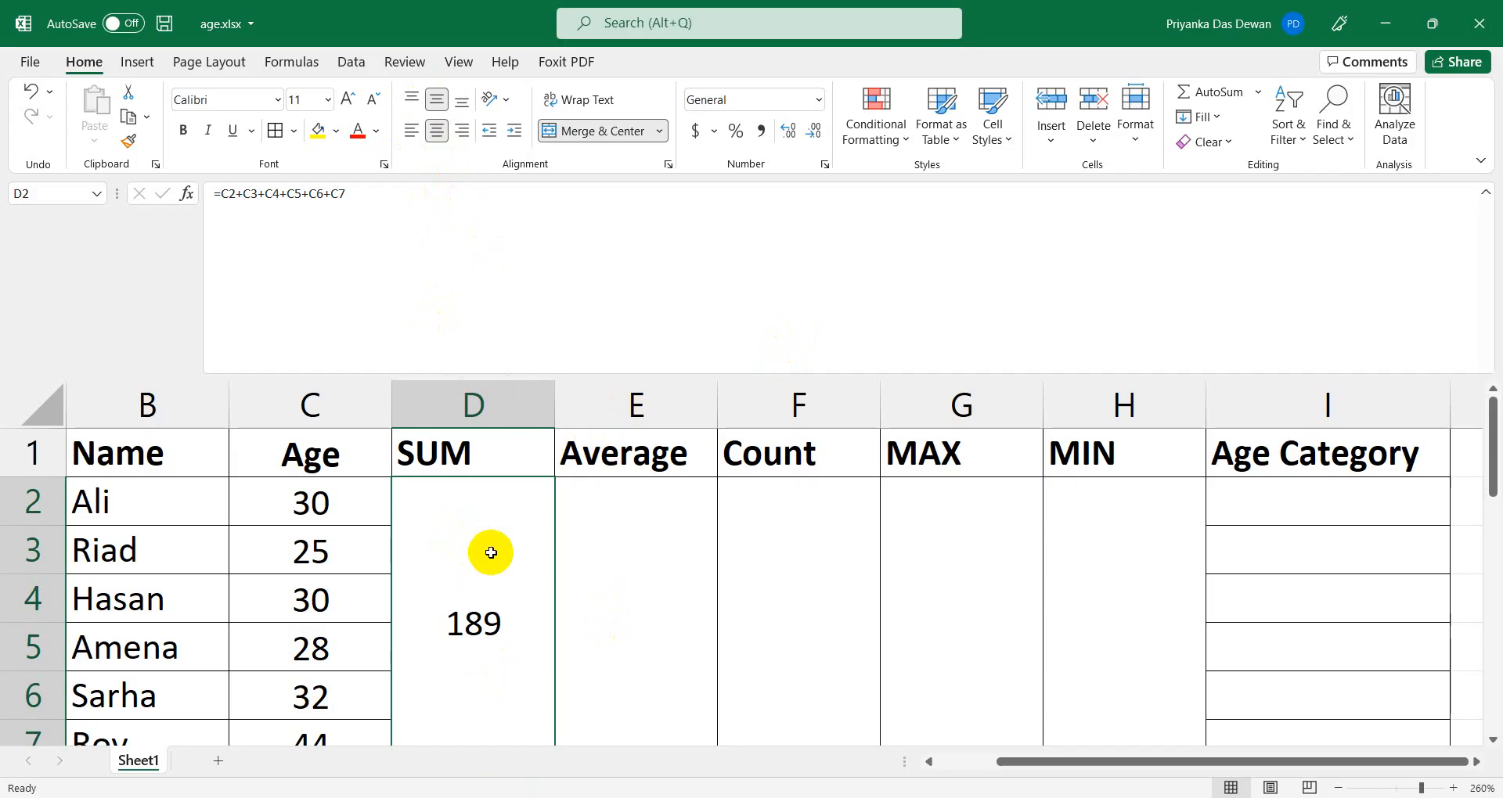
Erase the addition formula from the merged SUM cell D2, leaving only the equals sign.
click(389, 202)
key(BackSpace)
key(BackSpace)
key(BackSpace)
key(BackSpace)
key(BackSpace)
key(BackSpace)
key(BackSpace)
key(BackSpace)
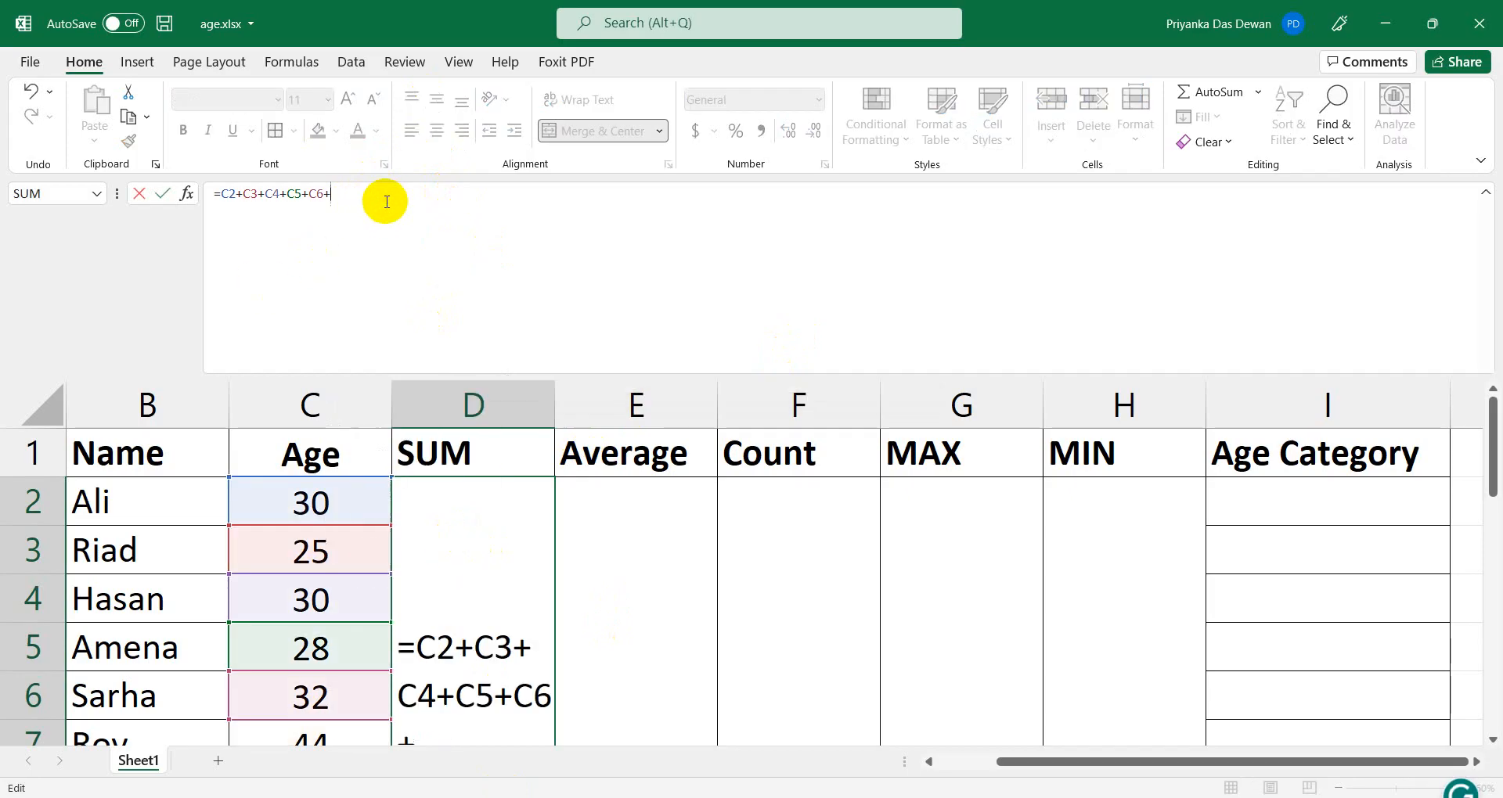
key(BackSpace)
key(BackSpace)
key(BackSpace)
key(BackSpace)
key(BackSpace)
key(BackSpace)
key(BackSpace)
key(BackSpace)
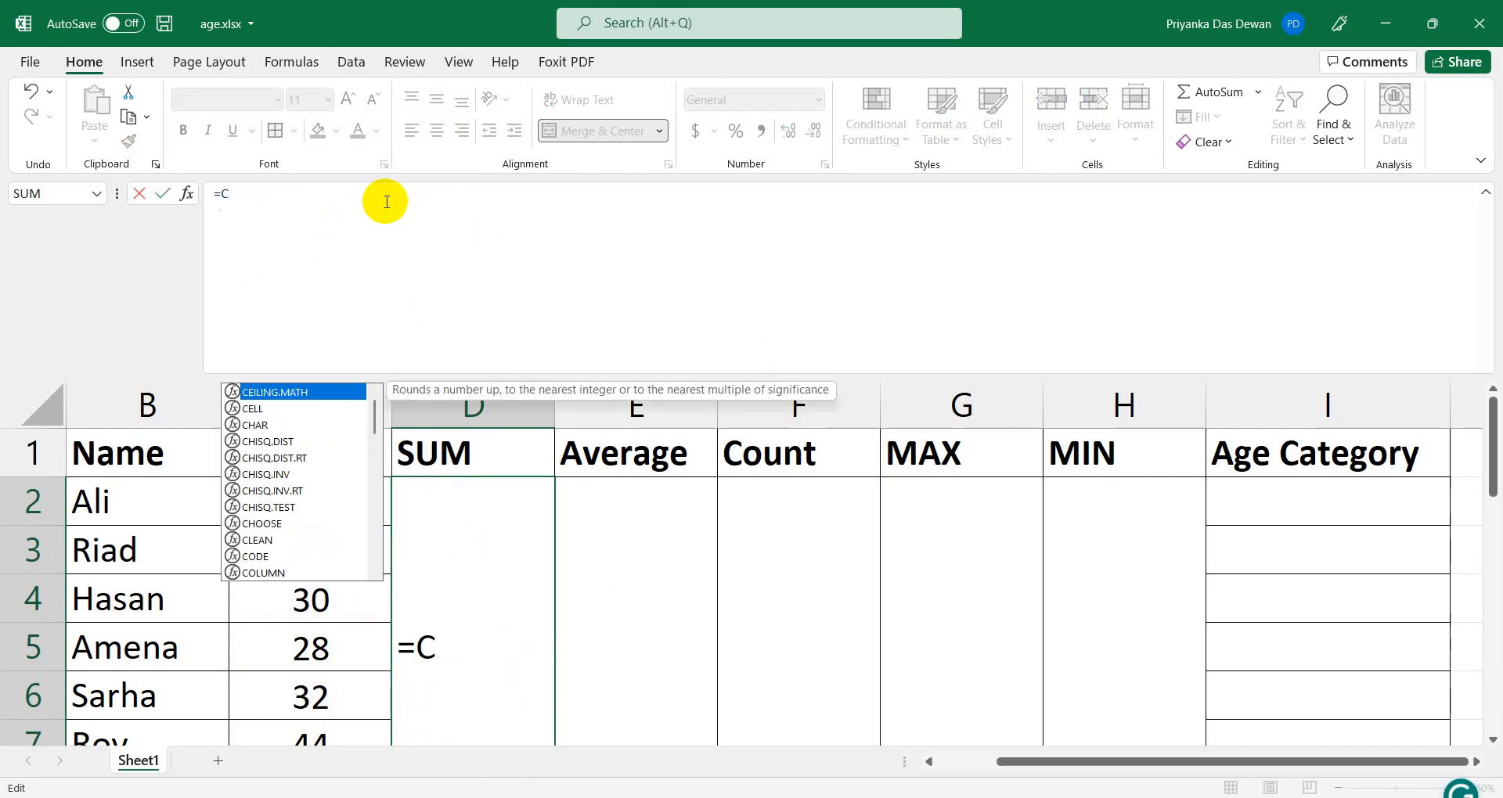
key(BackSpace)
key(BackSpace)
text(=)
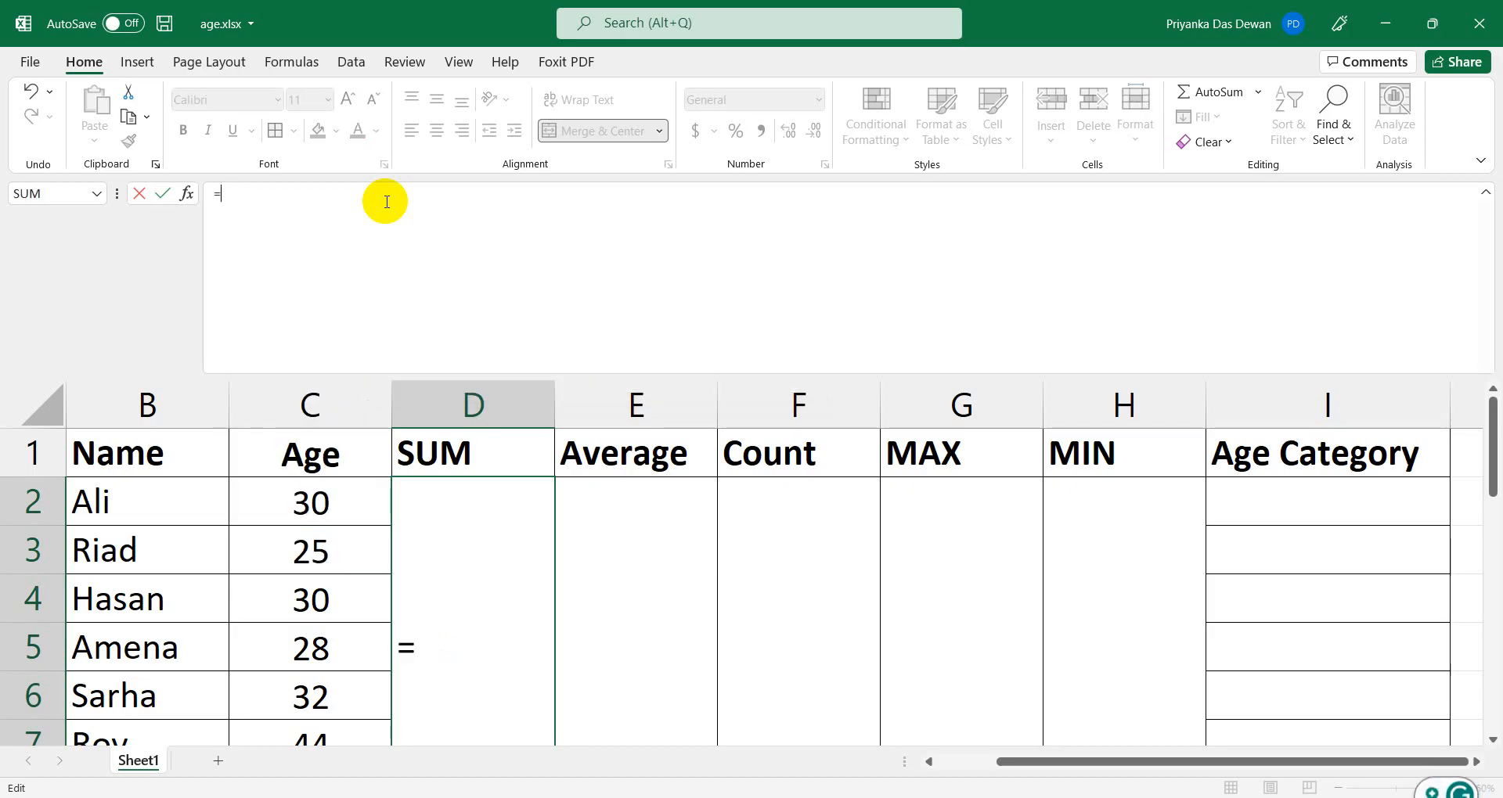
Start a SUM function in D2 with C2 and C3 as separate arguments, as =sum(C2,C3,.
text(sum)
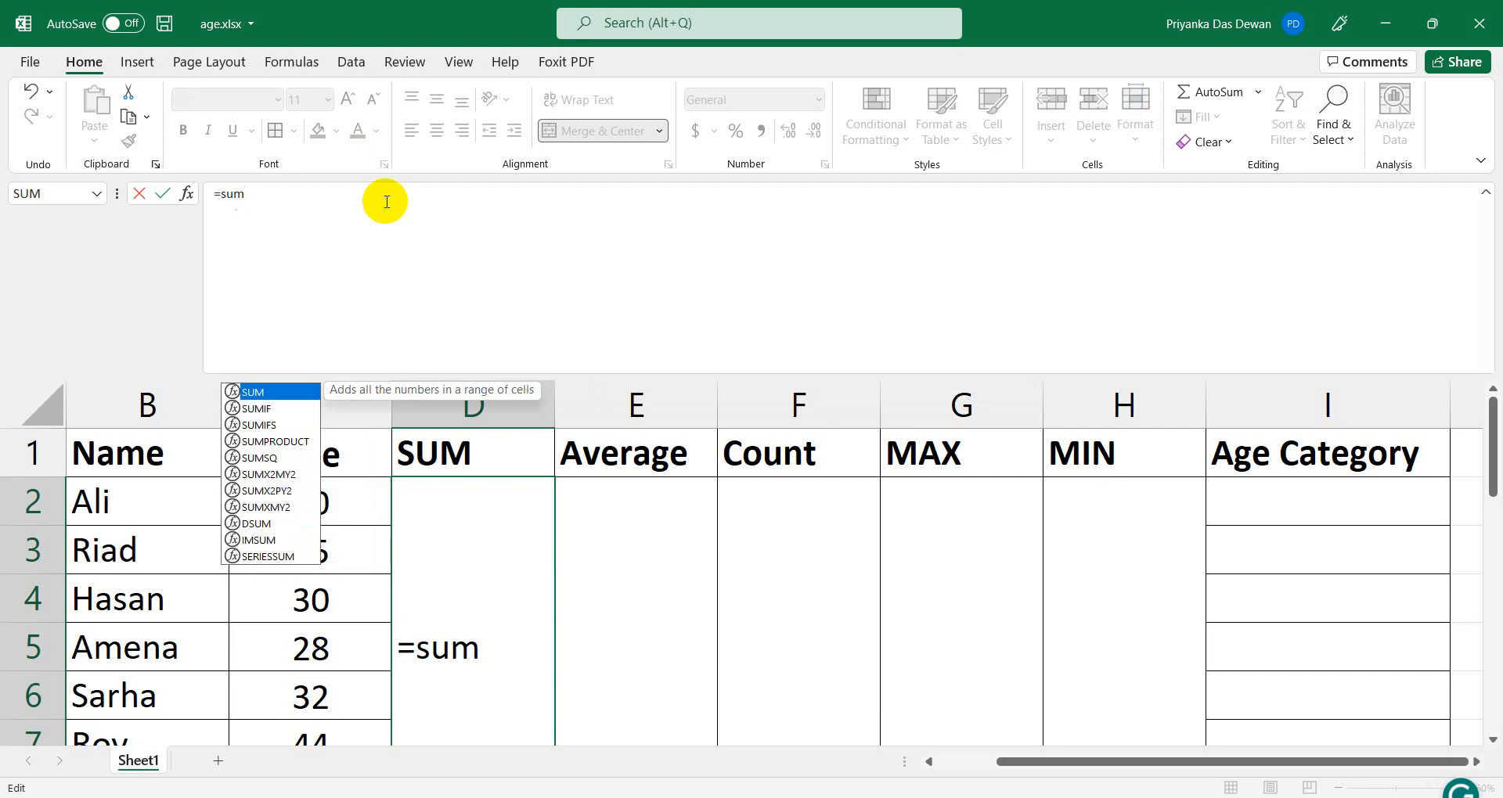
text(()
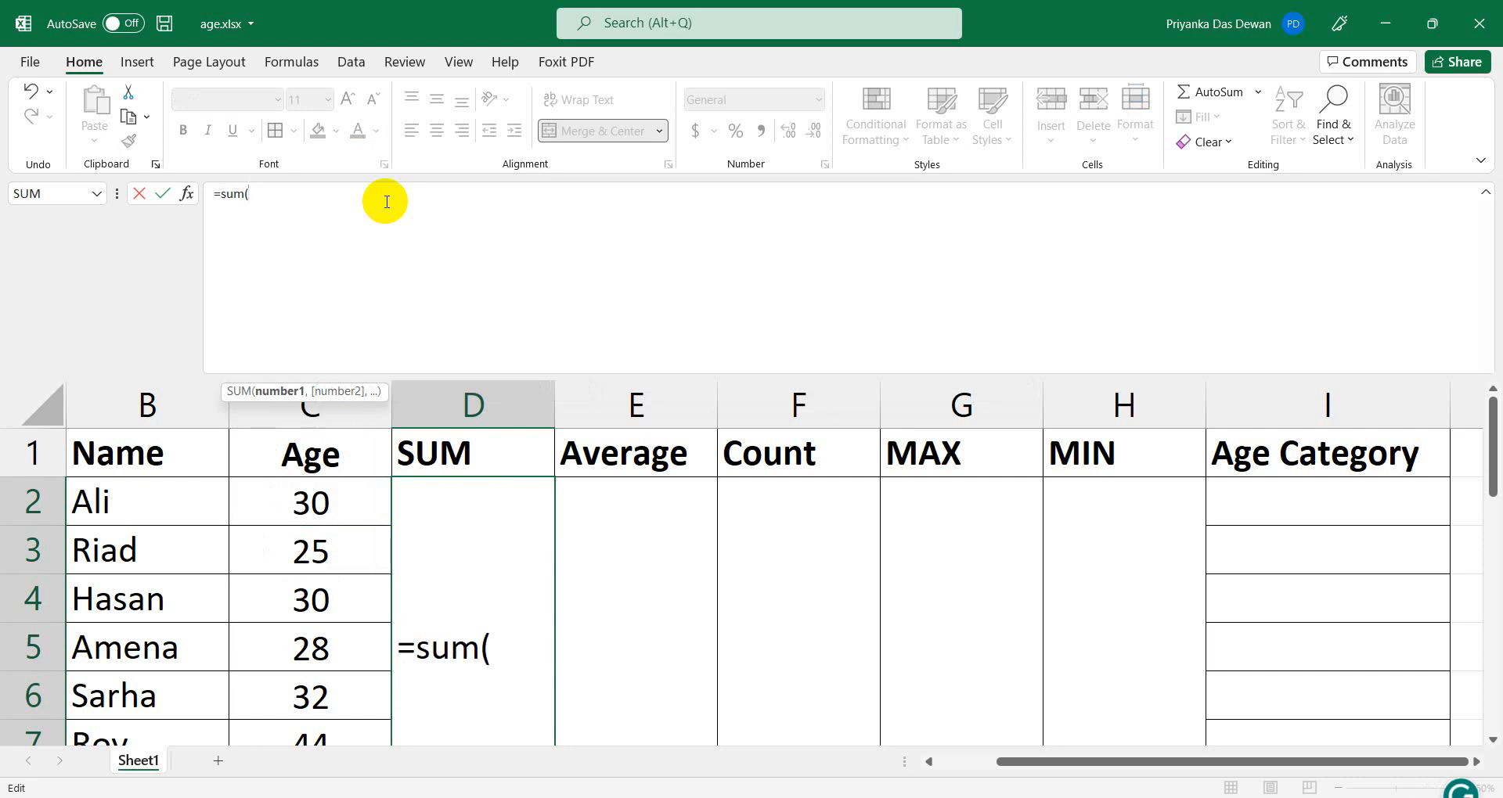
click(320, 509)
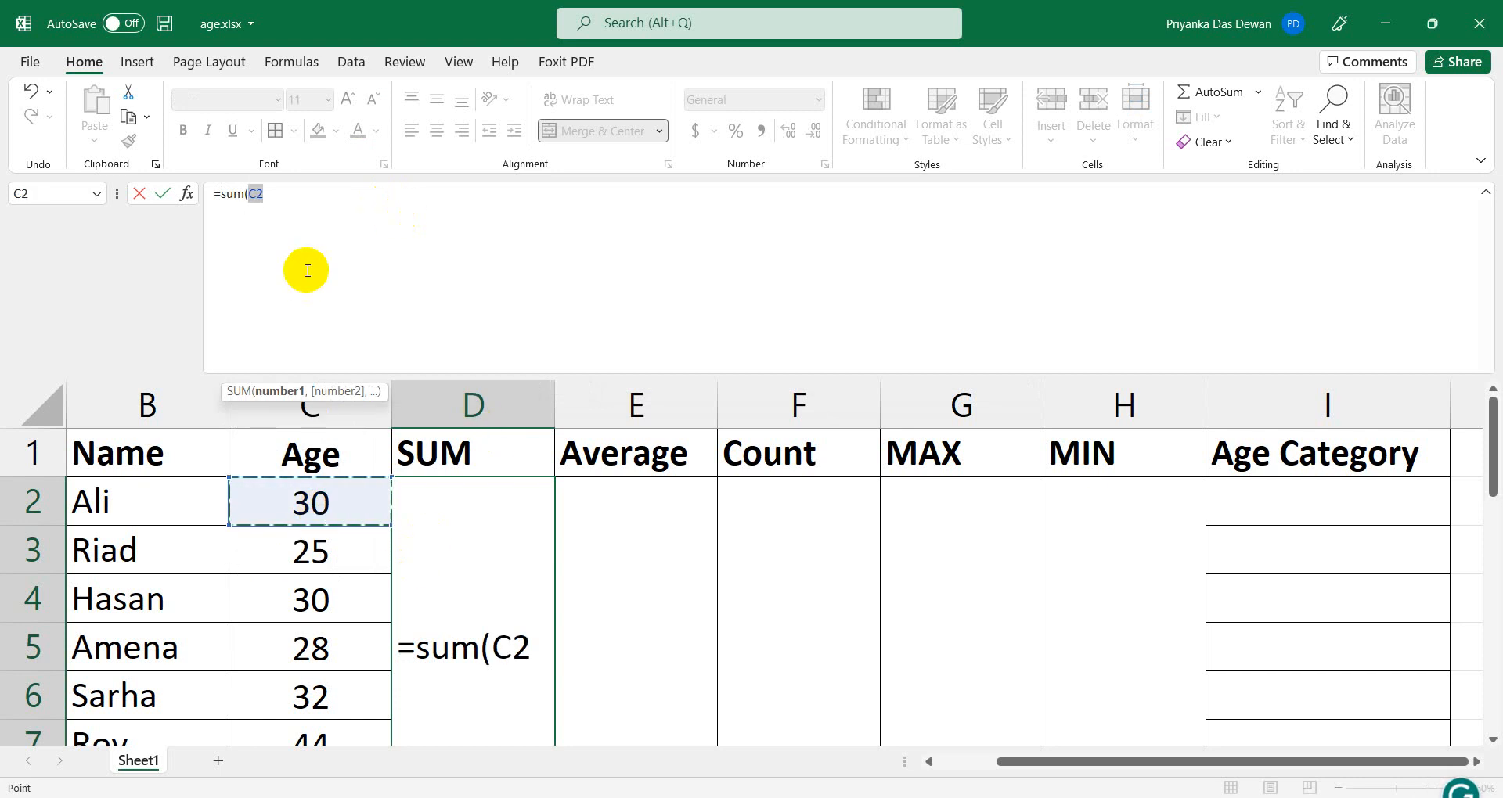
text(,)
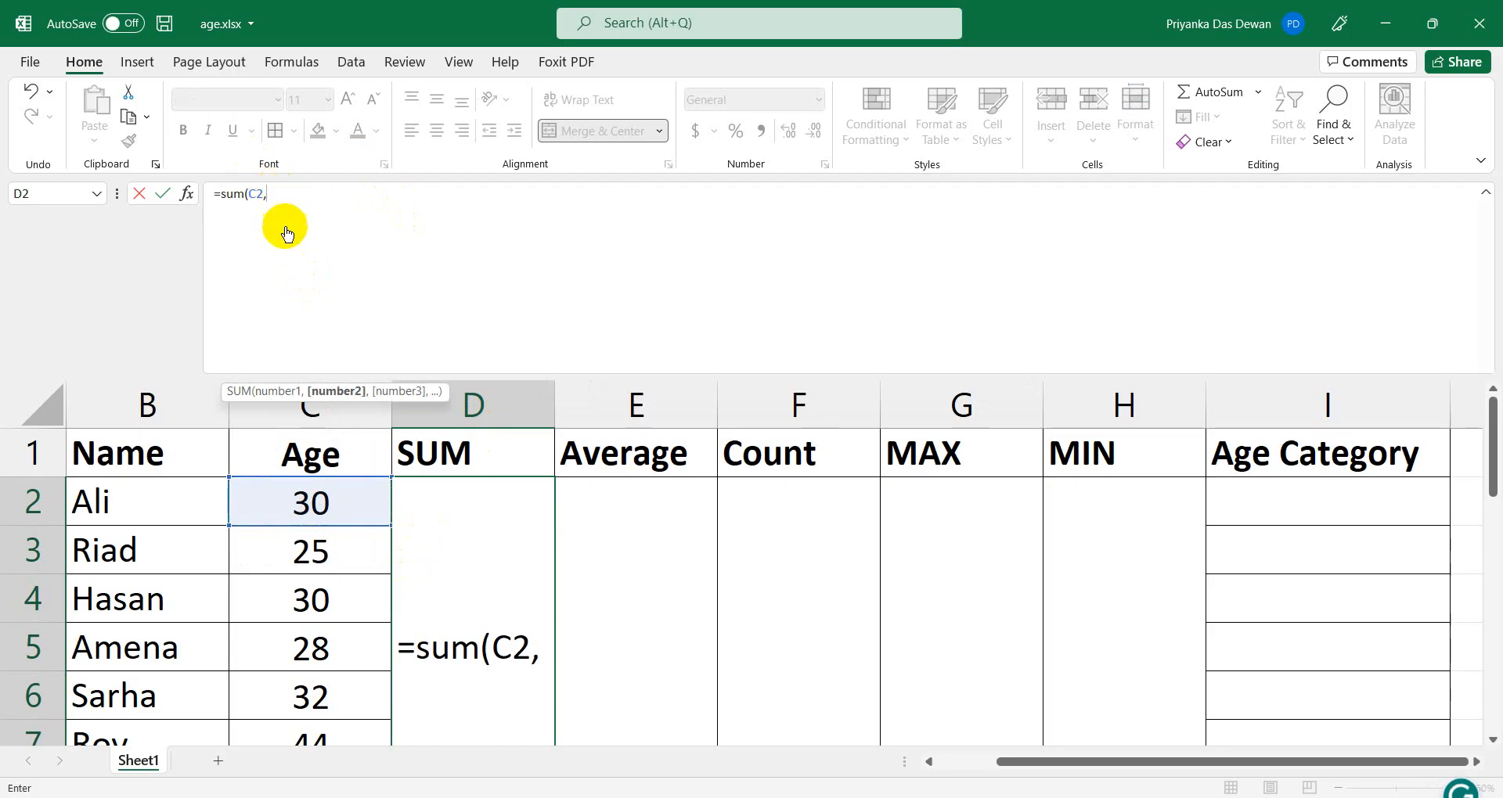
click(303, 543)
click(303, 208)
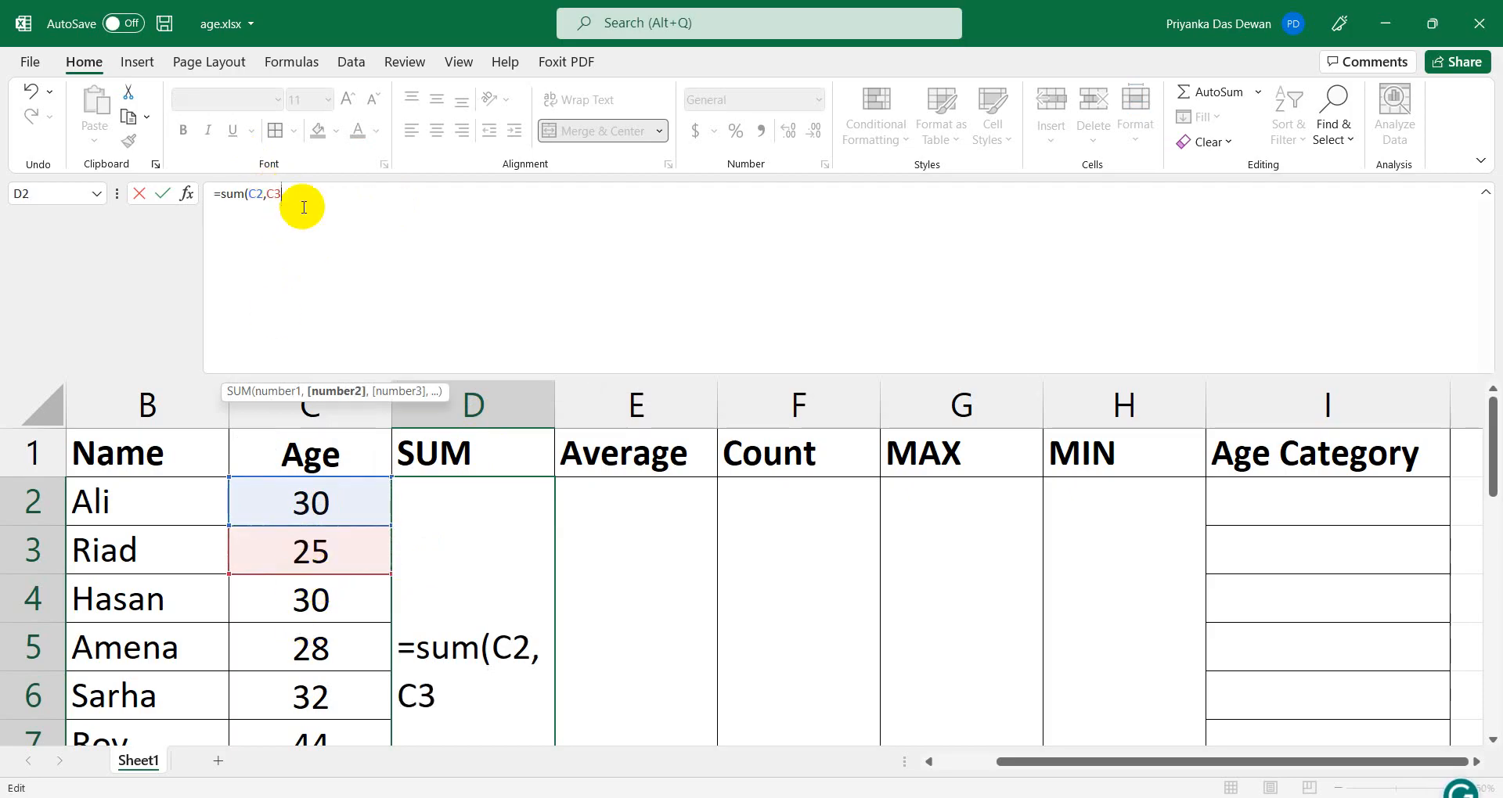
text(,)
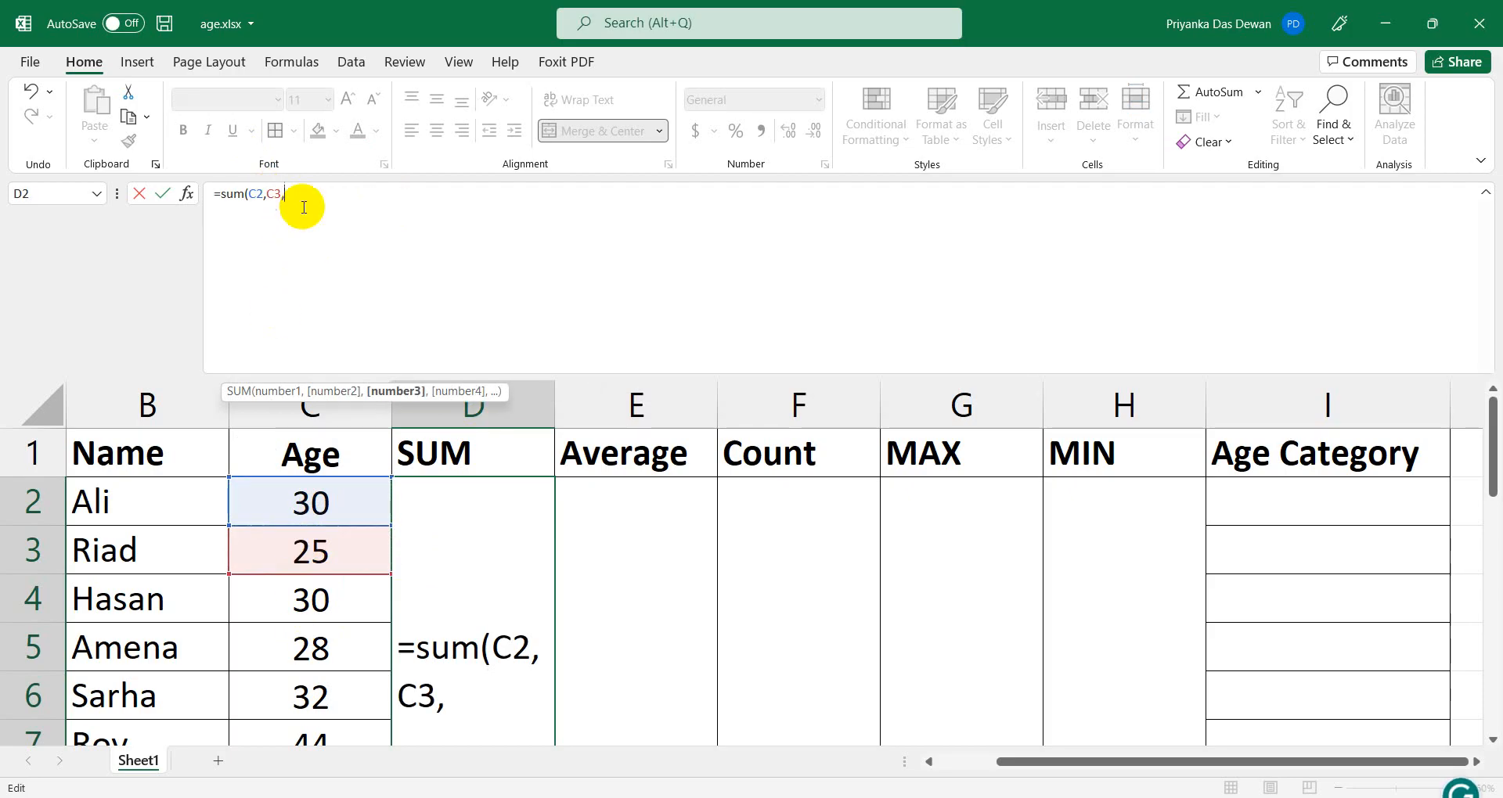
Add C4, C5, C6 and C7 as further arguments and enter the formula as =sum(C2,C3,C4,C5,C6,C7).
click(352, 594)
click(344, 199)
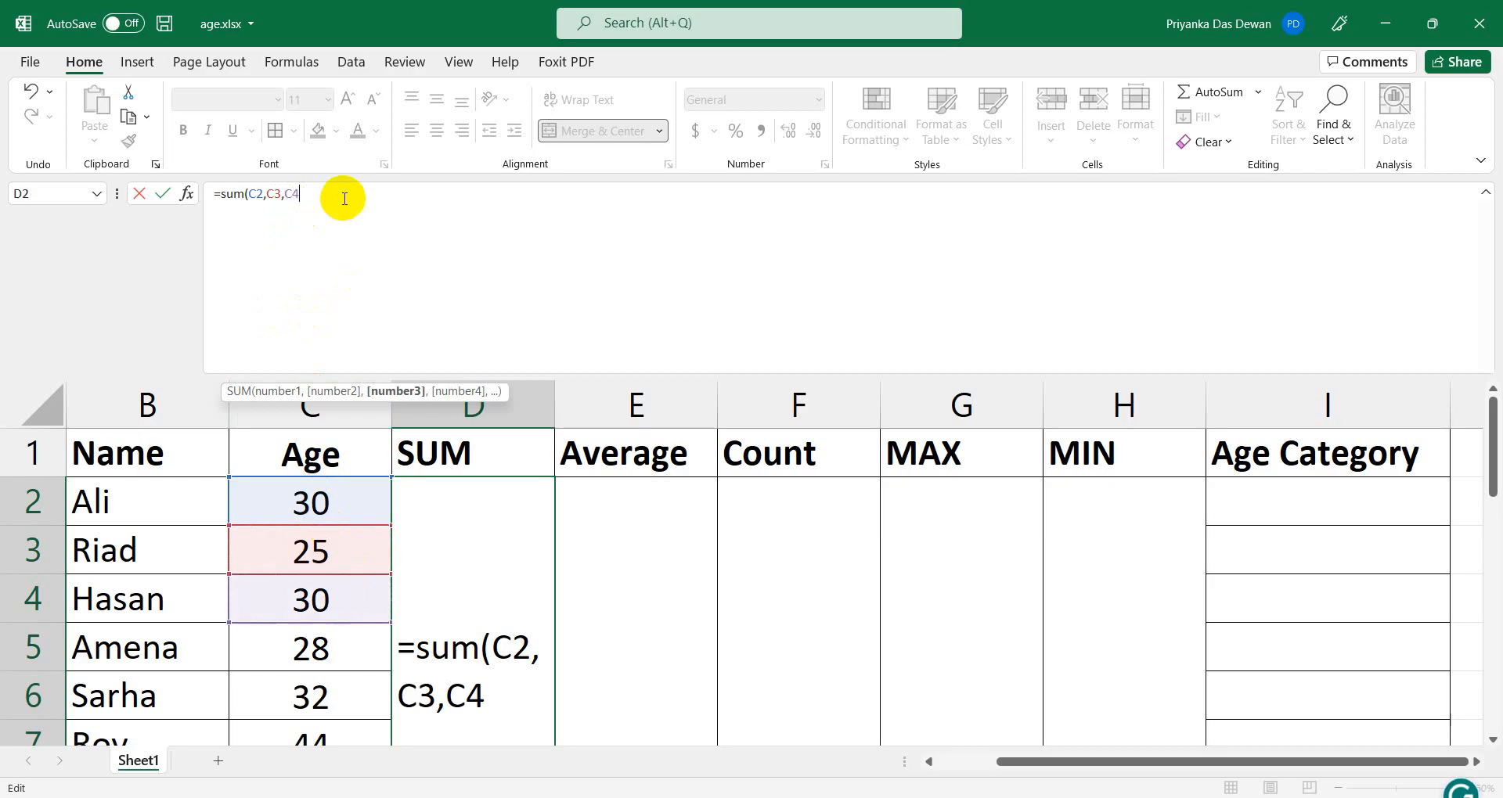
text(,)
click(317, 654)
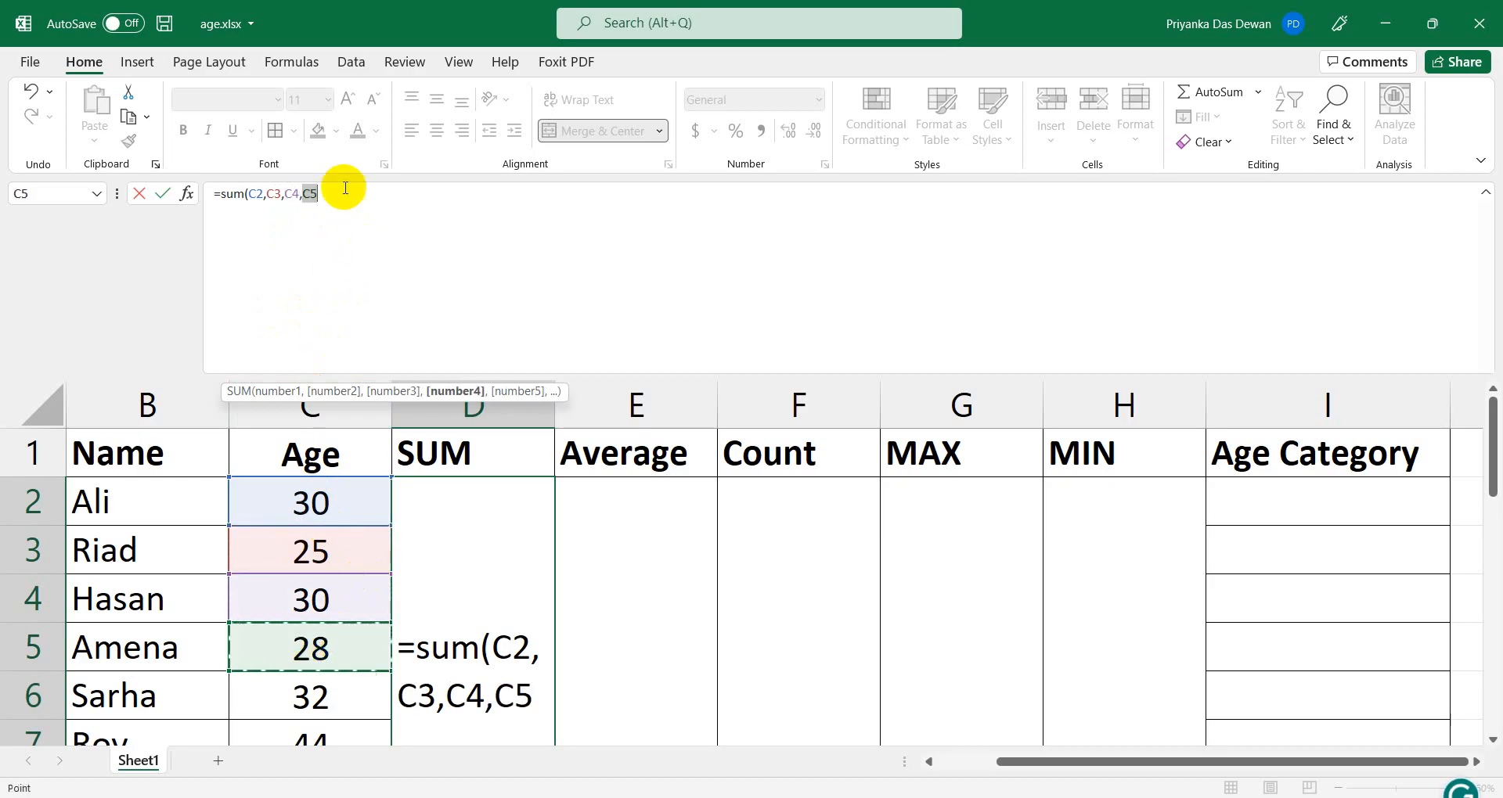
text(,)
click(322, 705)
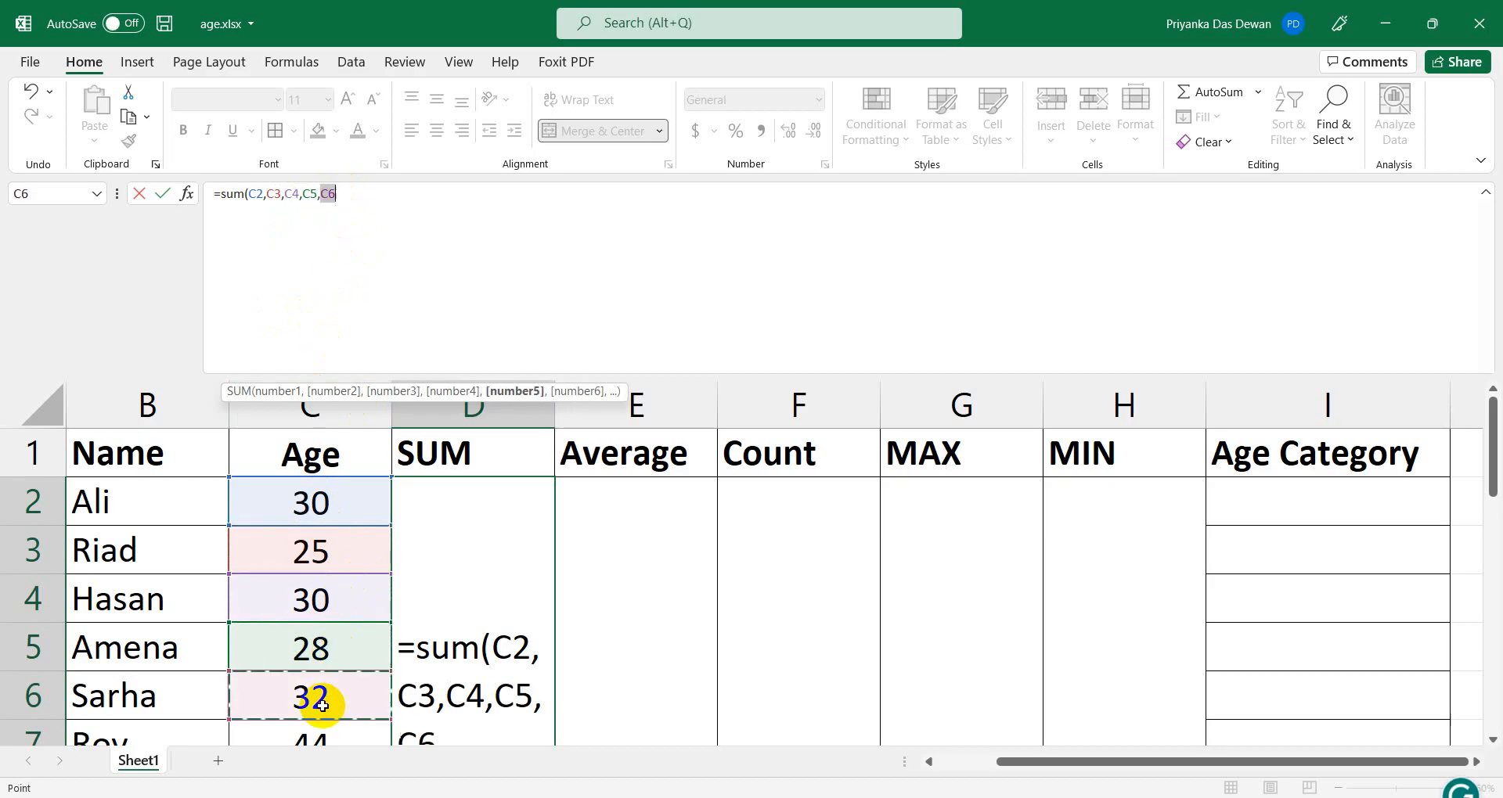
click(356, 202)
text(,)
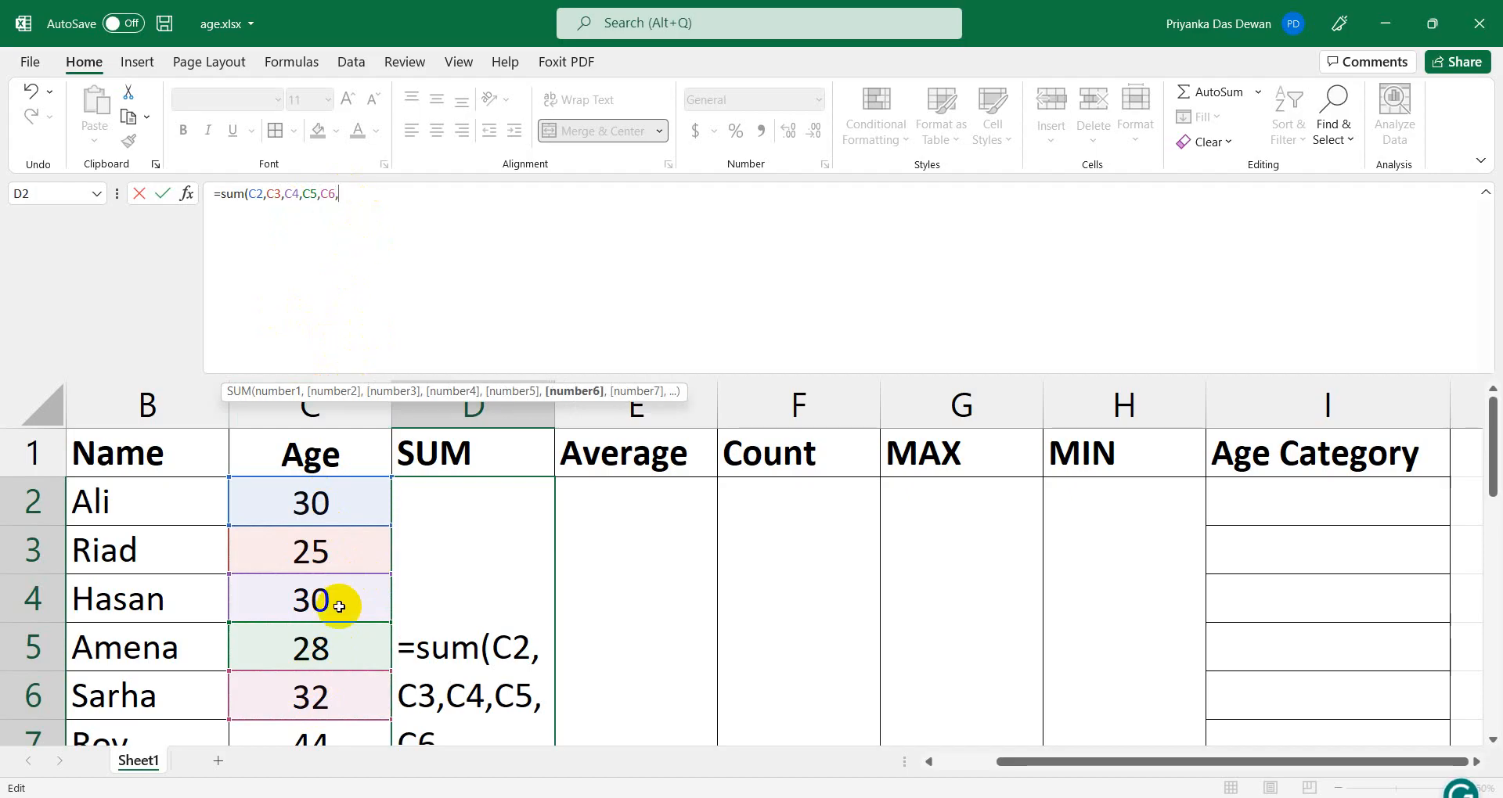
click(307, 734)
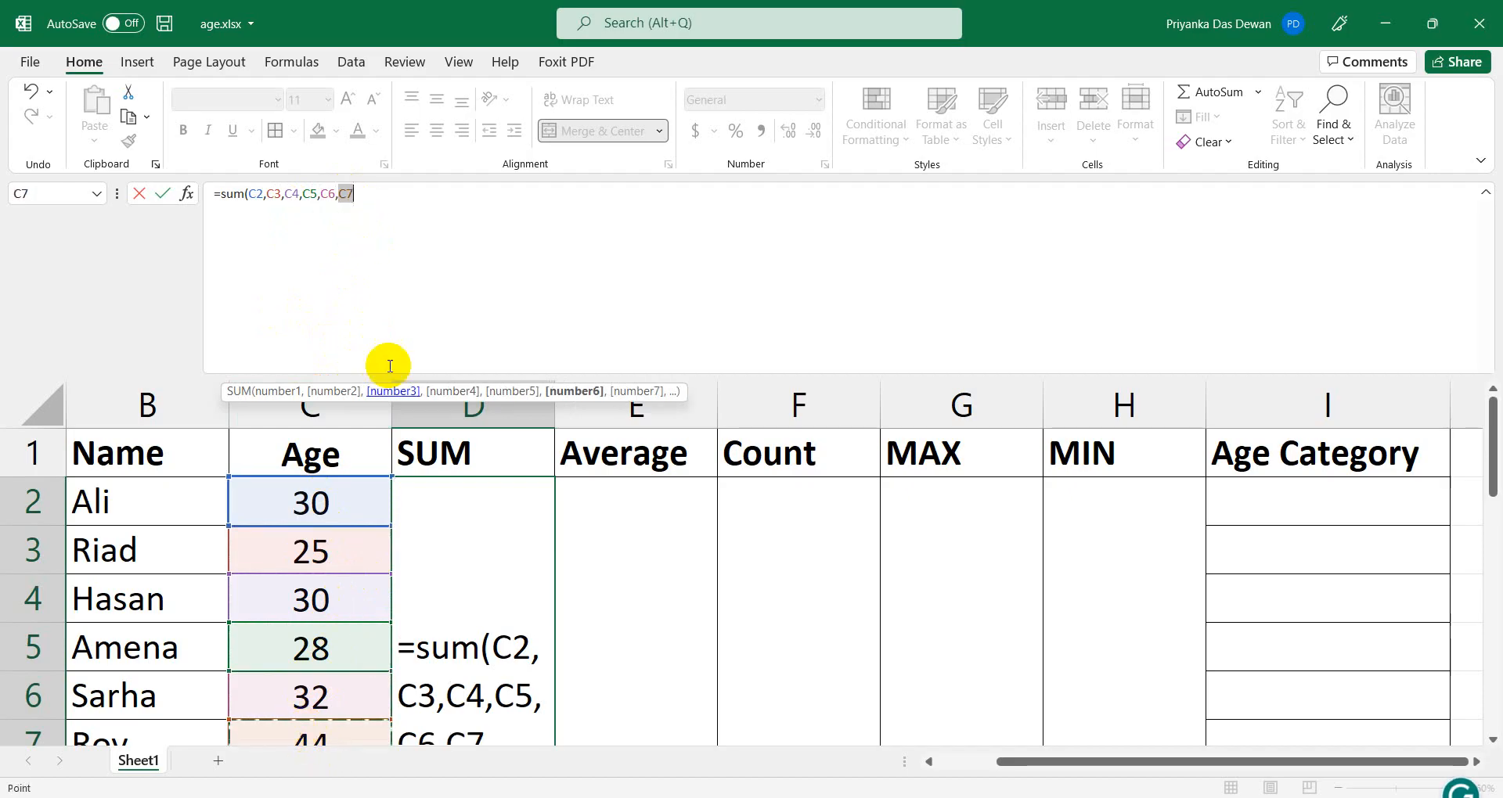
click(407, 203)
text())
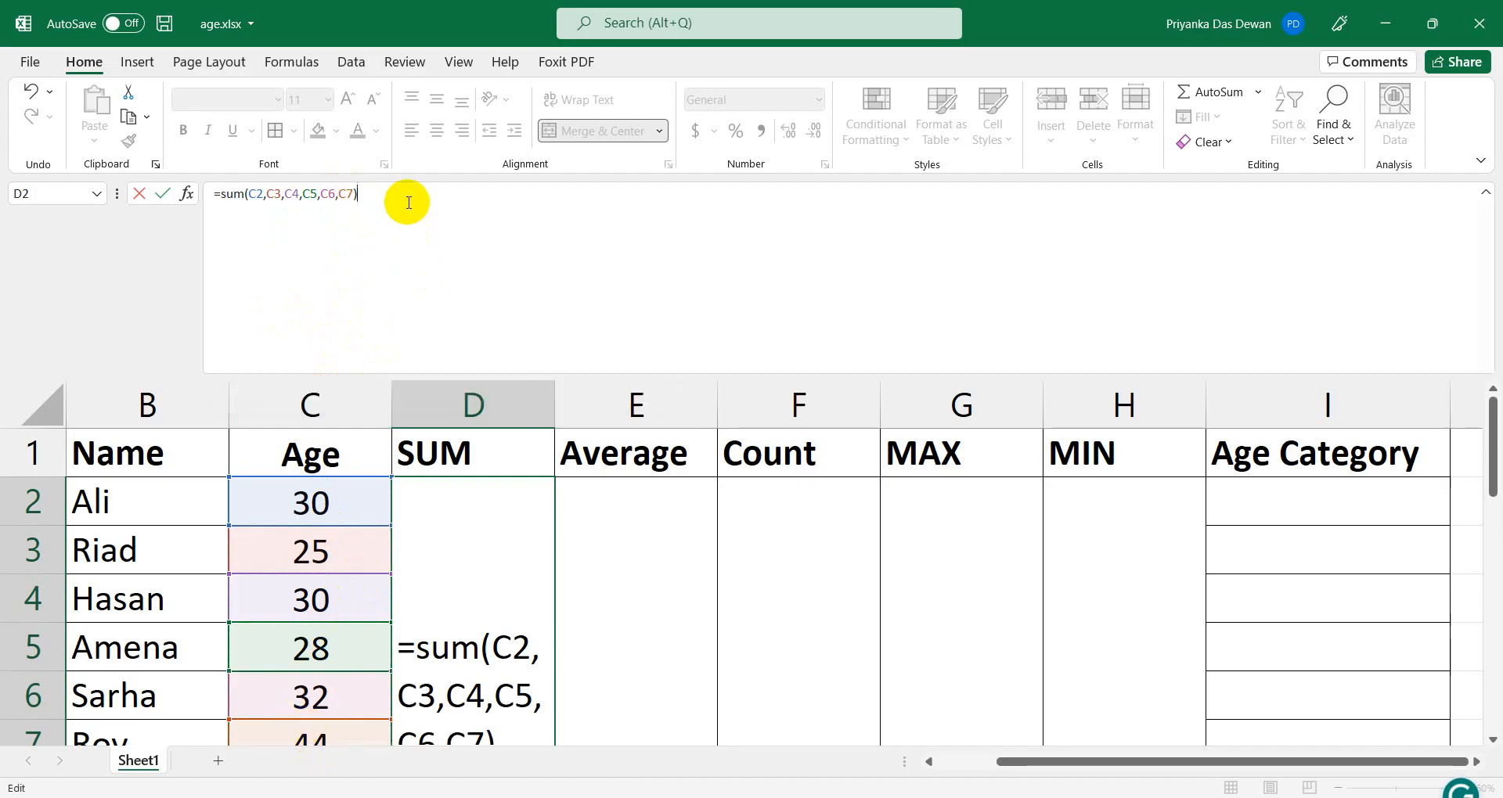
key(BackSpace)
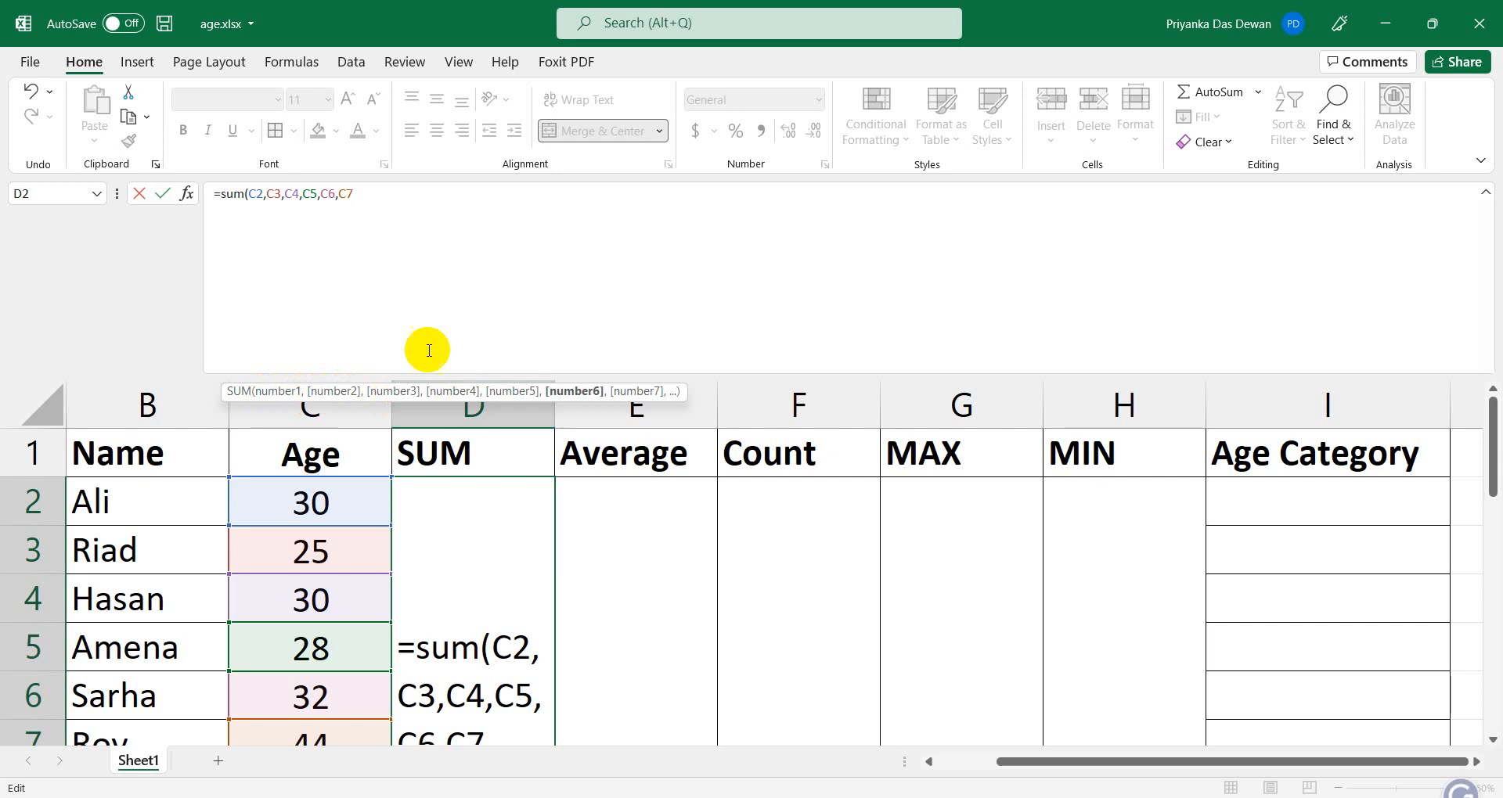
text())
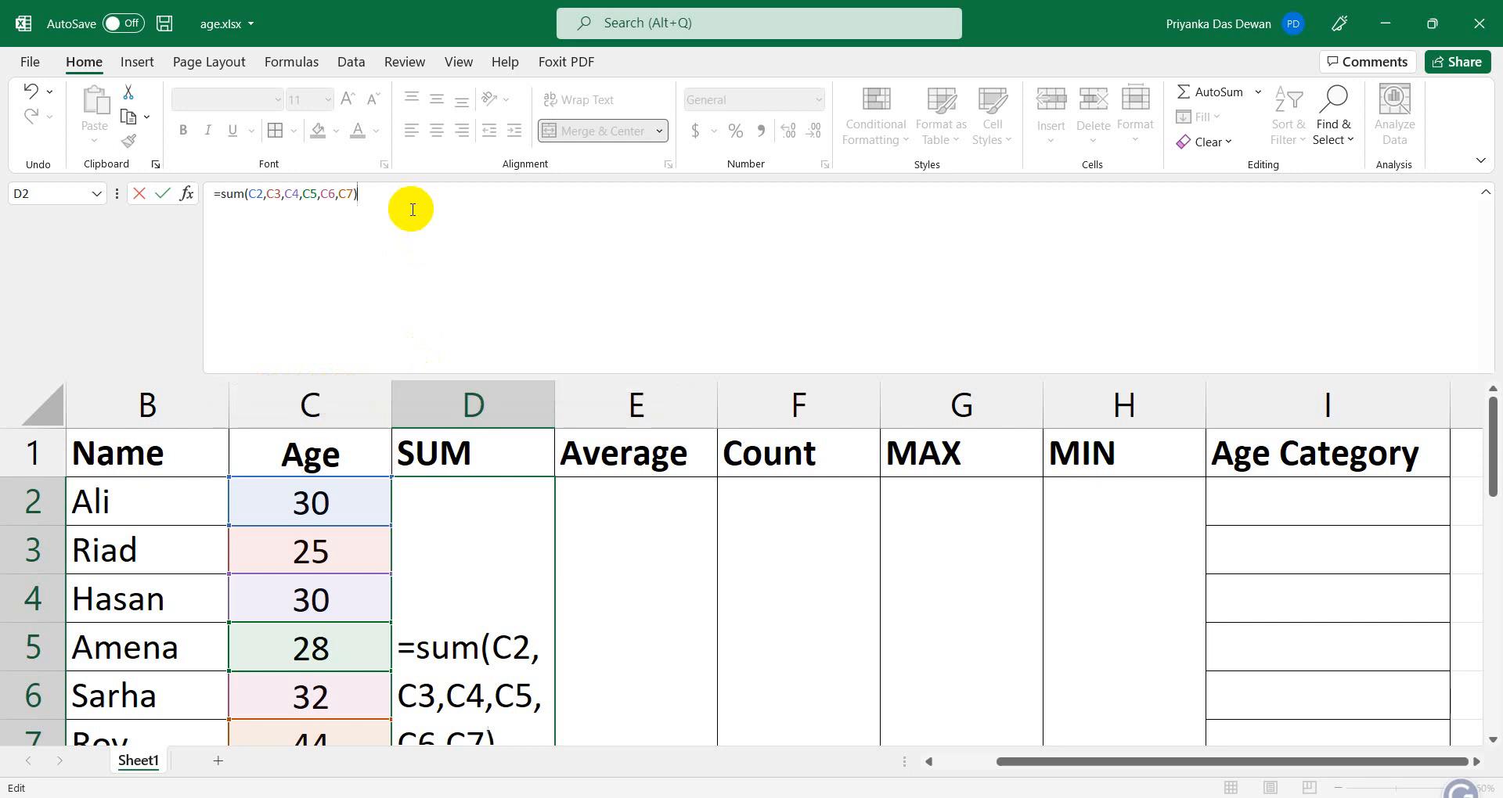
key(Return)
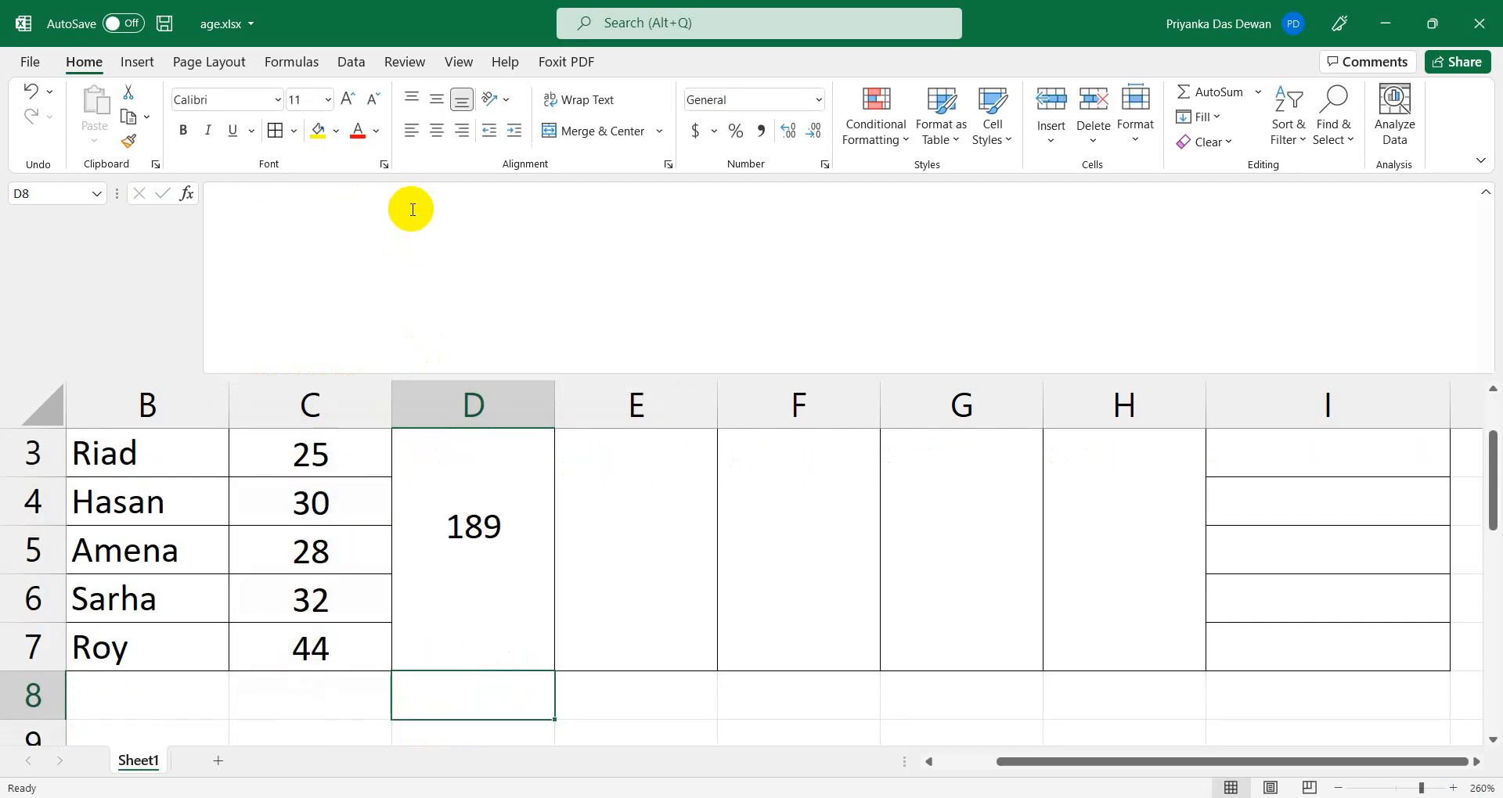
Replace the separately listed arguments in D2's SUM formula with a range, so it is entered as =SUM(C2:C7).
click(437, 493)
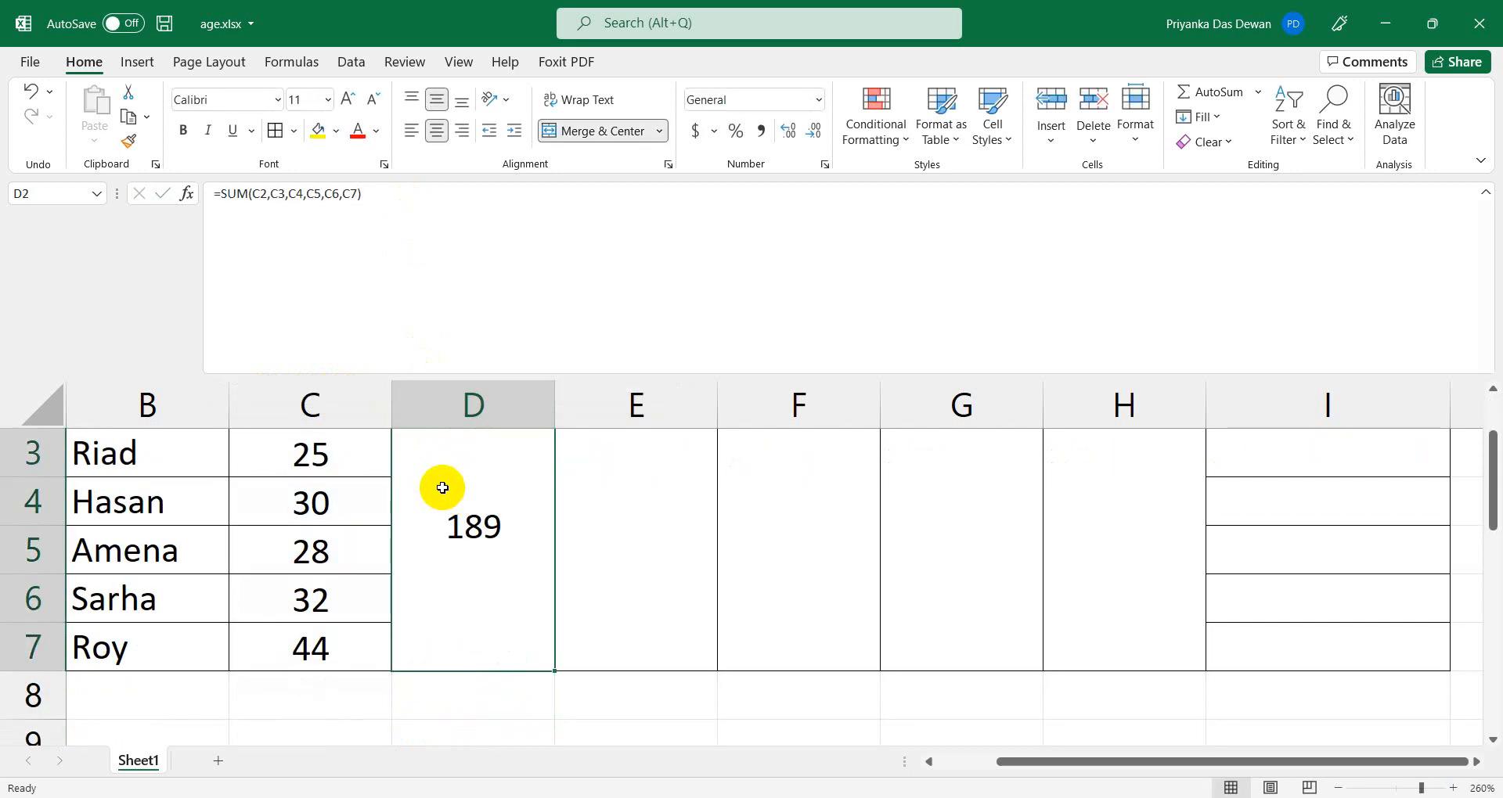
scroll(368, 514, up, 1)
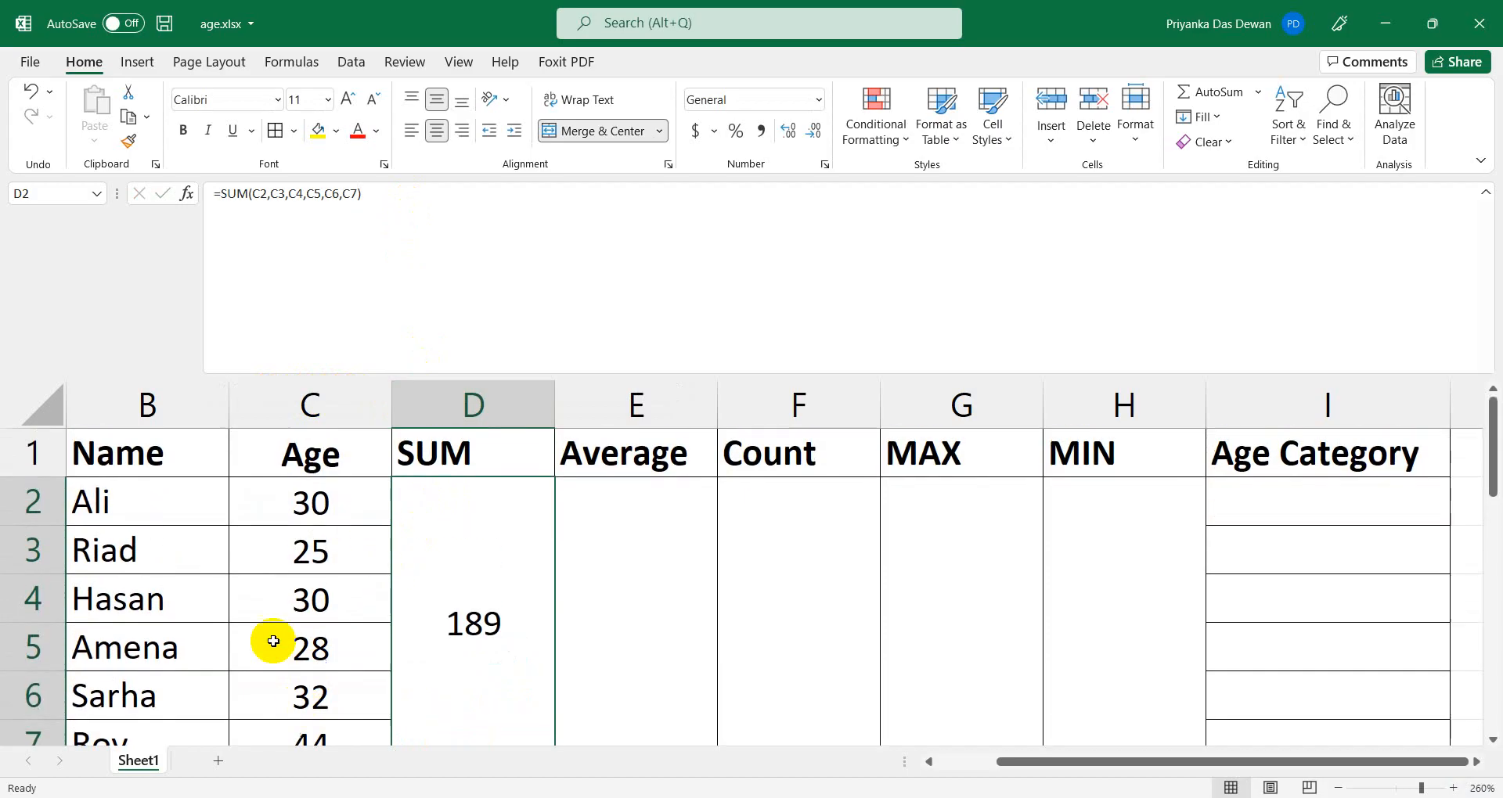
click(432, 211)
key(BackSpace)
key(BackSpace)
key(BackSpace)
key(BackSpace)
key(BackSpace)
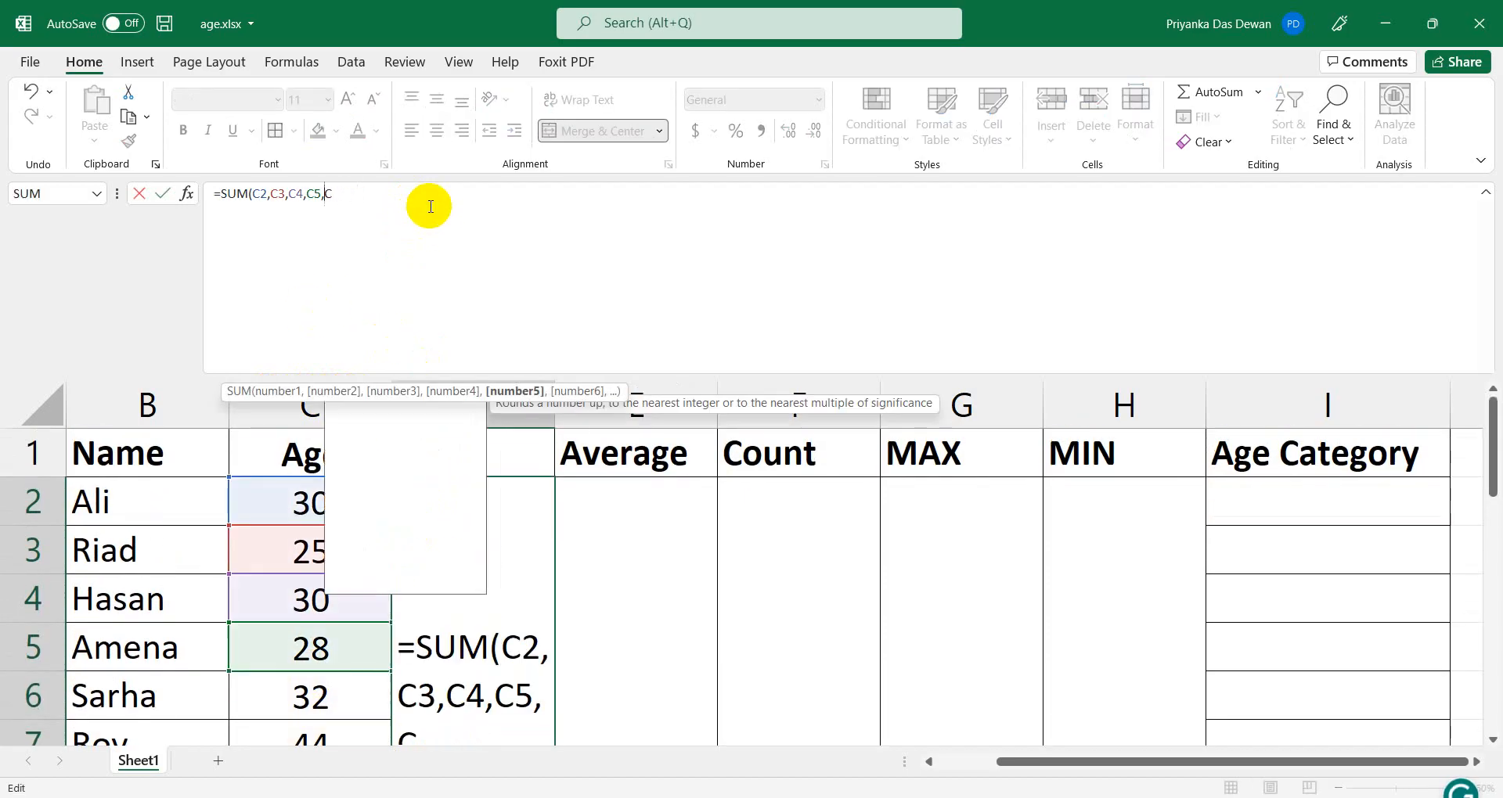
key(BackSpace)
key(BackSpace)
key(BackSpace)
key(BackSpace)
key(BackSpace)
key(BackSpace)
key(BackSpace)
key(BackSpace)
key(BackSpace)
key(BackSpace)
key(BackSpace)
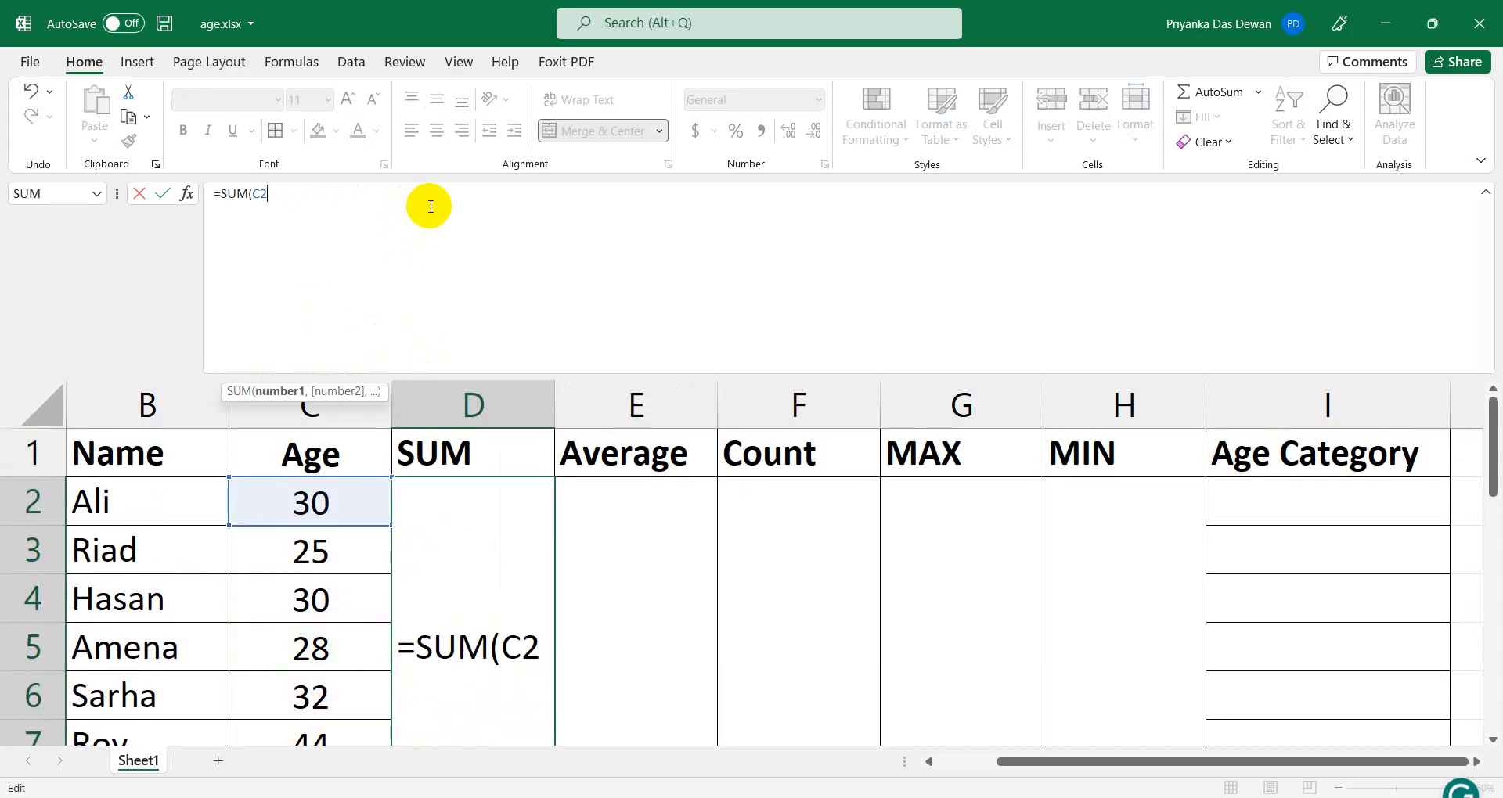
text(:c)
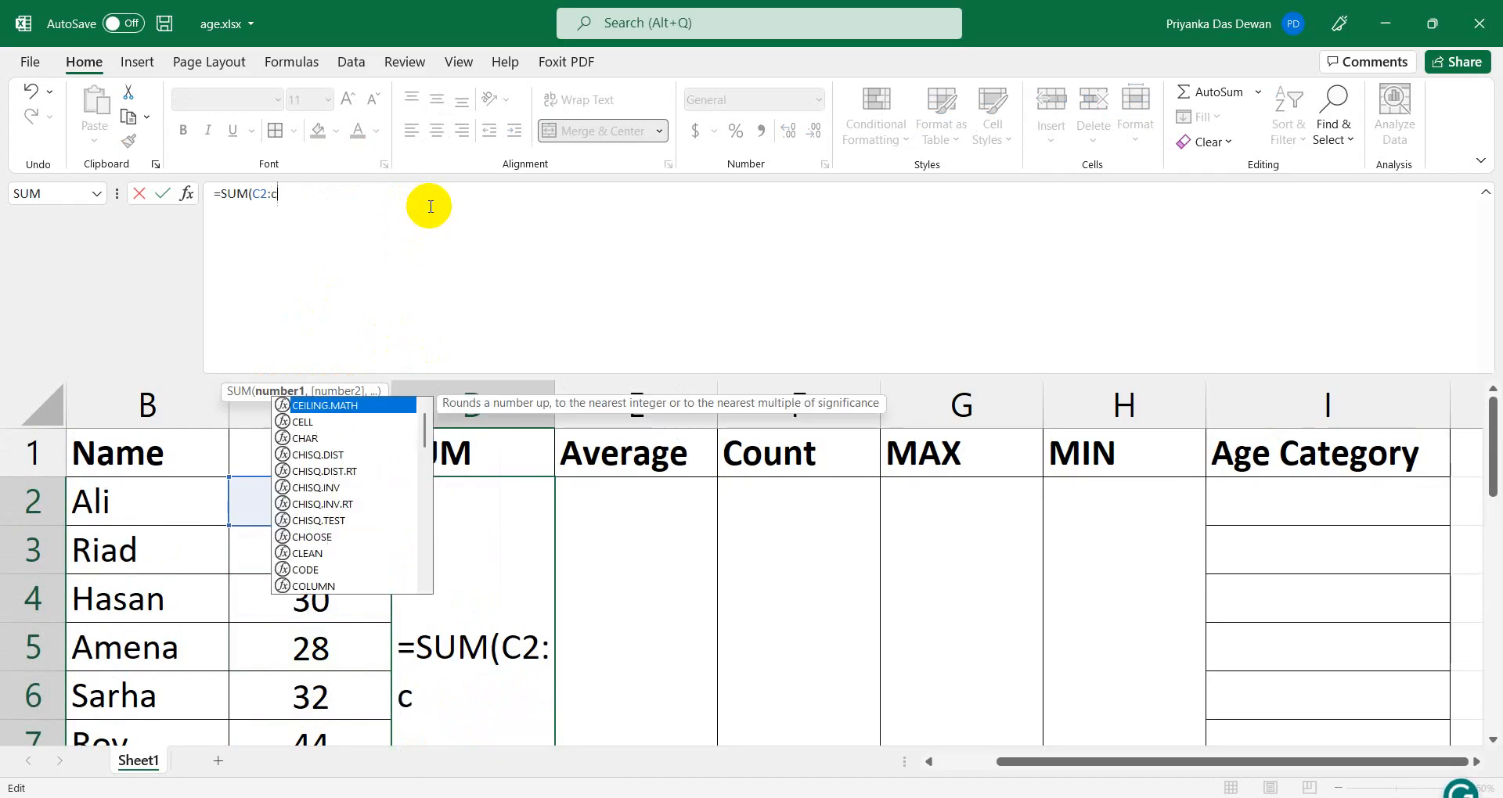
text(7))
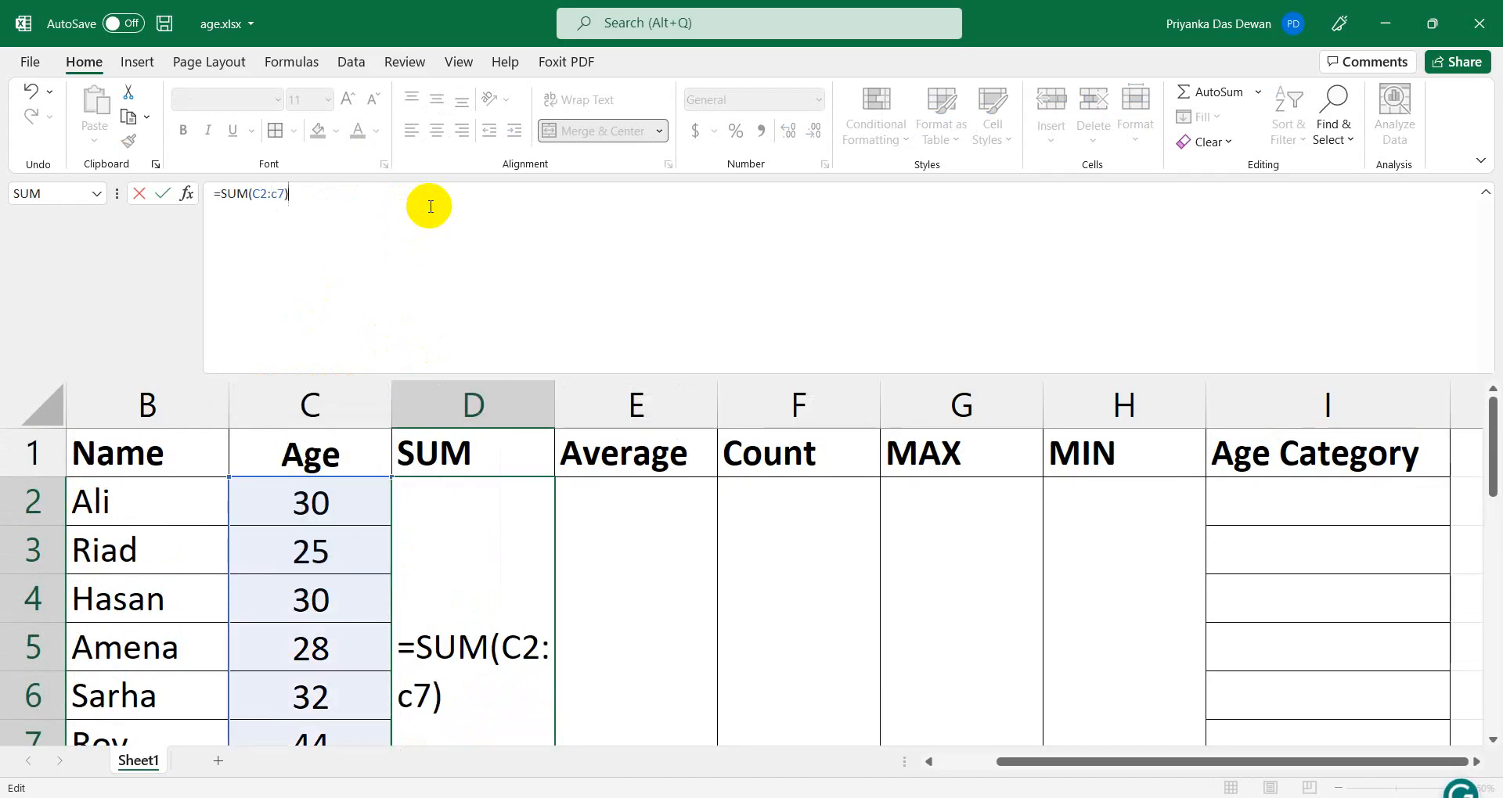
key(Return)
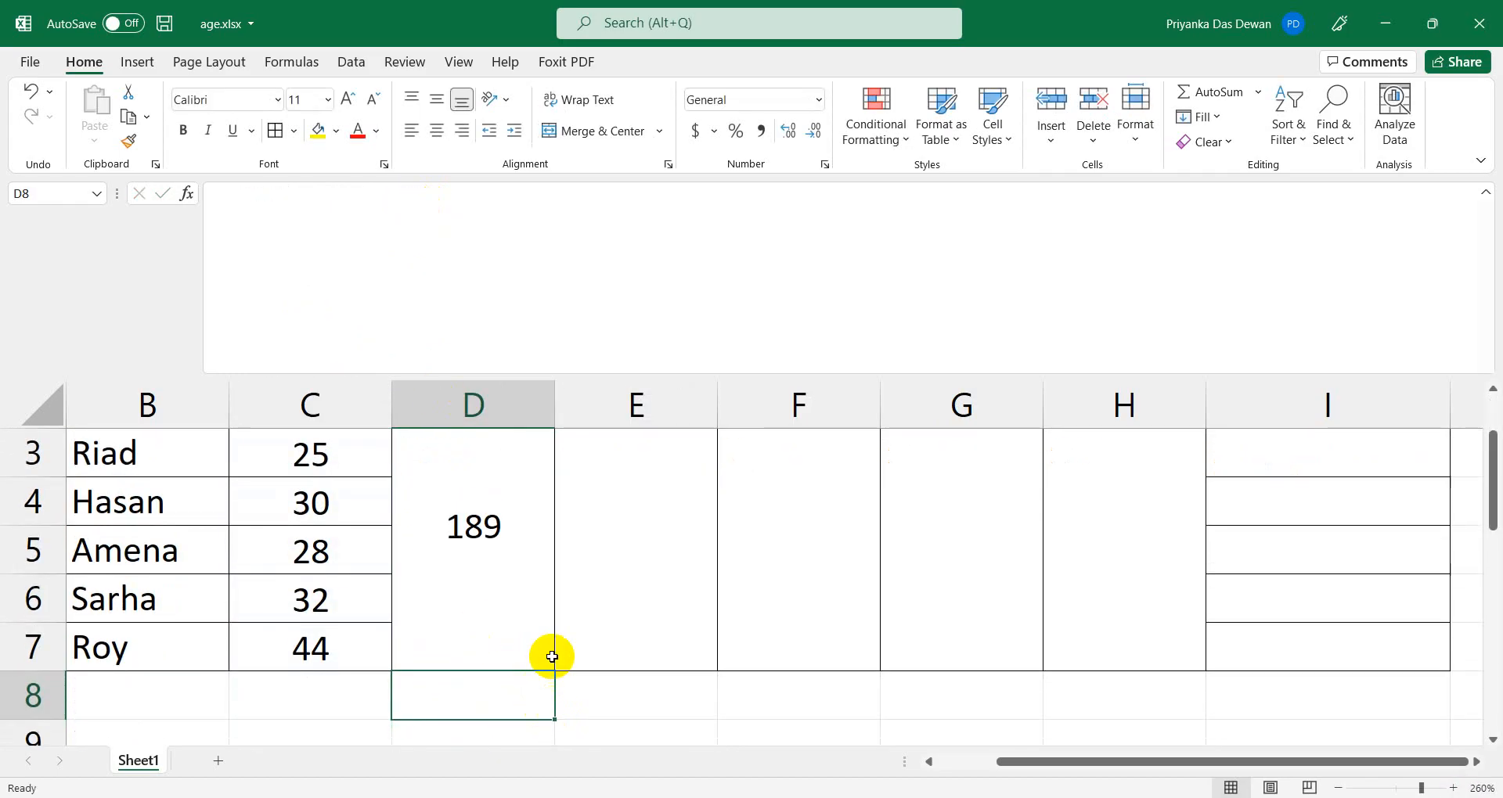
click(487, 547)
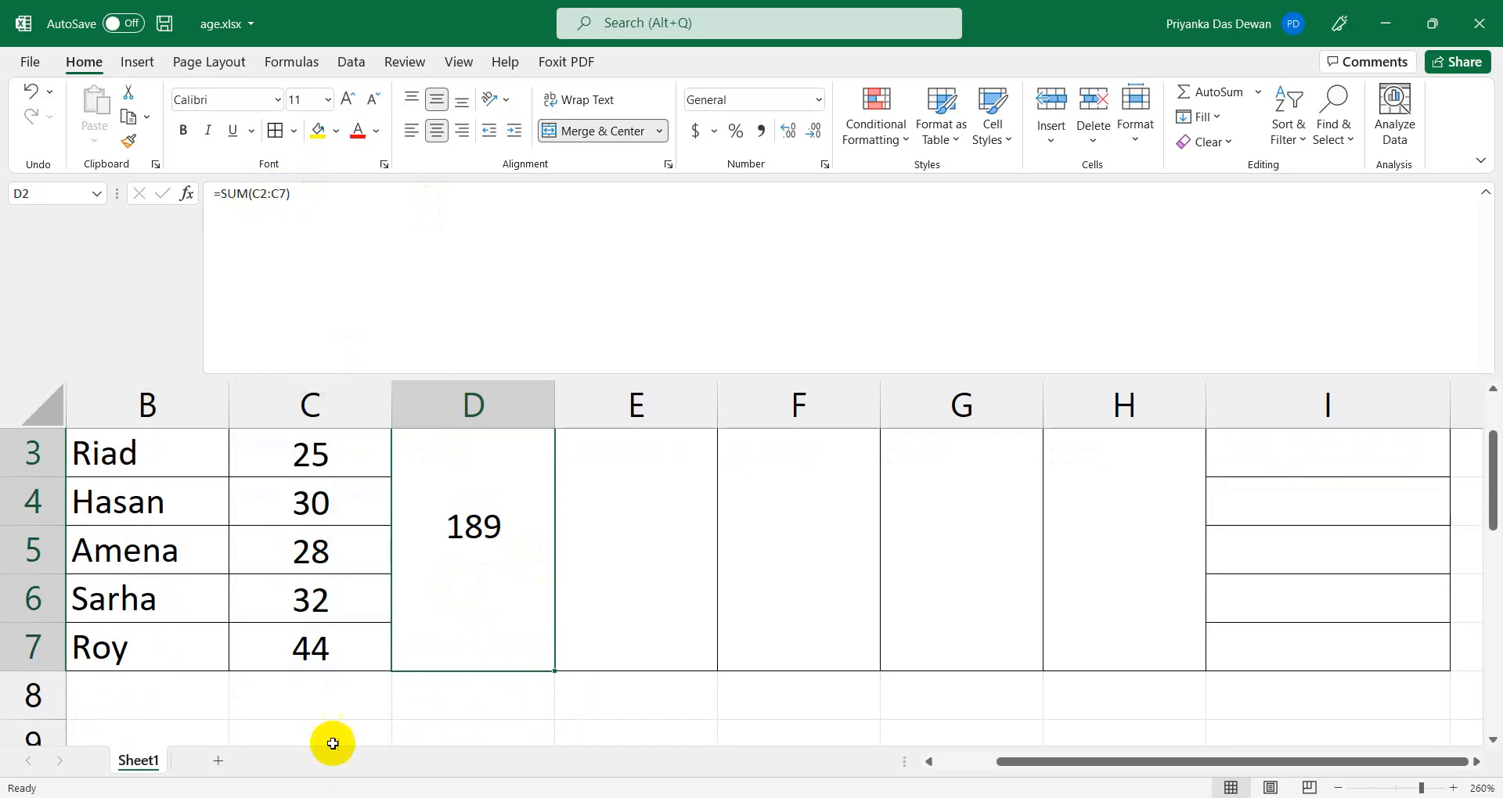
click(308, 664)
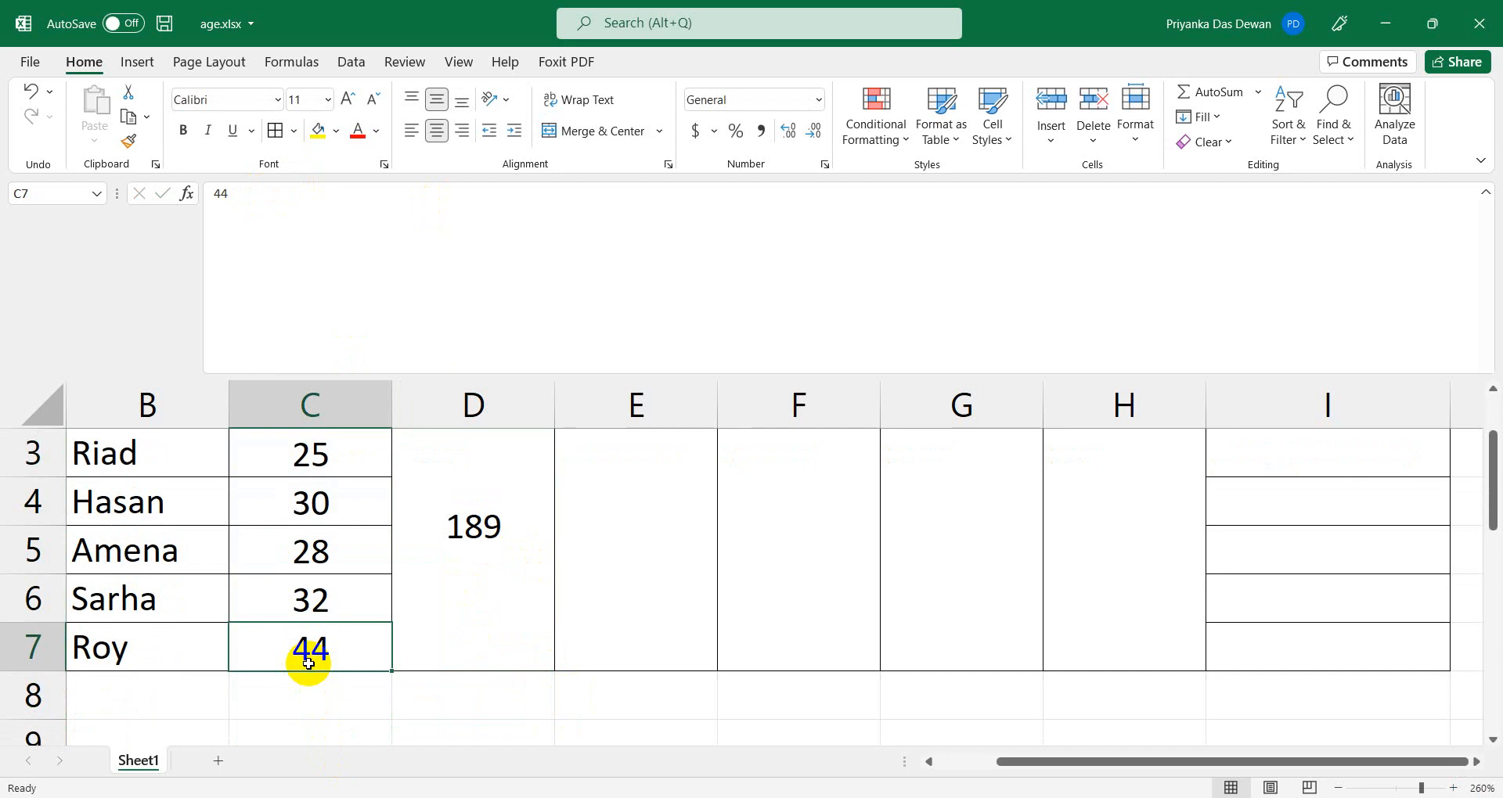
Start a formula with the AVERAGE function in the merged Average cell E2.
scroll(657, 622, up, 1)
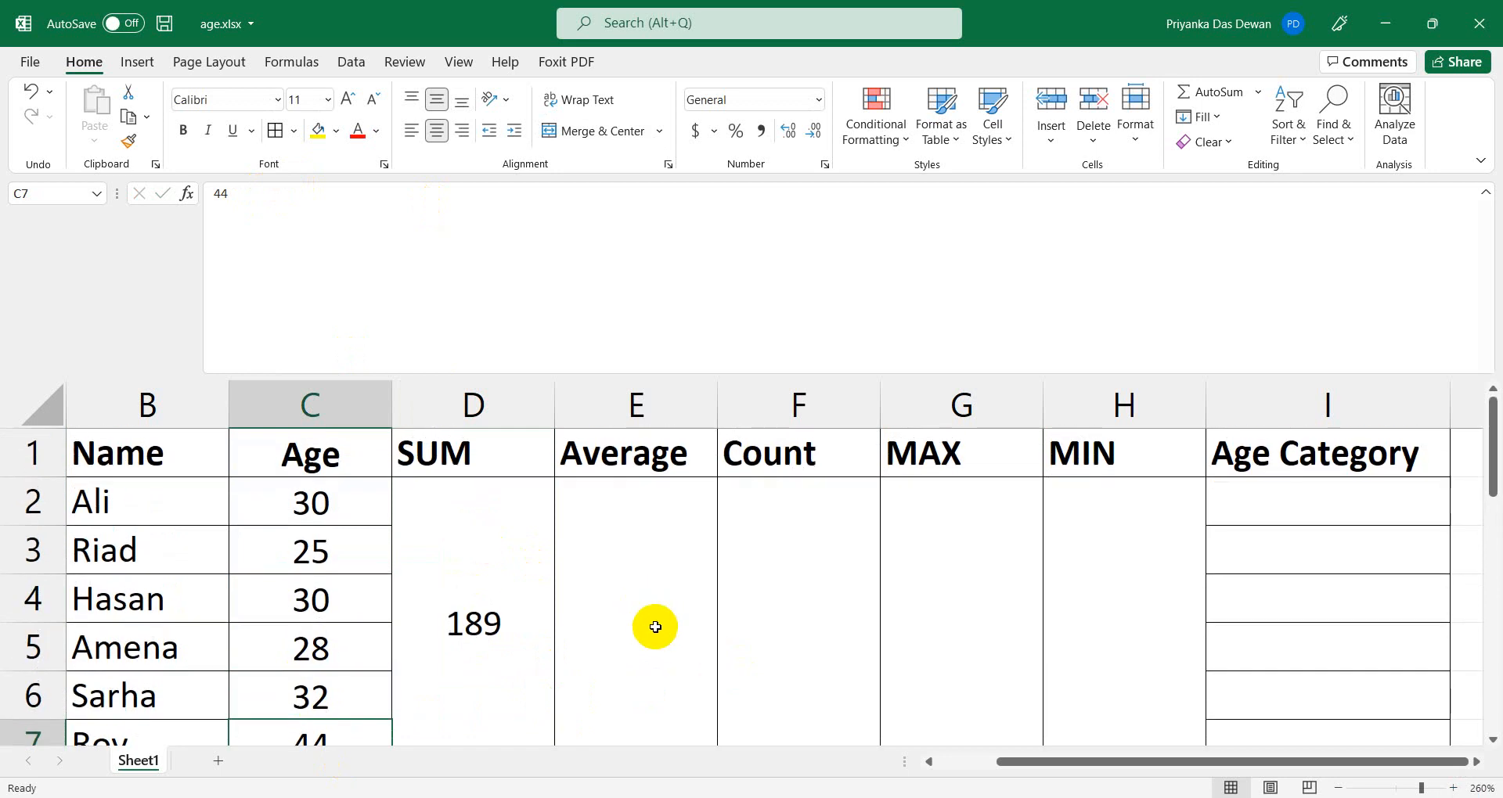
click(655, 627)
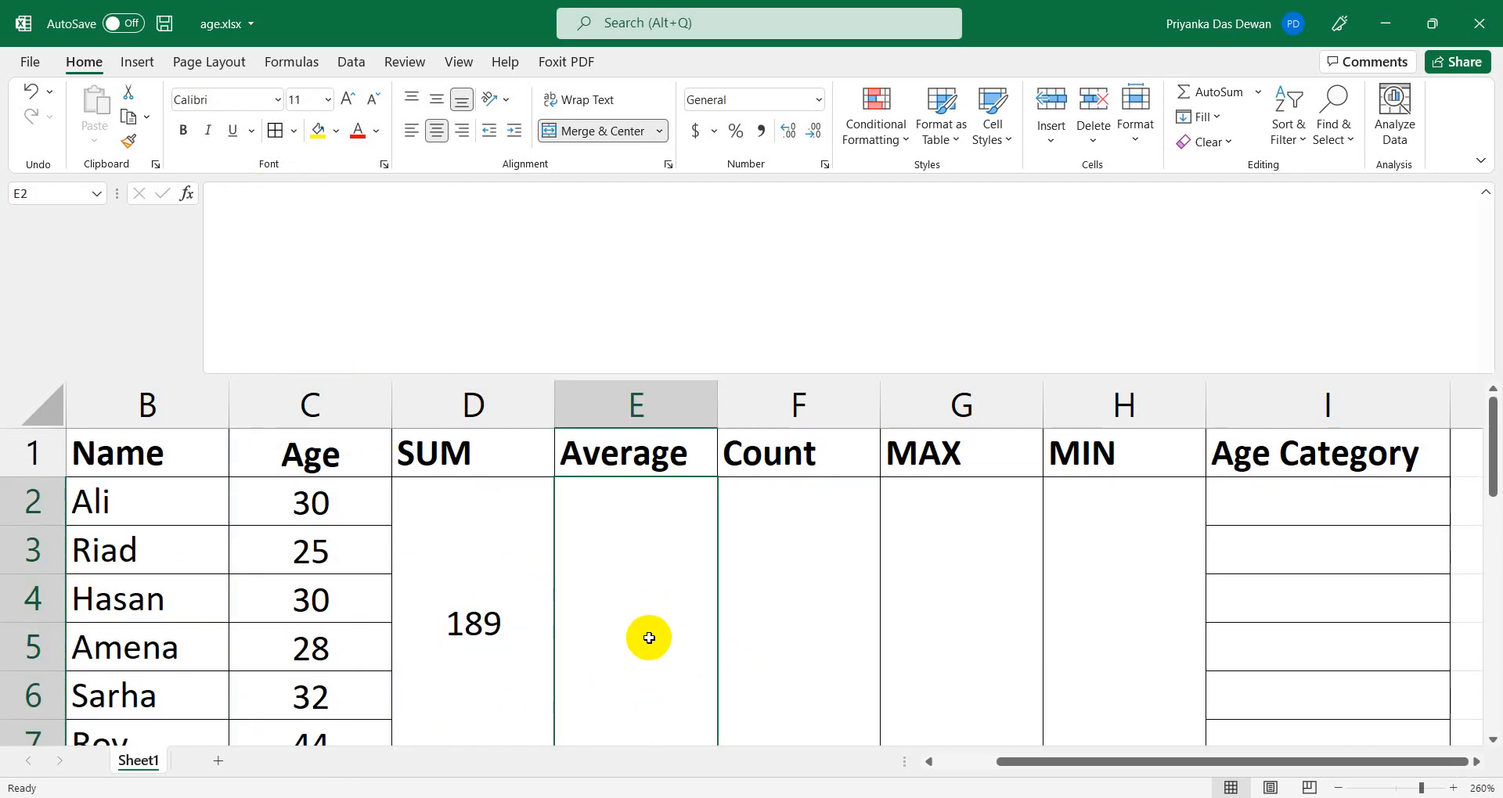
click(335, 225)
text(=)
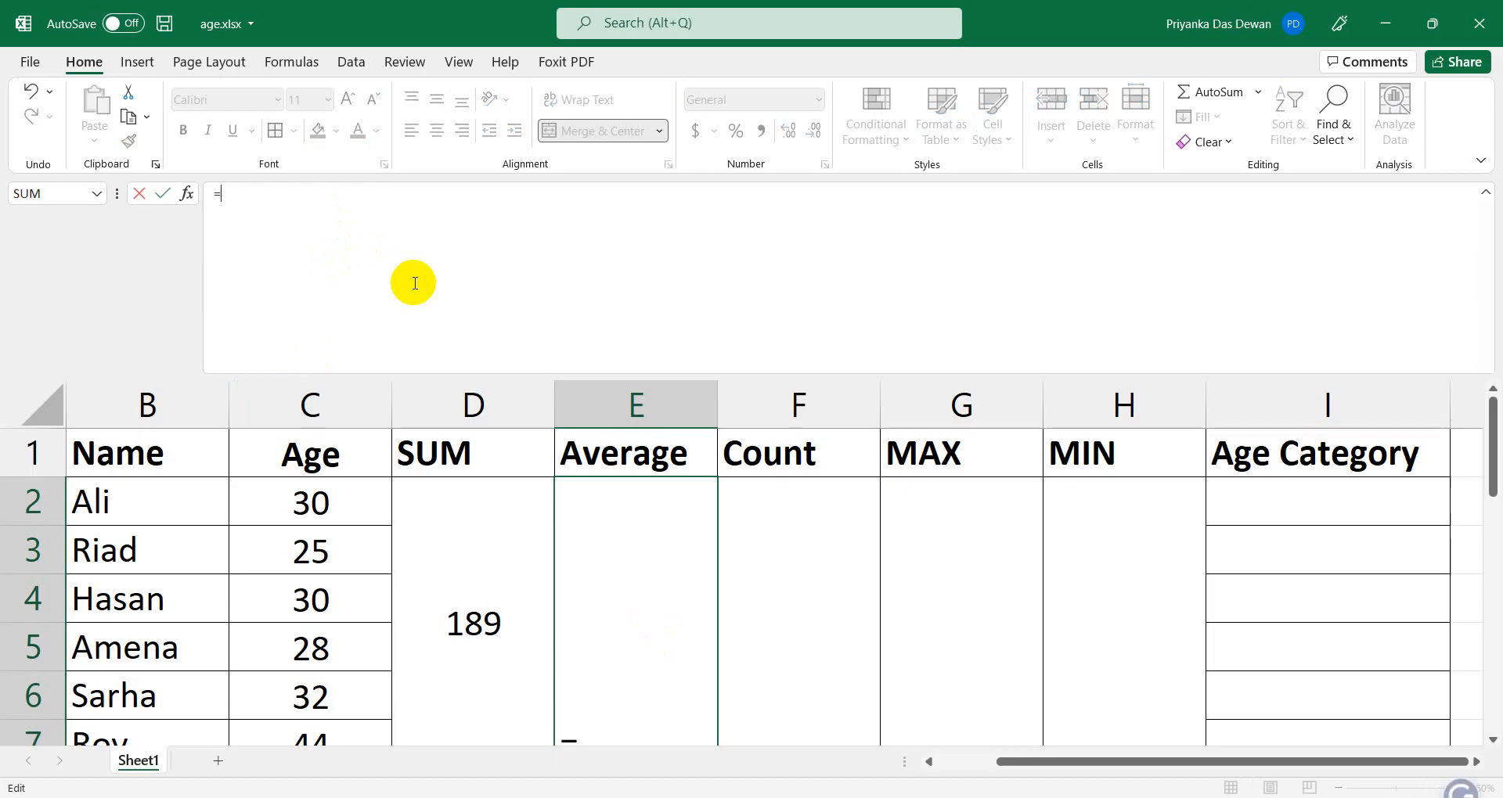
text(ave)
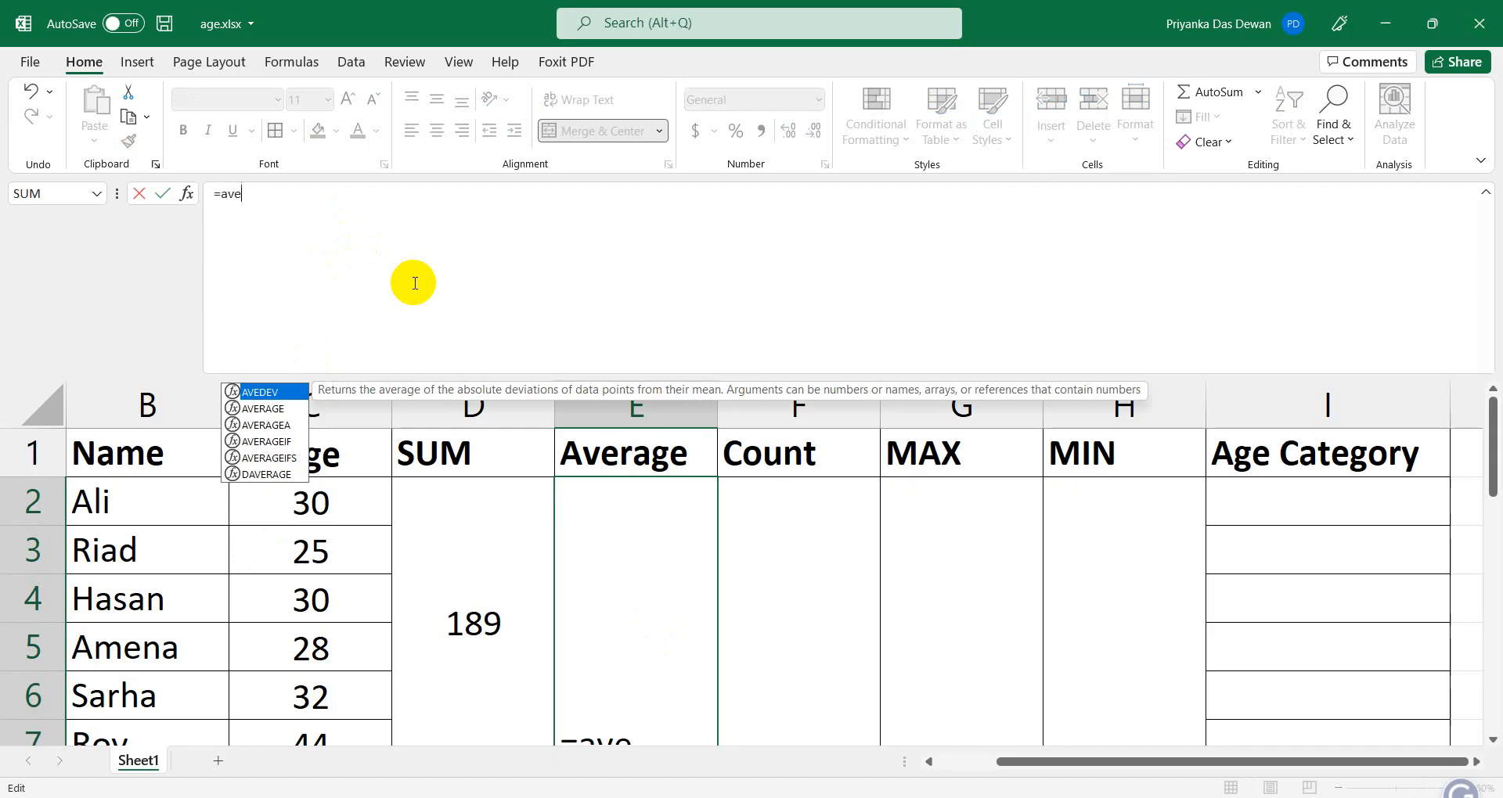
key(Down)
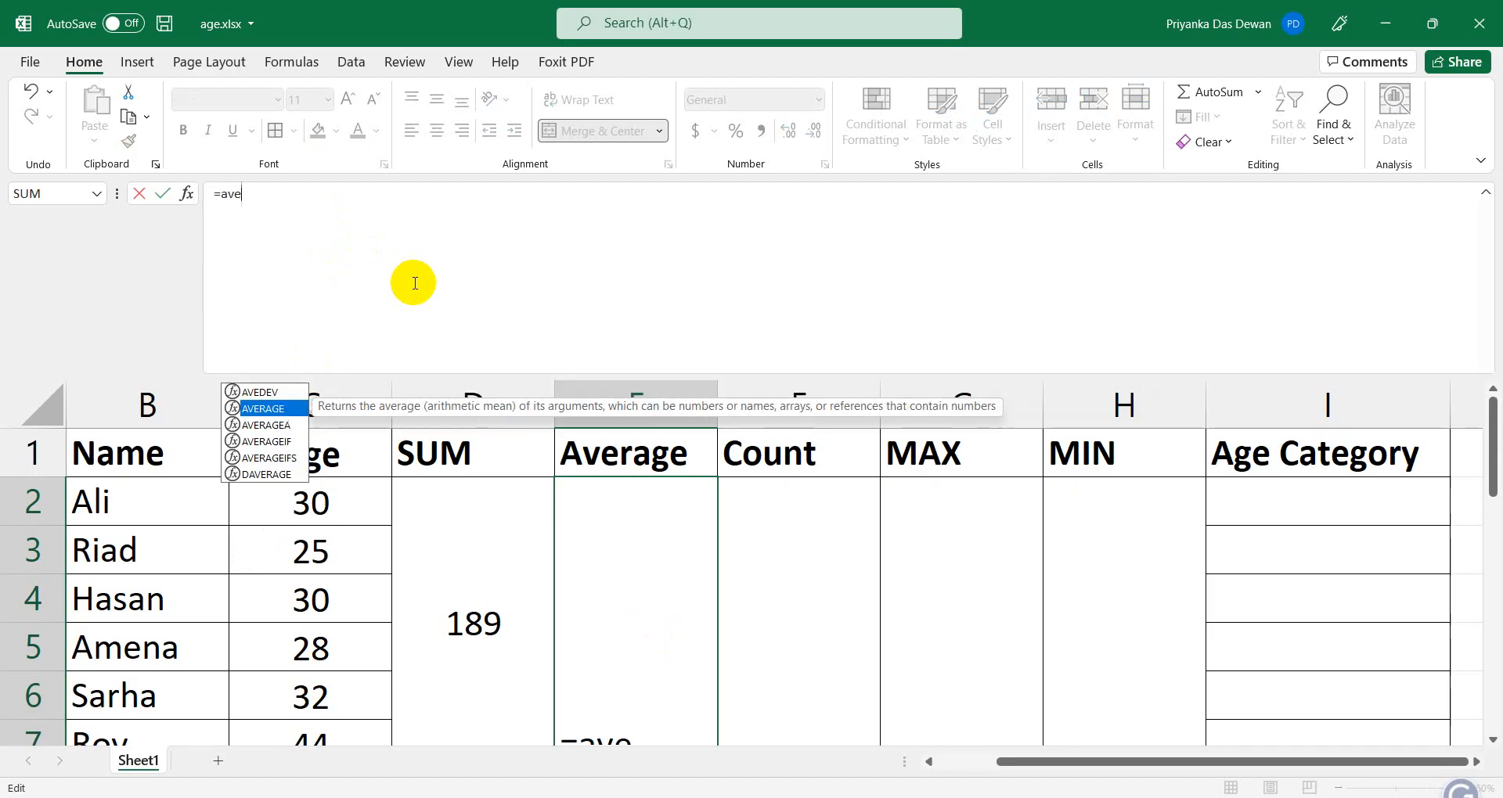
key(Tab)
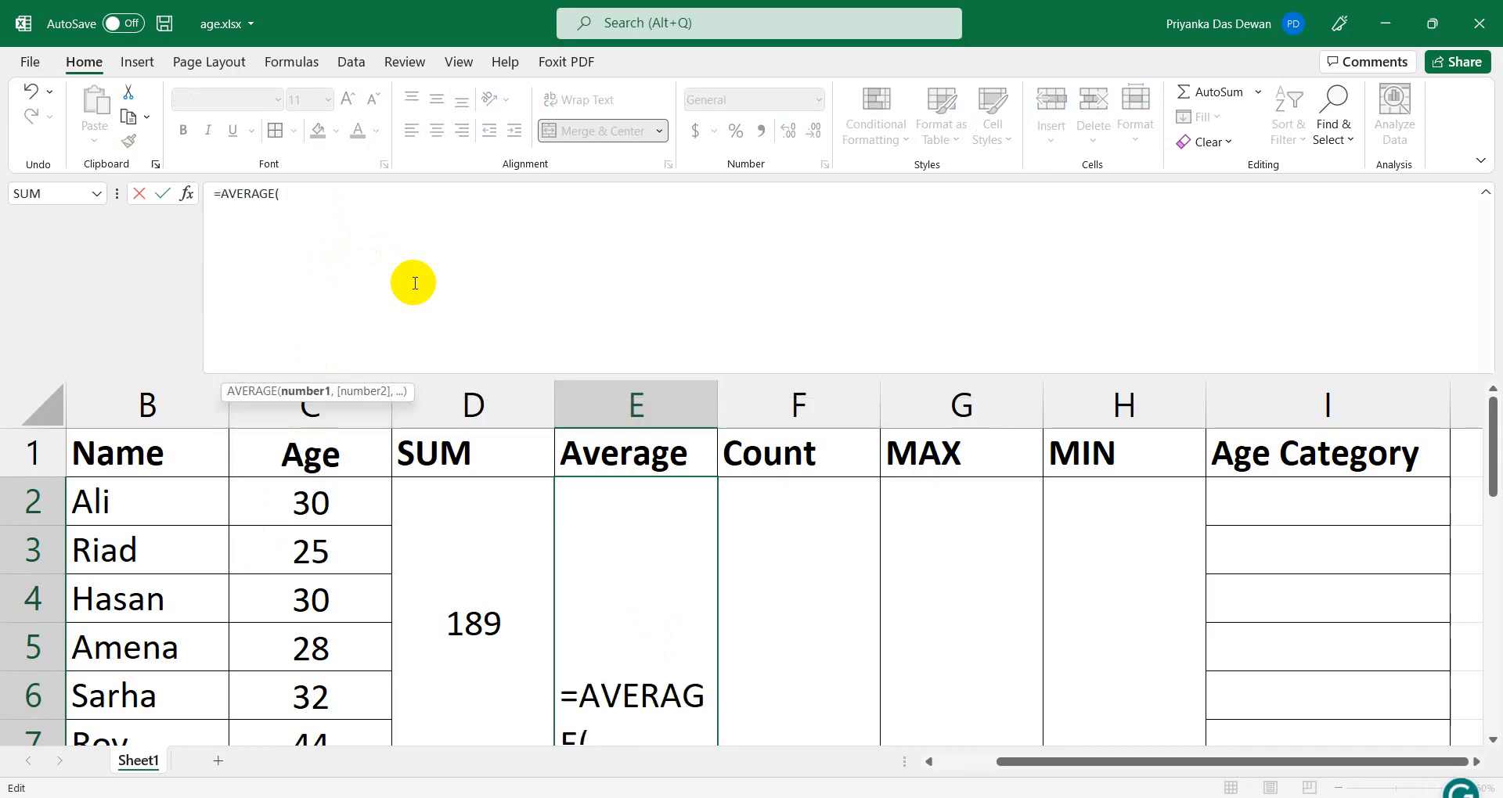
Set the age range C2:C7 as the argument of the AVERAGE function.
click(335, 499)
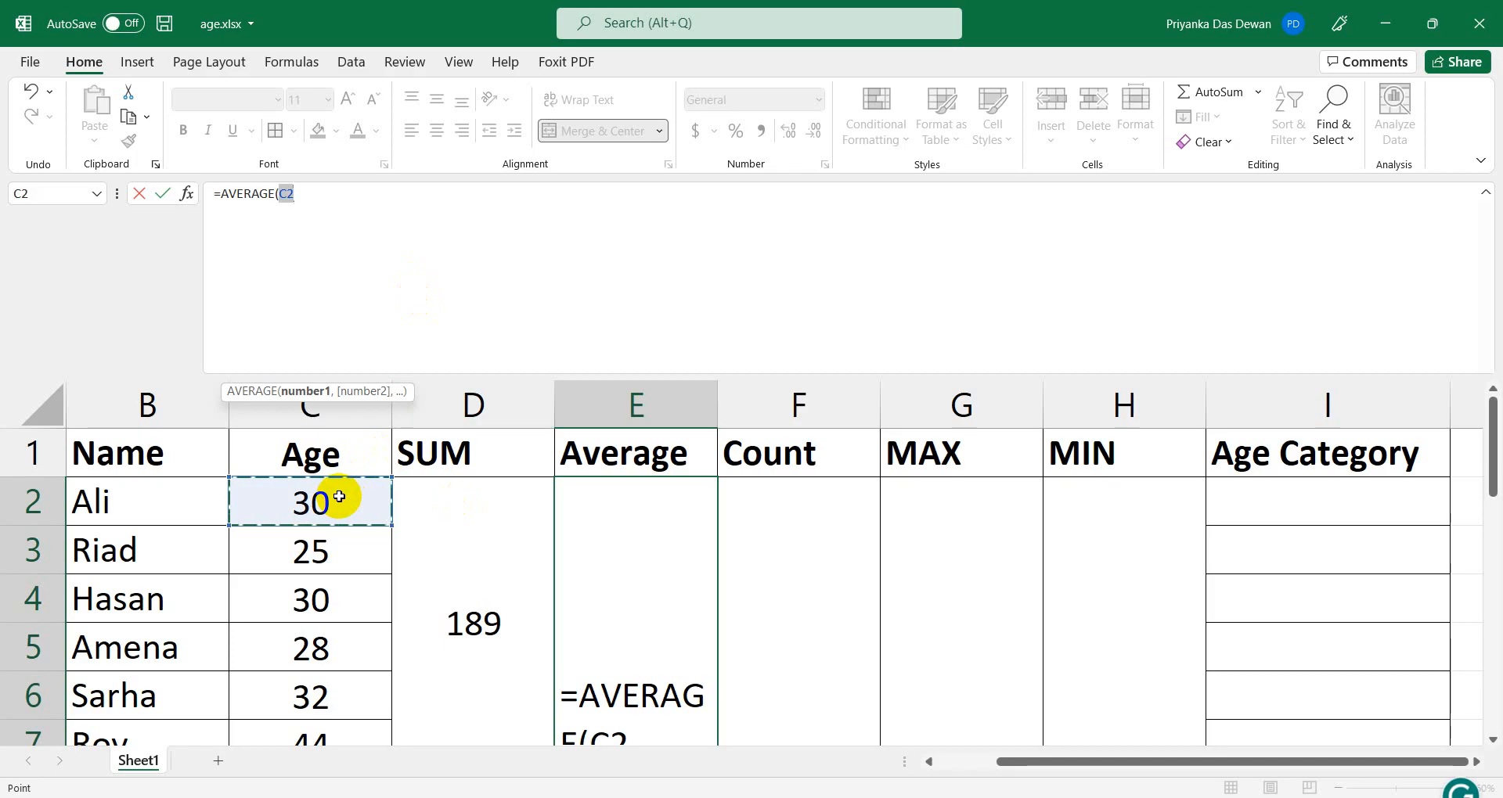
key(shift+Down)
key(shift+Down)
key(shift+Down)
key(shift+Down)
key(shift+Down)
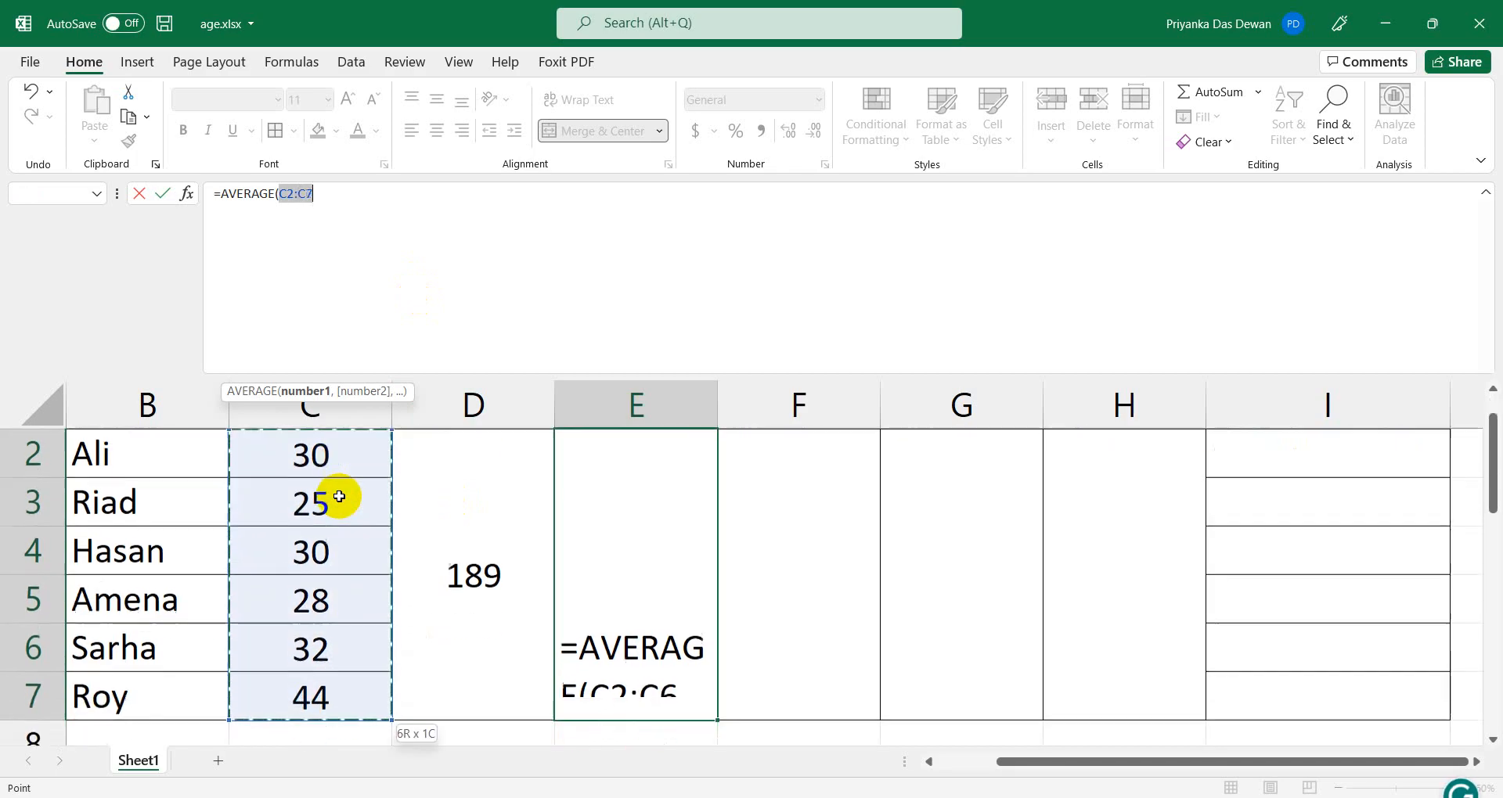
Enter the formula =AVERAGE(C2:C7) in E2 and middle-align the result vertically.
key(Return)
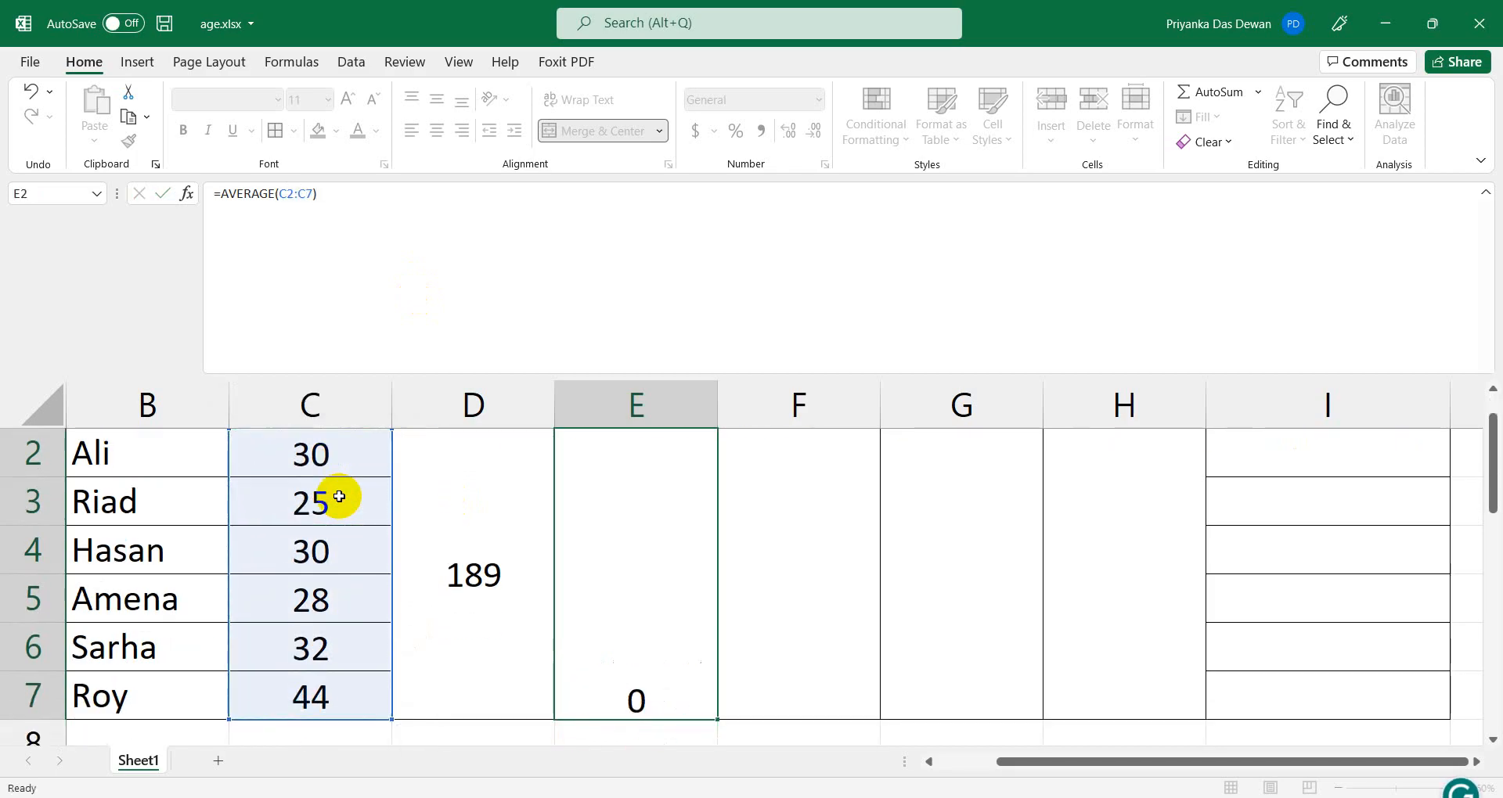
click(681, 569)
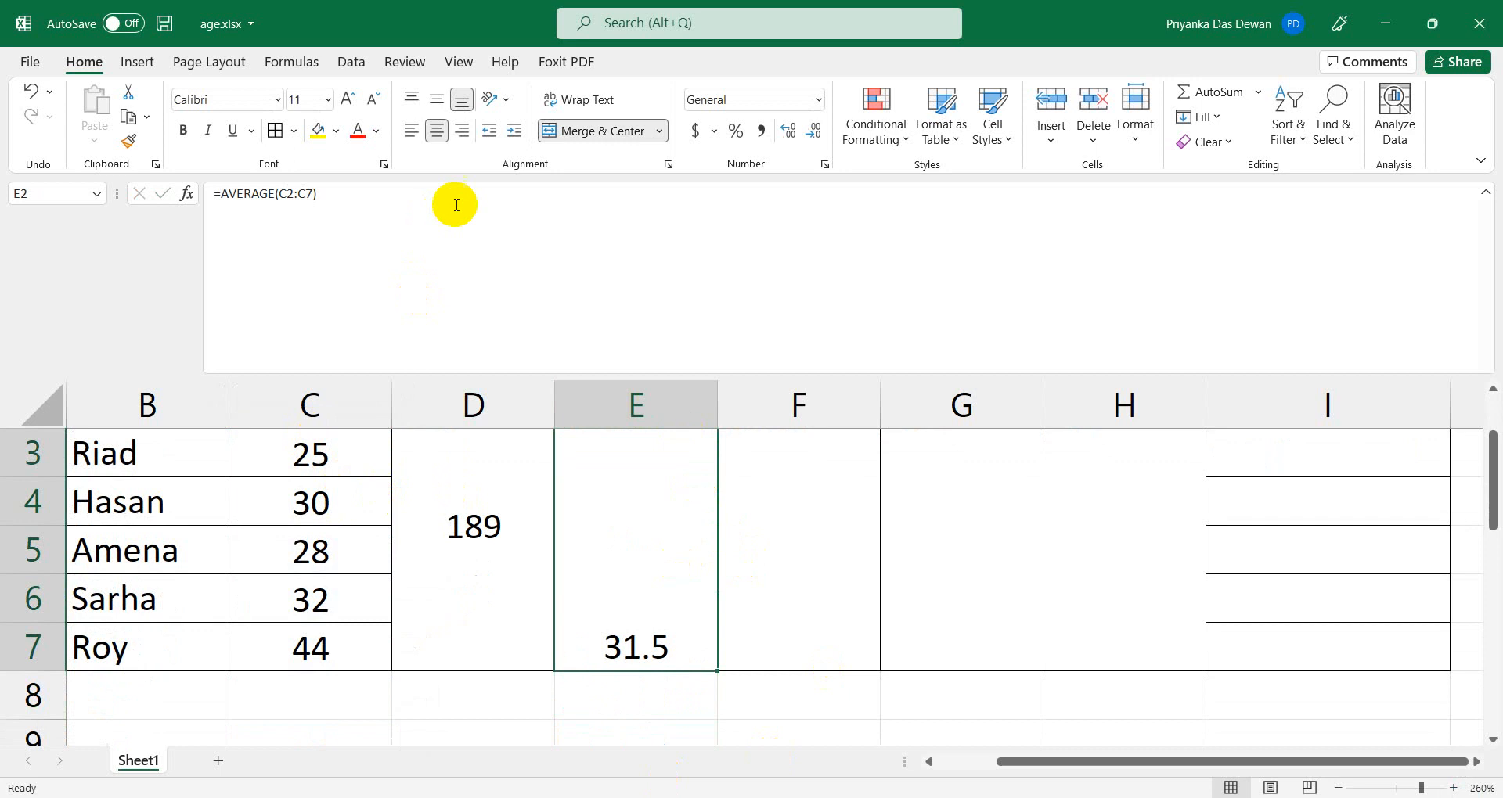
click(431, 104)
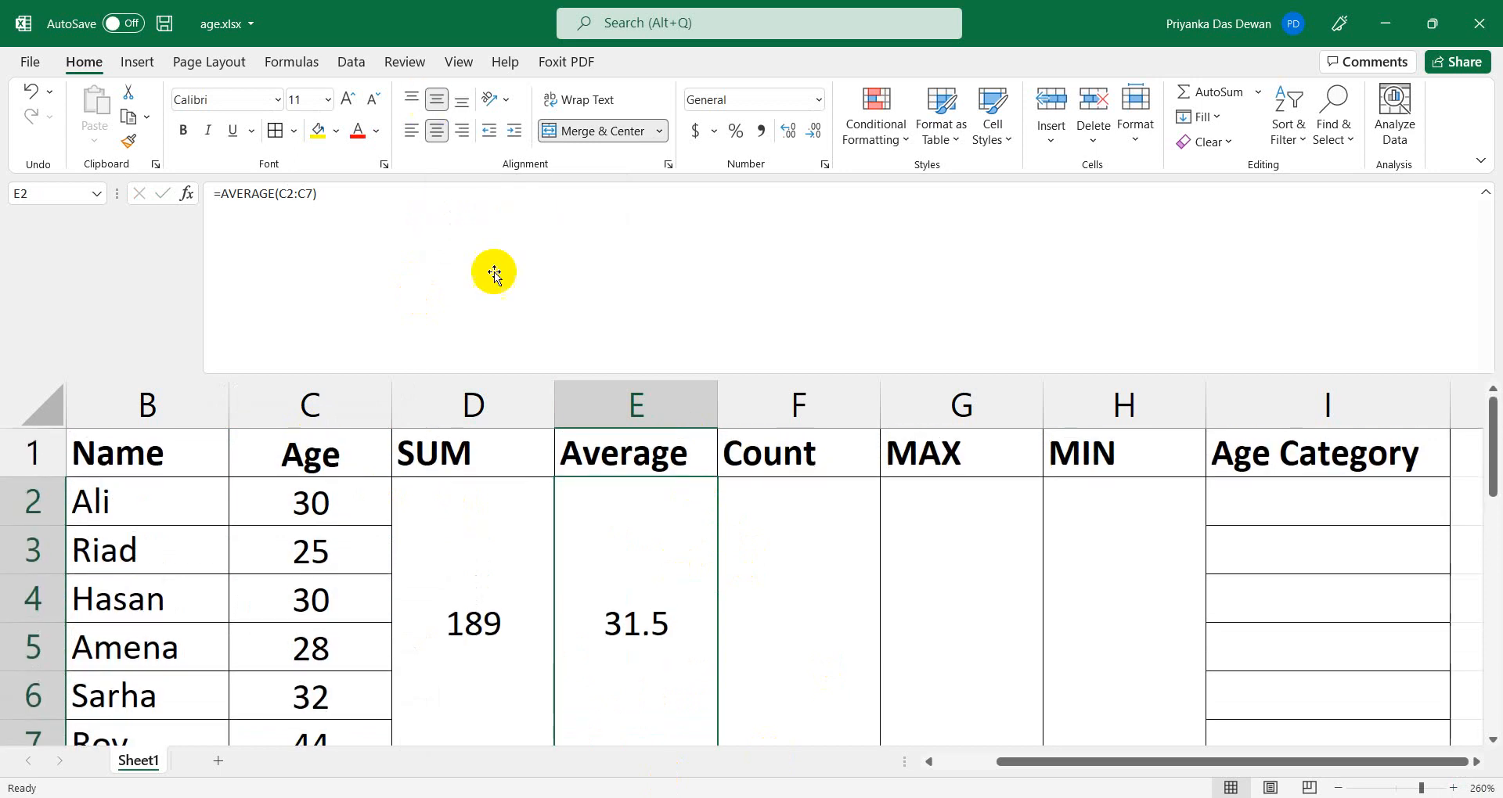
Clear the AVERAGE formula from the merged Average cell E2.
click(782, 660)
click(415, 321)
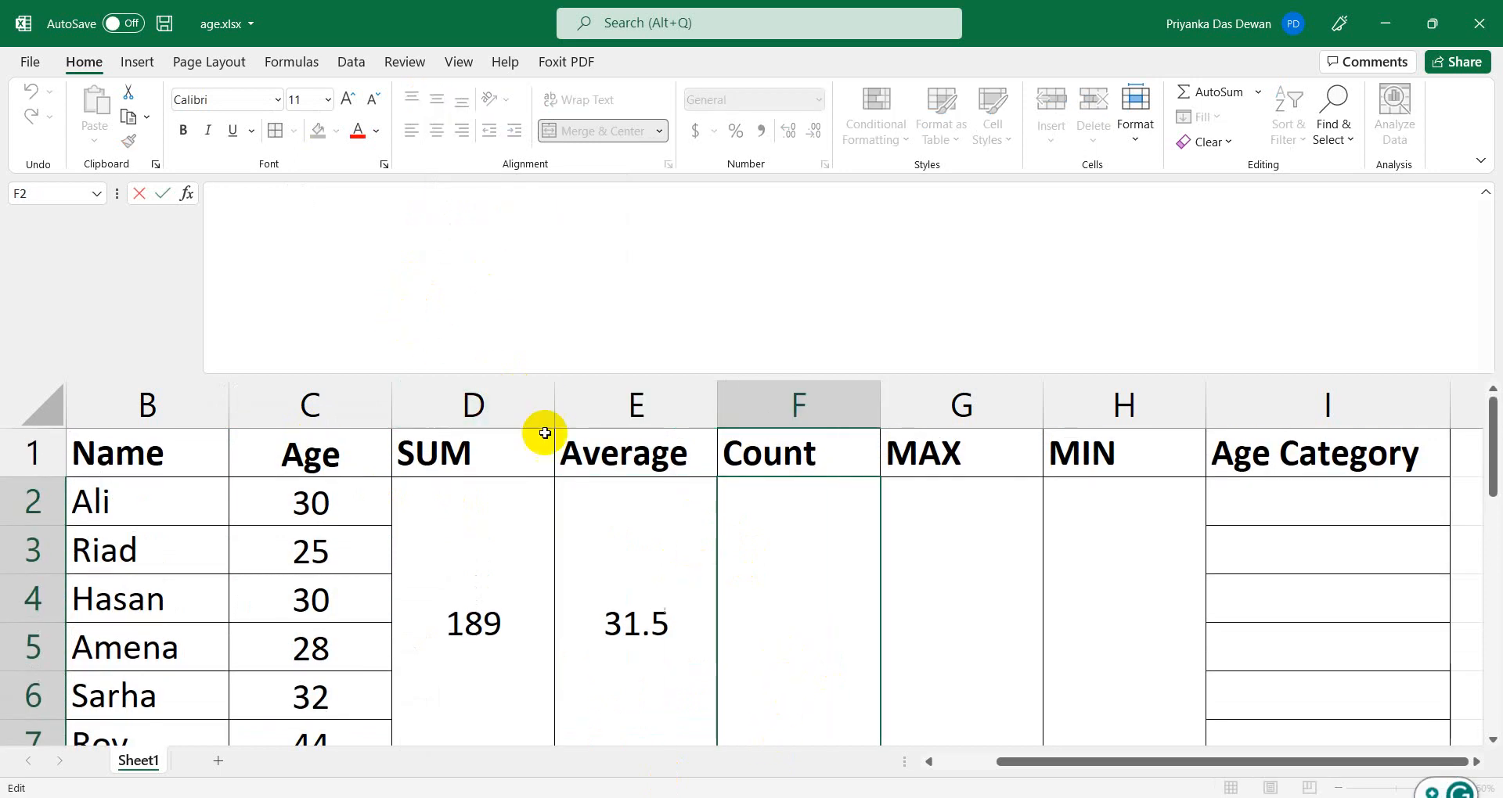
click(642, 598)
key(Delete)
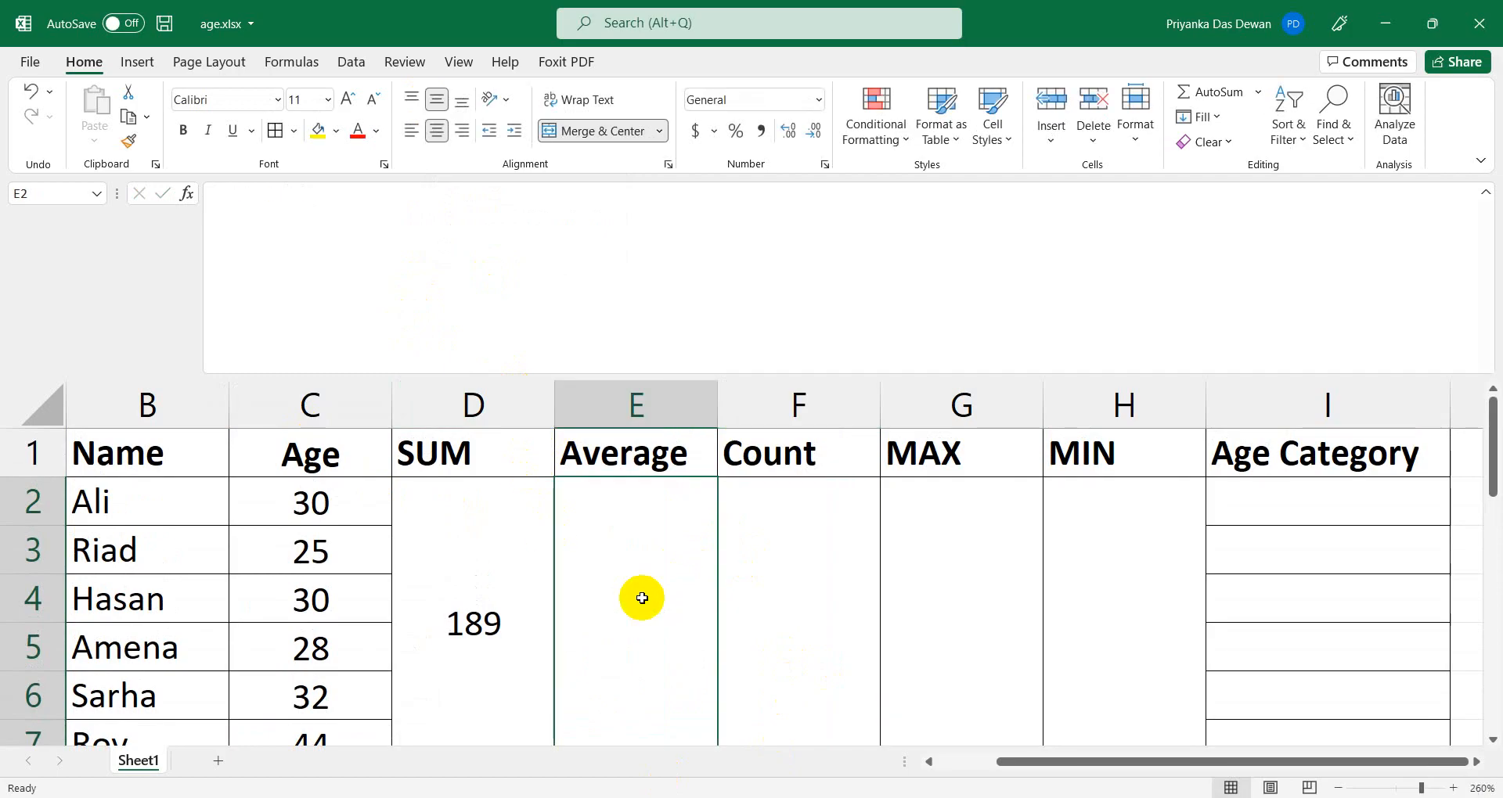
Begin a new formula in the Average cell E2 with =av to bring up the matching function suggestions.
click(368, 258)
text(=av)
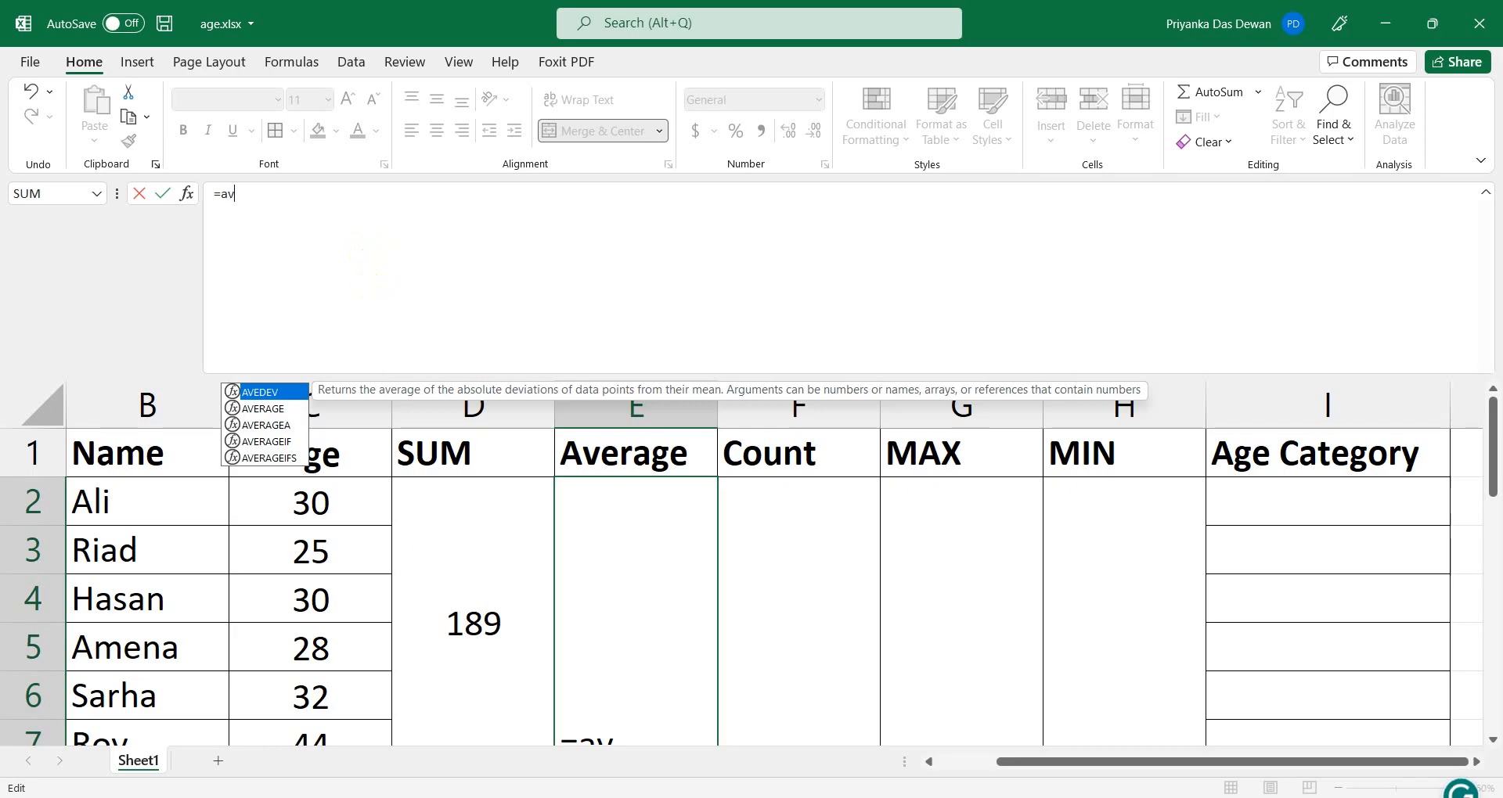
key(super+s)
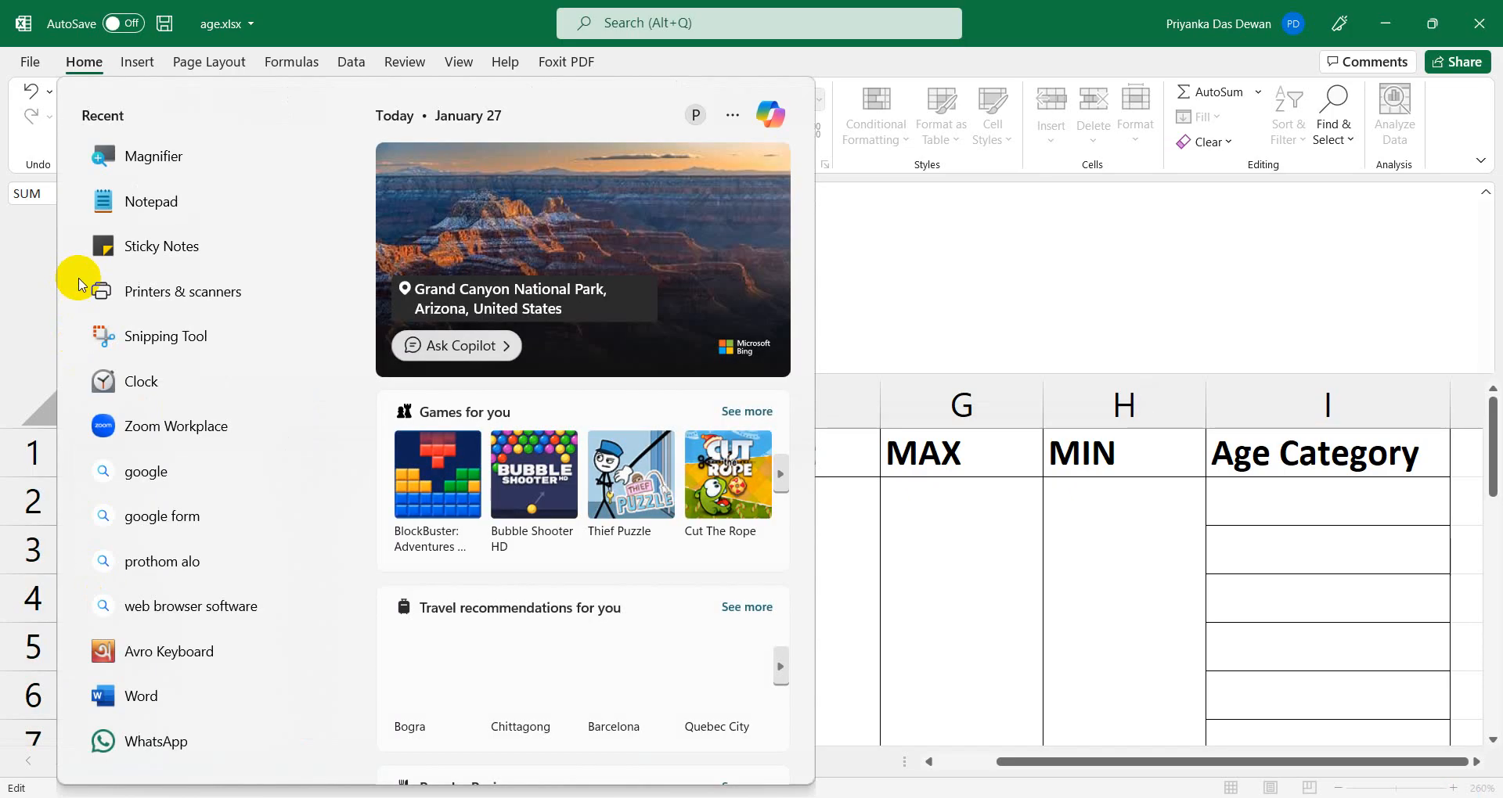
click(1058, 276)
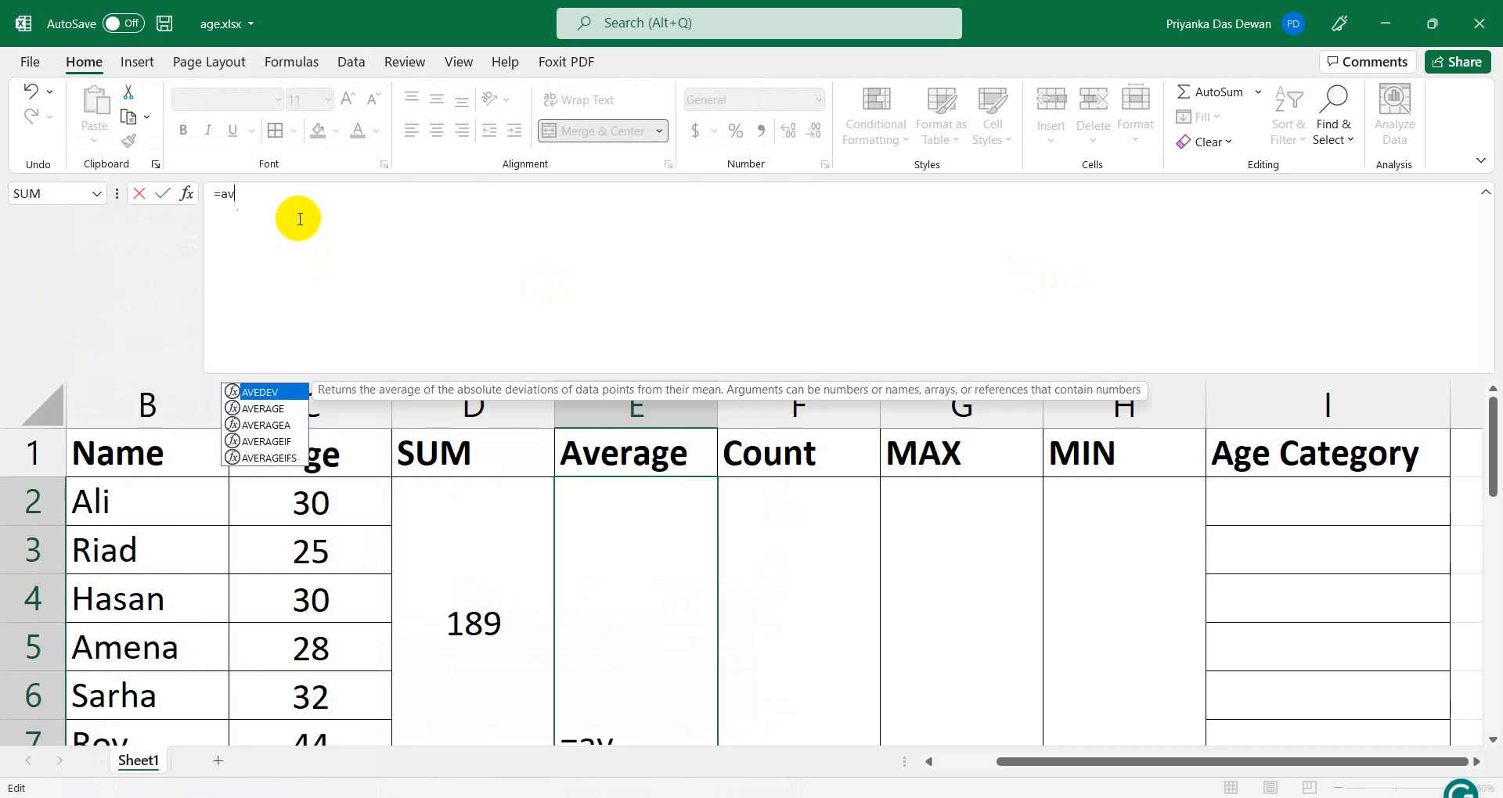
Go through the suggested functions from AVERAGE to AVERAGEIFS and read their descriptions.
key(Down)
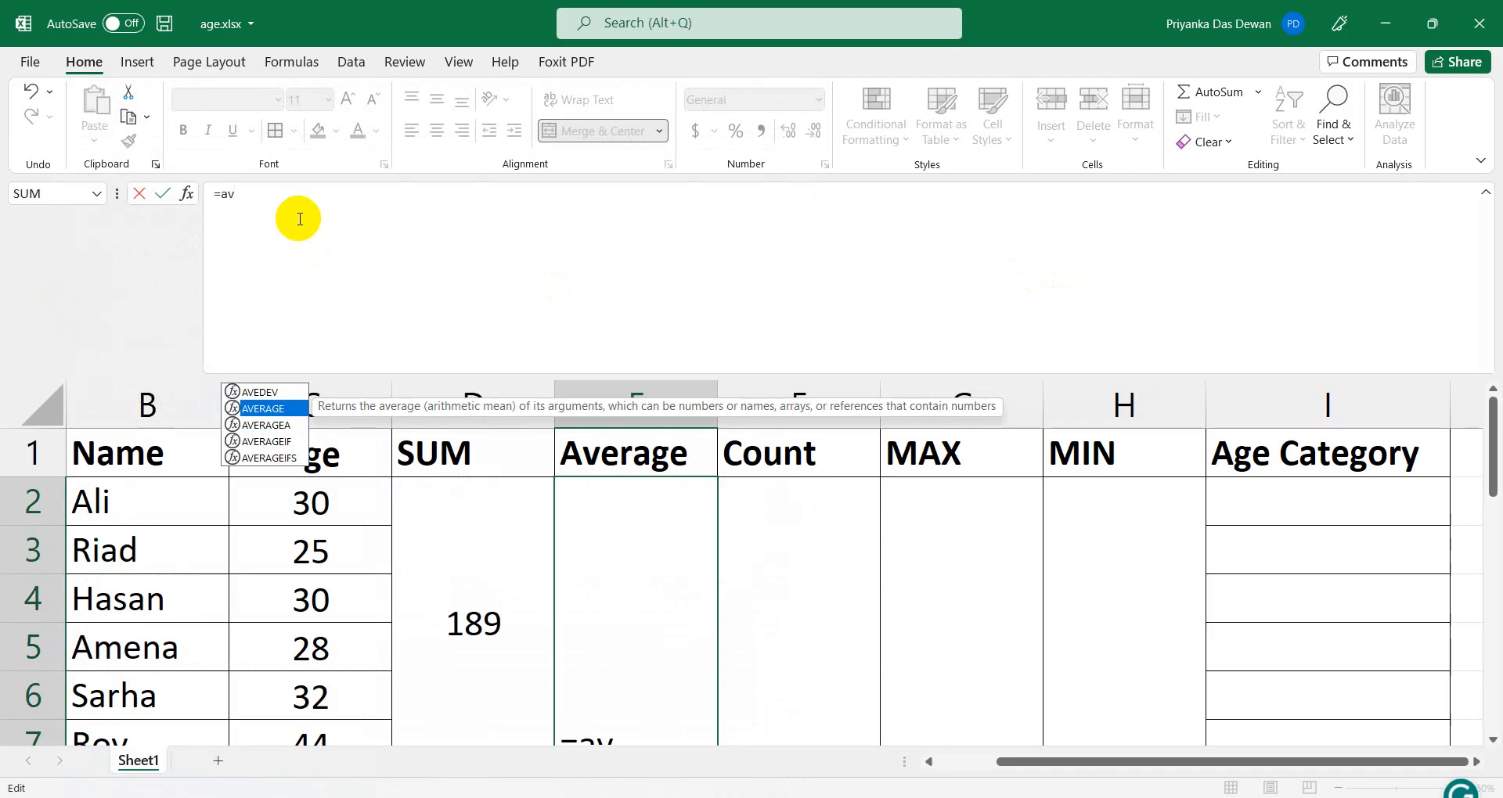
key(Down)
key(Down)
key(Down)
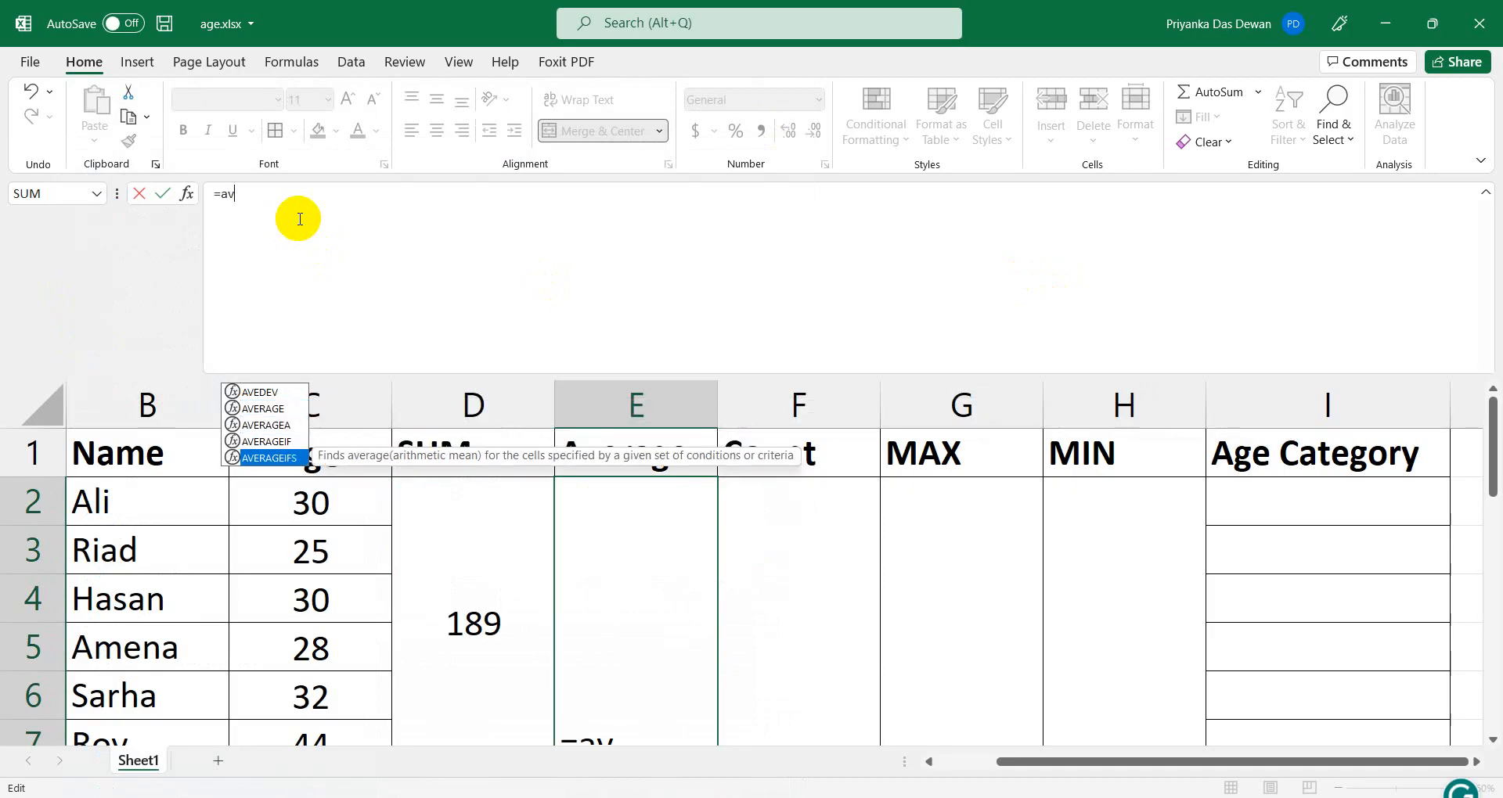
key(Up)
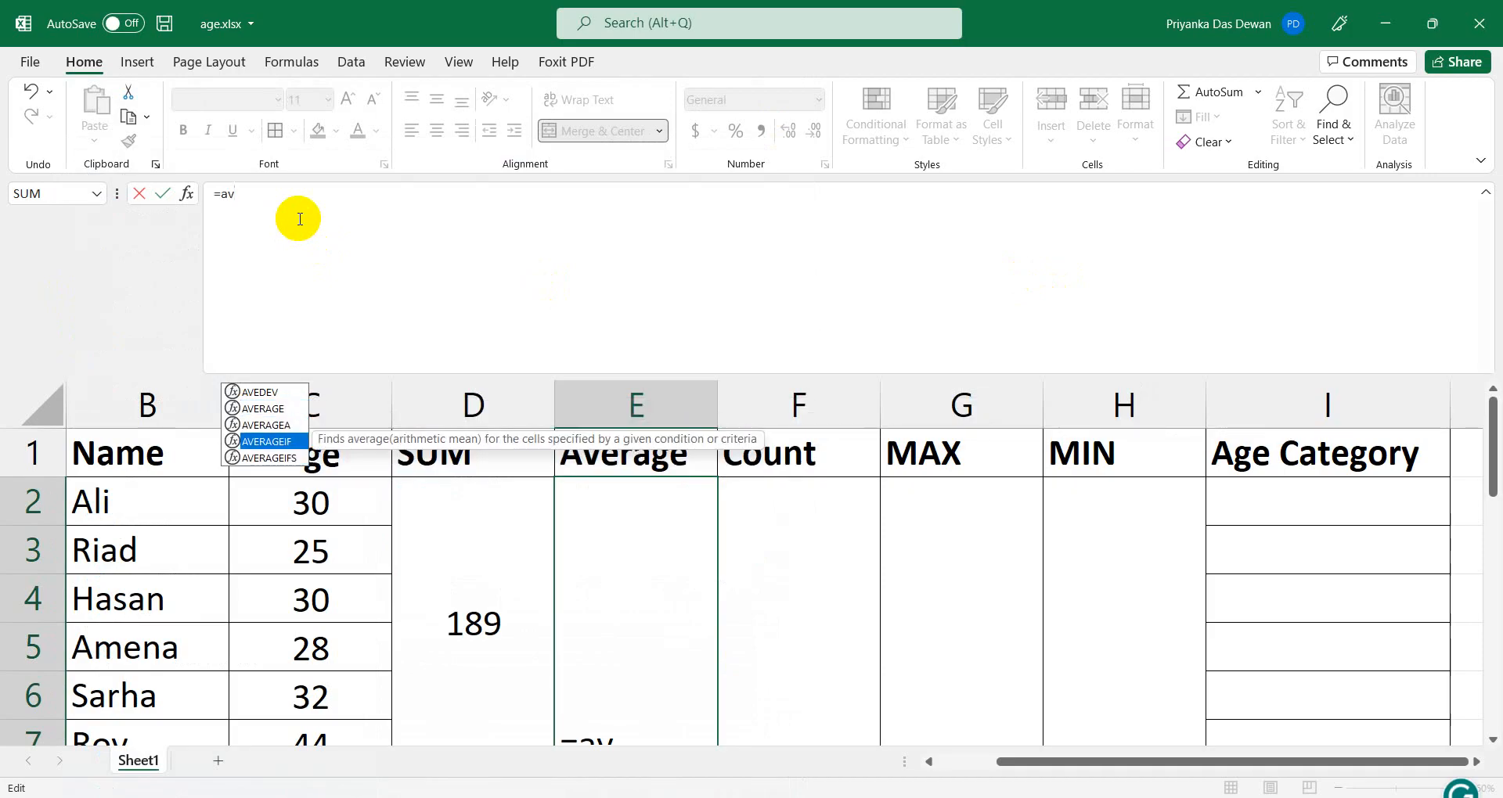
key(Down)
key(Up)
key(Up)
key(Up)
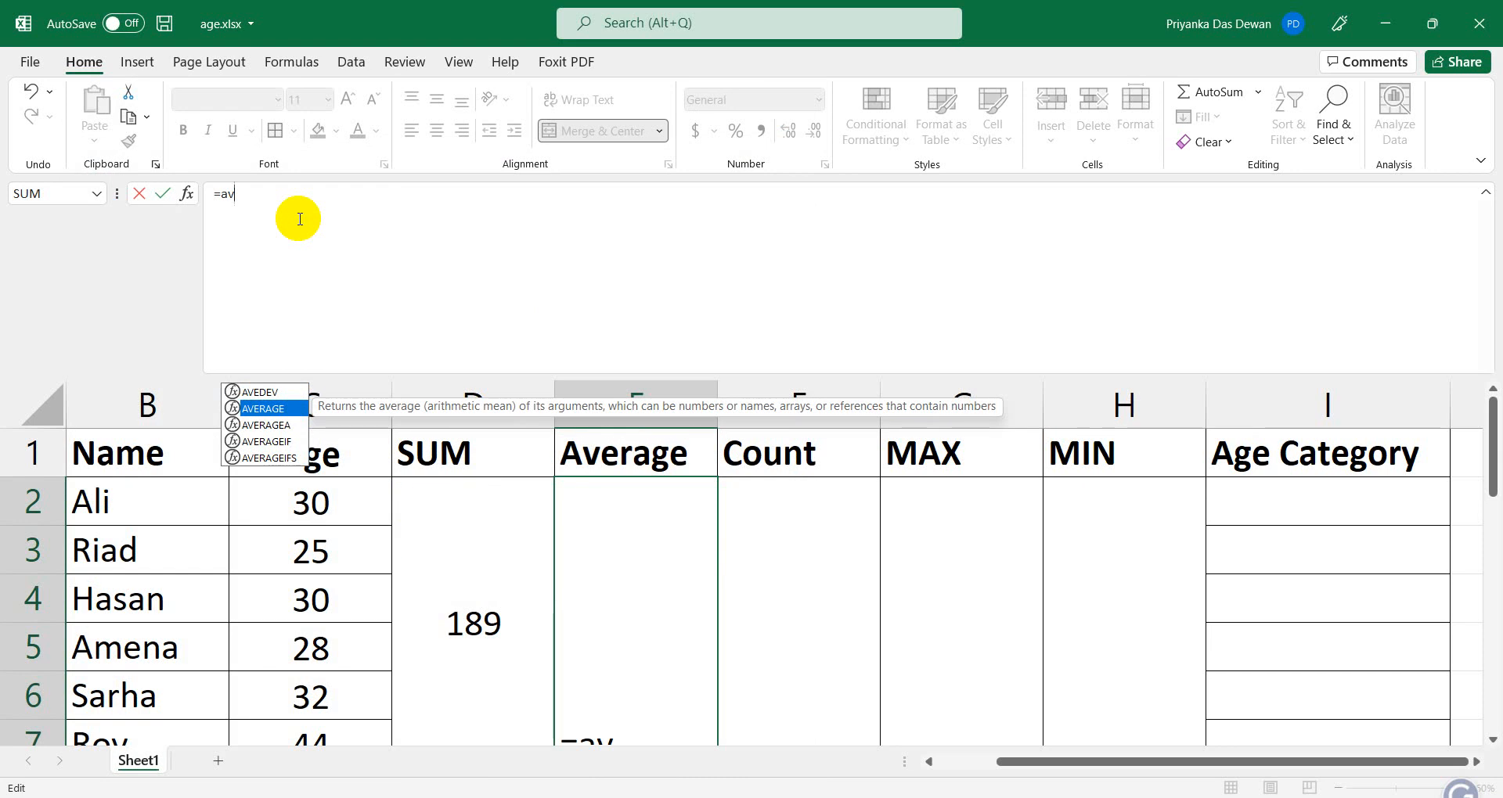
key(Tab)
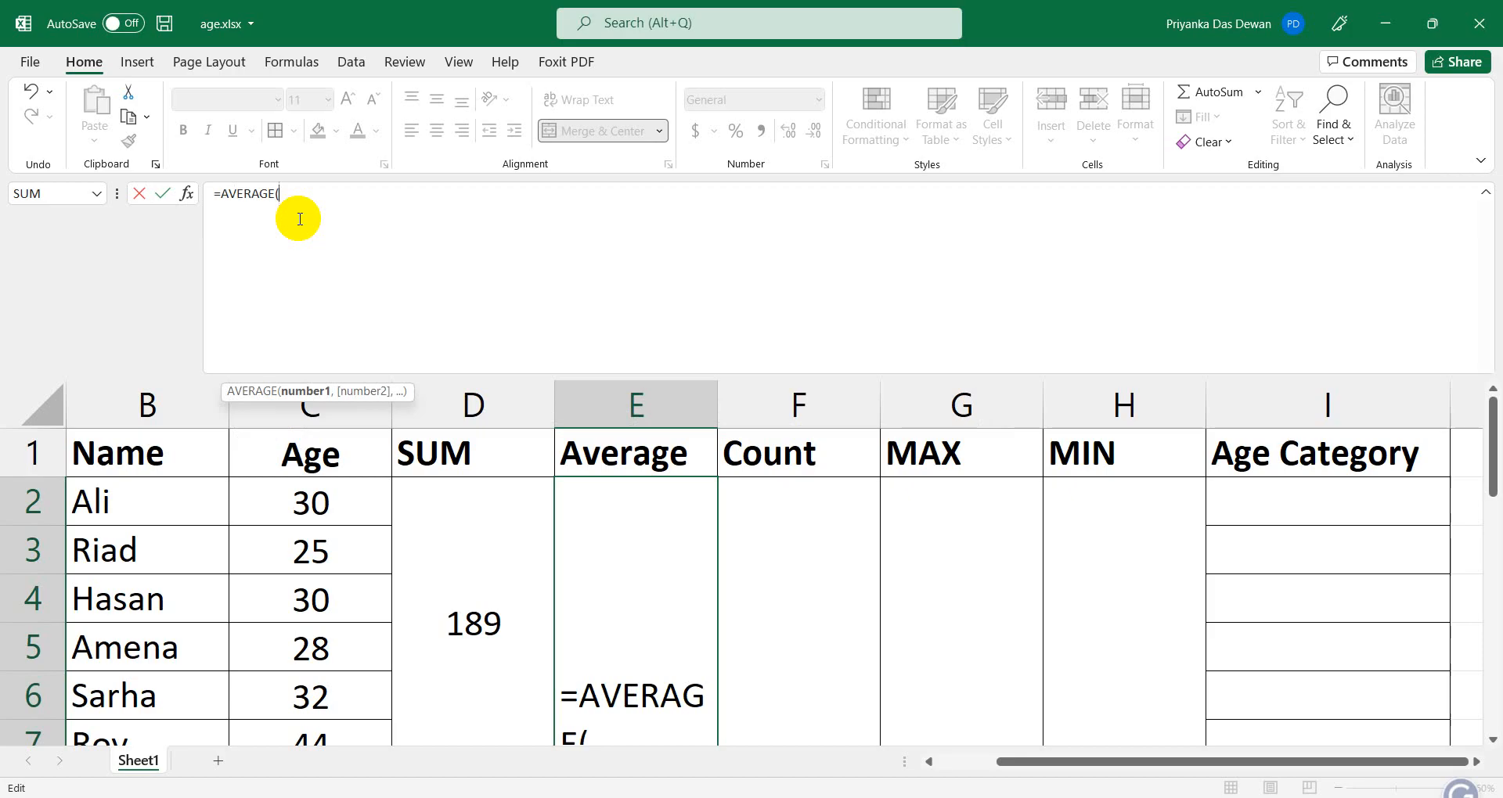
key(BackSpace)
key(BackSpace)
key(BackSpace)
key(BackSpace)
key(BackSpace)
key(BackSpace)
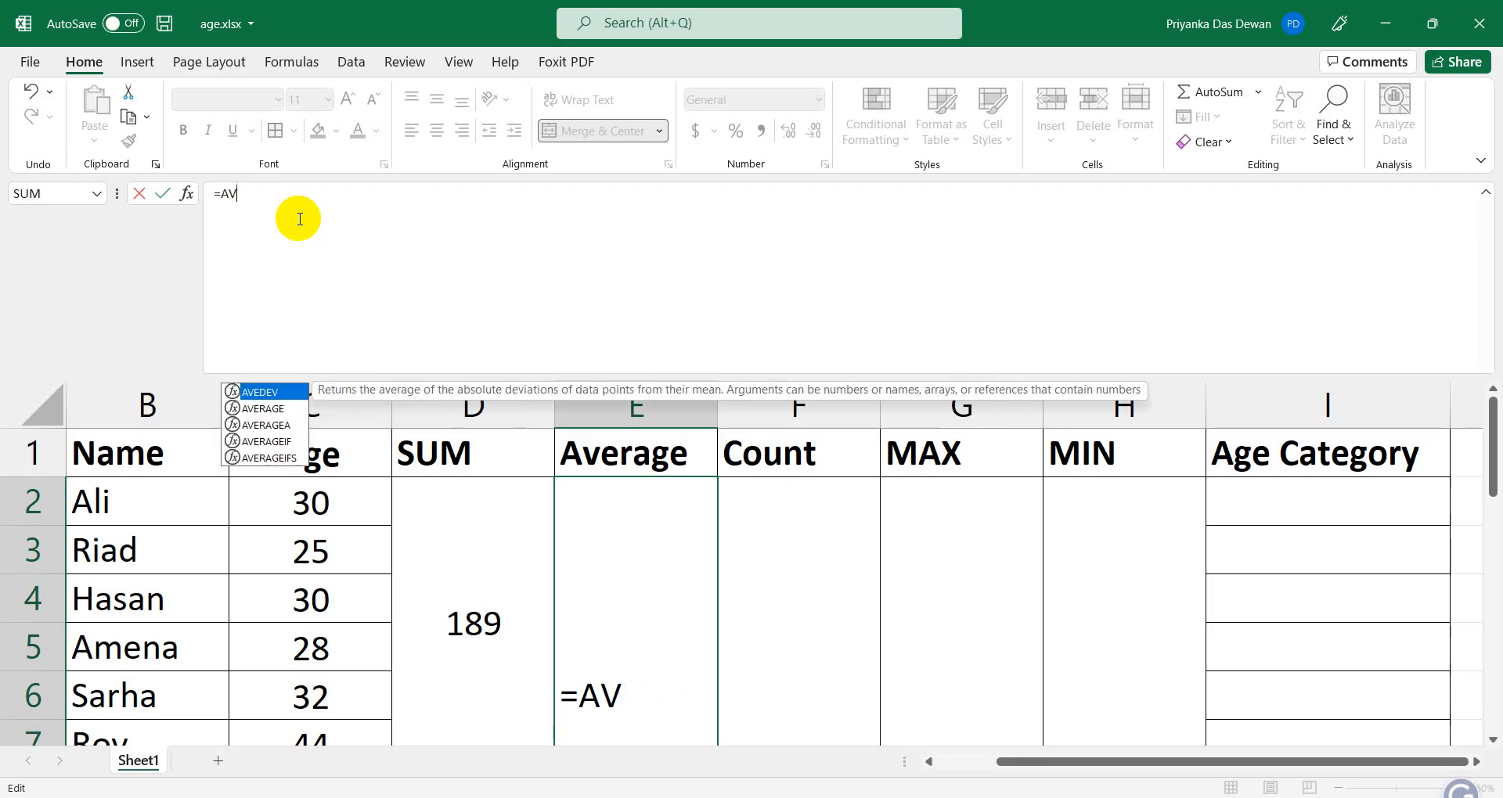
Complete the formula in E2 with the AVERAGE function over the ages and enter it as =AVERAGE(C2:C7).
key(Down)
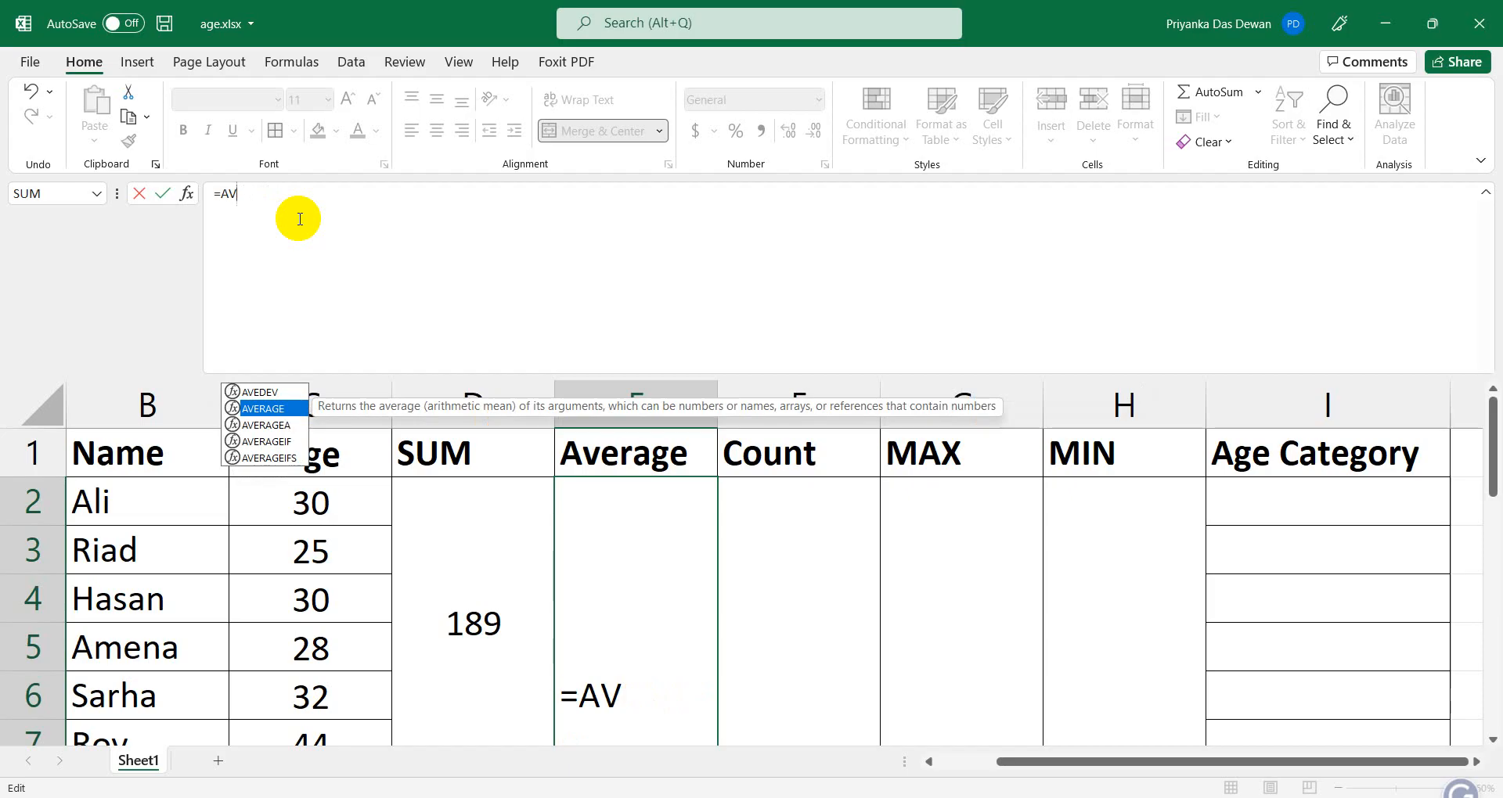
key(Tab)
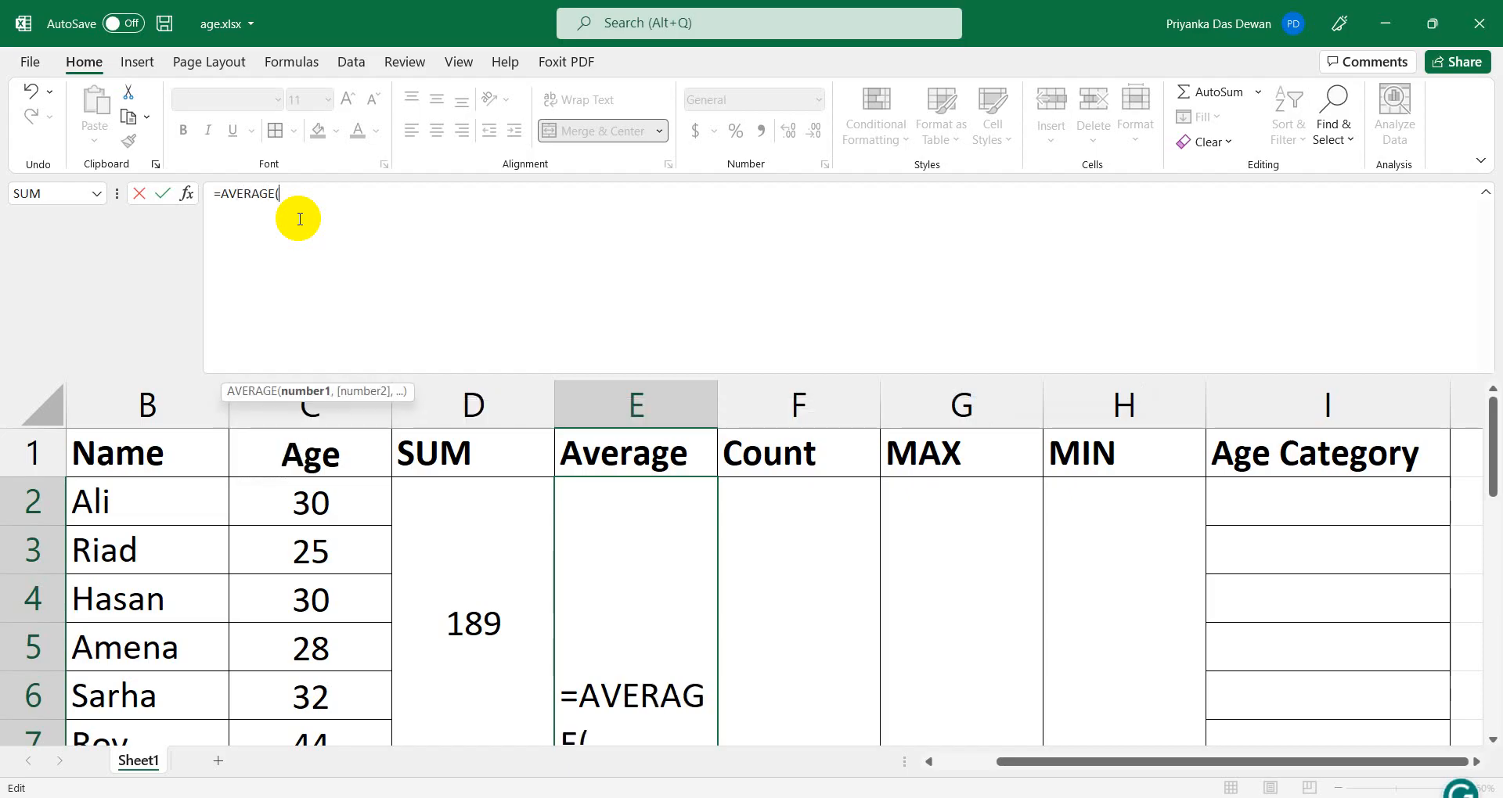
click(348, 498)
key(shift+Down)
key(shift+Down)
key(shift+Down)
key(shift+Down)
key(shift+Down)
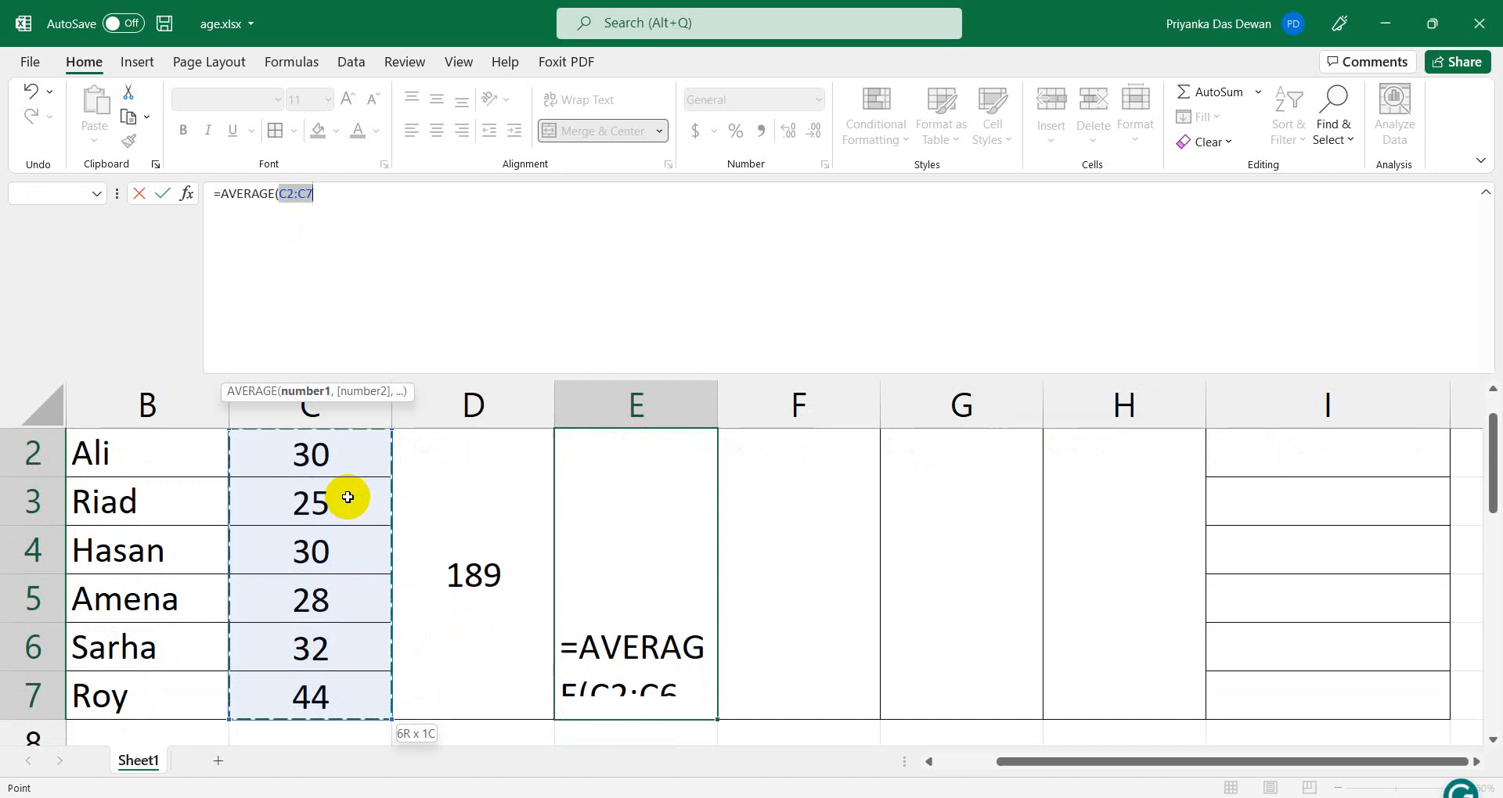
click(322, 195)
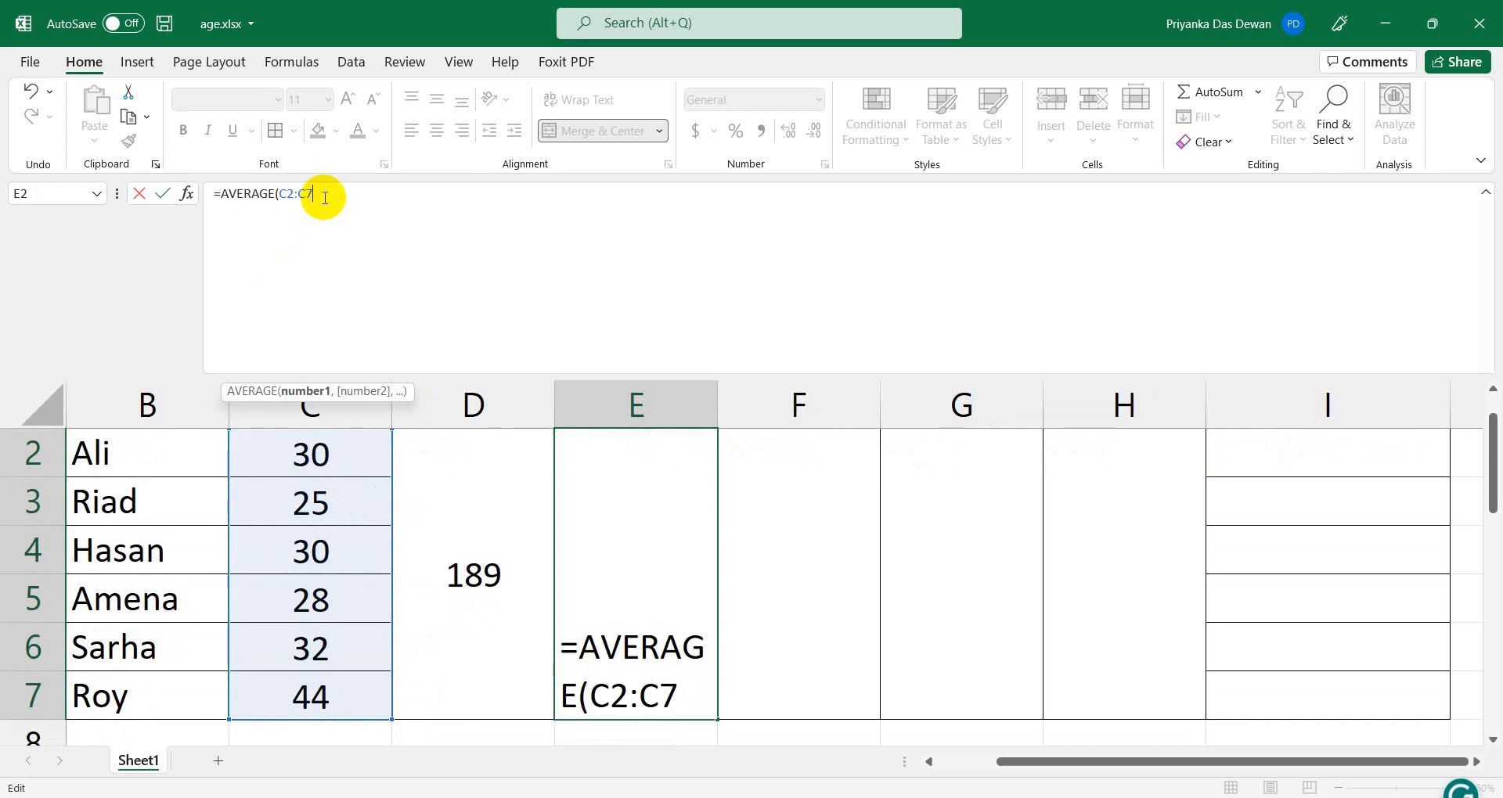
text())
key(Return)
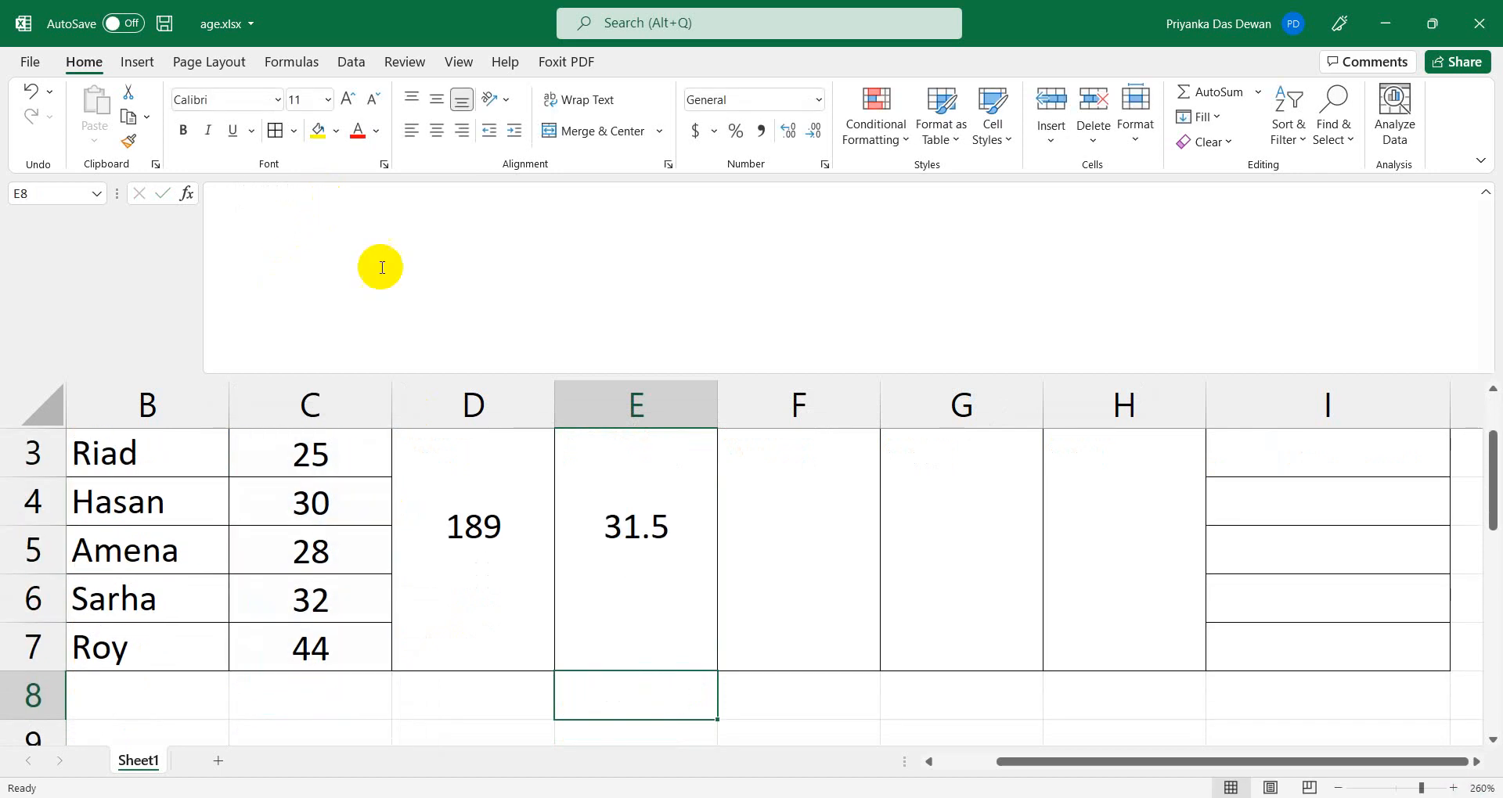
click(600, 529)
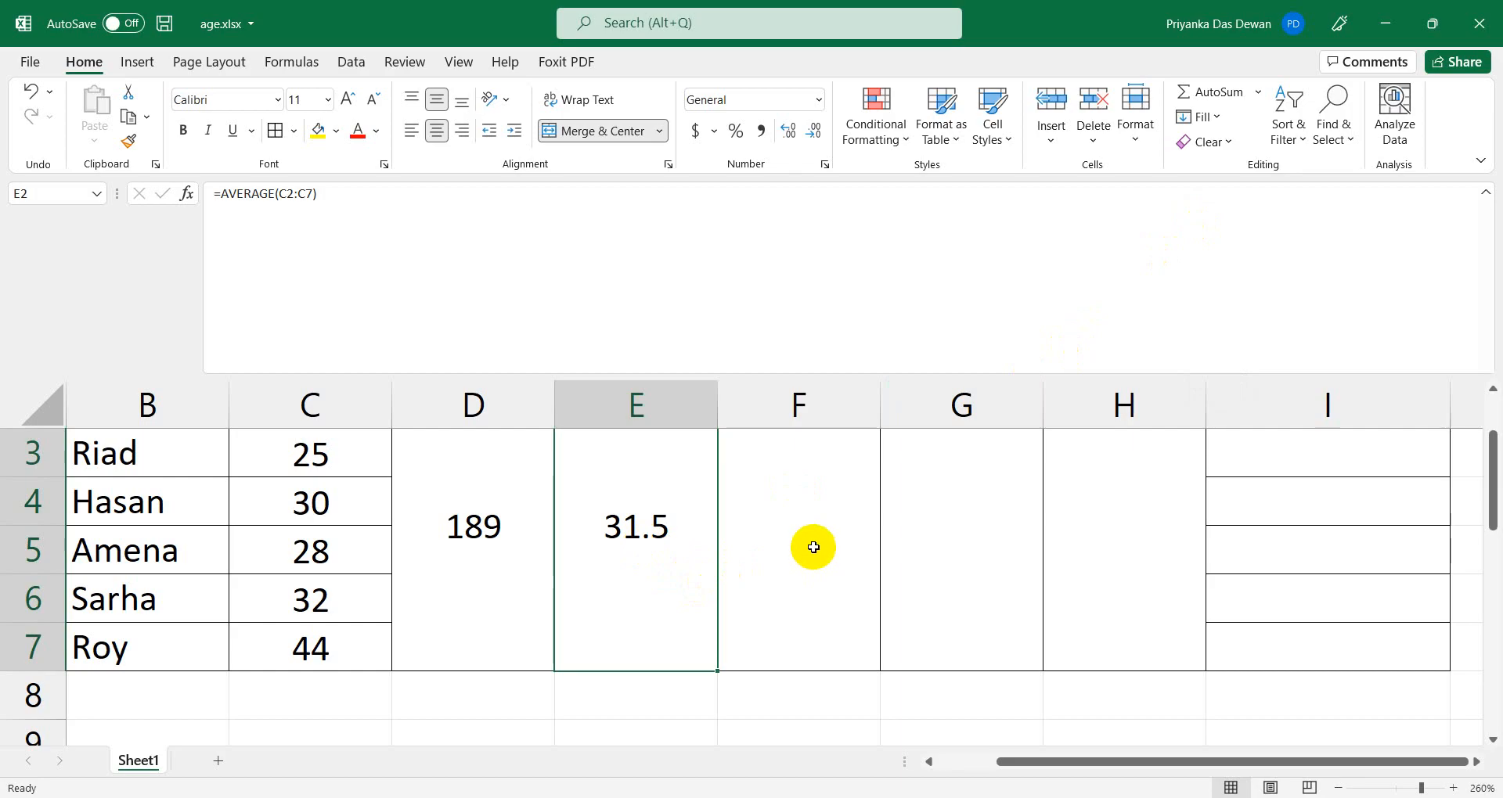
Select the ages in C2:C7 to examine which cells the Count column has to cover.
click(813, 540)
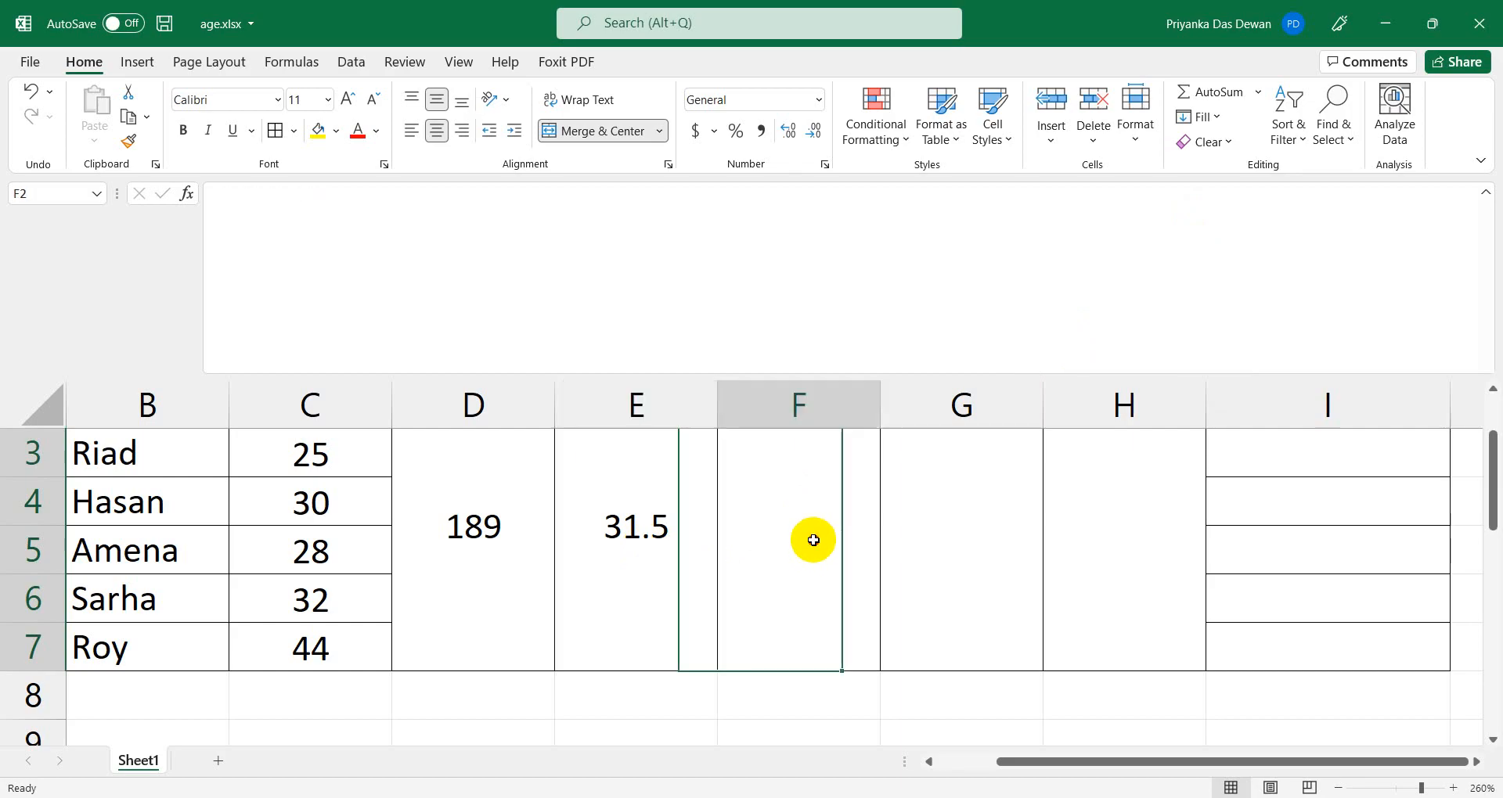
scroll(386, 470, up, 1)
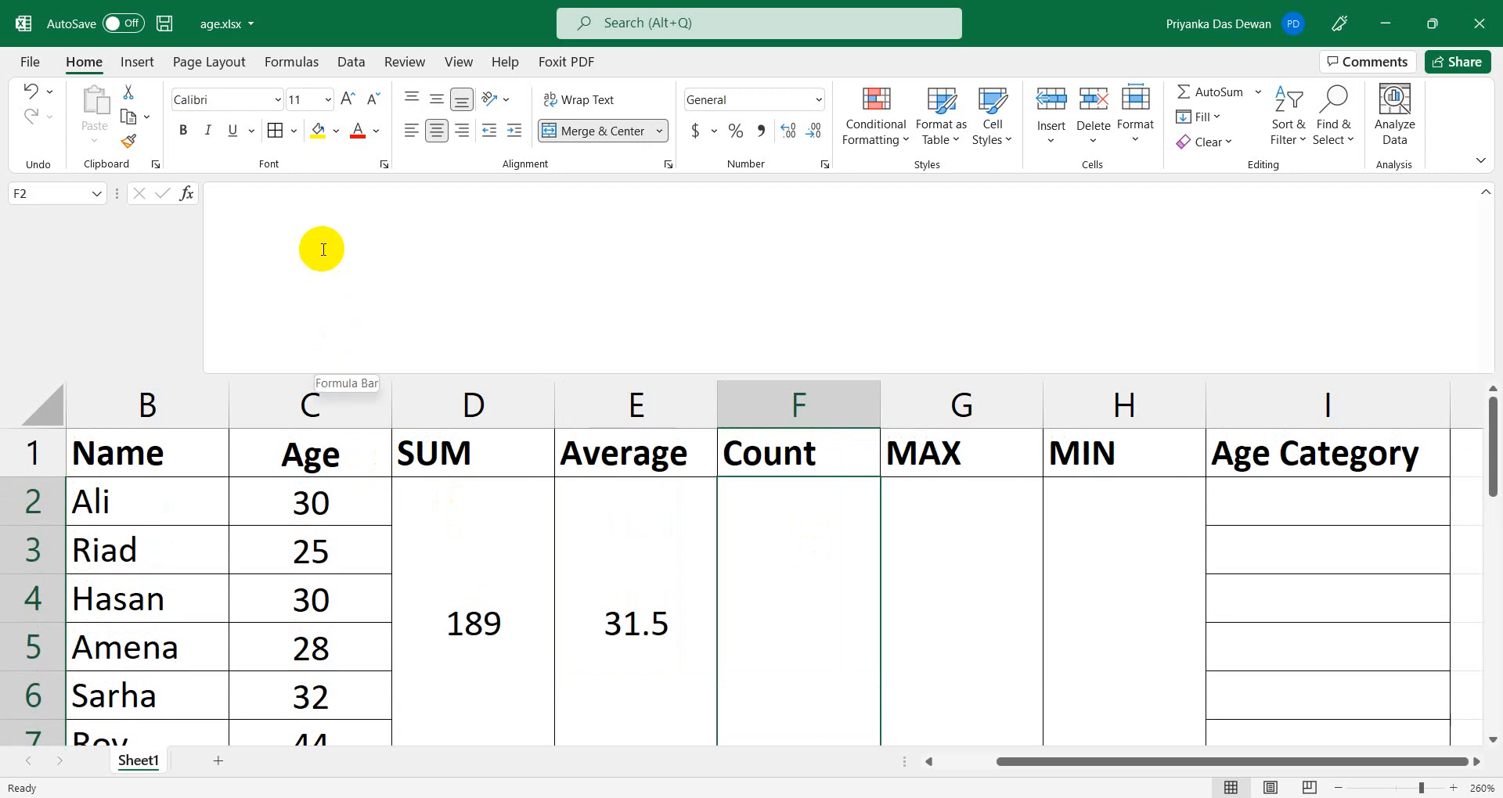
click(291, 505)
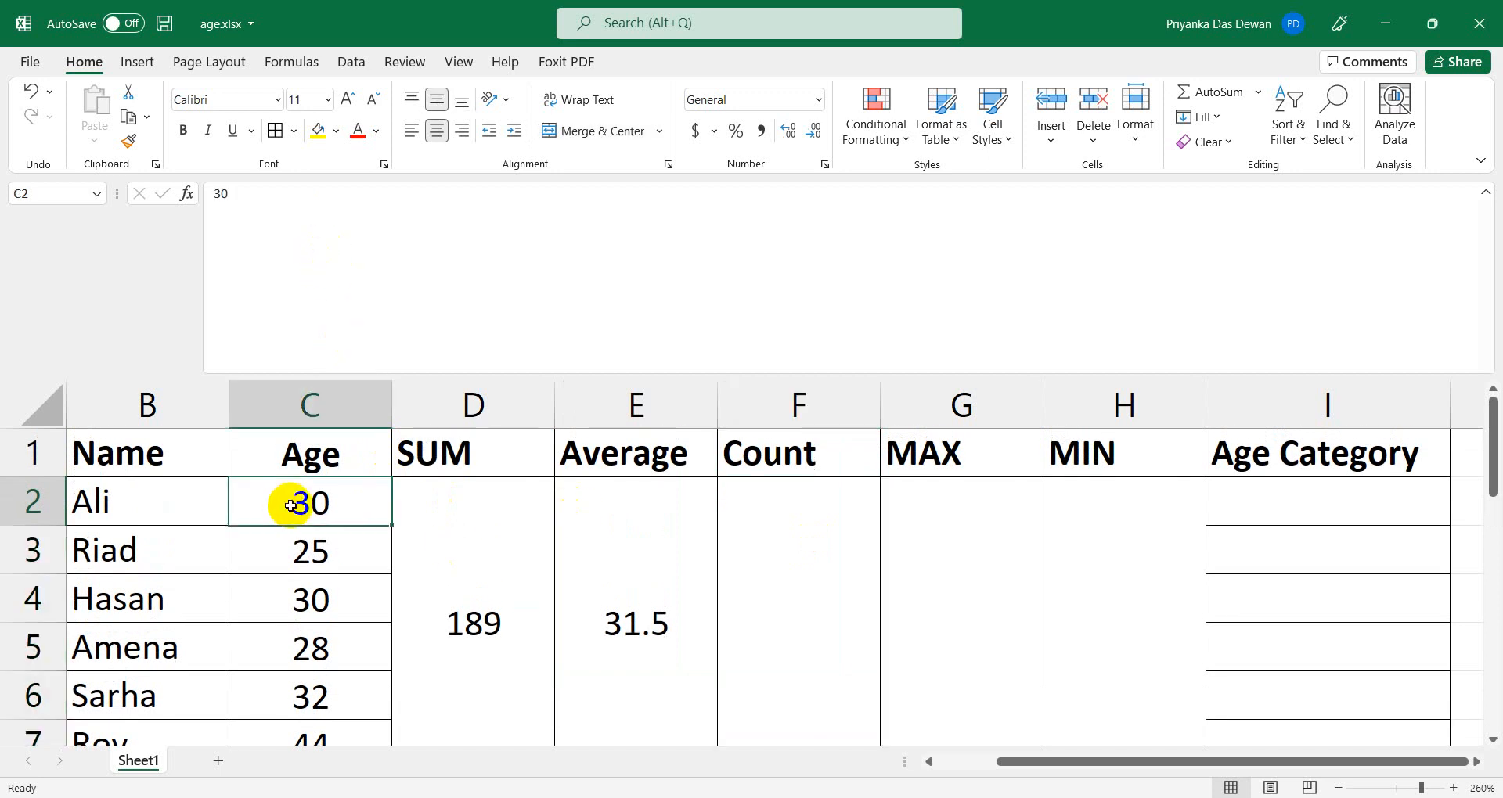
key(shift+Down)
key(shift+Down)
key(shift+Down)
key(shift+Down)
key(shift+Down)
key(shift+Down)
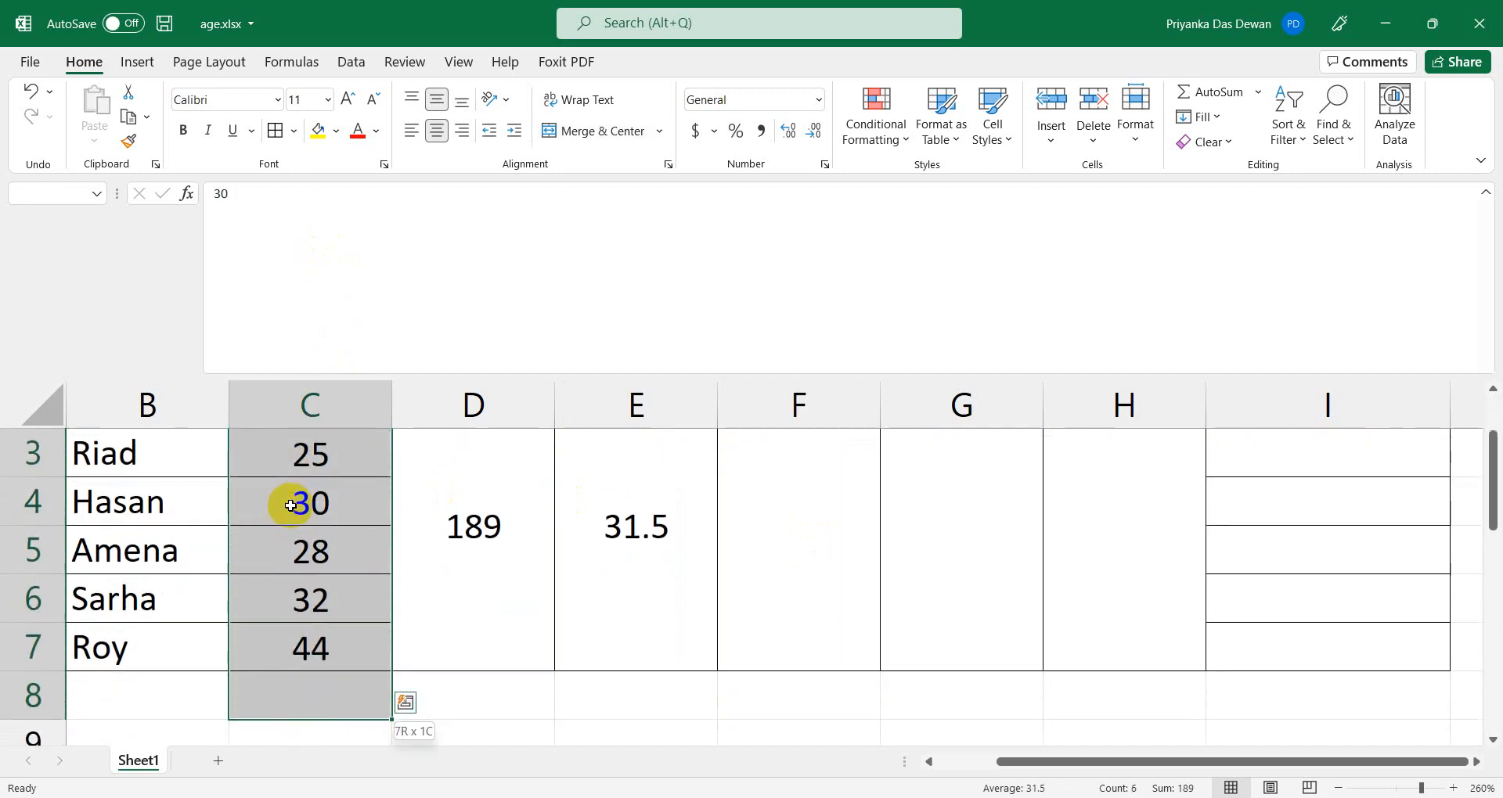
key(shift+Left)
key(shift+Right)
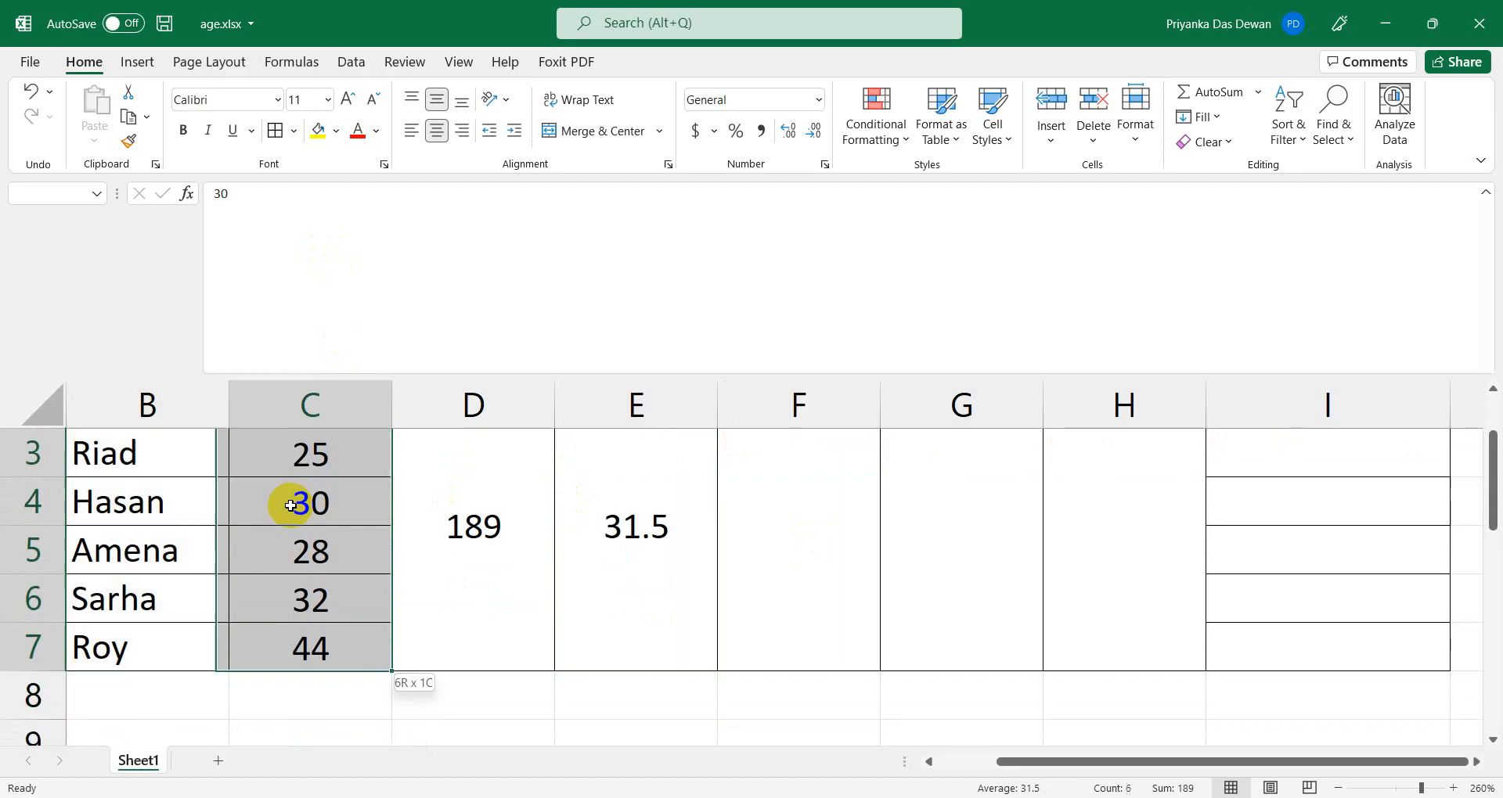
key(shift+Up)
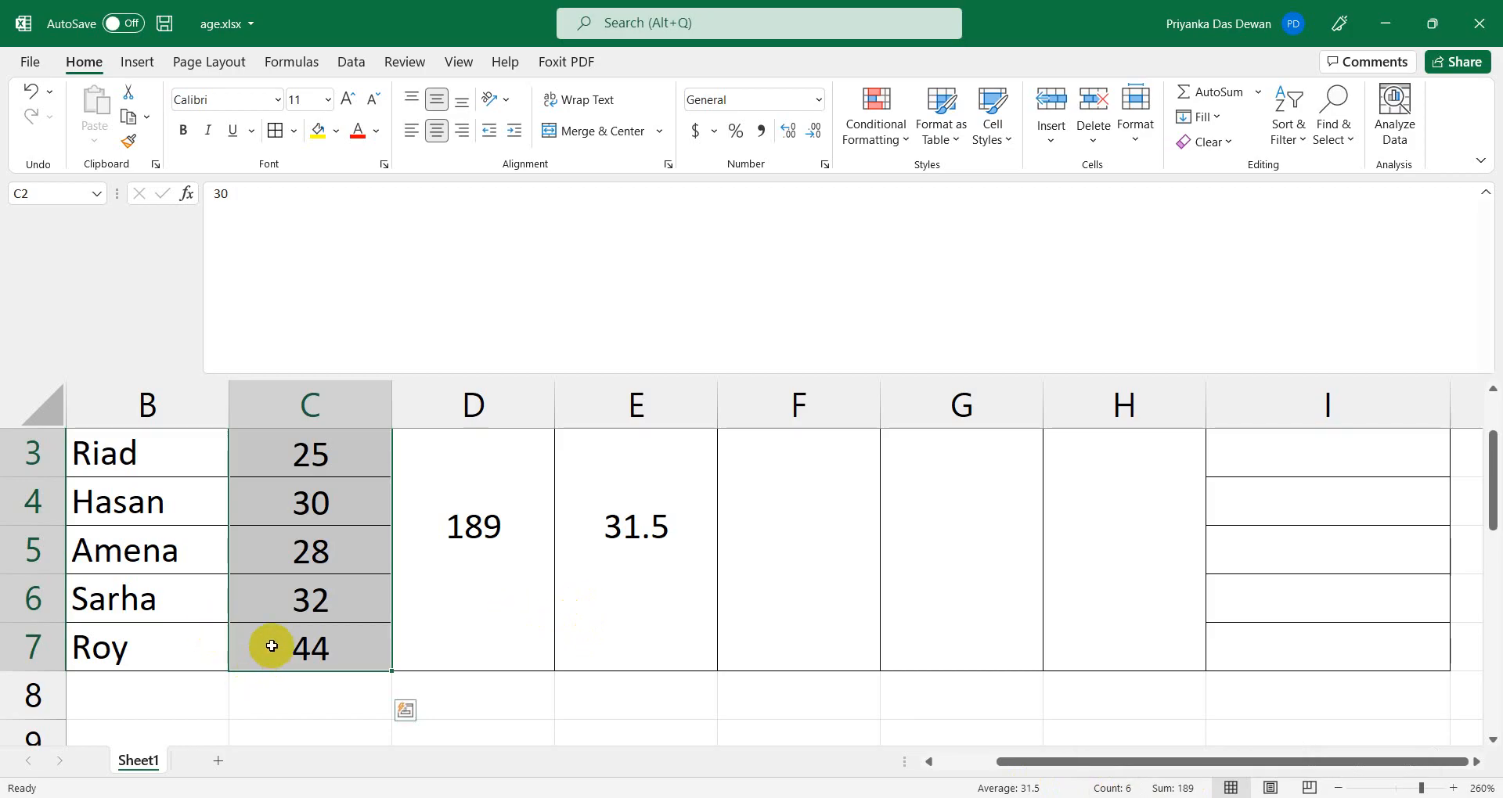
Start a formula with the COUNT function in the merged Count cell F2.
click(775, 594)
click(416, 282)
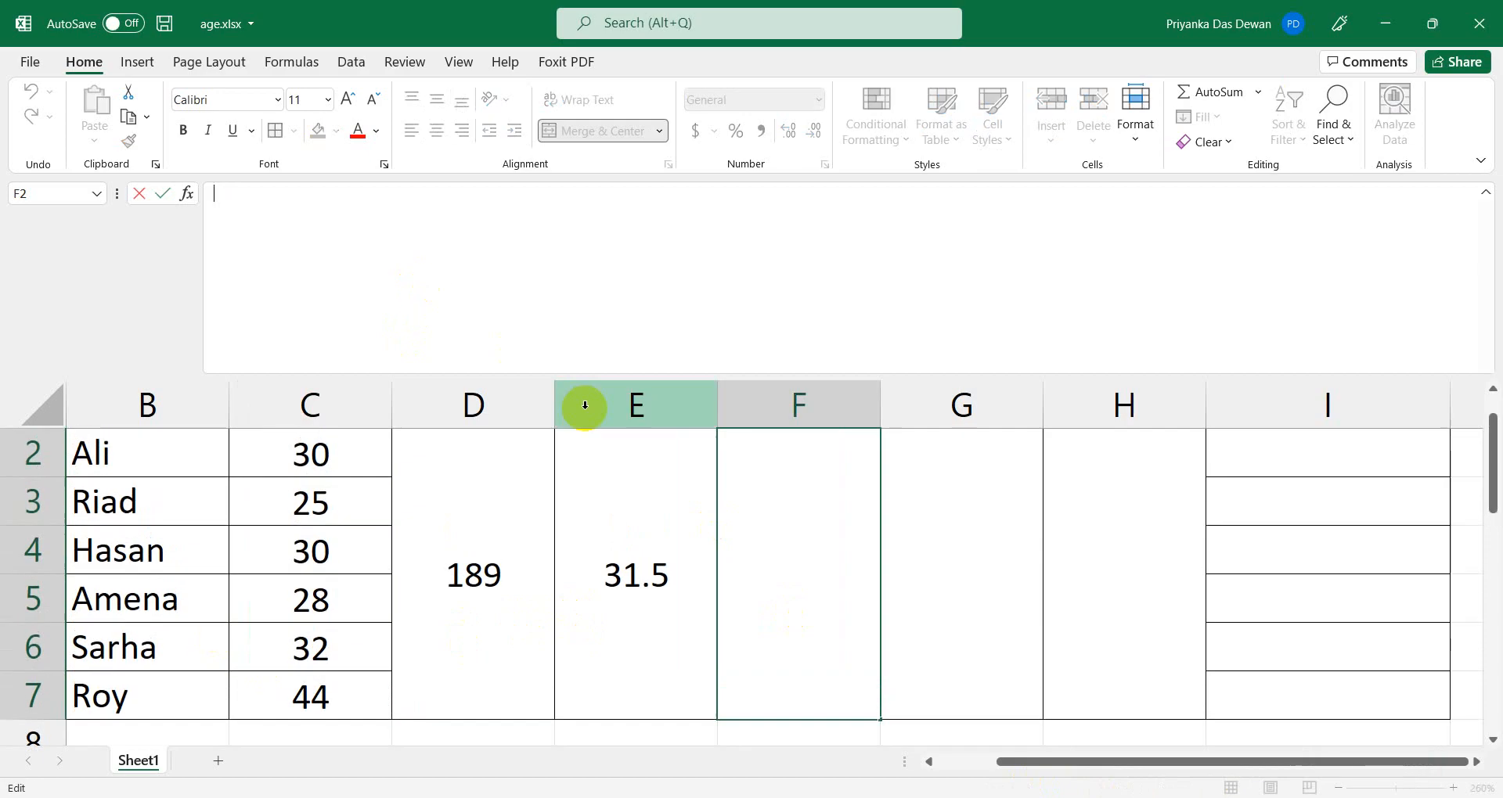
text(=count)
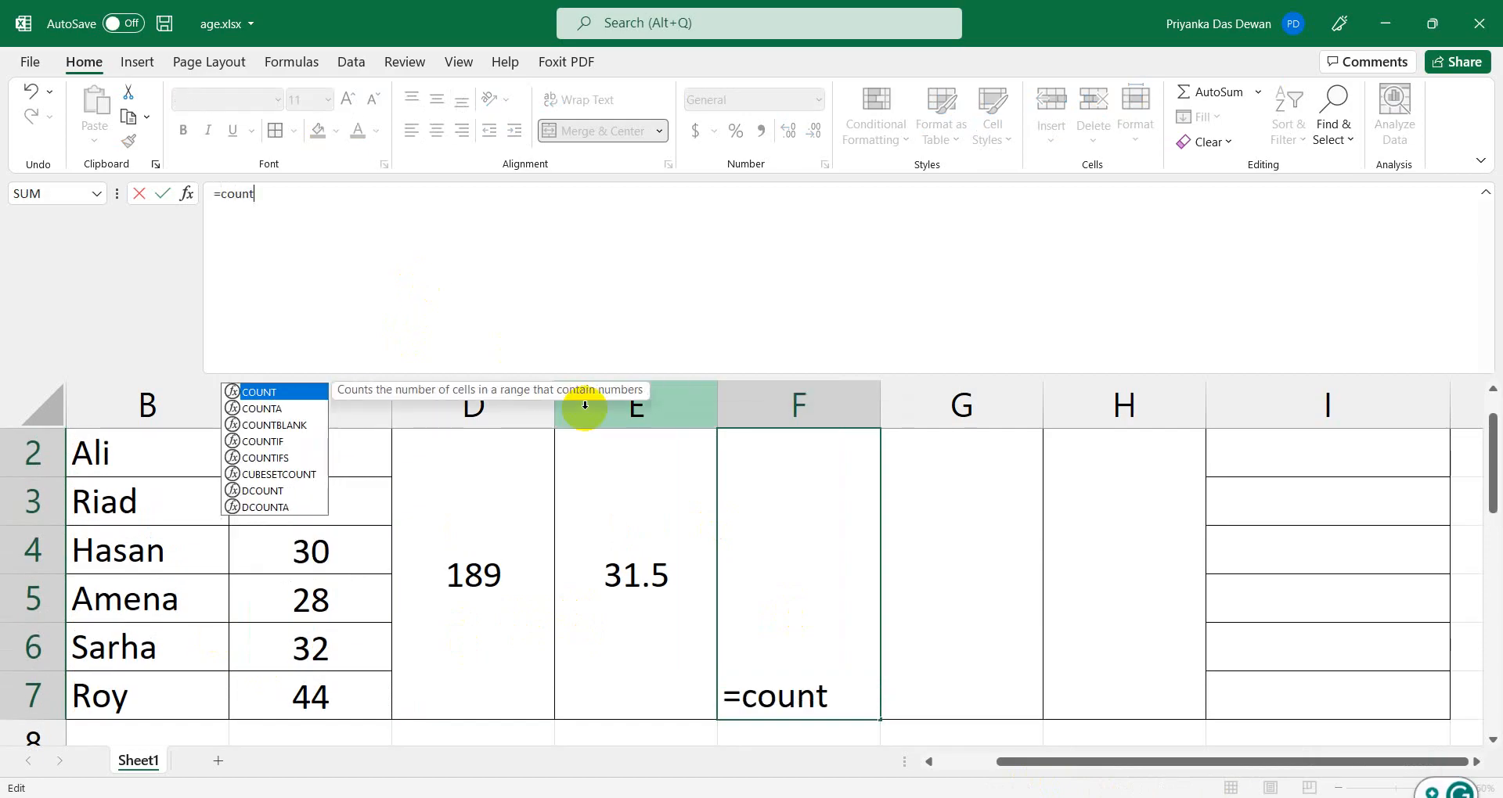
key(Tab)
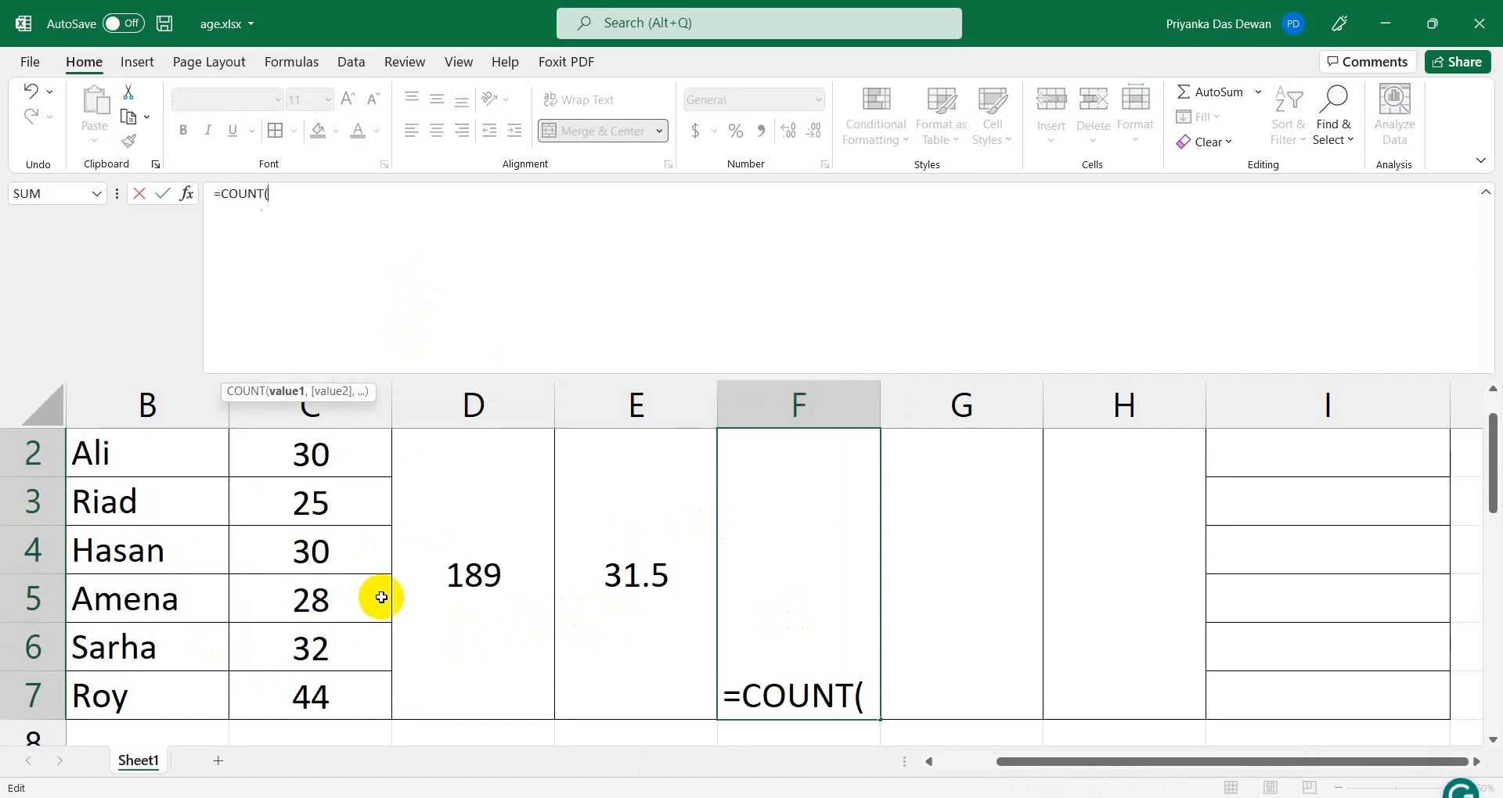
Complete the formula in F2 as =COUNT(C2:C7) and middle-align the result vertically.
scroll(298, 454, up, 1)
click(307, 503)
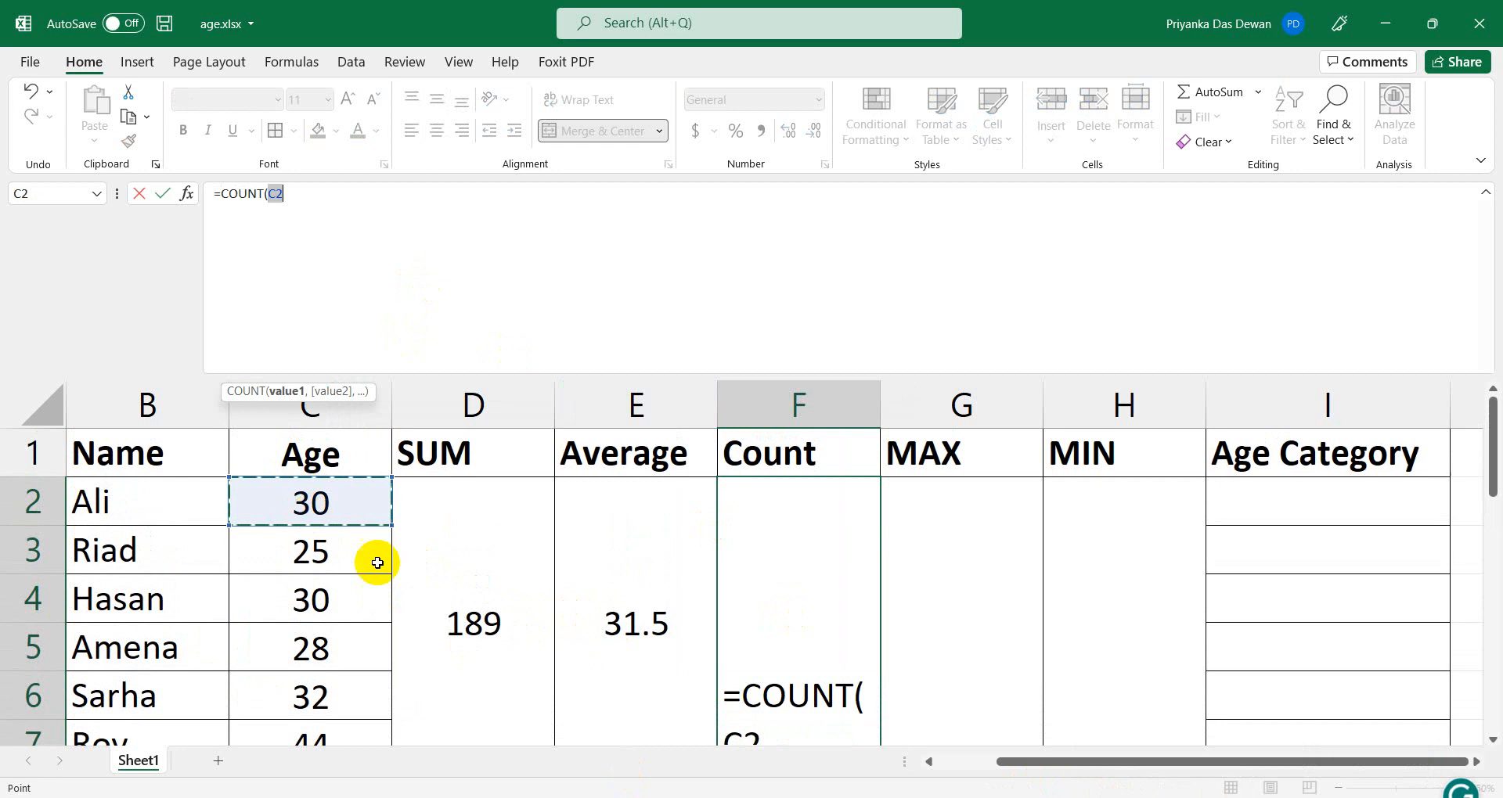
key(shift+Down)
key(shift+Down)
key(shift+Down)
key(shift+Down)
key(shift+Down)
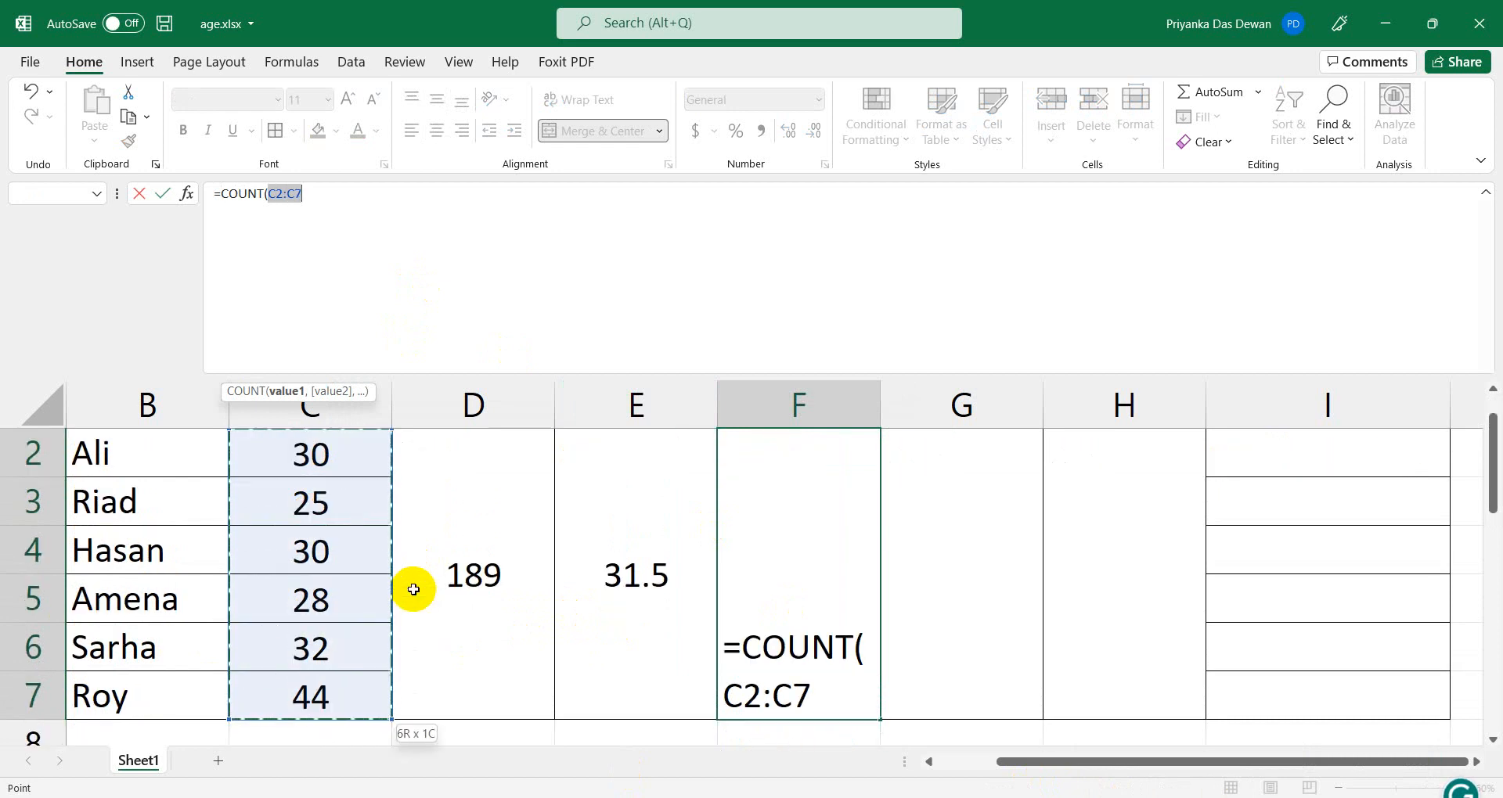
text())
key(Return)
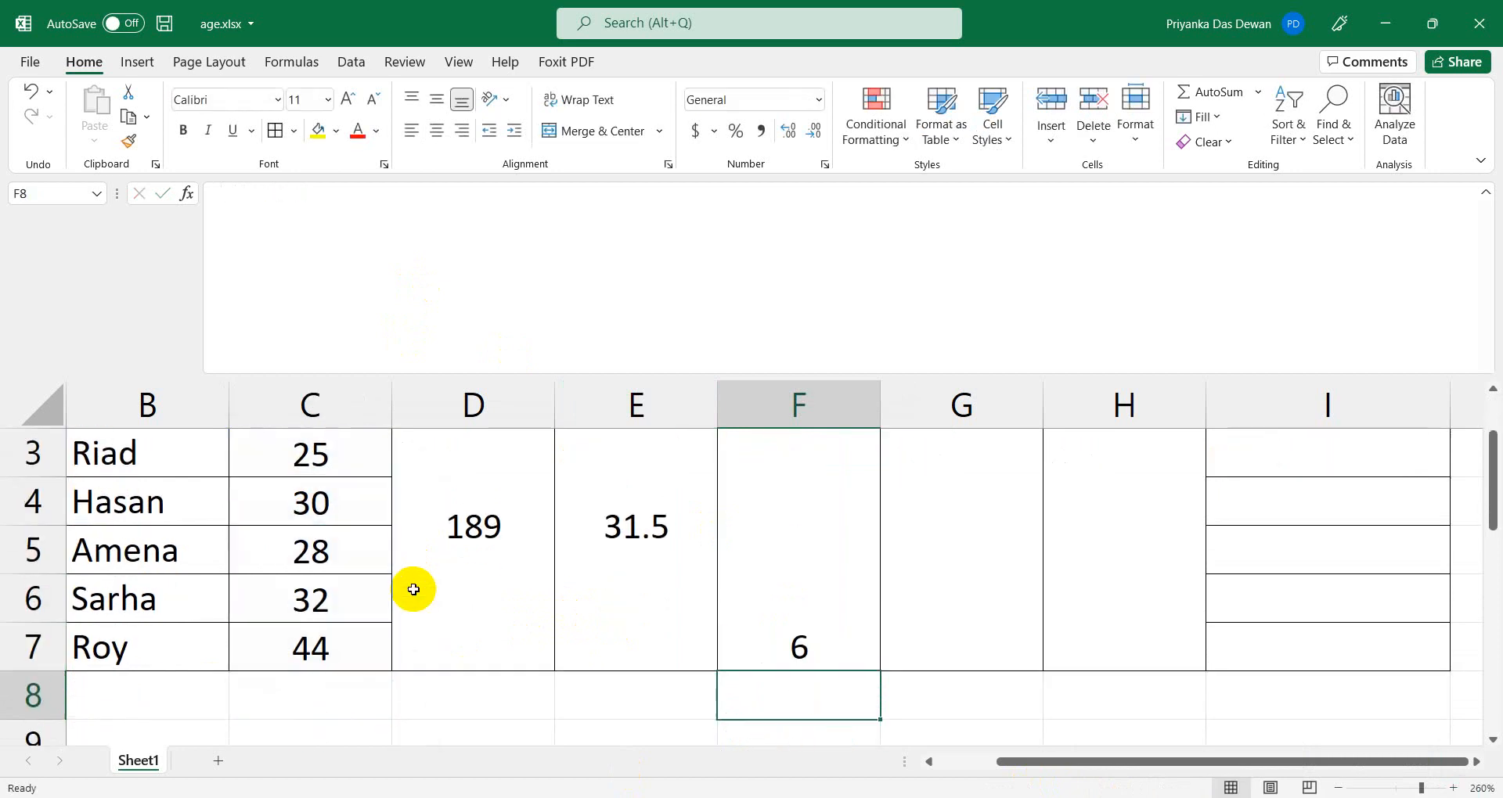
click(796, 555)
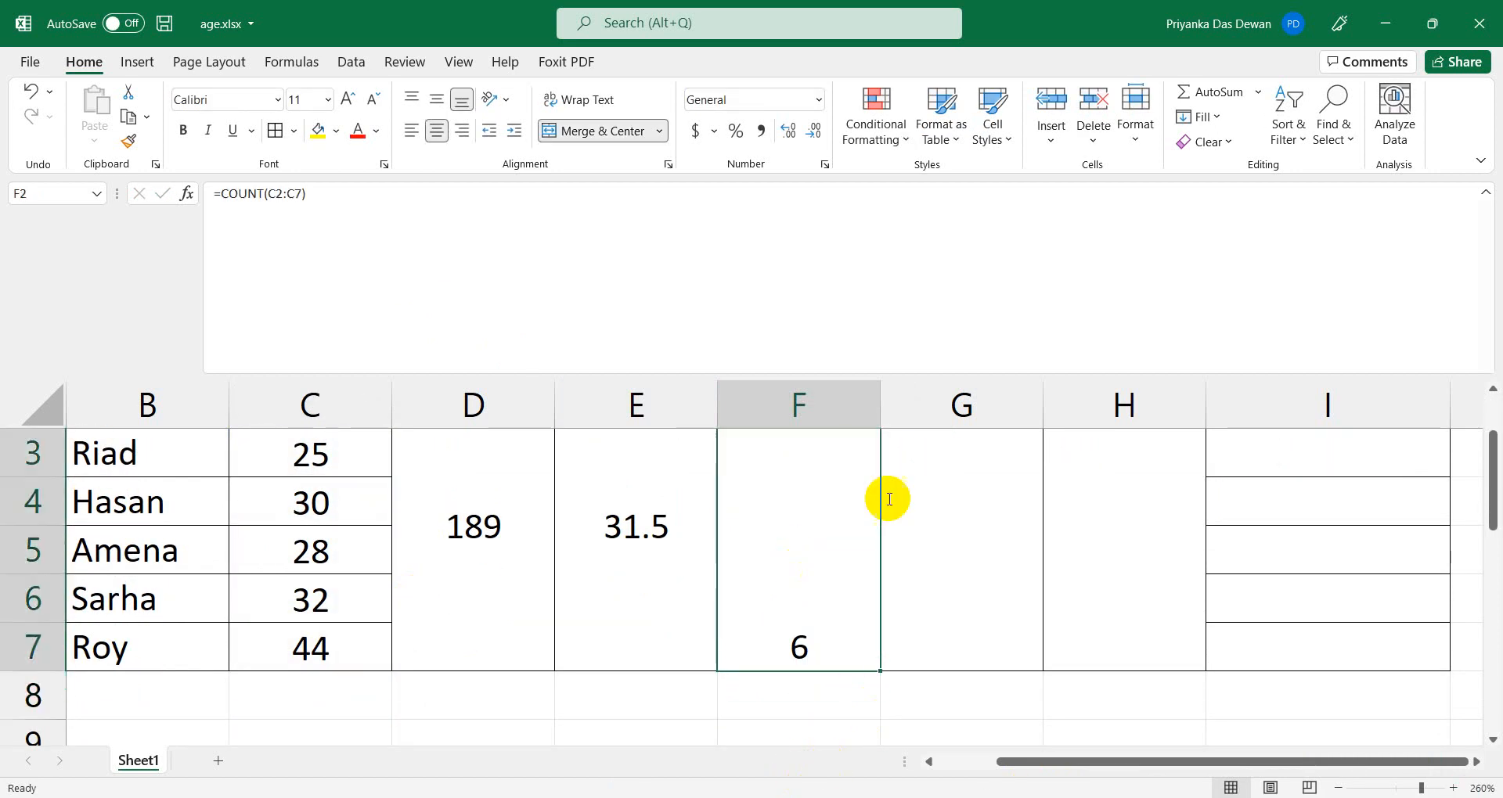
click(436, 100)
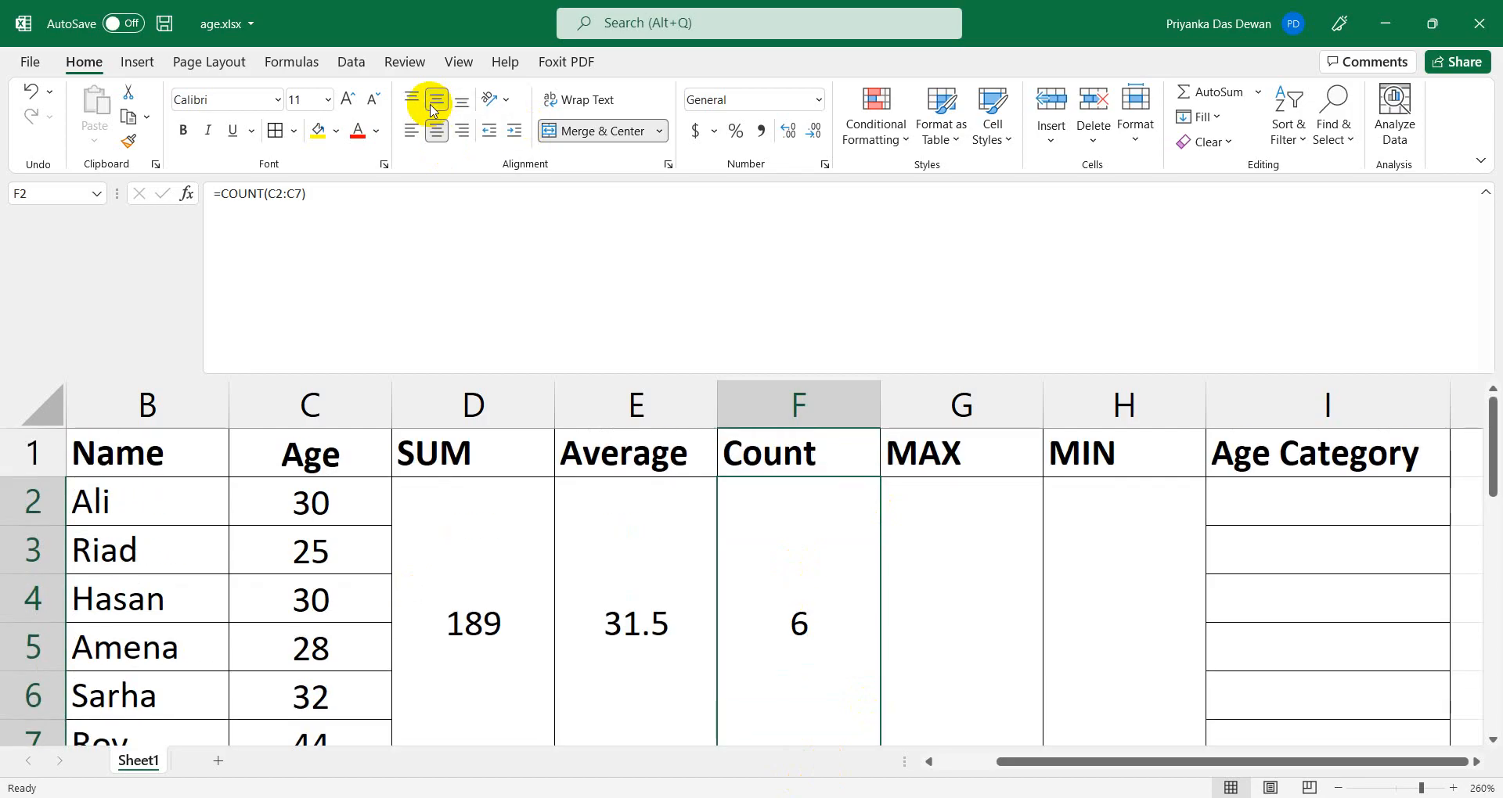
Enter =MAX(C2:C7) in the merged MAX cell G2 and middle-align the result vertically.
click(1006, 490)
click(292, 279)
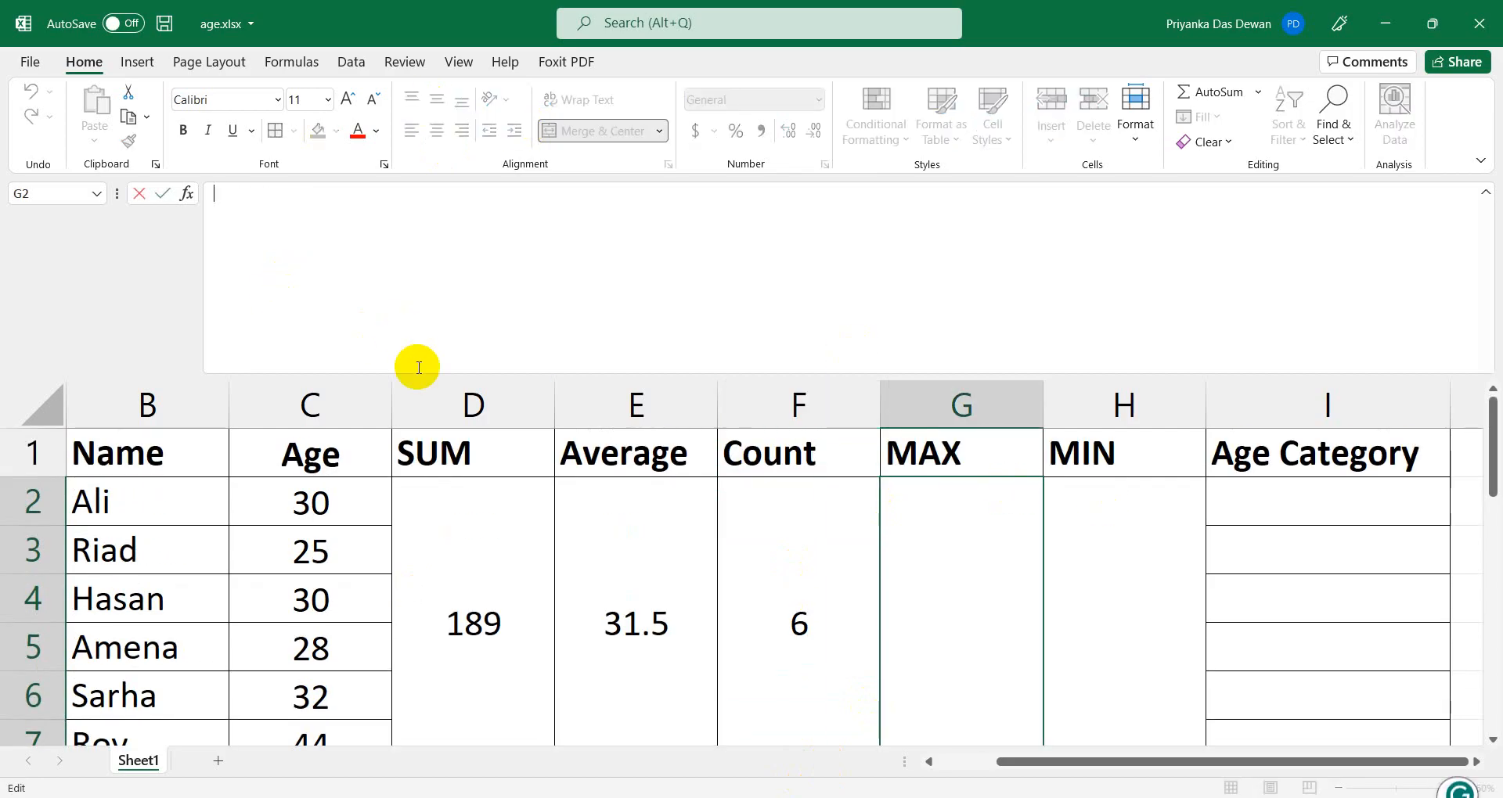
text(=max()
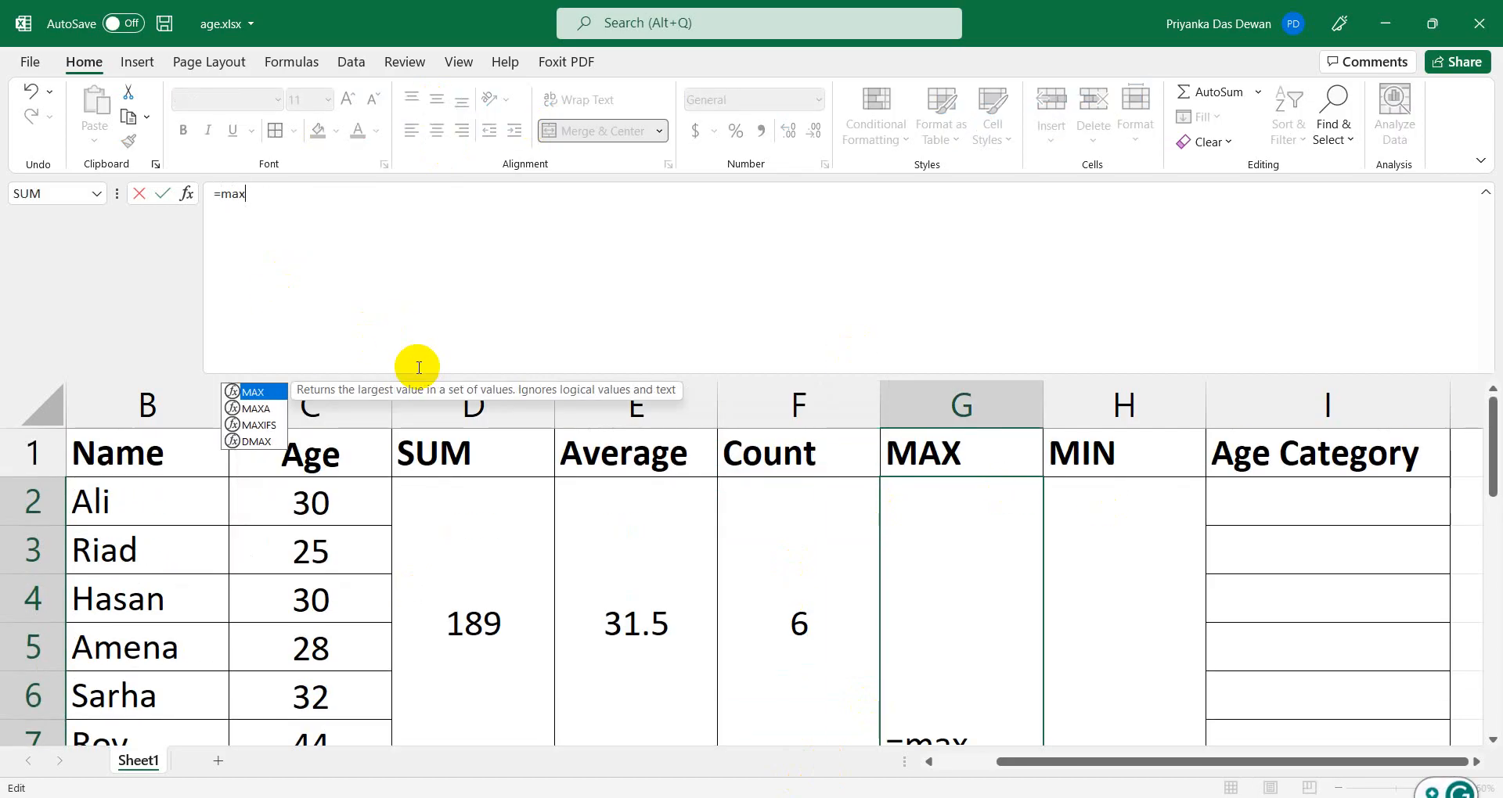
click(373, 498)
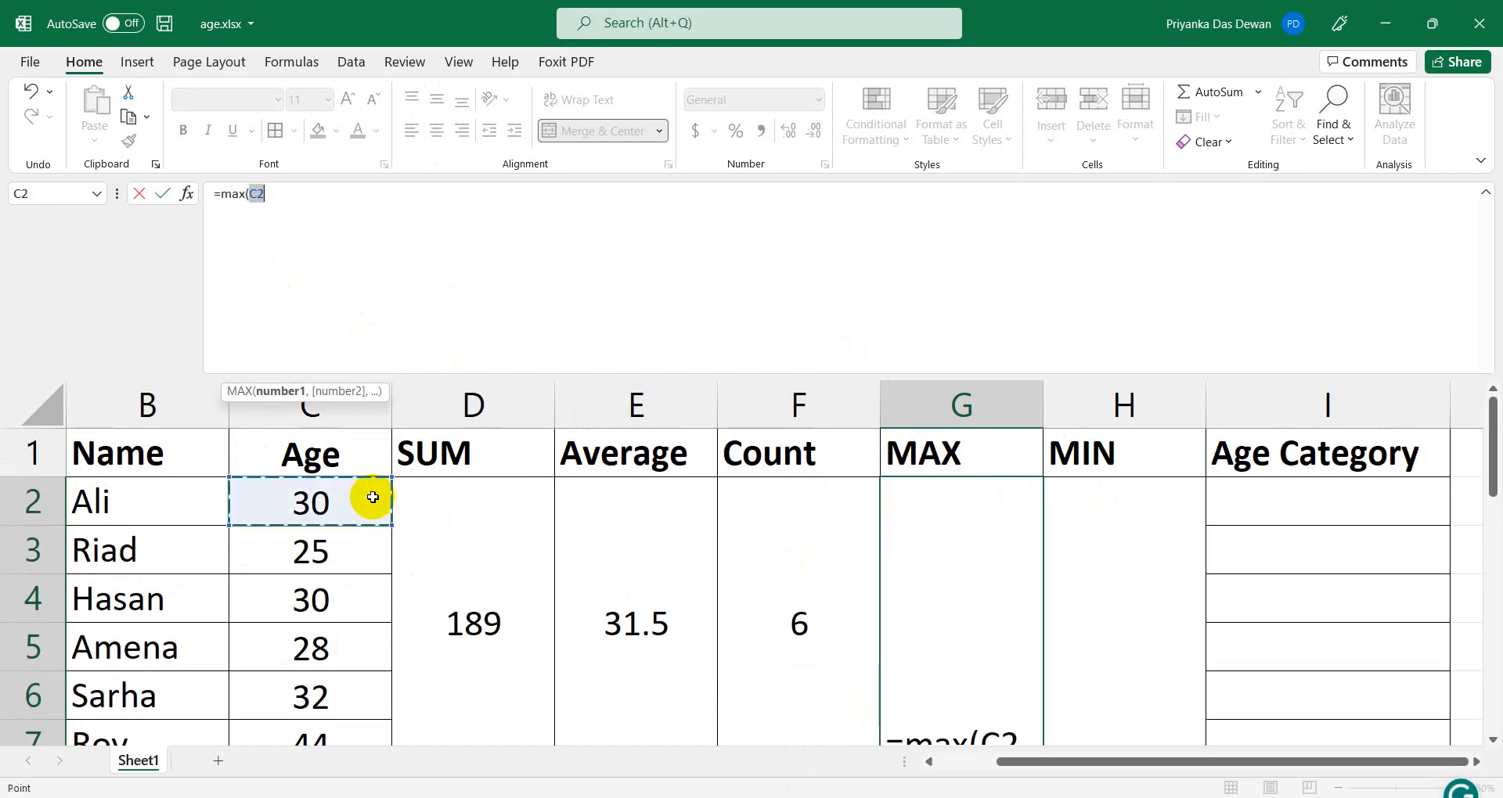
key(shift+Down)
key(shift+Down)
key(shift+Down)
key(shift+Down)
key(shift+Down)
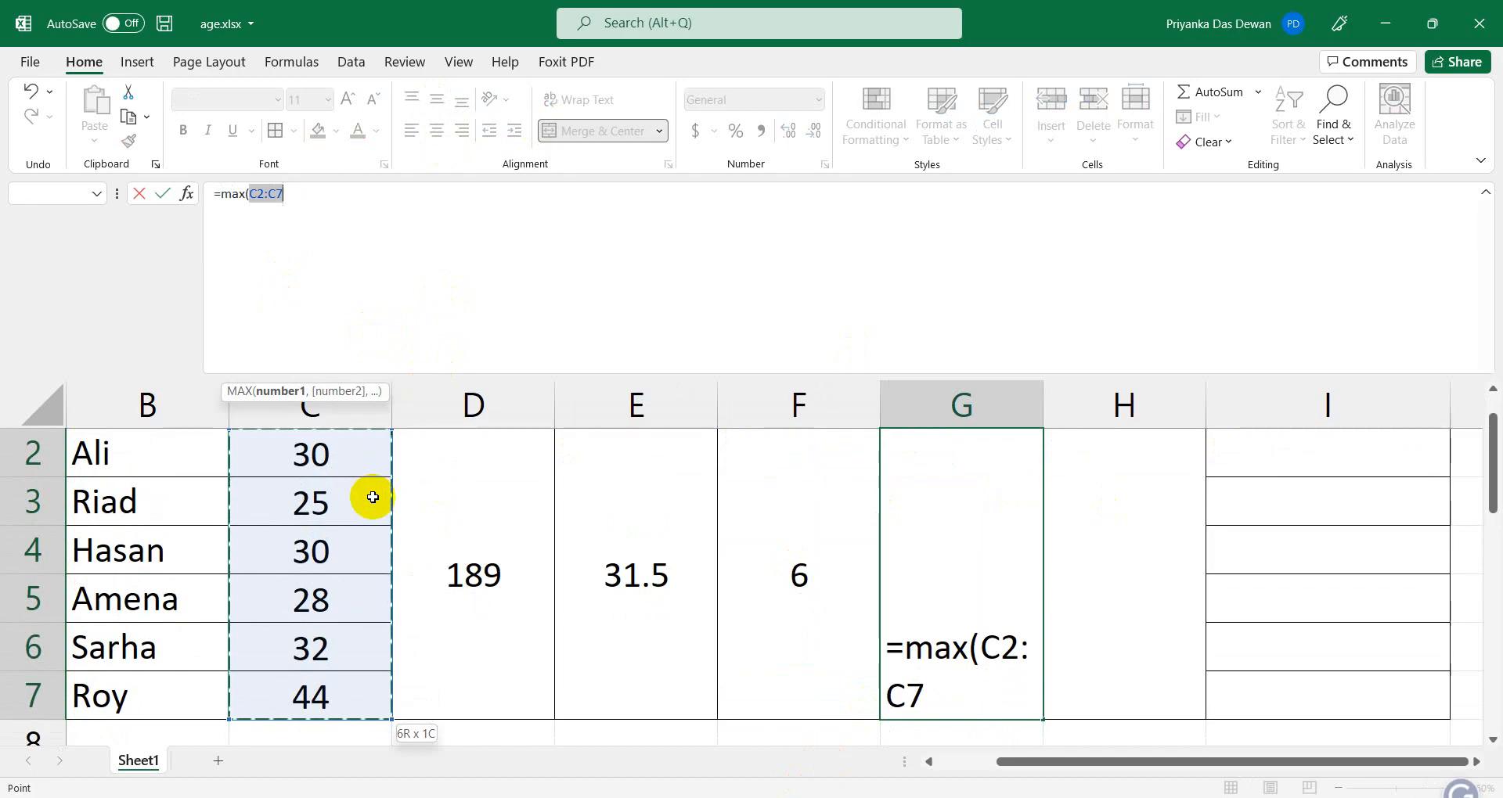
text())
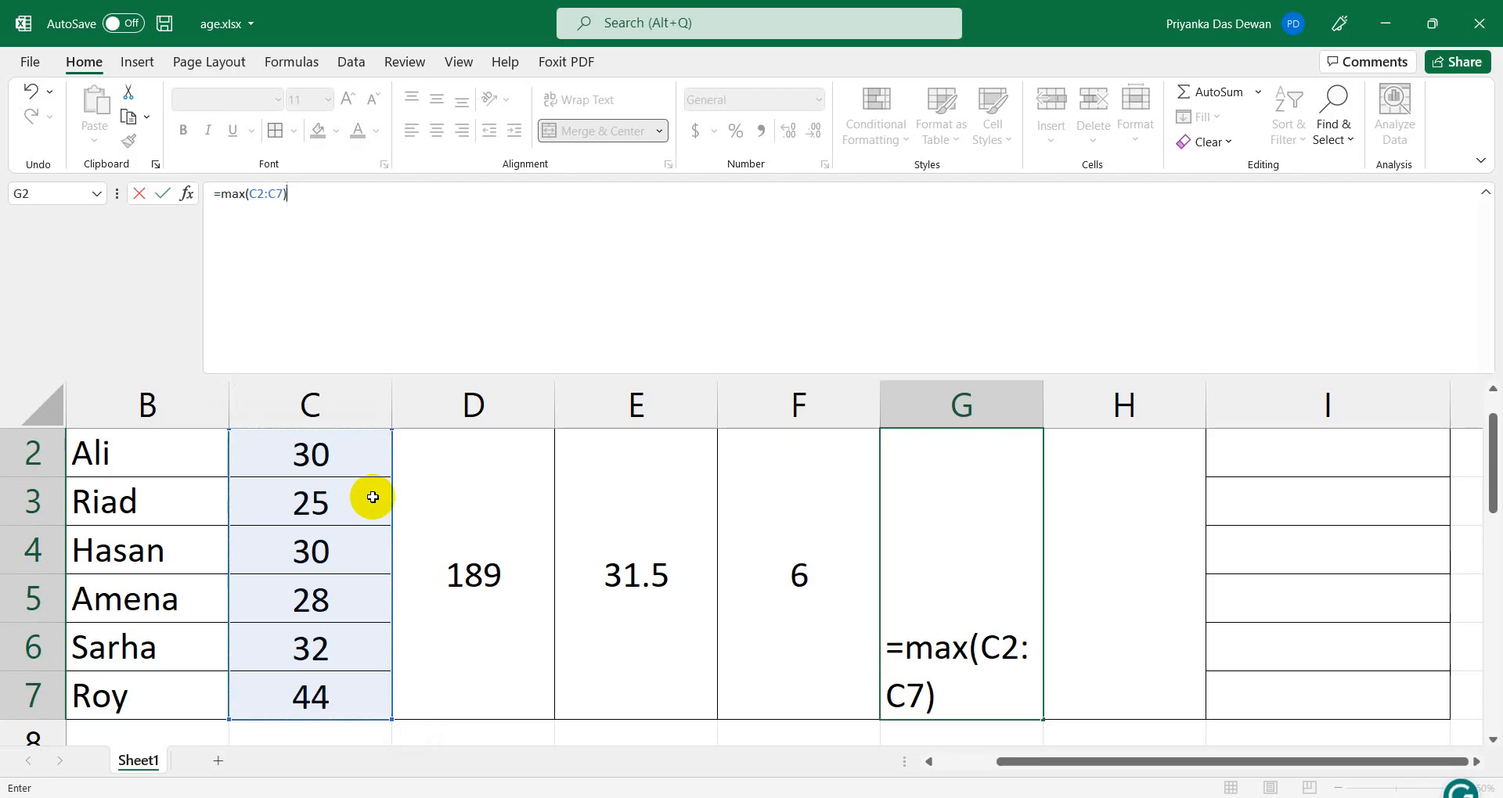
key(Return)
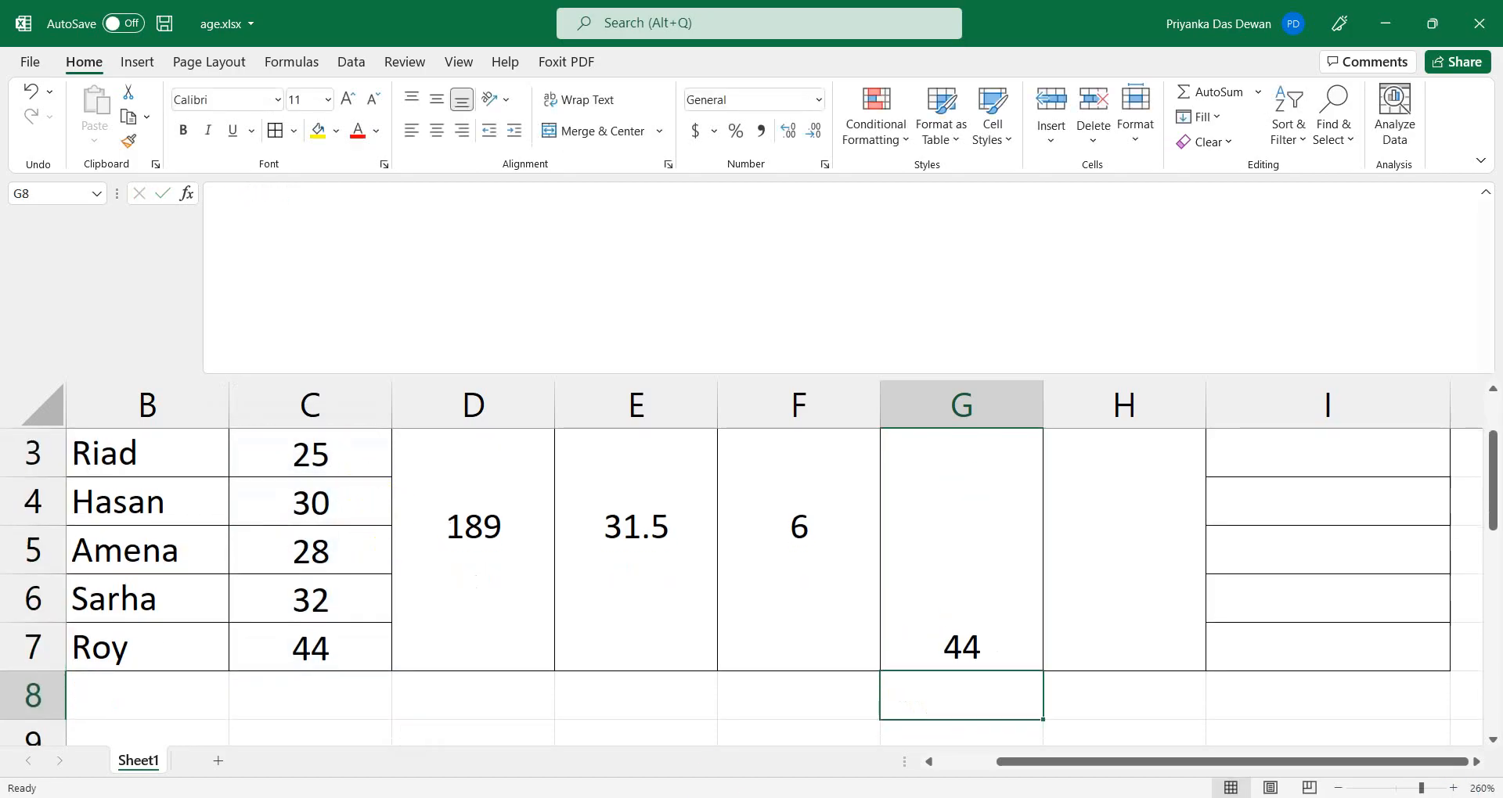
click(949, 623)
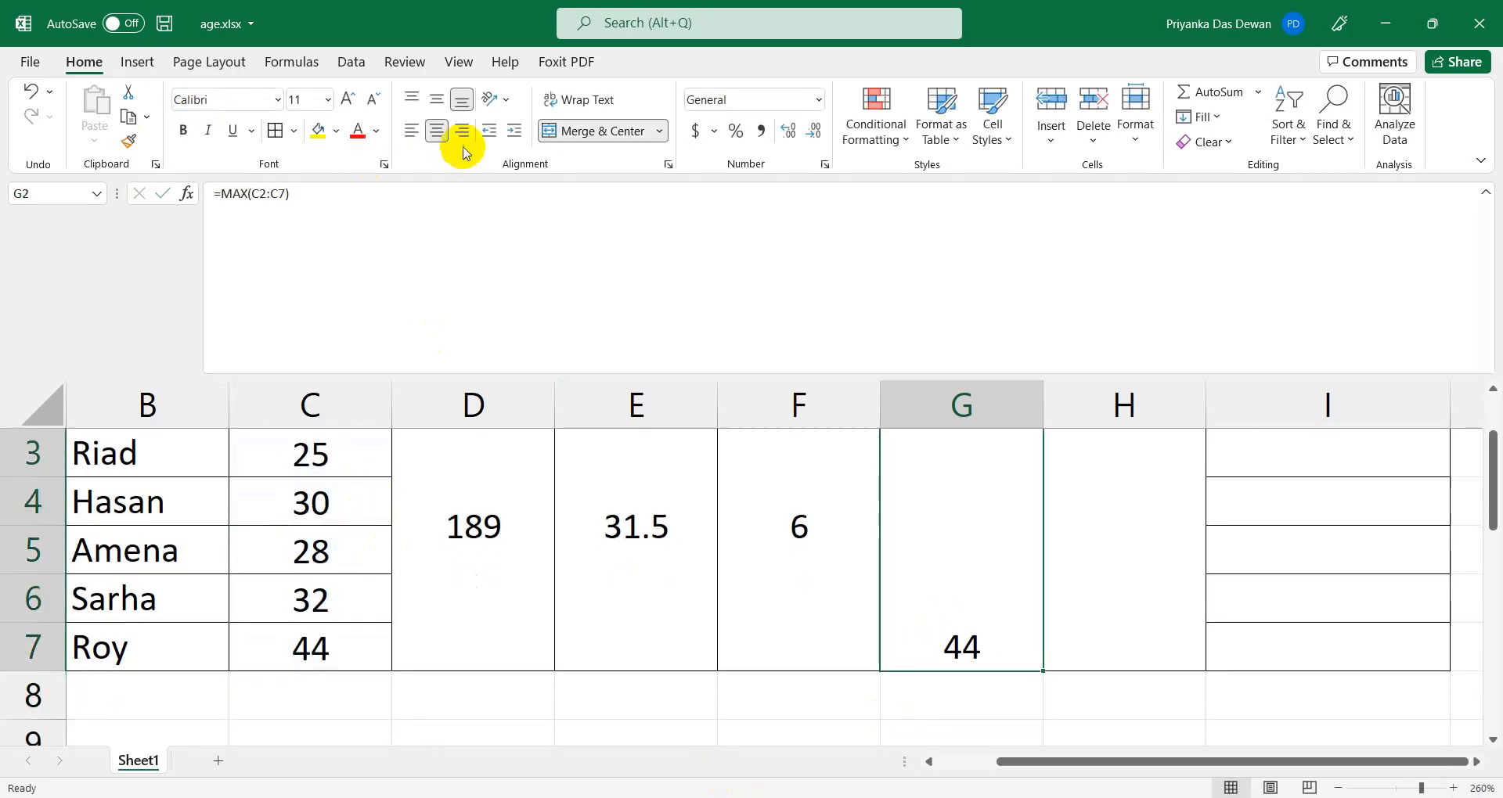
scroll(527, 242, up, 2)
Enter =MIN(C2:C7) in the merged MIN cell H2 and middle-align the result vertically.
click(1095, 580)
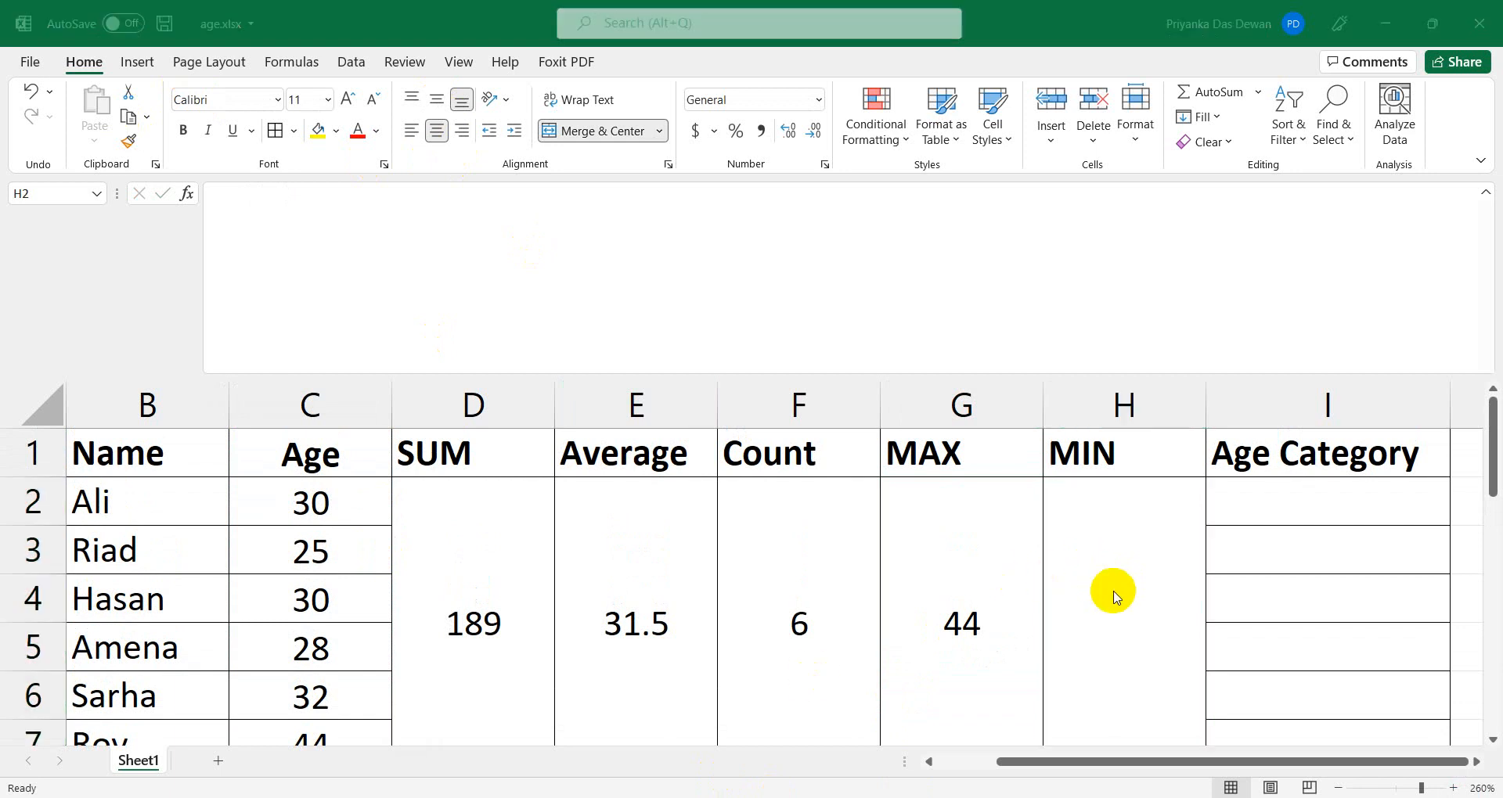
click(405, 287)
text(=min)
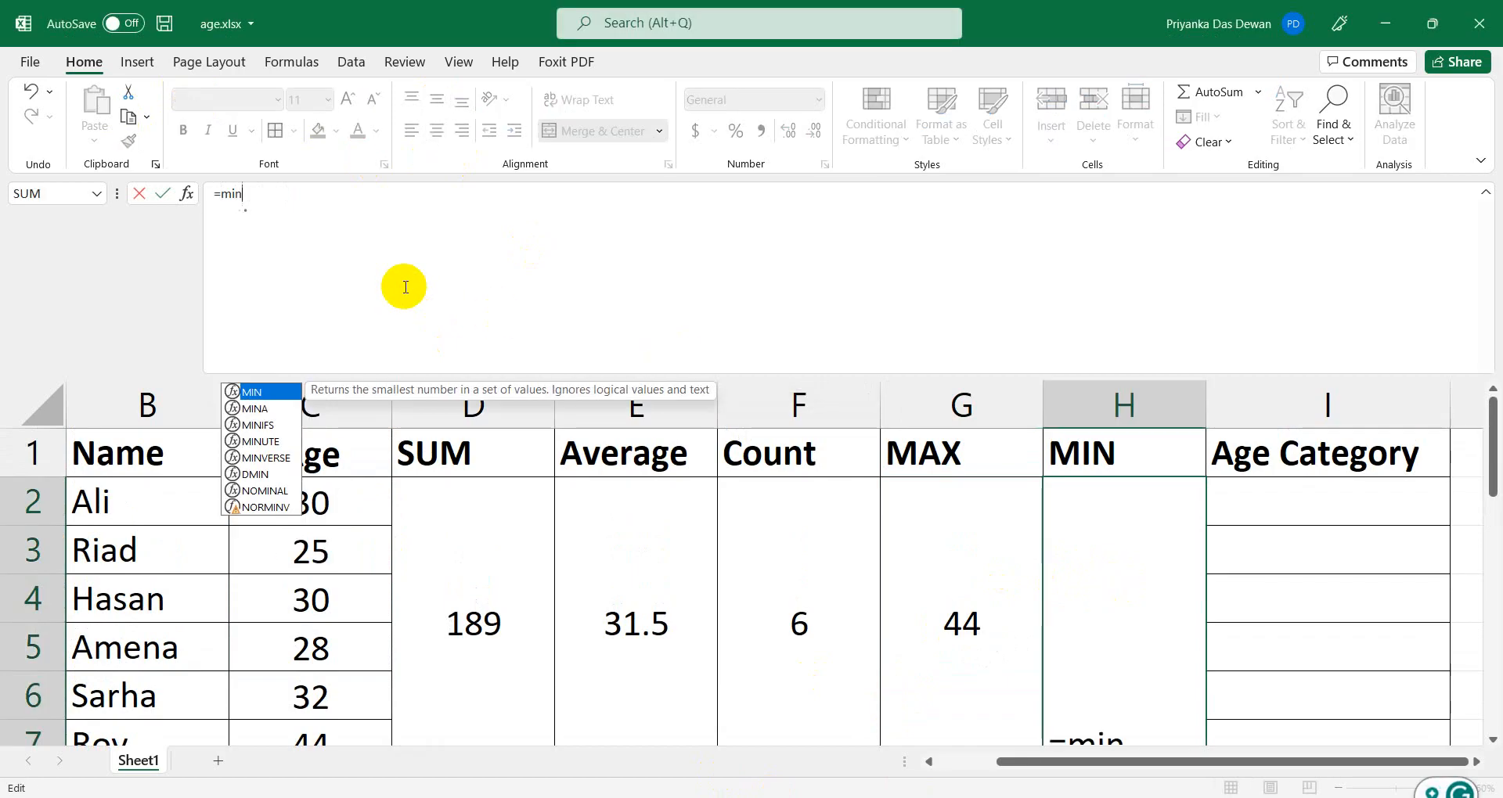
key(Tab)
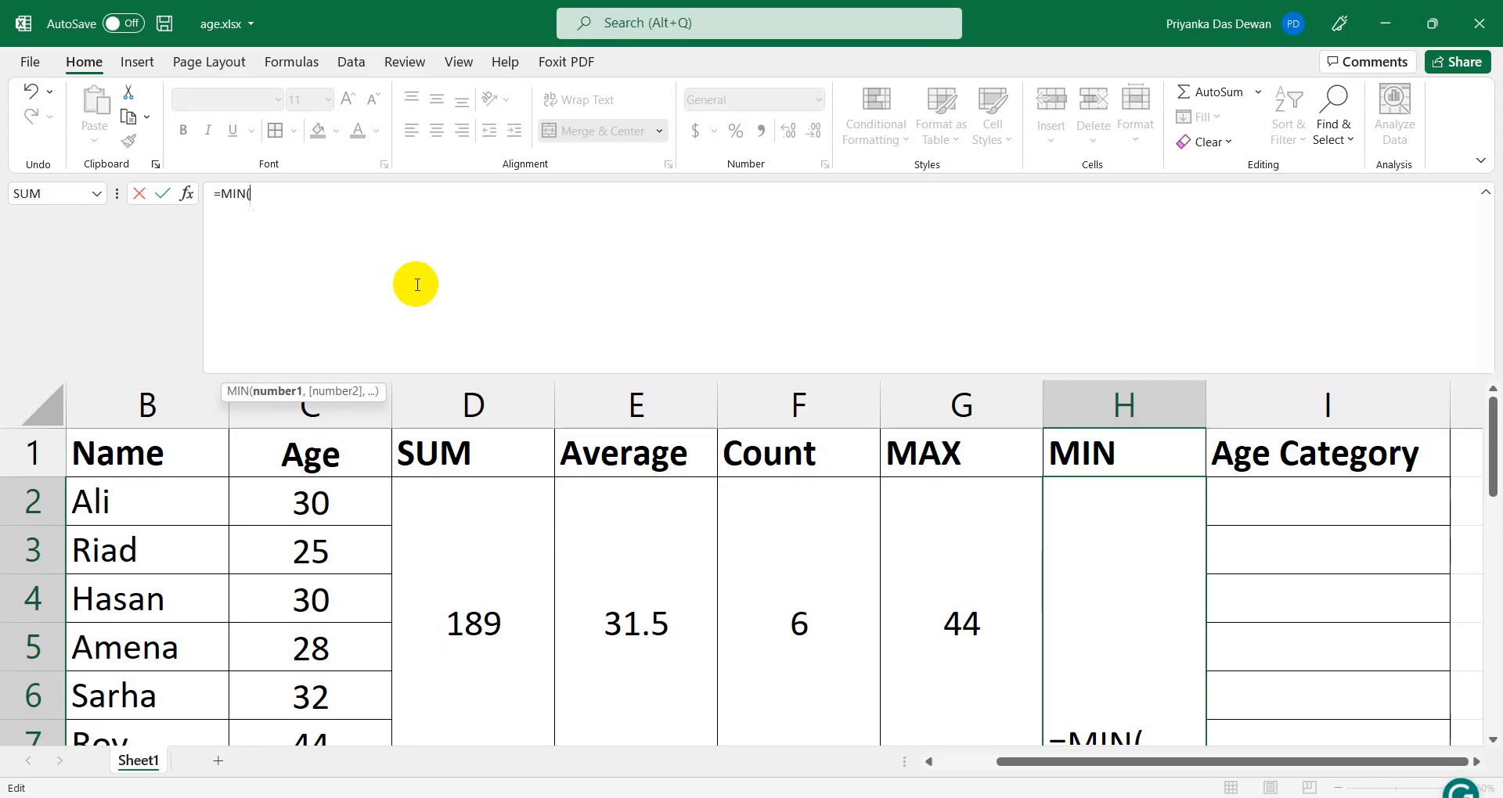
click(305, 511)
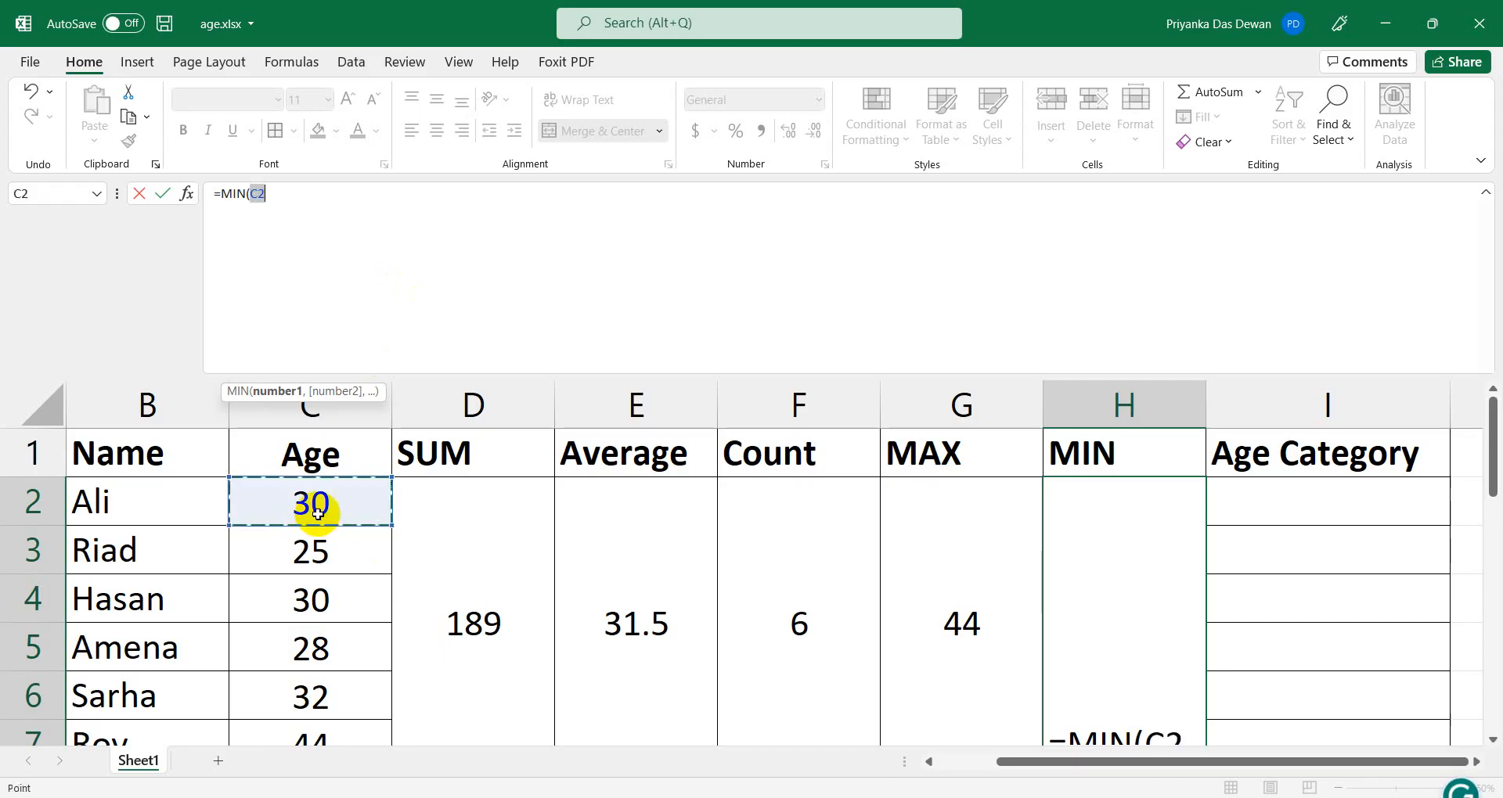
key(shift+Down)
key(shift+Down)
key(shift+Down)
key(shift+Down)
key(shift+Down)
key(shift+Down)
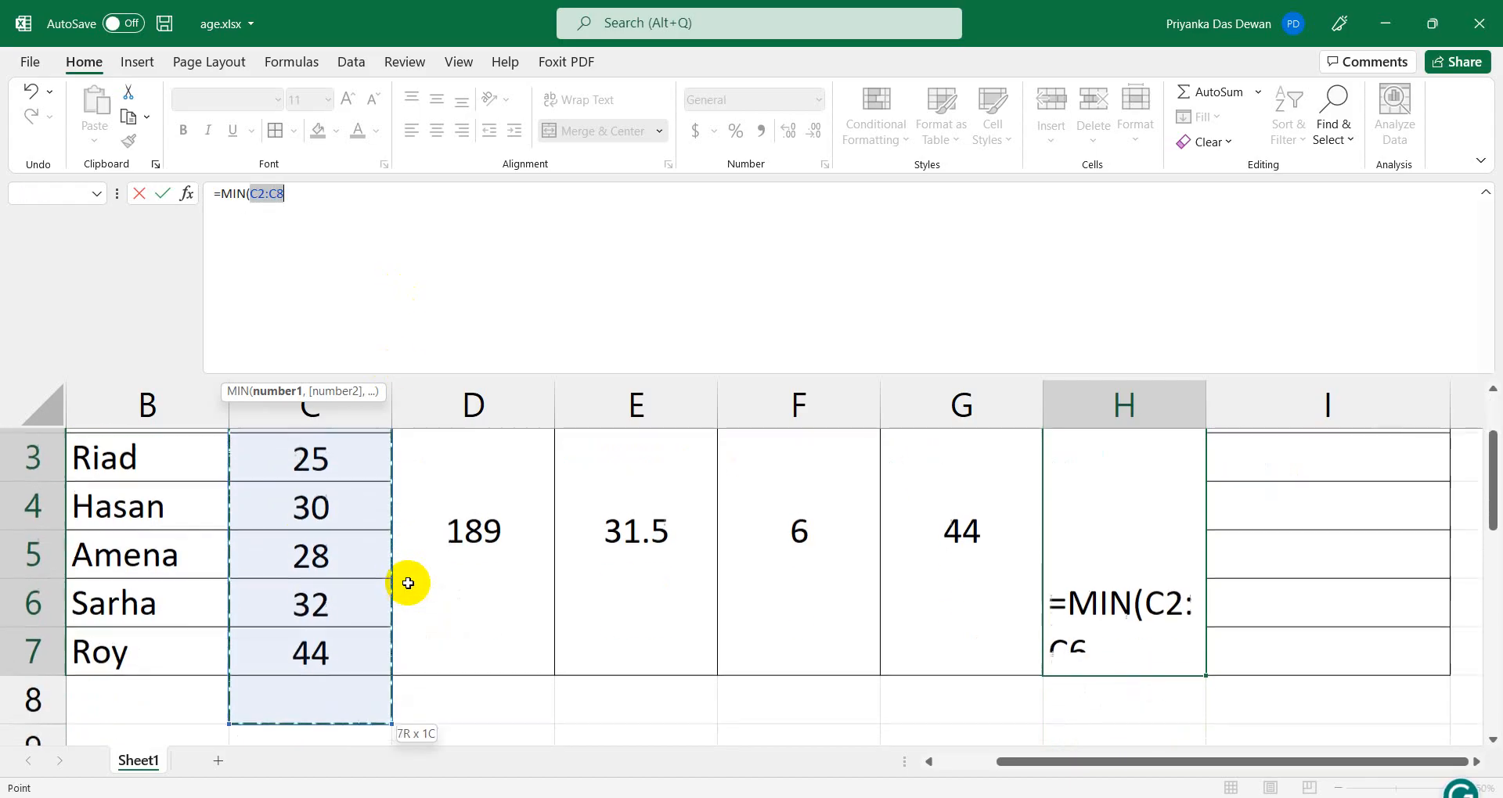
key(shift+Up)
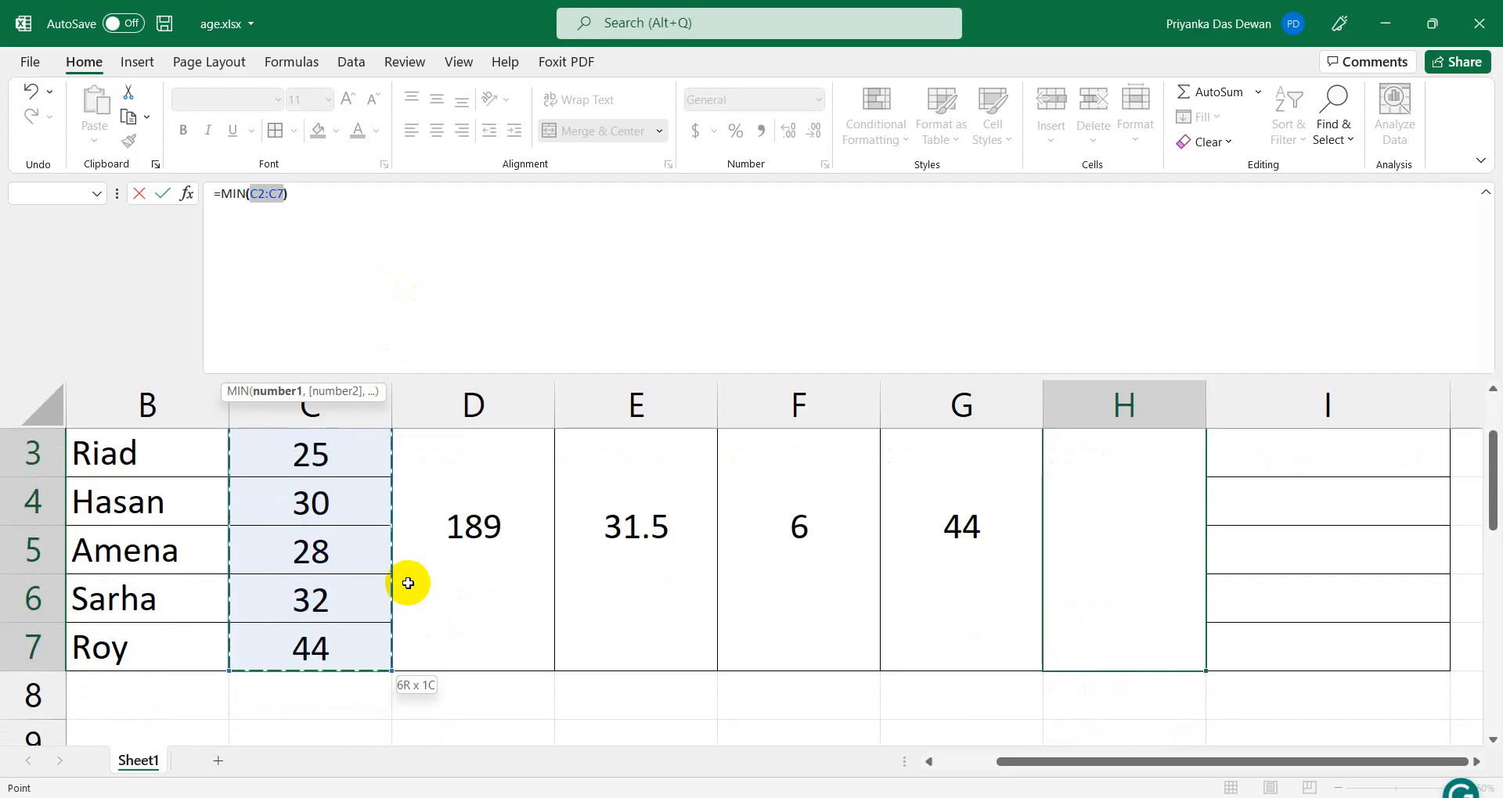
text())
key(Return)
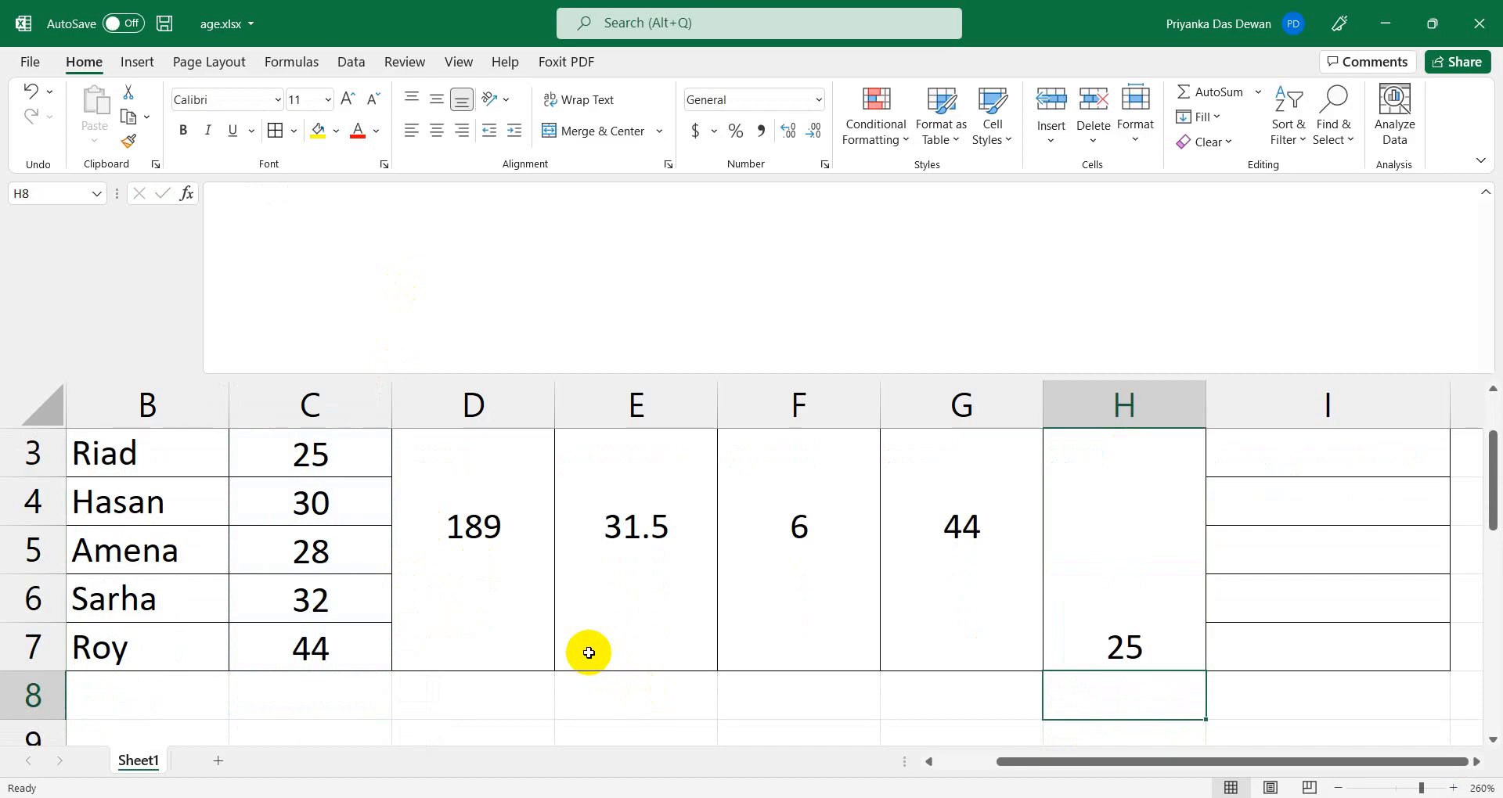
click(1085, 536)
click(436, 101)
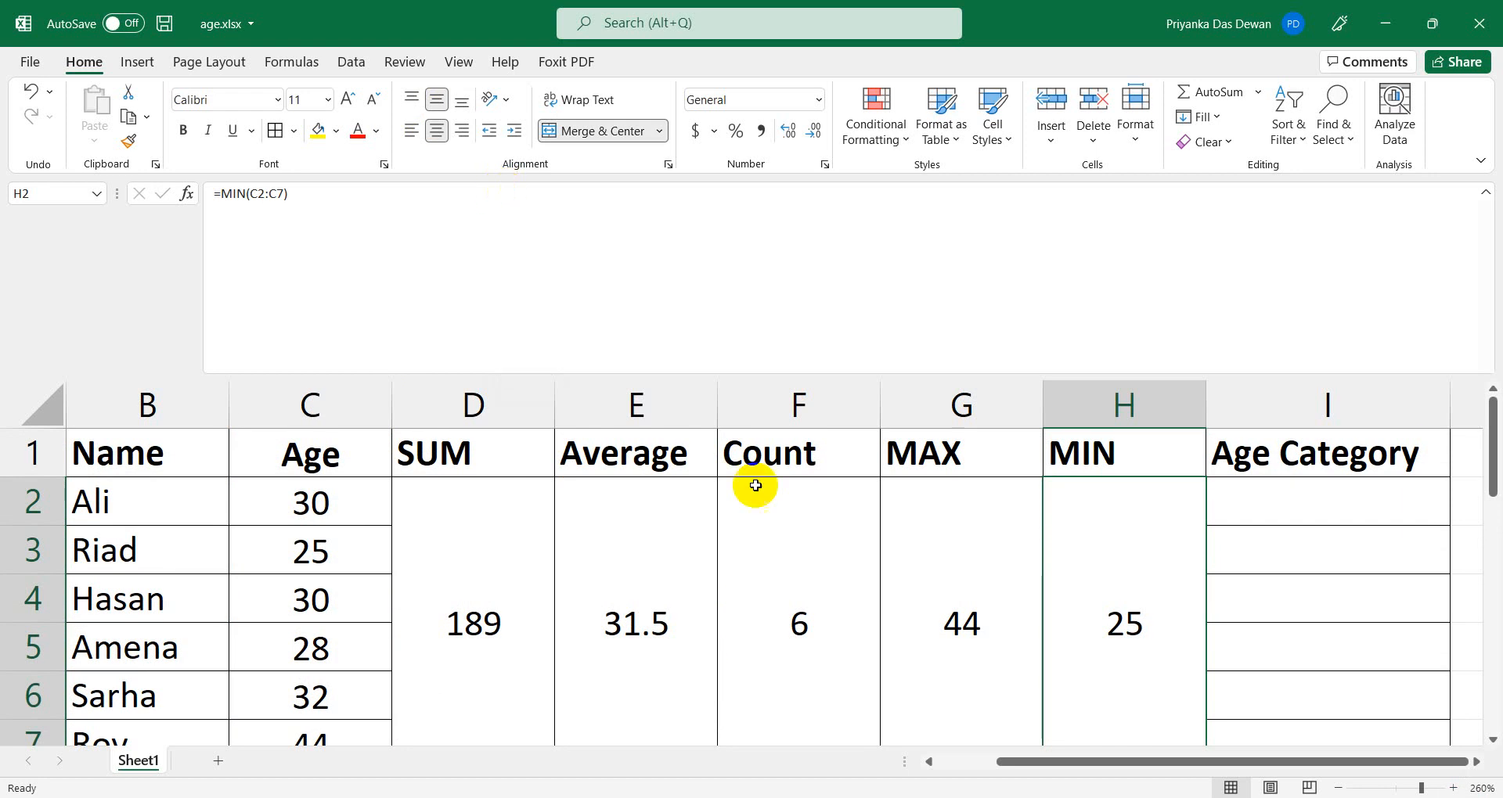
Select the MAX and MIN result cells in turn to review their formulas.
click(920, 602)
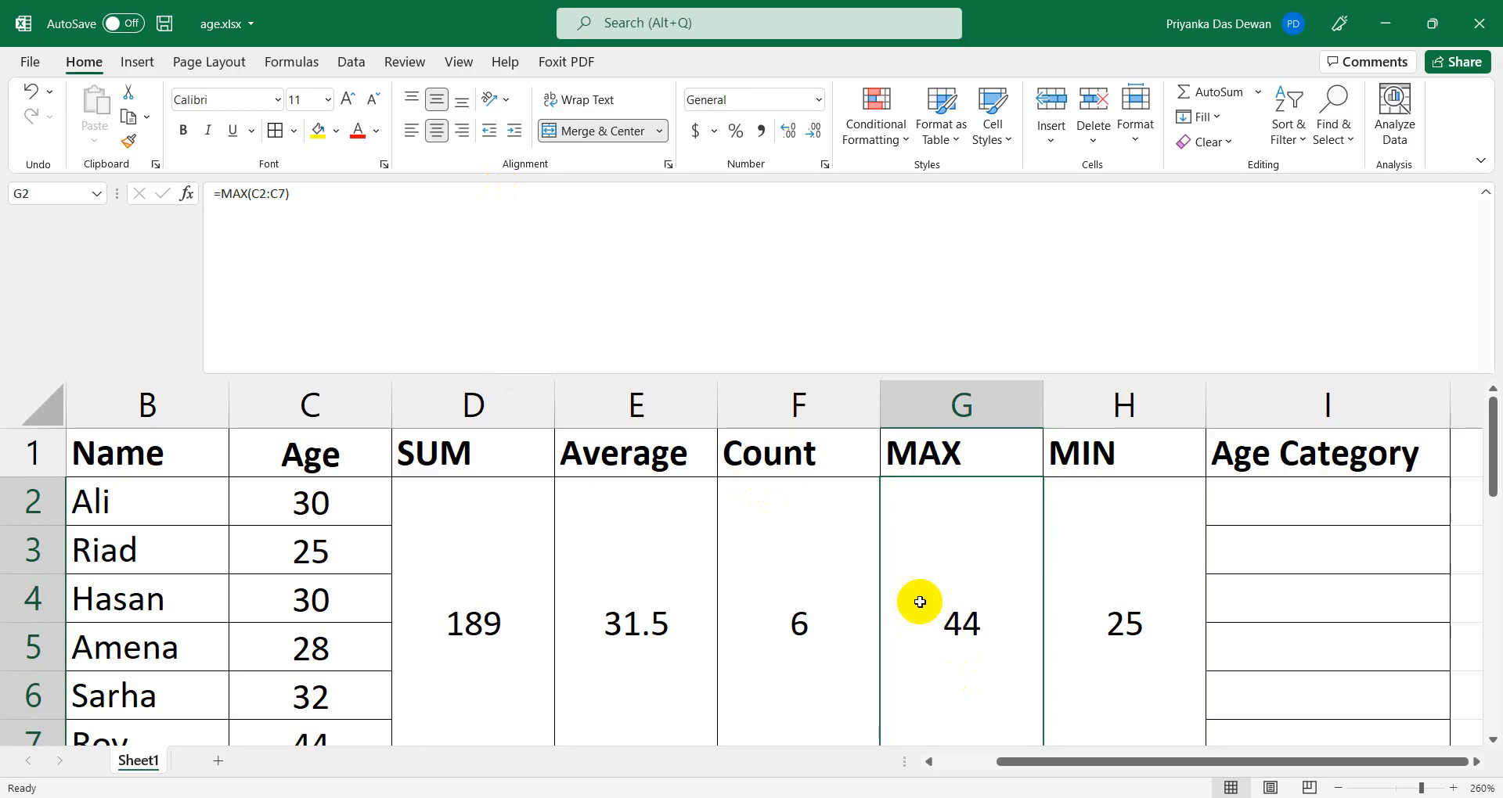
click(1131, 625)
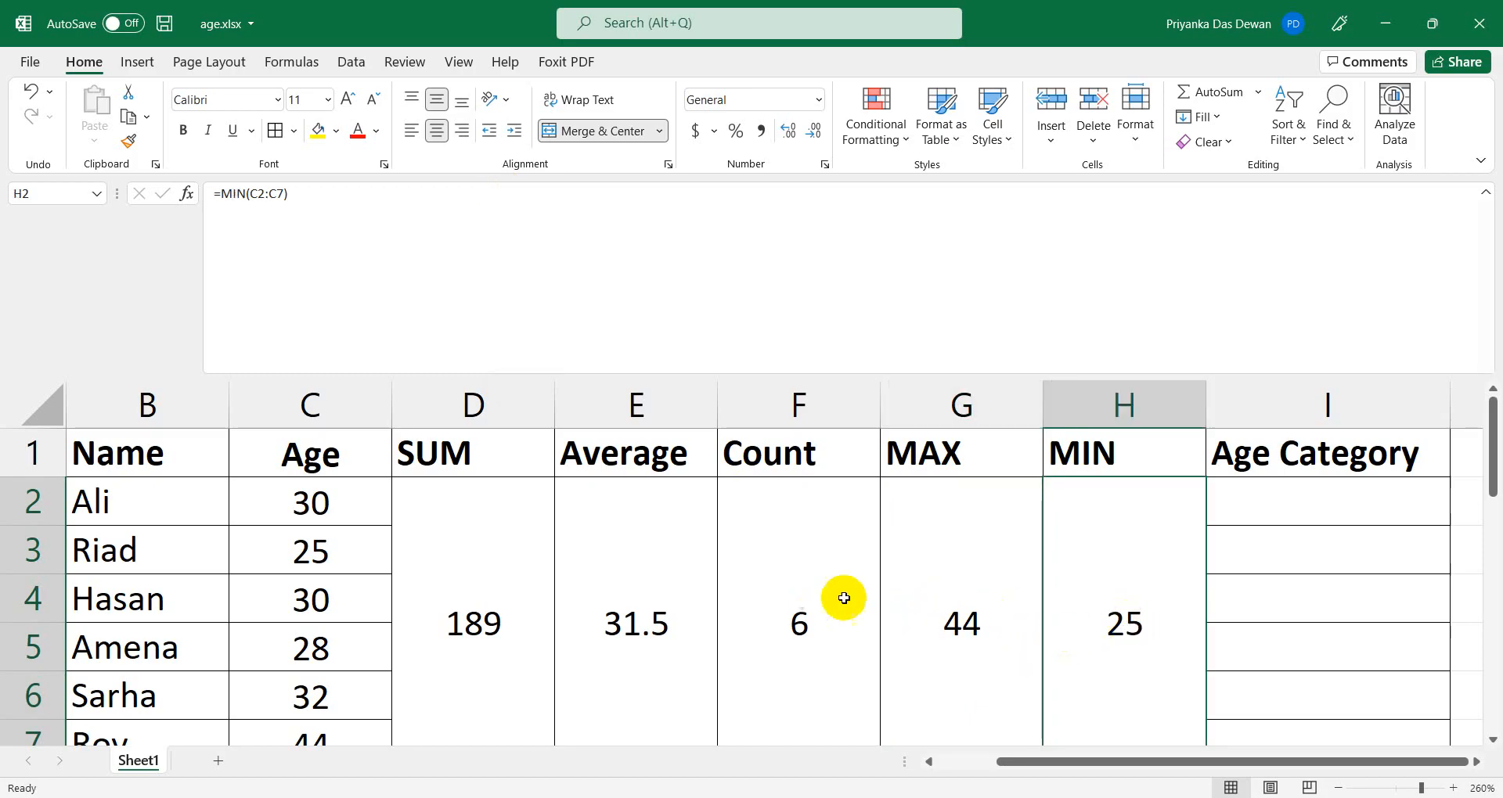
click(909, 613)
click(1182, 580)
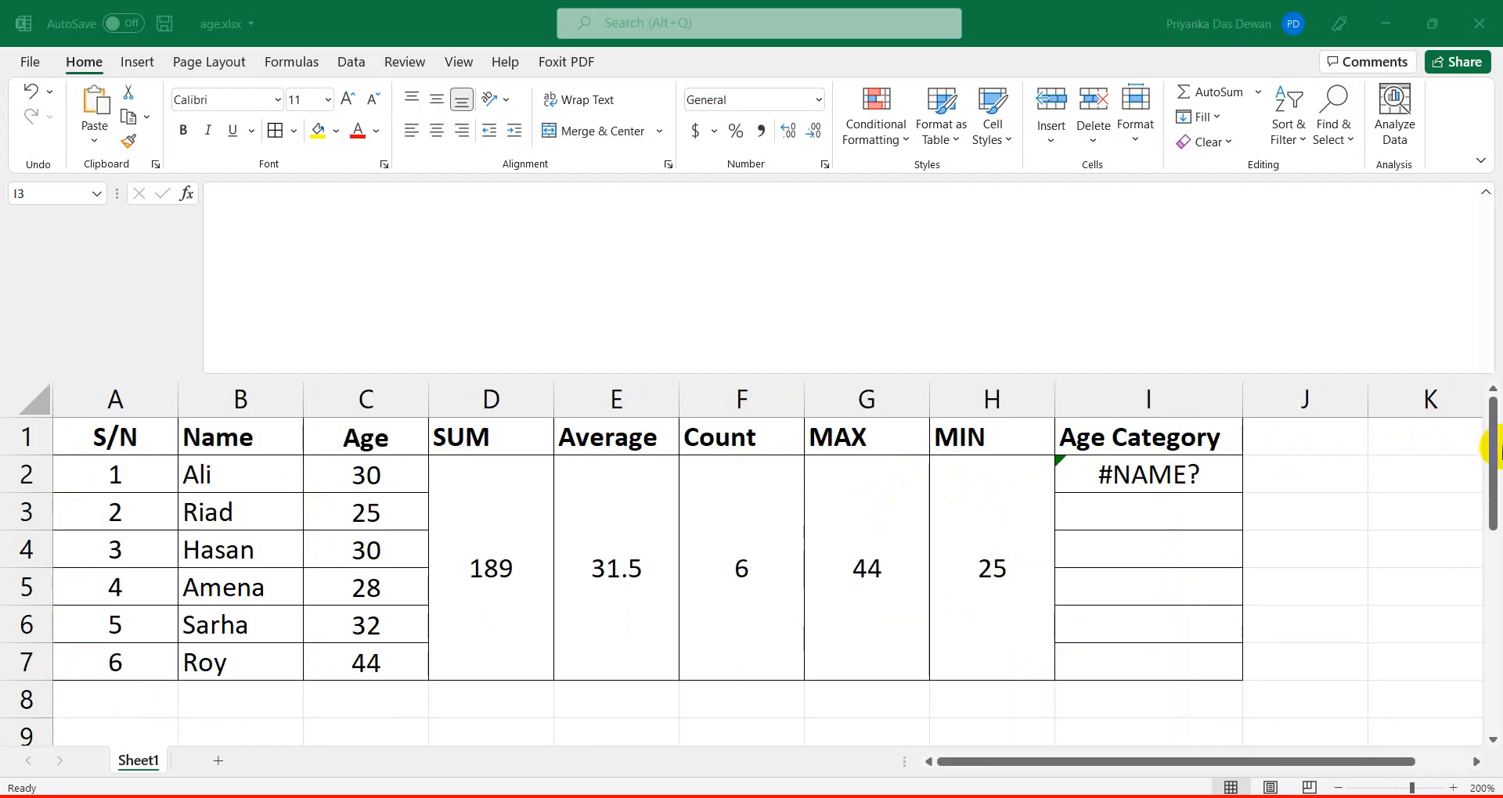
Compare the IF formula in Age Category cell I2 with the note in formulas.txt in Notepad, examining its age< condition.
click(1134, 475)
click(1134, 475)
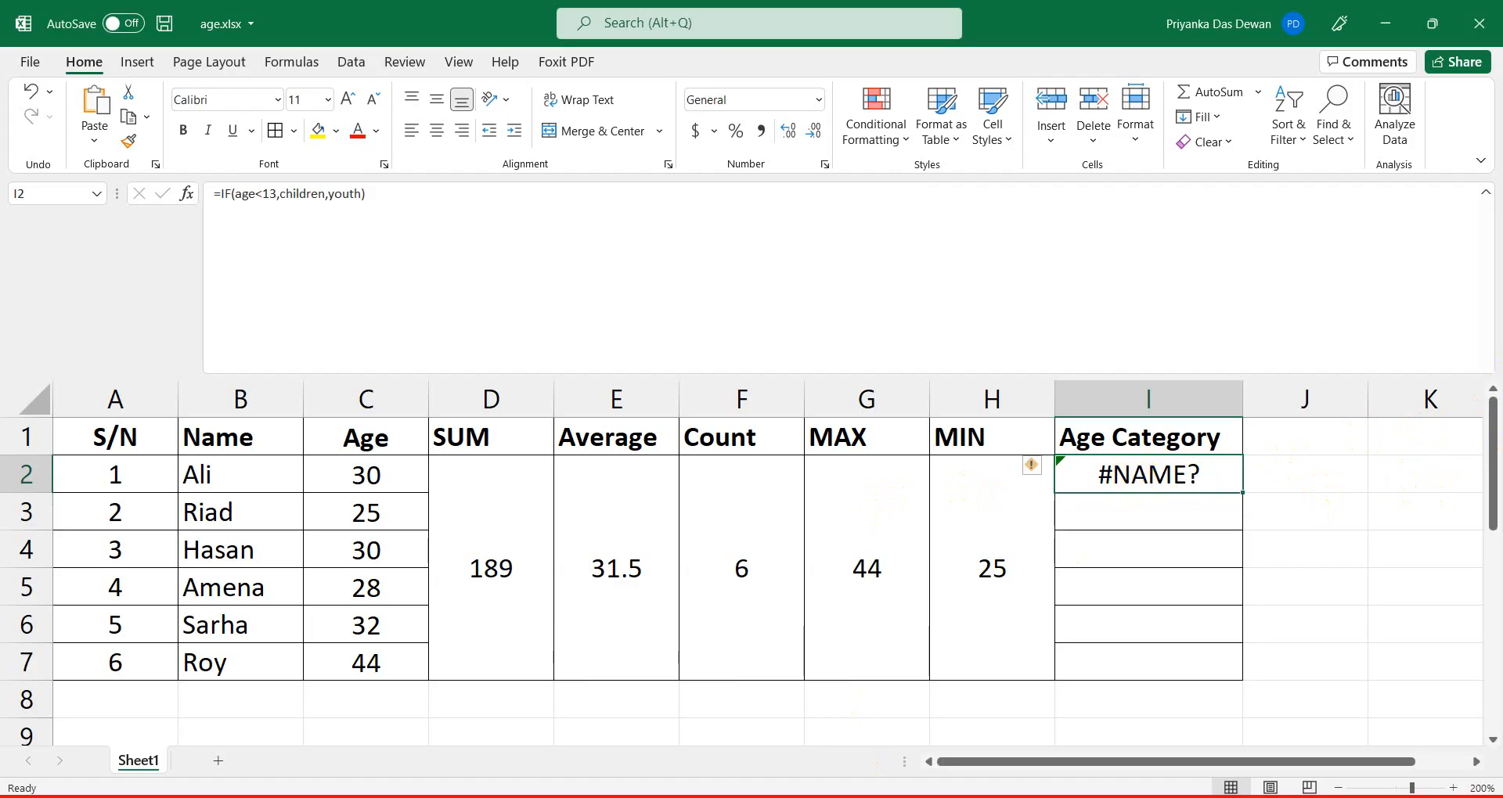
key(alt+Tab)
click(570, 714)
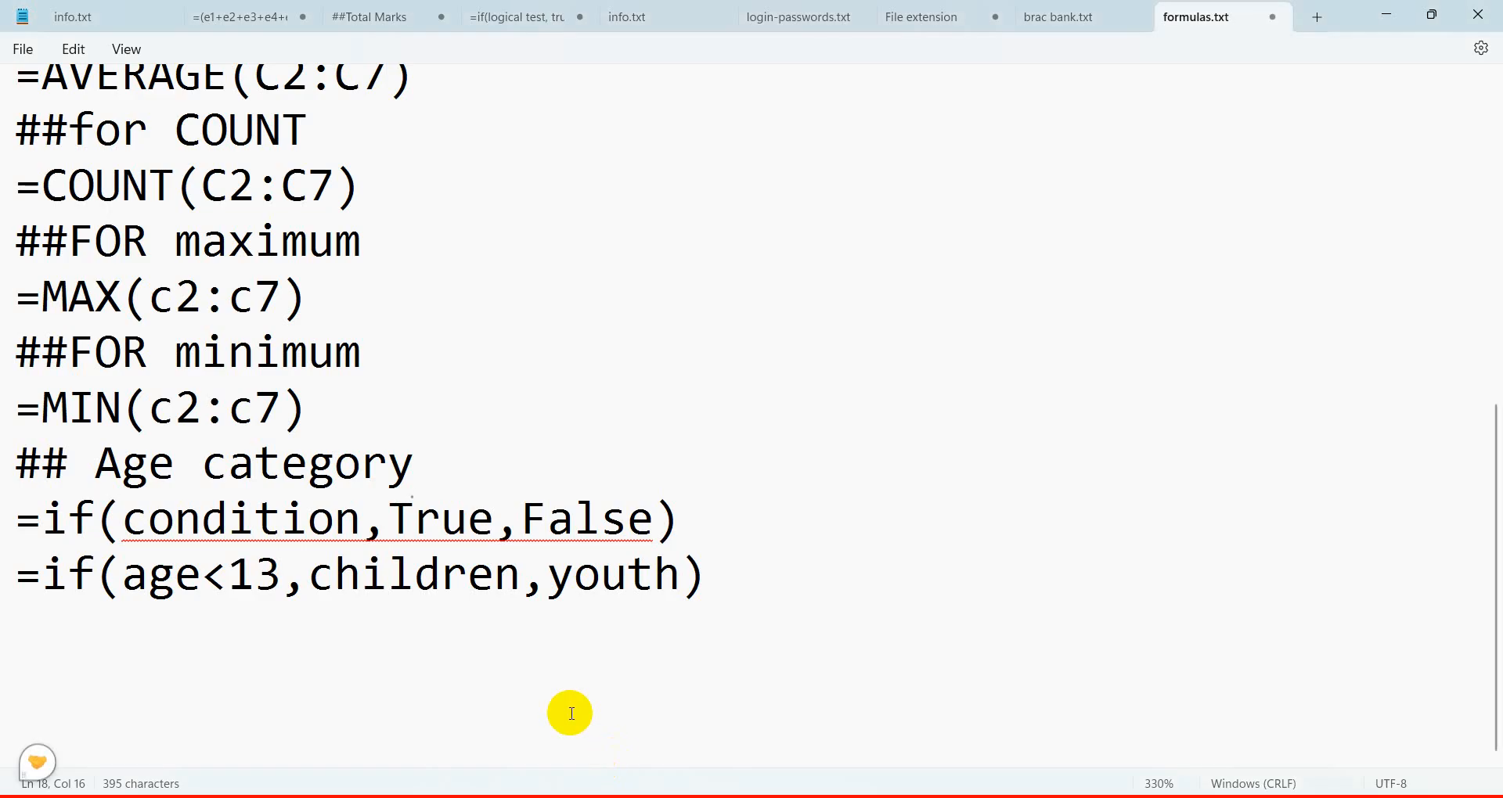
click(196, 575)
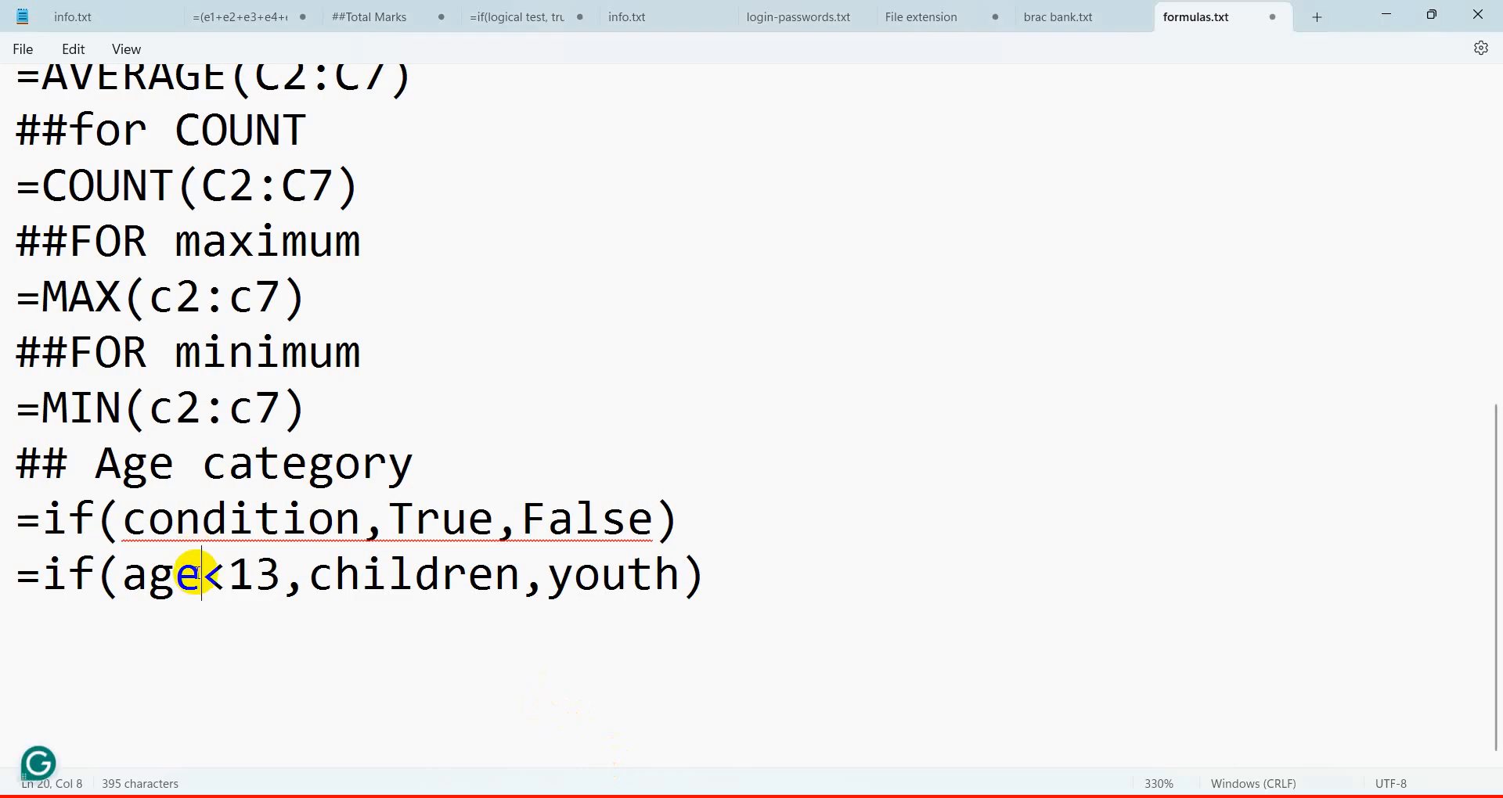
drag(119, 578, 223, 595)
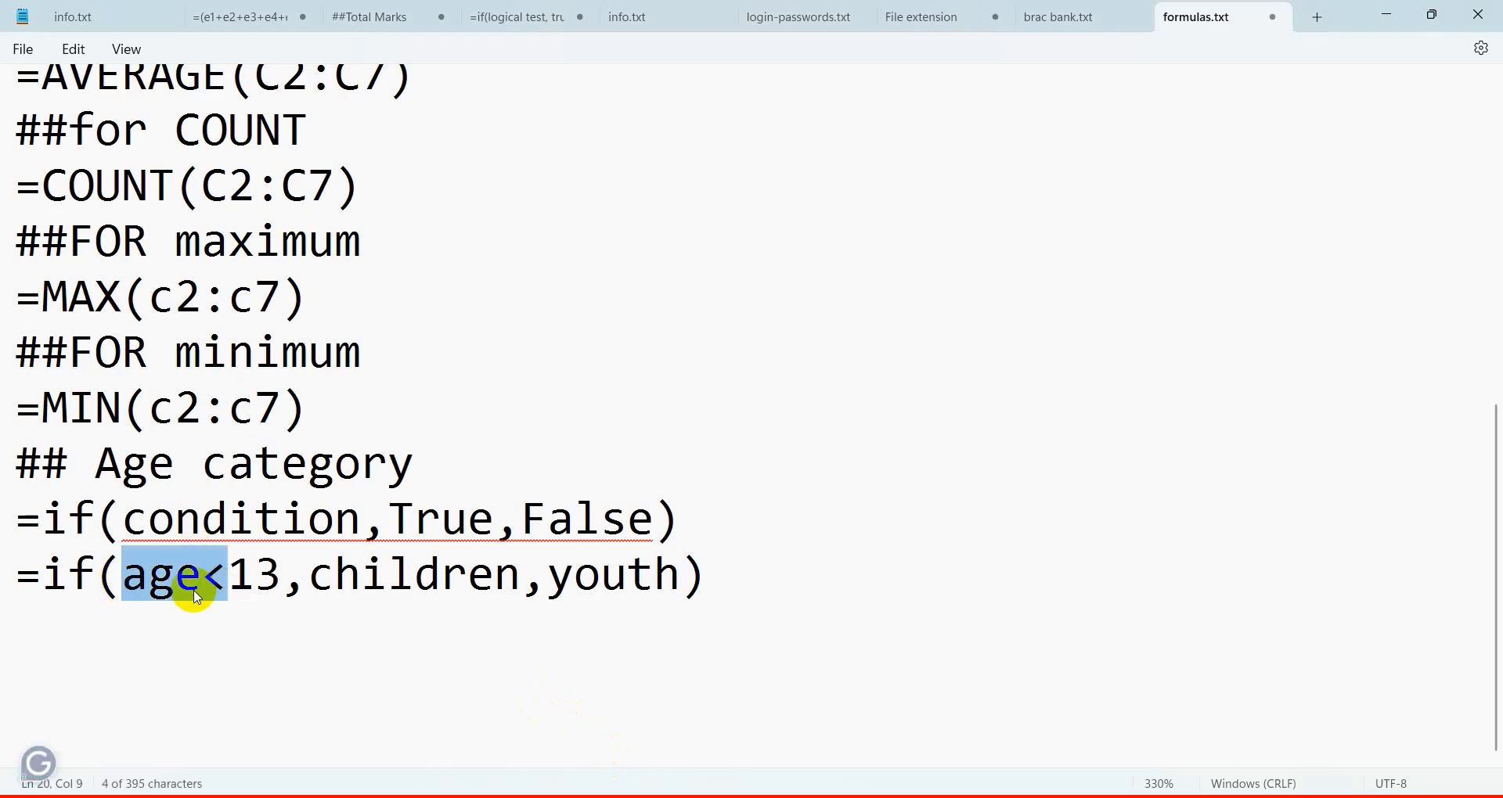
click(195, 593)
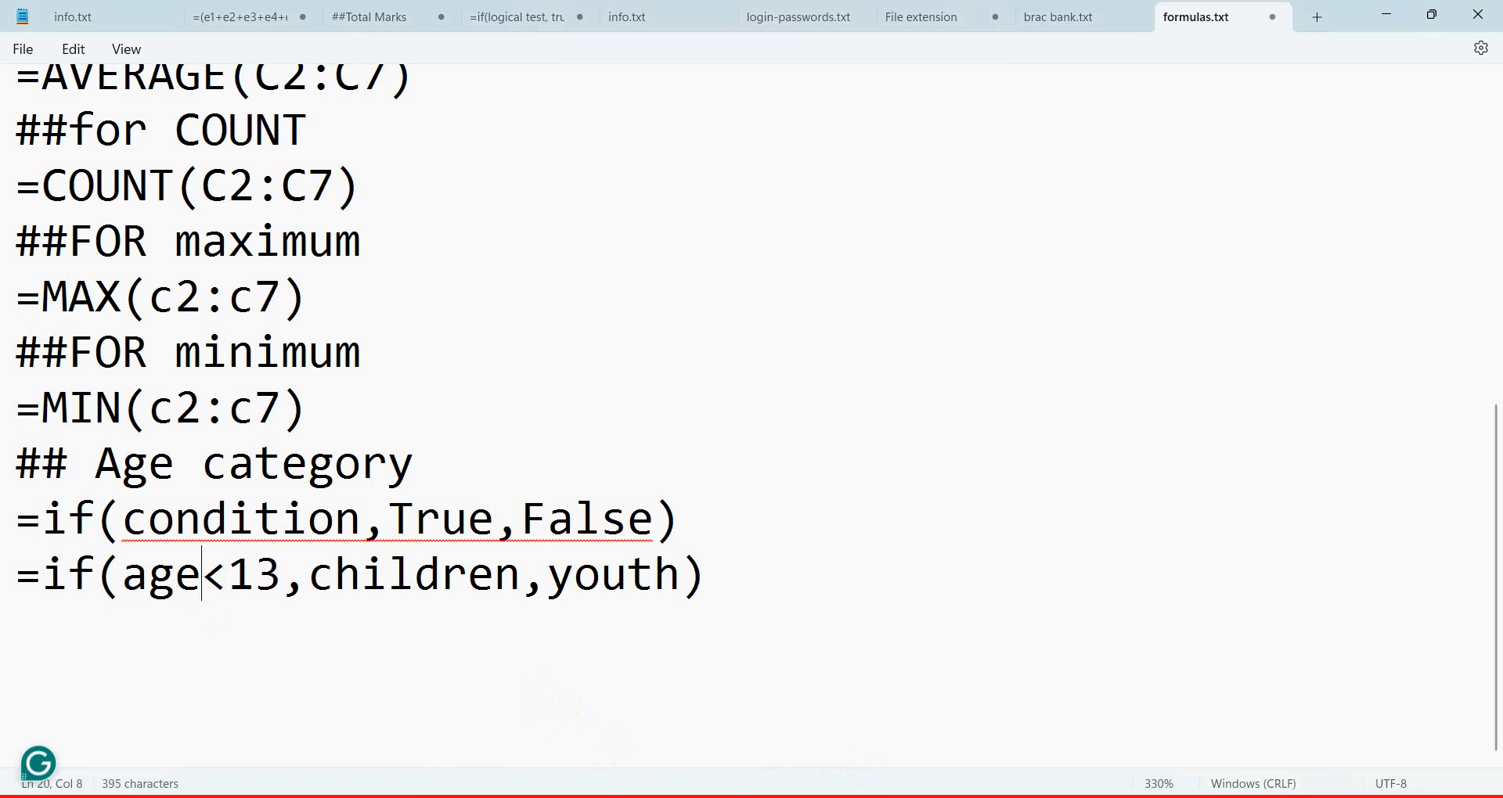
Switch back to Excel and replace age with the cell reference C2 in the IF formula of I2, giving =IF(C2<13,children,youth).
click(755, 797)
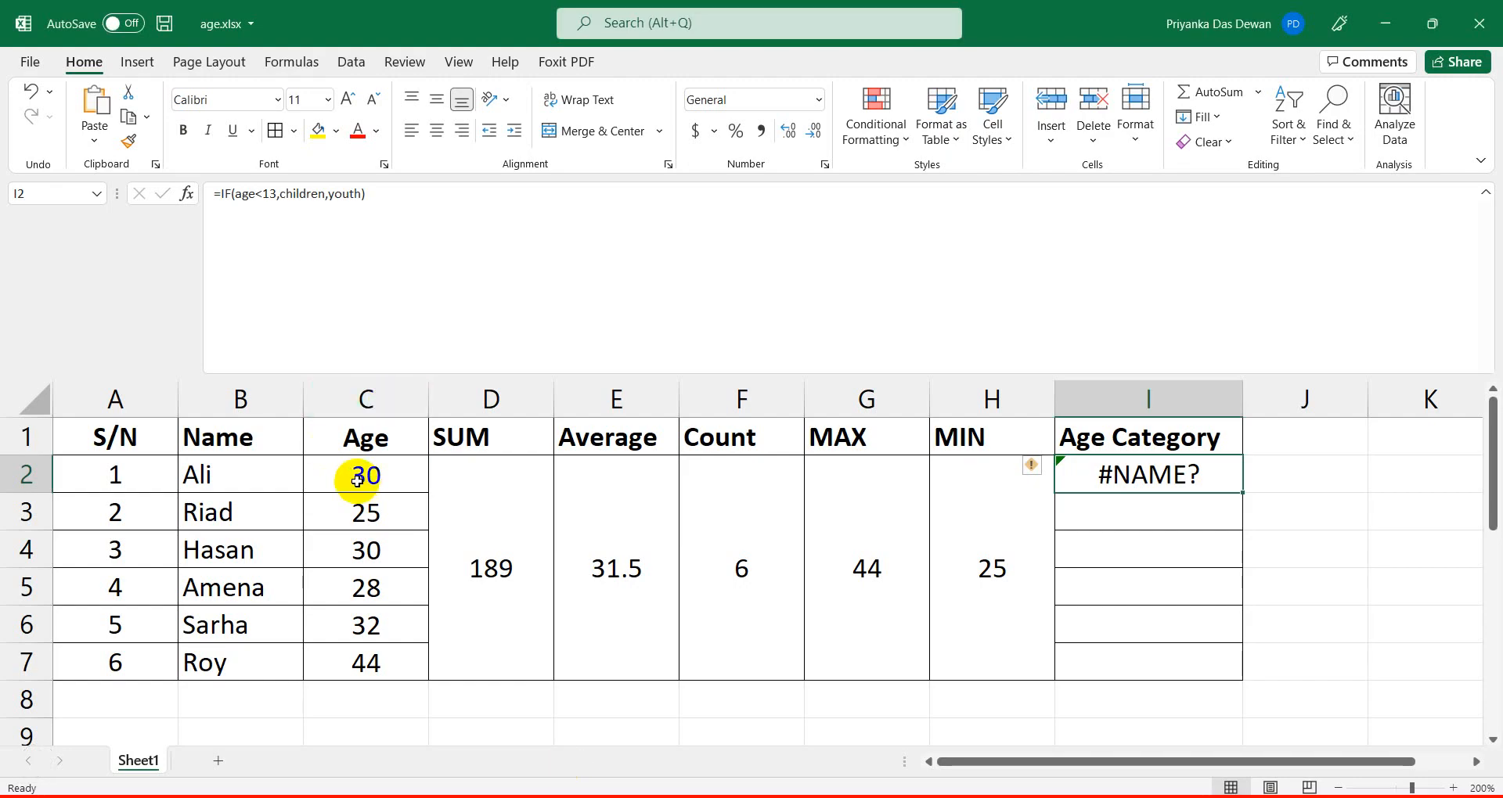
click(357, 480)
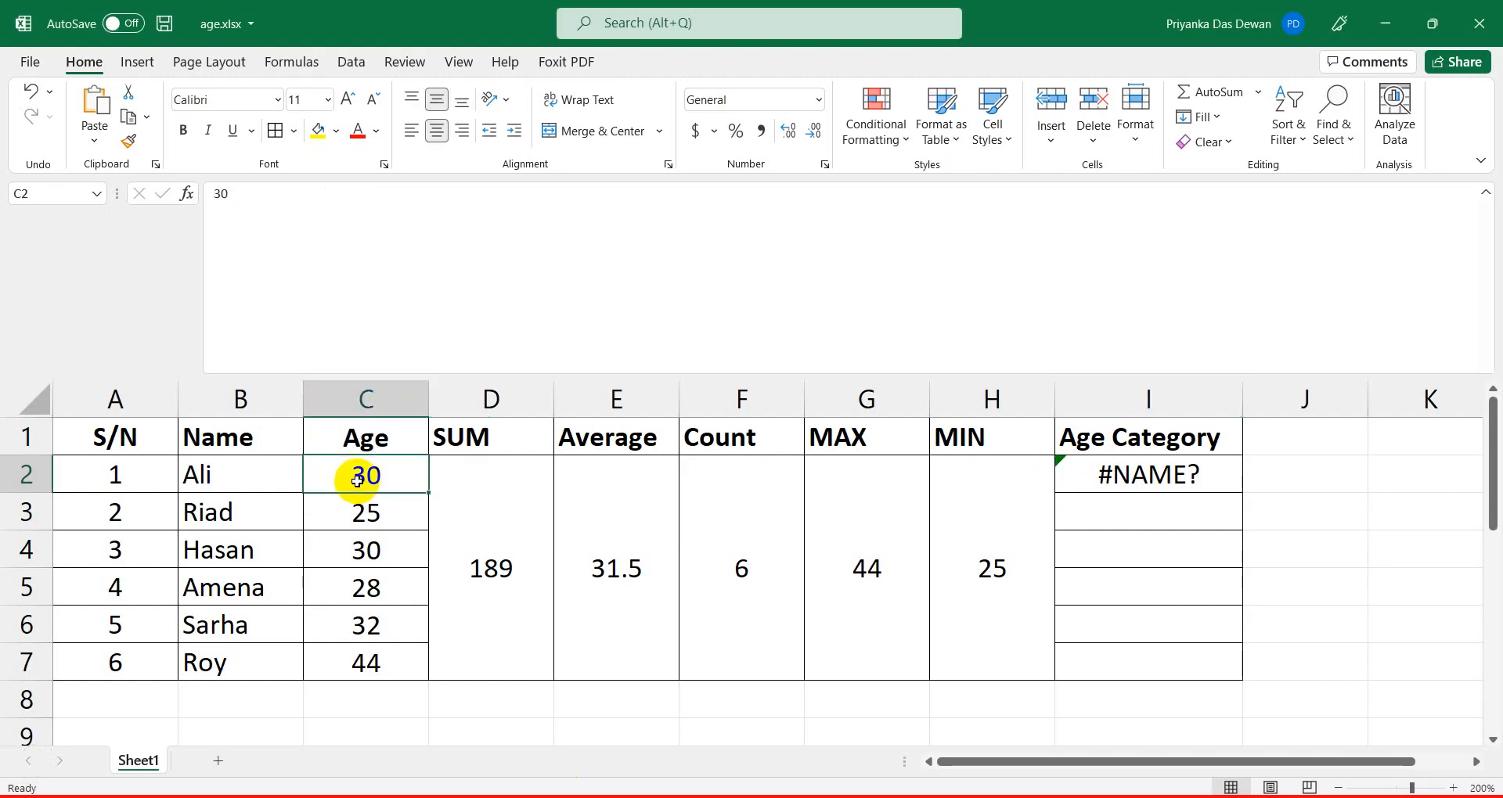
click(1205, 482)
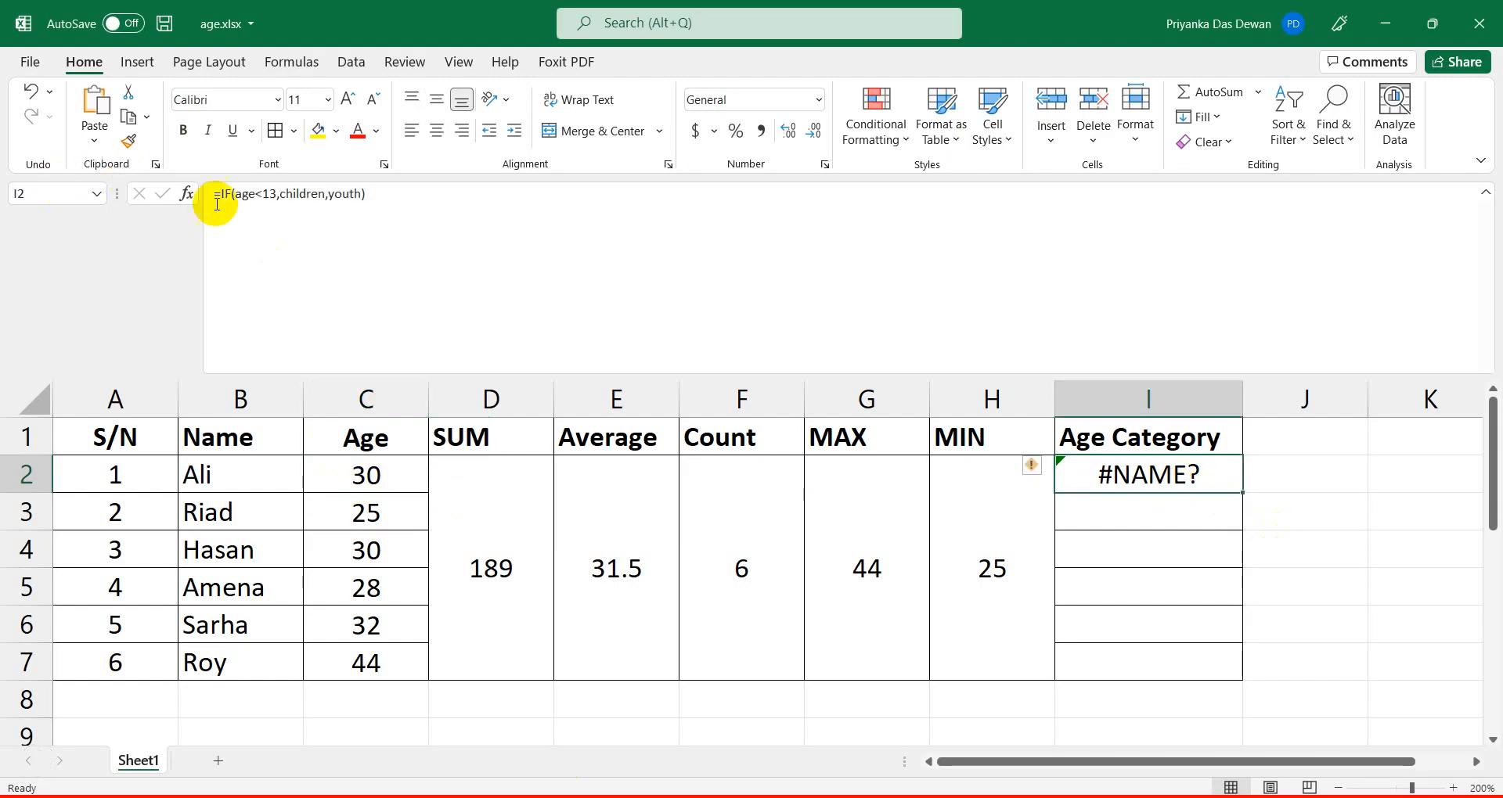
click(250, 194)
key(Delete)
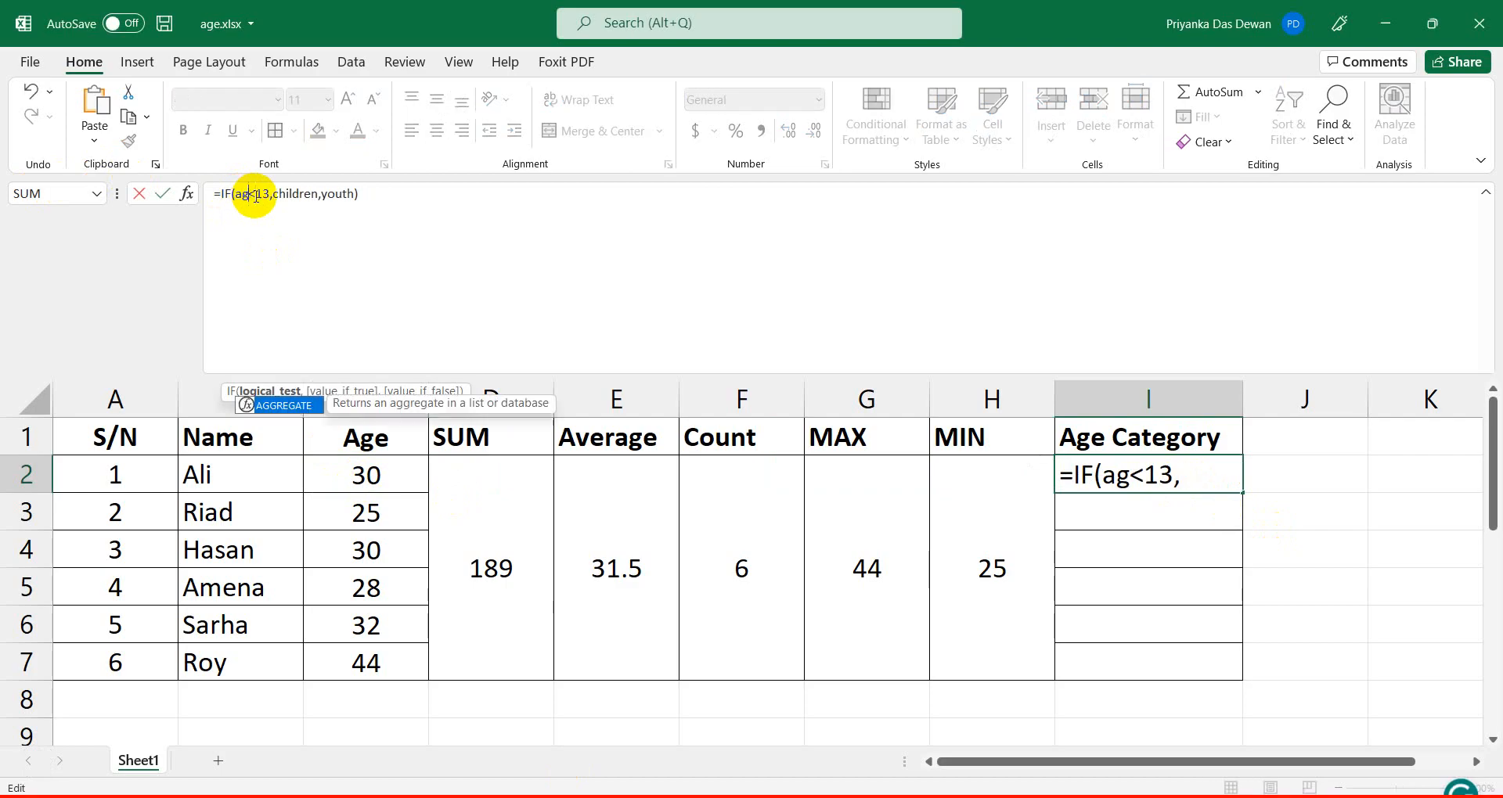
key(BackSpace)
key(BackSpace)
text(c2)
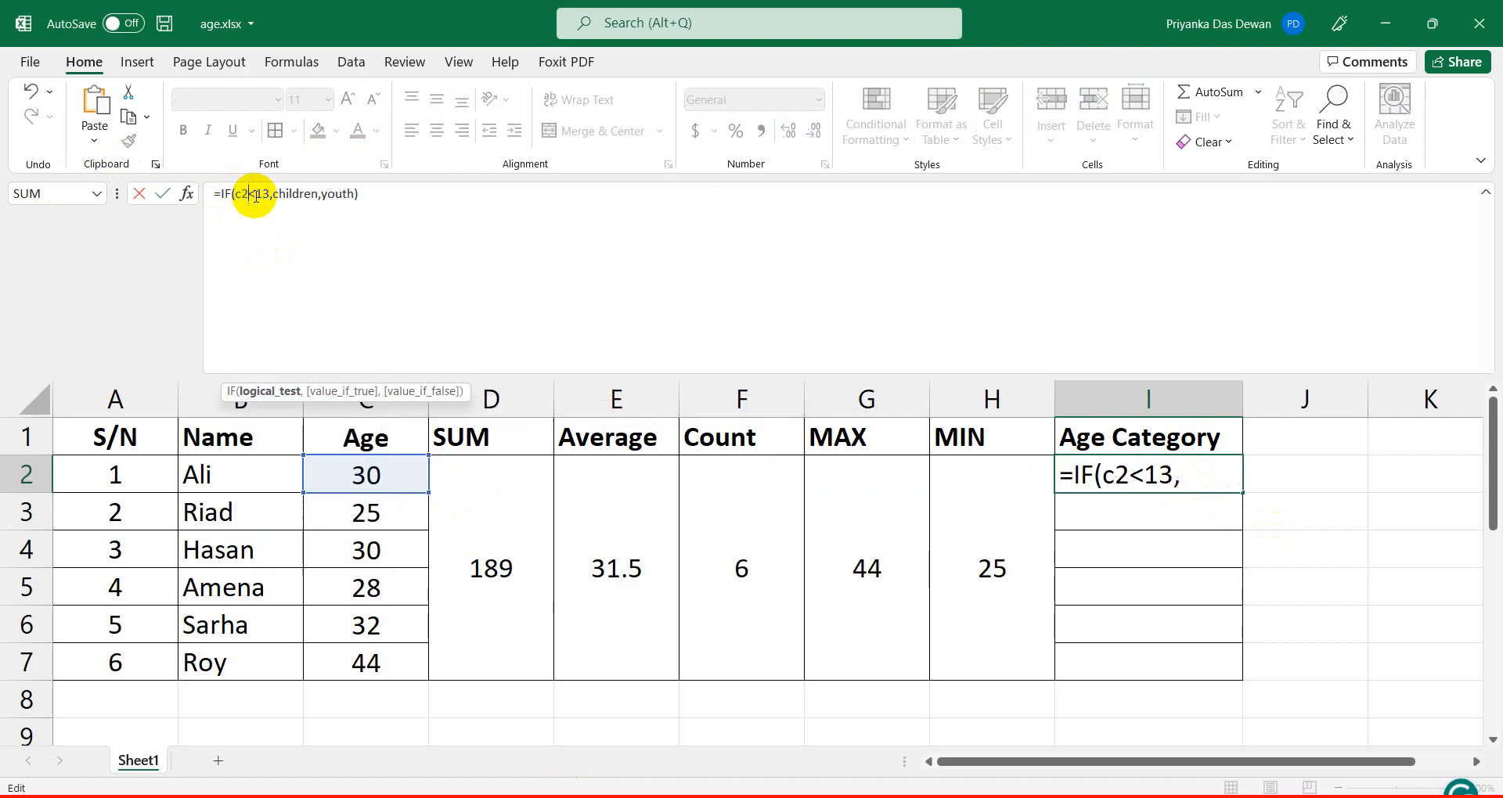
click(398, 193)
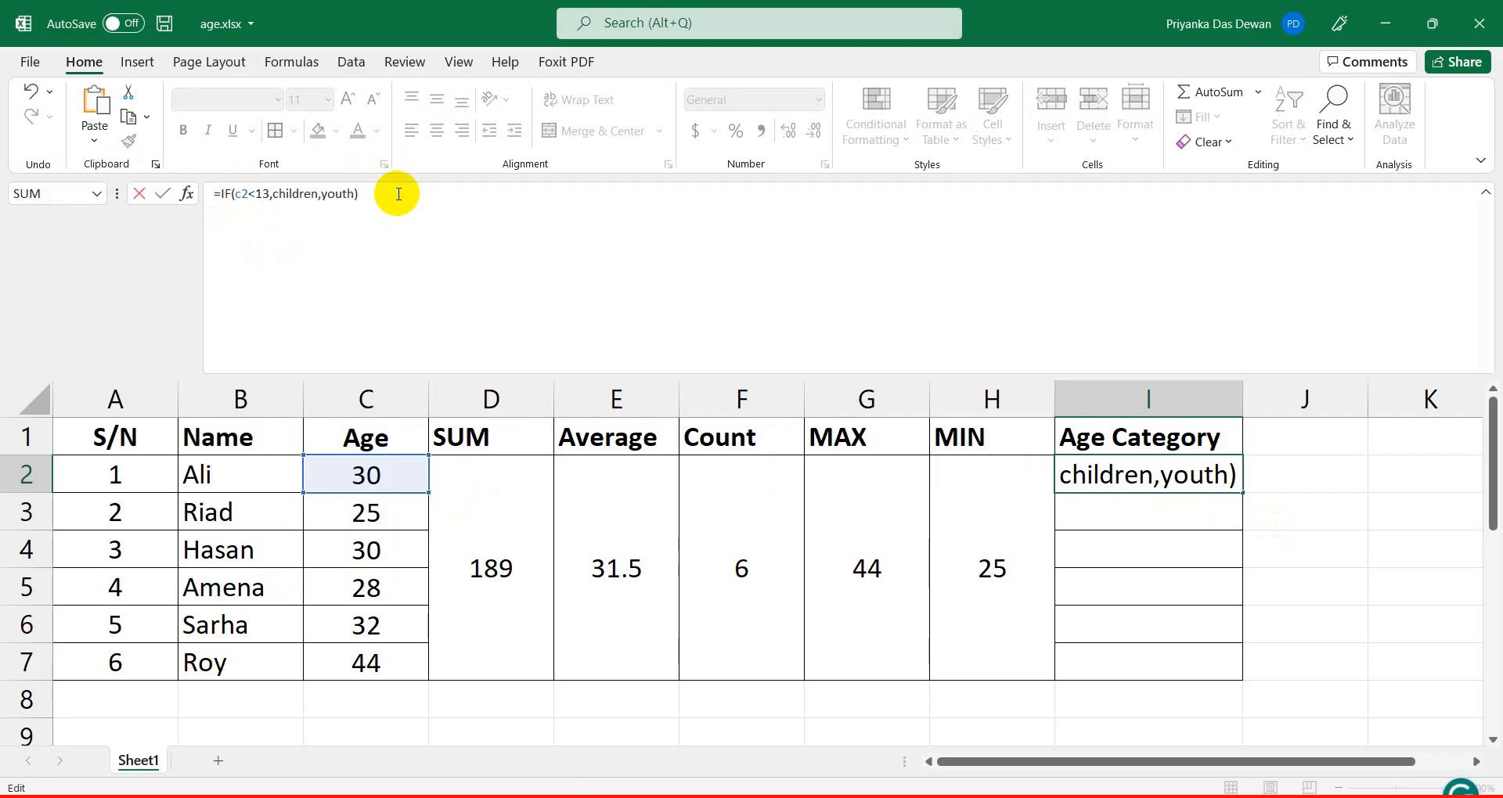
key(Return)
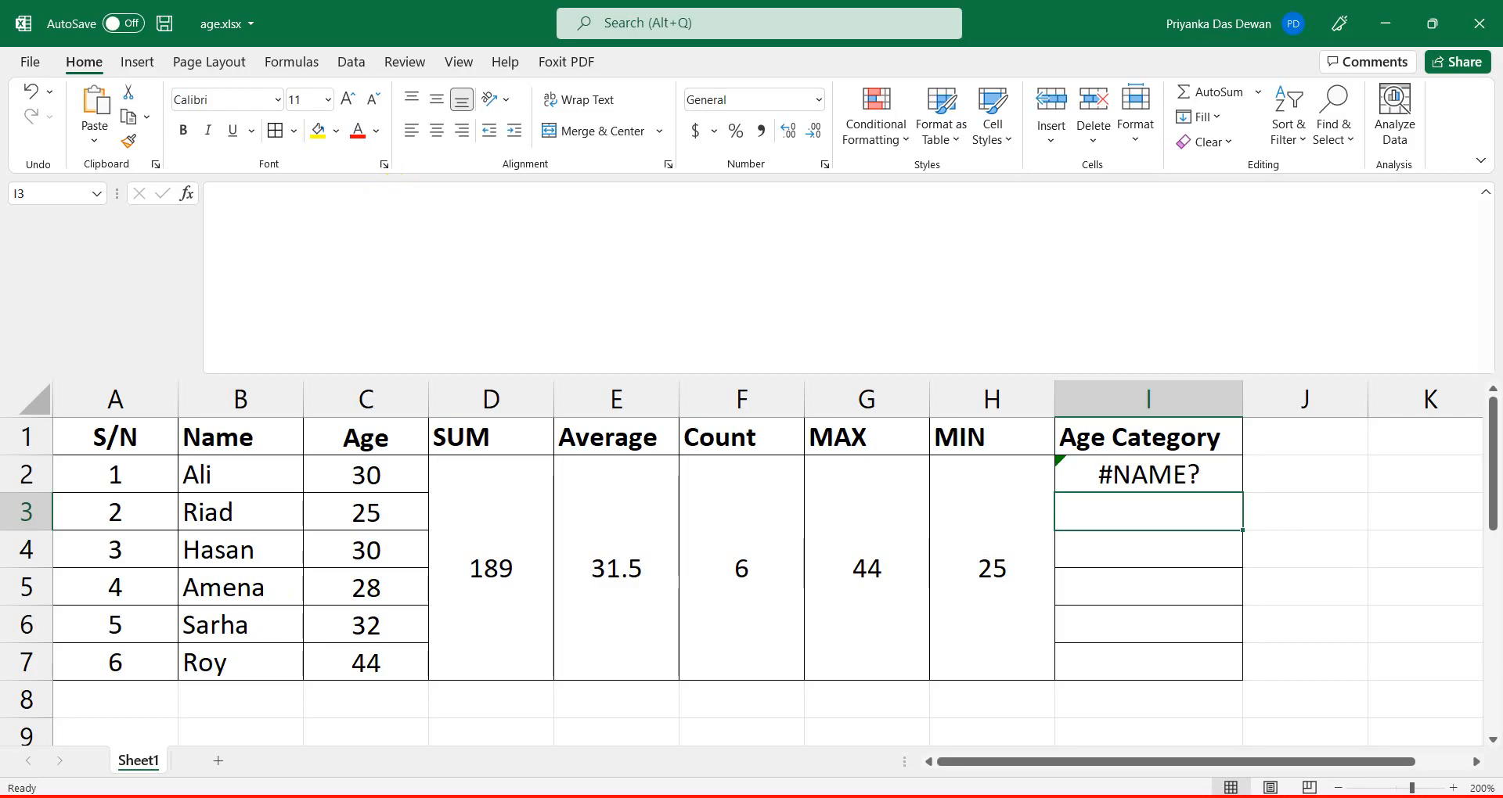
Select the Age Category cell I2 again to examine the arguments of its IF formula.
click(1061, 463)
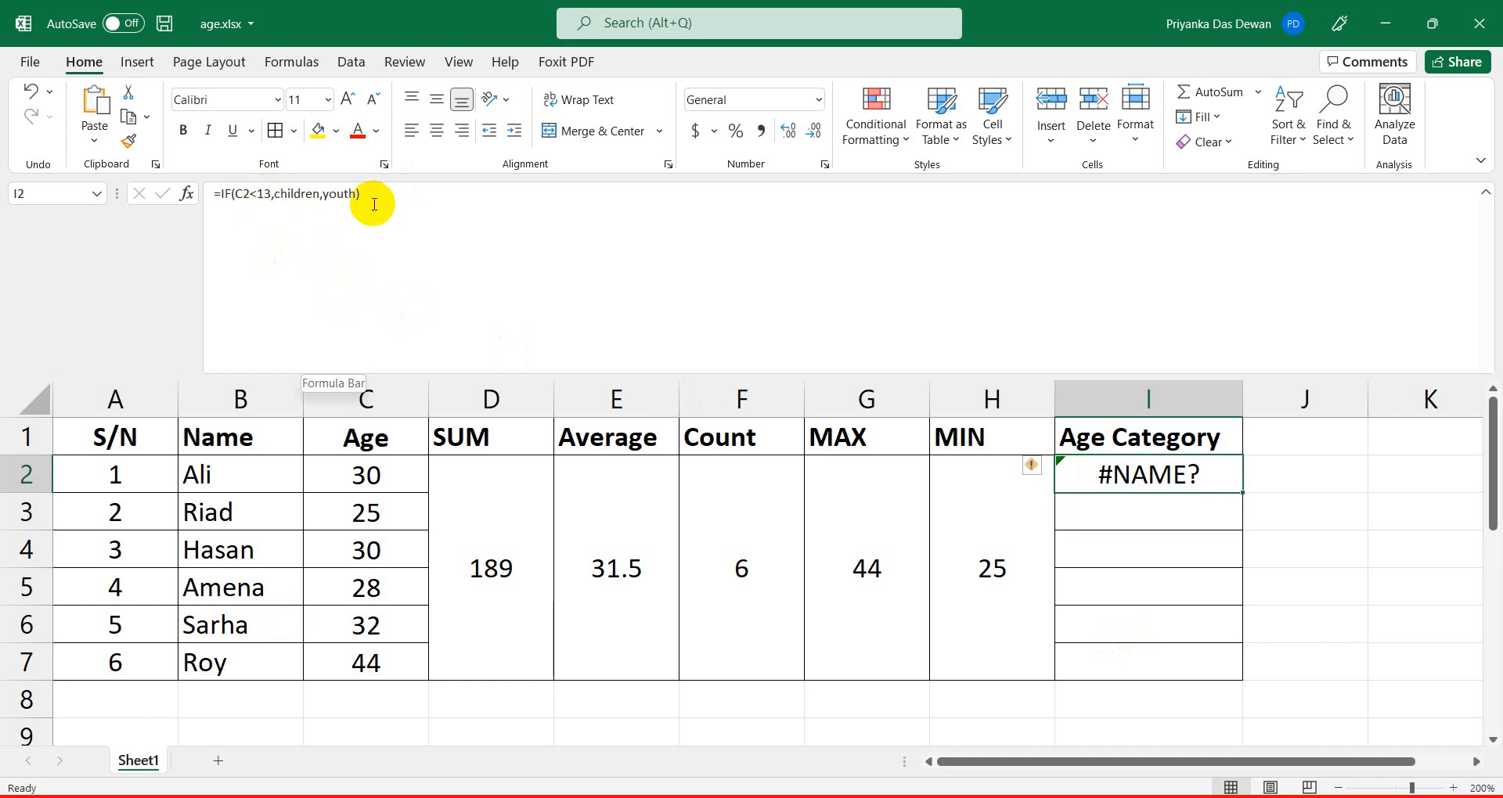
click(1174, 512)
click(1161, 477)
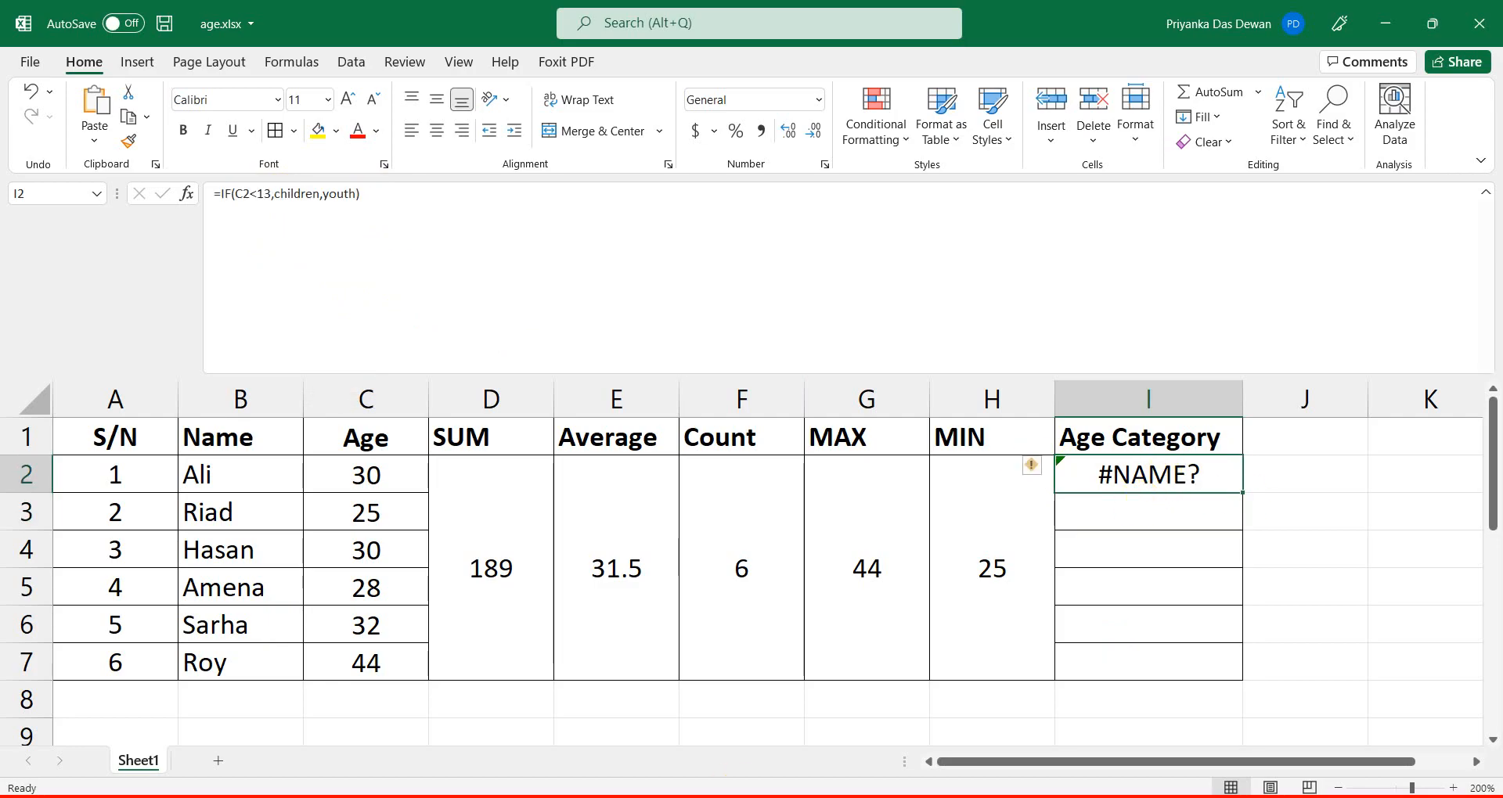
Switch to Notepad and replace age with c2 in the Age category formula, giving =if(c2<13,children,youth).
key(alt+Tab)
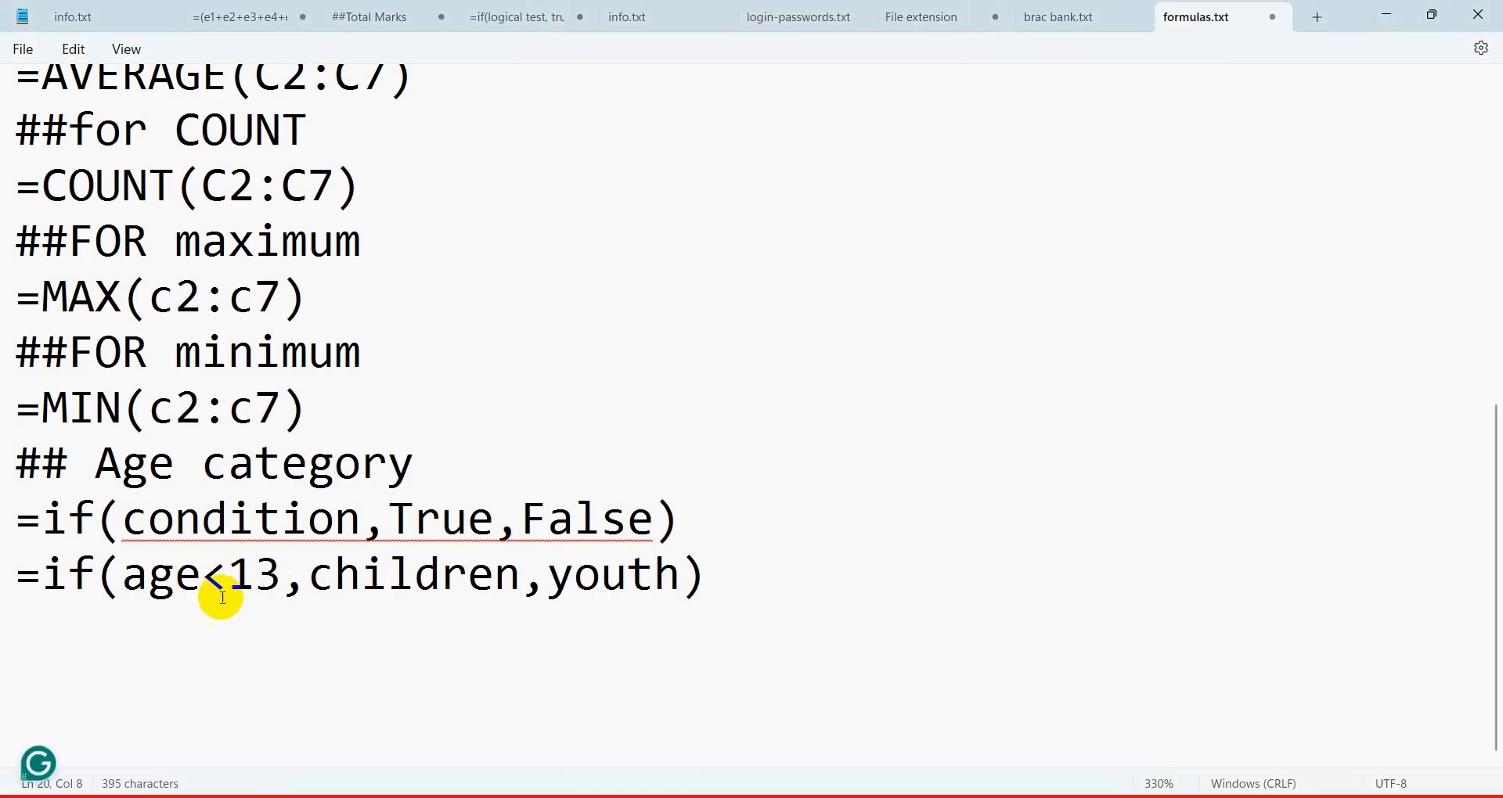
key(BackSpace)
key(BackSpace)
key(BackSpace)
text(c2)
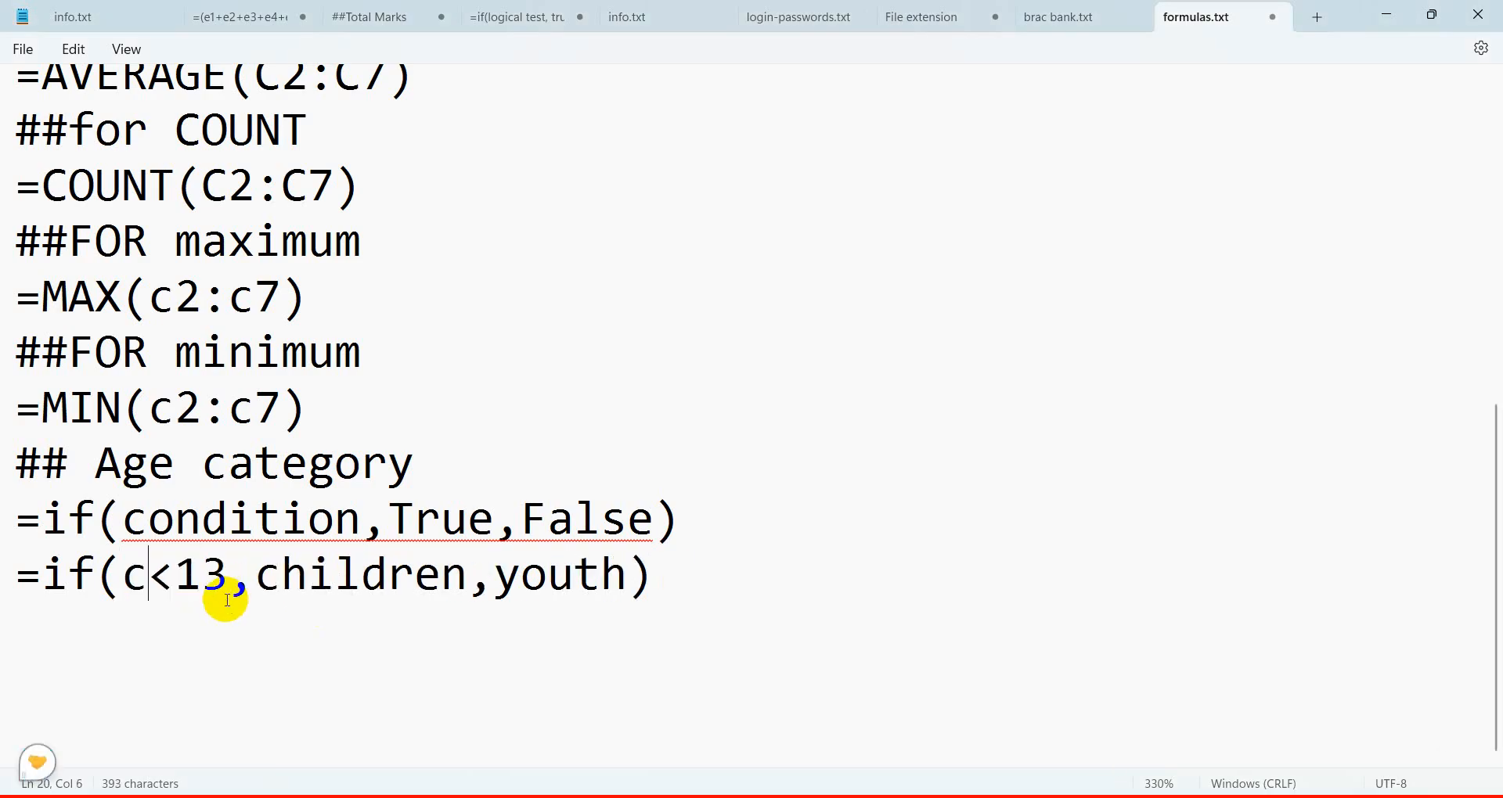
click(227, 600)
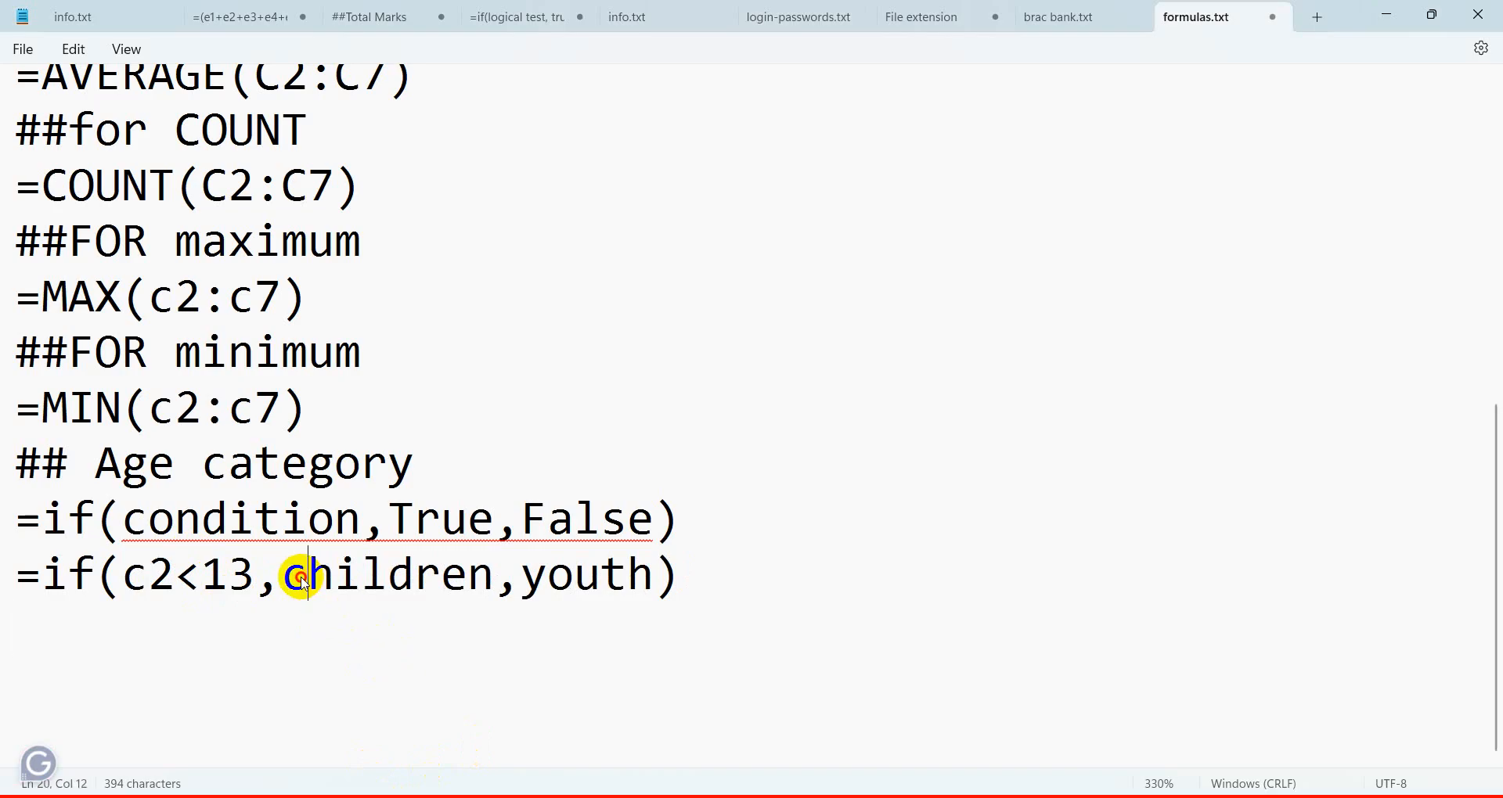
Examine the c2<13 condition and the children and youth results in the Age category formula.
drag(302, 577, 387, 577)
click(601, 572)
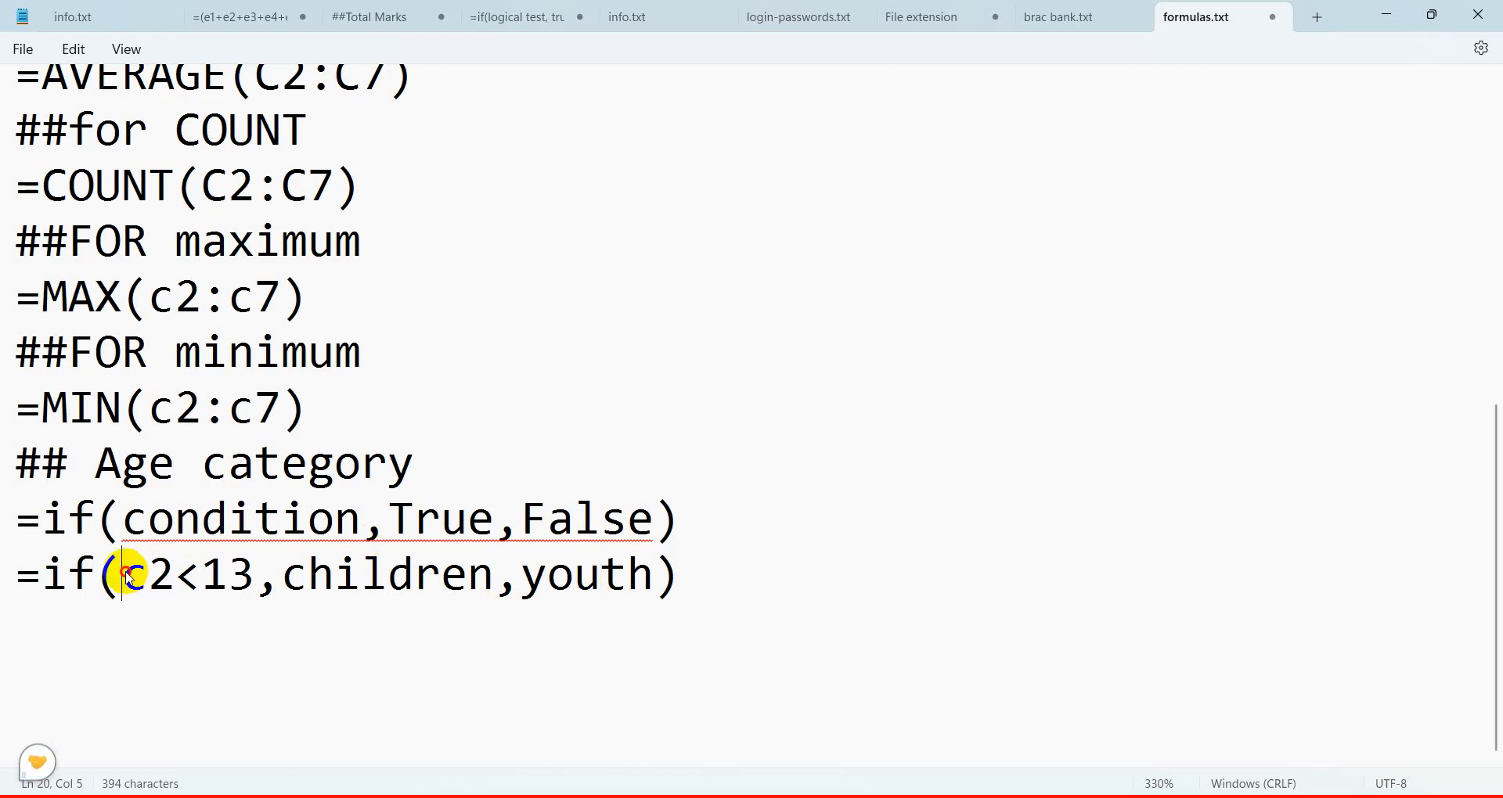
drag(124, 576, 256, 591)
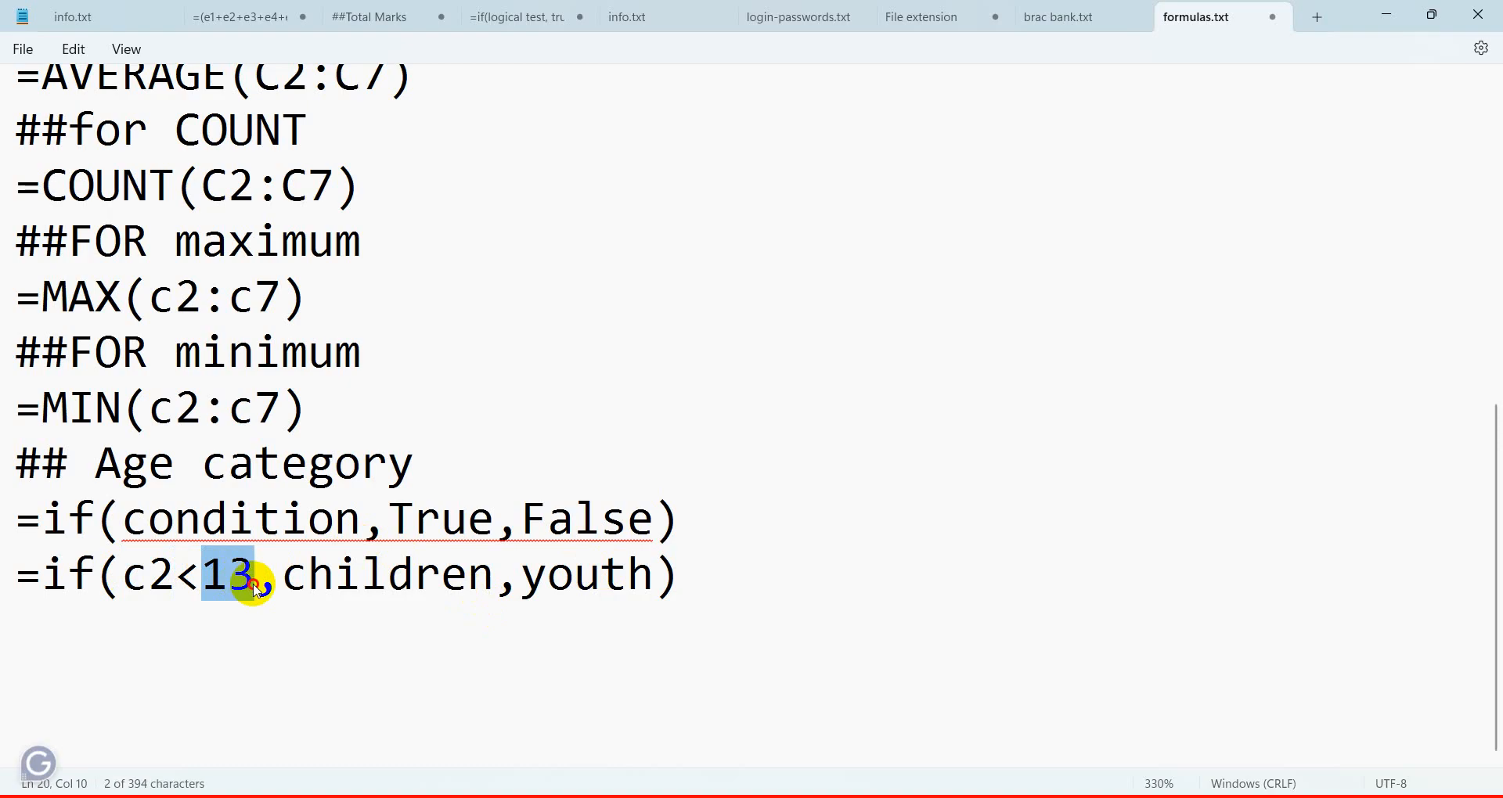
drag(71, 579, 149, 587)
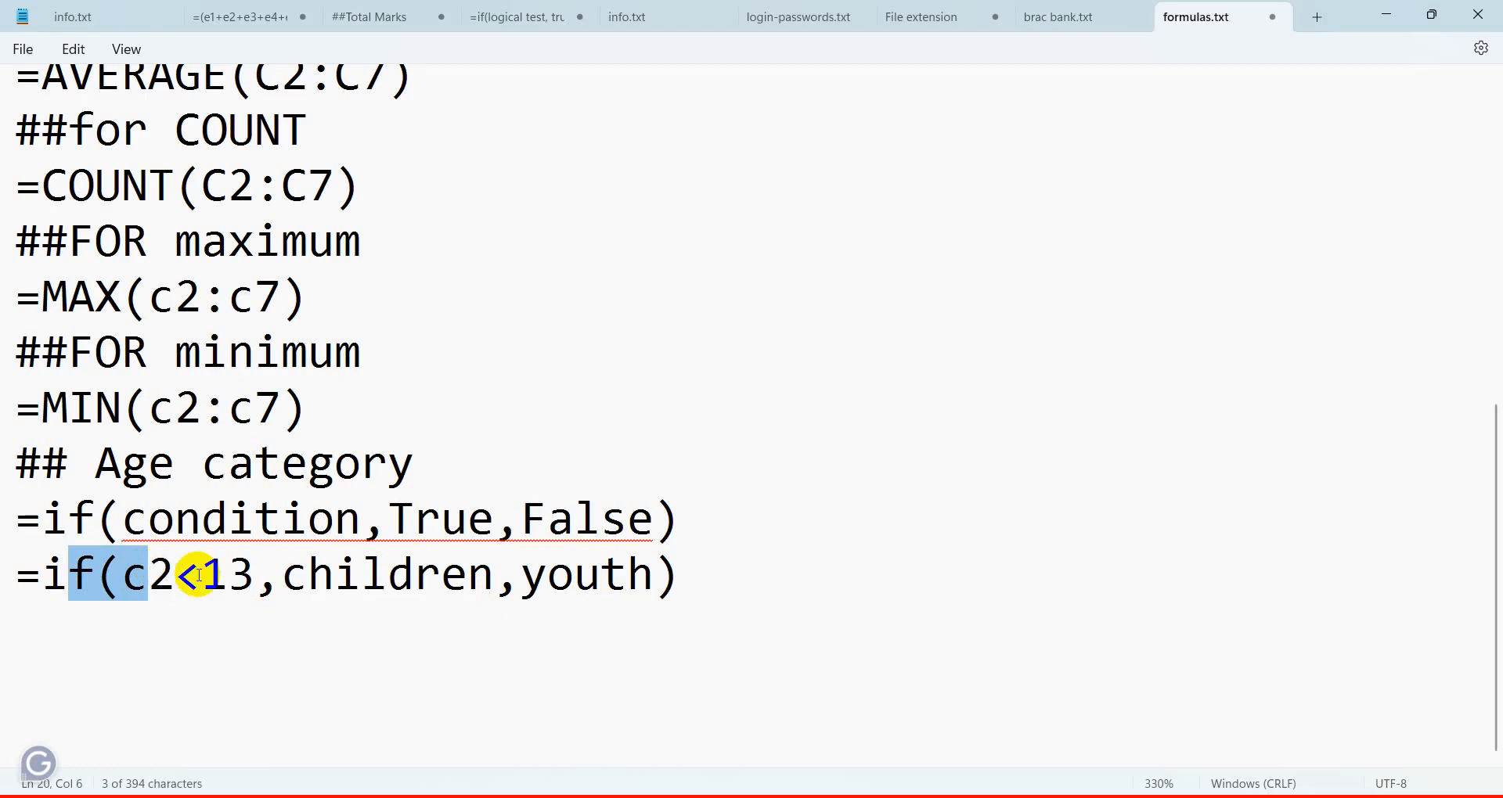
drag(284, 577, 608, 587)
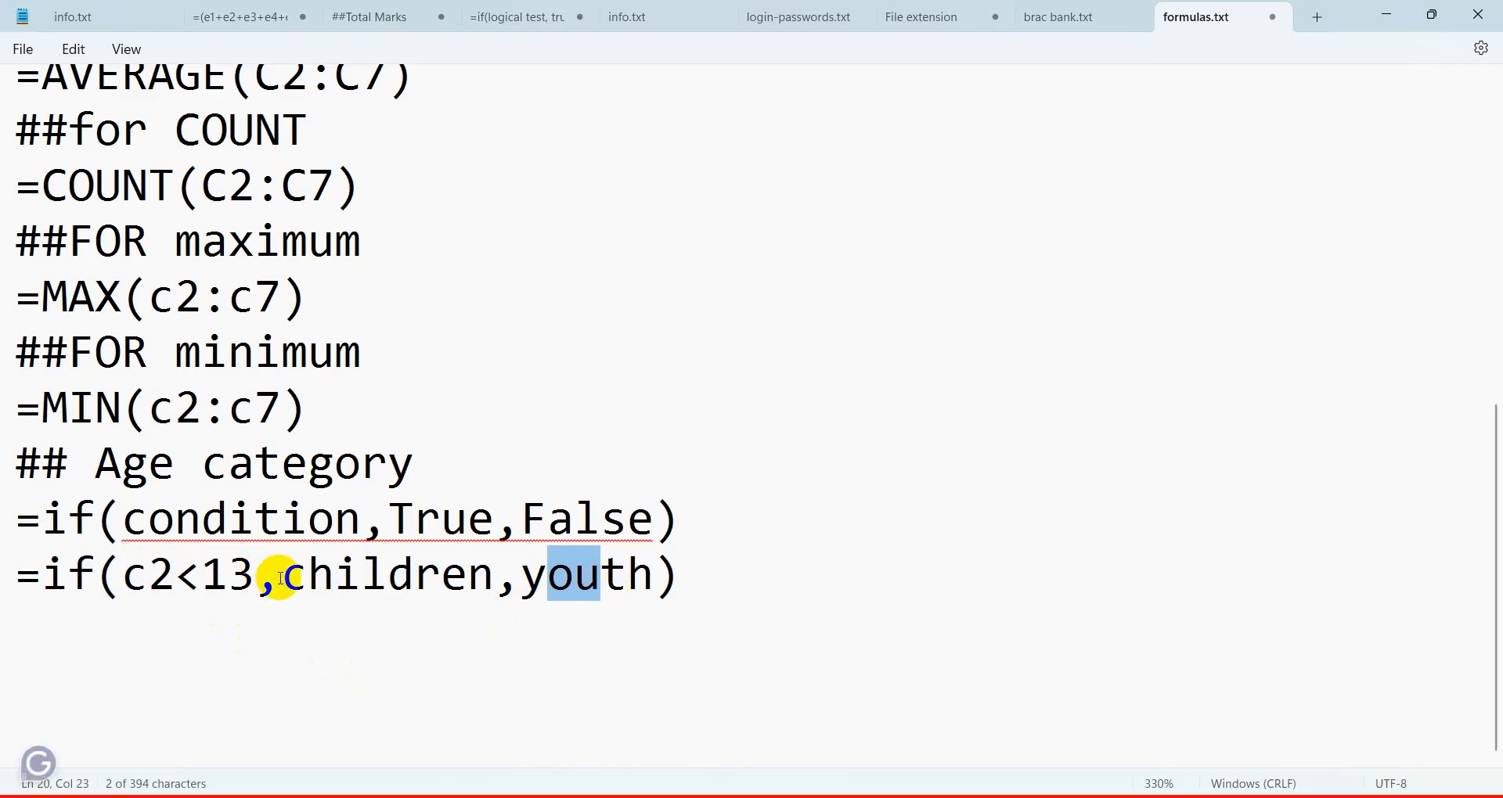
Replace the children,youth arguments of the Age category formula with true,false, giving =if(c2<13,true,false).
drag(282, 579, 669, 575)
key(BackSpace)
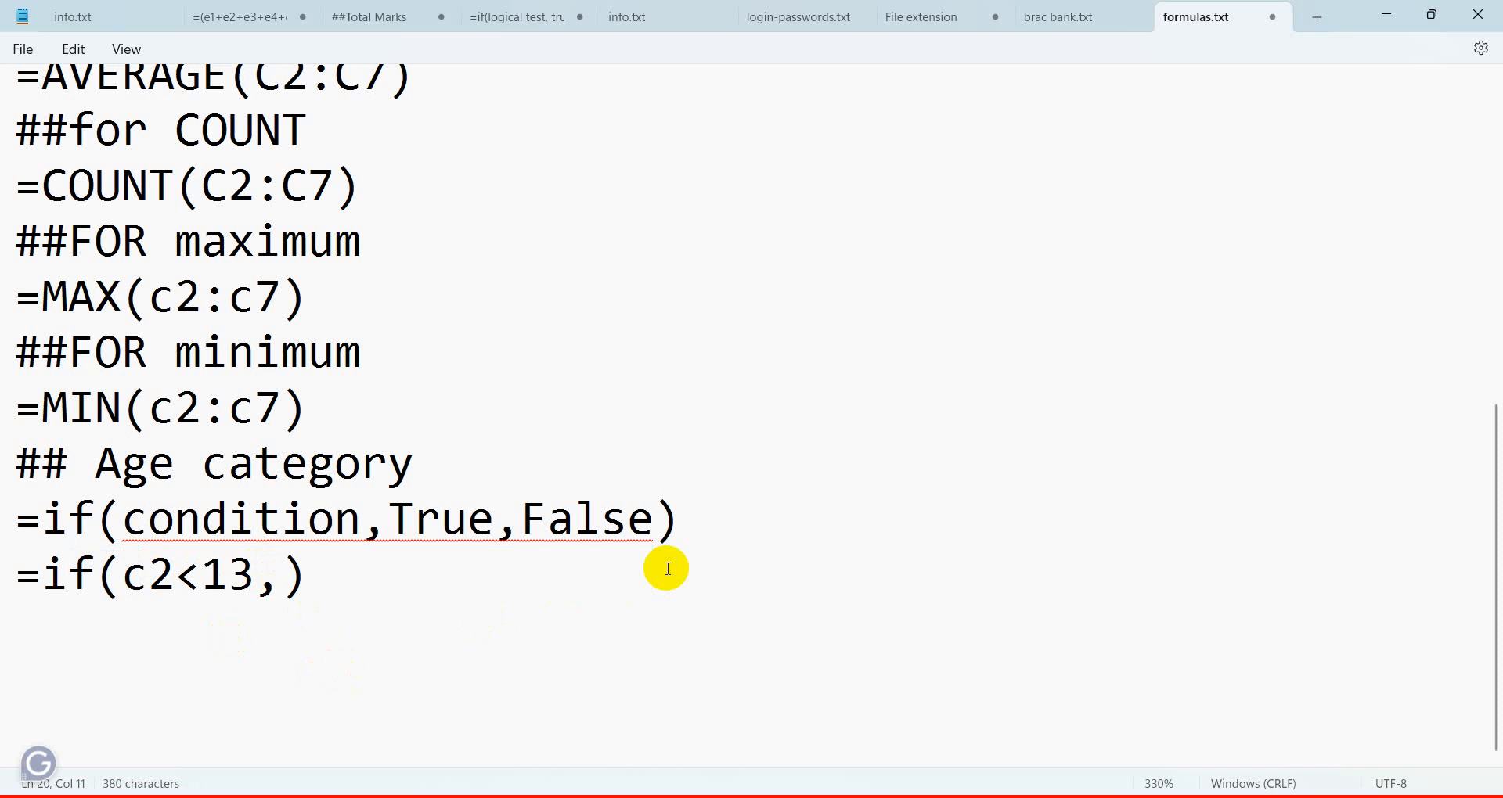
text(true)
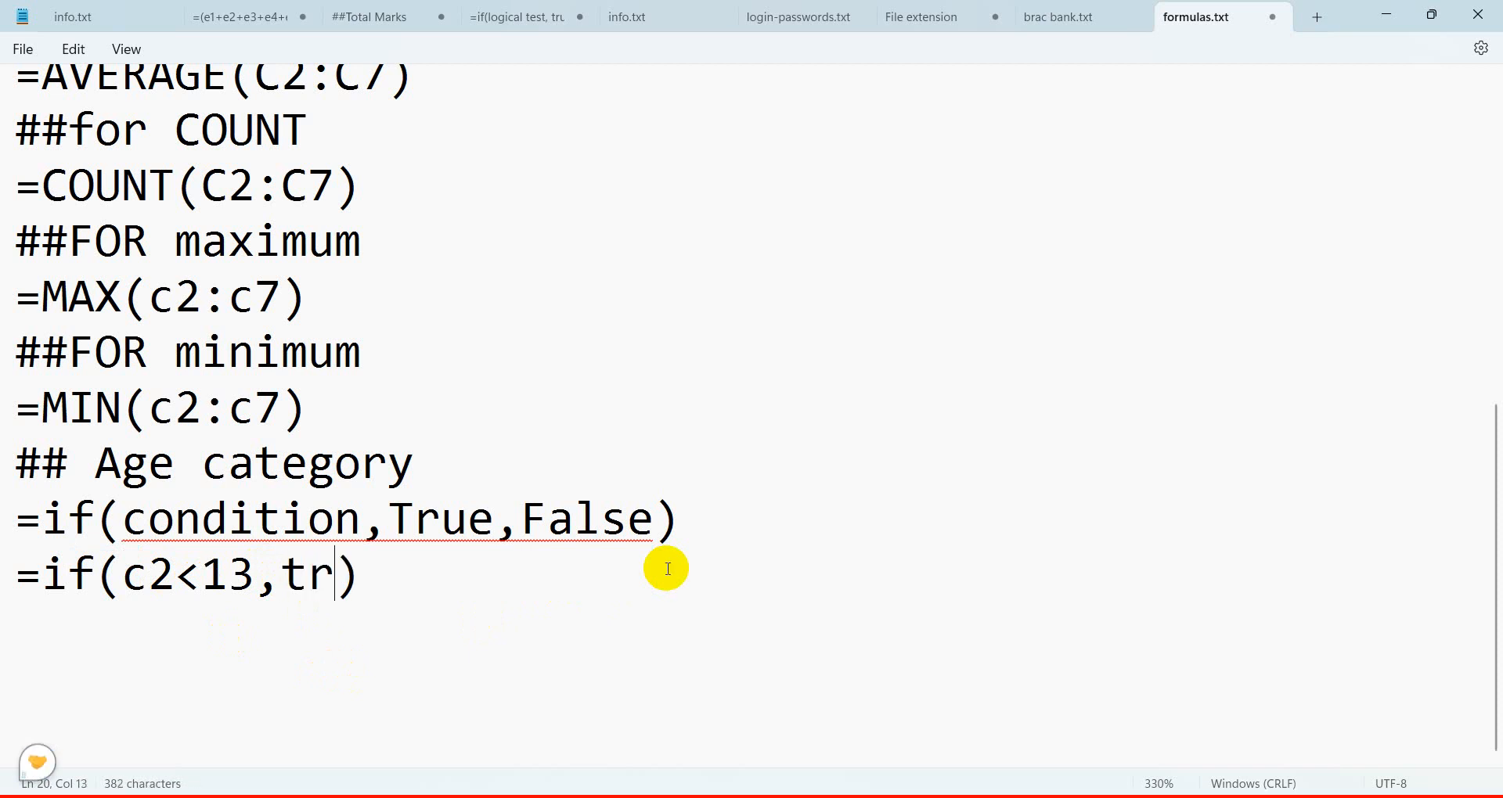
text(,)
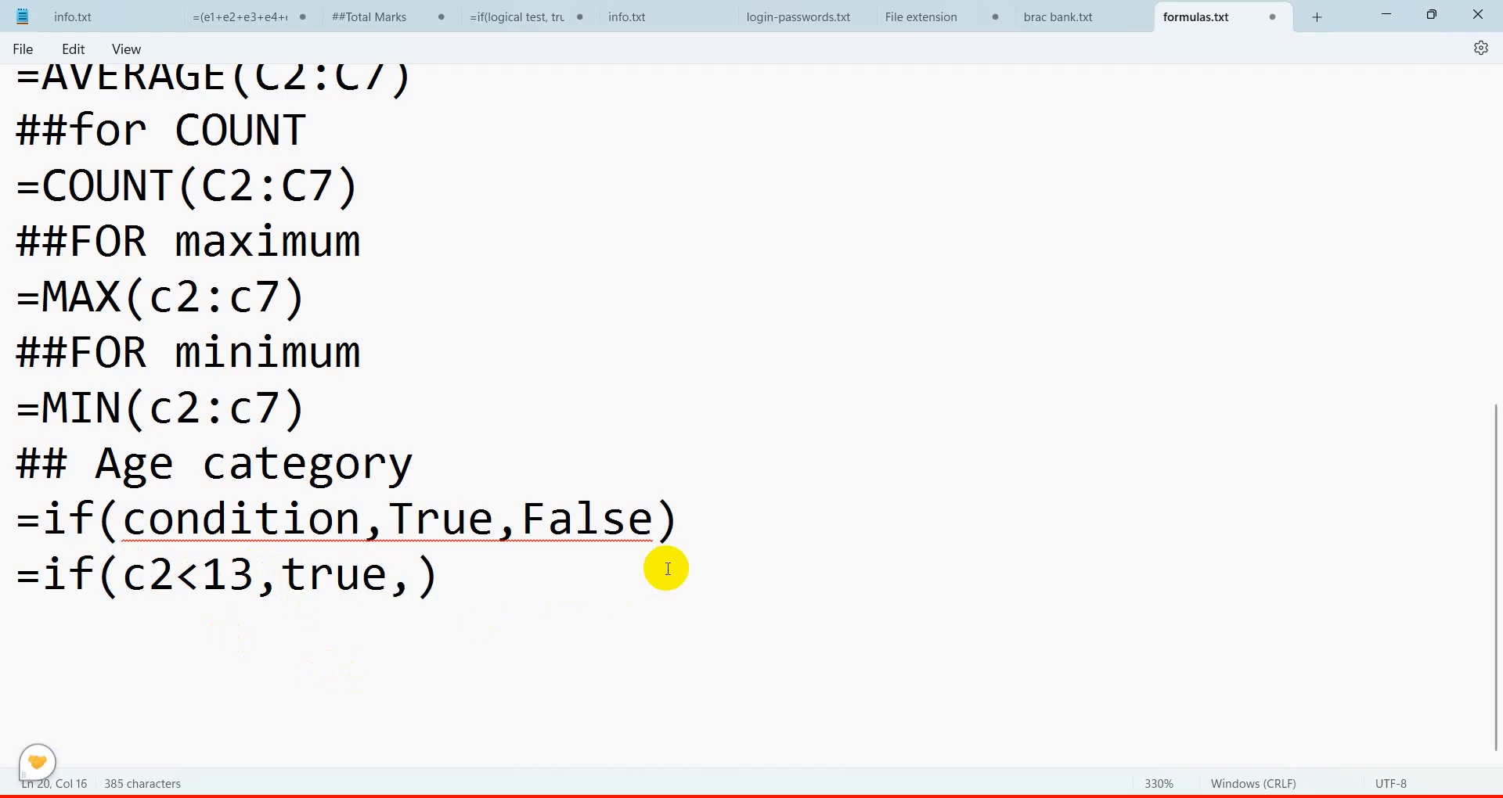
text(false)
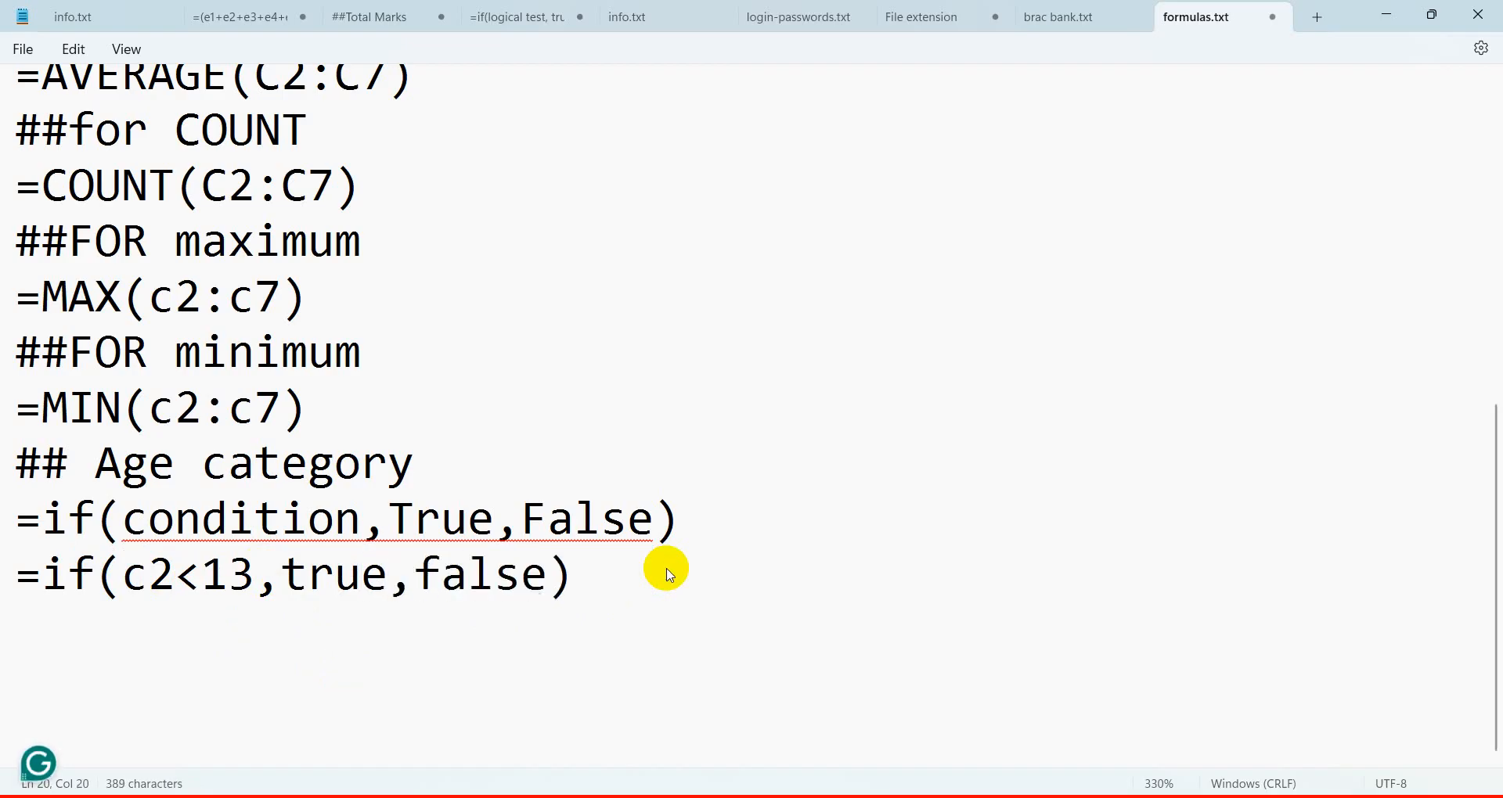
click(723, 564)
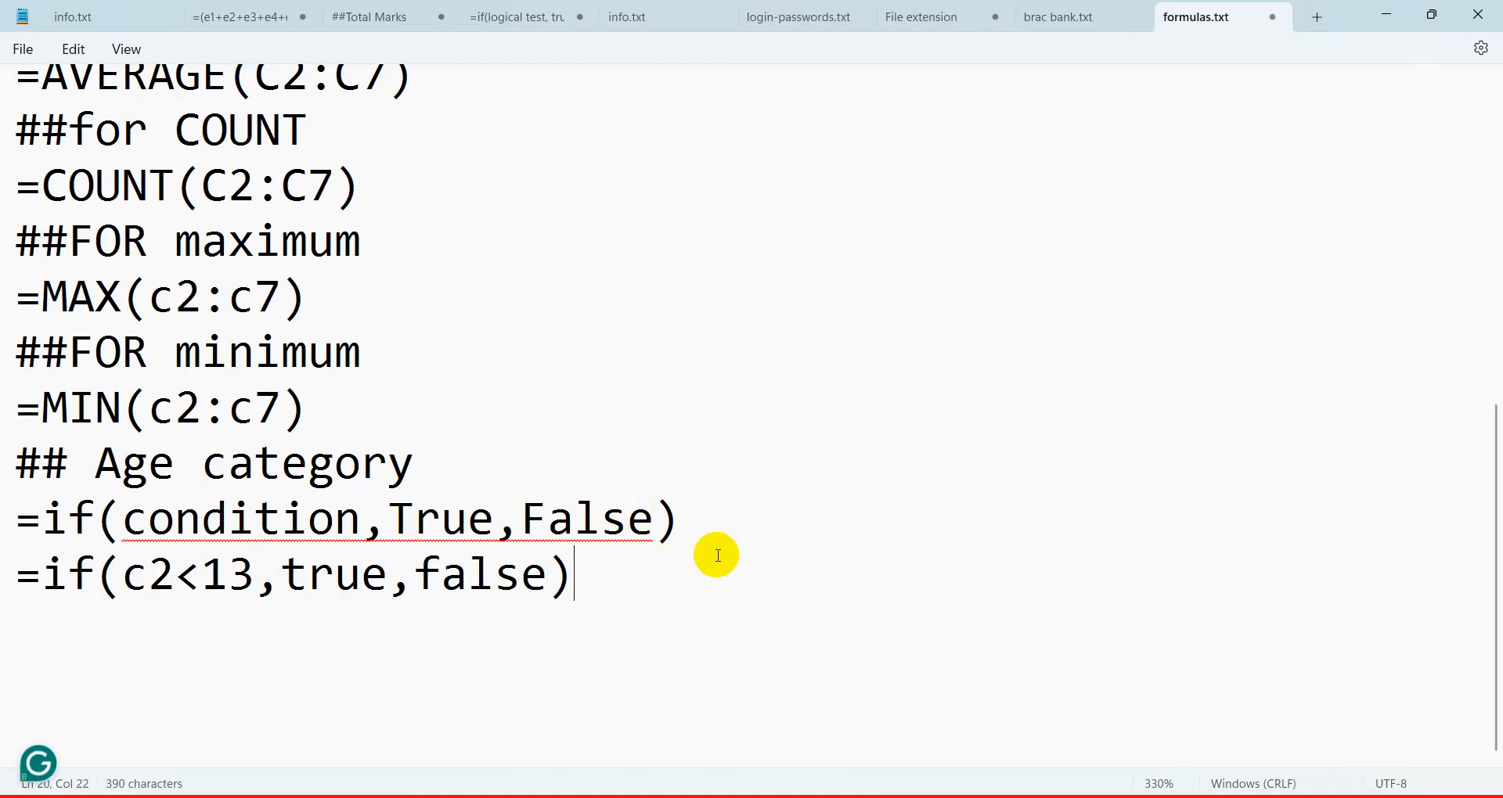
Replace true in the Age category formula with "children" in double quotes, giving =if(c2<13,"children",false).
click(291, 576)
drag(292, 575, 387, 587)
text(childr)
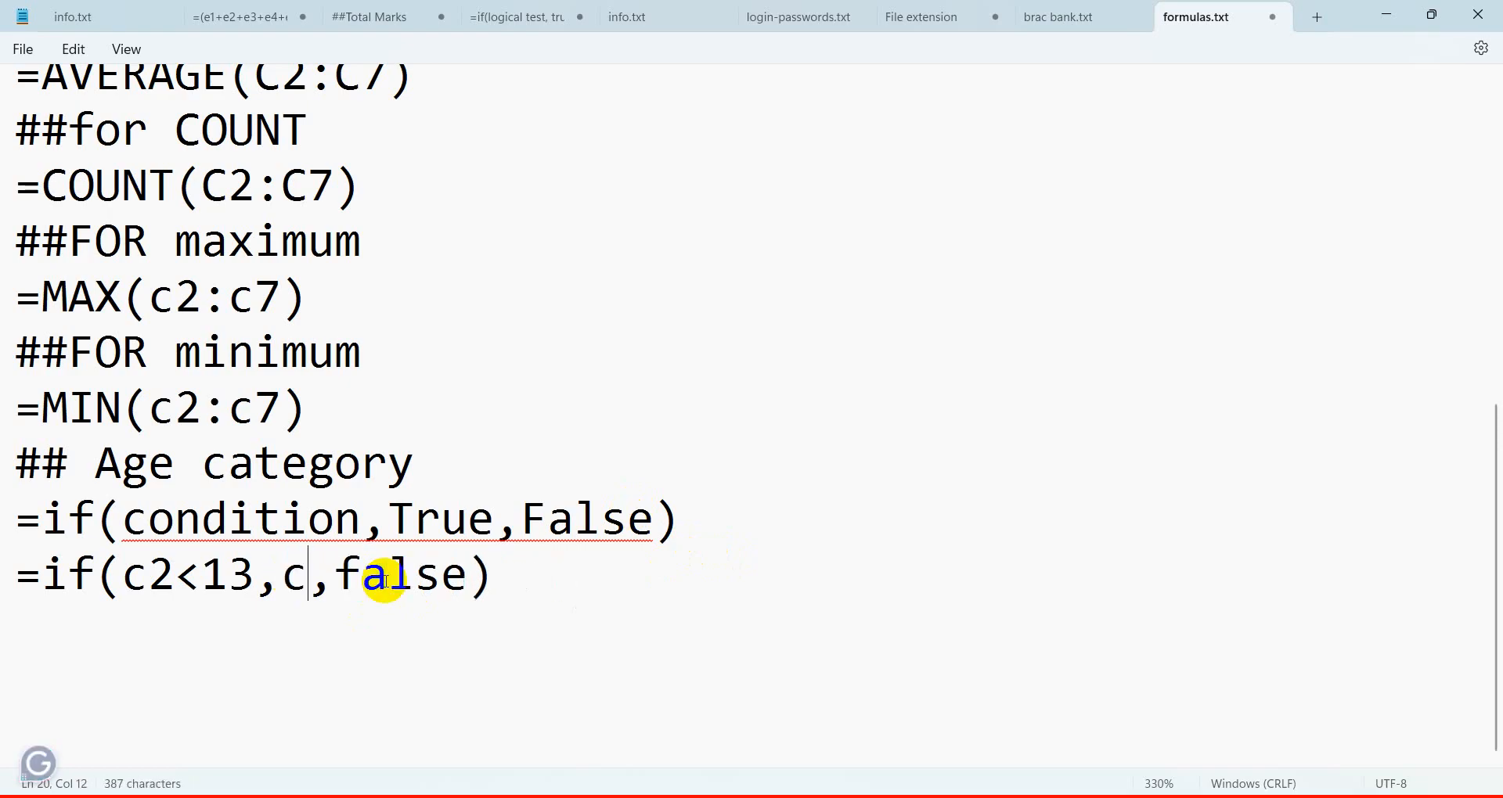
text(en)
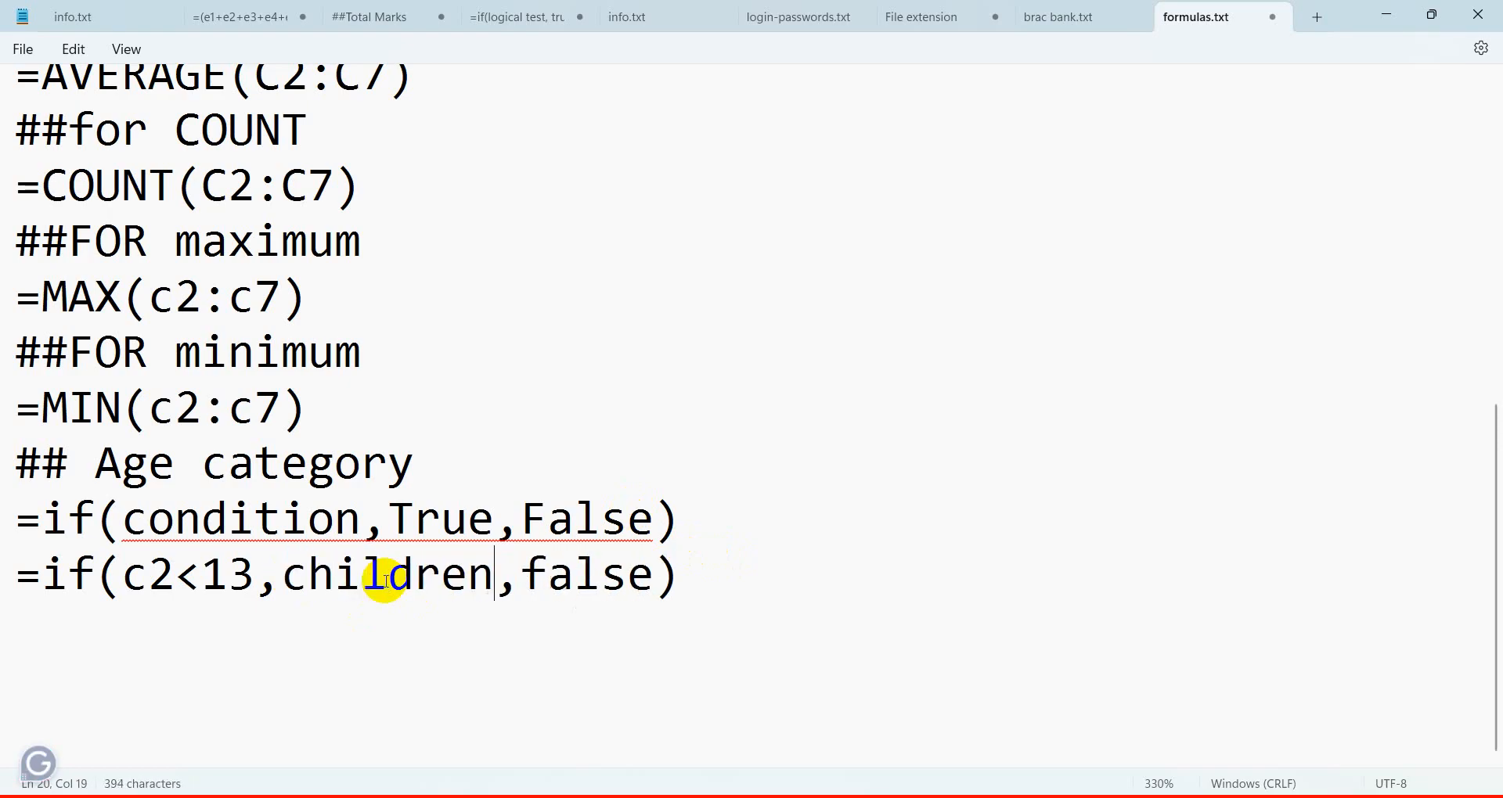
click(283, 578)
text(")
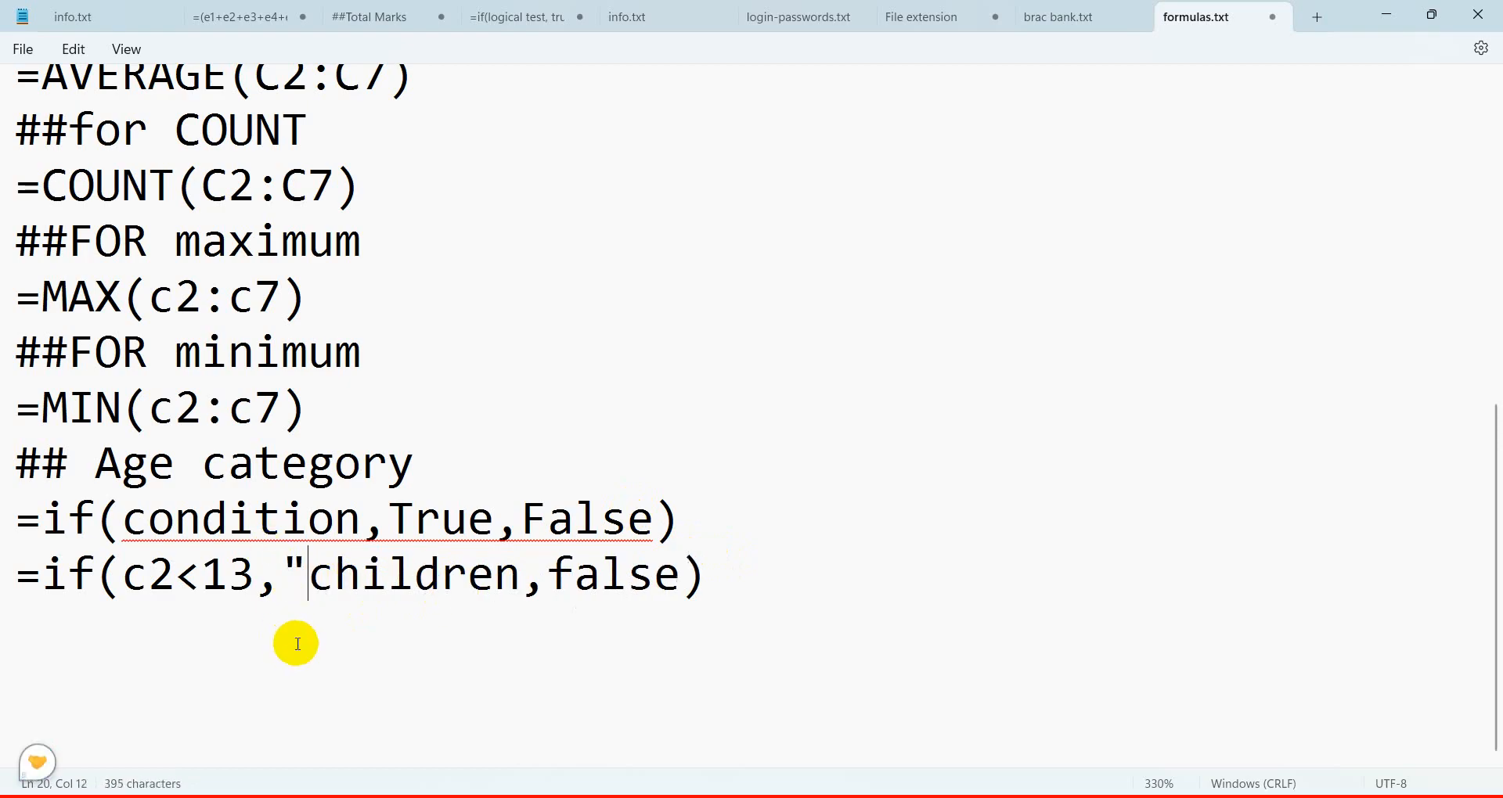
click(523, 572)
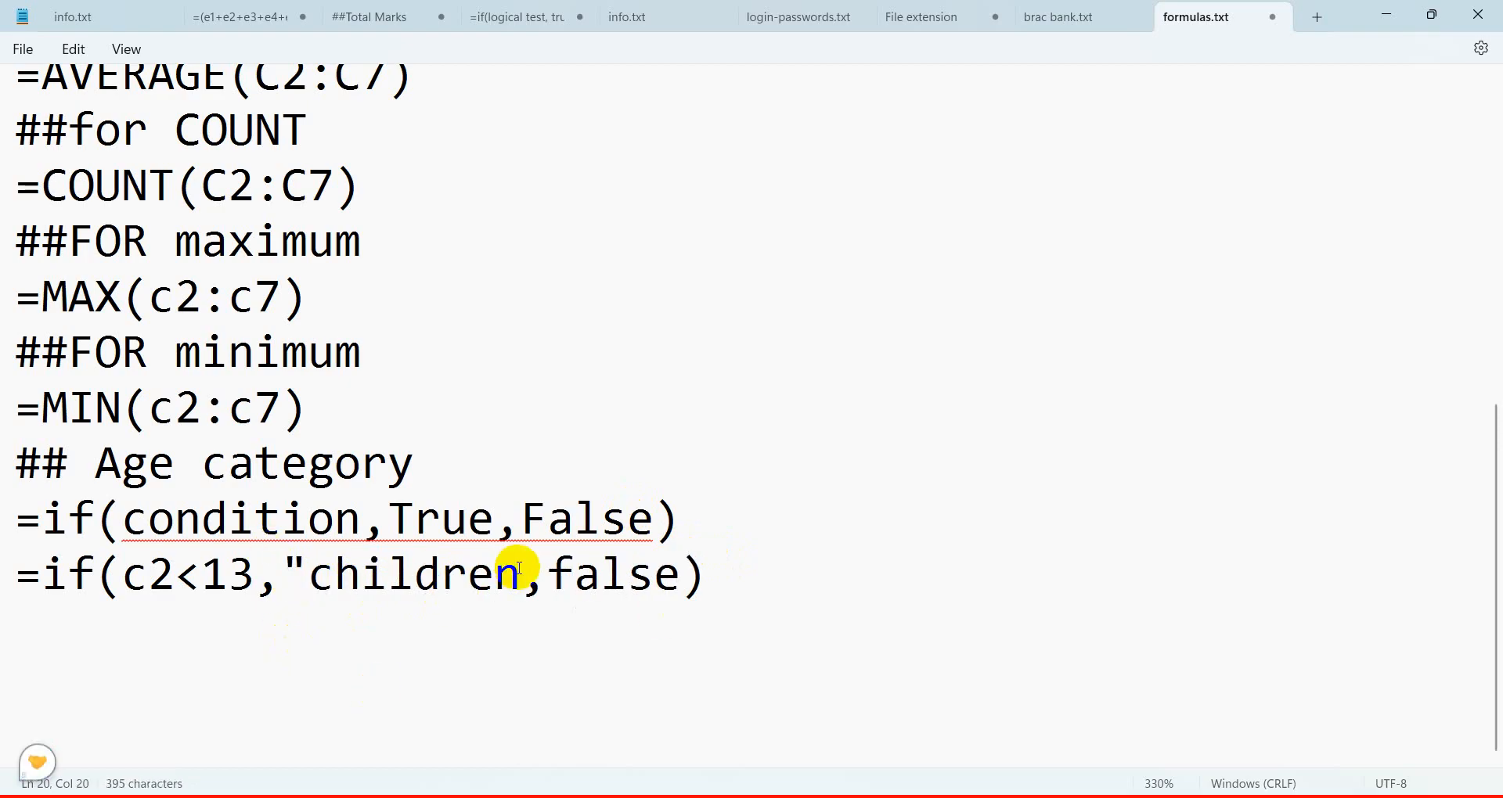
text(")
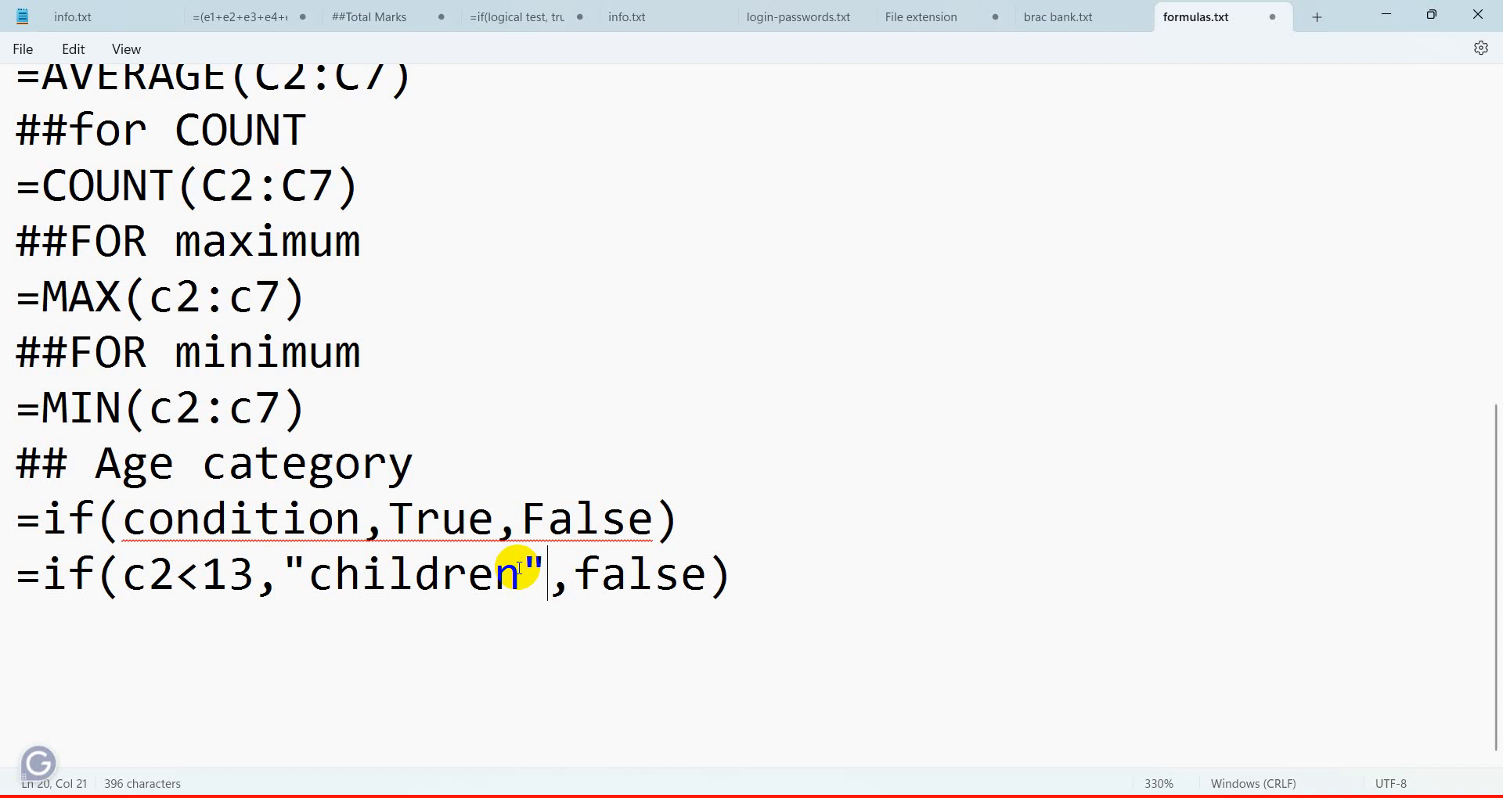
Shorten the quoted word children in the Age category formula to C, giving =if(c2<13,"C",false).
drag(331, 575, 455, 579)
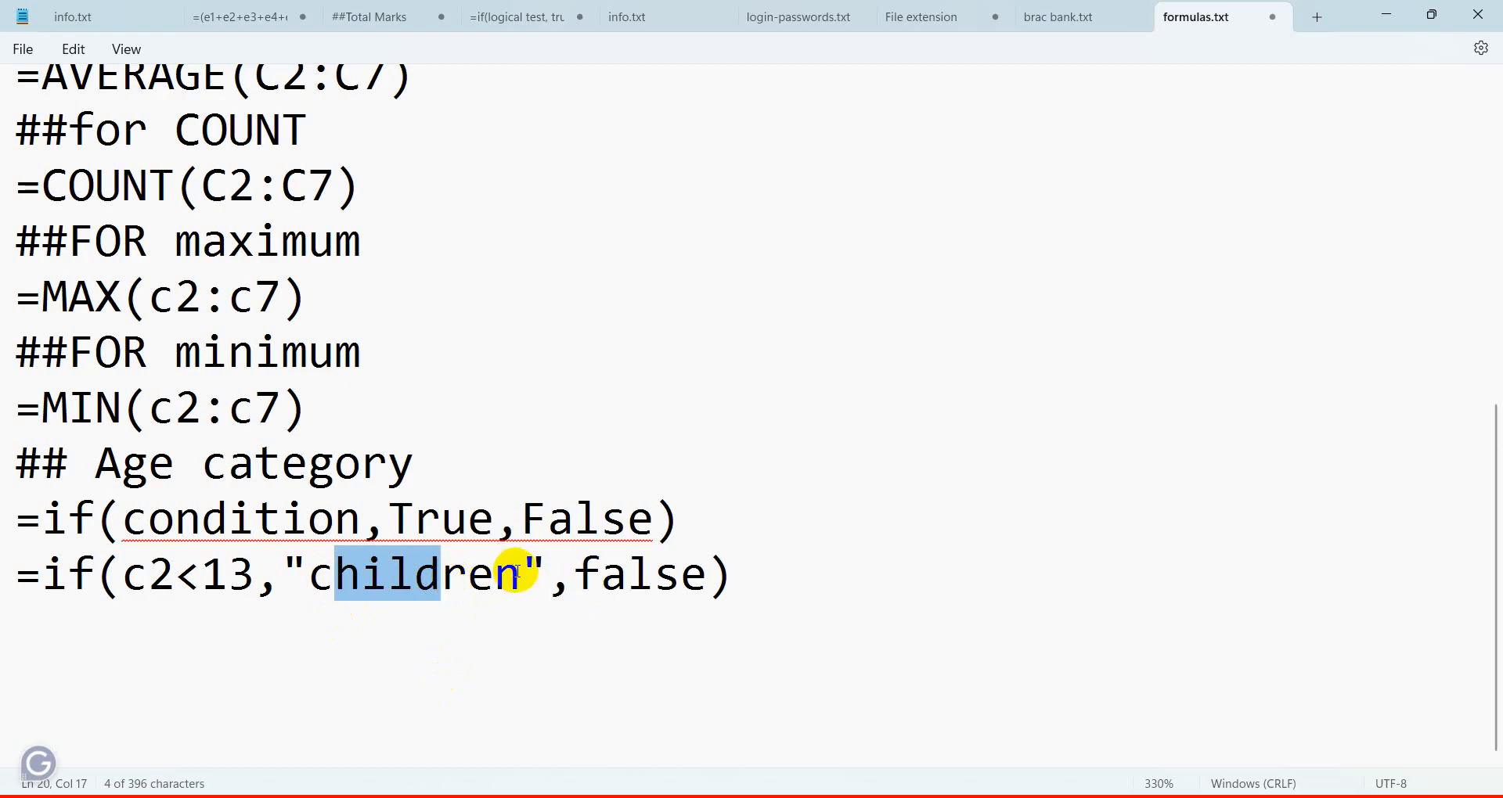
drag(521, 576, 302, 581)
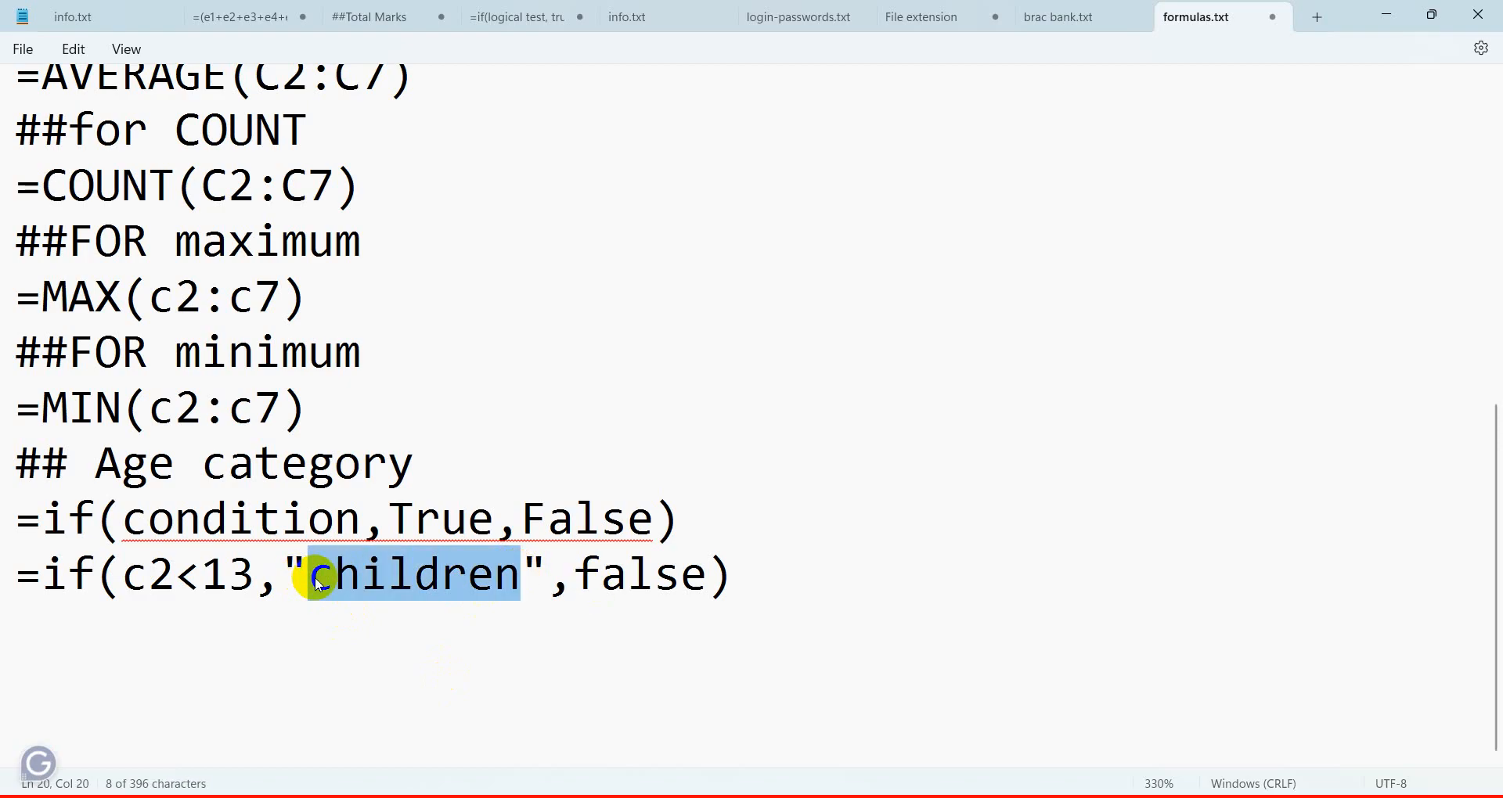
text(C)
click(507, 665)
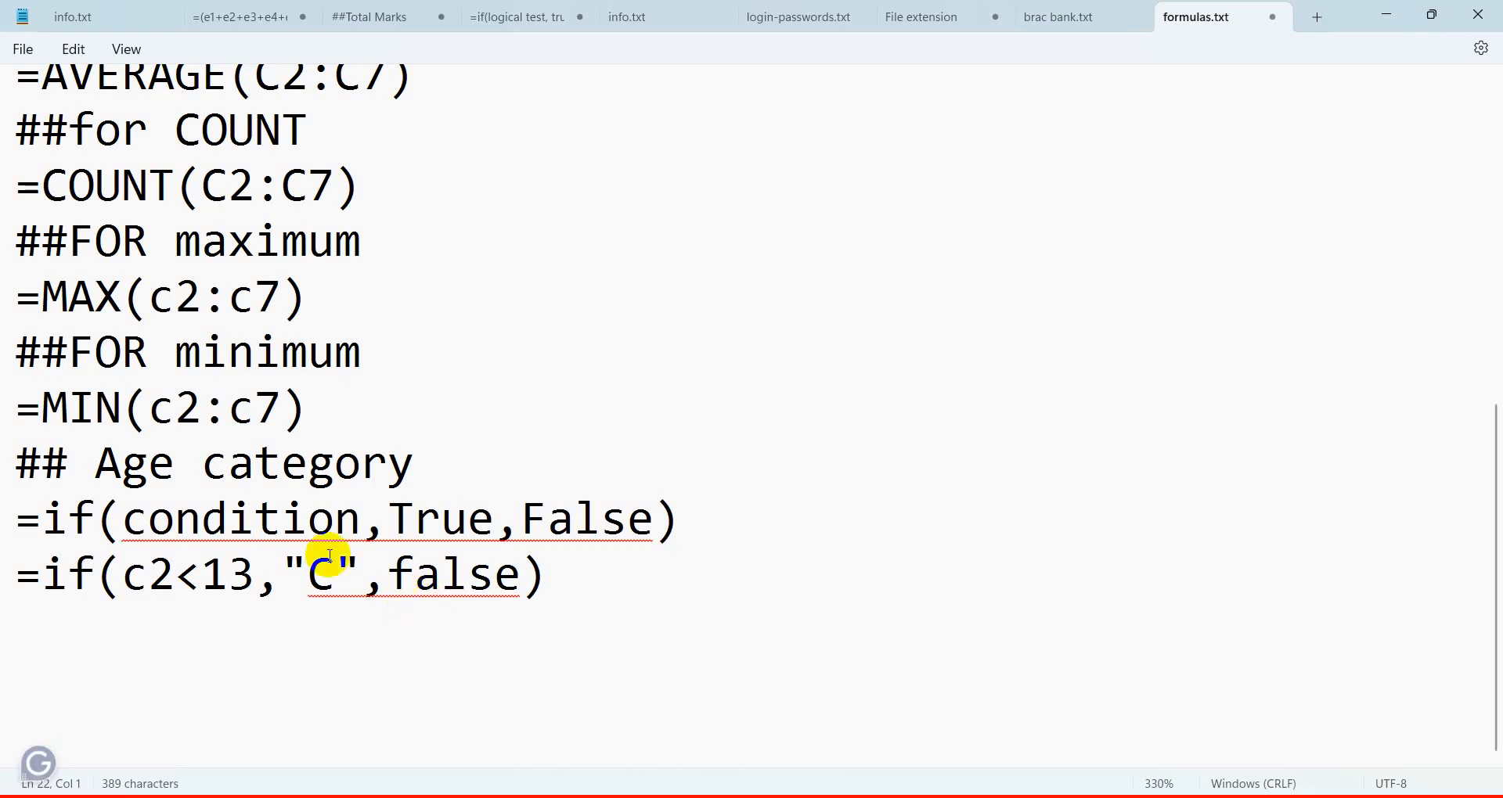
Compare the quoted "C" argument and its separating comma with the =if(condition,True,False) pattern on the line above.
drag(285, 576, 362, 572)
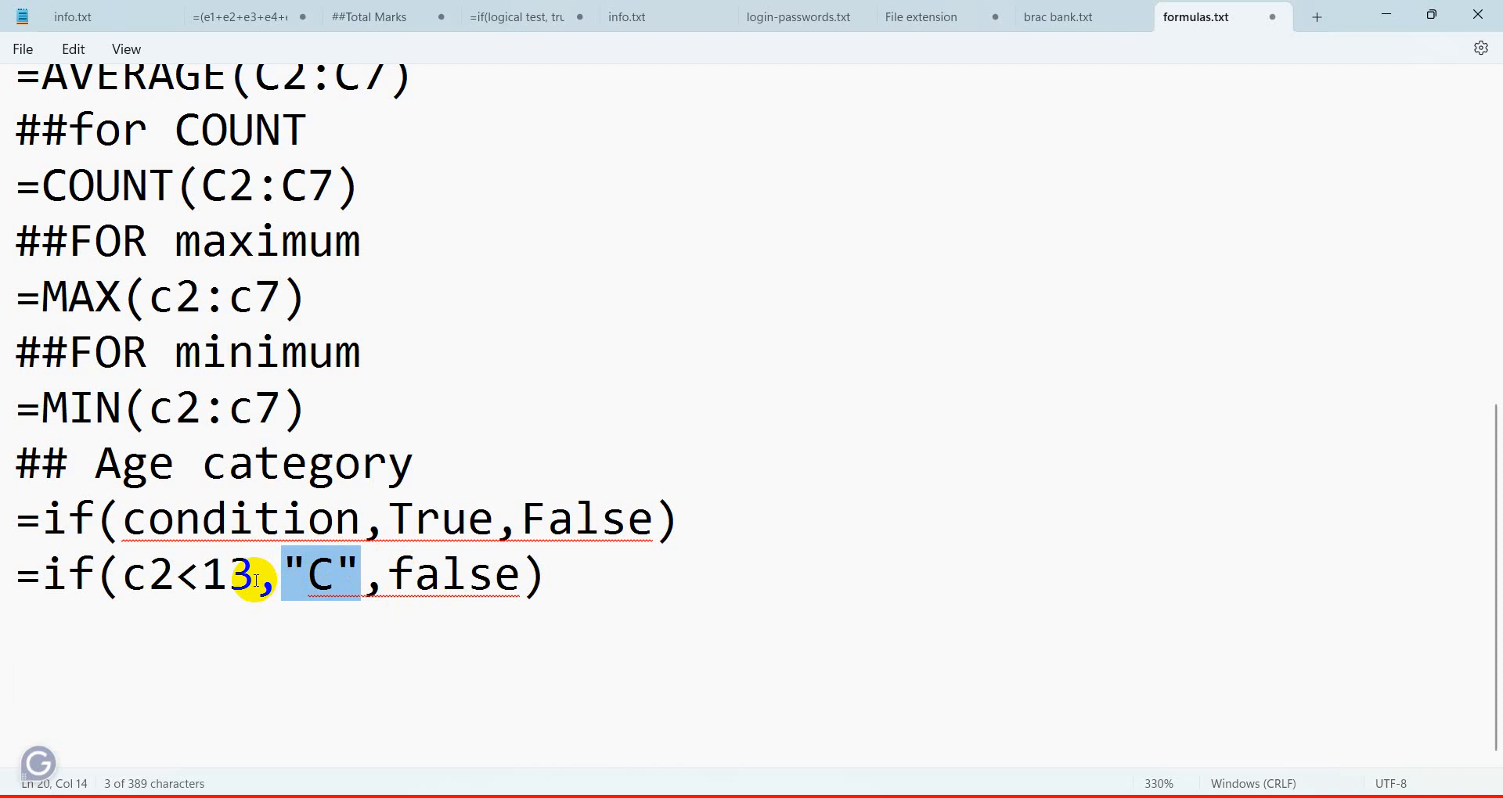
drag(256, 581, 282, 583)
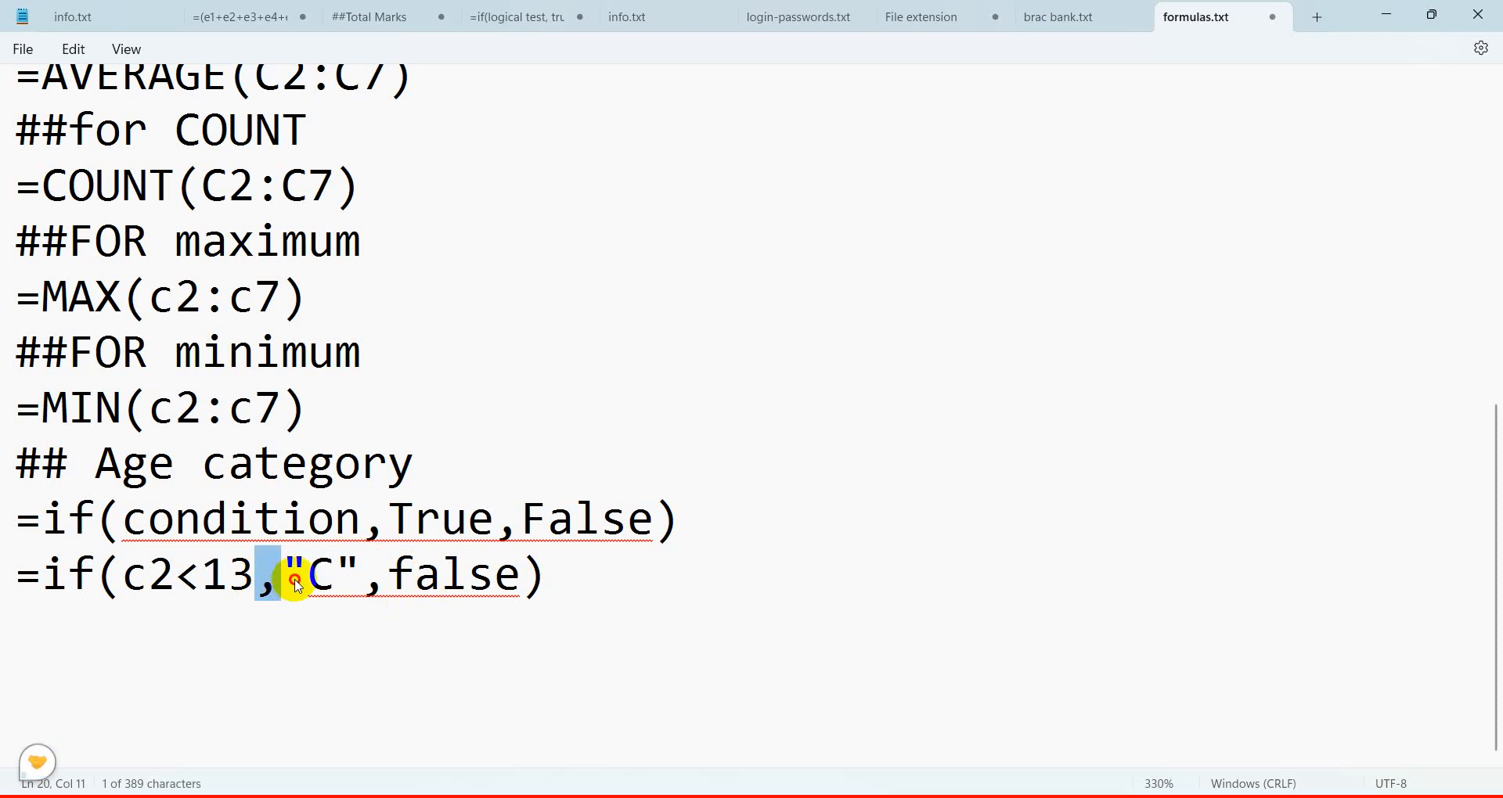
click(297, 583)
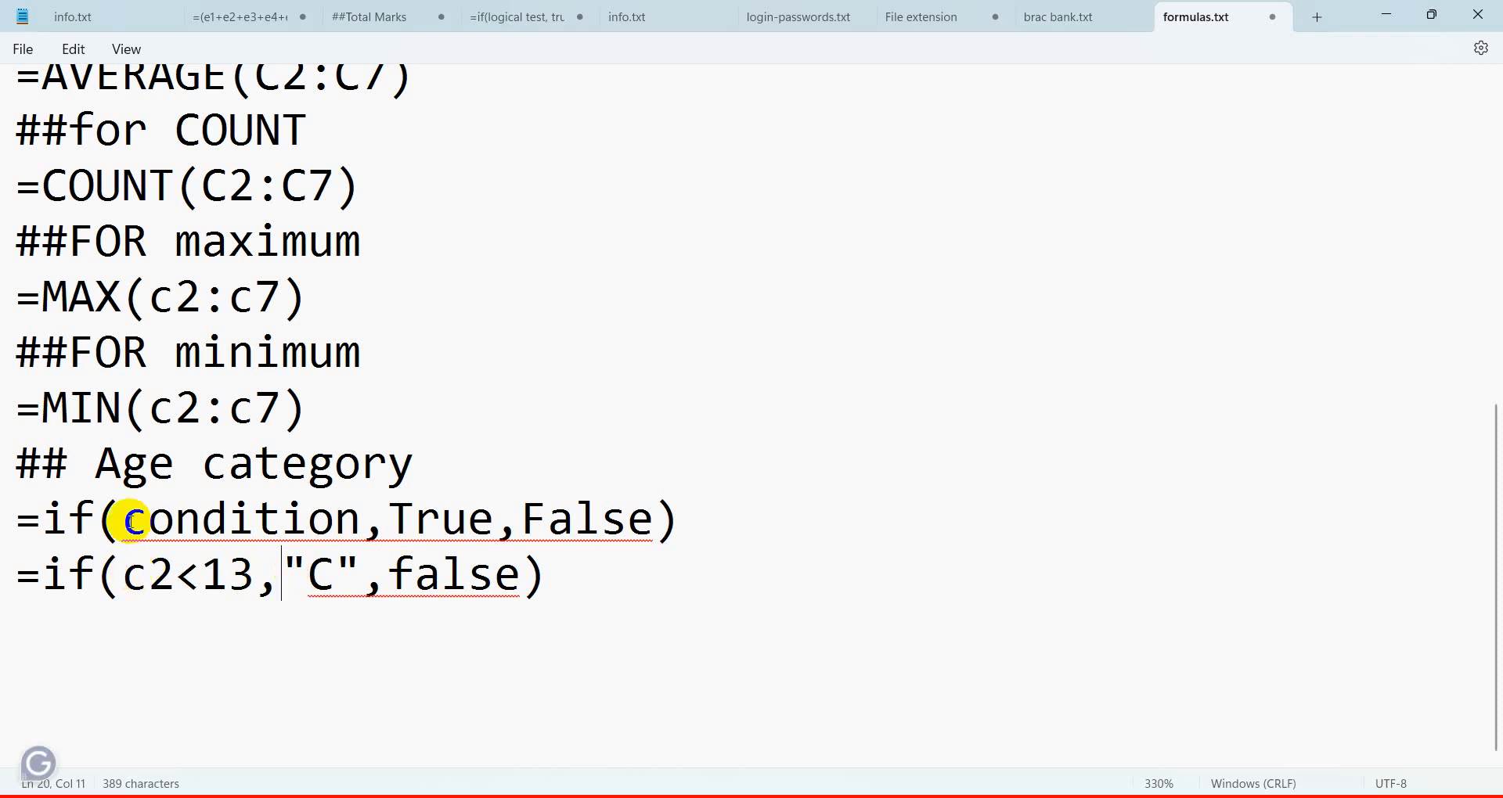
drag(123, 521, 688, 519)
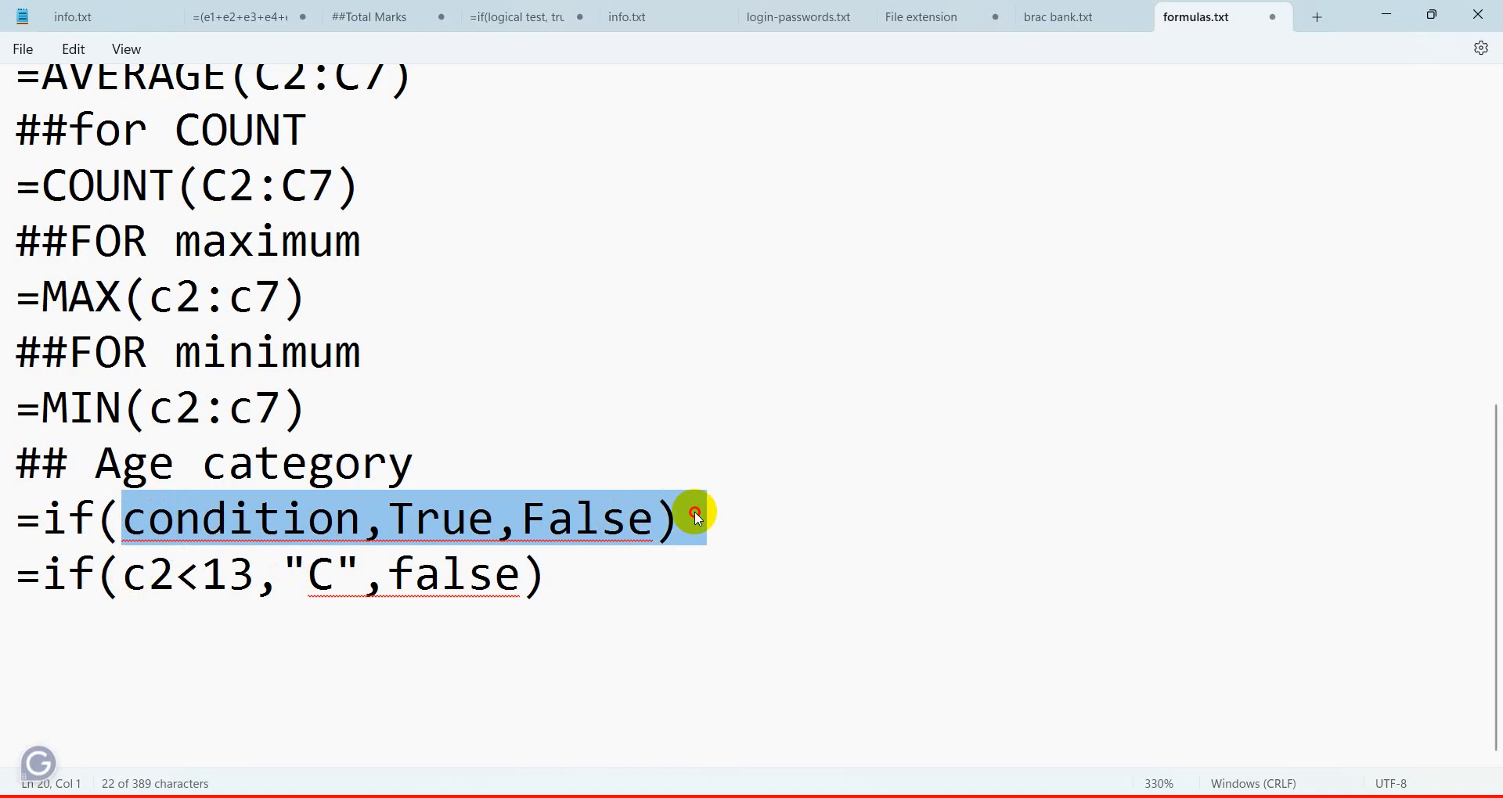
click(276, 589)
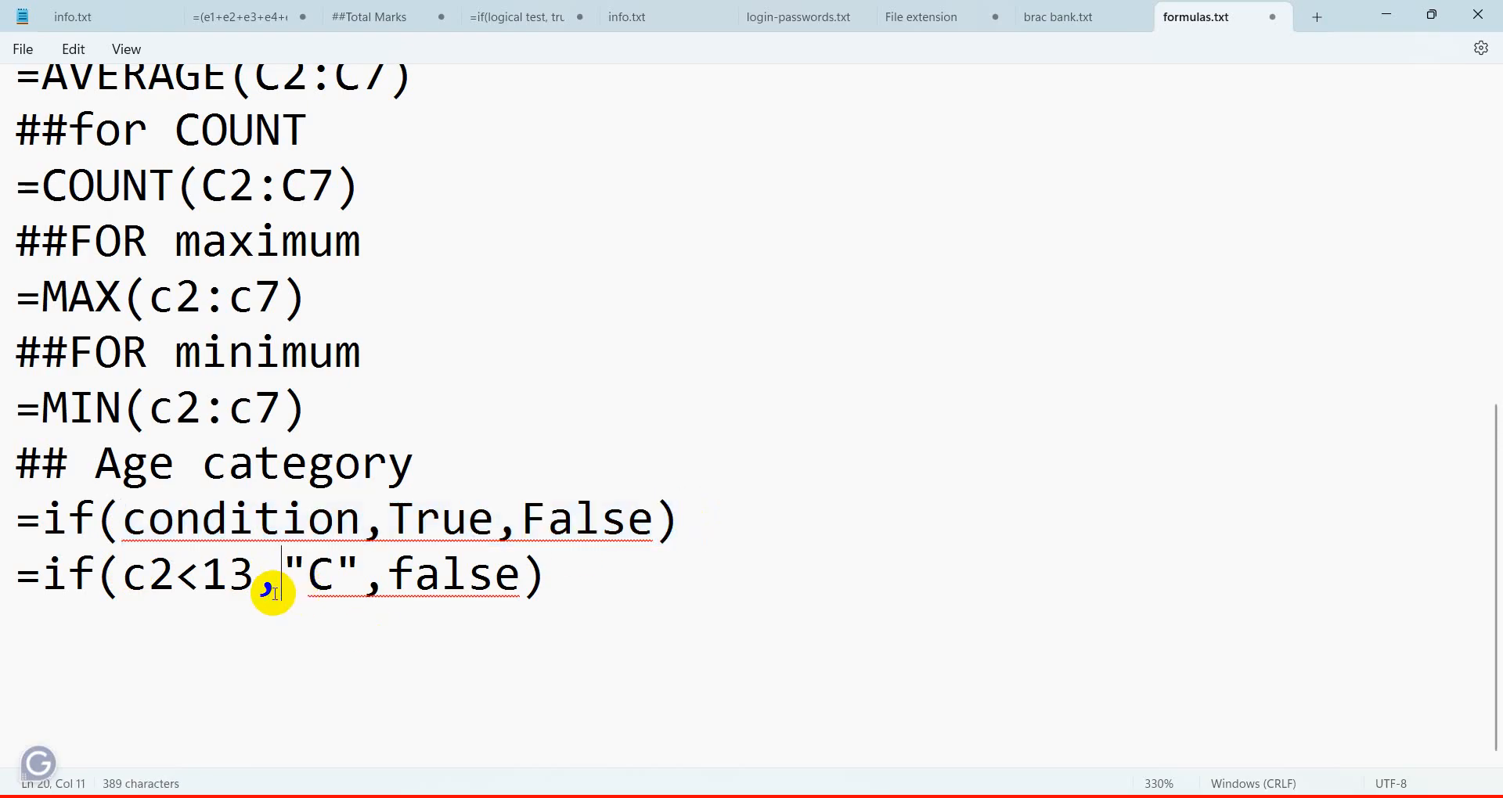
drag(290, 560, 360, 575)
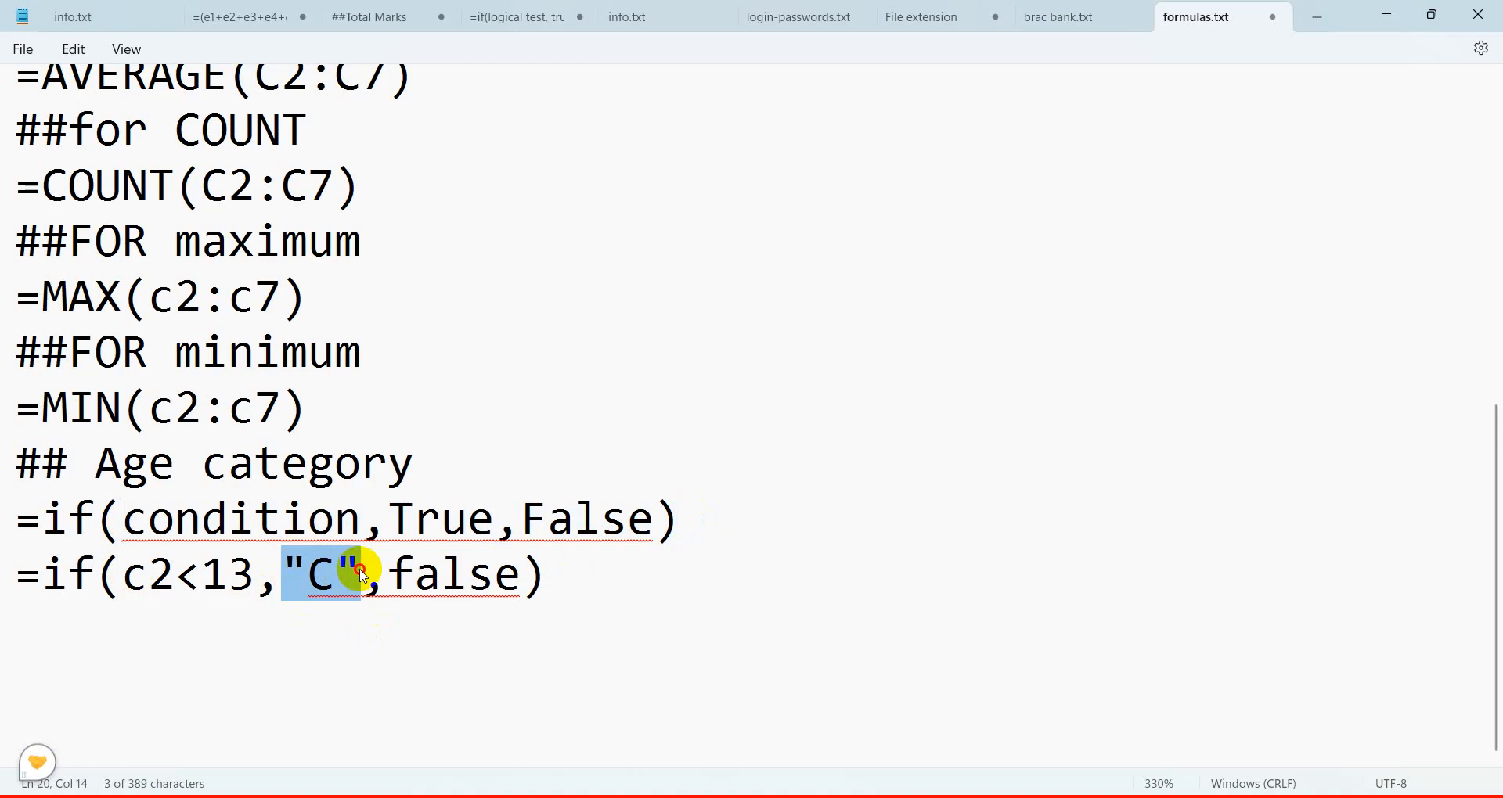
click(295, 569)
drag(286, 567, 355, 562)
click(325, 577)
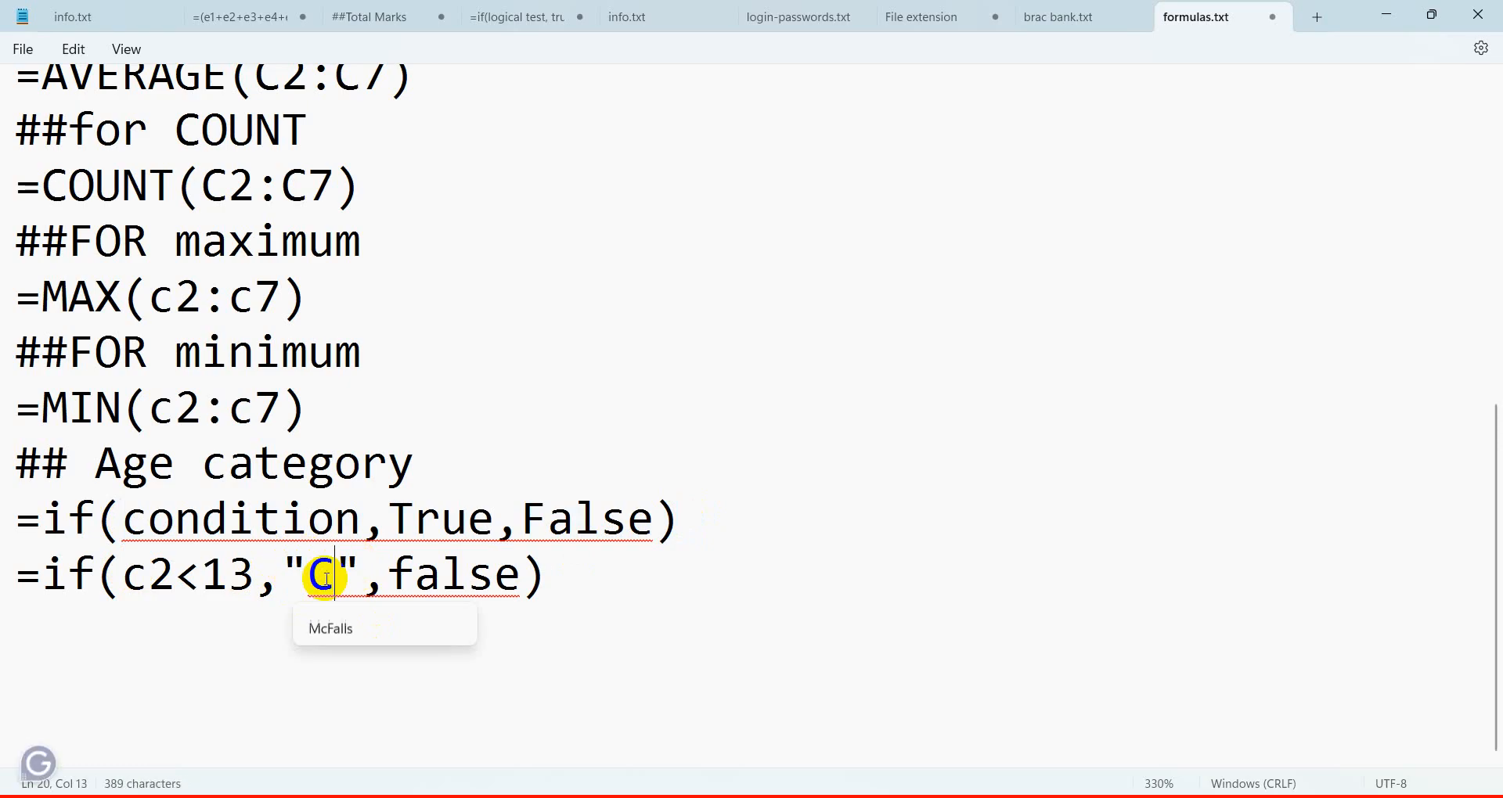
Replace false in the Age category formula with "Youth" in double quotes.
drag(391, 577, 521, 577)
text(")
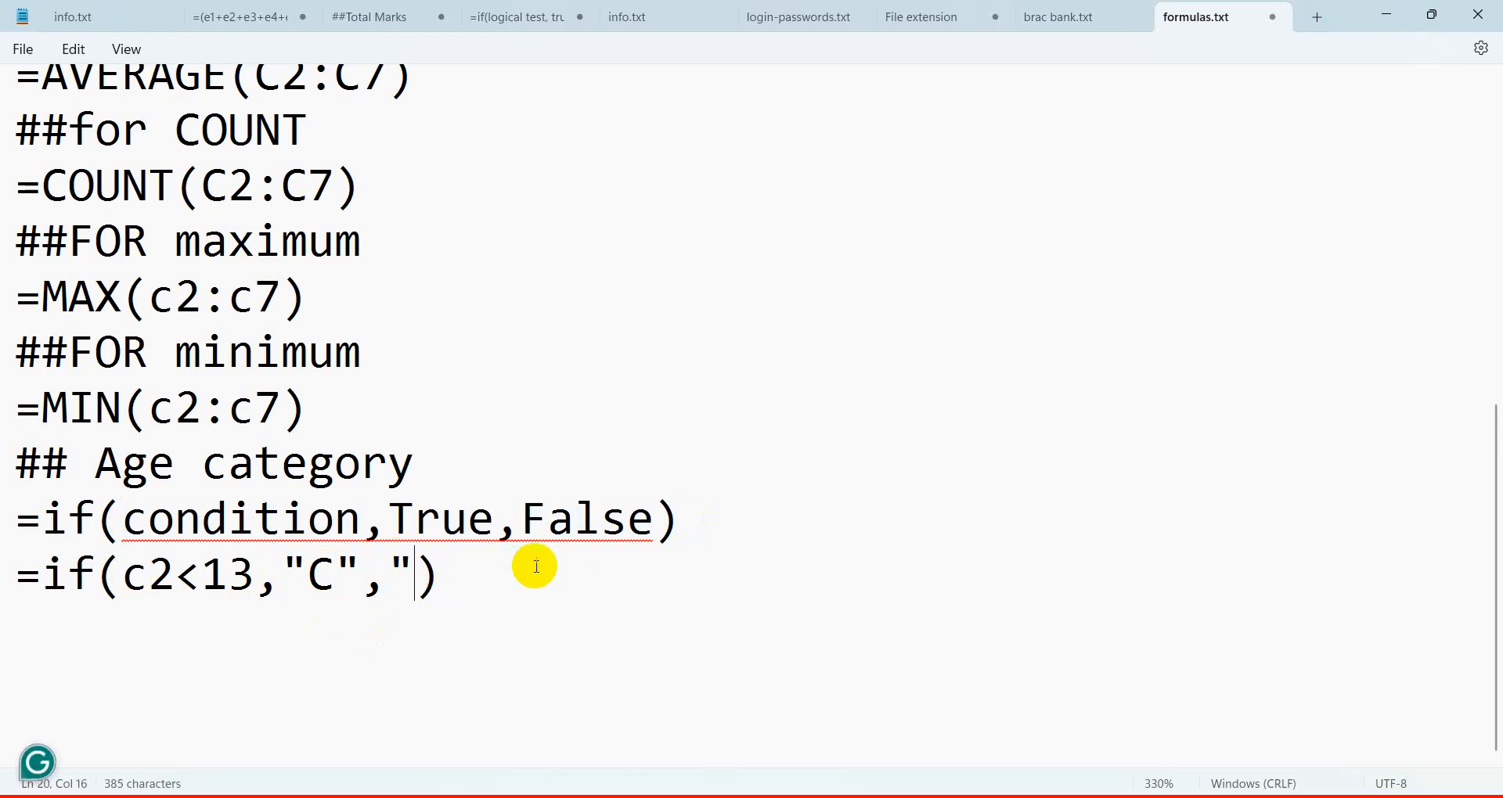
text(Youth)
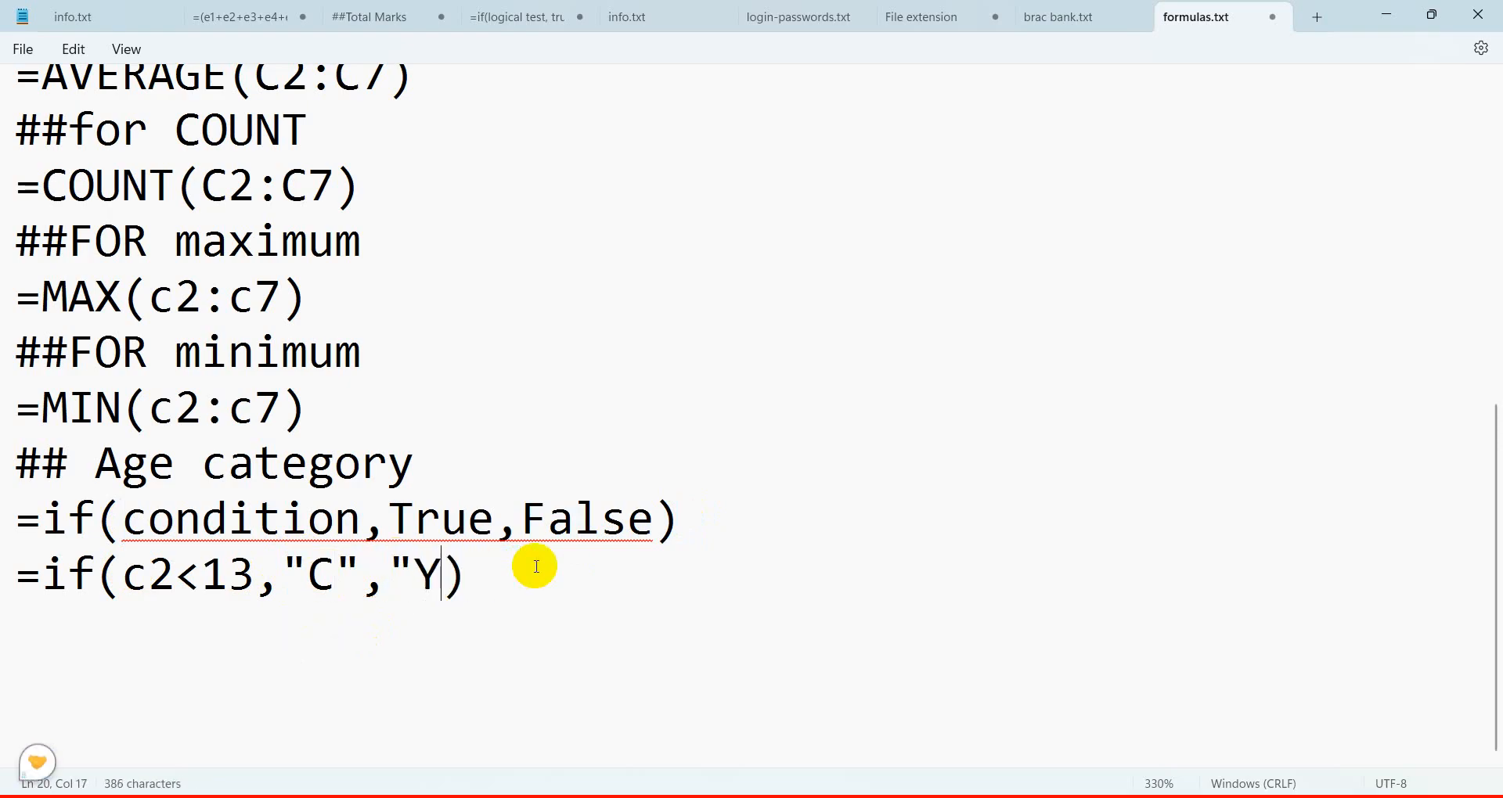
text(")
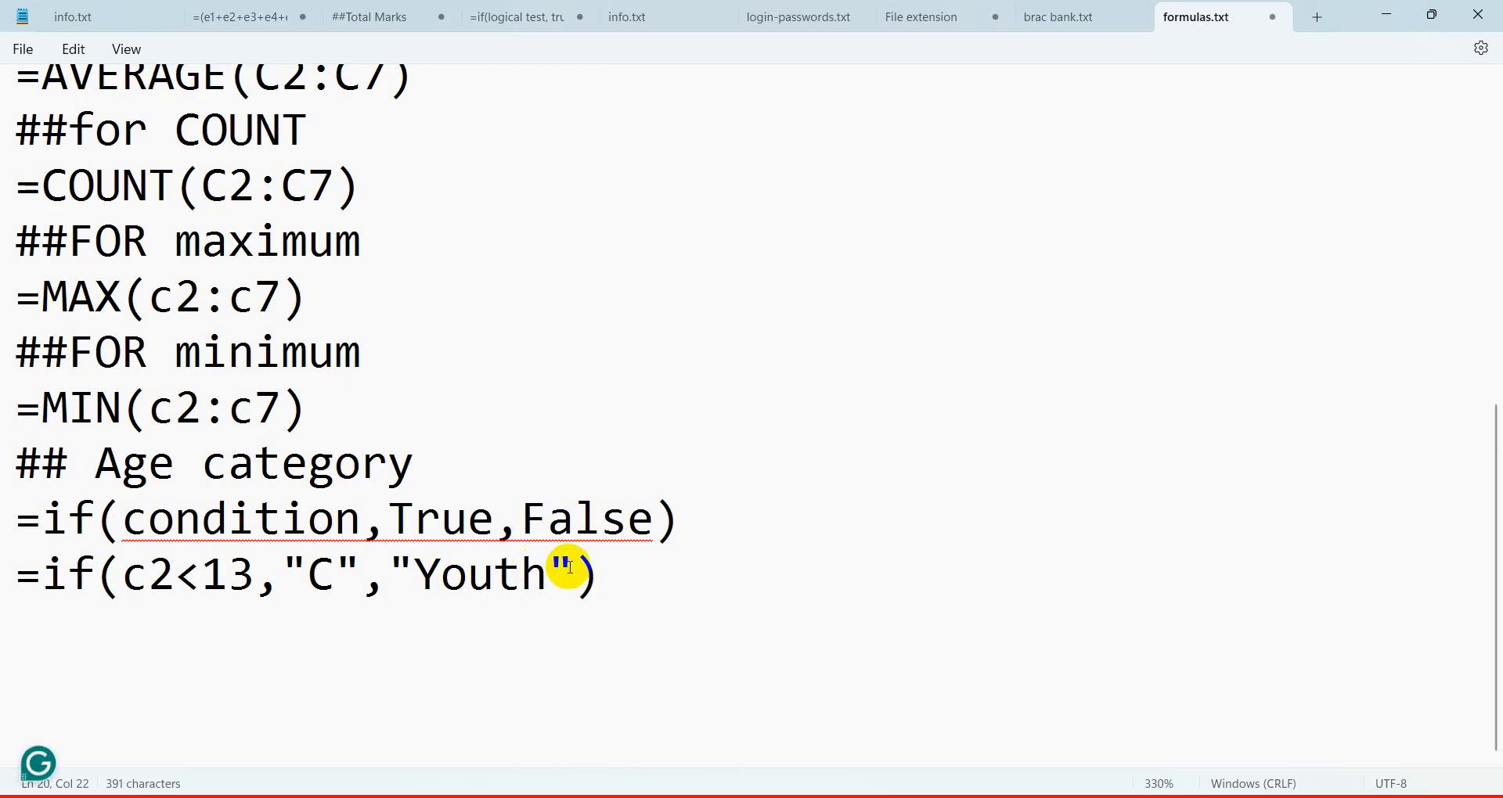
Replace "C" in the Age category formula with "children", giving =if(c2<13,"children","Youth").
click(335, 569)
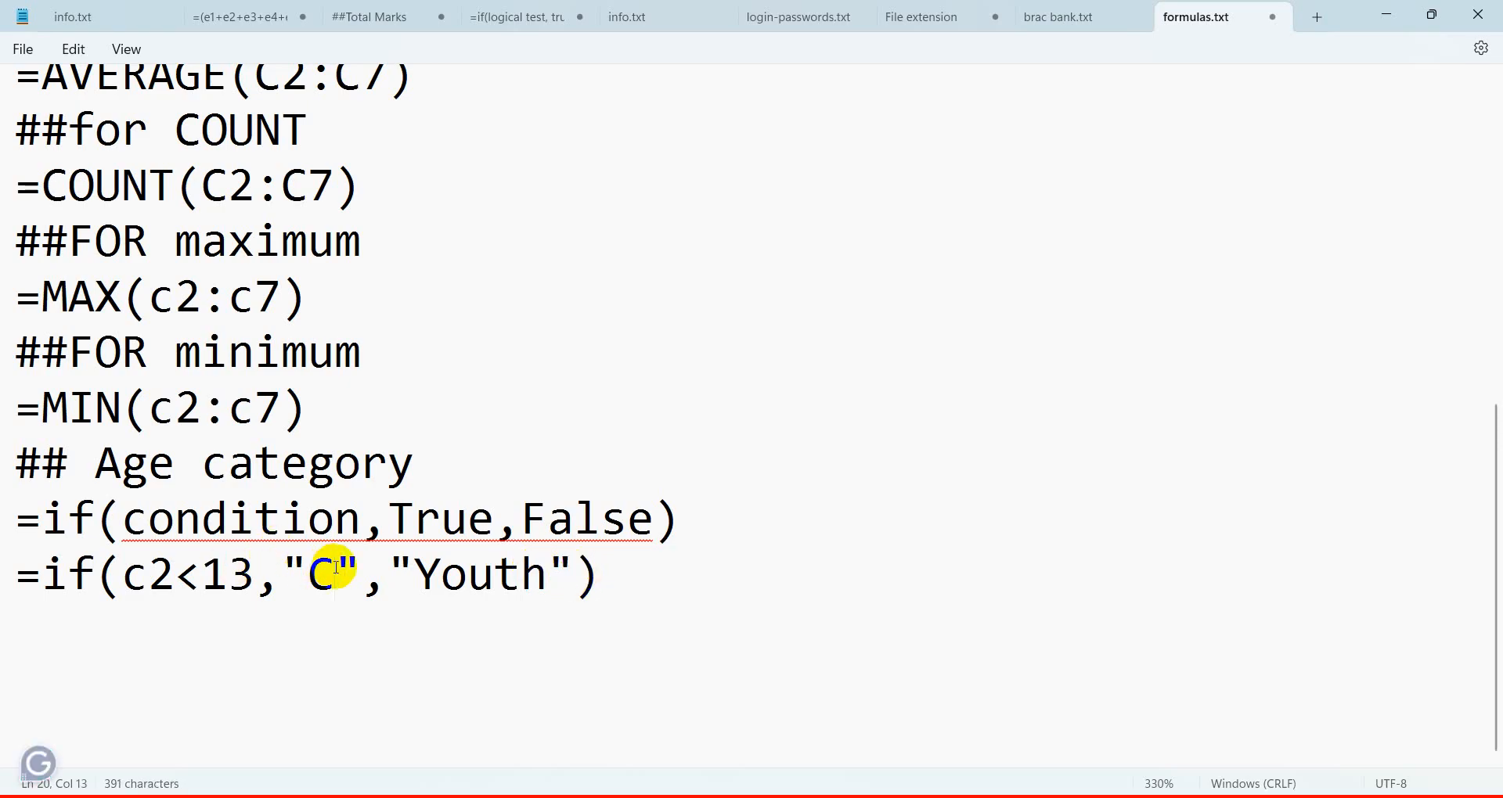
key(BackSpace)
key(BackSpace)
key(BackSpace)
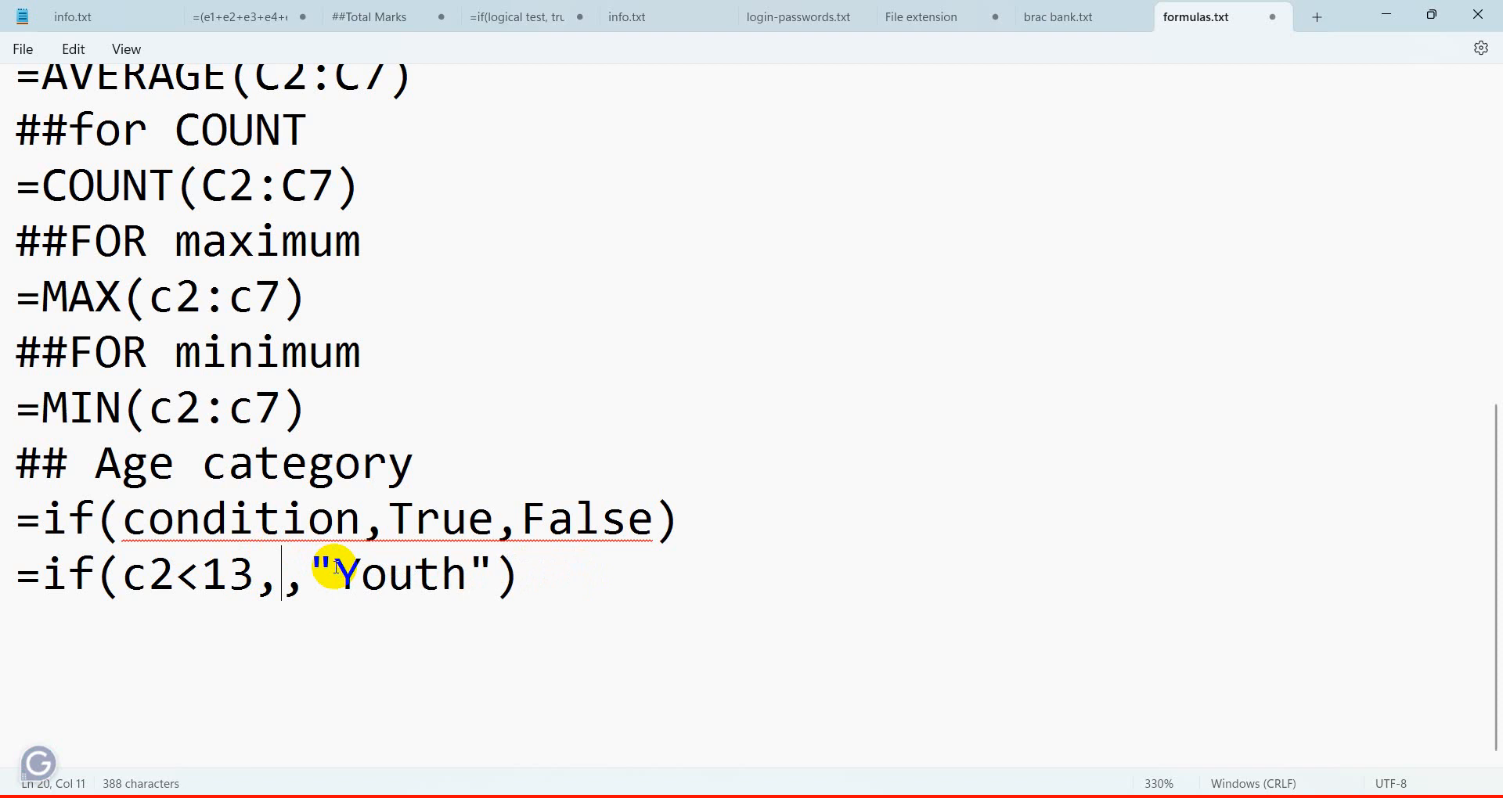
text(")
text(childre)
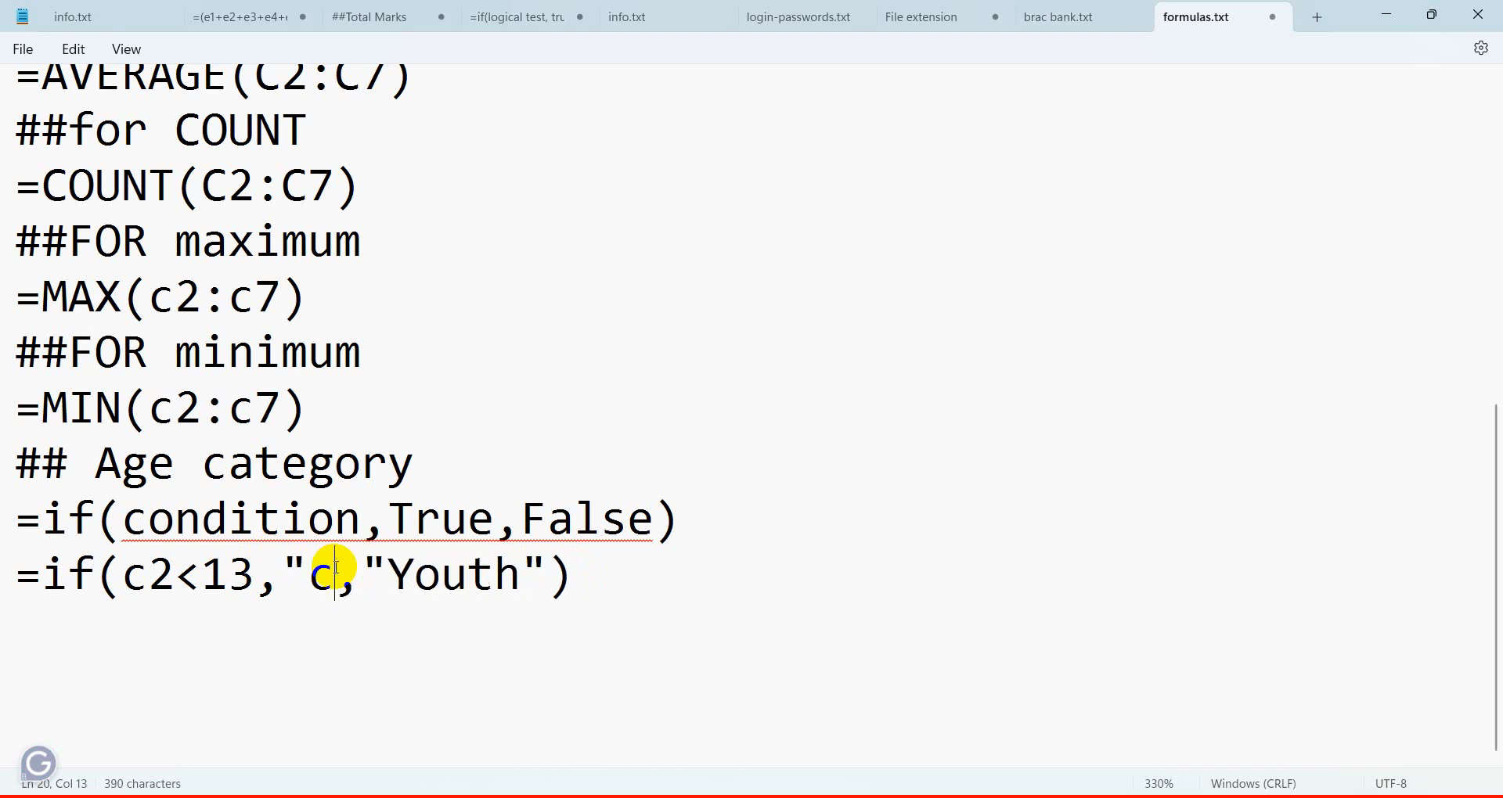
text(m)
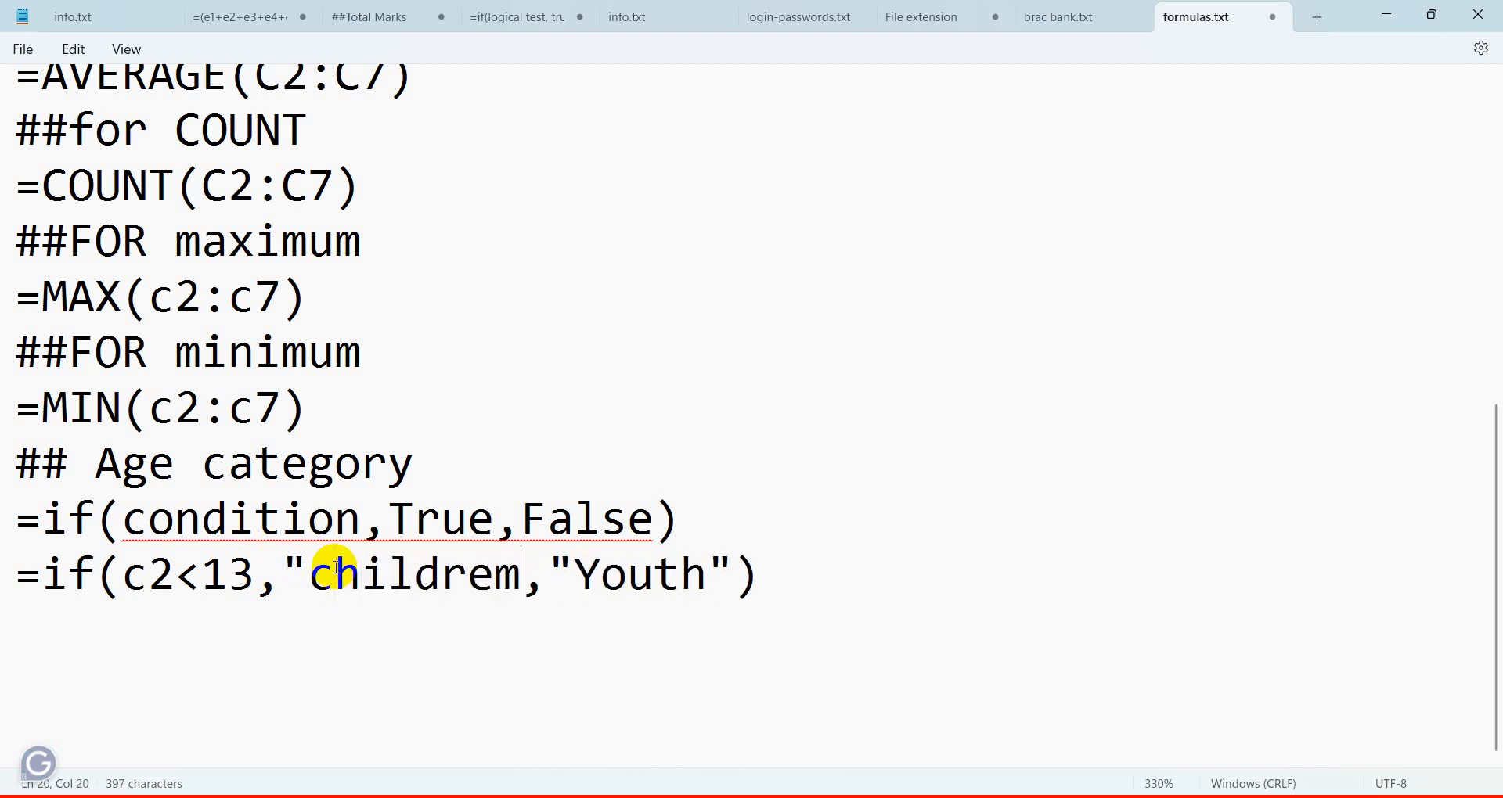
key(BackSpace)
text(n")
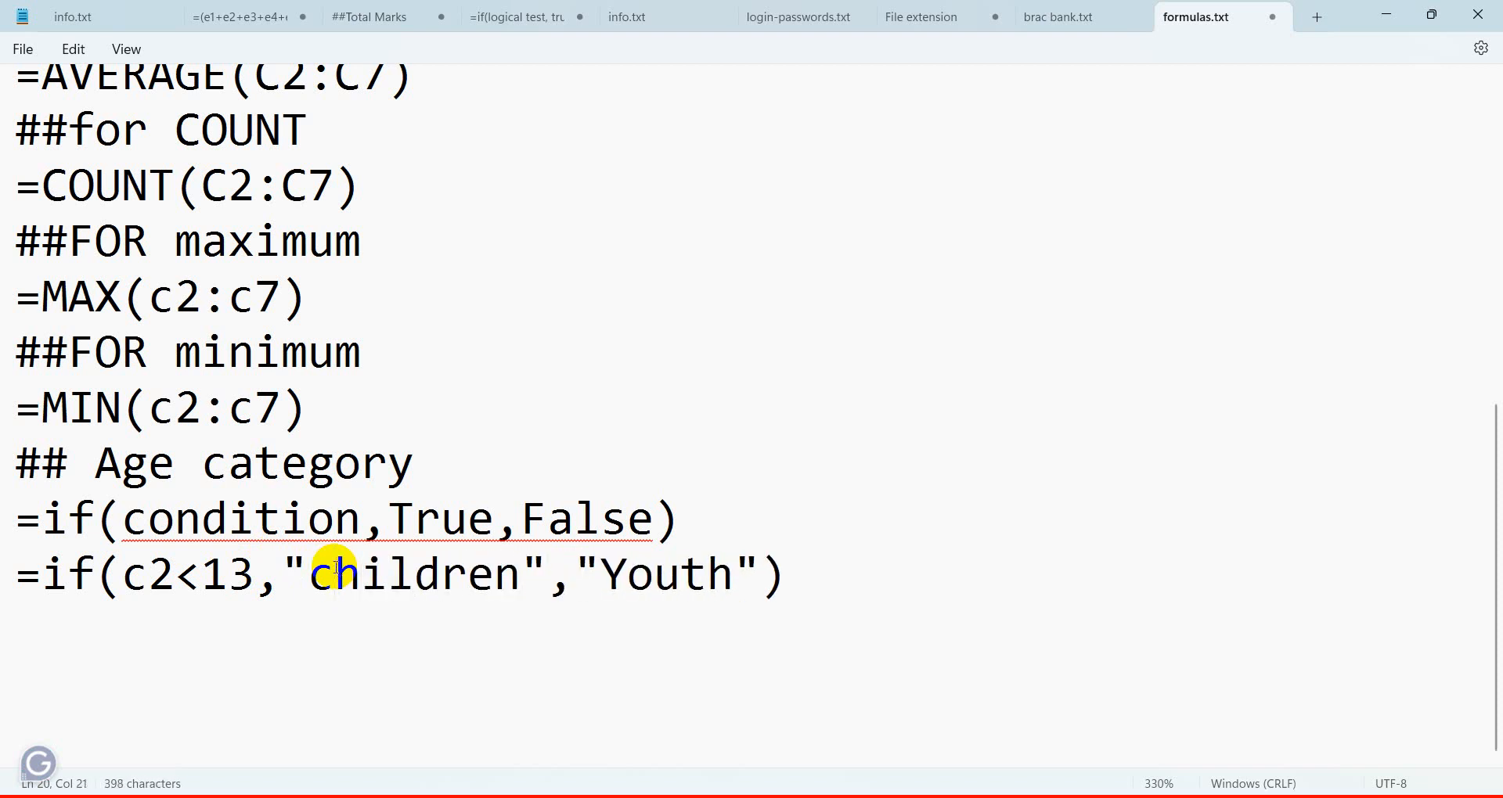
Copy the formula =if(c2<13,"children","Youth") from formulas.txt and switch to the age.xlsx workbook.
click(814, 572)
drag(816, 572, 13, 571)
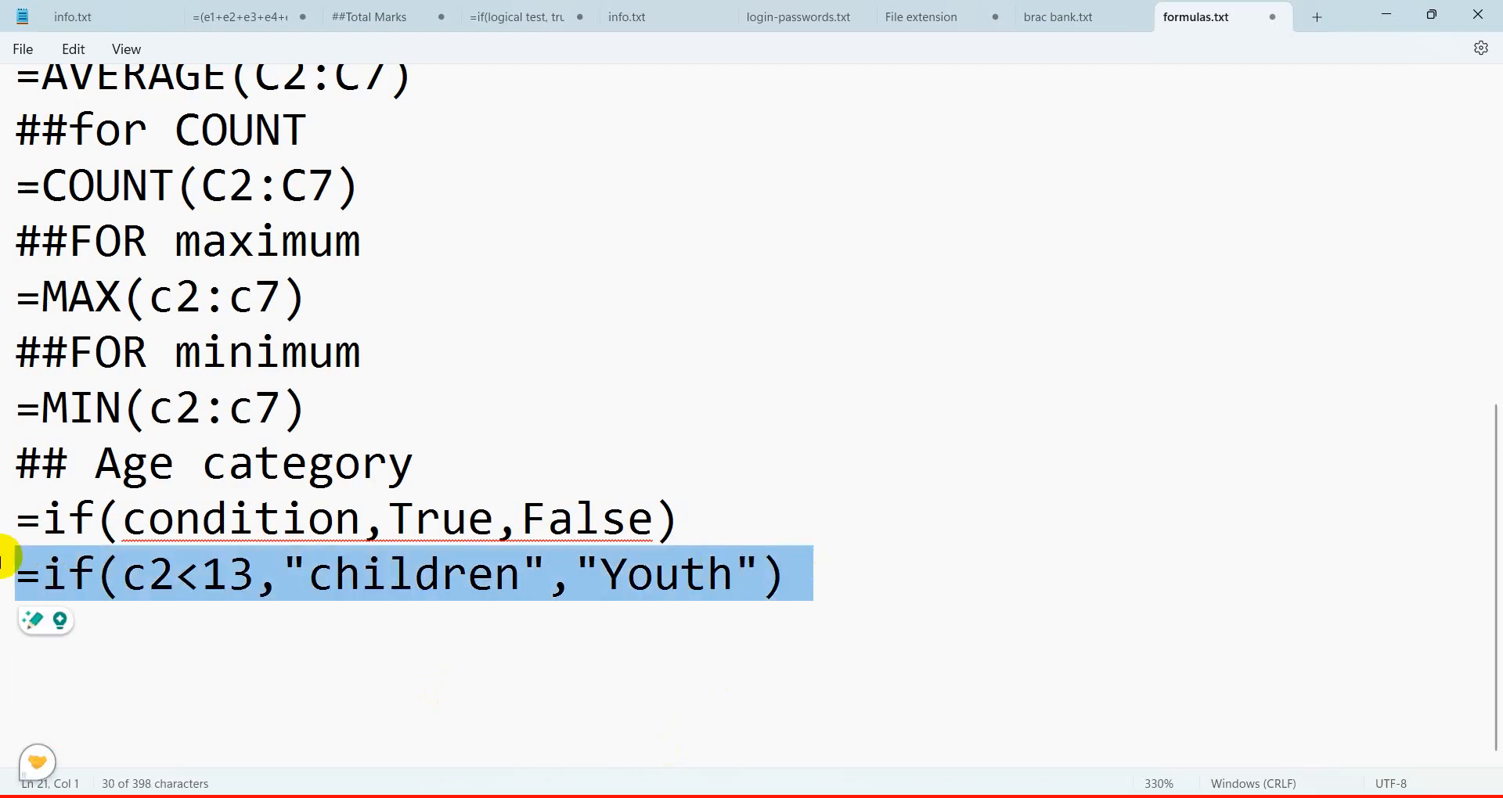
right_click(403, 576)
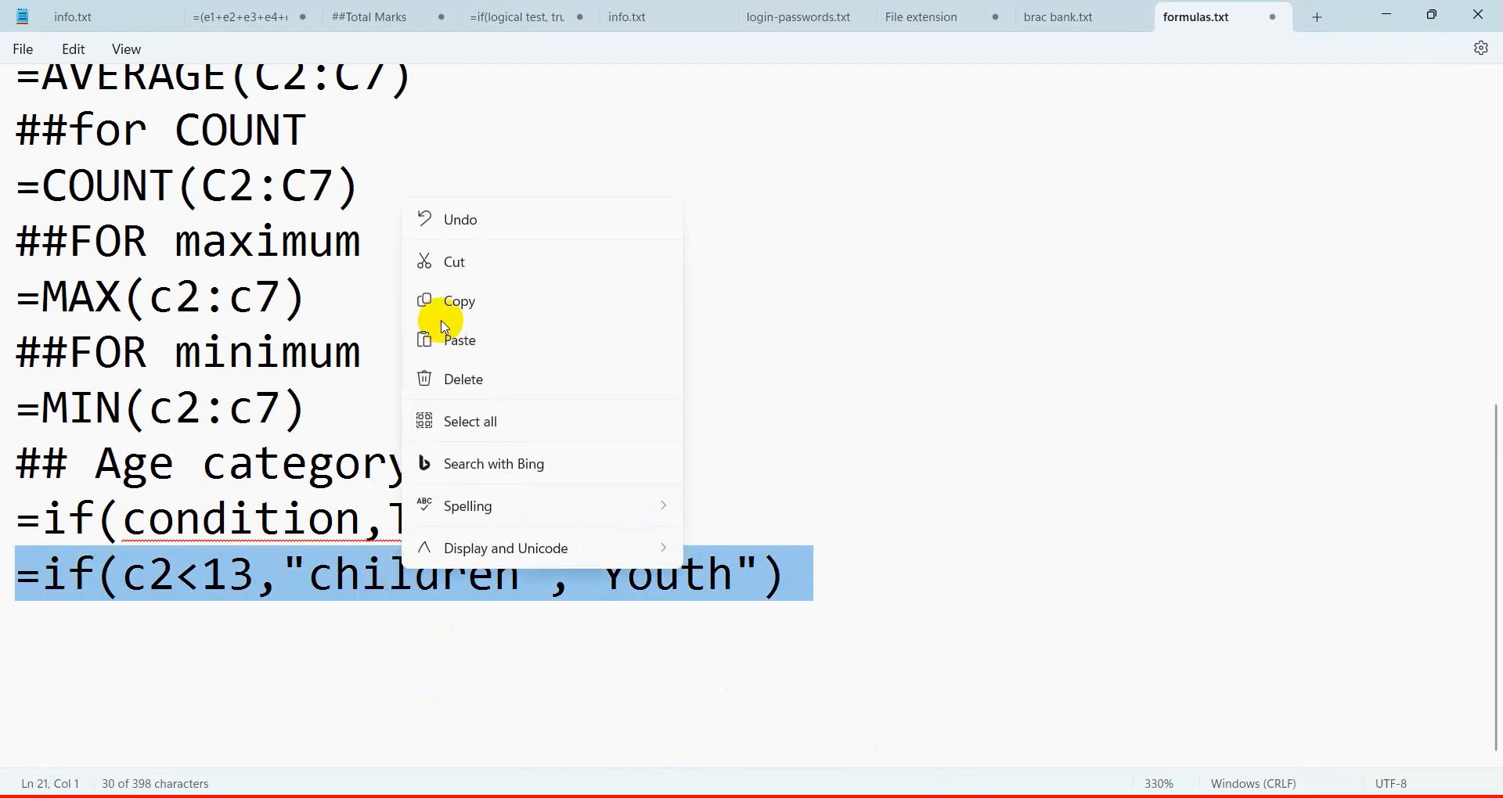
click(483, 304)
key(alt+Tab)
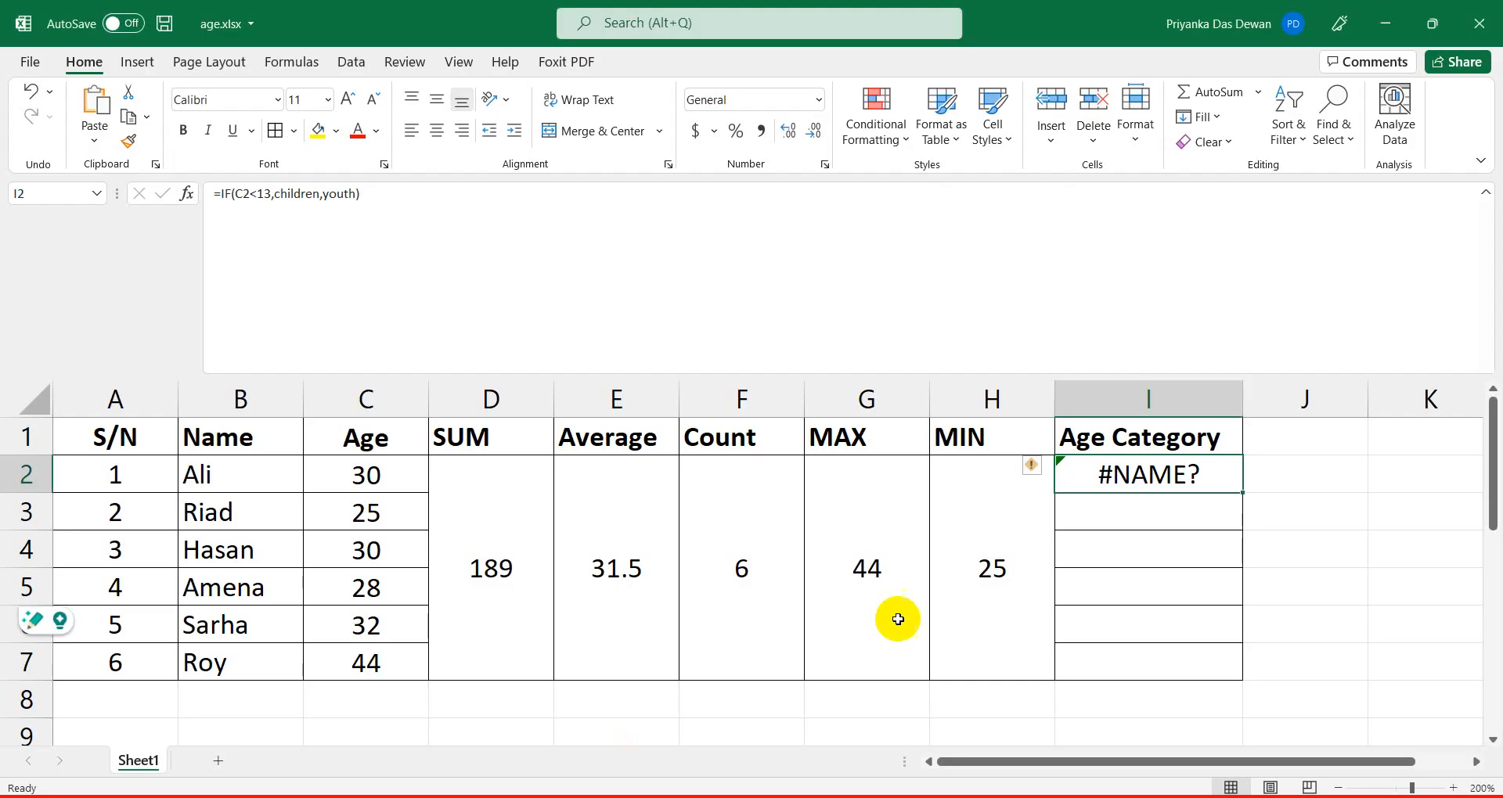
Replace the unquoted IF formula in cell I2 with the copied =if(c2<13,"children","Youth").
click(424, 205)
key(BackSpace)
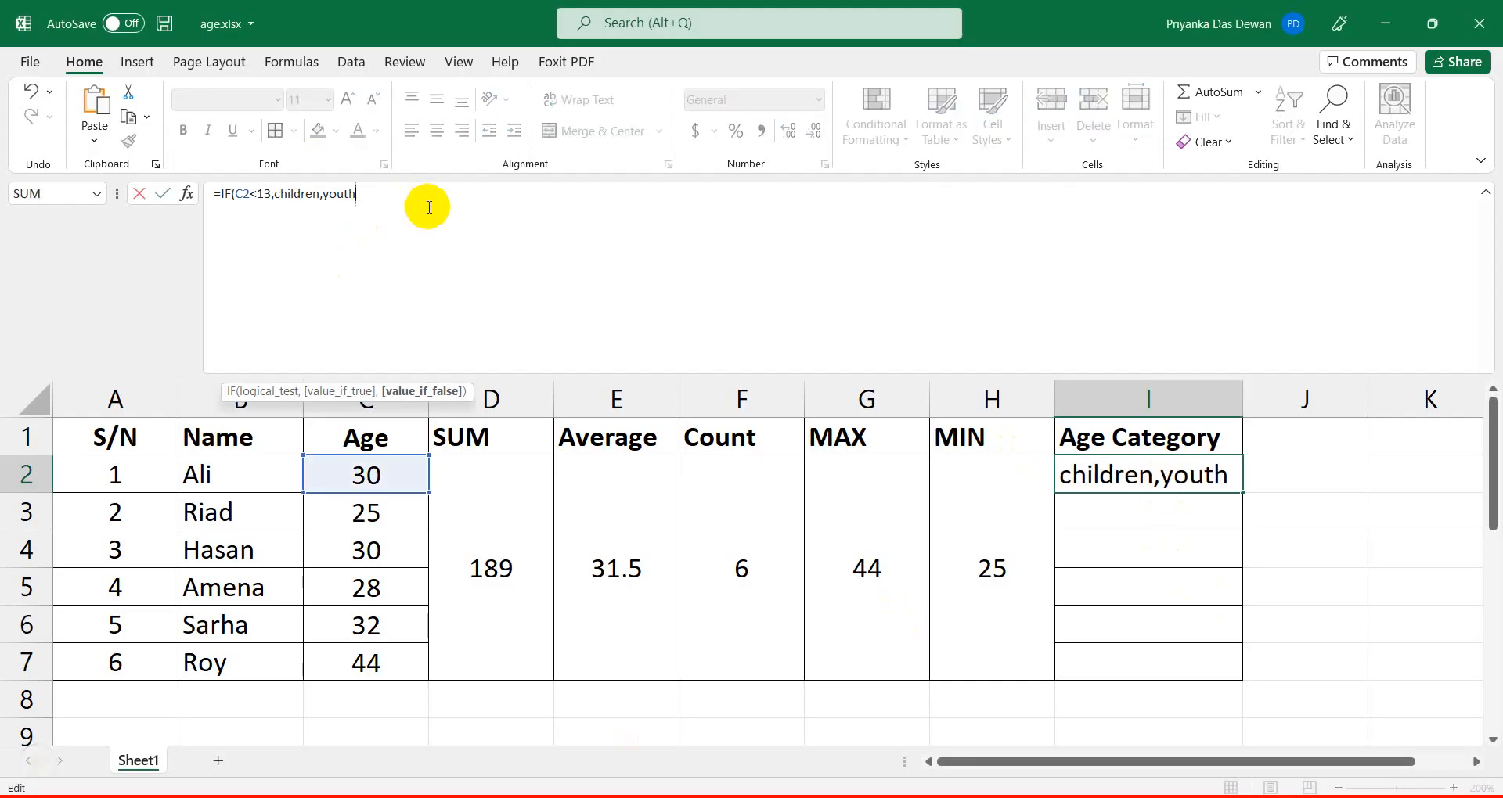
key(BackSpace)
key(BackSpace)
key(BackSpace)
key(BackSpace)
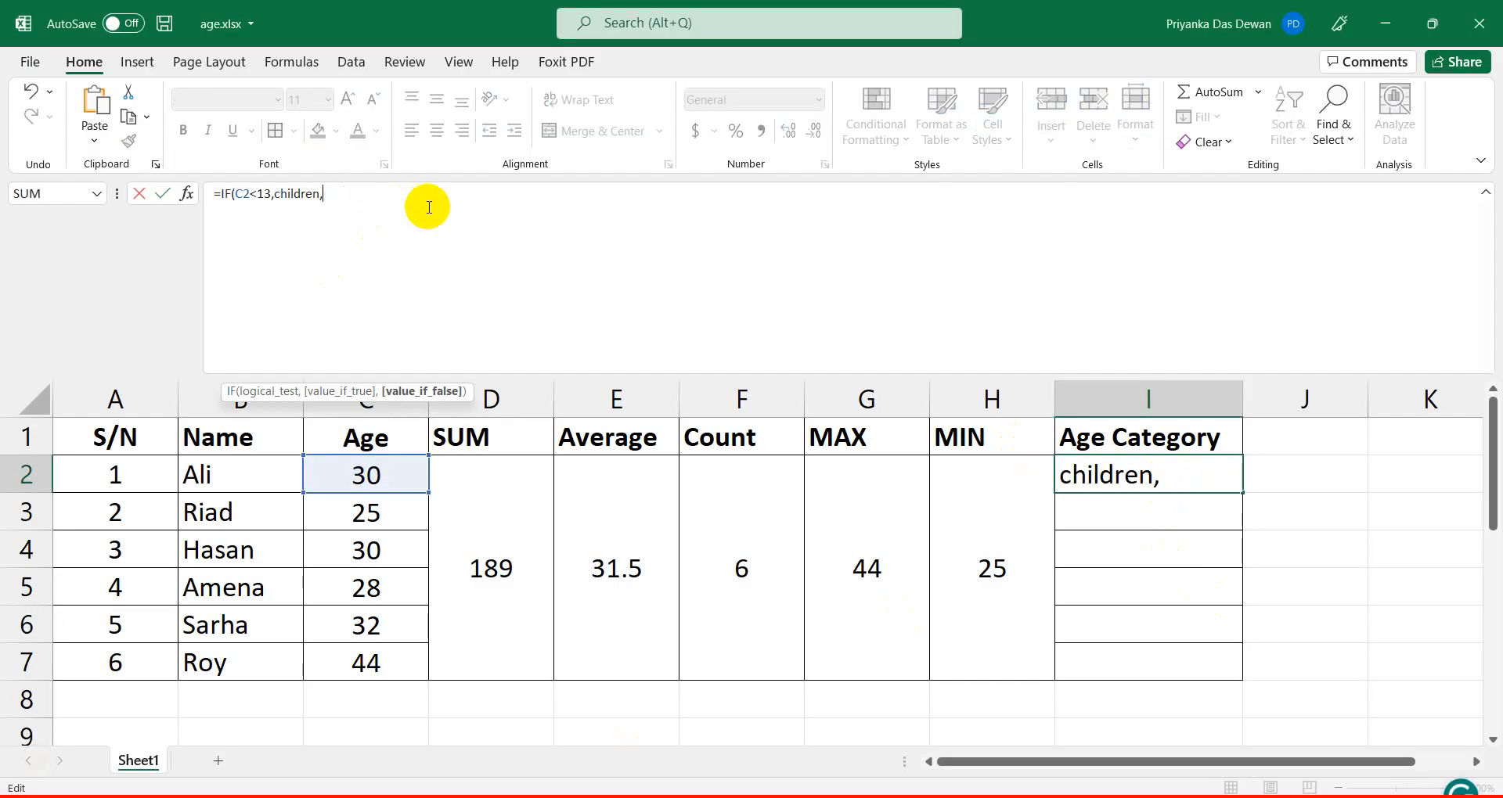
key(BackSpace)
key(BackSpace)
key(BackSpace)
key(BackSpace)
key(BackSpace)
key(BackSpace)
key(BackSpace)
key(BackSpace)
key(BackSpace)
key(BackSpace)
key(BackSpace)
key(BackSpace)
key(BackSpace)
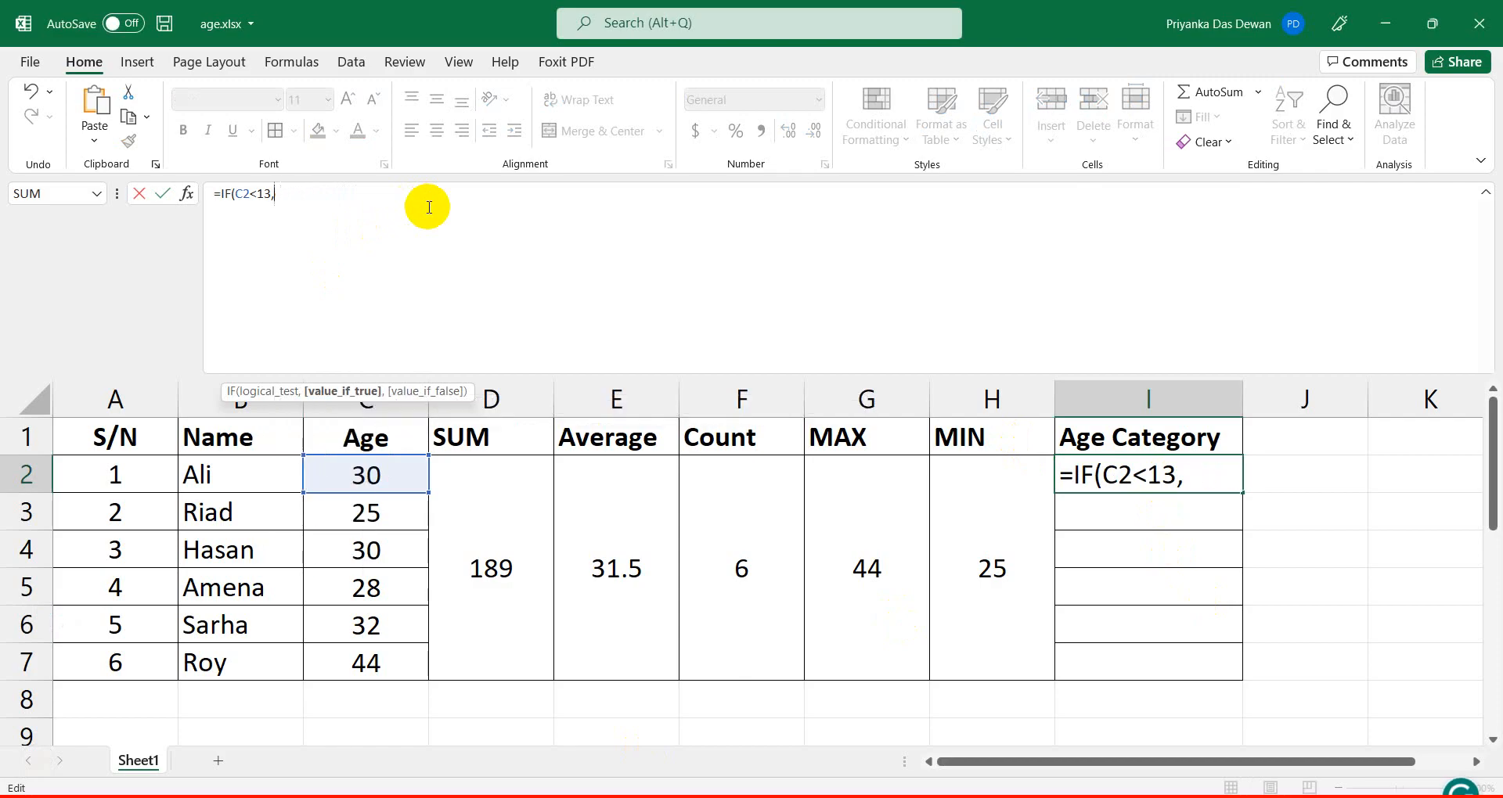
key(BackSpace)
key(BackSpace)
key(BackSpace)
key(BackSpace)
key(BackSpace)
key(BackSpace)
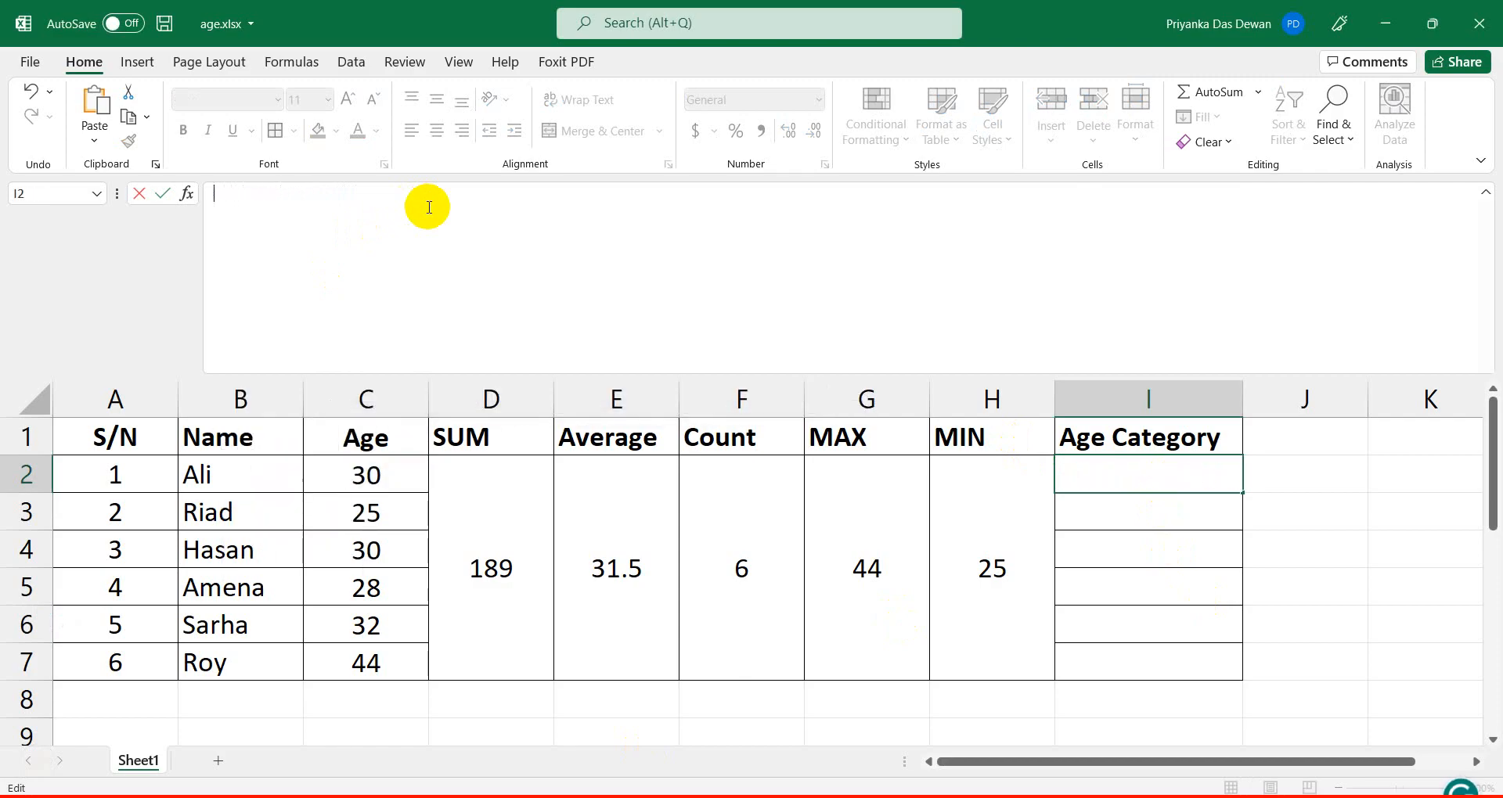
key(ctrl+v)
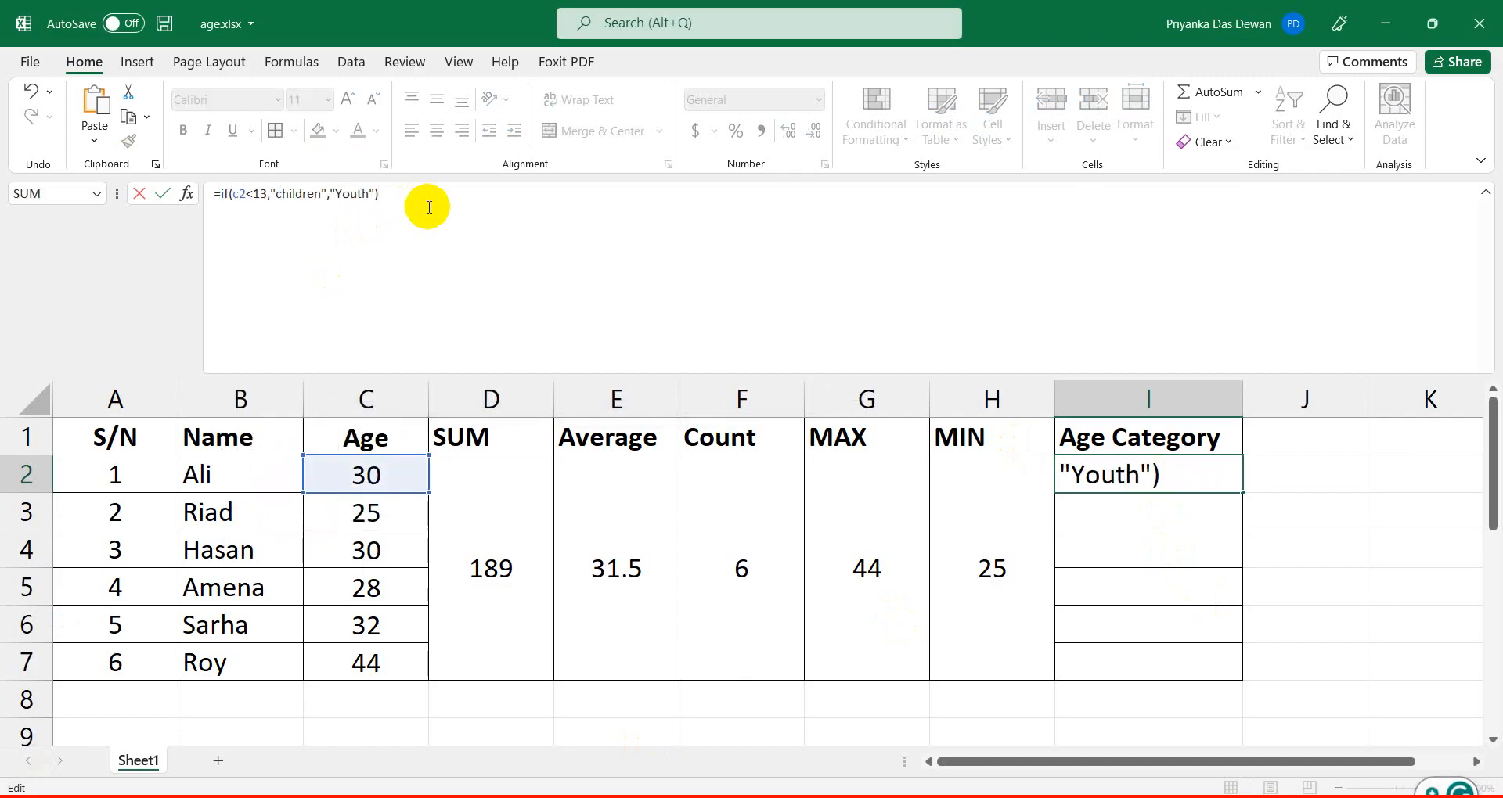
key(Return)
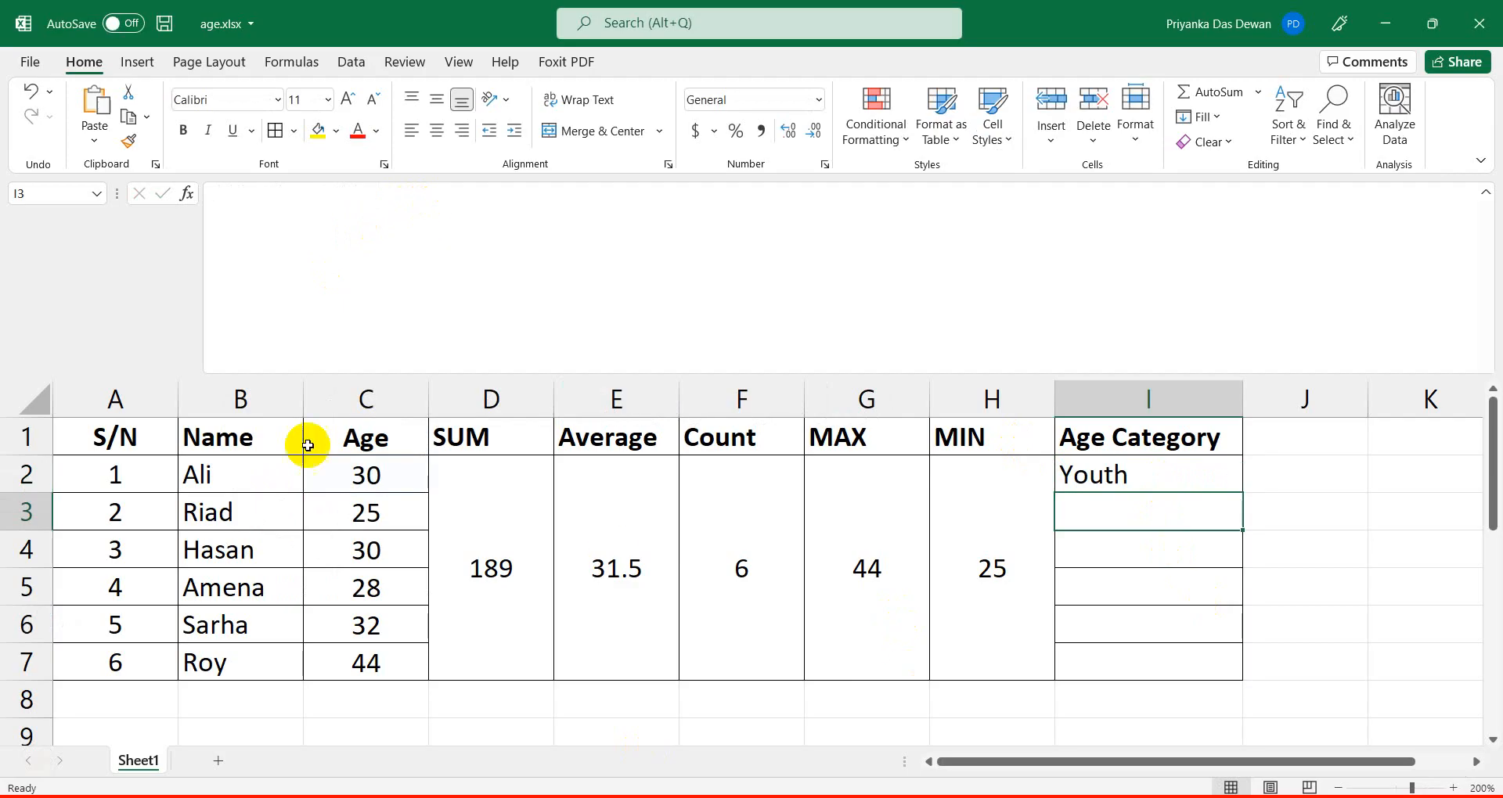
Fill the Age Category formula from cell I2 down through I7.
click(354, 474)
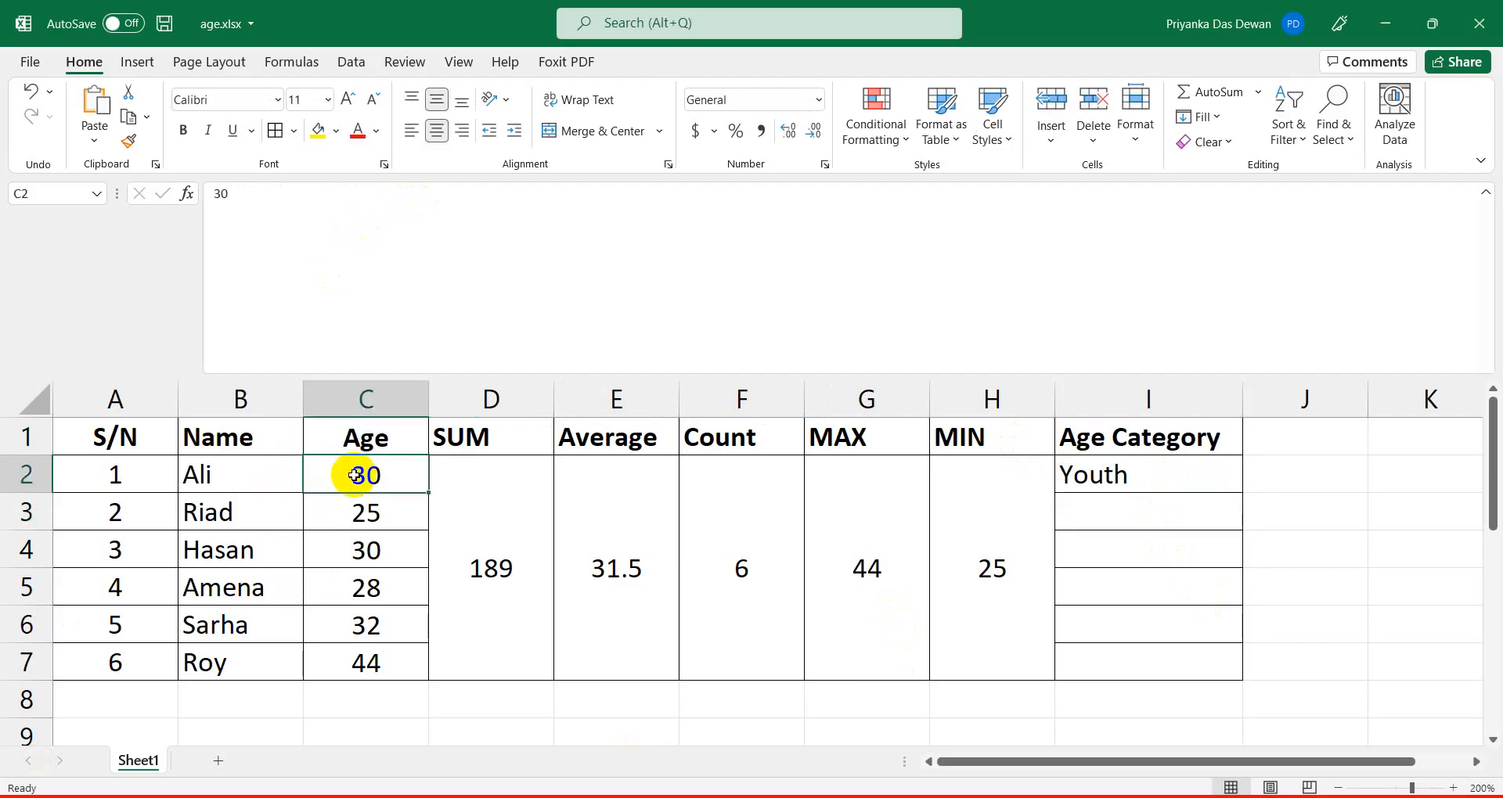
click(1181, 467)
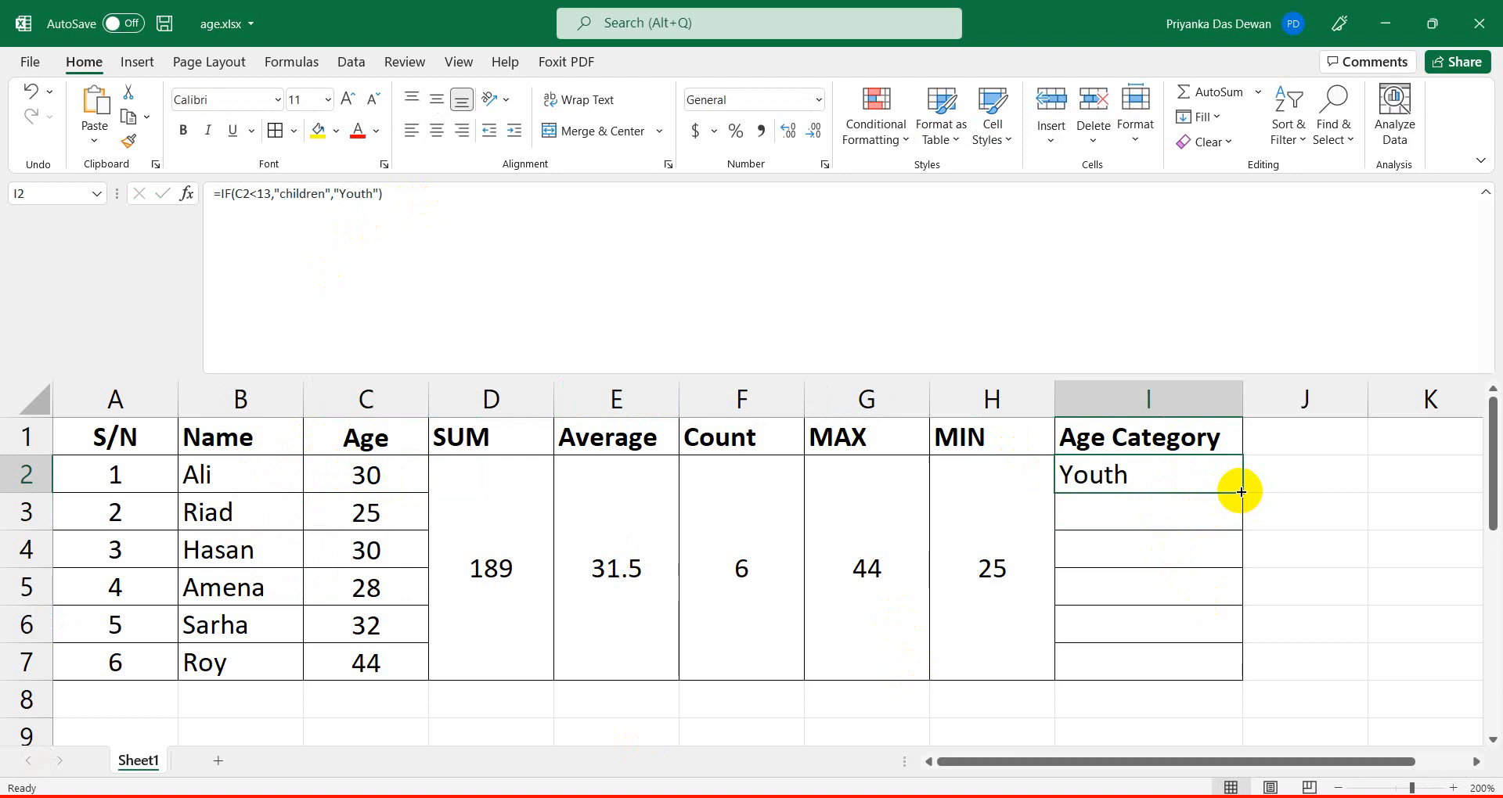
drag(1241, 493, 1234, 678)
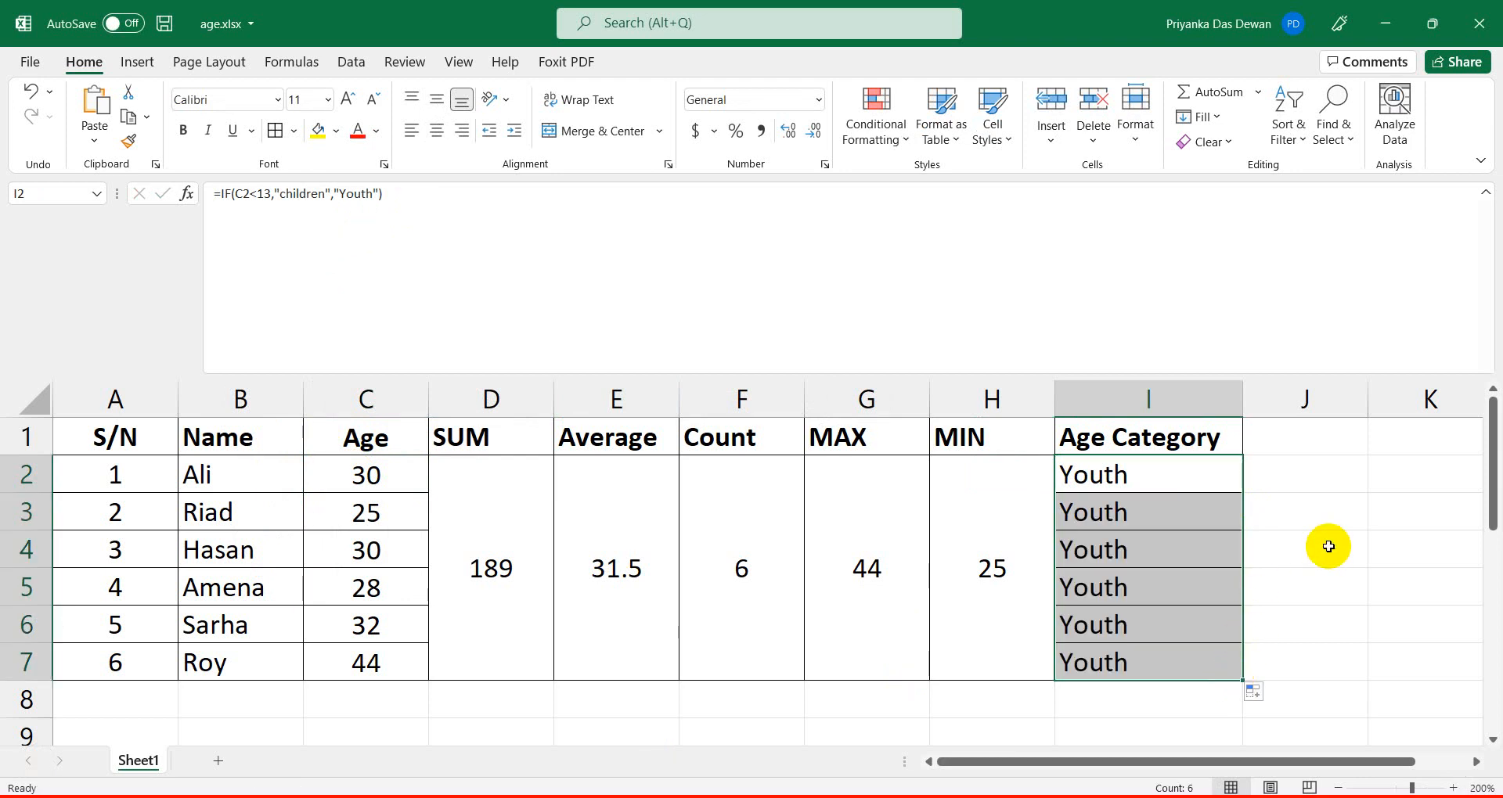
Compare the ages in C2 and C4 with the Age Category formula in I2.
click(366, 482)
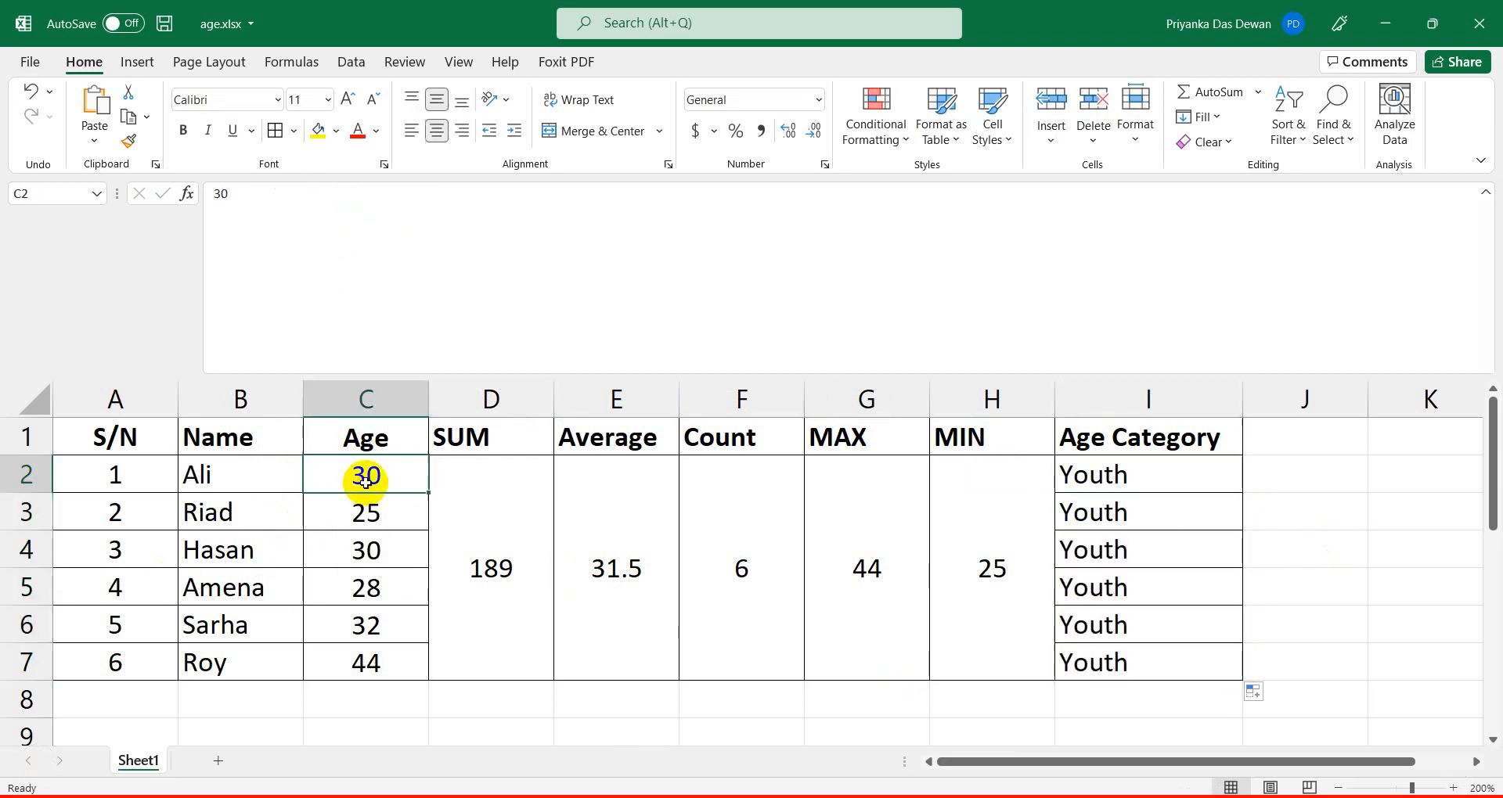
click(368, 560)
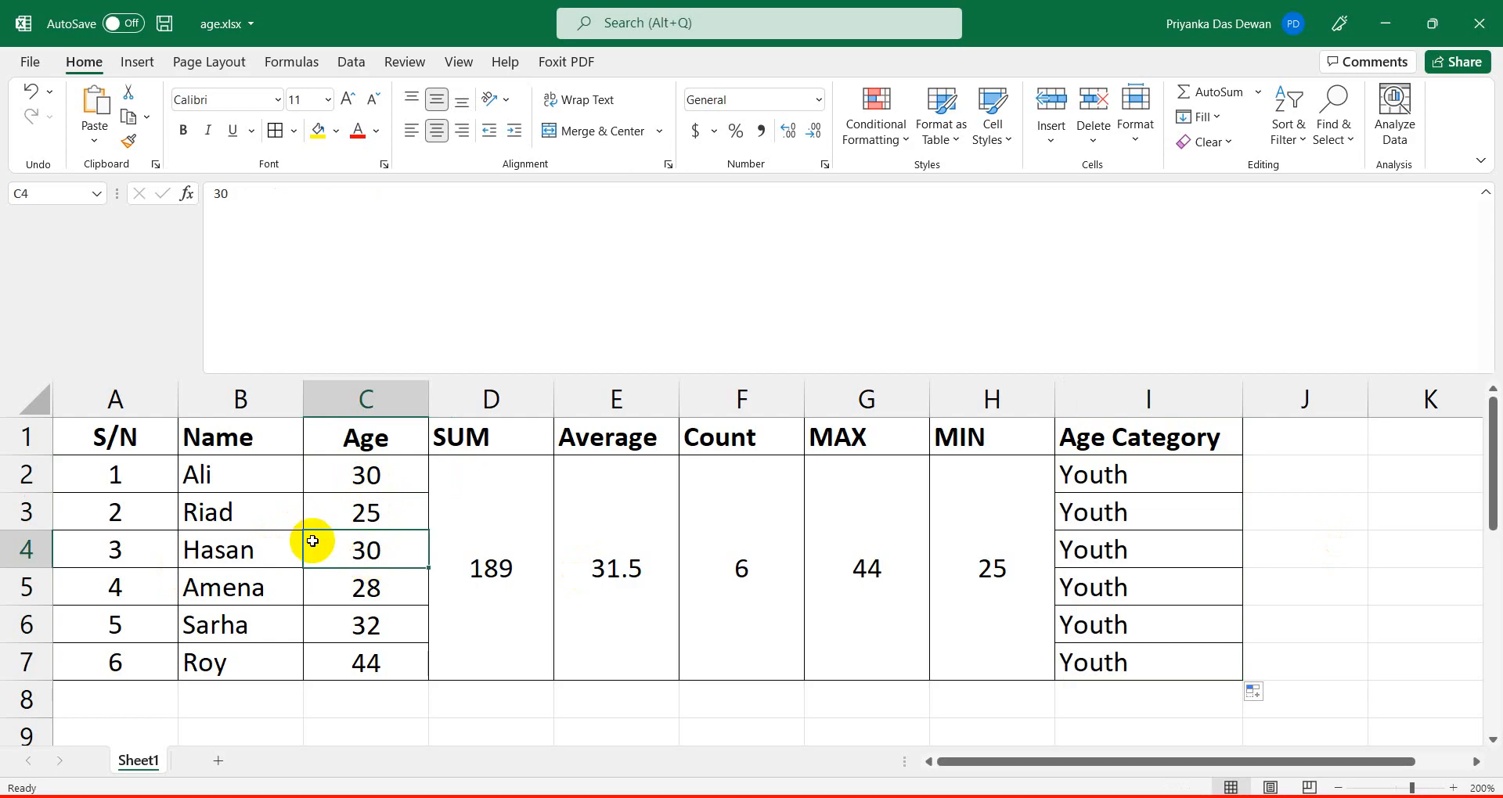
click(1176, 483)
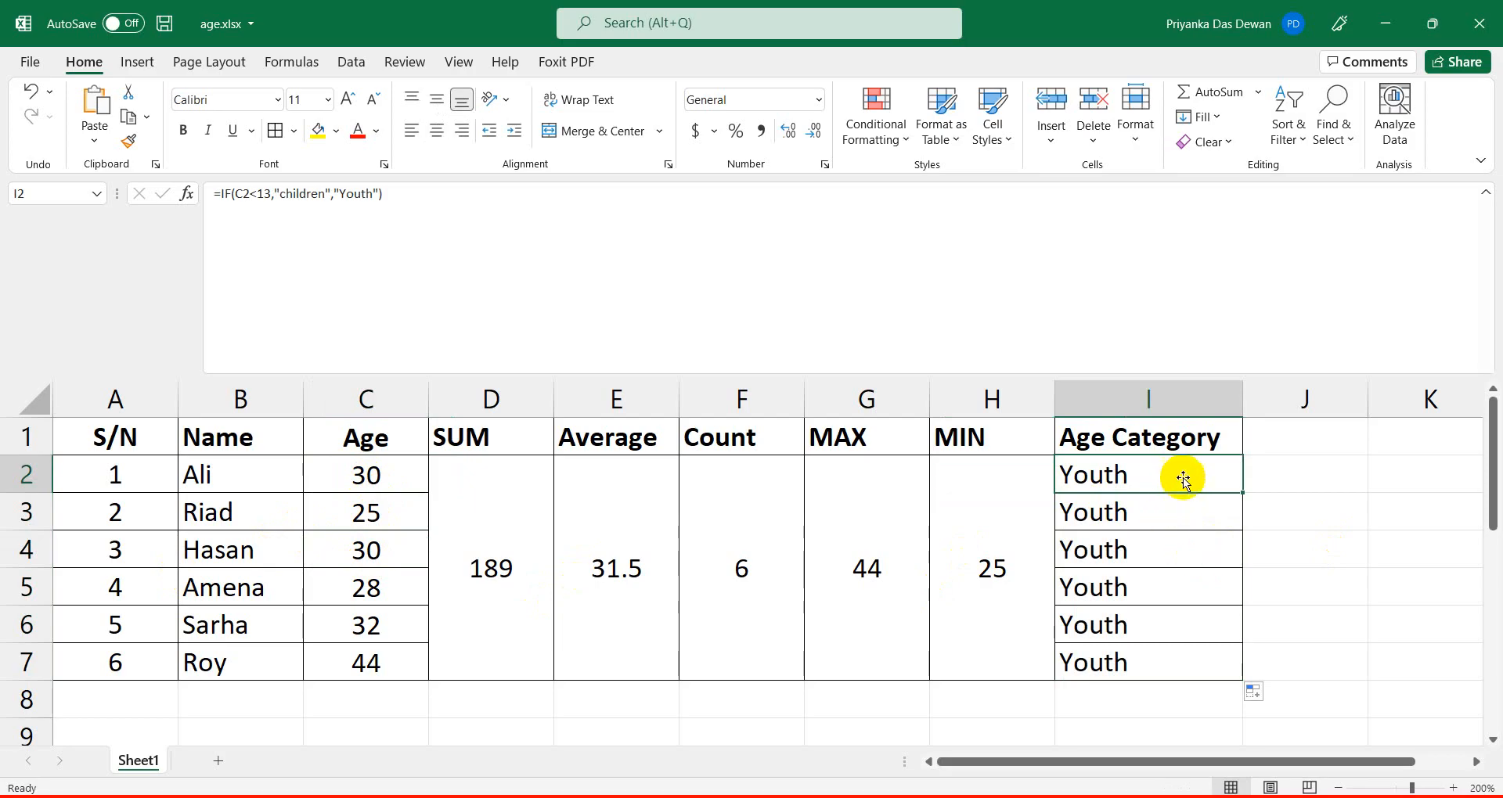
drag(1246, 491, 1099, 474)
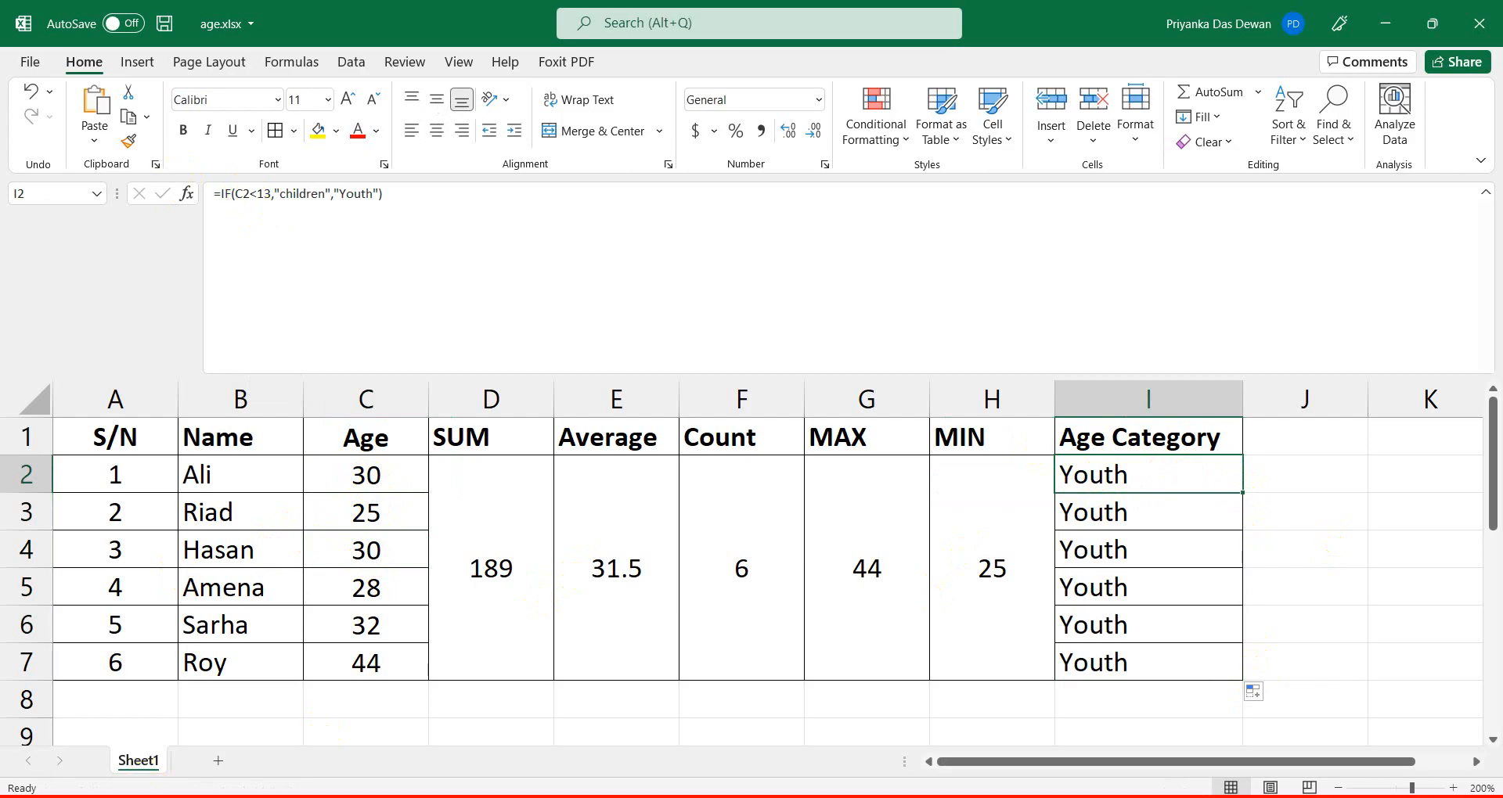
Magnify the screen to examine the Age Category, SUM and Average formulas, and close Magnifier.
click(146, 797)
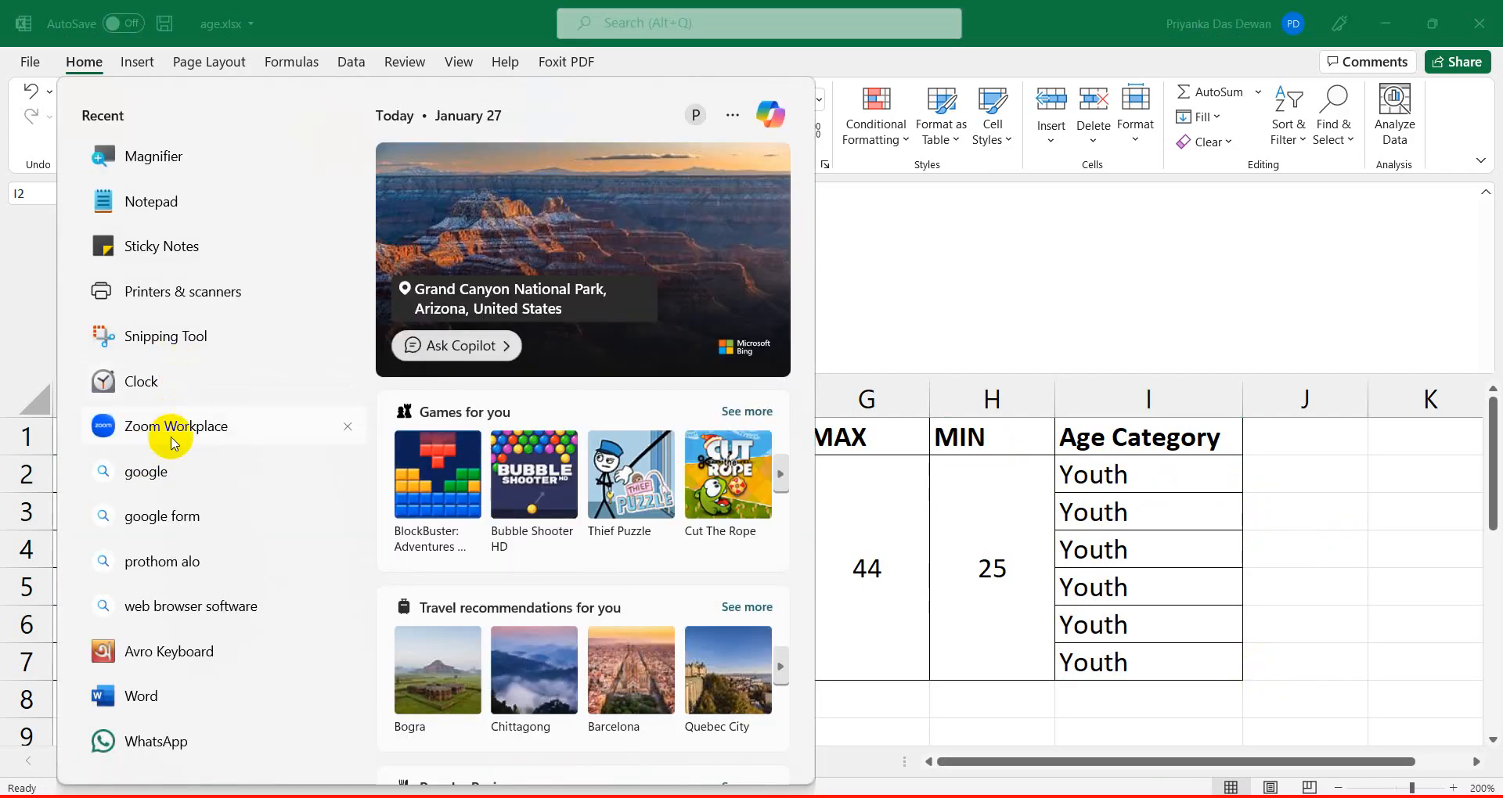
key(Escape)
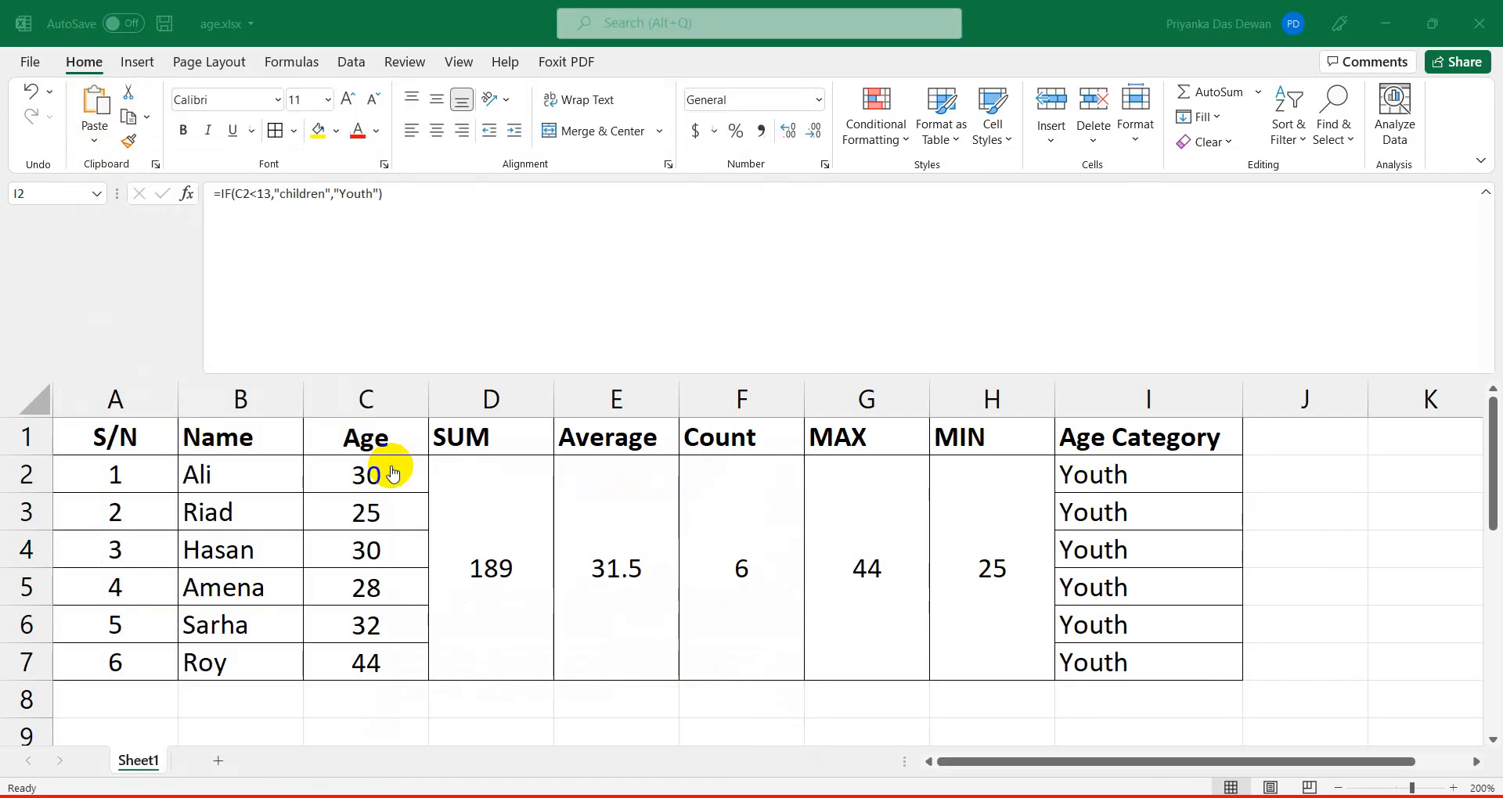
key(super+plus)
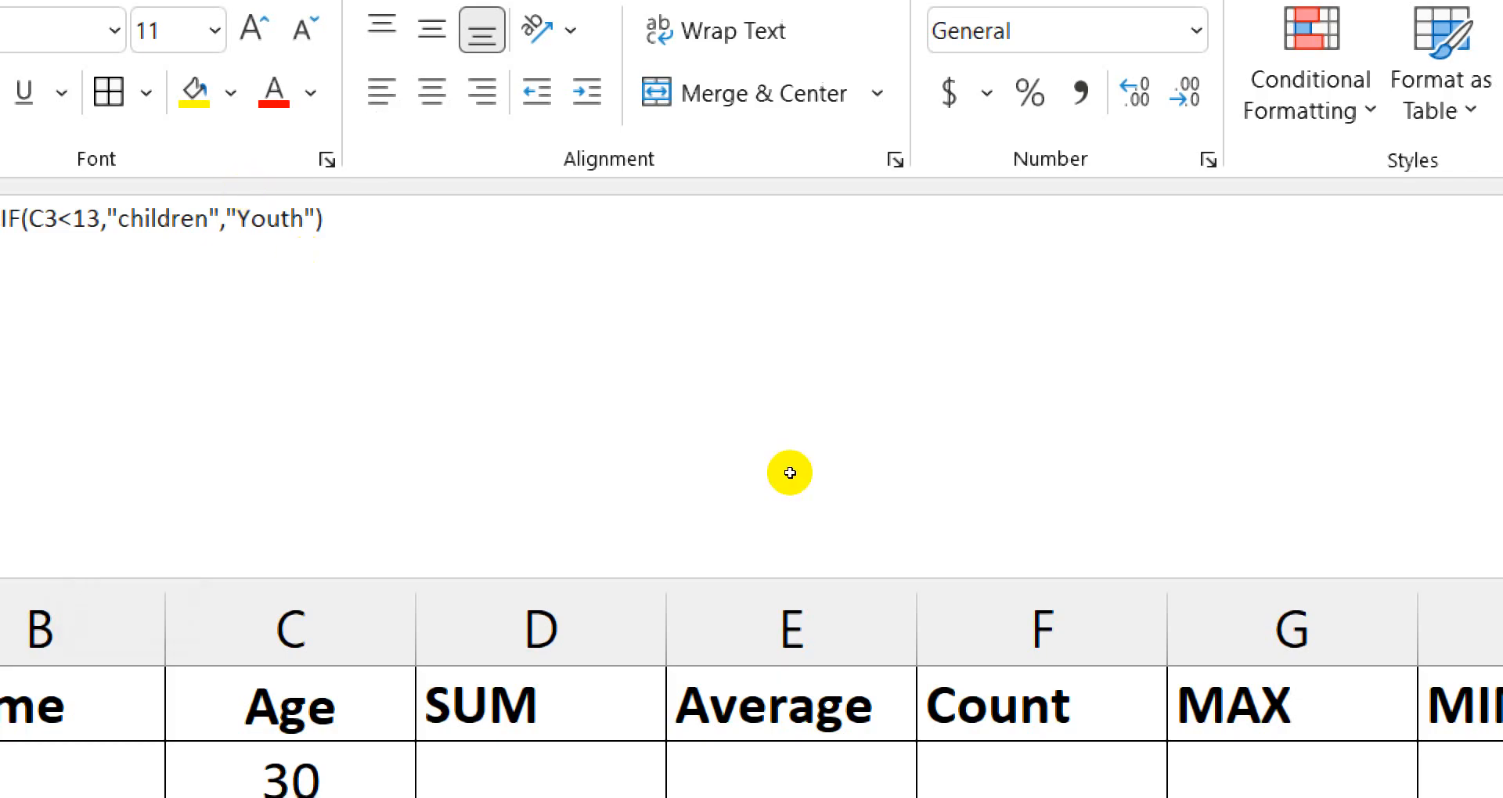
click(1133, 462)
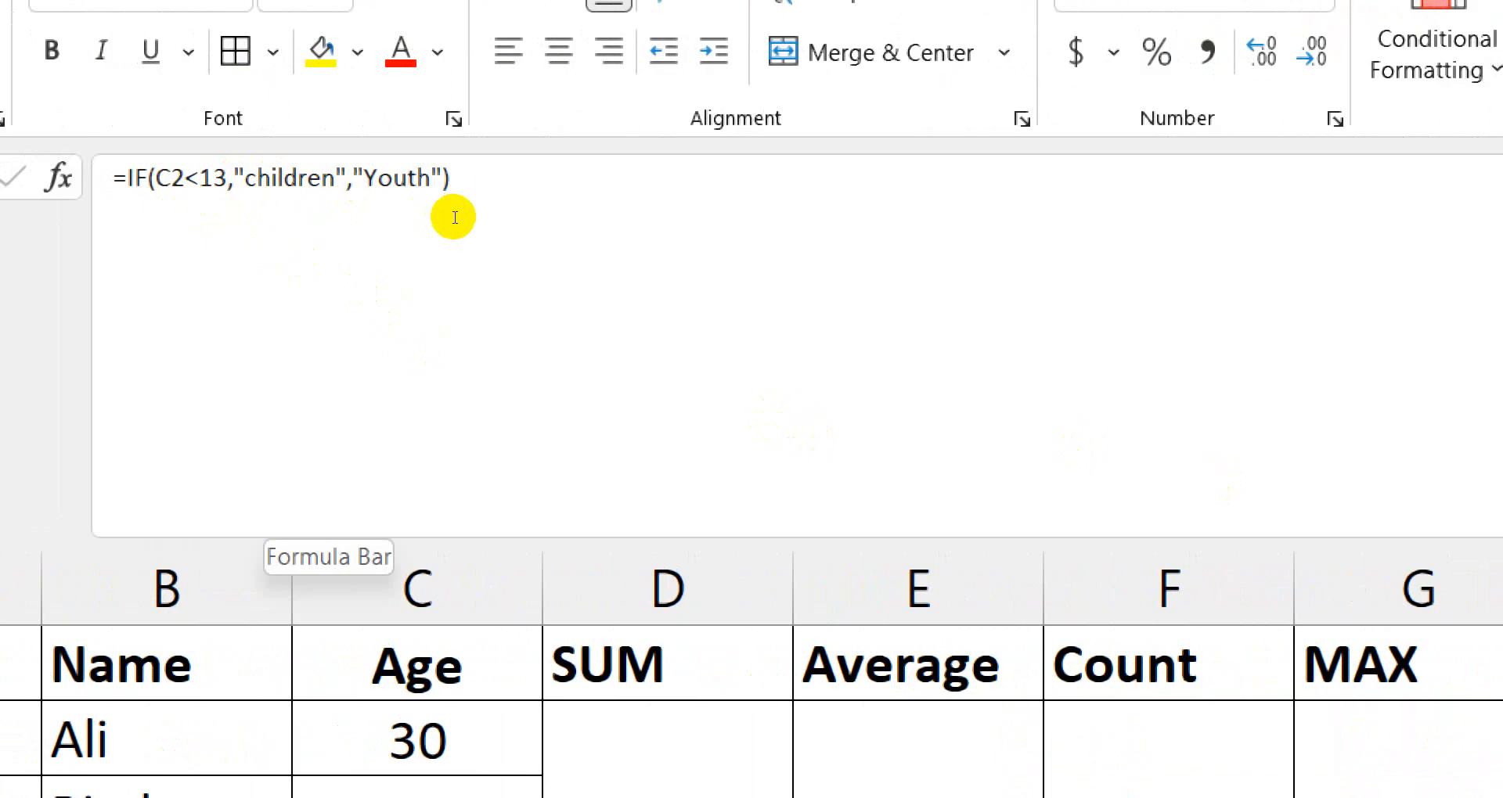
click(511, 473)
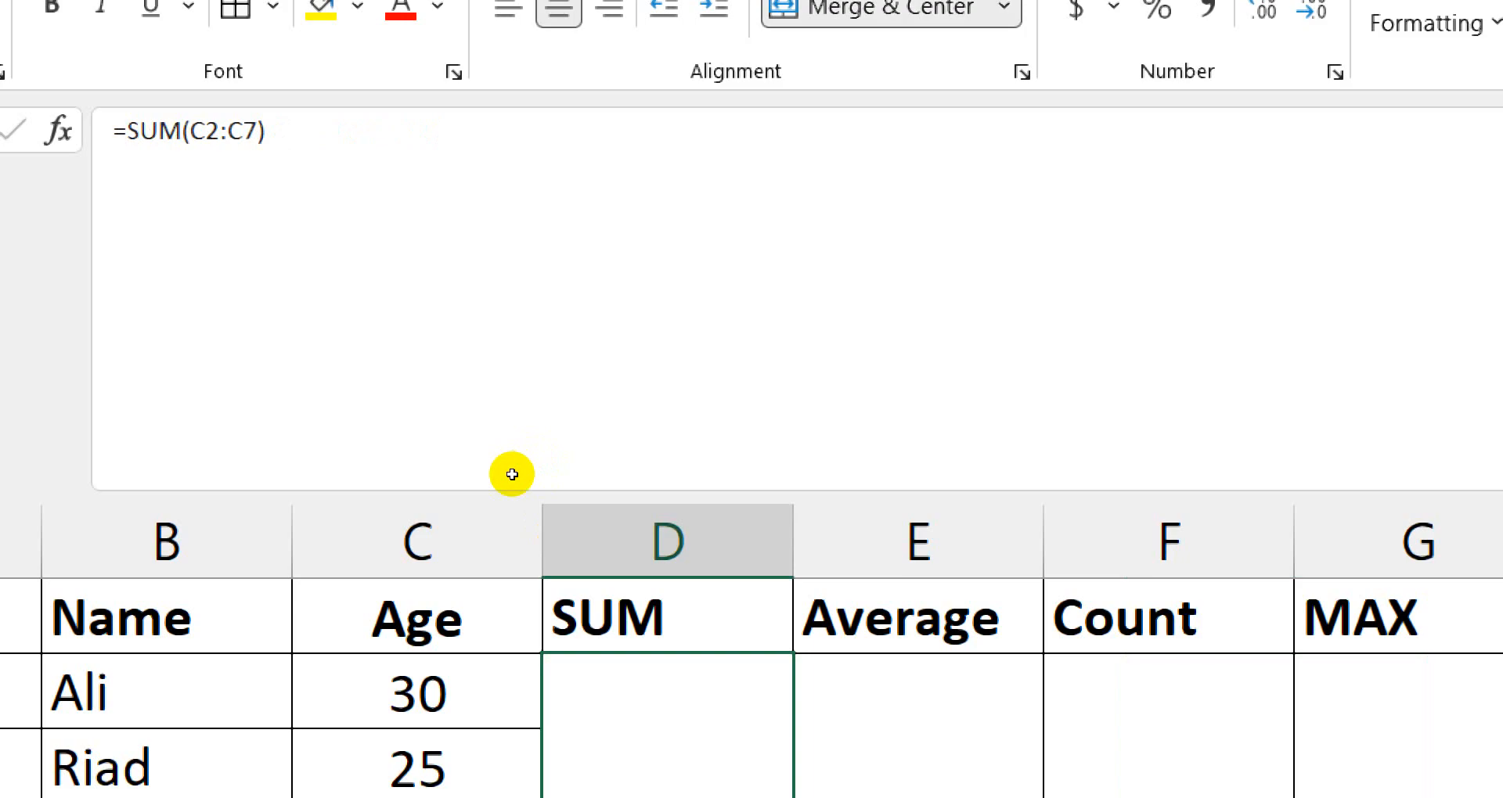
key(Right)
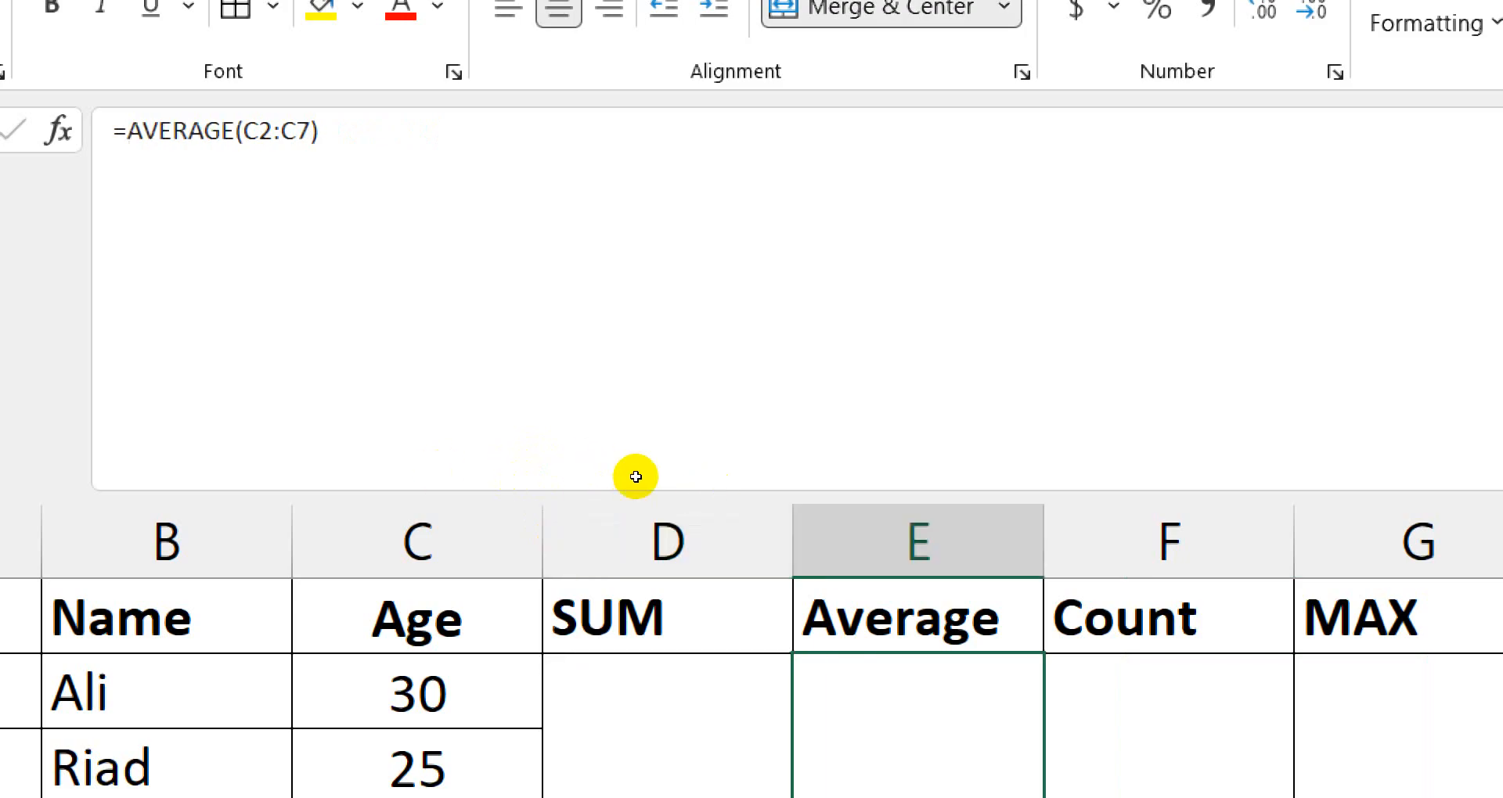
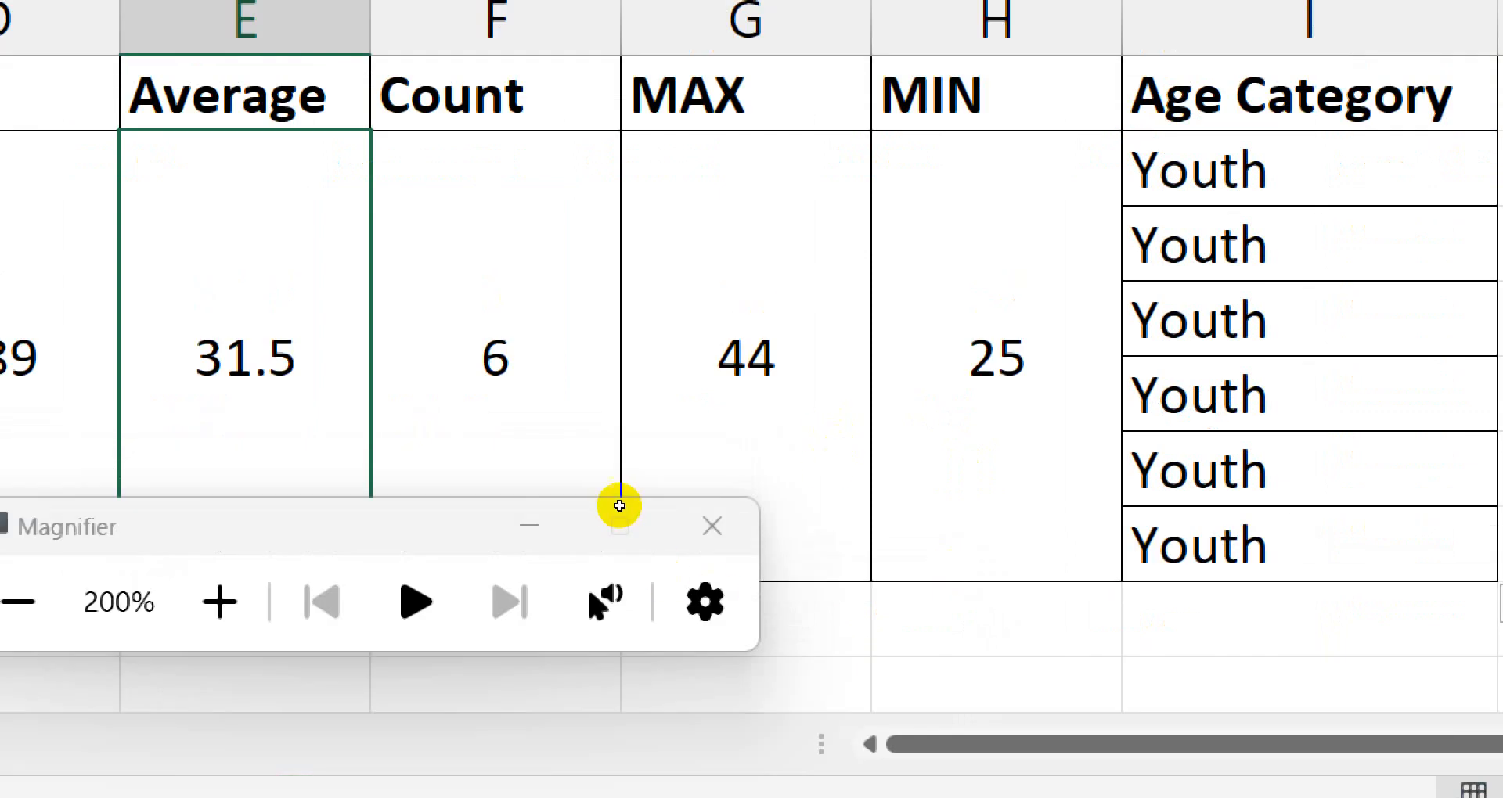
click(712, 526)
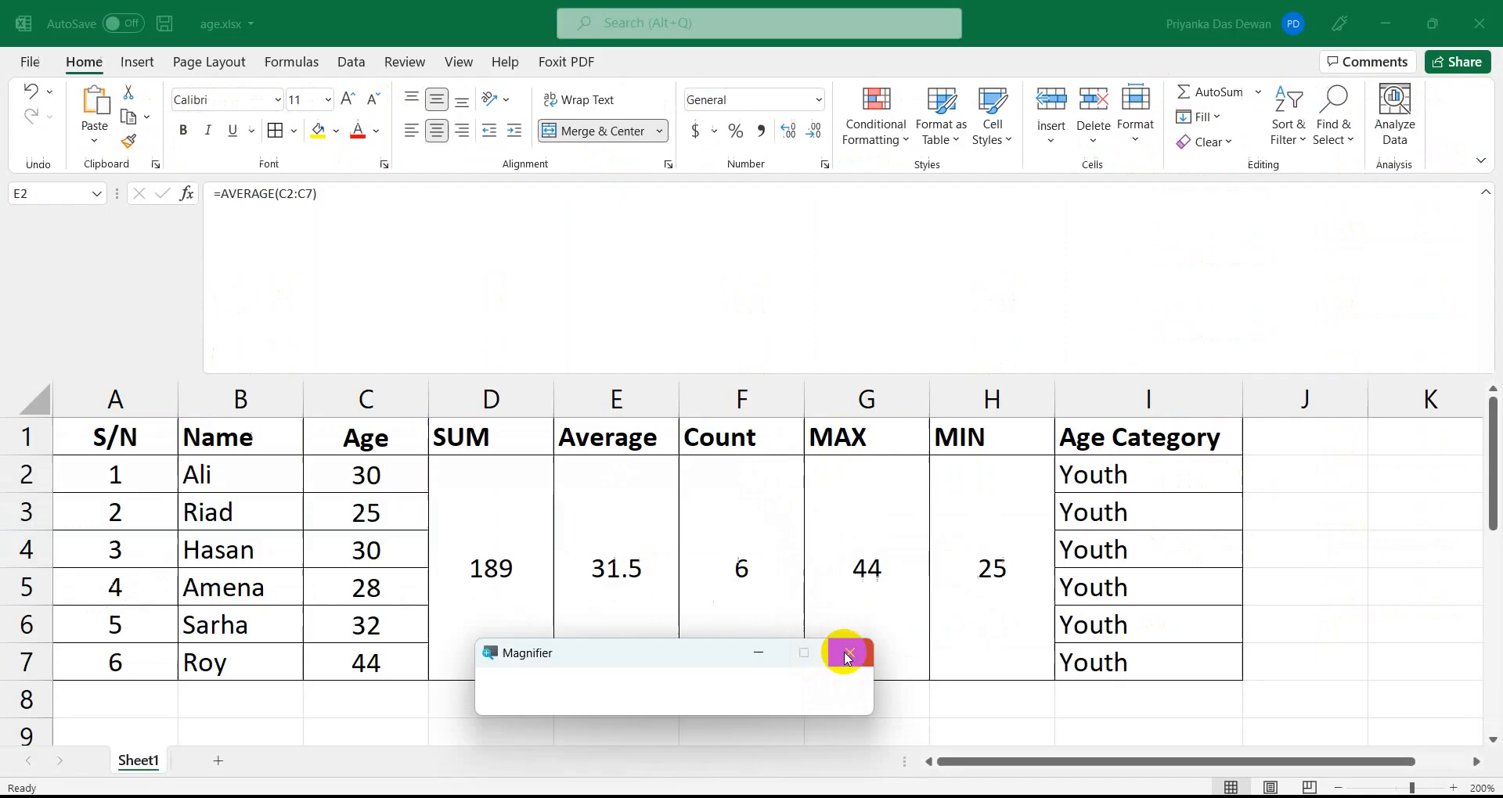
Set the age in cell C3 to 12 to test the Age Category formula.
click(1063, 474)
click(375, 511)
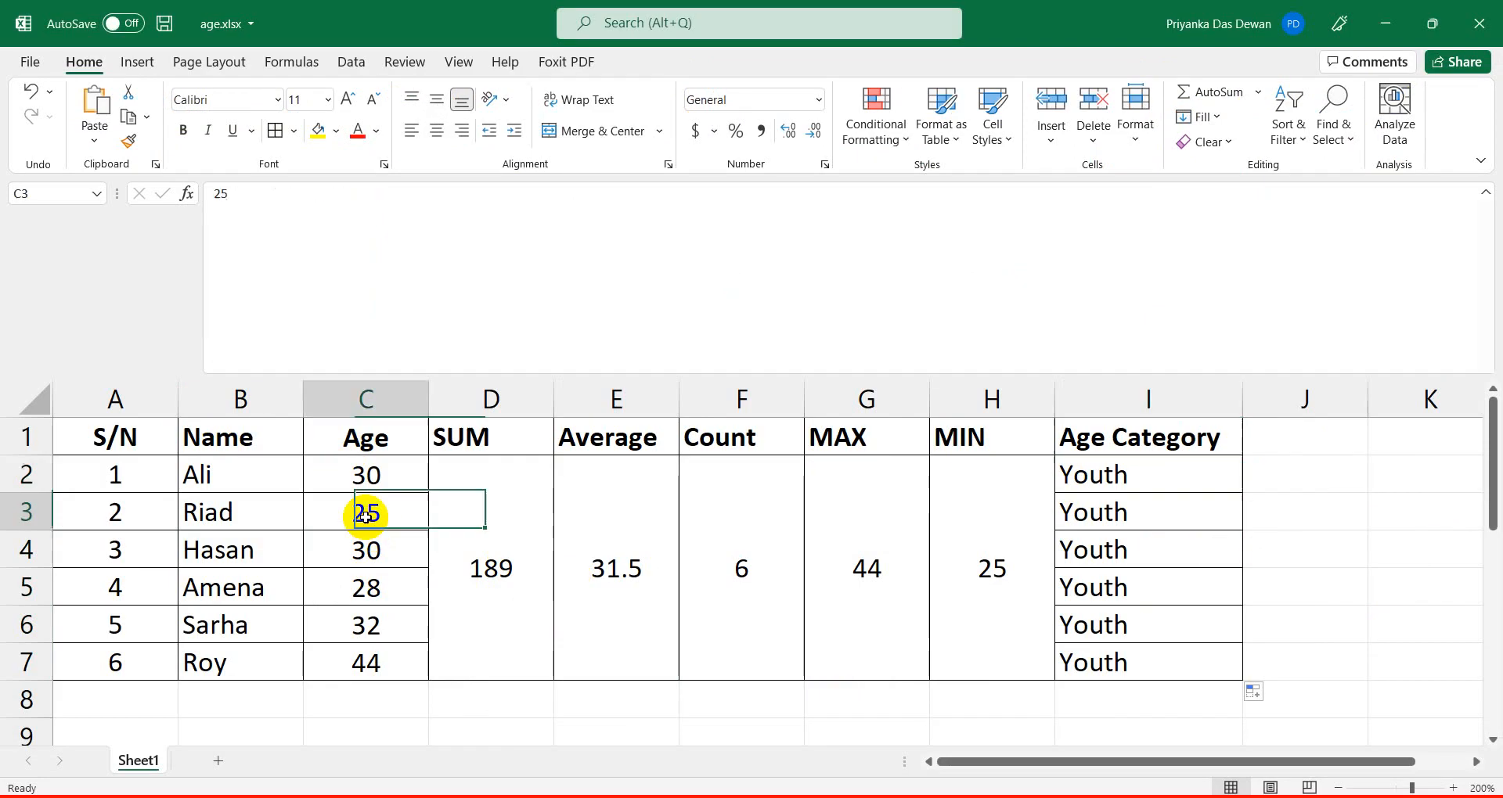
text(12)
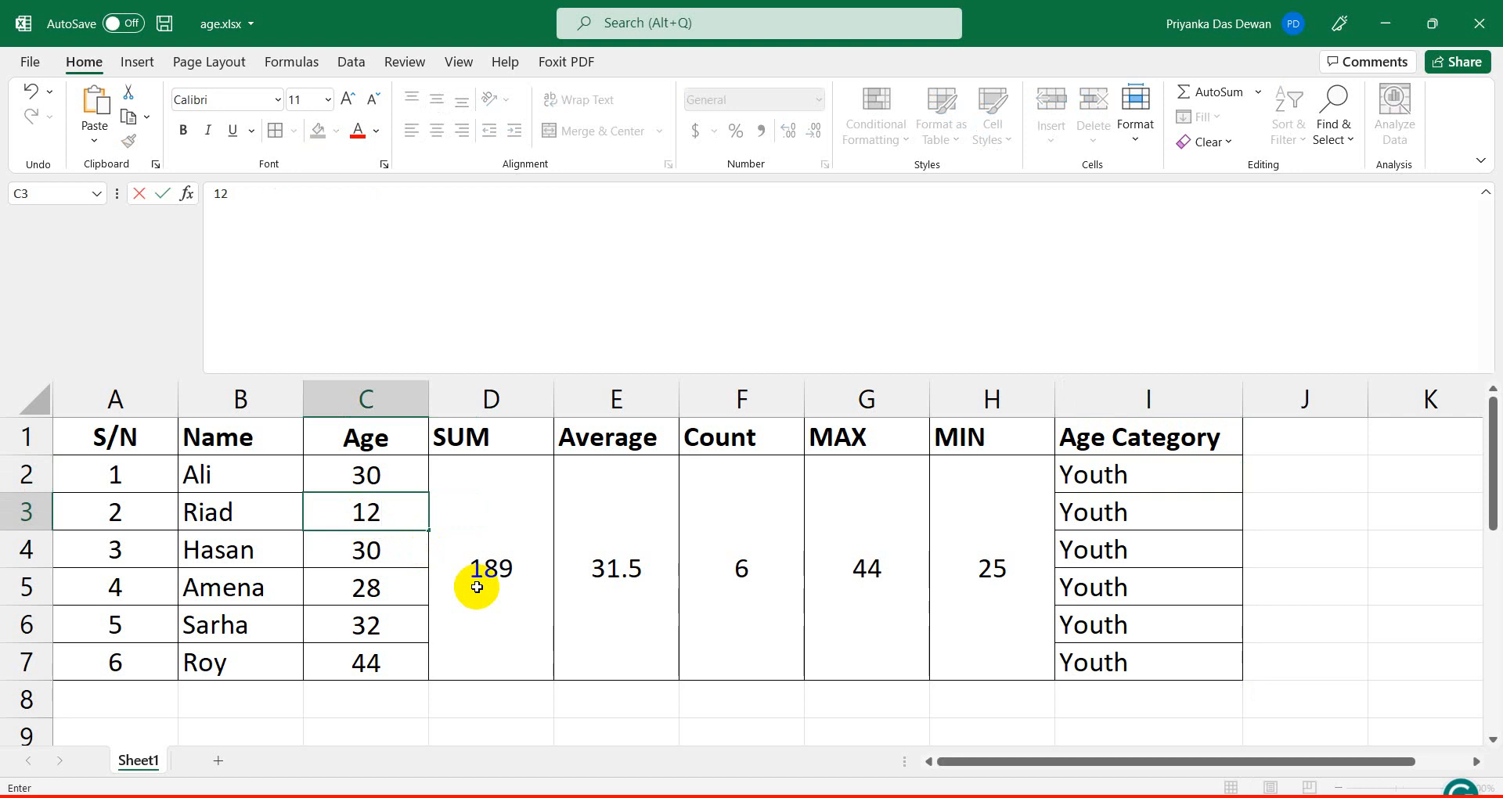
key(ctrl+Return)
key(Return)
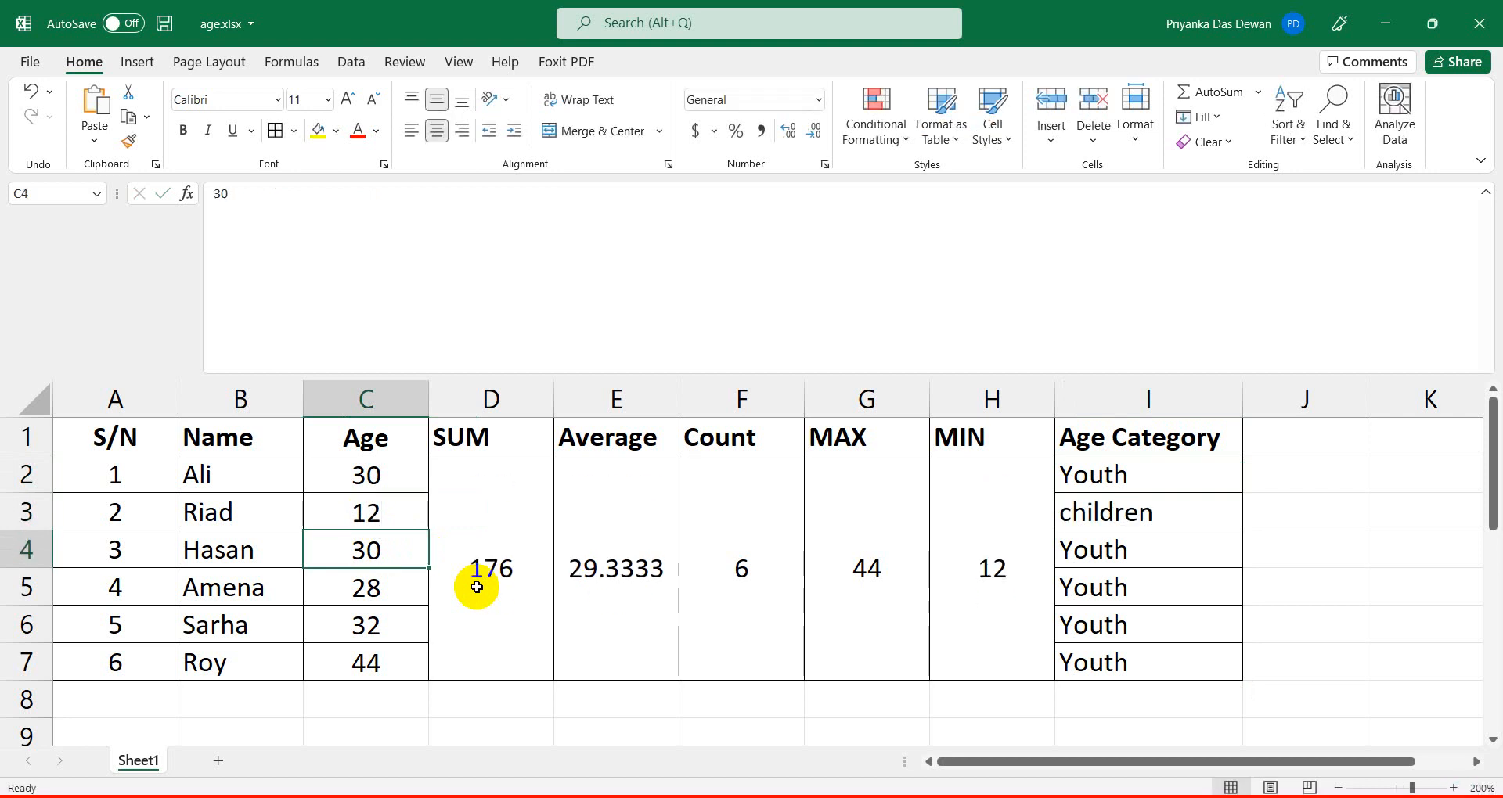
Examine the Age Category formulas in I3 and I2 and the MIN formula in H2.
click(1095, 508)
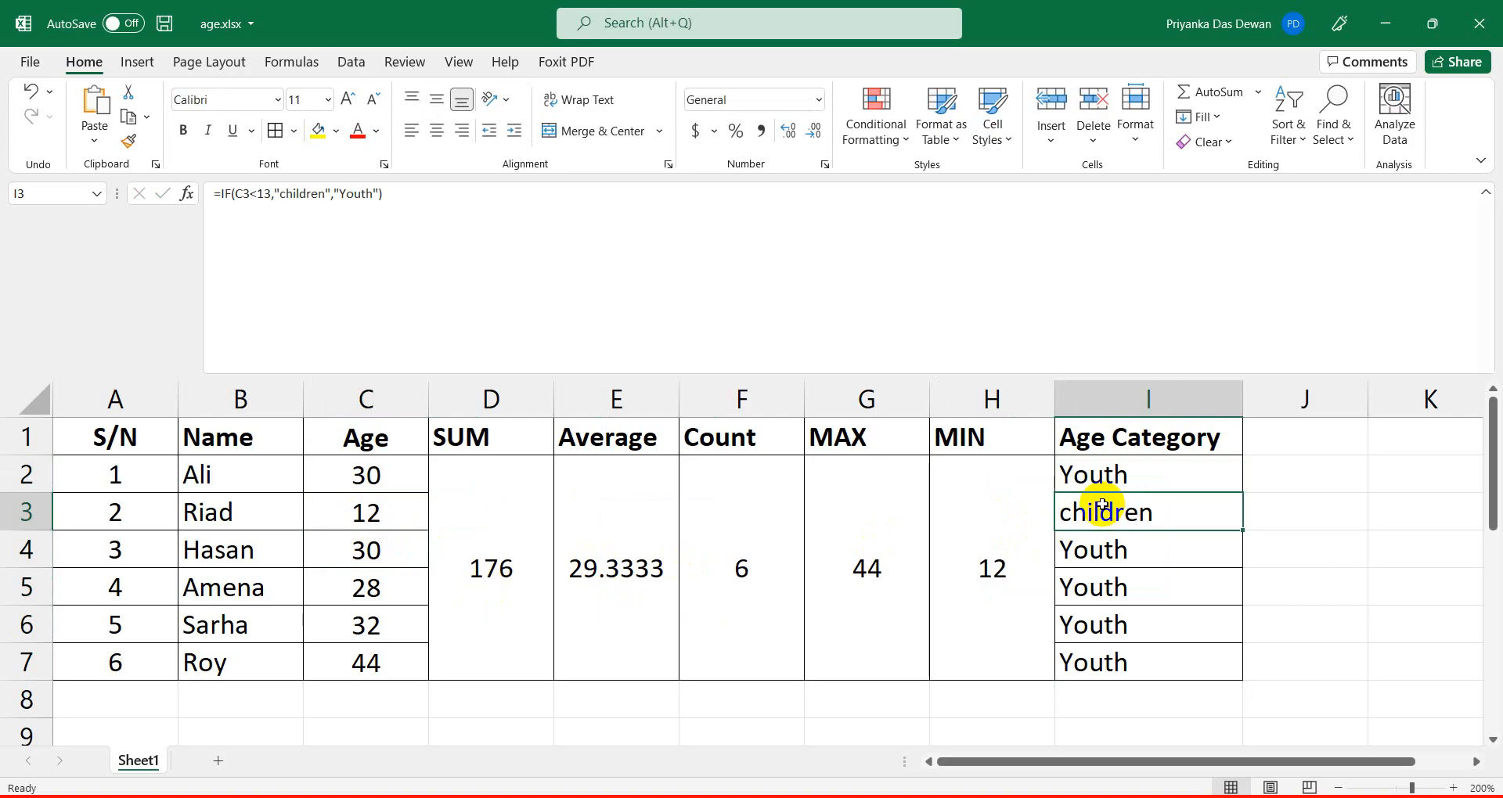
click(1100, 475)
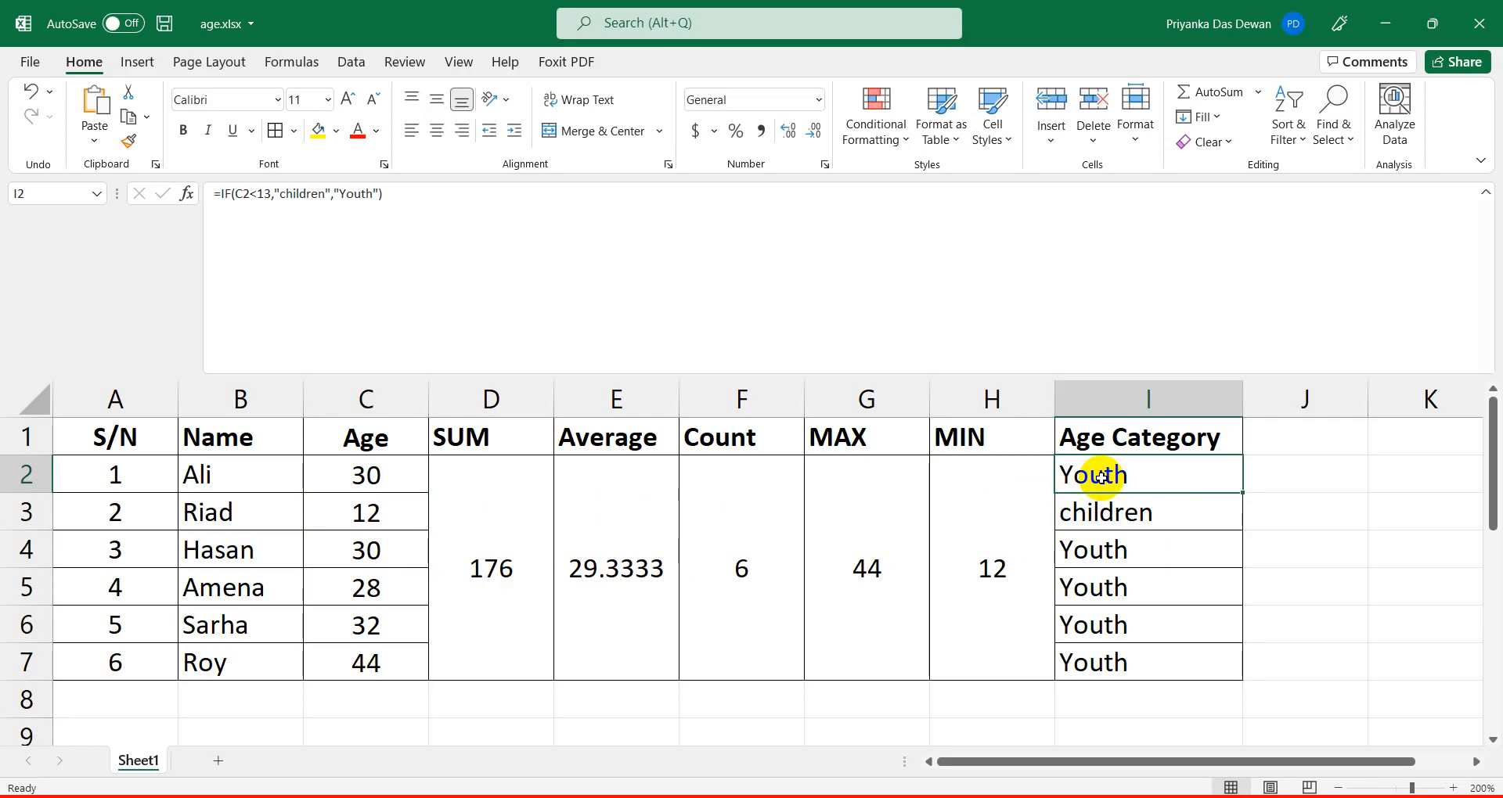
click(1044, 505)
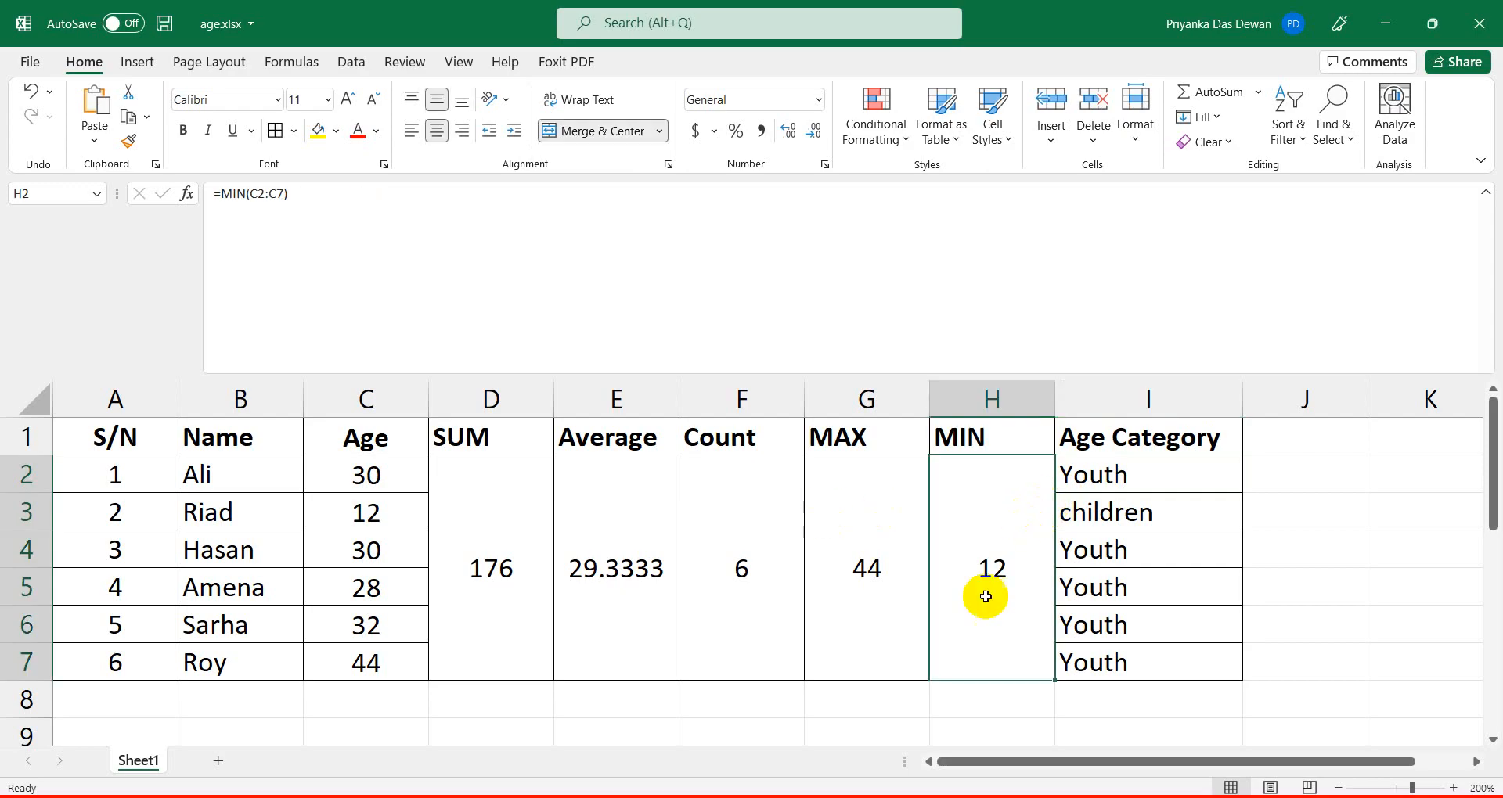
click(1136, 490)
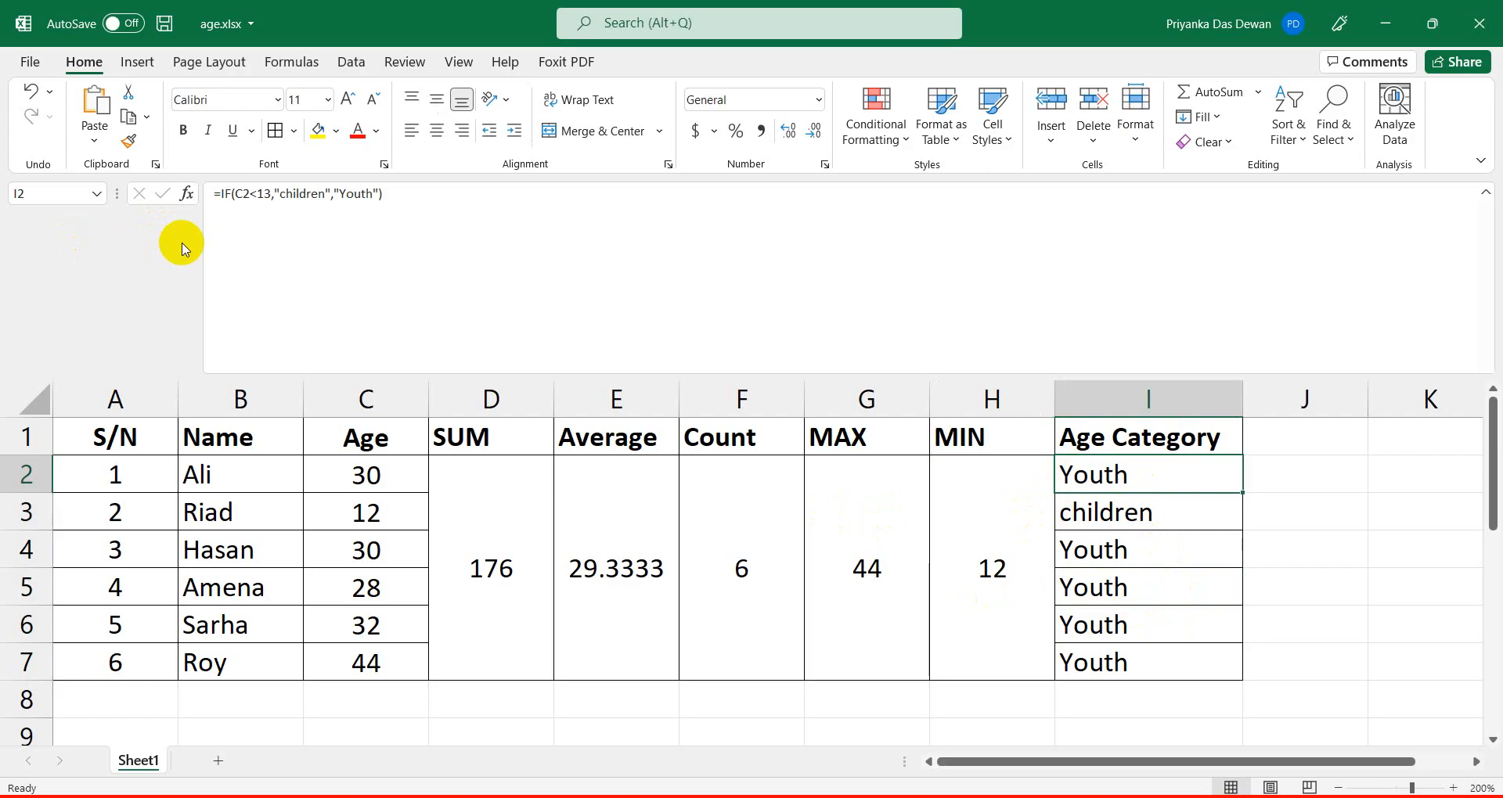
Switch to Foxit PhantomPDF and review the age category ranges and VLOOKUP task in agejob_specification.pdf.
key(alt+Tab)
scroll(651, 571, up, 2)
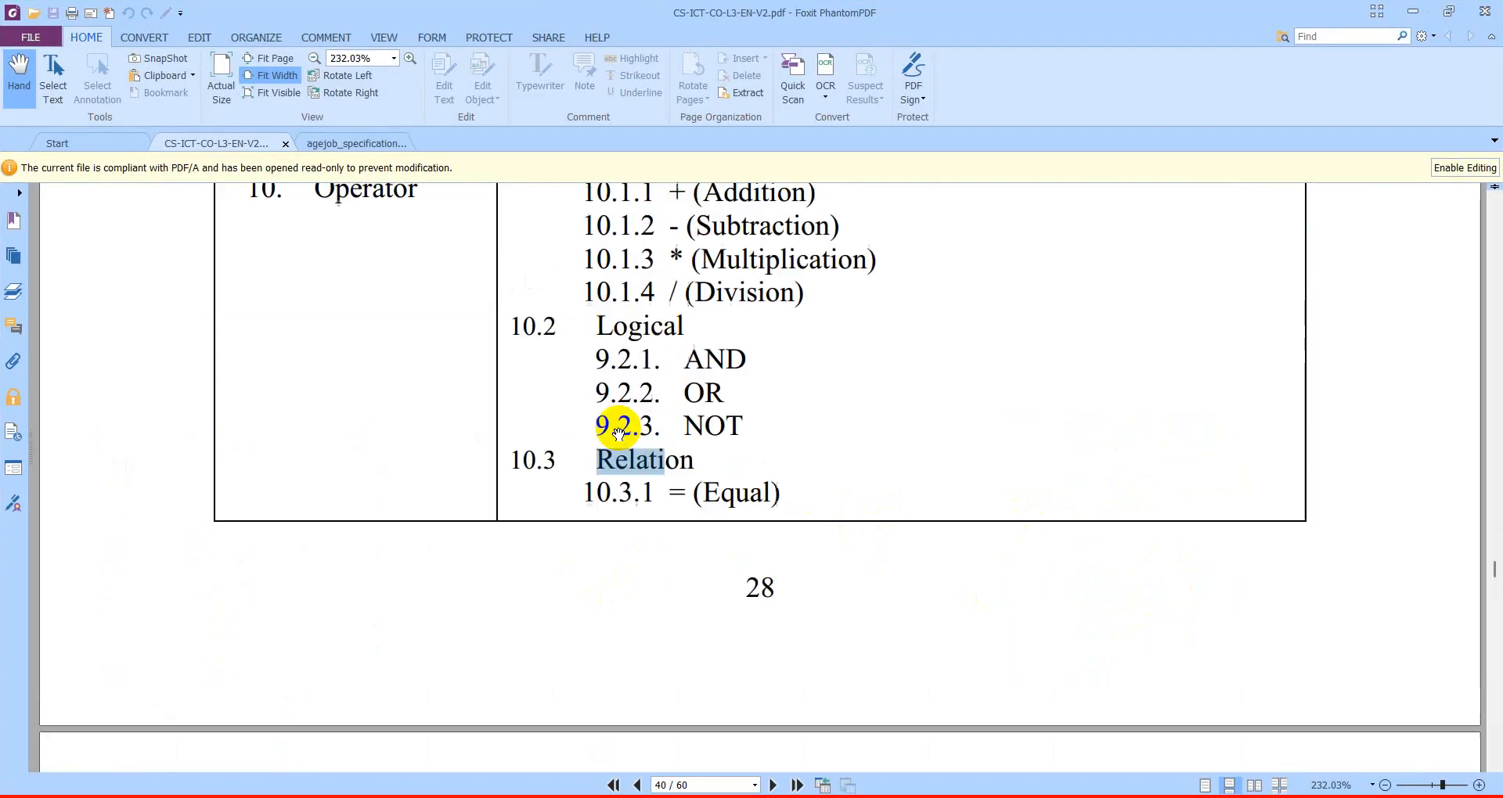
click(352, 144)
scroll(718, 669, down, 3)
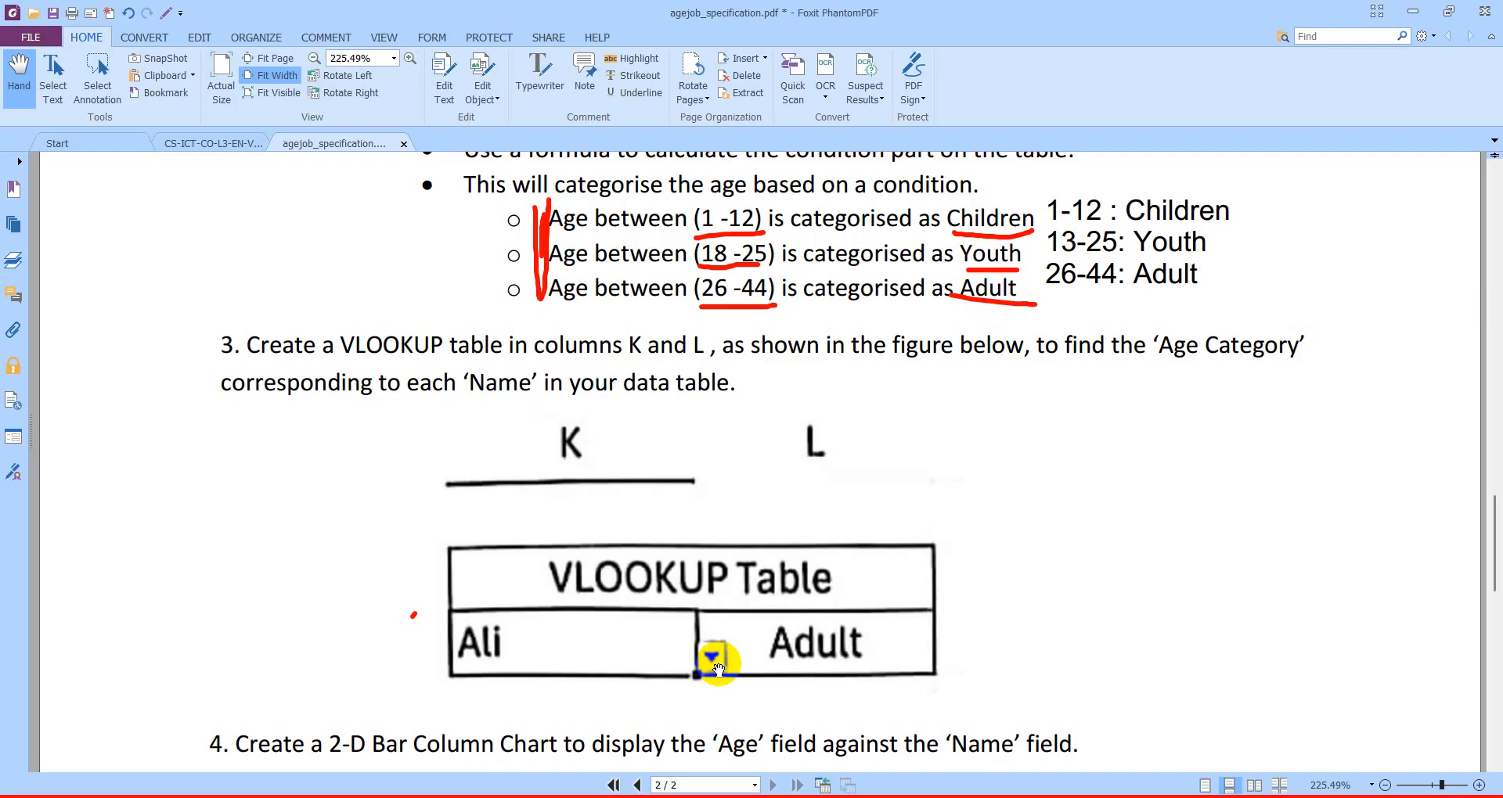
Switch to Notepad and review the IF syntax and the c2<13 children/Youth formula in formulas.txt.
key(alt+Tab)
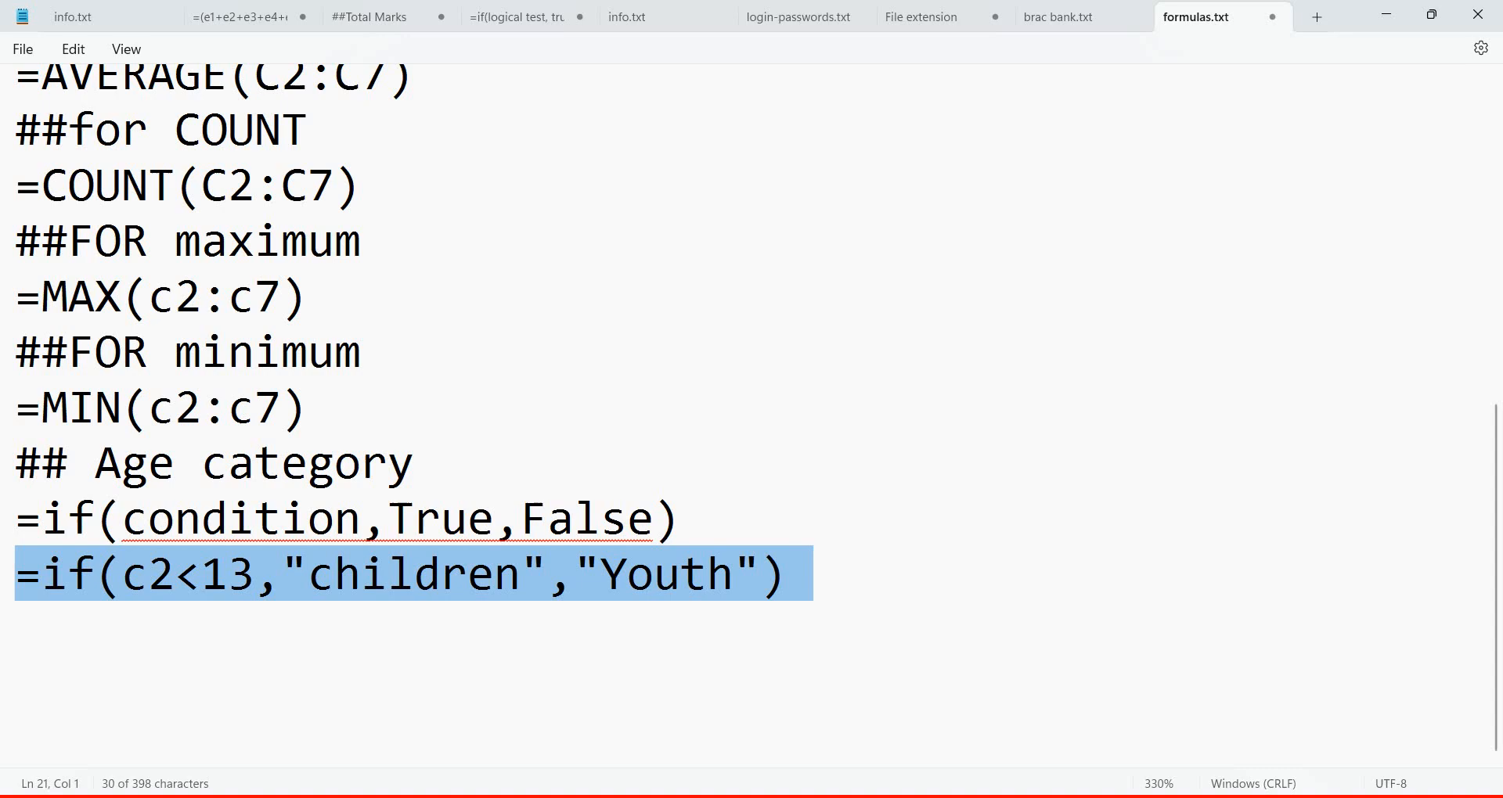
click(439, 522)
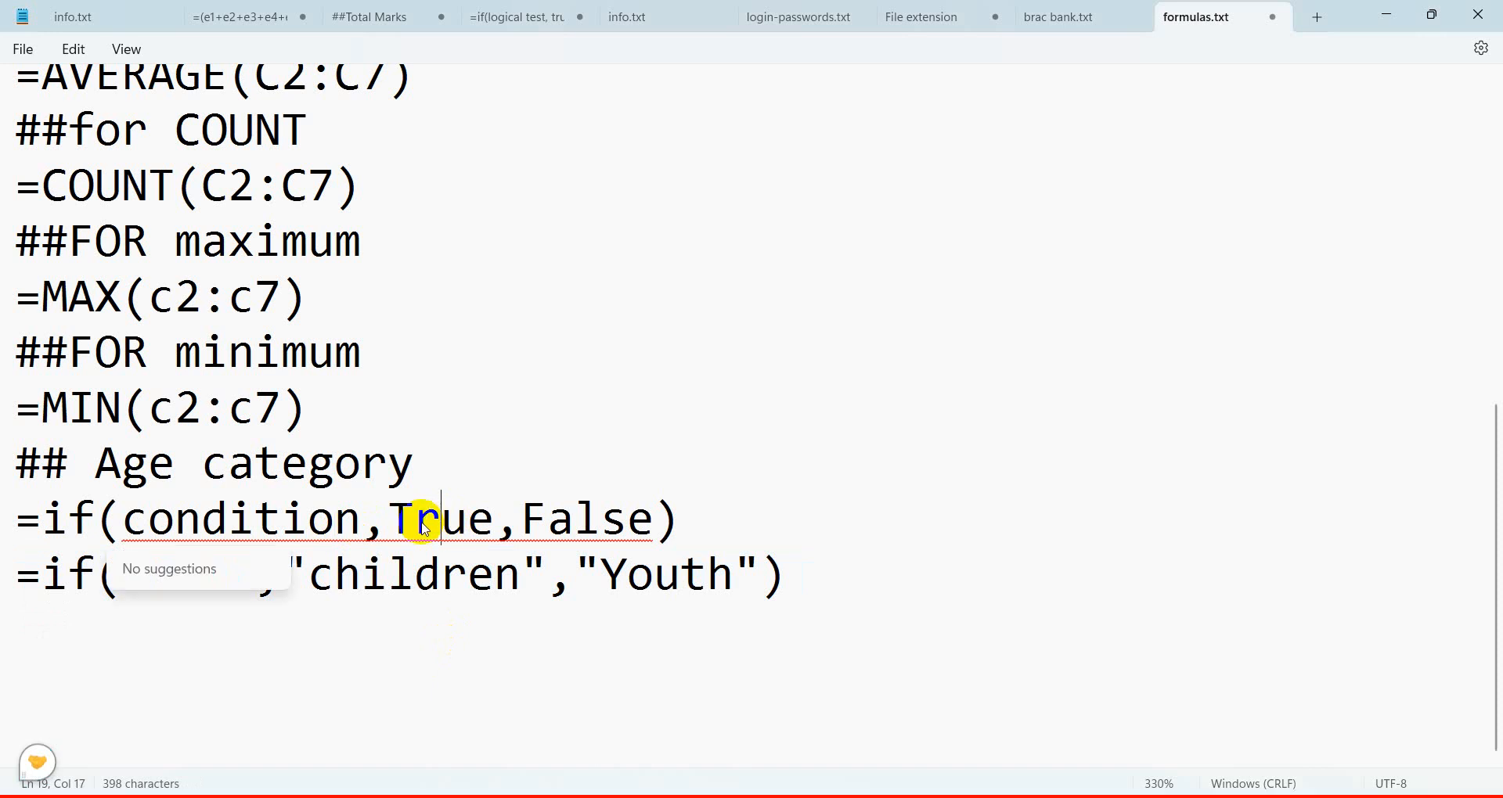
click(569, 527)
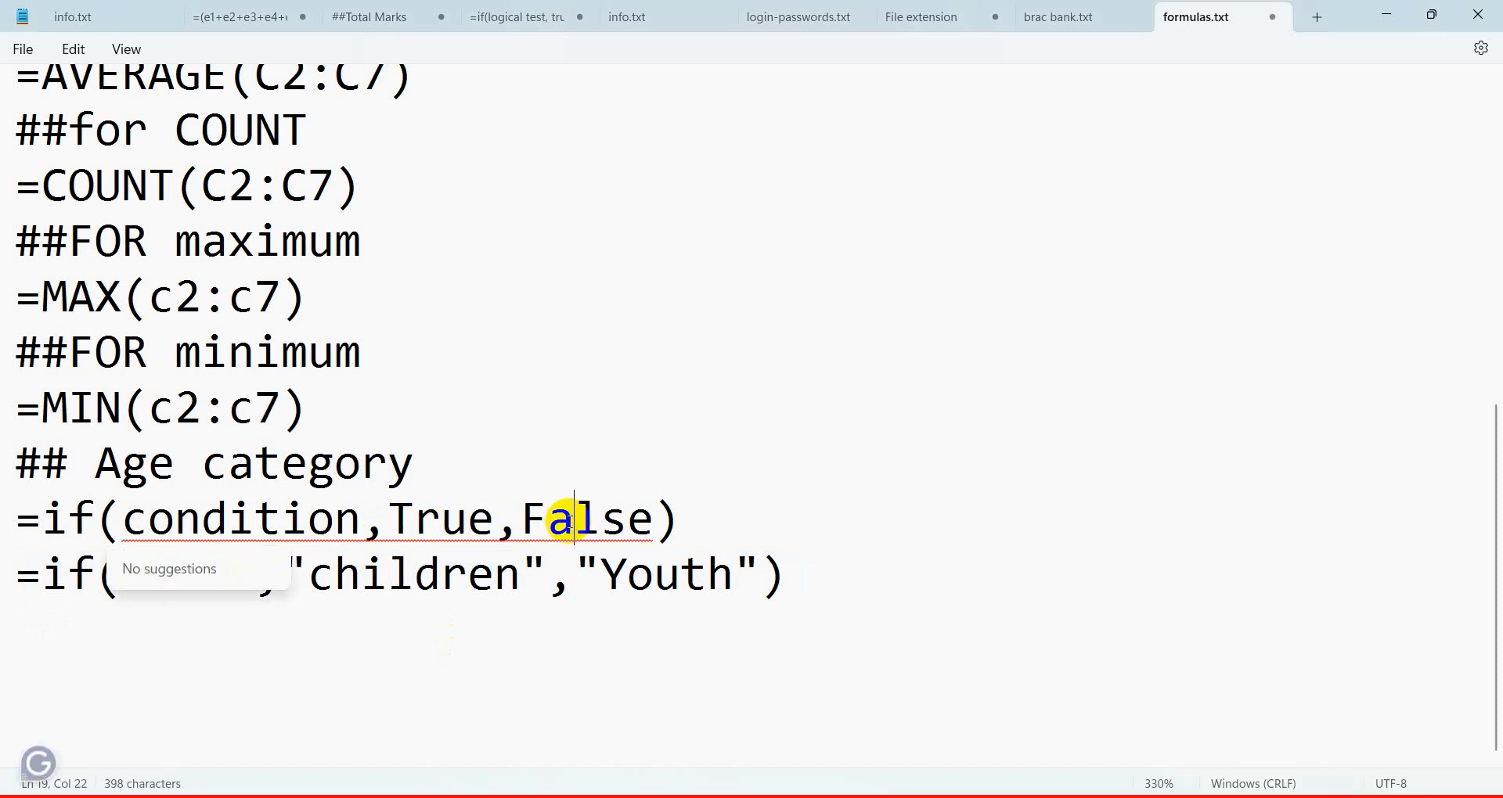
click(417, 577)
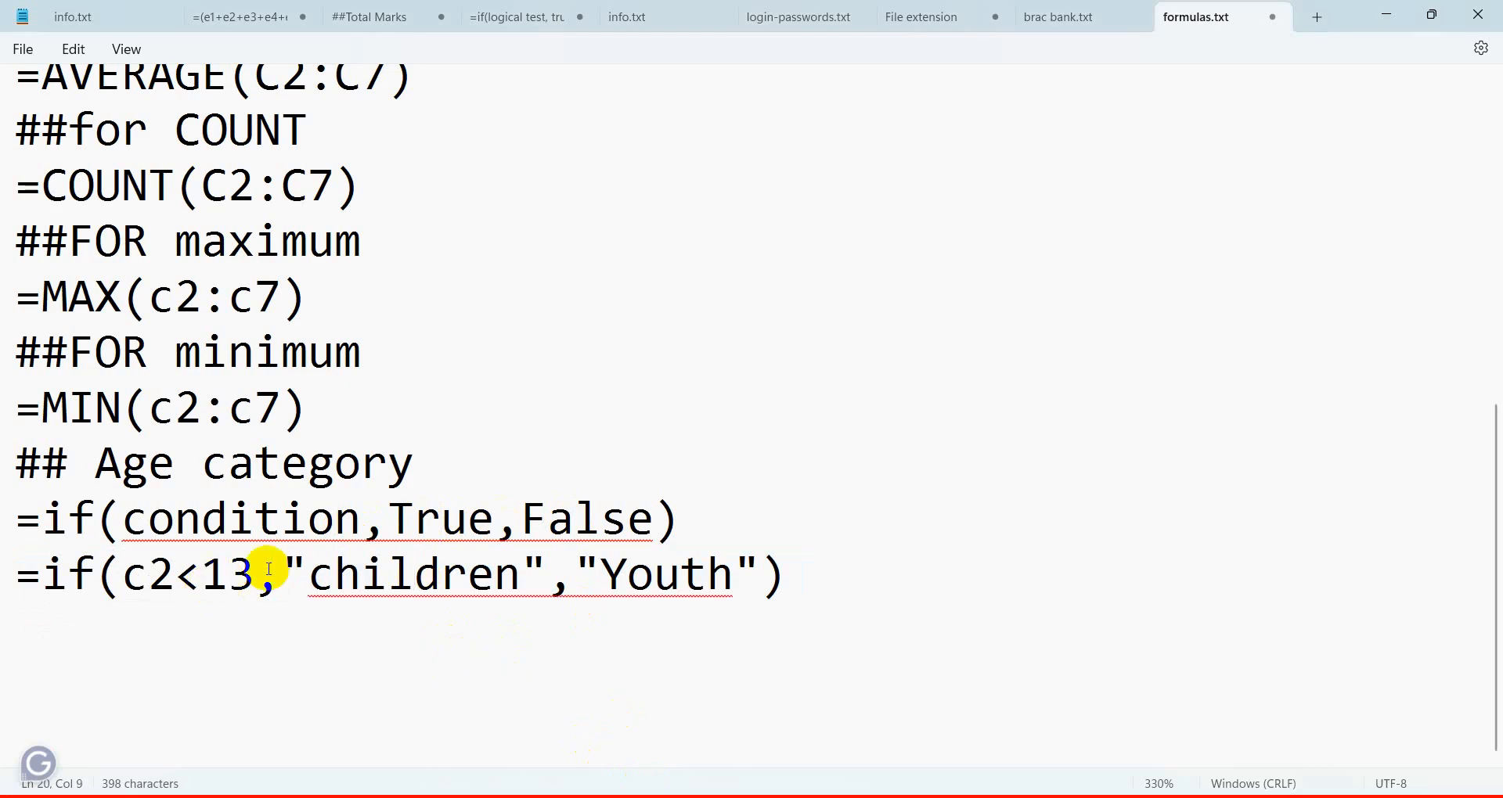
click(387, 576)
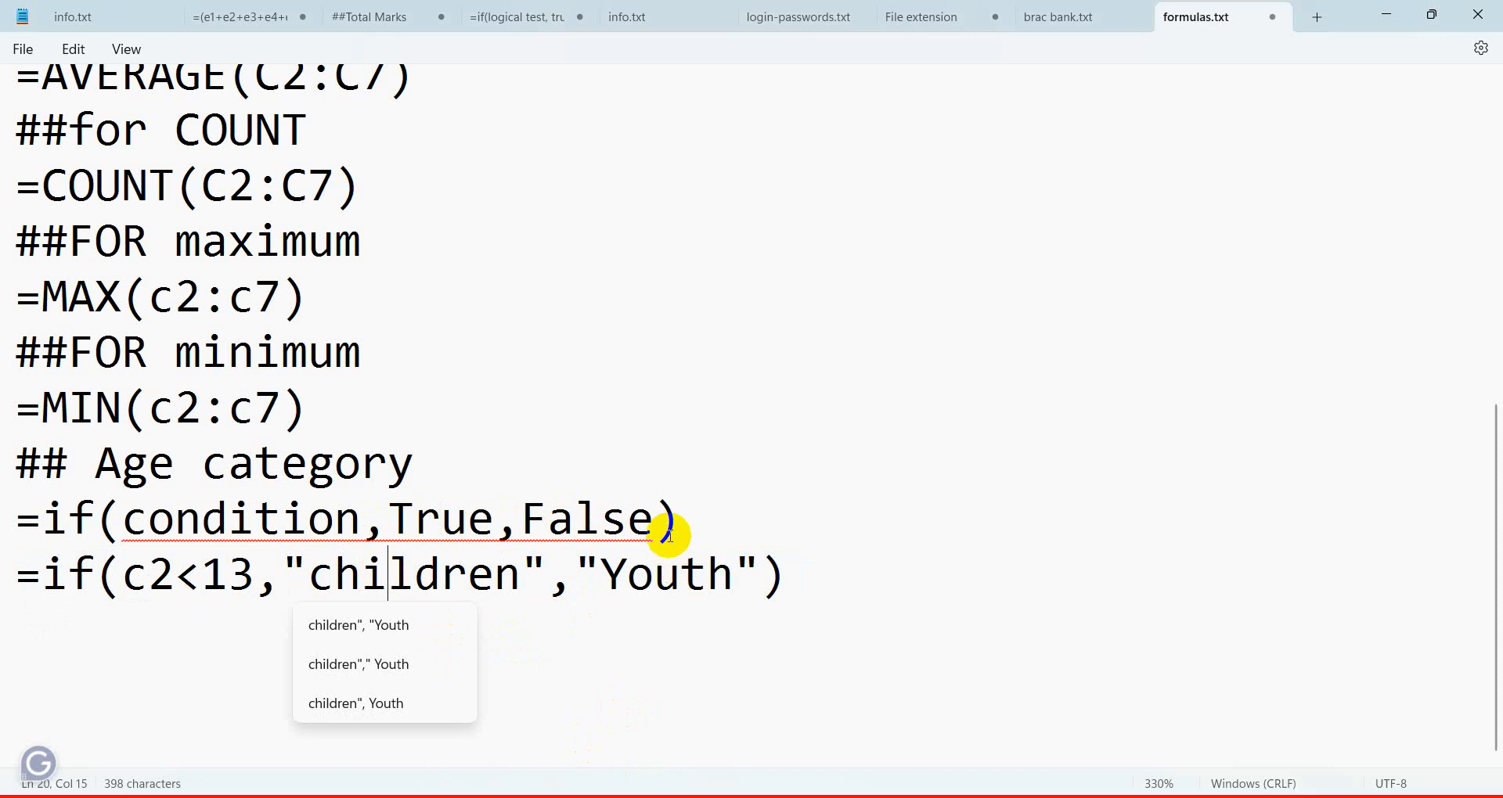
Switch to Document1 in Word and examine the If(age<13) flowchart's path from the age box to Children and Youth.
click(725, 797)
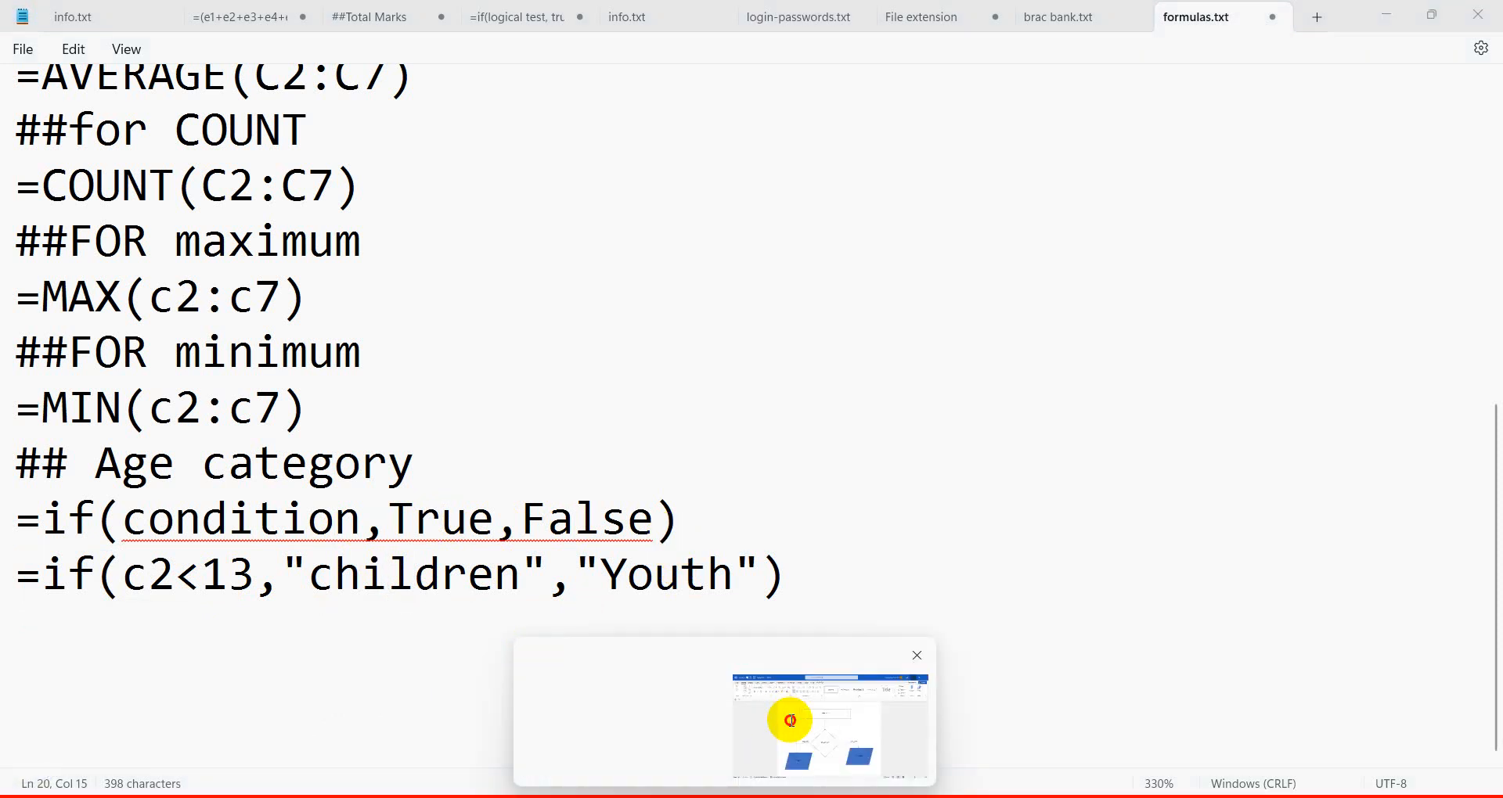
click(781, 718)
click(526, 618)
click(682, 494)
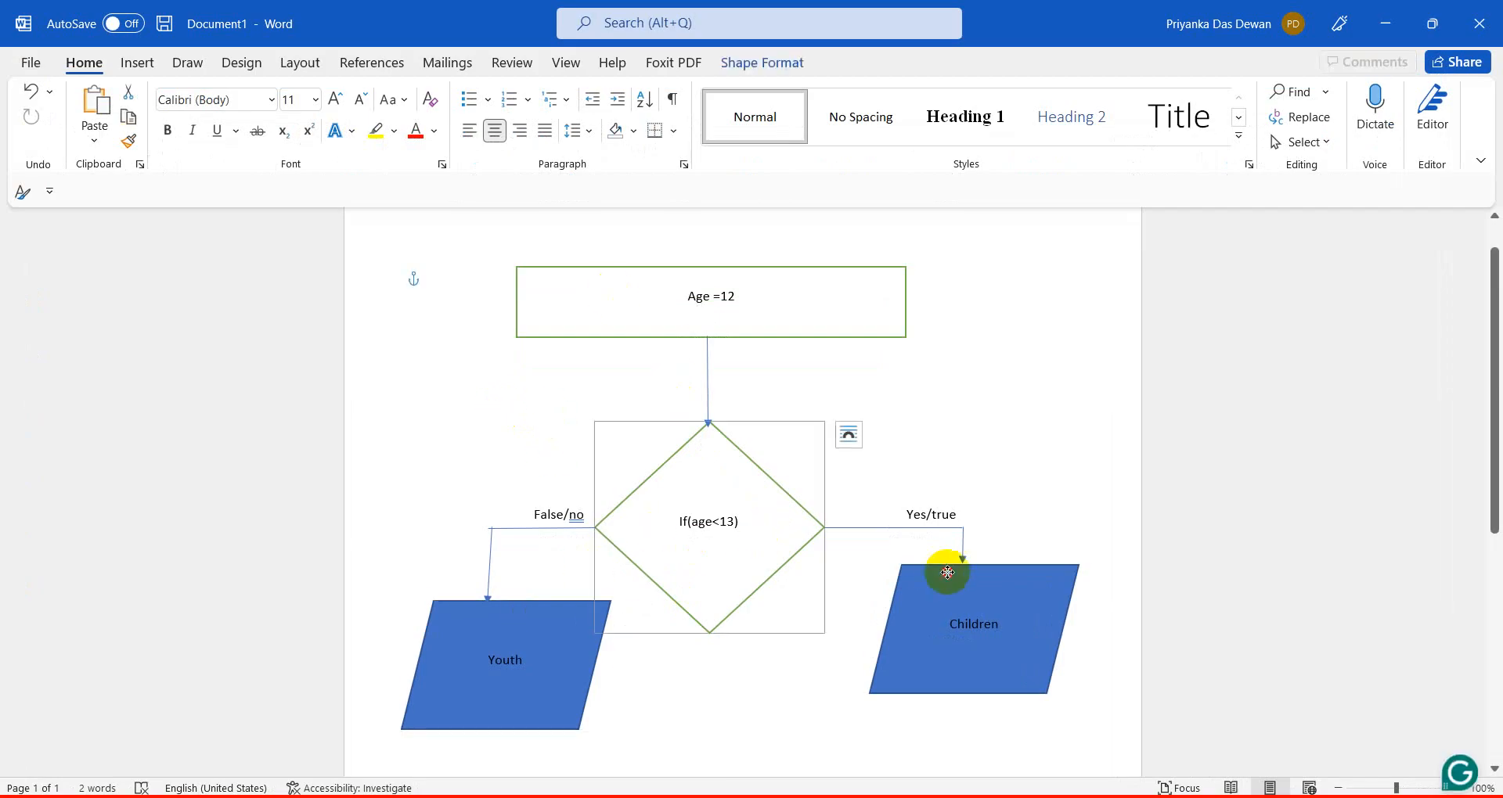
click(946, 574)
click(707, 313)
click(561, 647)
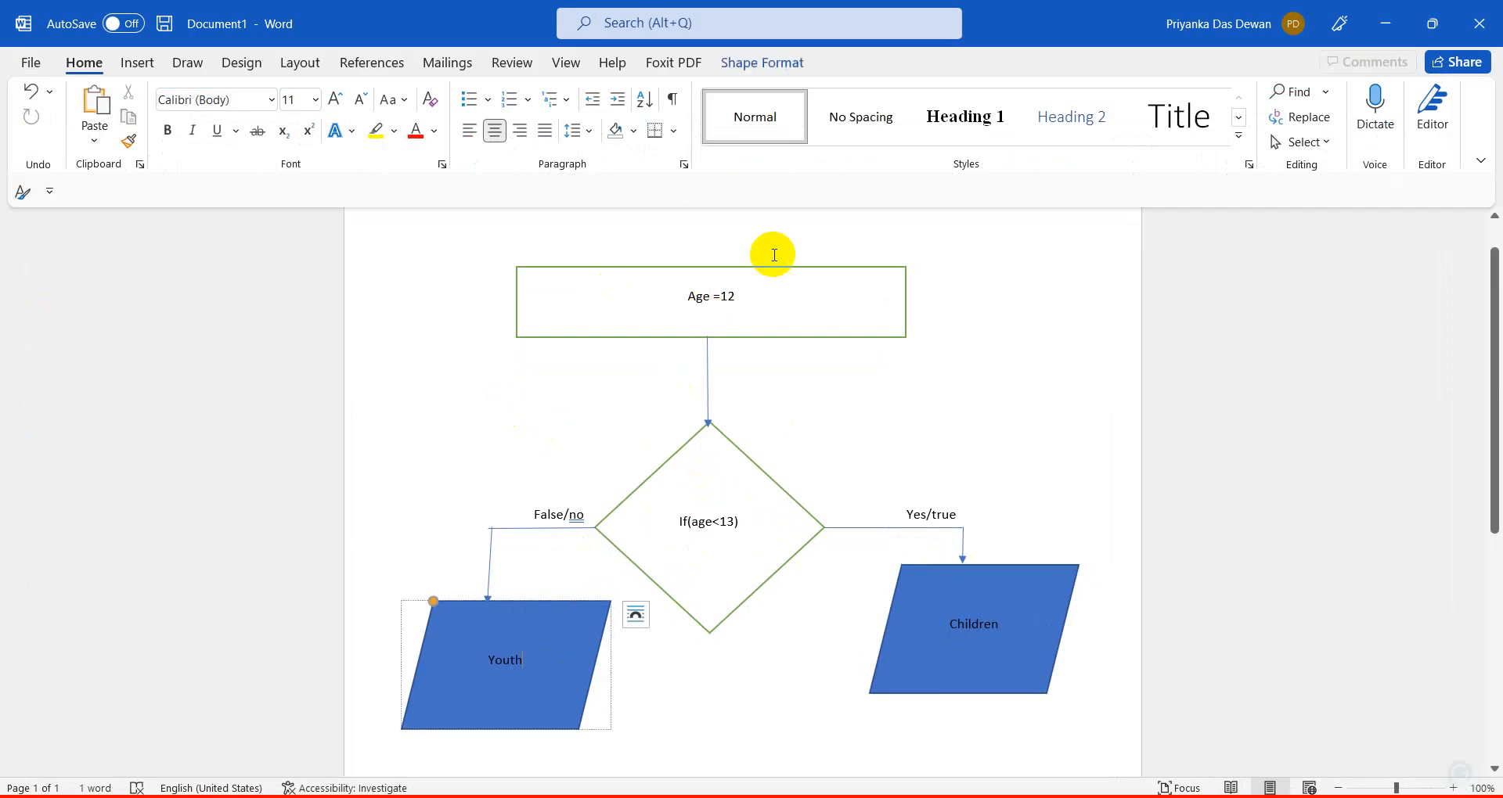
Set the age in the flowchart's starting box to 30 and trace it through If(age<13) to Youth.
click(751, 295)
key(BackSpace)
key(BackSpace)
text(30)
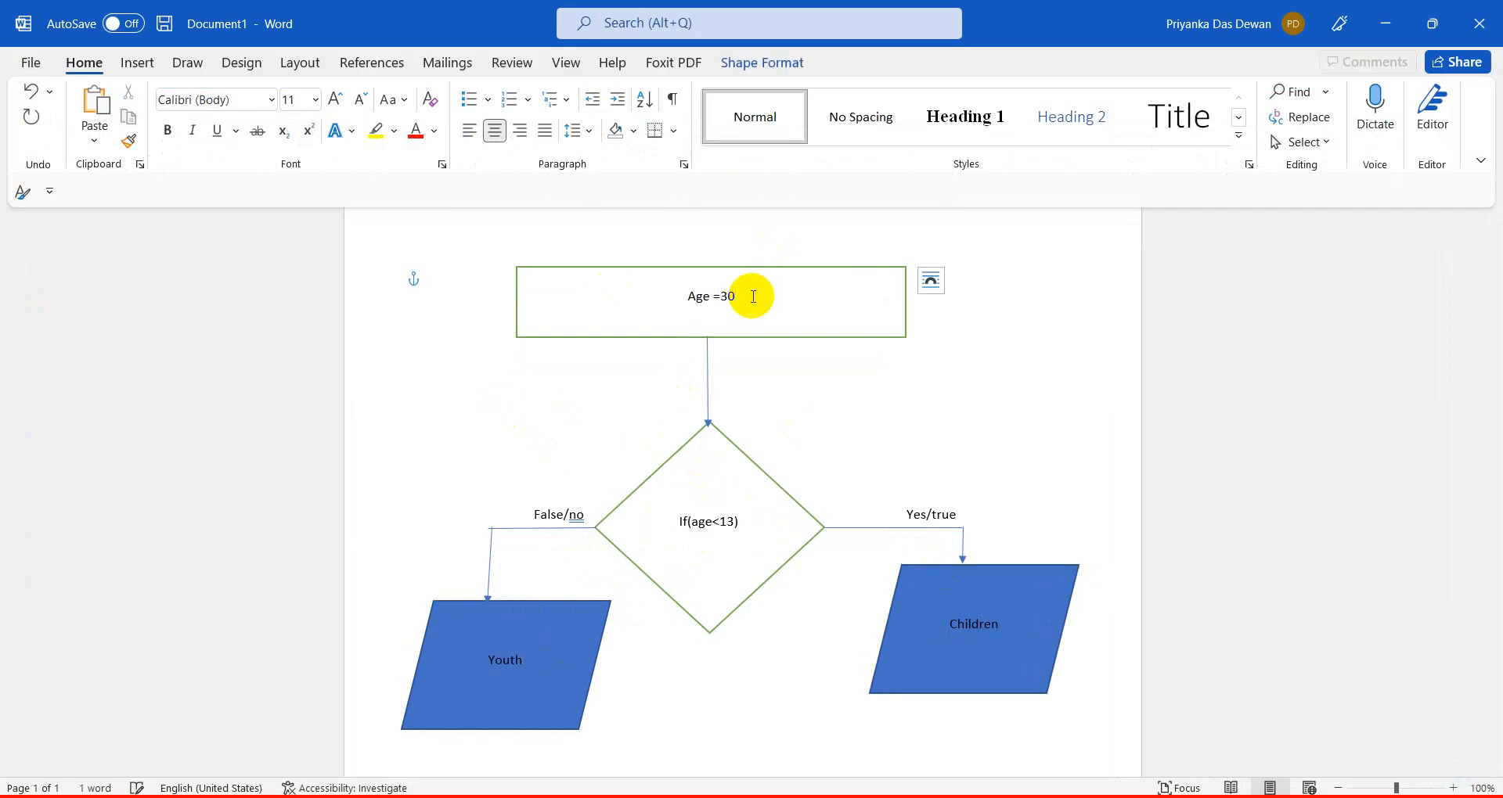
click(711, 452)
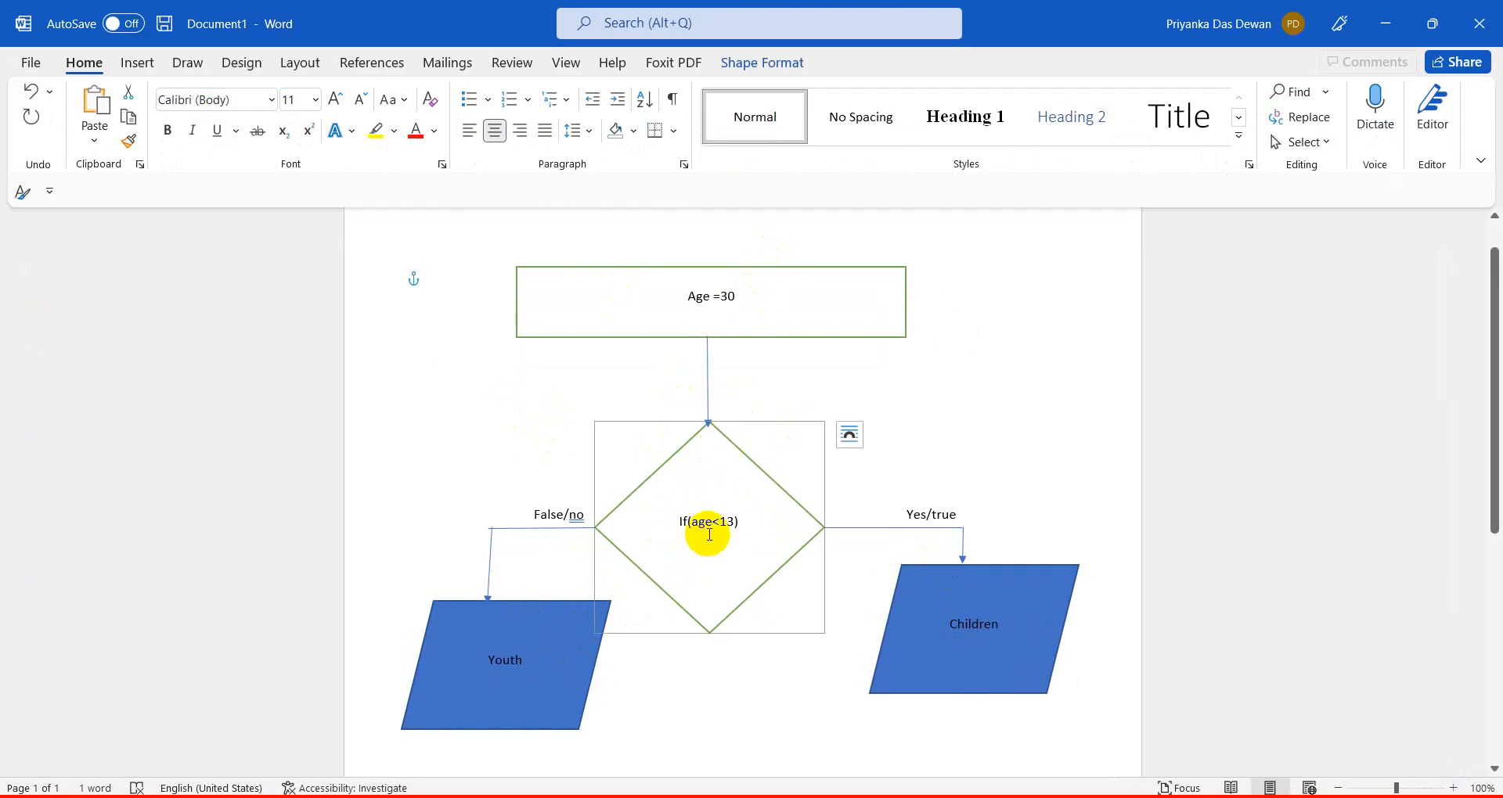
click(538, 671)
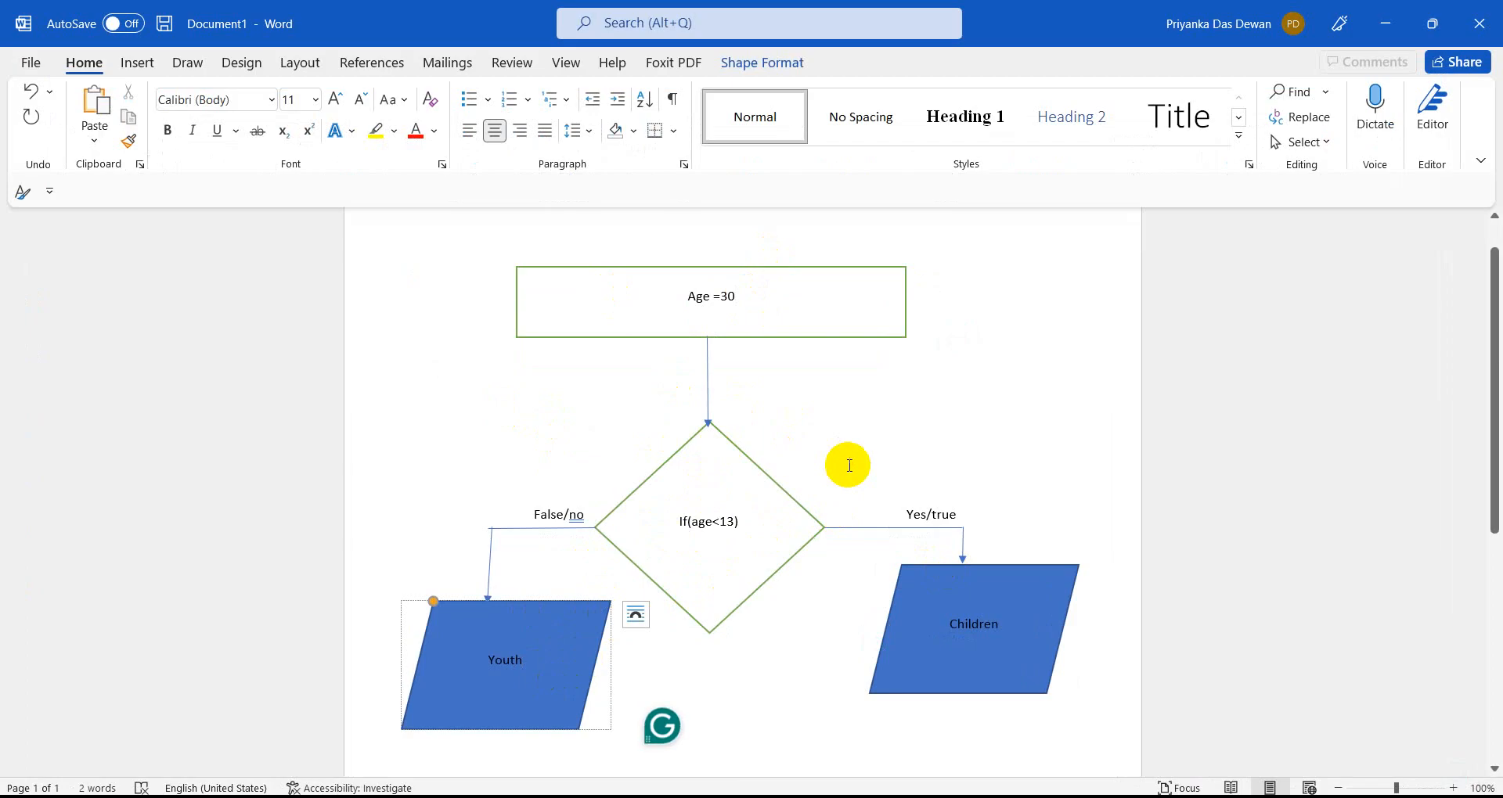
click(848, 463)
scroll(713, 694, down, 6)
scroll(713, 694, up, 7)
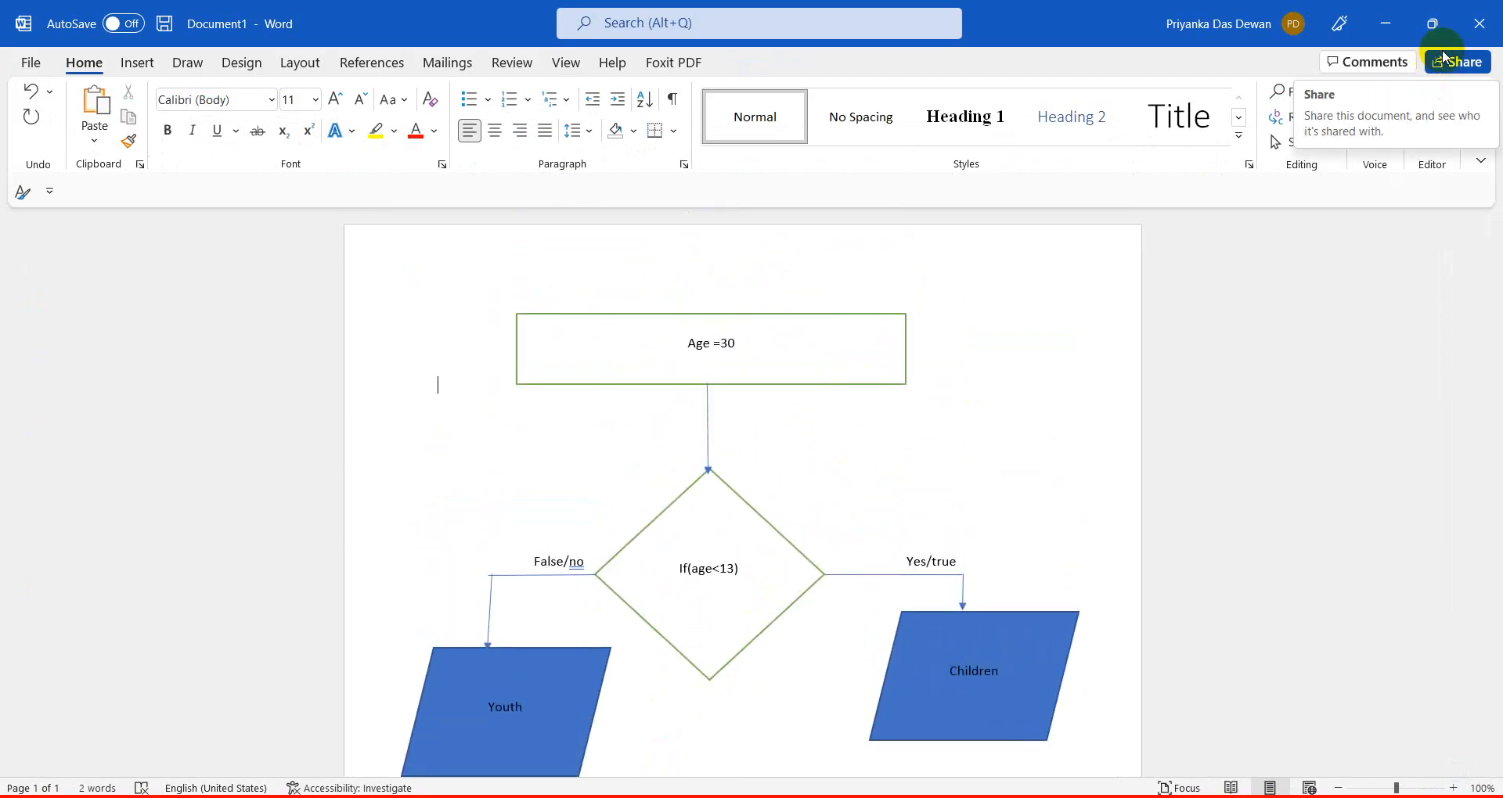
Minimize Document1 and bring up flowchart.docx to view its two-condition age flowchart.
click(1385, 24)
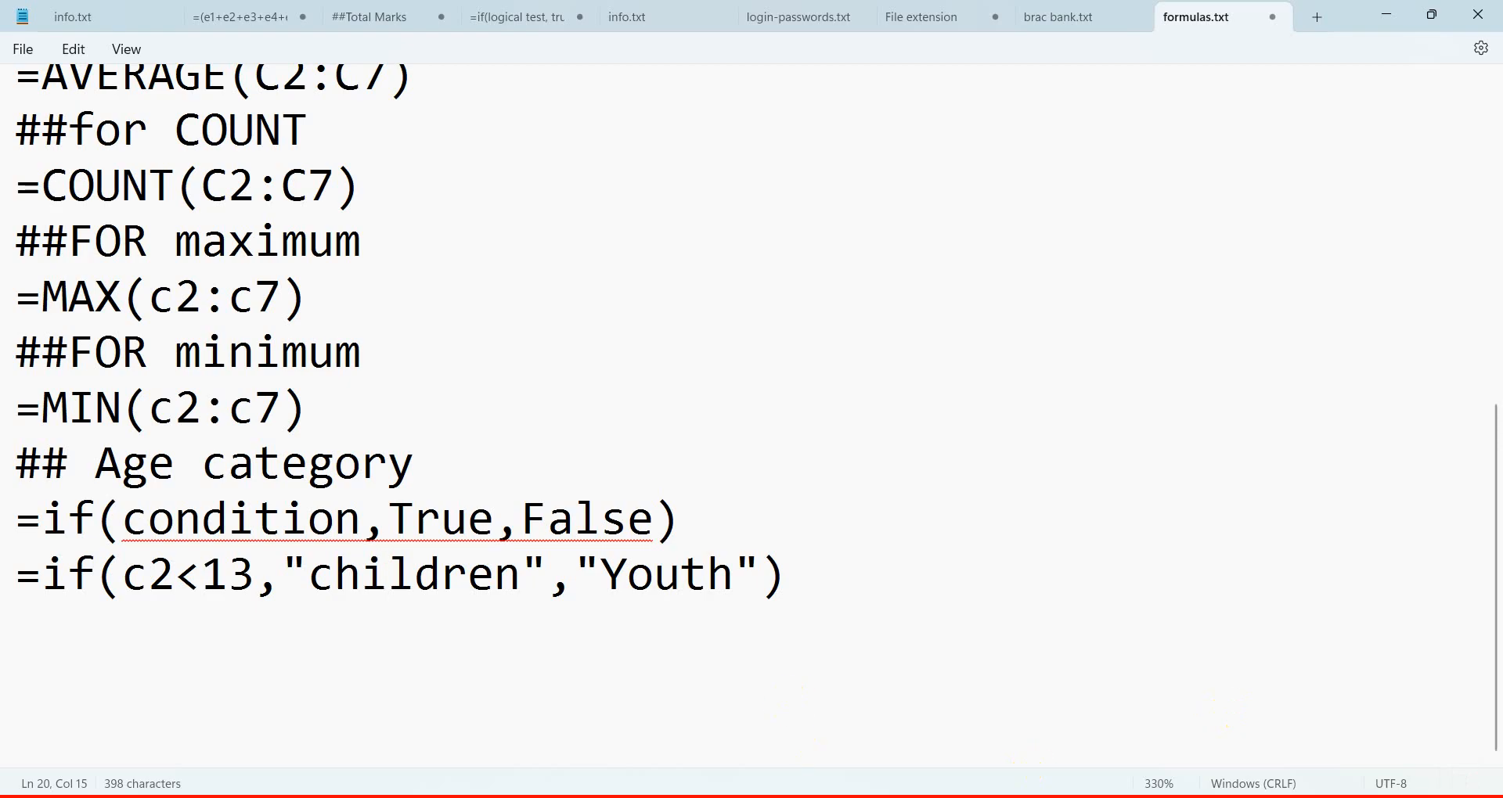
mouse_move(724, 796)
click(647, 735)
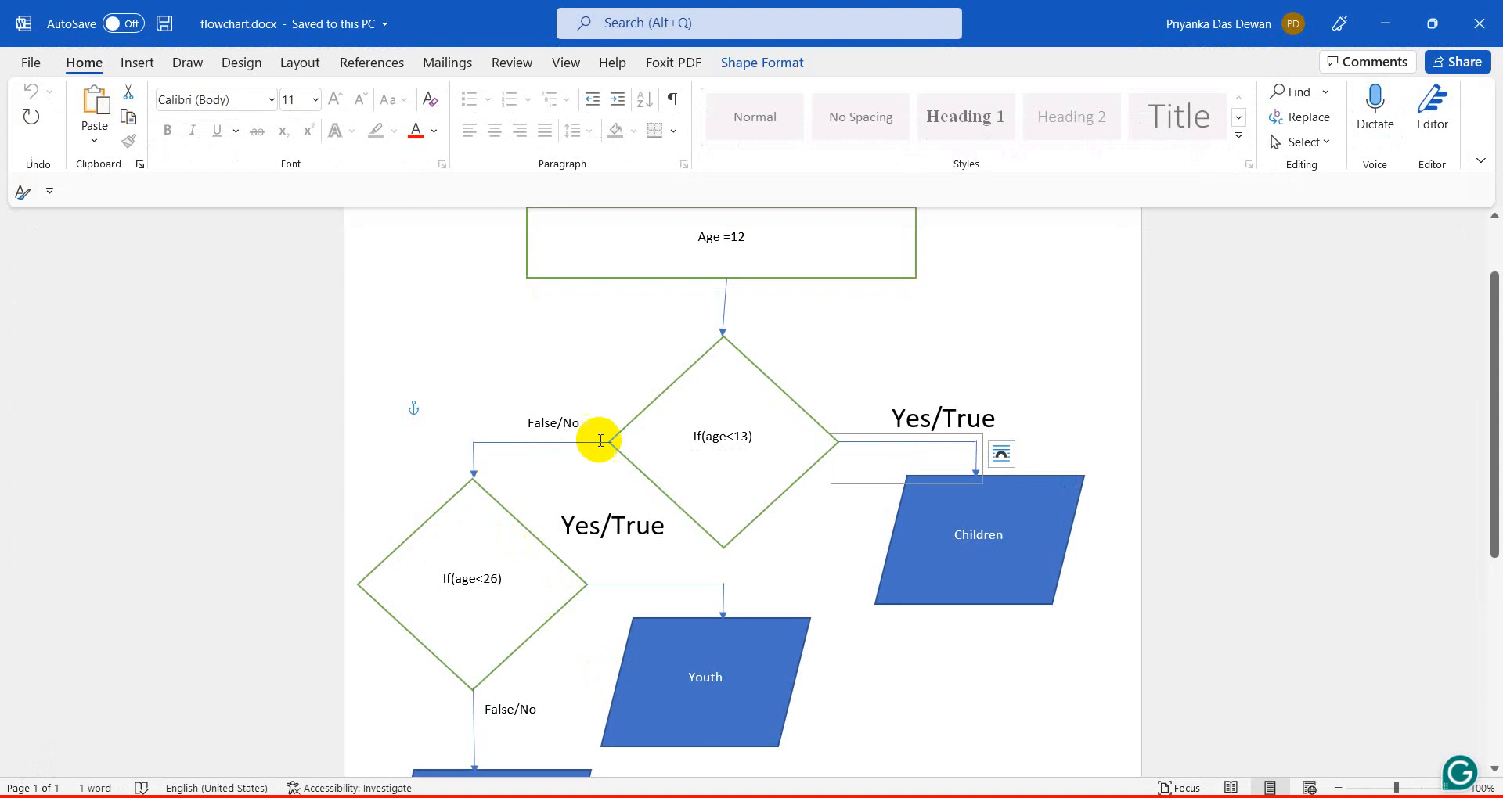
click(875, 335)
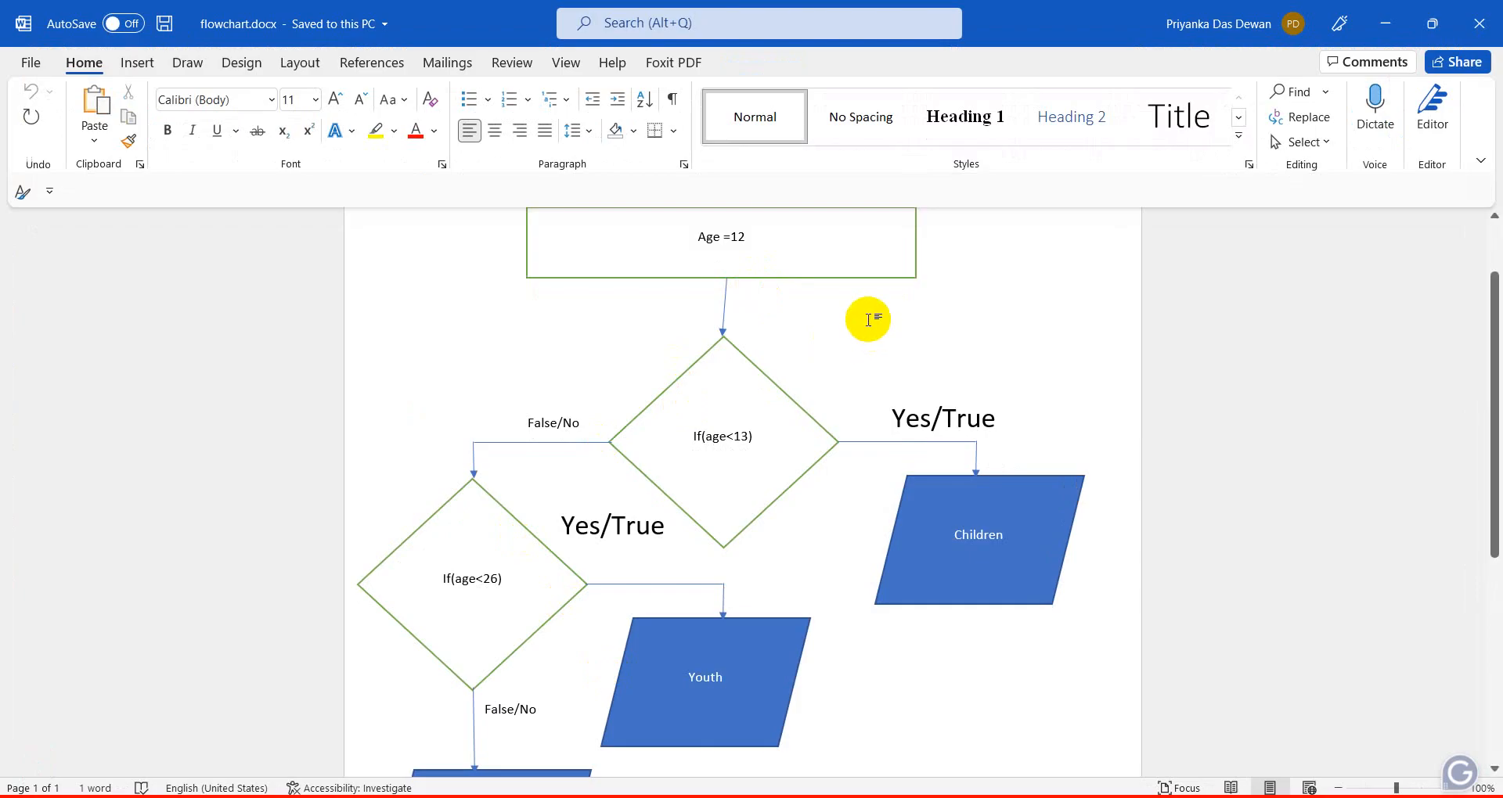
Compare the single-condition flowchart in Document1 with the one in flowchart.docx, finishing at the start of flowchart.docx.
mouse_move(724, 796)
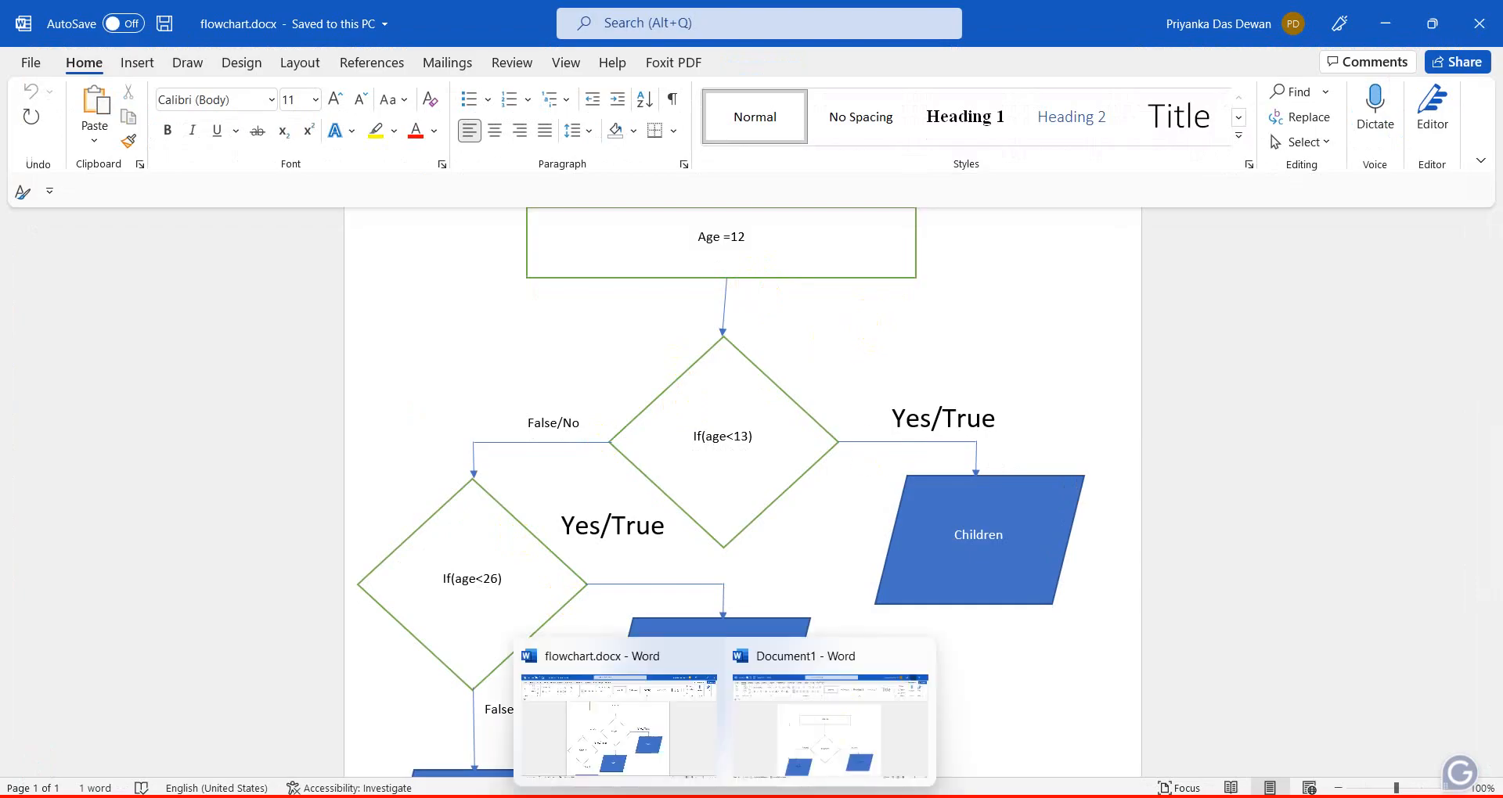
click(875, 678)
click(967, 638)
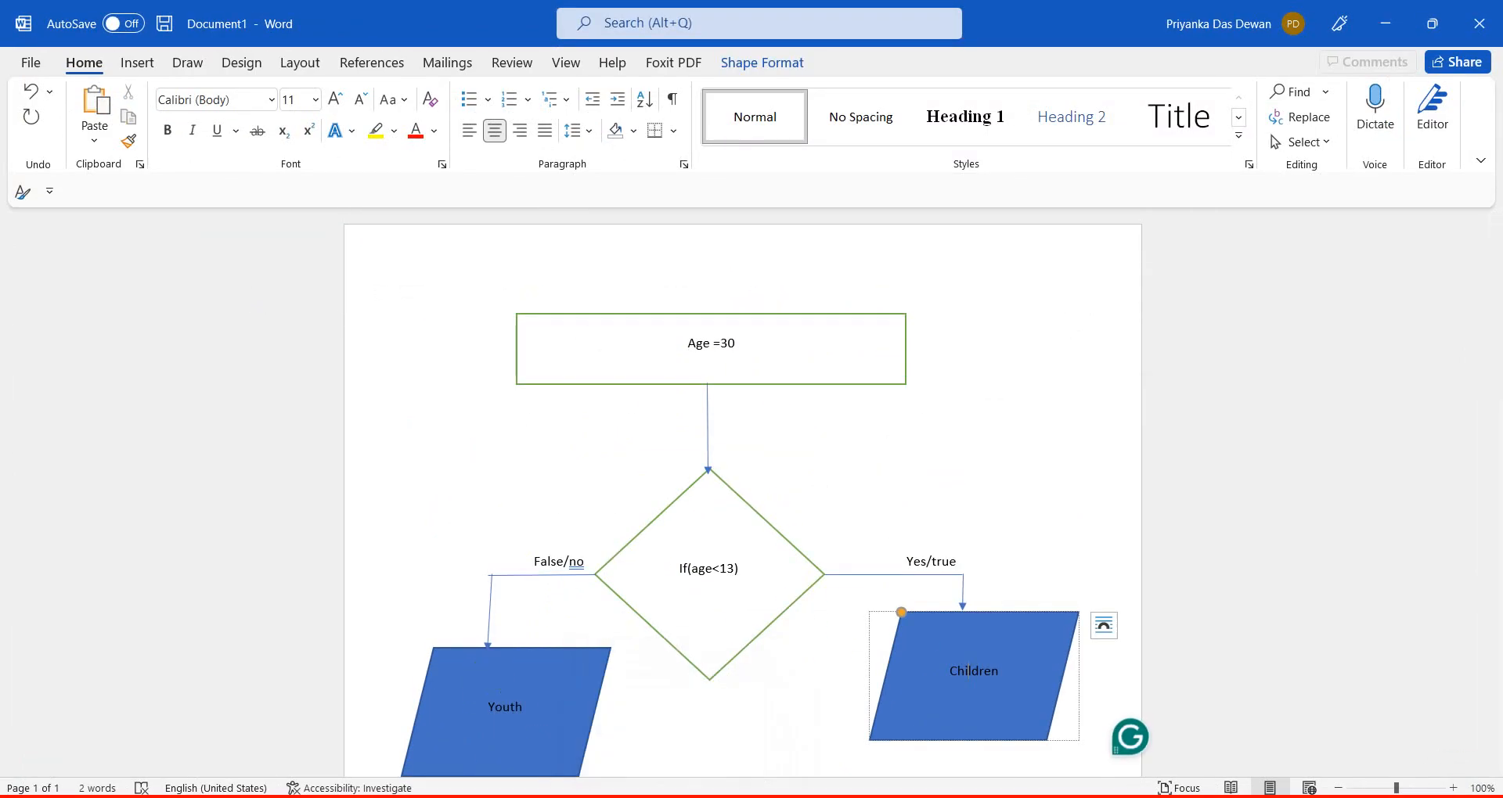
click(616, 731)
scroll(619, 733, up, 1)
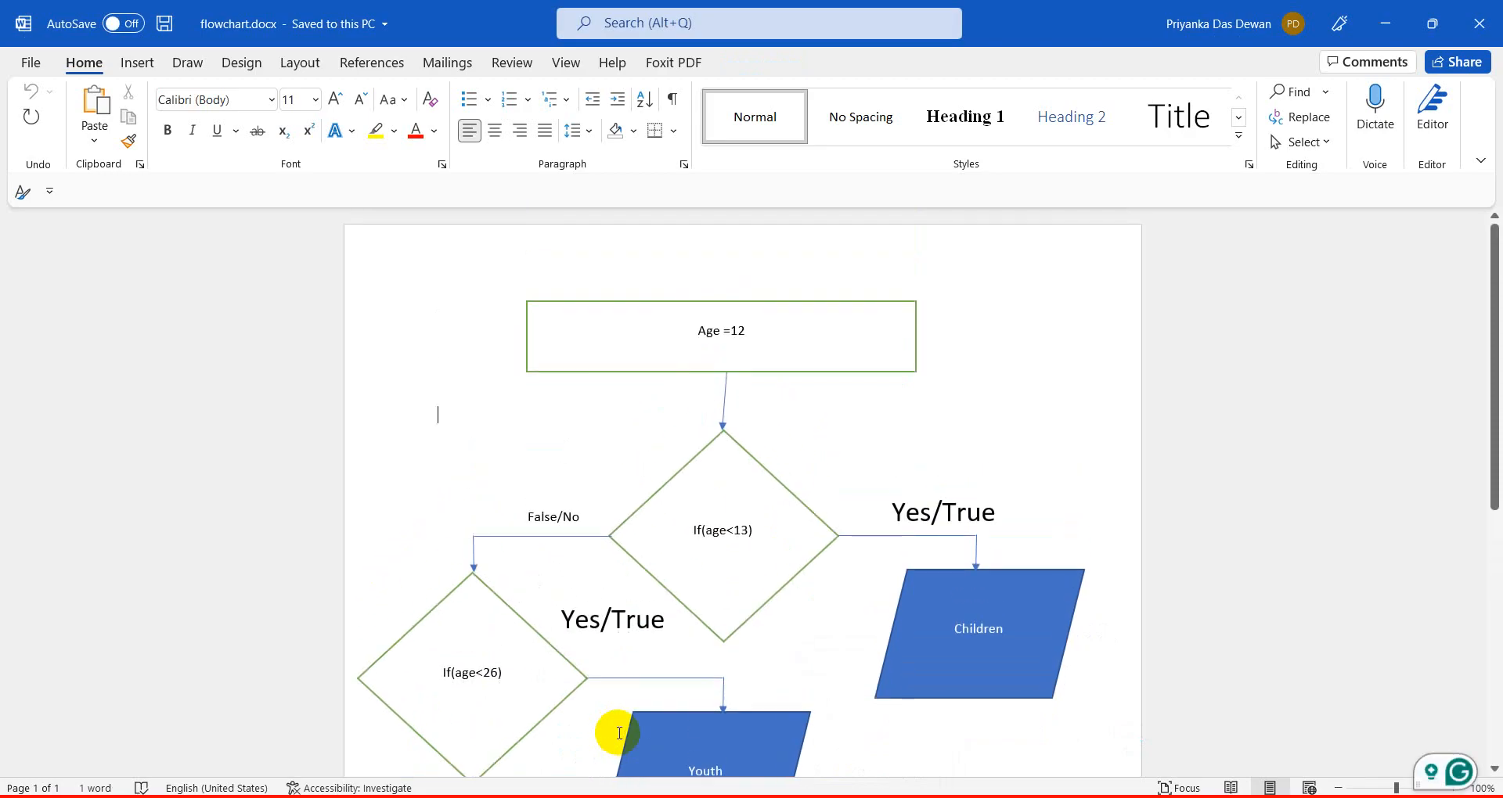
Trace age 12 through the If(age<13) decision to the Children outcome in flowchart.docx.
click(760, 335)
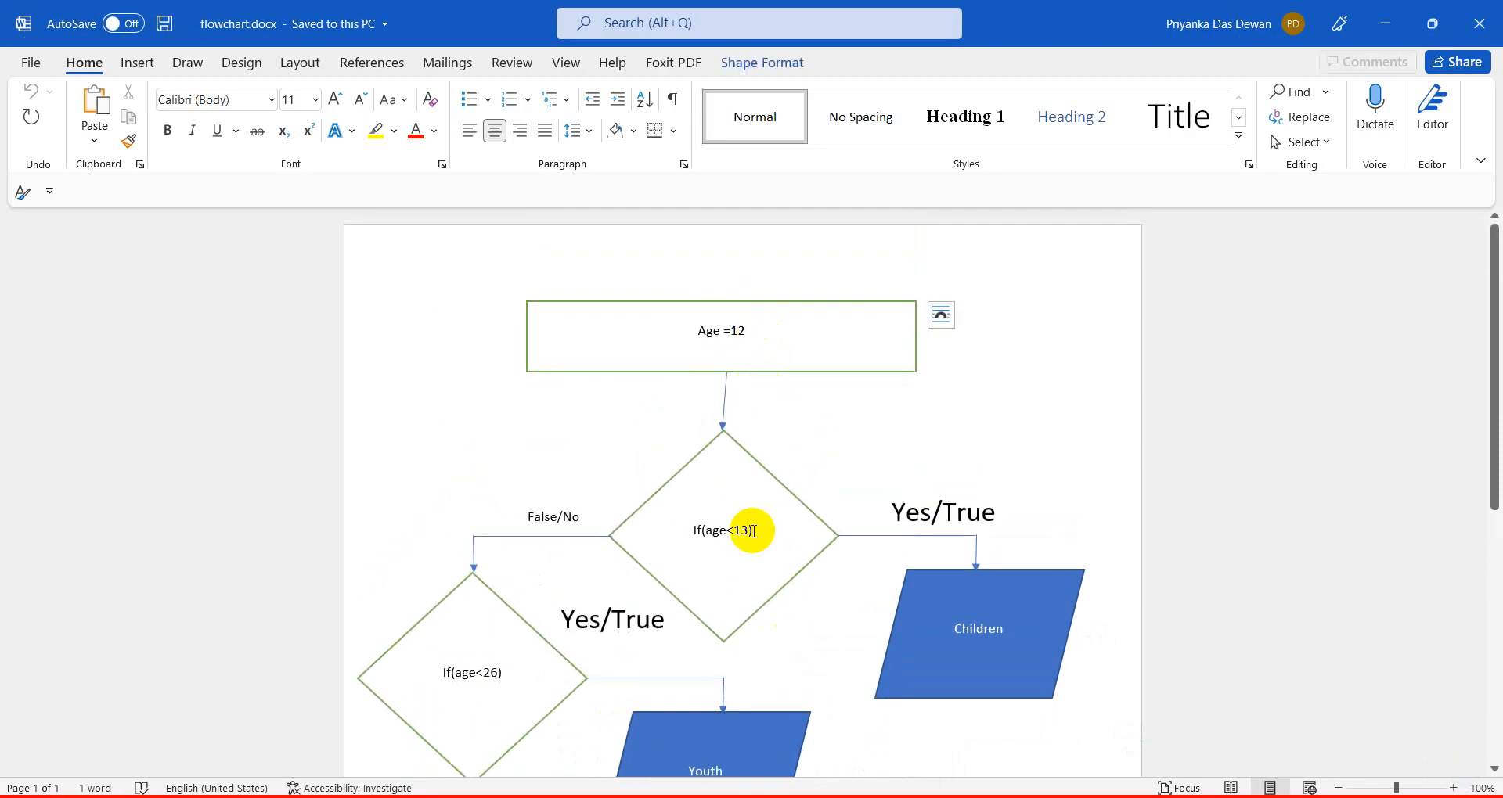
click(752, 531)
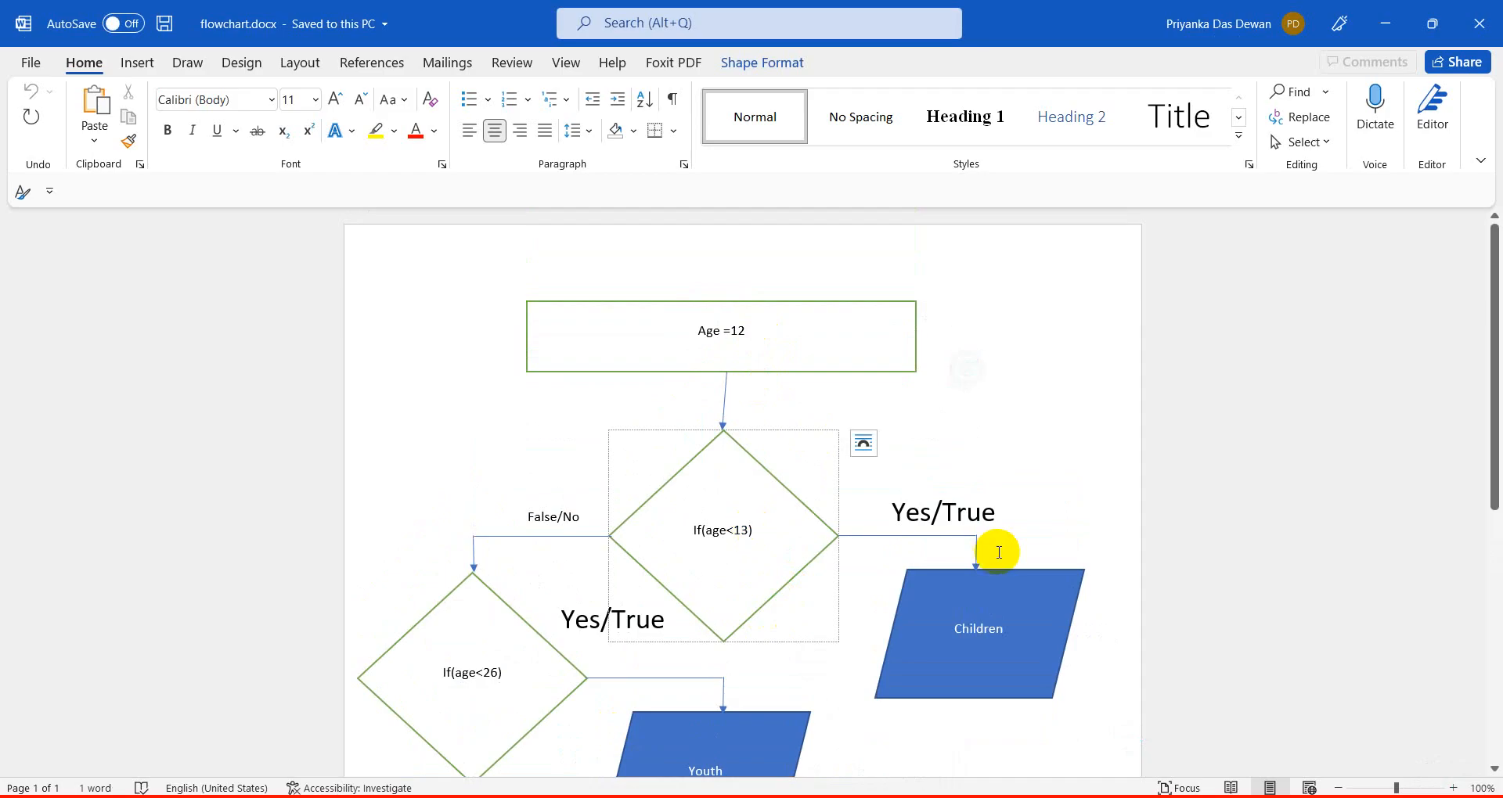
click(1000, 648)
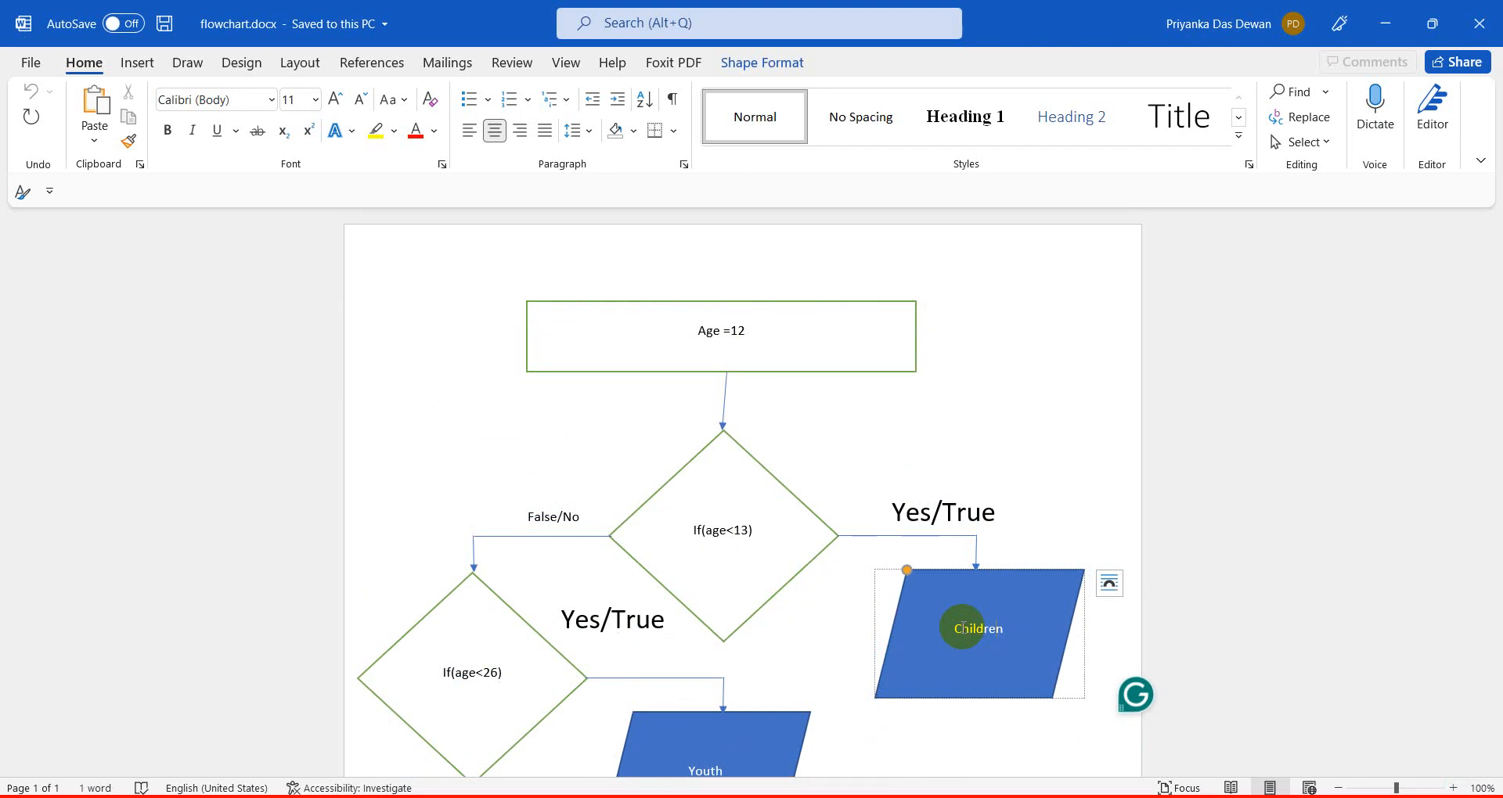
scroll(963, 627, down, 2)
scroll(963, 627, down, 4)
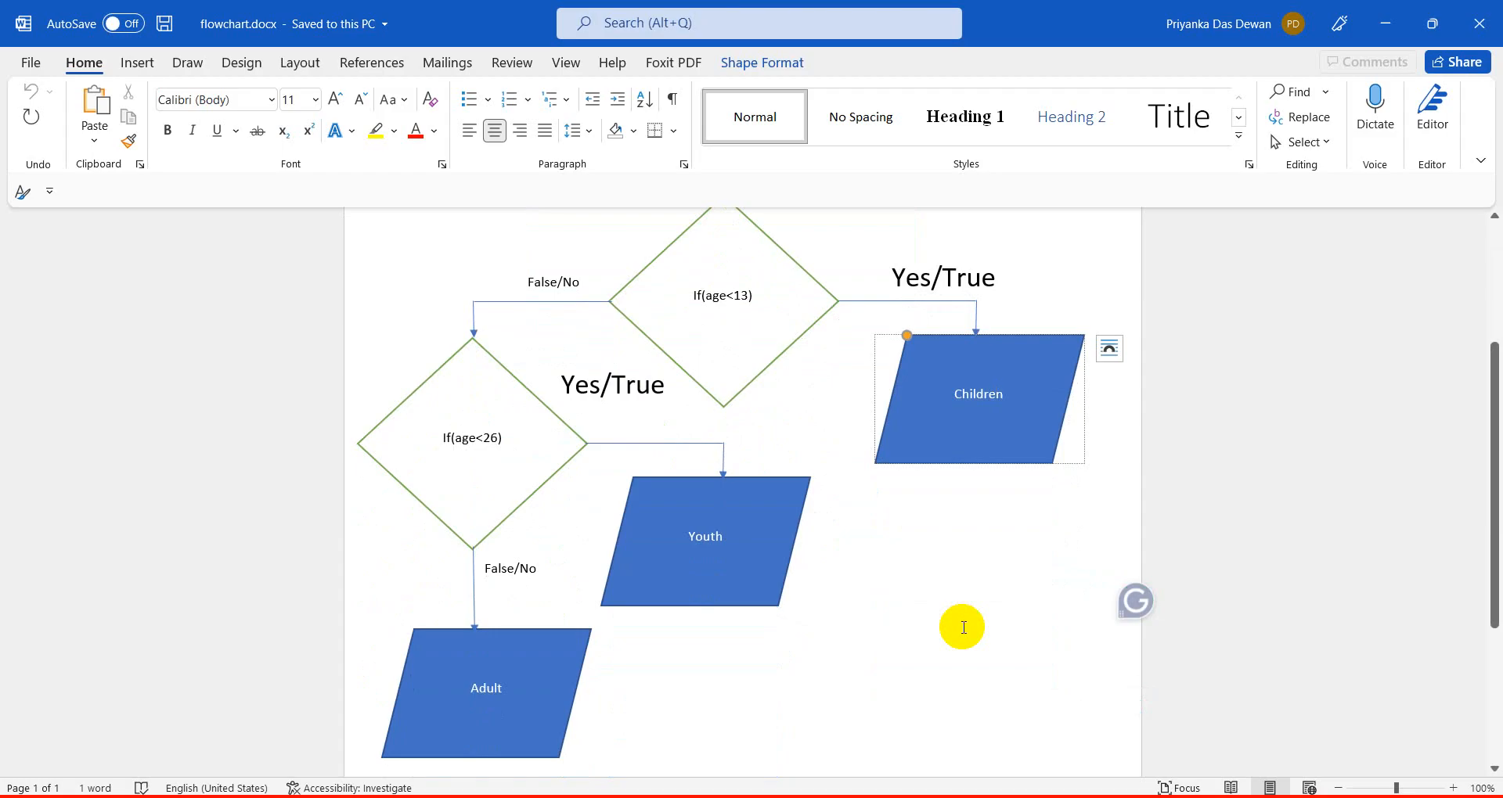
Examine how the False/No branch of If(age<13) leads to If(age<26) and its Youth outcome.
click(522, 433)
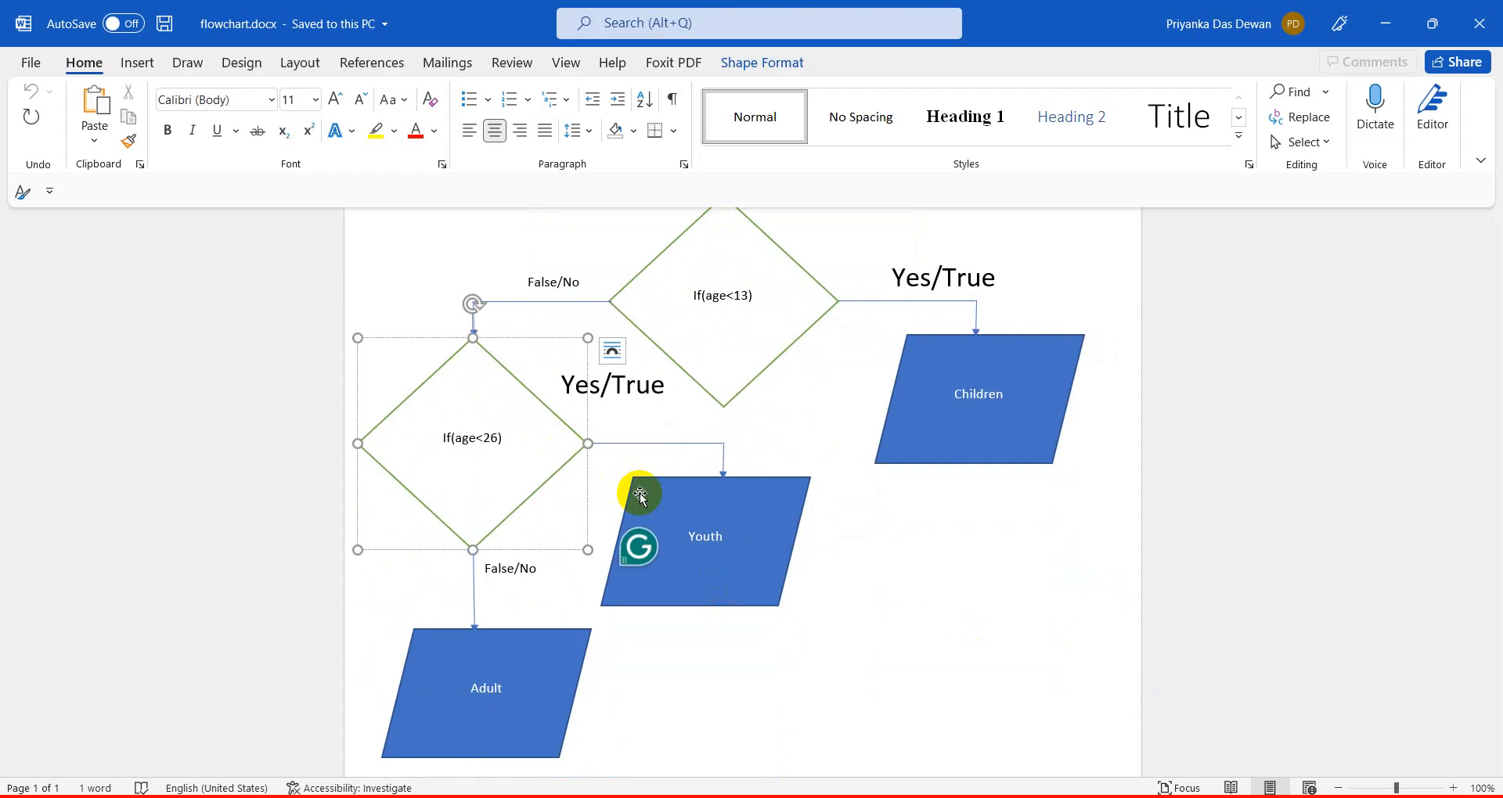
click(803, 504)
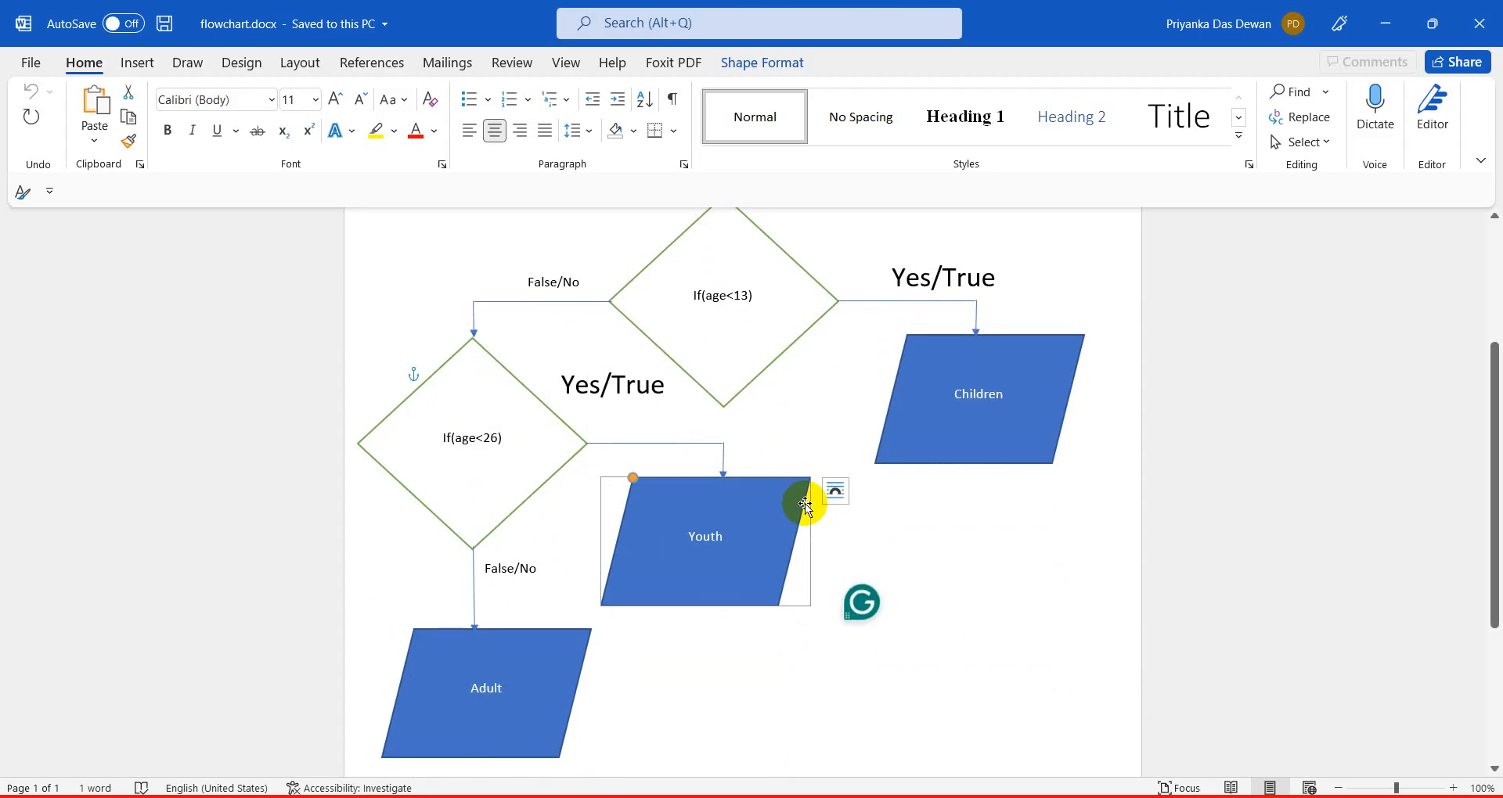
click(694, 295)
click(476, 388)
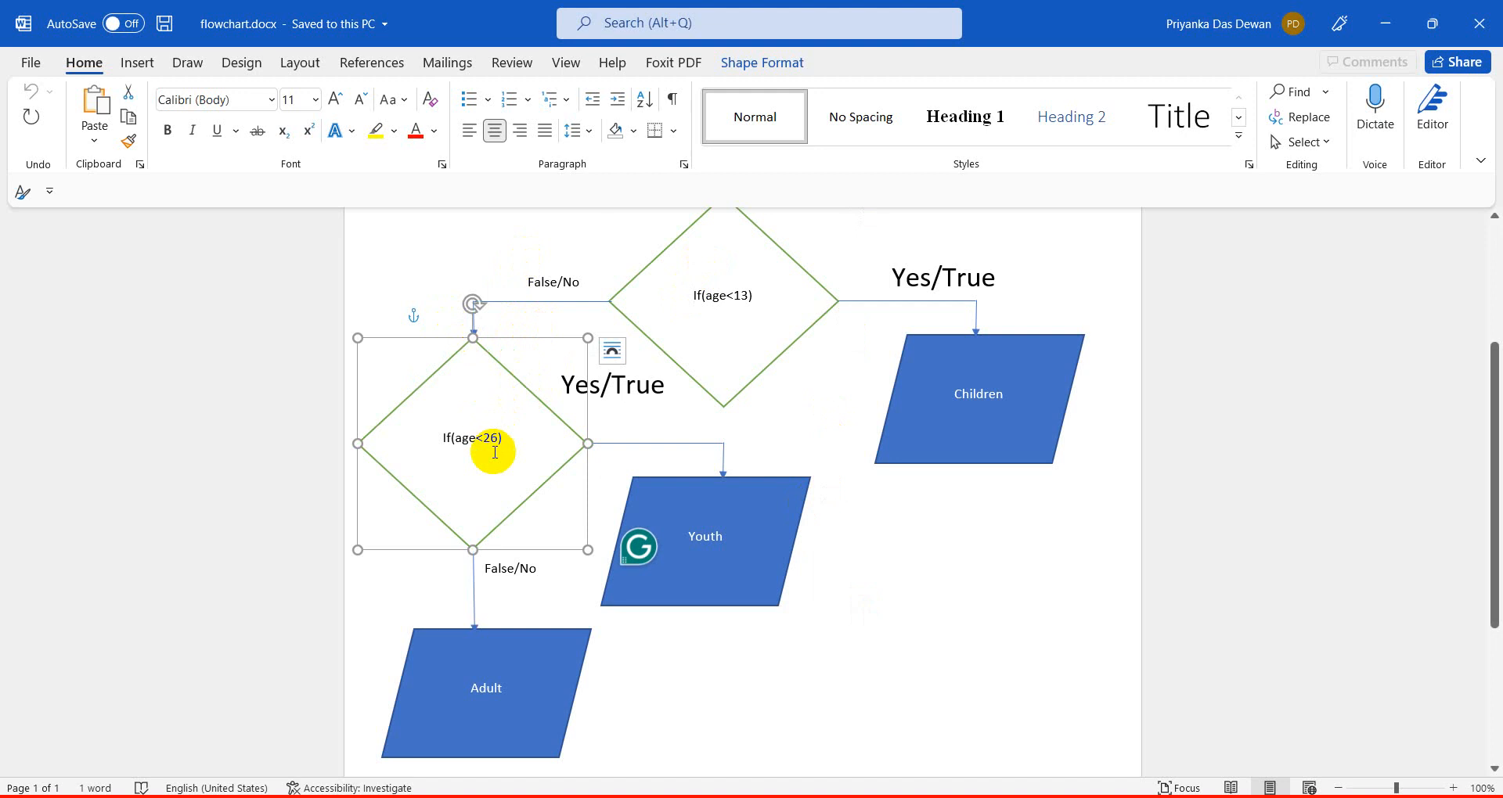
click(744, 530)
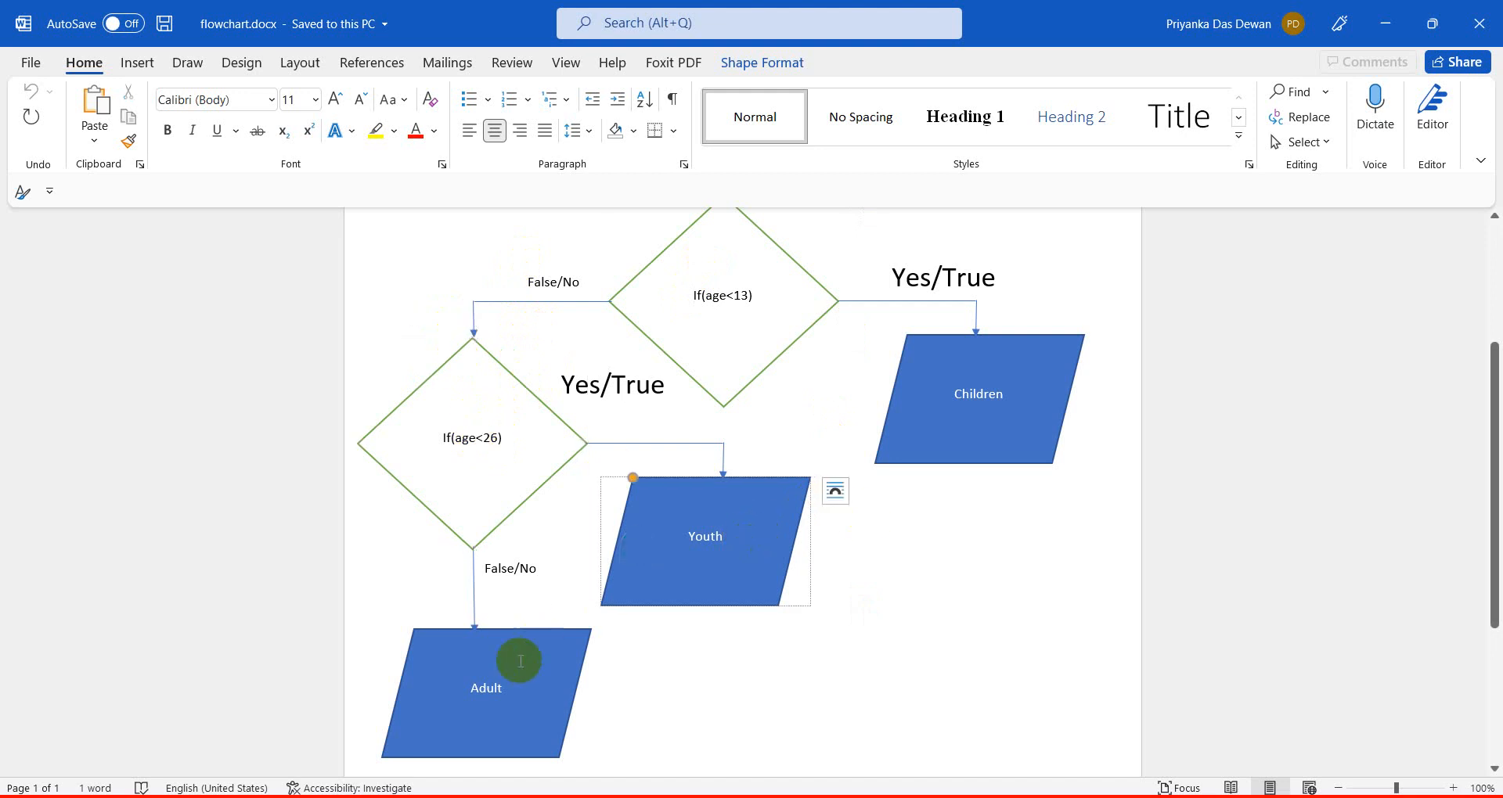
Review the flowchart's Adult, Children and Youth outcomes and the If(age<26) decision.
click(516, 663)
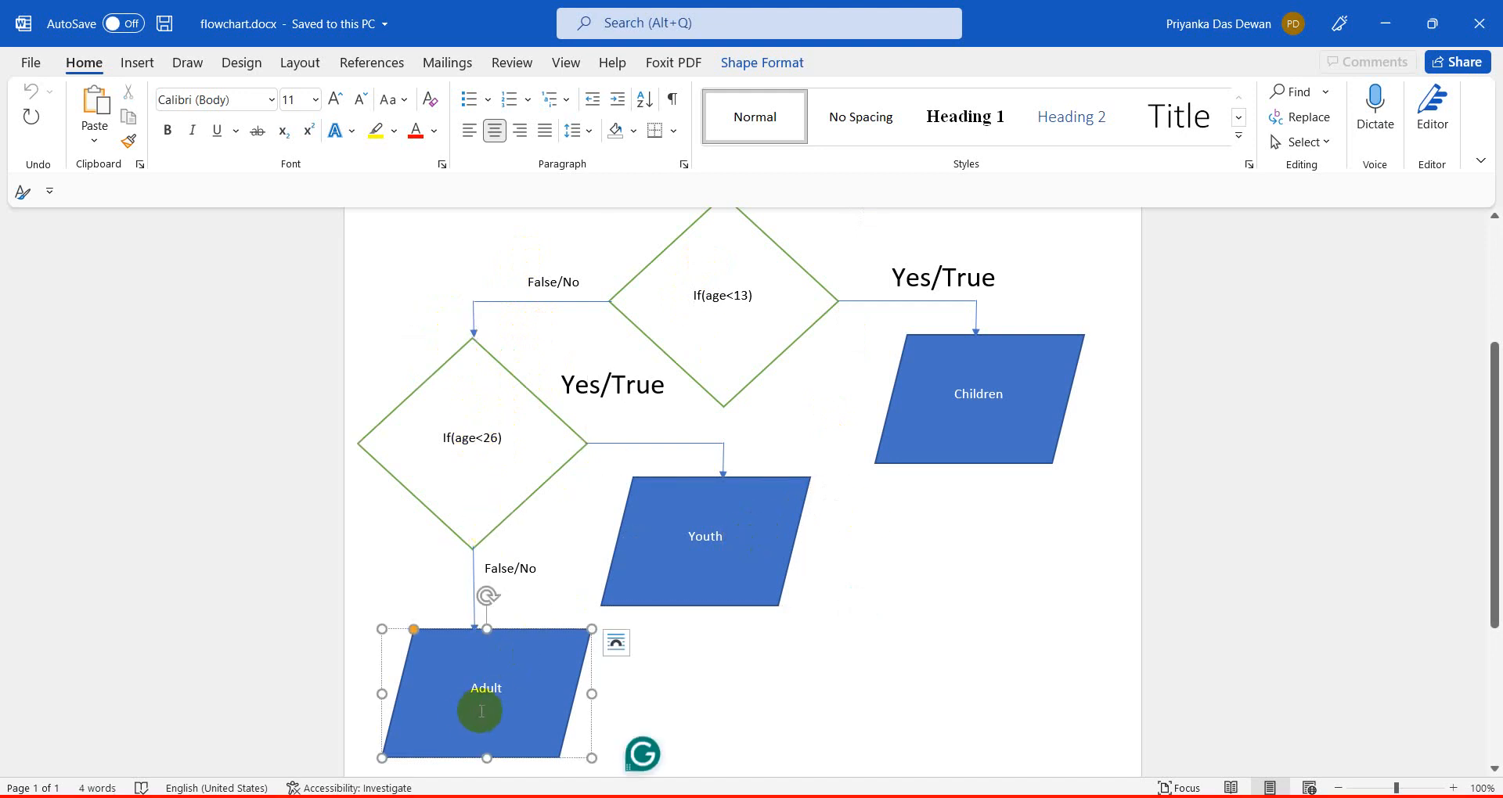
click(1057, 440)
click(755, 537)
click(522, 710)
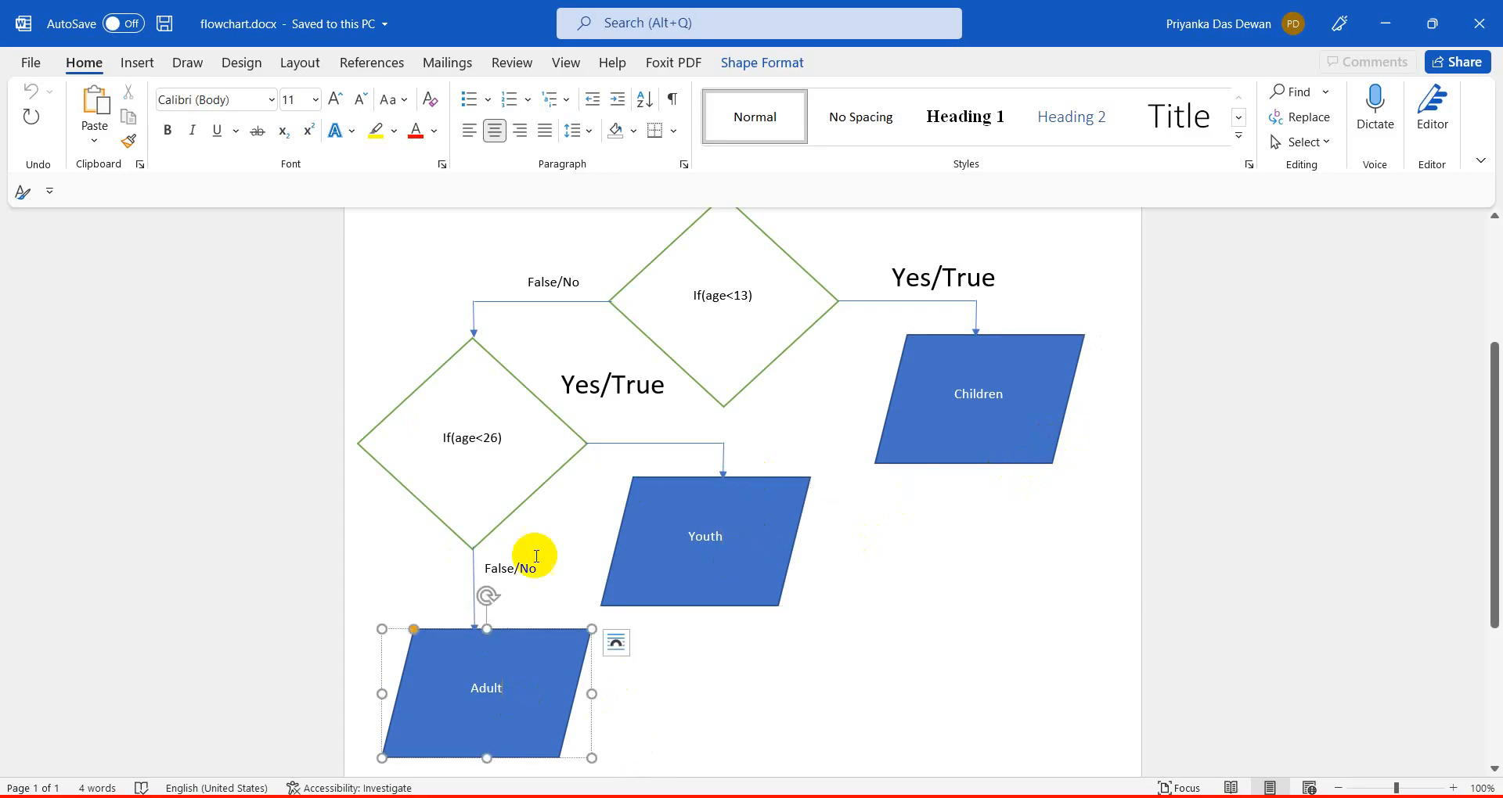
click(468, 437)
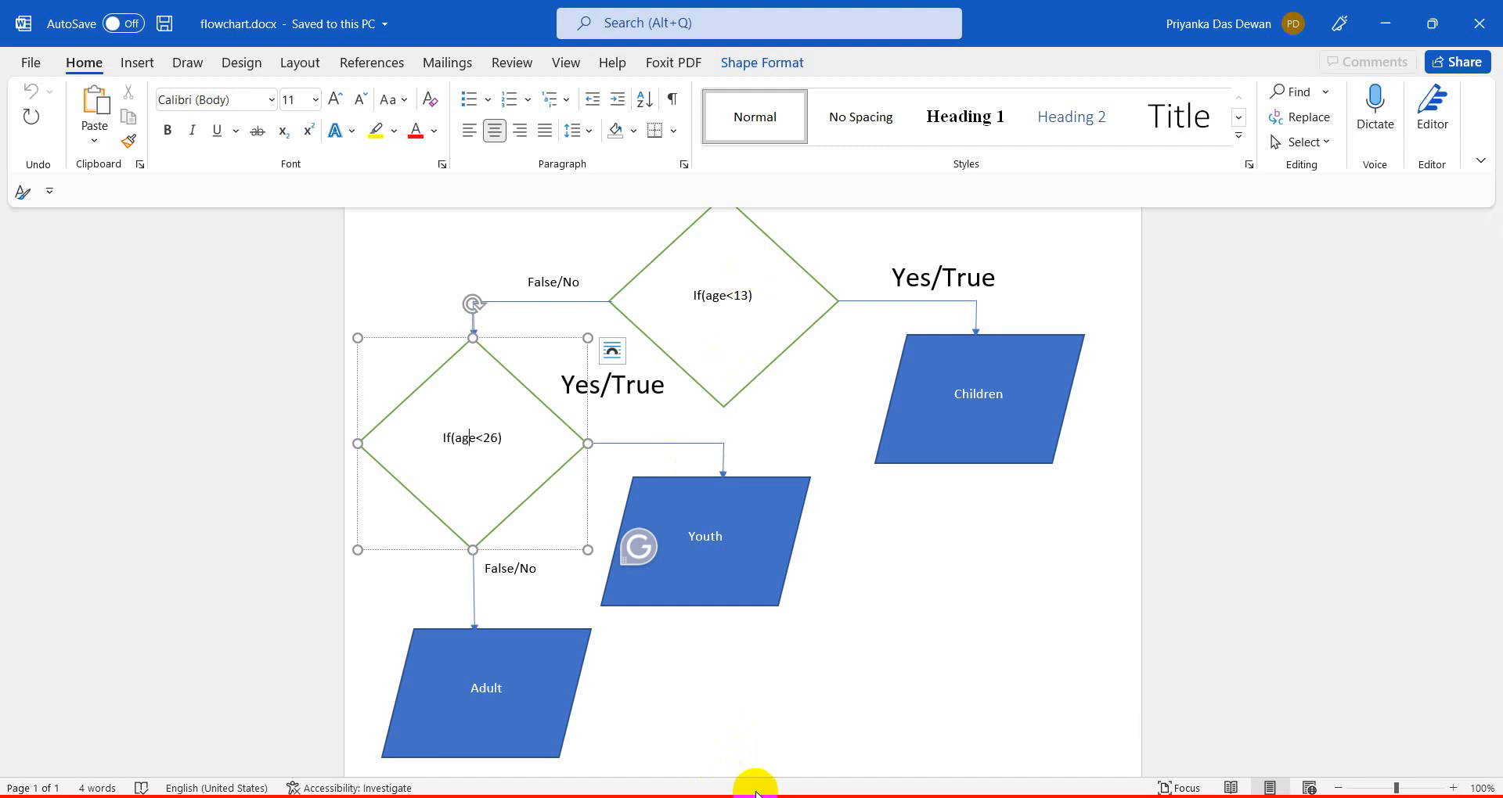
Switch to formulas.txt in Notepad and begin a new last line with =if(c2<13,"children",.
click(752, 784)
click(851, 556)
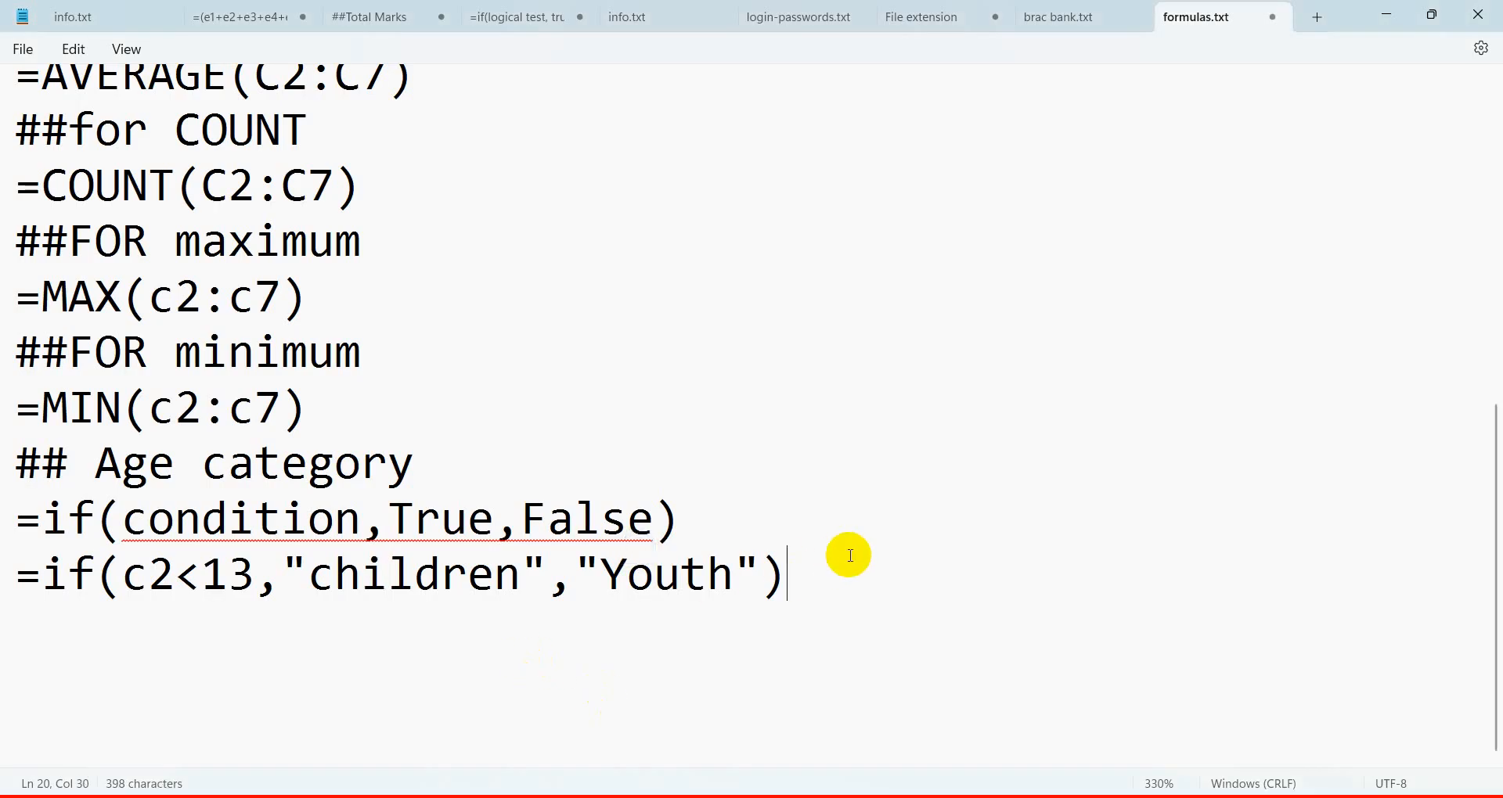
key(Return)
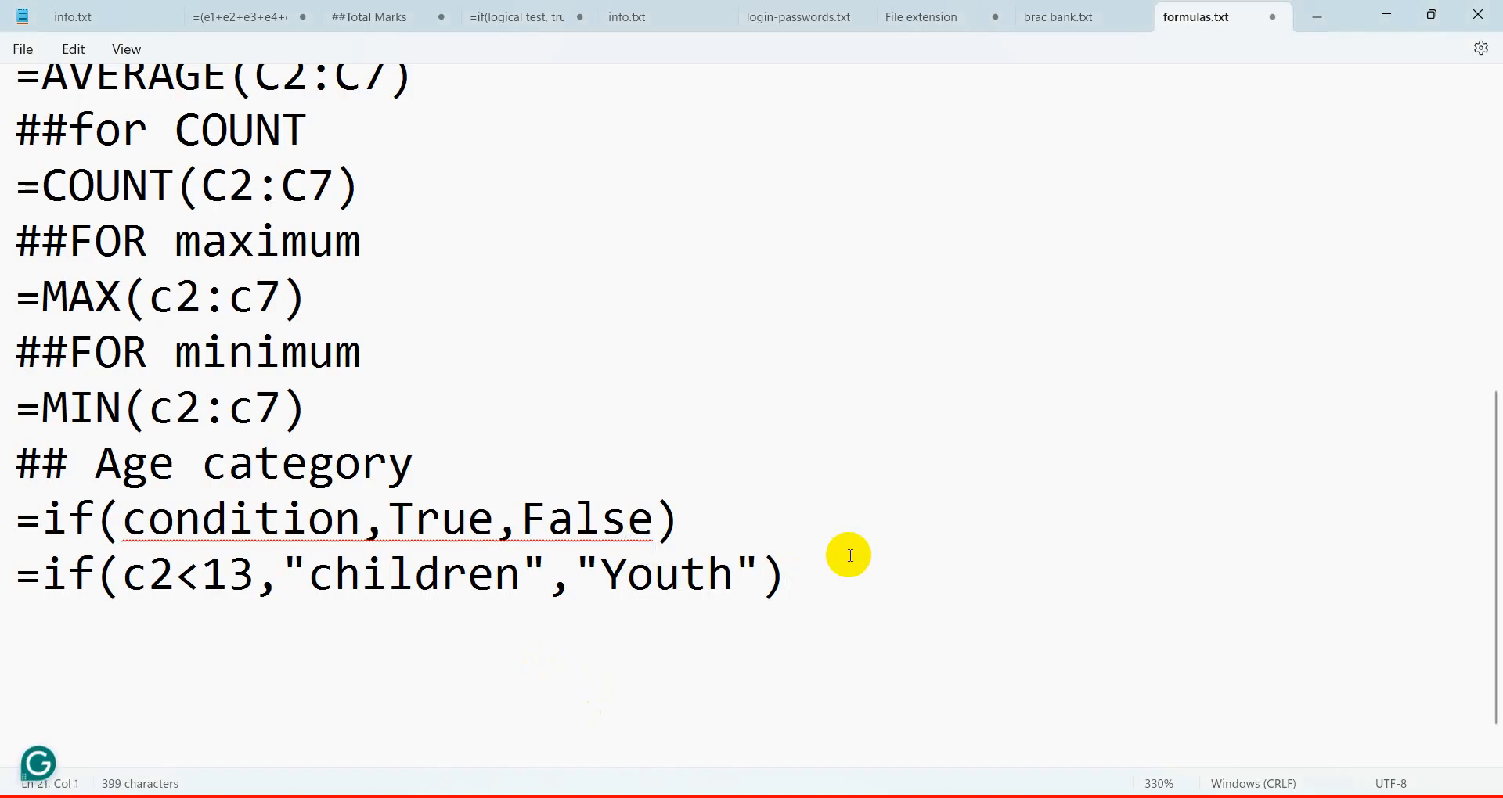
text(=if(c2)
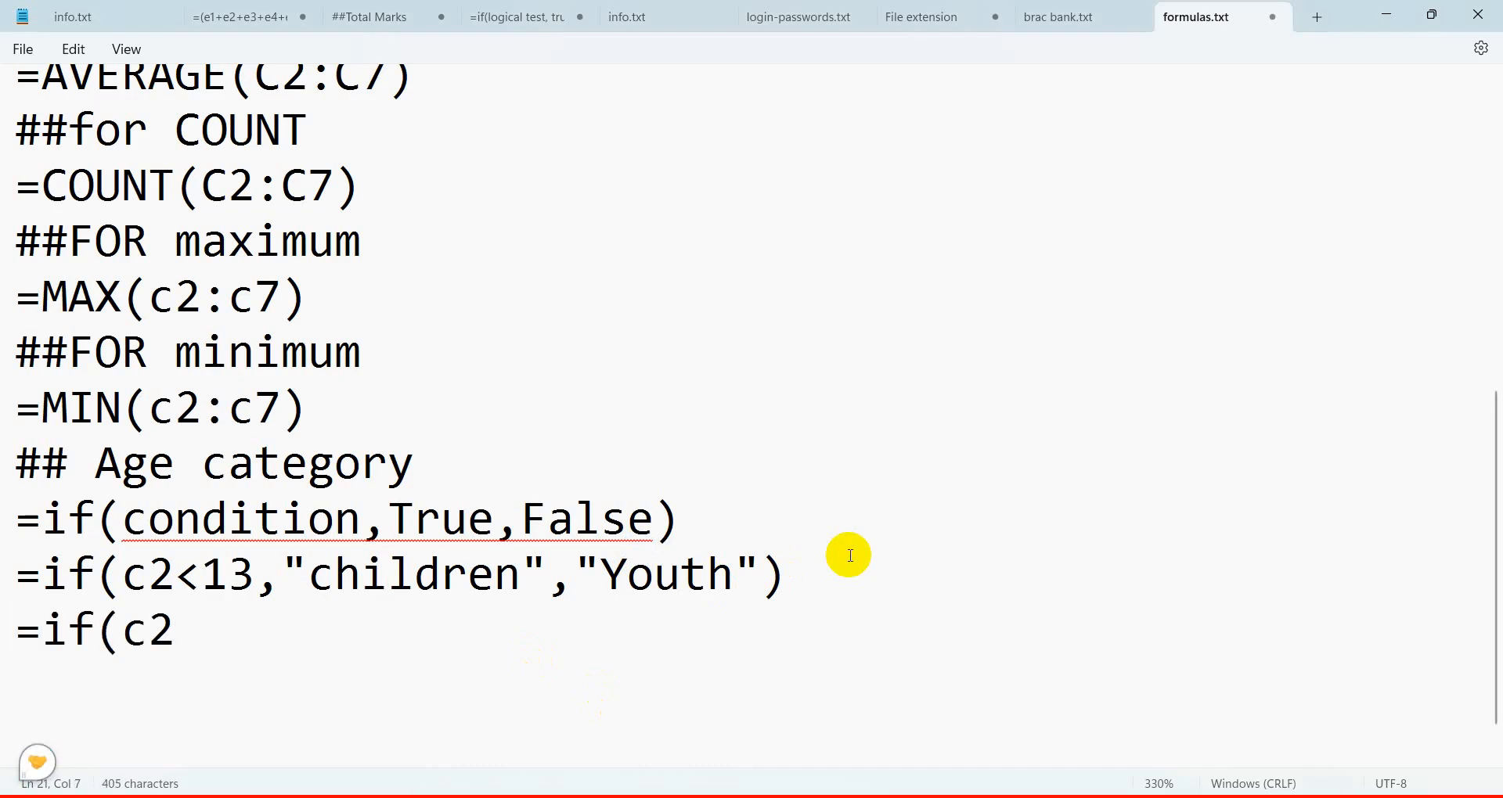
text(<)
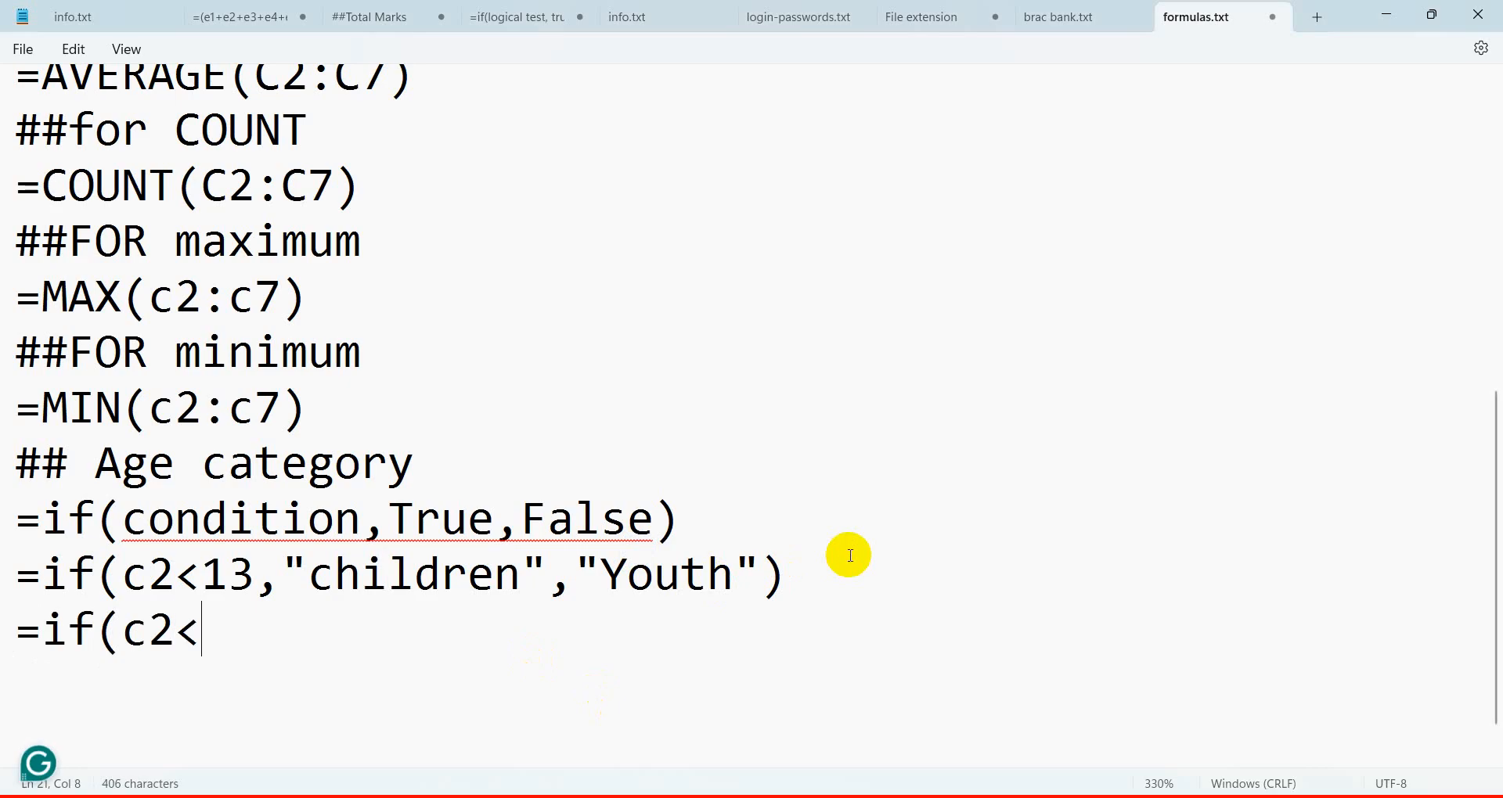
text(13,)
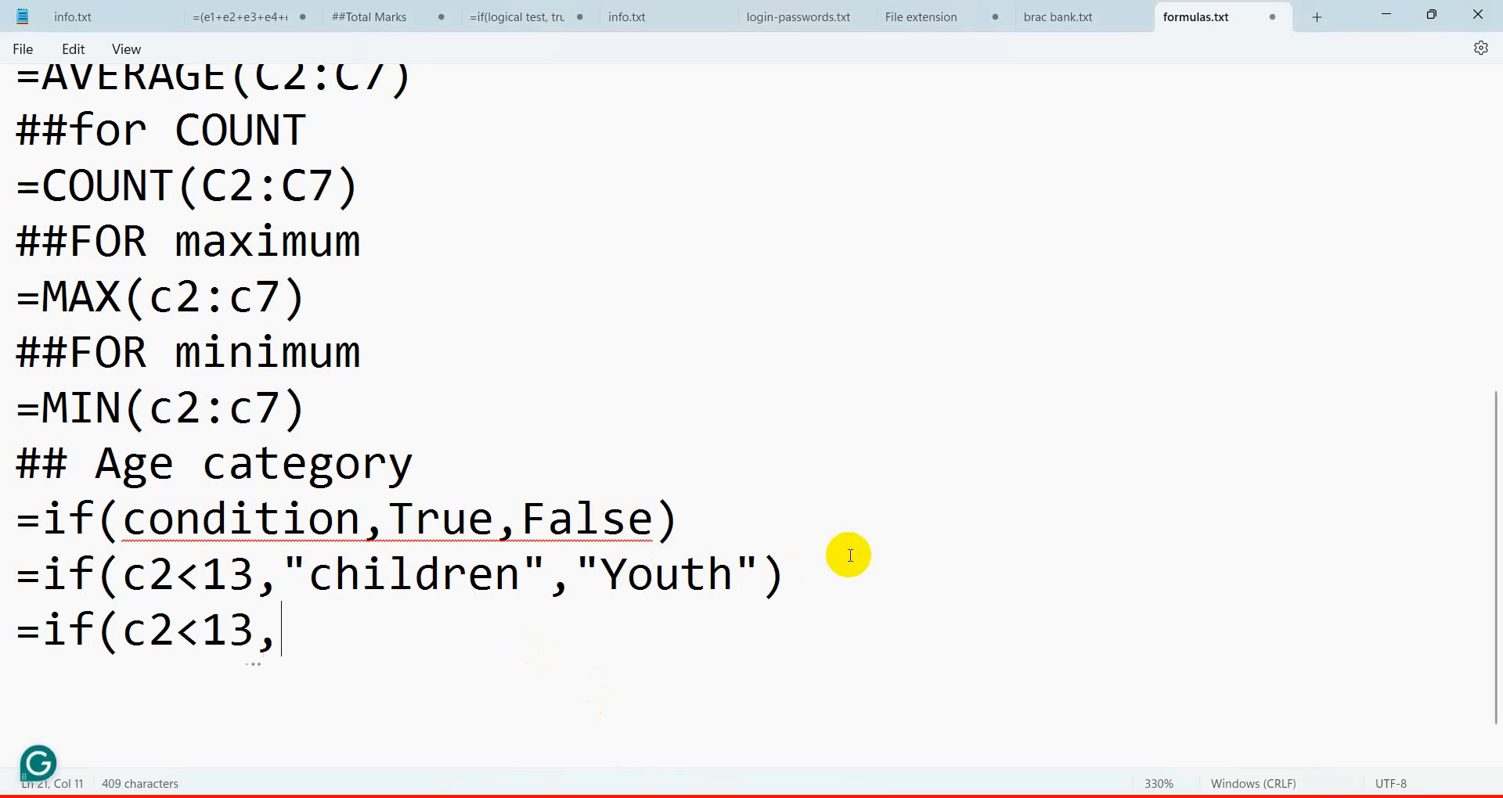
text("children)
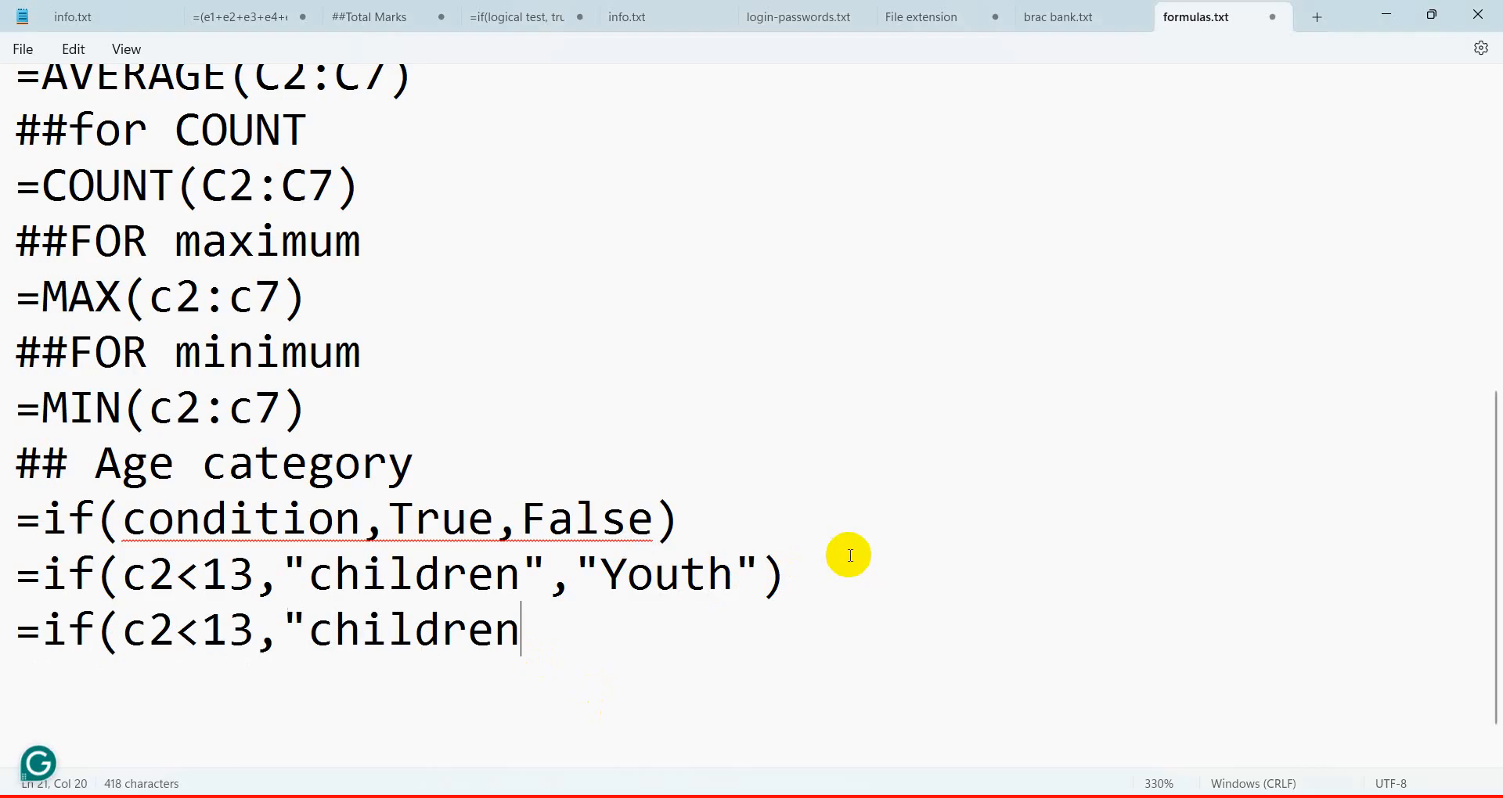
text(")
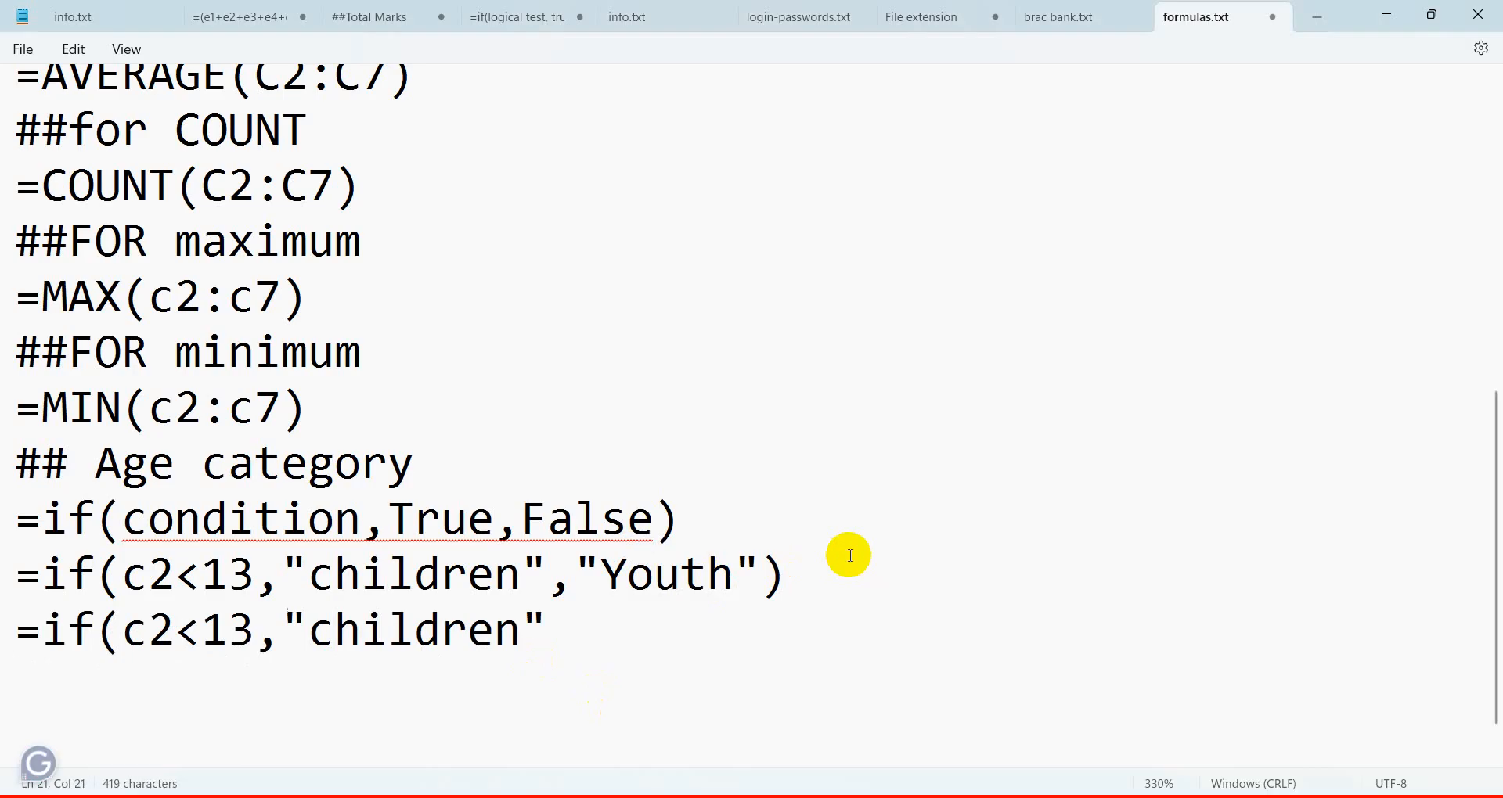
text(,)
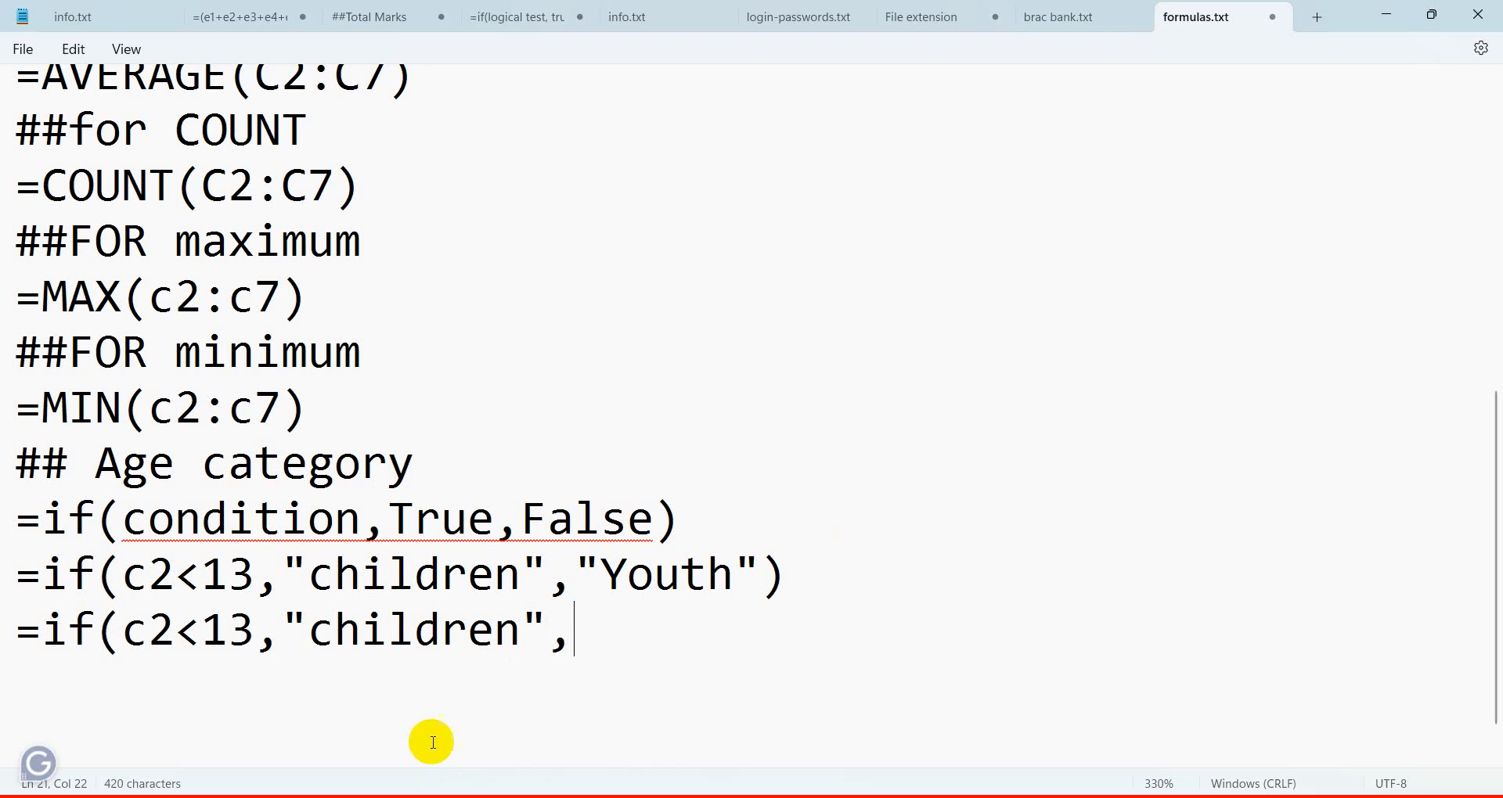
Continue the new formula line with a nested condition reading if(c2<26,"youth".
click(113, 626)
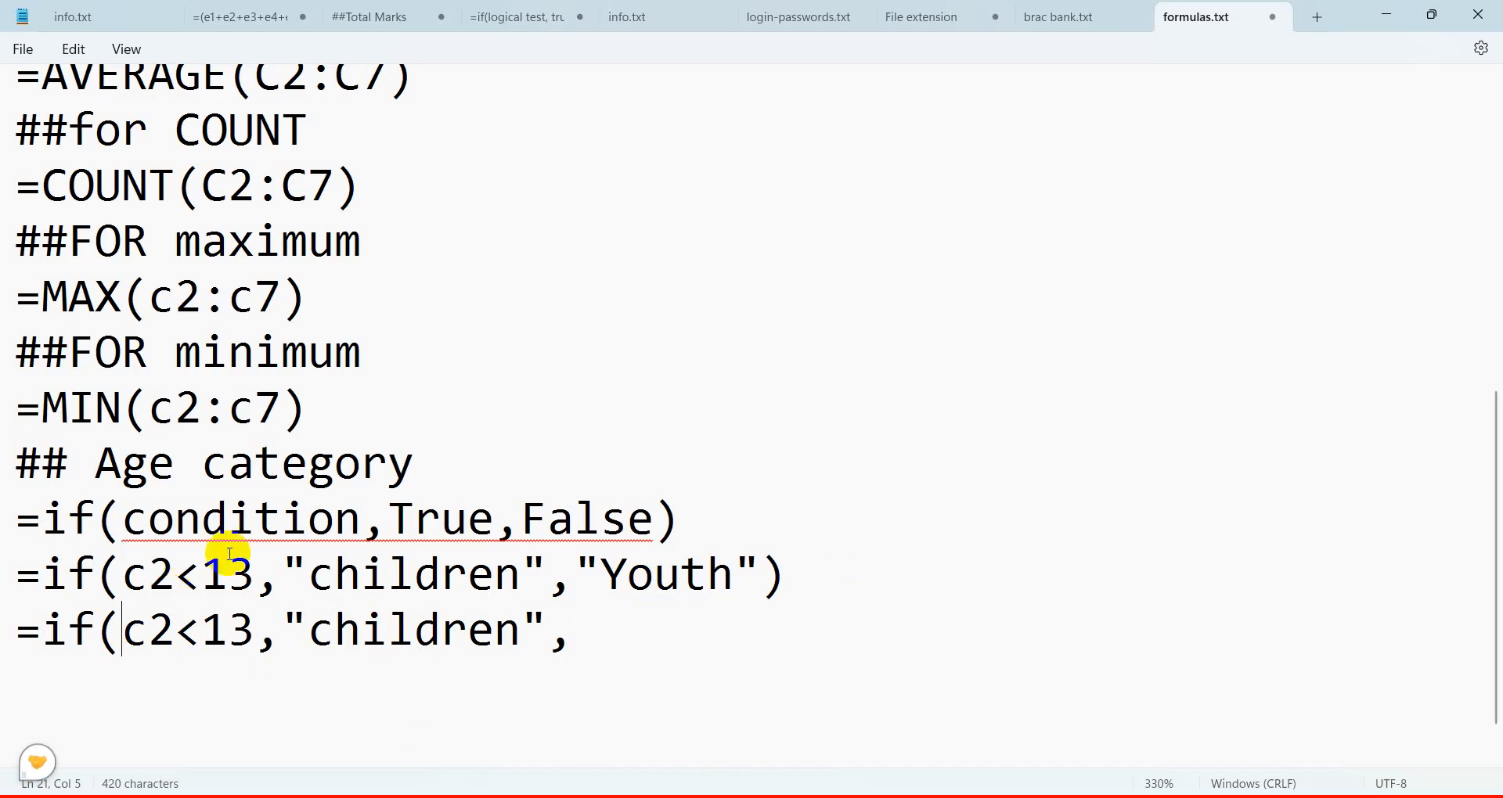
click(679, 642)
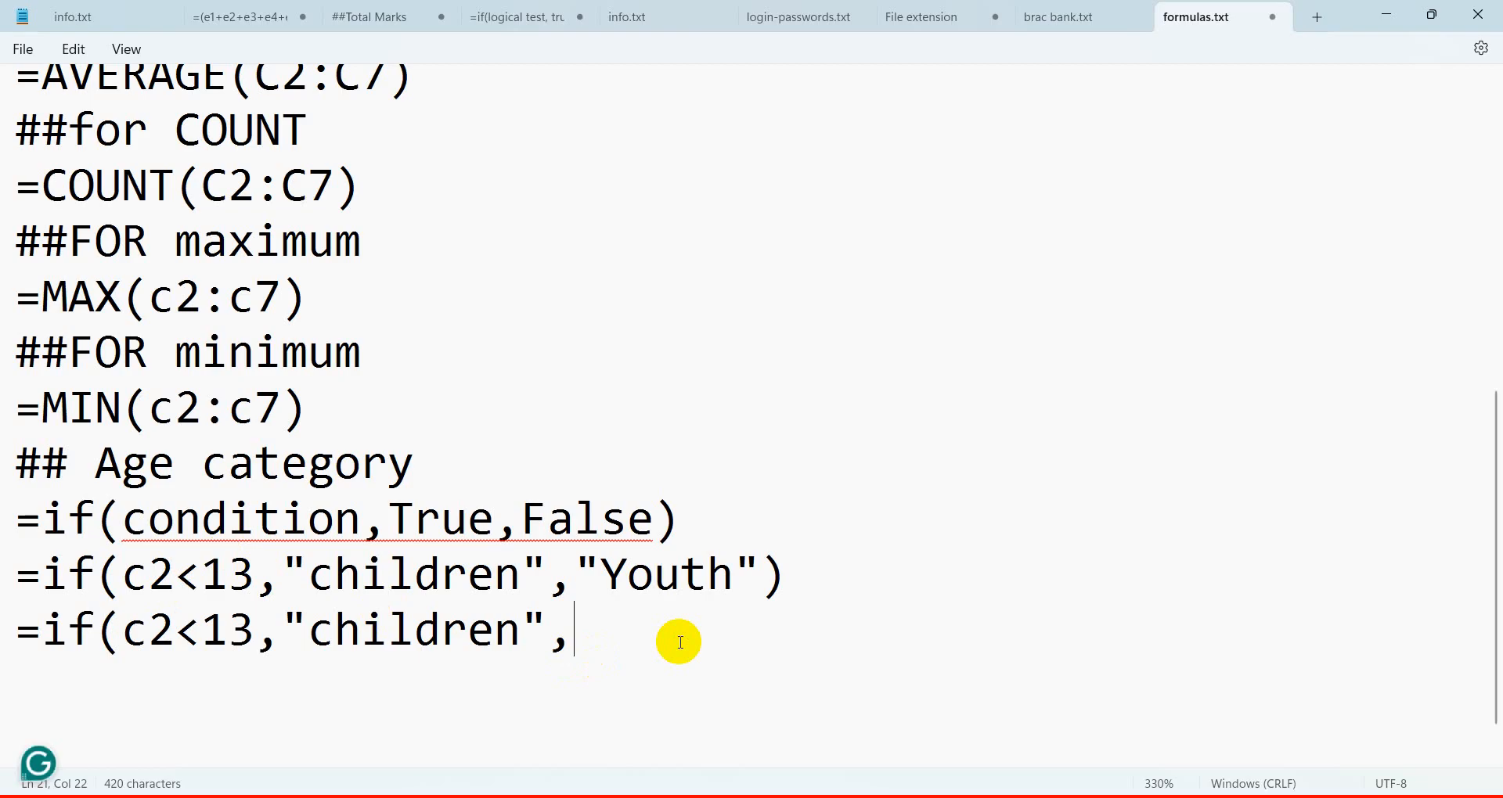
text(if)
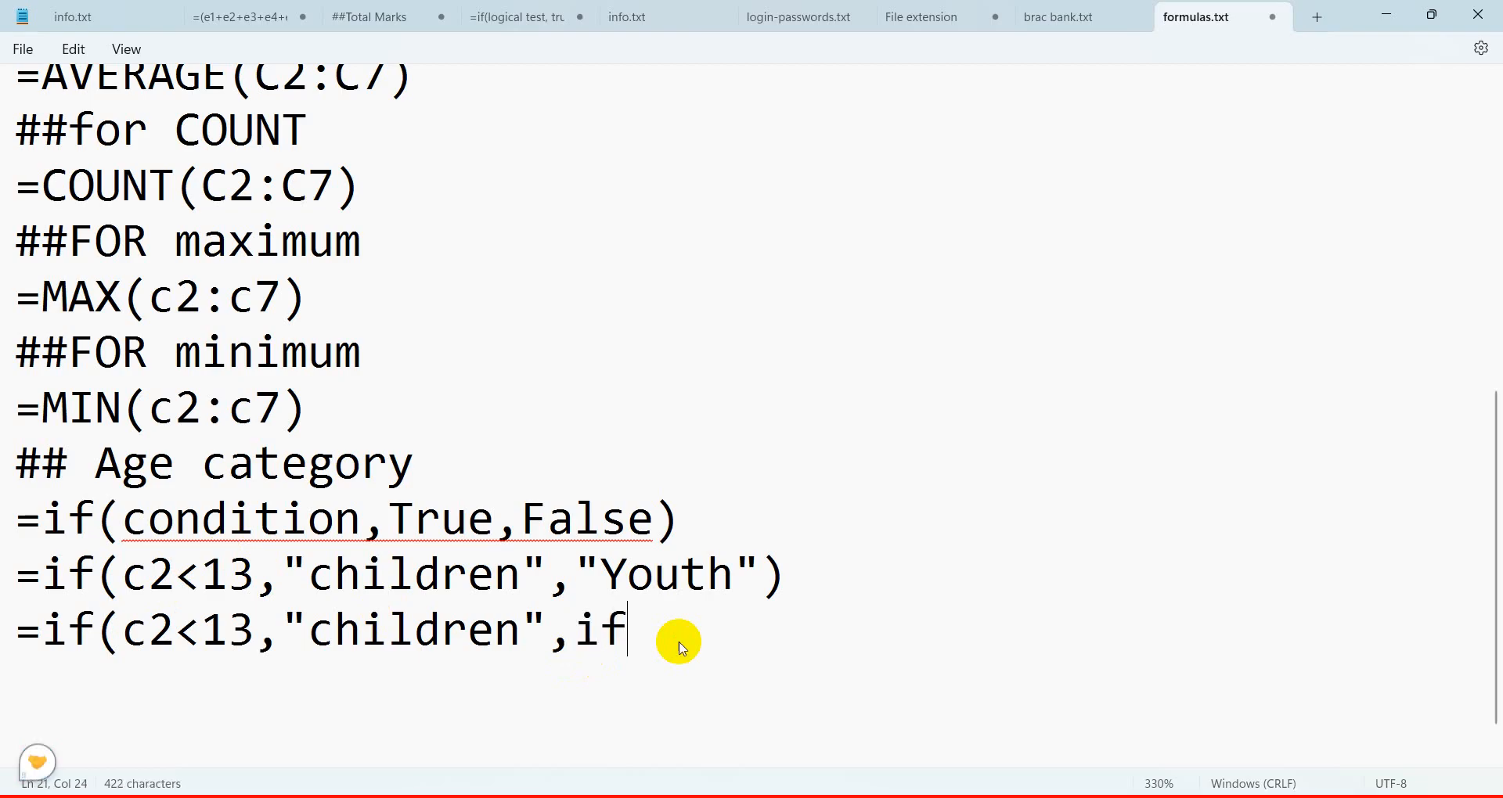
text(()
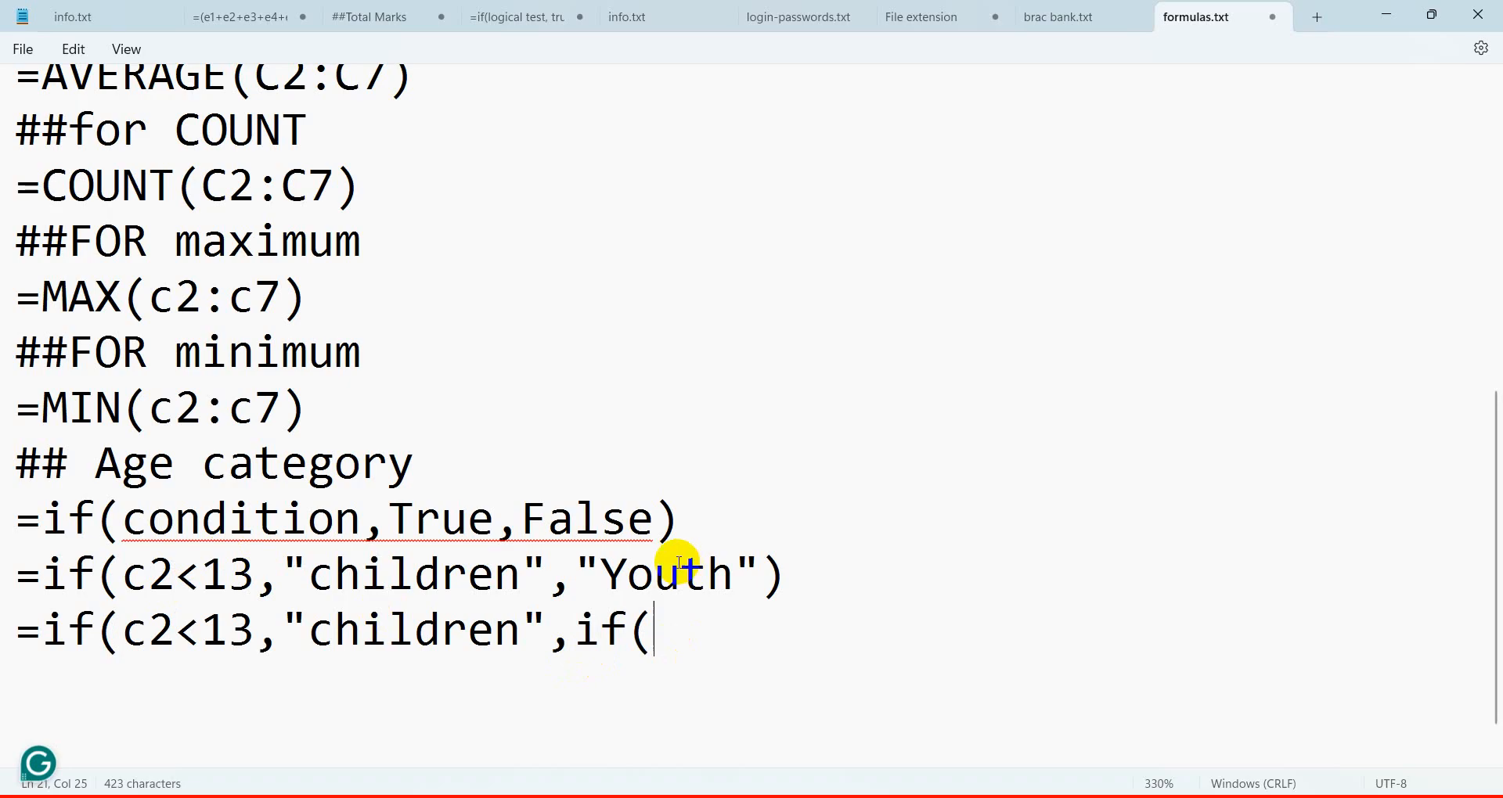
text(c2)
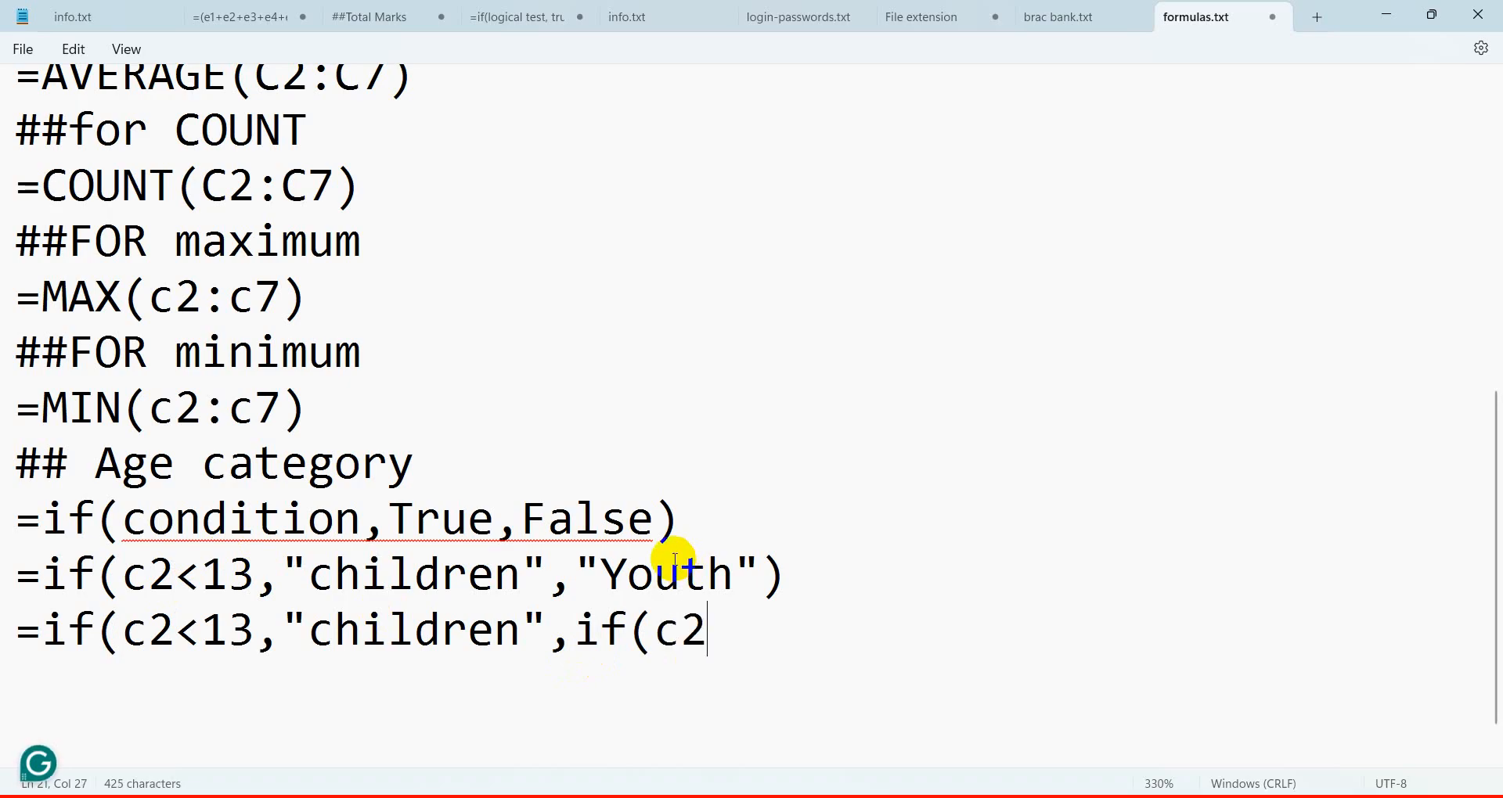
text(<26,)
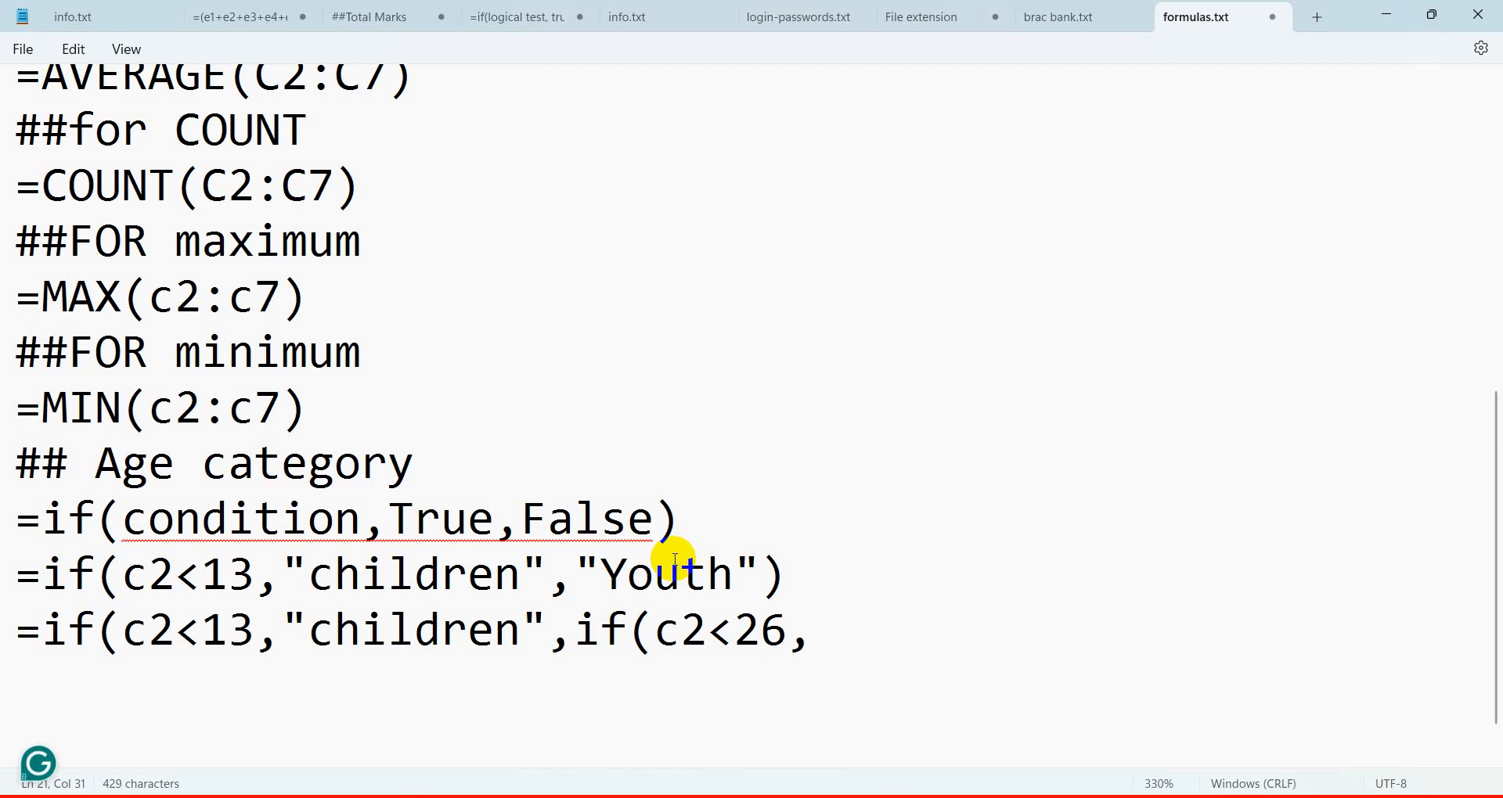
text(")
text(yo)
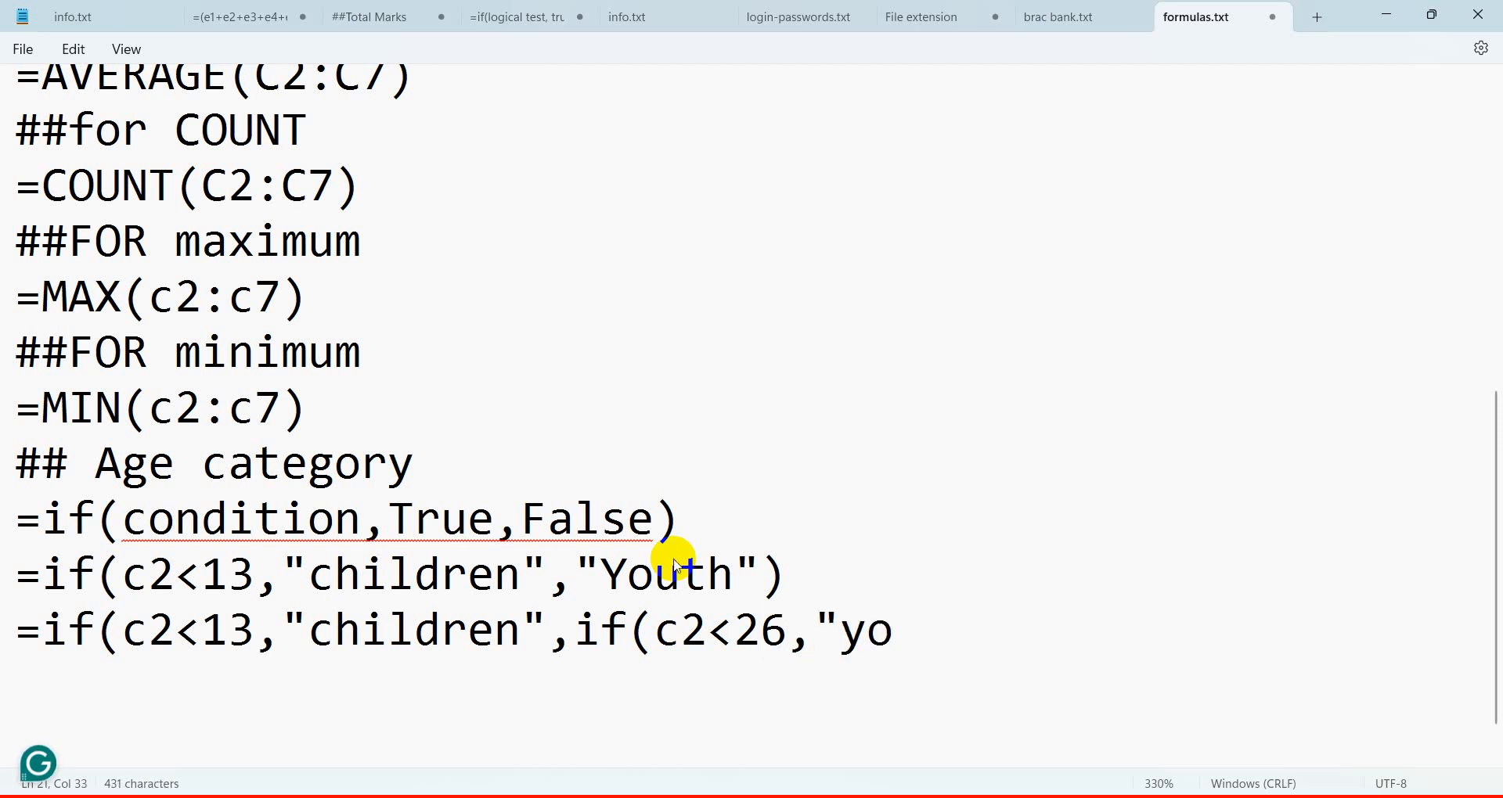
text(uth")
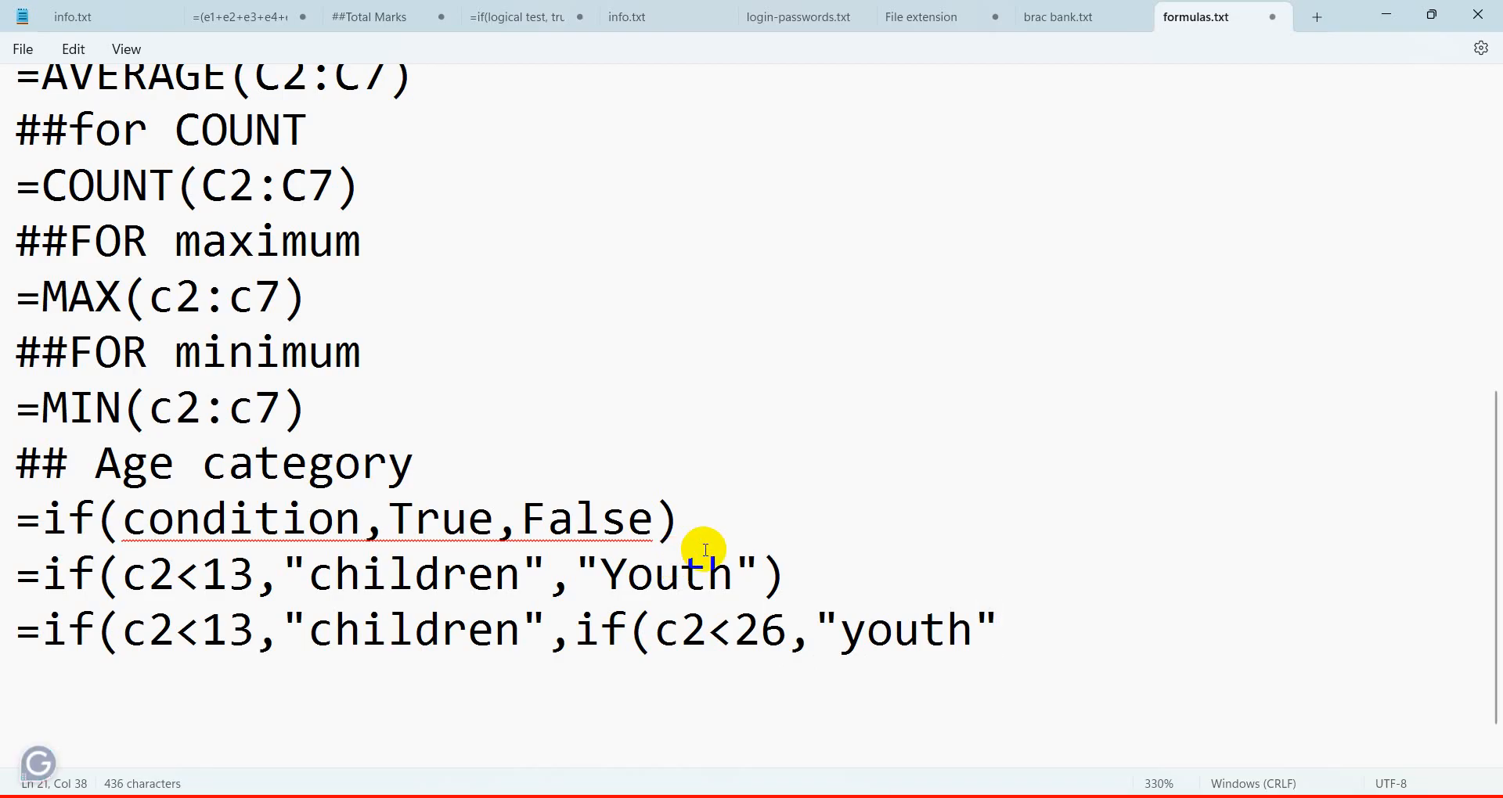
Finish the nested formula with ,"adult" as the false result and close both parentheses.
click(881, 641)
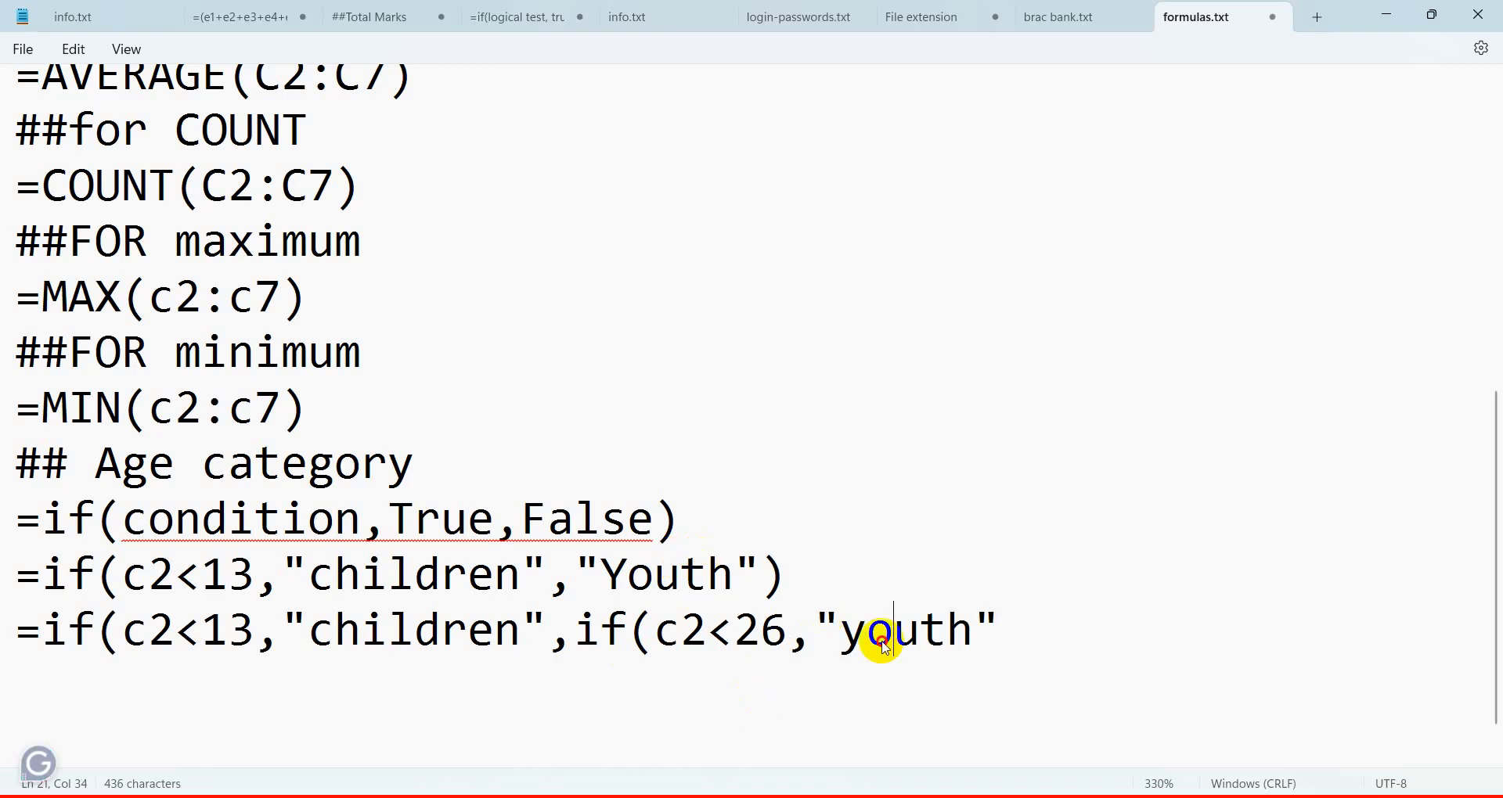
click(1075, 639)
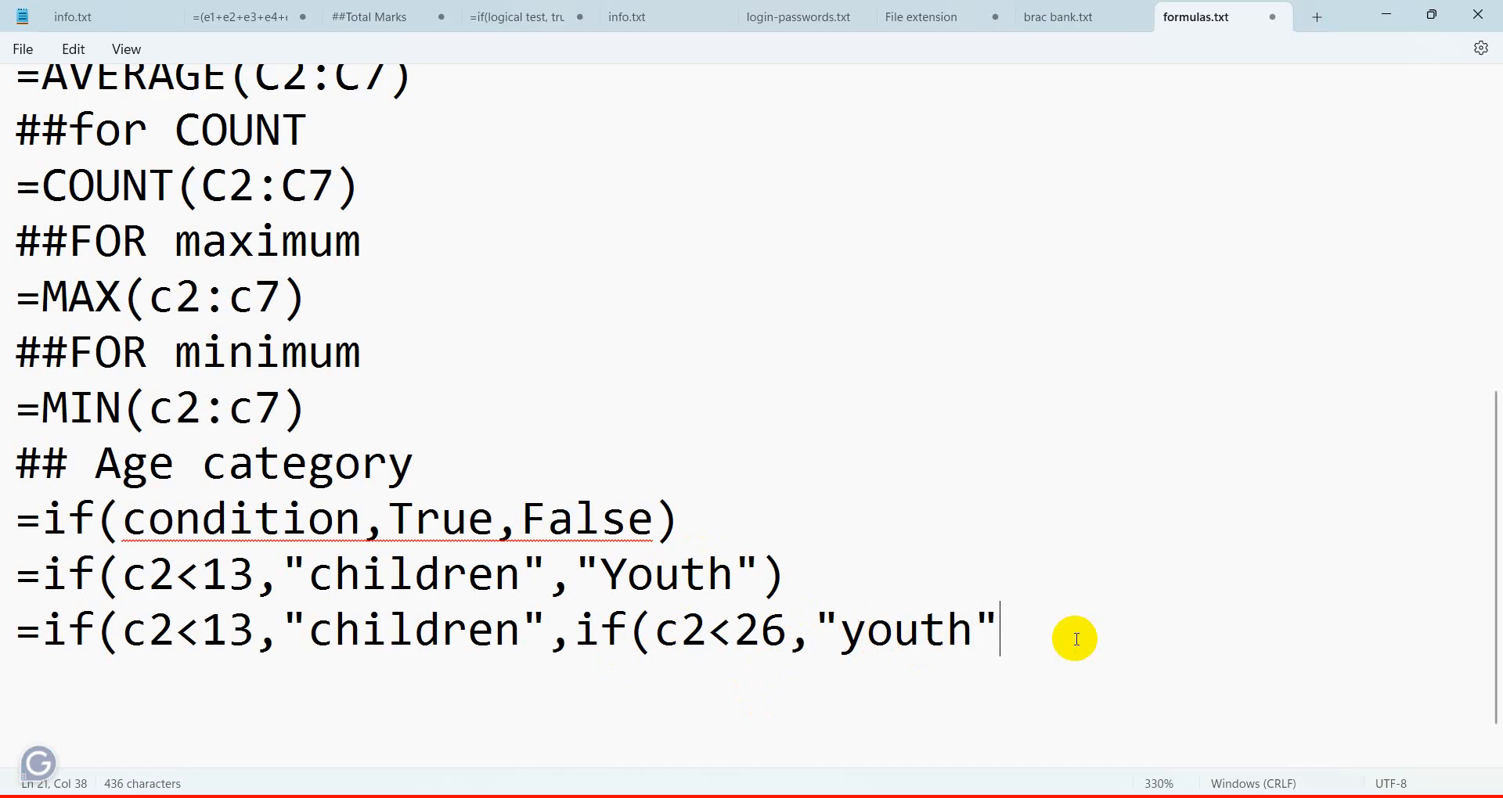
text(,"a)
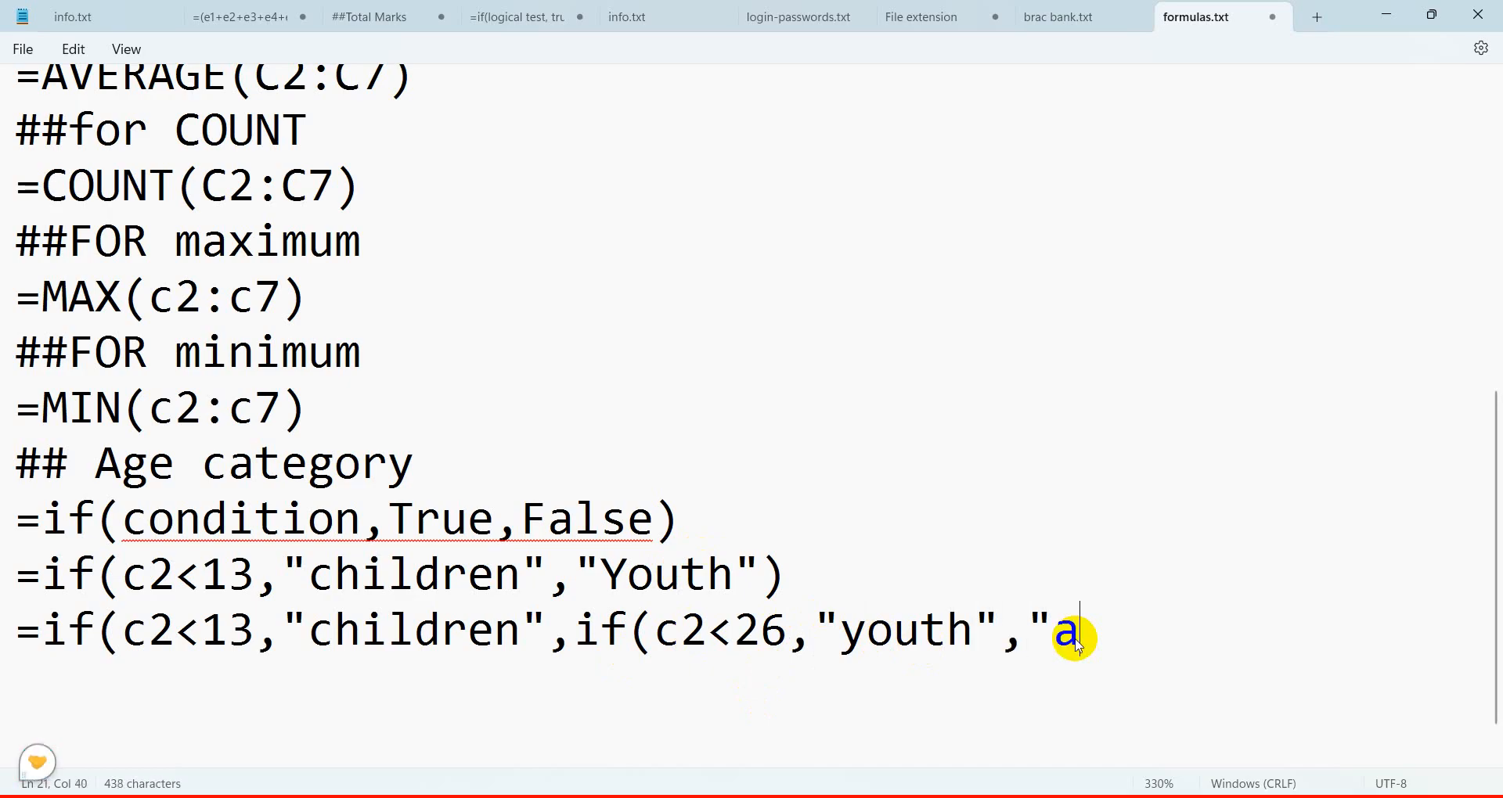
text(du)
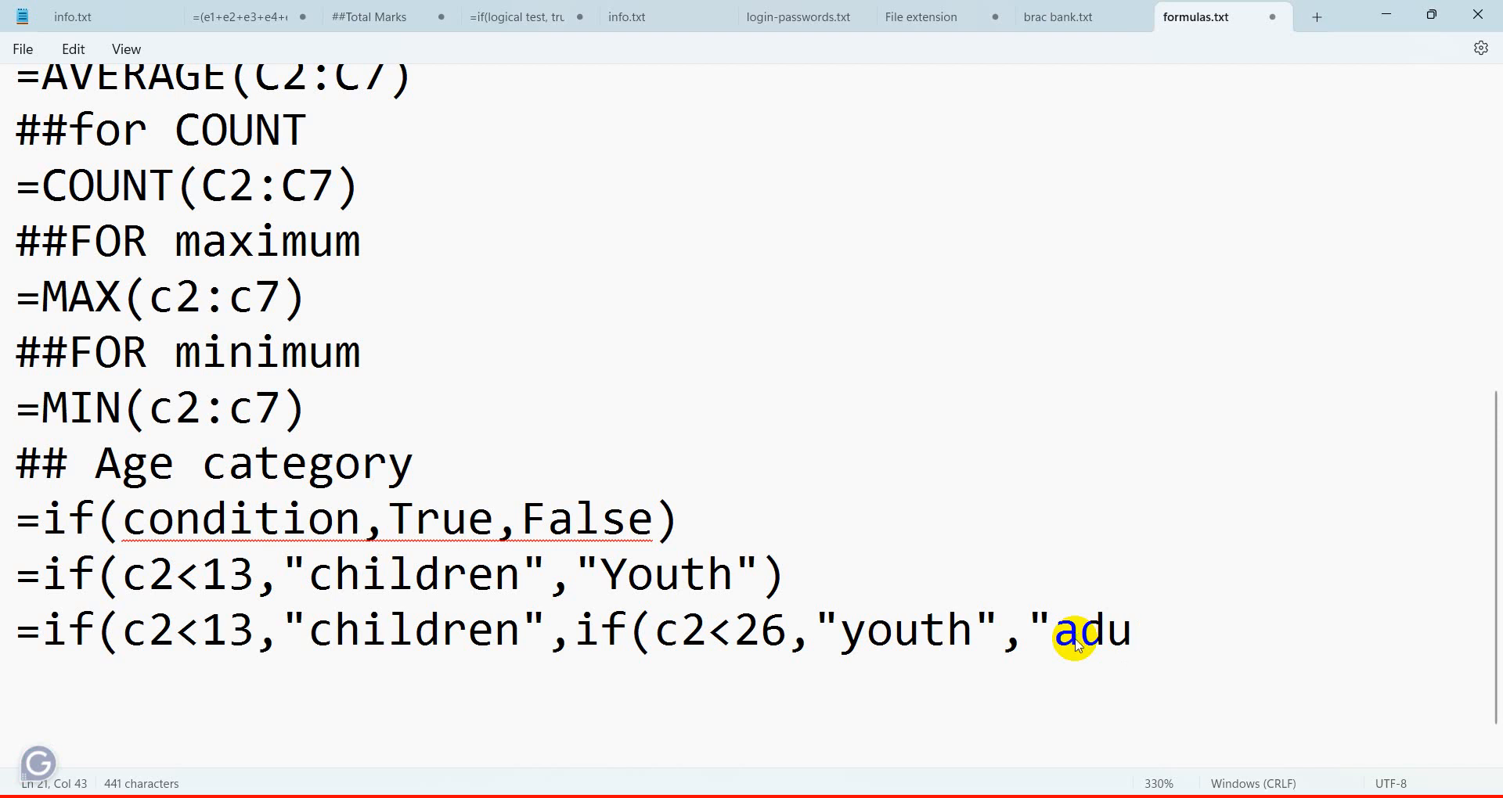
text(lt")
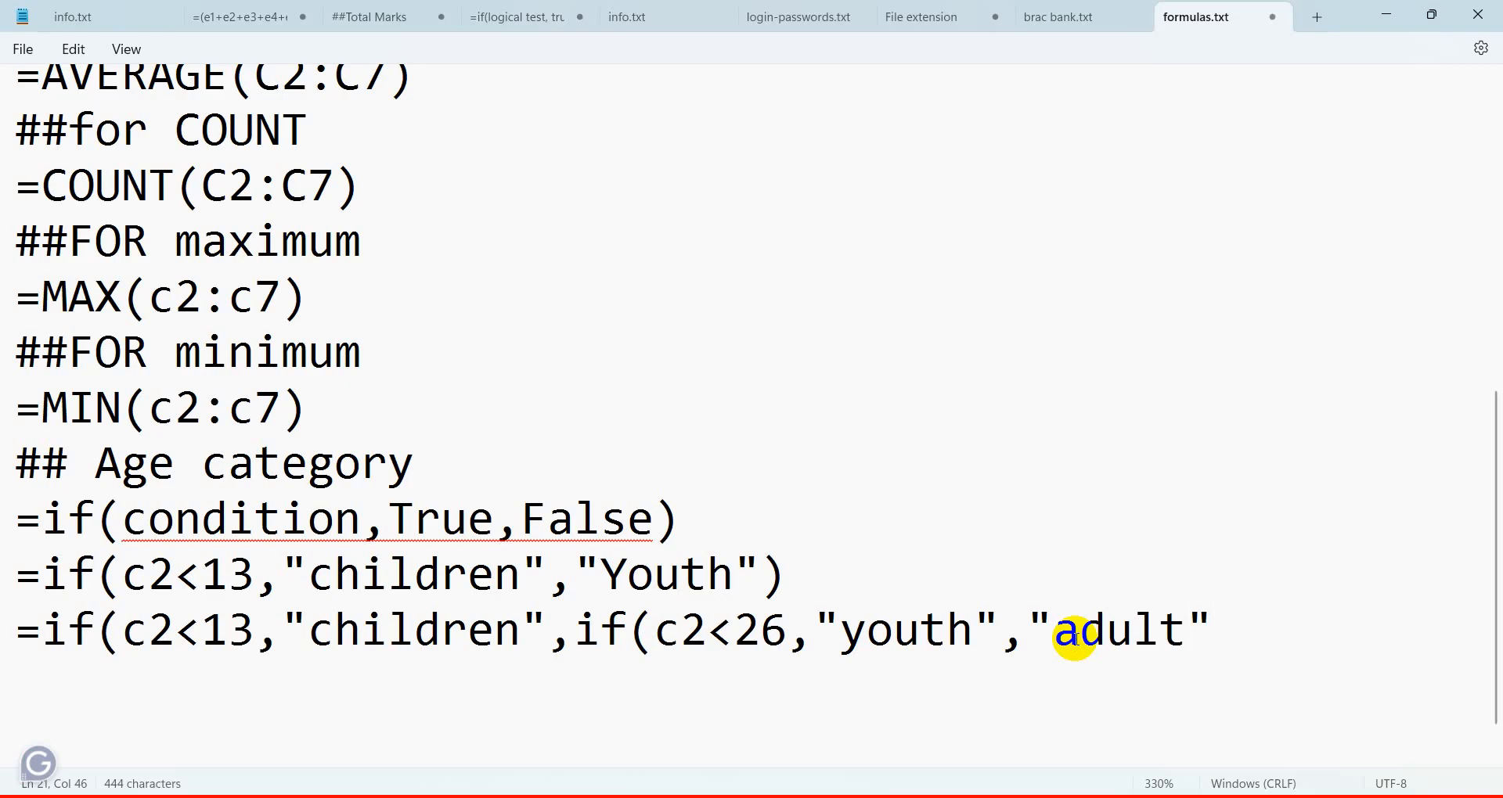
drag(124, 629, 266, 620)
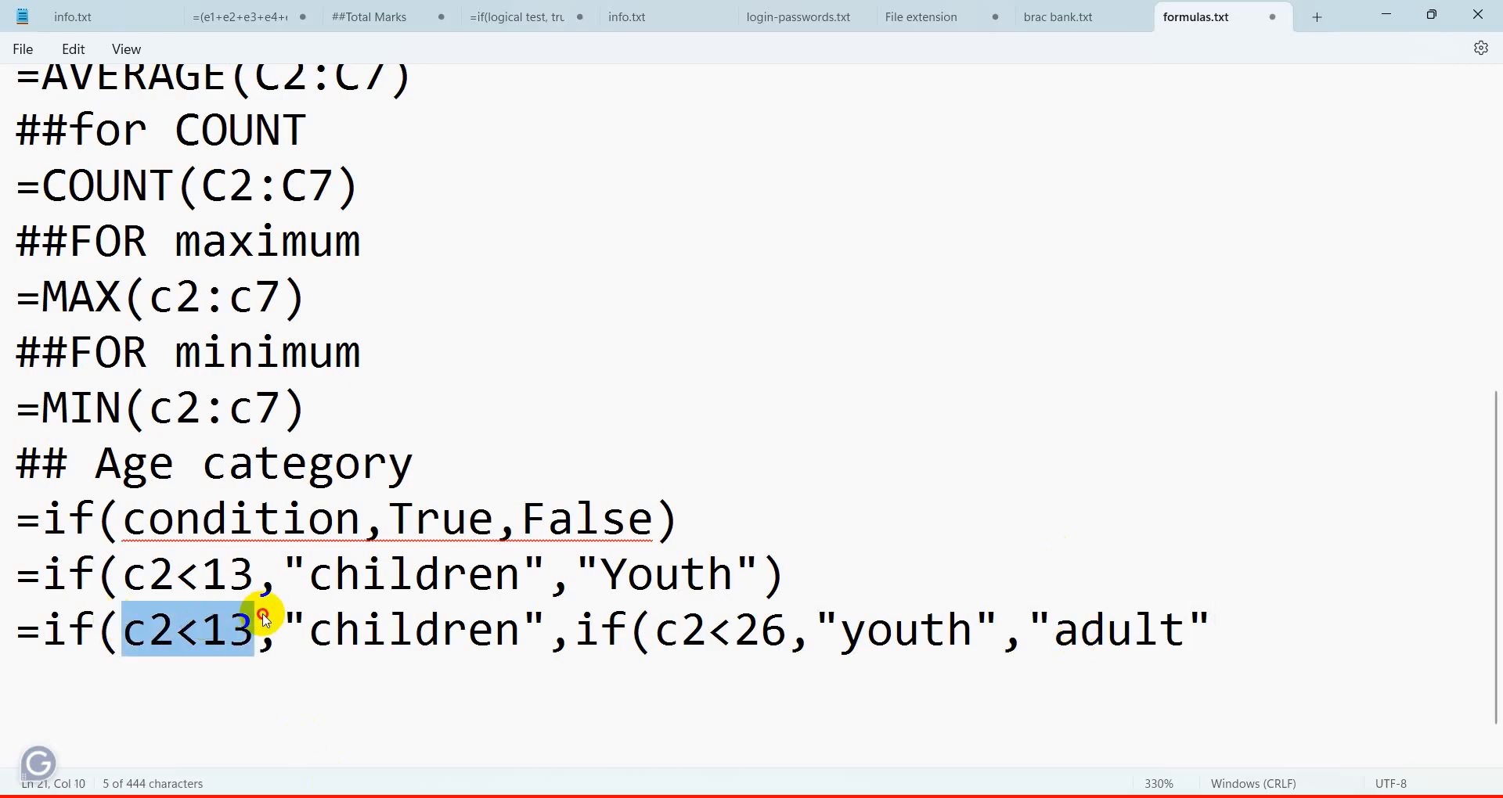
click(389, 634)
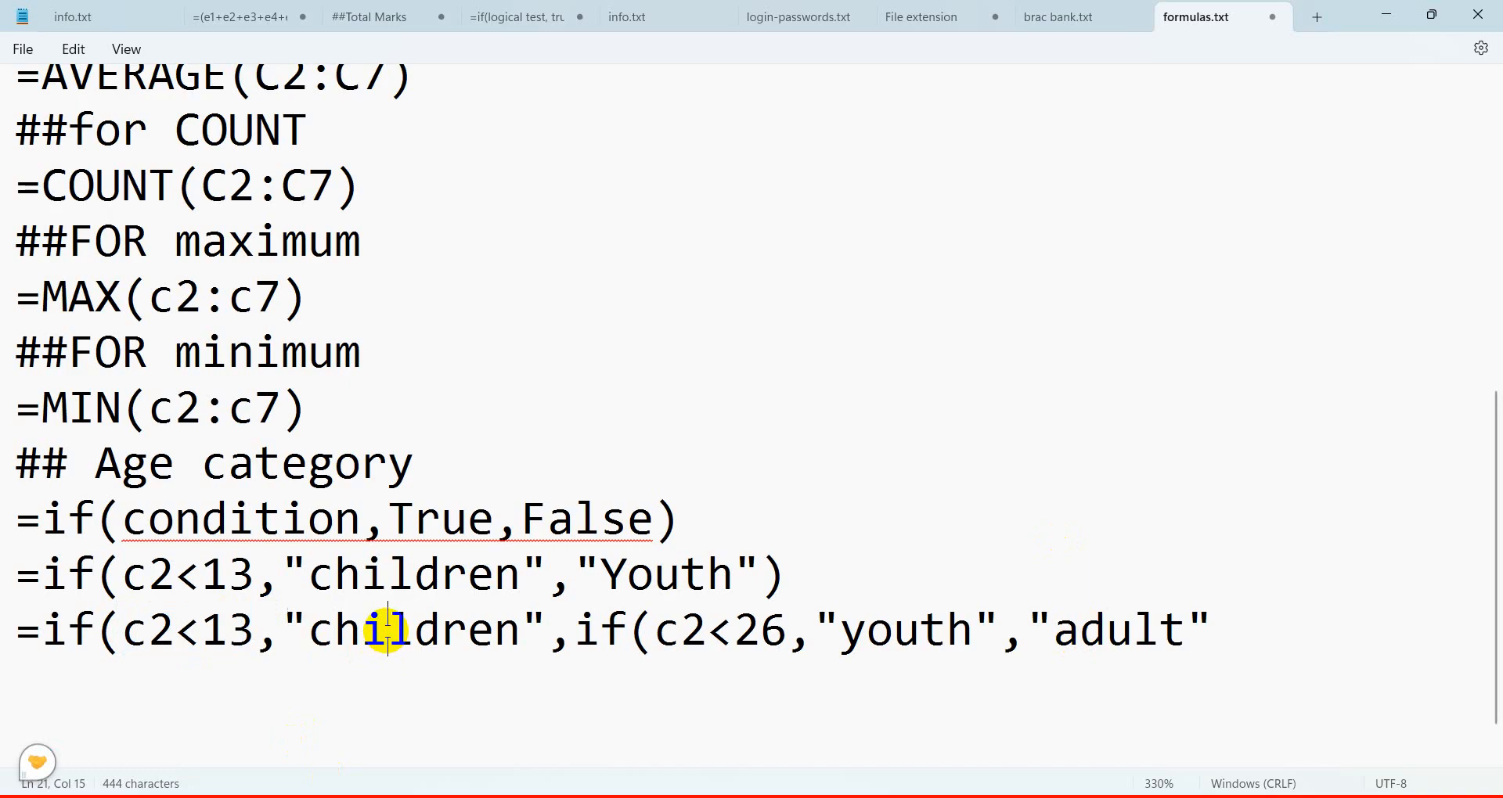
double_click(681, 634)
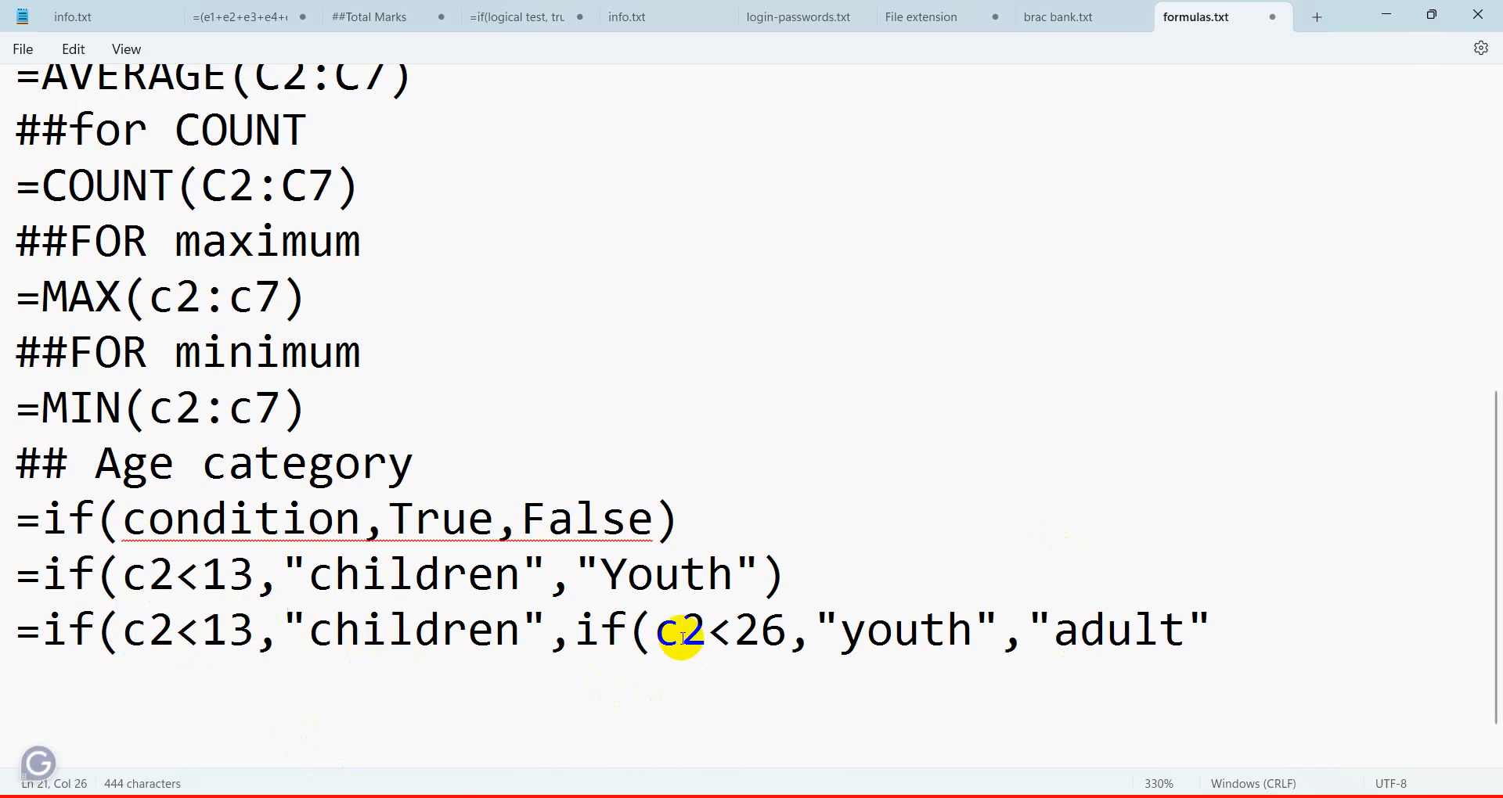
click(1325, 631)
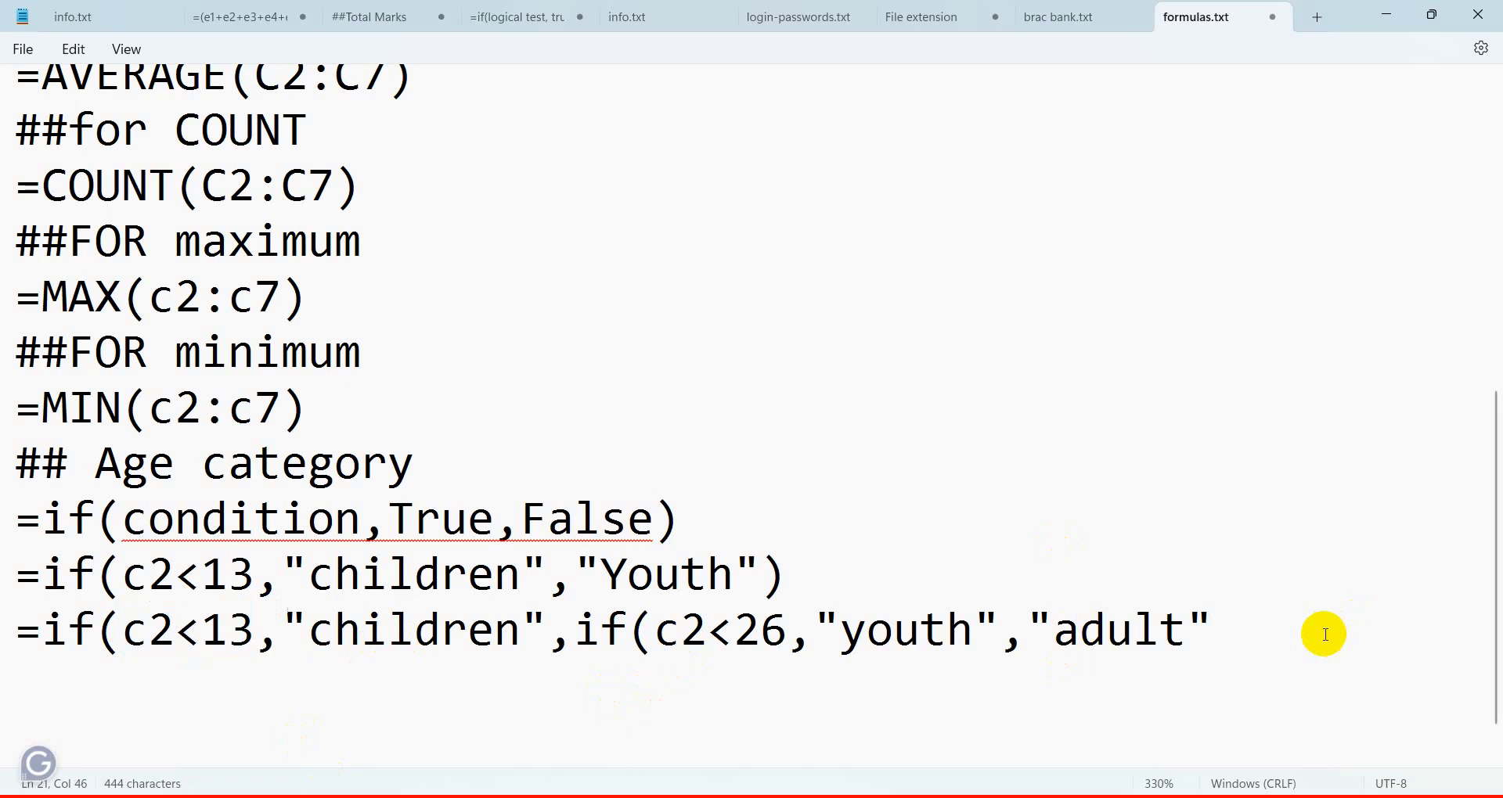
text()))
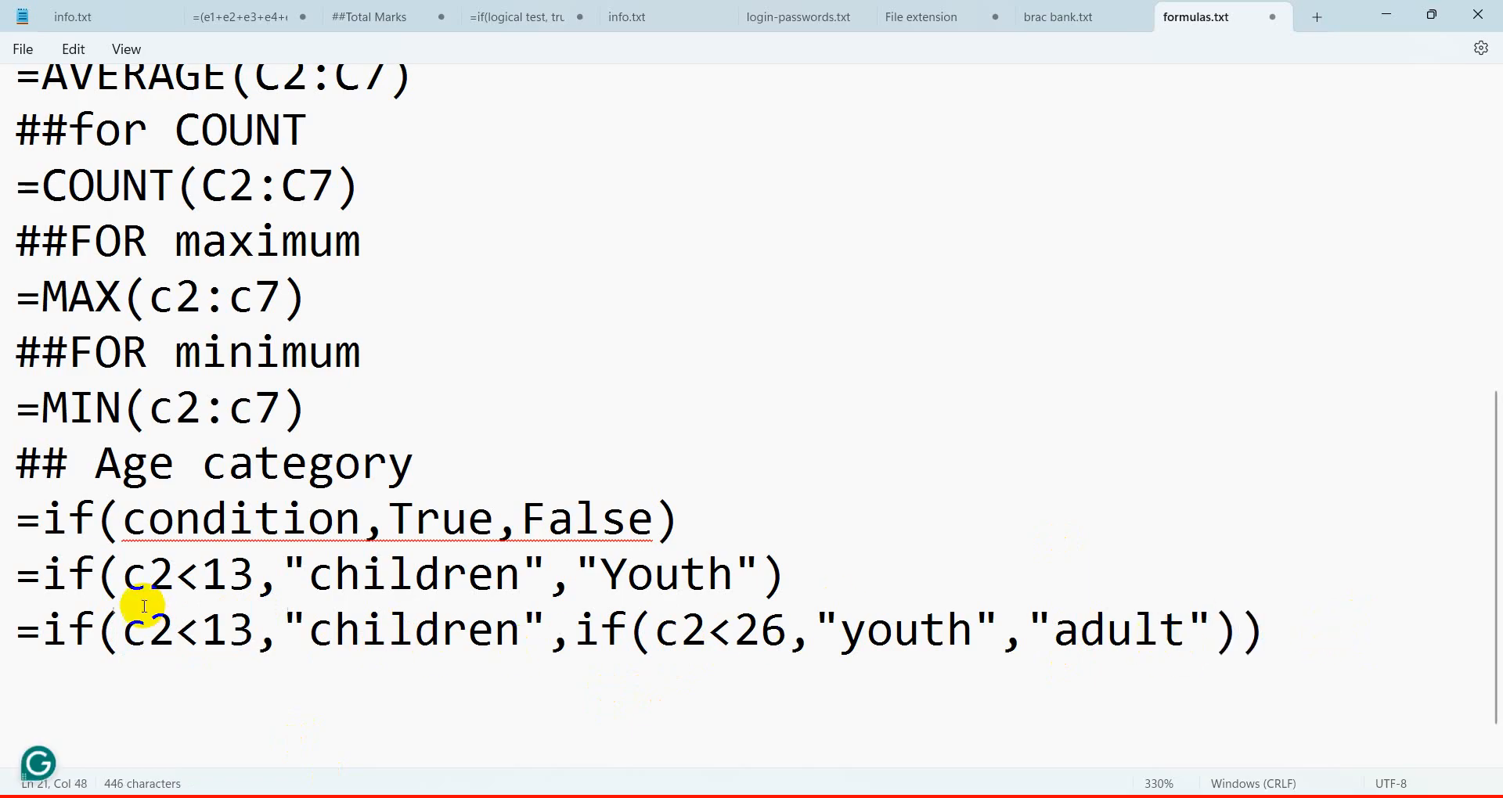
Copy the complete nested if formula line and switch to the age.xlsx workbook in Excel.
click(104, 622)
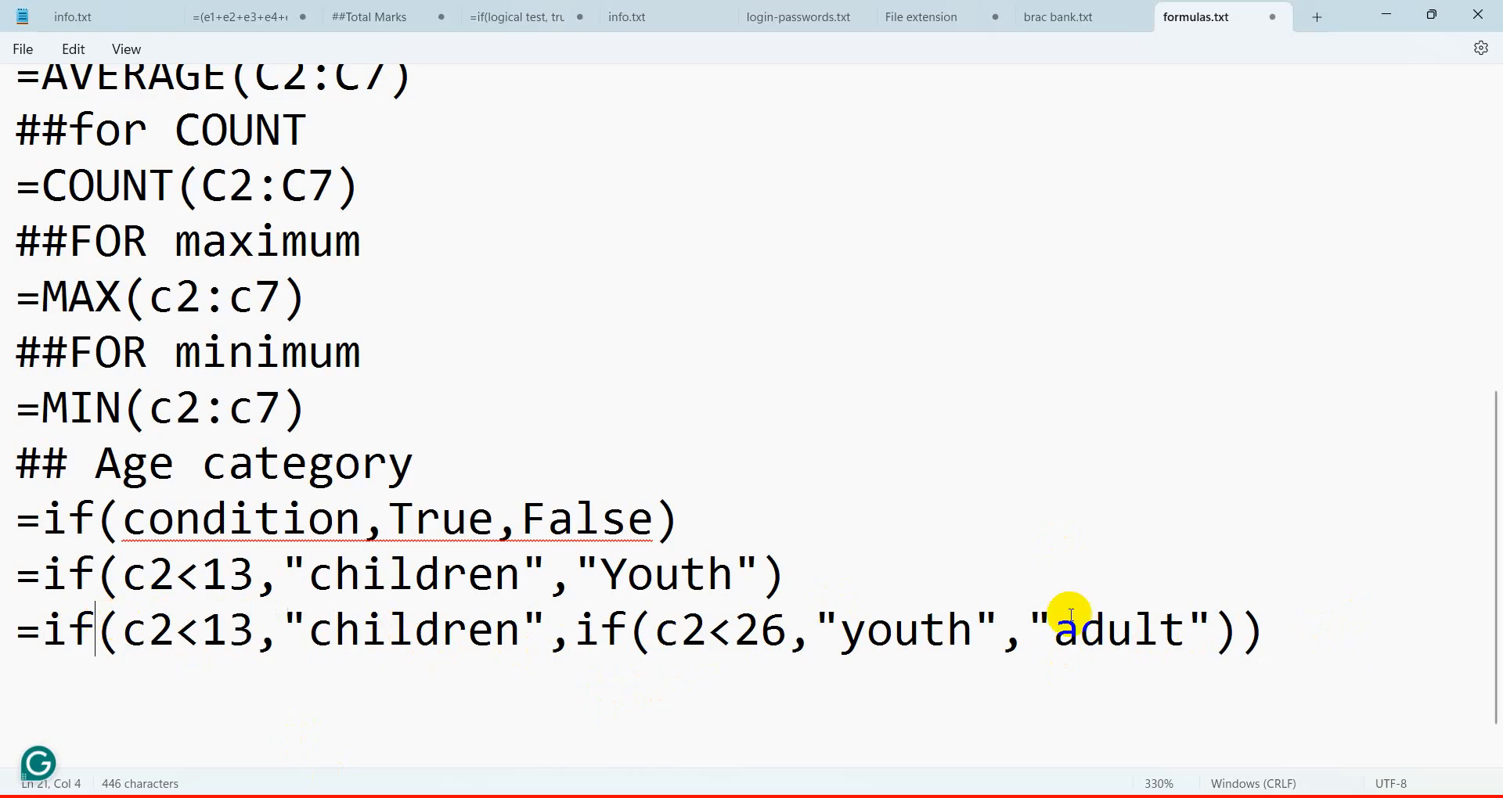
click(1239, 622)
click(656, 634)
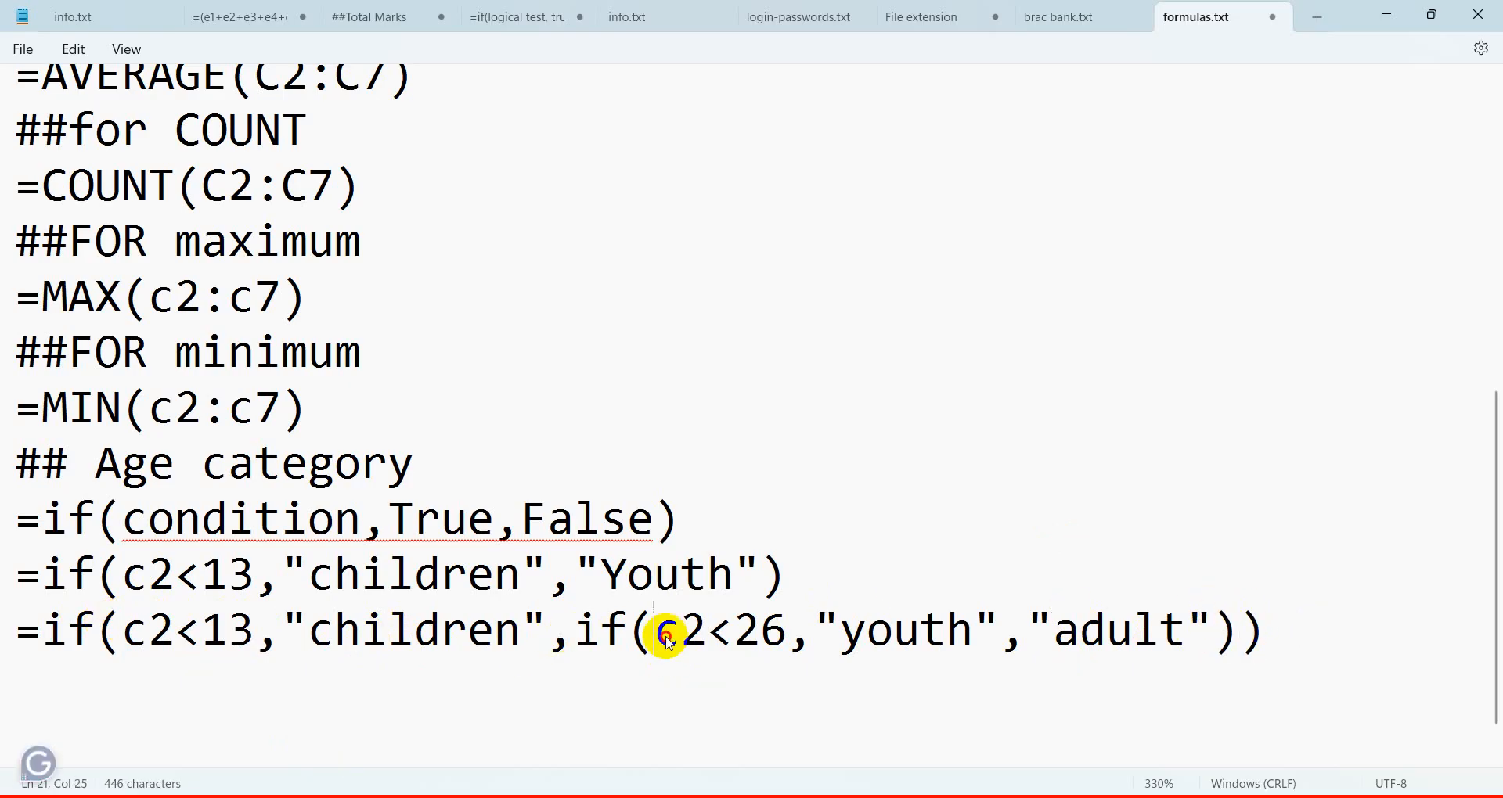
click(1307, 635)
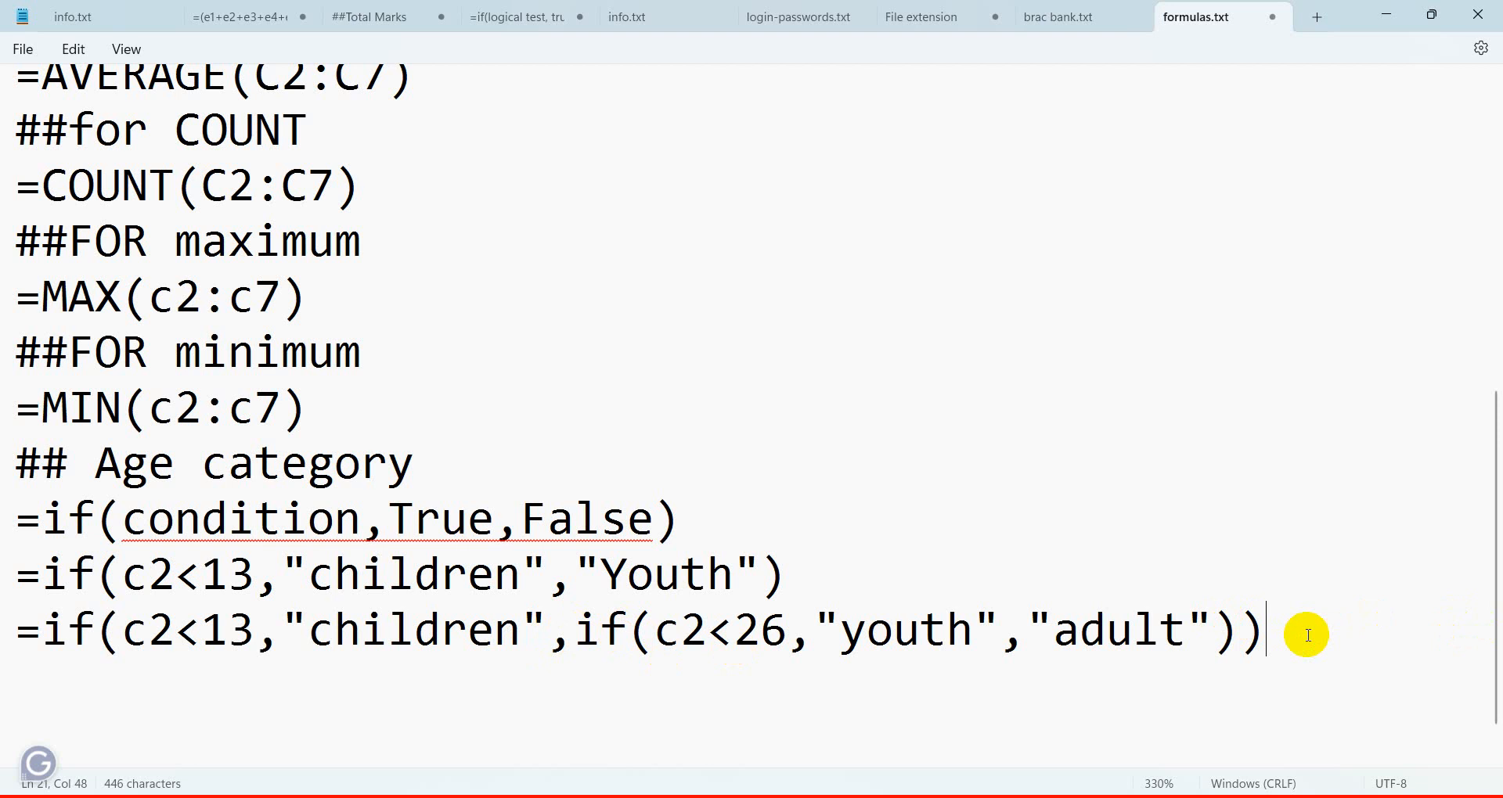
drag(1303, 633, 40, 637)
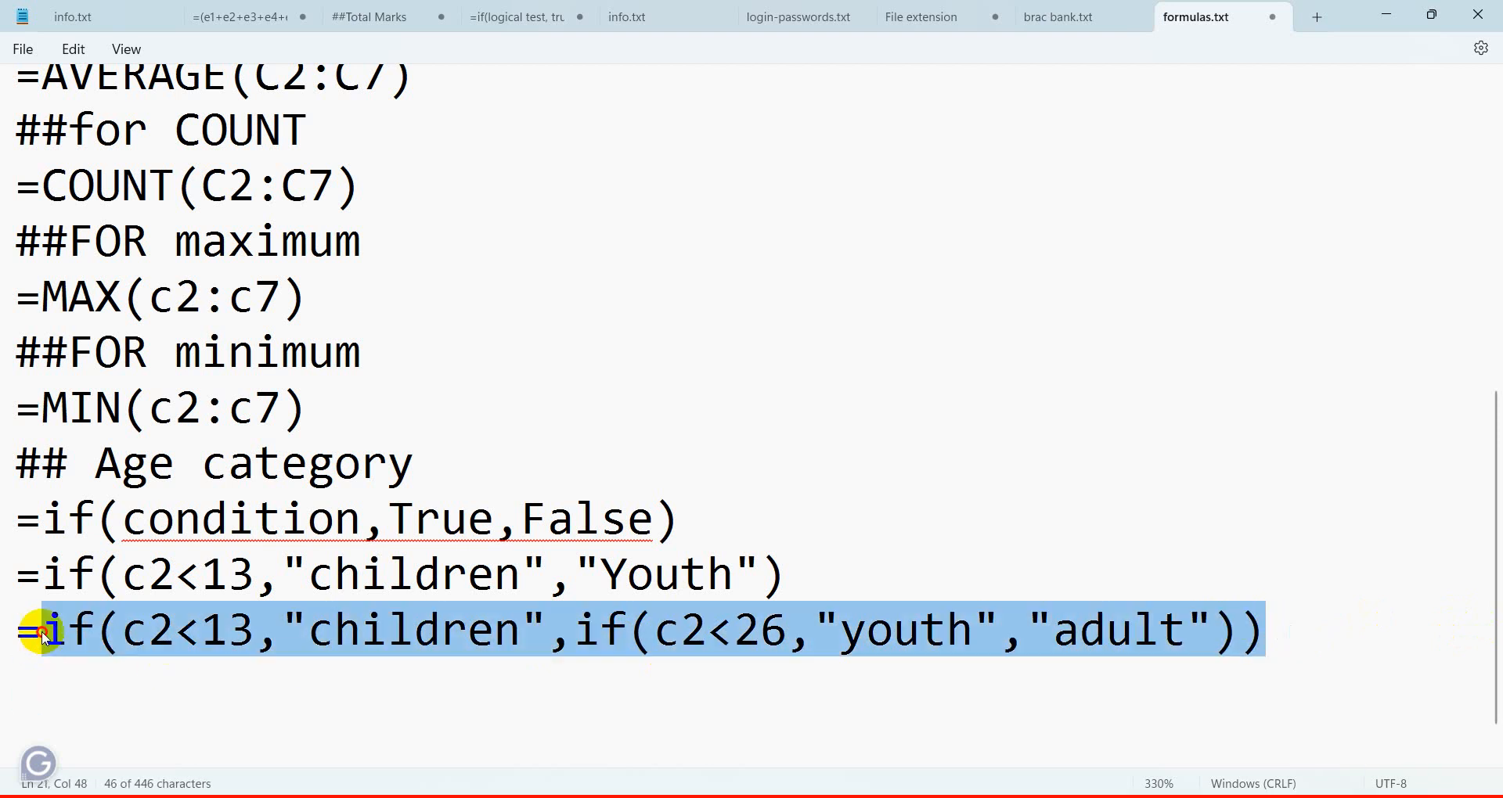
right_click(63, 638)
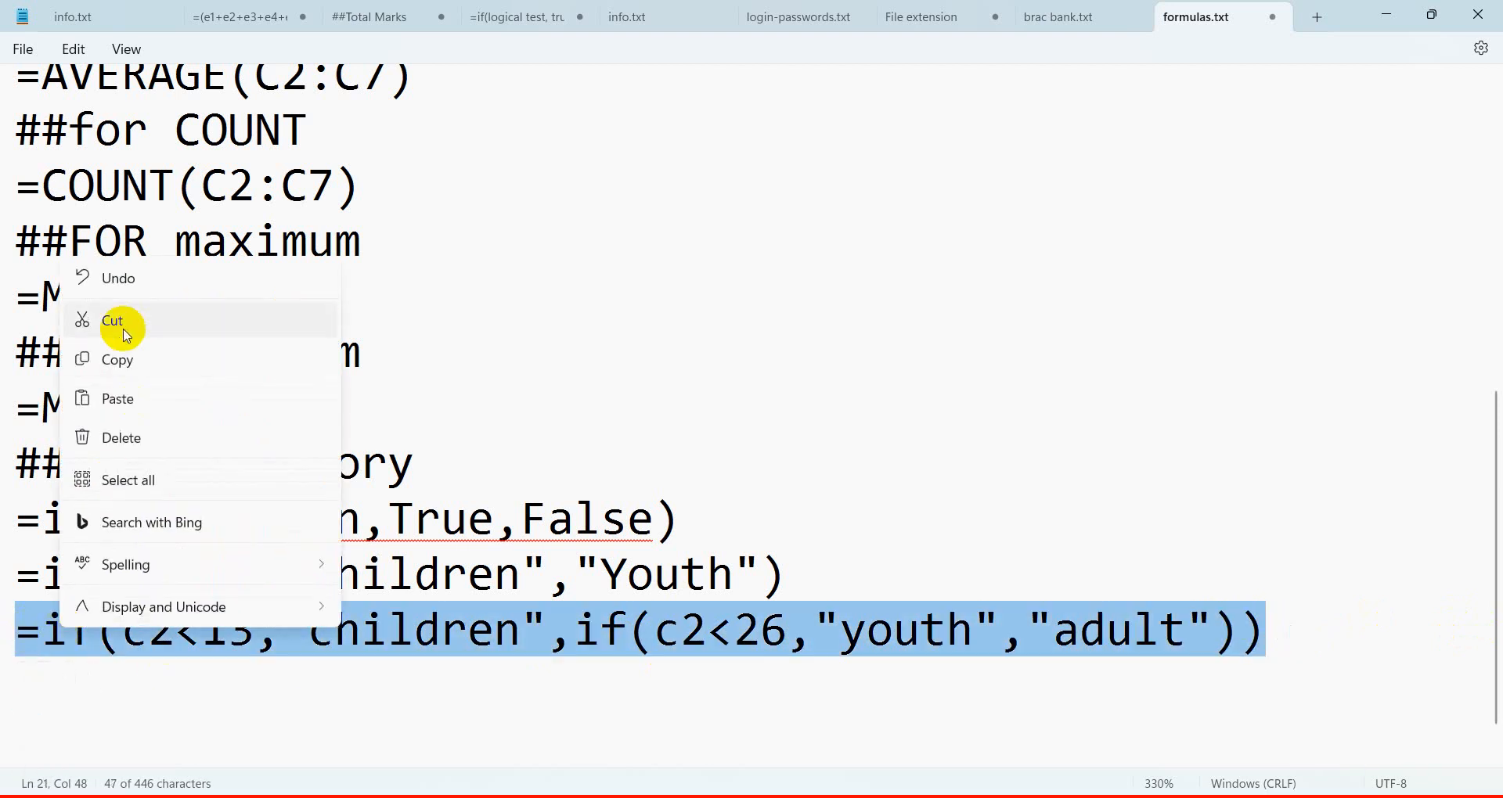
click(121, 360)
key(alt+Tab)
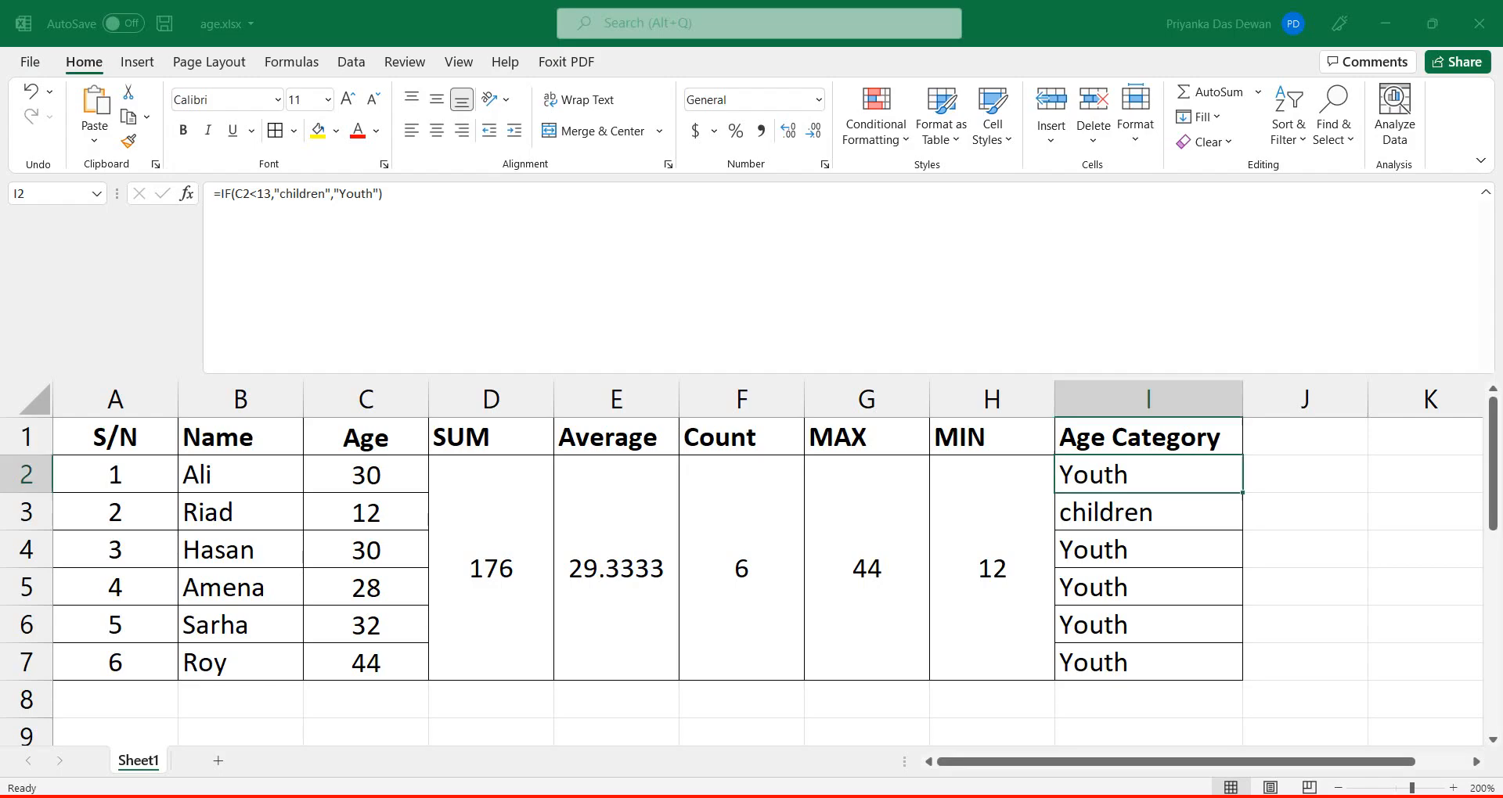
Replace the formula in I2 with the copied nested IF formula =if(c2<13,"children",if(c2<26,"youth","adult")).
click(444, 198)
drag(444, 198, 206, 196)
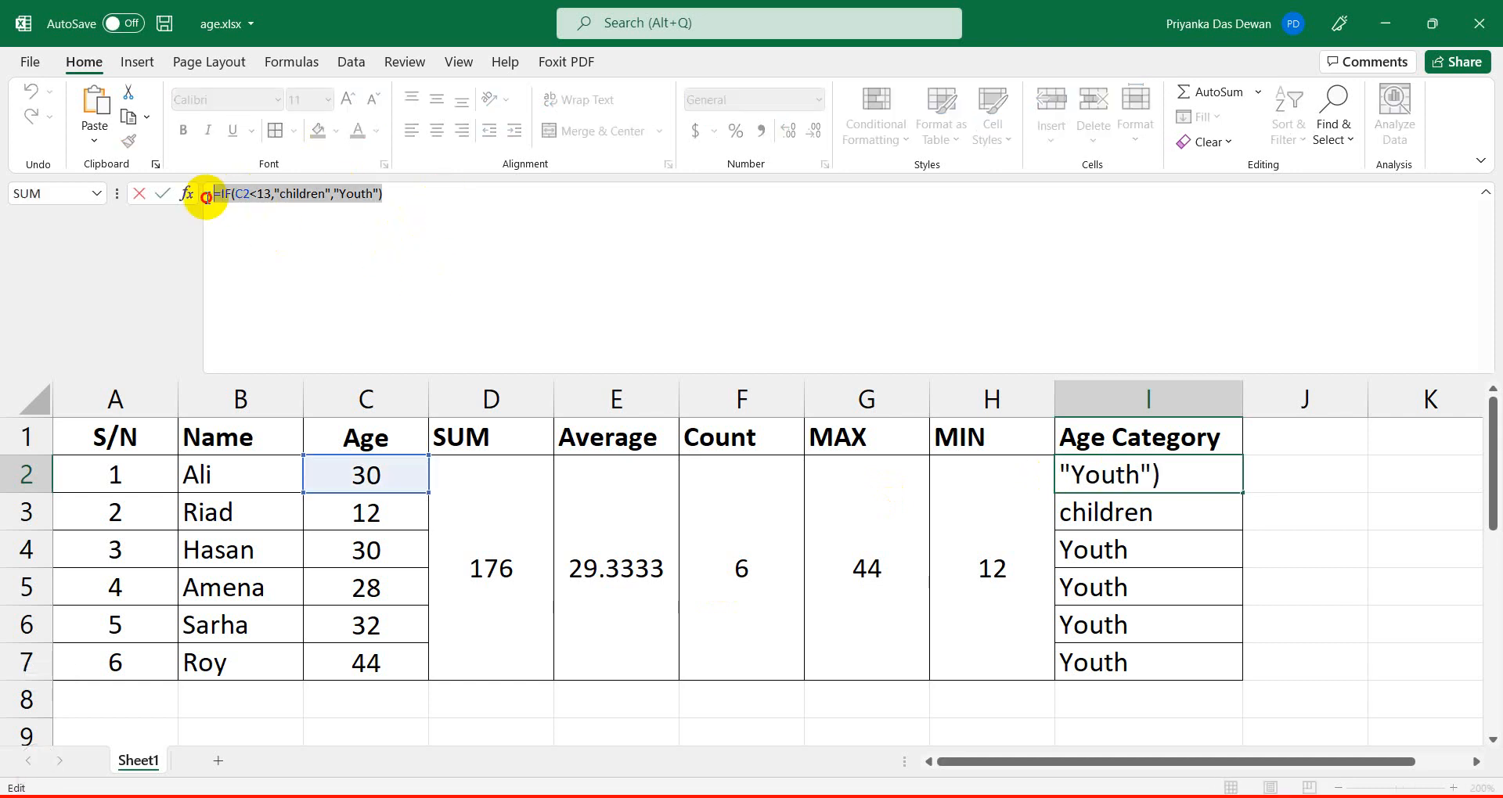
key(ctrl+v)
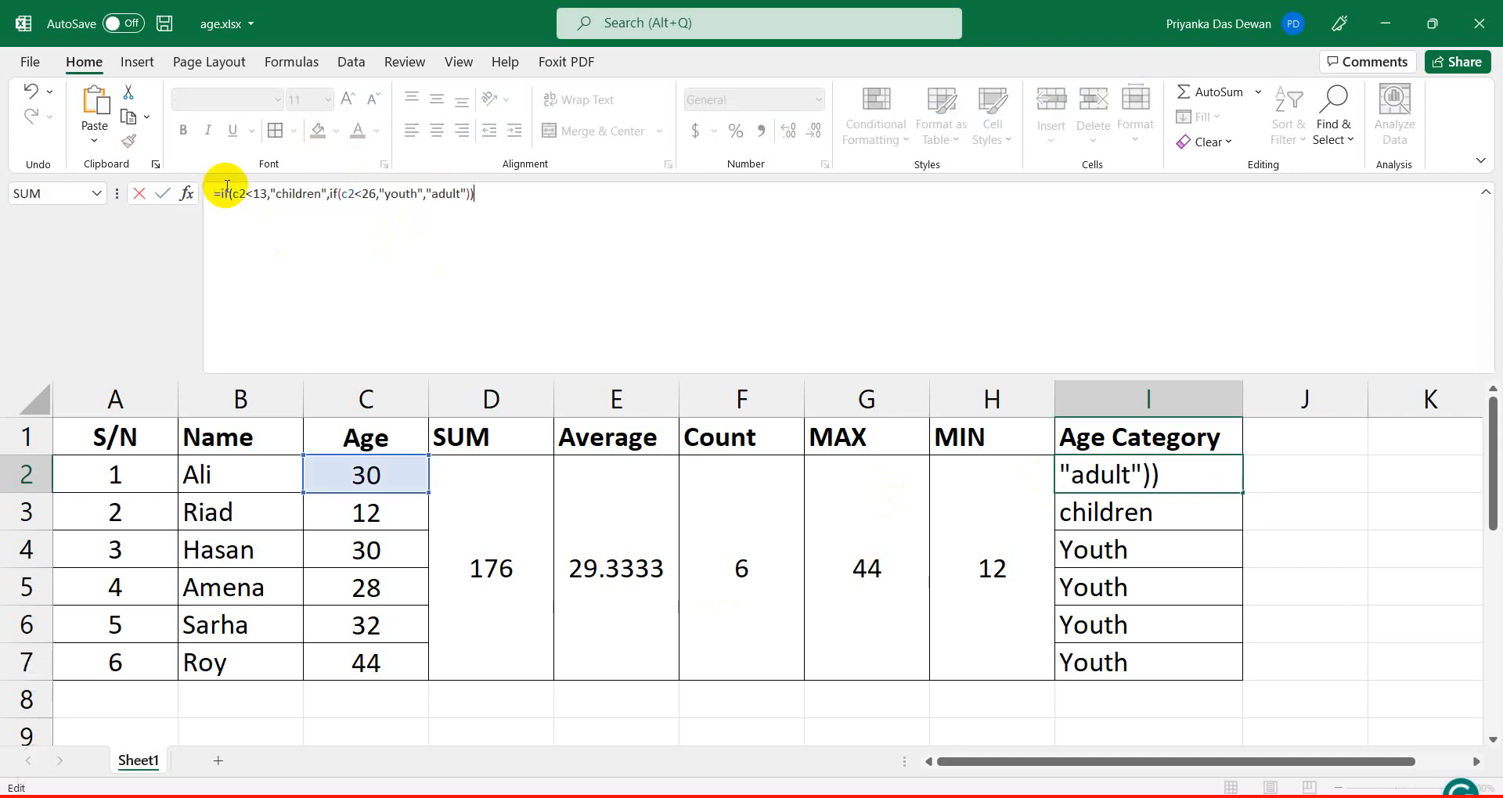
key(Return)
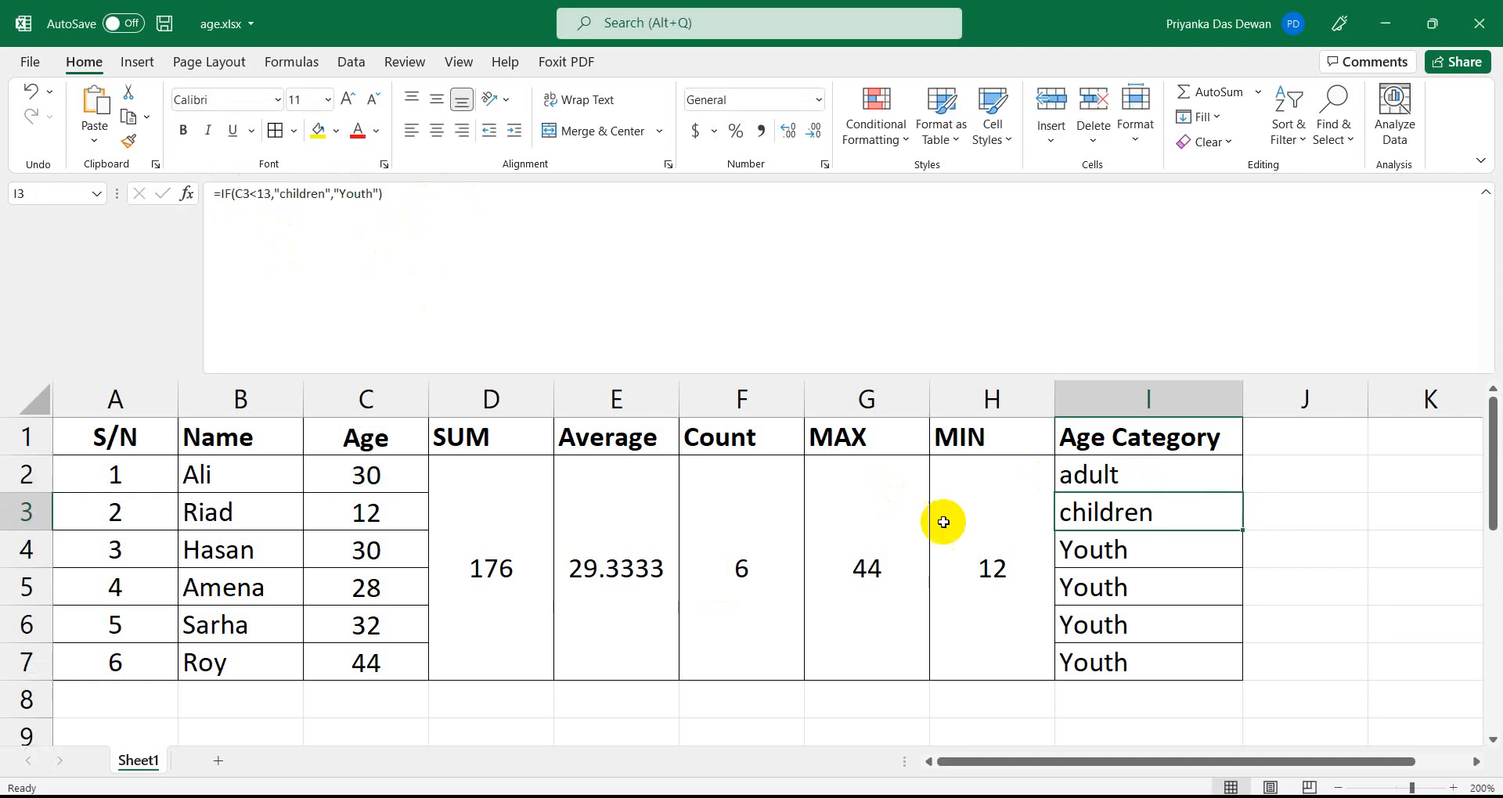
Fill the nested IF formula from I2 down the Age Category column to I7.
click(1076, 474)
drag(1255, 492, 1242, 673)
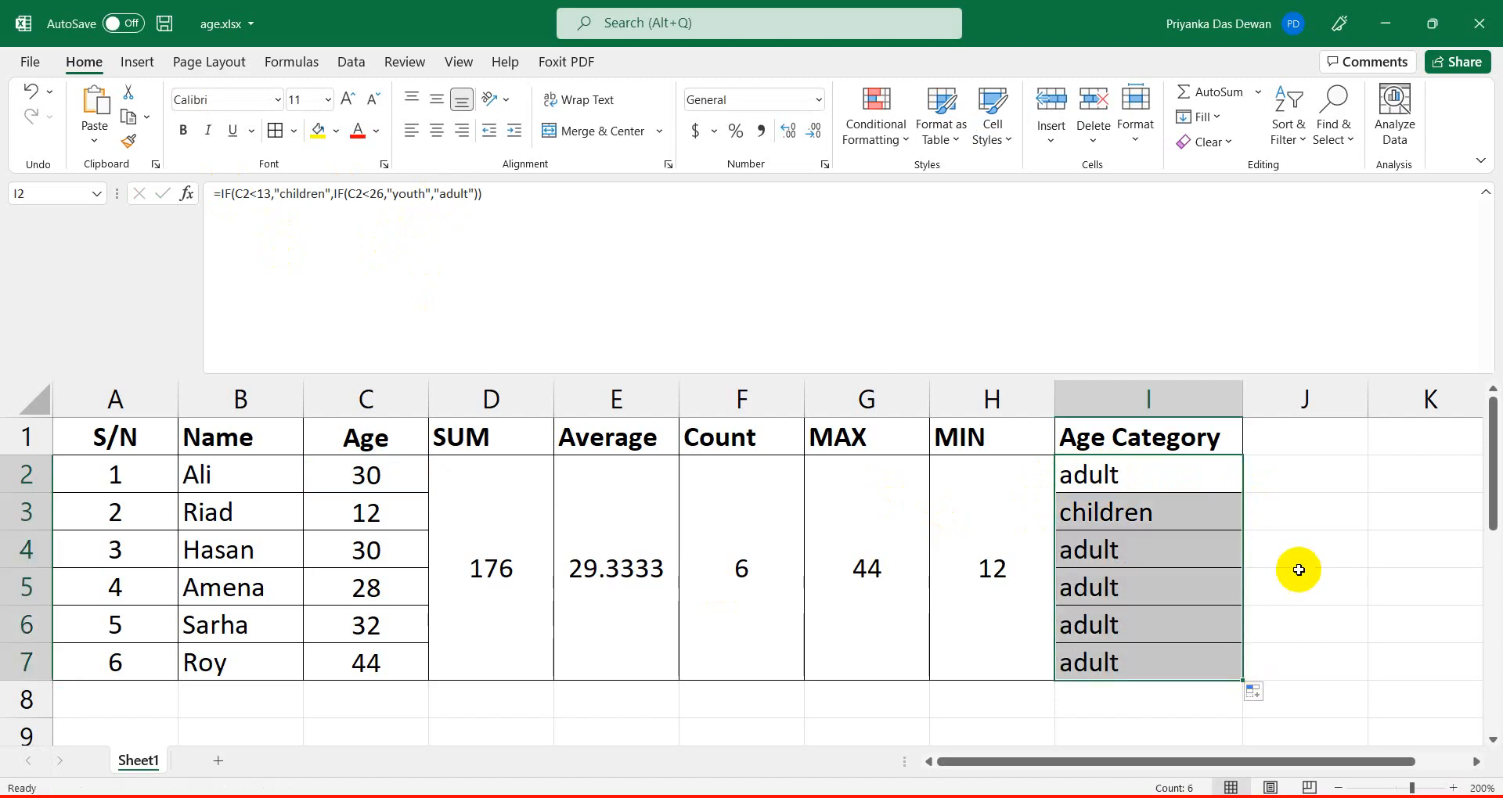
click(1127, 490)
click(1127, 510)
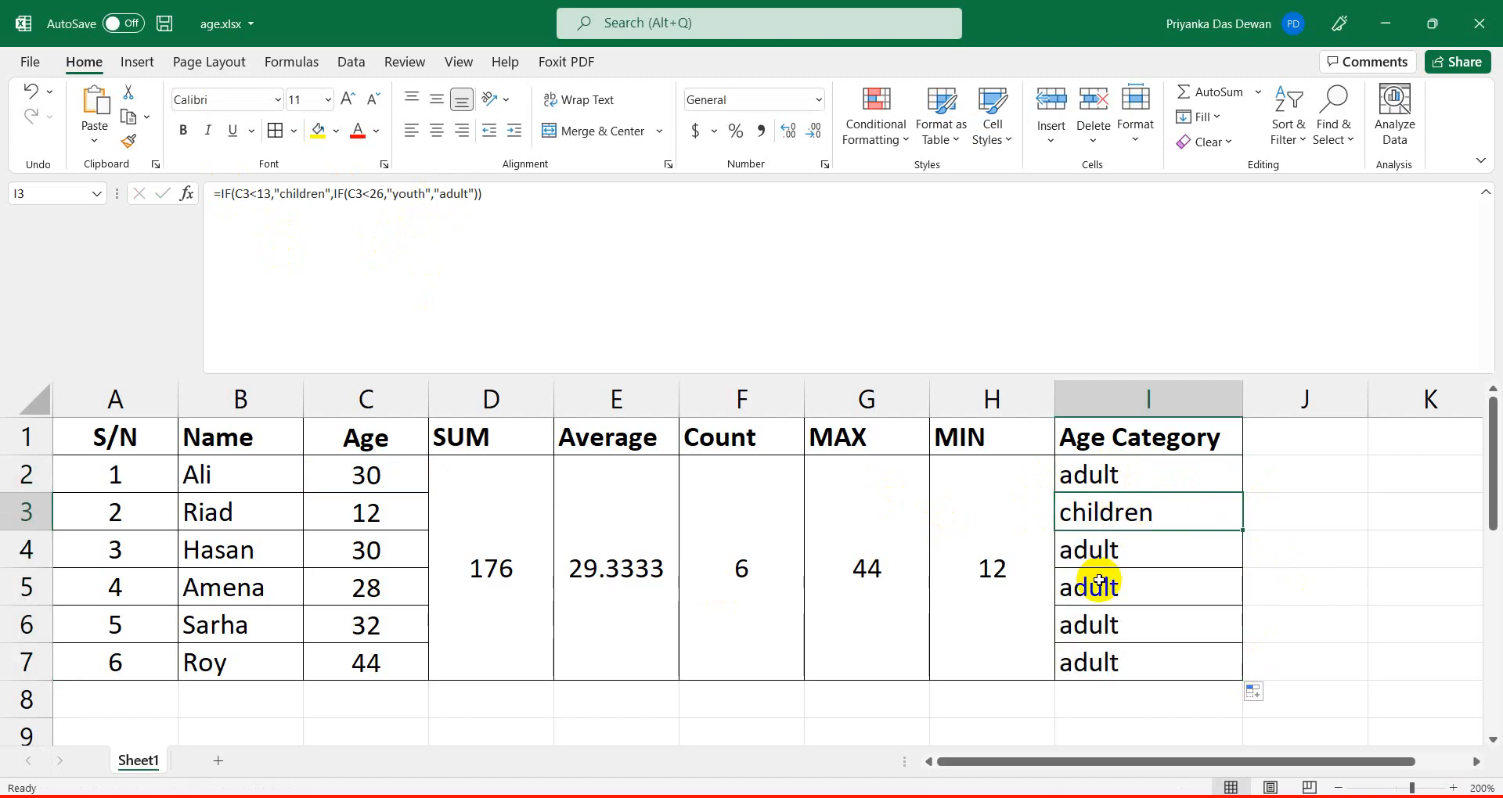
Change the age in cell C6 to 20.
click(385, 632)
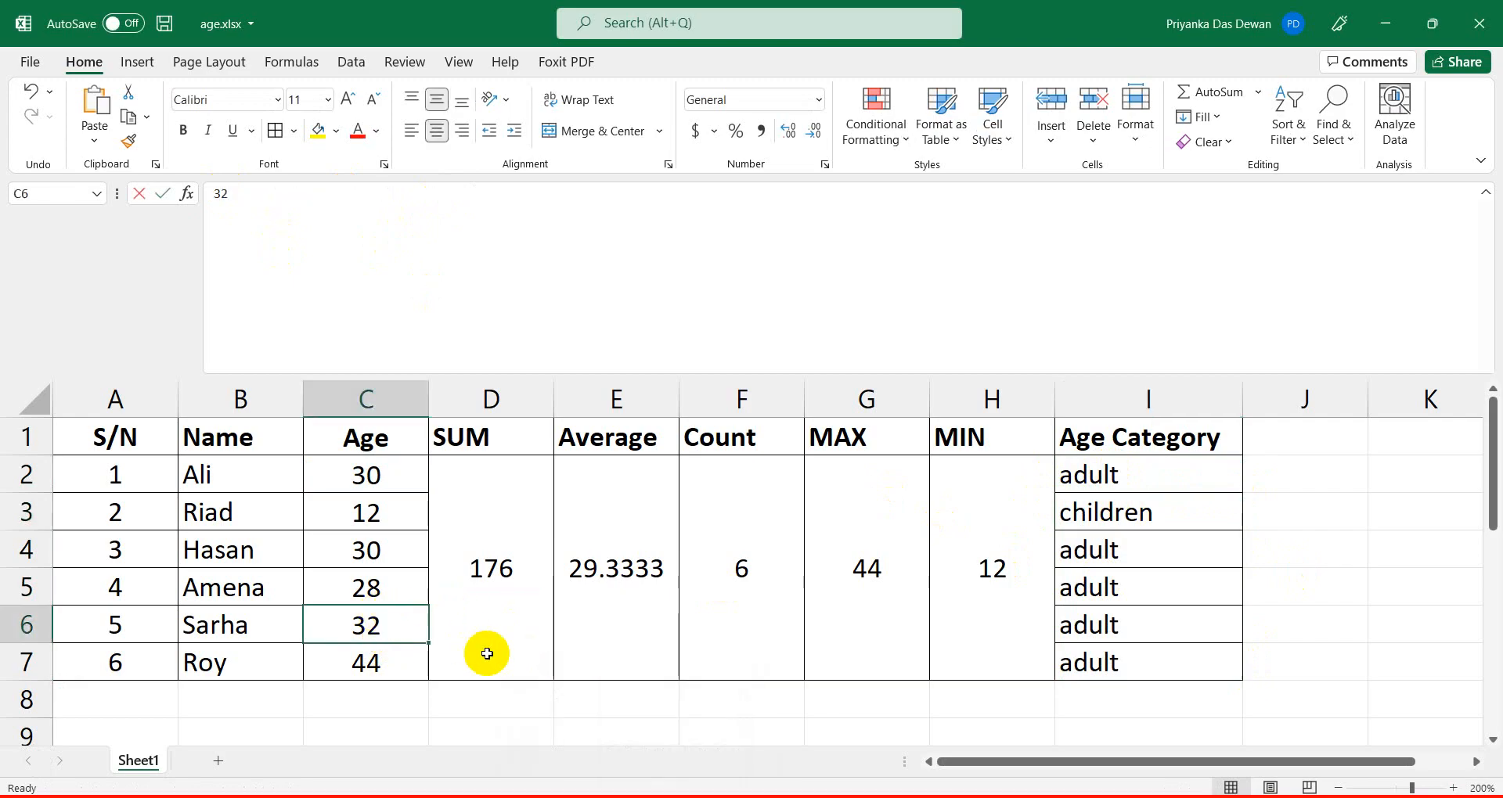
text(20)
click(481, 662)
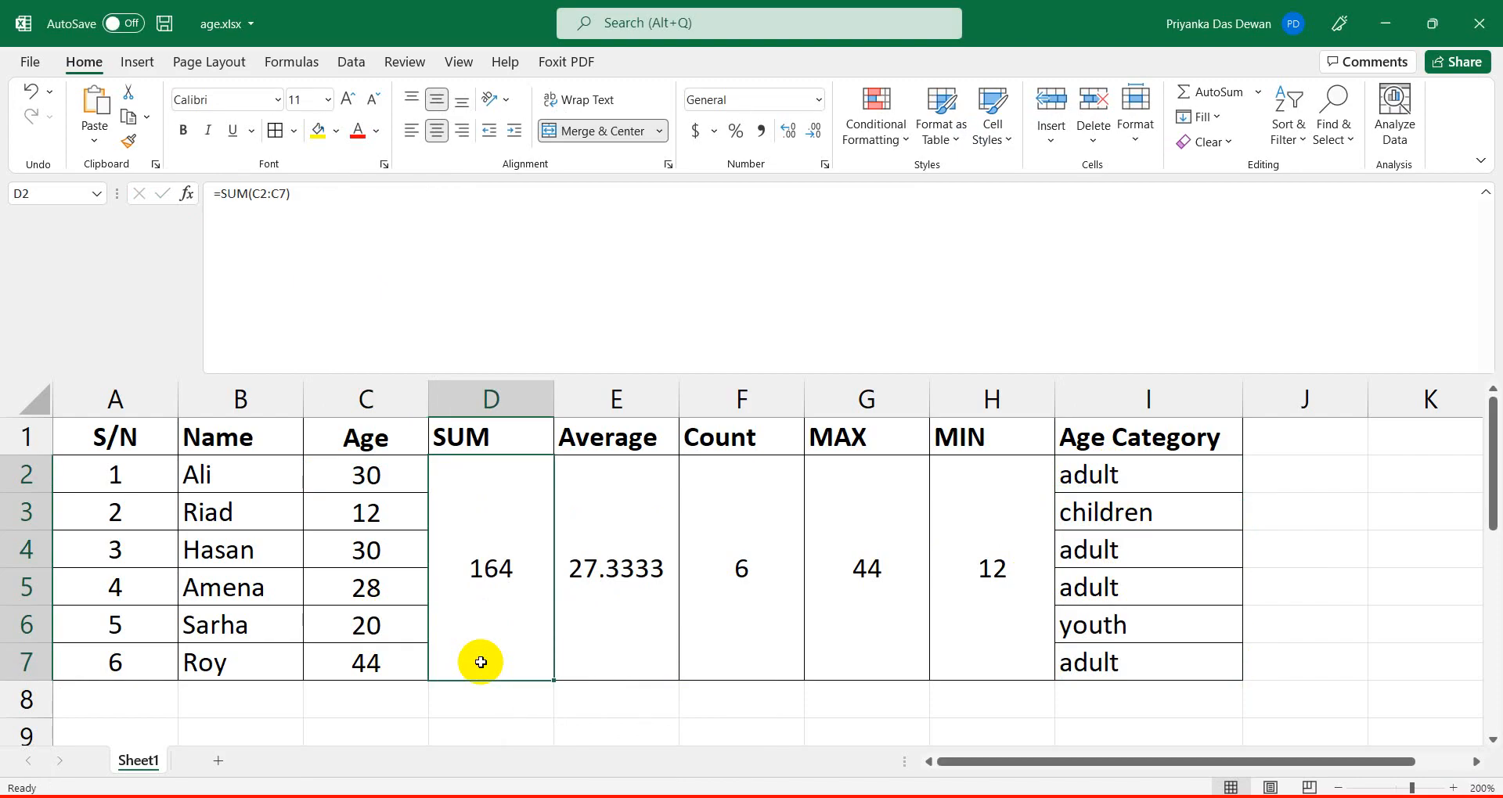
Examine the nested IF formulas in the Age Category column, comparing I2 with its age in C2 and checking the rows below.
click(1092, 488)
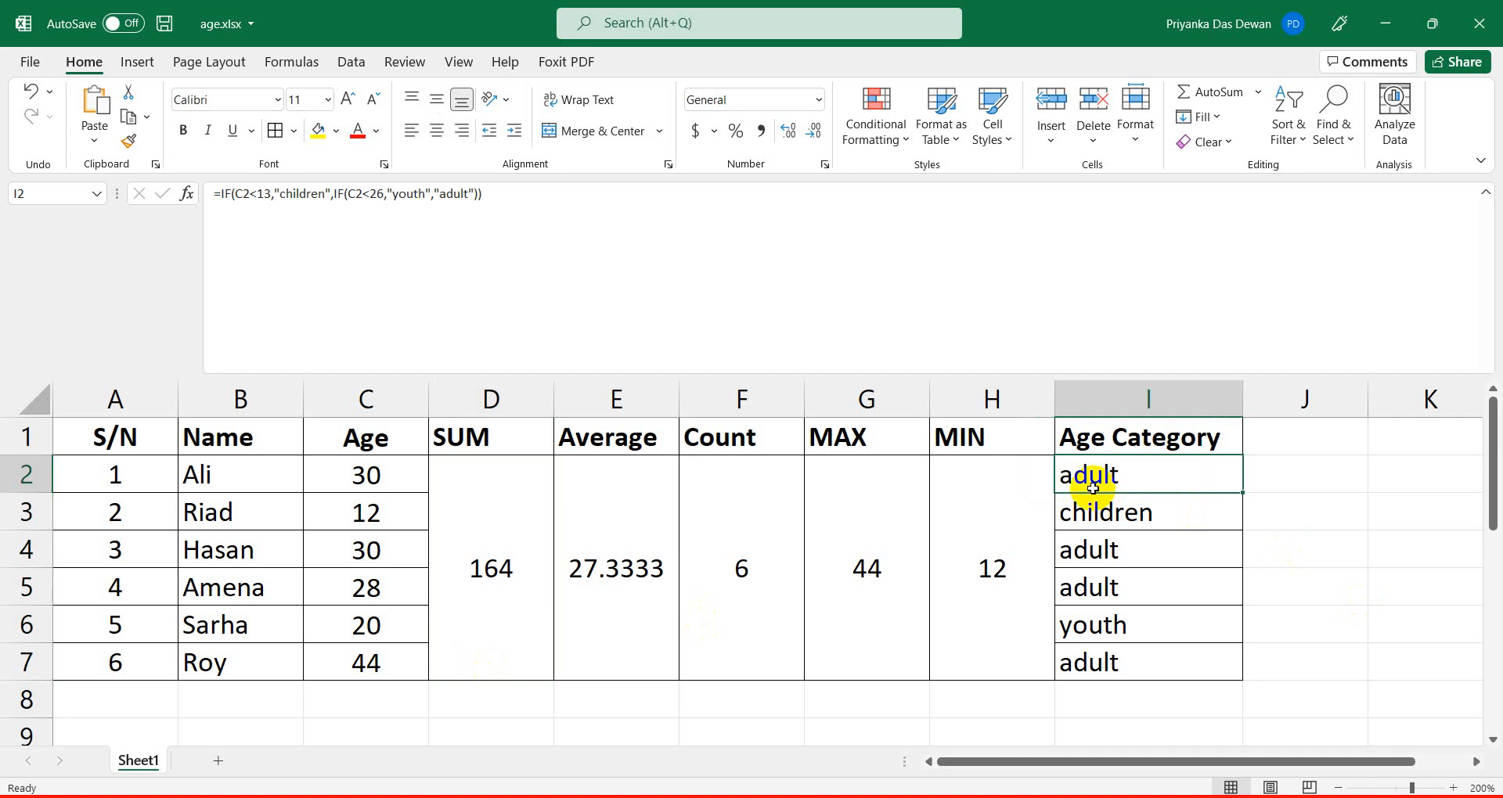
click(374, 476)
click(1140, 478)
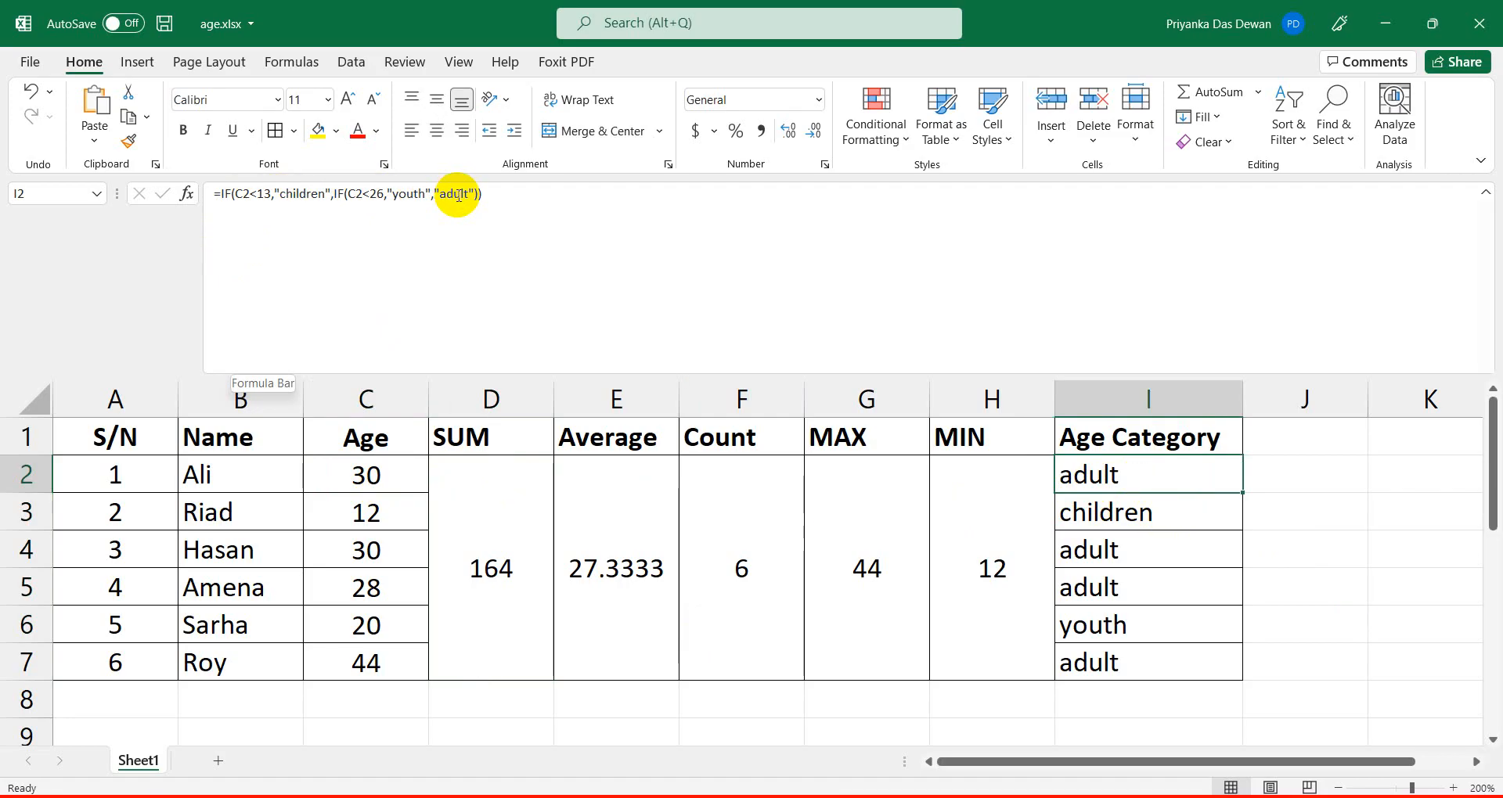
click(1073, 443)
click(1178, 548)
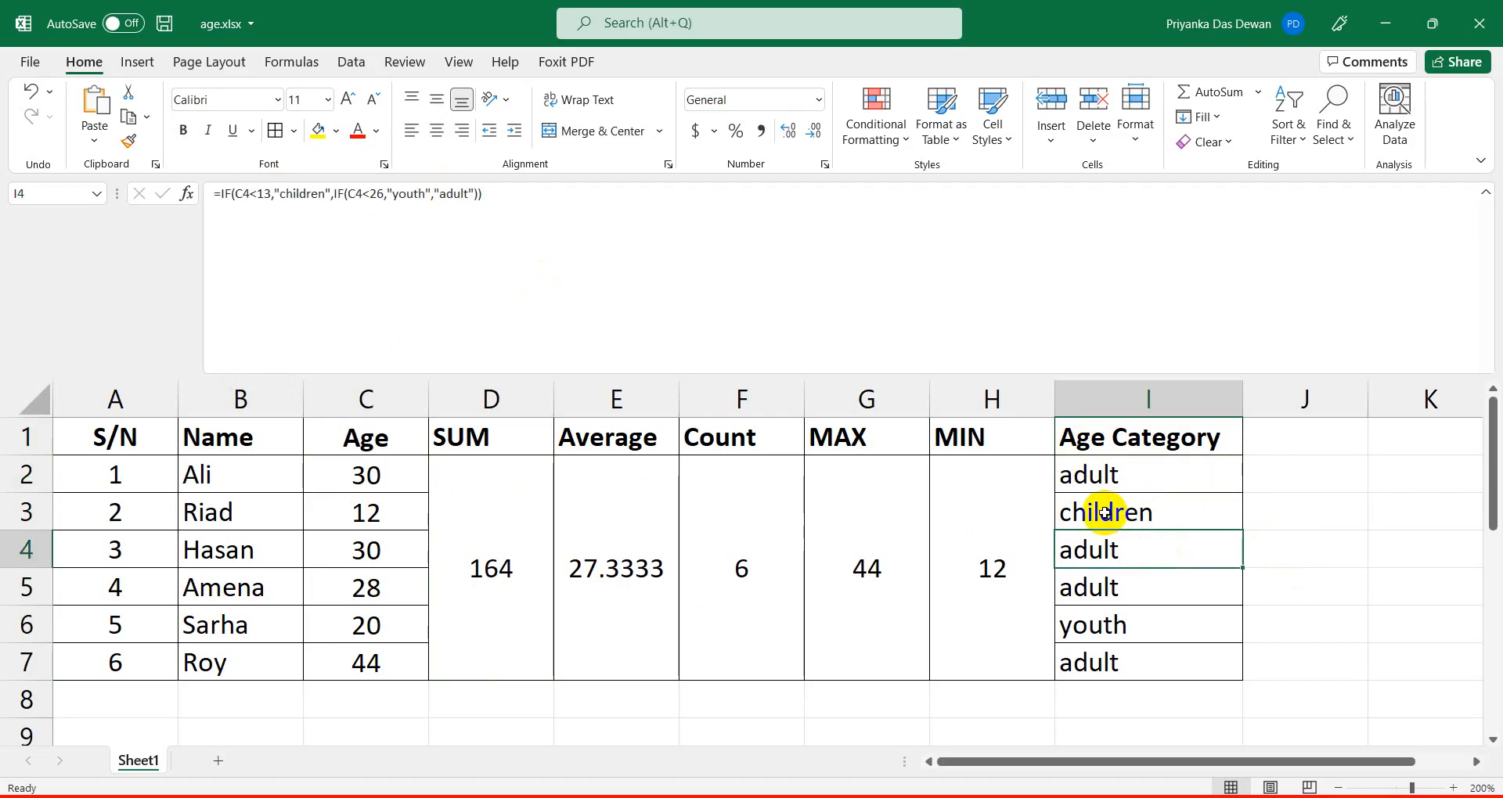
click(1070, 474)
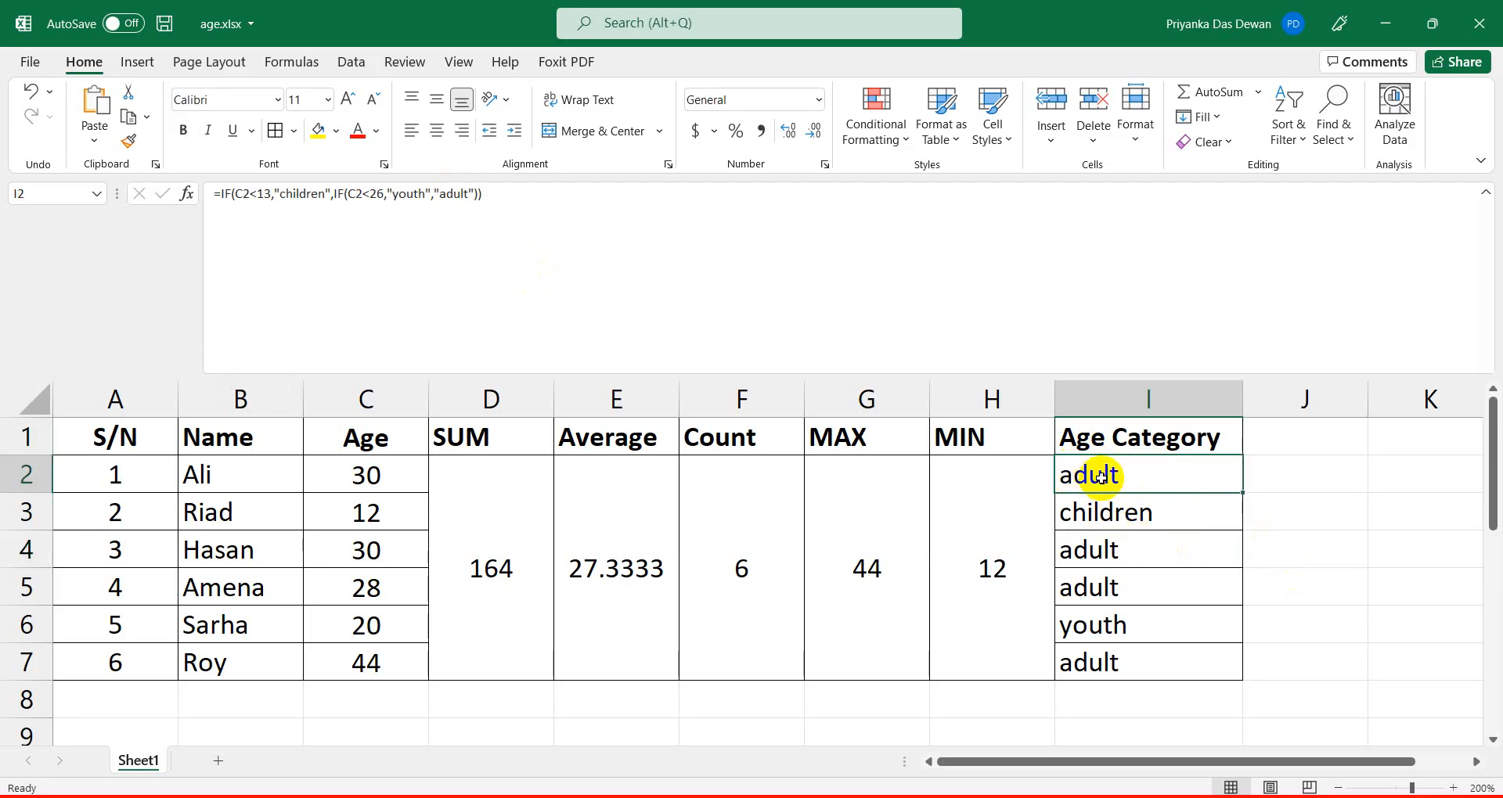
click(1119, 625)
click(1132, 669)
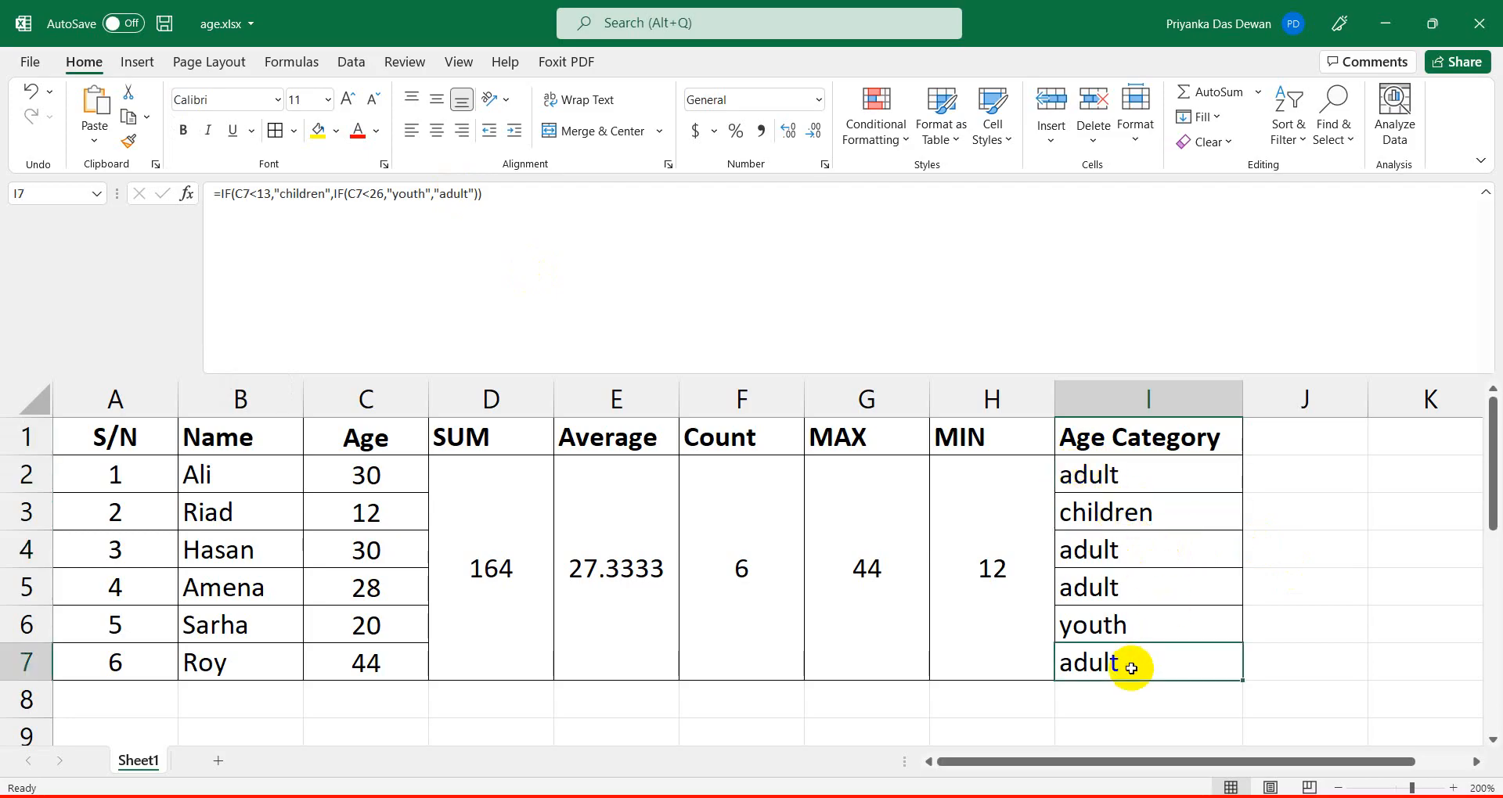
click(1099, 475)
Switch to agejob_specification.pdf in Foxit PhantomPDF, read the Age Category colour requirements in task 1(b), and return to the Excel workbook.
key(alt+Tab)
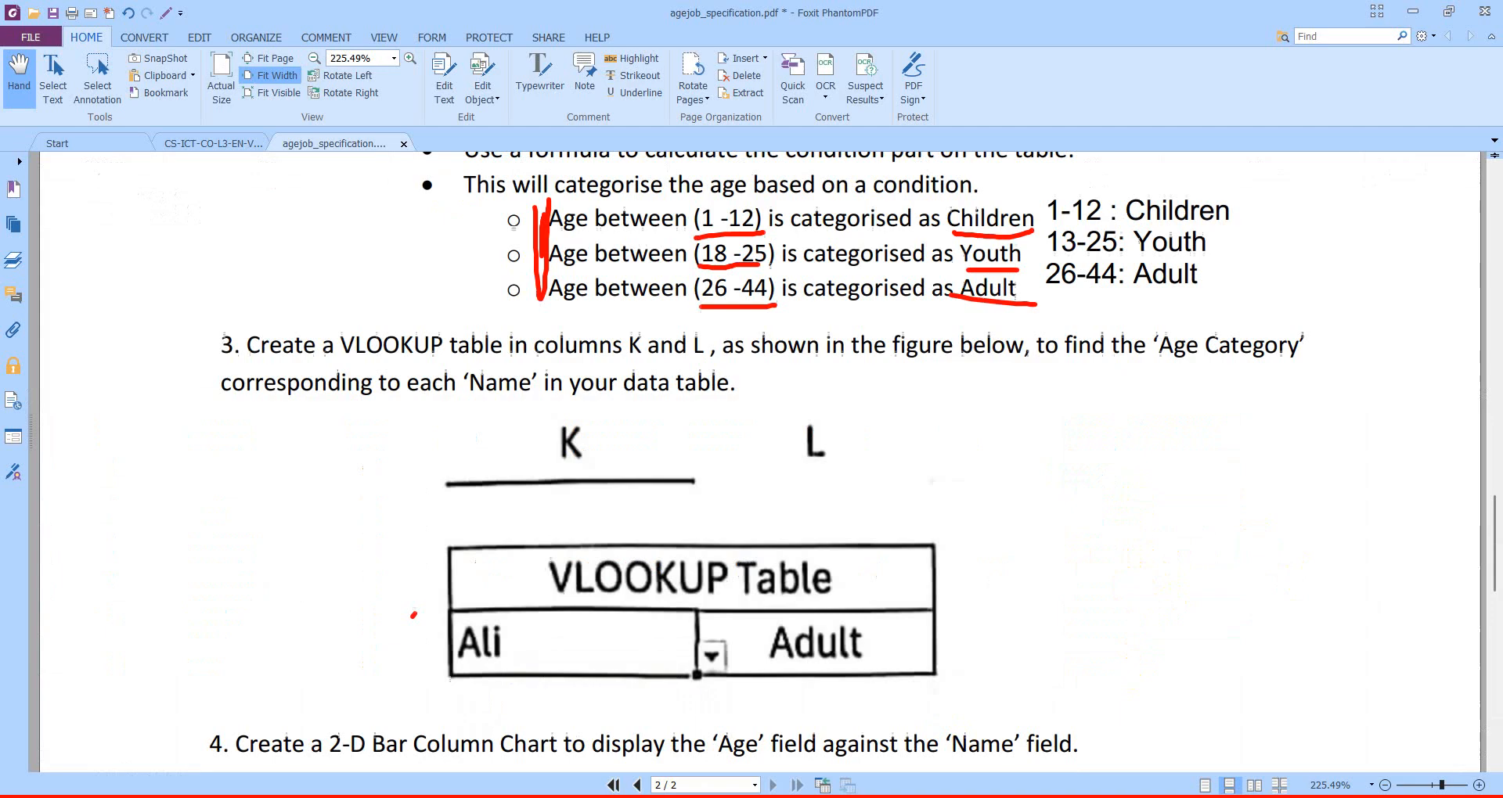
scroll(538, 522, up, 5)
scroll(564, 537, up, 10)
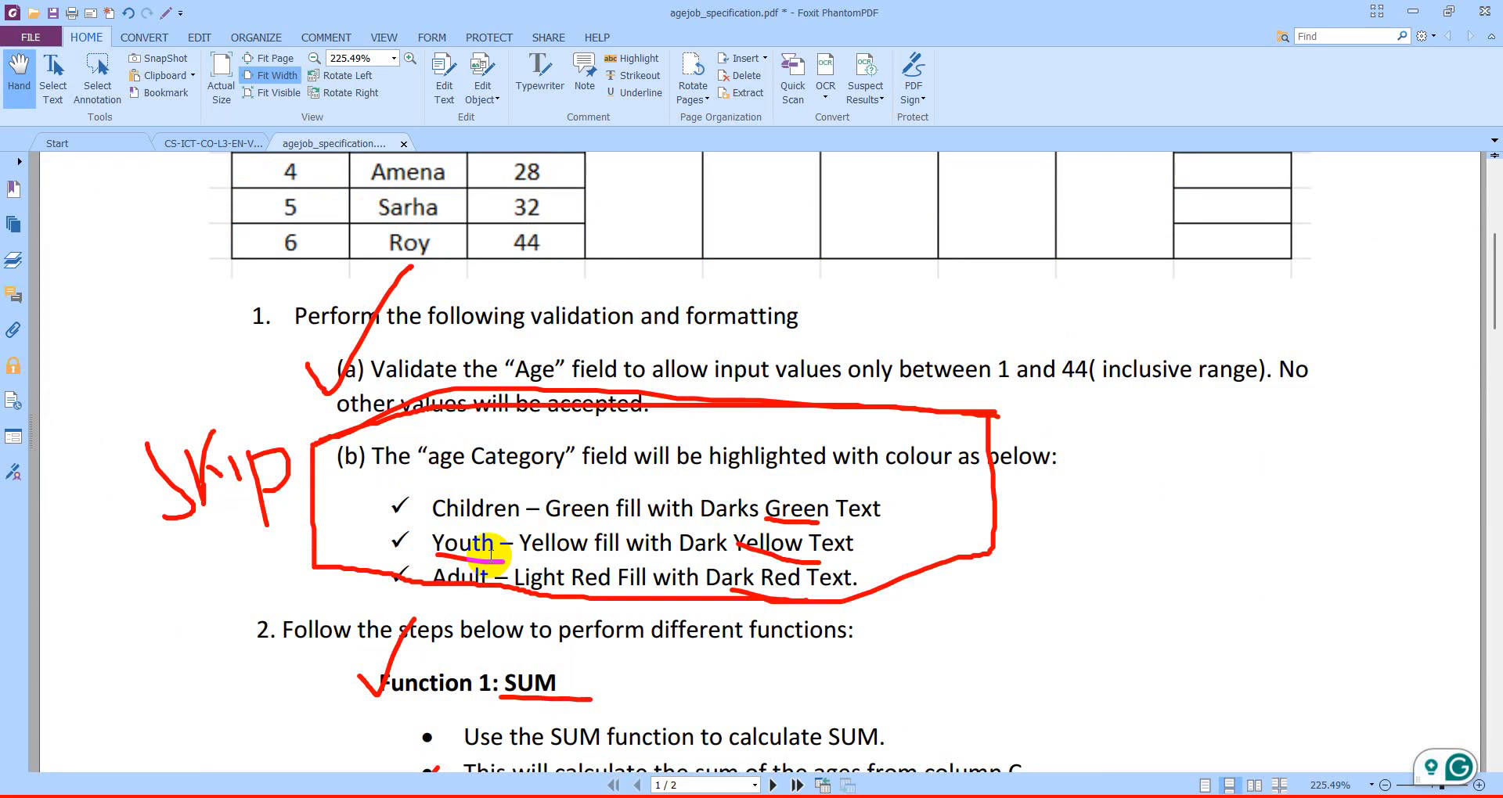
scroll(490, 554, down, 3)
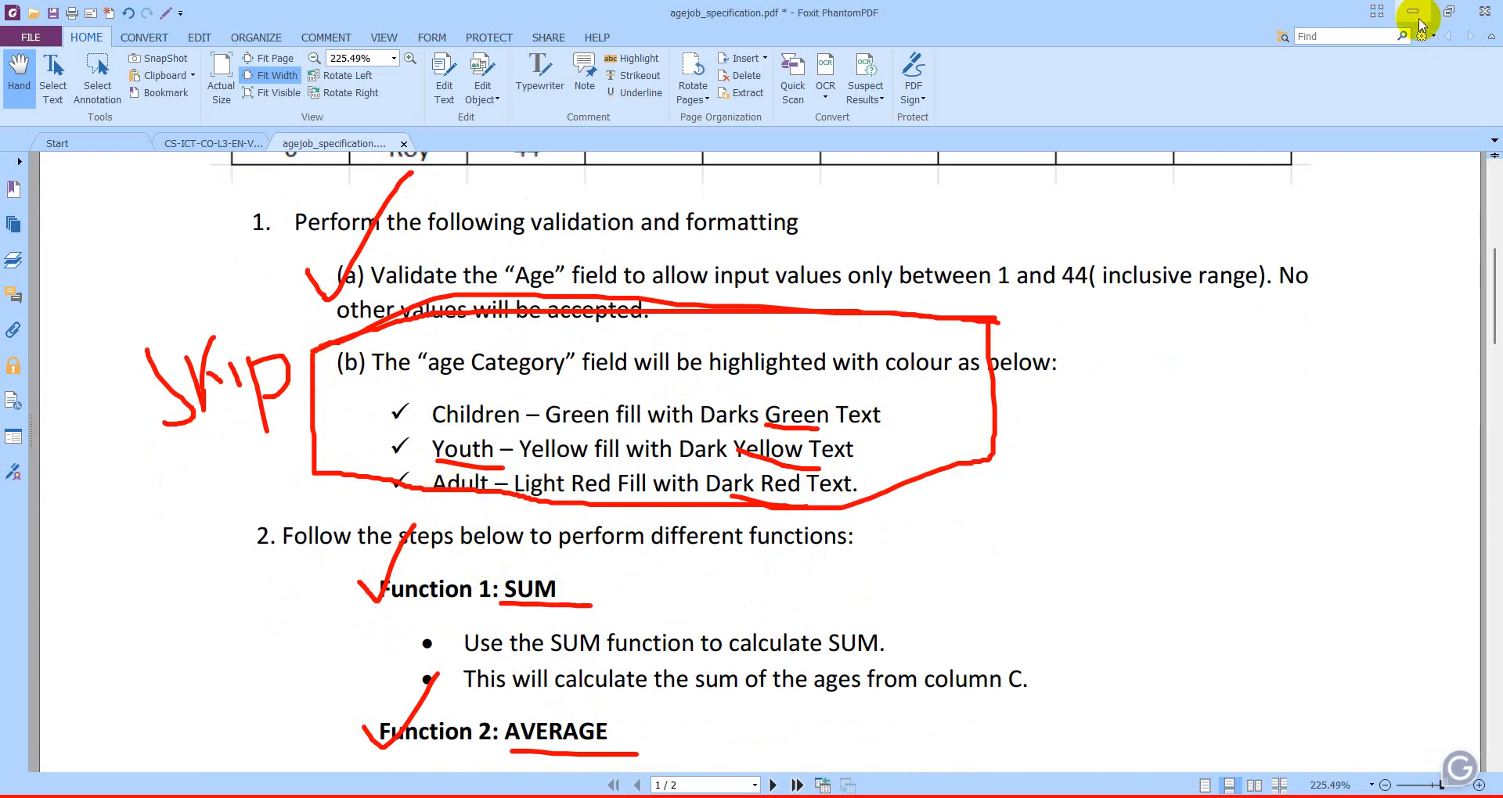
drag(1393, 16, 1260, 149)
click(1270, 145)
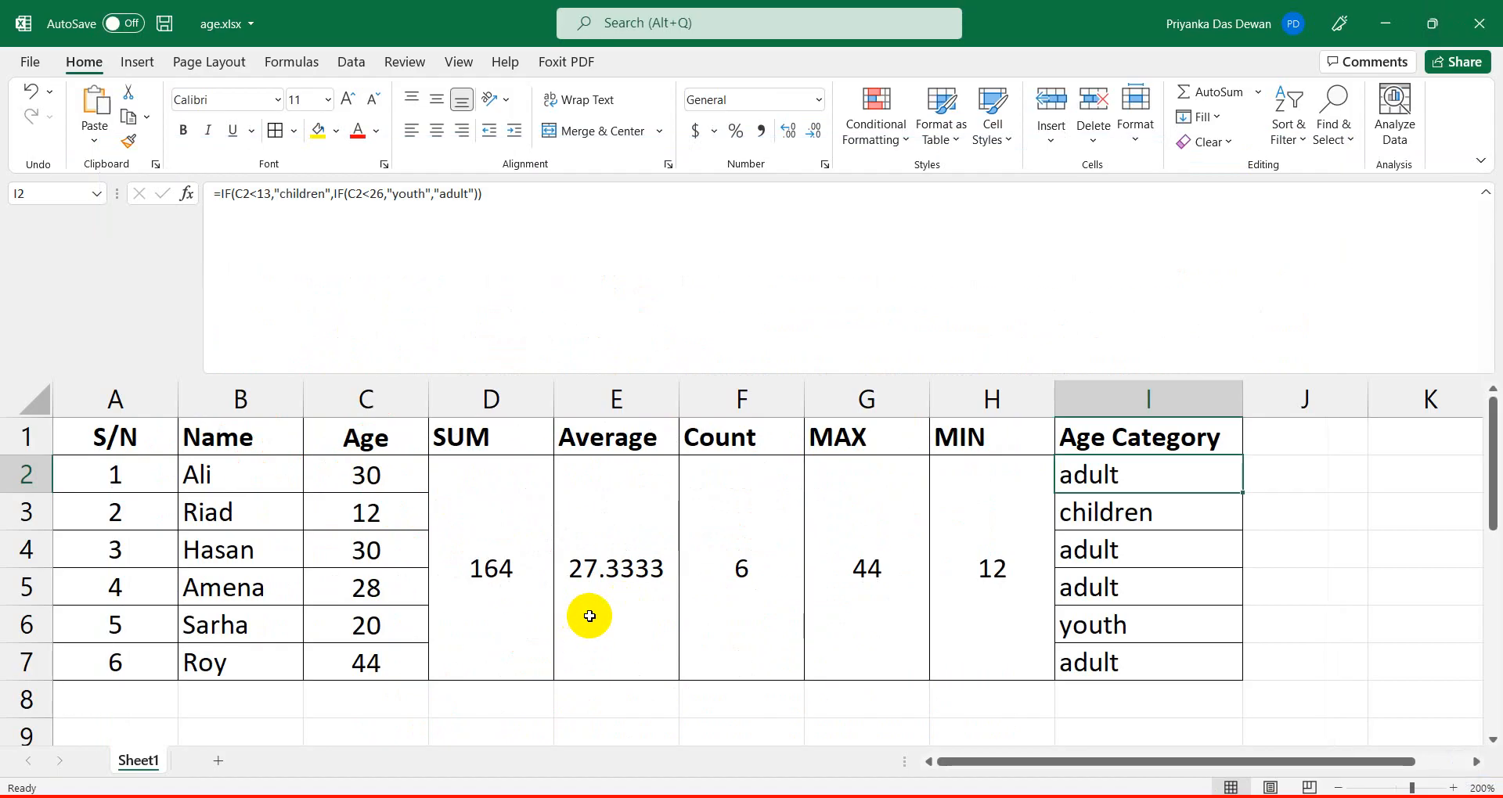
scroll(589, 616, down, 2)
scroll(587, 614, up, 2)
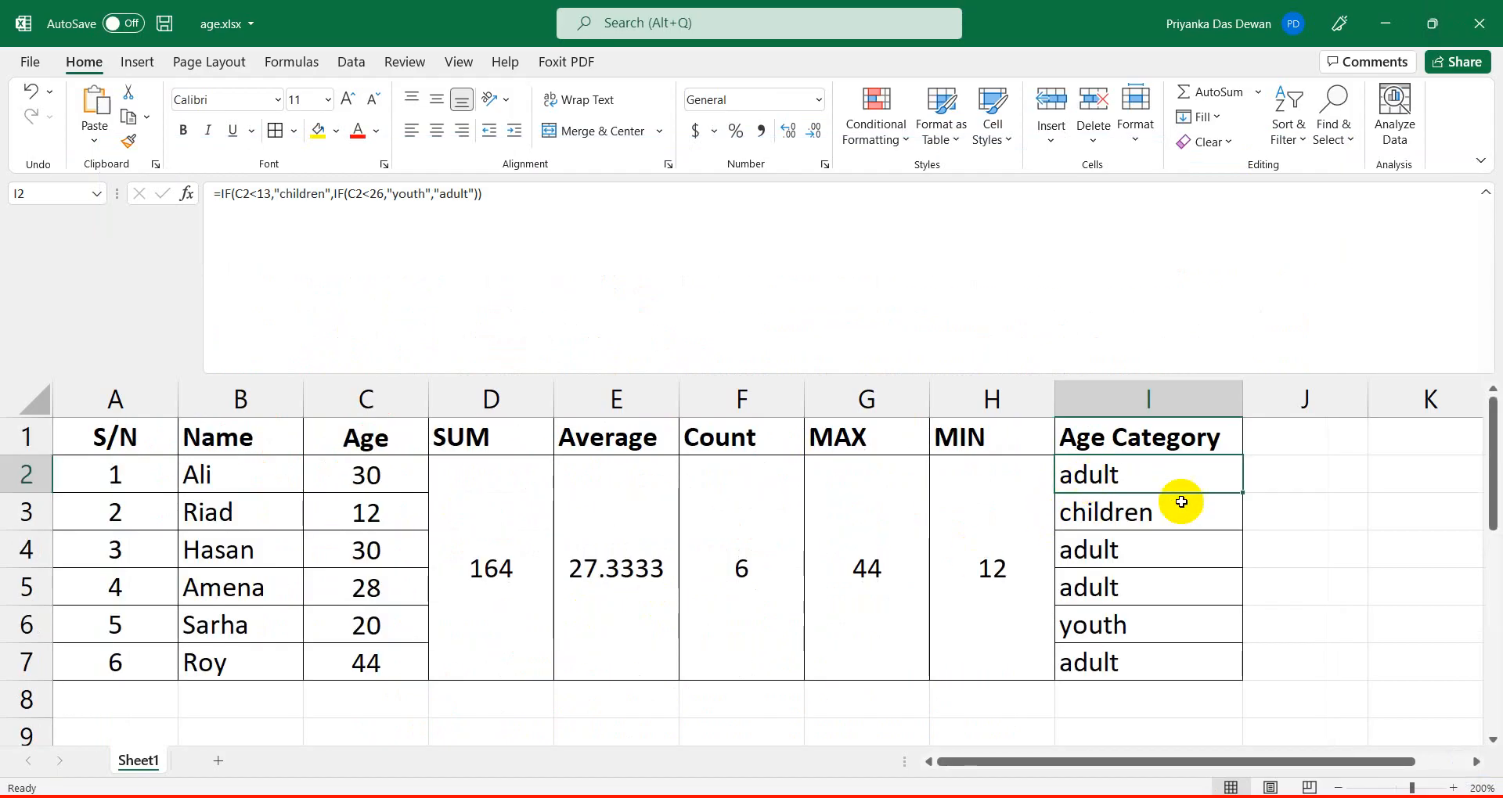
Fill Age Category cell I2 with yellow.
click(1250, 521)
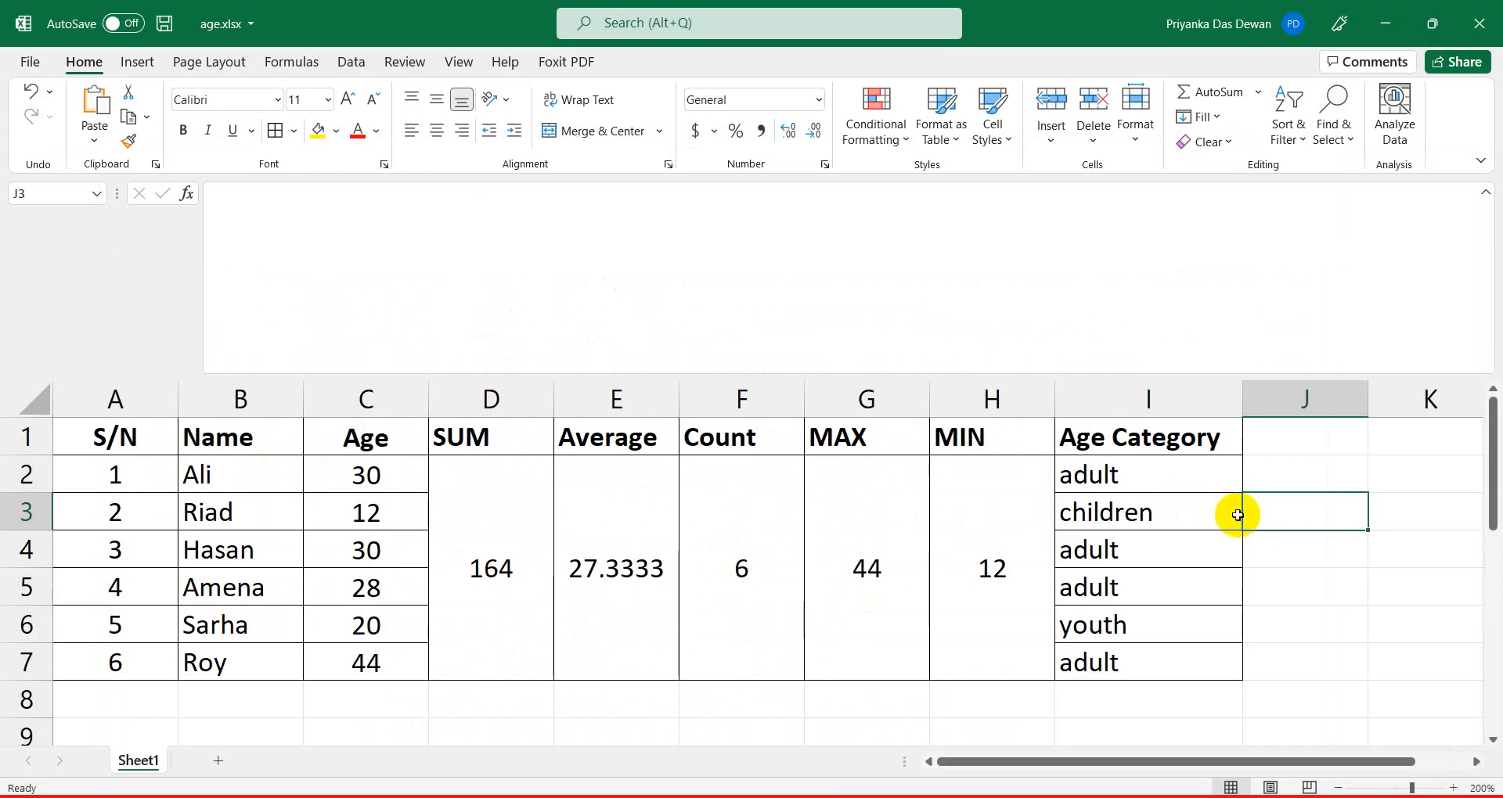
click(1104, 477)
click(314, 134)
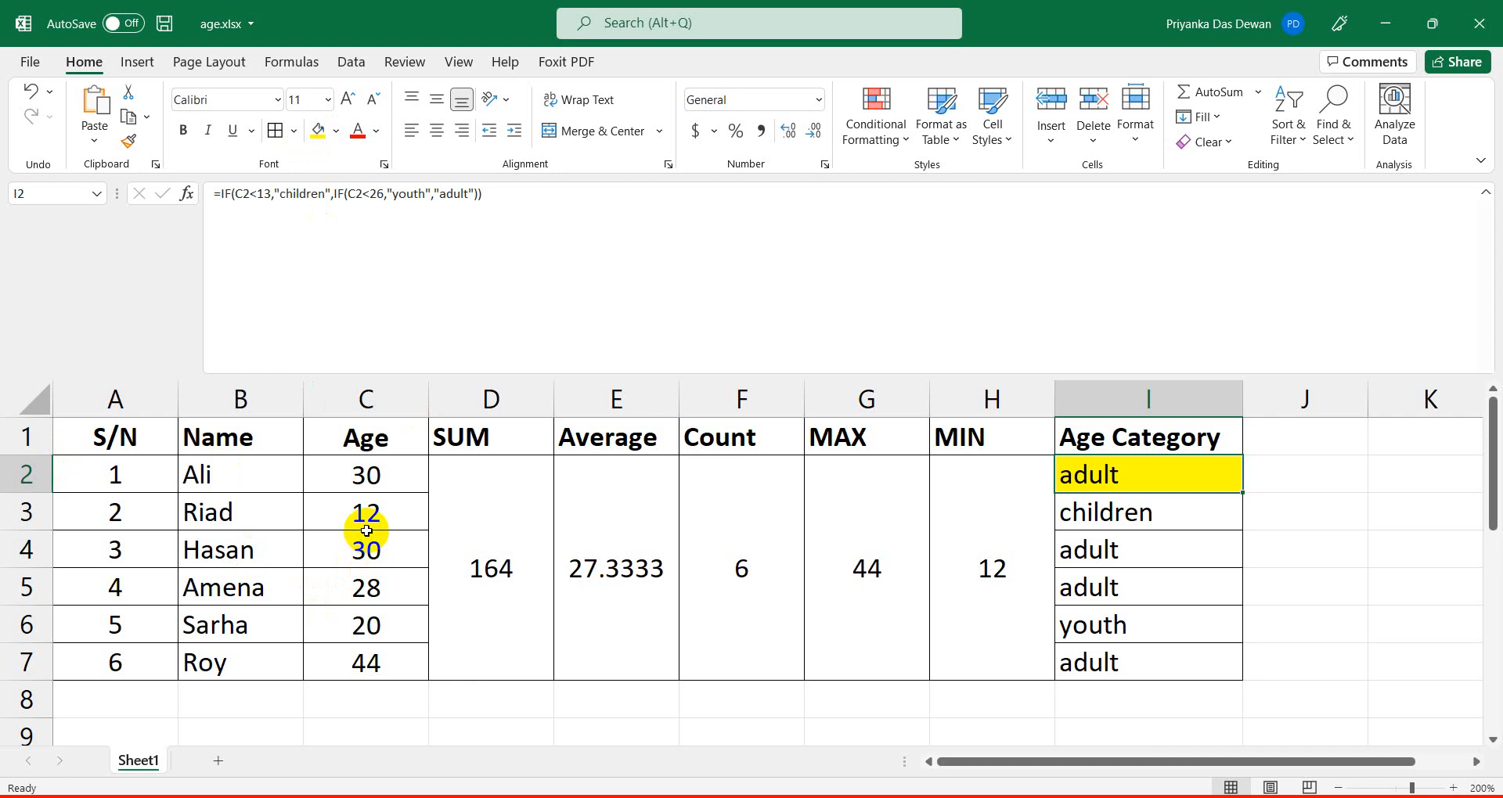
click(1157, 585)
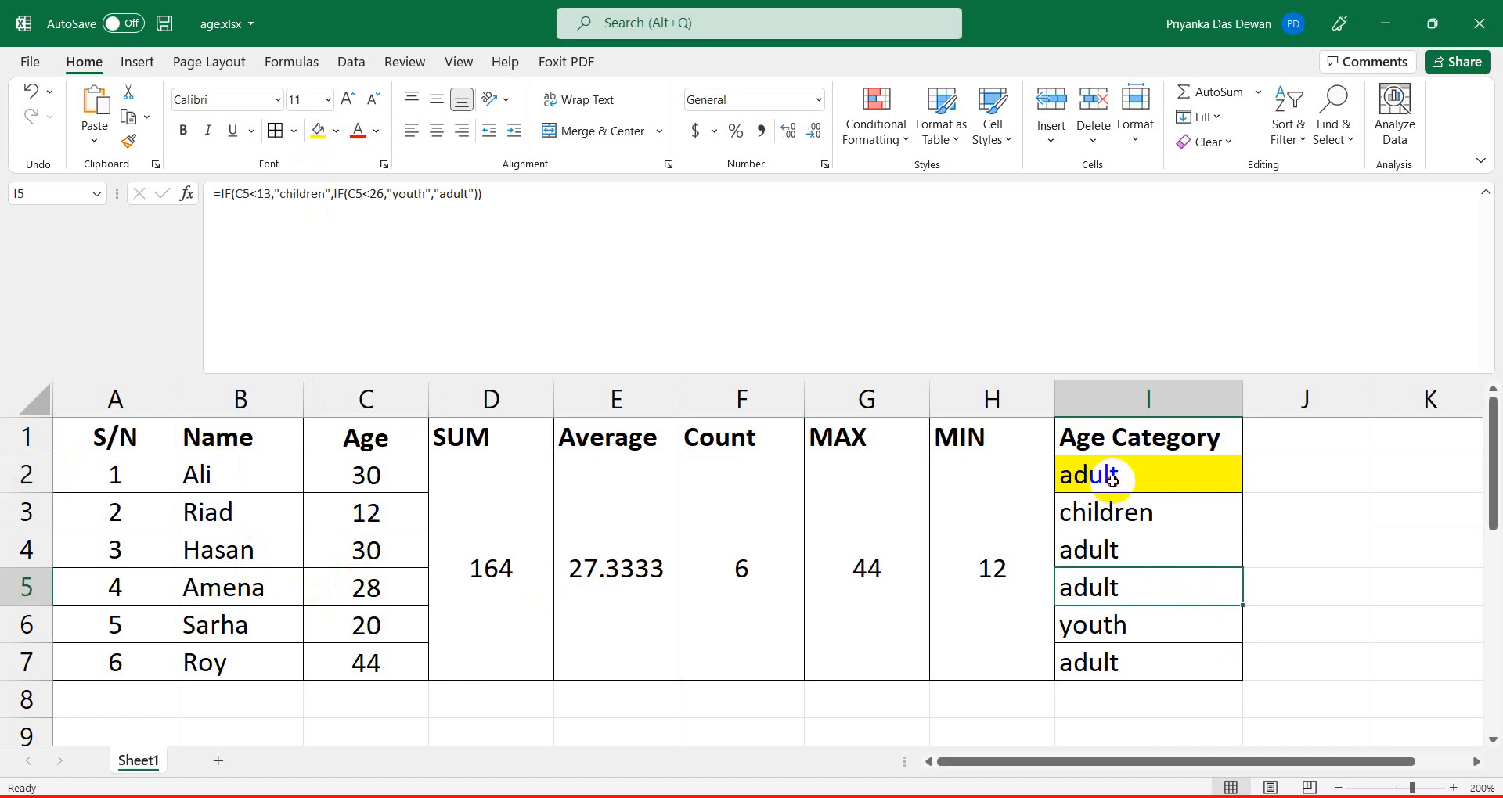
click(1113, 489)
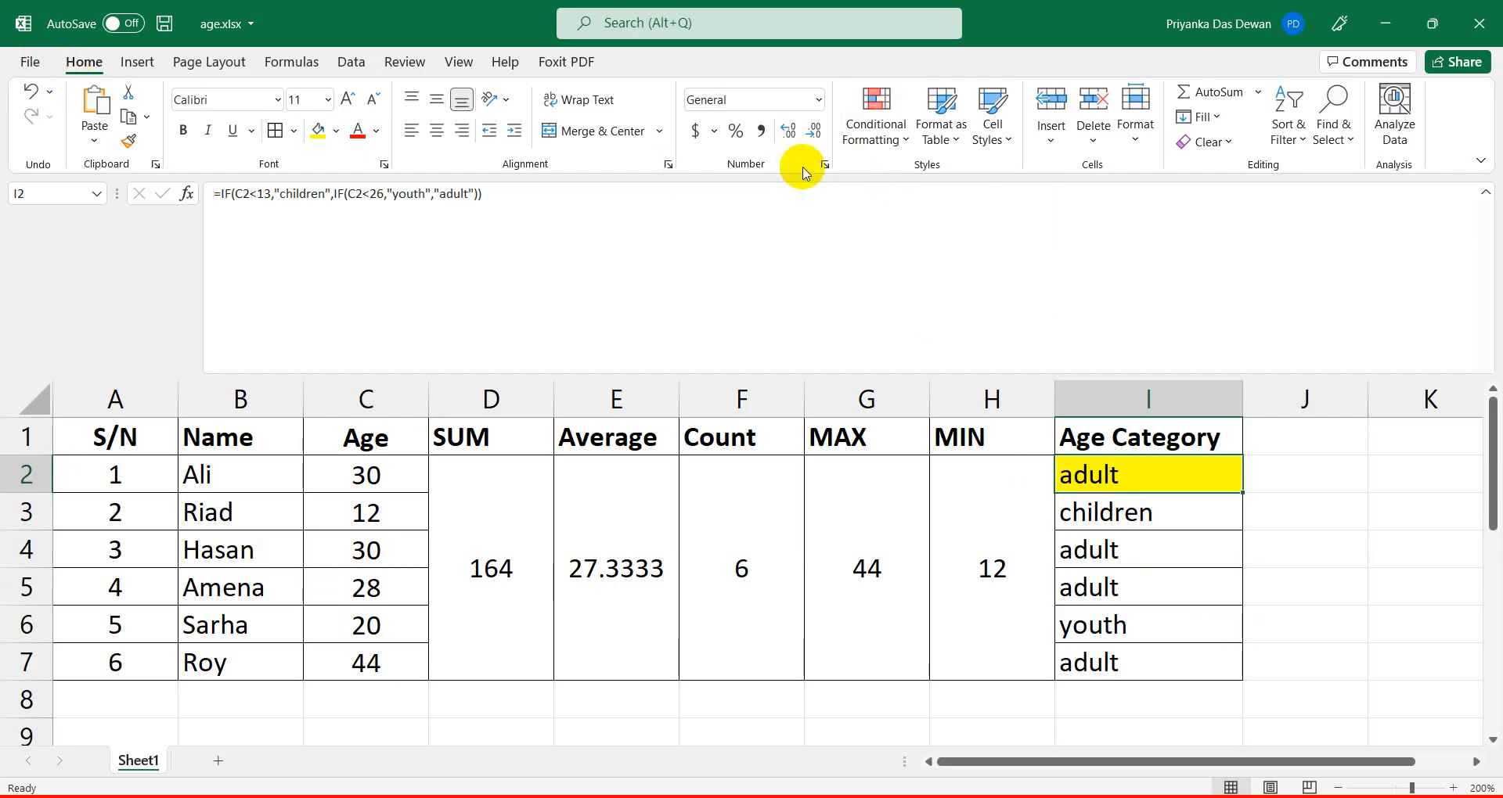
click(867, 138)
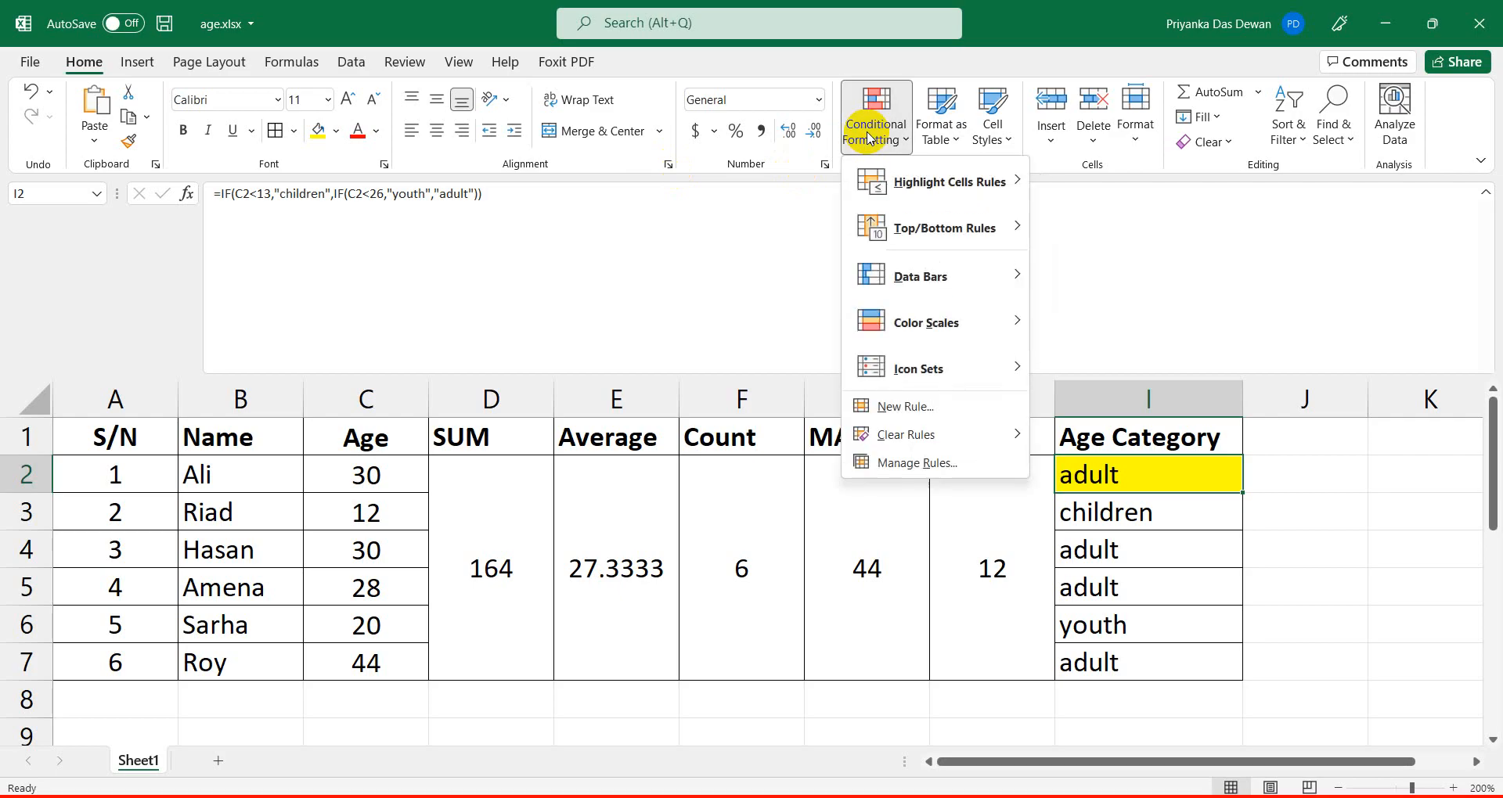
mouse_move(880, 190)
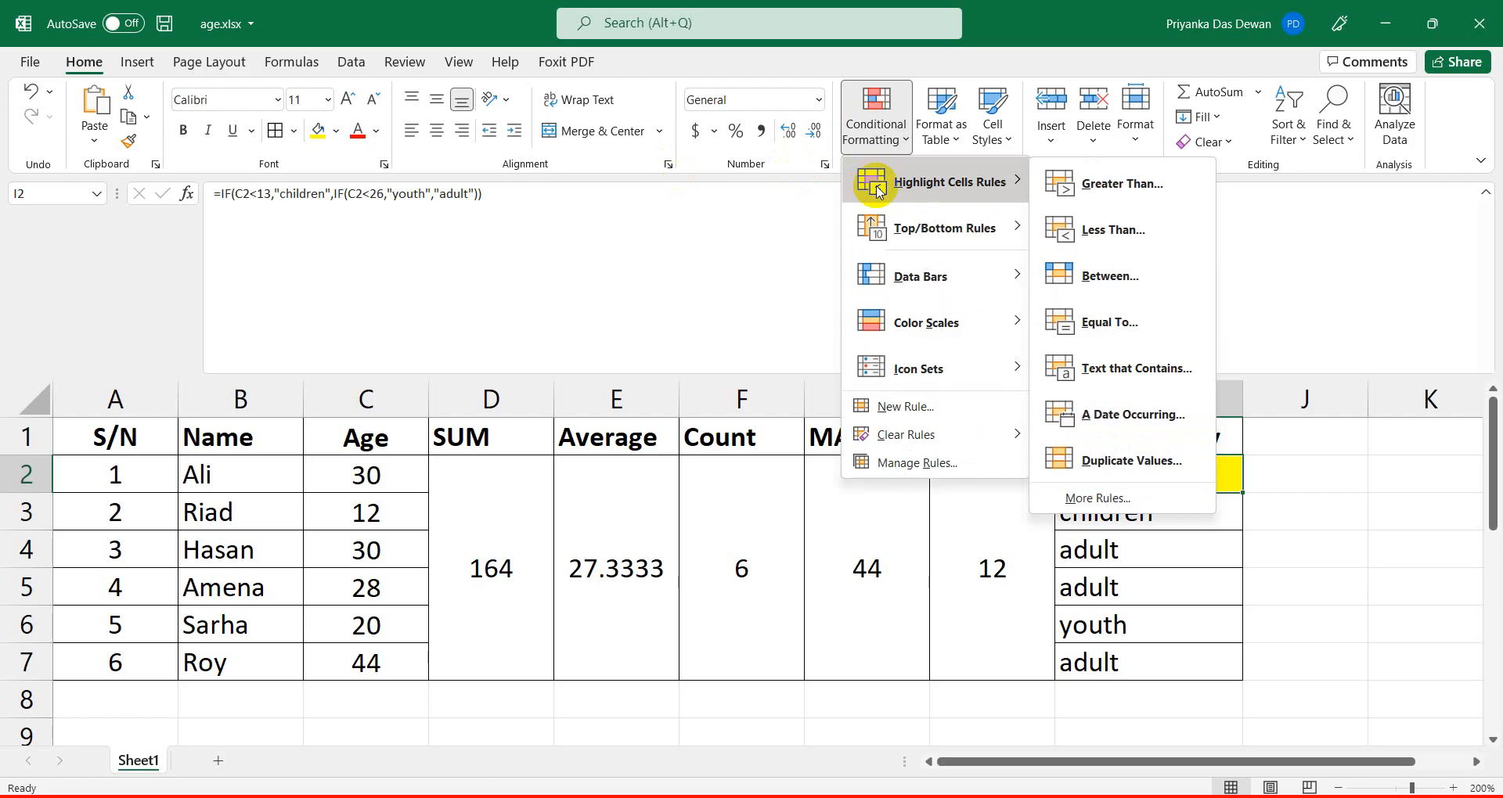
click(711, 305)
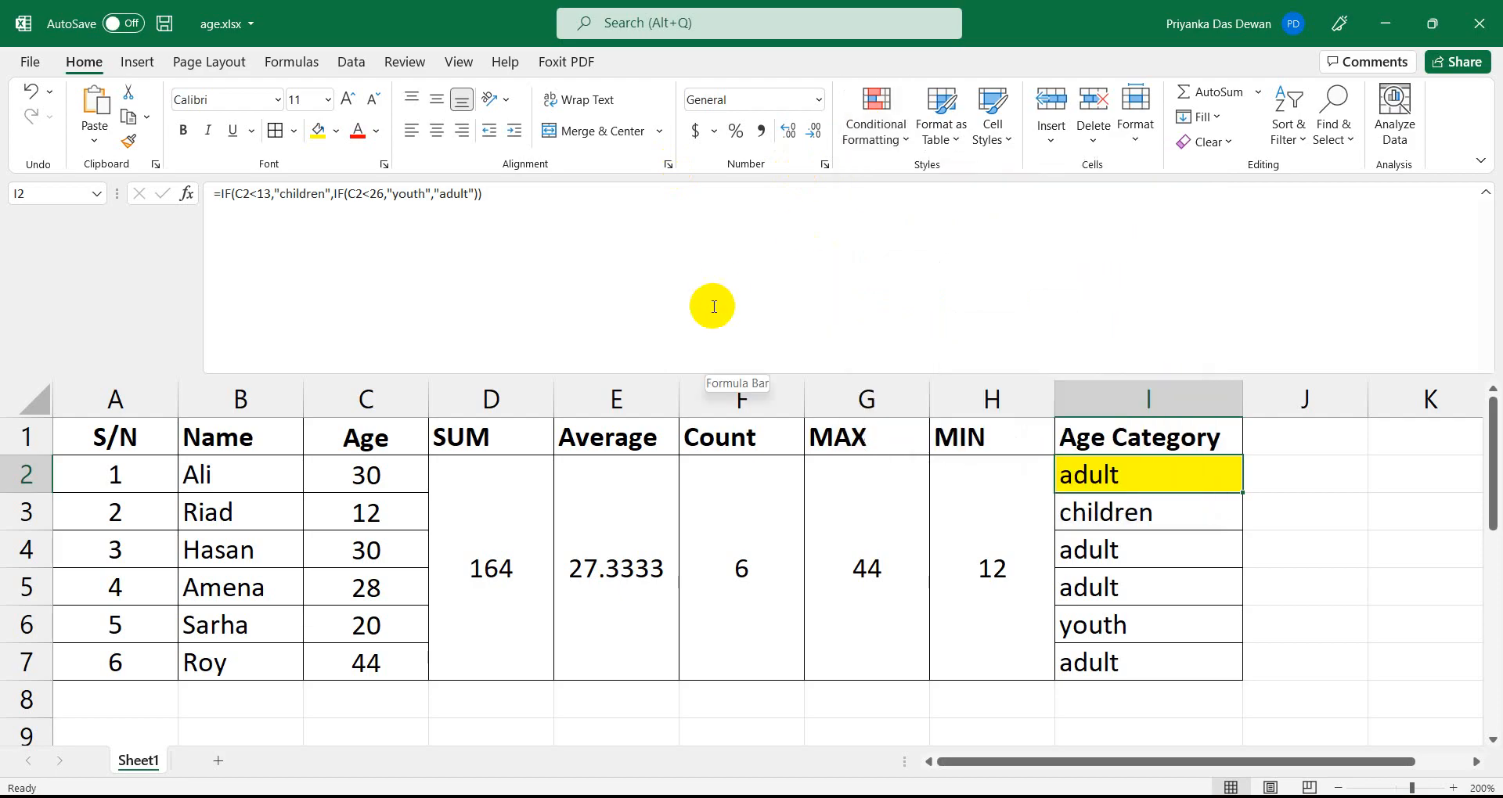
Add a Text That Contains conditional formatting rule to I2 for children with Green Fill with Dark Green Text, checking the PDF specification.
click(863, 136)
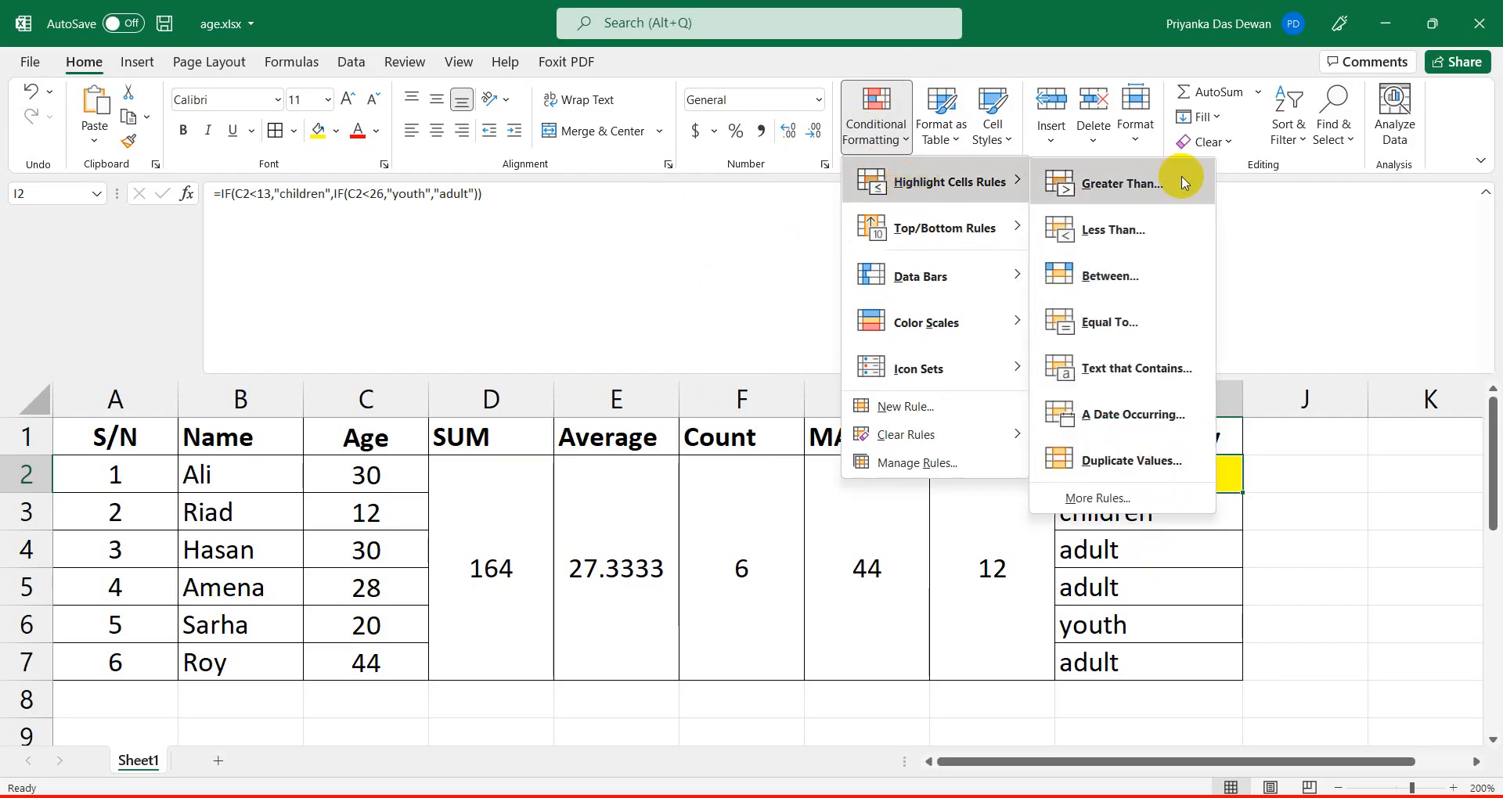
click(1125, 364)
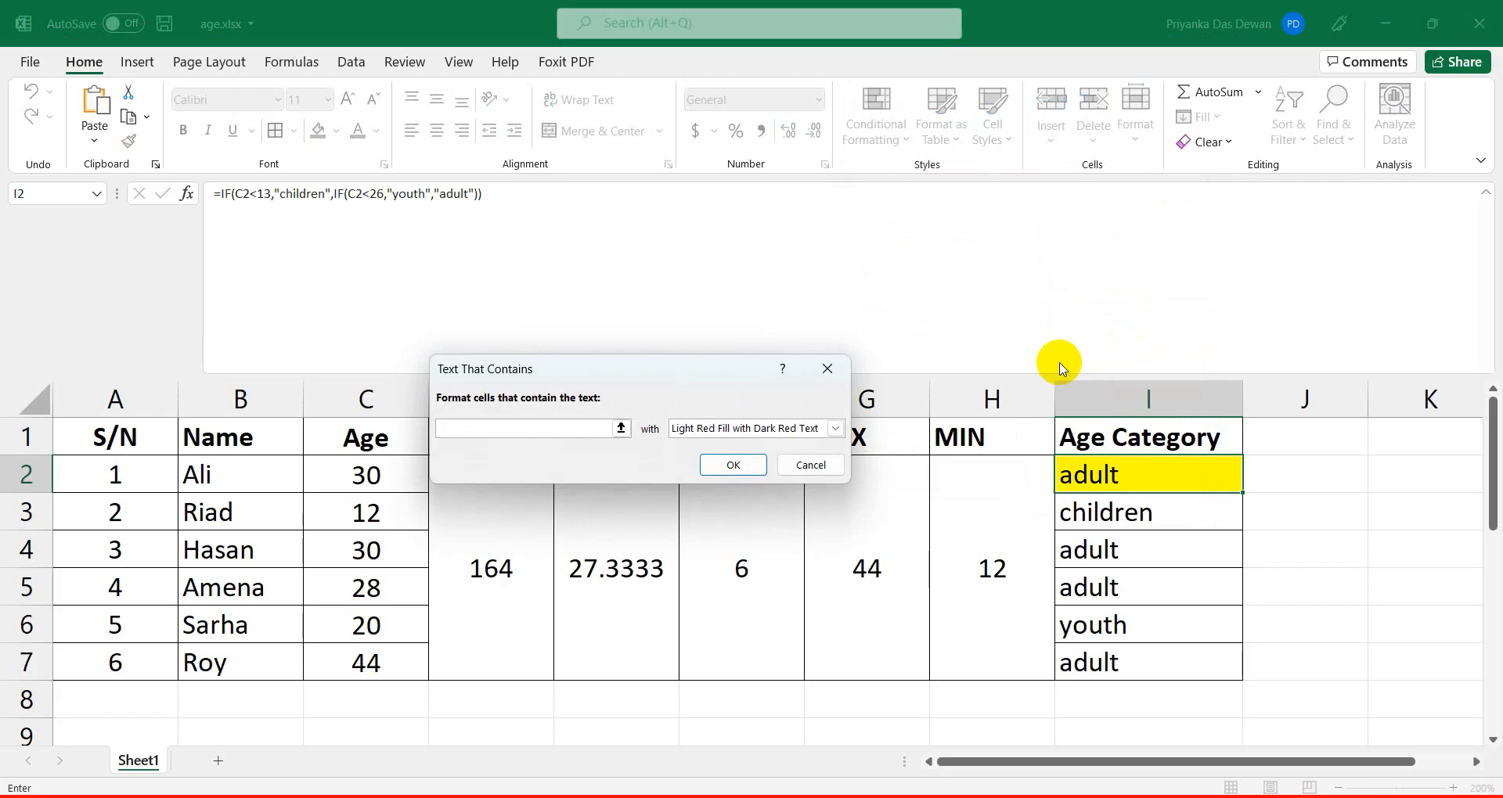
click(756, 796)
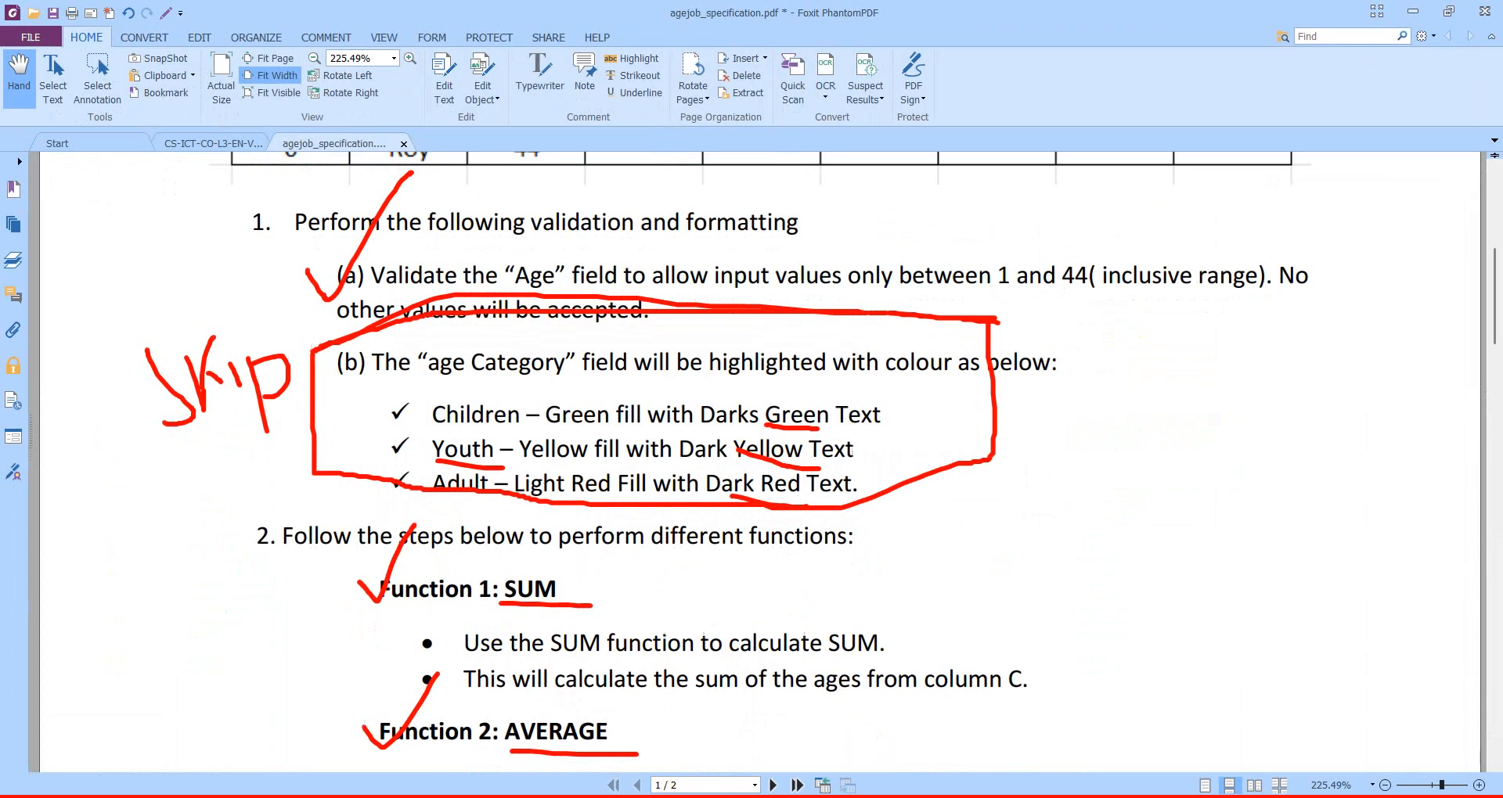
key(alt+Tab)
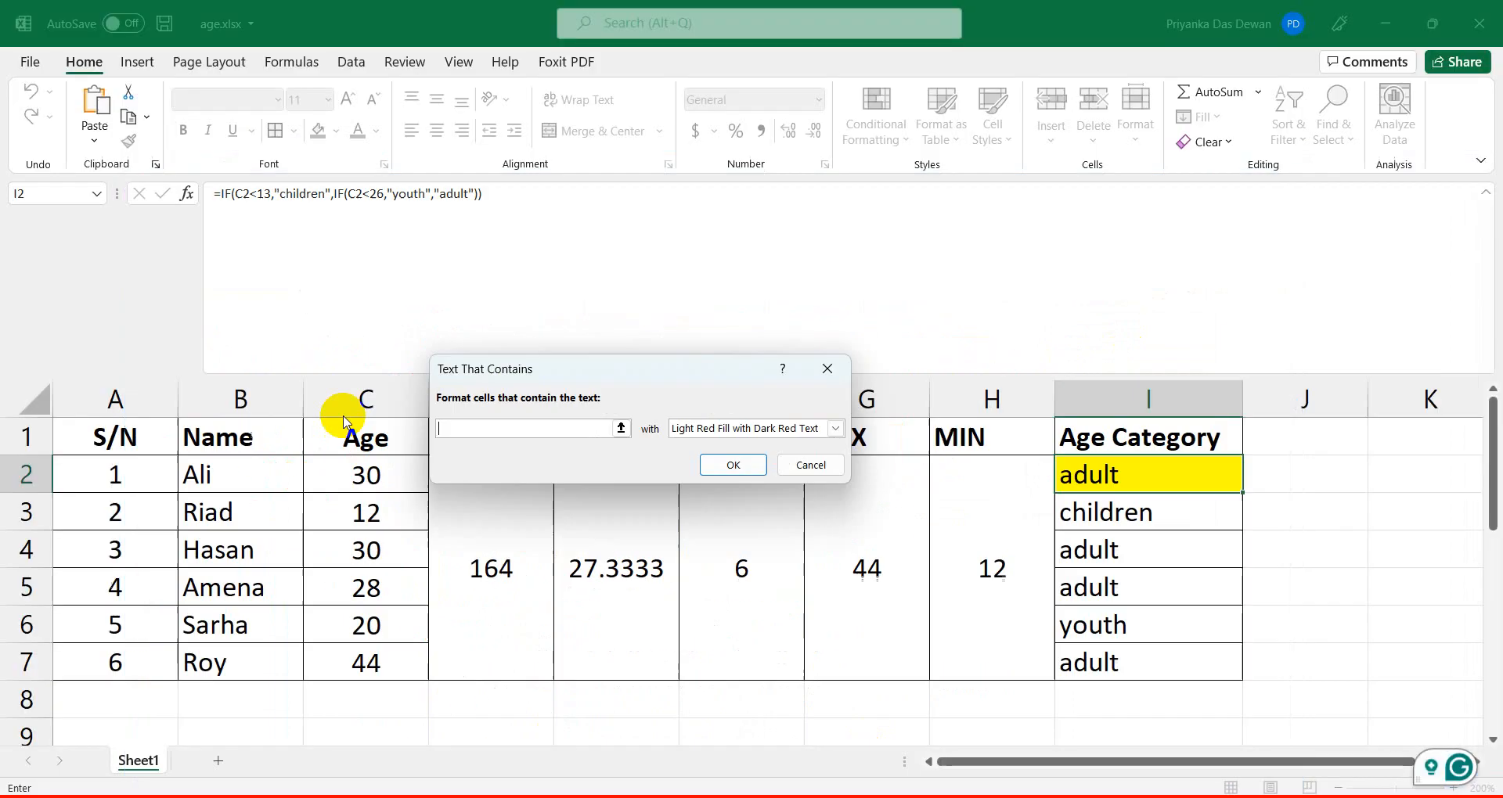
click(468, 427)
text(c)
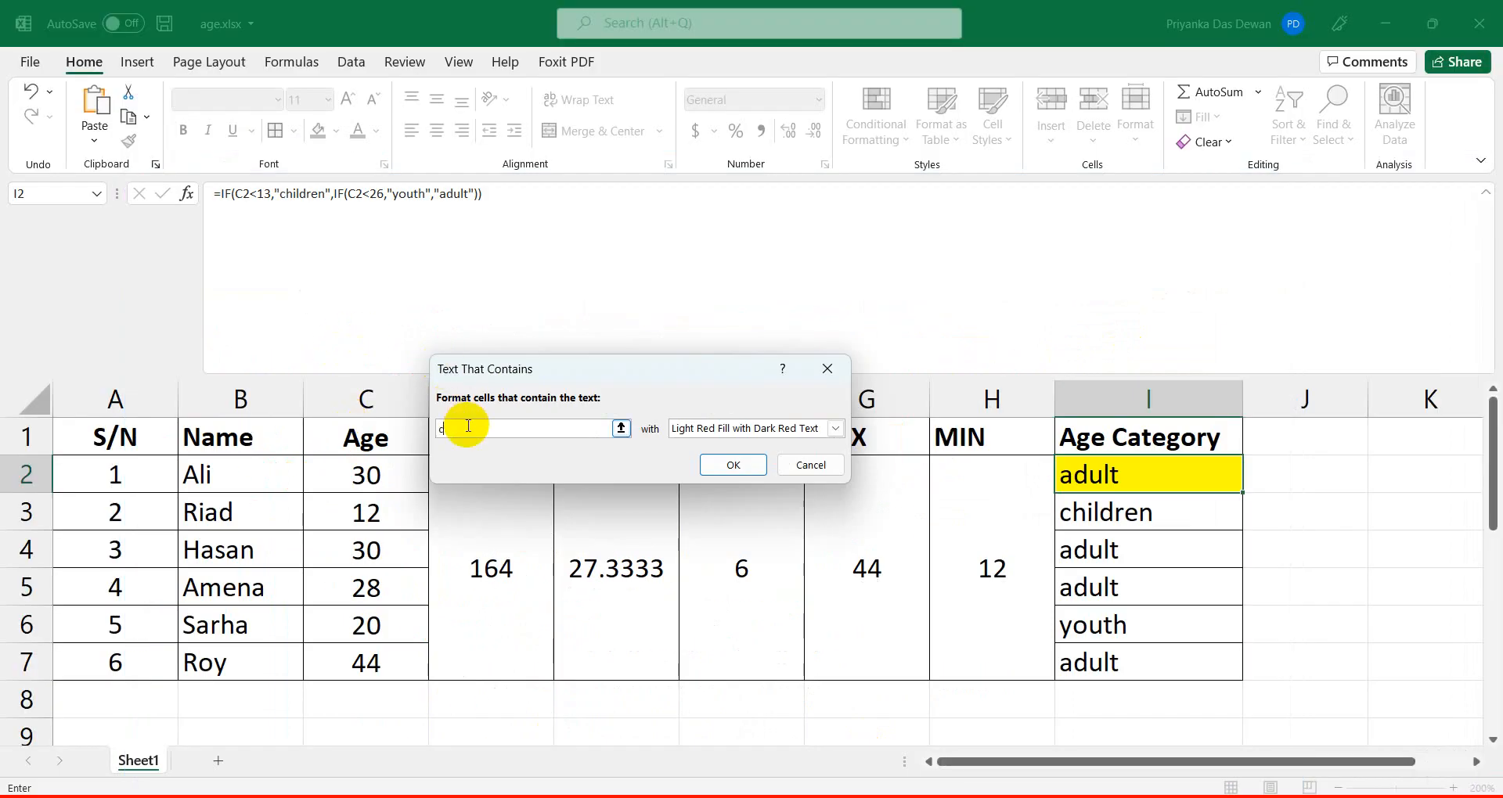
text(hildren)
click(694, 429)
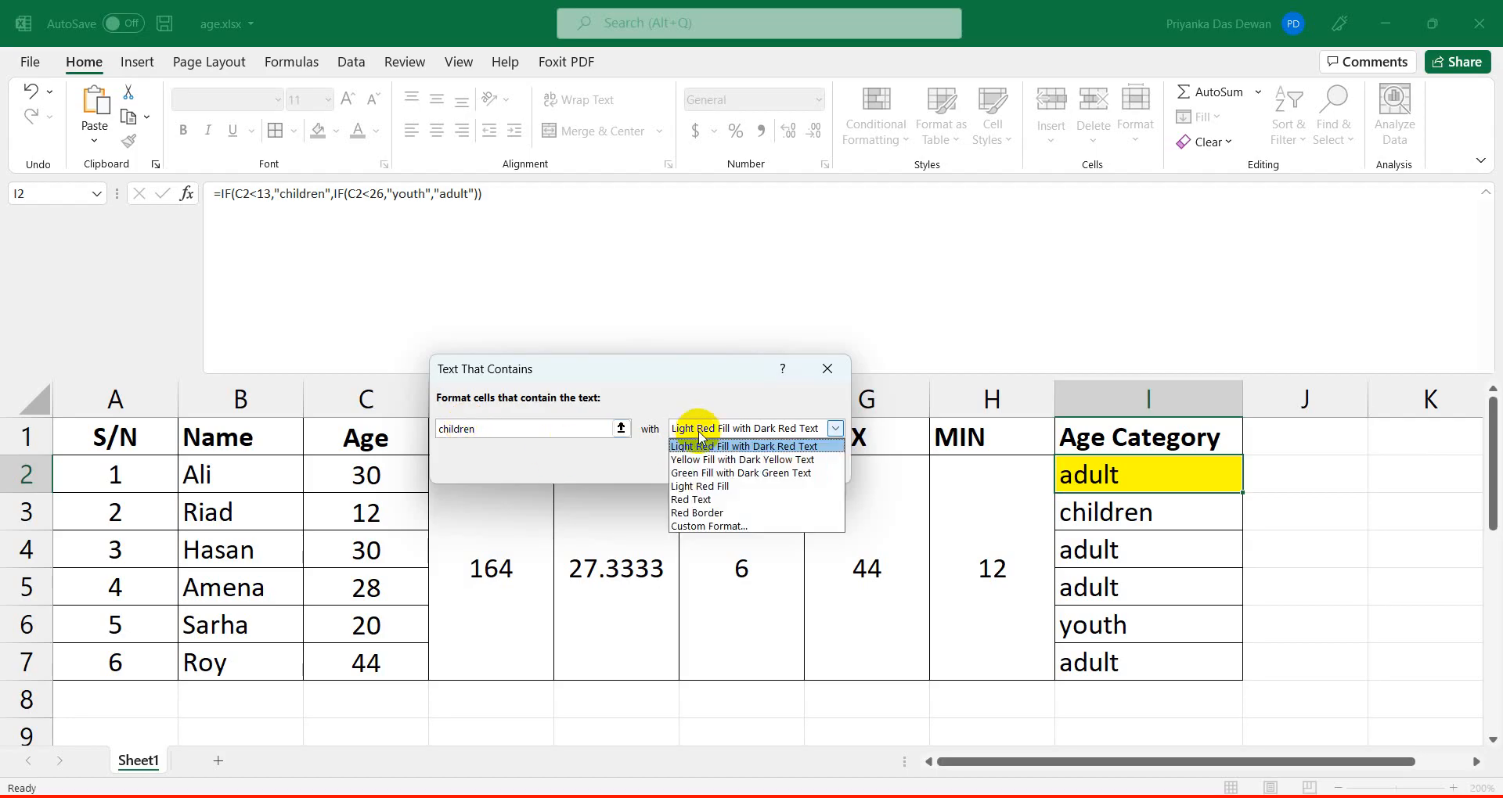
click(684, 472)
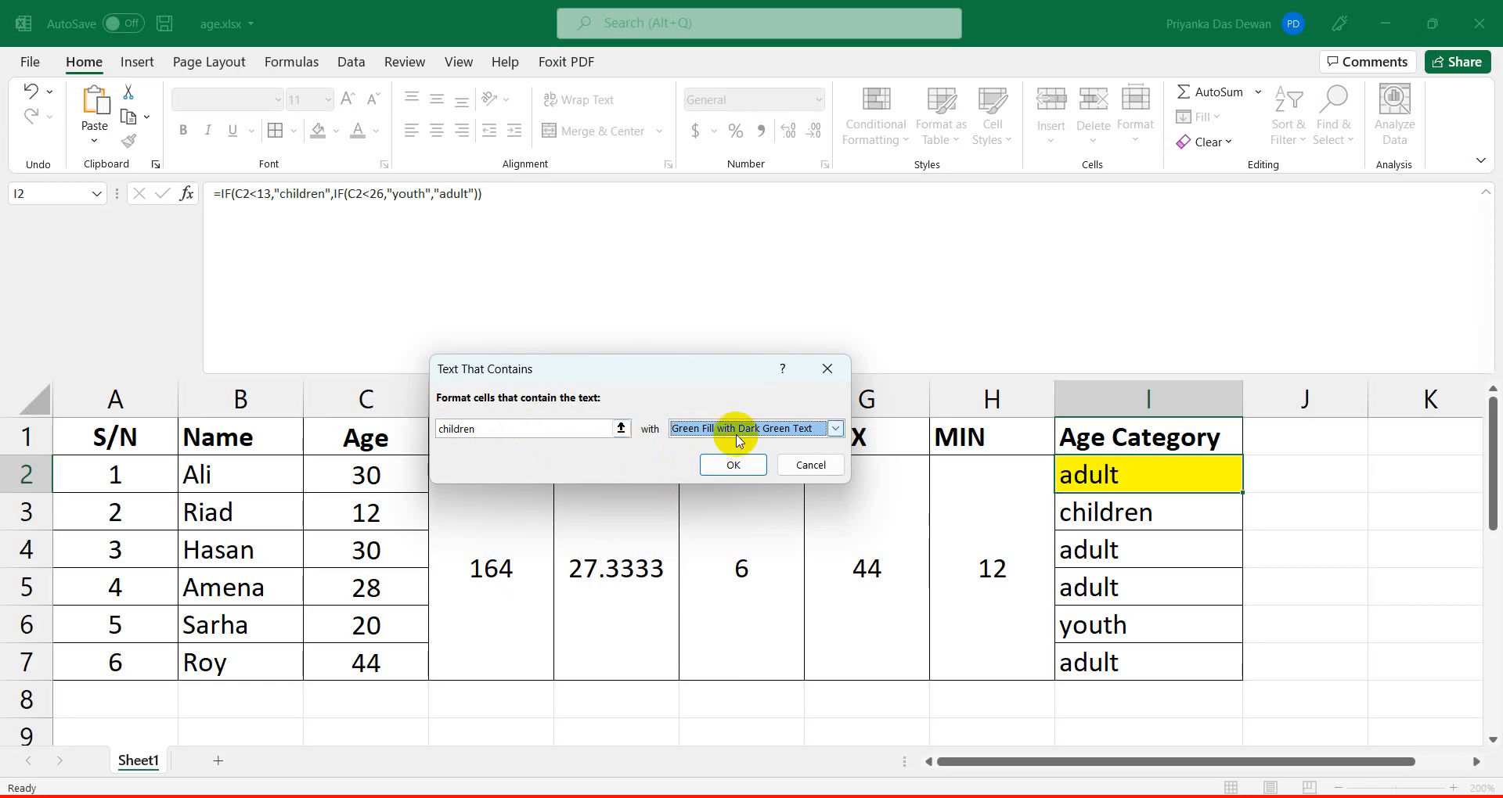
click(733, 465)
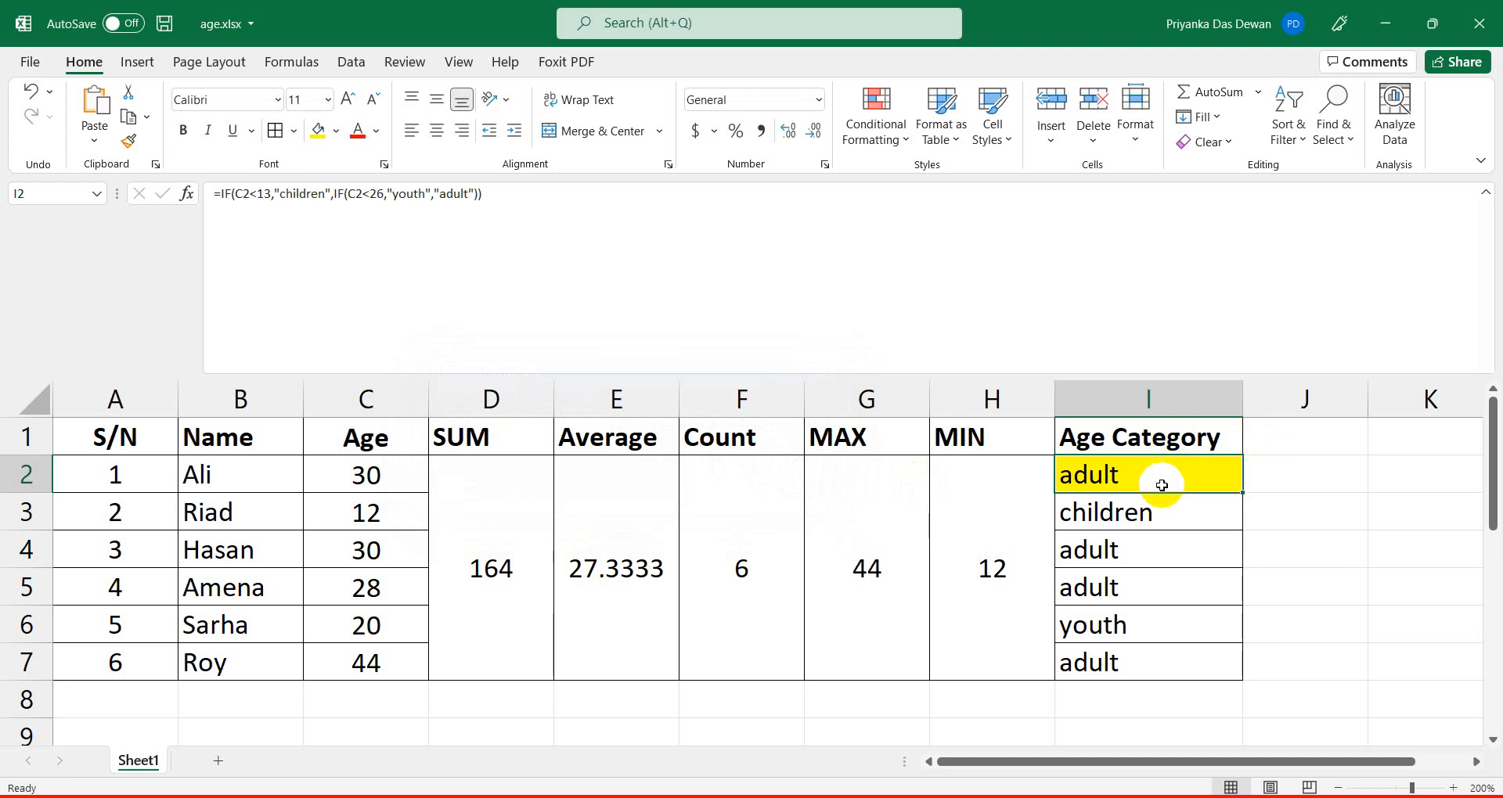
Add a Text That Contains conditional formatting rule to I2 for youth with Yellow Fill with Dark Yellow Text.
click(869, 143)
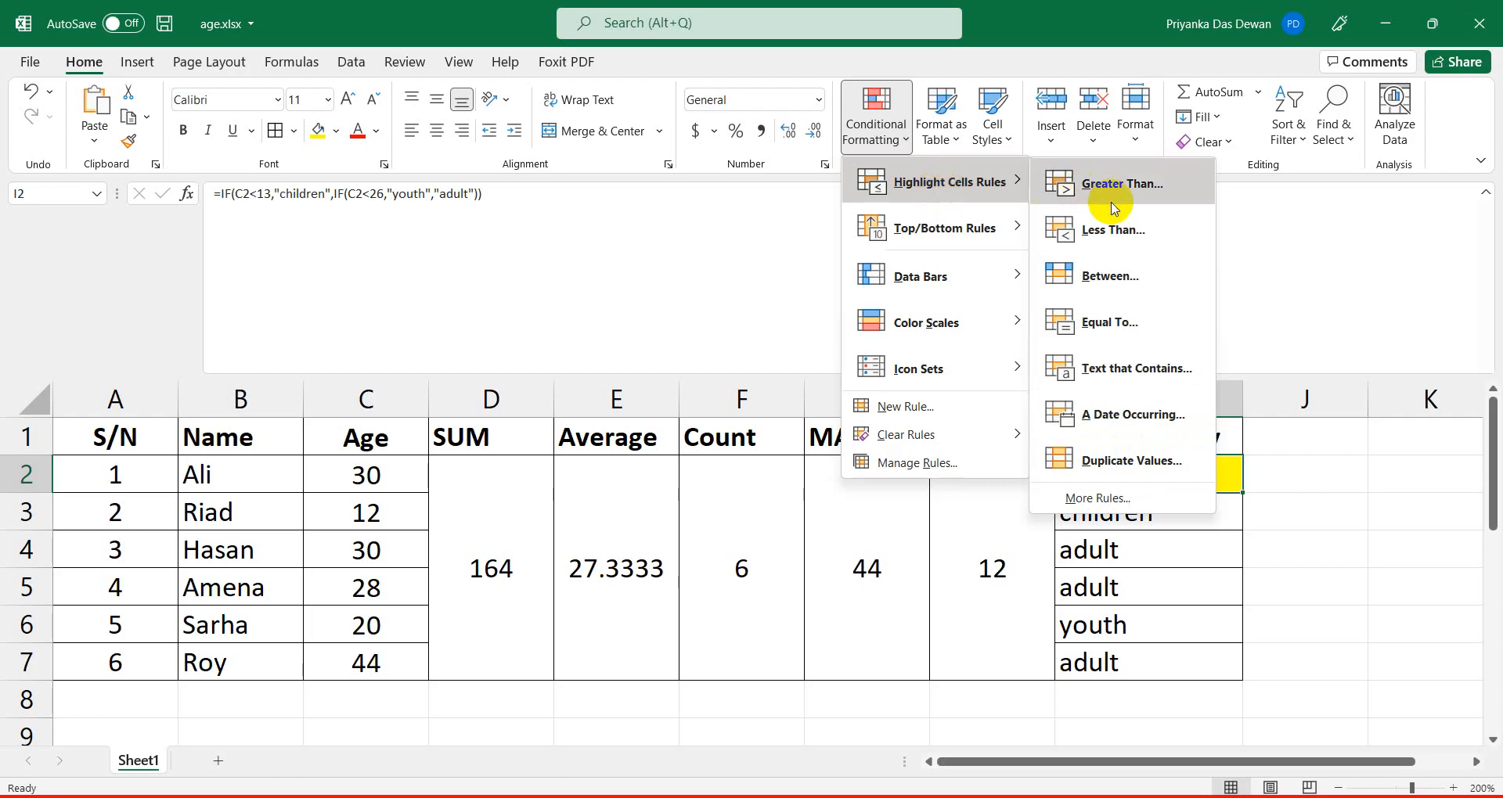
click(1155, 373)
click(515, 435)
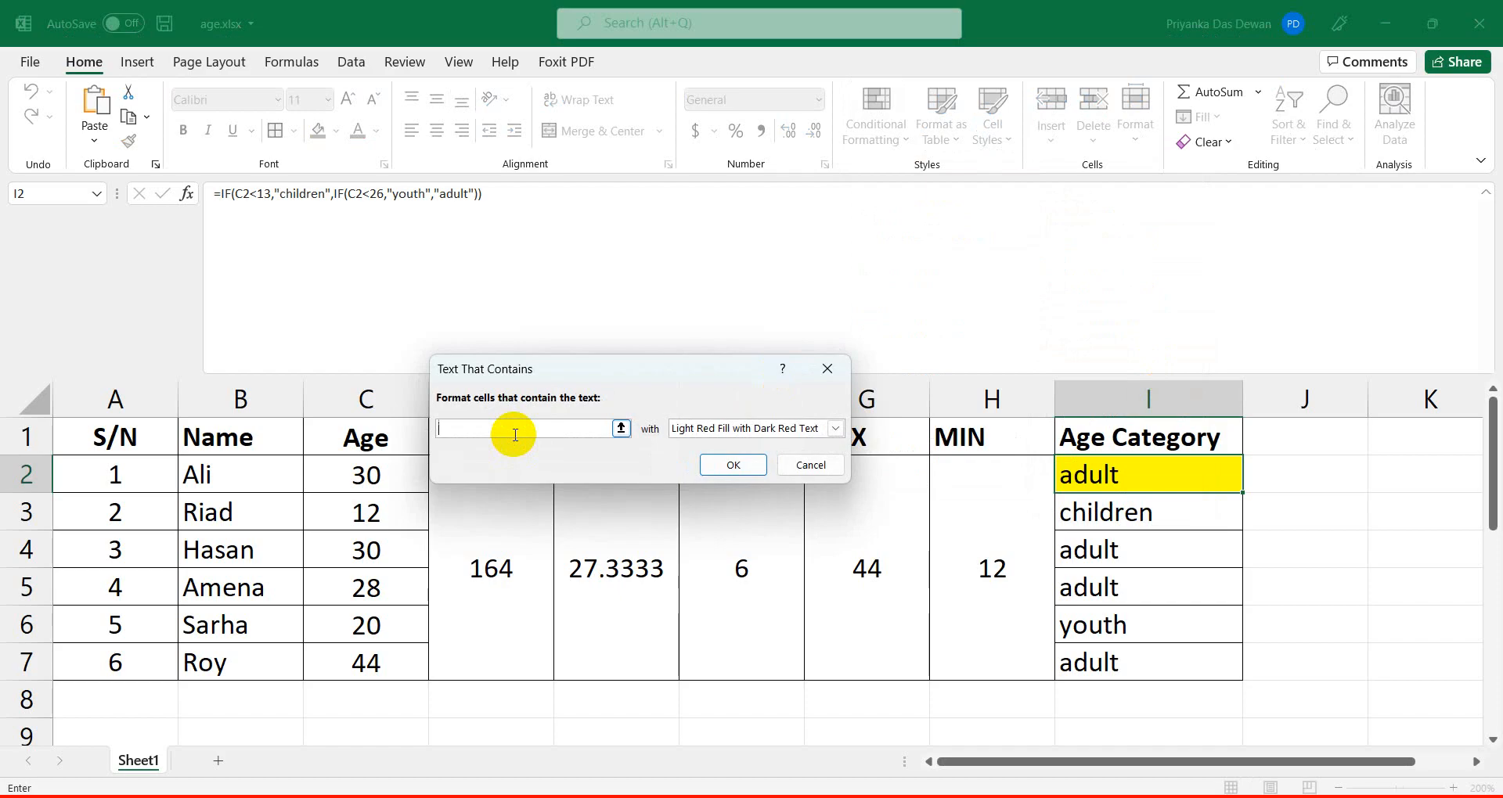
text(youth)
click(707, 430)
click(707, 459)
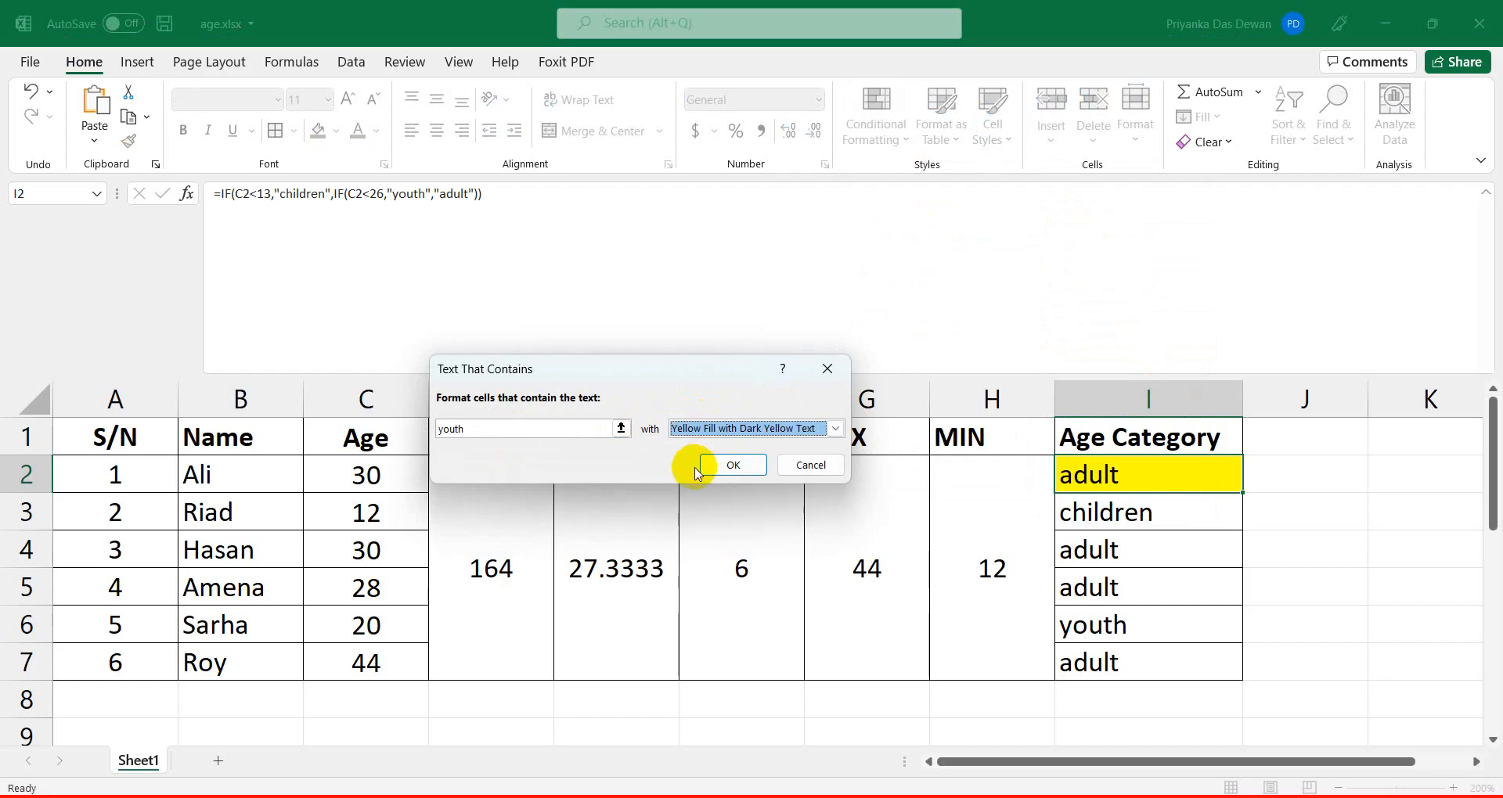
click(704, 464)
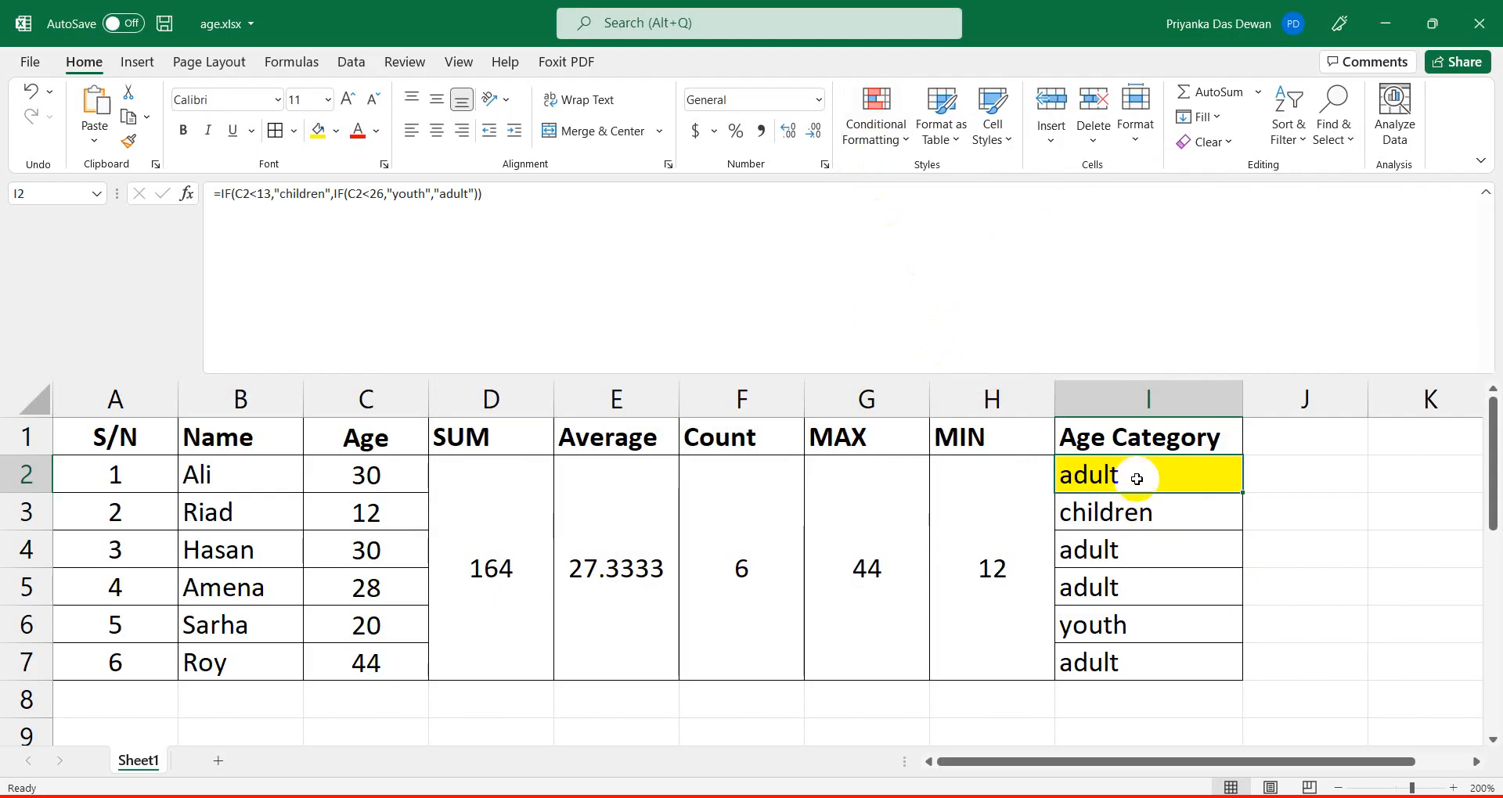
Add a Text That Contains conditional formatting rule to I2 for adult with Light Red Fill with Dark Red Text.
click(869, 139)
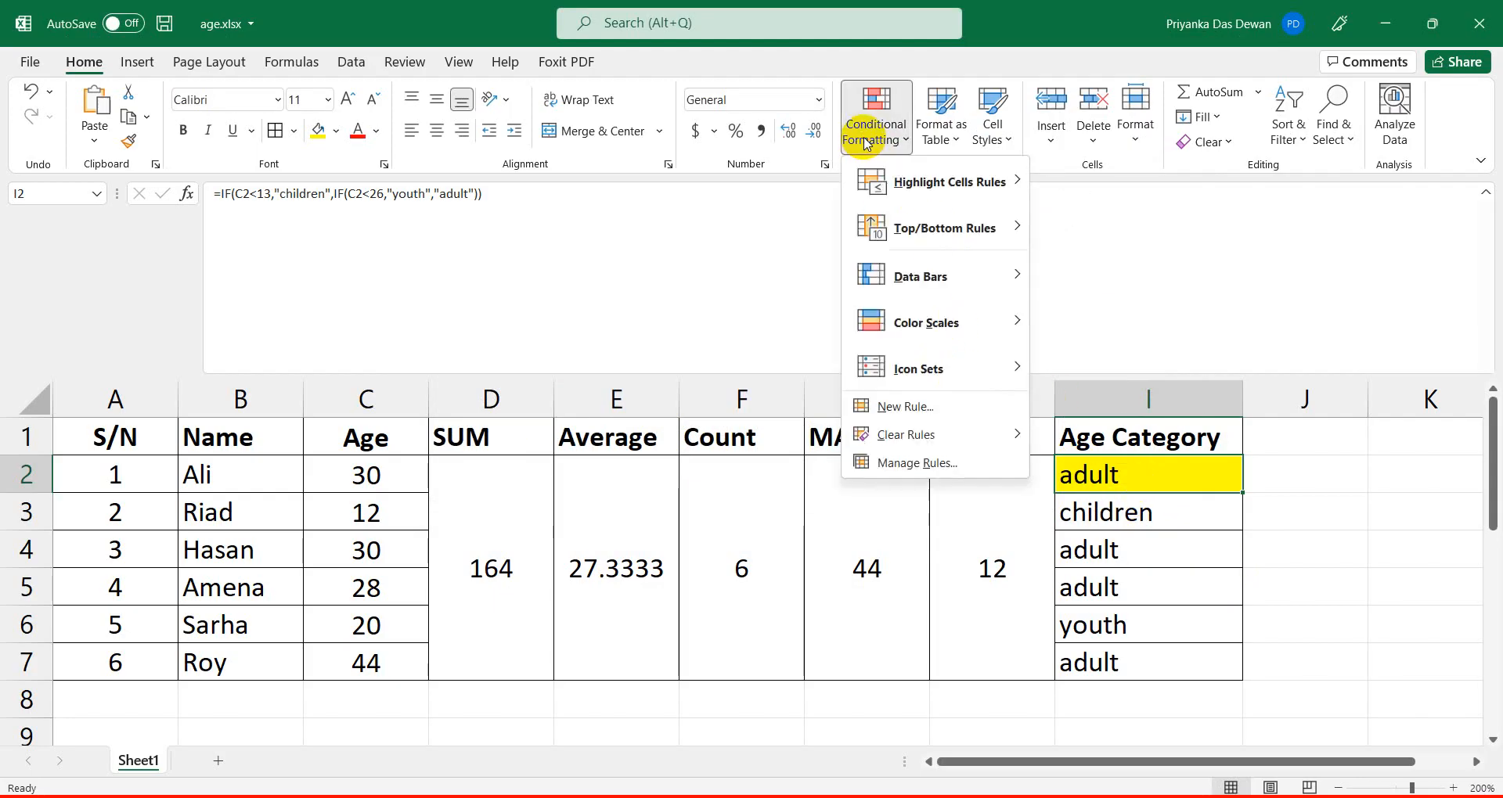
mouse_move(885, 178)
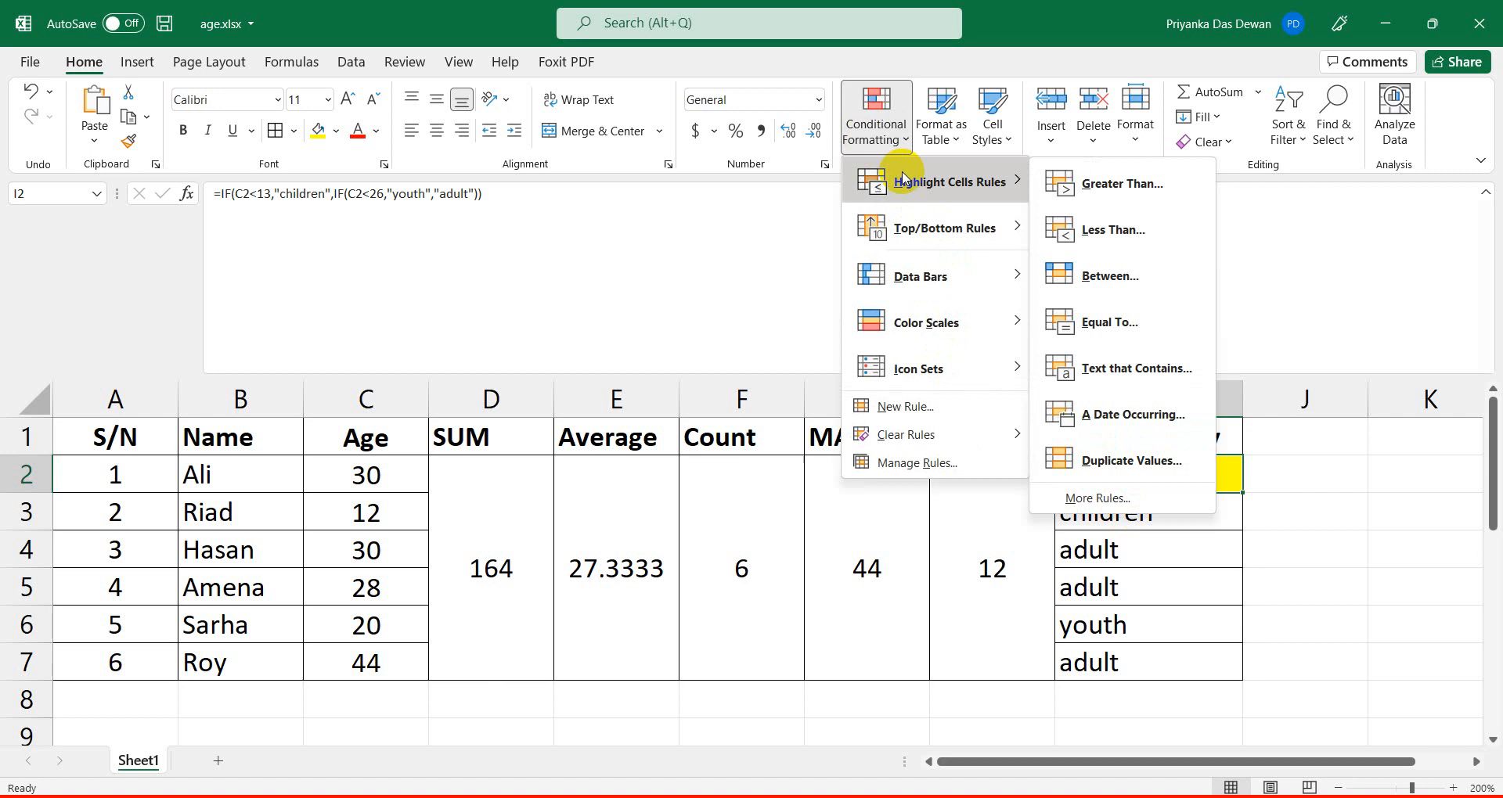
click(1124, 372)
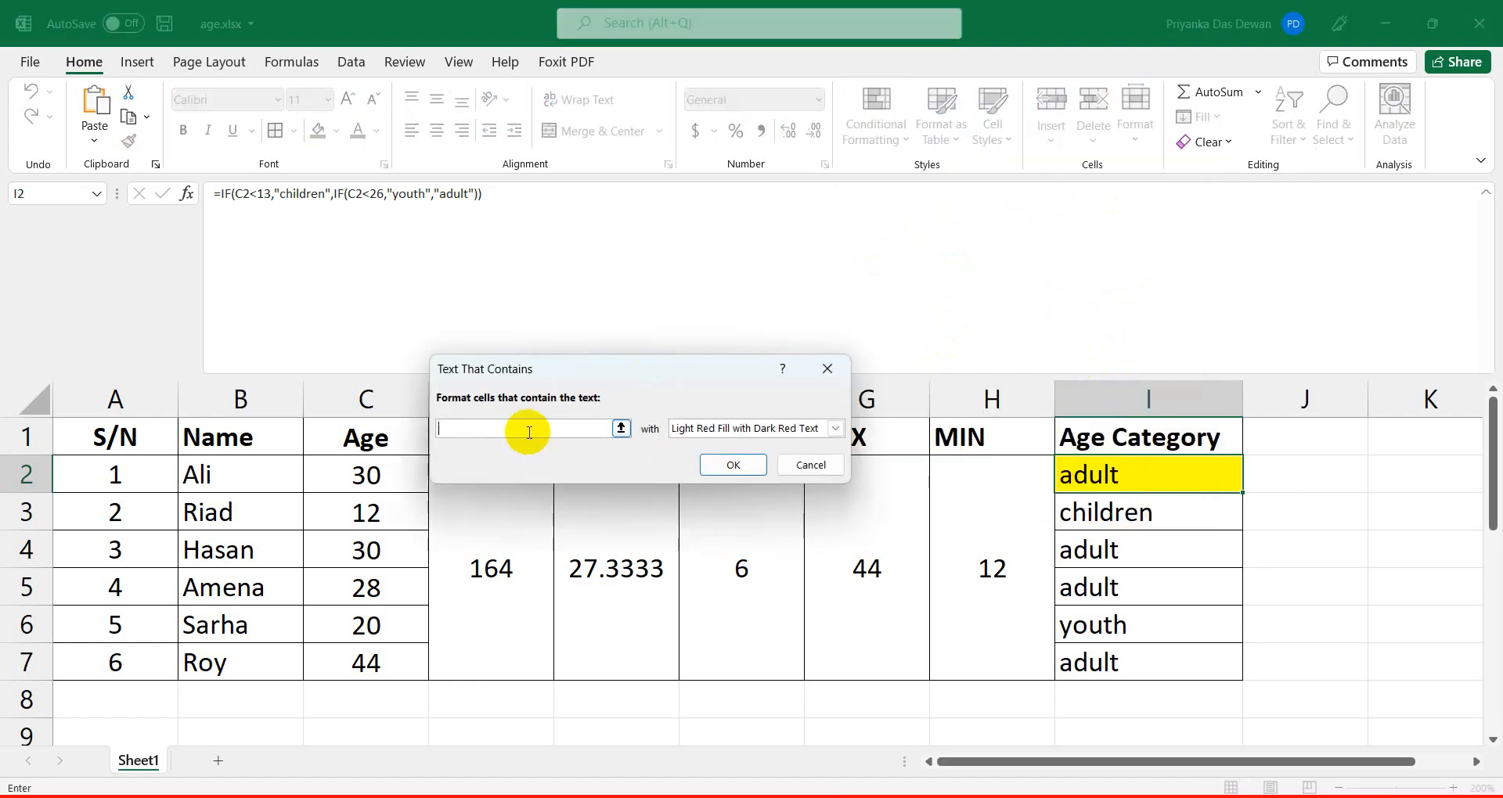
text(adu)
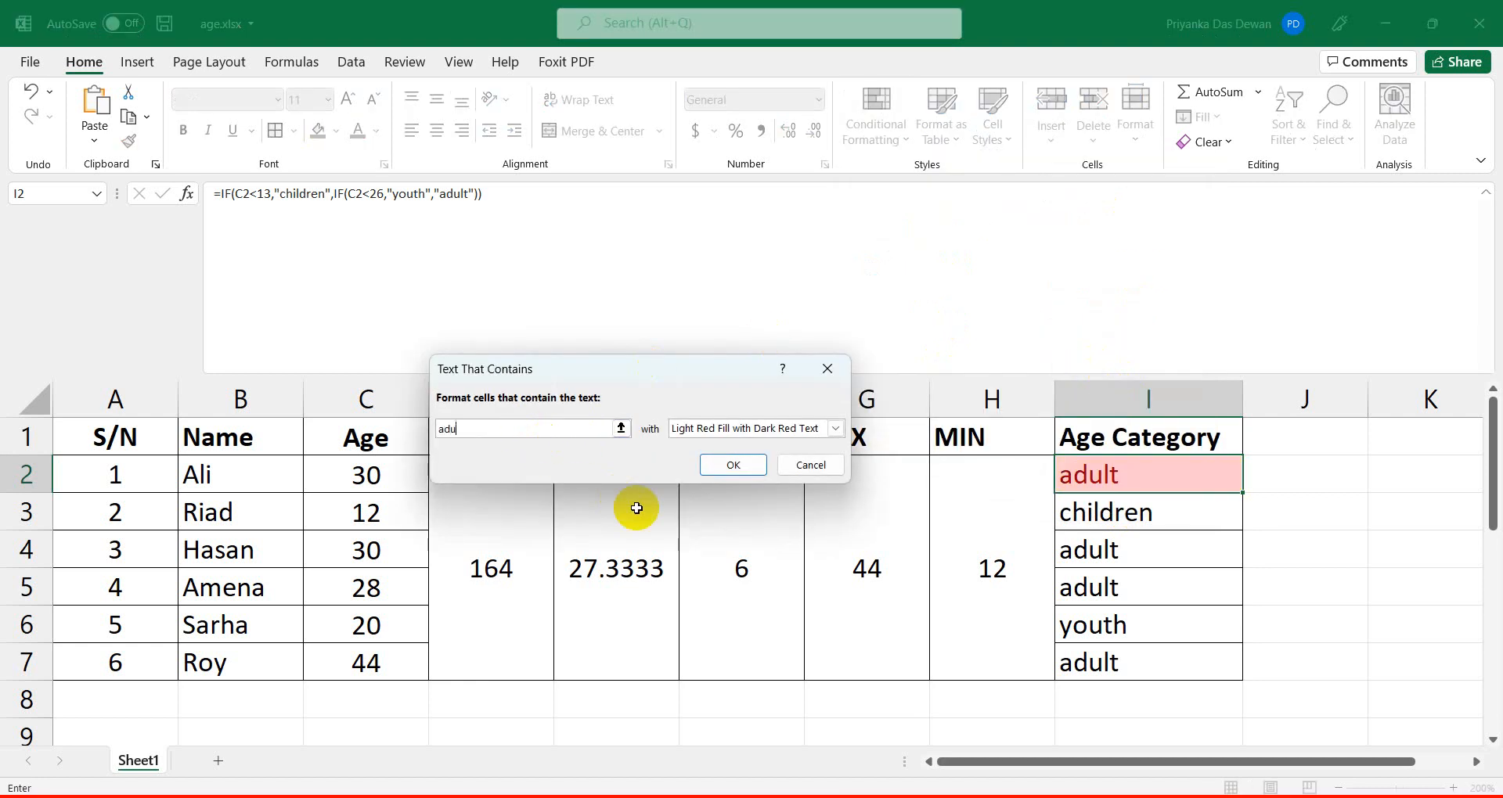
text(lt)
click(699, 430)
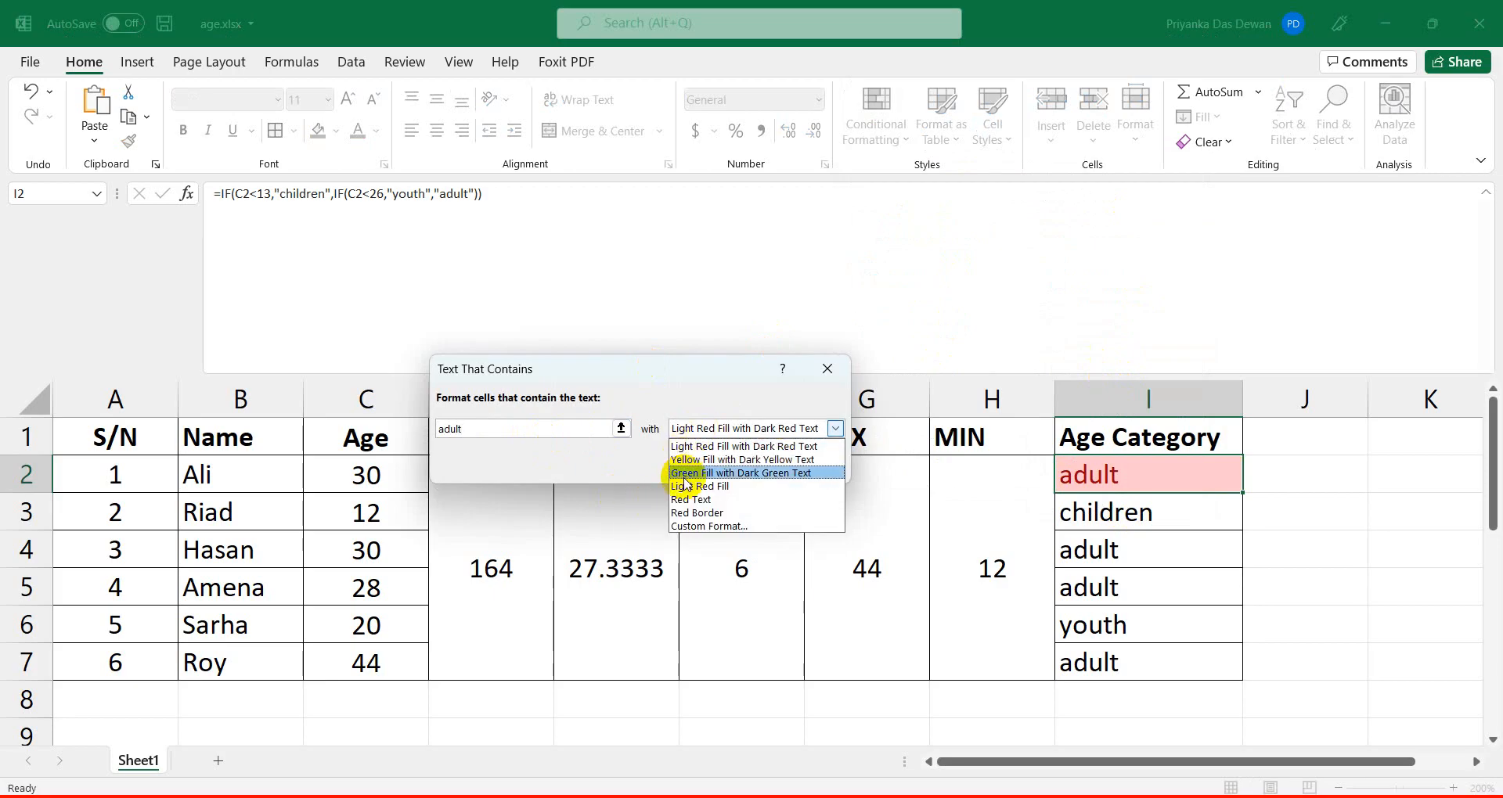
click(700, 446)
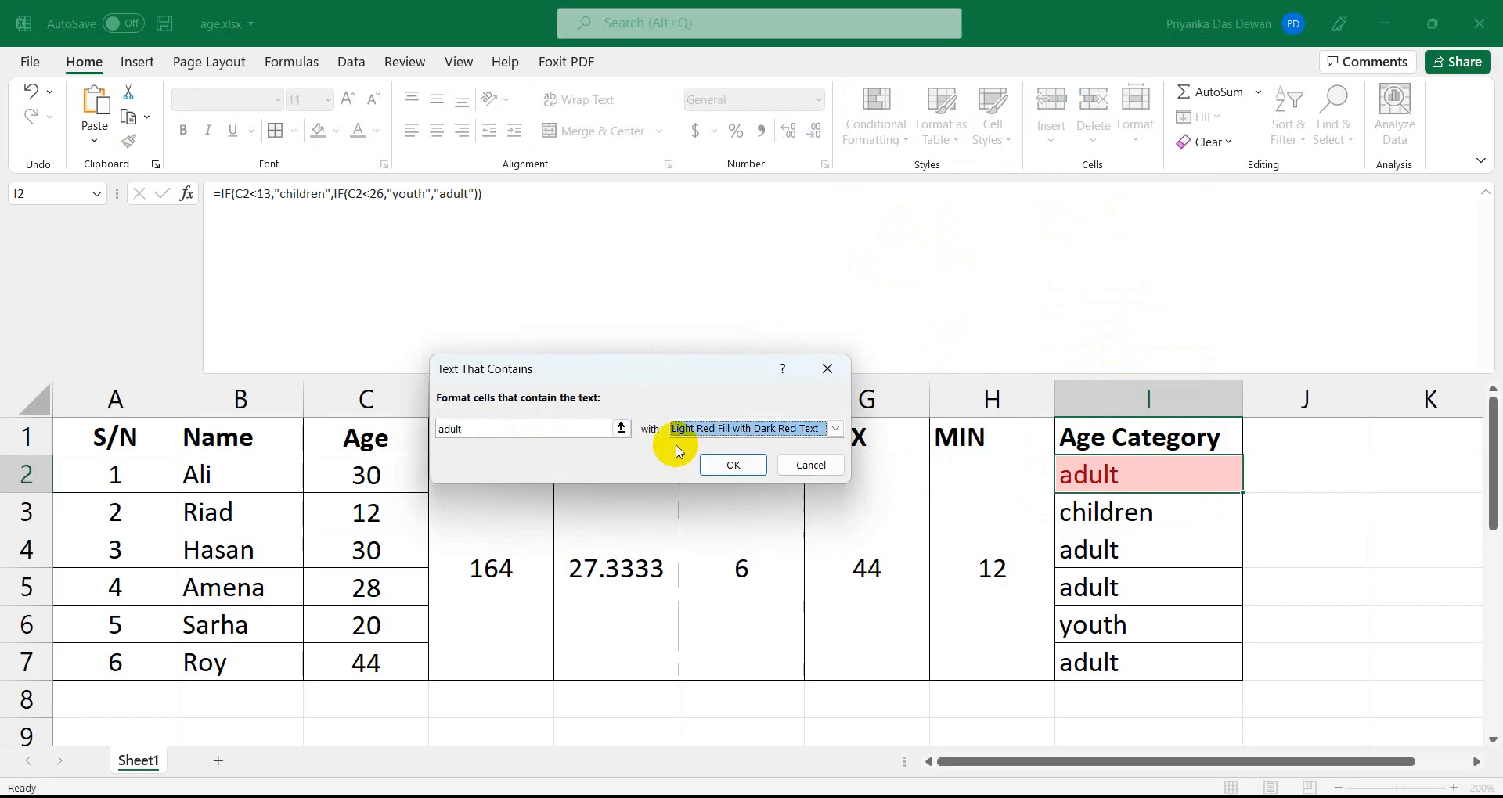
click(710, 469)
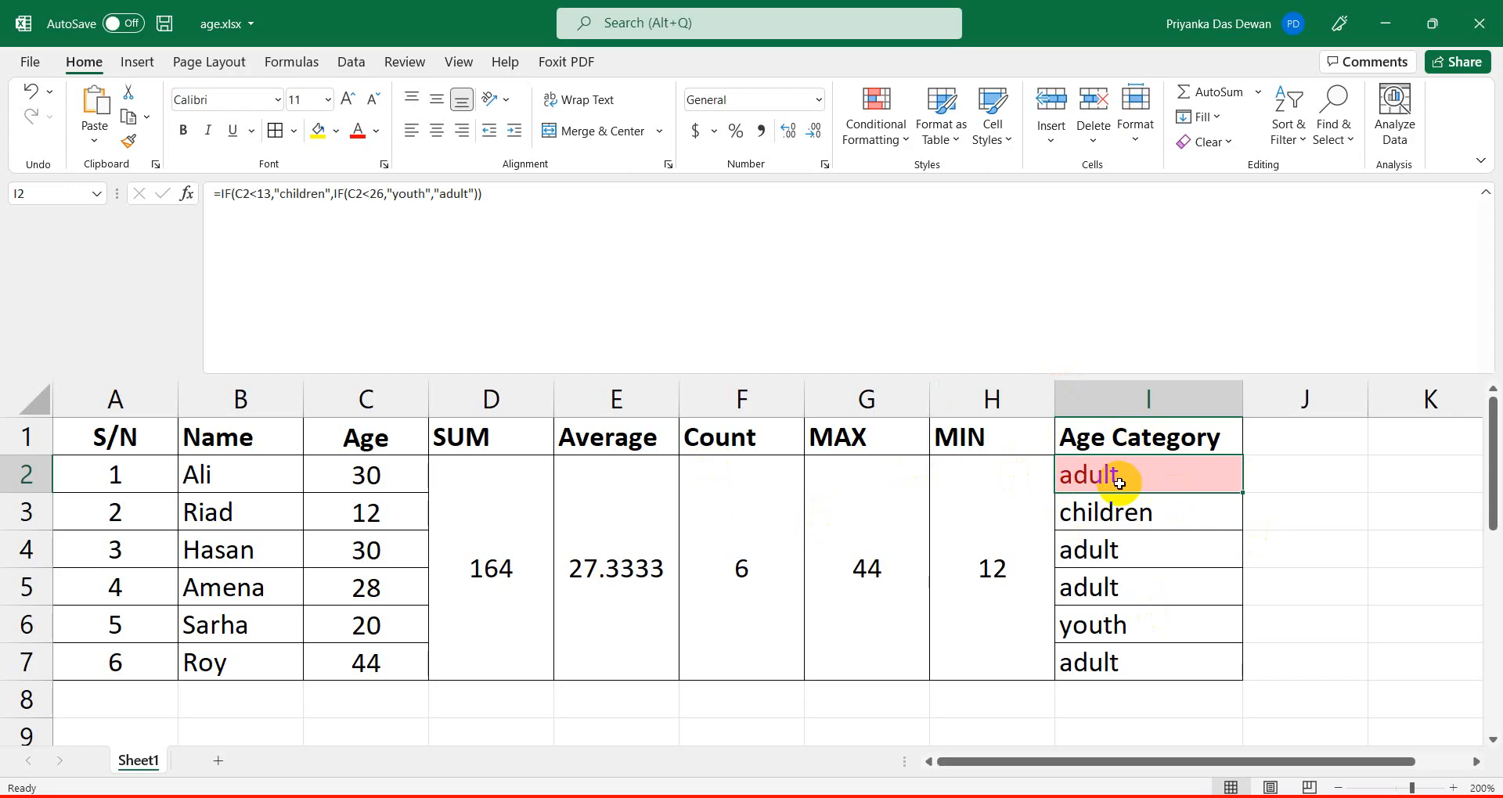
Fill I2 down through I7 to copy its formula and conditional formatting to the rest of the Age Category column.
key(Down)
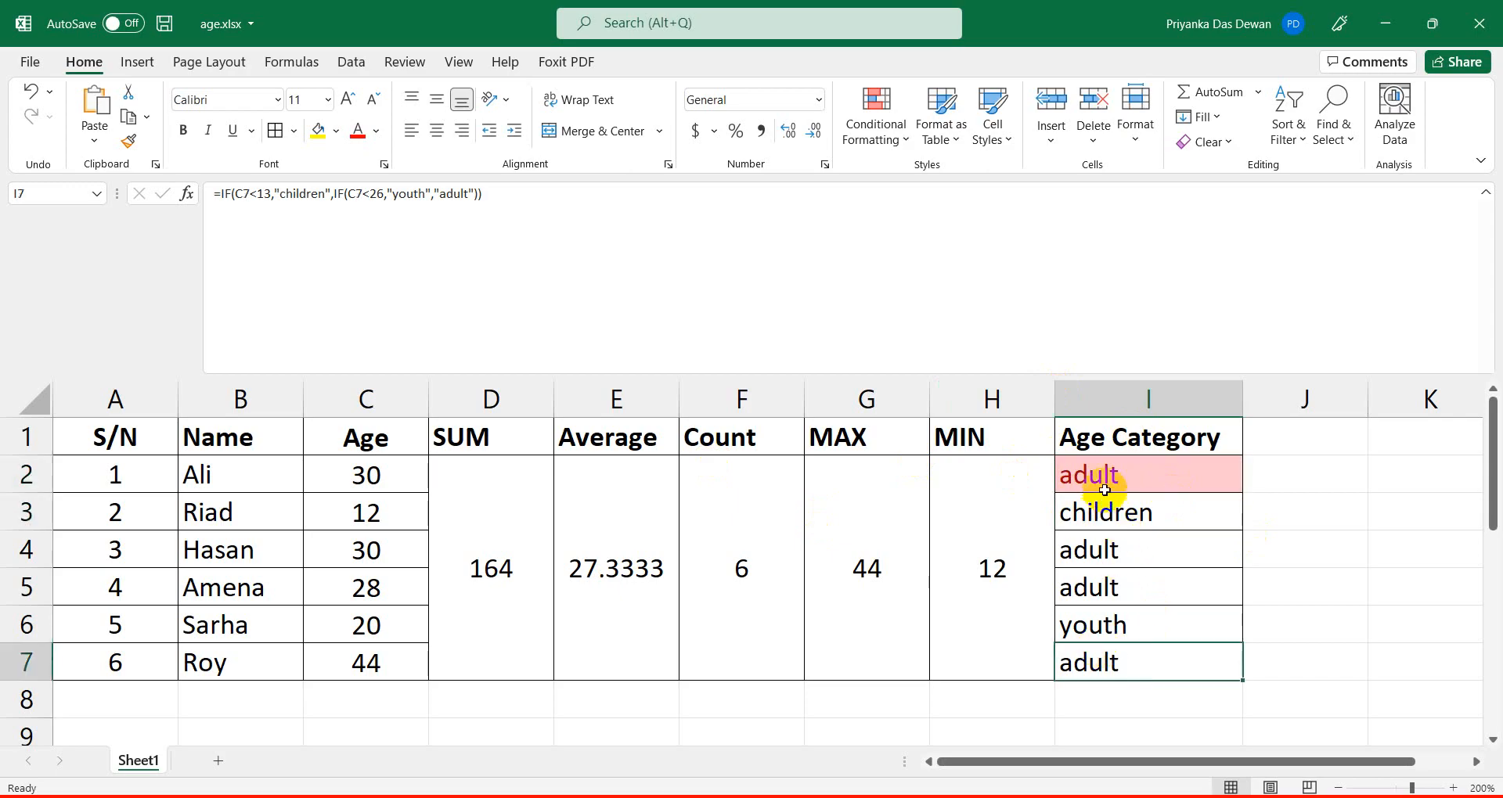
key(Down)
key(Down)
key(Down)
click(1095, 486)
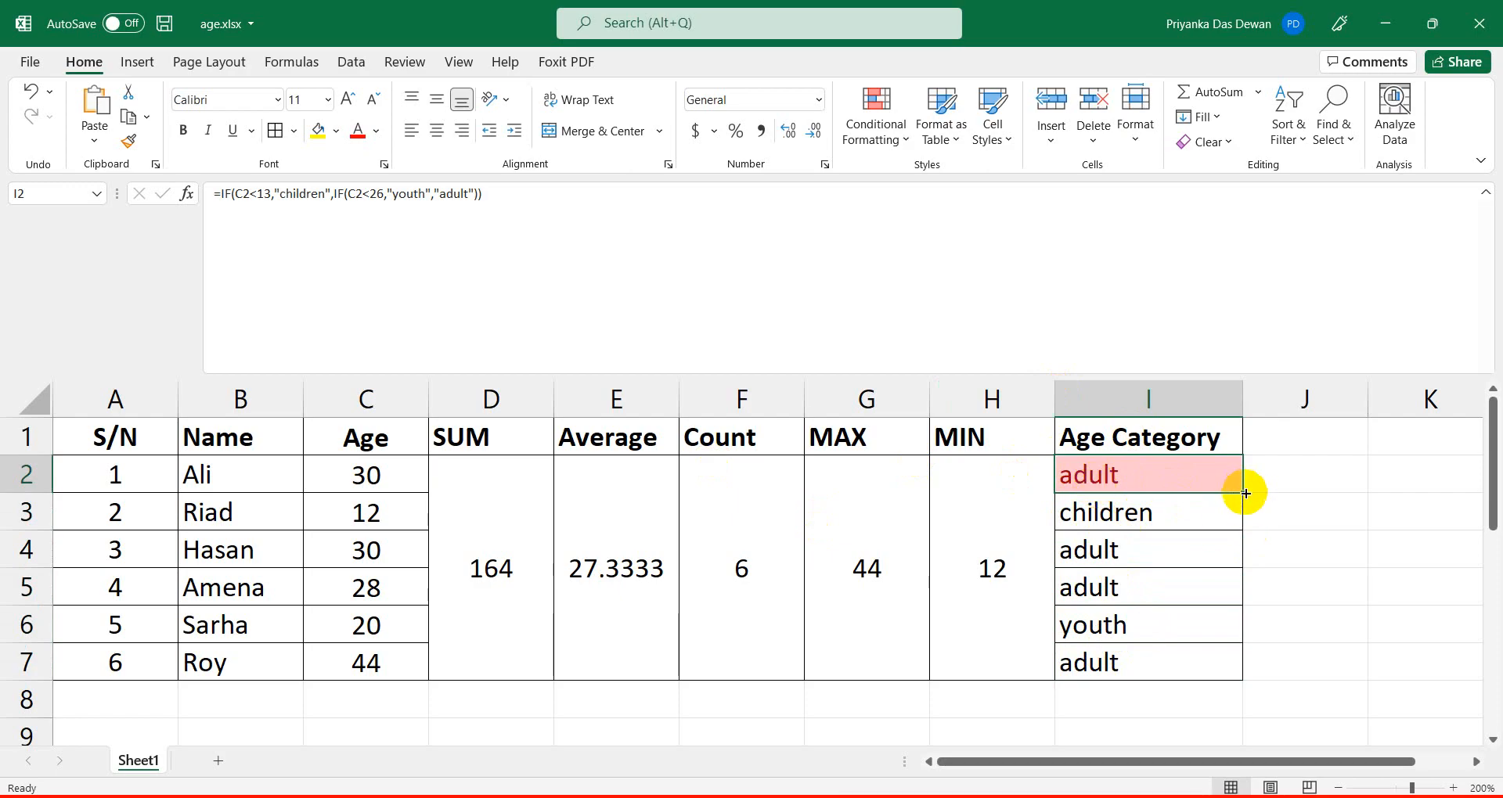
drag(1243, 493, 1242, 678)
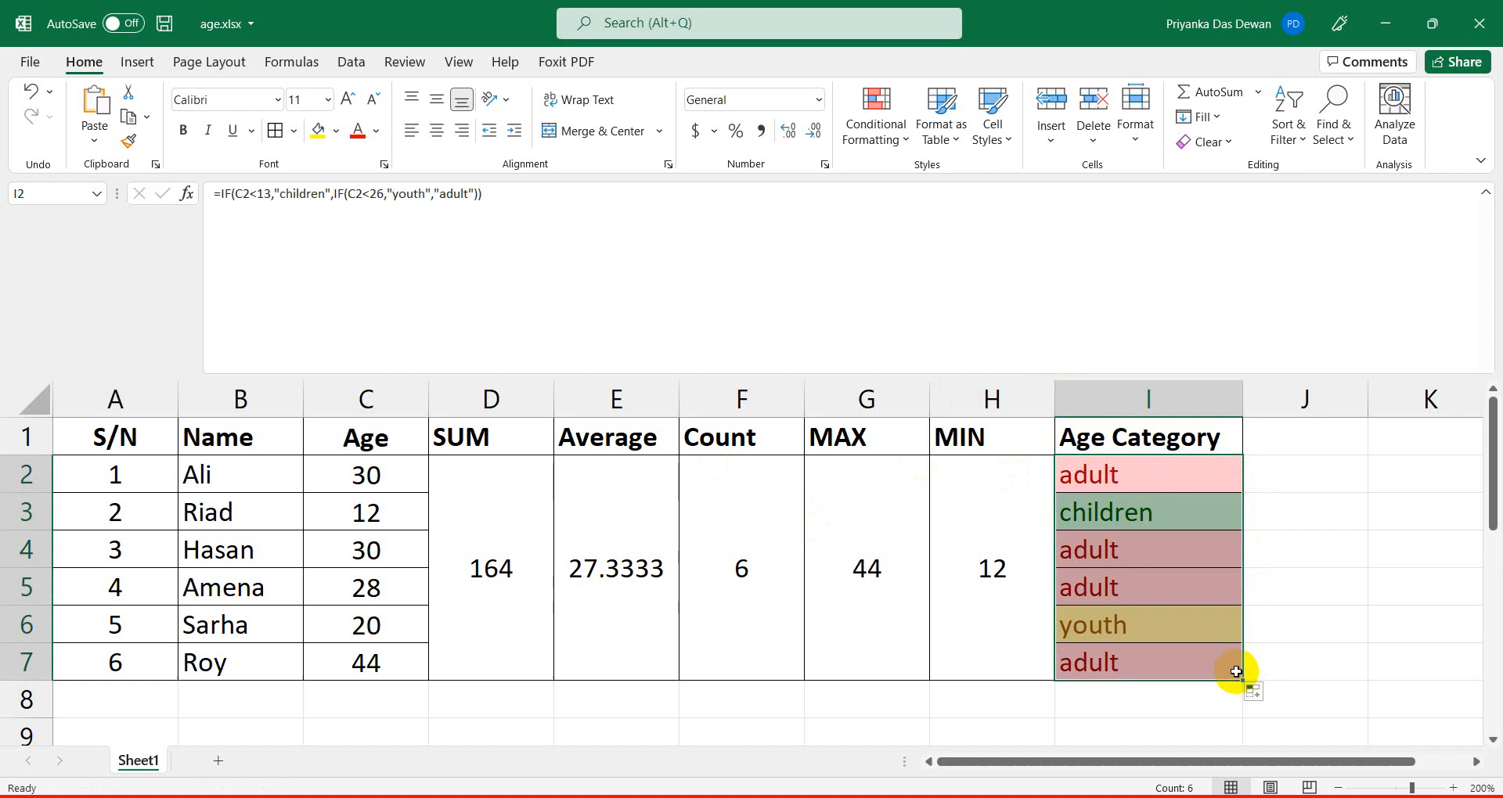
Check the colours of the adult, children and youth cells in the Age Category column.
click(1315, 547)
click(1135, 479)
click(1120, 638)
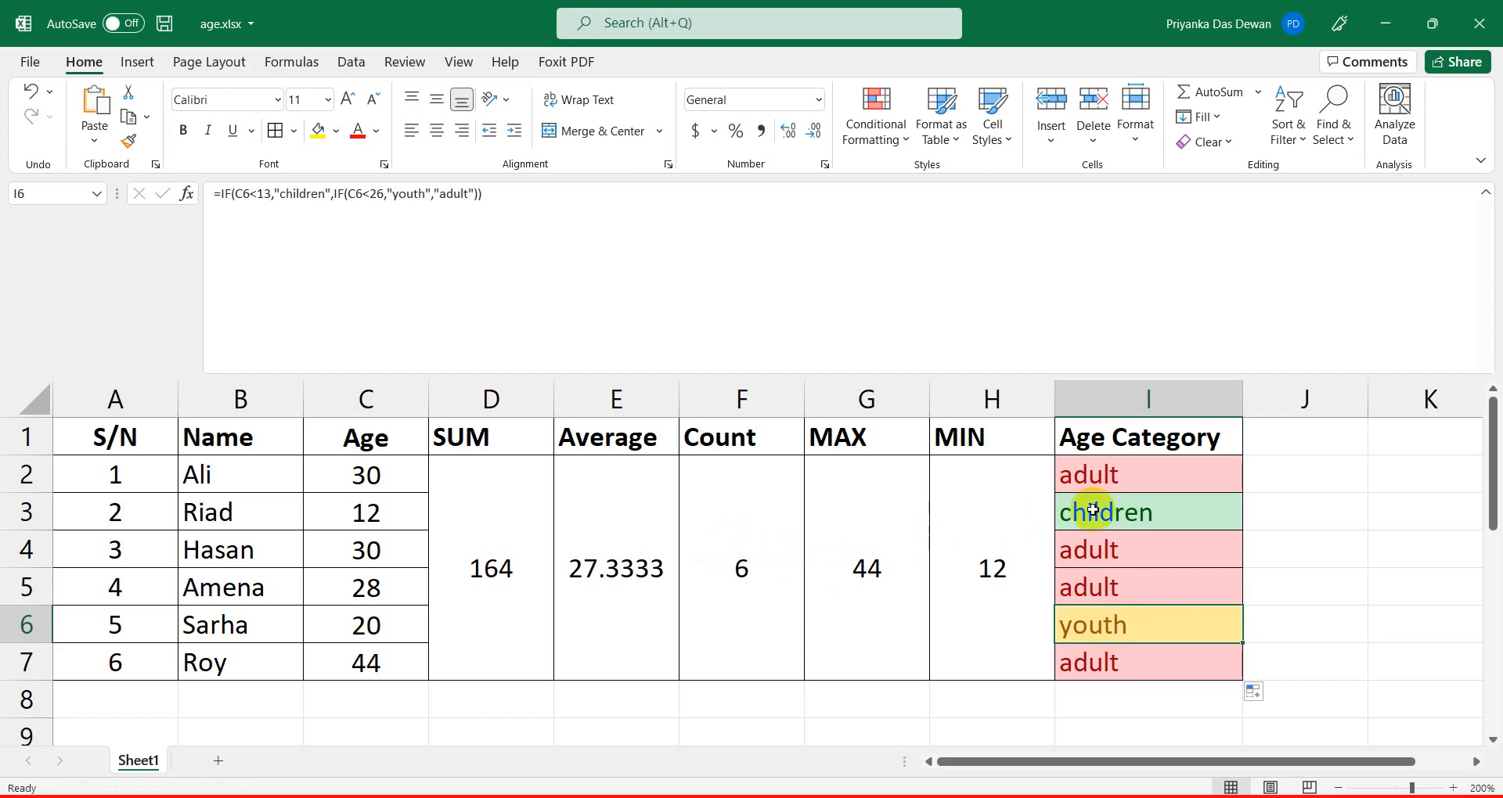
click(1091, 472)
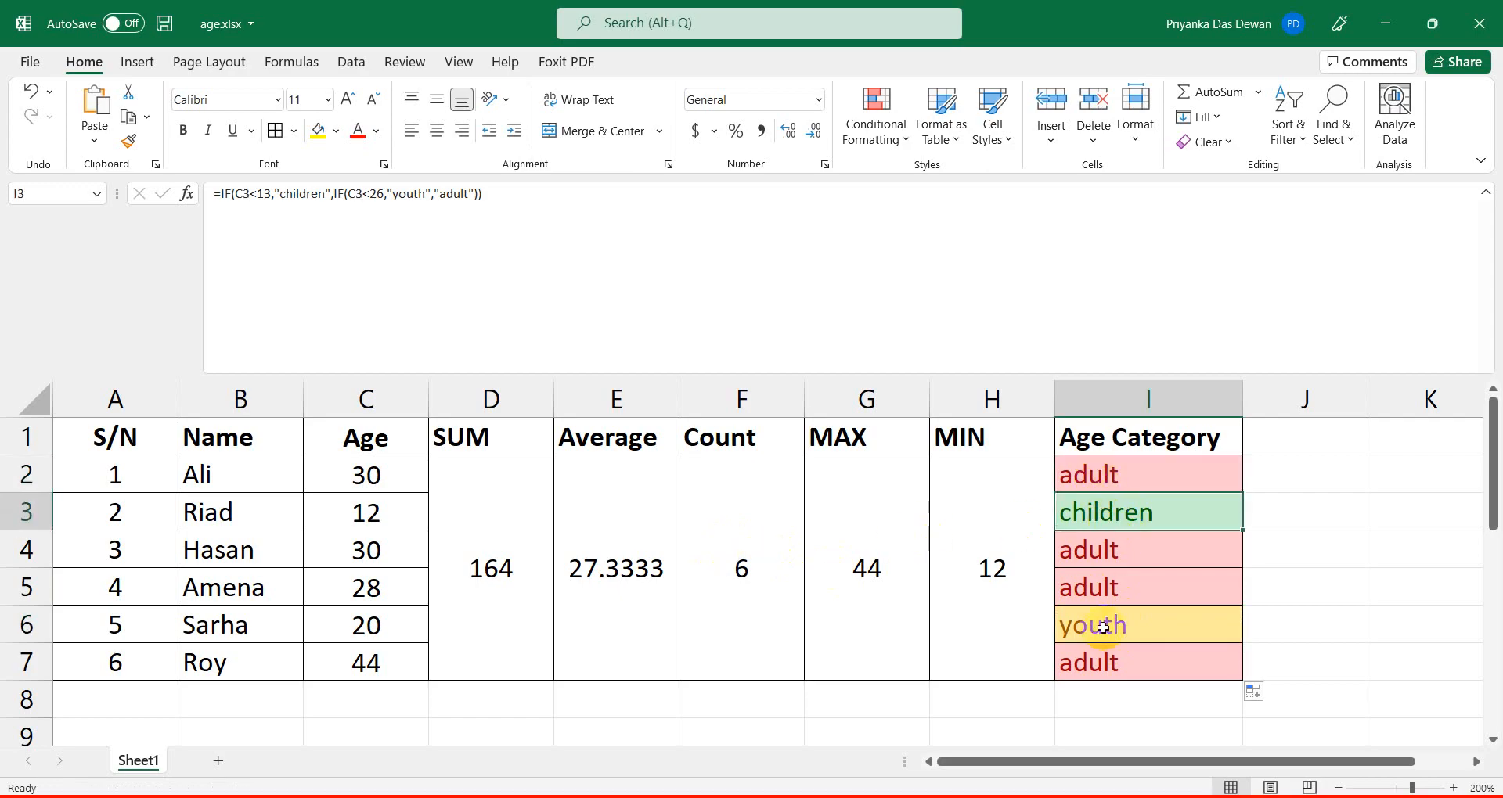
click(1095, 682)
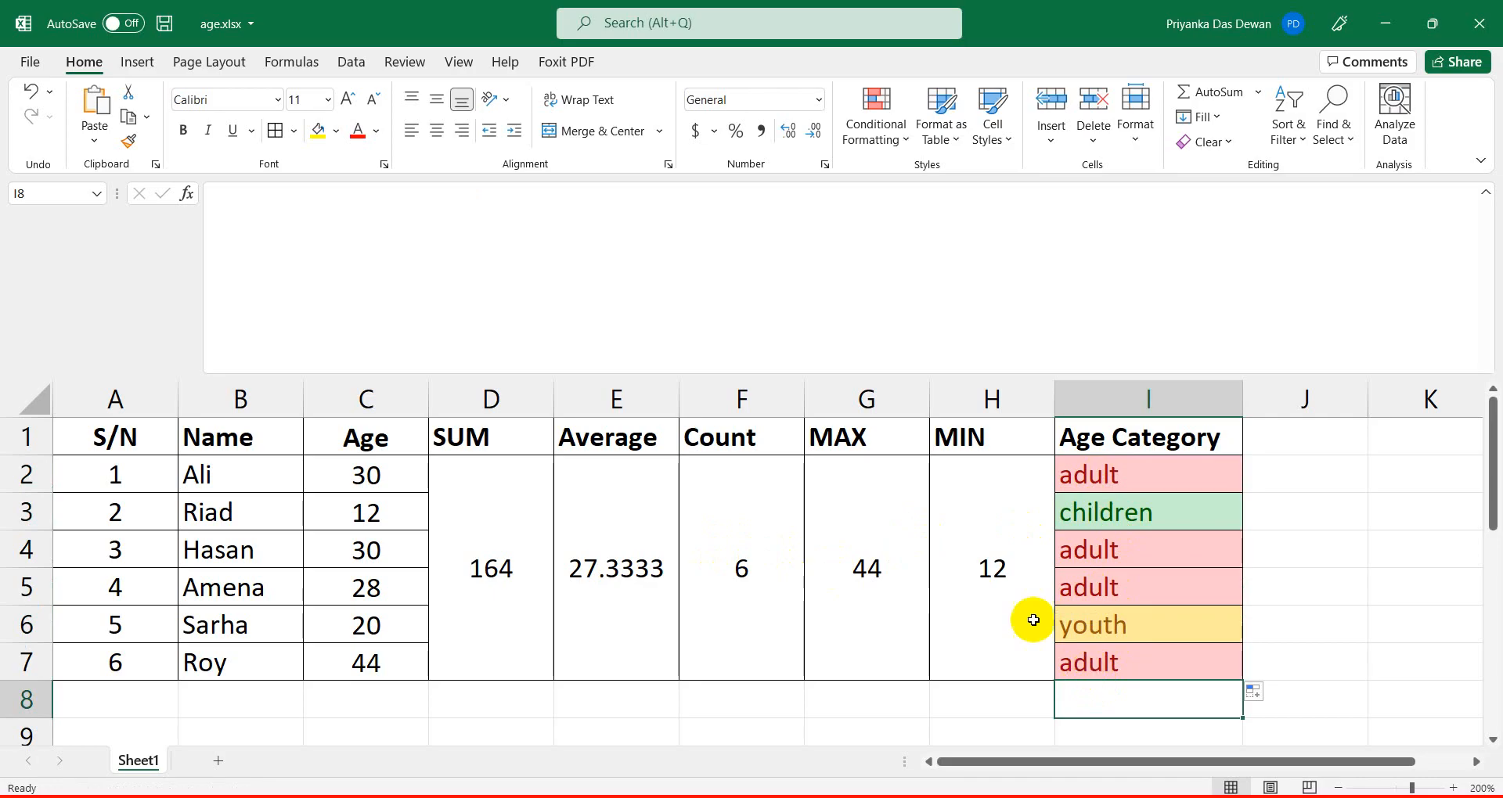
click(1107, 477)
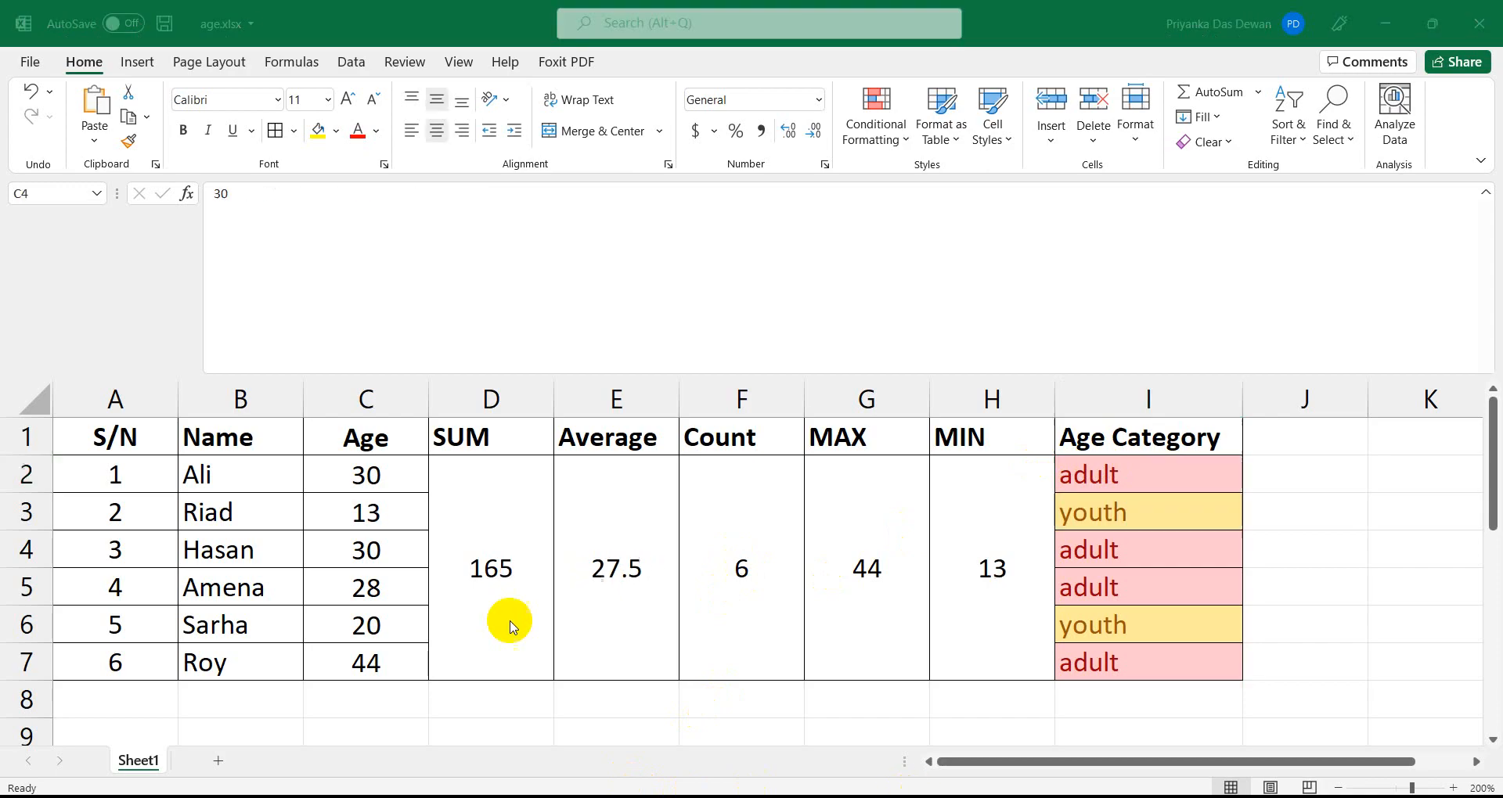
Read the age ranges and VLOOKUP task in agejob_specification.pdf in Foxit PhantomPDF, and return to the table in the Excel workbook.
scroll(509, 626, down, 5)
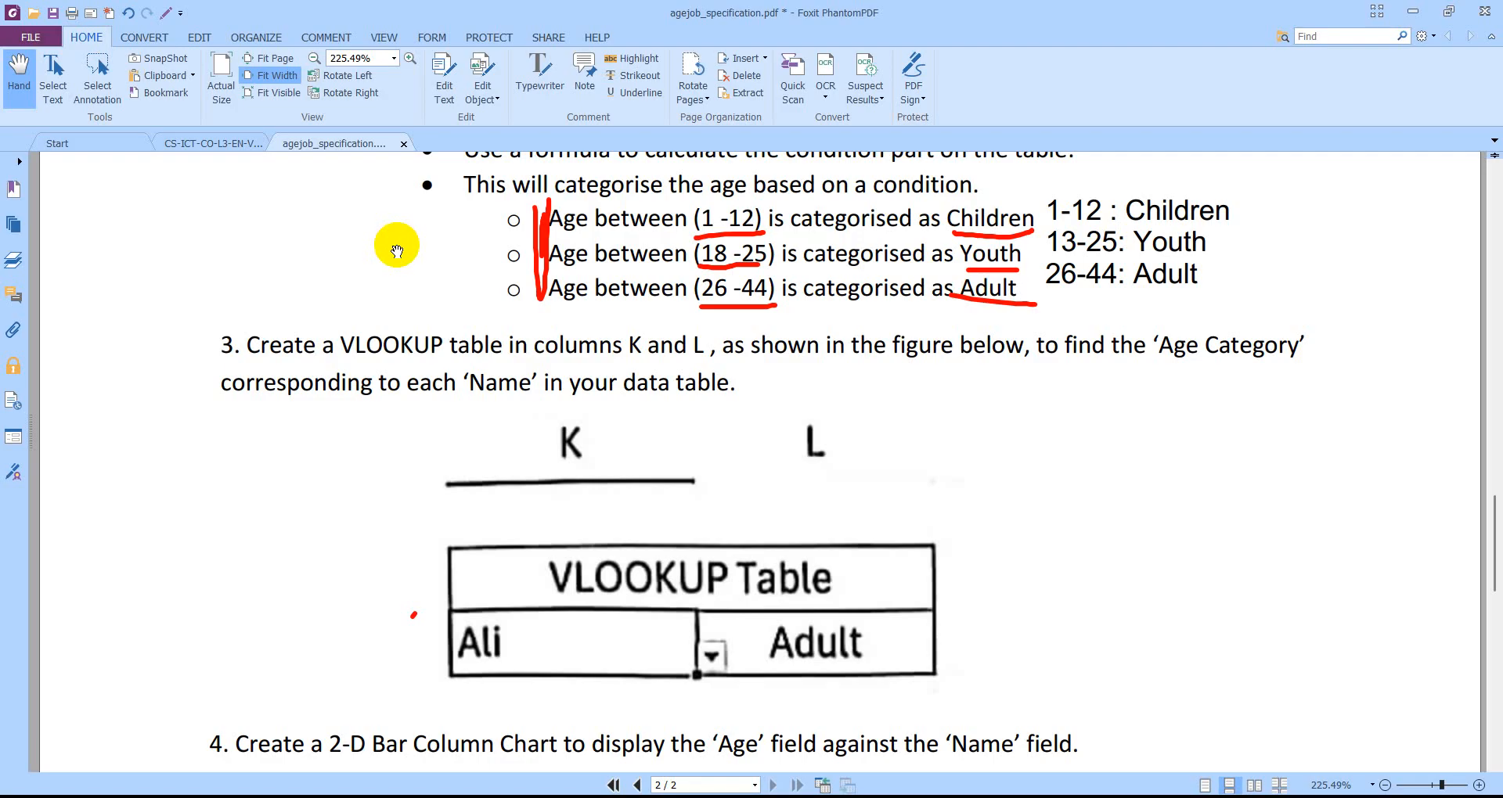
key(alt+Tab)
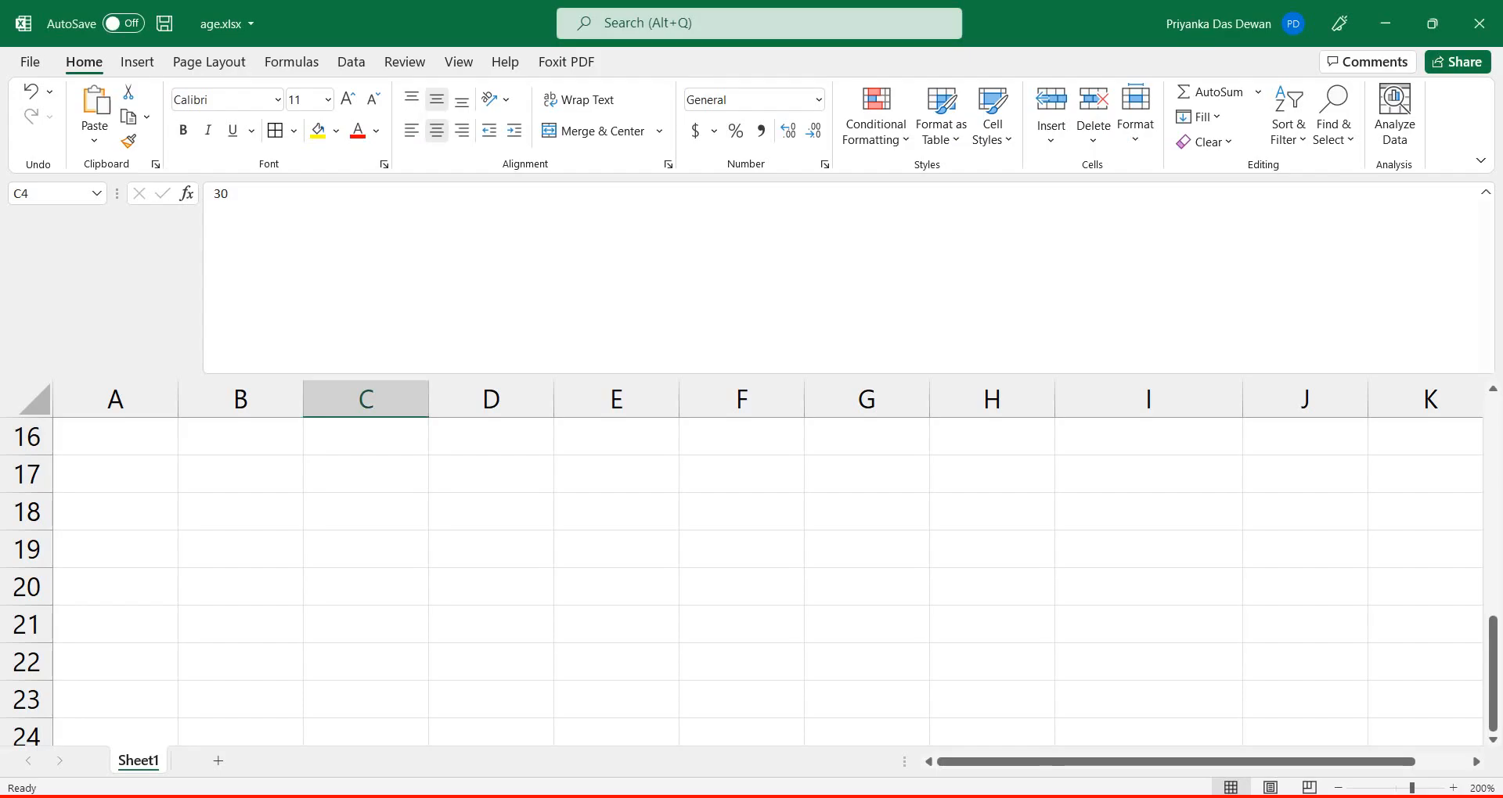
scroll(590, 574, up, 5)
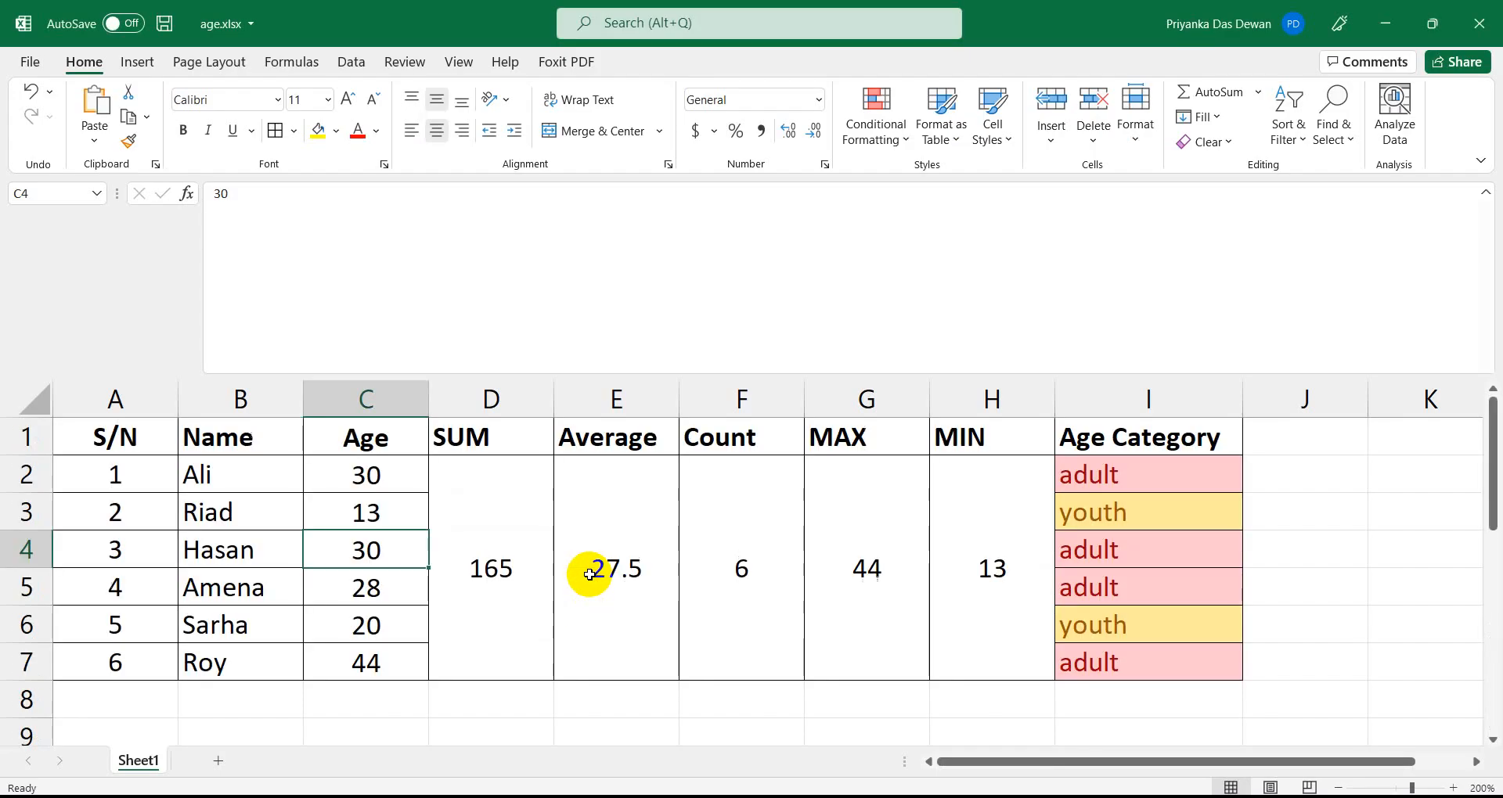
Enter the plain text adult in cell J2, beside the Age Category column.
click(1095, 480)
click(1342, 473)
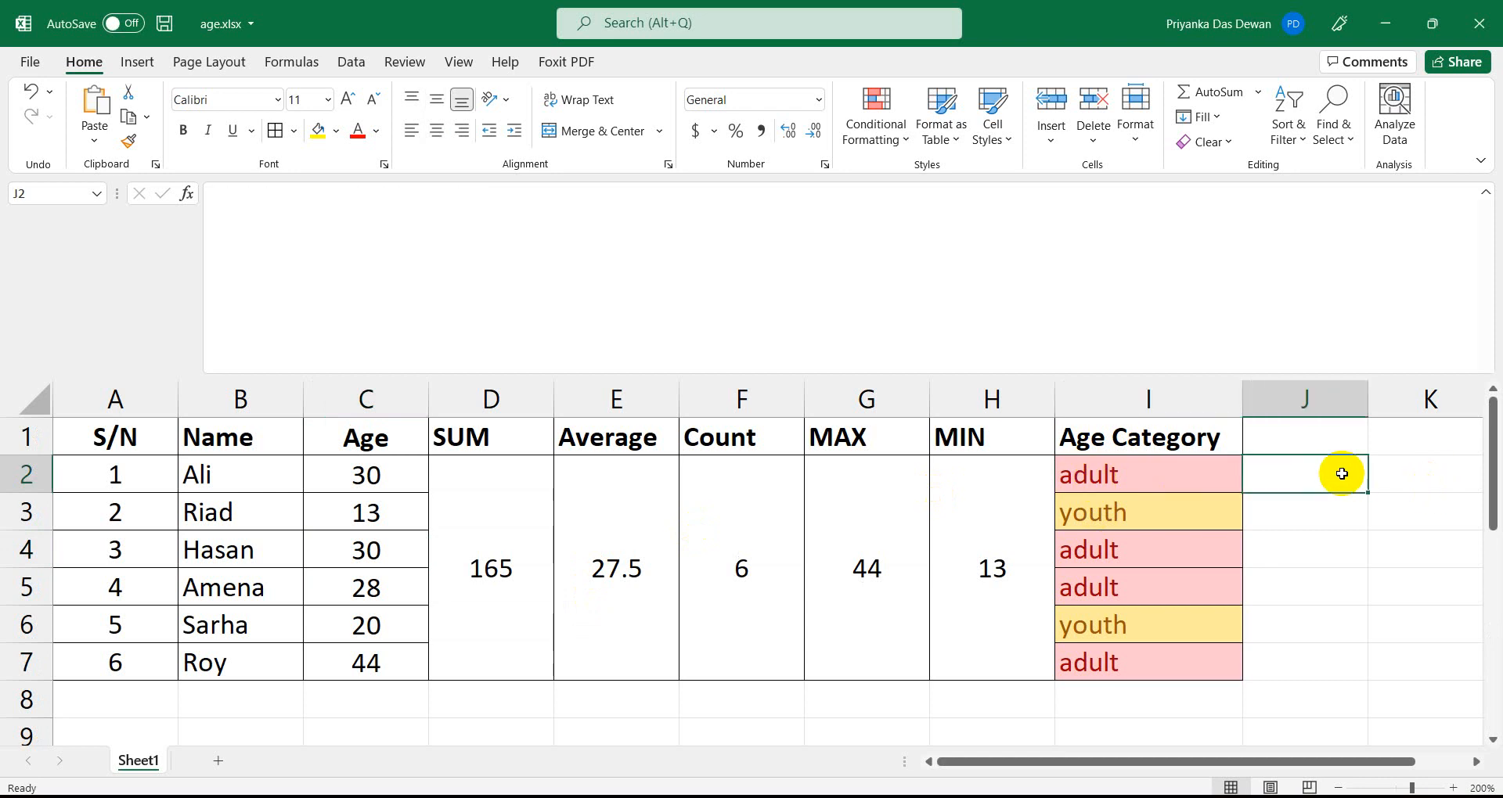
text(adu)
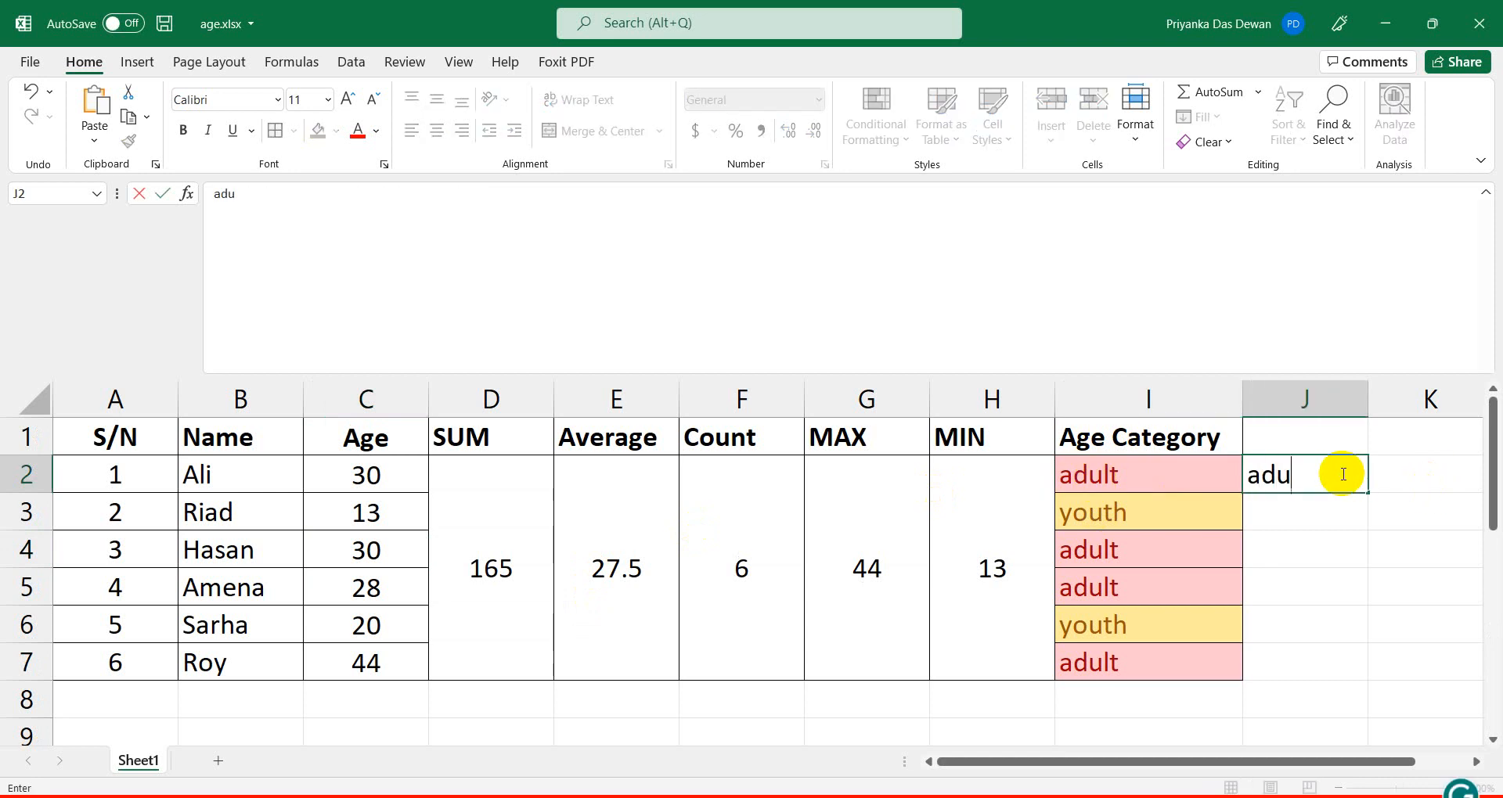
text(lt)
click(1290, 653)
click(1291, 513)
Replace the text in cell J2 with youth and keep that cell selected.
click(1298, 475)
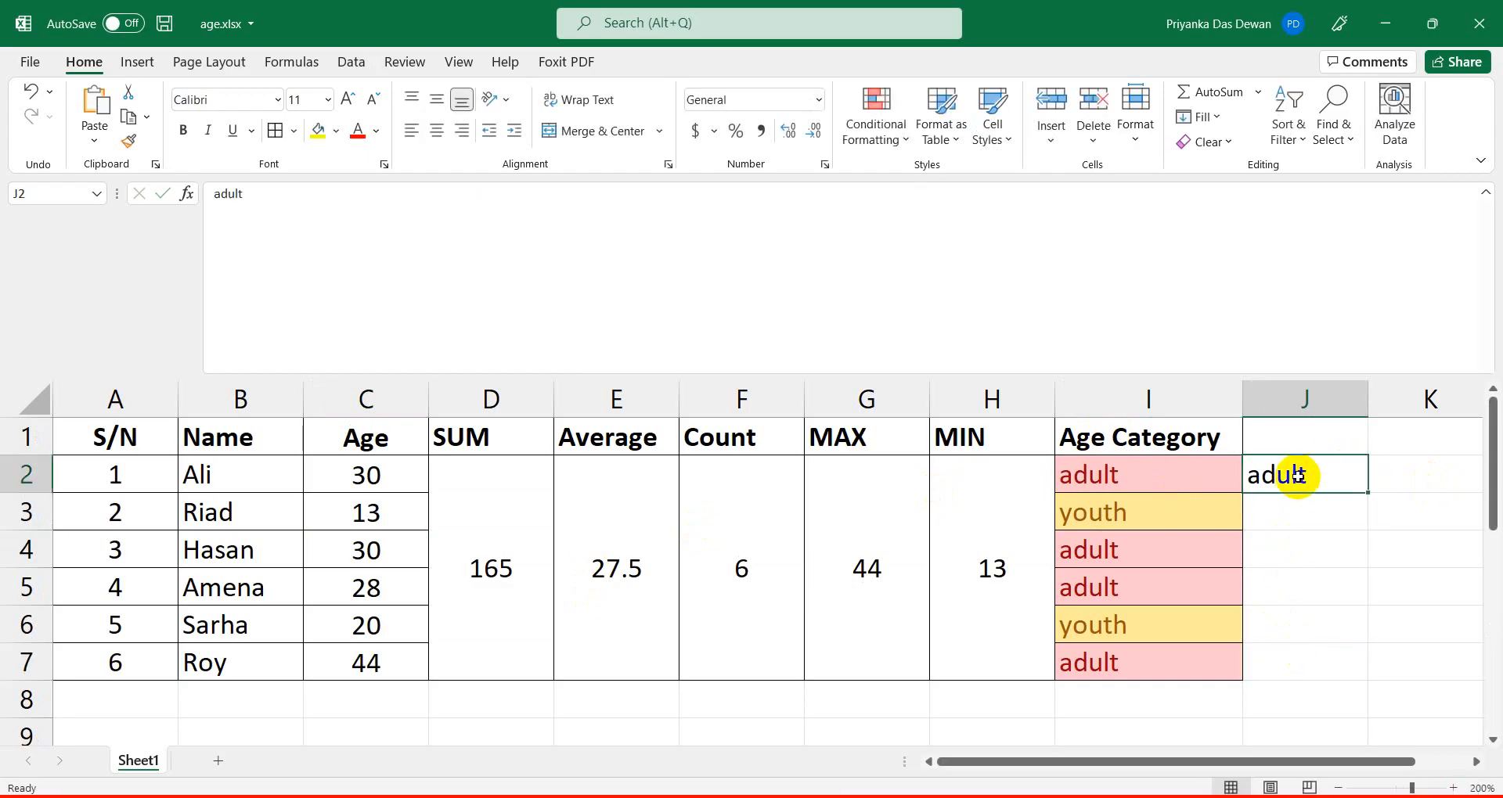
text(yo)
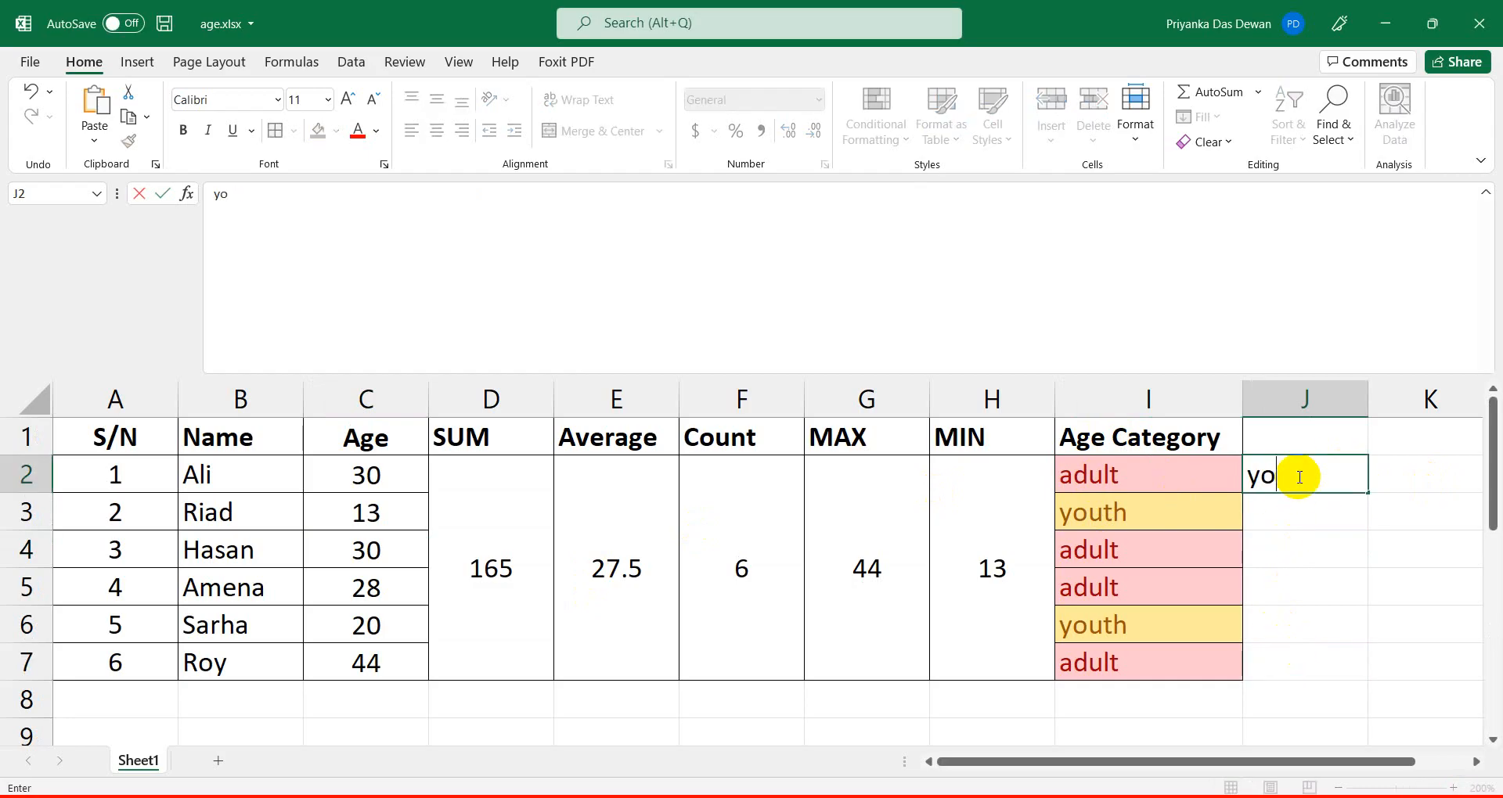
text(uth)
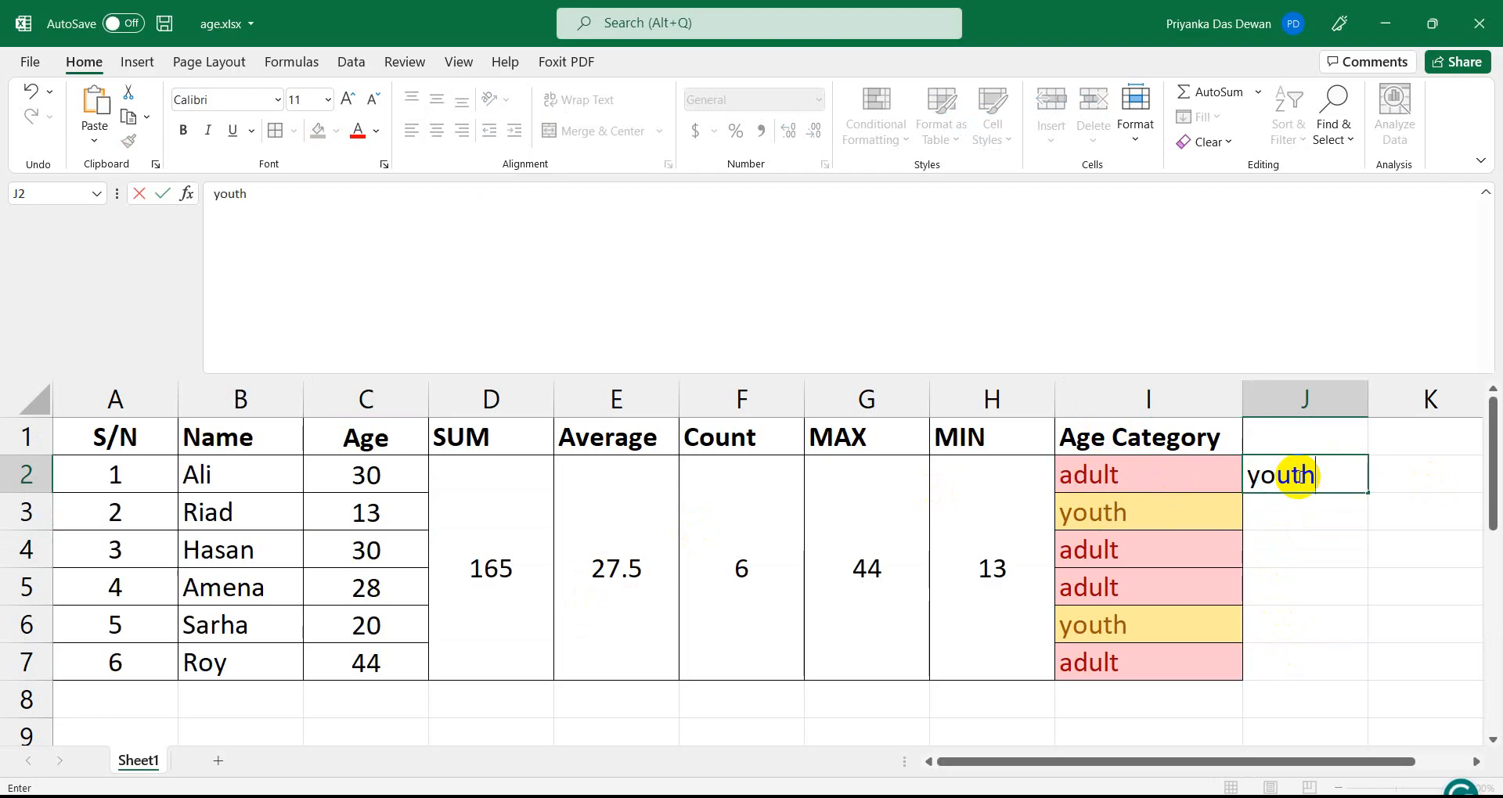
click(1307, 536)
click(1295, 512)
click(1299, 482)
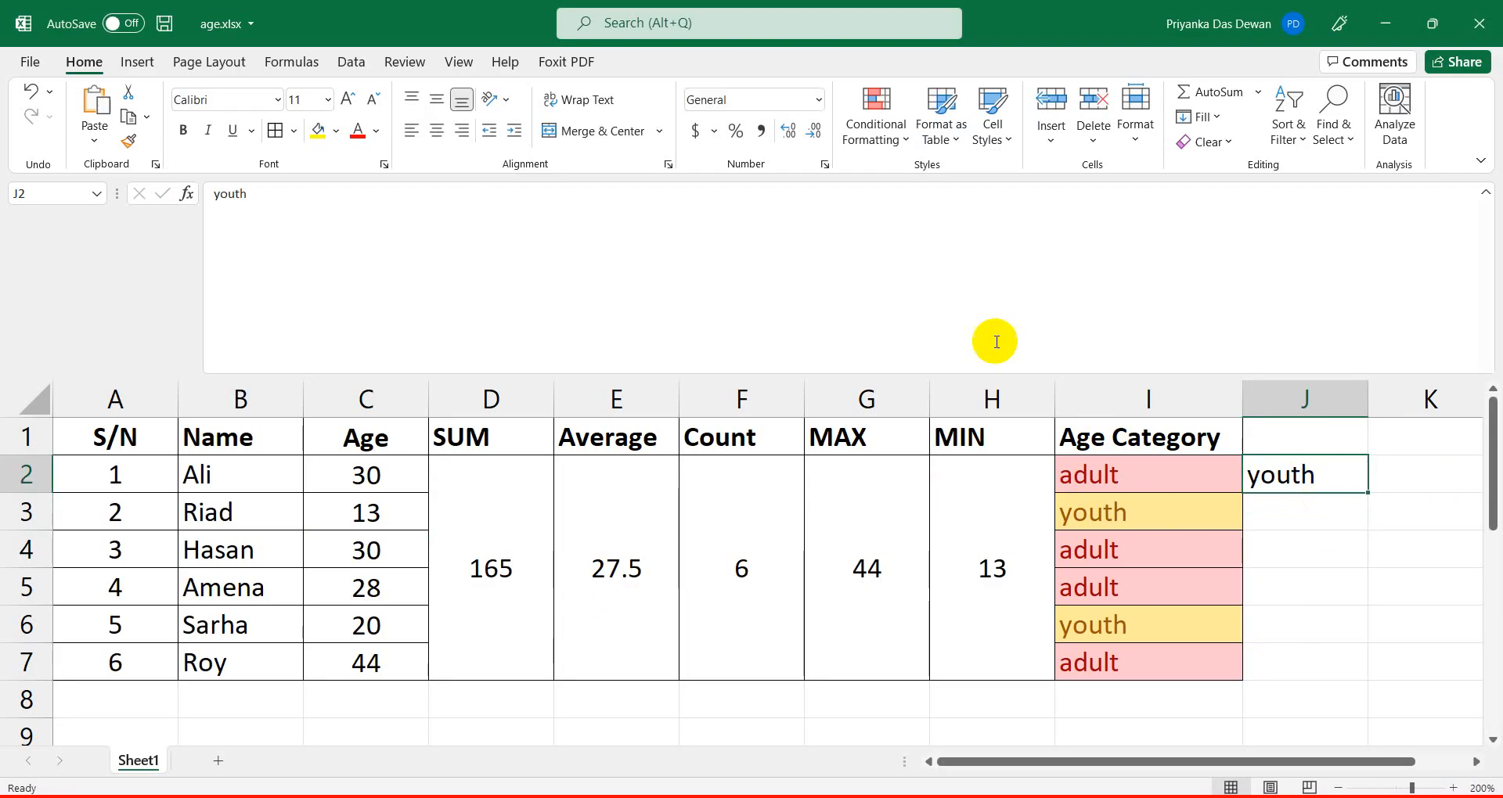
Add a Text That Contains conditional formatting rule to J2 for youth with Yellow Fill with Dark Yellow Text.
click(864, 149)
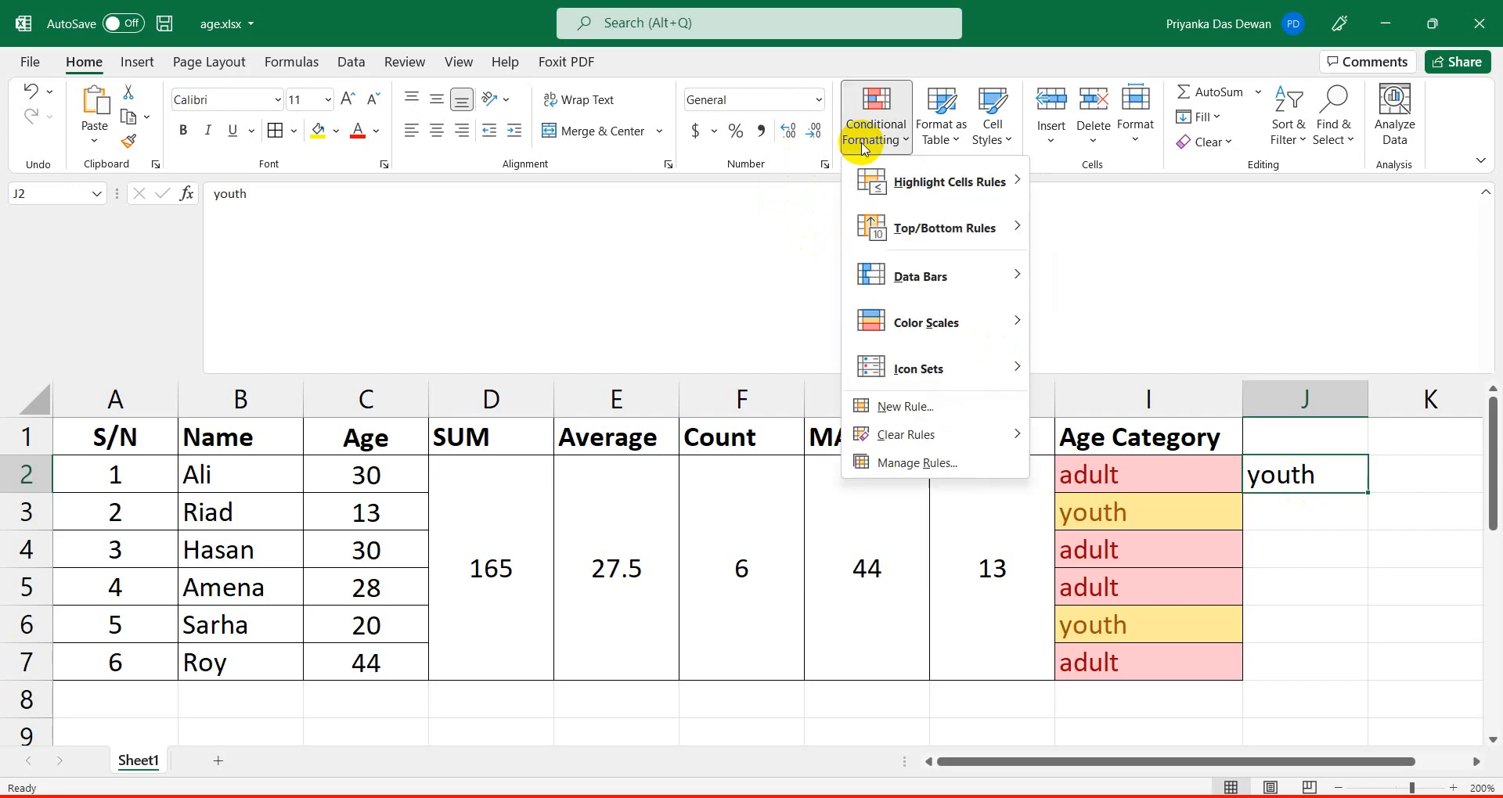
mouse_move(898, 199)
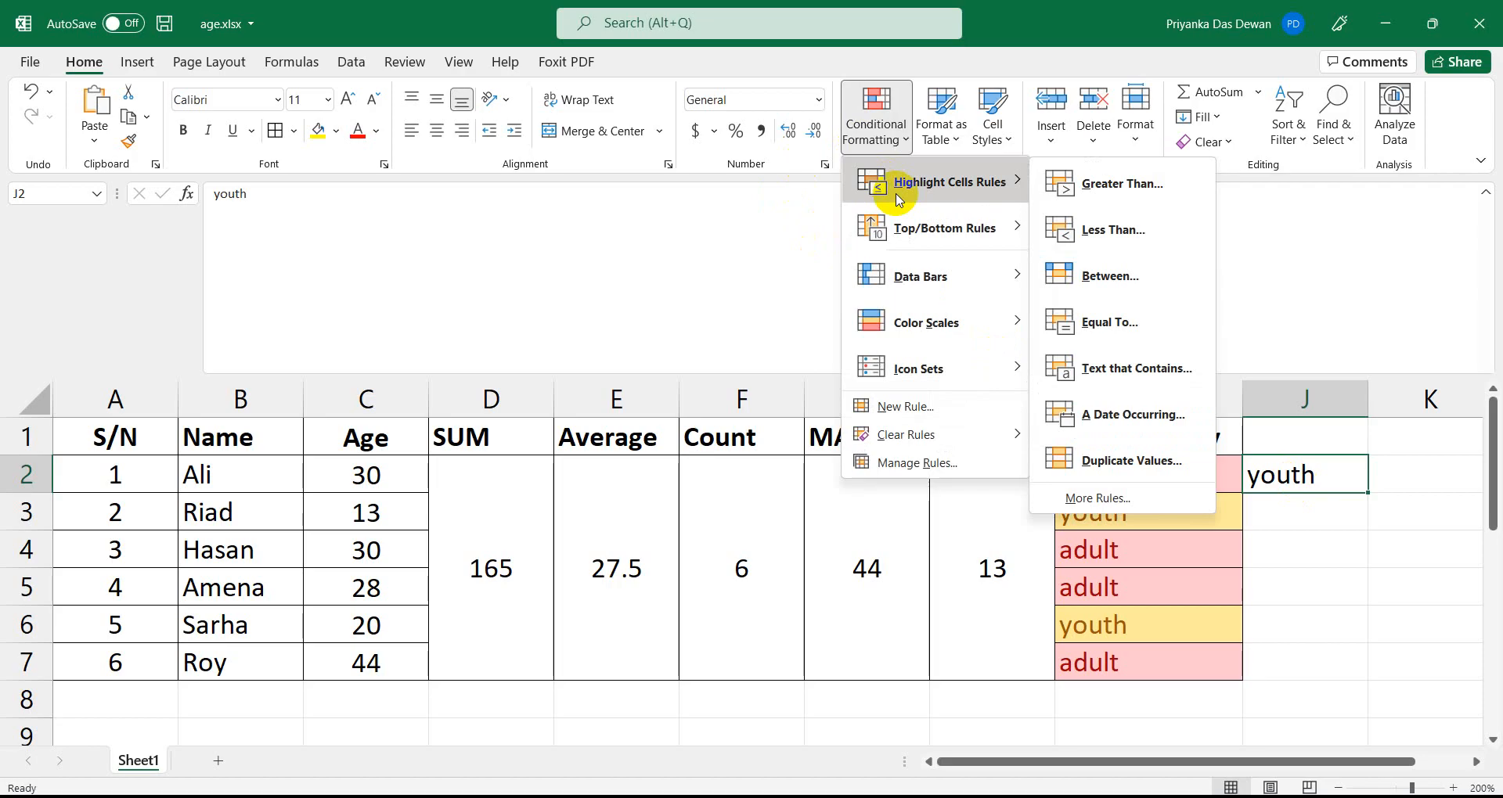
click(1158, 368)
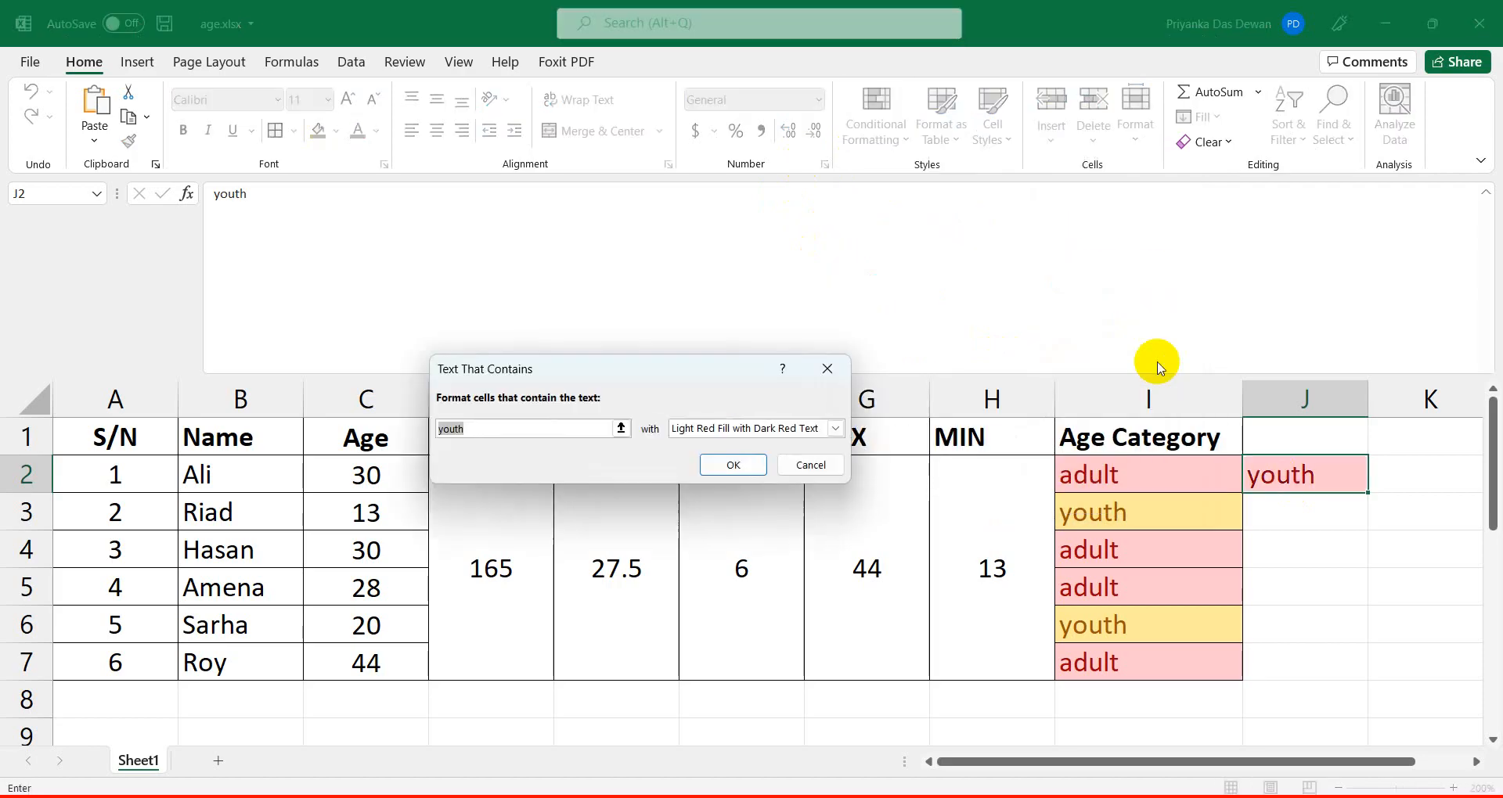
click(519, 427)
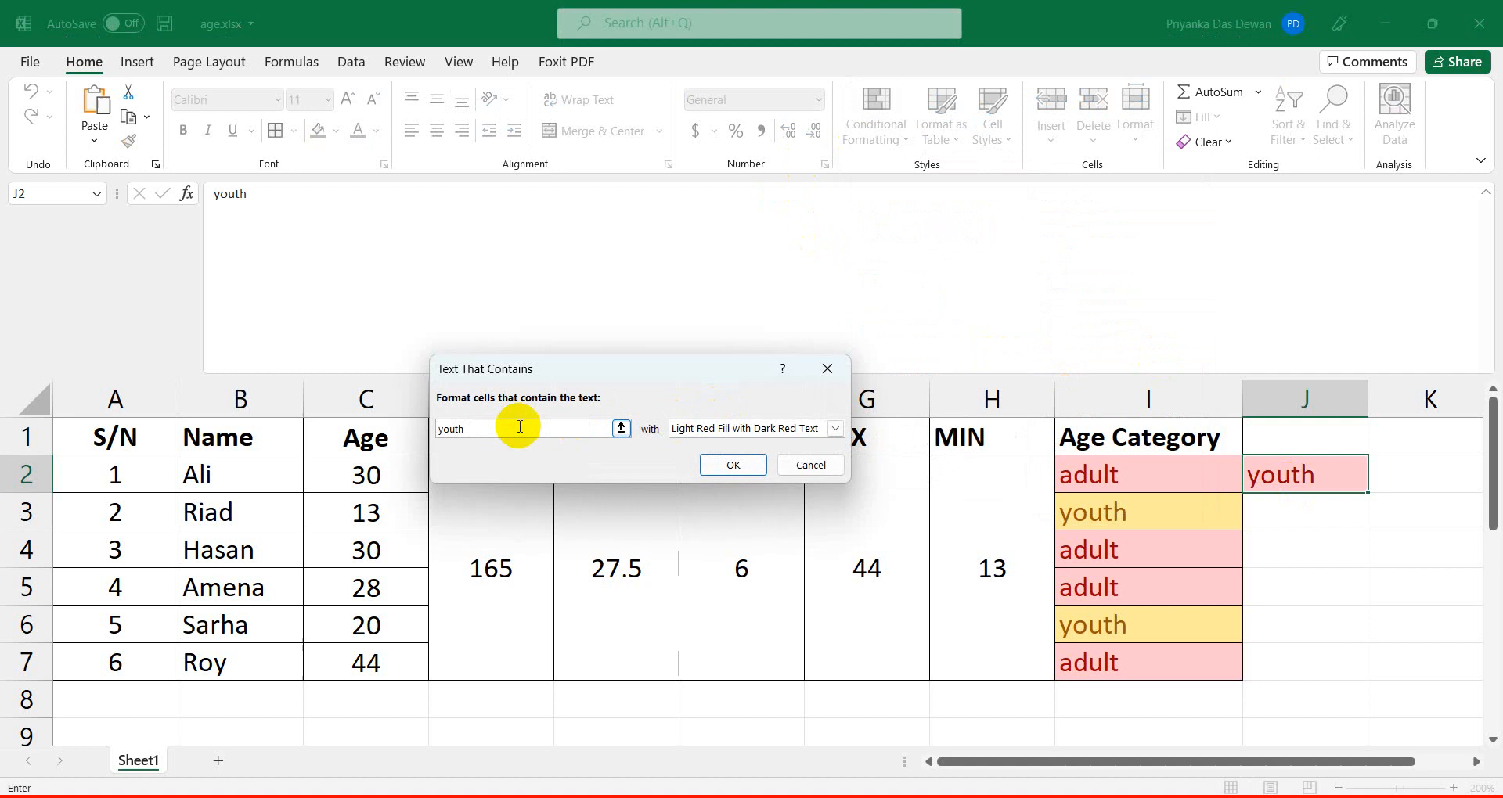
click(779, 429)
click(678, 473)
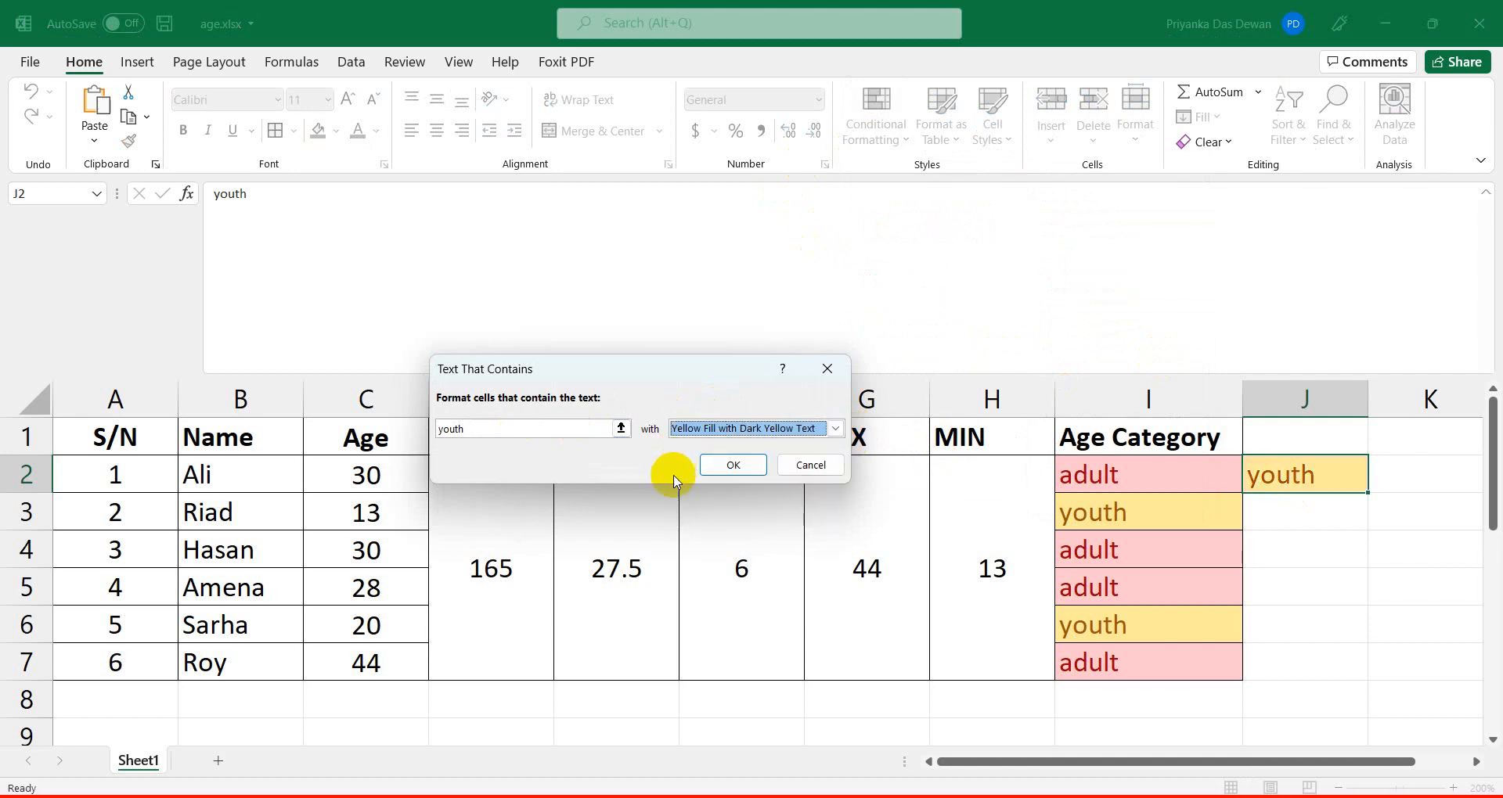
click(724, 466)
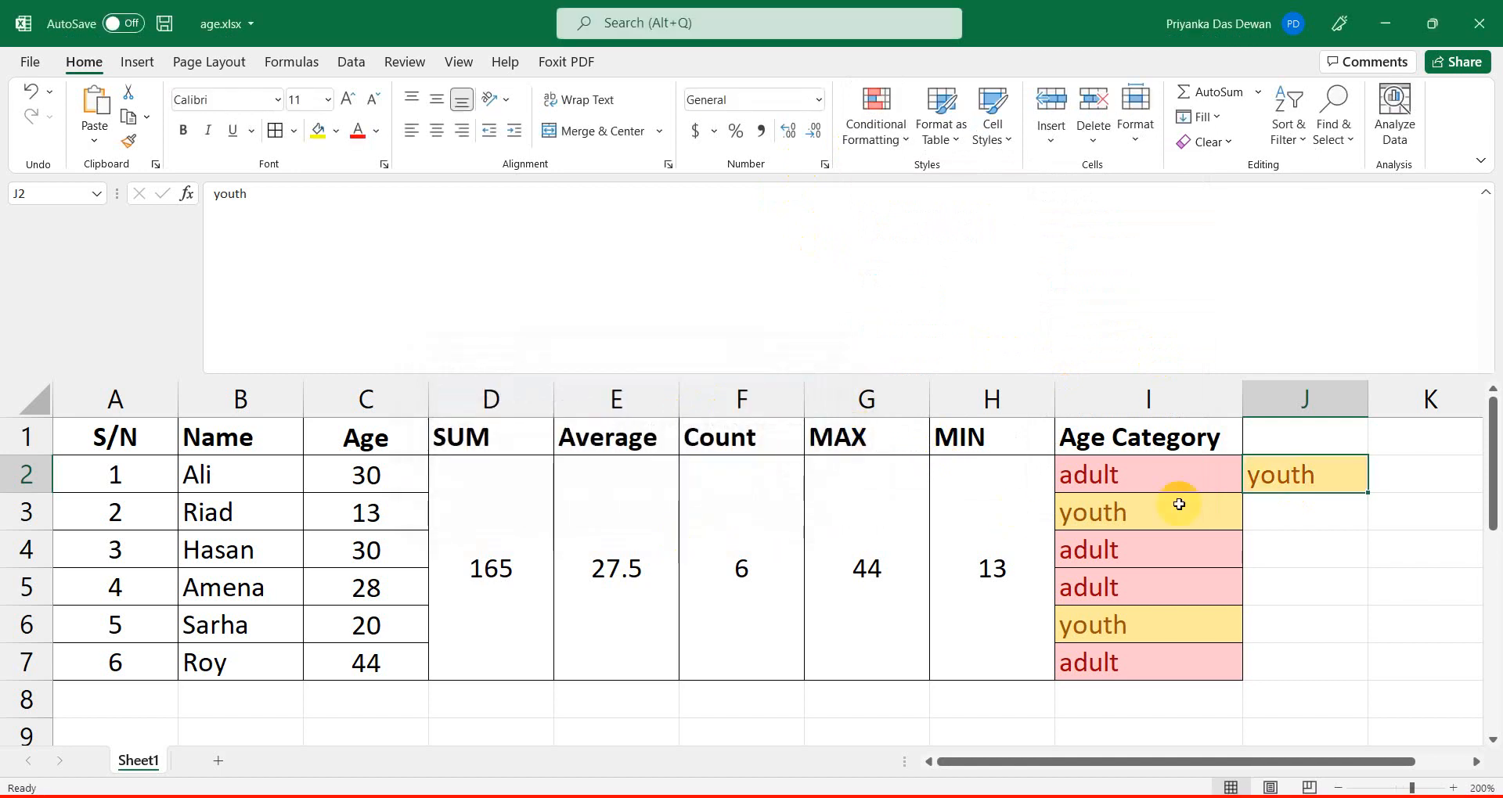
Add a Text That Contains conditional formatting rule to J2 for children with Green Fill with Dark Green Text.
click(868, 145)
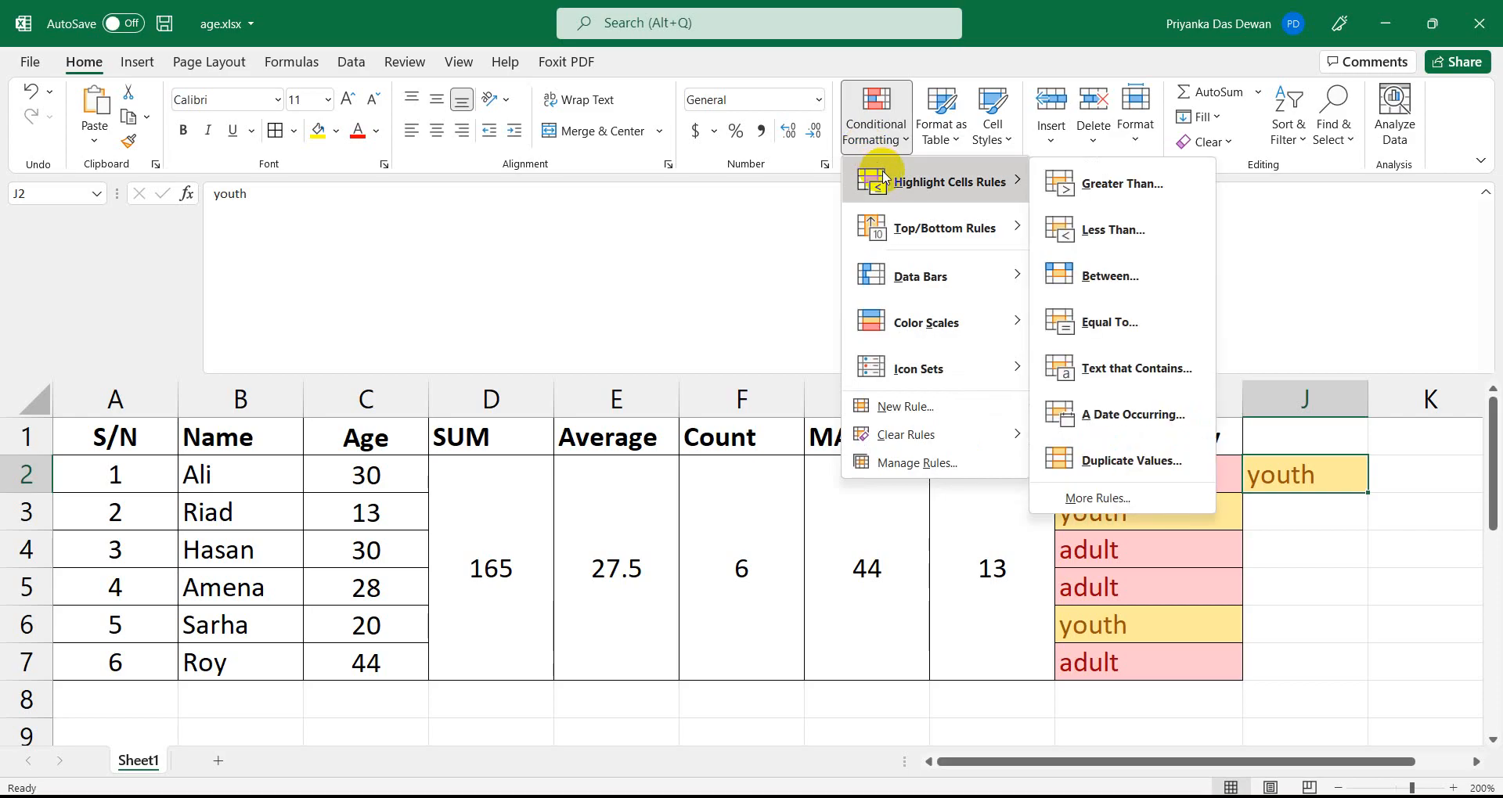
click(1132, 382)
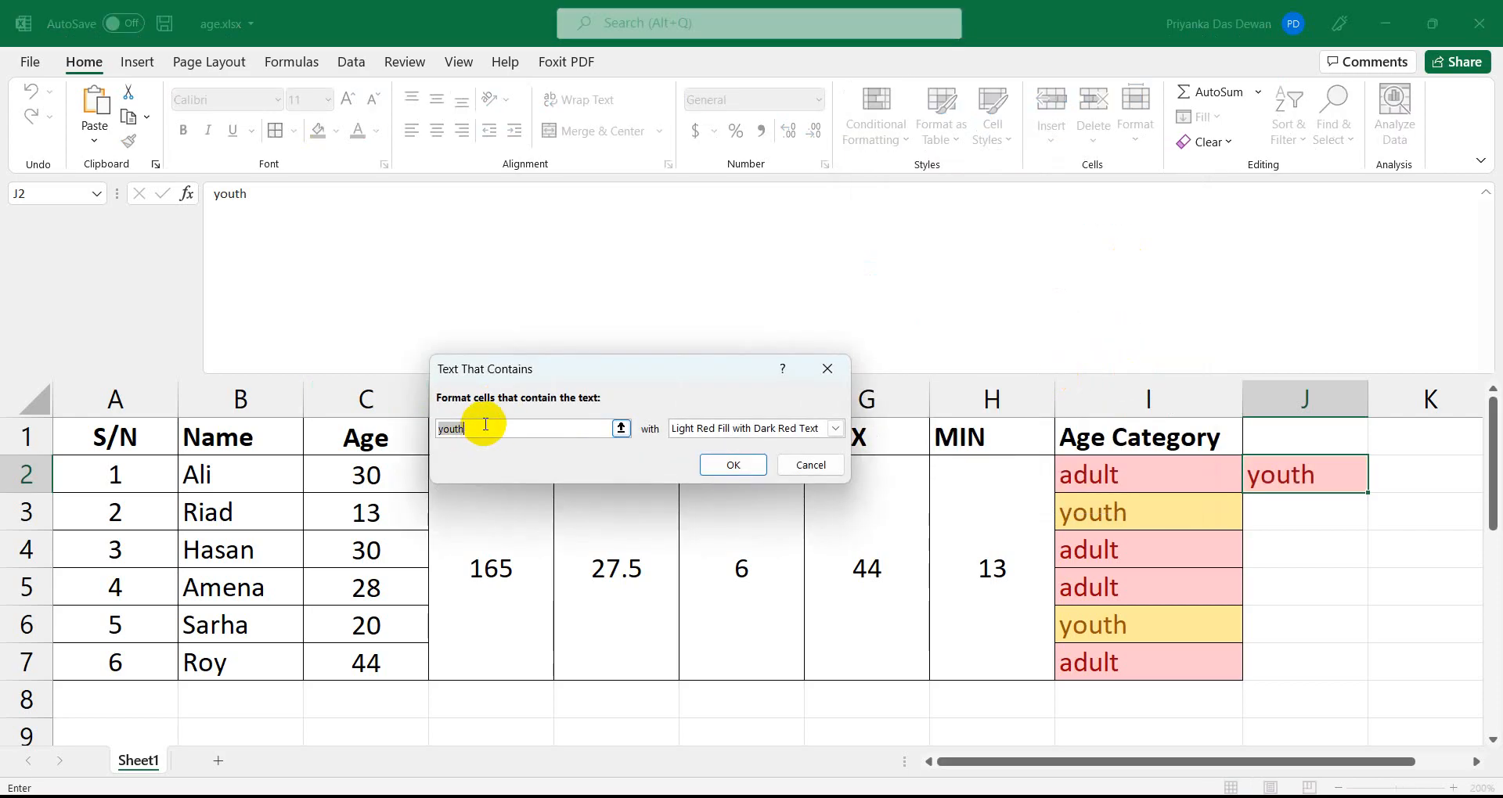
text(childre)
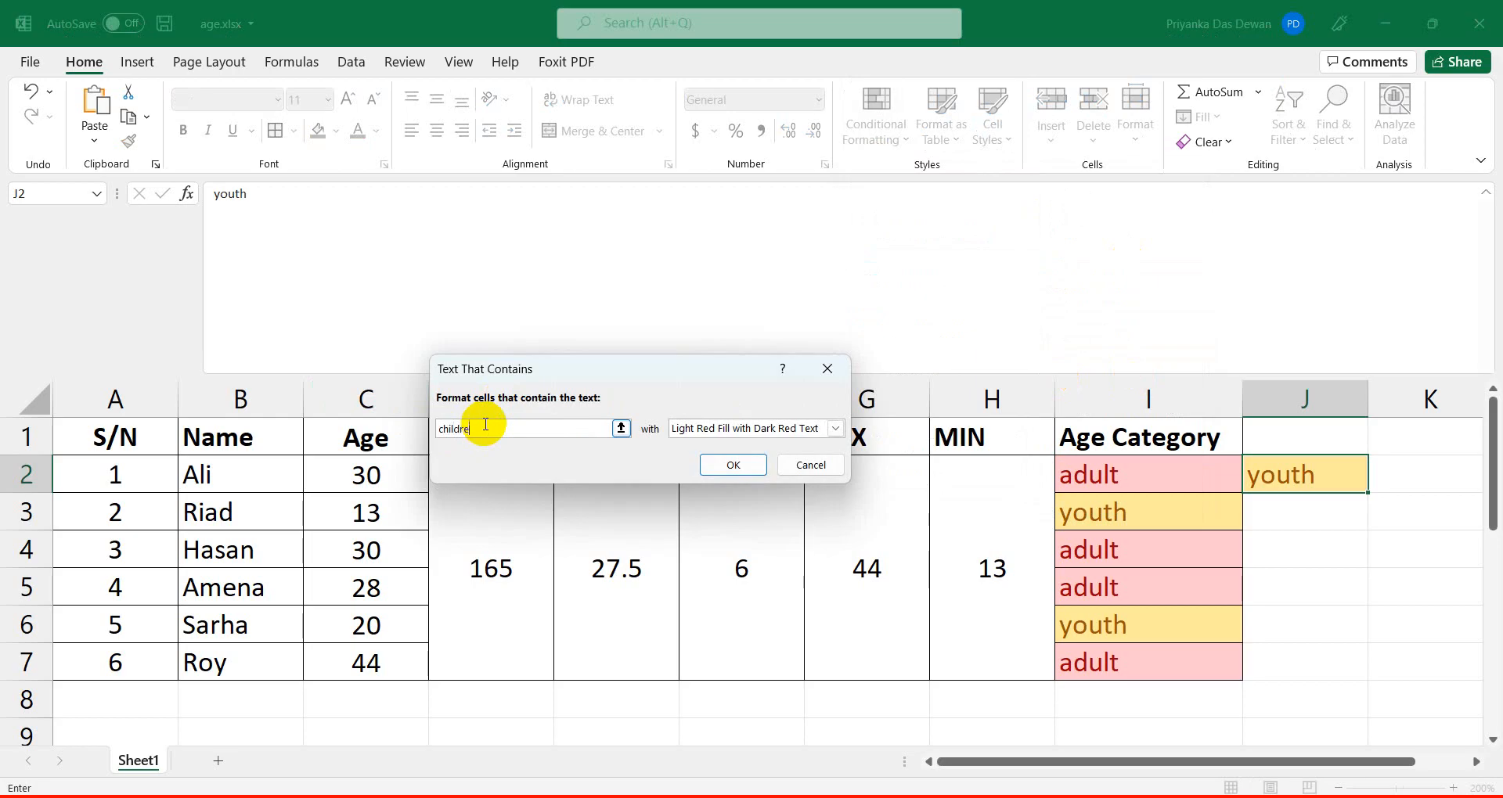
text(n)
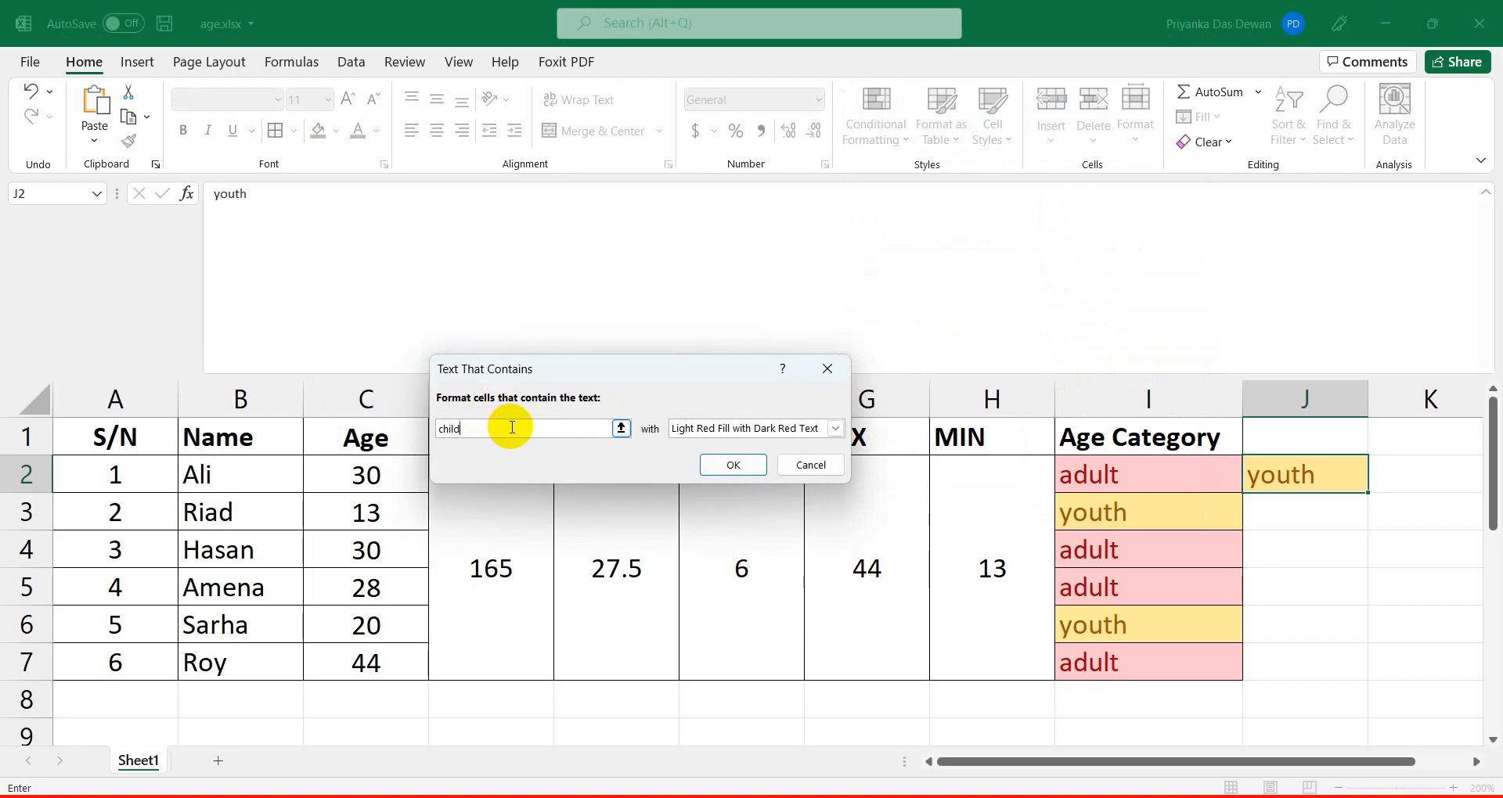
key(BackSpace)
key(BackSpace)
text(re)
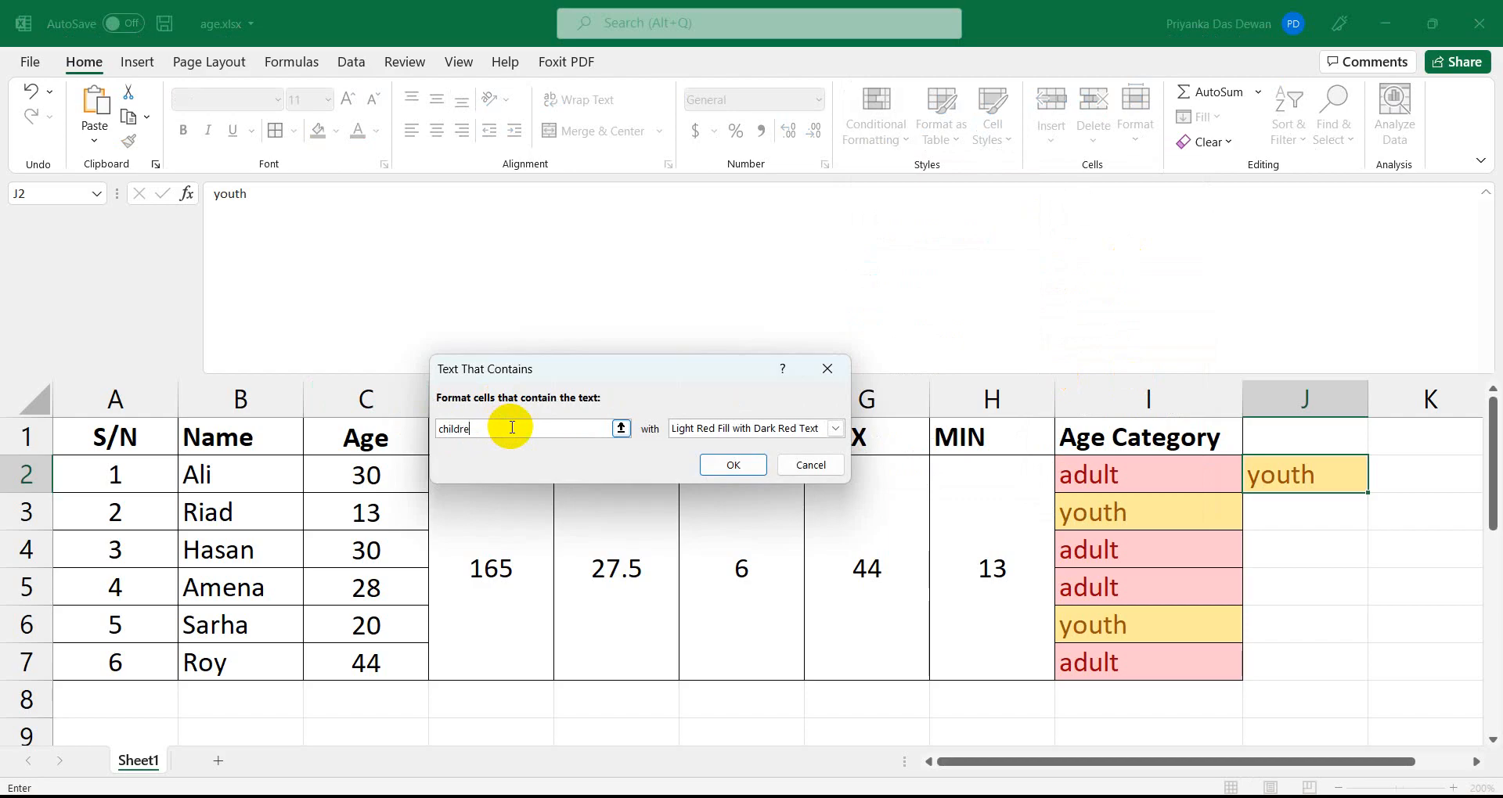
text(n)
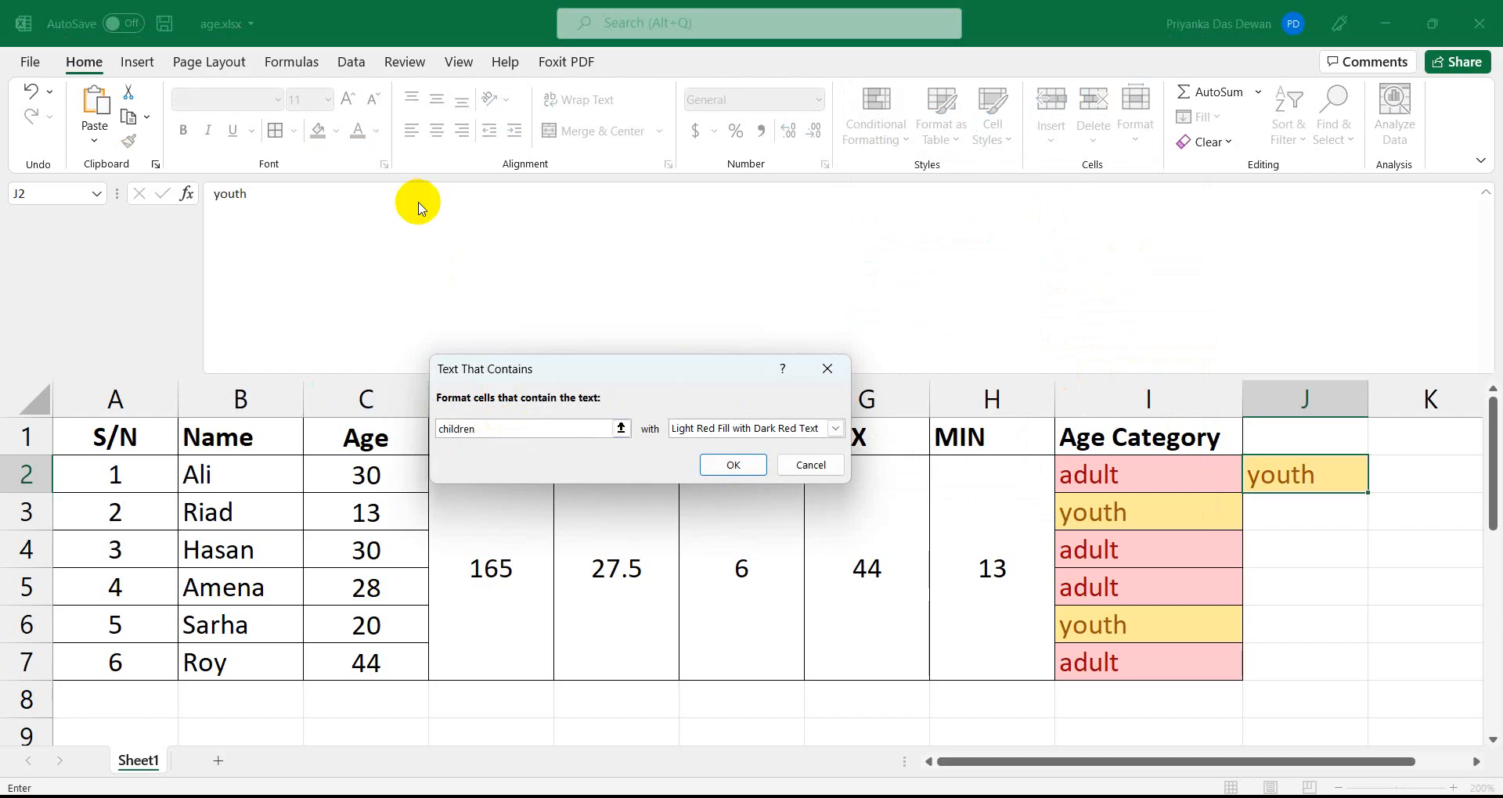
click(693, 430)
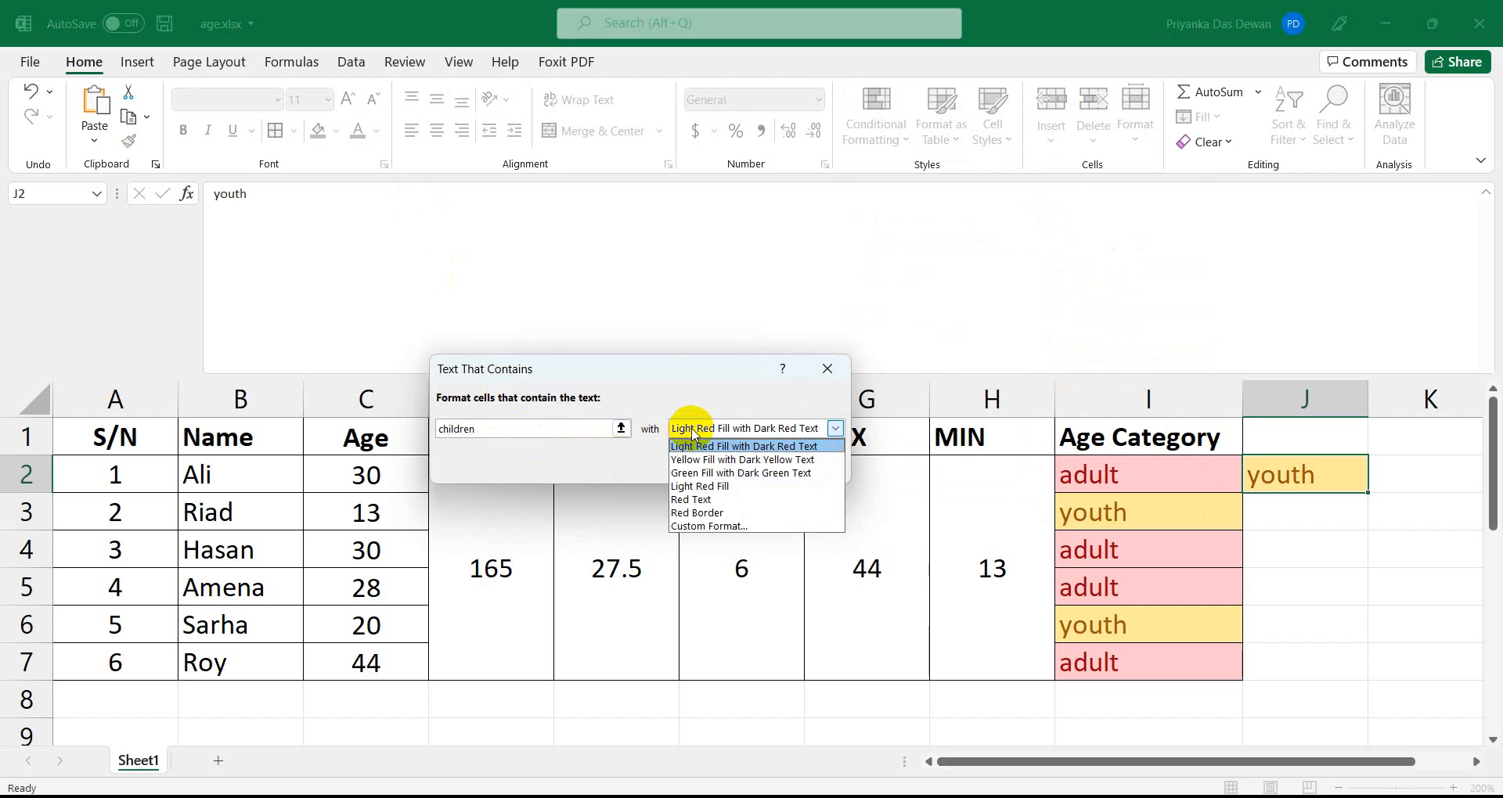
click(692, 472)
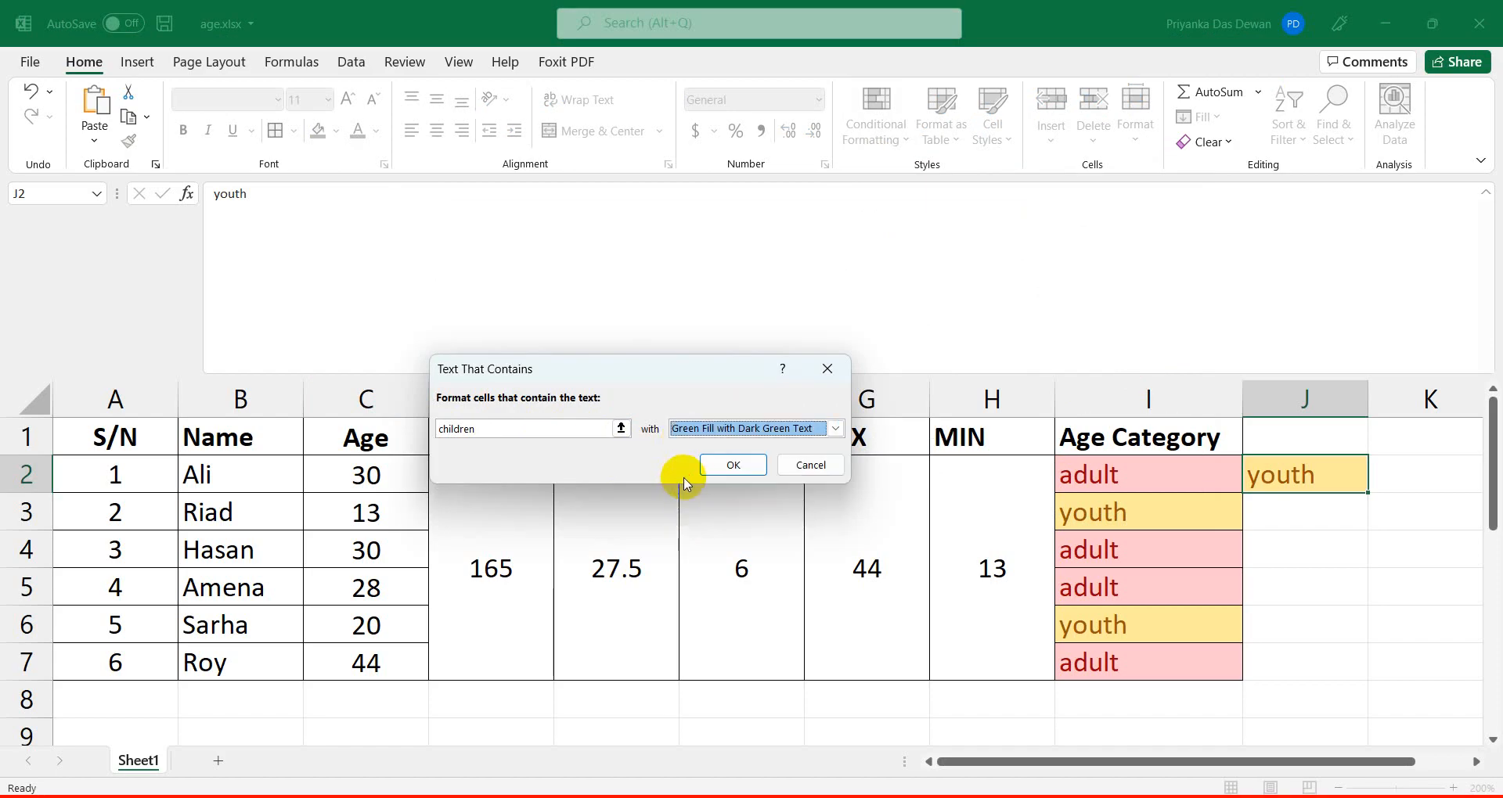
click(718, 468)
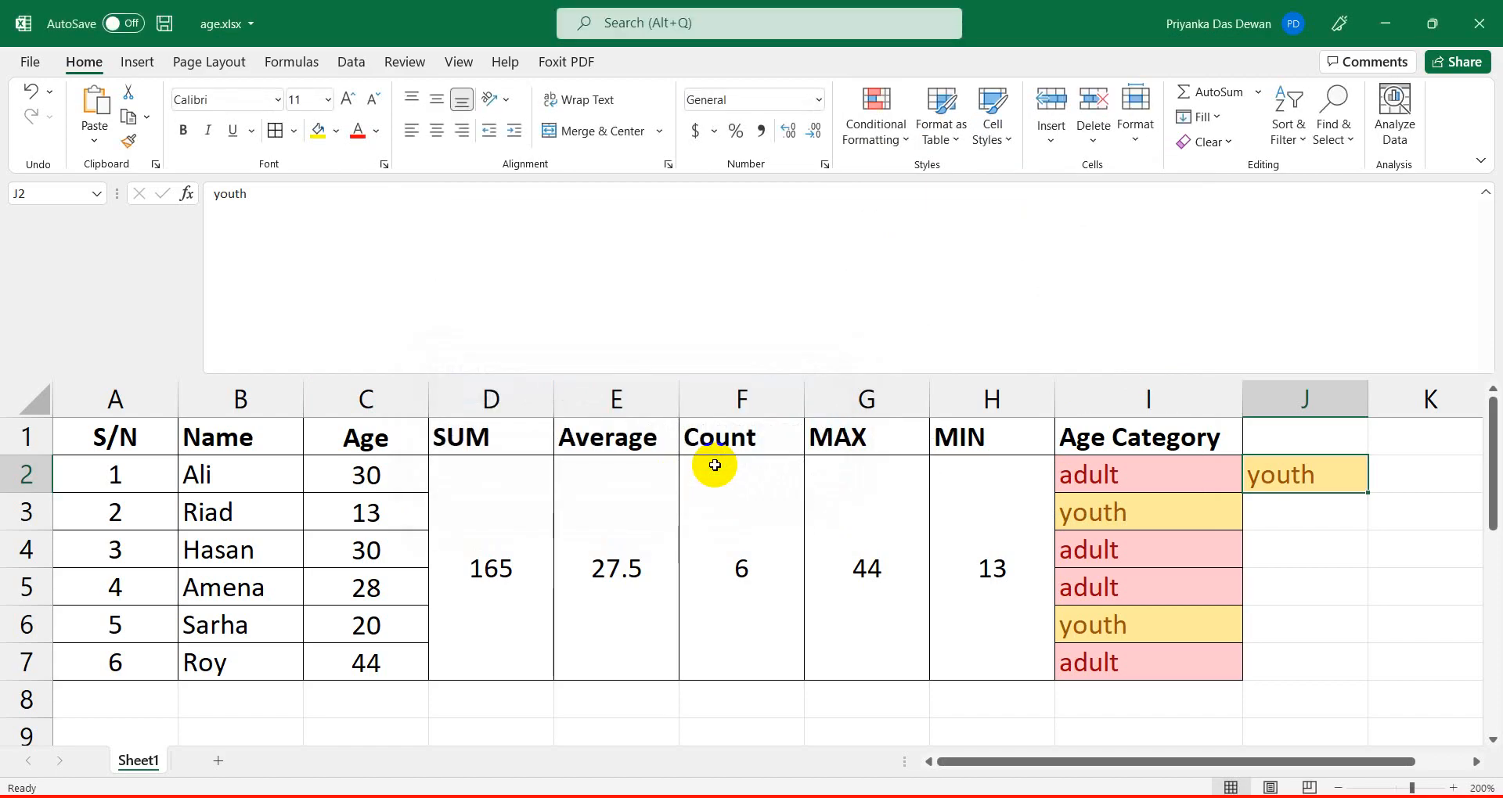
Add a Text That Contains conditional formatting rule to J2 for adult with Light Red Fill with Dark Red Text.
click(869, 137)
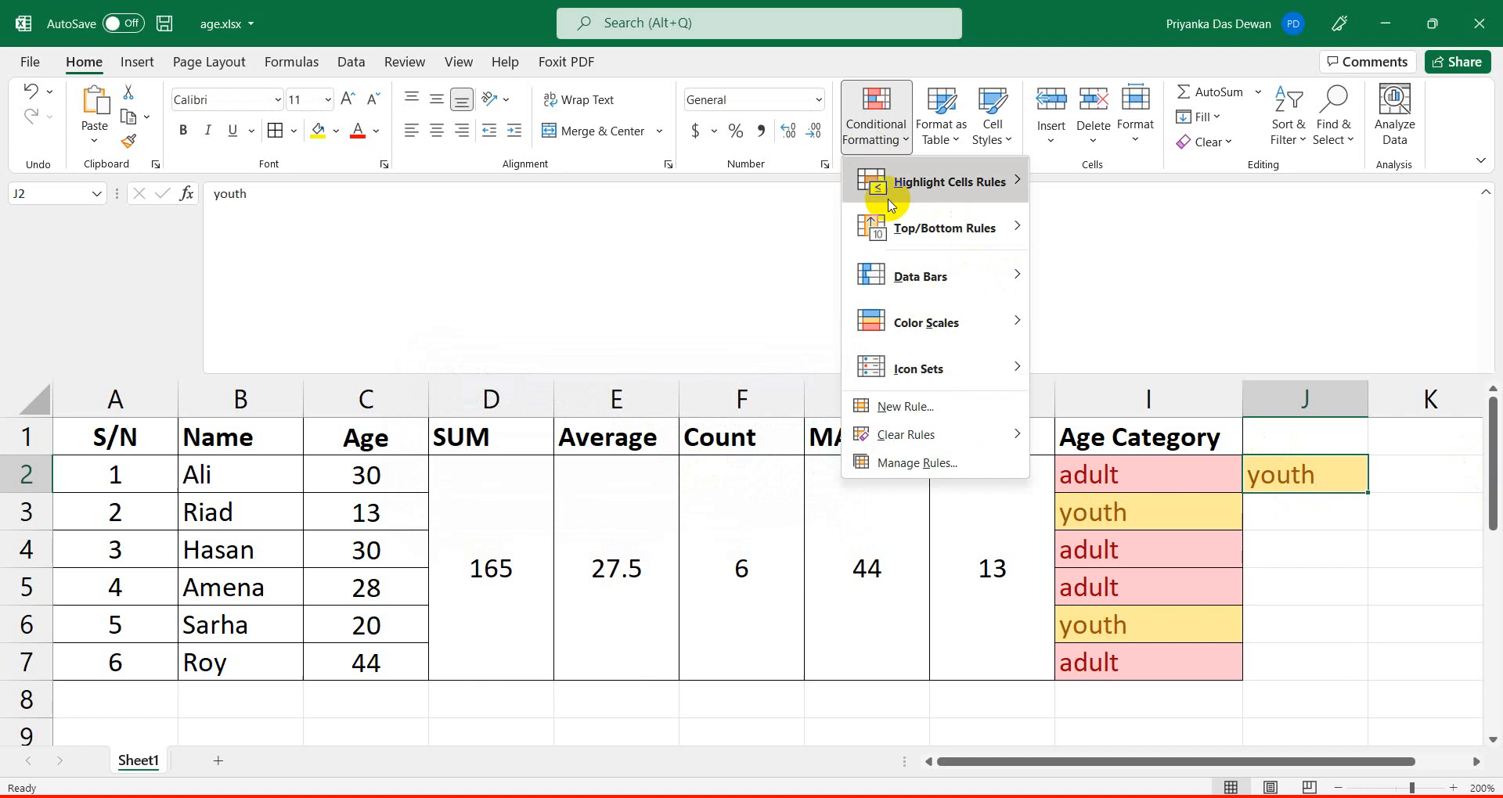
mouse_move(892, 192)
click(1166, 367)
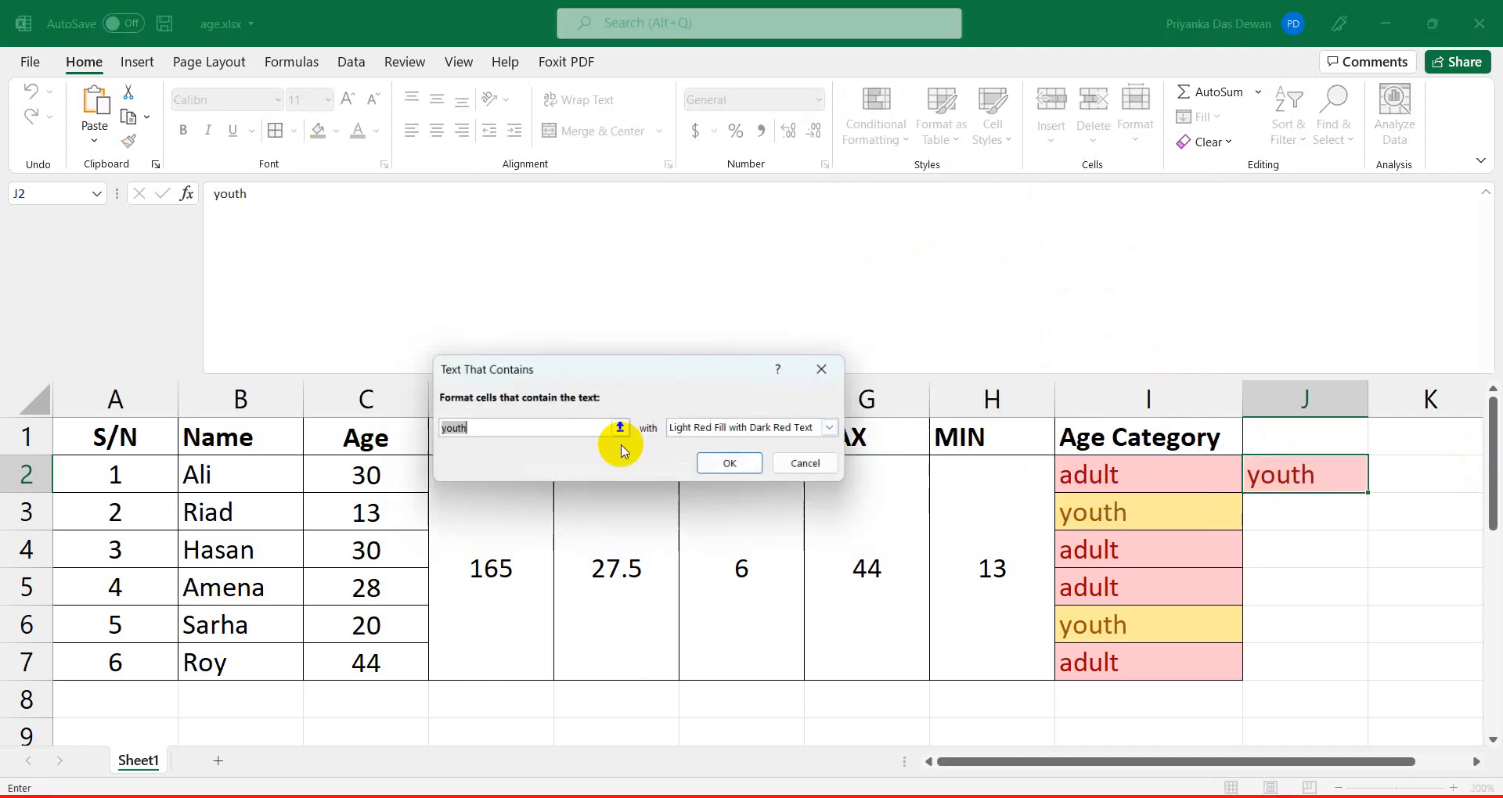
click(496, 436)
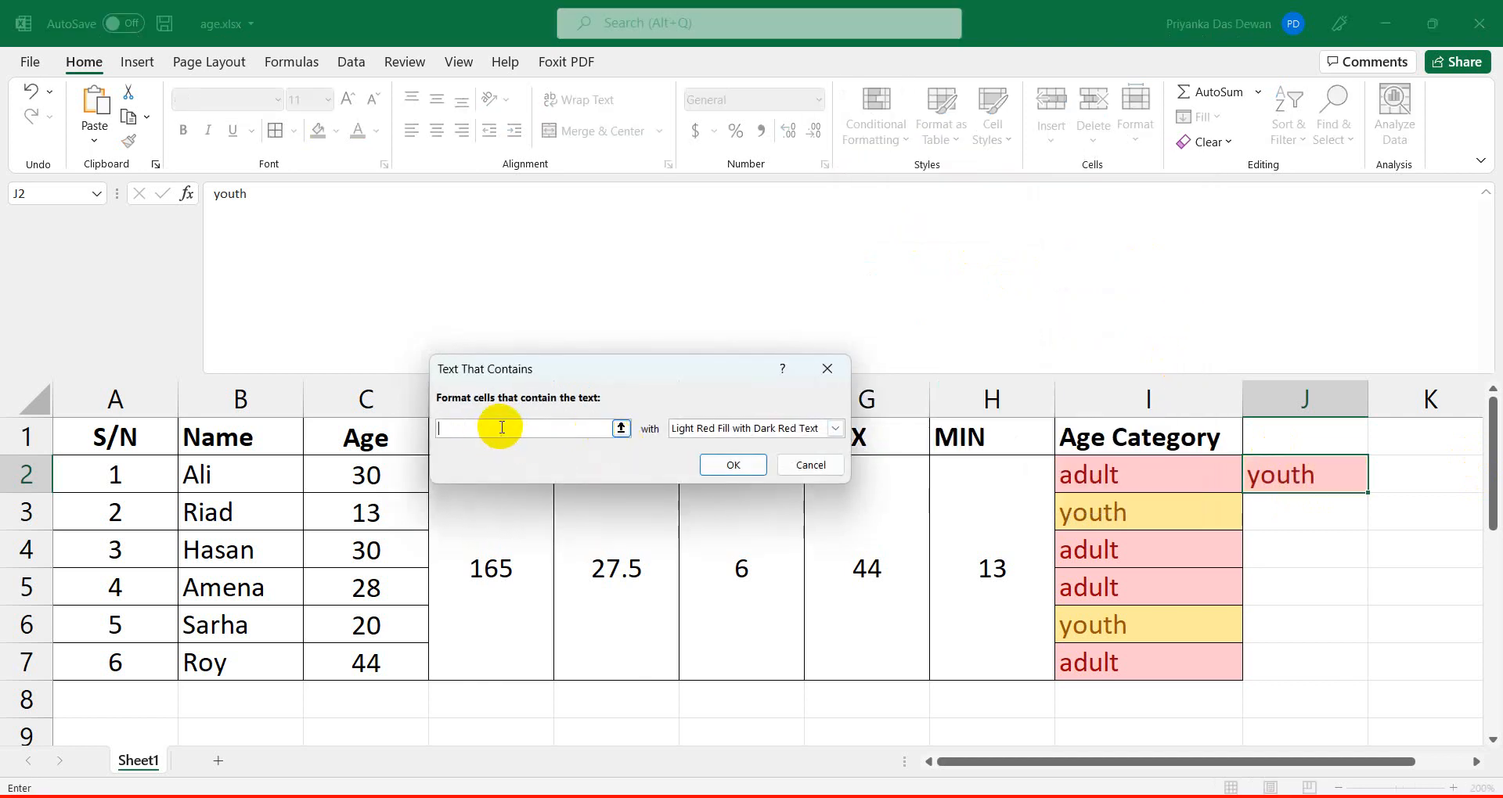
text(adu)
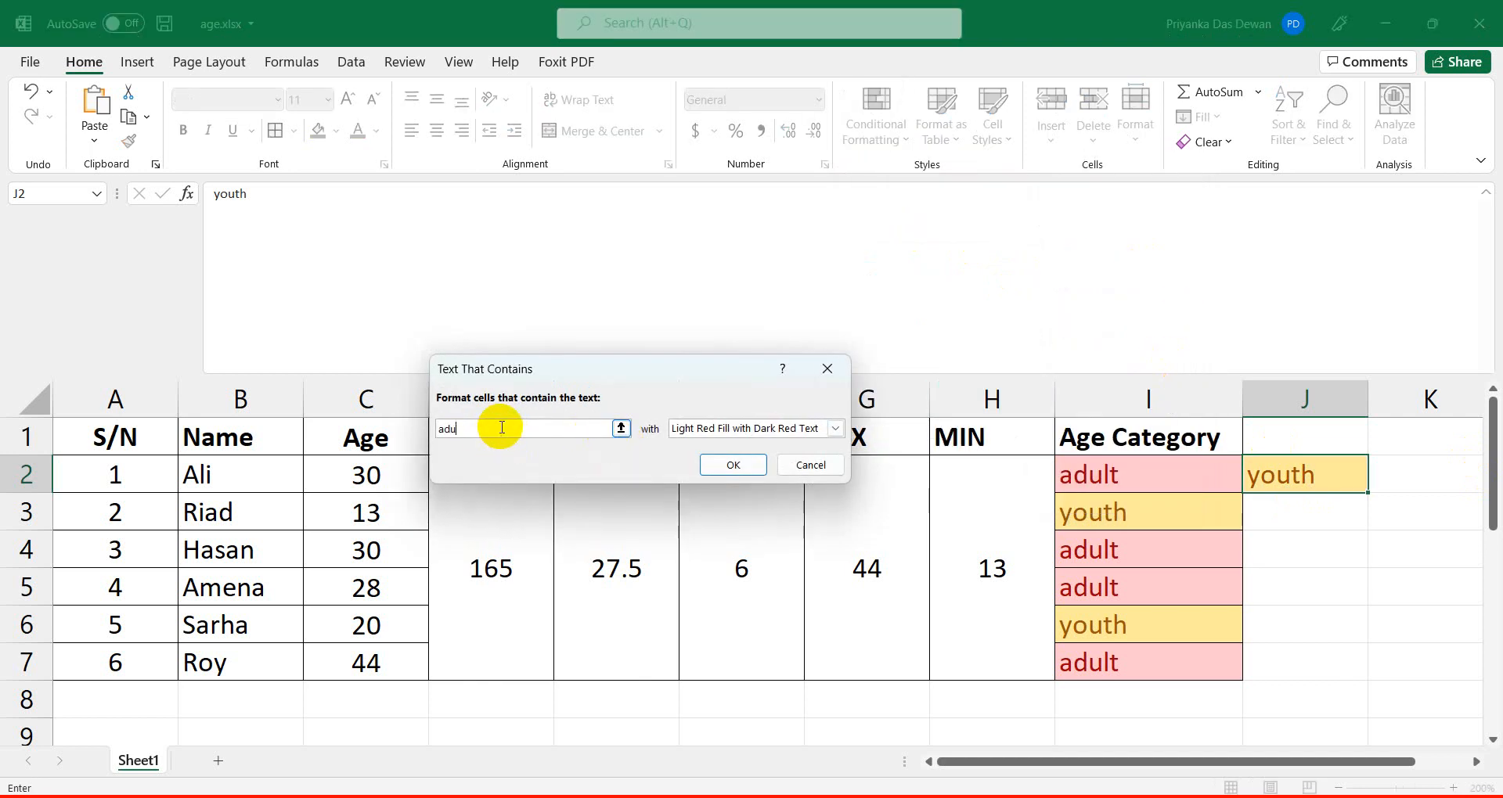
text(lt)
click(695, 431)
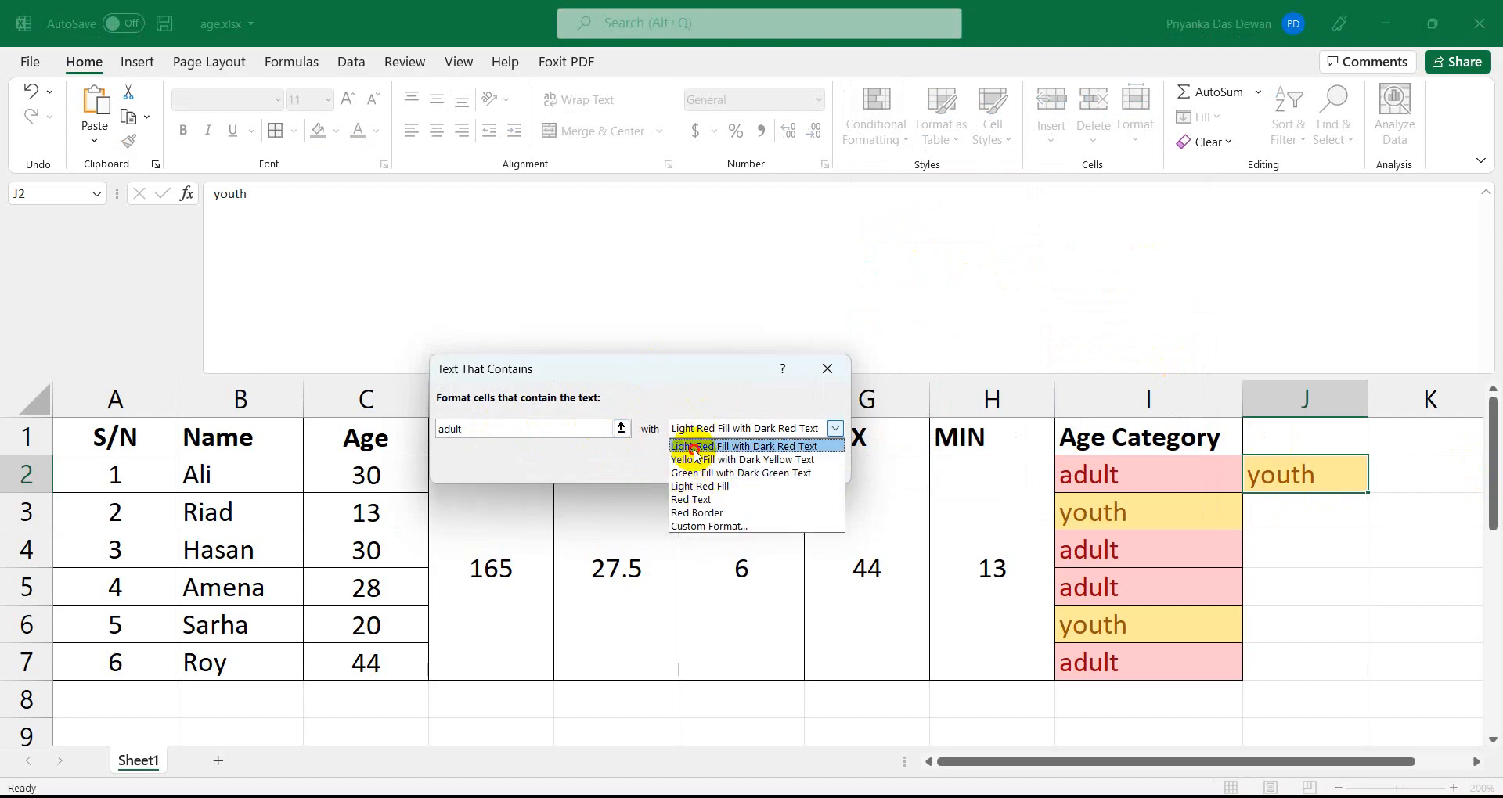
click(696, 450)
click(723, 462)
Fill the youth text and its conditional formatting from cell J2 down through J7.
click(1307, 583)
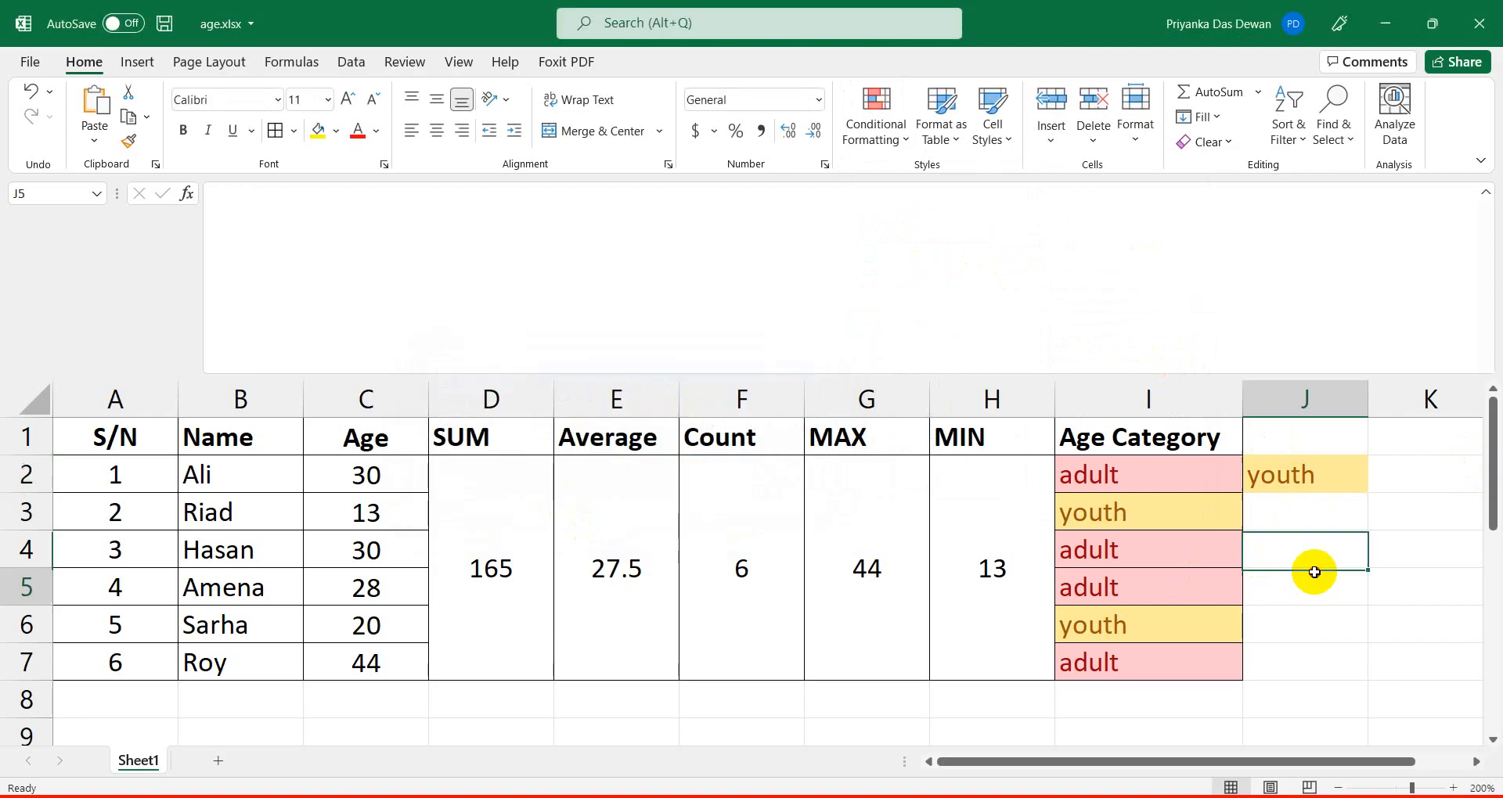
click(1276, 469)
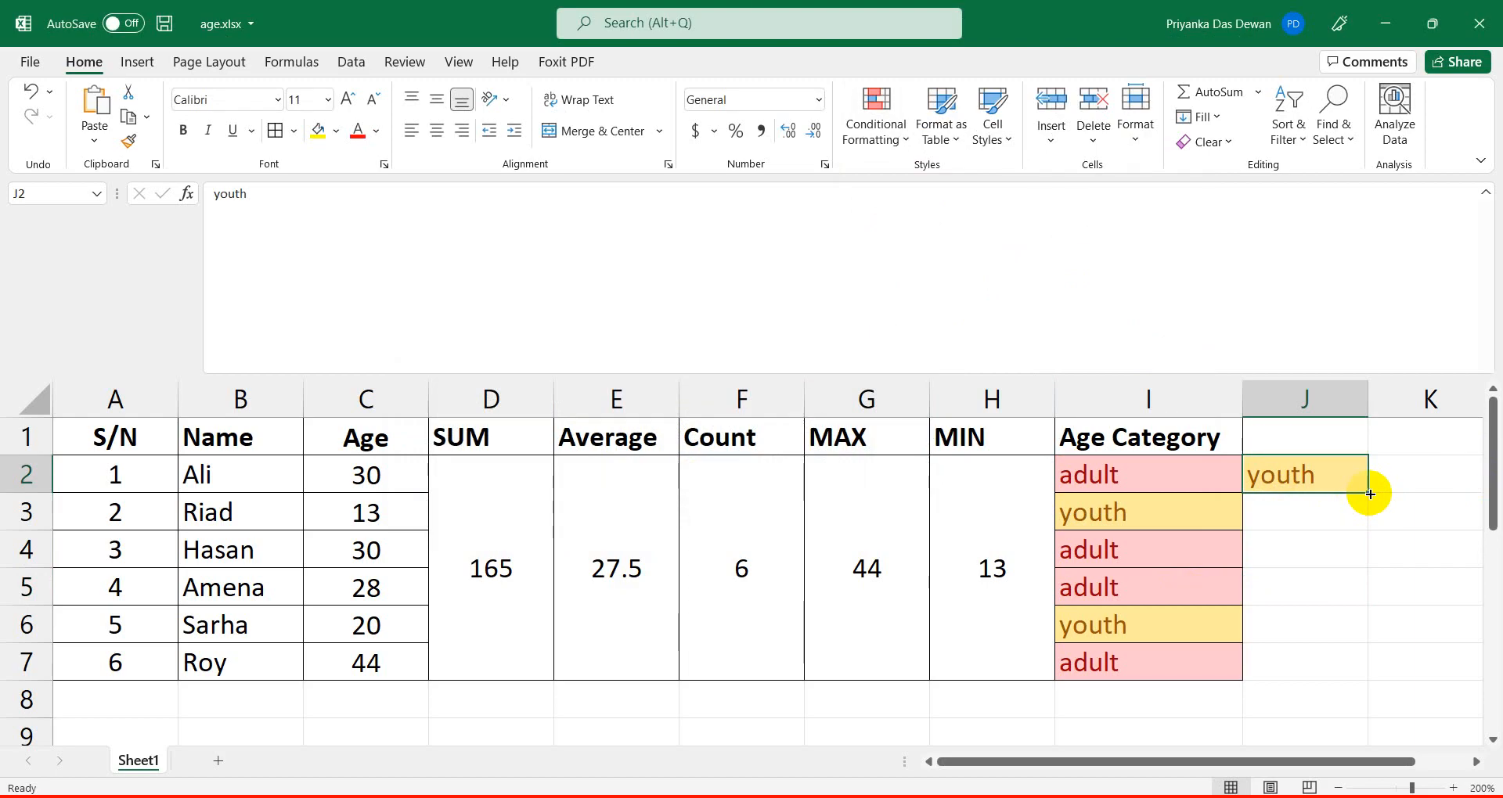
drag(1369, 494, 1363, 677)
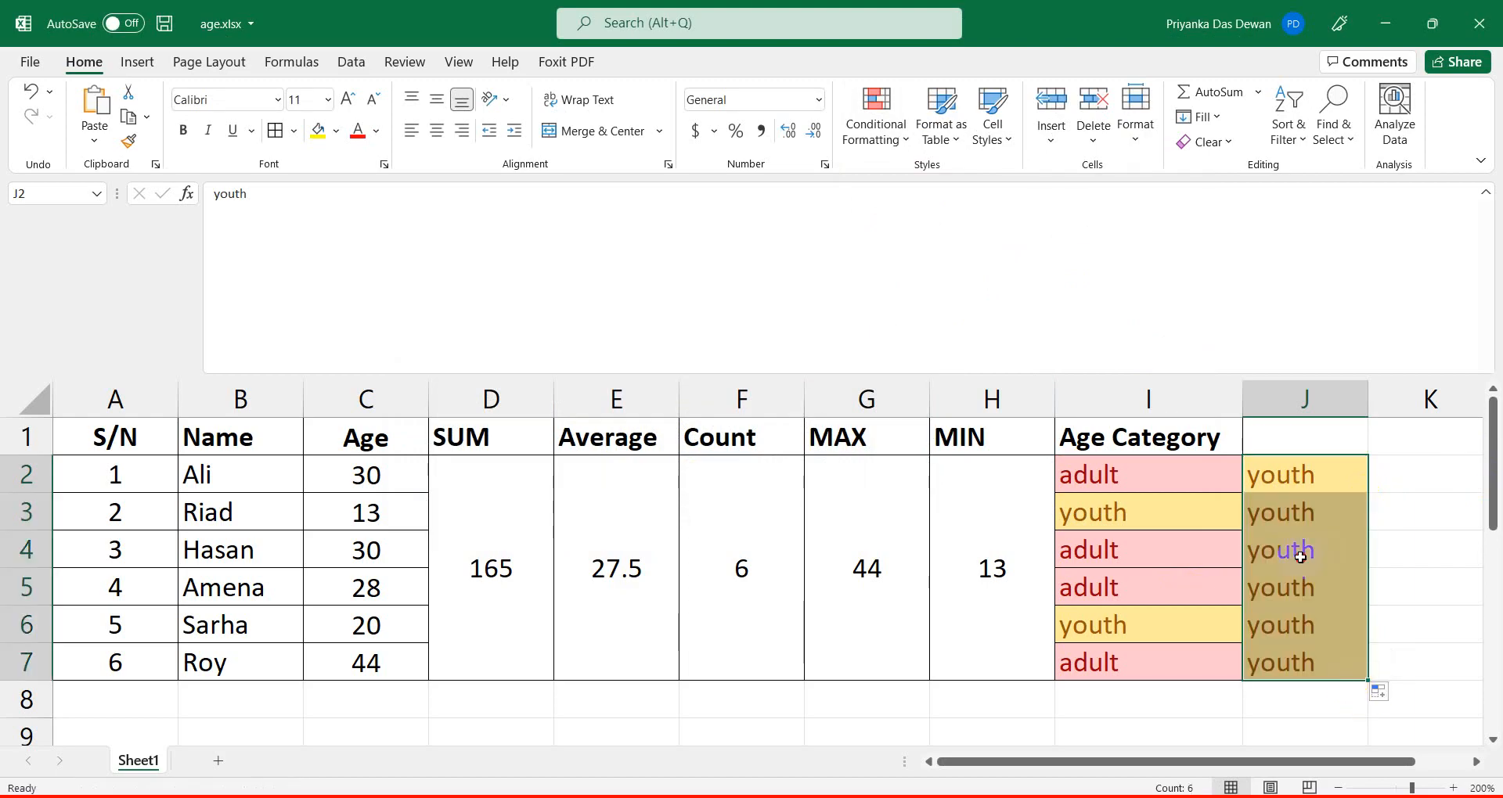
Replace the text in cell J3 with chlidren.
click(1300, 557)
click(1286, 510)
text(c)
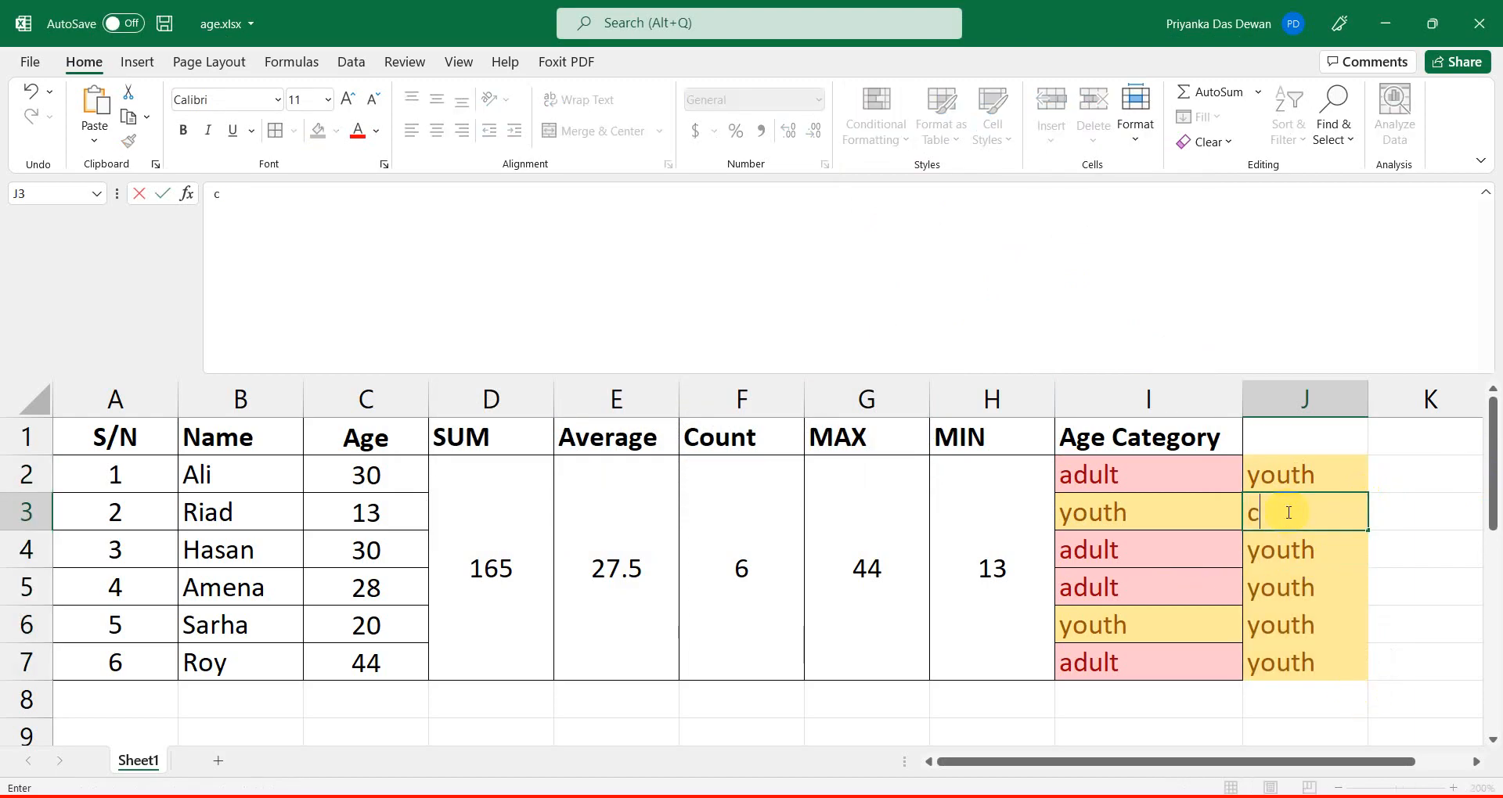
text(hlidre)
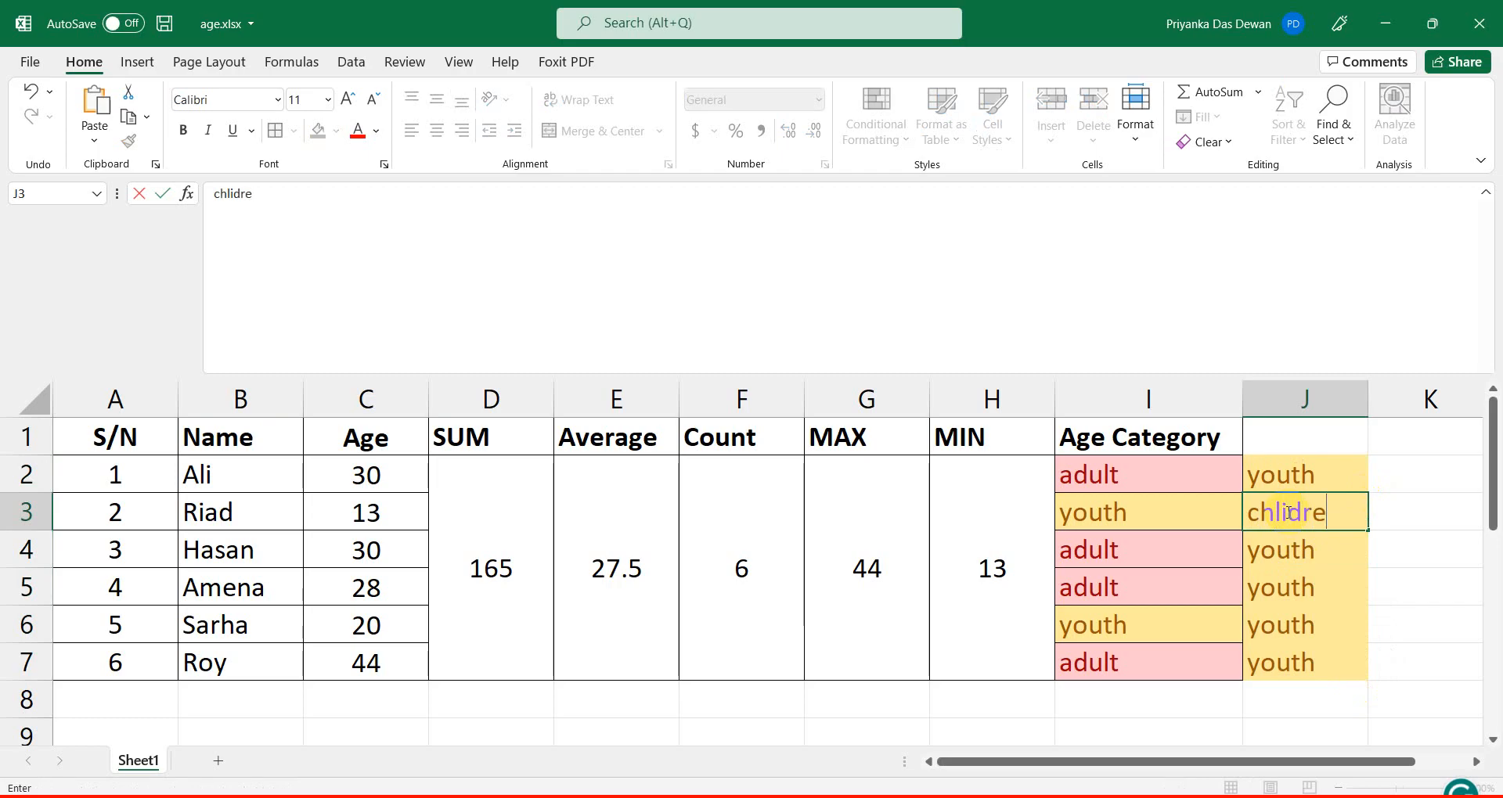
text(n)
key(Return)
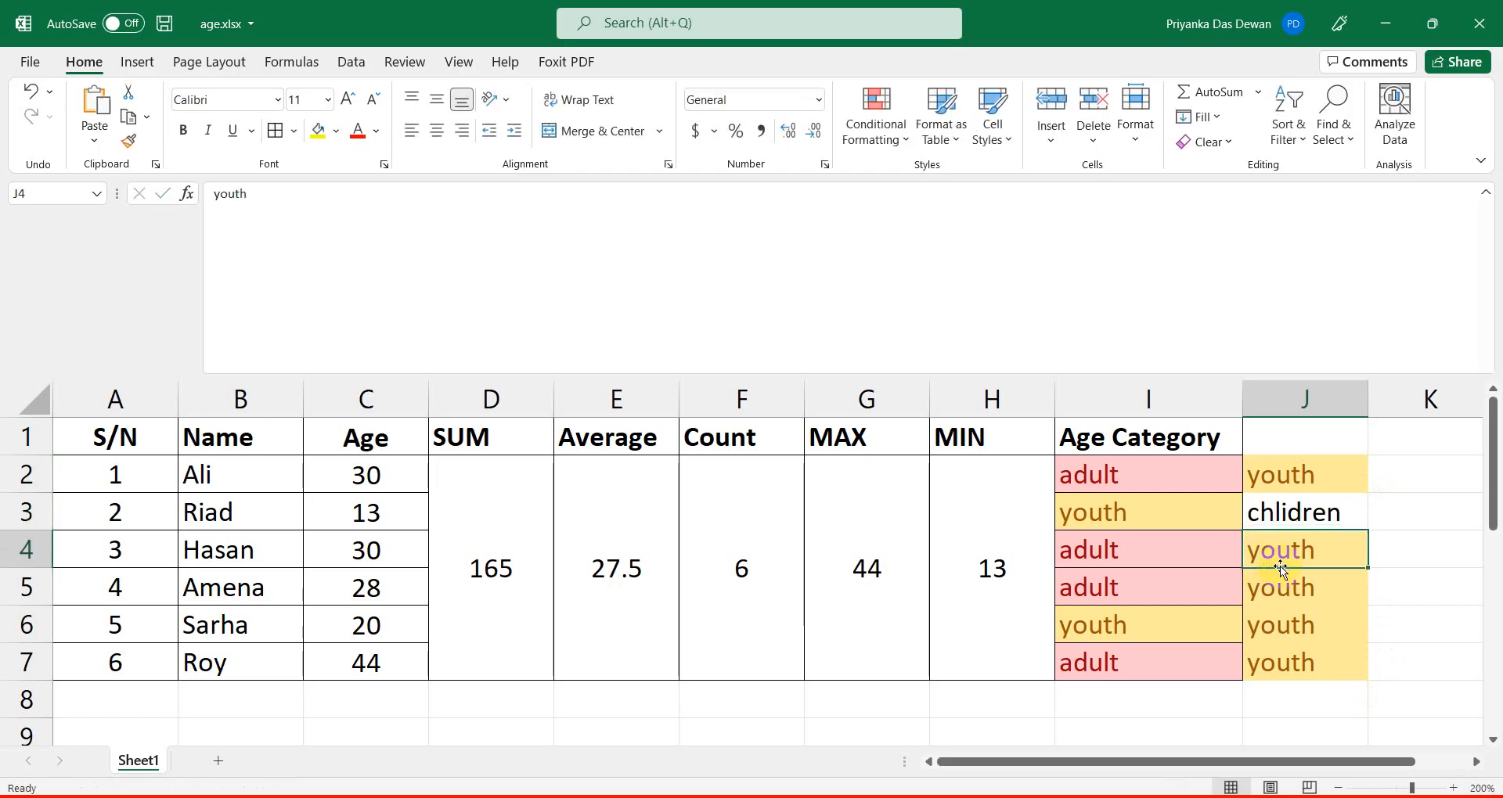
Apply one more Text That Contains conditional formatting rule for the children category to cell J2.
click(1296, 518)
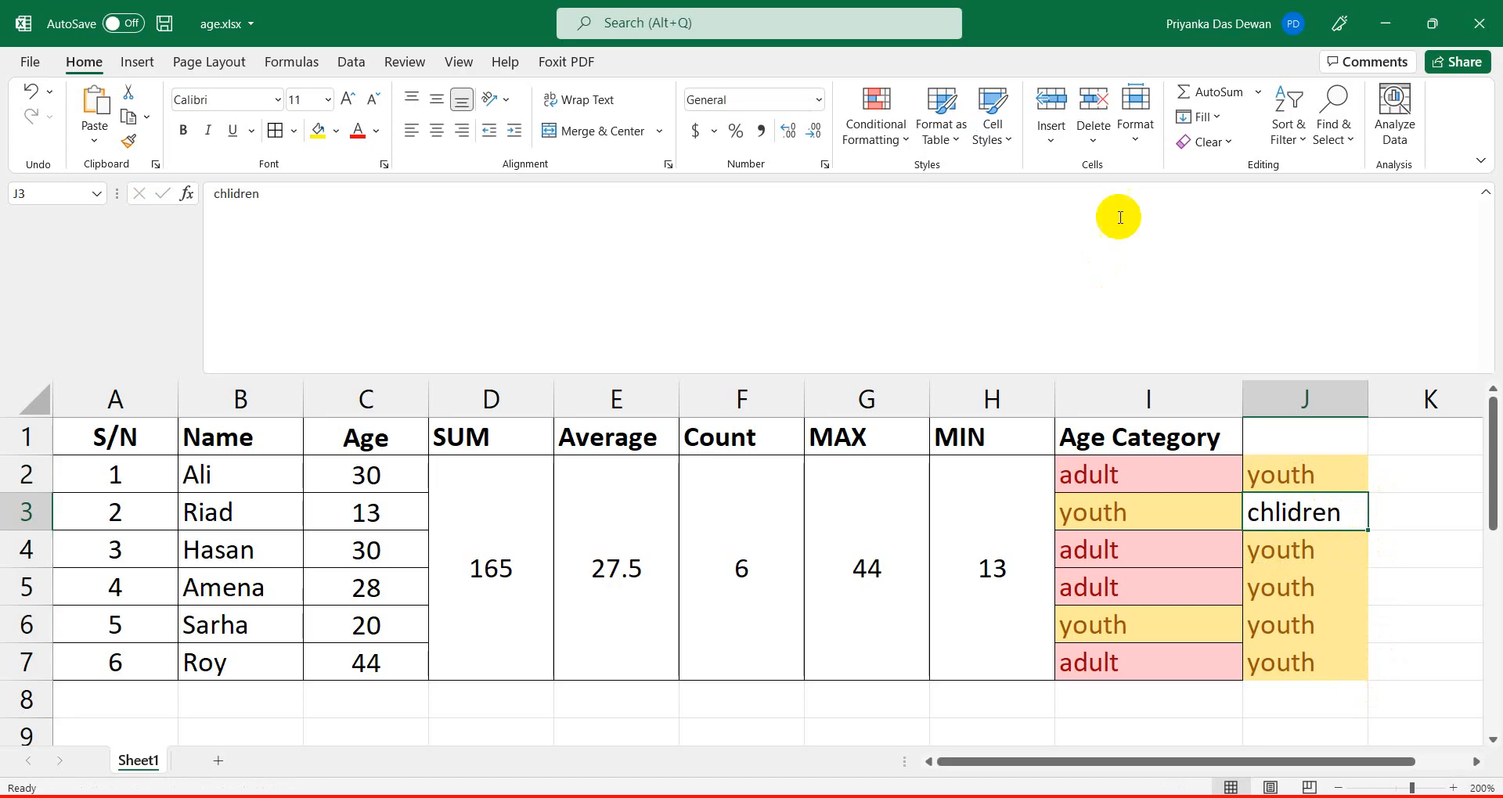
click(1346, 470)
click(854, 148)
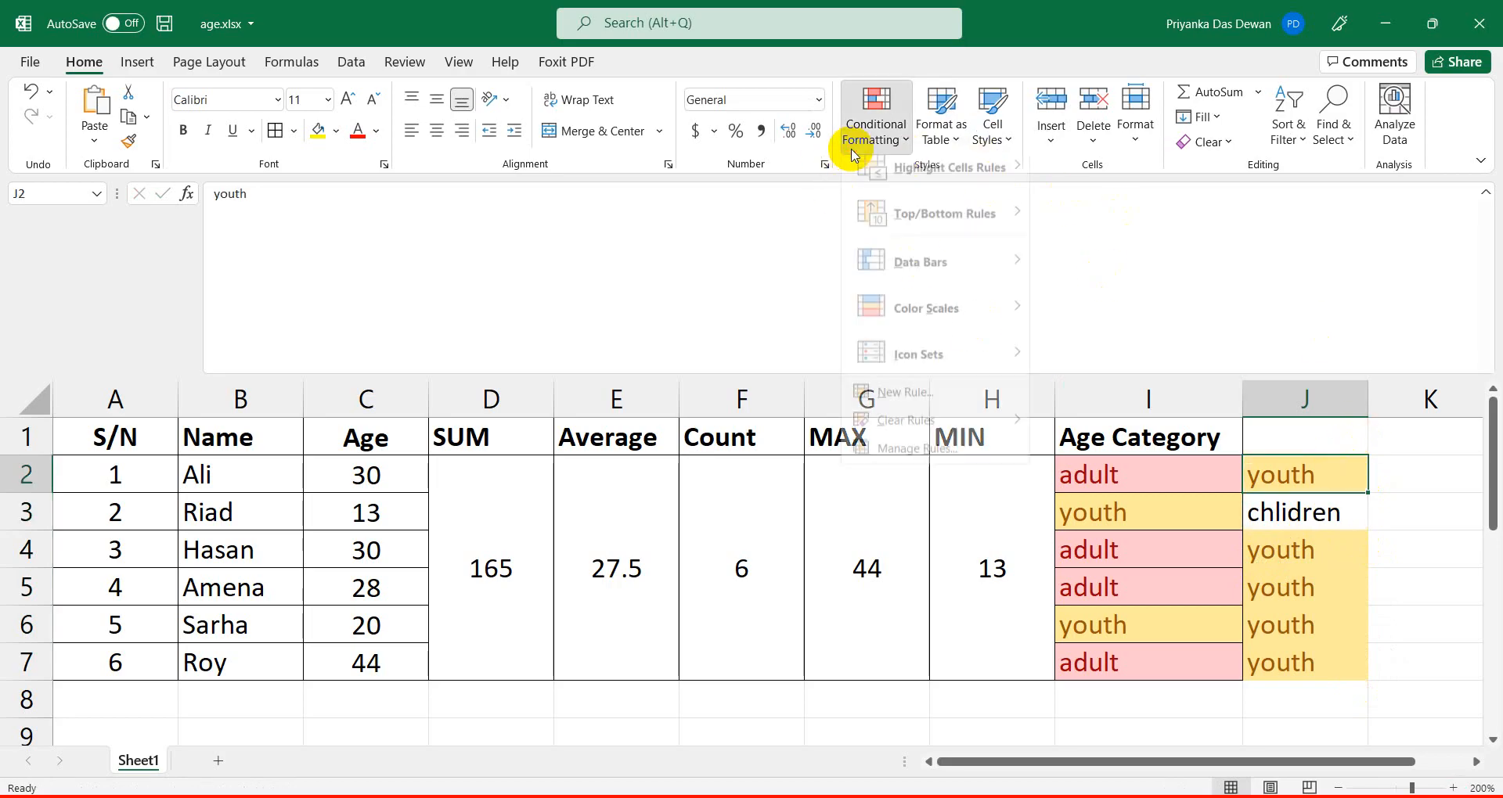
mouse_move(947, 174)
click(1119, 375)
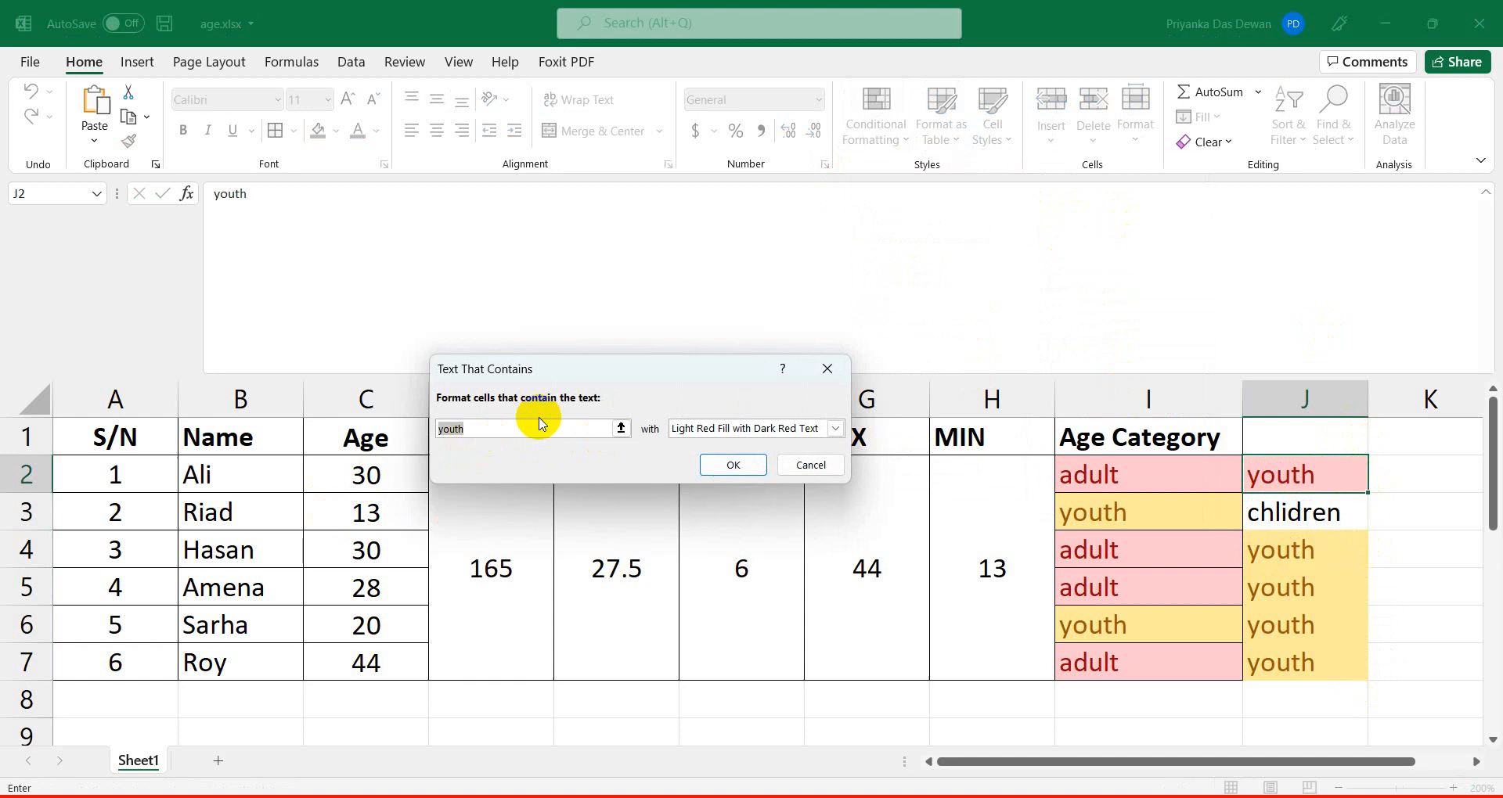
click(533, 429)
key(BackSpace)
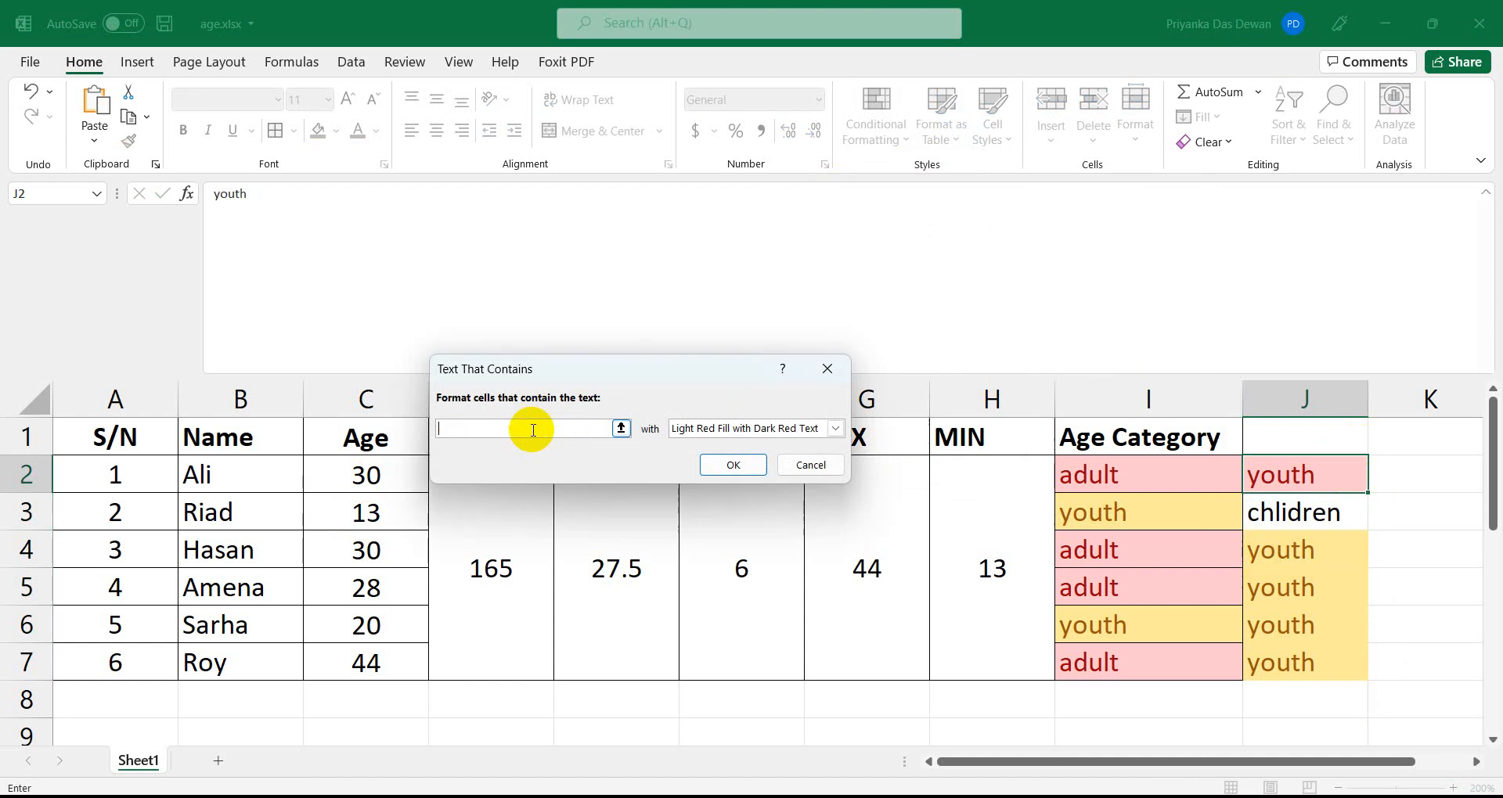
text(chl)
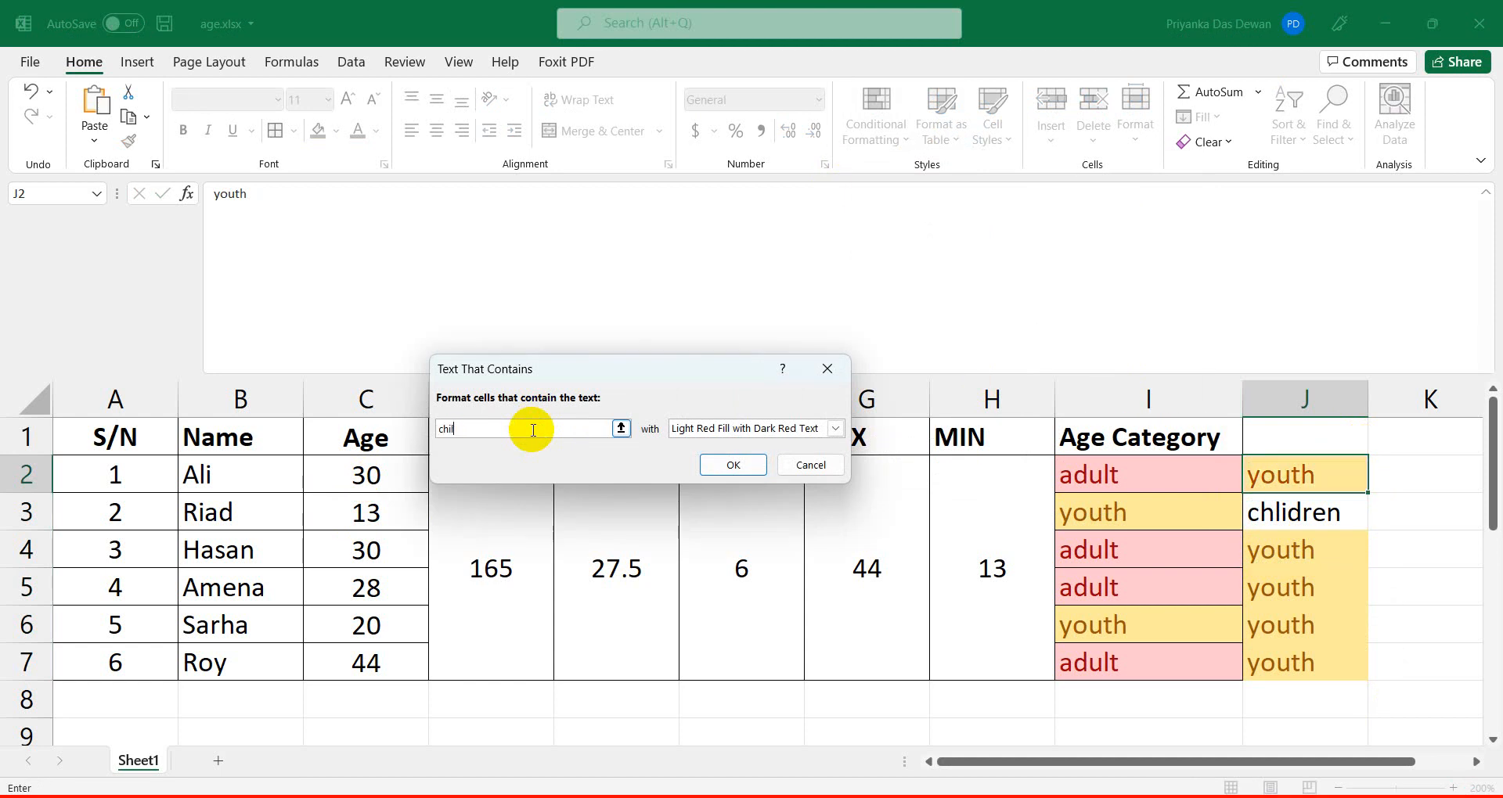
key(BackSpace)
text(n)
click(732, 465)
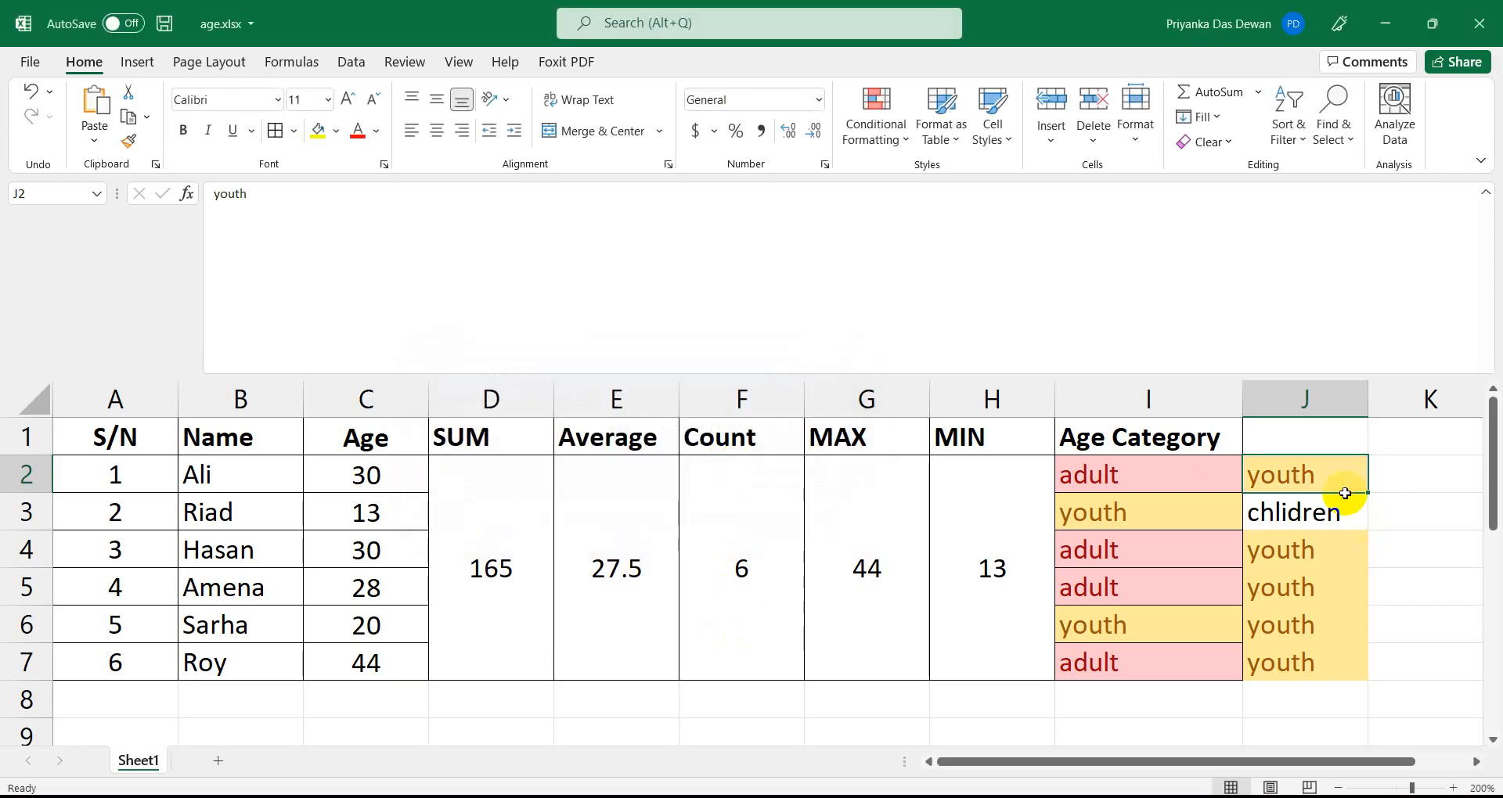
Correct the spelling of the text in cell J3 to children.
click(1328, 511)
double_click(1287, 510)
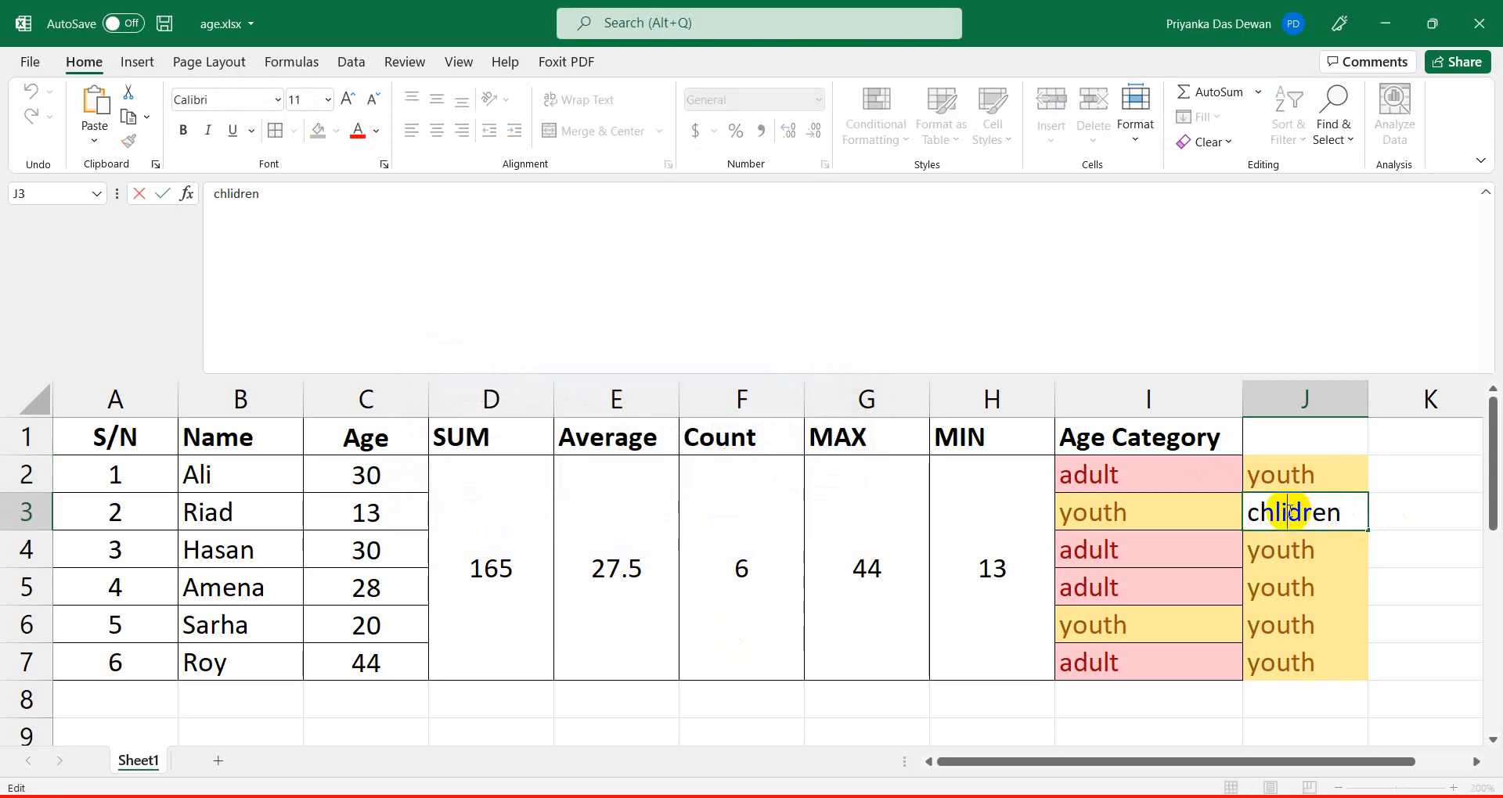
key(BackSpace)
key(BackSpace)
text(i)
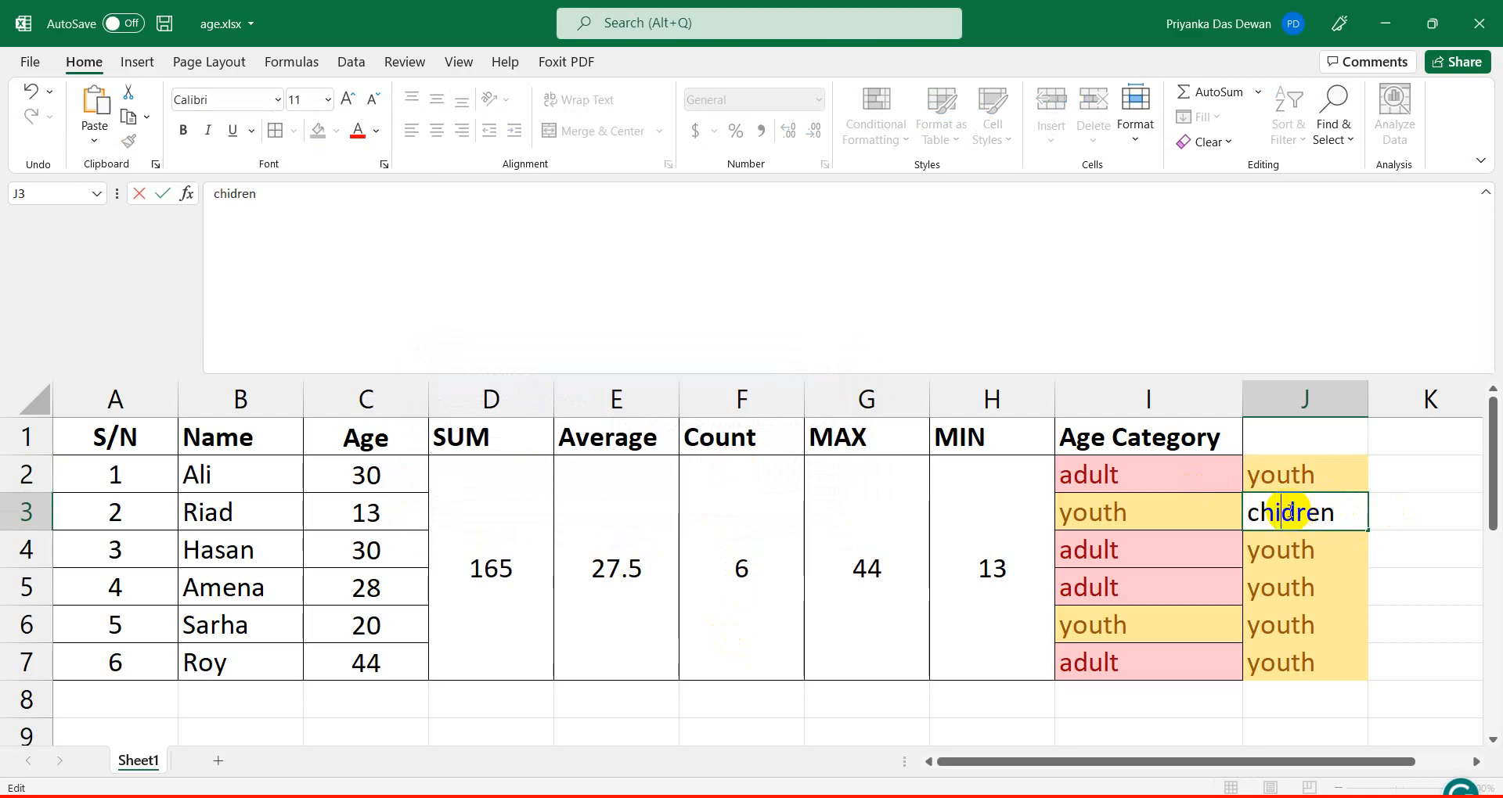
text(l)
click(1297, 560)
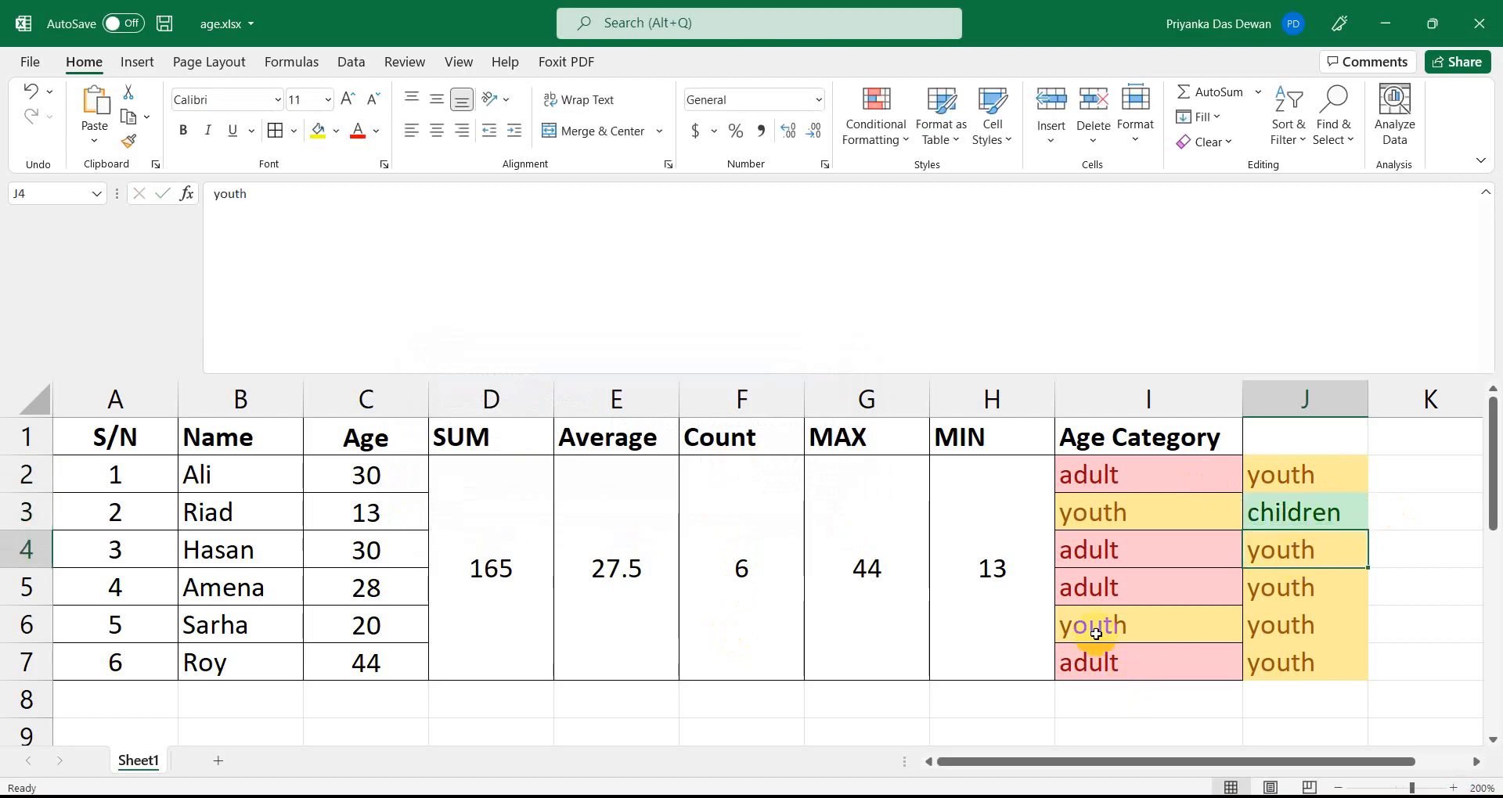
Switch to agejob_specification.pdf in Foxit PhantomPDF and highlight the word VLOOKUP in task 3.
click(1281, 481)
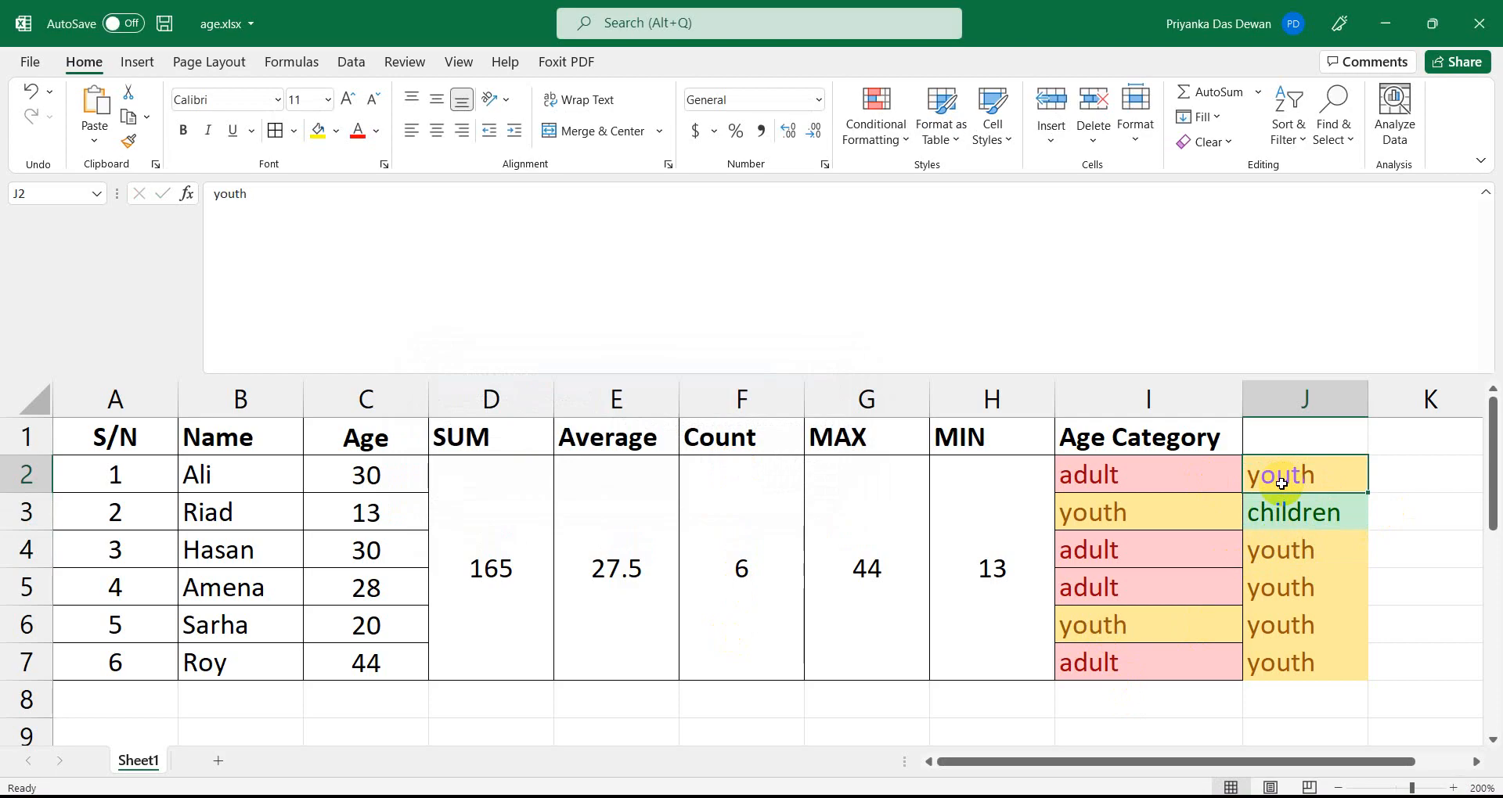
scroll(684, 426, down, 2)
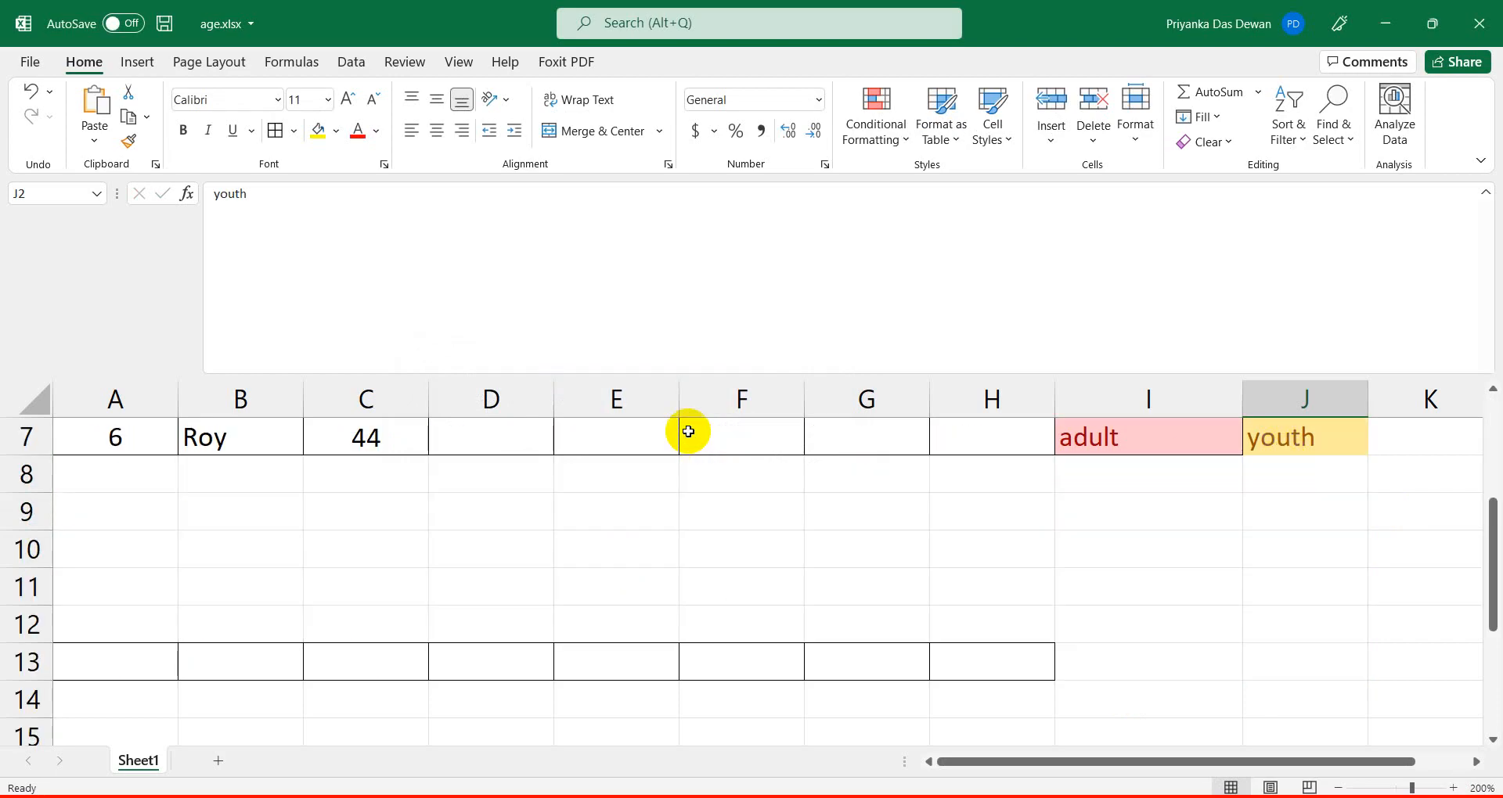
scroll(688, 431, up, 1)
scroll(688, 431, up, 1)
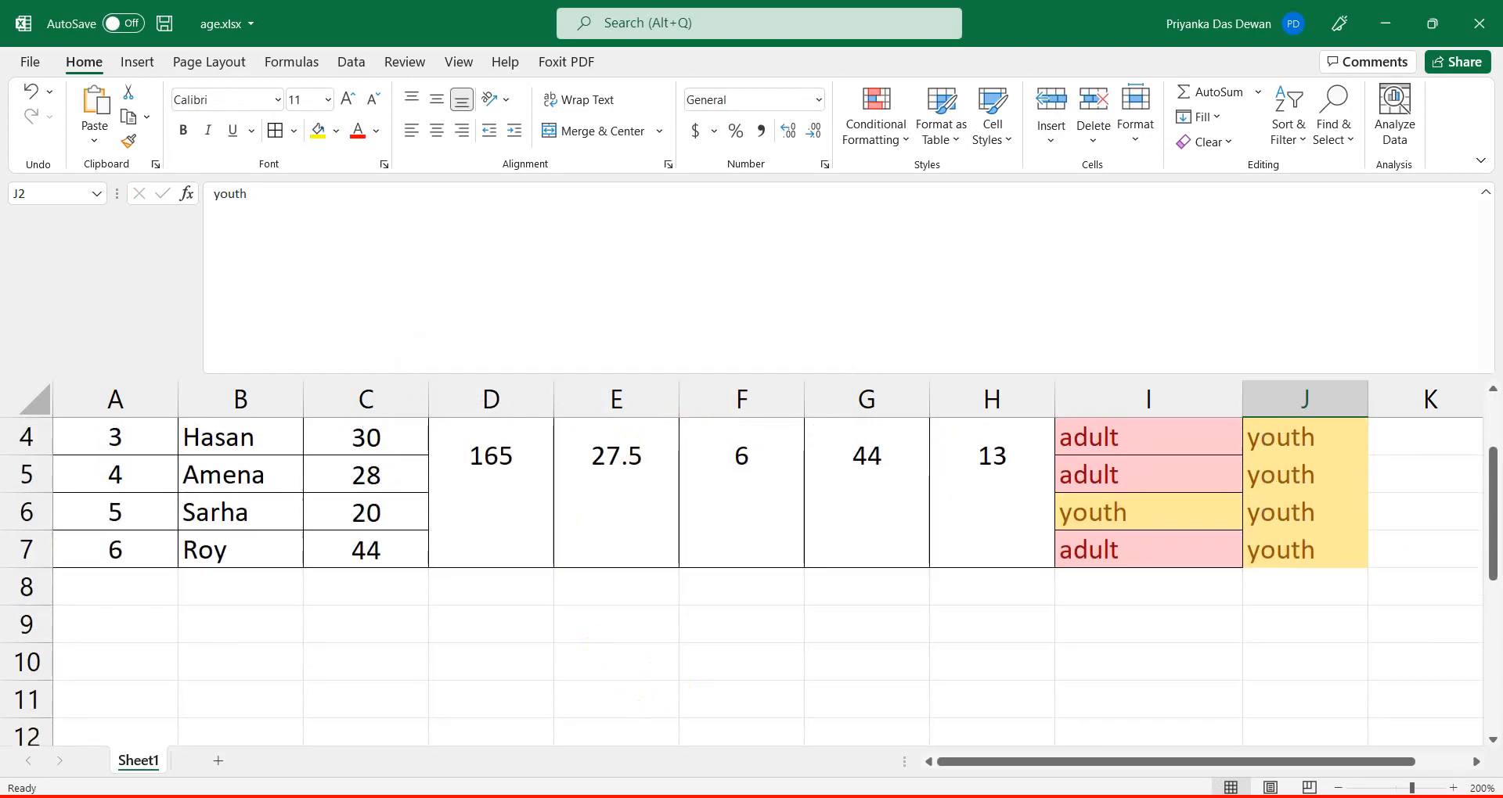
click(595, 797)
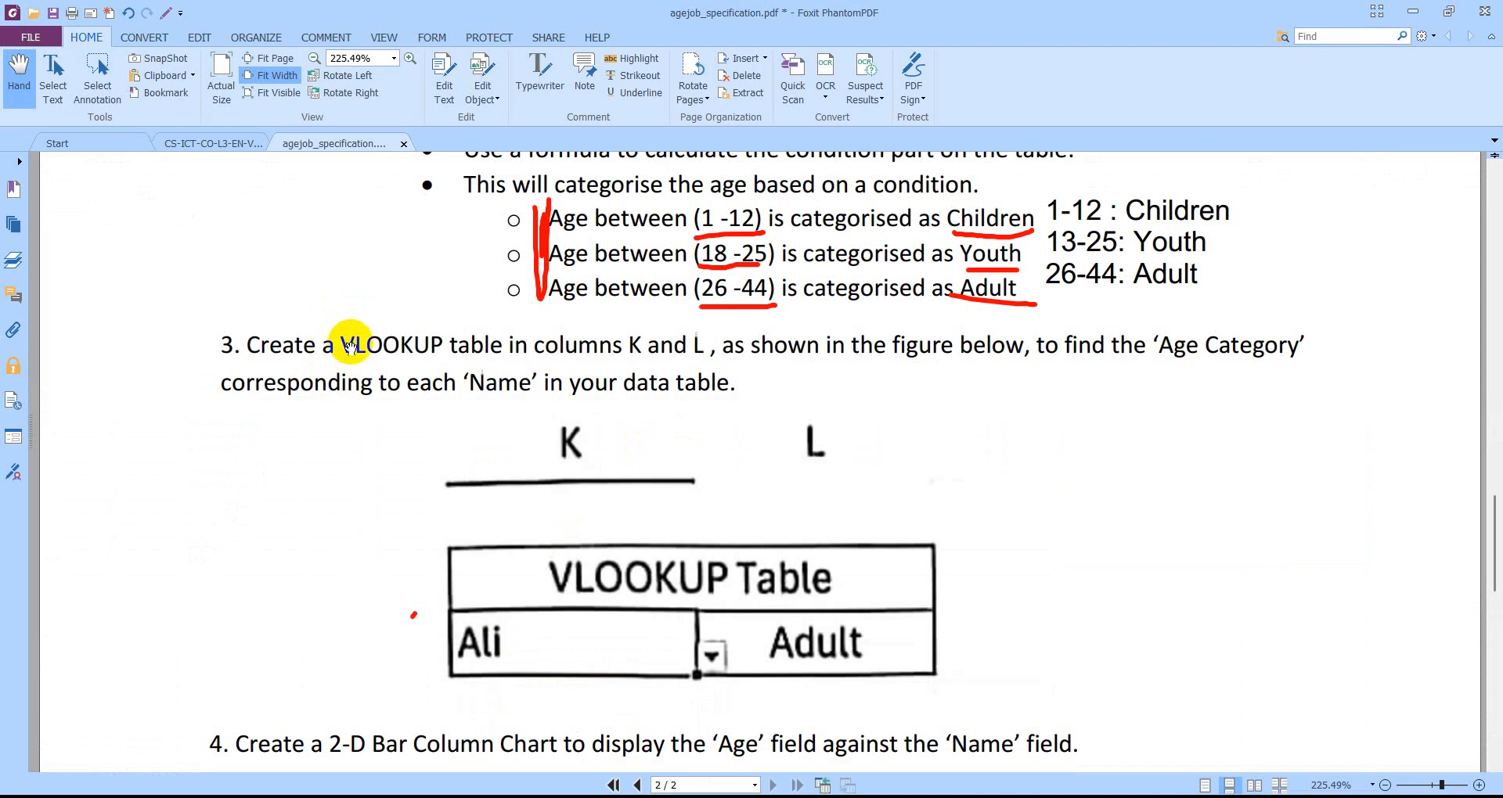
drag(347, 342, 414, 342)
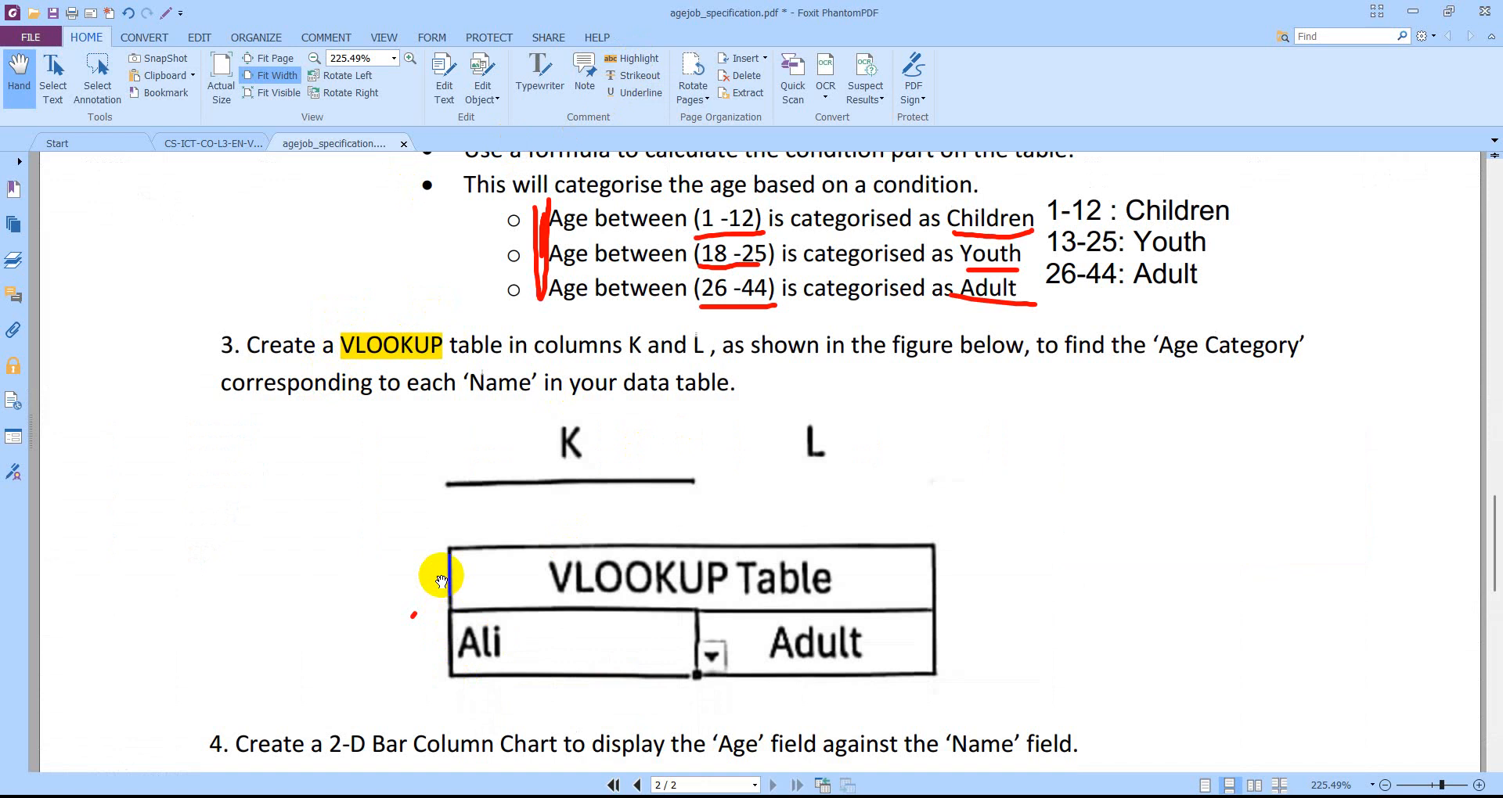
click(1383, 786)
scroll(812, 575, up, 3)
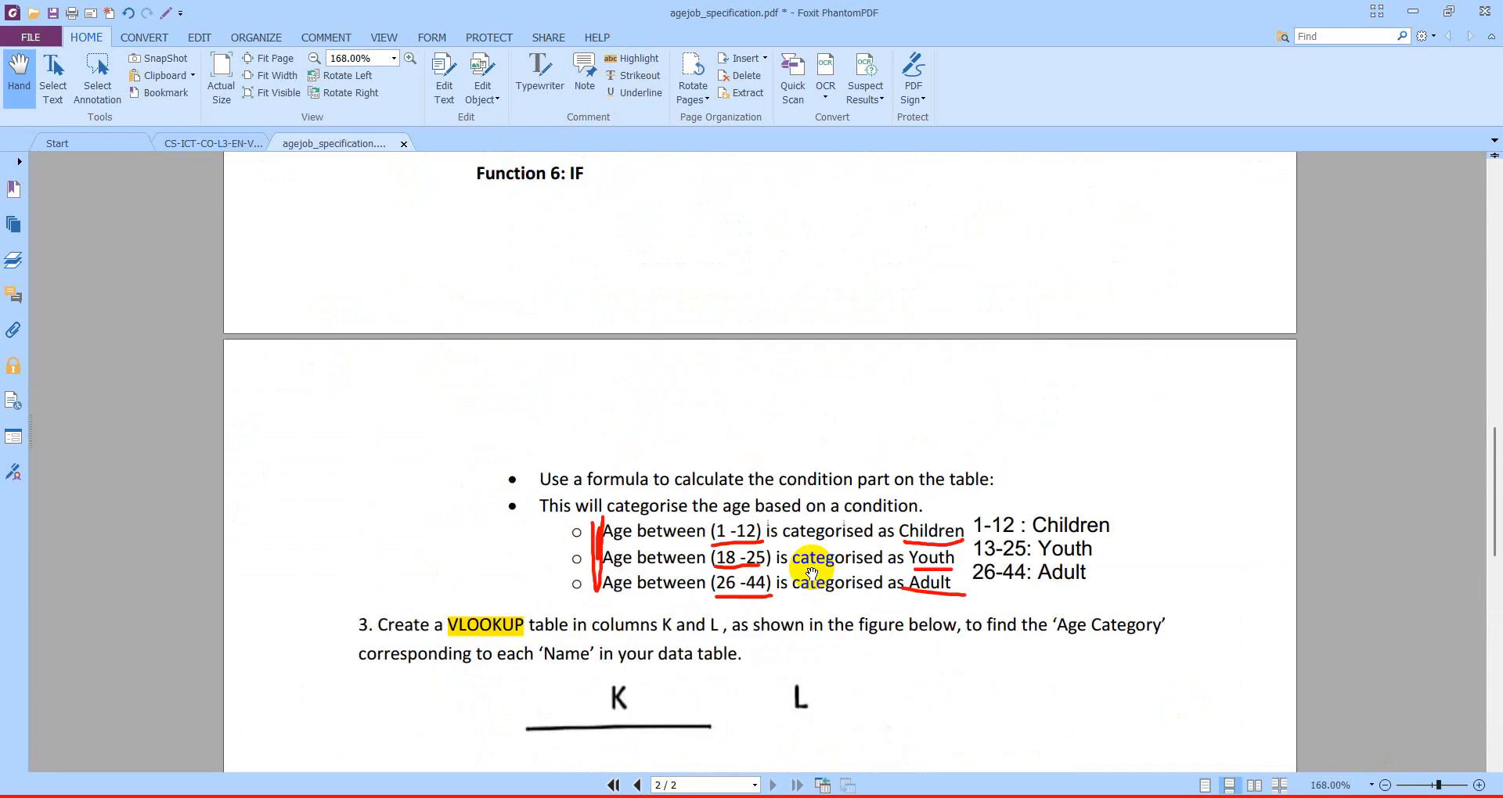
Review the specification's age table and VLOOKUP task, and switch to the age.xlsx workbook in Excel.
scroll(812, 575, up, 15)
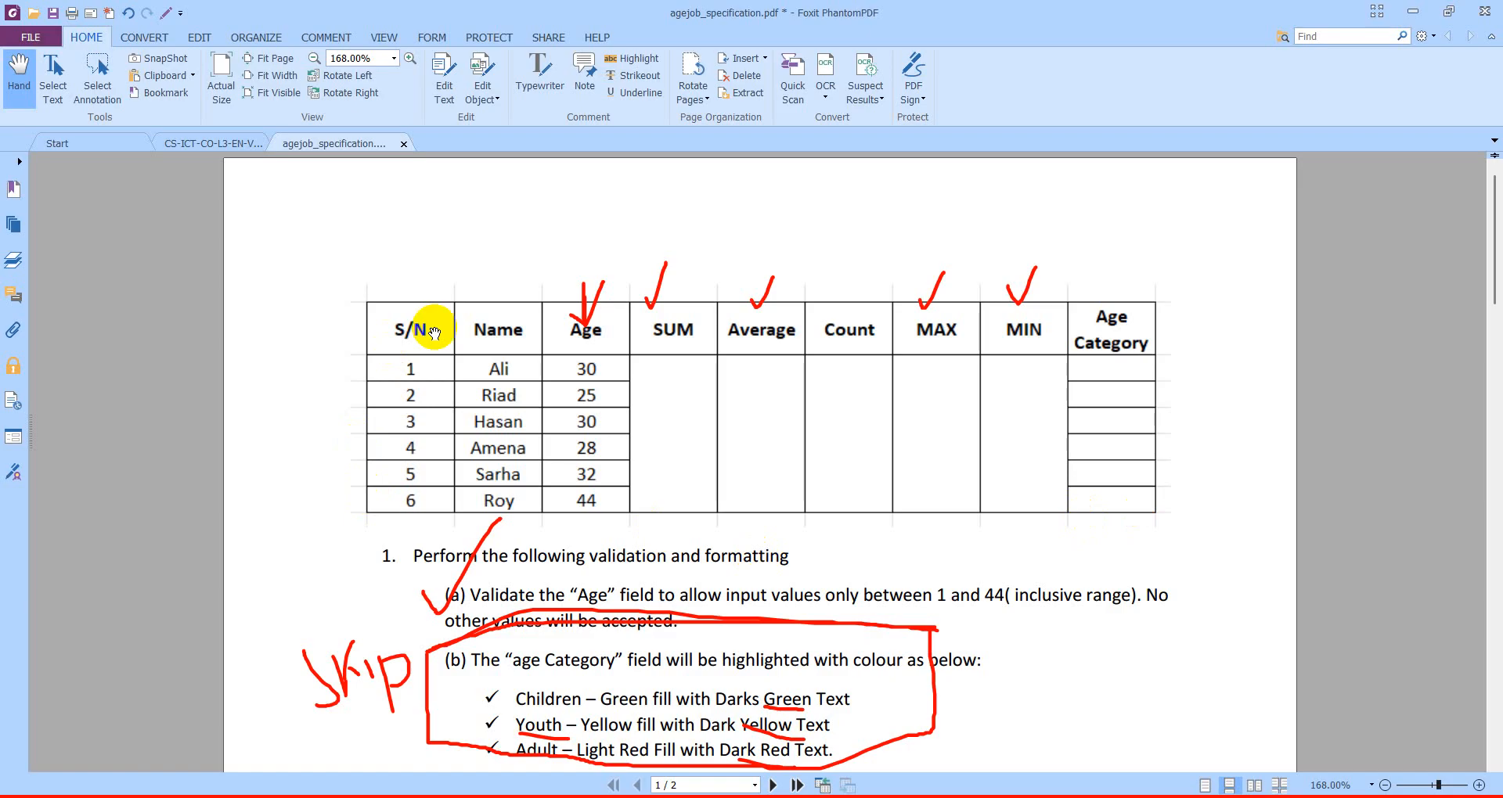
scroll(434, 333, down, 15)
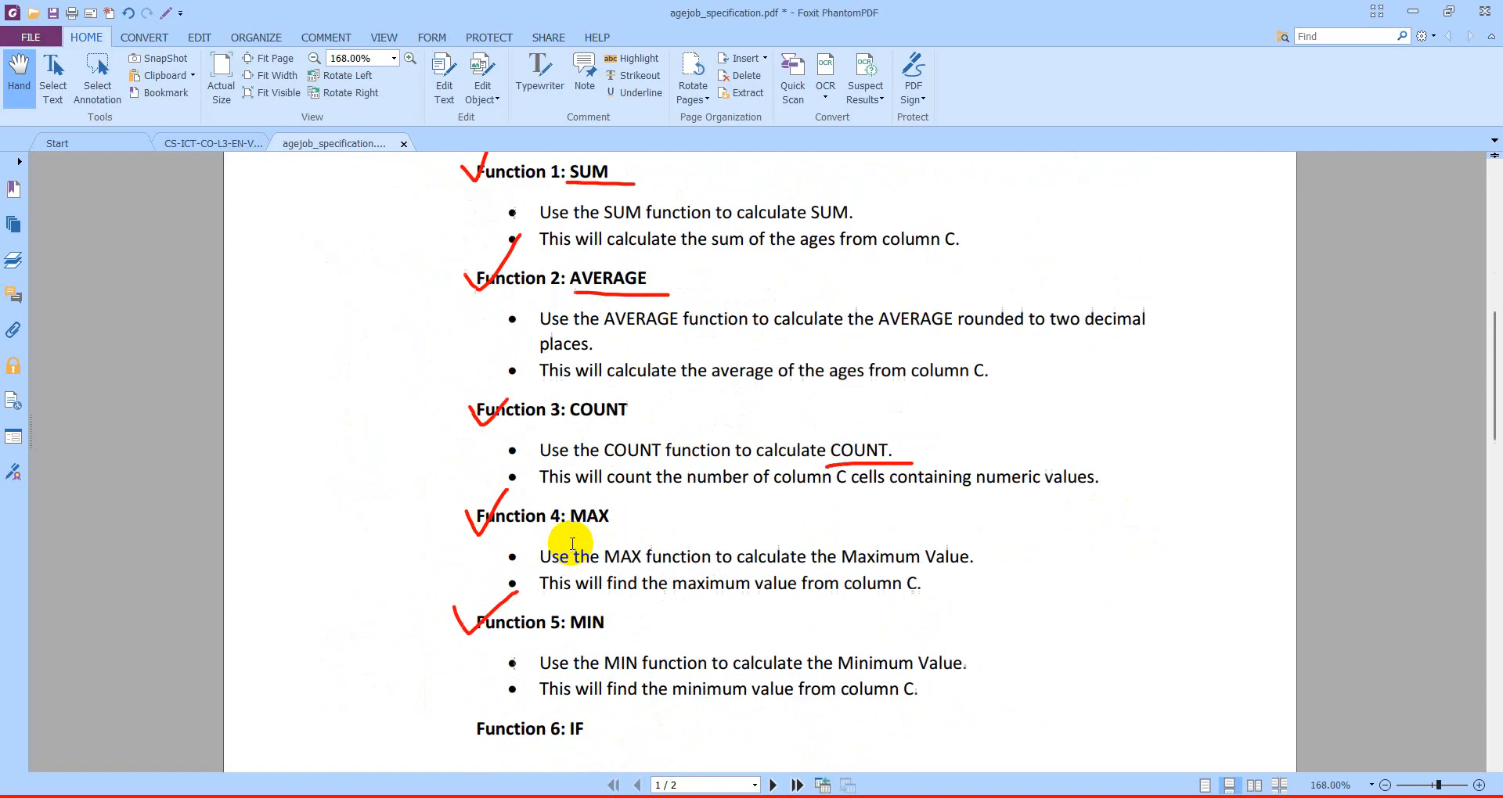
scroll(572, 543, down, 2)
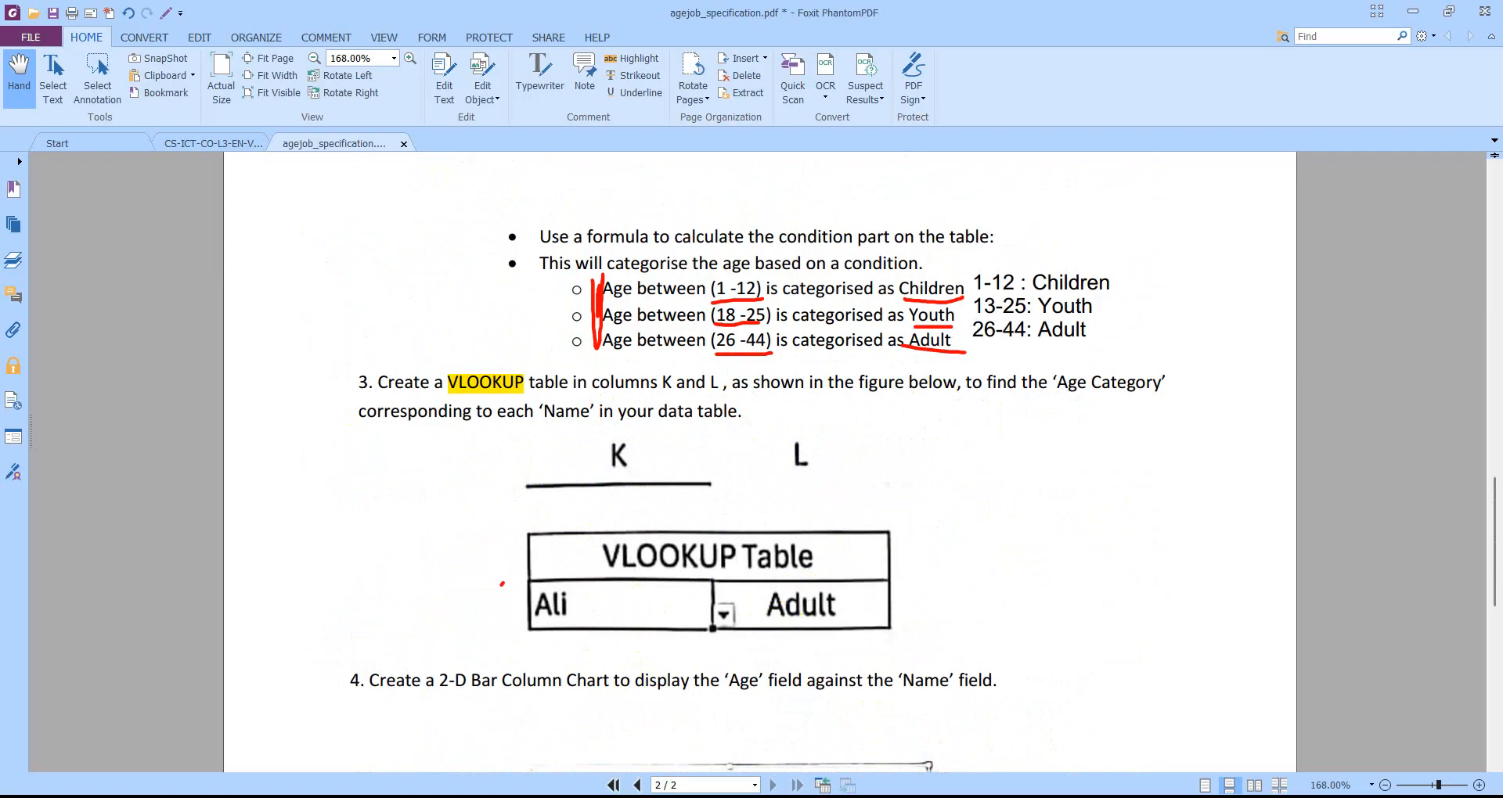
click(637, 796)
Apply all borders to cells B15 to E15 below the data table.
scroll(472, 527, down, 4)
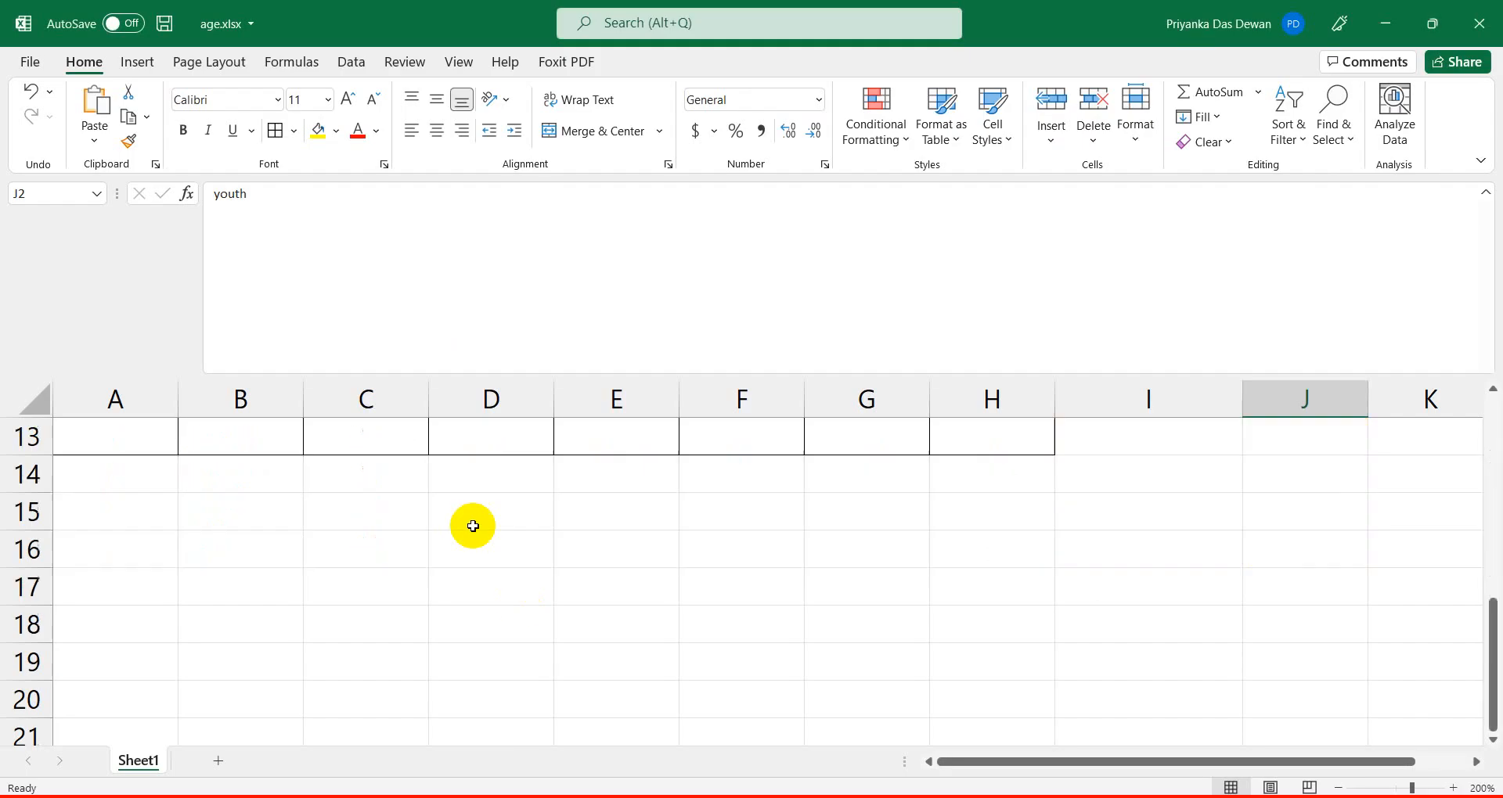
scroll(391, 581, up, 2)
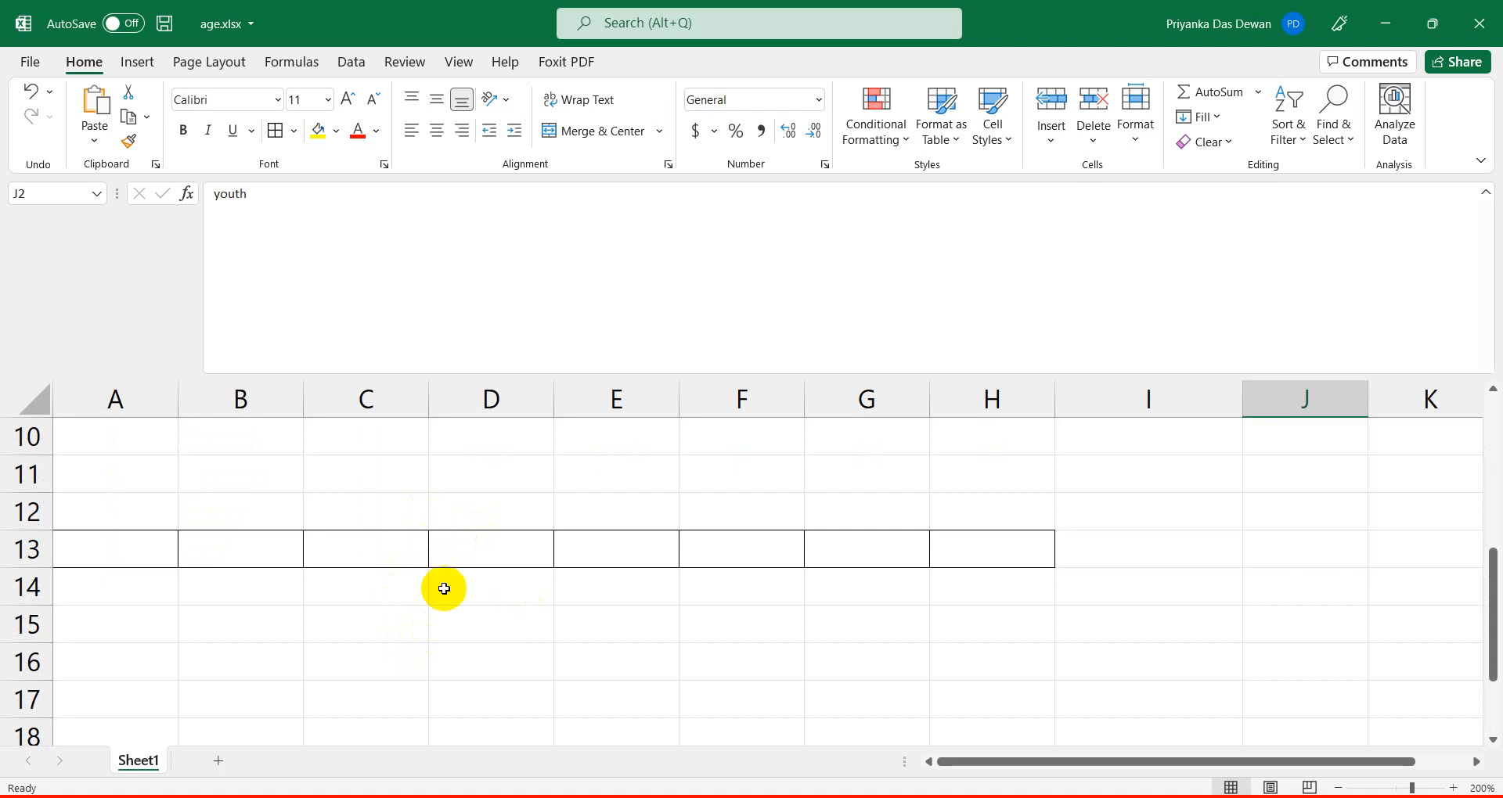
click(368, 620)
click(188, 611)
drag(440, 636, 641, 634)
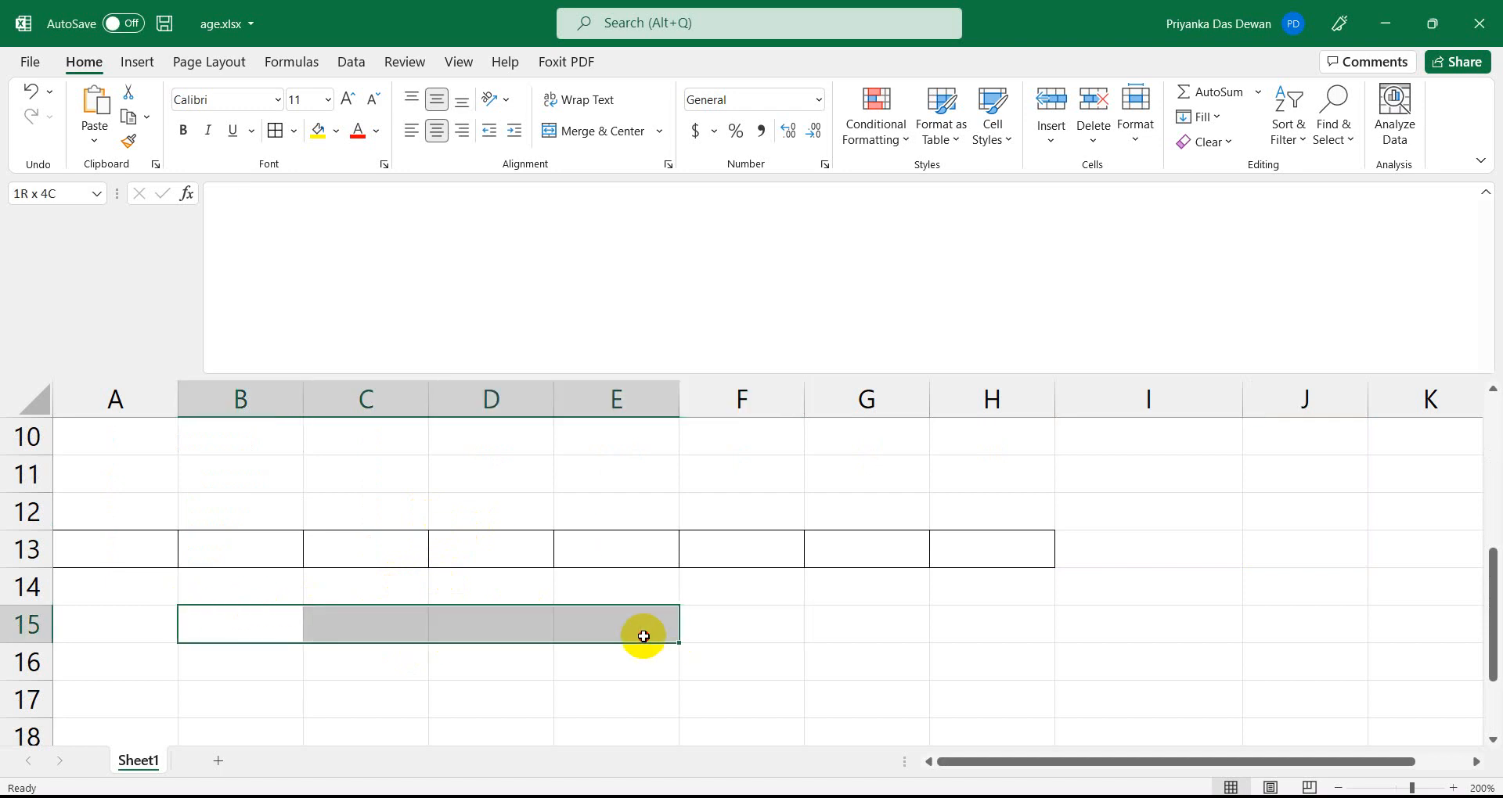
click(139, 61)
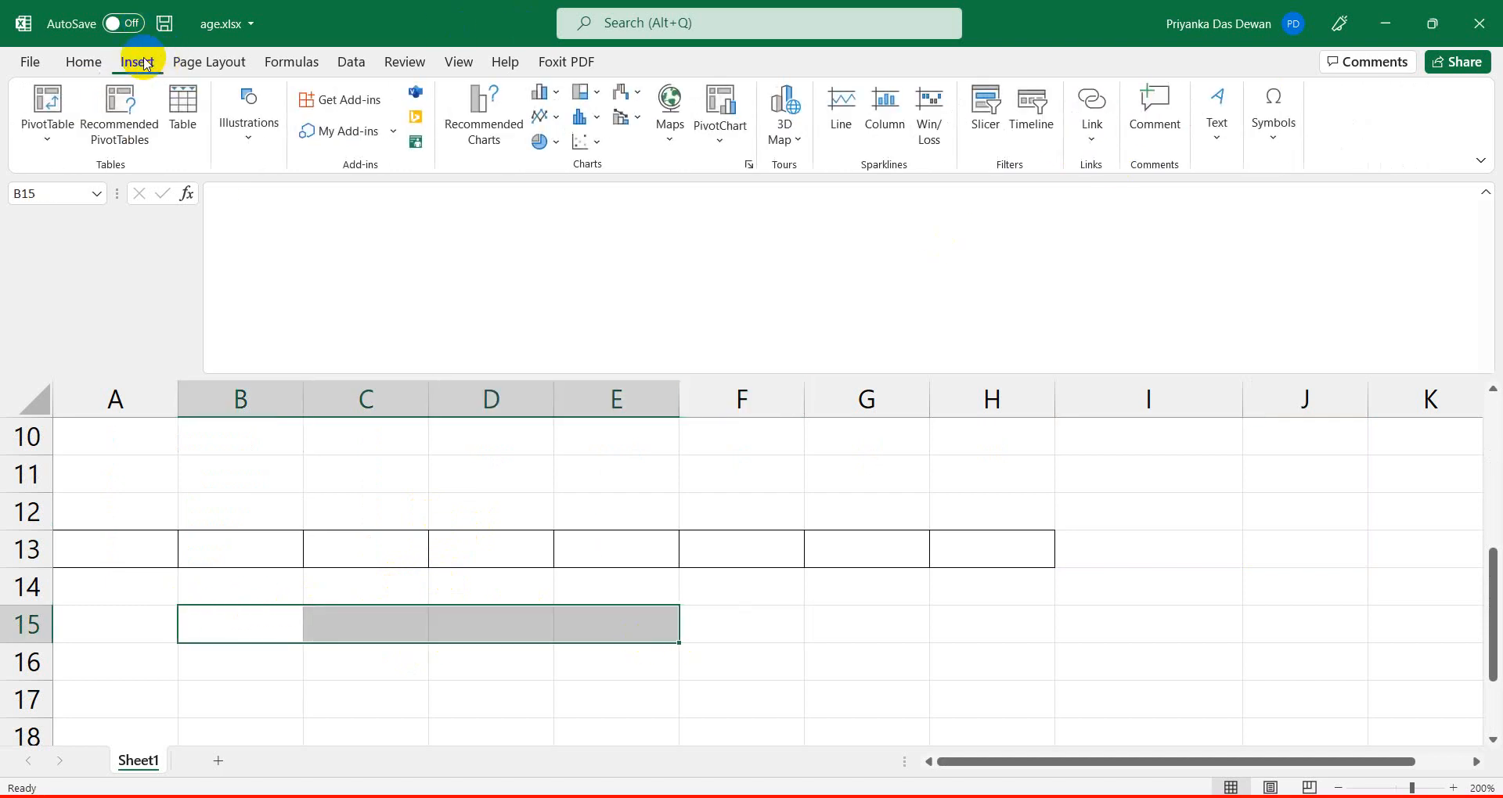
click(84, 61)
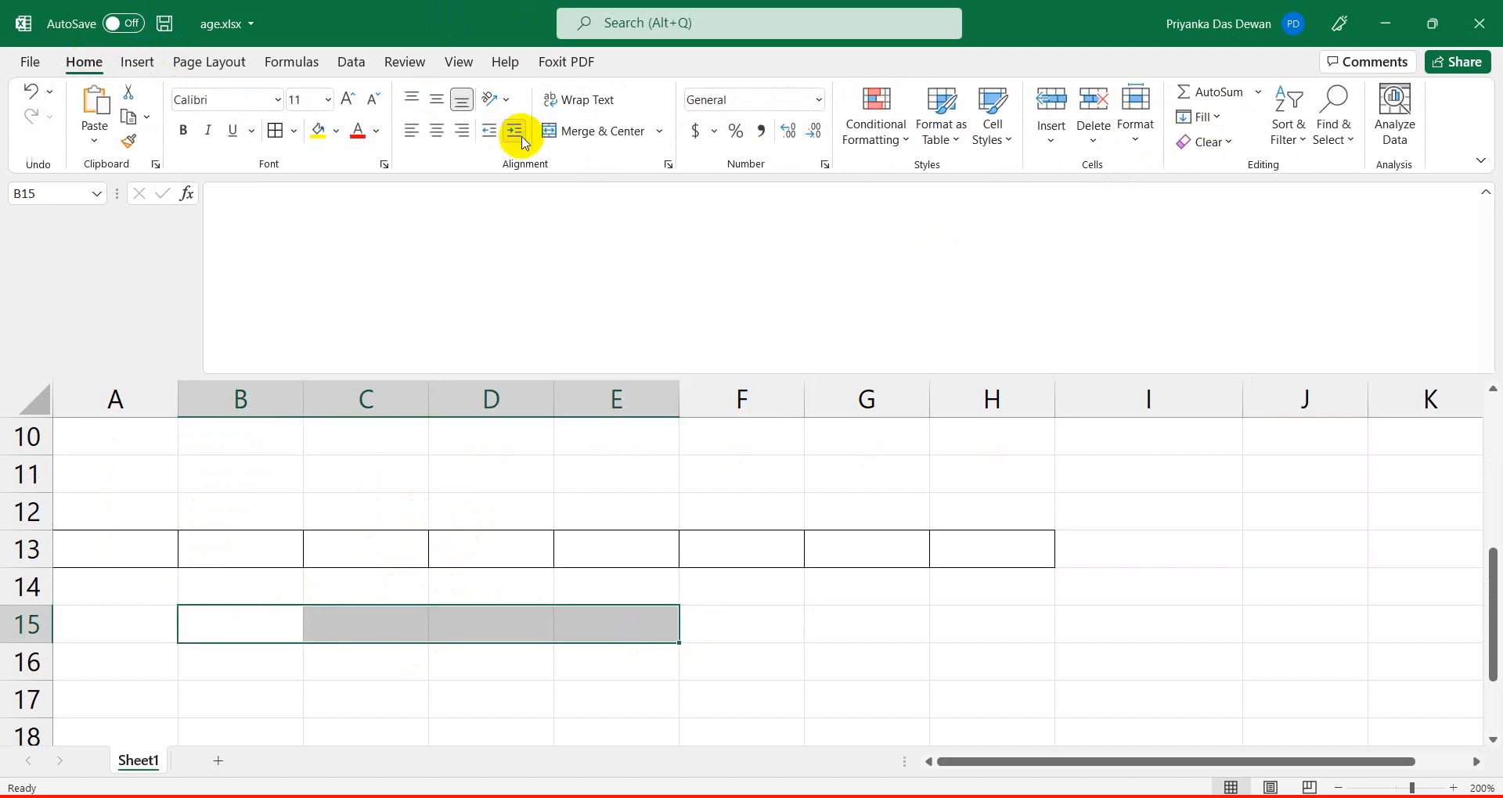
click(294, 131)
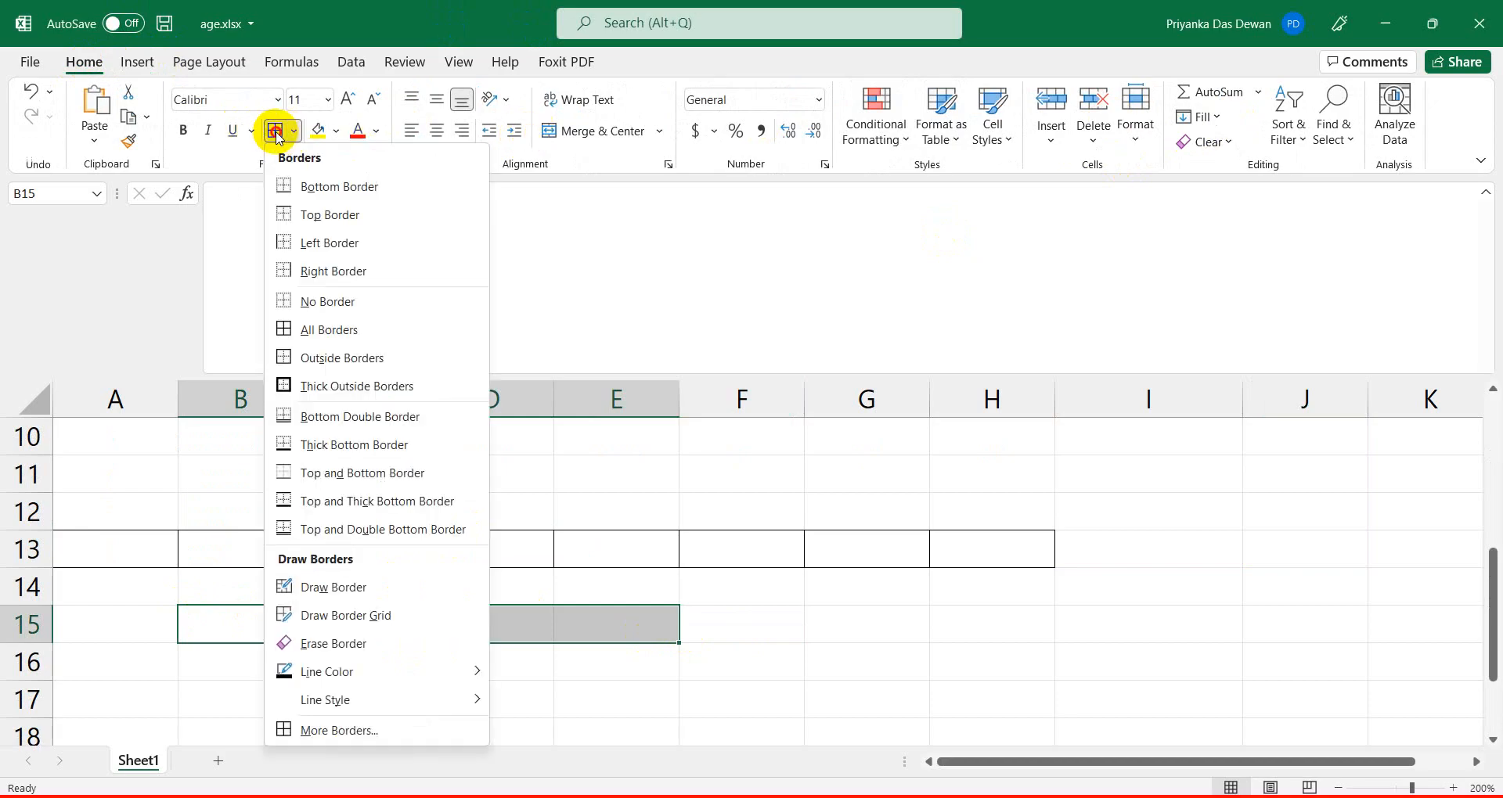
click(275, 131)
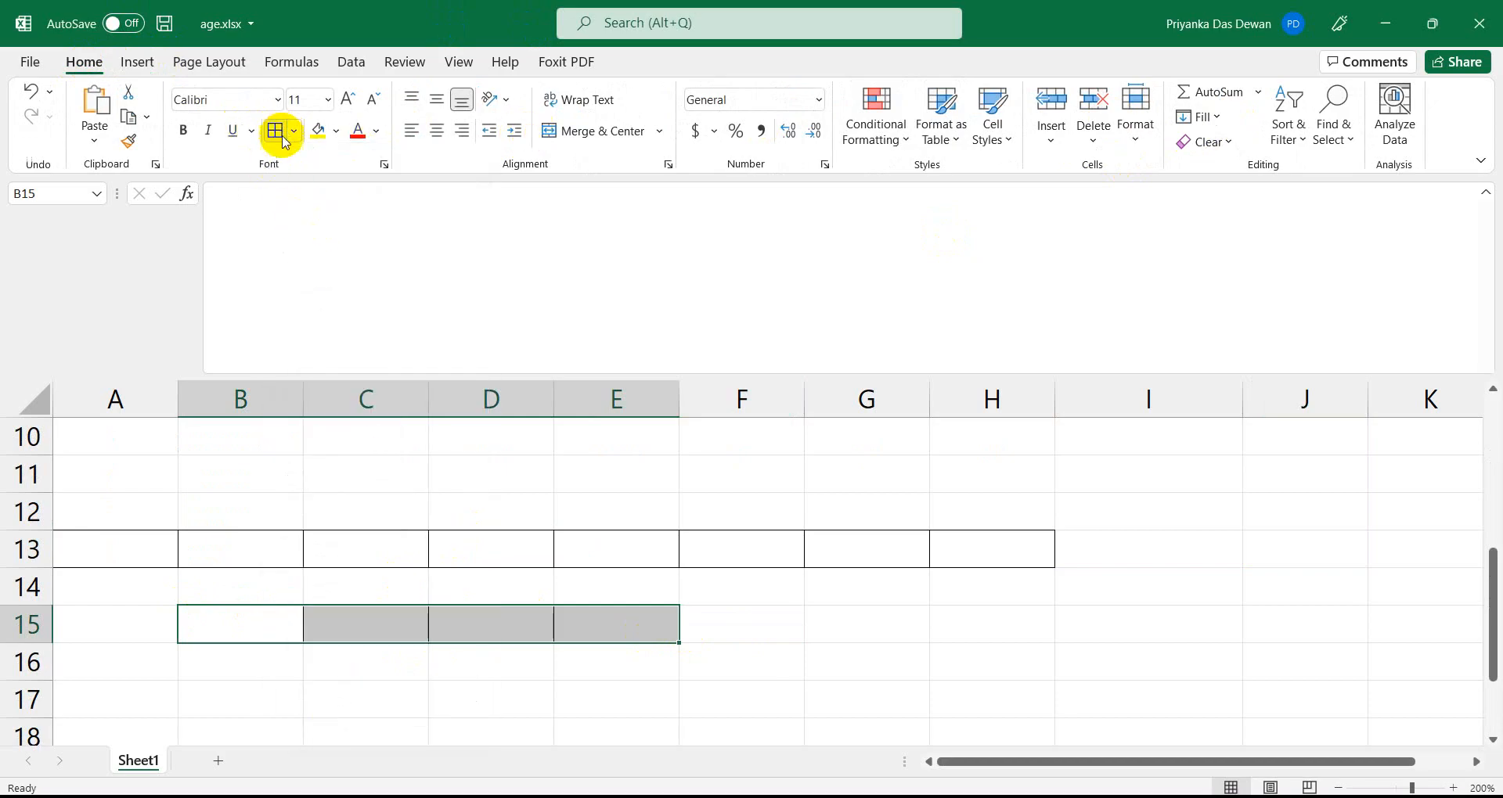
click(295, 141)
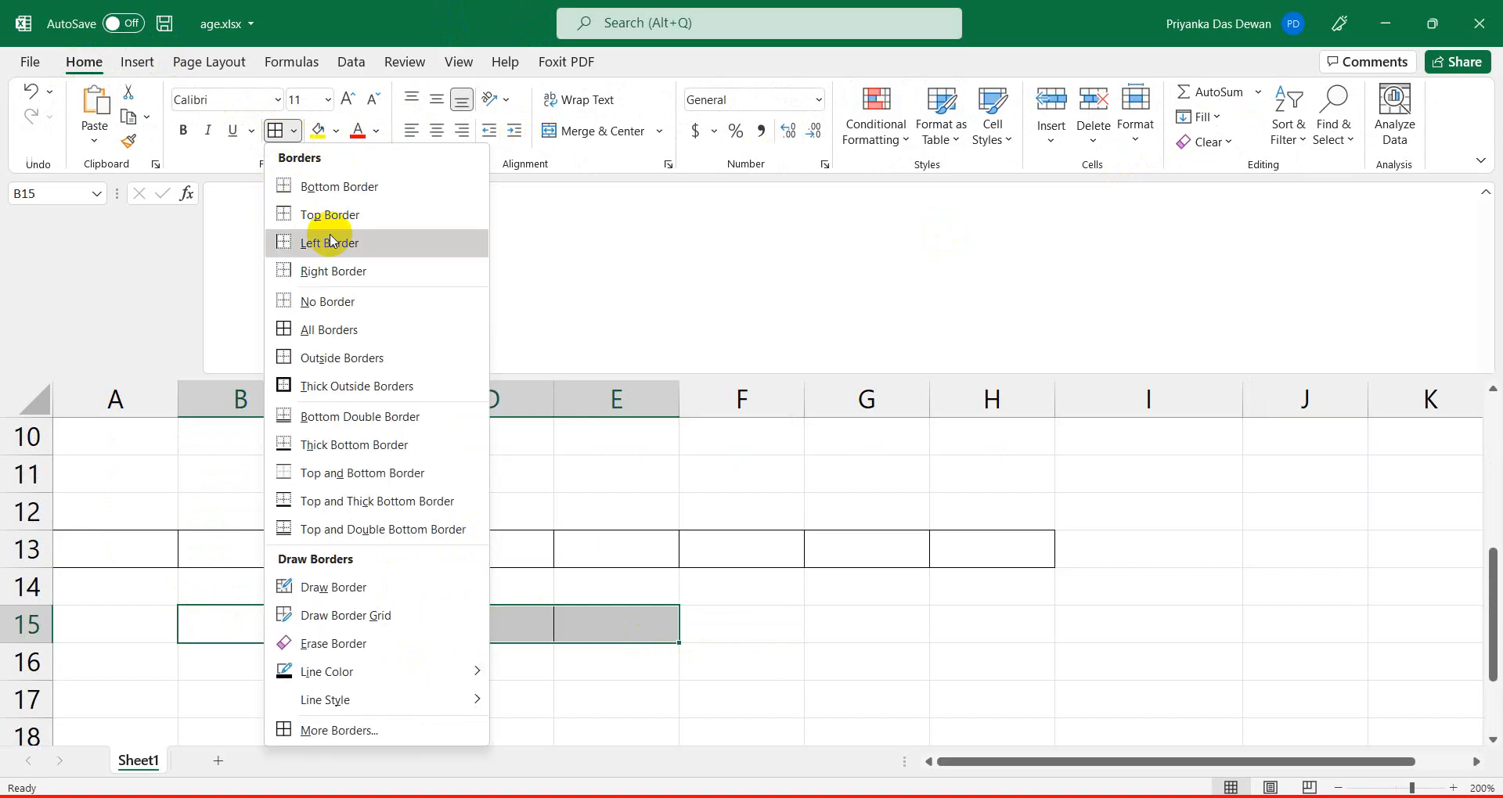
click(339, 328)
Merge and center cells B15 to E15 into one title cell.
click(264, 625)
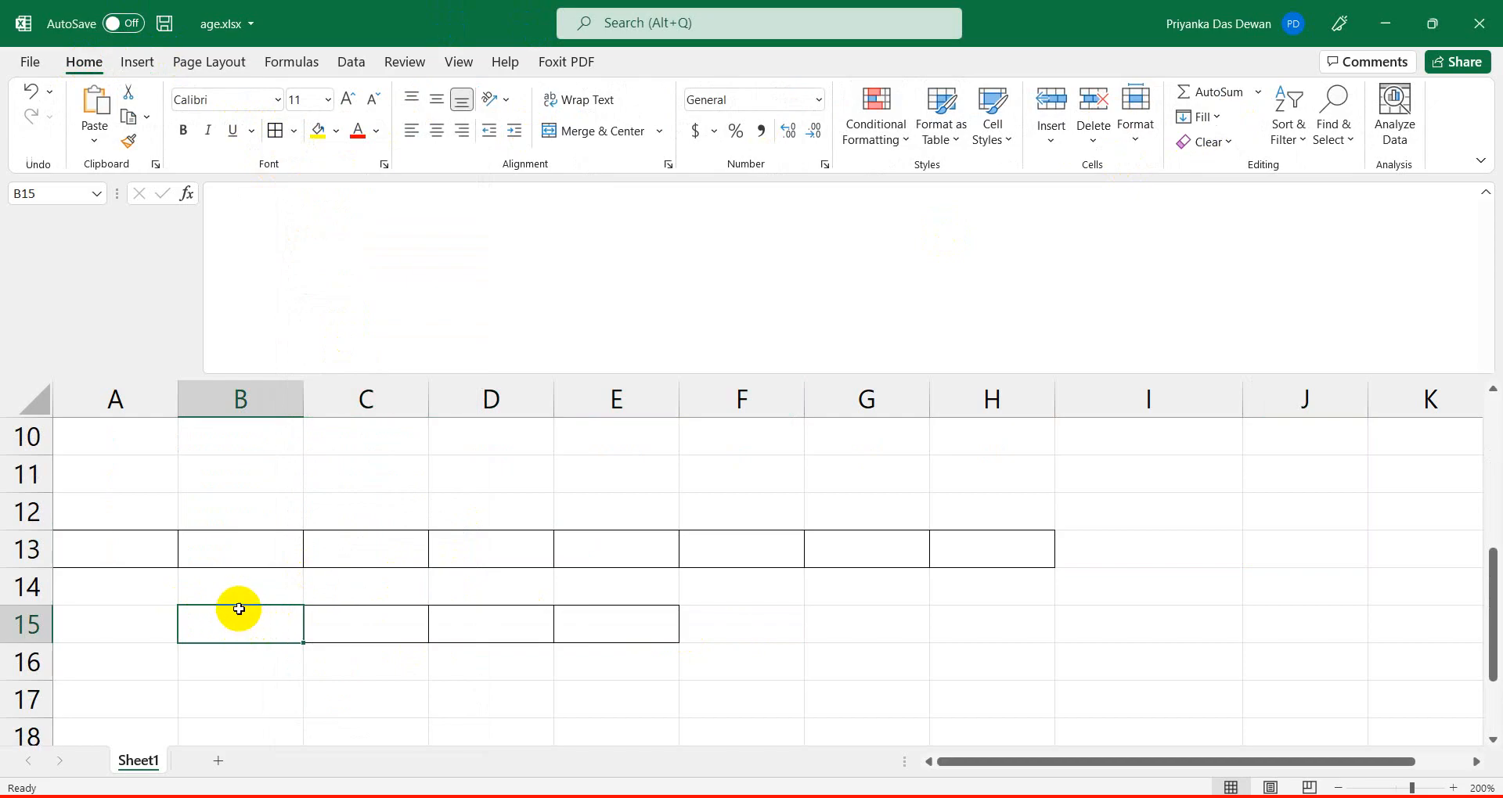
key(shift+Right)
key(shift+Right)
key(shift+Right)
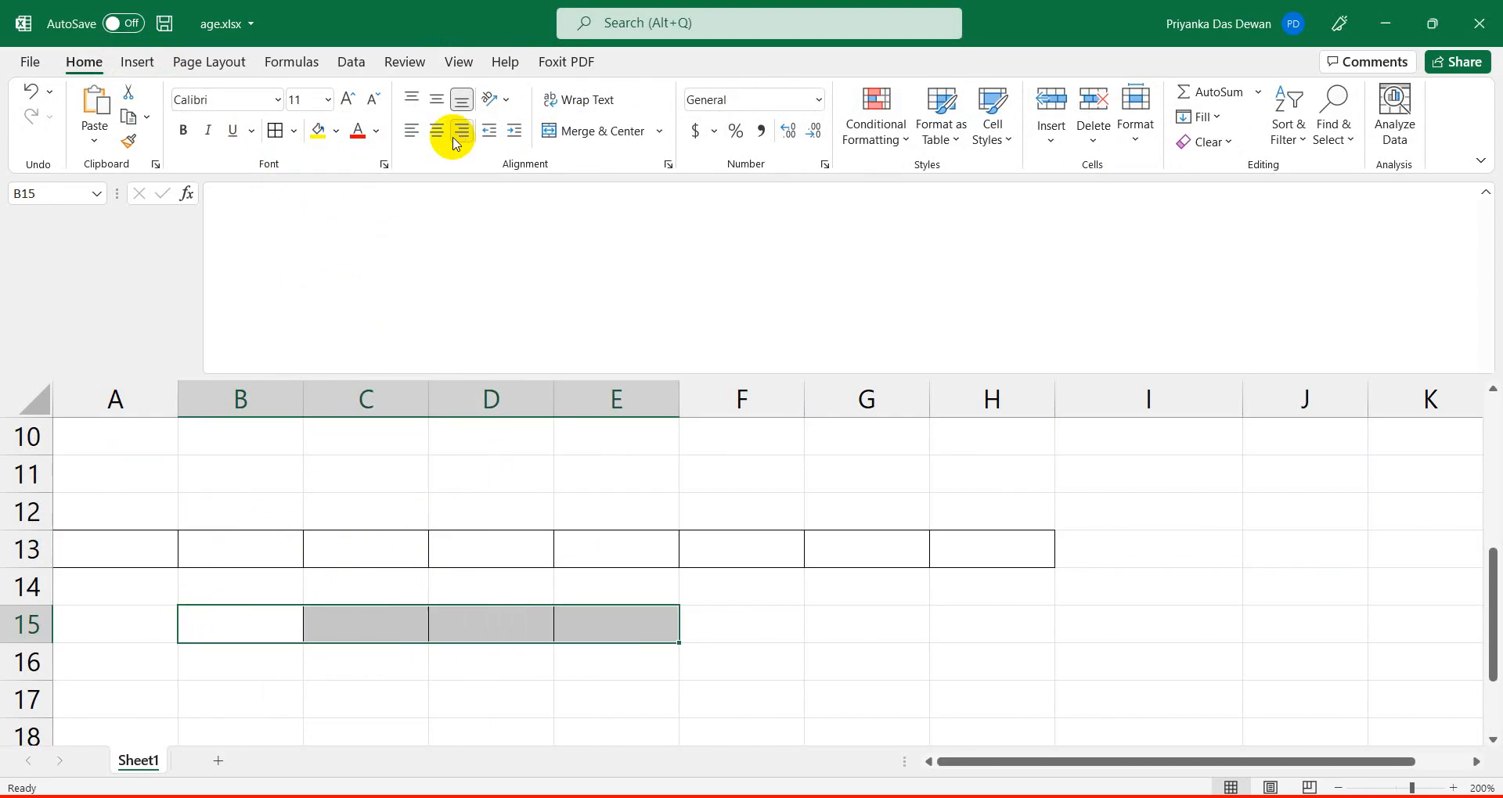
click(577, 129)
Enter the title Vlookup table in the merged cell in row 15.
double_click(370, 623)
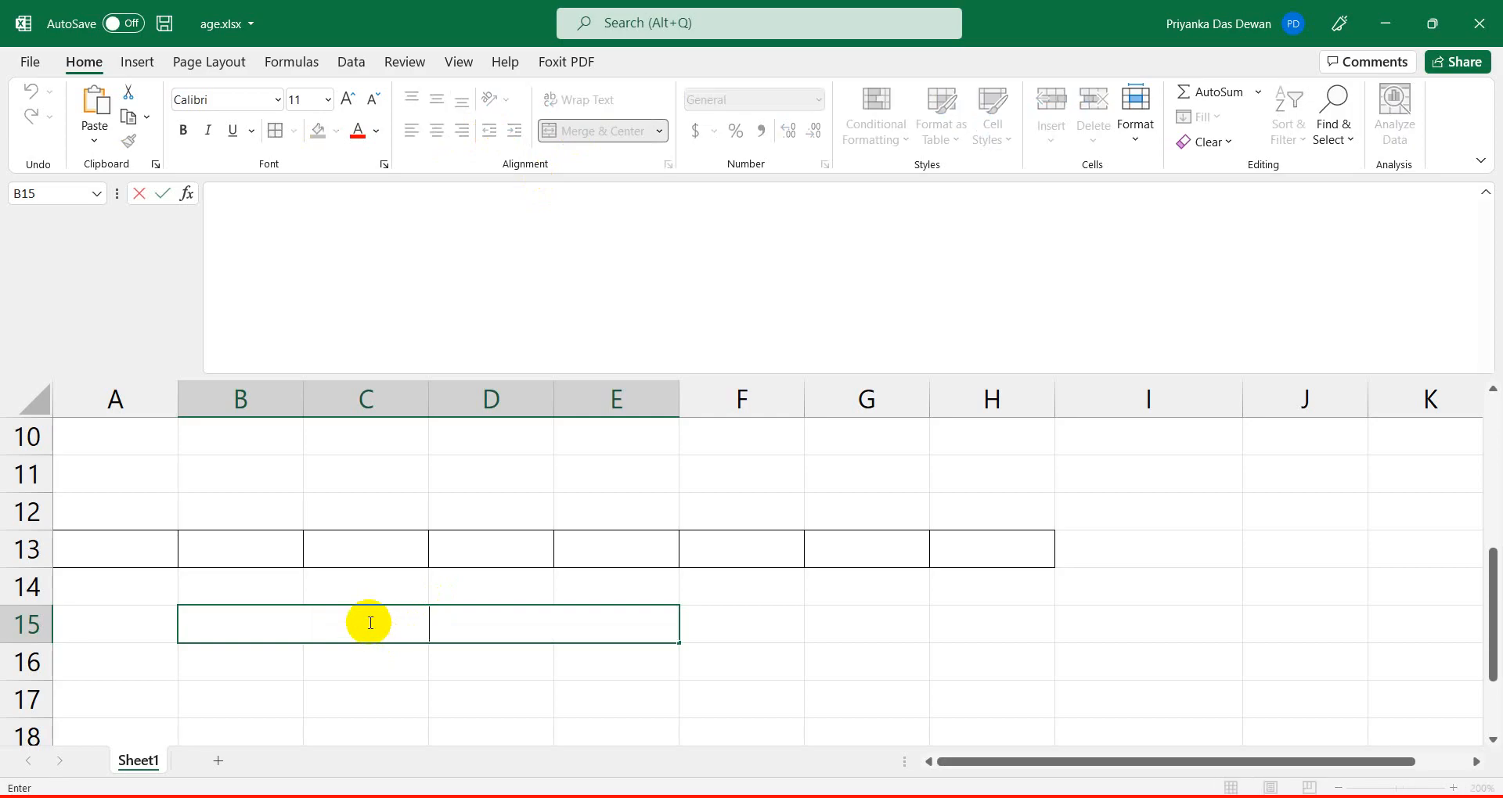
text(Vloo)
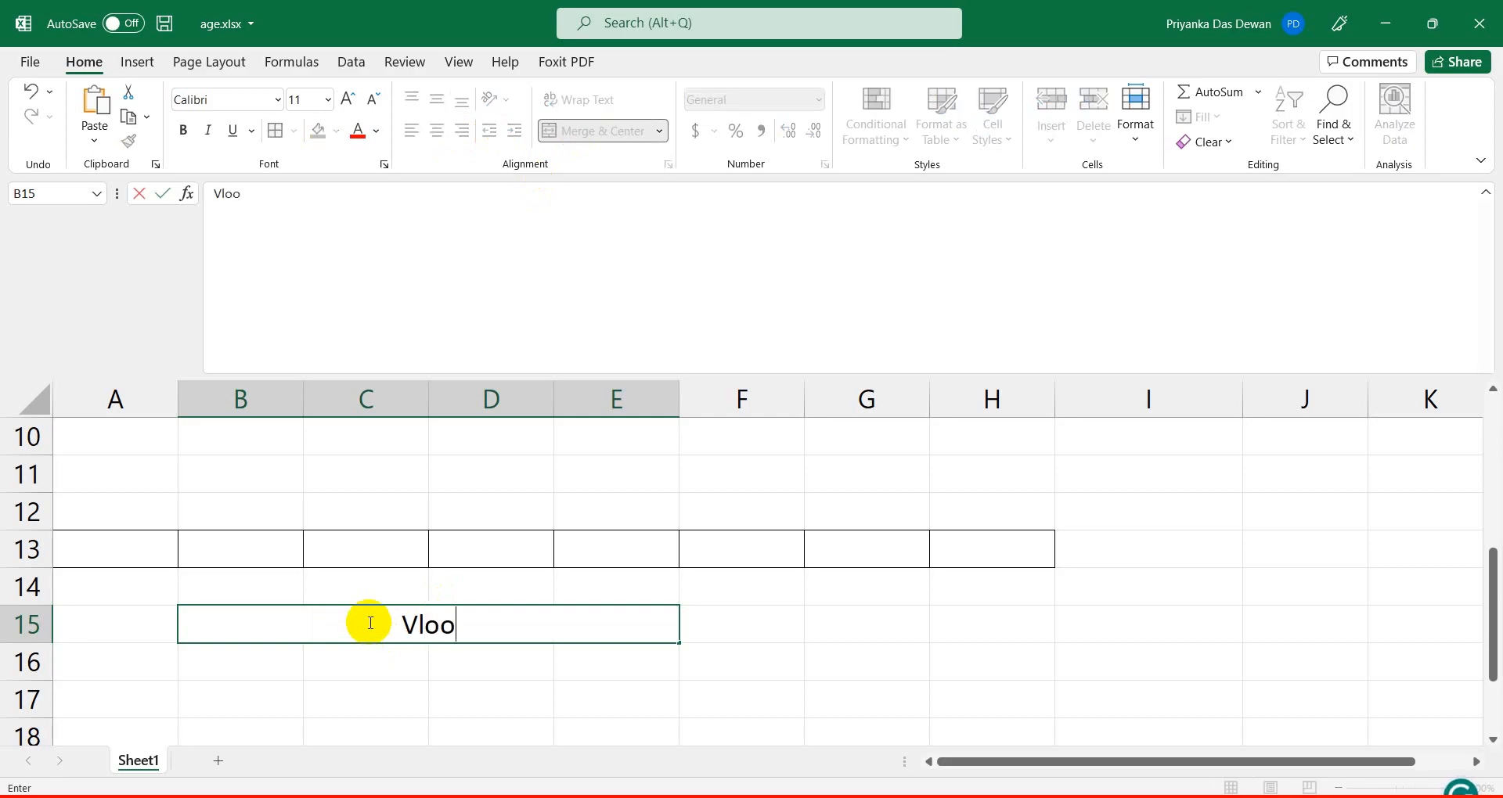
text(kup t)
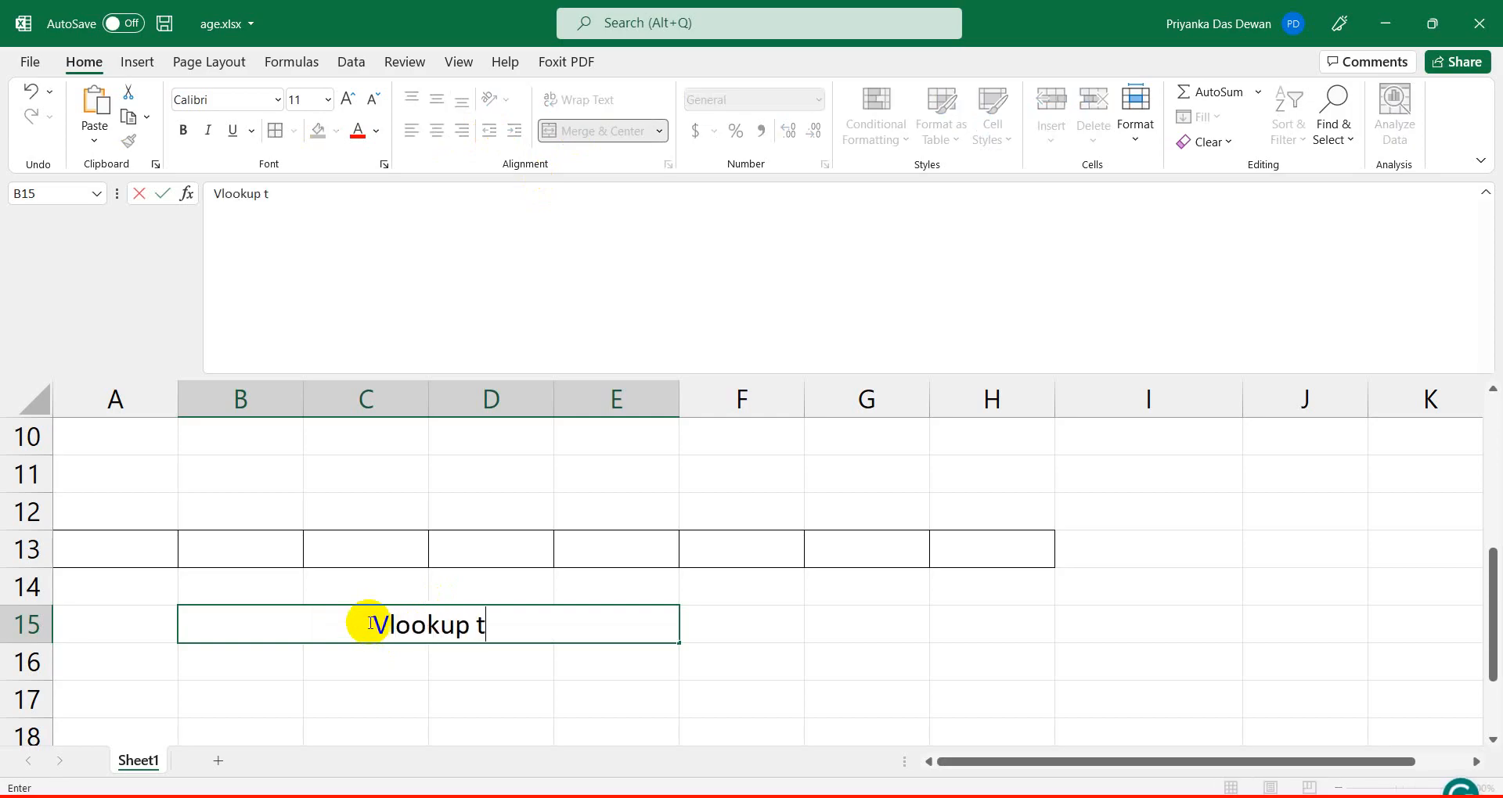
text(able)
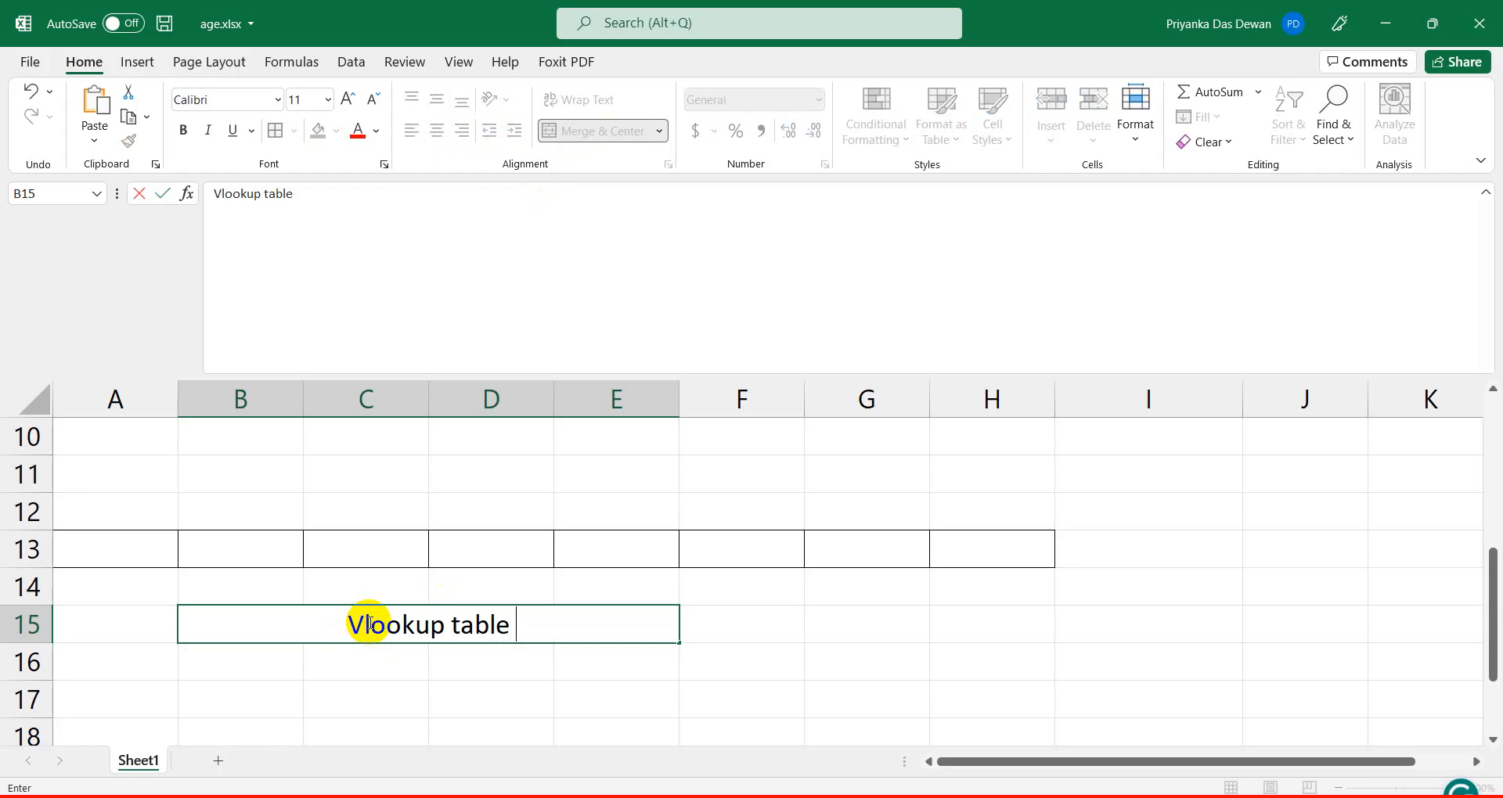
click(343, 665)
Enter the headers Name in B16 and Age Category in C16, and widen column C to fit its header.
click(263, 659)
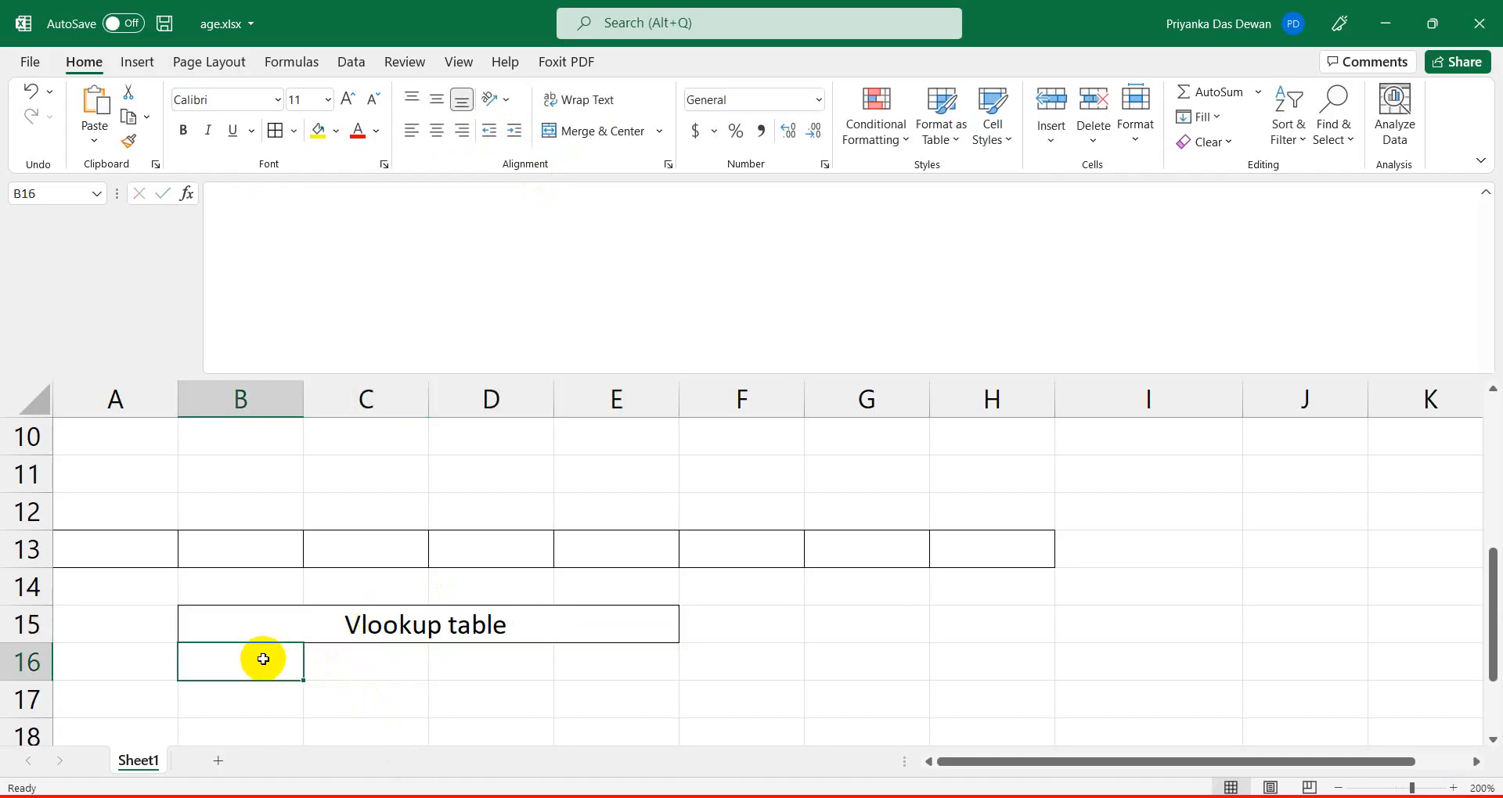
text(A)
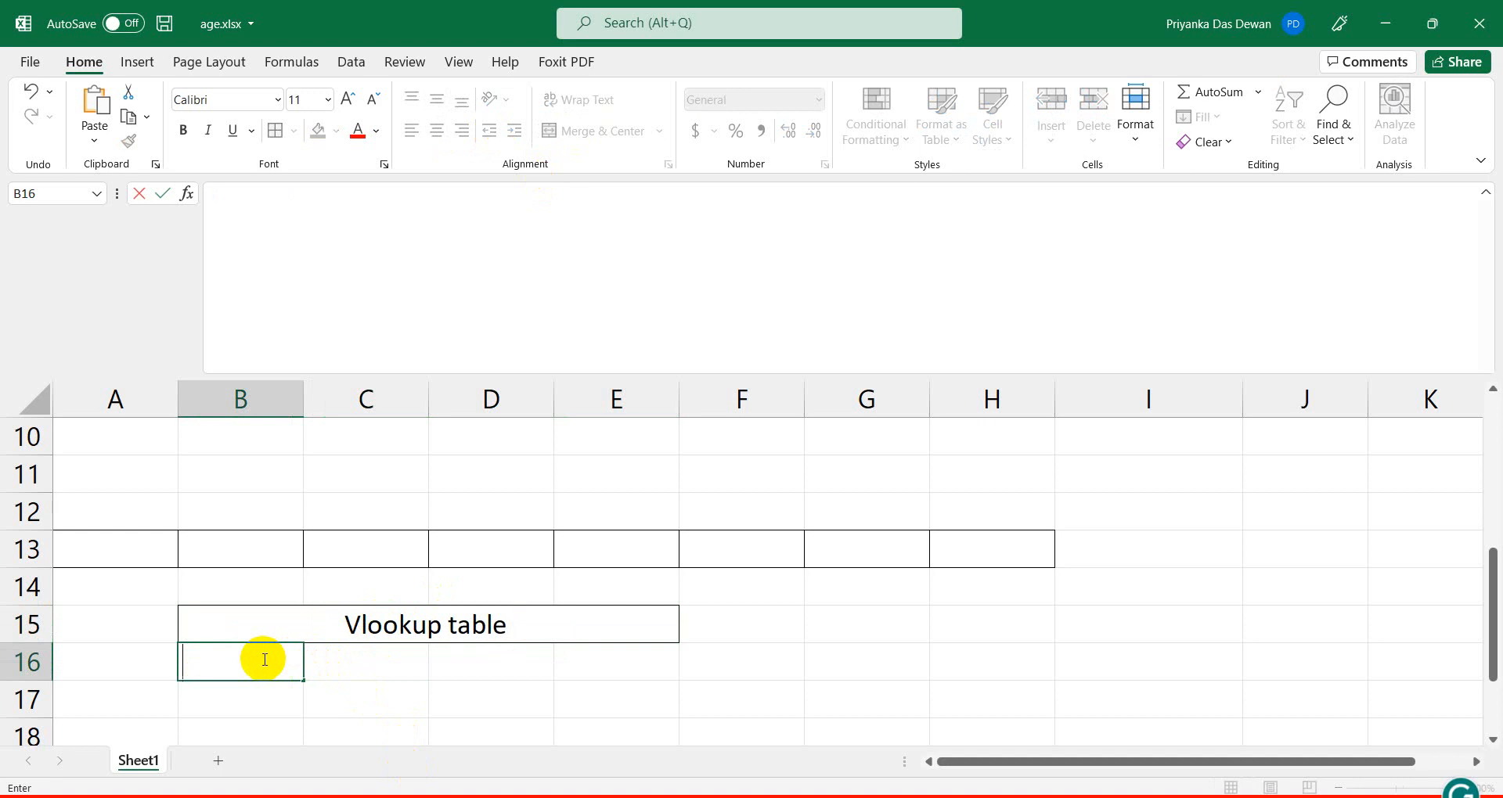
text(Name)
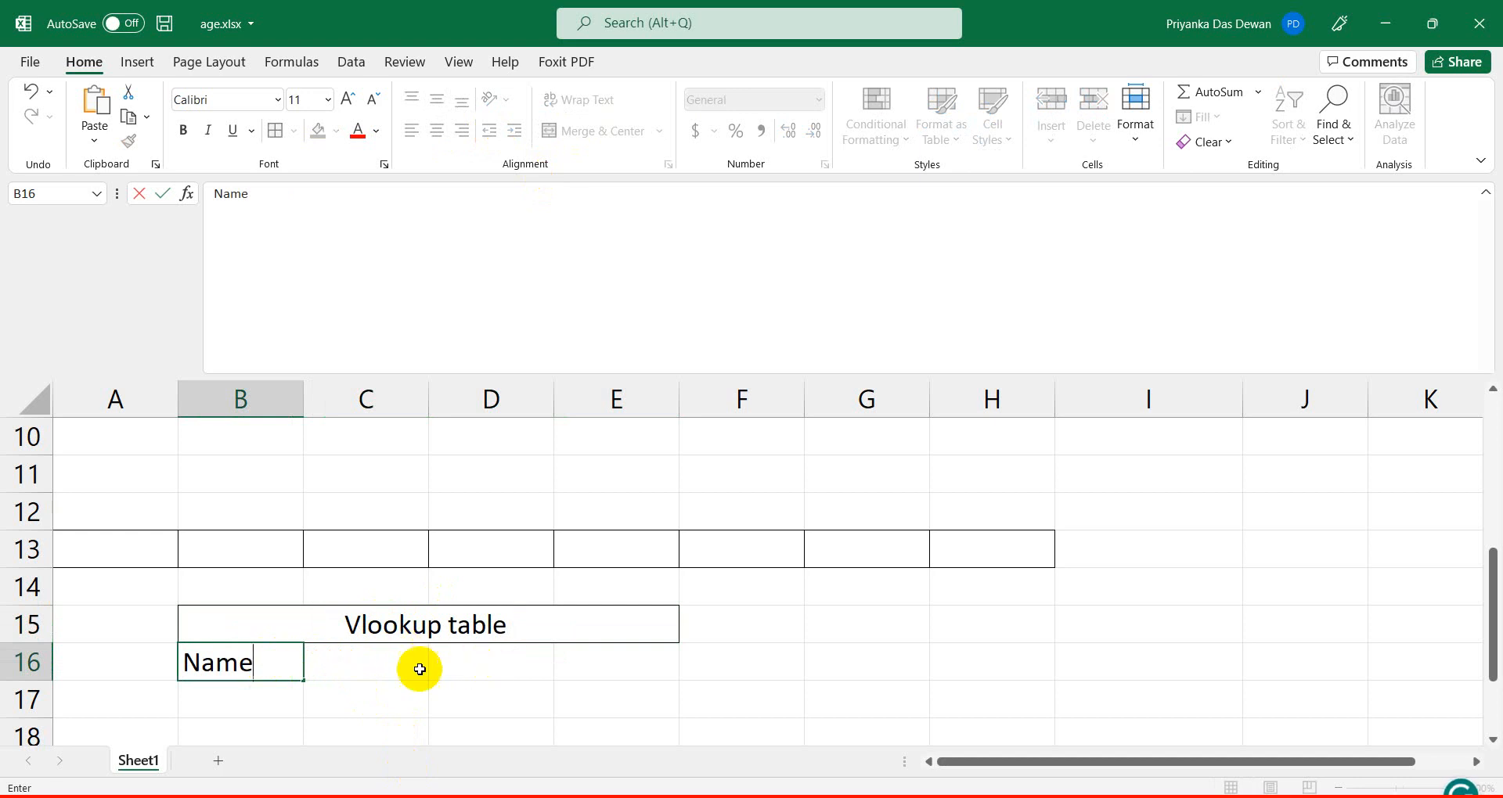
click(412, 673)
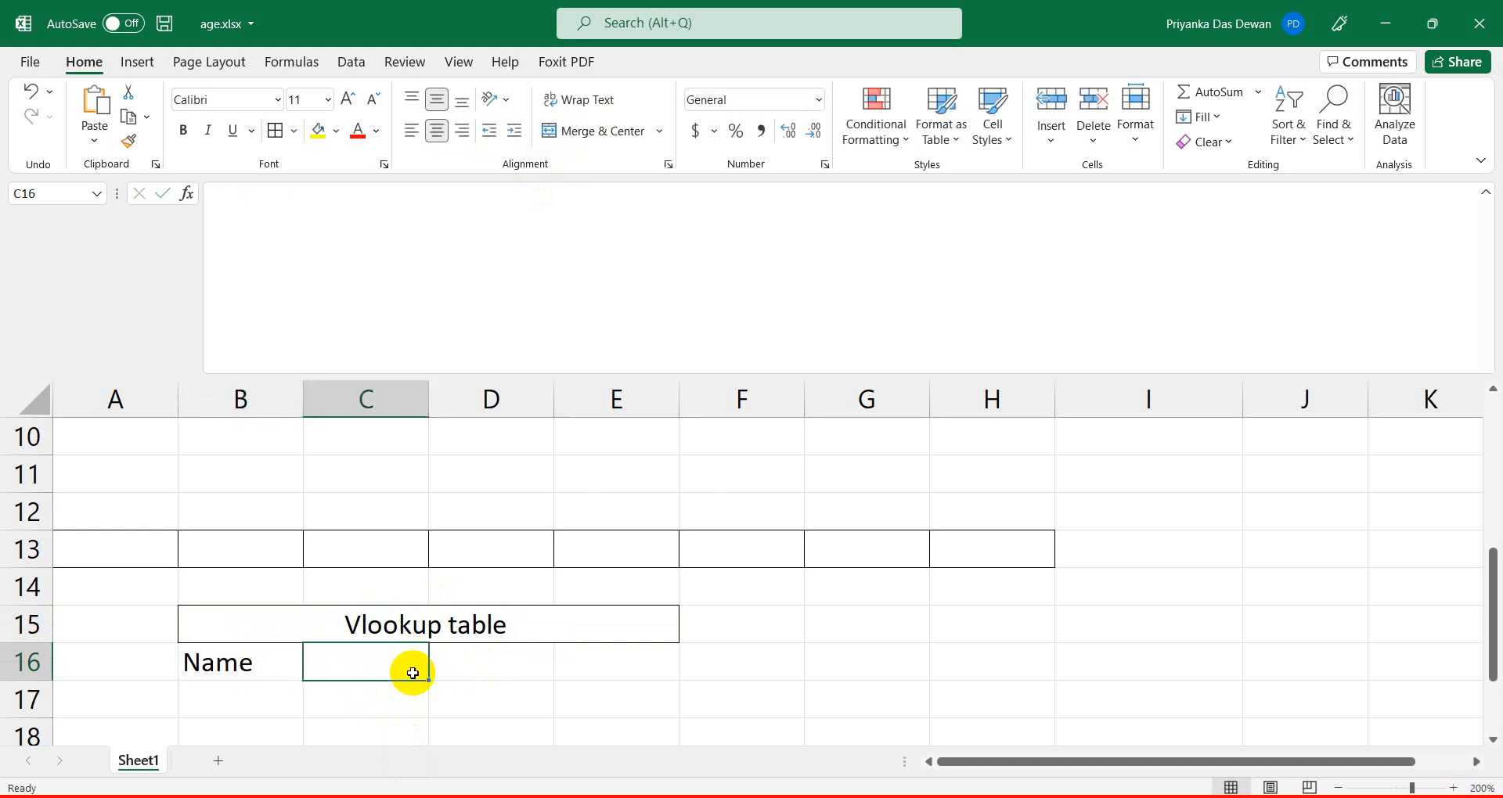
text(Age Ca)
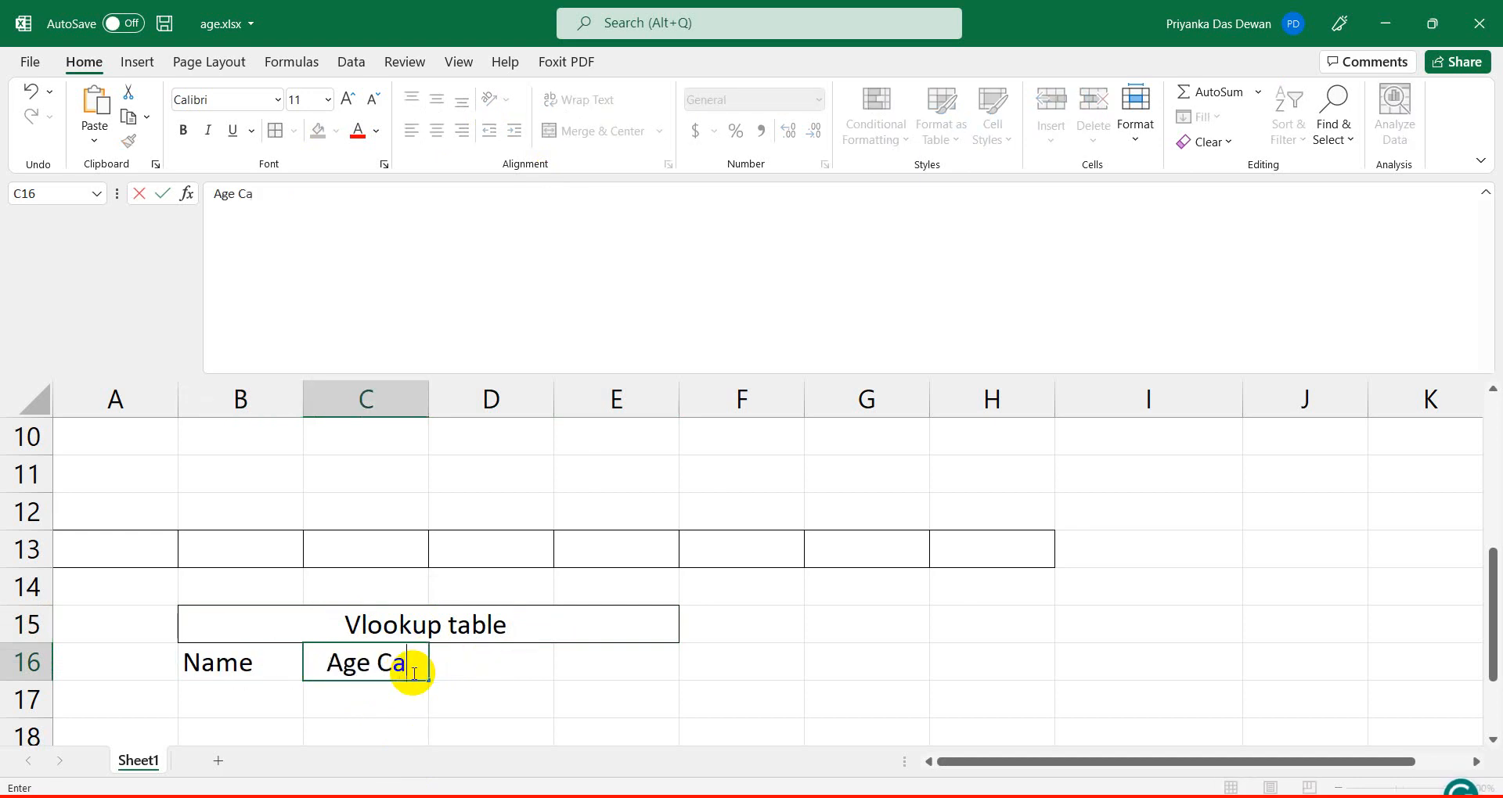
text(tegor)
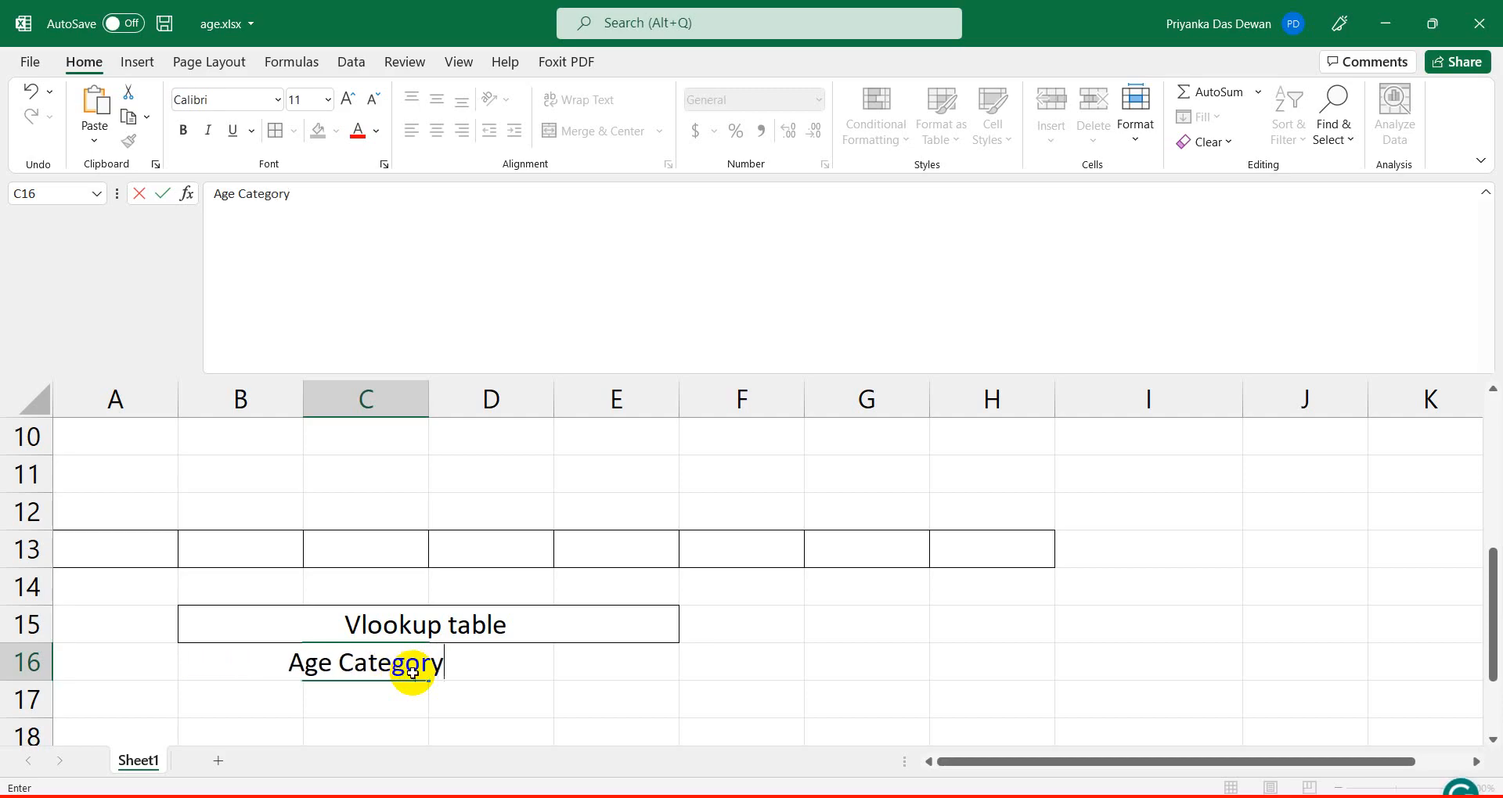
text(y)
click(349, 696)
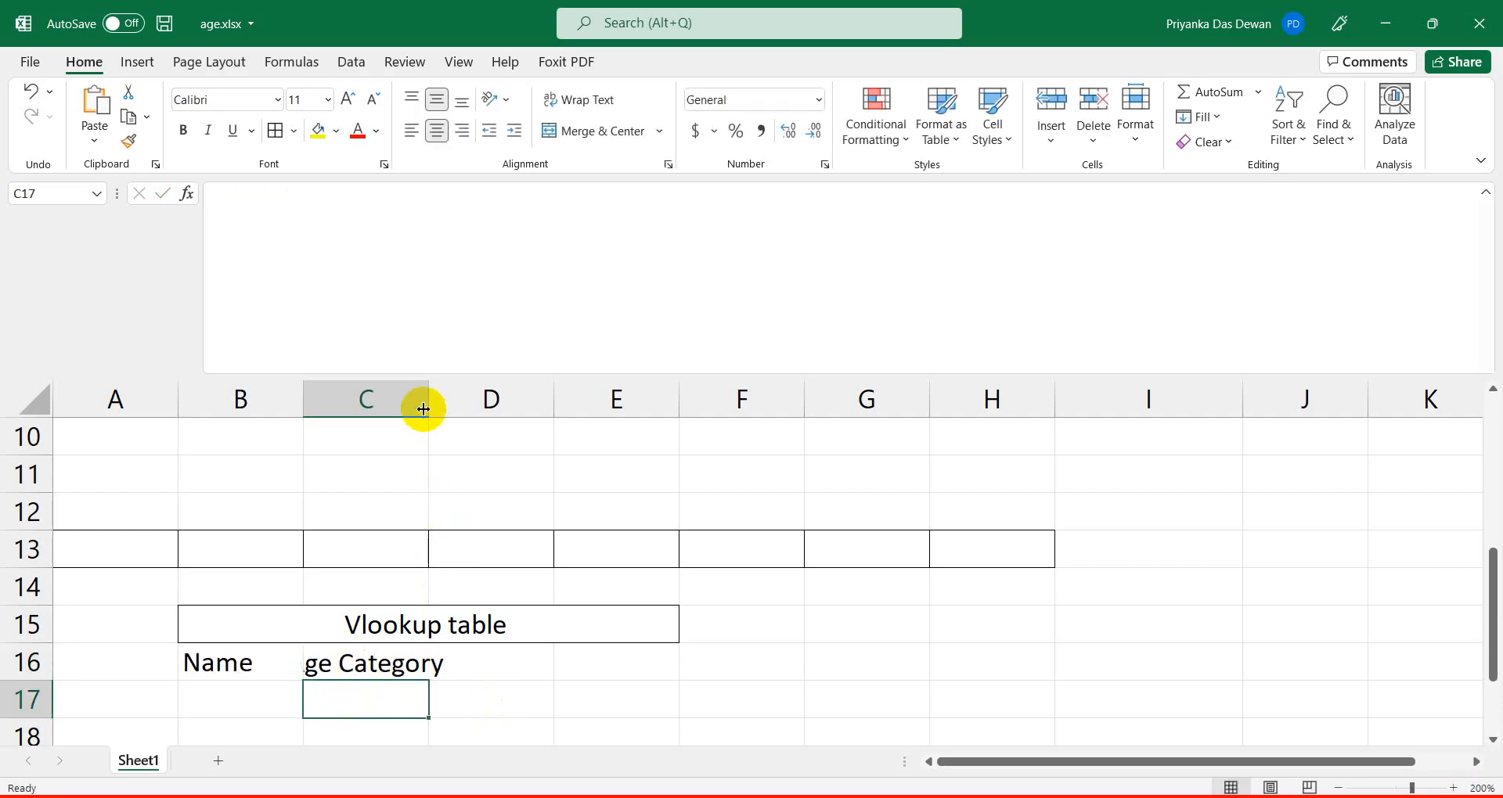
drag(423, 409, 497, 399)
Enter the first listed person's name in lowercase in cell B17 under the Name header.
click(235, 701)
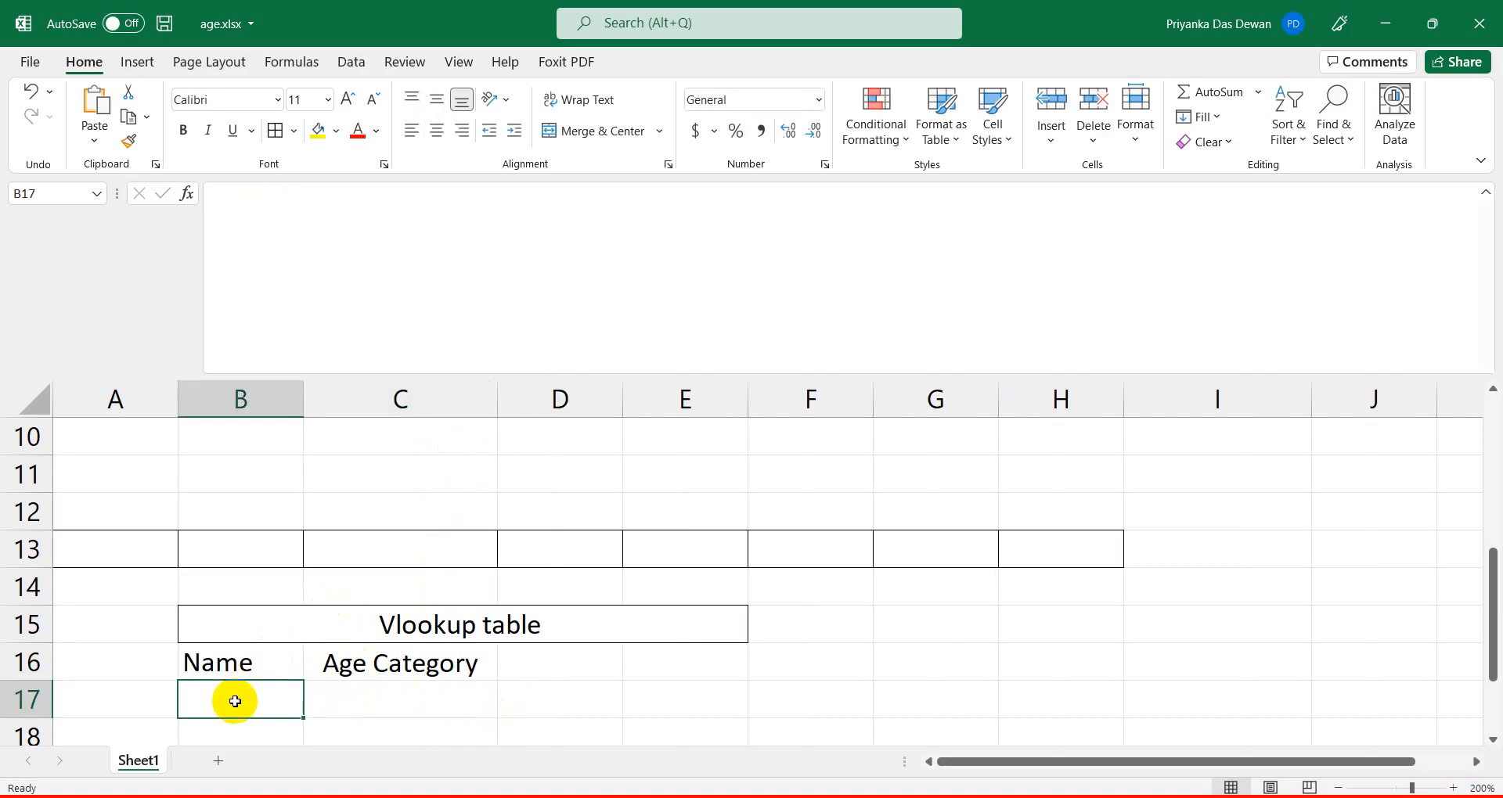
text(a)
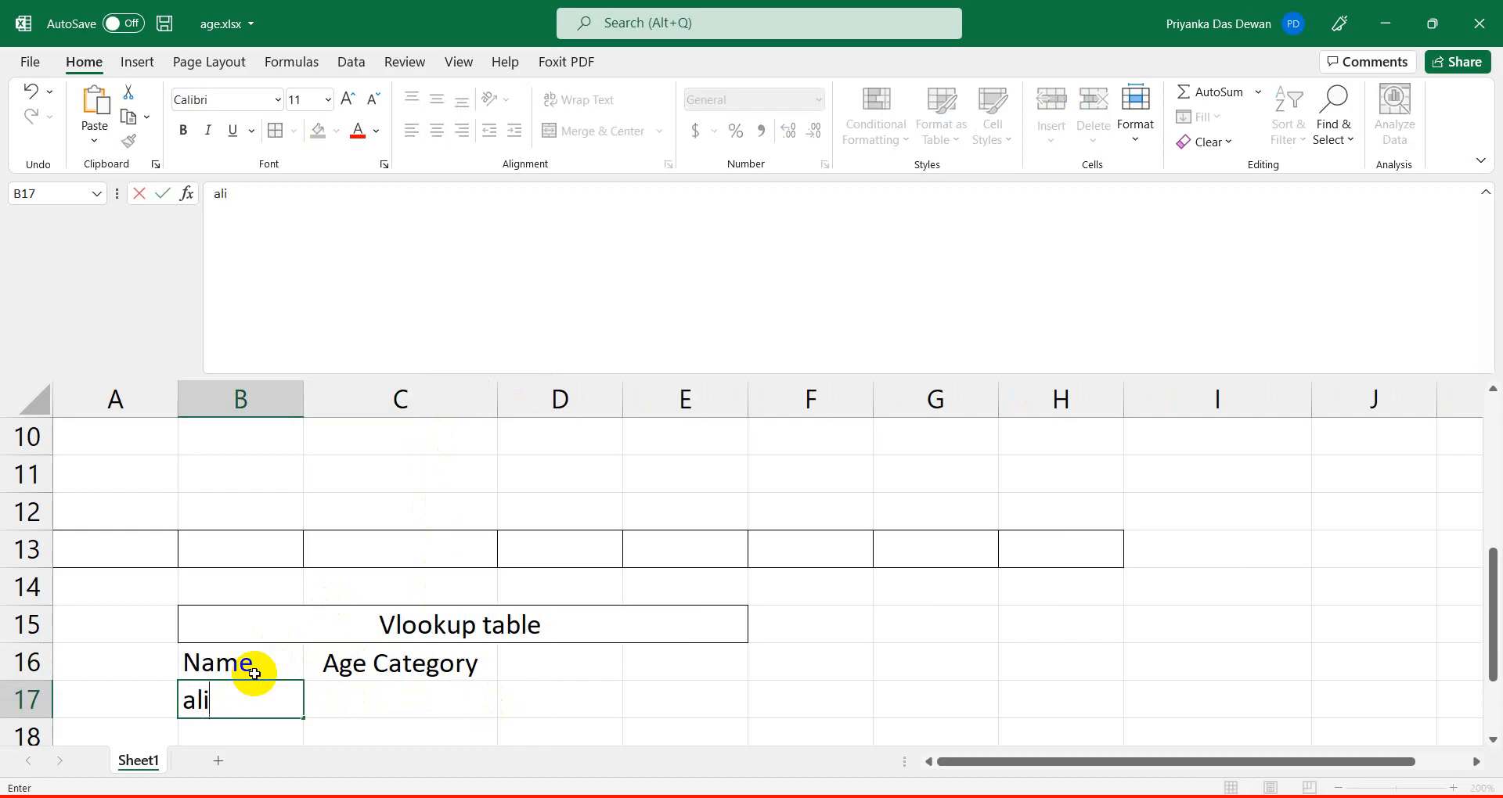
text(li)
click(368, 688)
Check the first person's age category in the data table and enter adult in cell C17.
scroll(307, 581, up, 3)
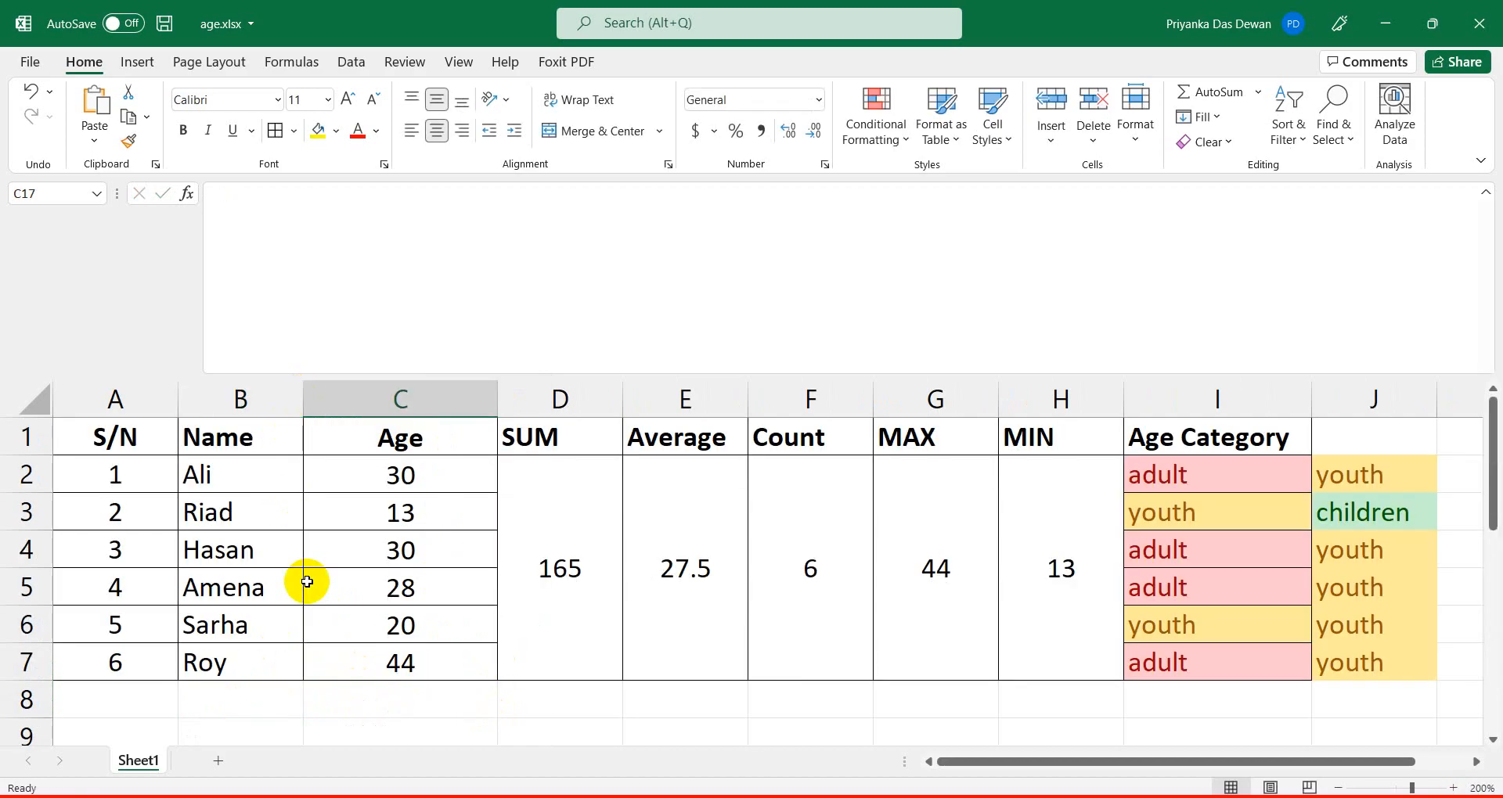
click(1363, 468)
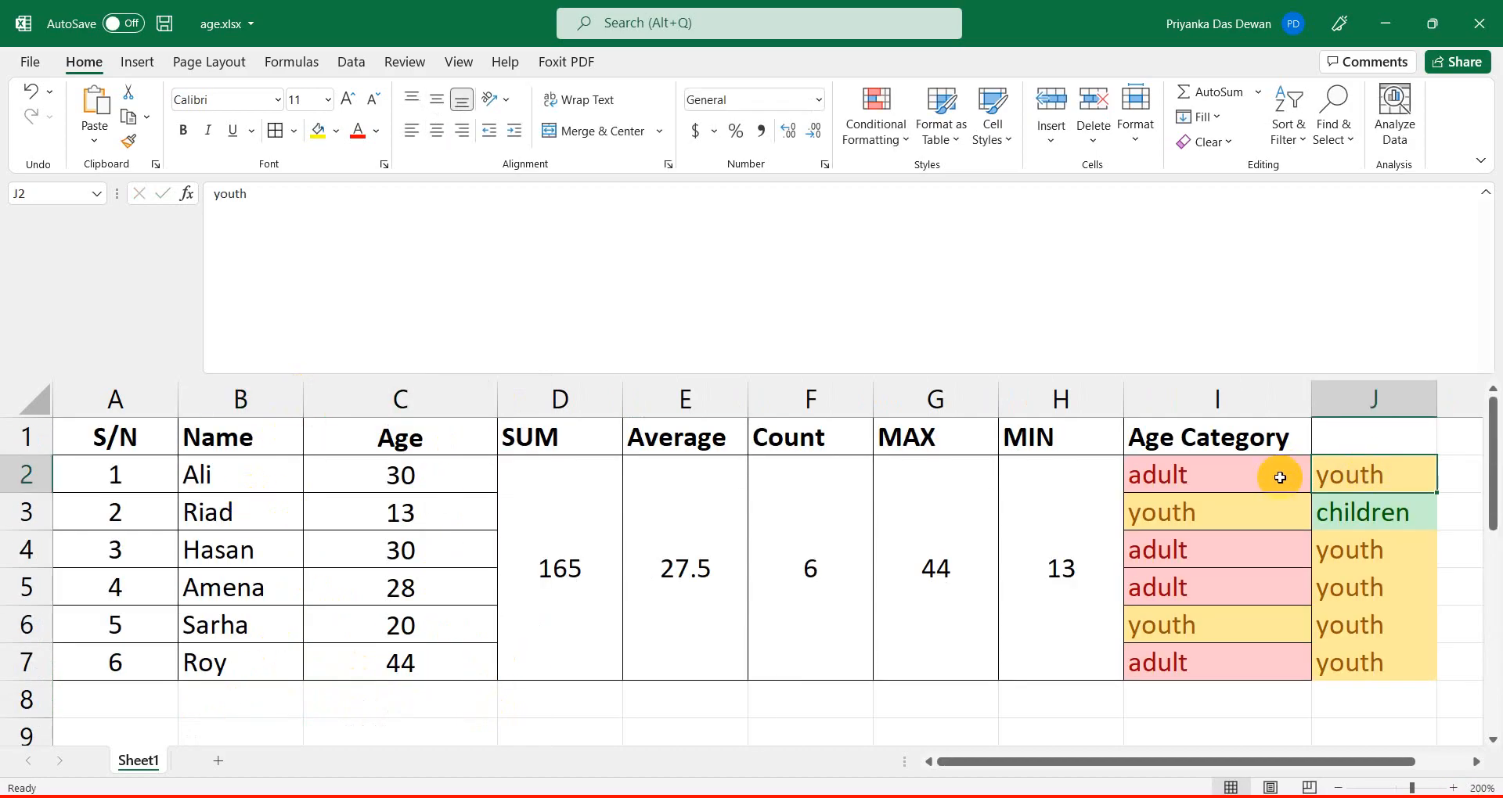
click(1249, 473)
scroll(459, 662, down, 7)
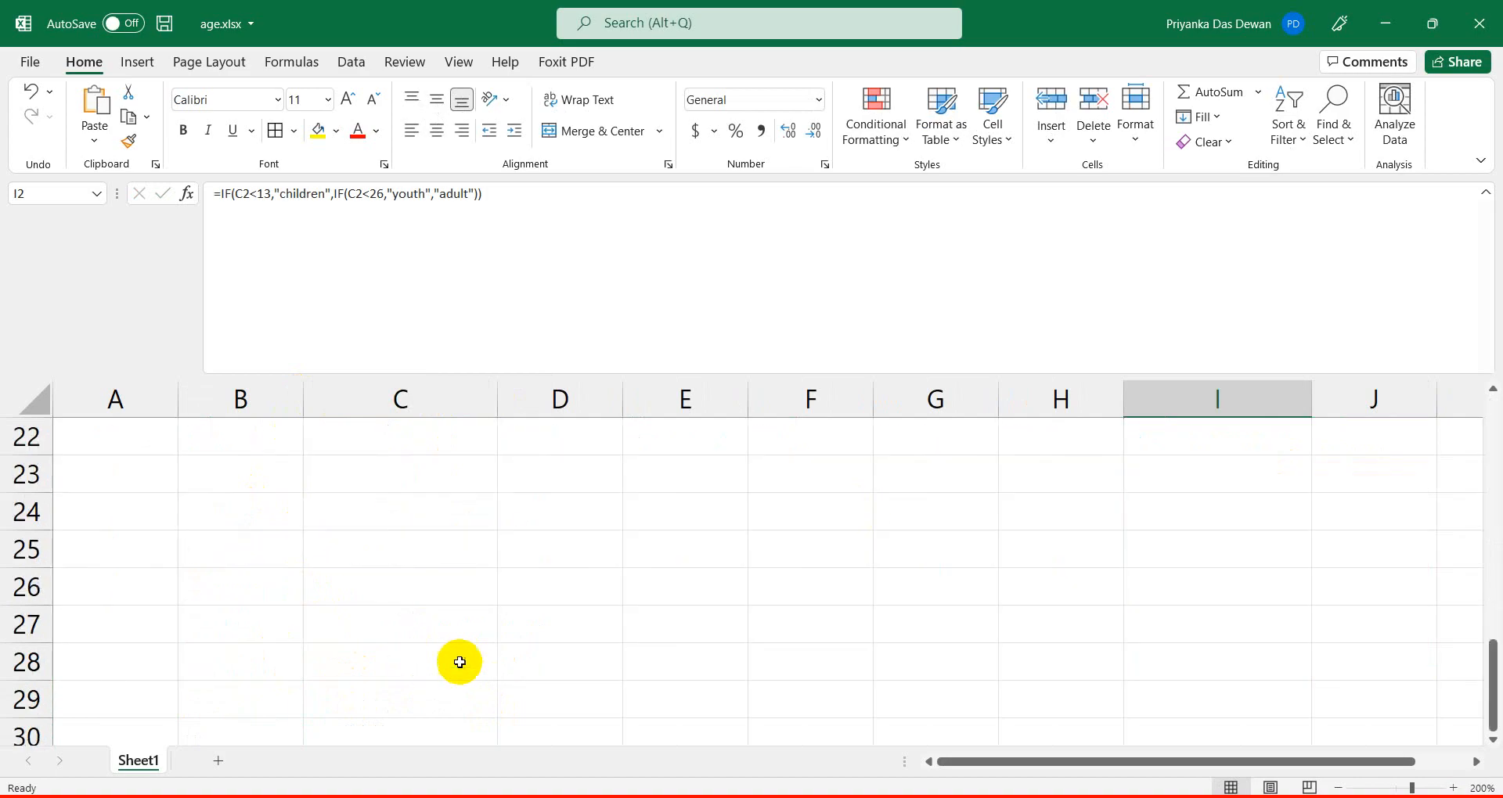
scroll(459, 662, up, 2)
click(326, 473)
text(a)
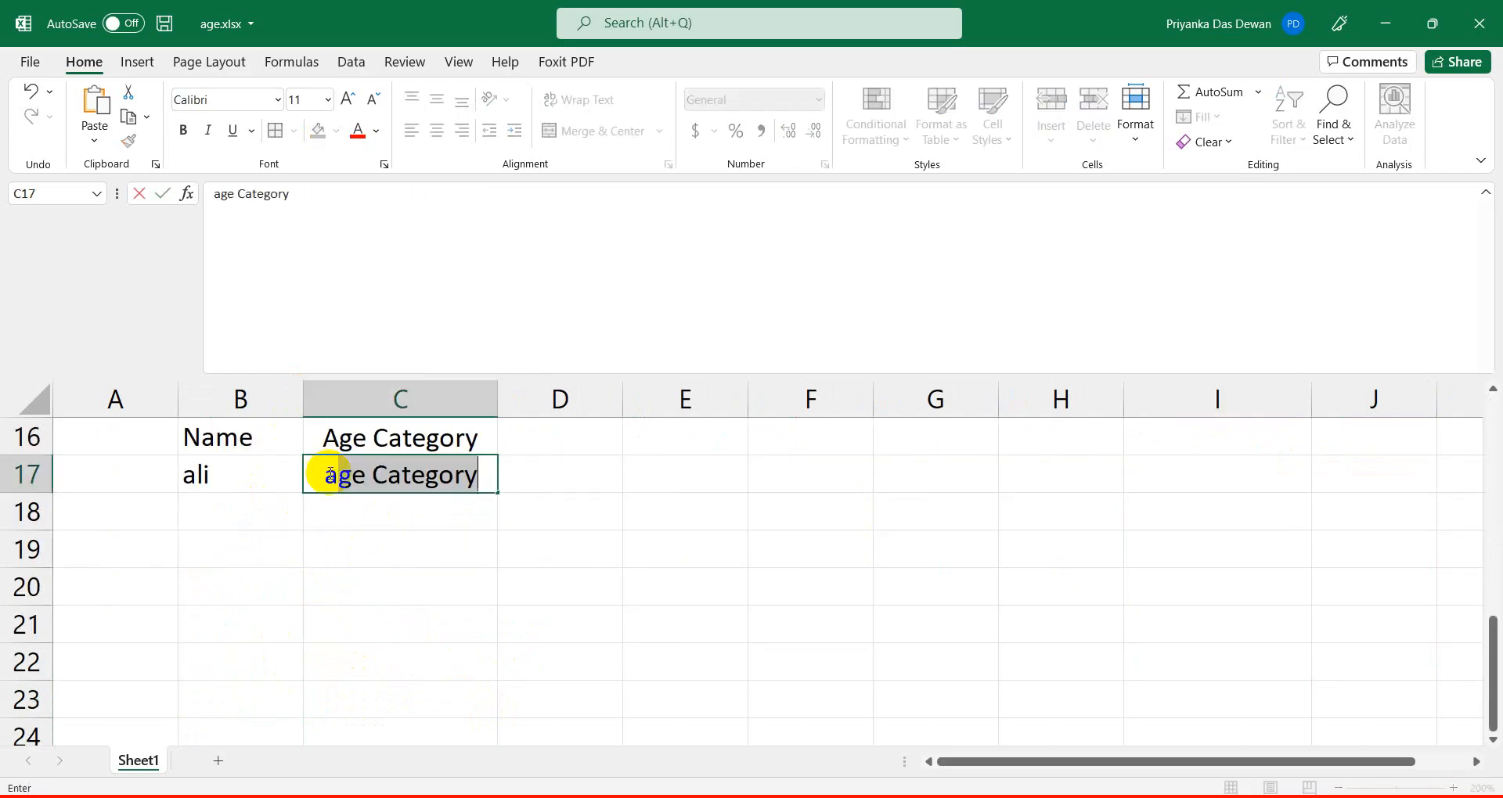
text(du)
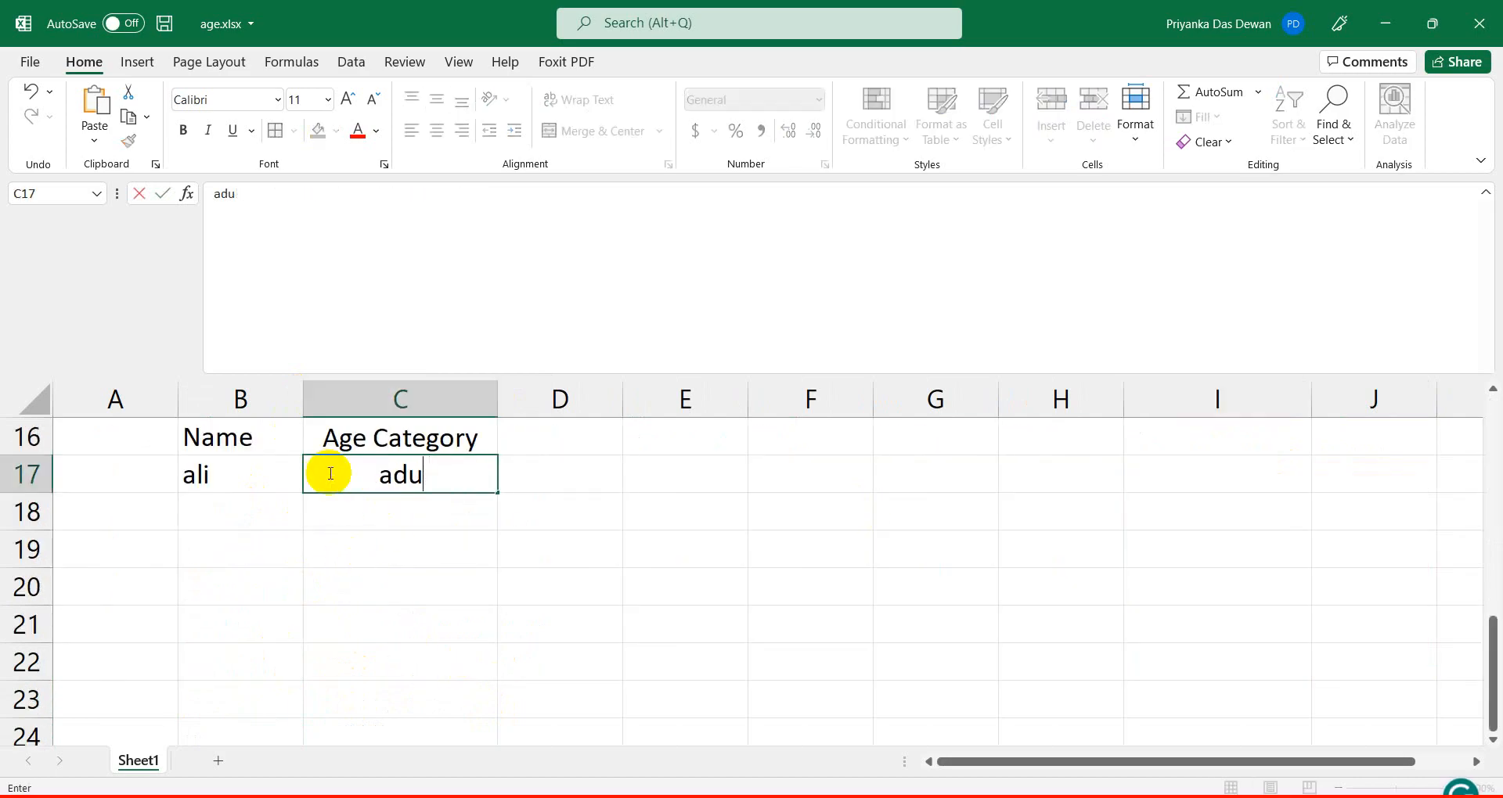
text(lt)
click(537, 601)
Replace the name in cell B17 with the fifth listed person's name from the data table.
click(268, 478)
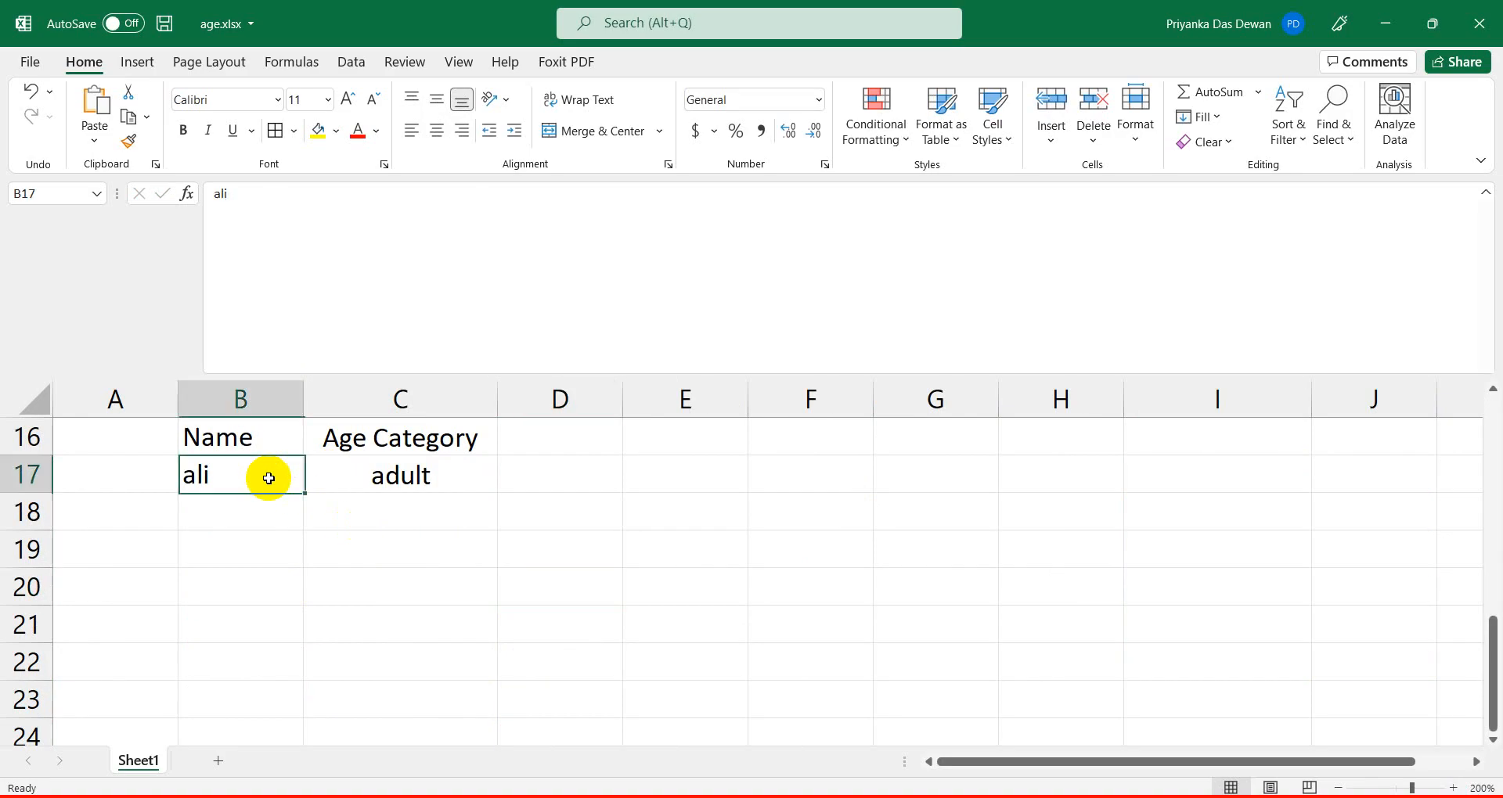
scroll(307, 498, up, 5)
click(218, 624)
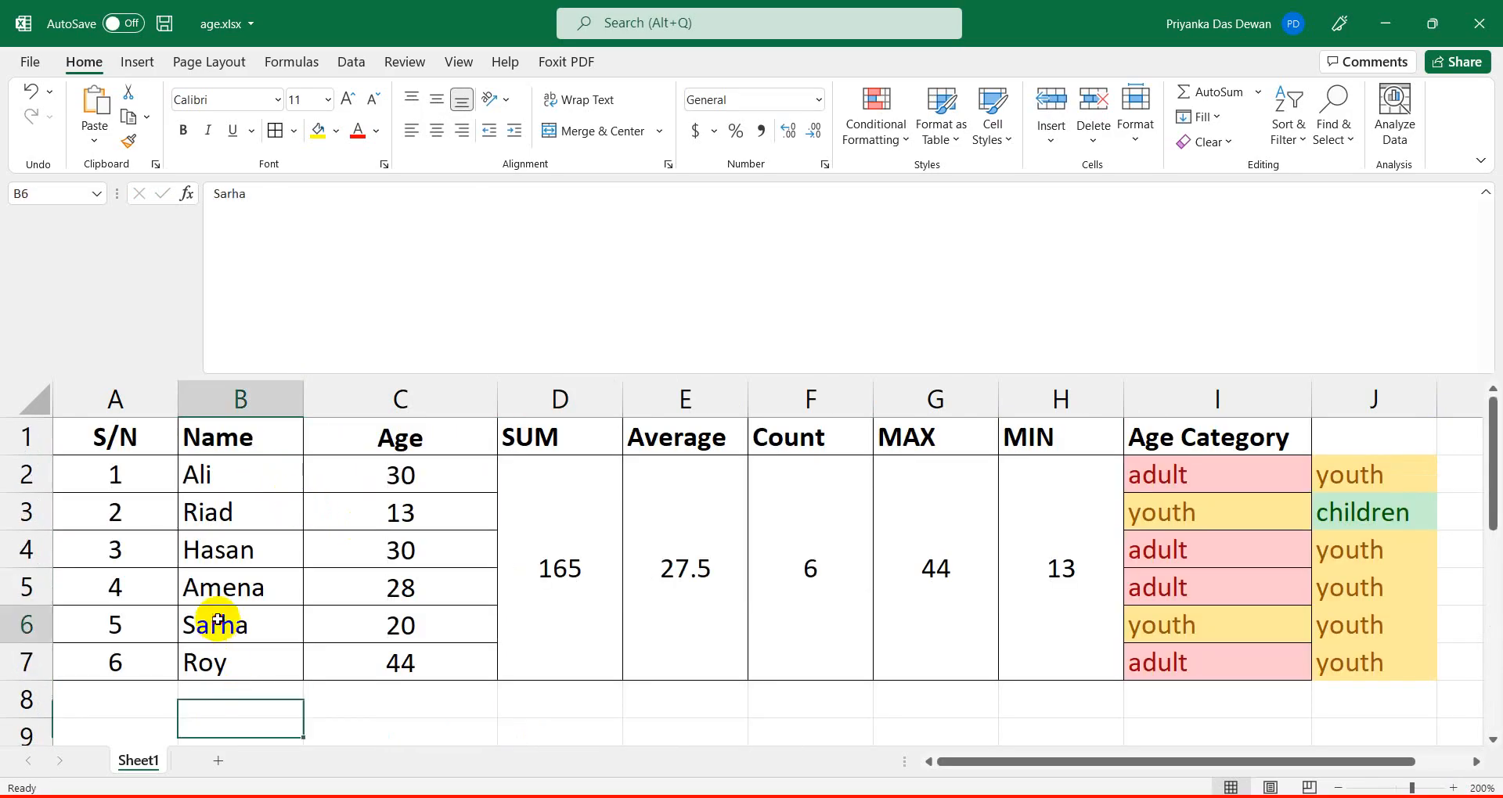
scroll(223, 681, down, 4)
click(200, 588)
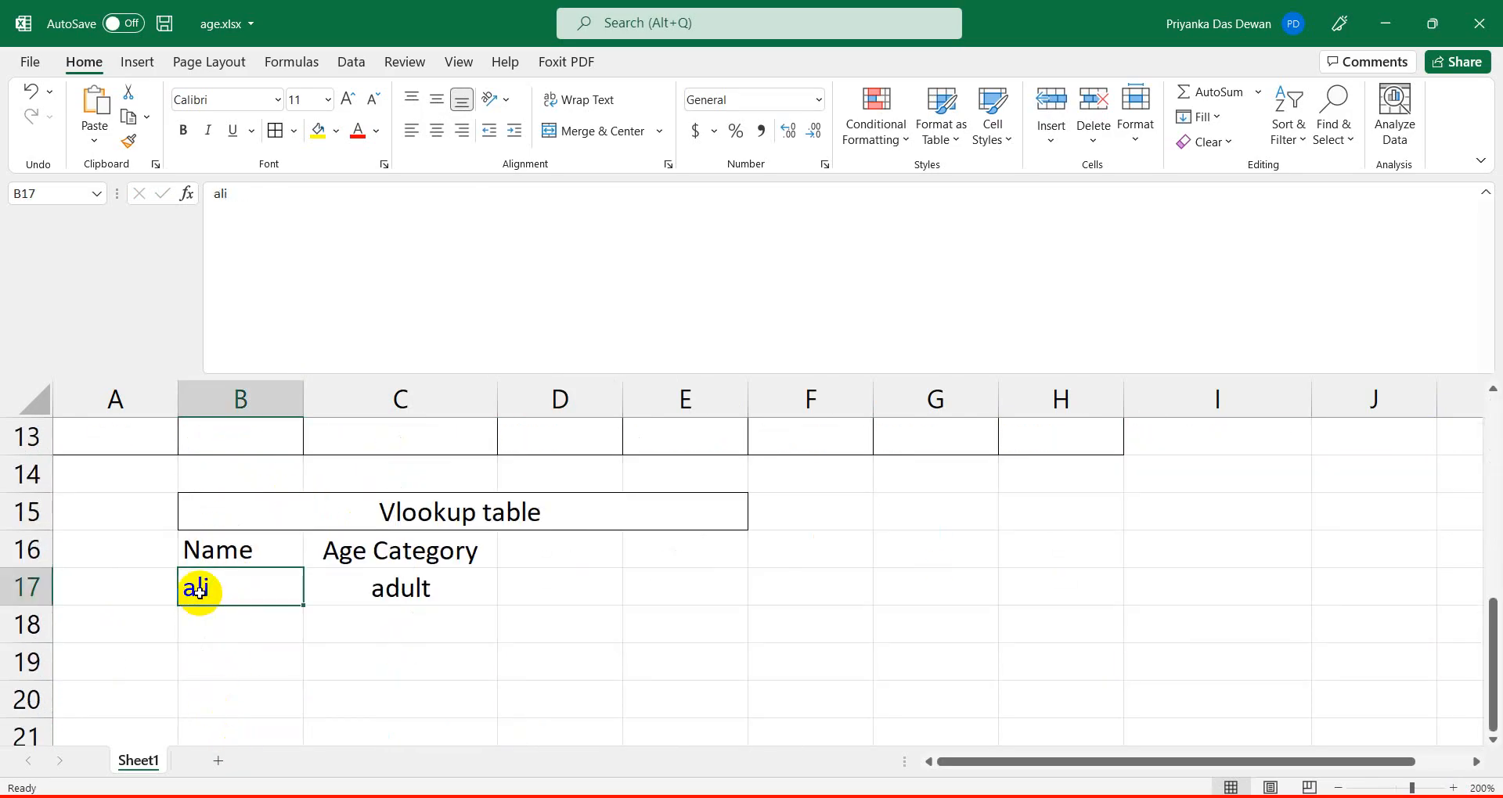
text(Sar)
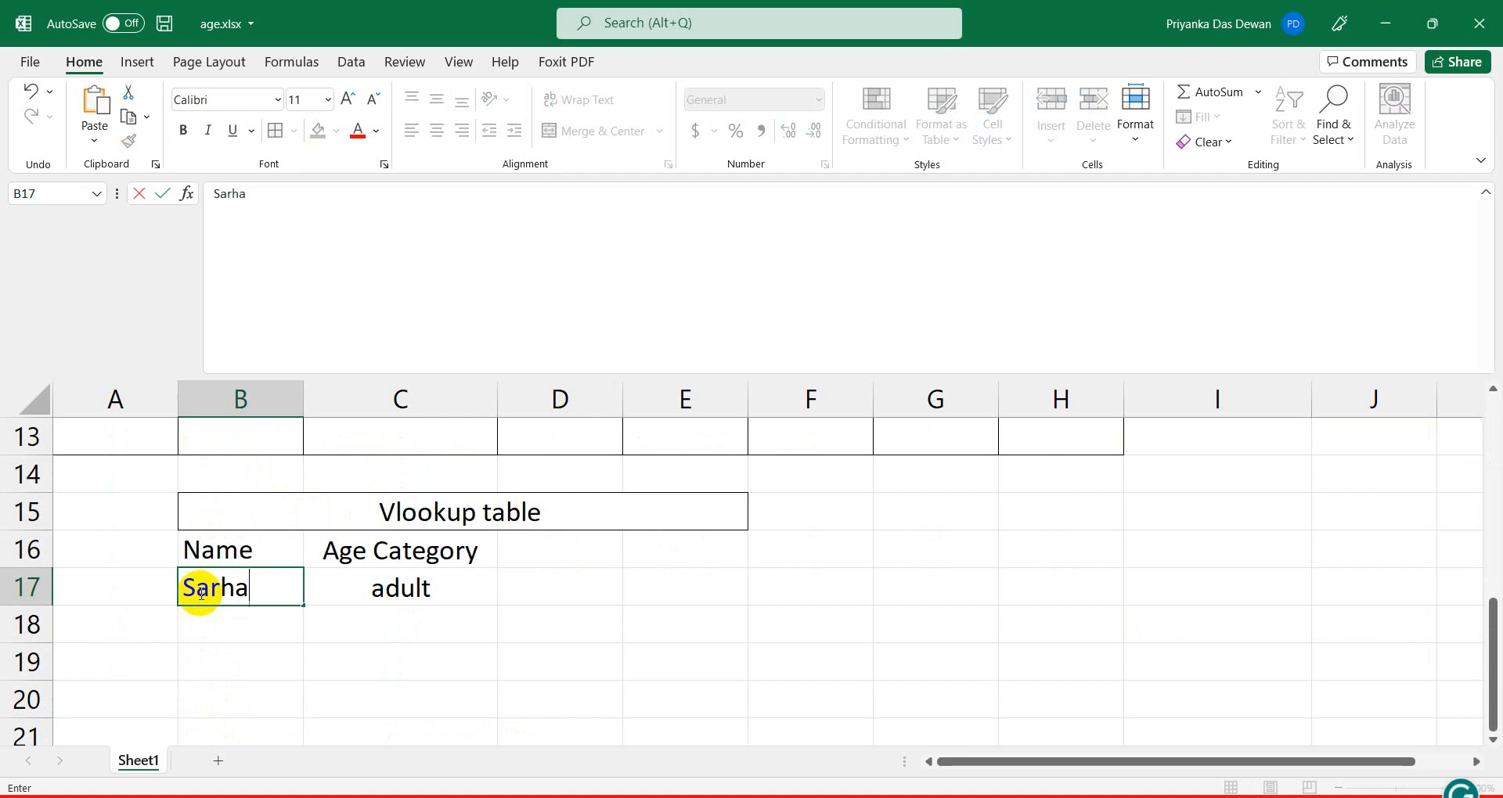
text(ha)
Check the fifth listed person's age category in the data table against cell C17.
click(336, 586)
scroll(986, 570, up, 4)
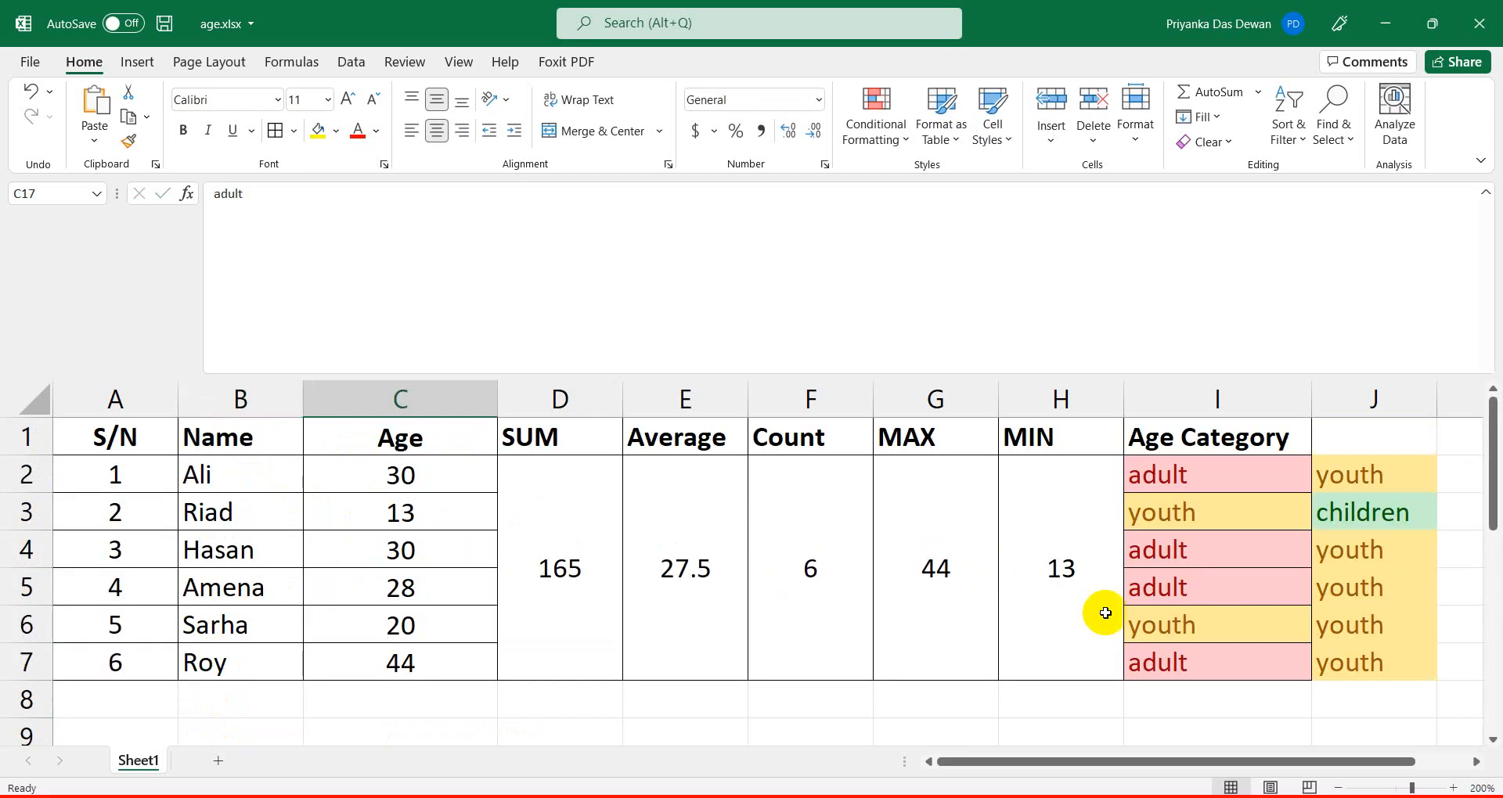
click(1220, 639)
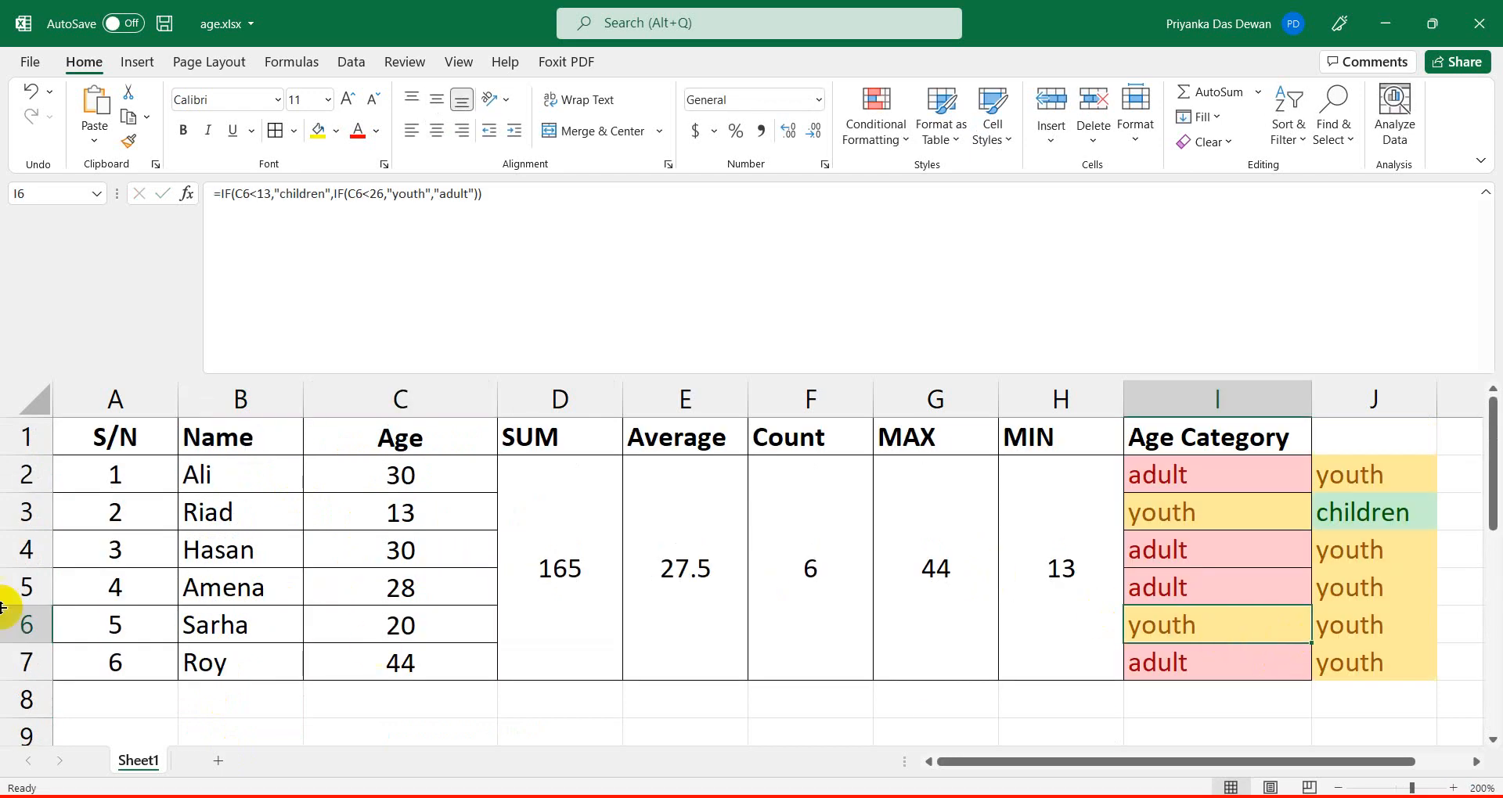
scroll(371, 598, down, 4)
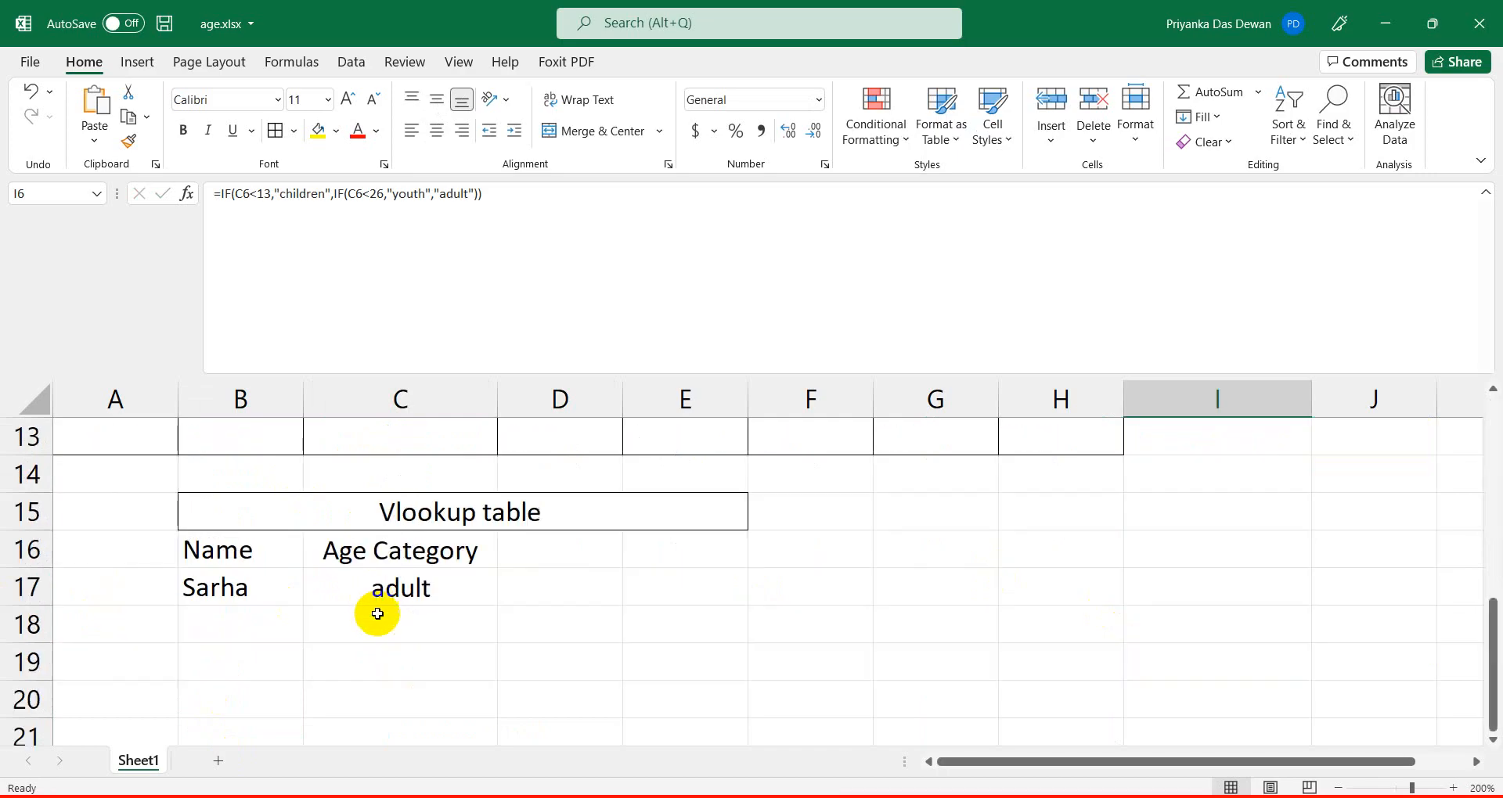
click(403, 690)
Apply all borders to the lookup cells B16:C17.
click(234, 552)
key(shift+Down)
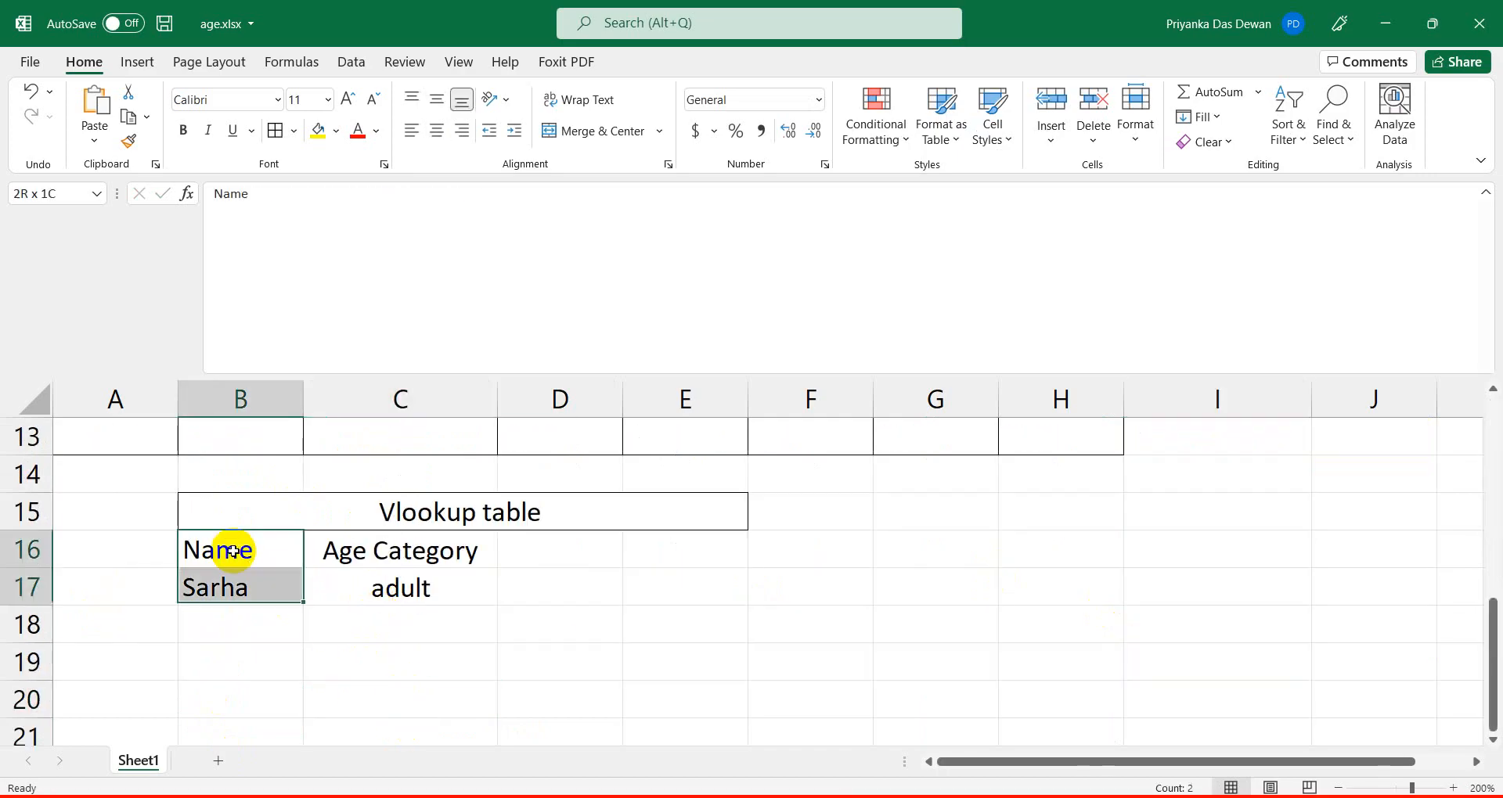
key(shift+Right)
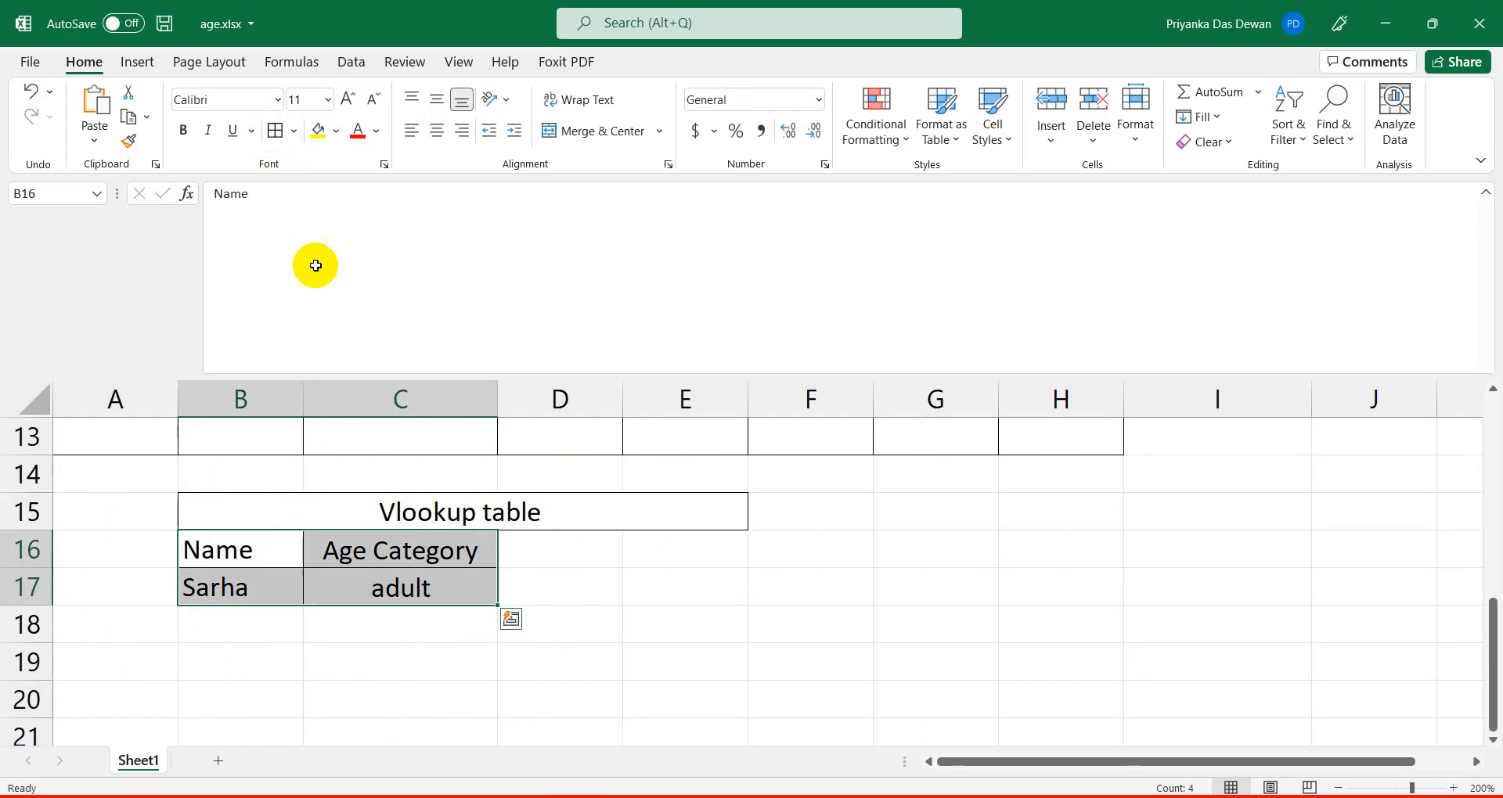
click(559, 547)
click(704, 624)
Unmerge the Vlookup table title in row 15 and merge and center it across B15:C15 only.
click(307, 505)
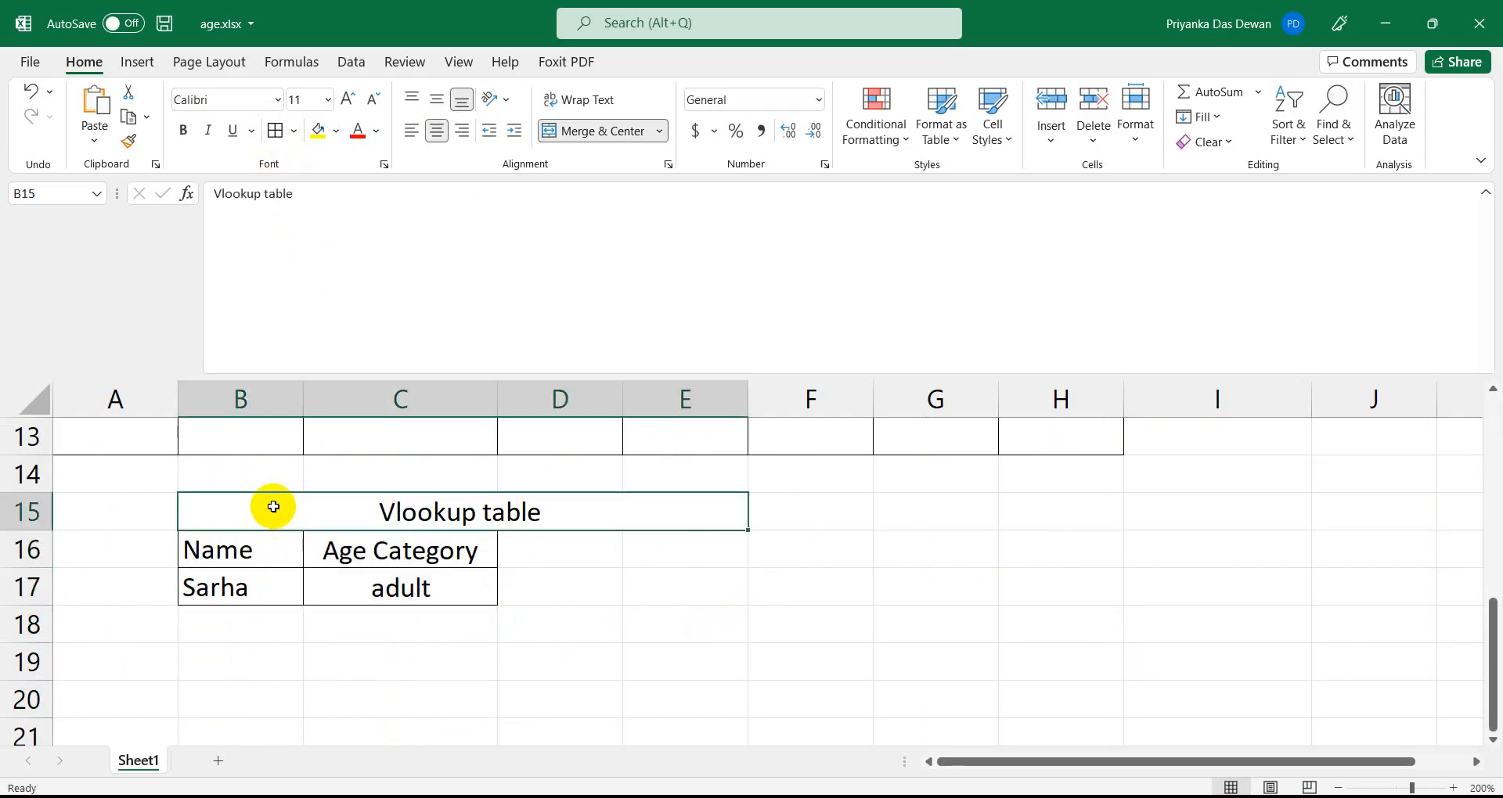
click(601, 133)
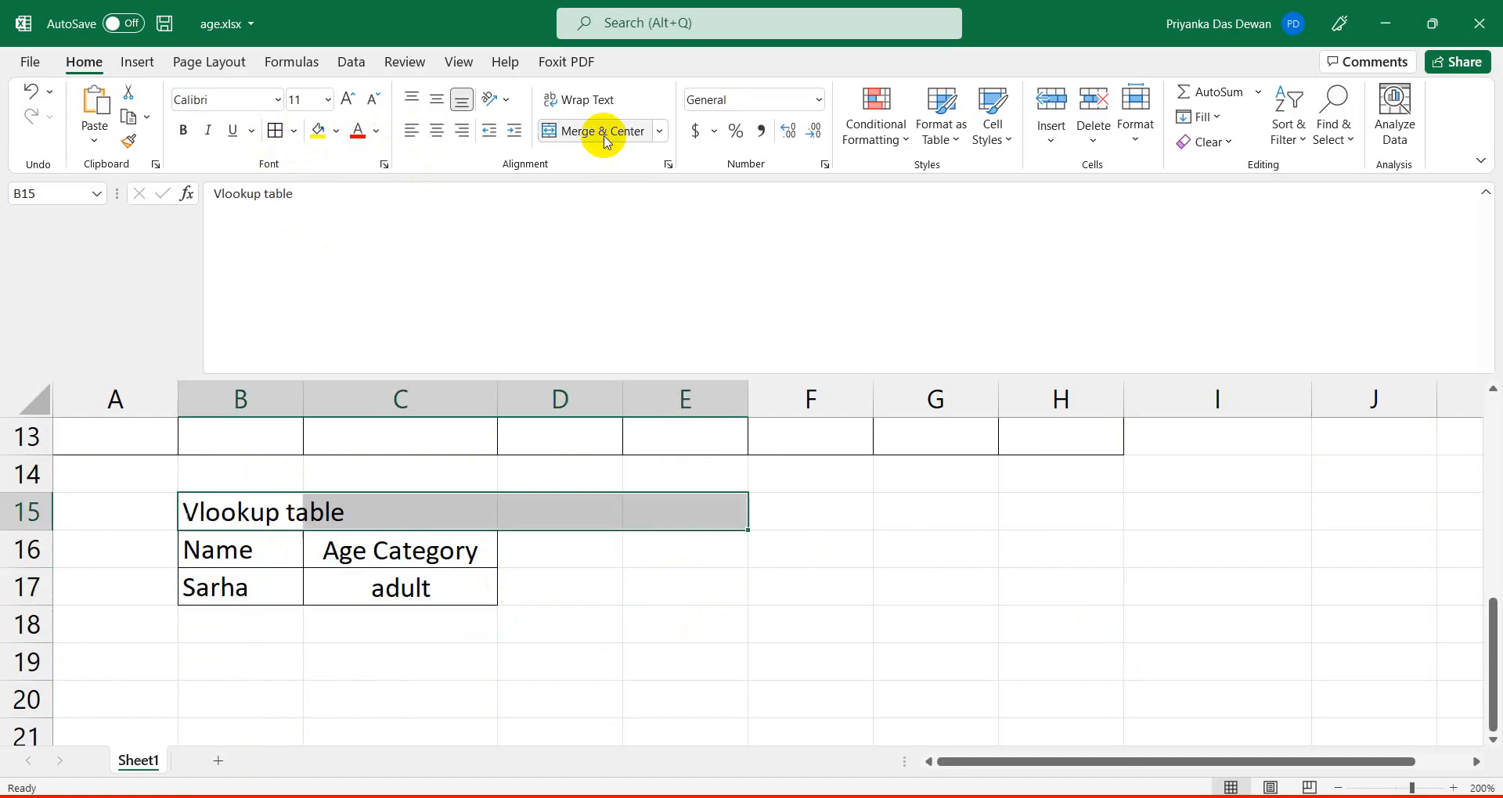
click(376, 473)
click(206, 548)
click(225, 511)
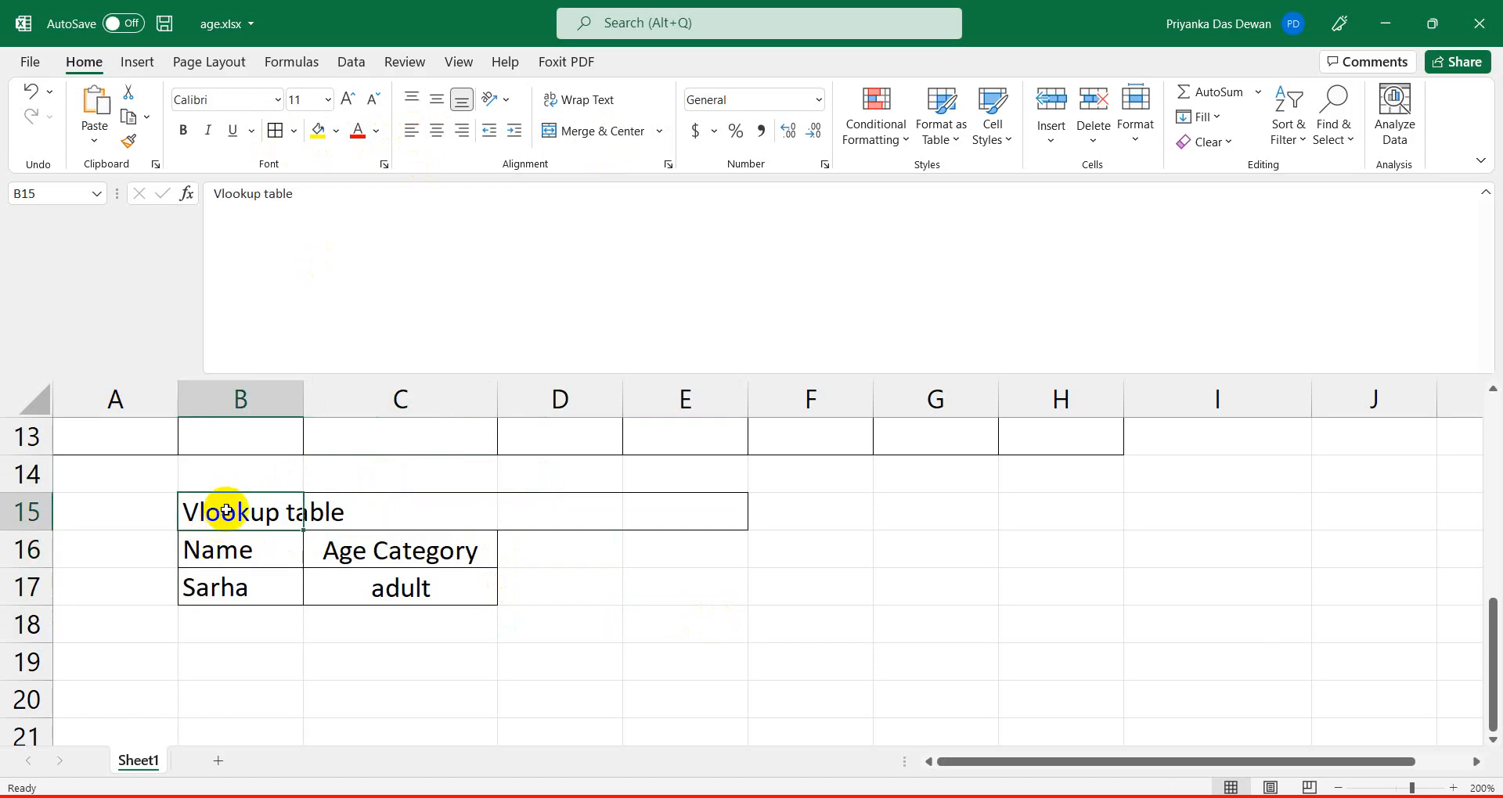
key(shift+Right)
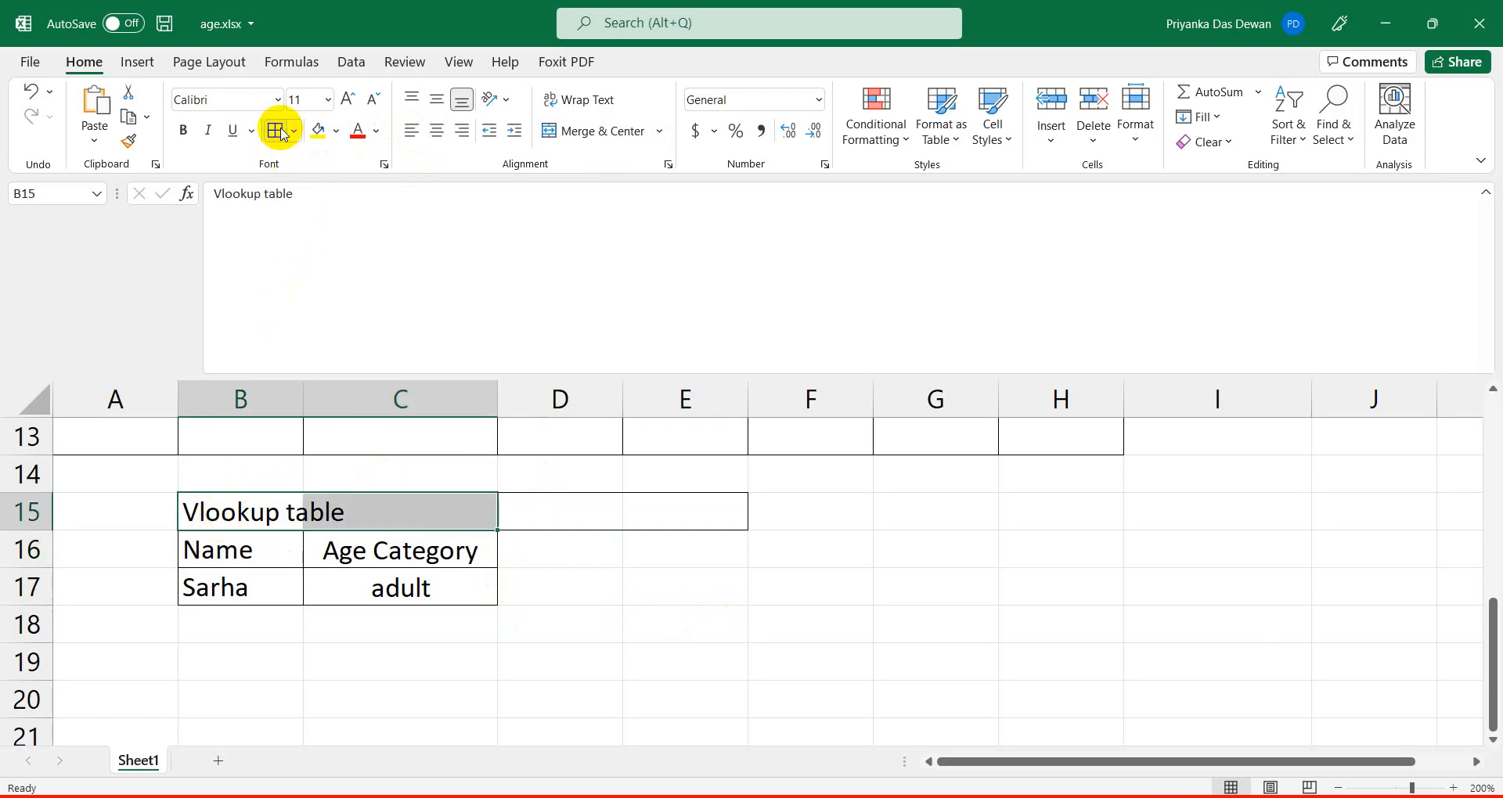
click(556, 132)
click(631, 576)
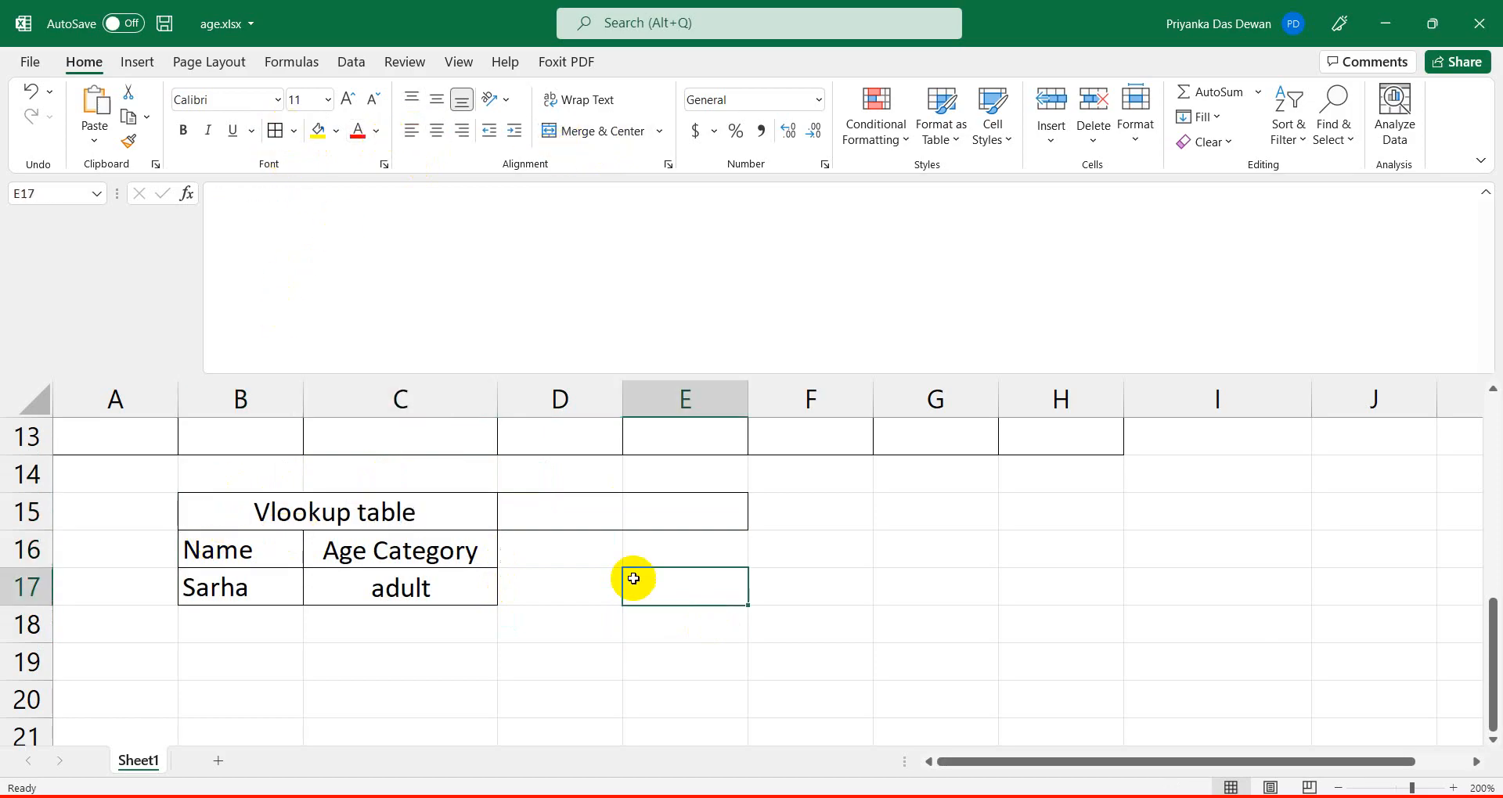
scroll(630, 576, up, 2)
scroll(419, 650, down, 3)
click(268, 471)
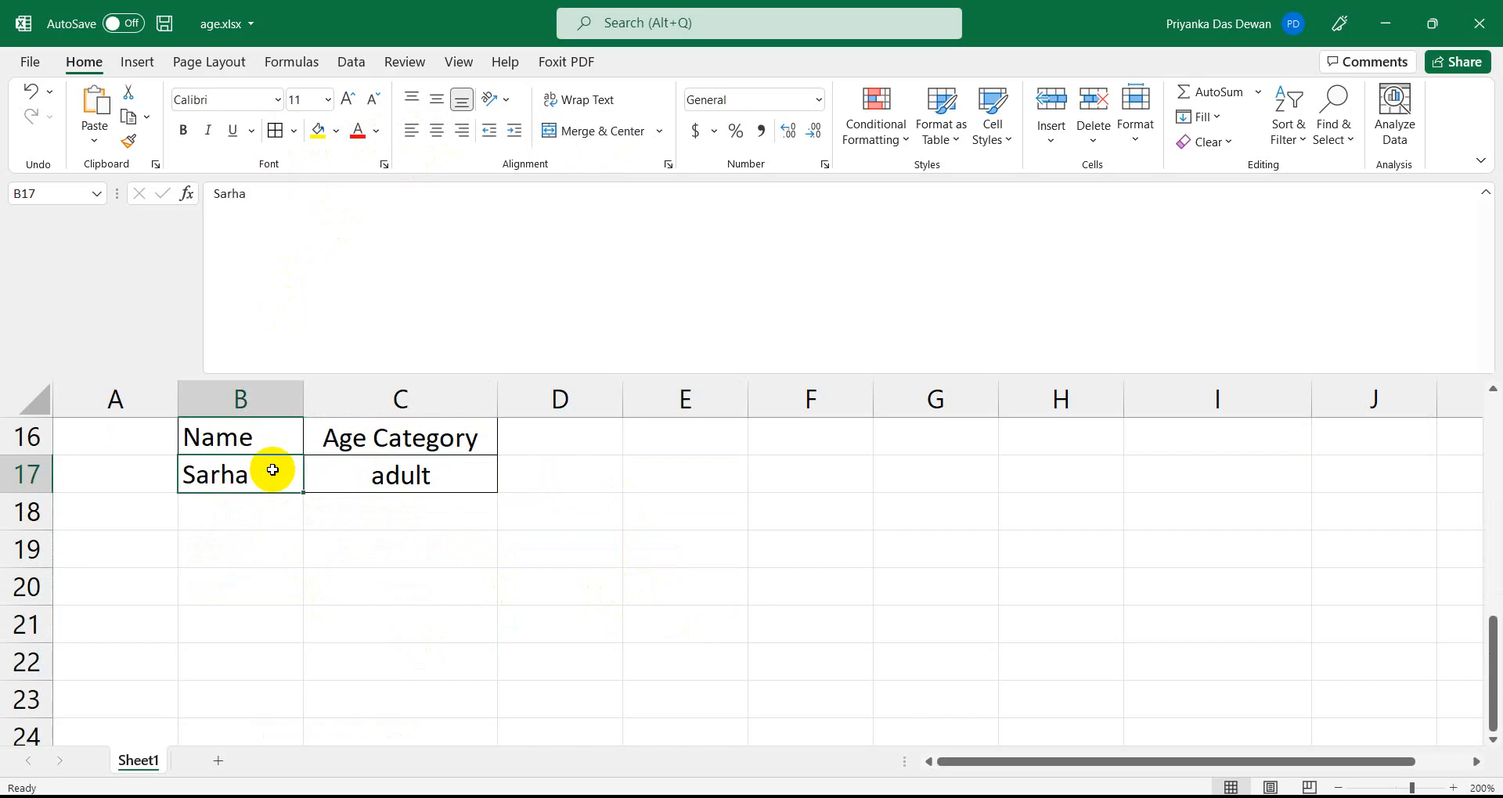
scroll(329, 701, up, 1)
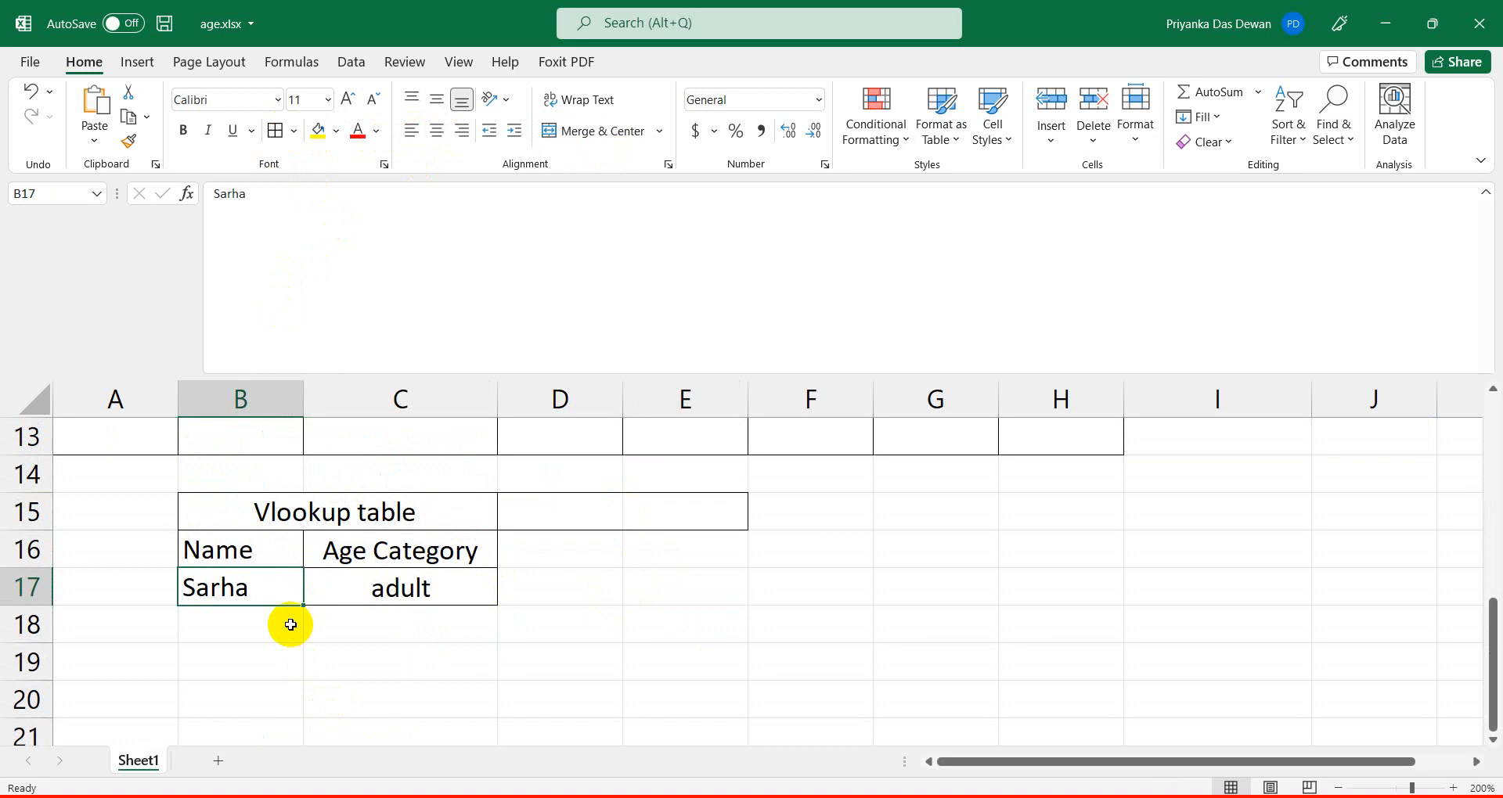
click(447, 632)
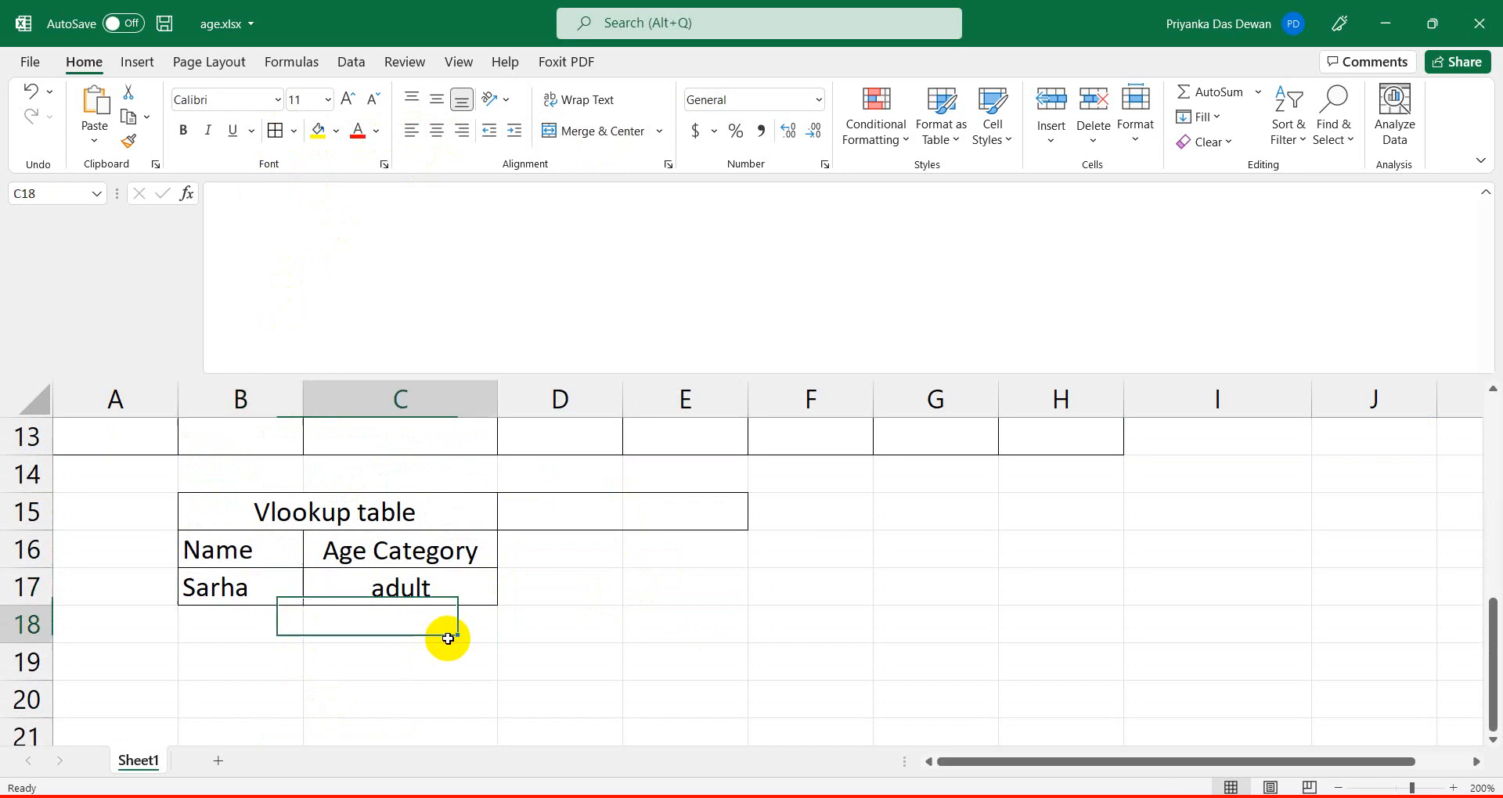
click(270, 588)
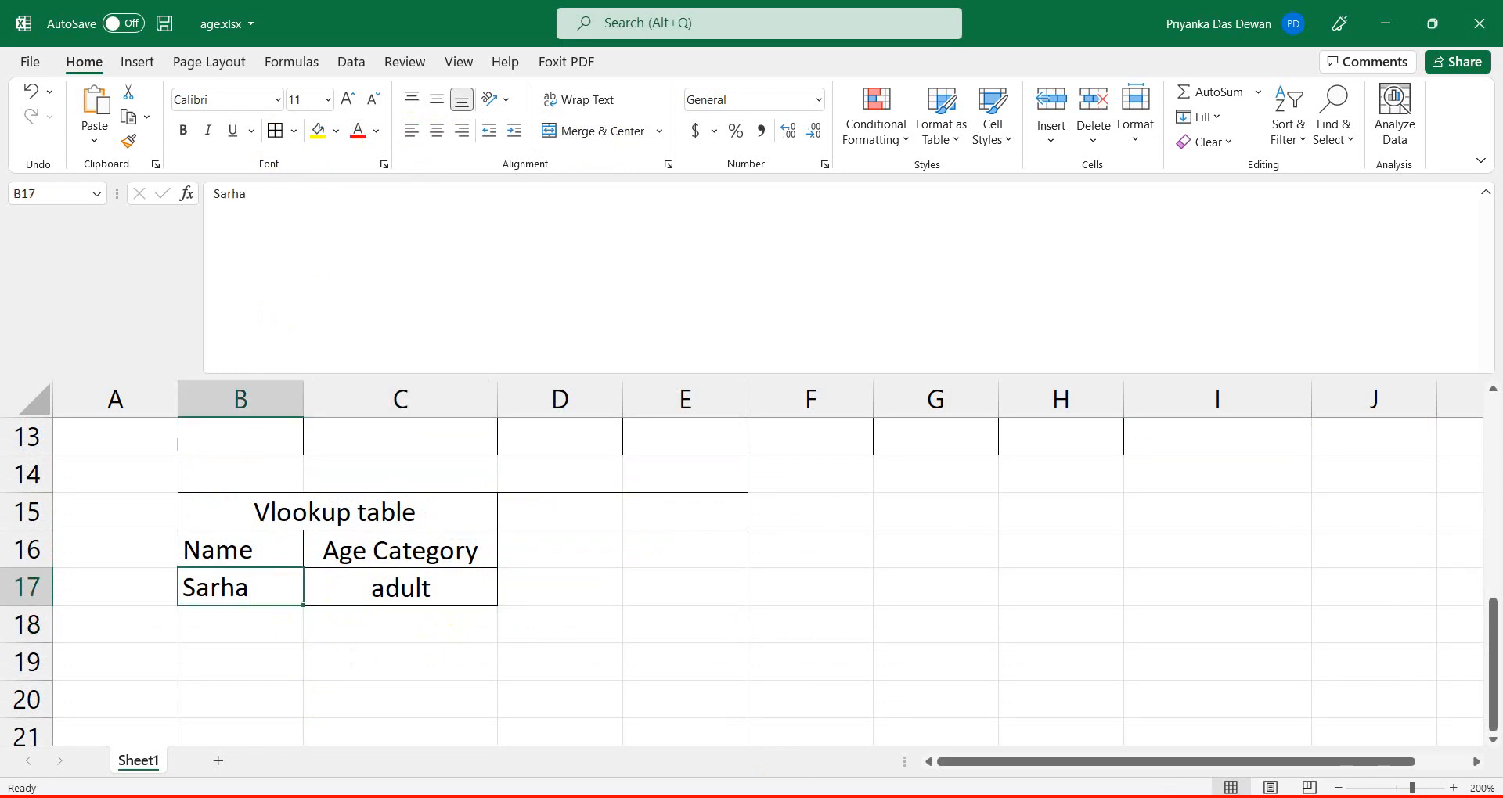
Switch to agejob_specification.pdf in Foxit PhantomPDF, examine the VLOOKUP table figure in task 3, and return to the Excel workbook.
key(alt+Tab)
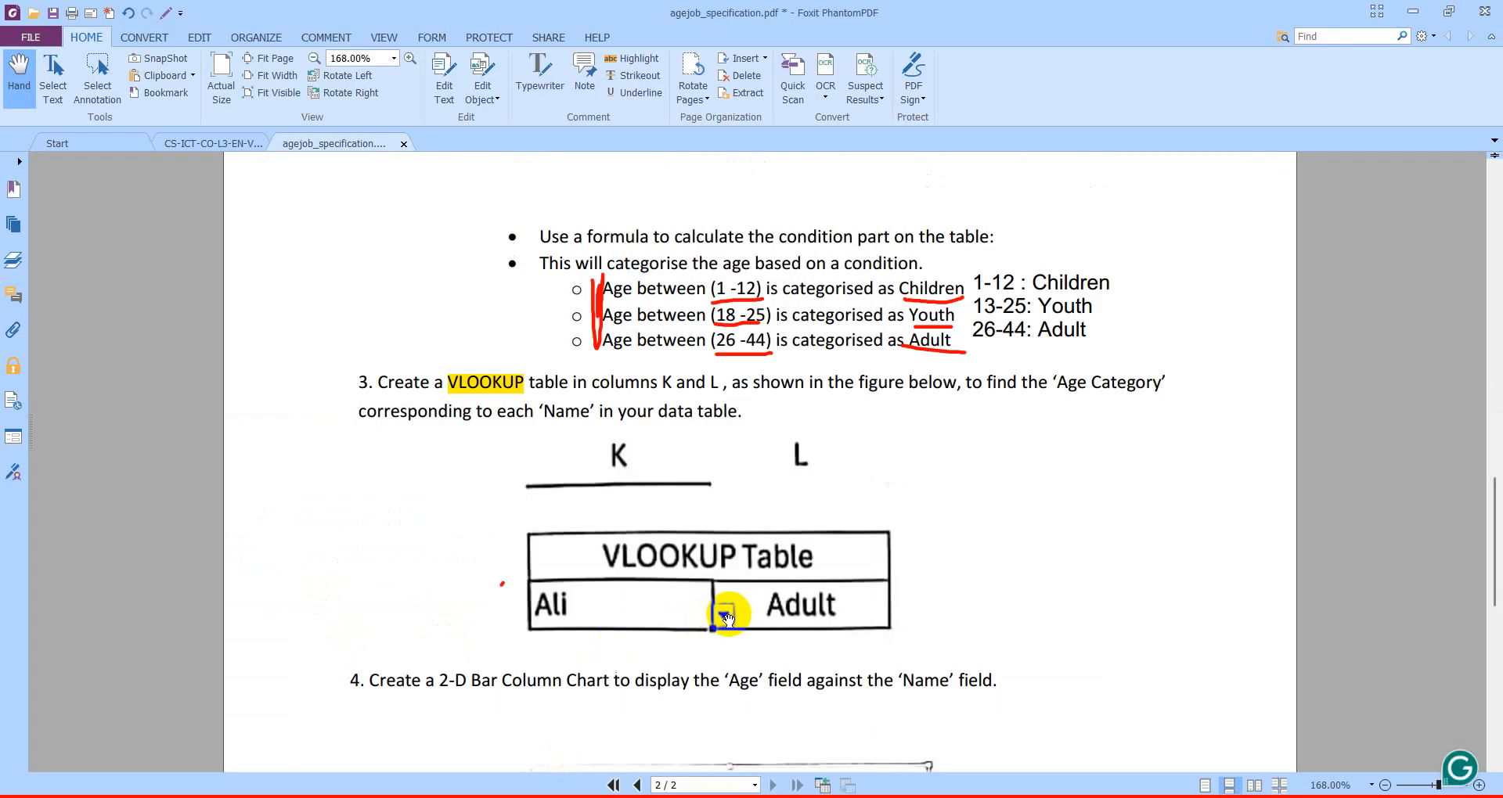
scroll(714, 598, down, 1)
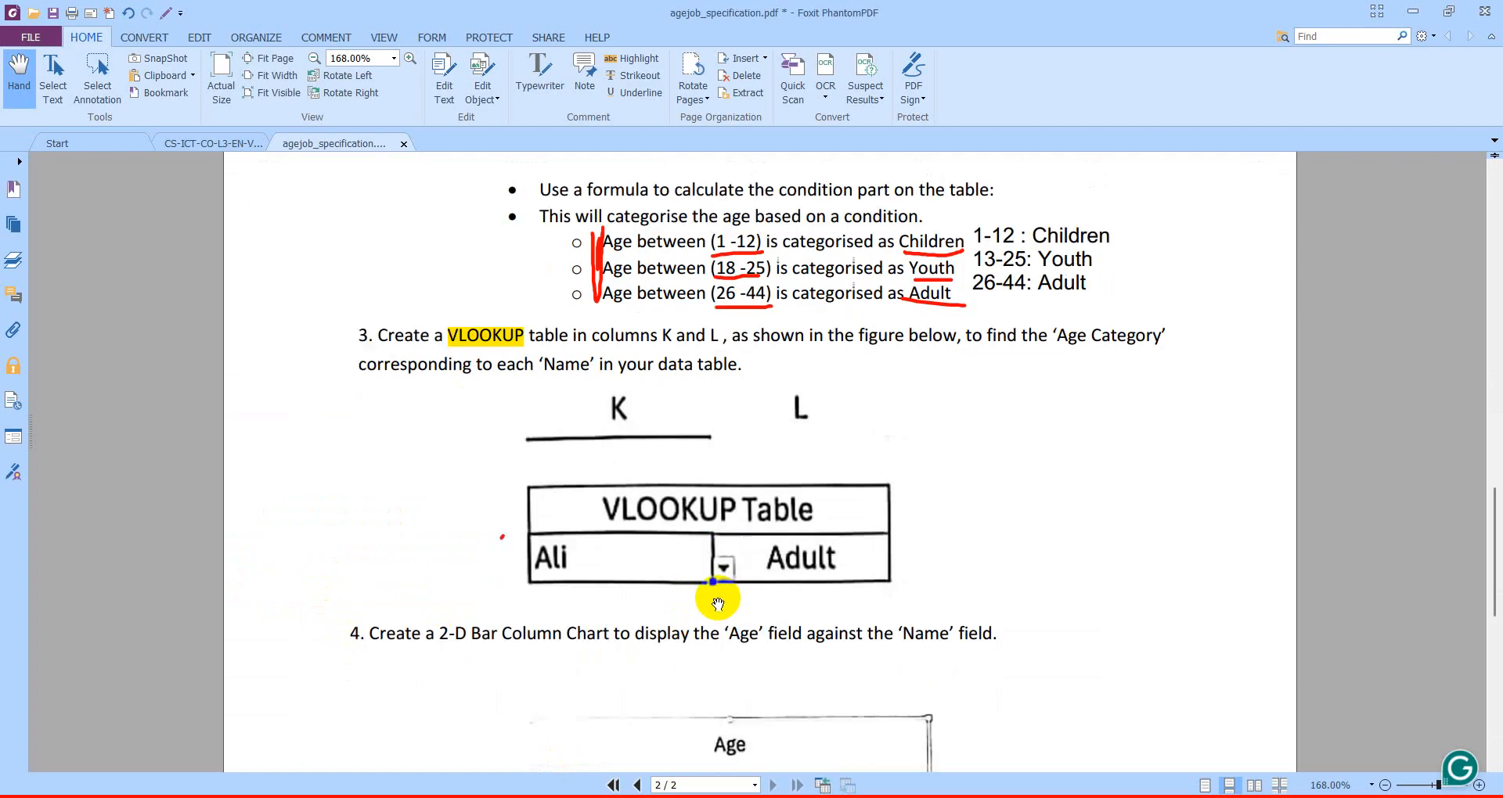
click(1387, 784)
click(1387, 783)
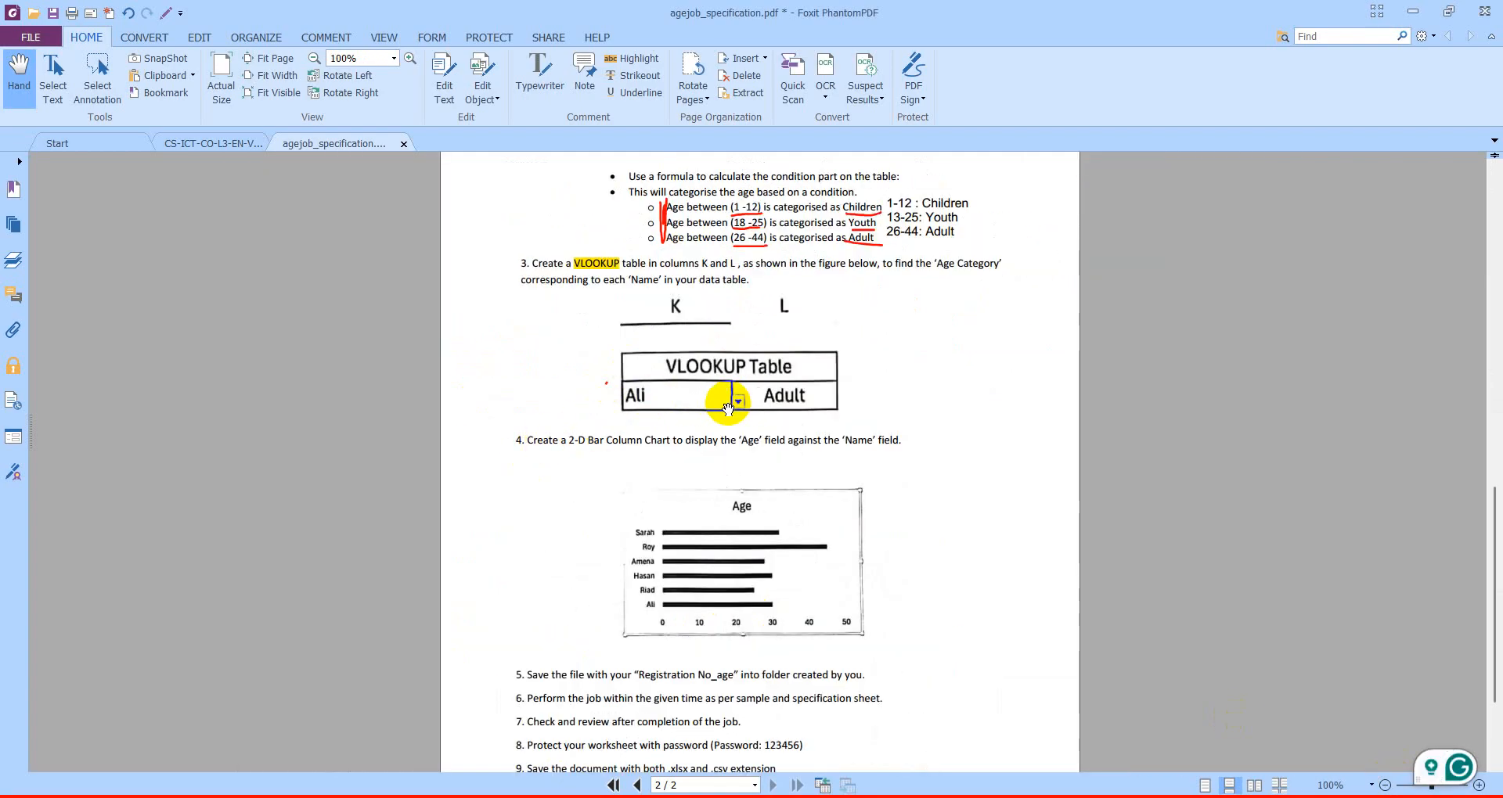
click(1413, 12)
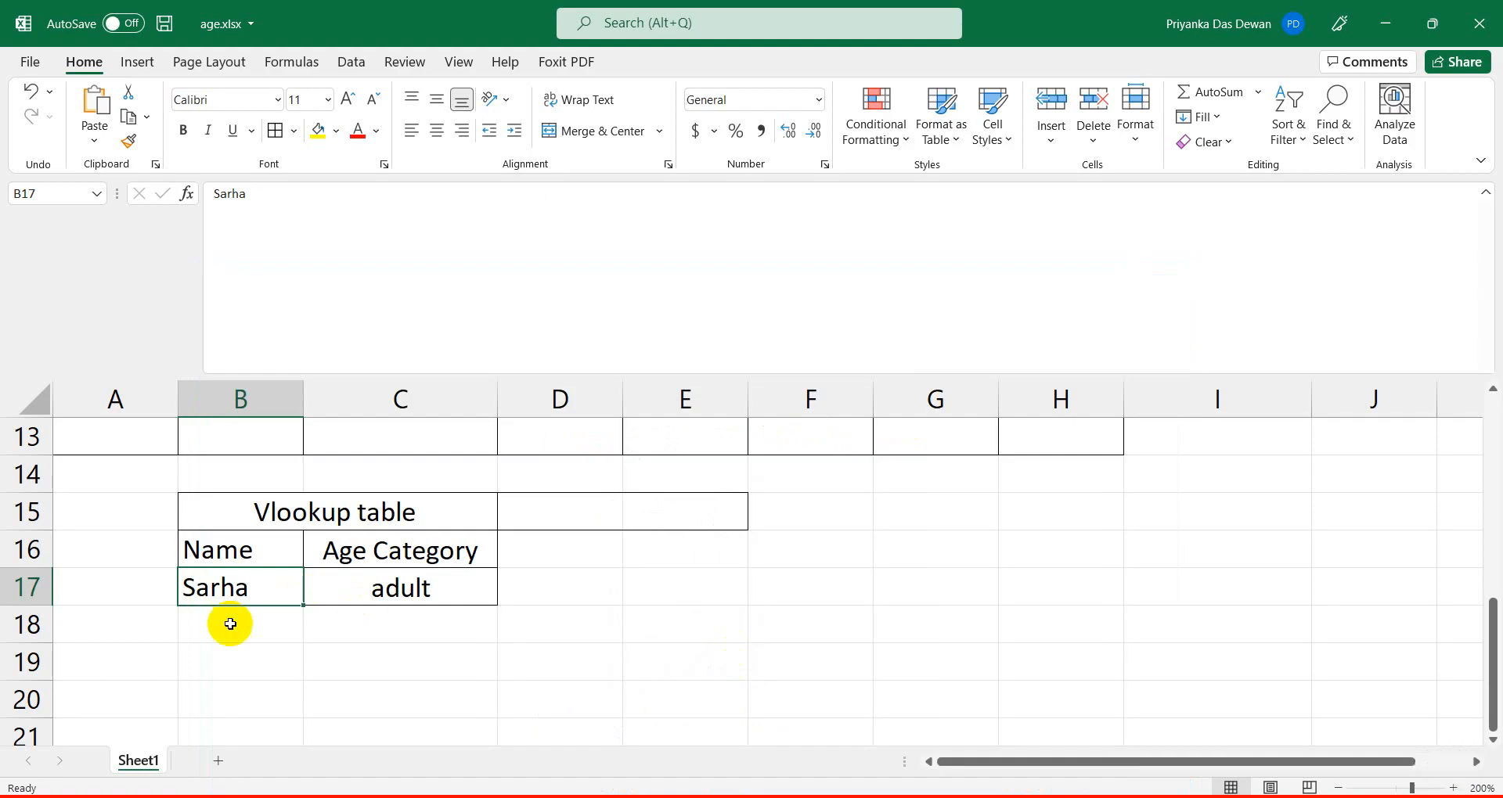
Open Data Validation for cell B17 and set its allowed values to List.
click(231, 624)
click(228, 591)
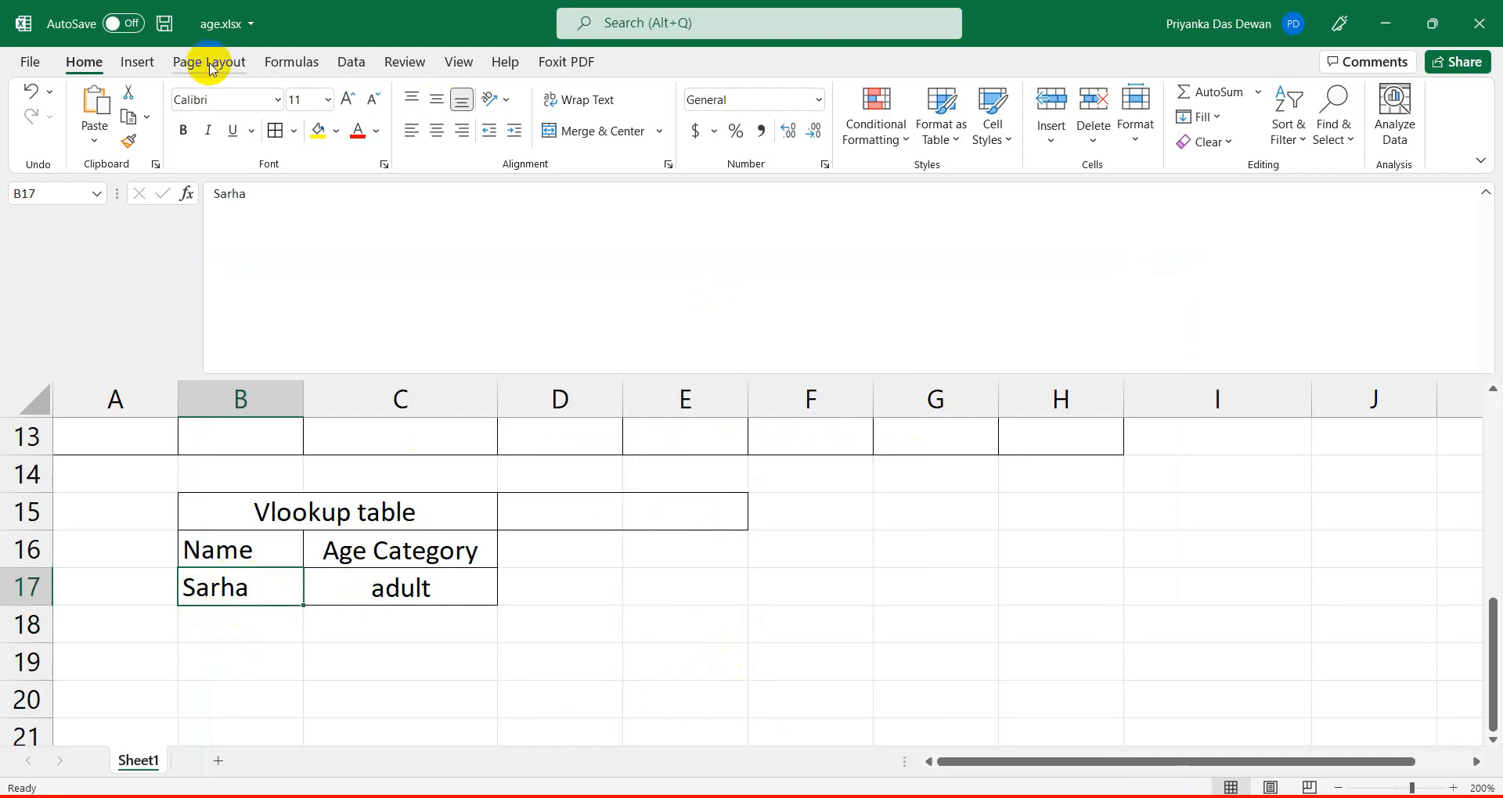
click(353, 69)
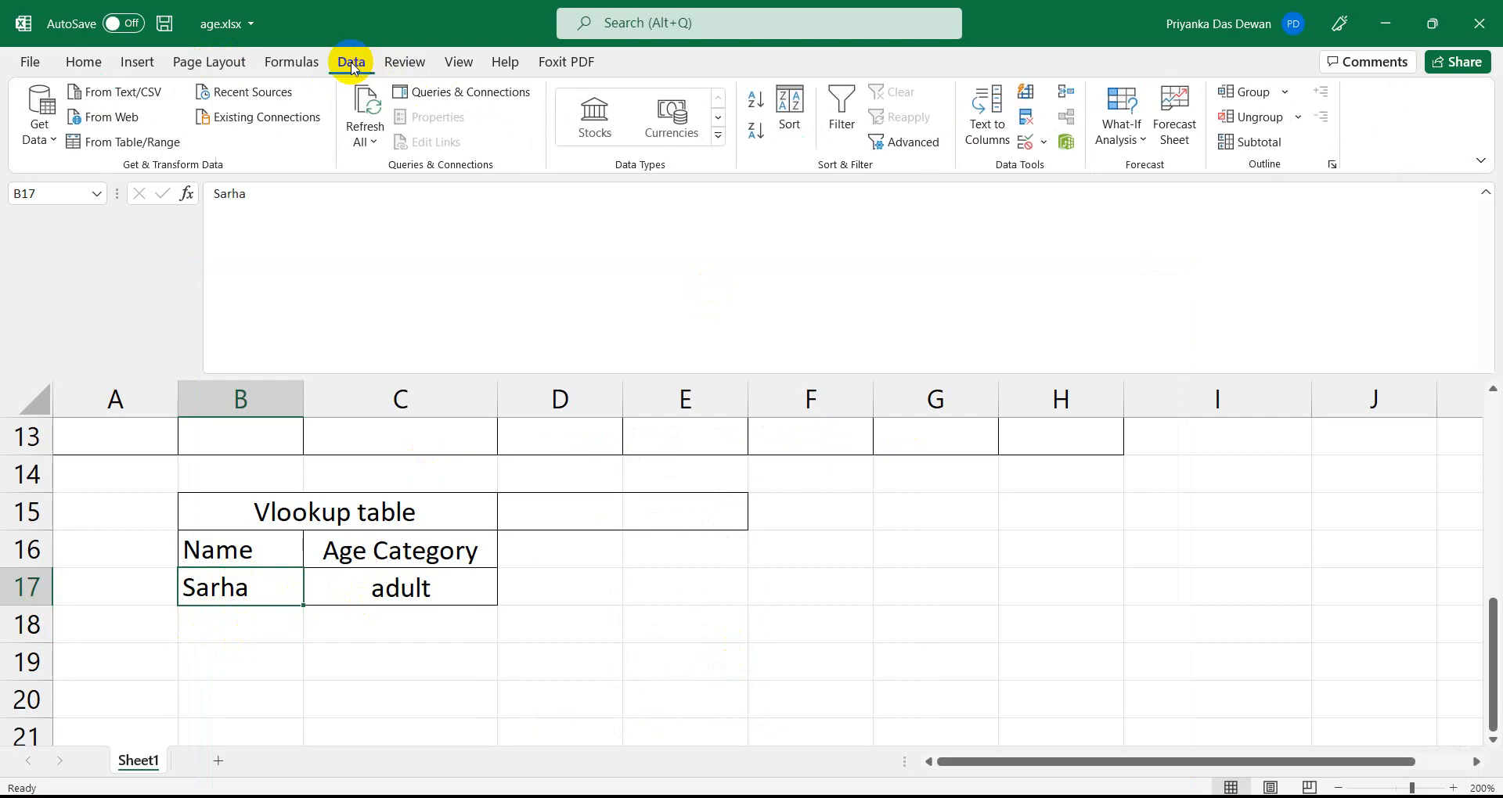
click(1043, 142)
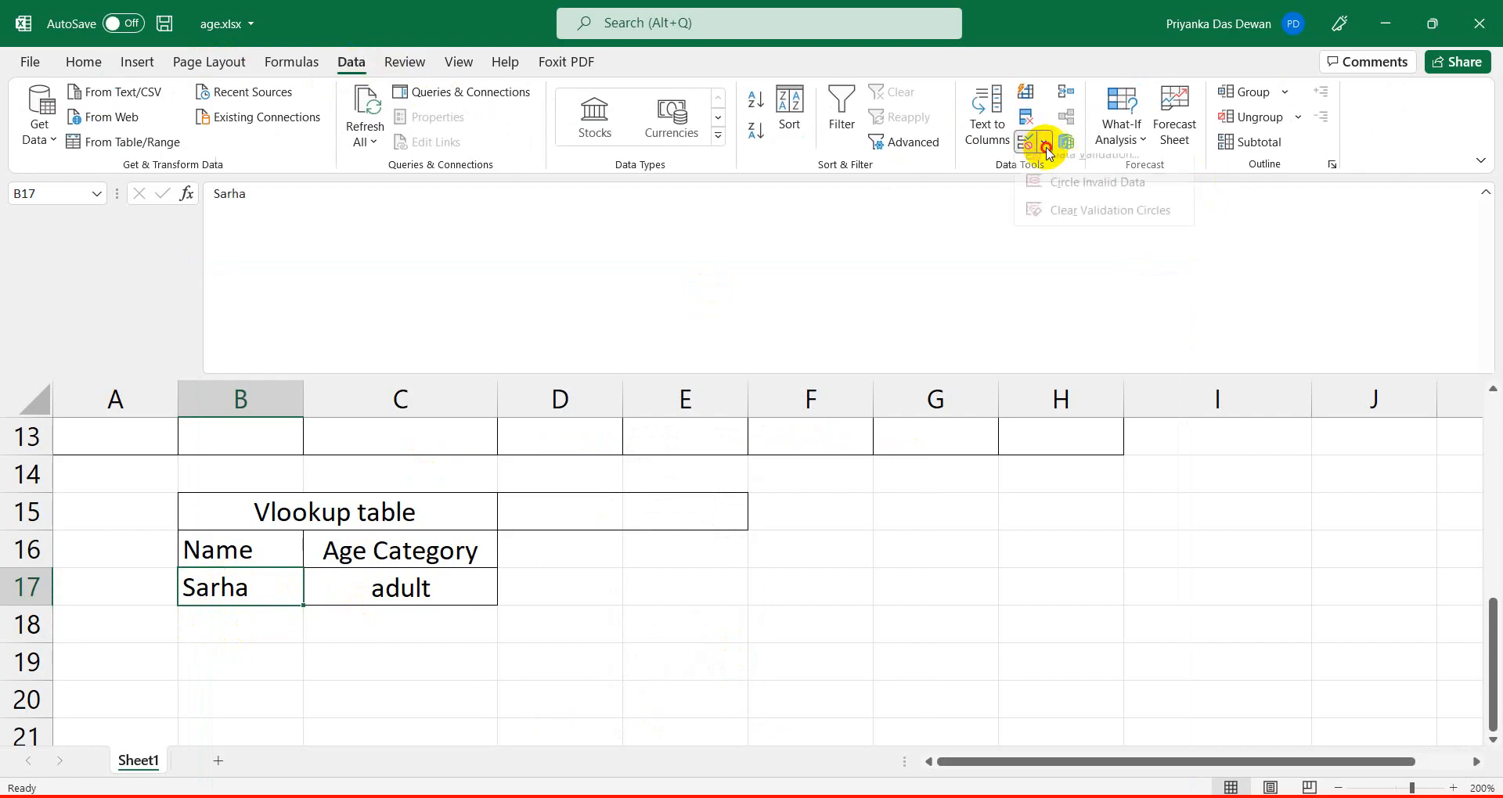
click(1062, 169)
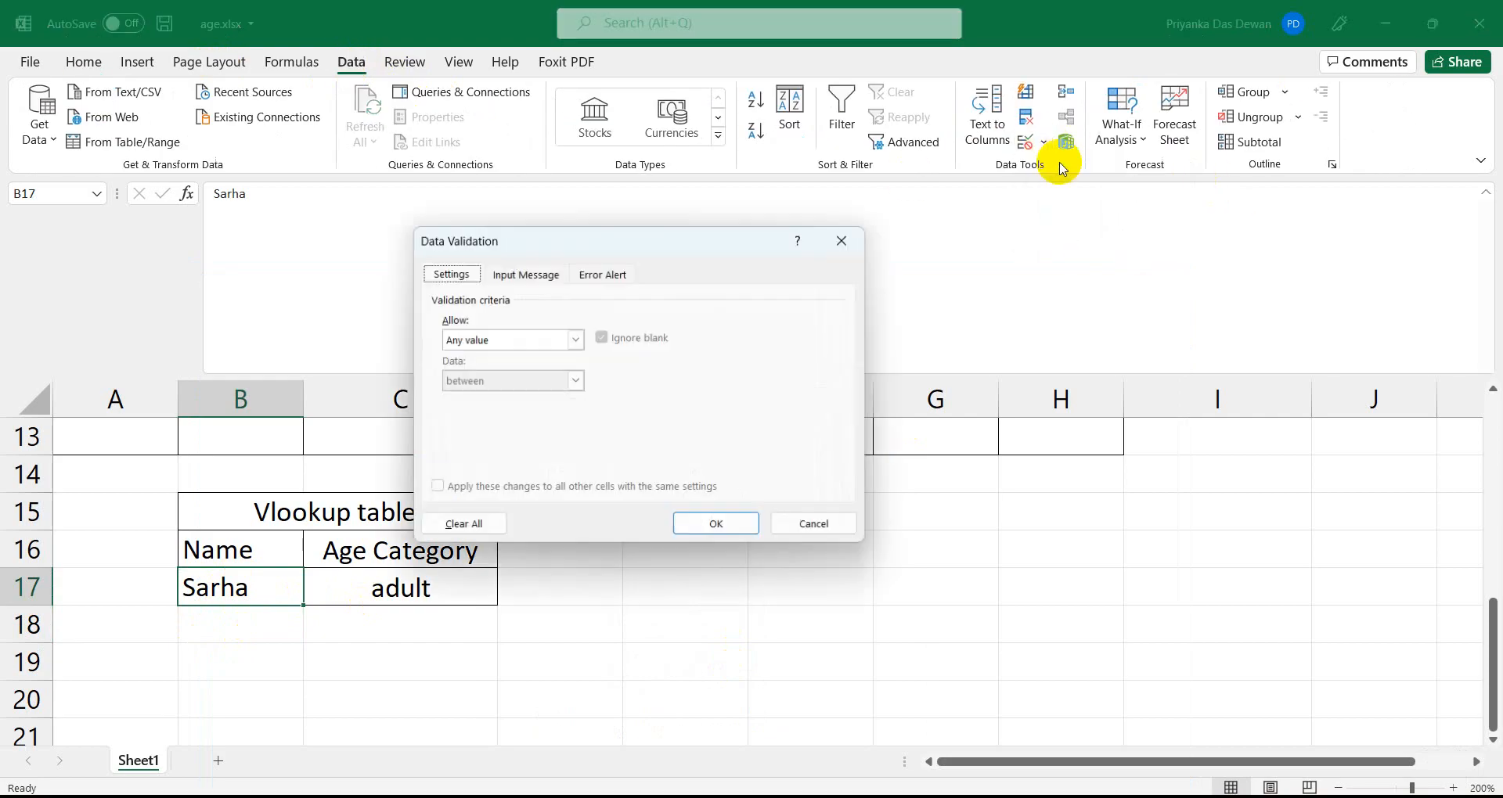
click(575, 339)
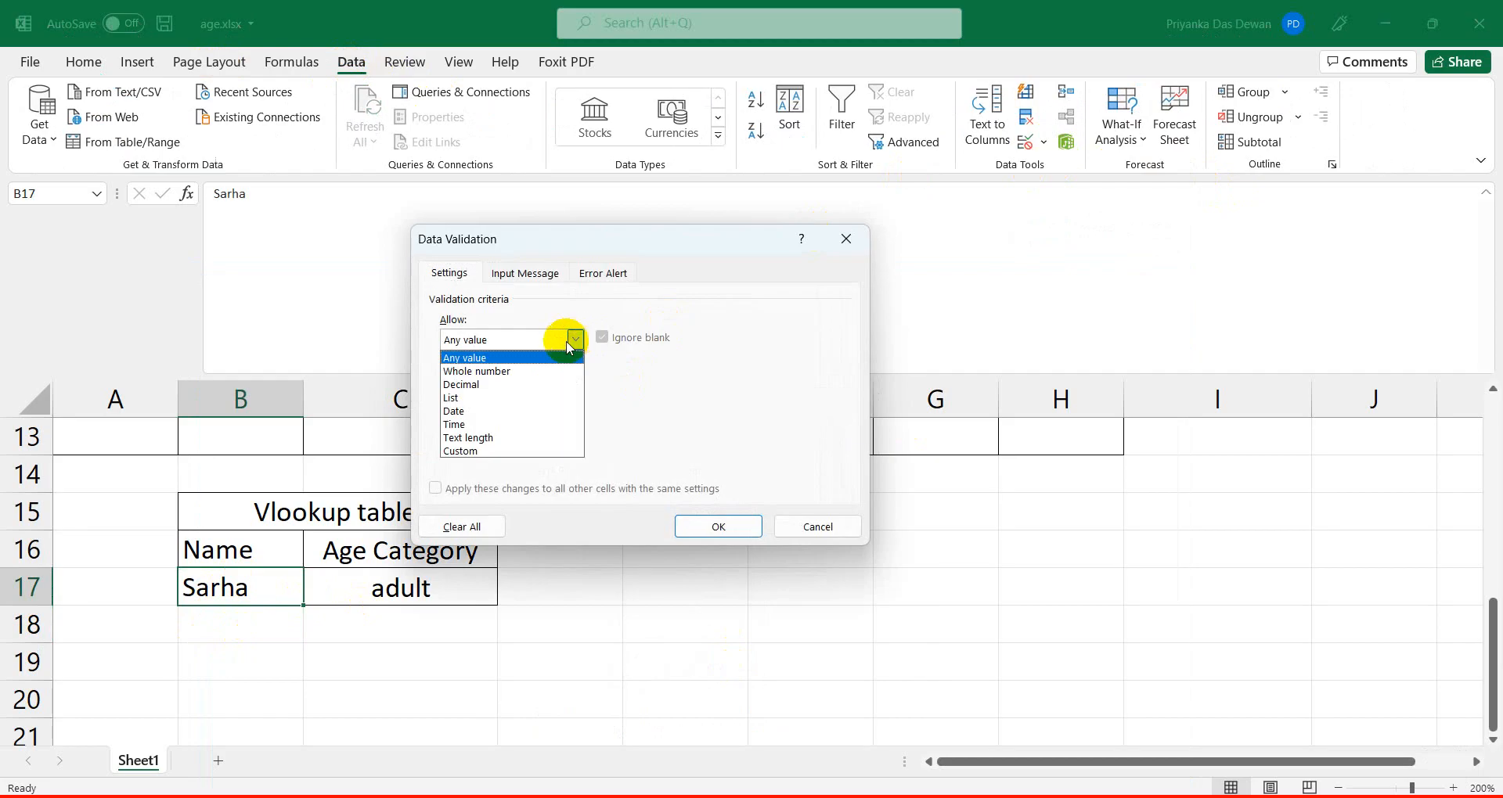
click(493, 398)
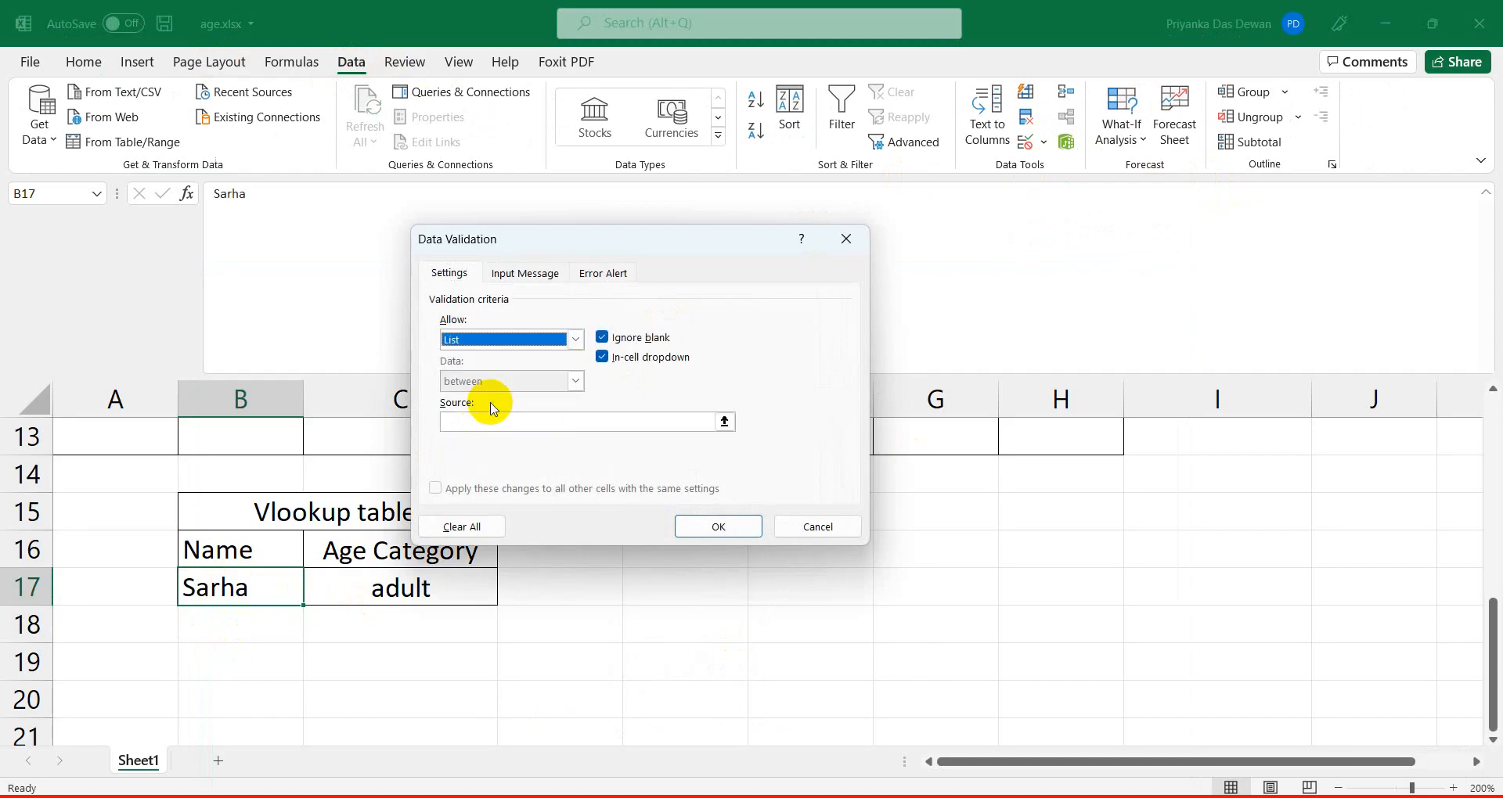
Set the validation list source to =$B$2:$B$7, apply it, and open the dropdown in B17 to check it.
click(463, 423)
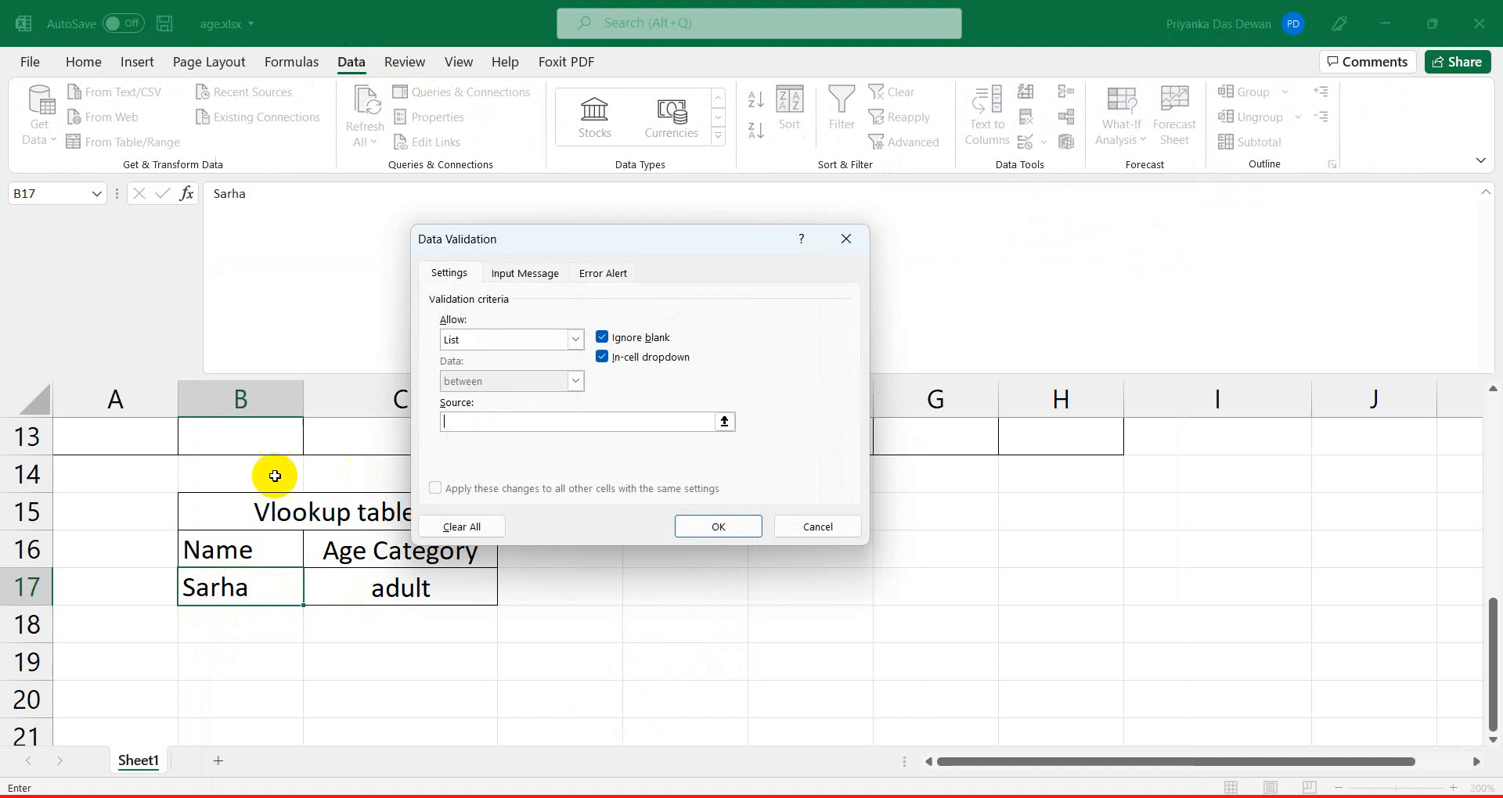
scroll(275, 476, up, 4)
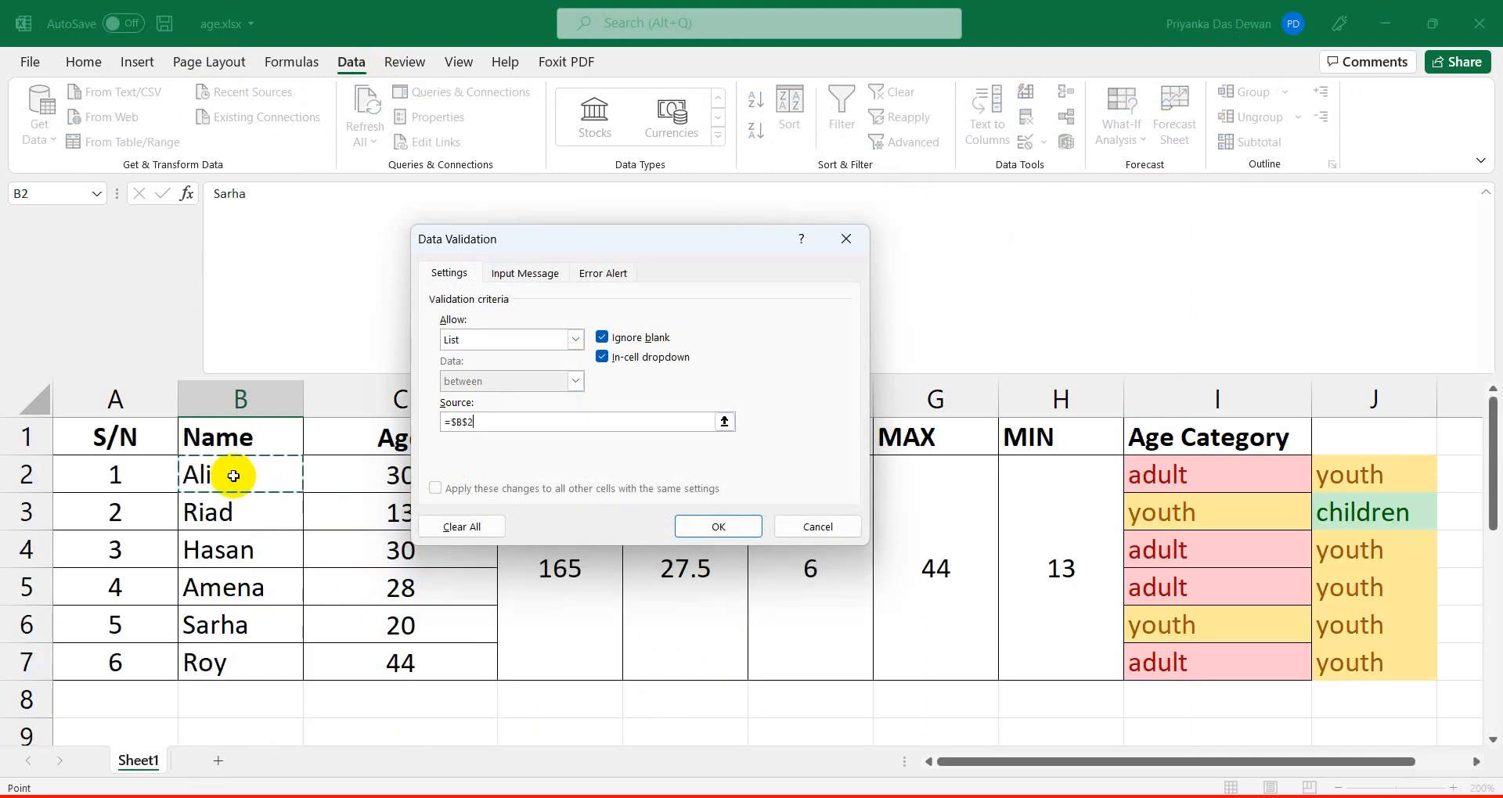
key(shift+Down)
key(shift+Down)
key(shift+Down)
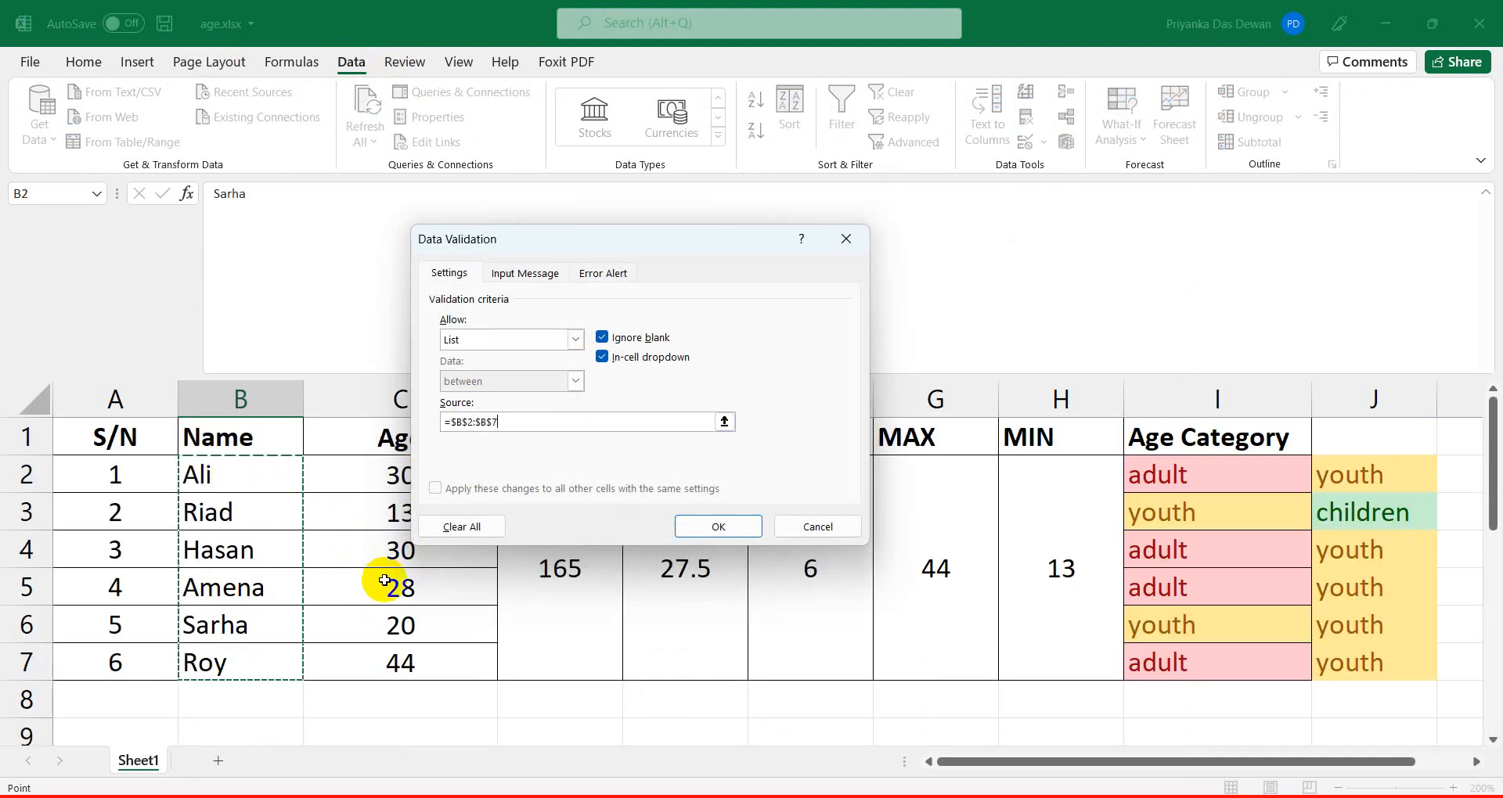
click(713, 527)
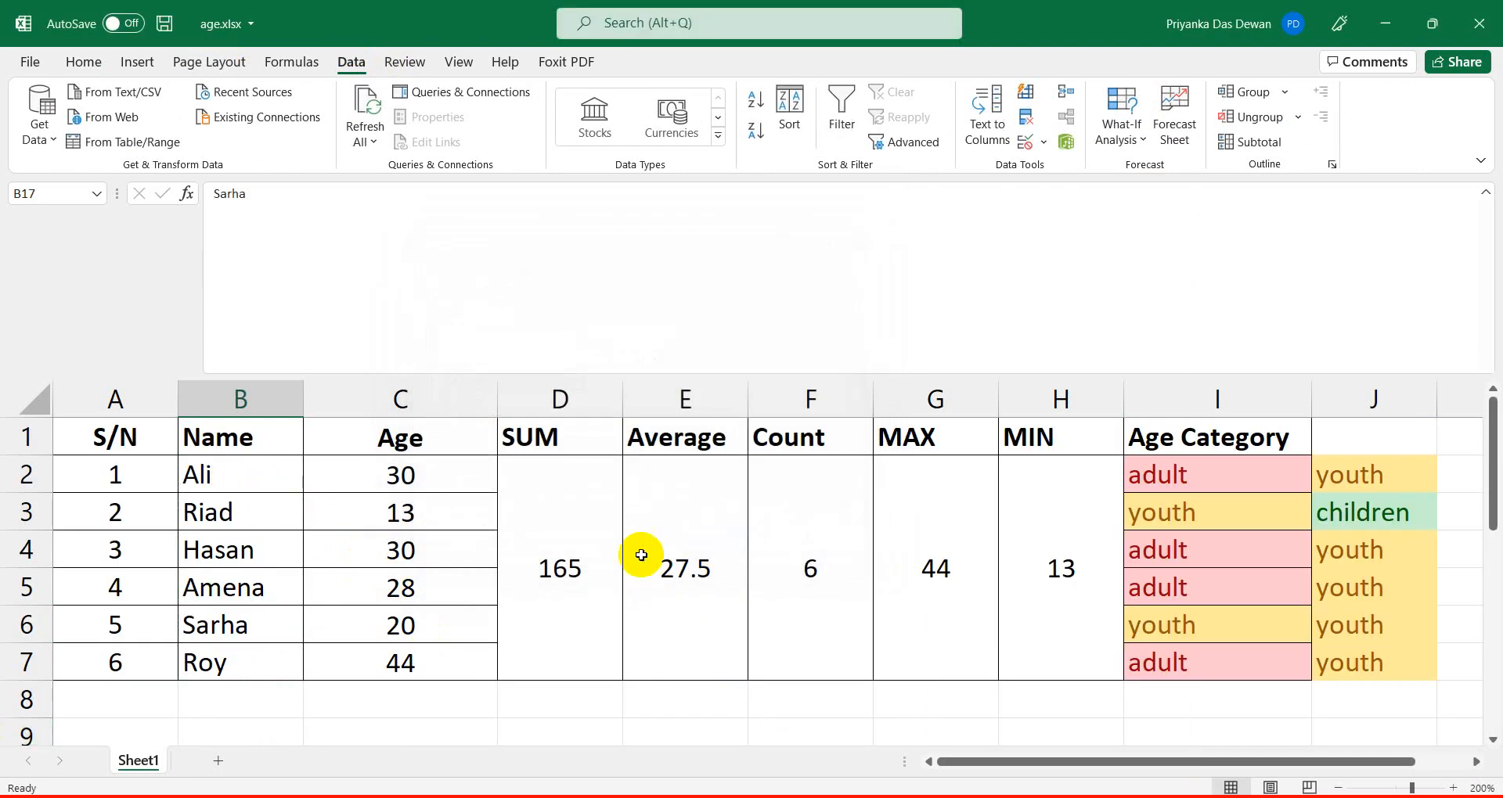
scroll(455, 613, down, 3)
click(312, 708)
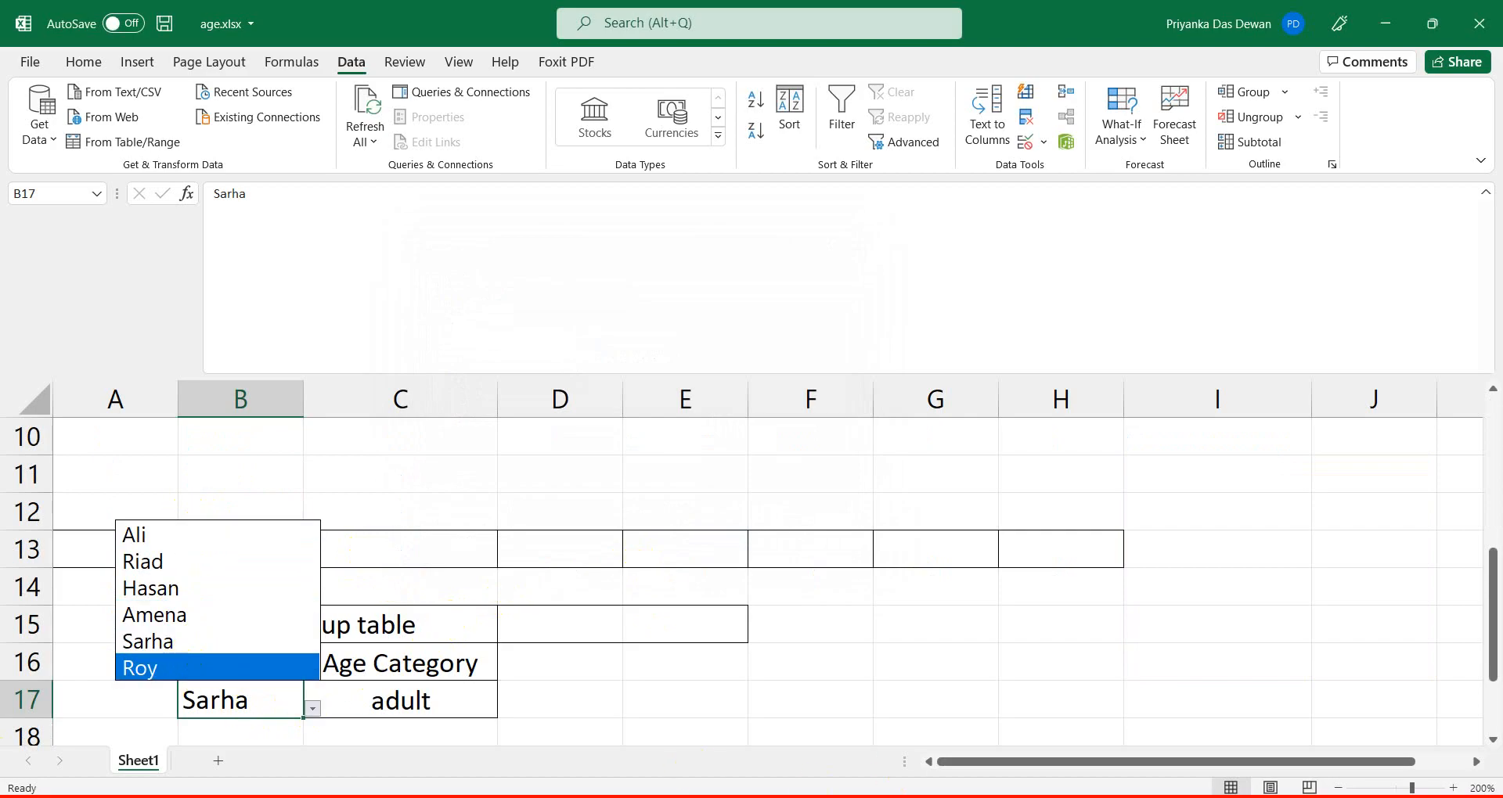
Switch to formulas.txt in Notepad and add the heading "## for vlookup" below the age category formulas.
key(alt+Tab)
scroll(767, 252, down, 1)
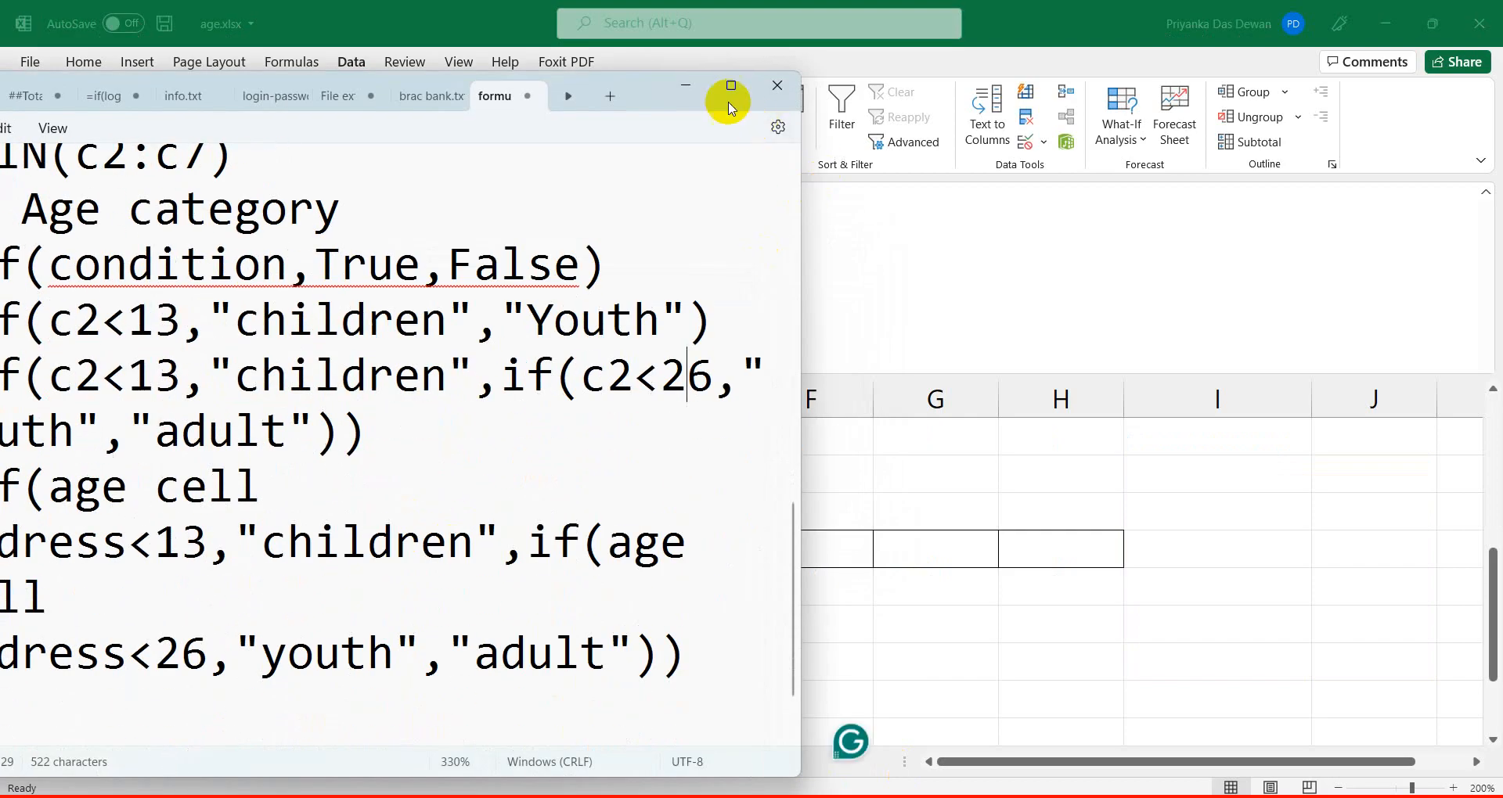
click(731, 85)
scroll(363, 650, up, 1)
click(867, 613)
text(.)
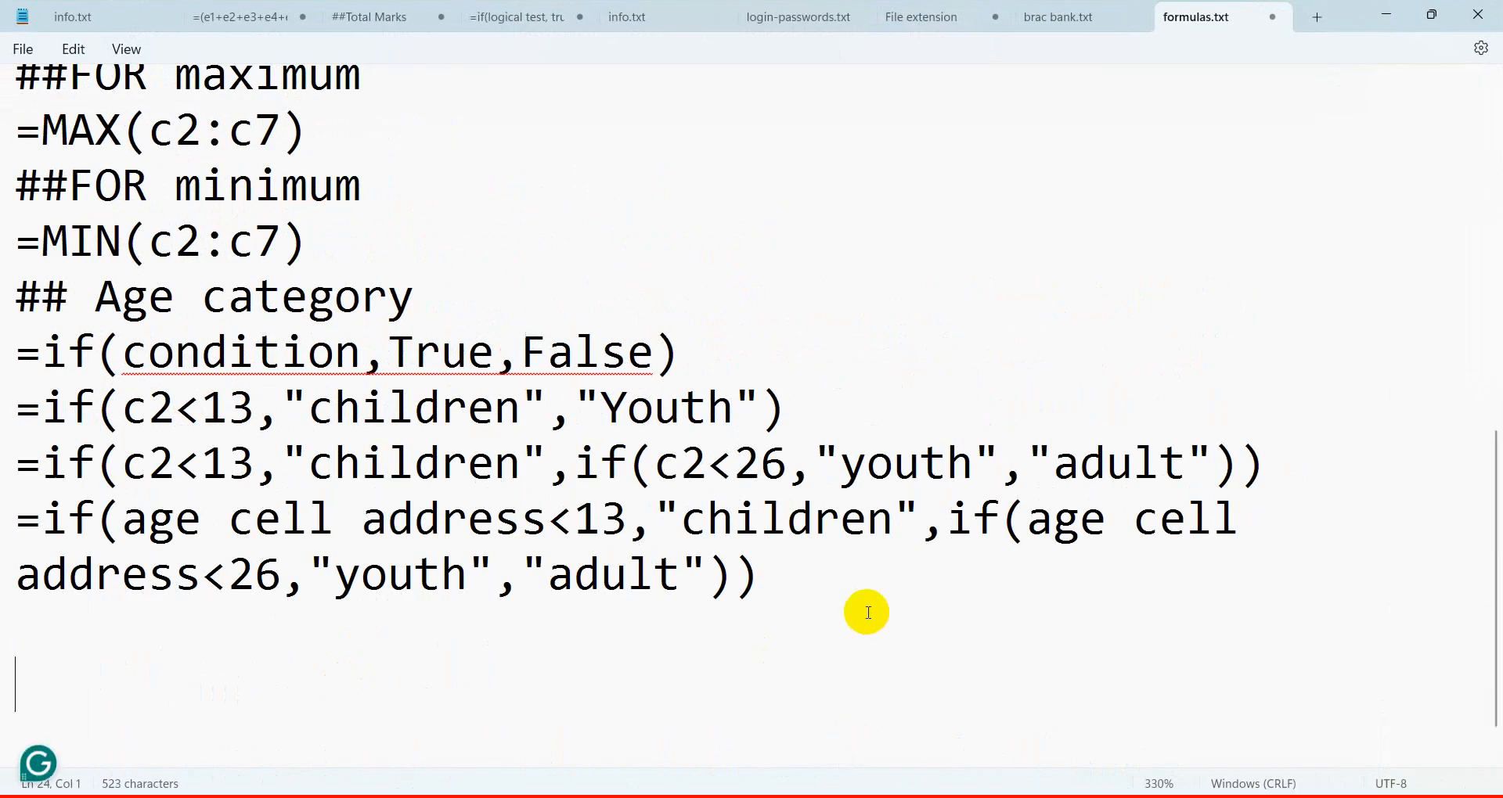
text(##)
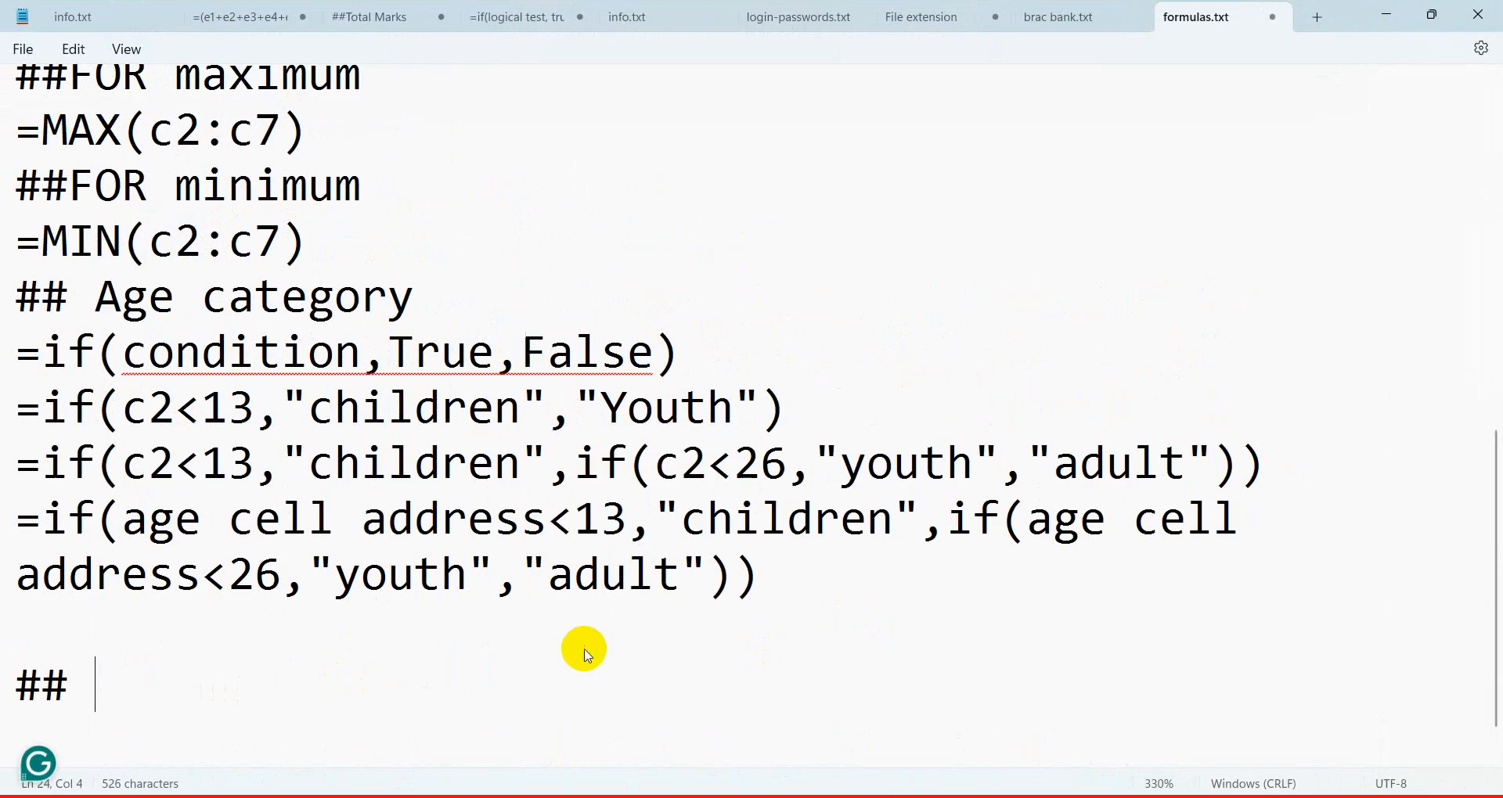
text( for v)
key(BackSpace)
key(BackSpace)
text(o)
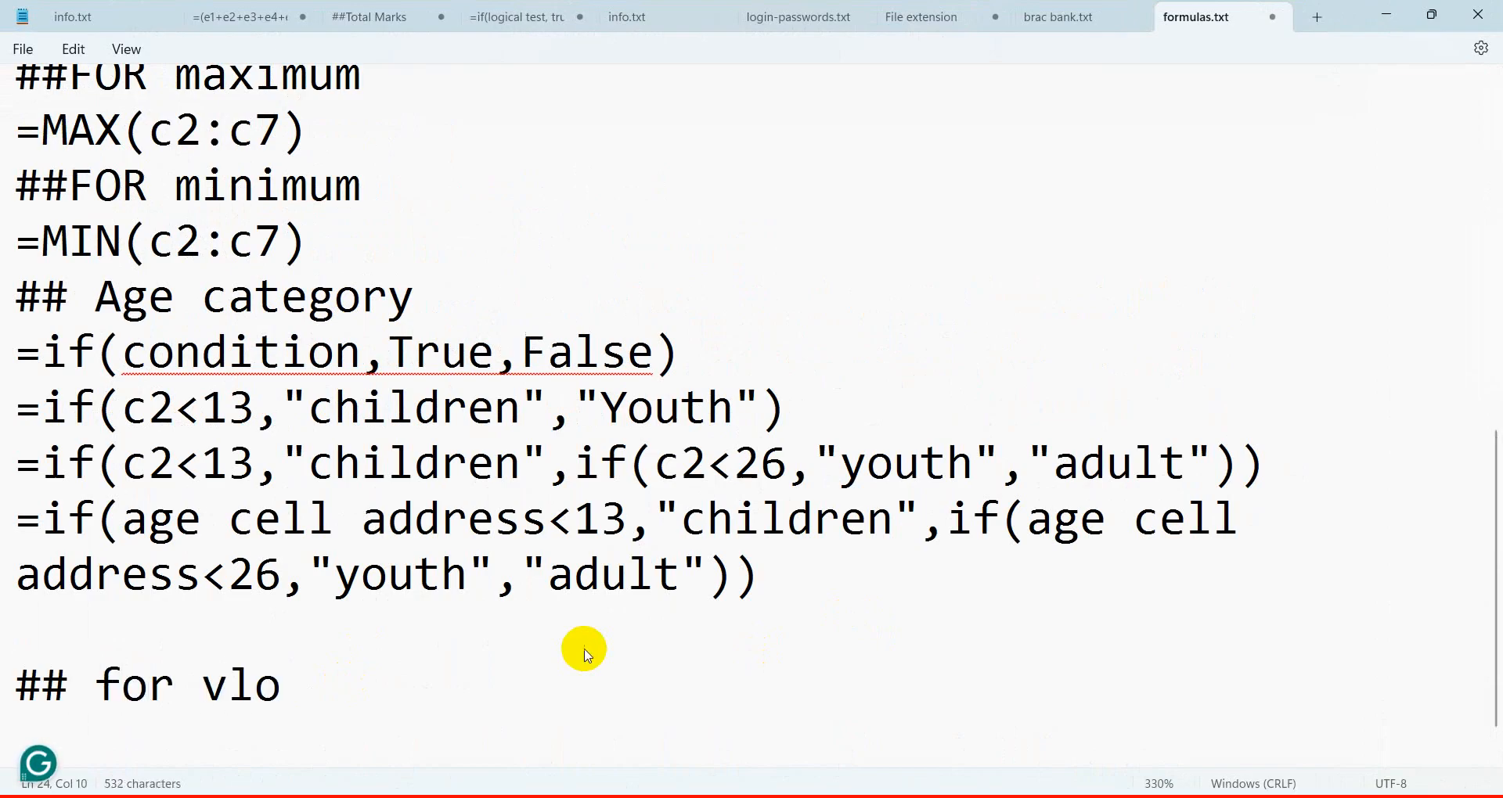
text(okup)
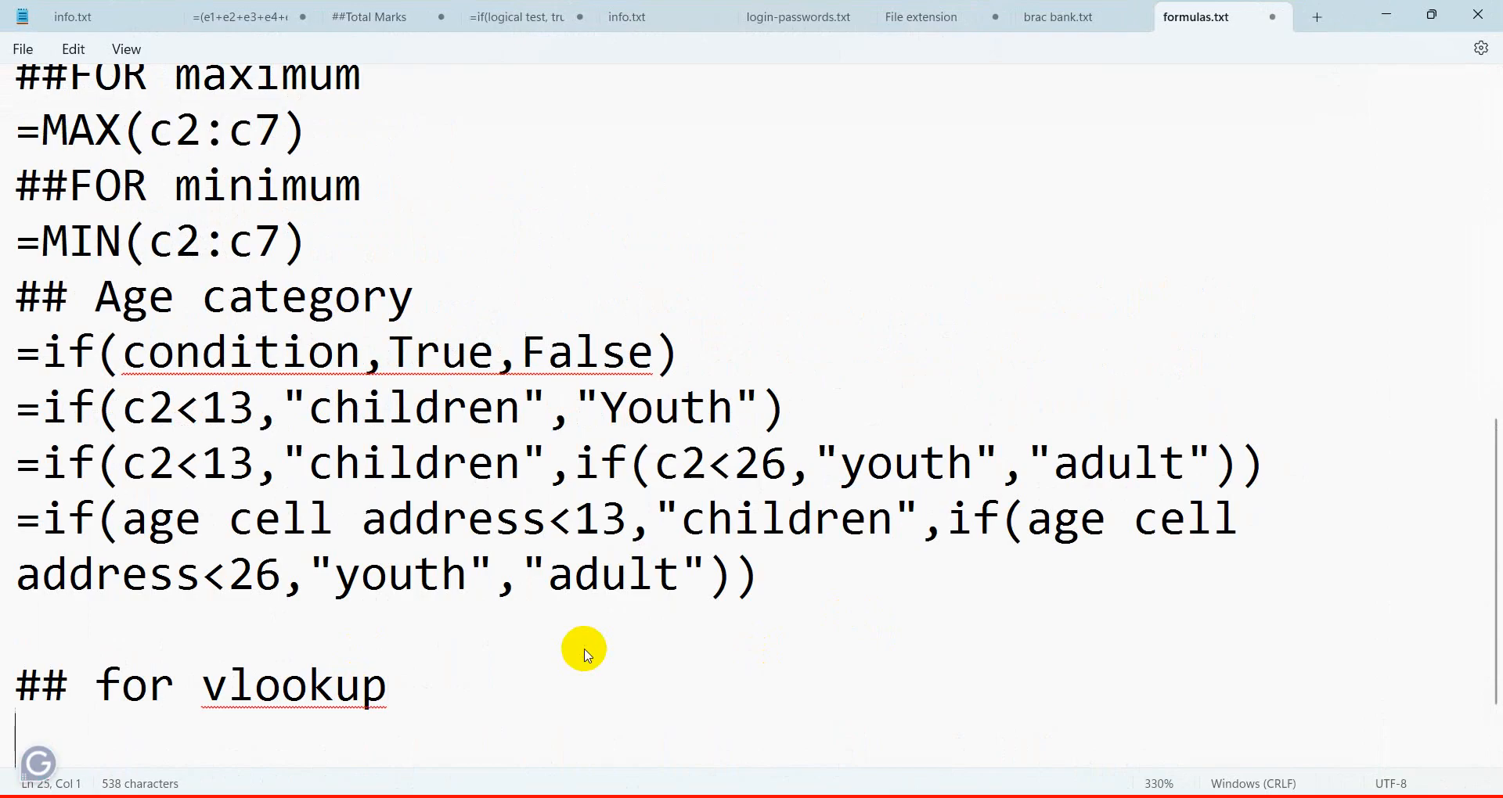
Copy the "Data Tab>> Data Tools ribbon>>Data Validation Option>>" text from the age validation notes to below the vlookup heading.
scroll(91, 335, up, 5)
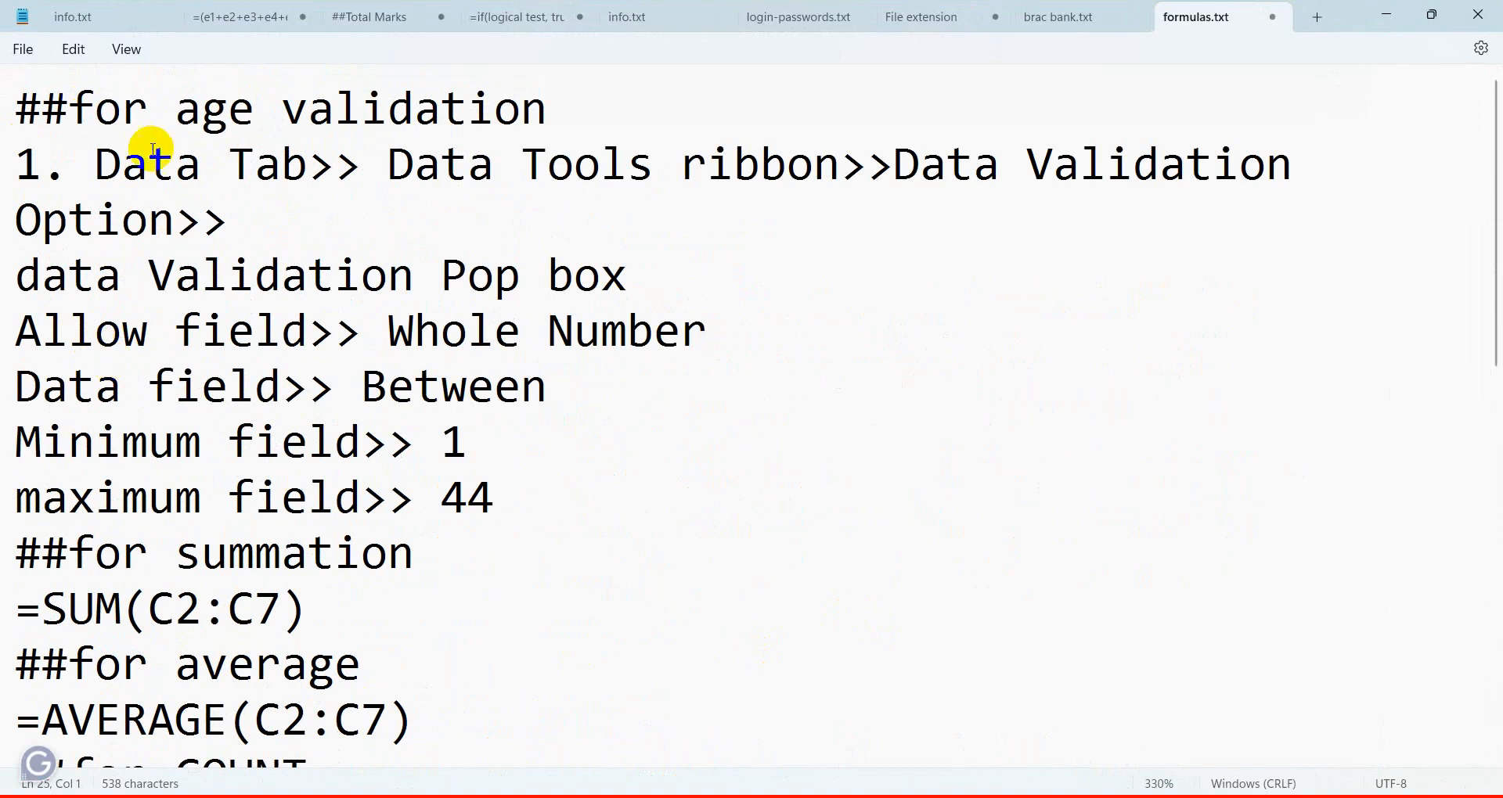
drag(94, 154, 1358, 198)
key(ctrl+c)
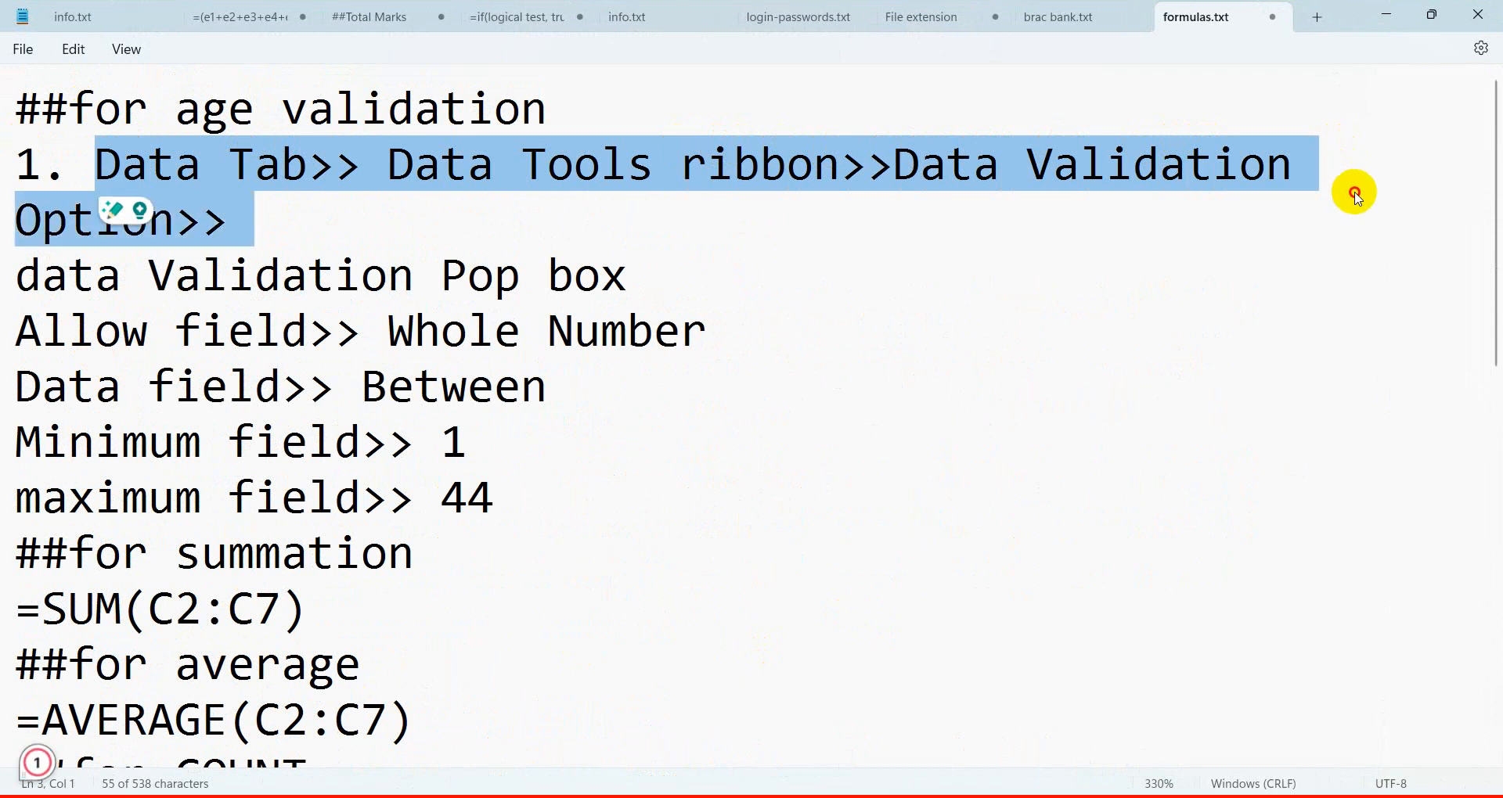
scroll(614, 401, down, 6)
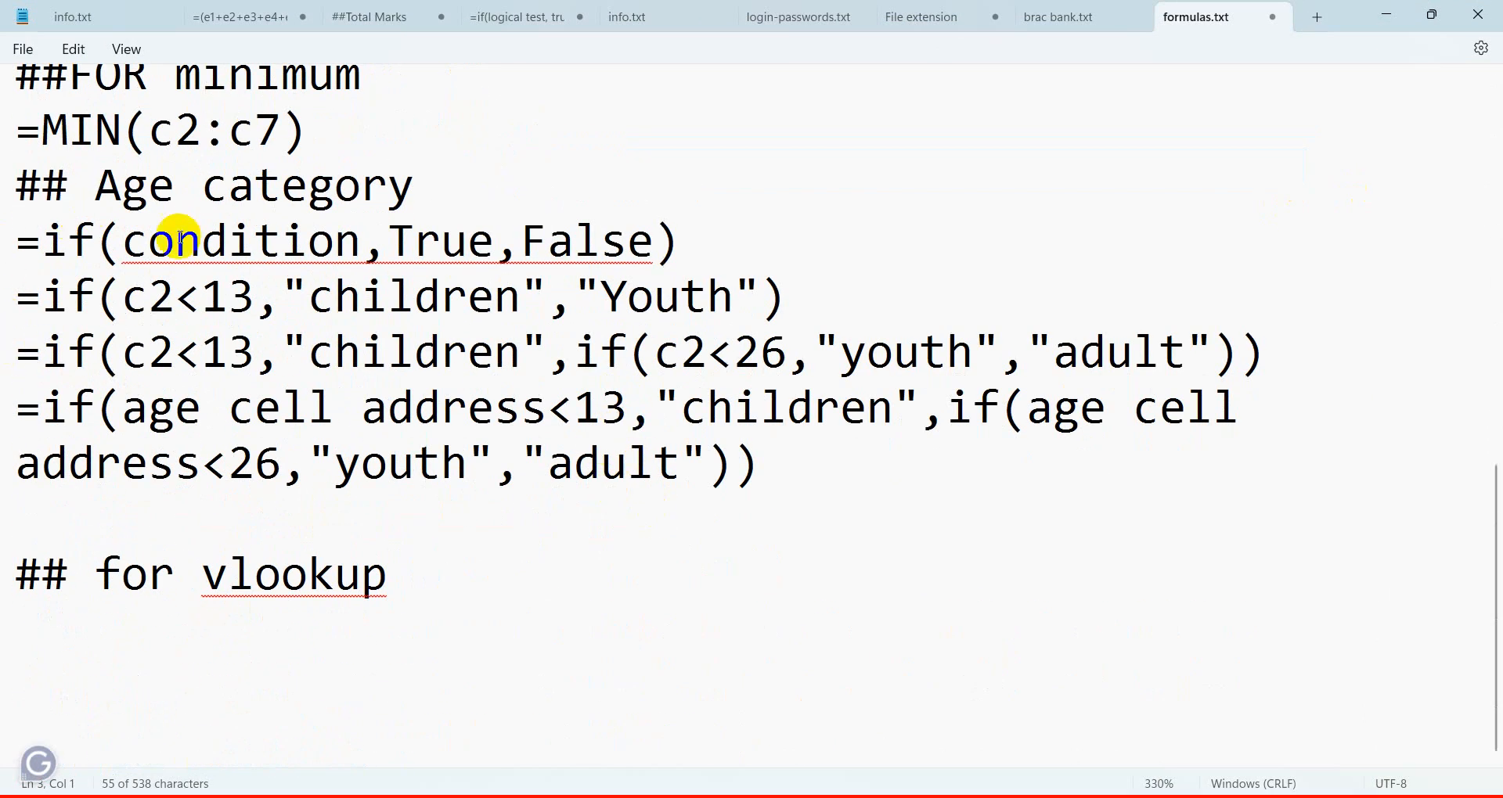
key(ctrl+v)
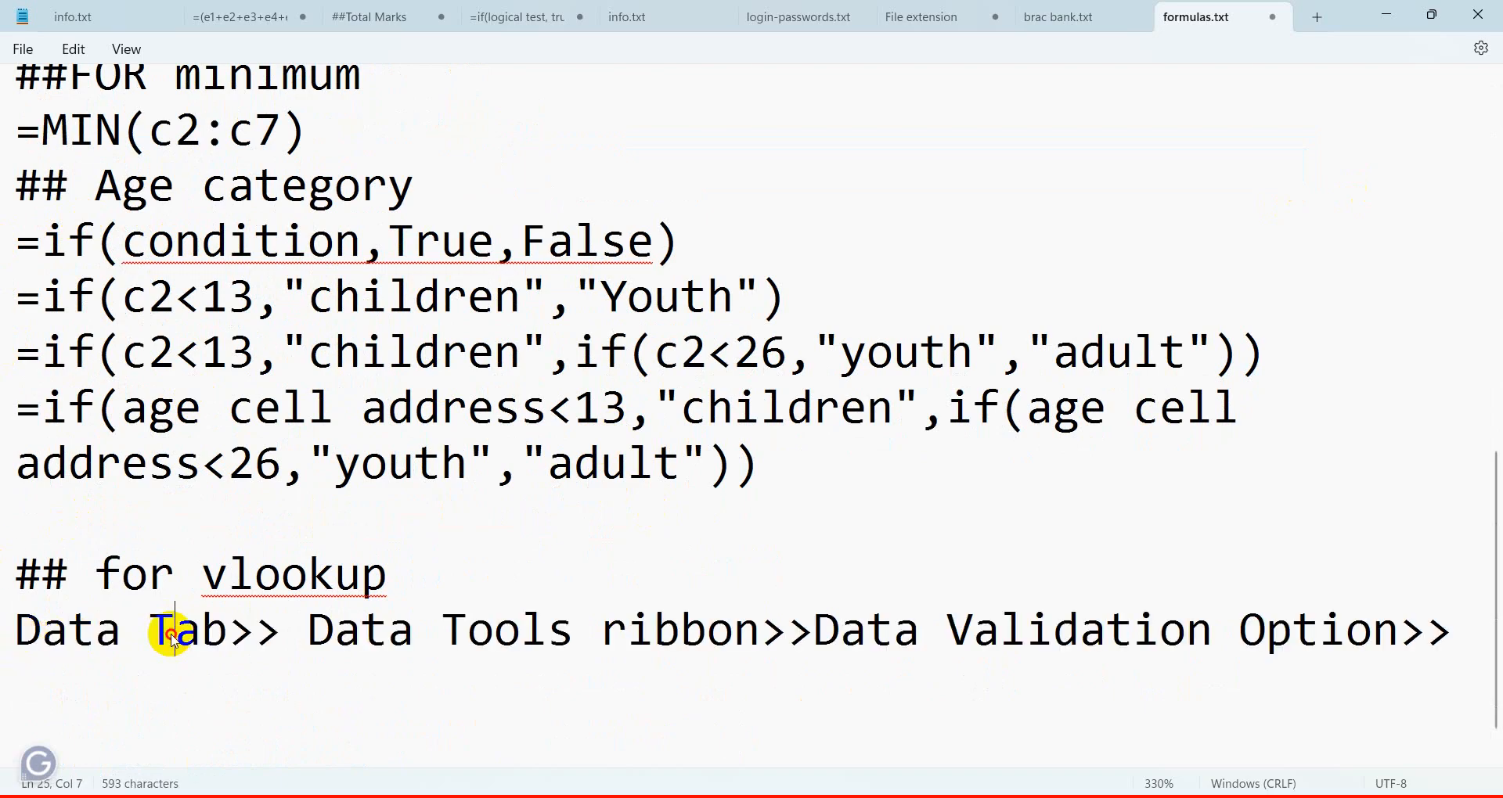
click(172, 633)
drag(291, 637, 815, 626)
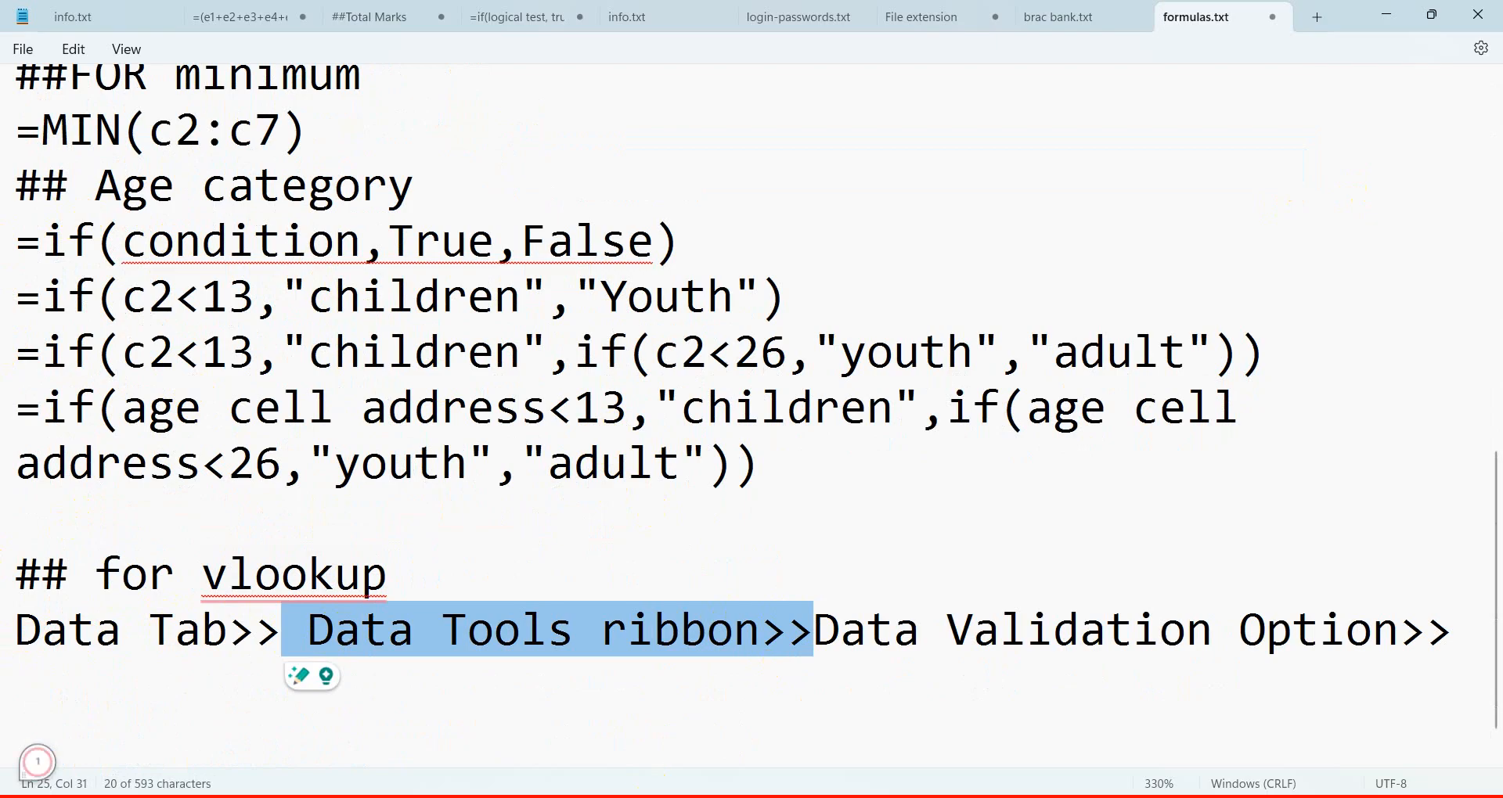
Return to the Excel workbook, open Data Validation for cell B17 and examine its list source range in the Name column.
key(alt+Tab)
click(1044, 142)
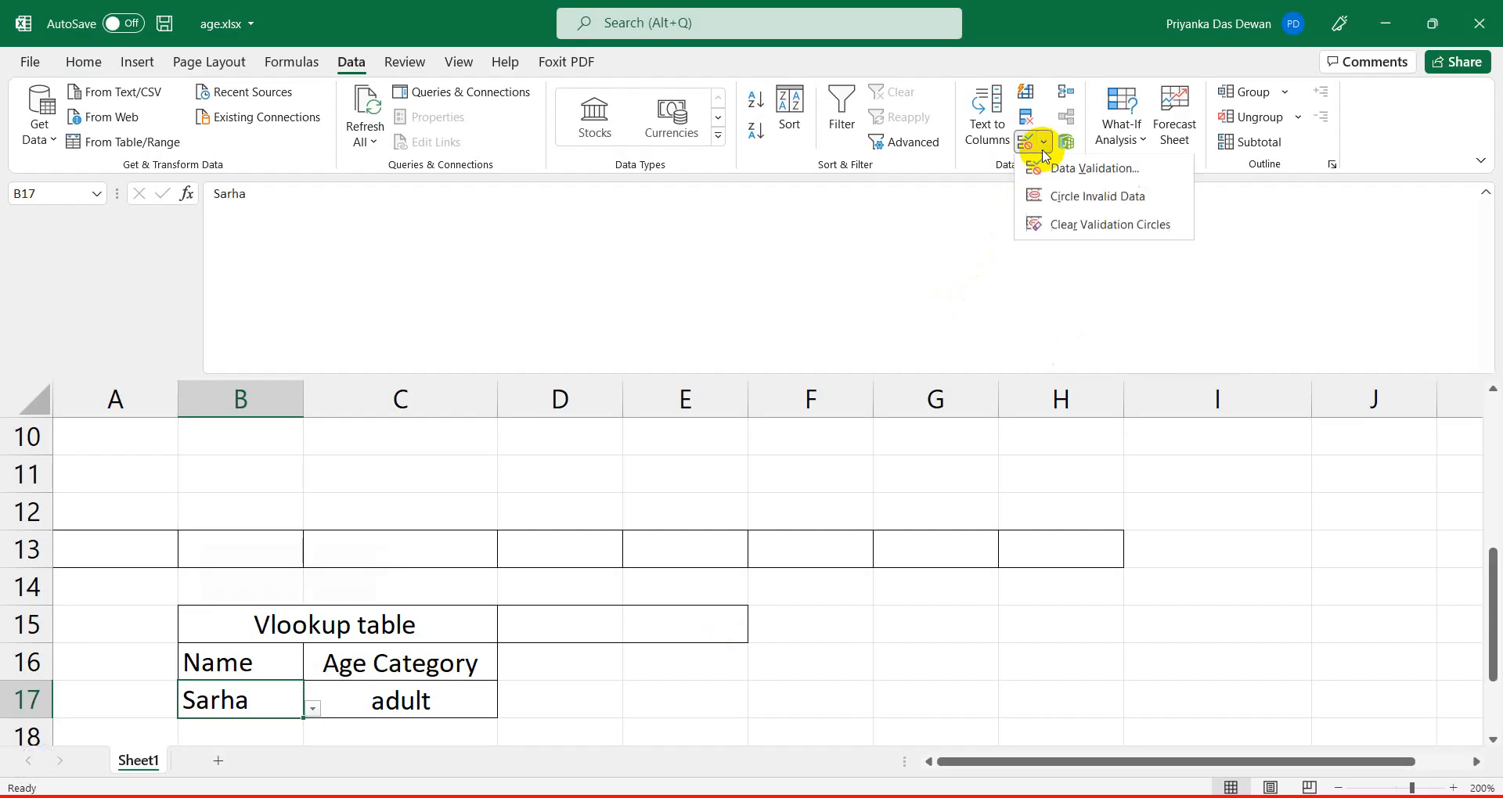
click(1053, 169)
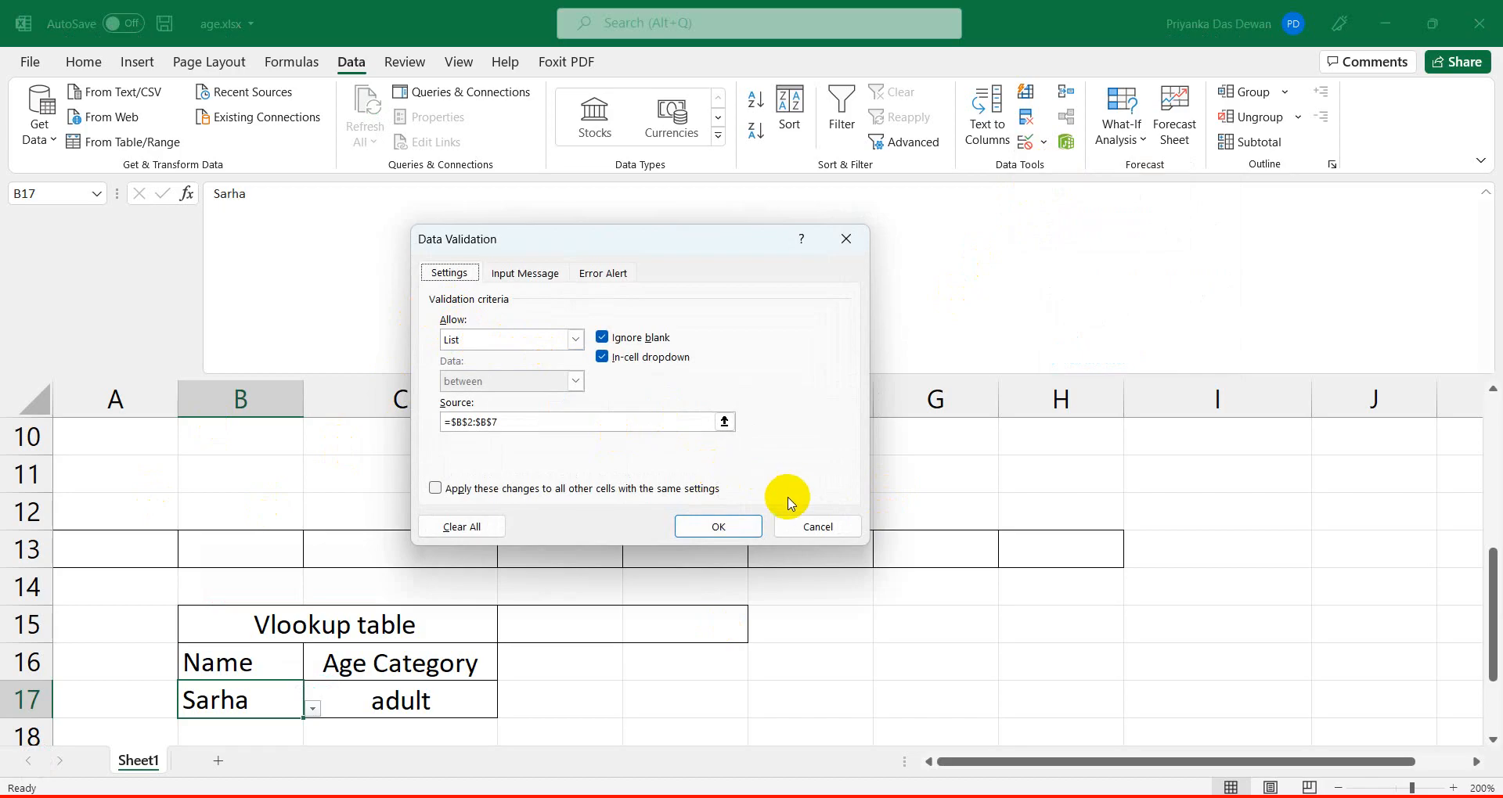
click(472, 423)
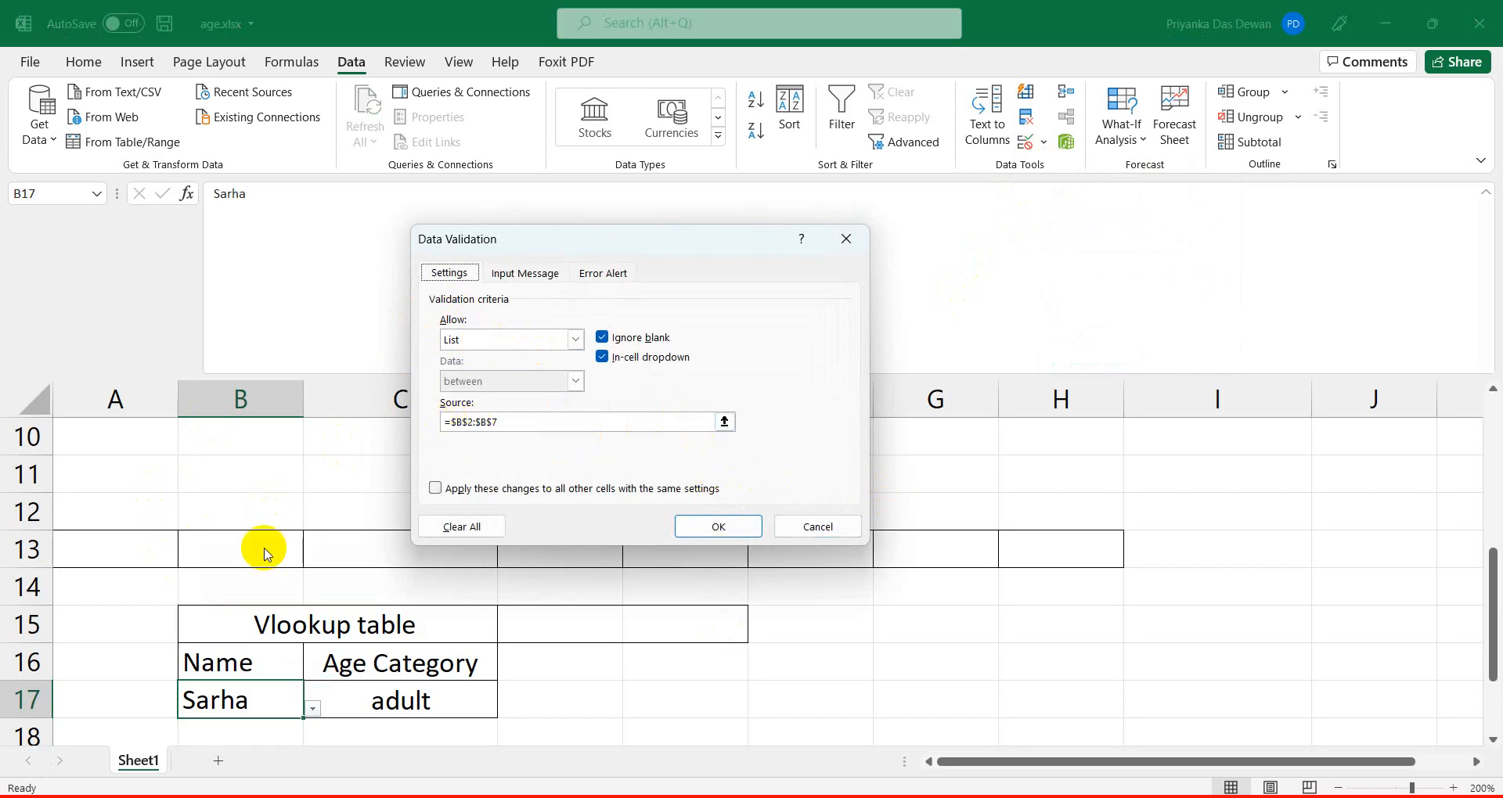
drag(711, 239, 1244, 227)
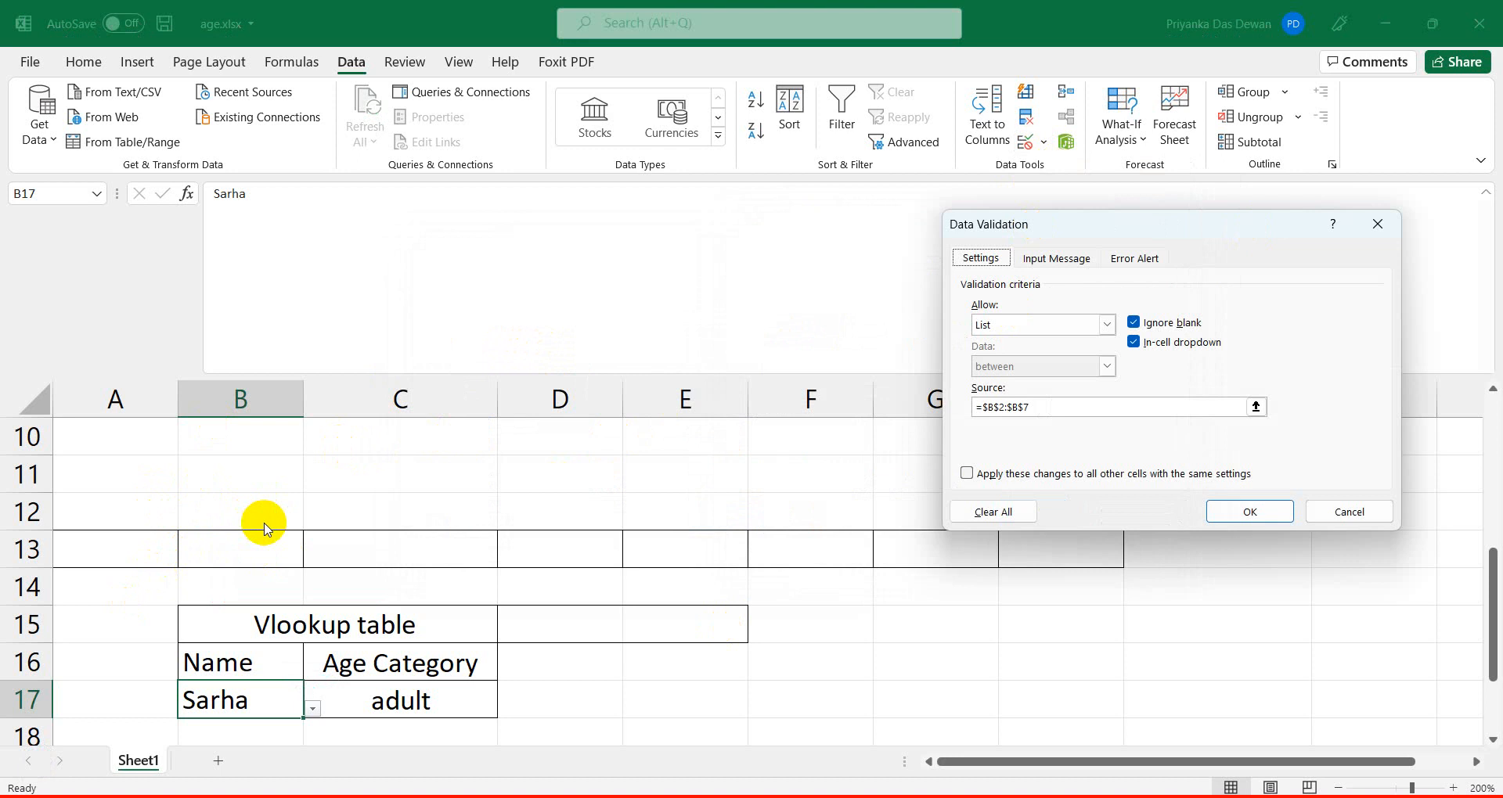
click(1070, 411)
scroll(262, 553, up, 3)
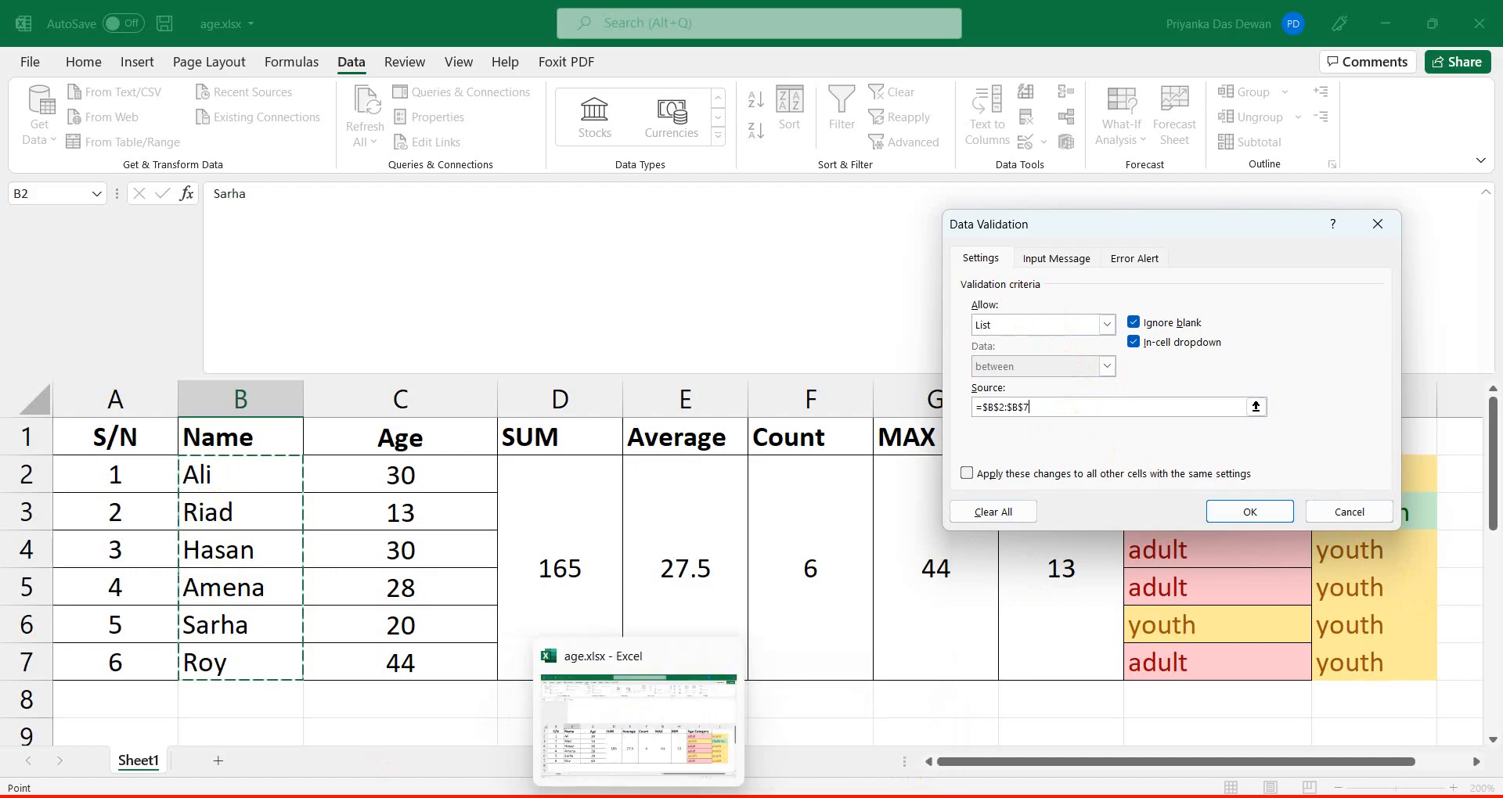
Switch to formulas.txt in Notepad and add the lines "Allow>> list" and "Source>>" to the vlookup notes.
click(685, 797)
click(141, 690)
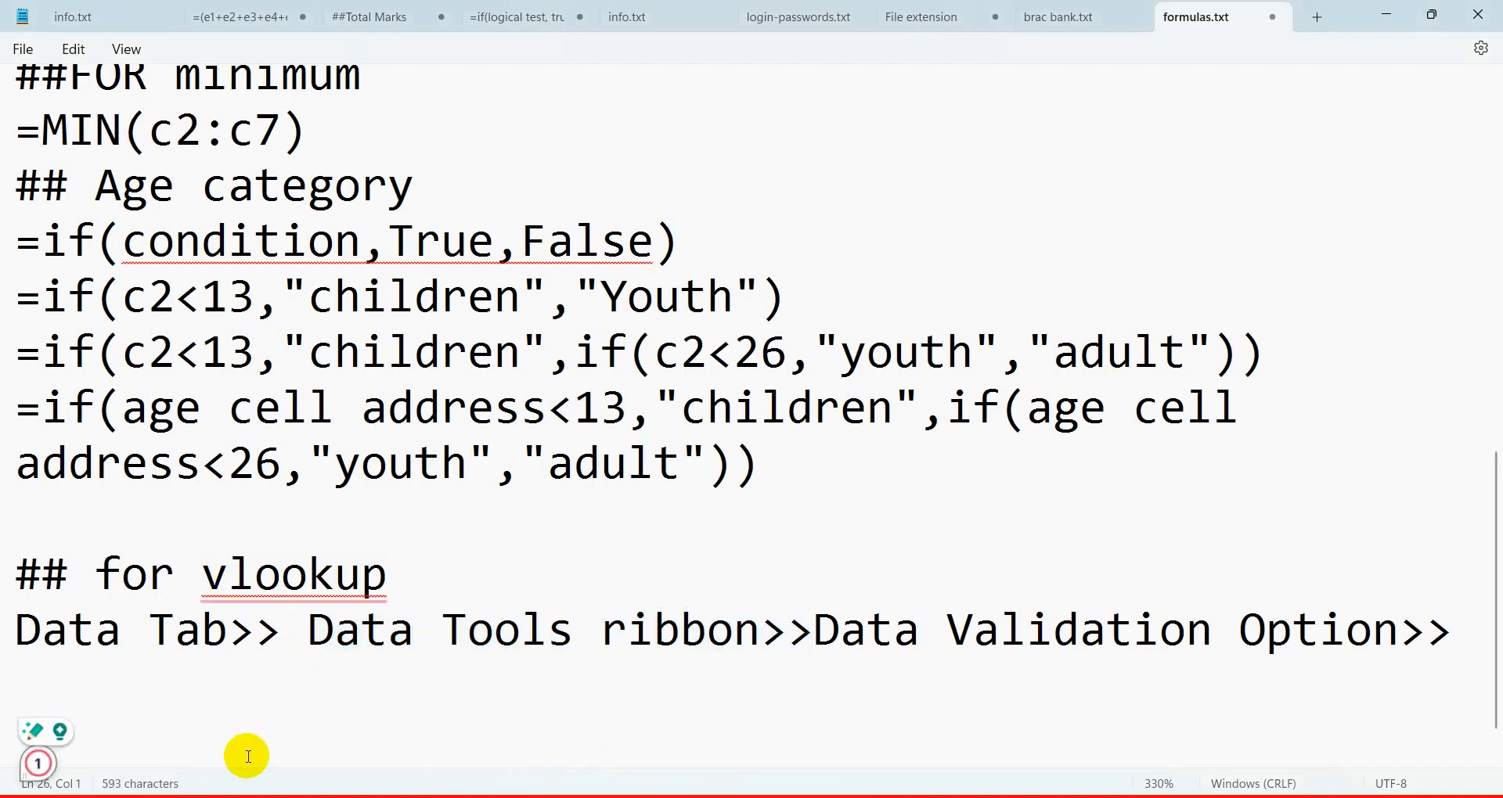
text(Allo)
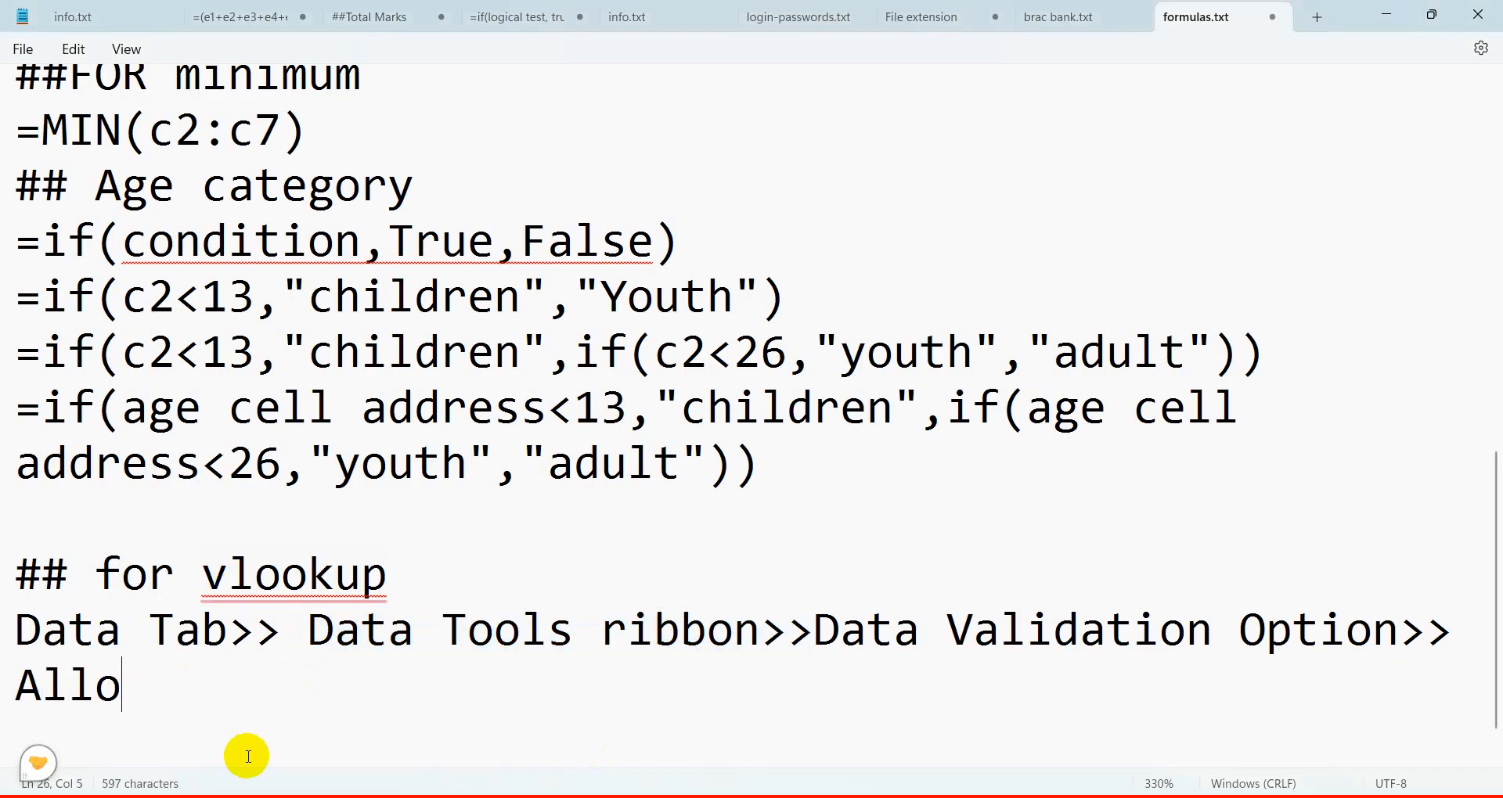
text(w>> l)
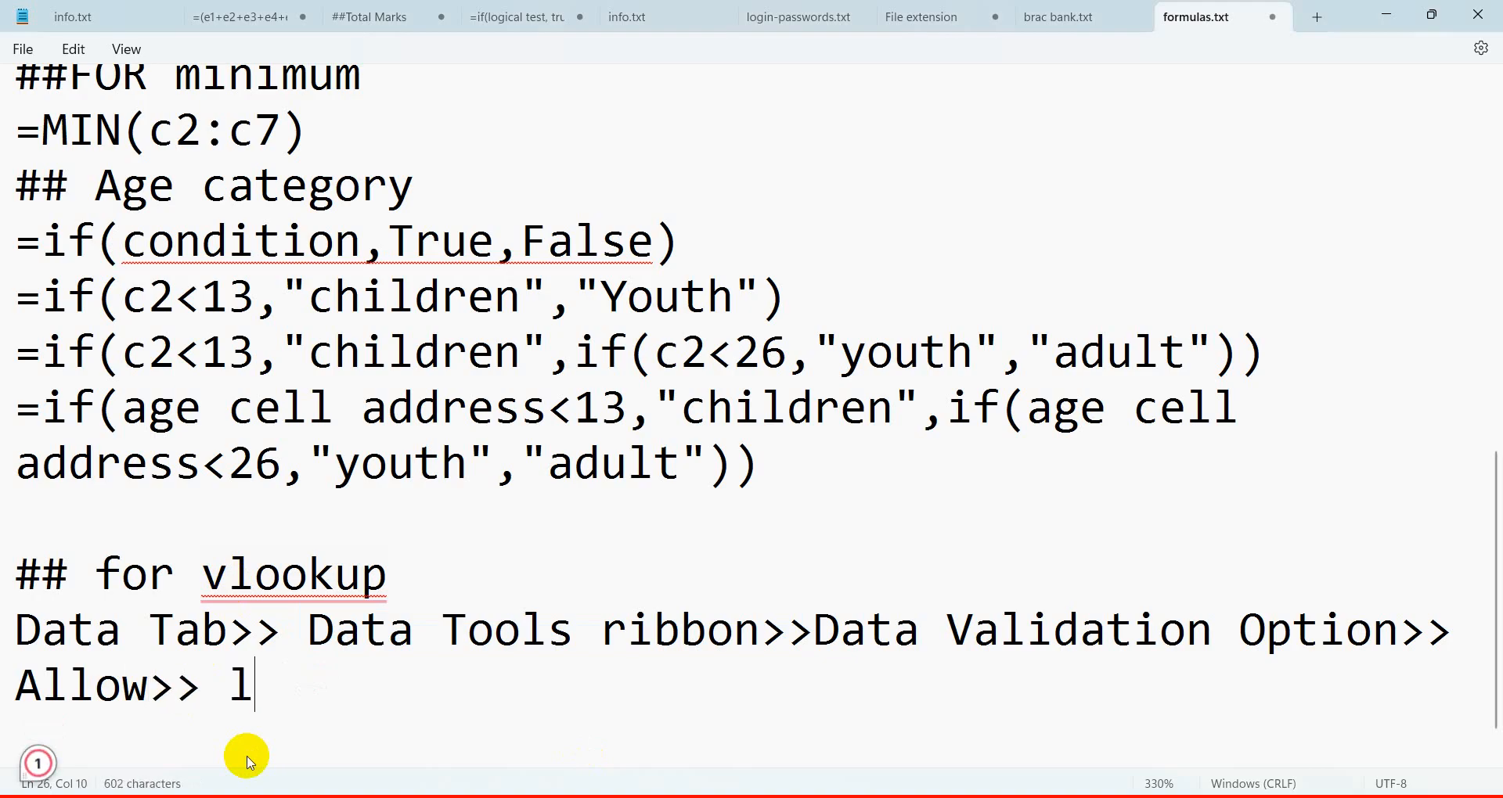
text(ist)
key(Return)
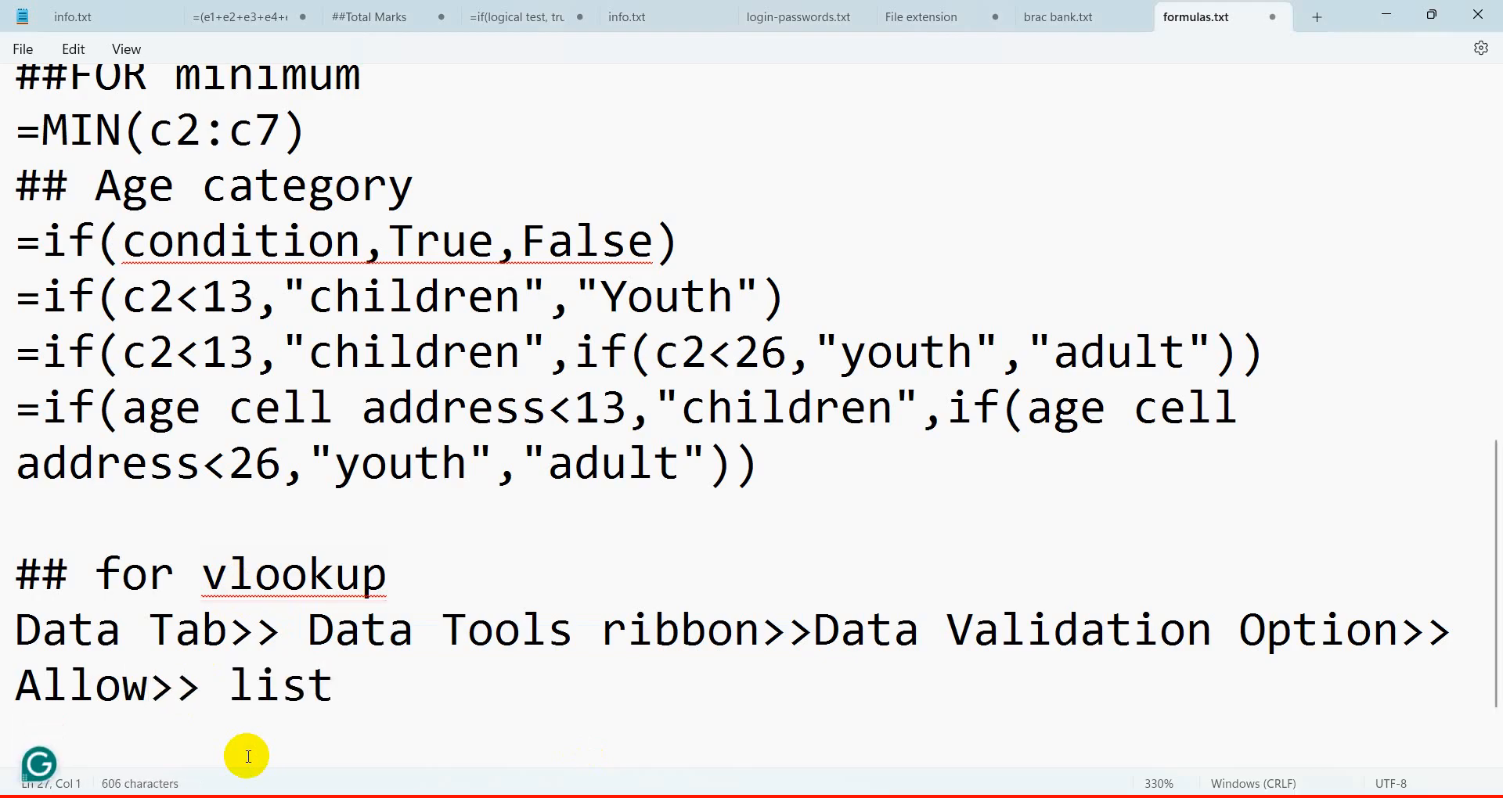
text(Sou)
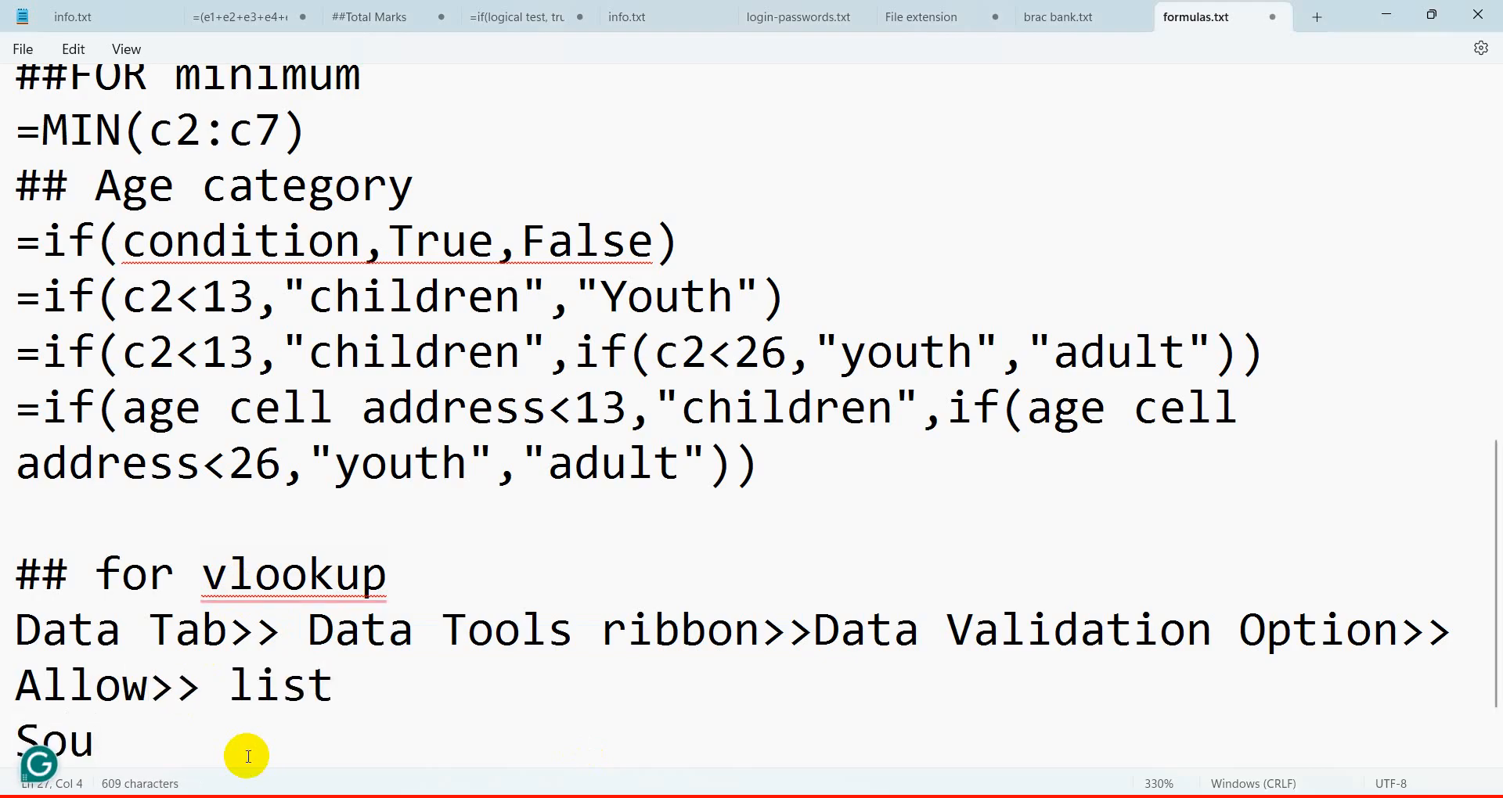
text(trce>>)
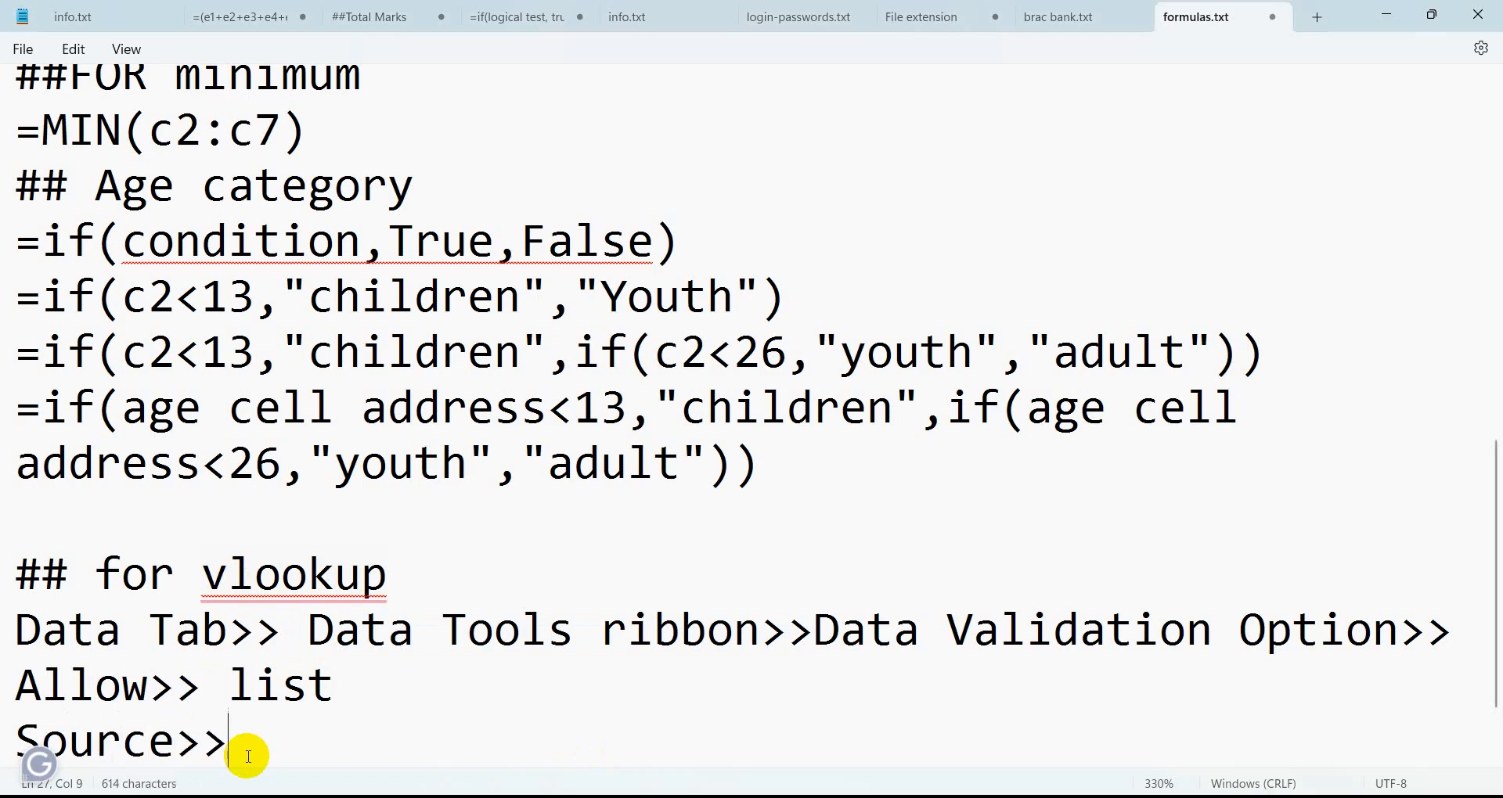
scroll(248, 756, down, 2)
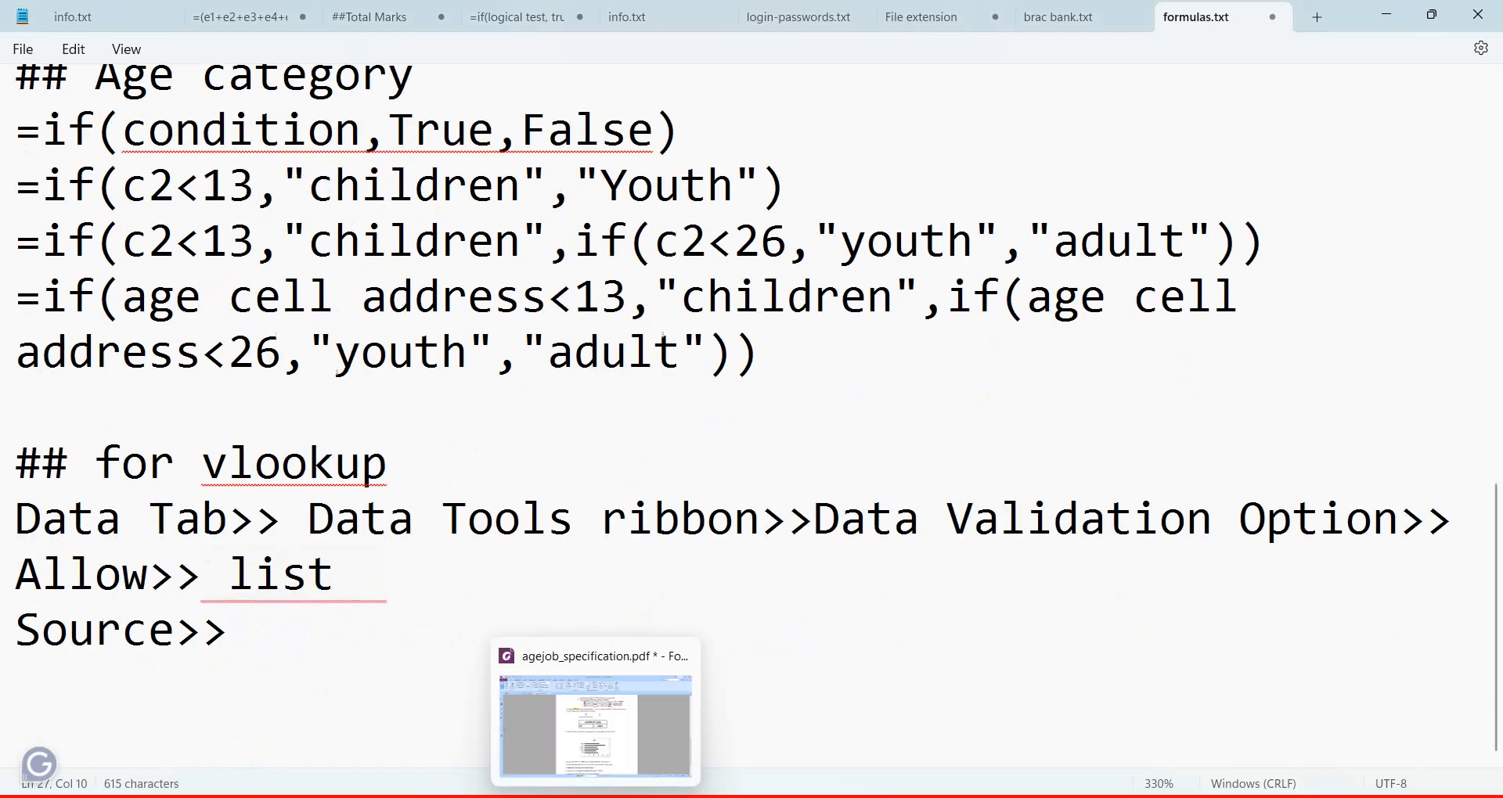
Copy the source =$B$2:$B$7 from B17's Data Validation settings in Excel and paste it after "Source>>" in the Notepad vlookup notes.
click(626, 797)
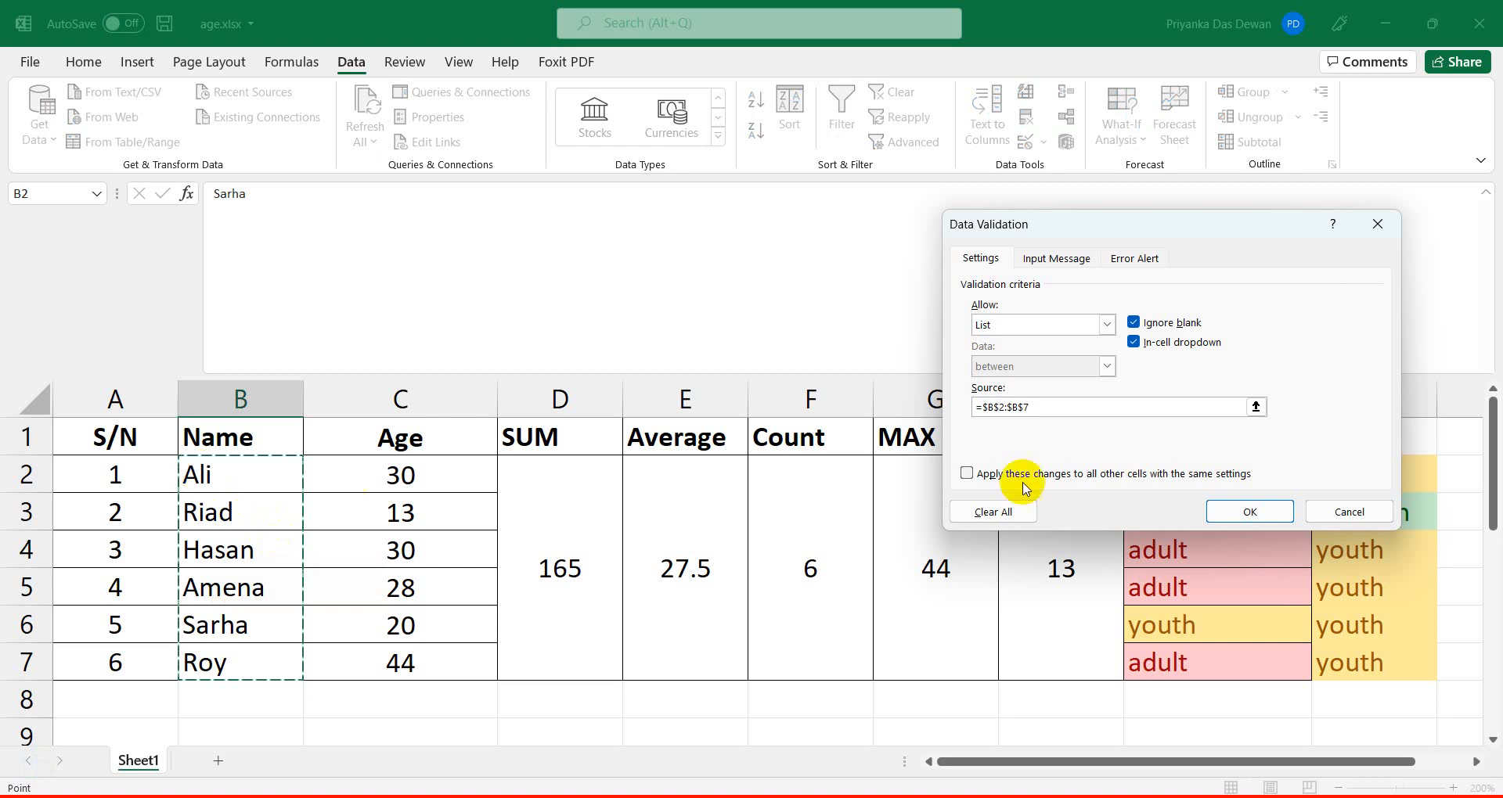
drag(1032, 407, 893, 398)
key(ctrl+c)
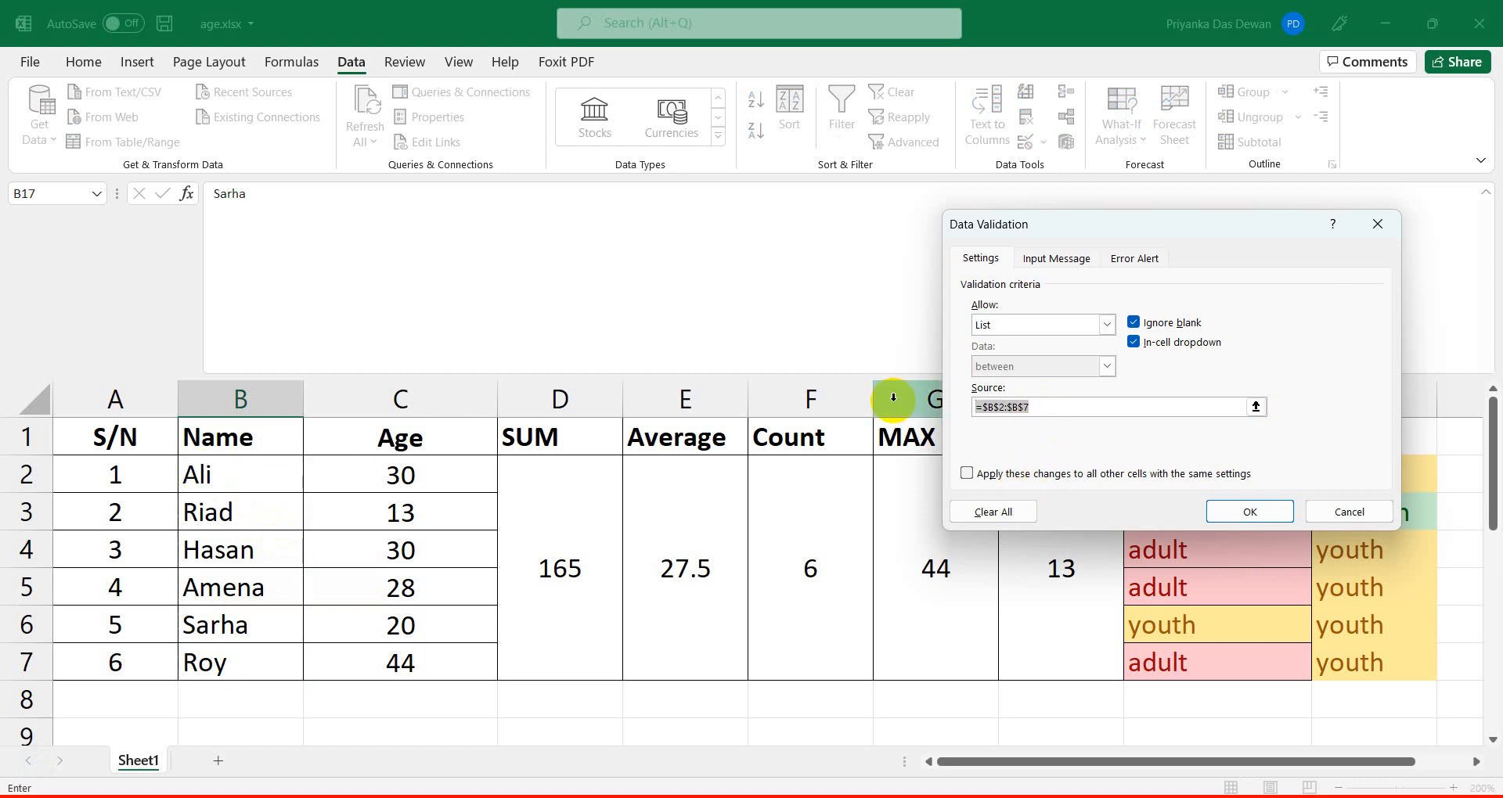
click(1377, 511)
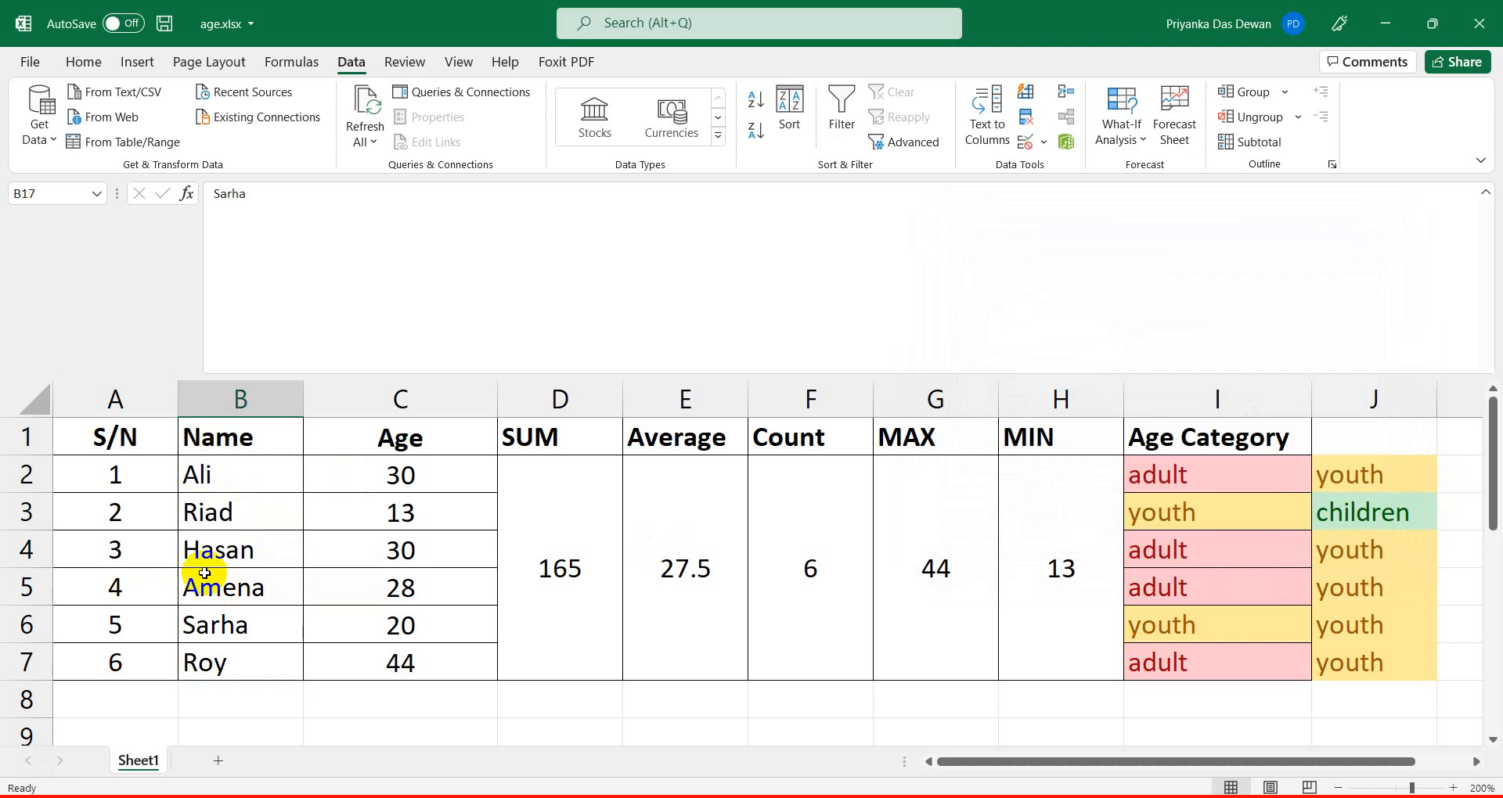
scroll(204, 574, down, 3)
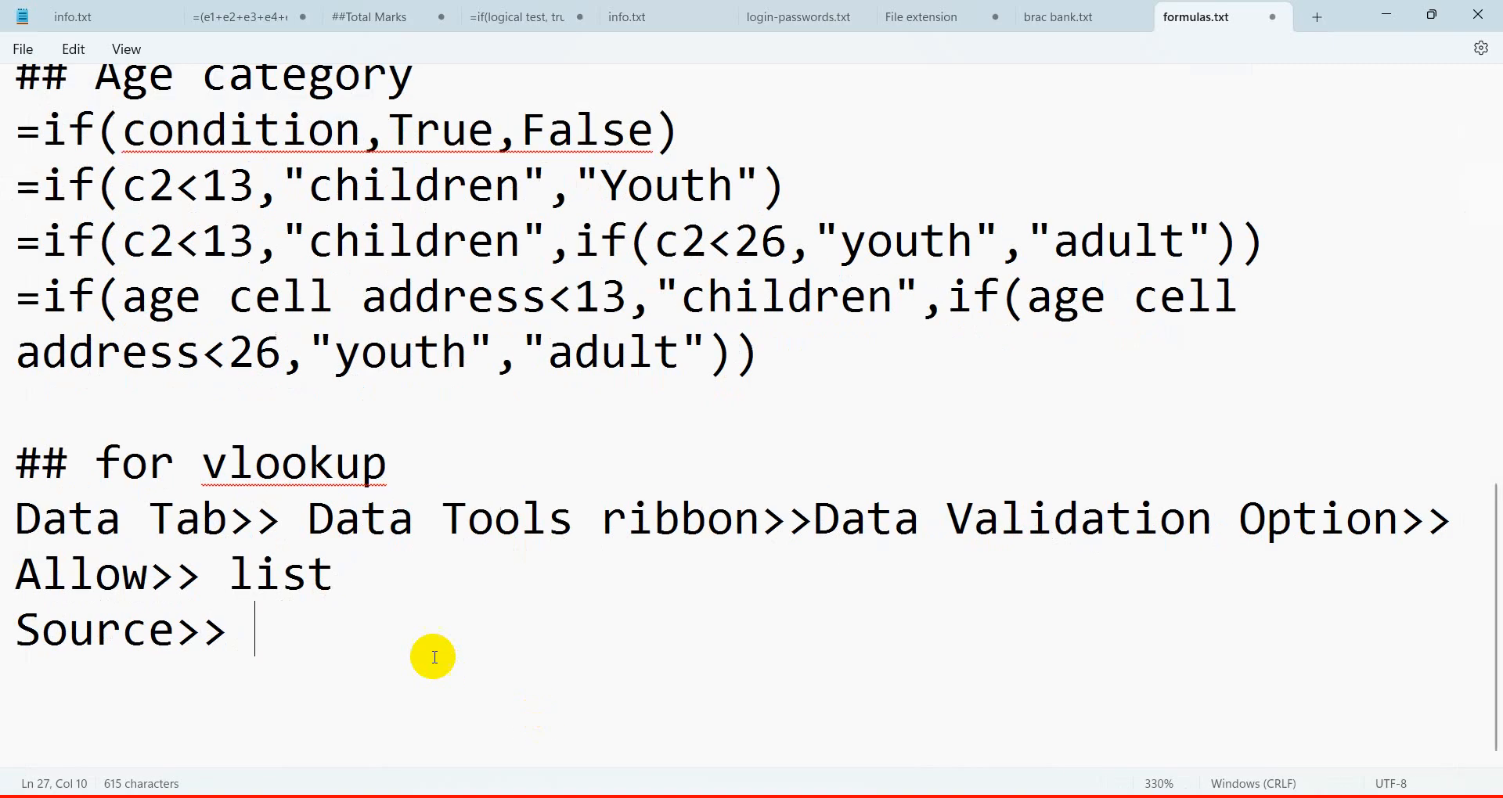
key(ctrl+v)
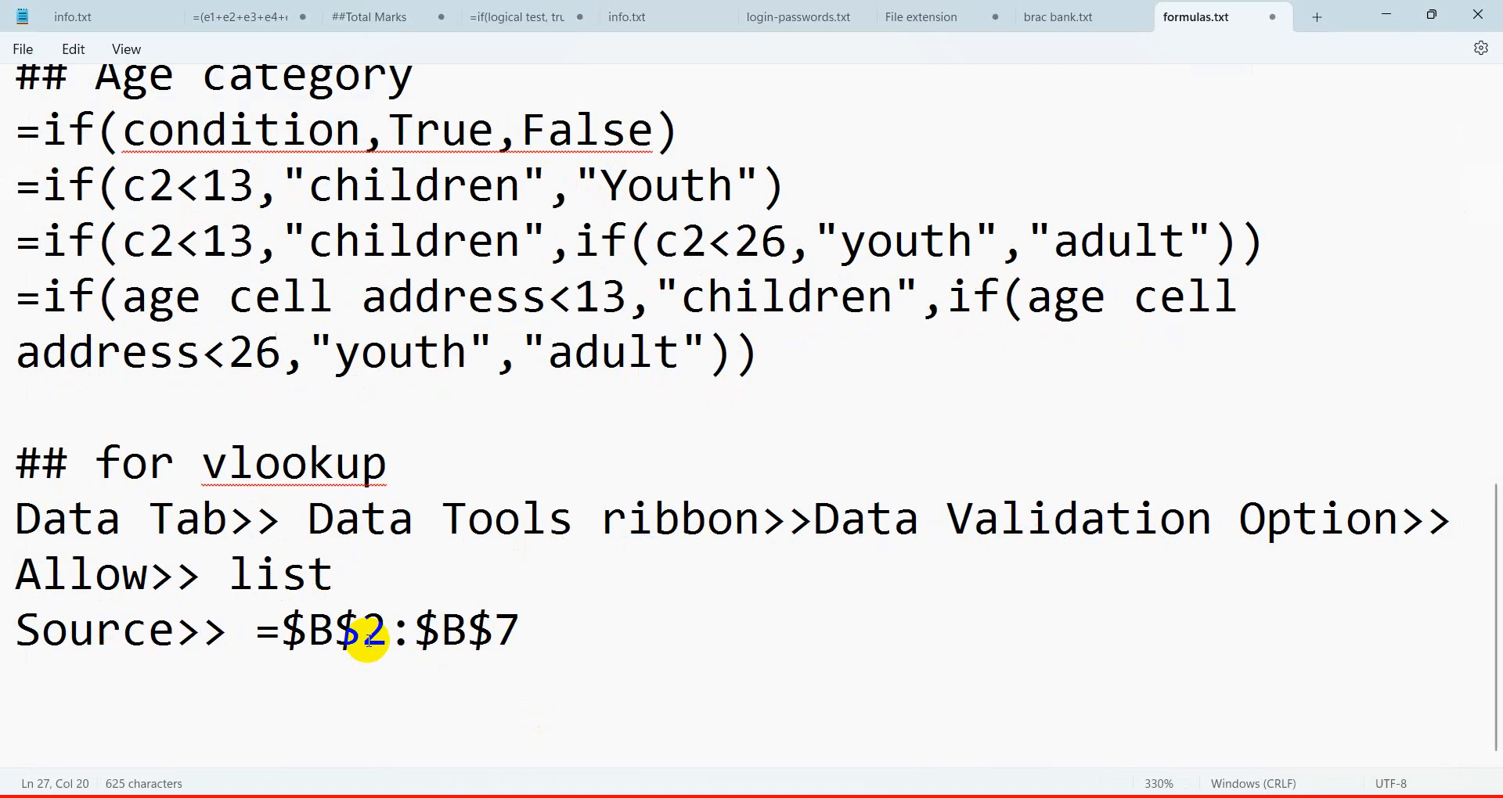
click(94, 577)
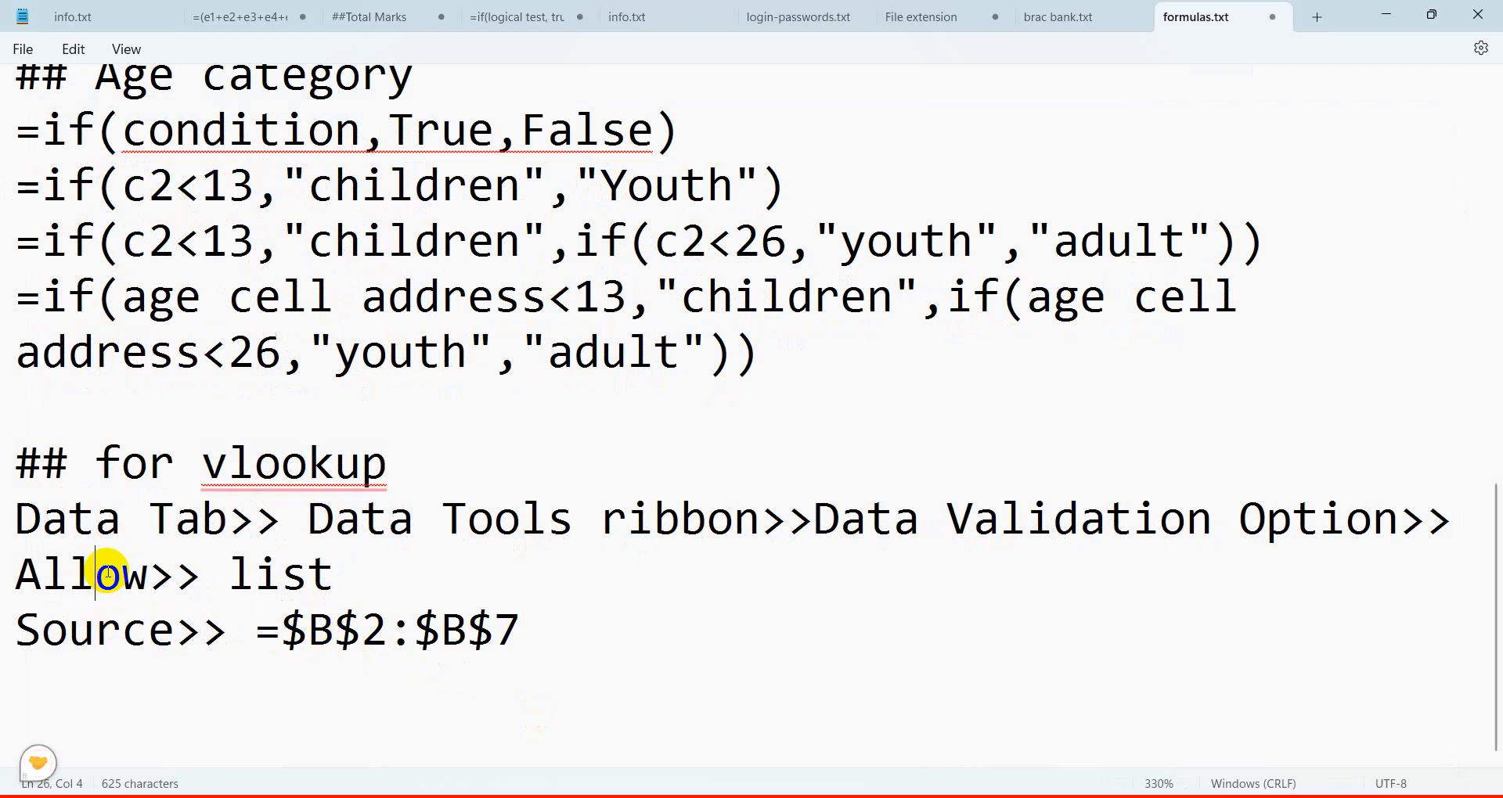
click(368, 631)
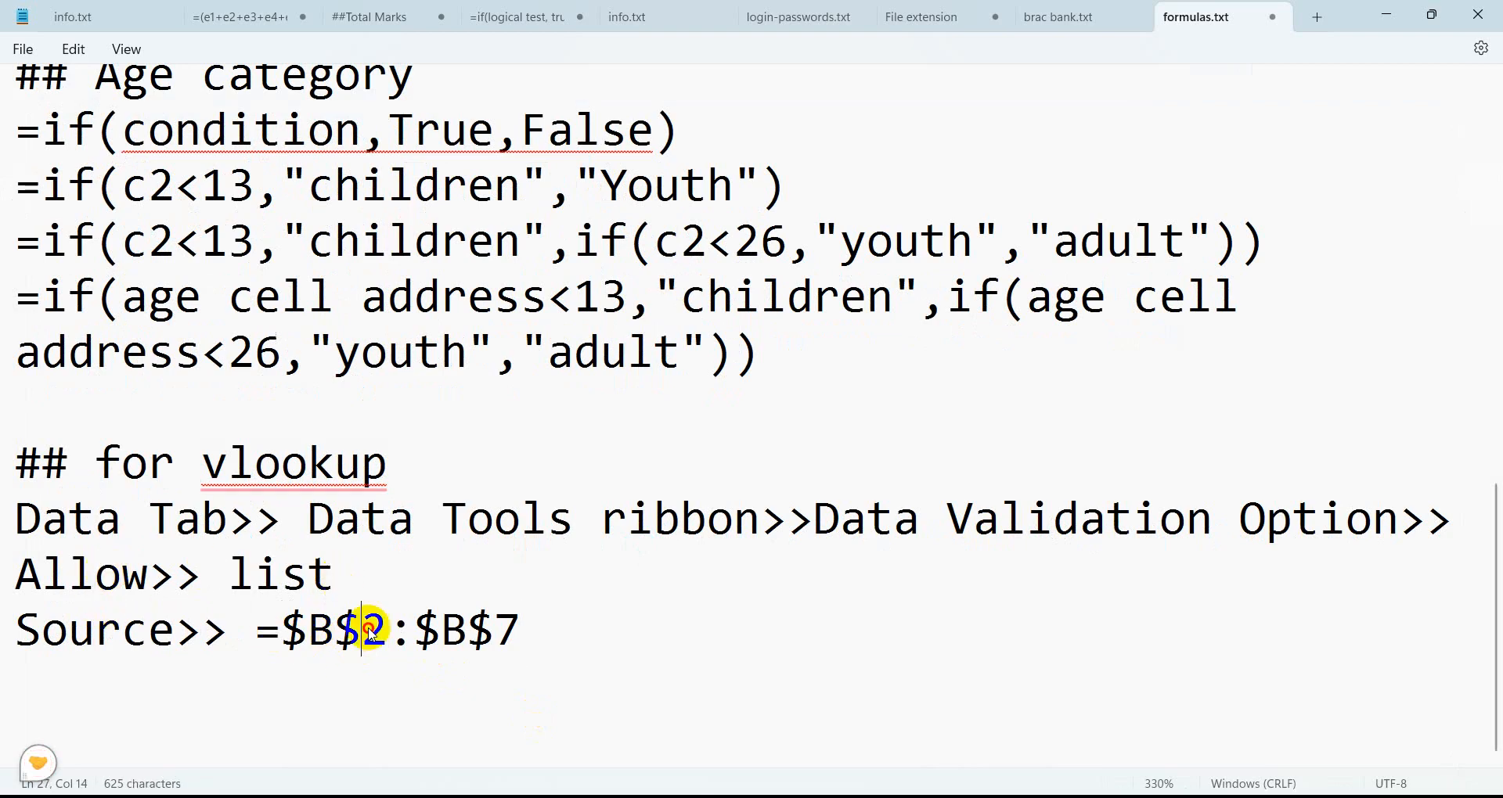
Minimize Notepad, close the open flowchart documents in Word and return to the Excel workbook.
click(1387, 18)
click(1477, 16)
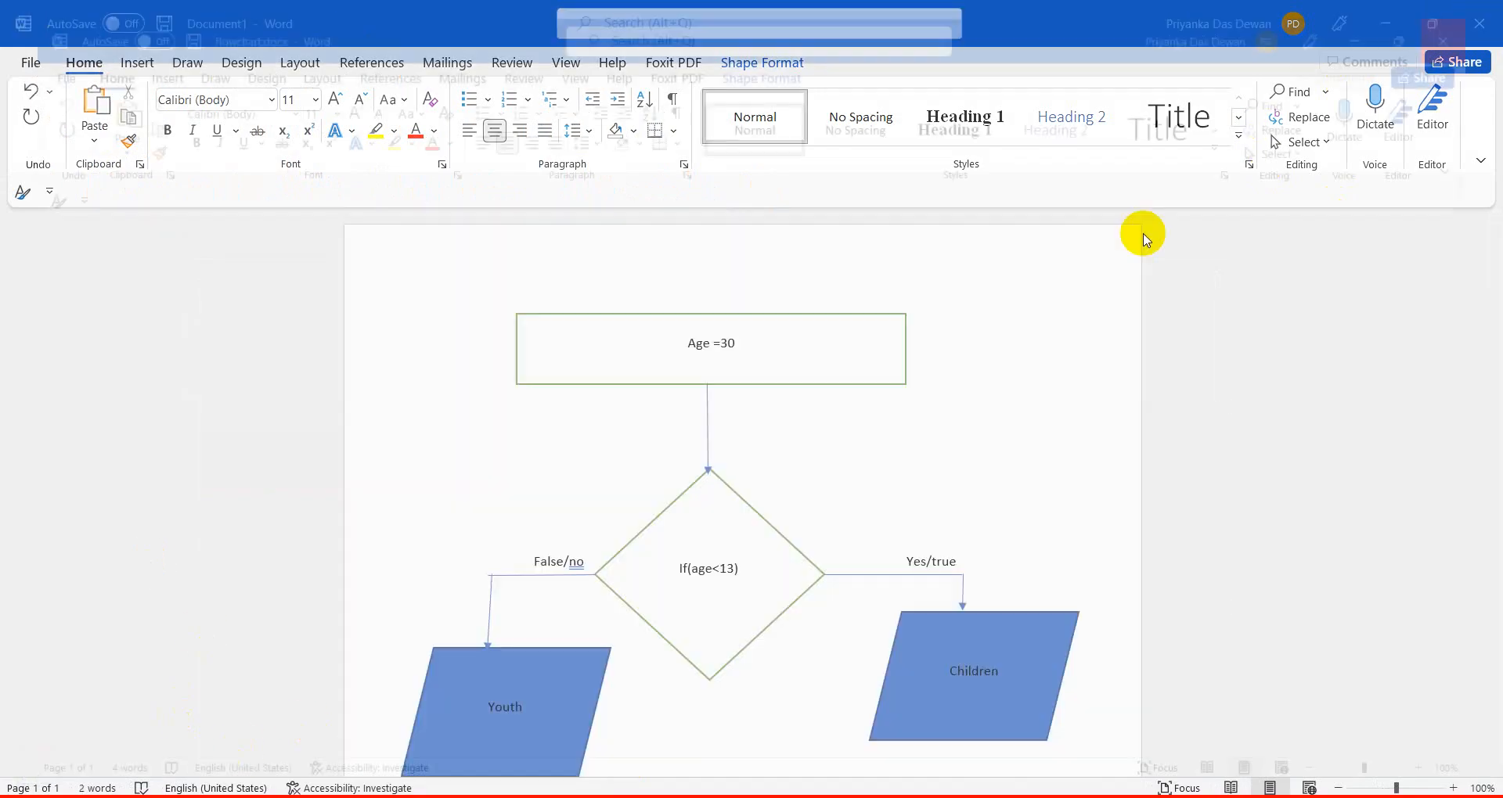
click(1479, 22)
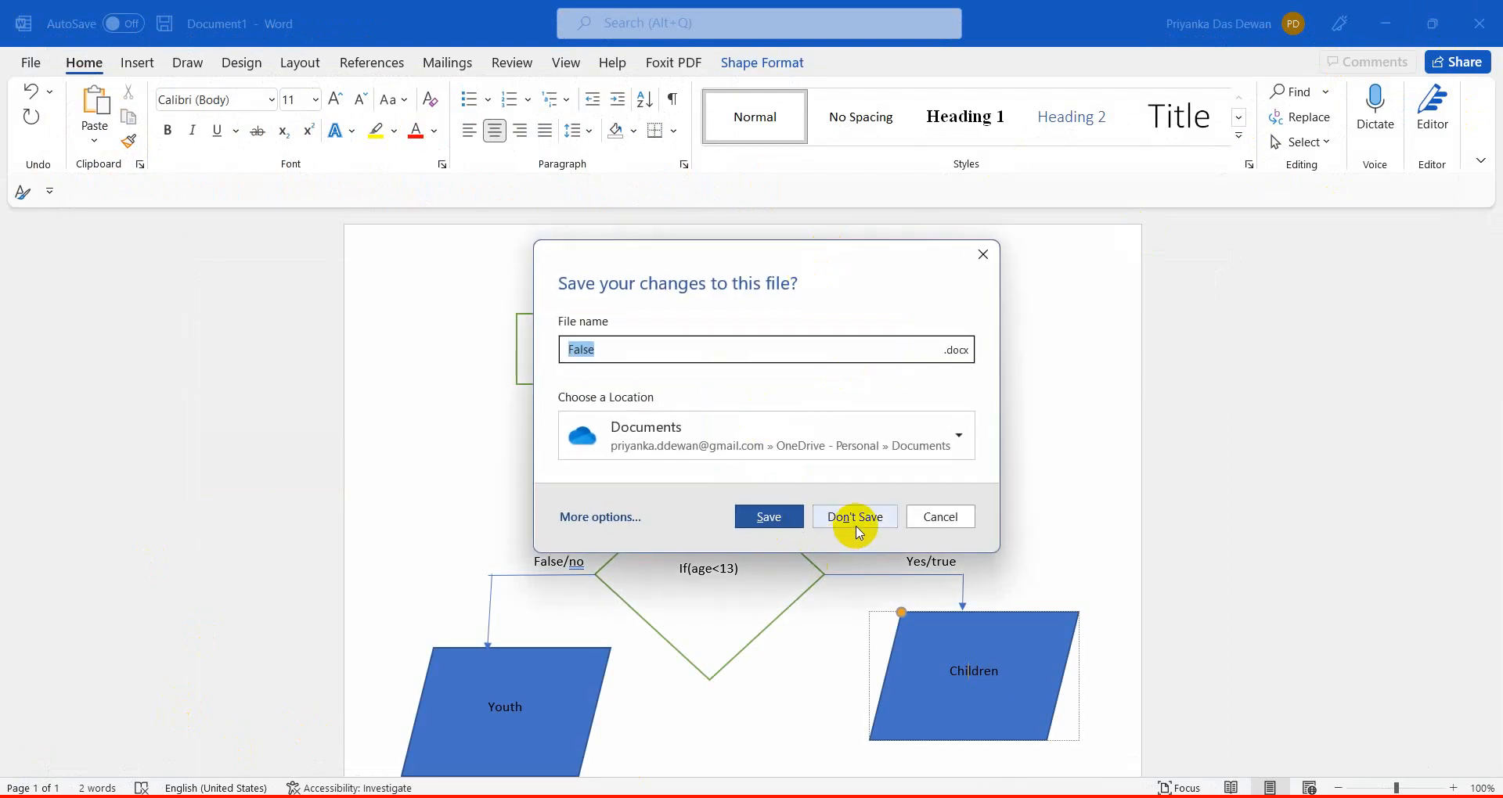
click(753, 516)
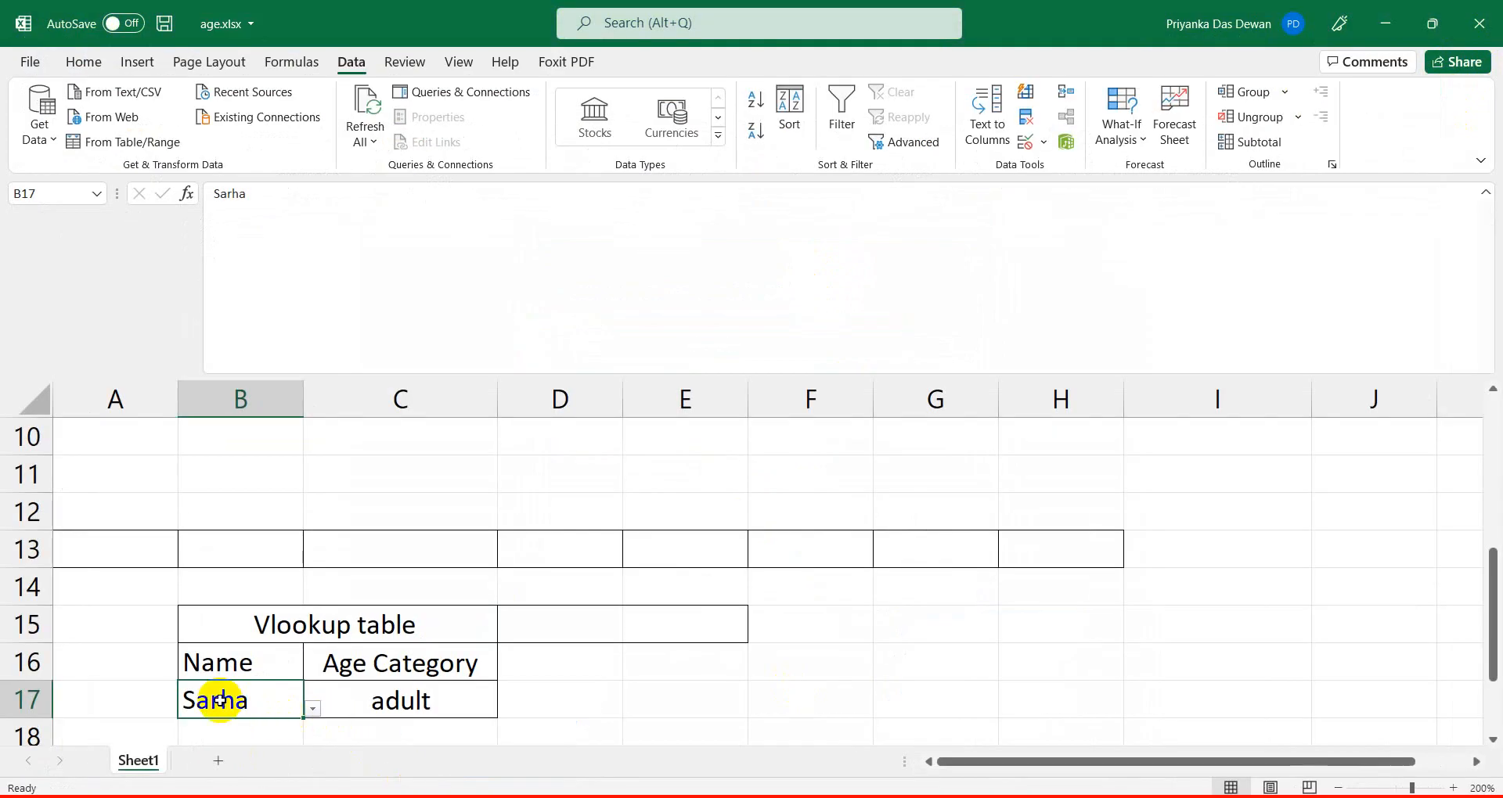
Check the name dropdown in B17 and delete the final letter of the name in cell B6.
click(312, 708)
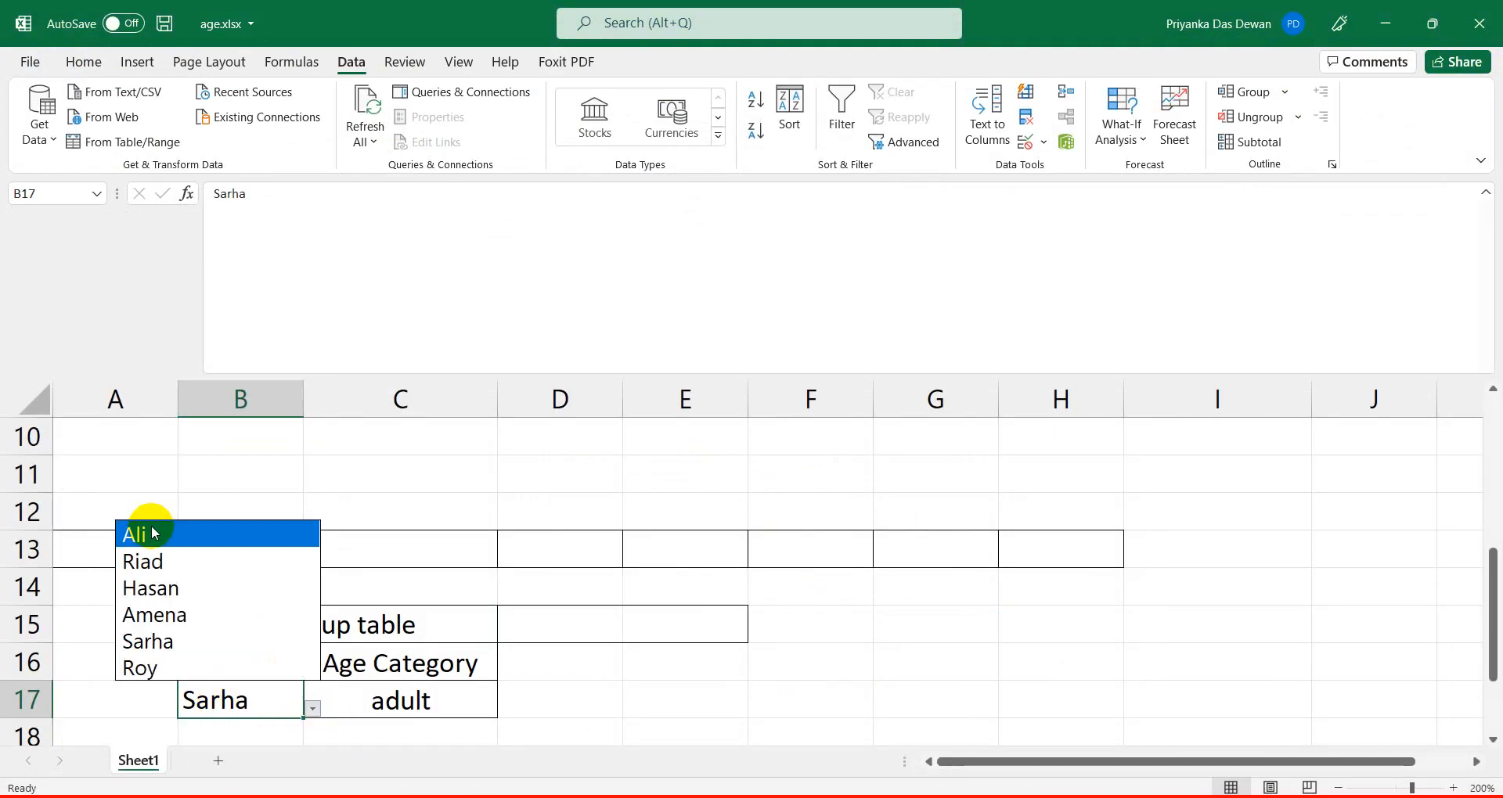
scroll(325, 480, up, 3)
click(236, 624)
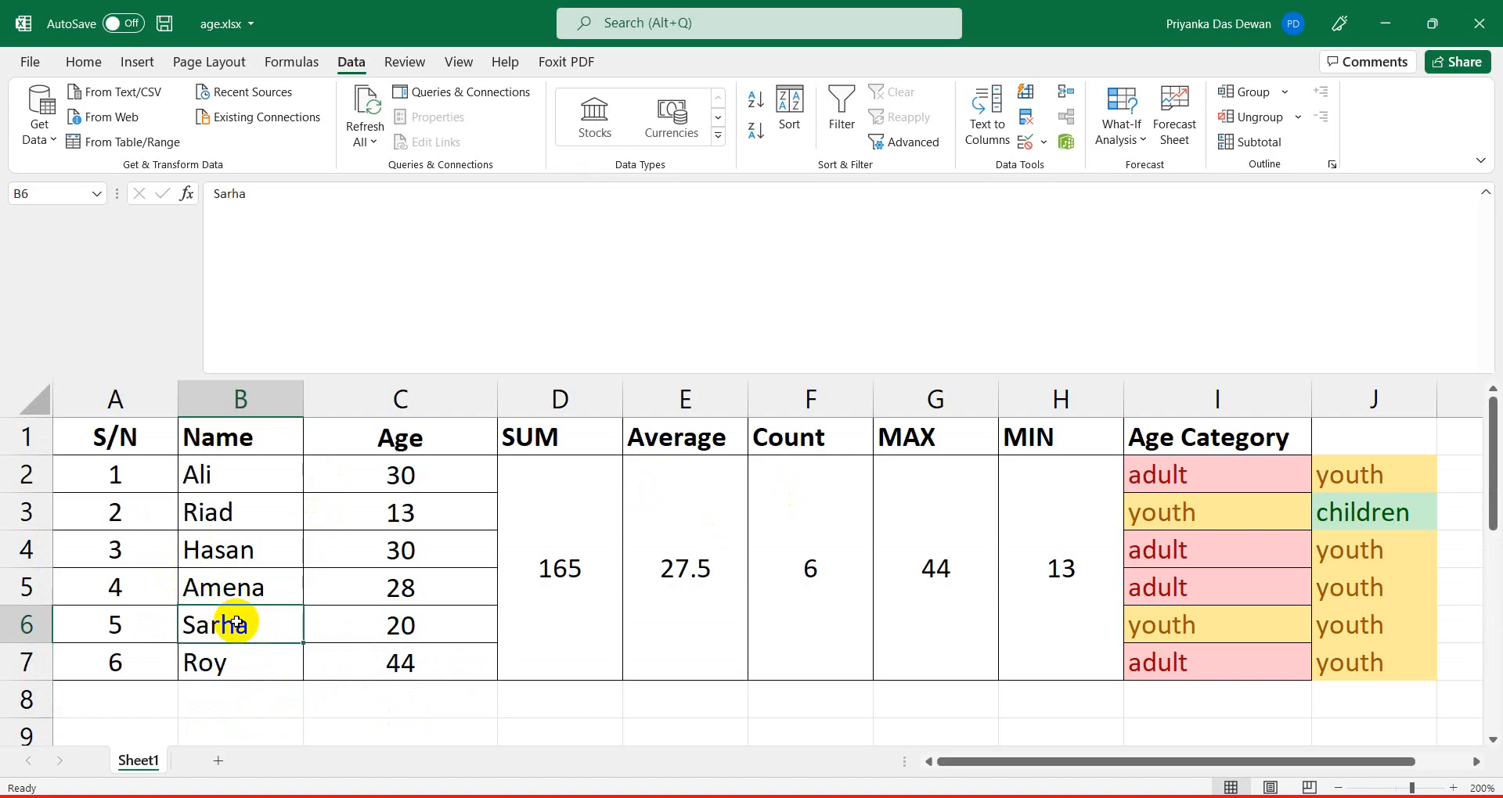
double_click(253, 620)
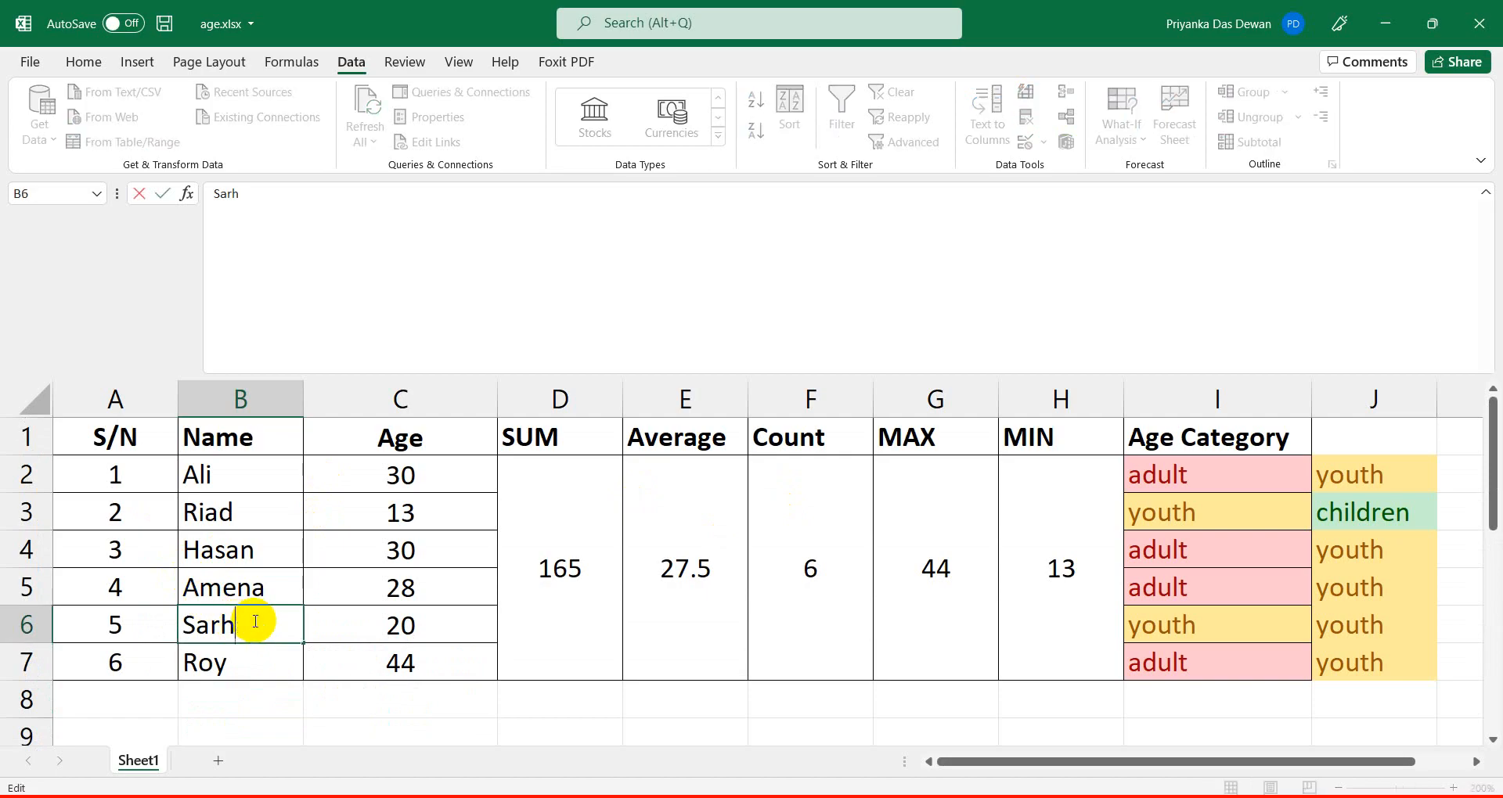
click(258, 732)
Choose the shortened name from cell B6 in the dropdown of cell B17.
scroll(270, 712, down, 2)
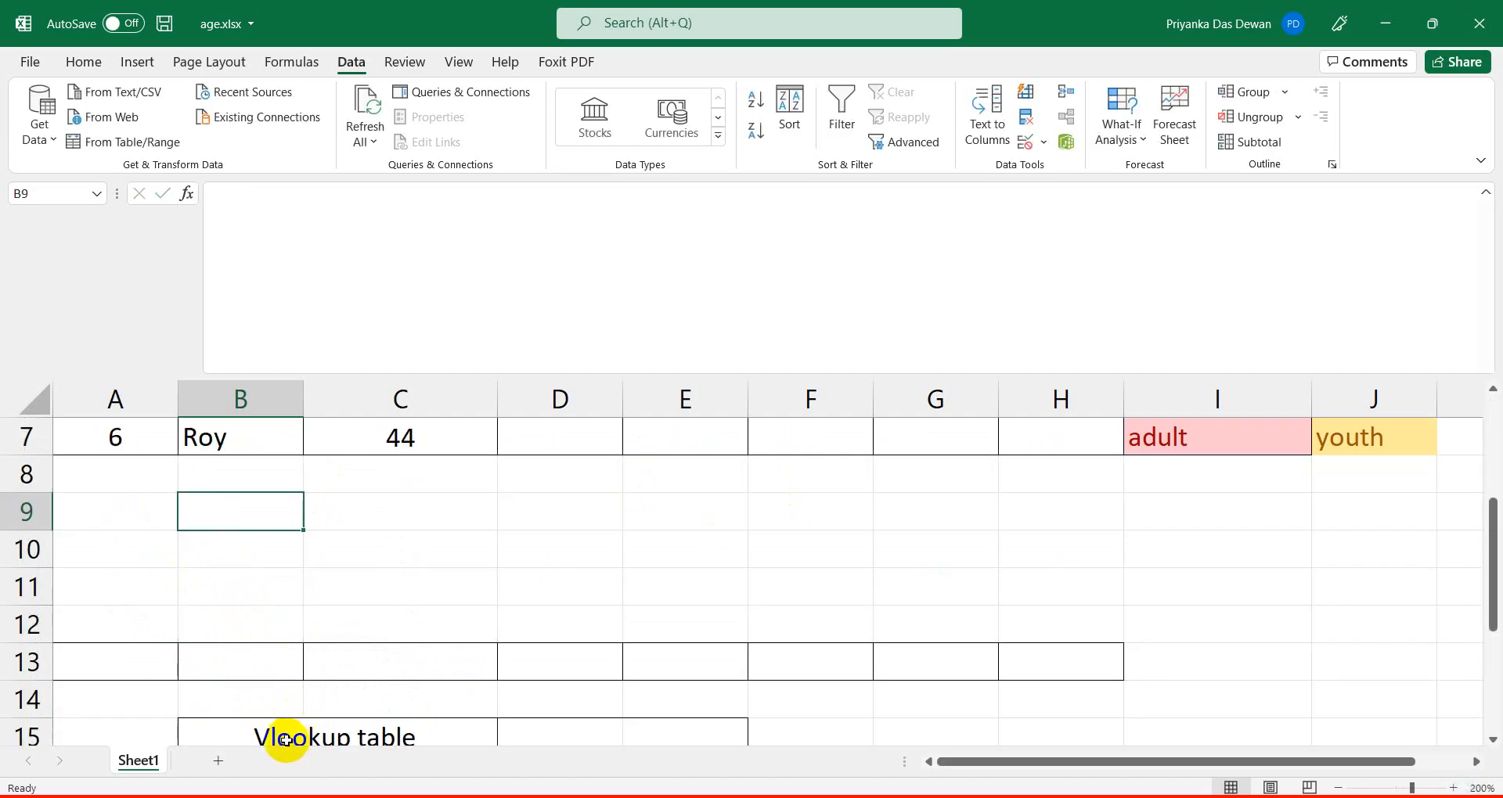
scroll(266, 720, down, 3)
click(249, 479)
click(312, 483)
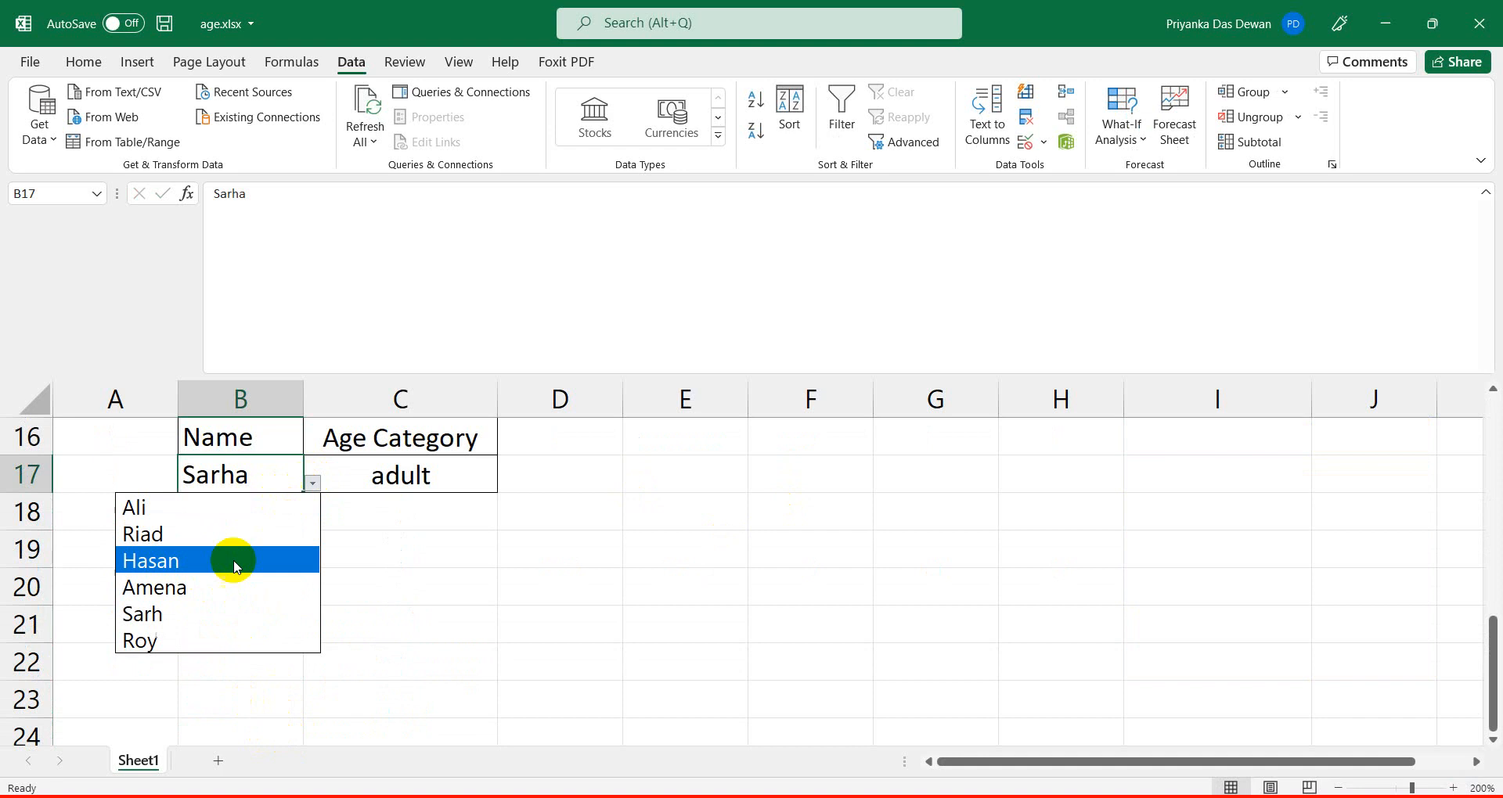
click(184, 614)
click(562, 595)
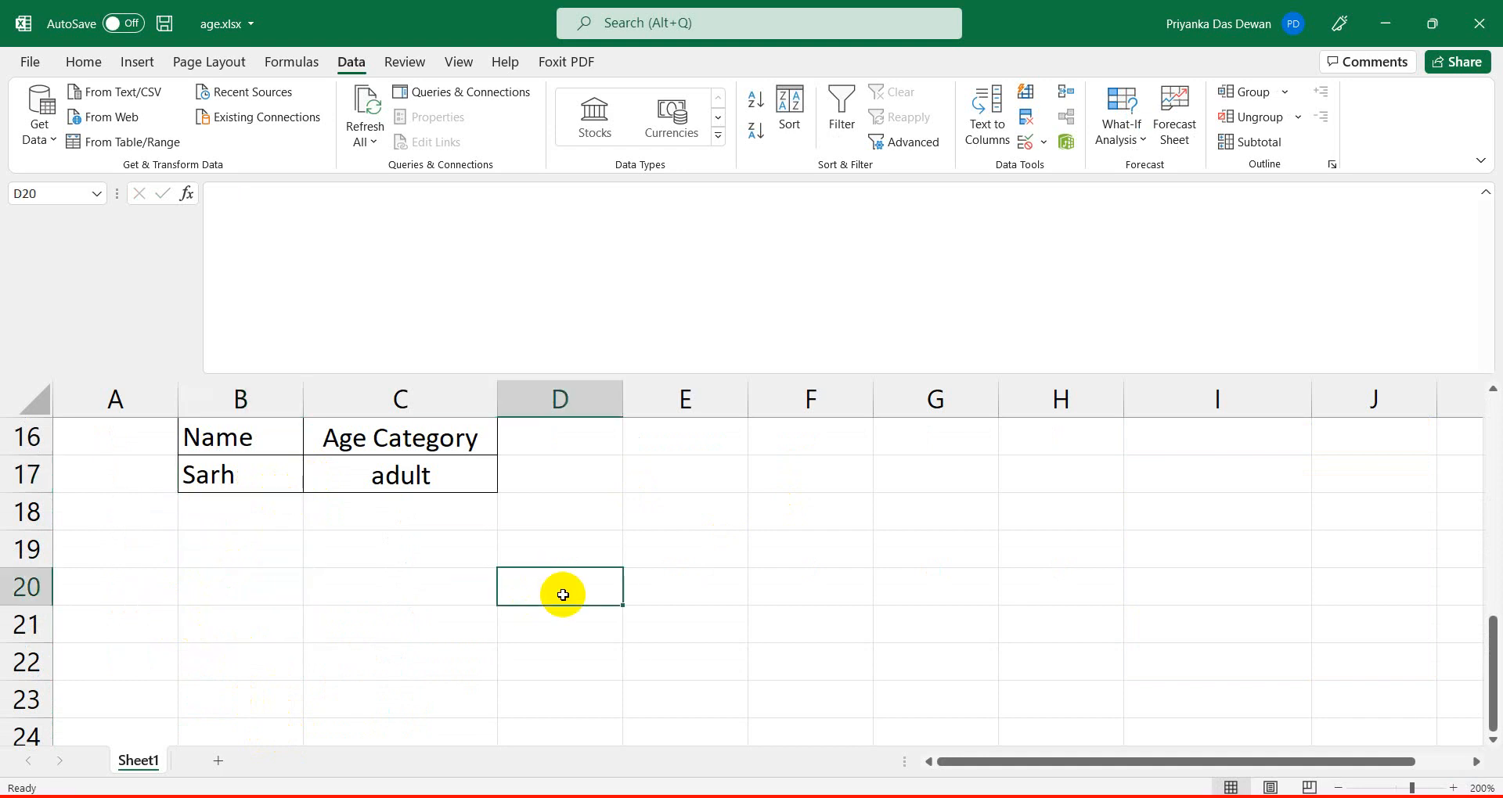
click(241, 473)
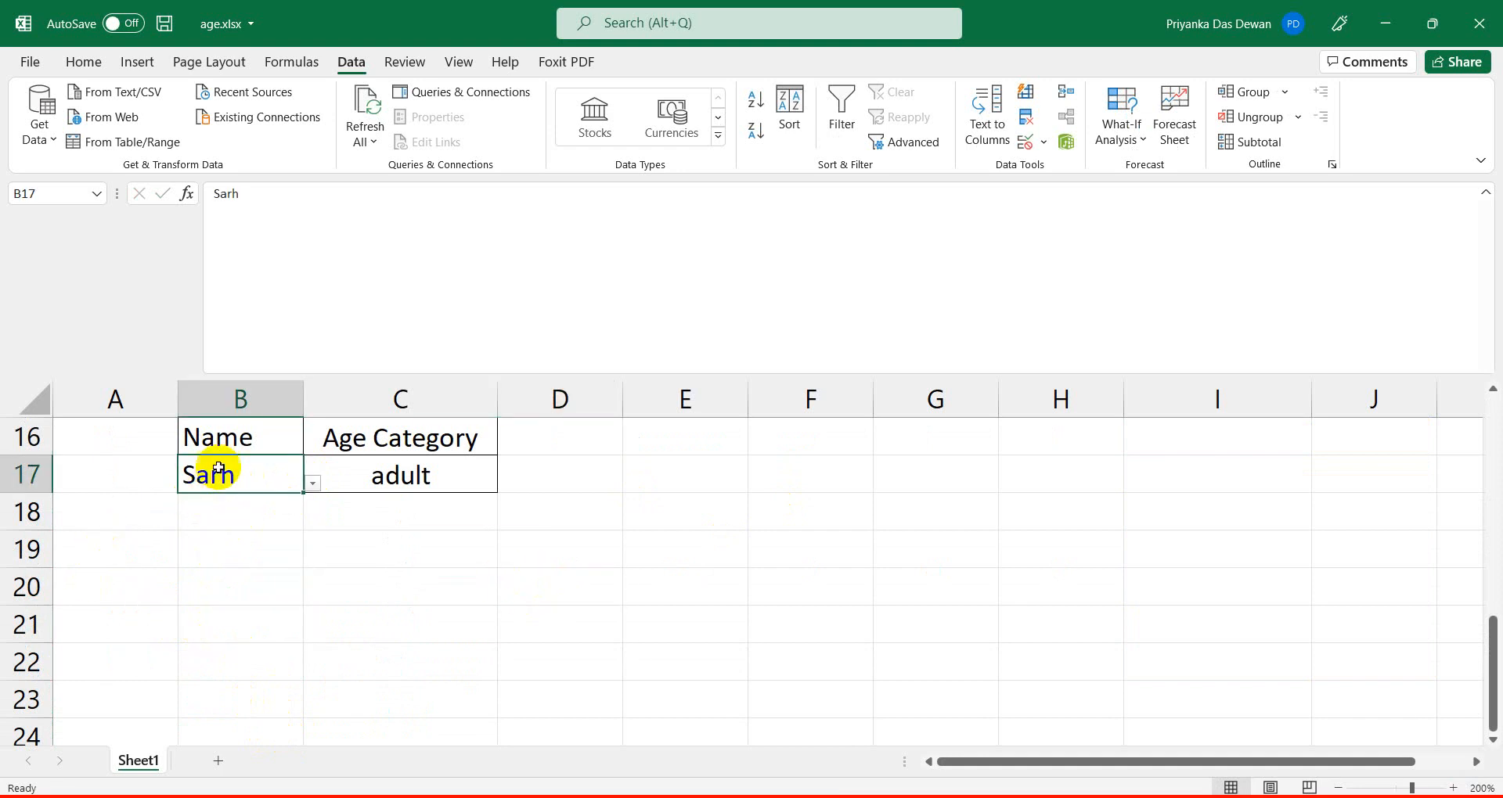
Compare the lookup table with the Age Category column I and clear the contents of cell C17.
scroll(226, 472, up, 4)
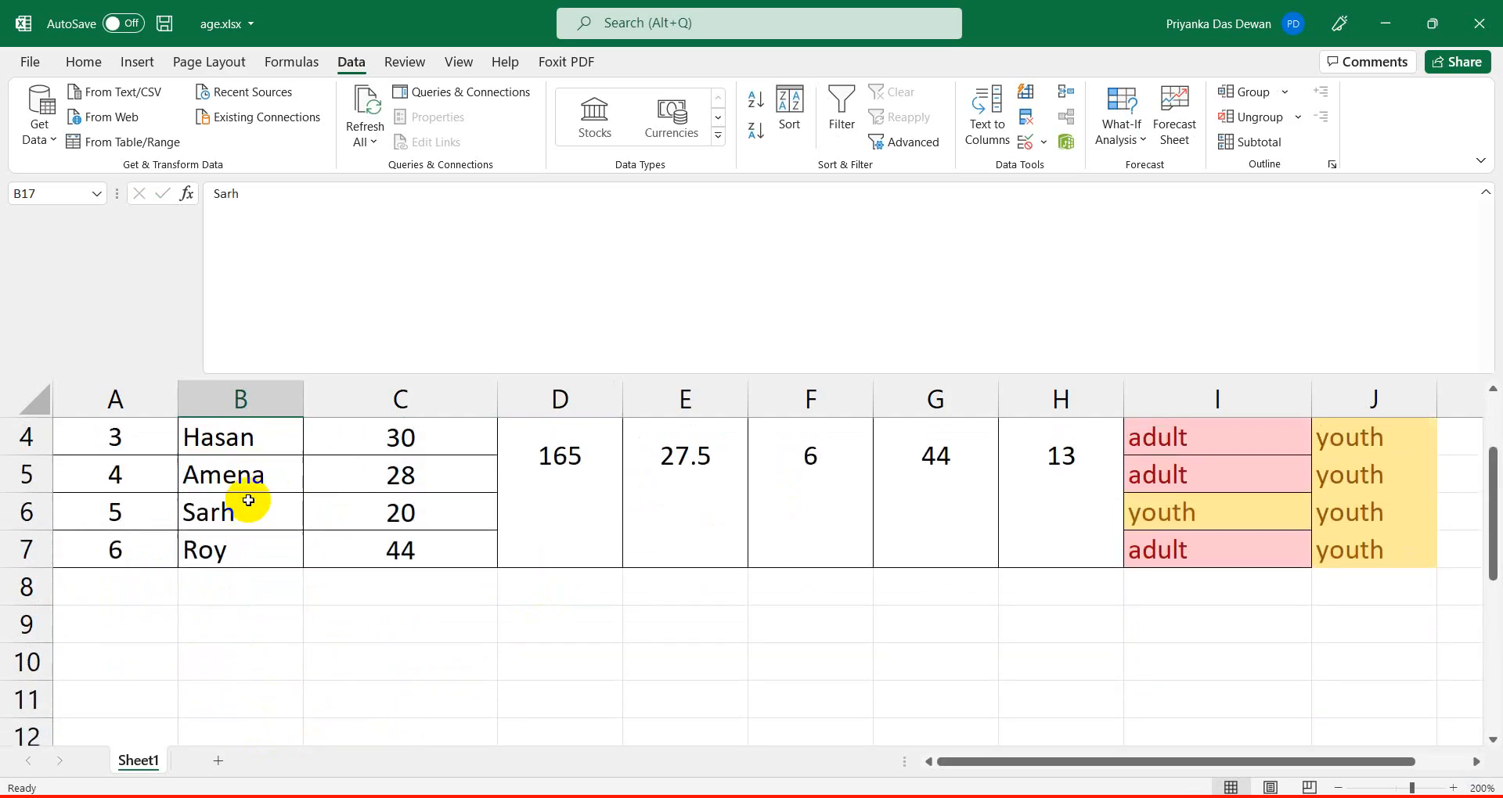
scroll(245, 459, down, 3)
click(361, 589)
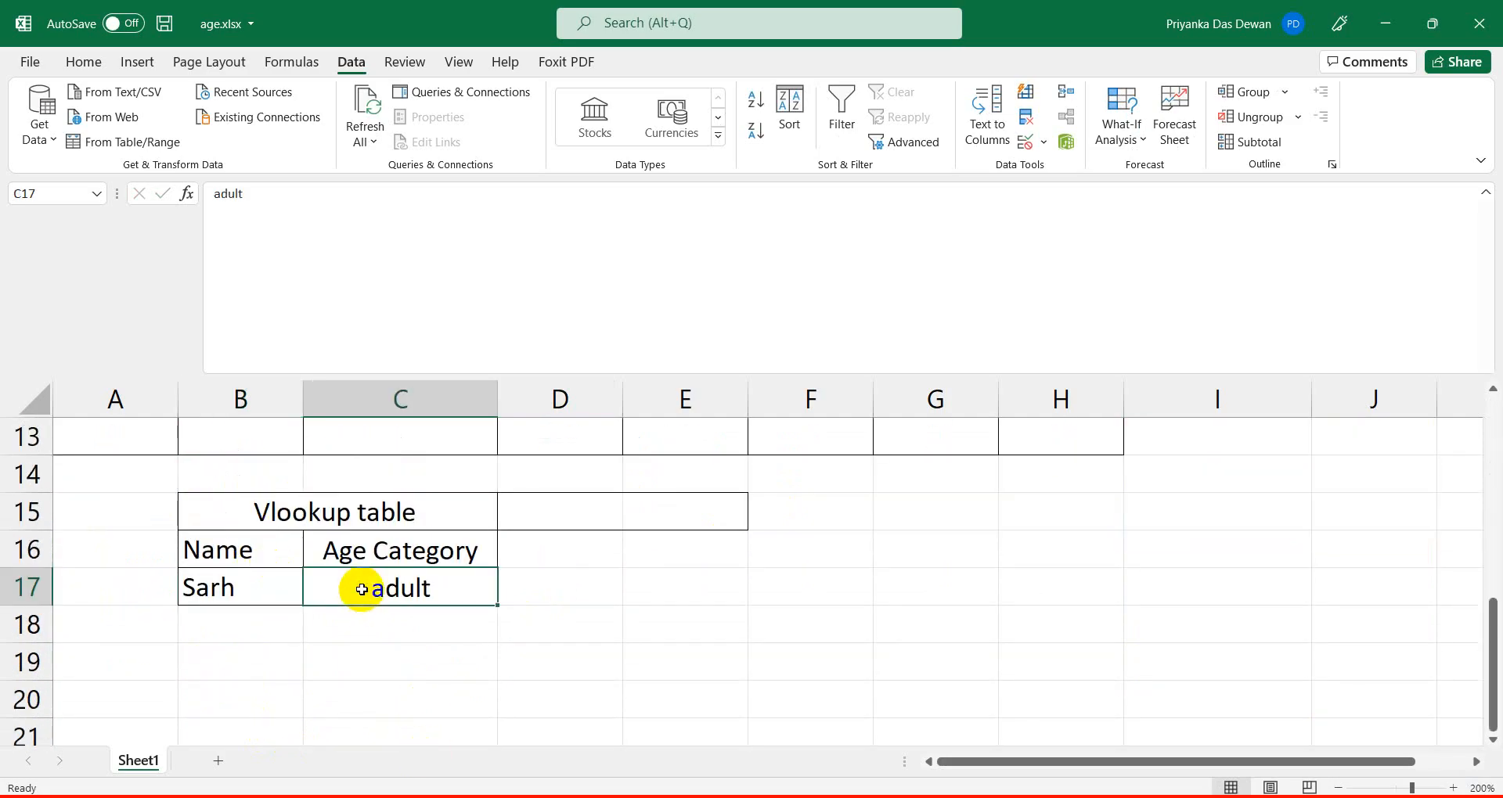
scroll(362, 589, up, 4)
click(1197, 470)
click(1187, 389)
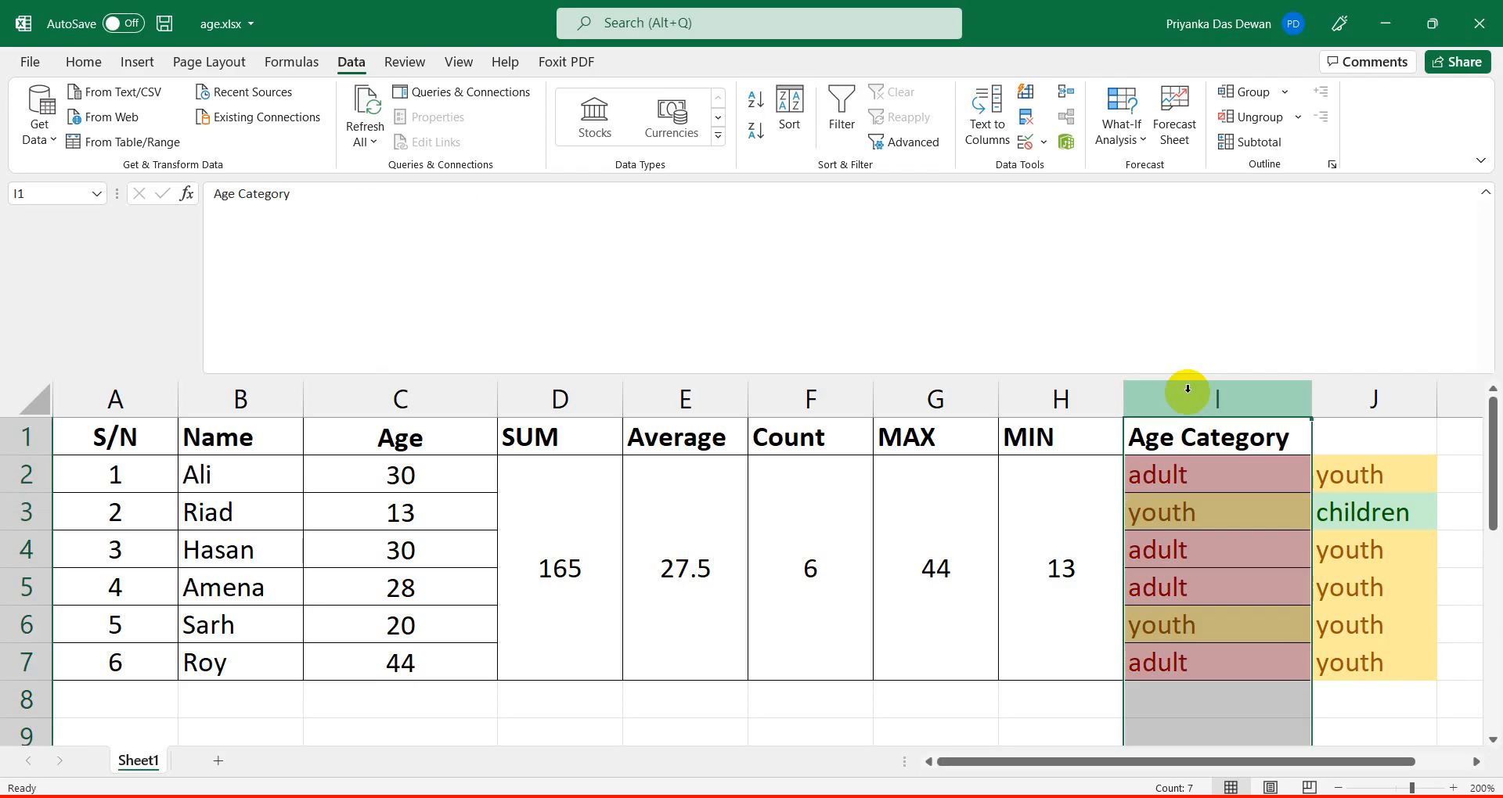
scroll(420, 513, down, 3)
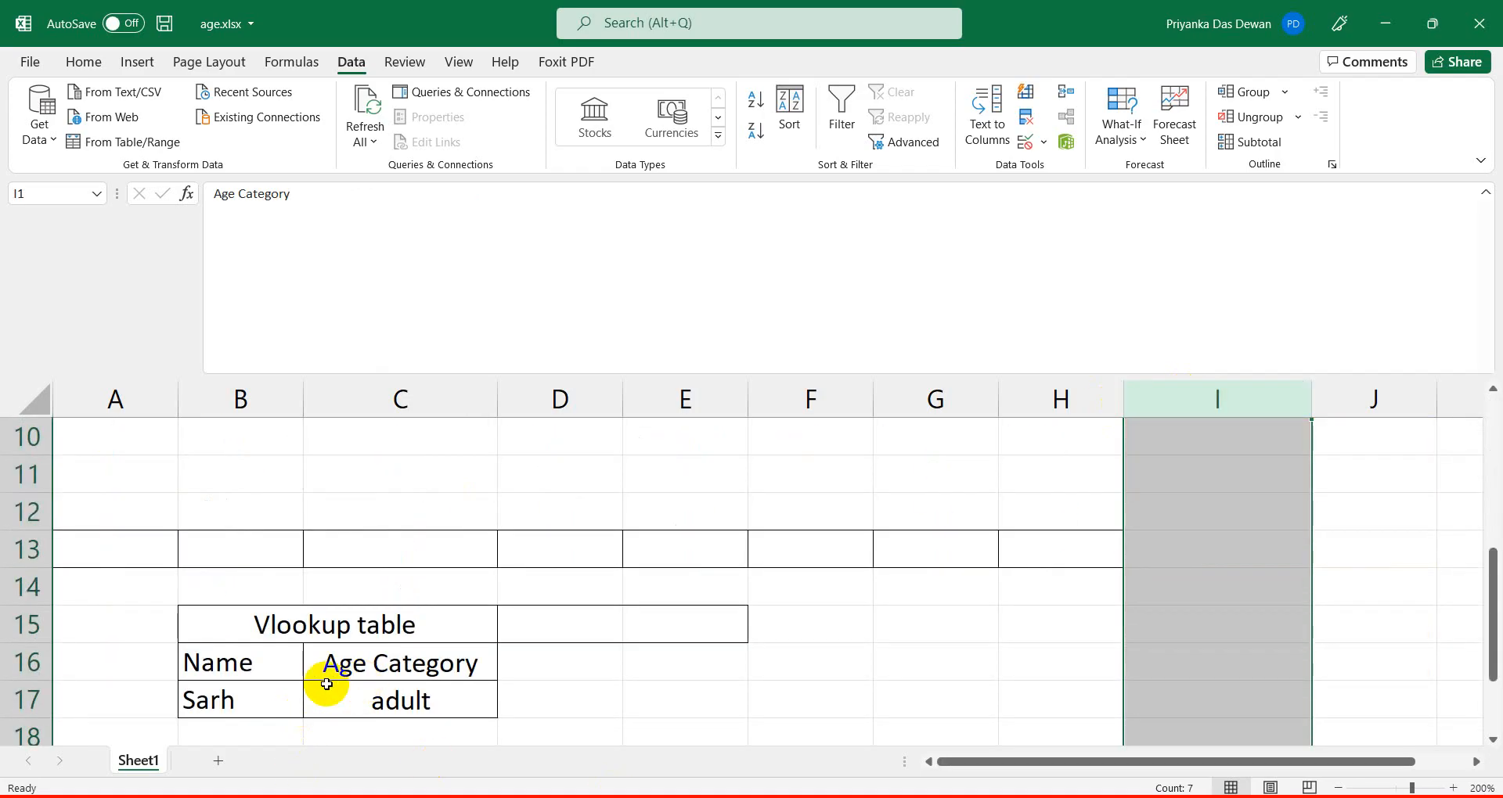
click(329, 698)
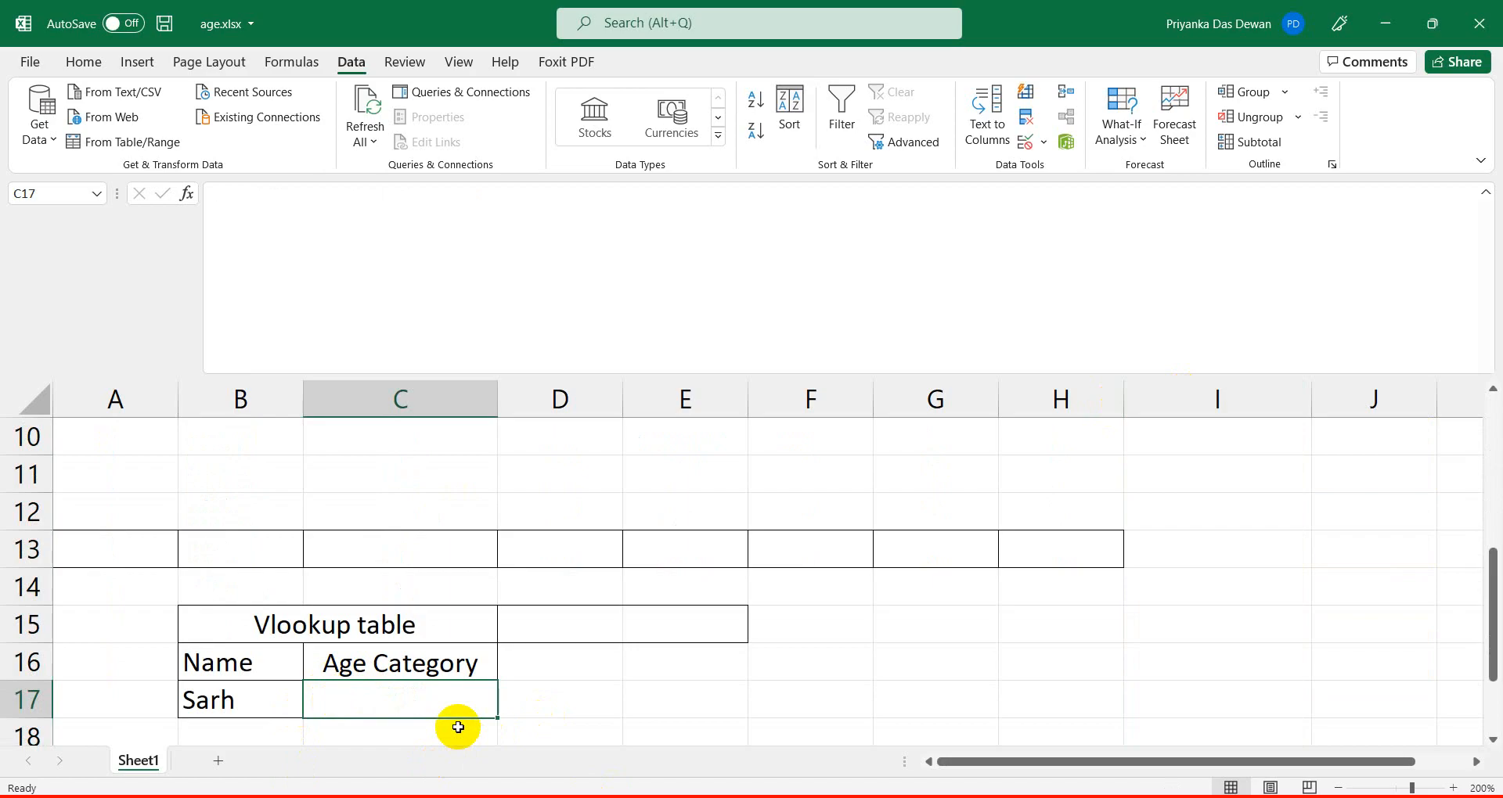
click(288, 274)
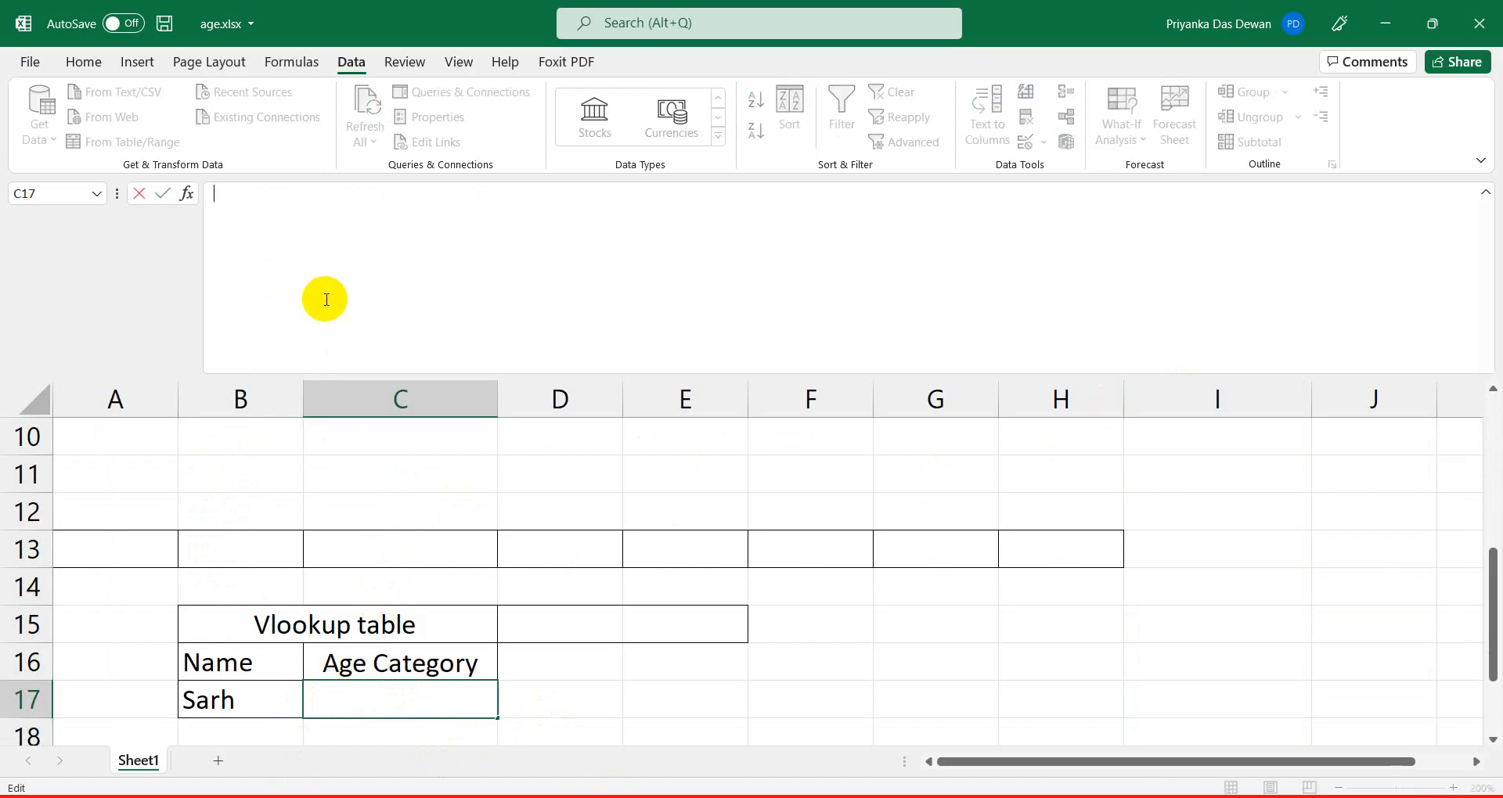
text(=vl)
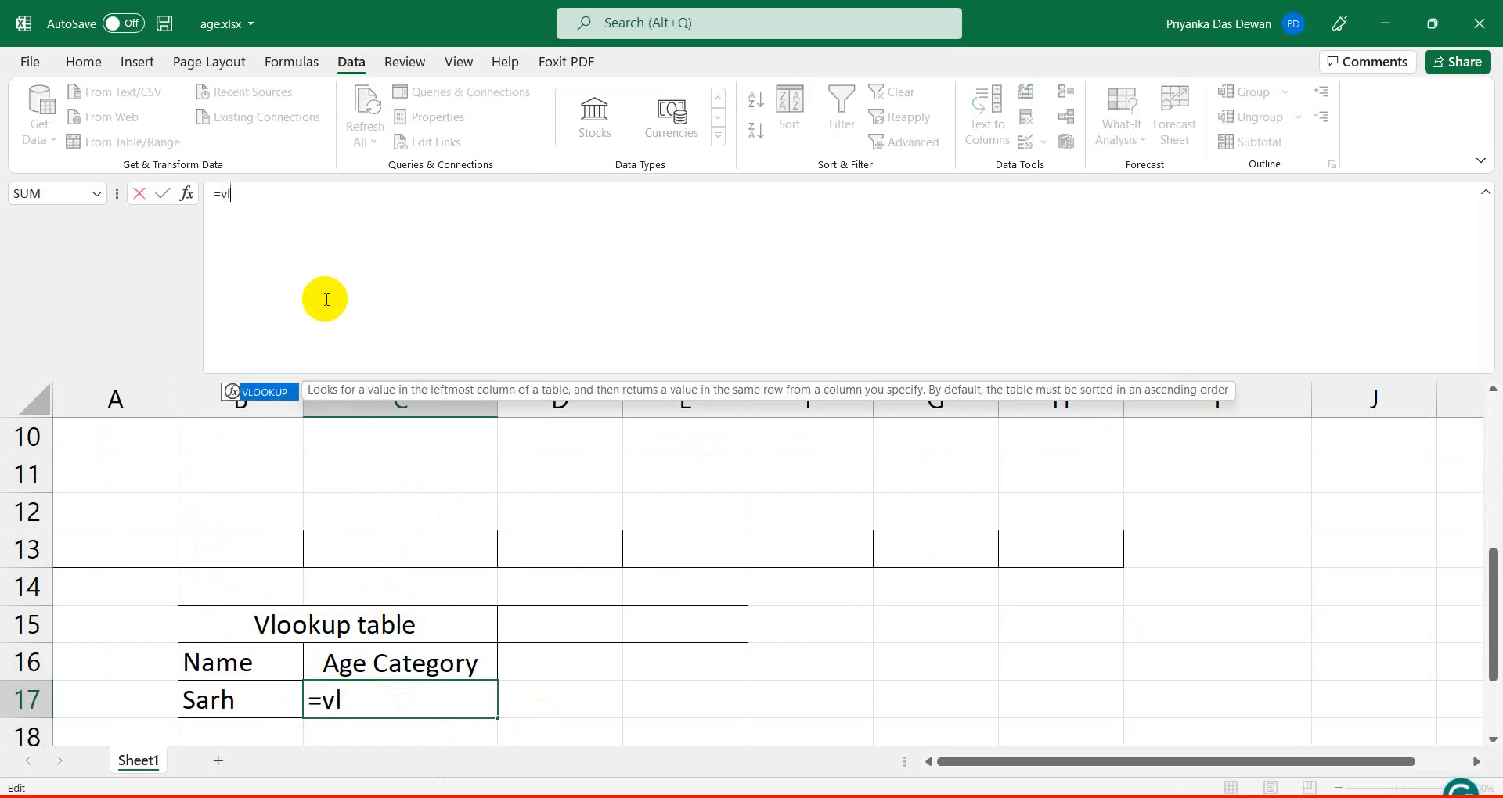
key(Tab)
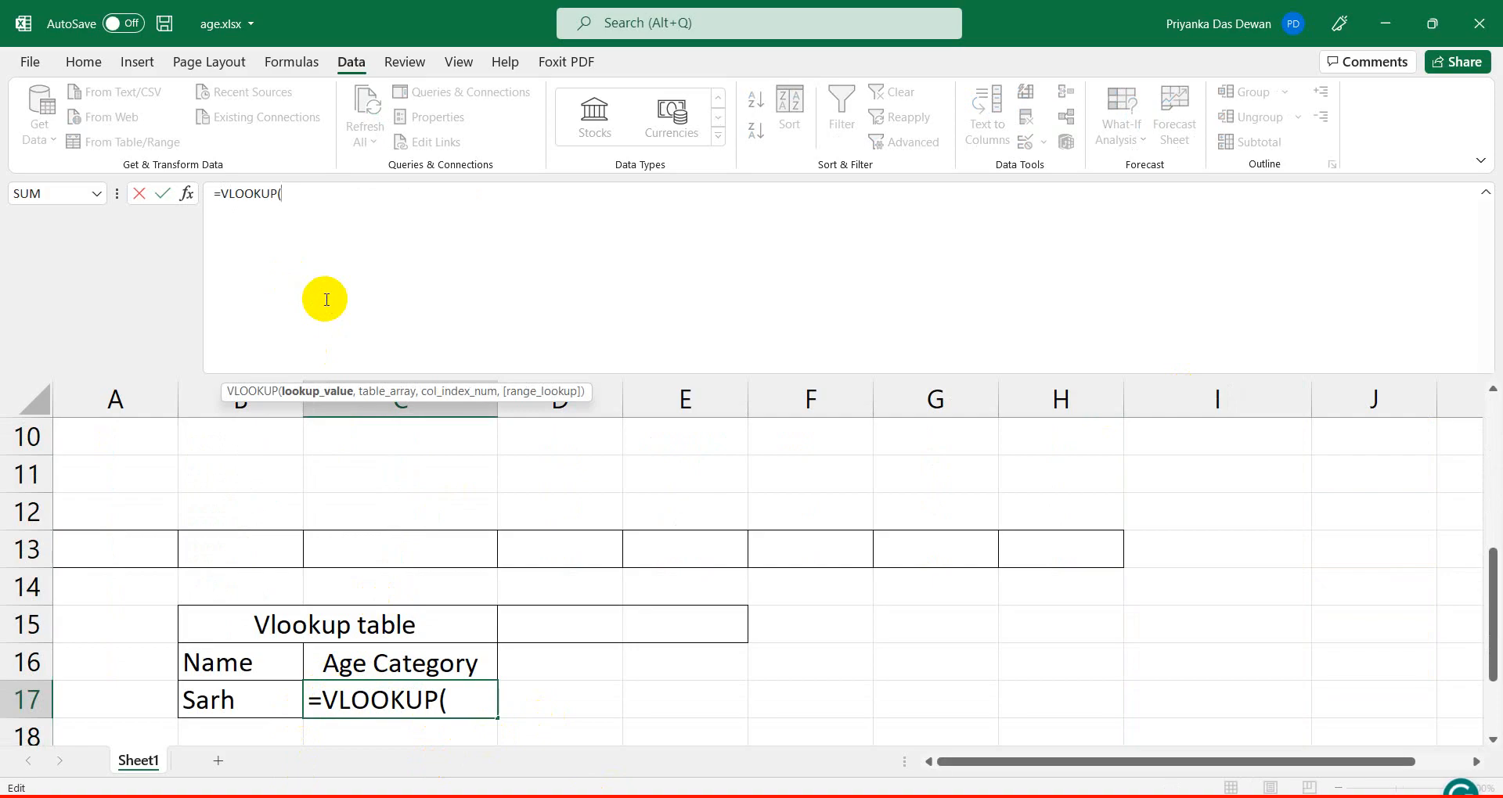
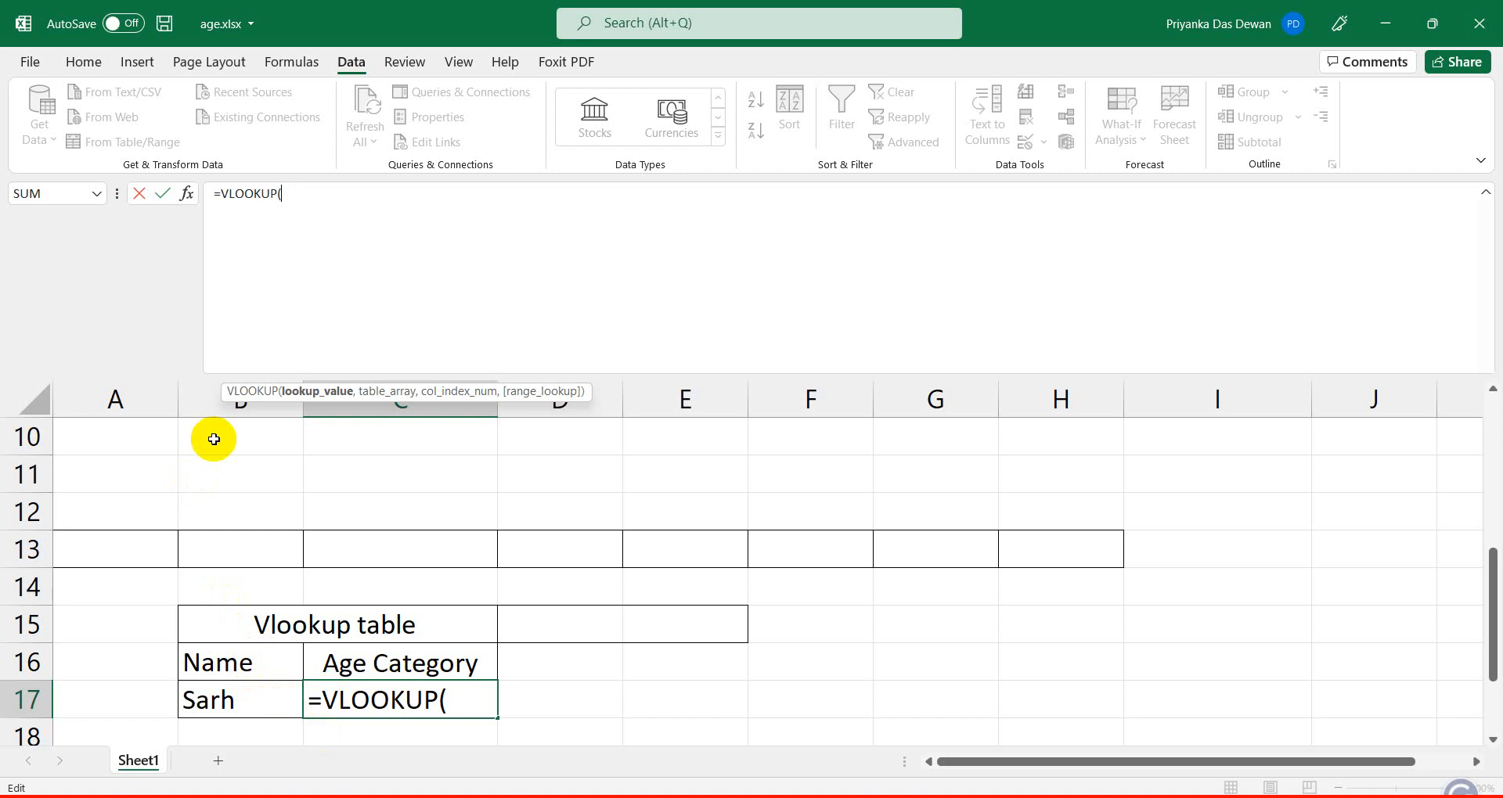
key(BackSpace)
key(BackSpace)
key(BackSpace)
key(BackSpace)
key(BackSpace)
key(BackSpace)
key(BackSpace)
key(BackSpace)
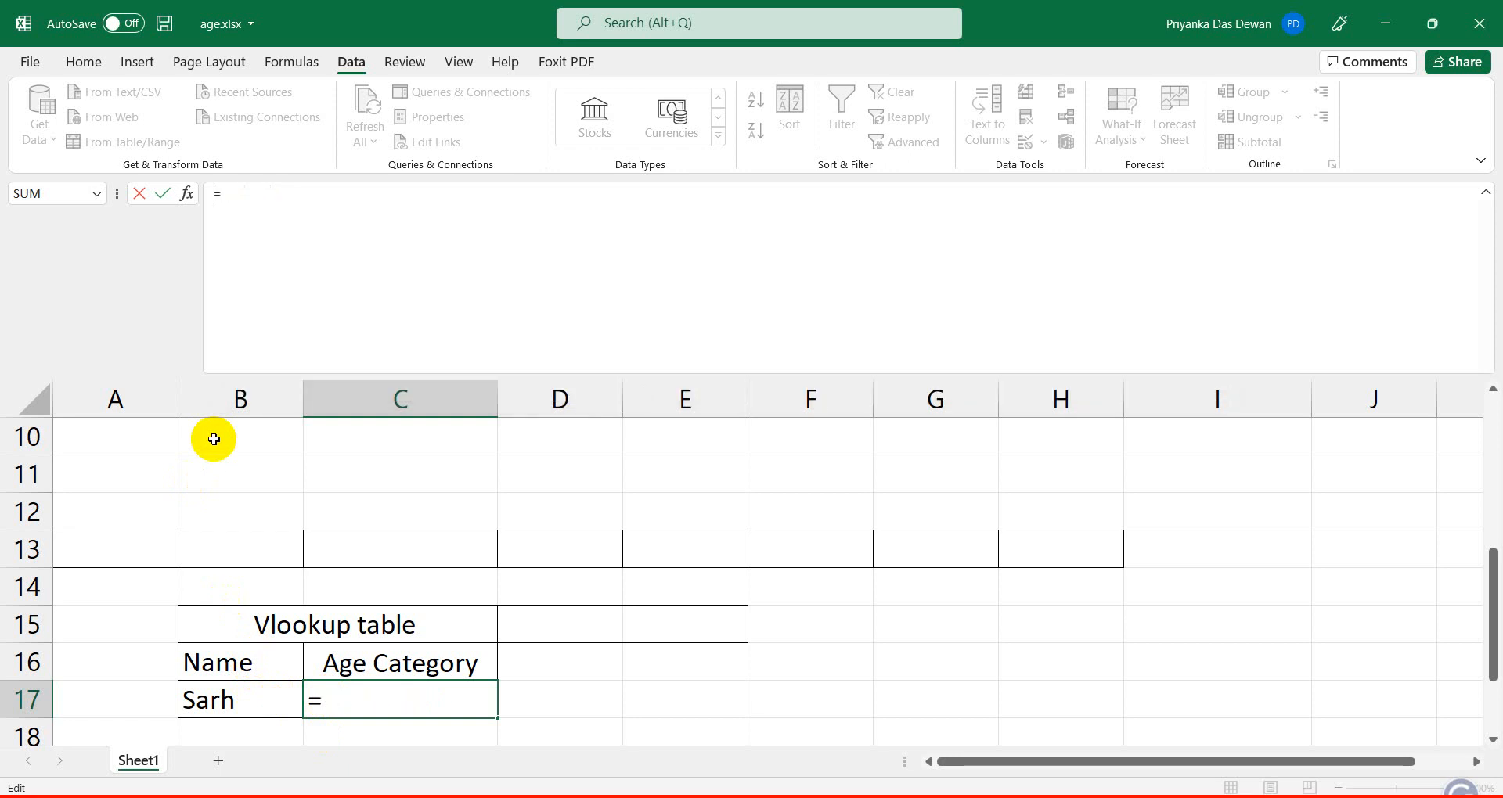
key(BackSpace)
click(636, 687)
Merge and center cells G11:H11 and enter the title "Vlookup Table" in them.
scroll(639, 685, up, 3)
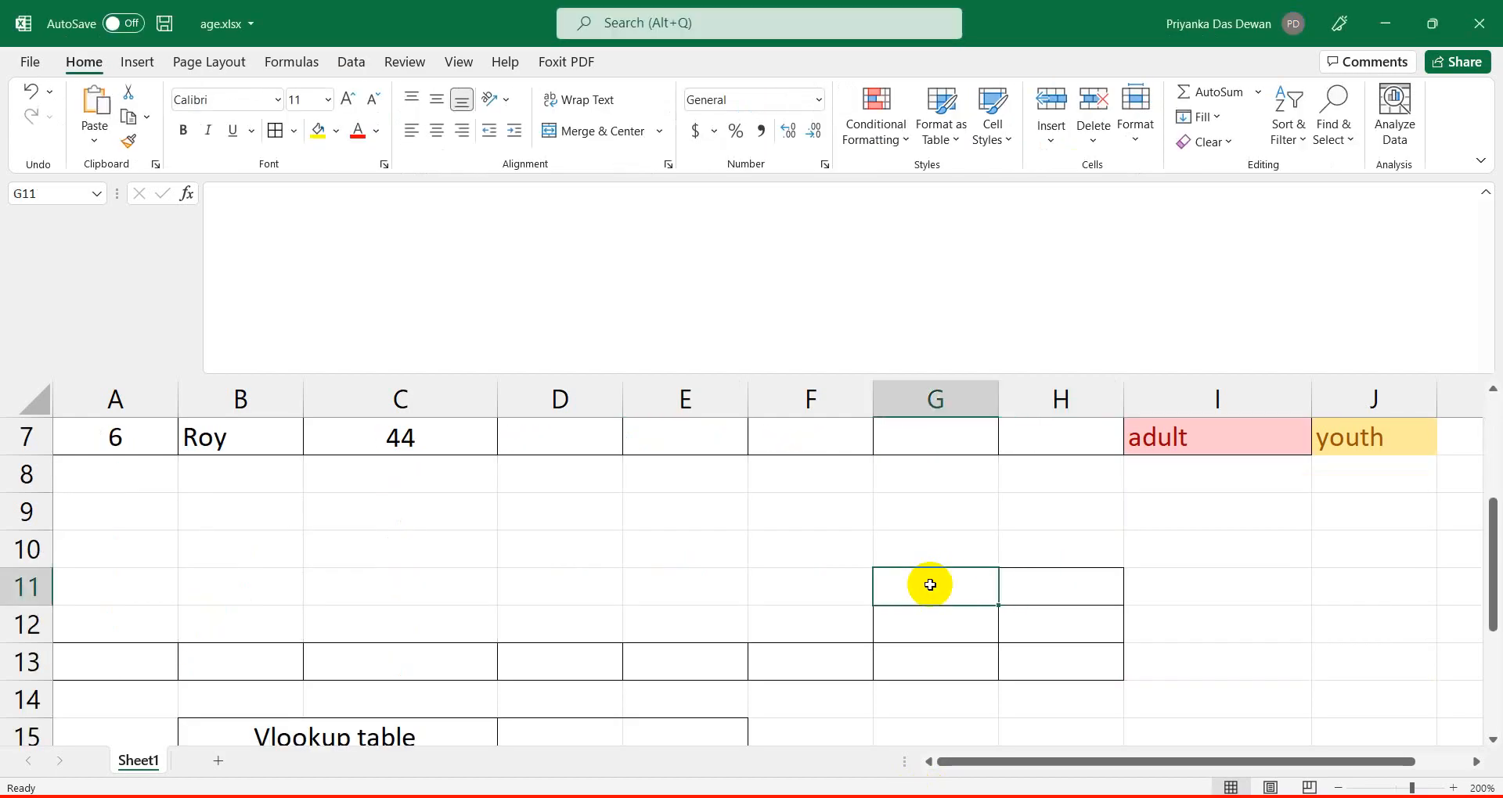
key(shift+Right)
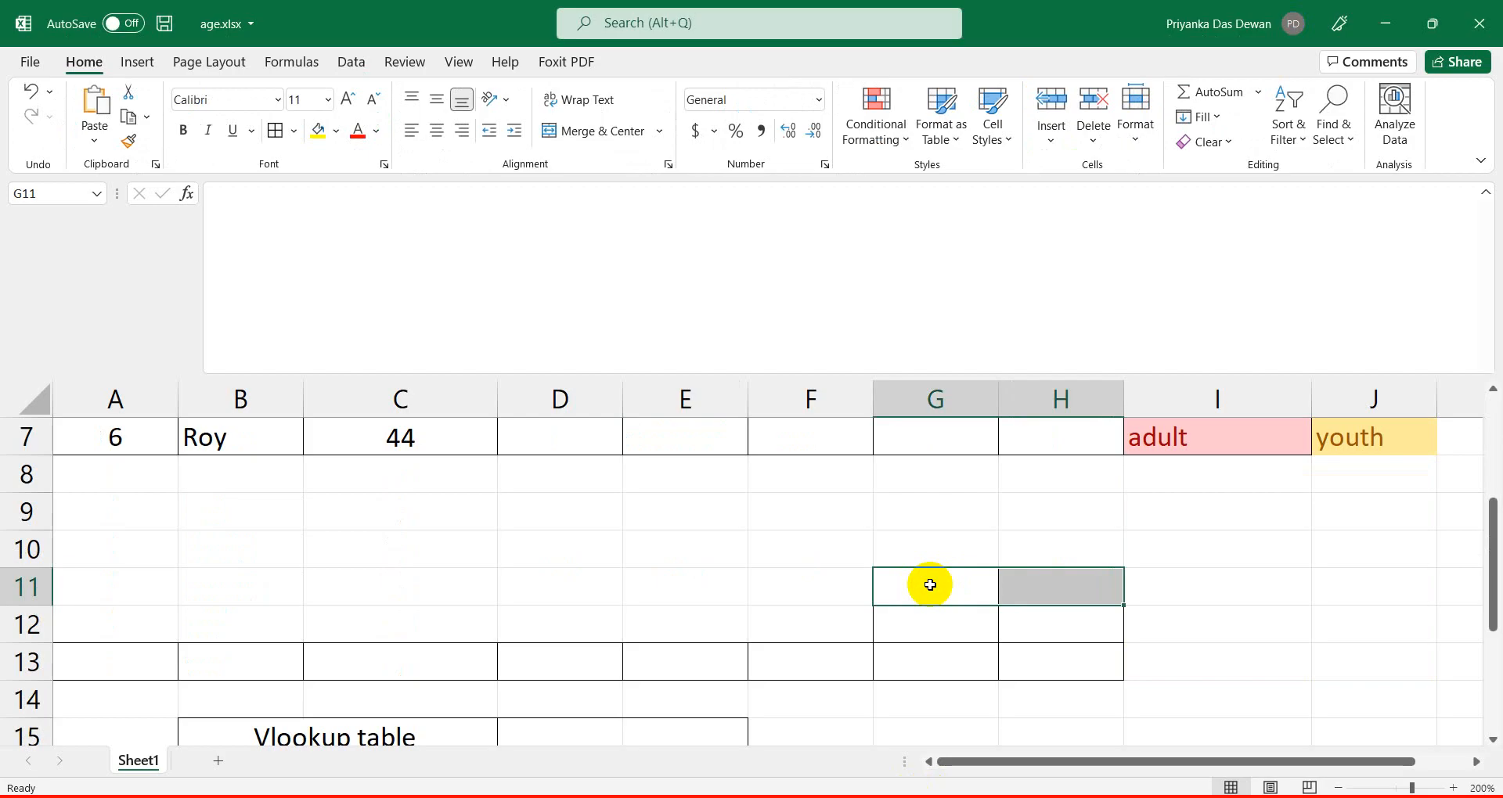
click(604, 131)
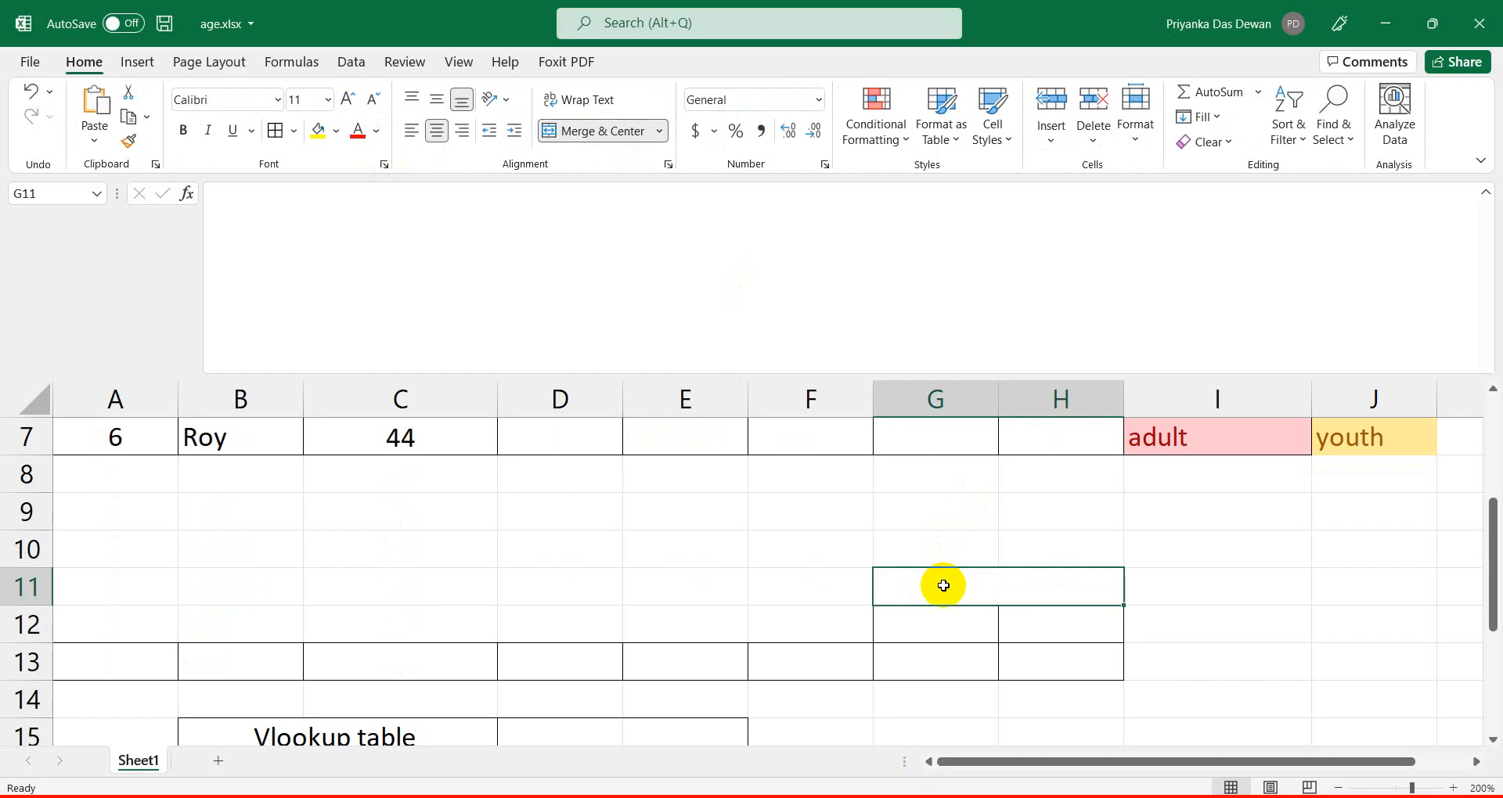
text(Vlook)
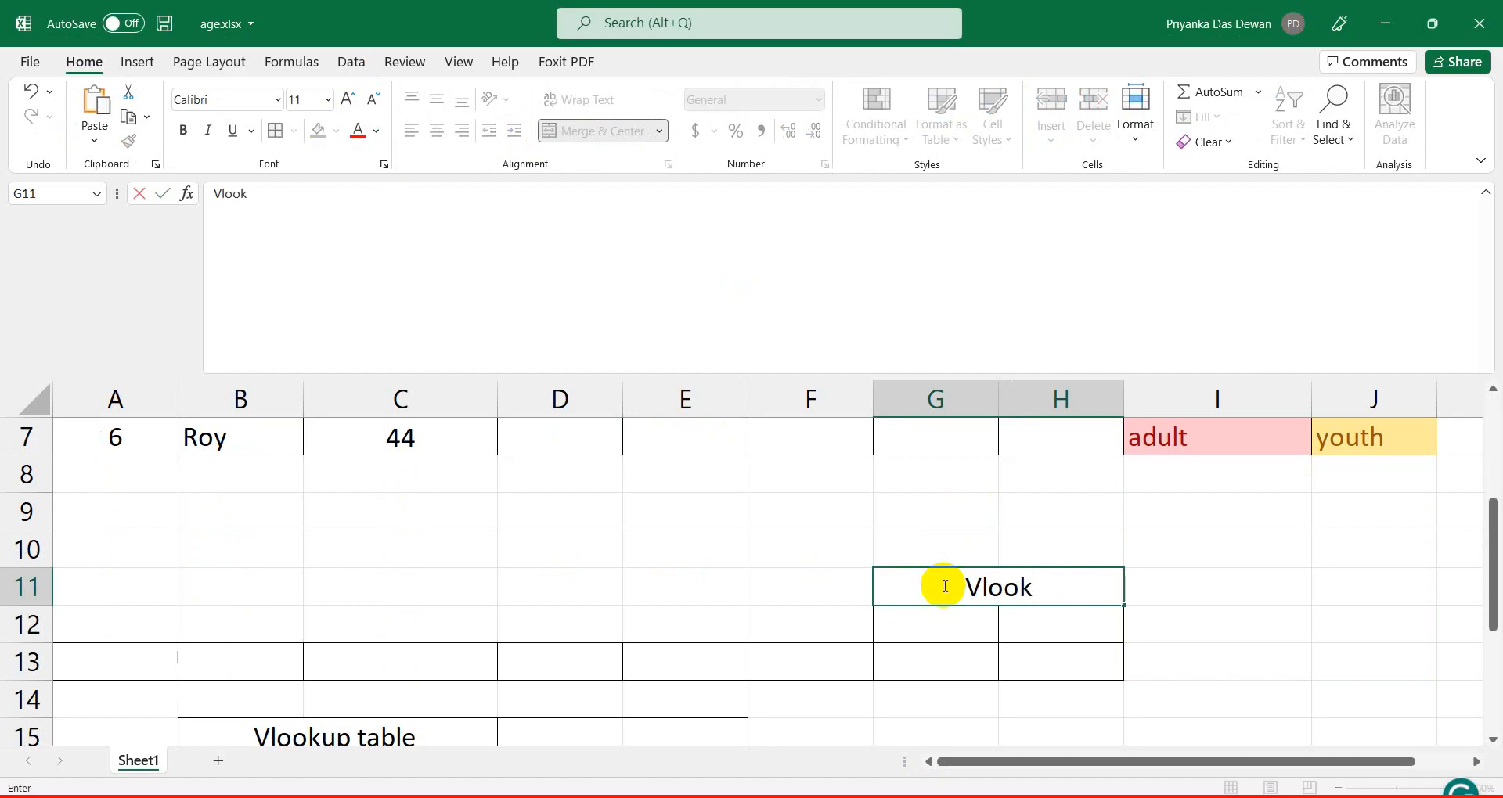
text(up)
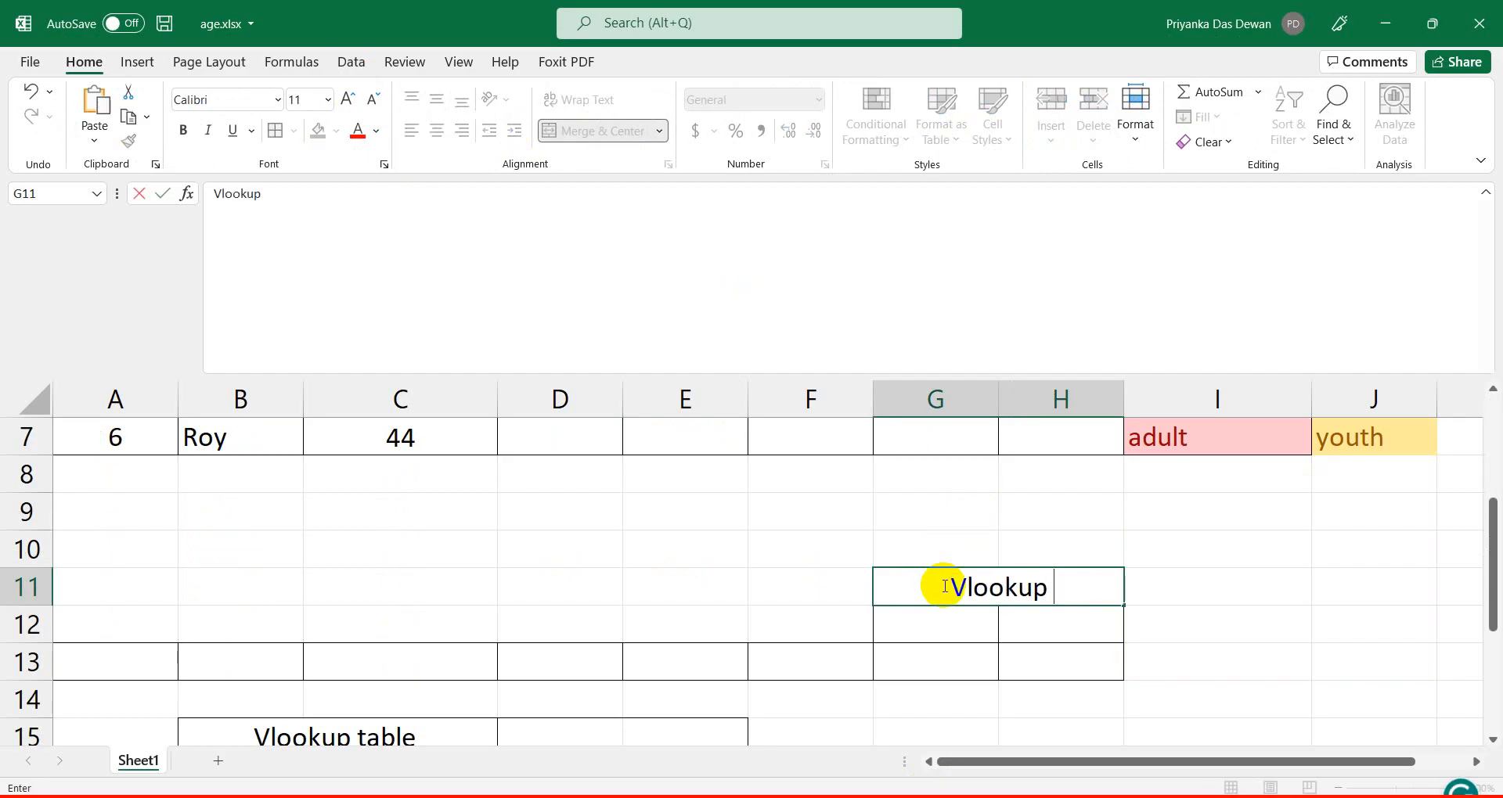
text( Table)
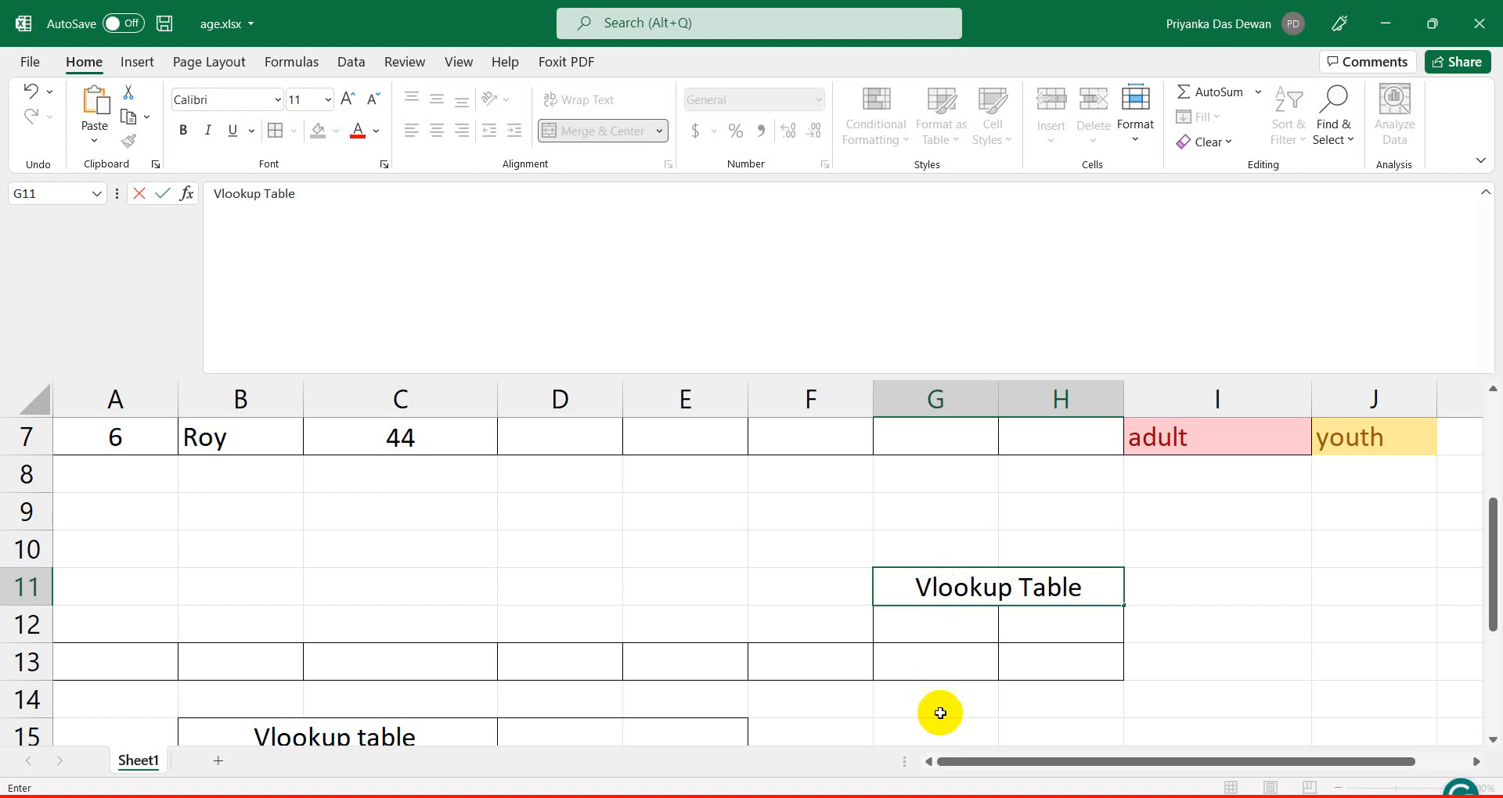
Make the table title in the merged cell G11 bold.
click(945, 651)
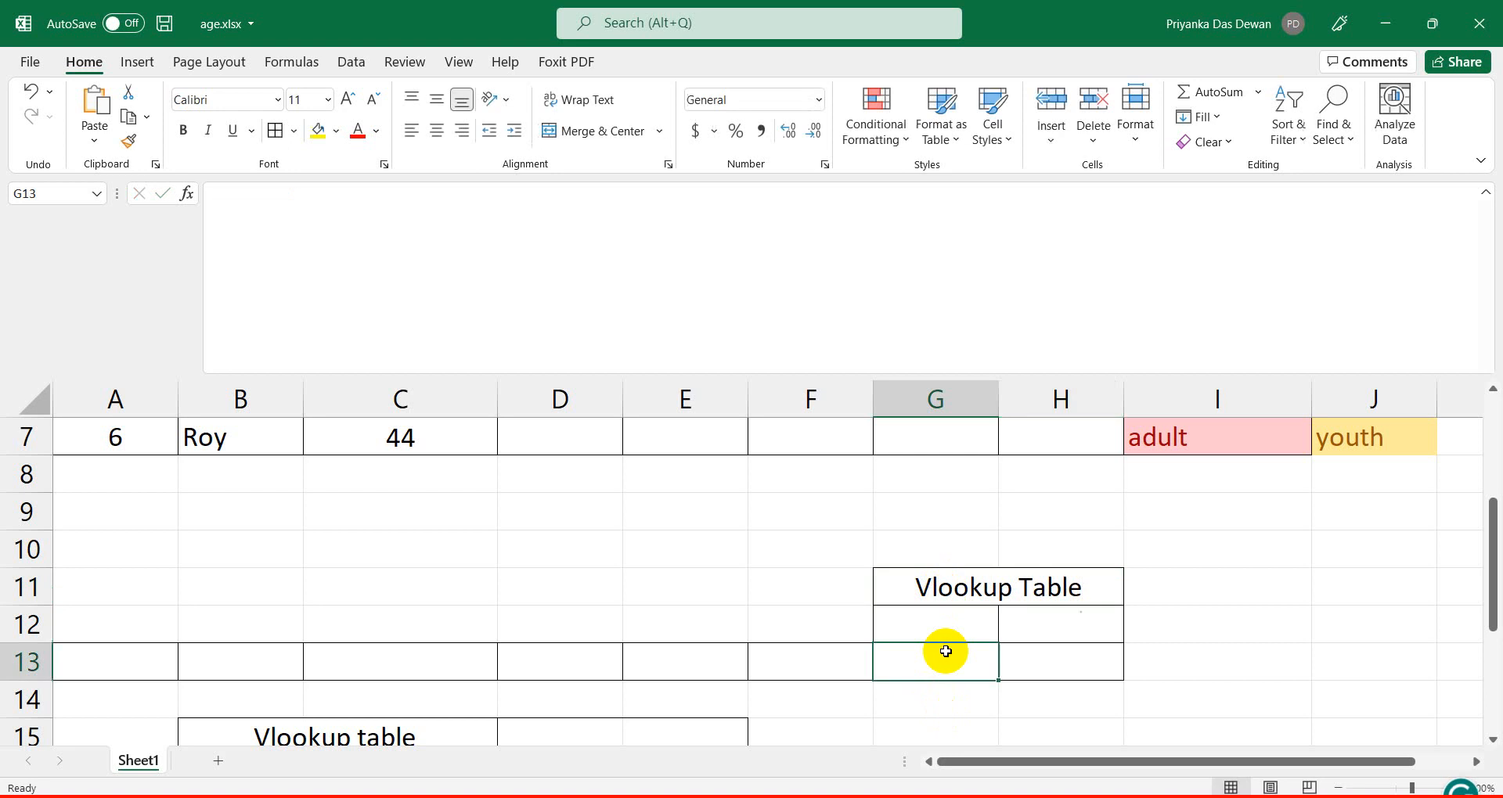
click(945, 603)
click(181, 127)
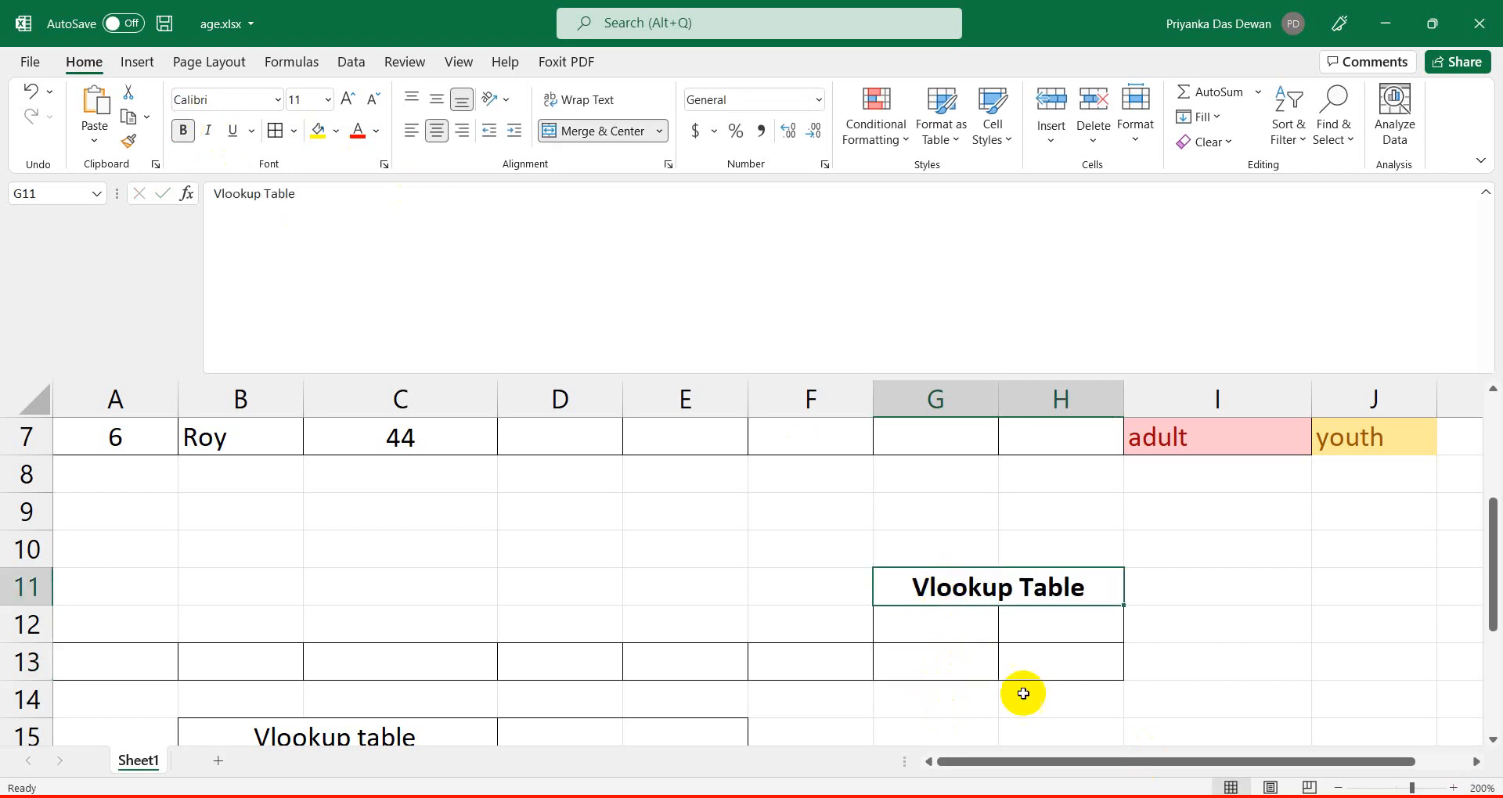
Enter the headers "Name" in G12 and "Age Category" in H12, and widen column H to fit the text.
click(963, 615)
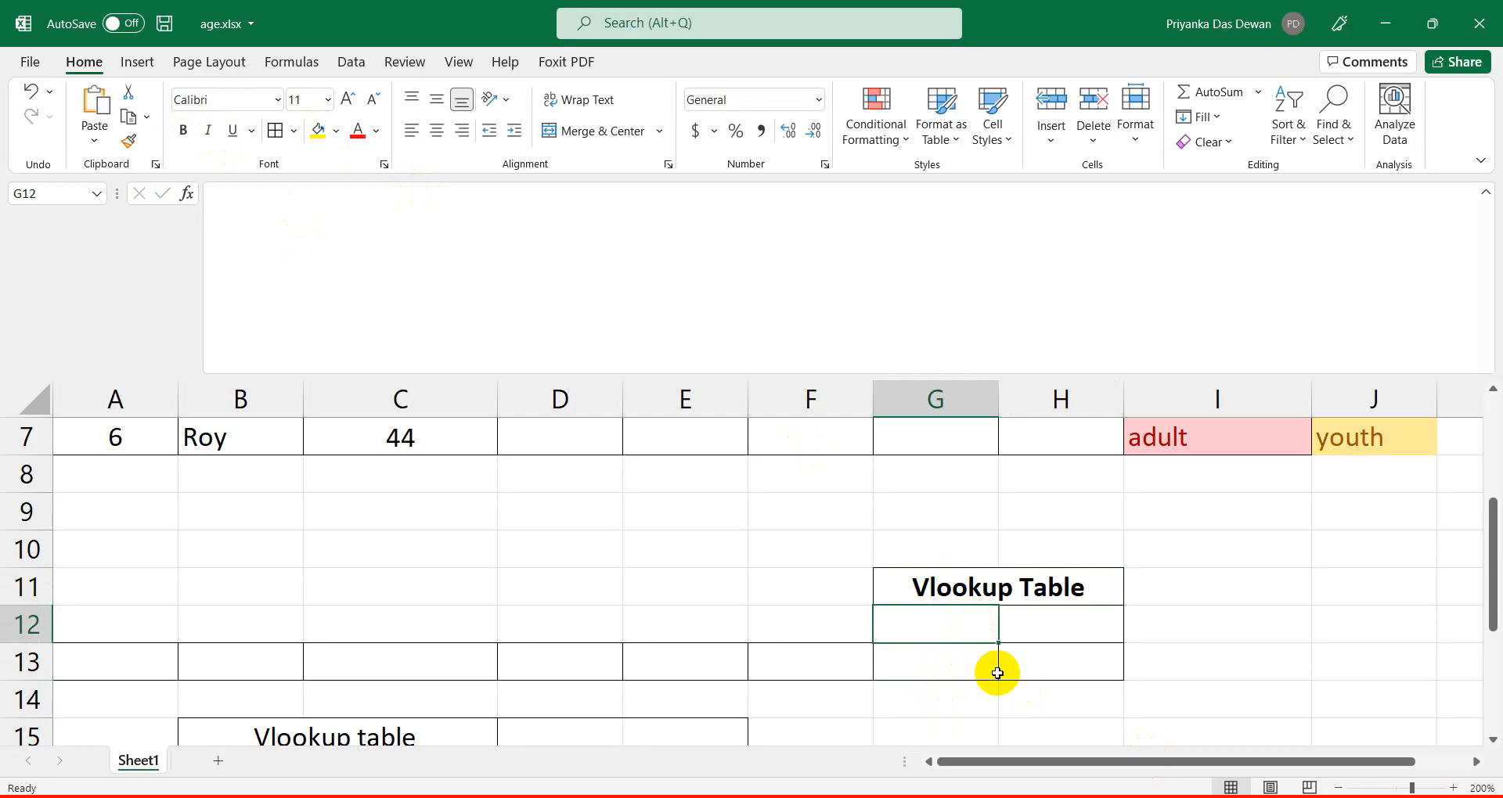
text(Name)
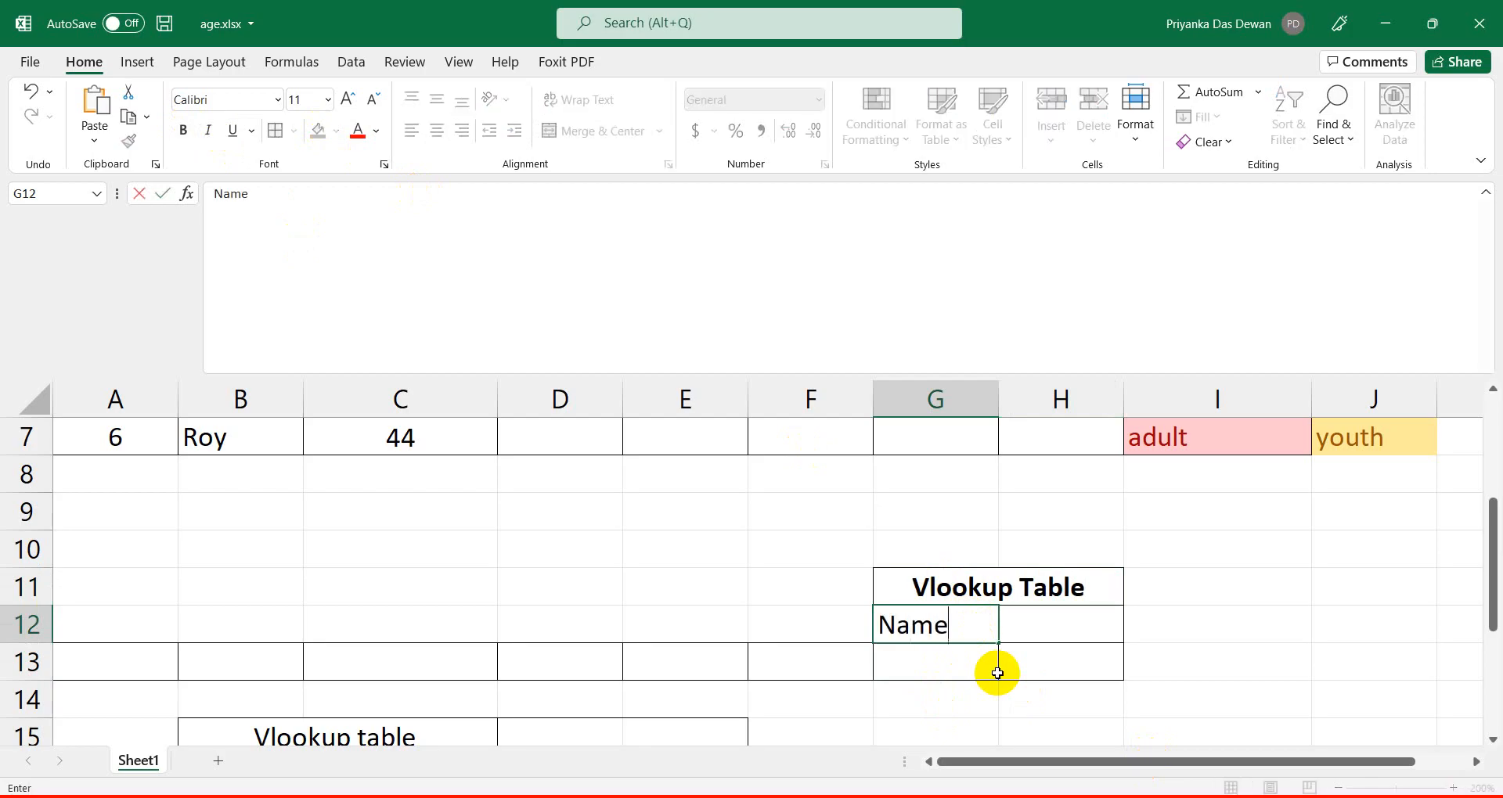
click(1043, 622)
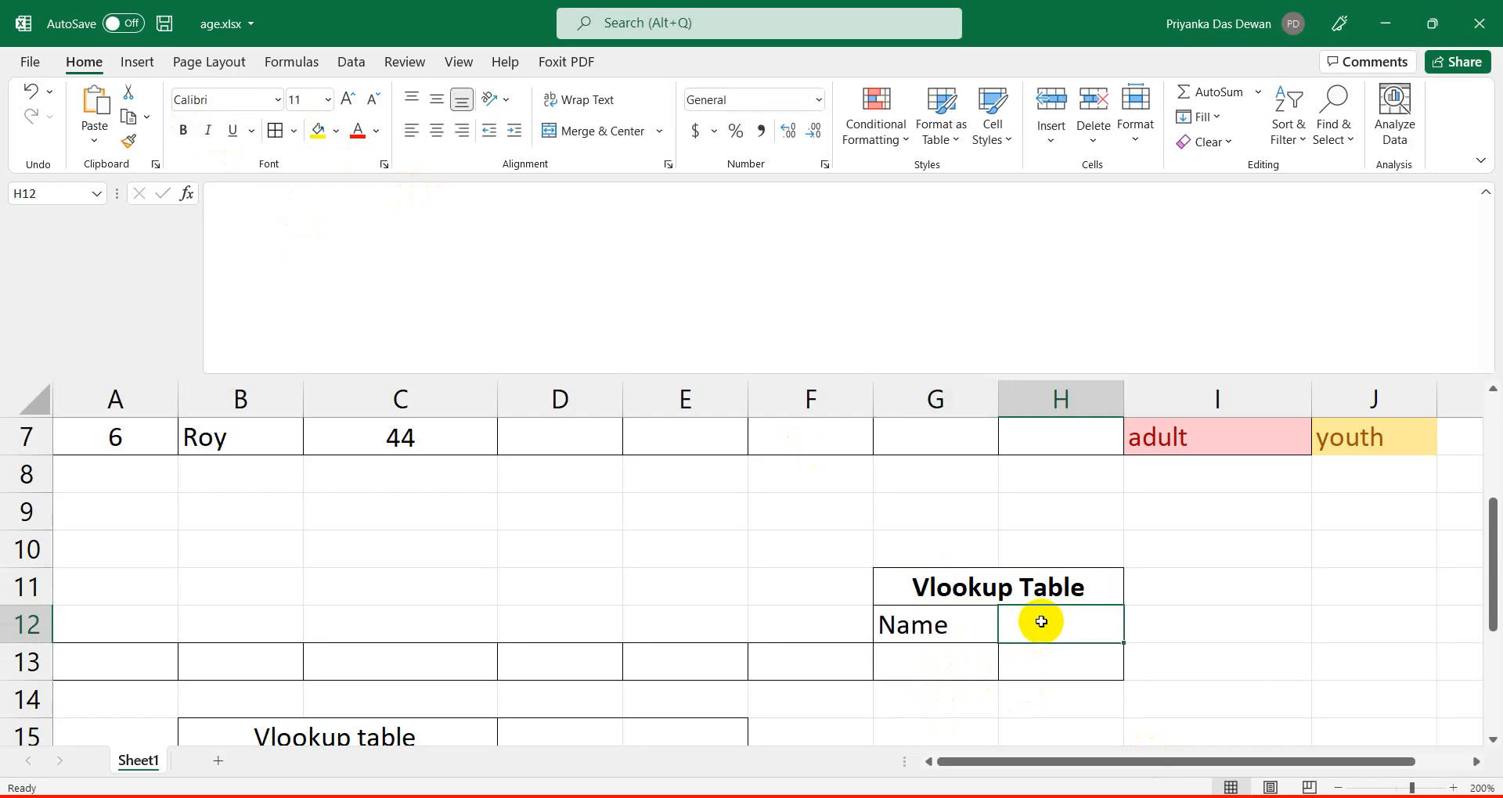
text(A)
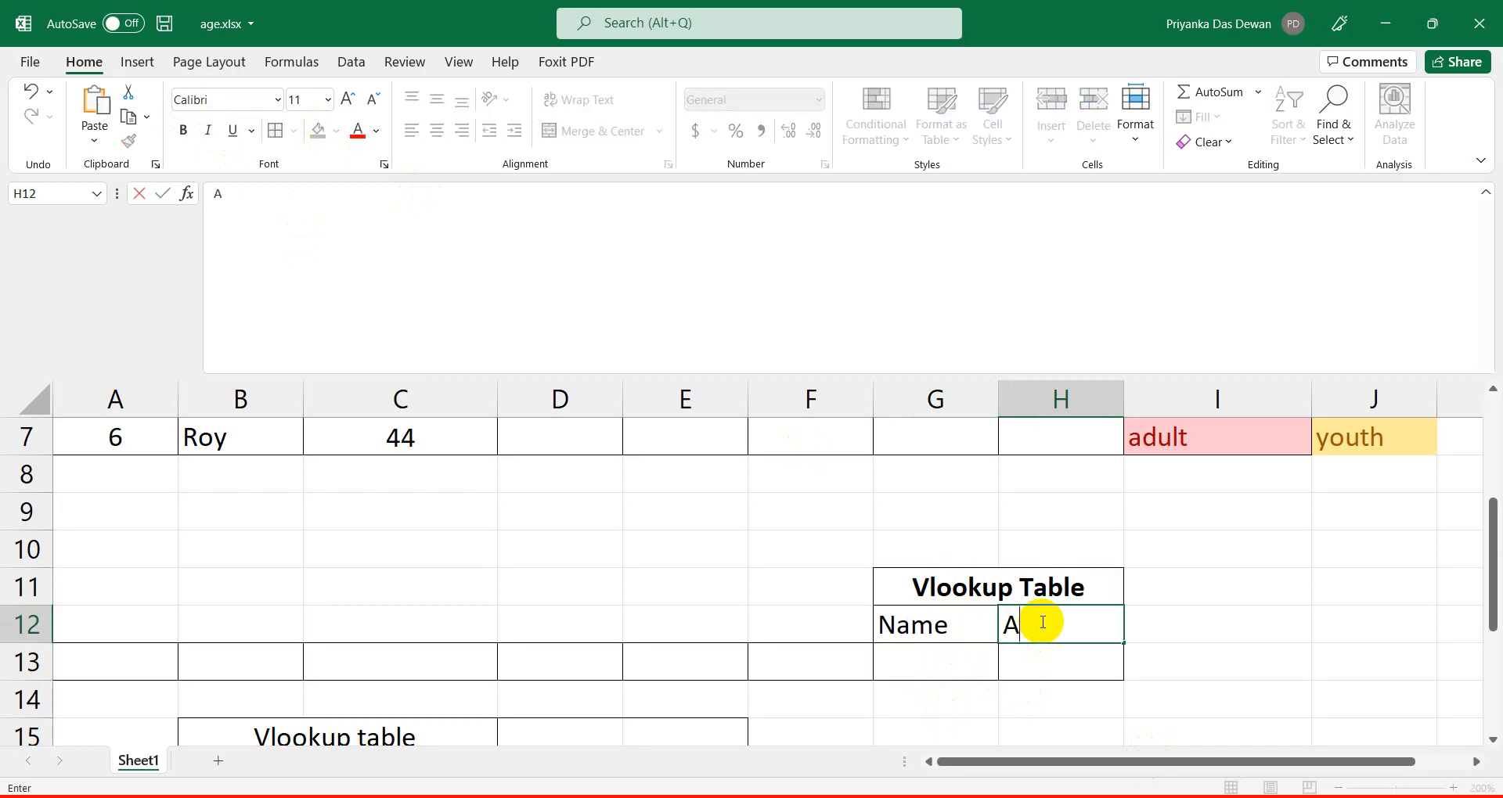
text(ge Cat)
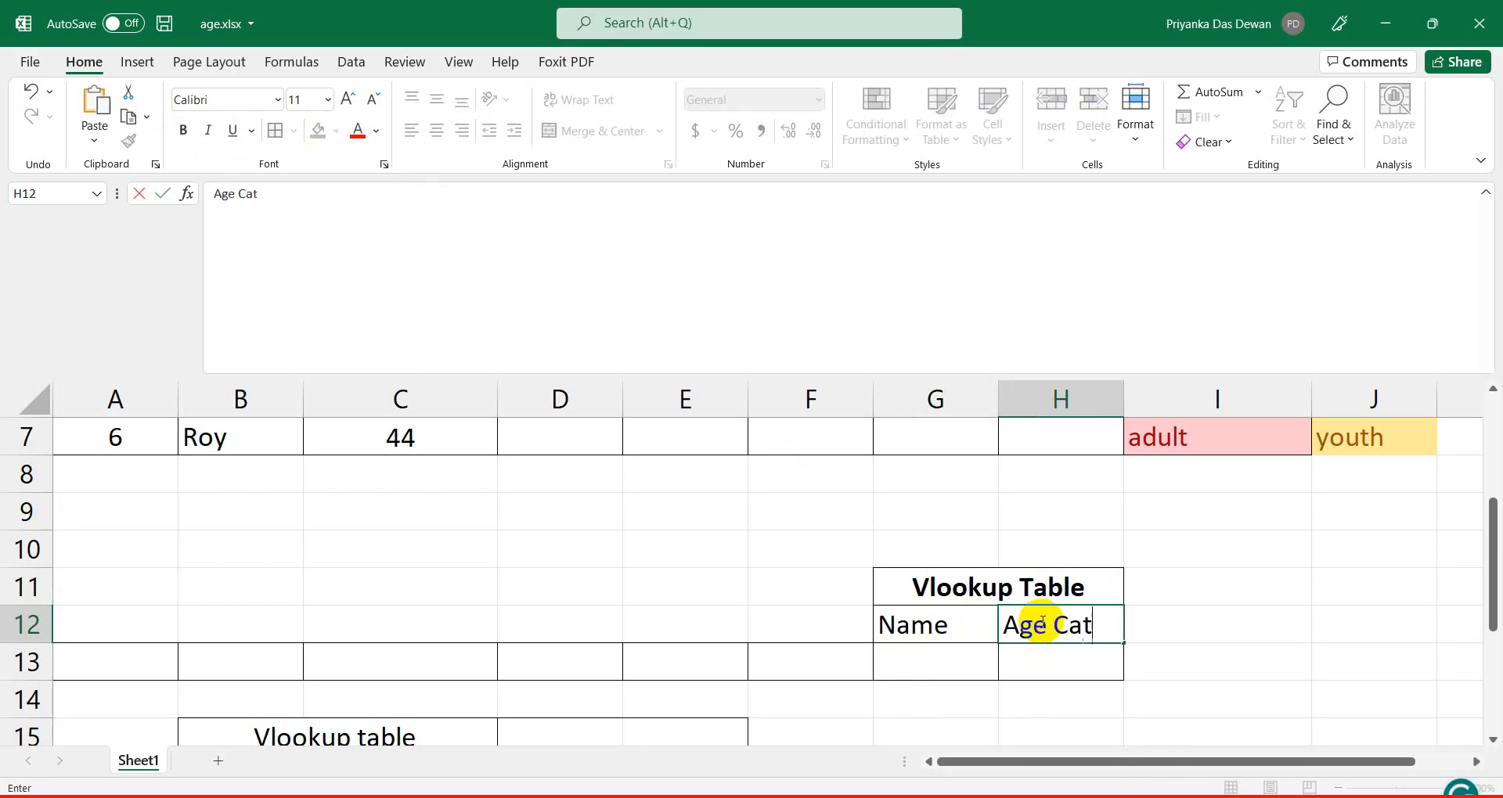
text(egory)
key(Return)
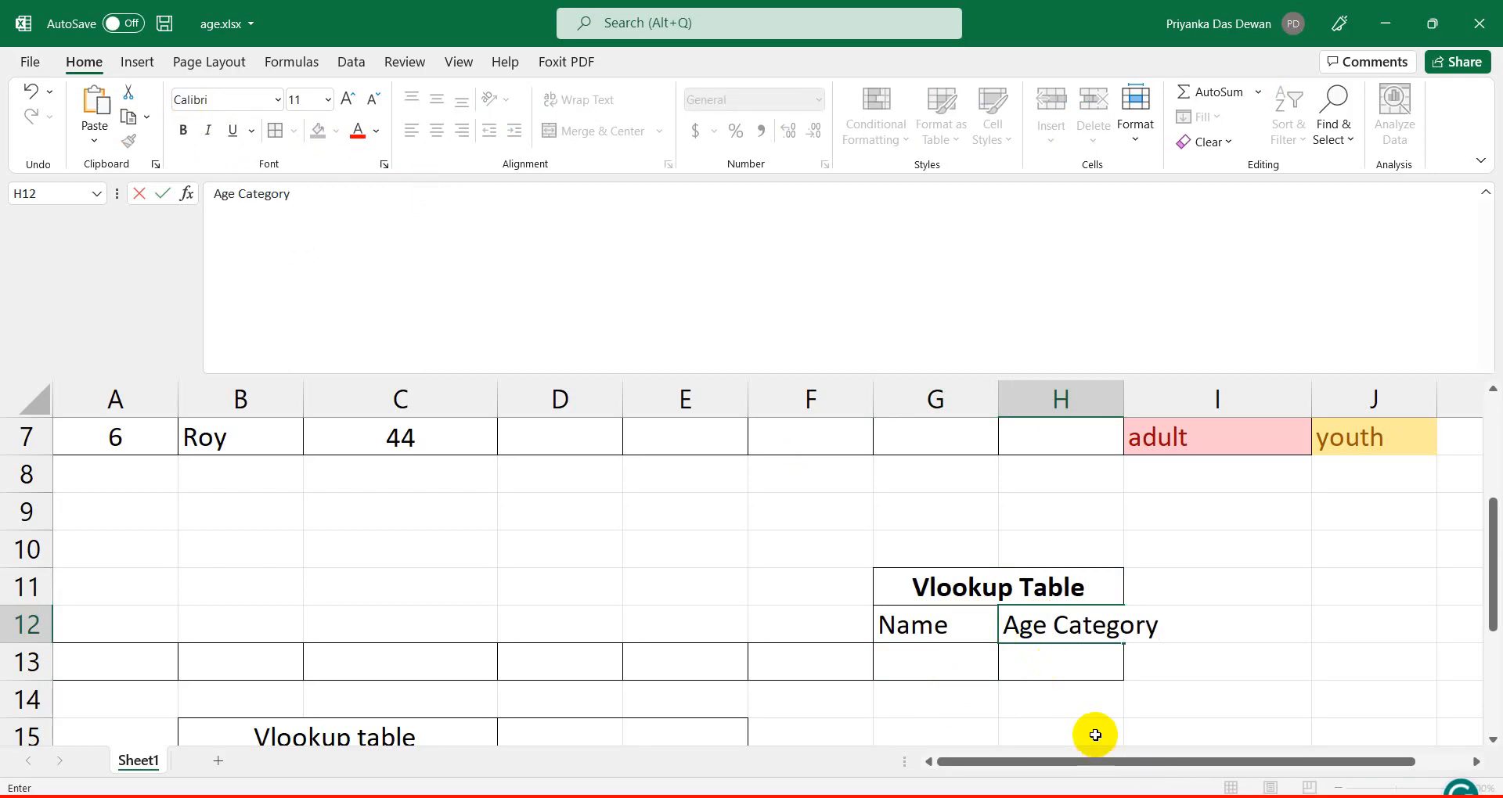
drag(1096, 397, 1209, 416)
Make the two headers in G12:H12 bold and select cell G13 below the Name header.
click(1050, 625)
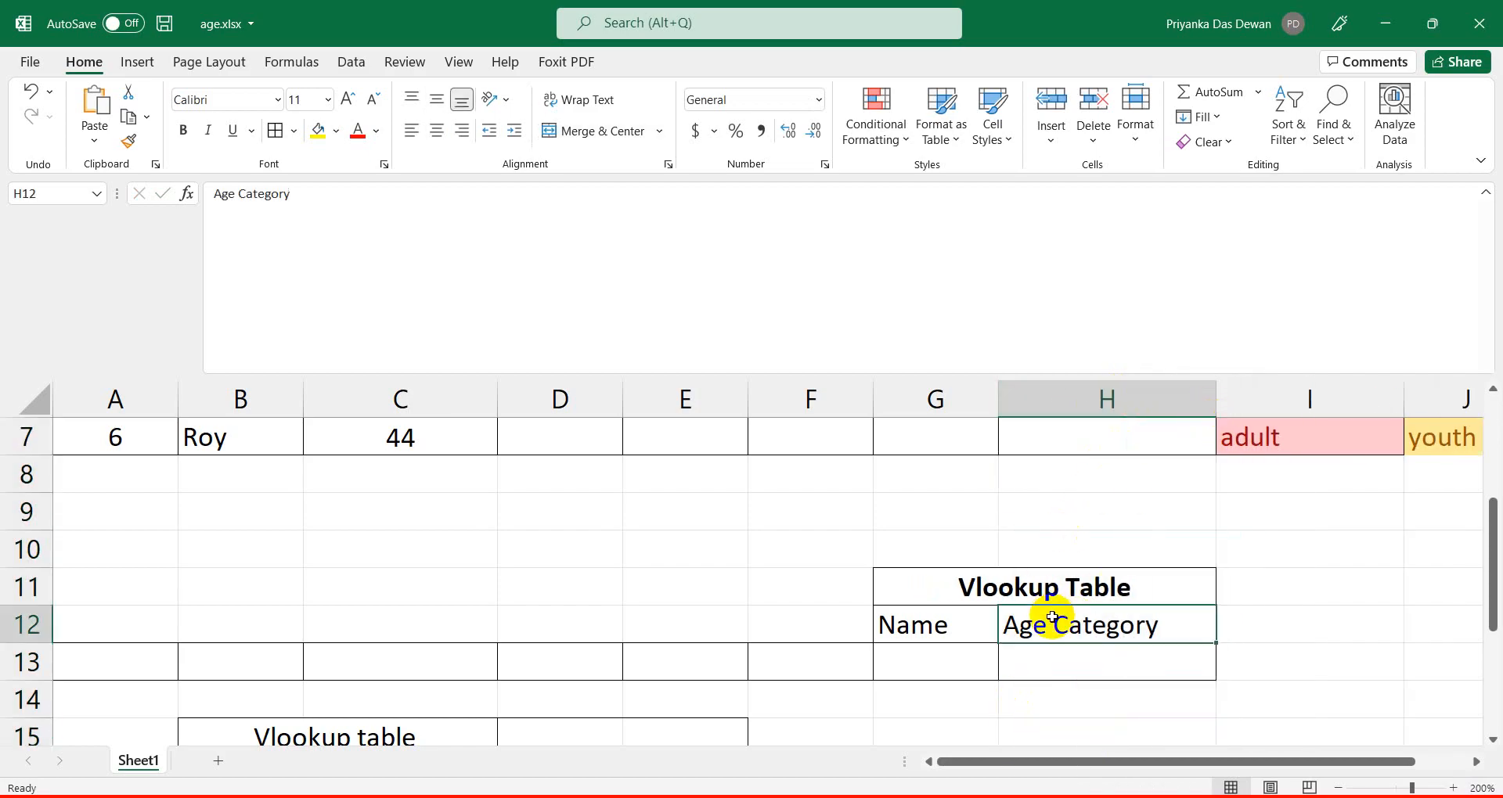
click(896, 623)
key(shift+Right)
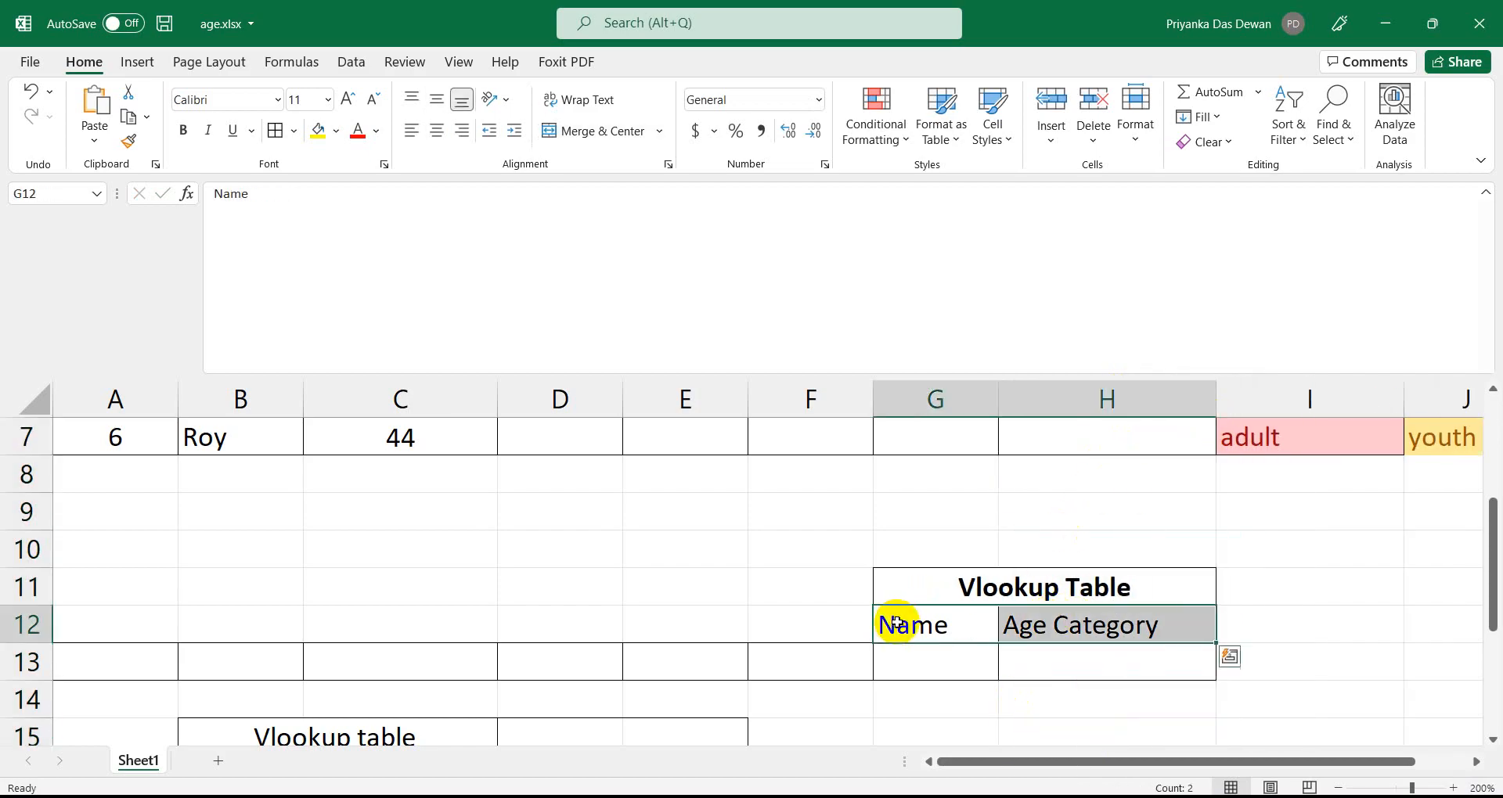
click(184, 130)
click(990, 662)
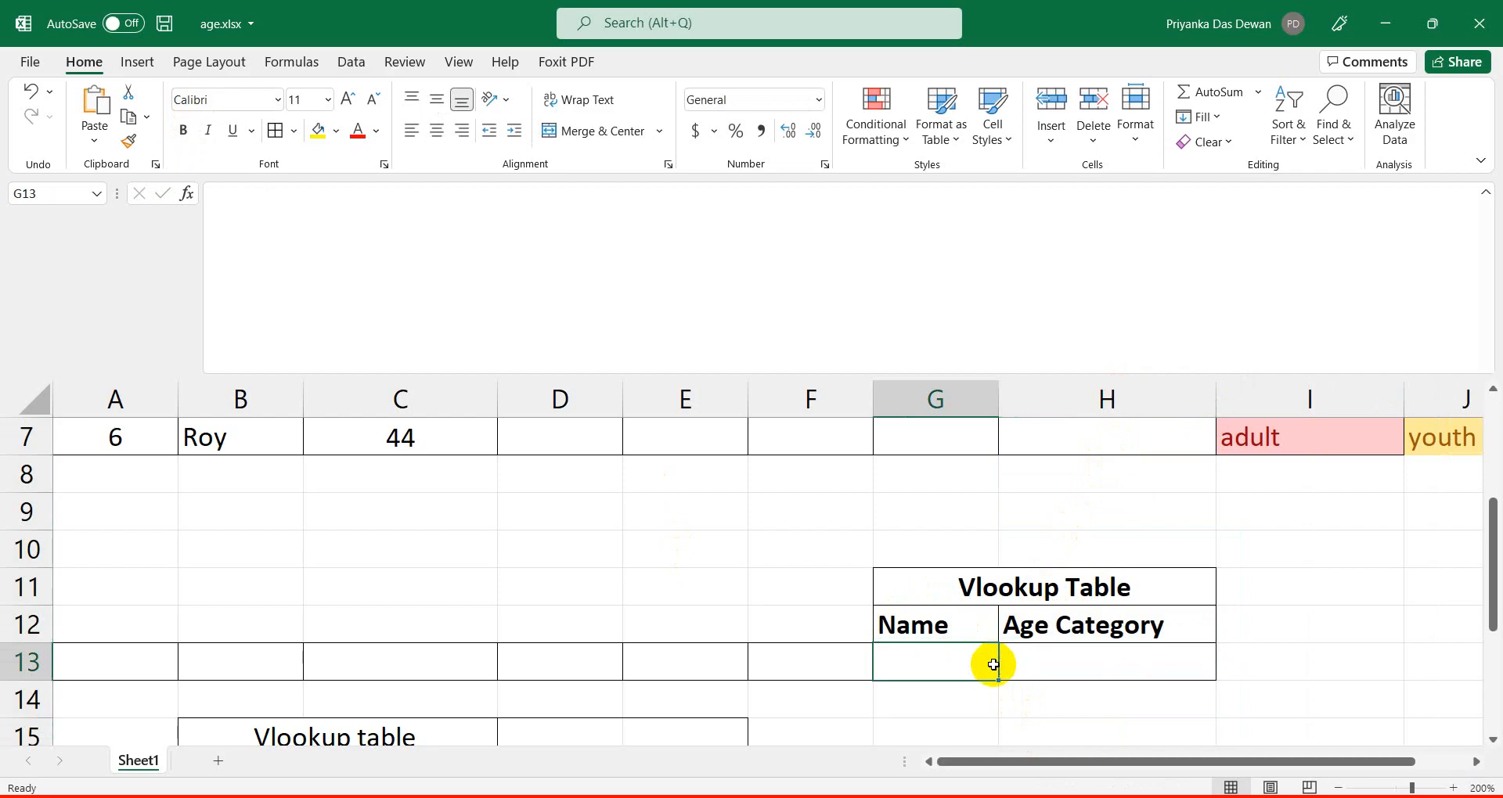
scroll(990, 662, down, 1)
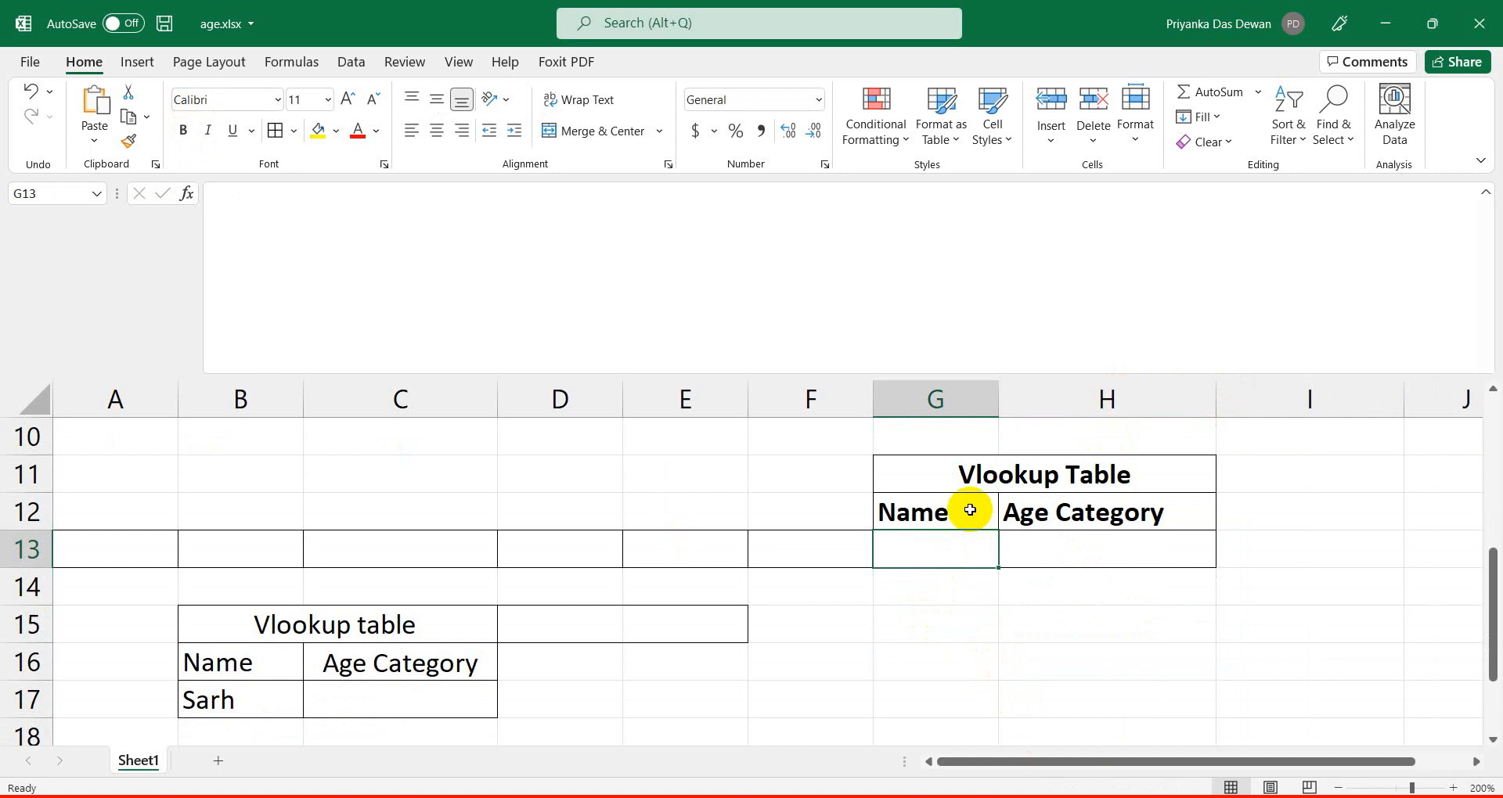
Enter the first name from the data table's Name column into cell G13 of the new Vlookup Table.
scroll(376, 593, up, 3)
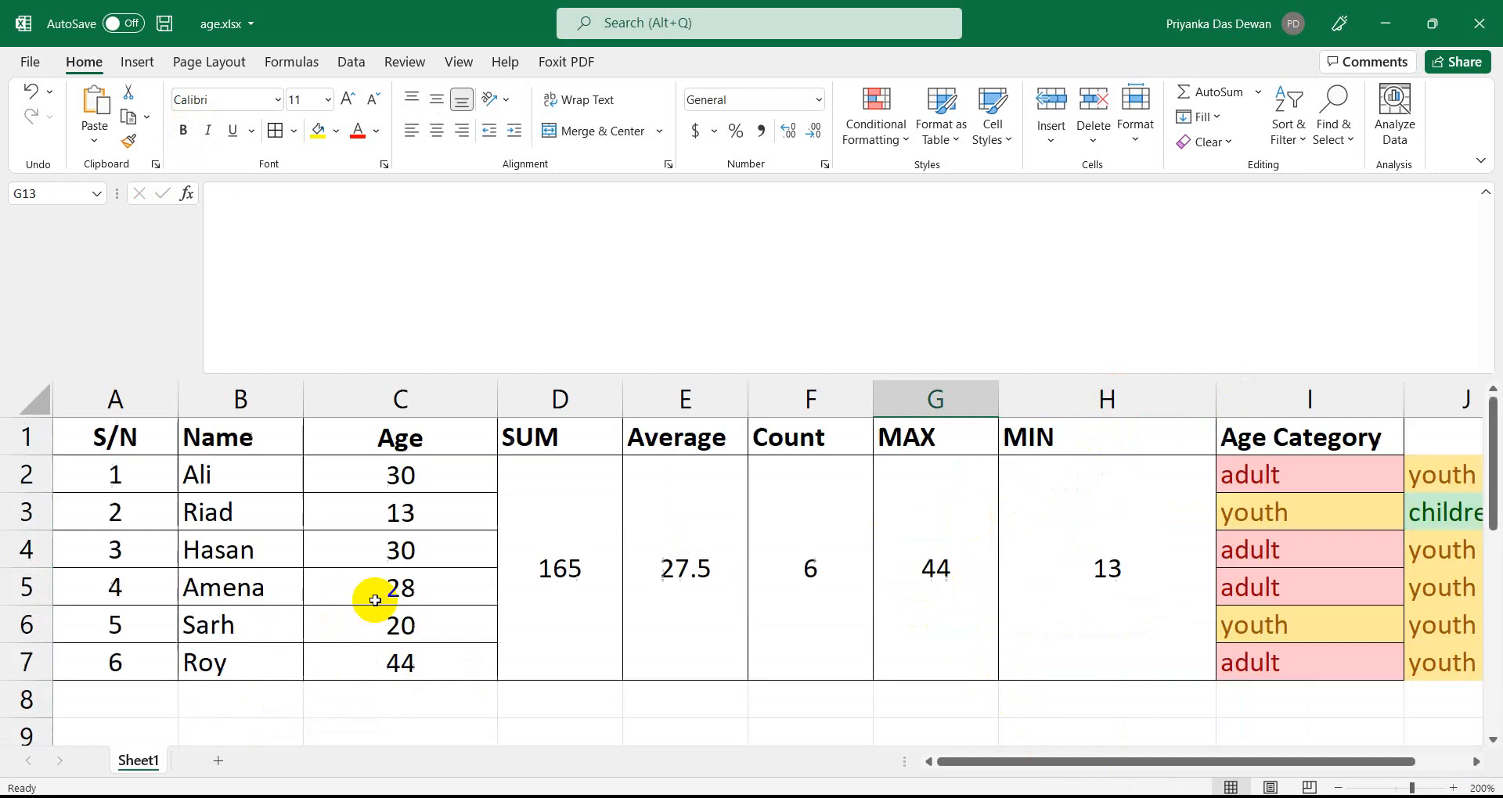
click(213, 435)
click(223, 505)
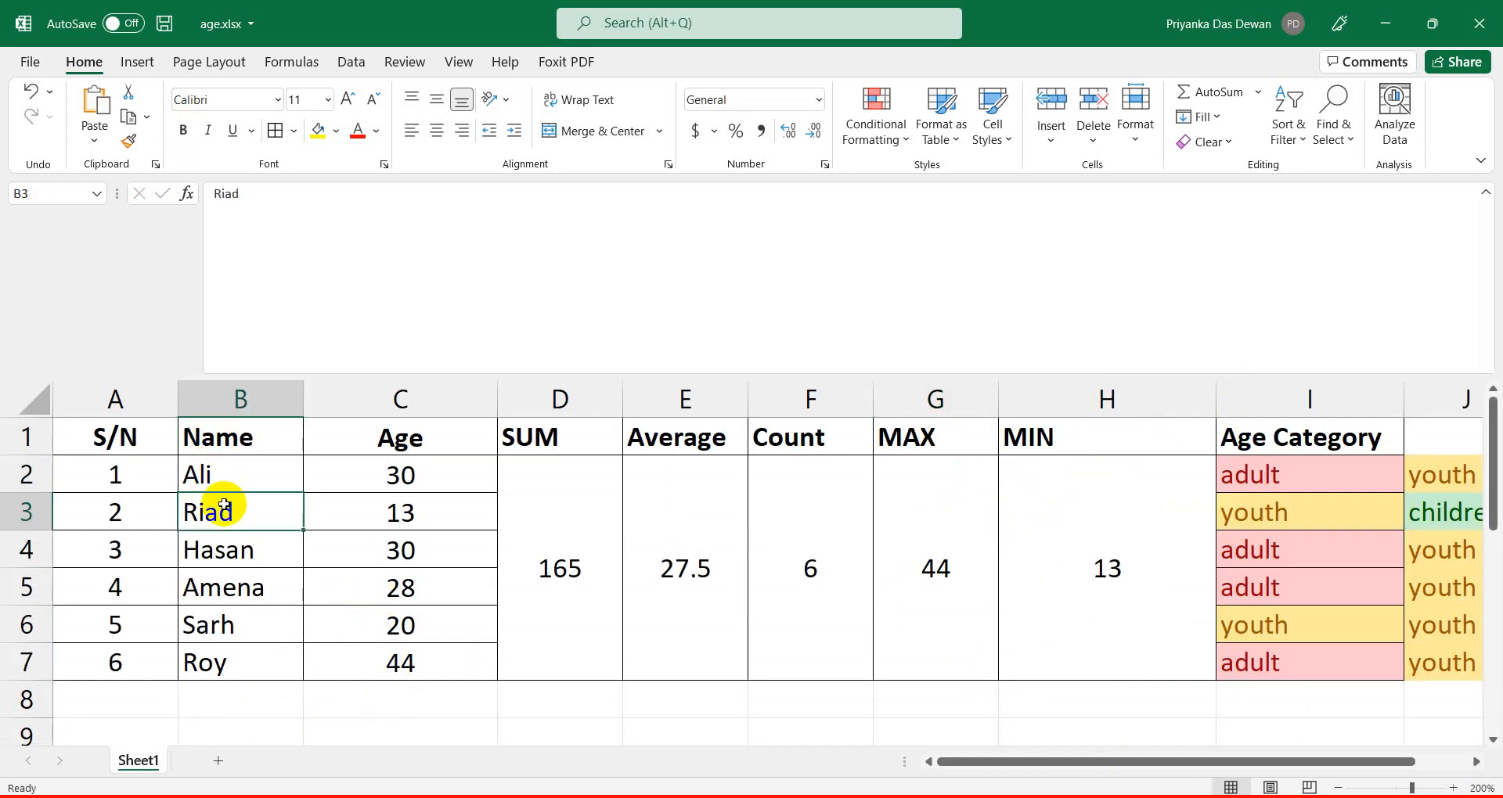
click(223, 476)
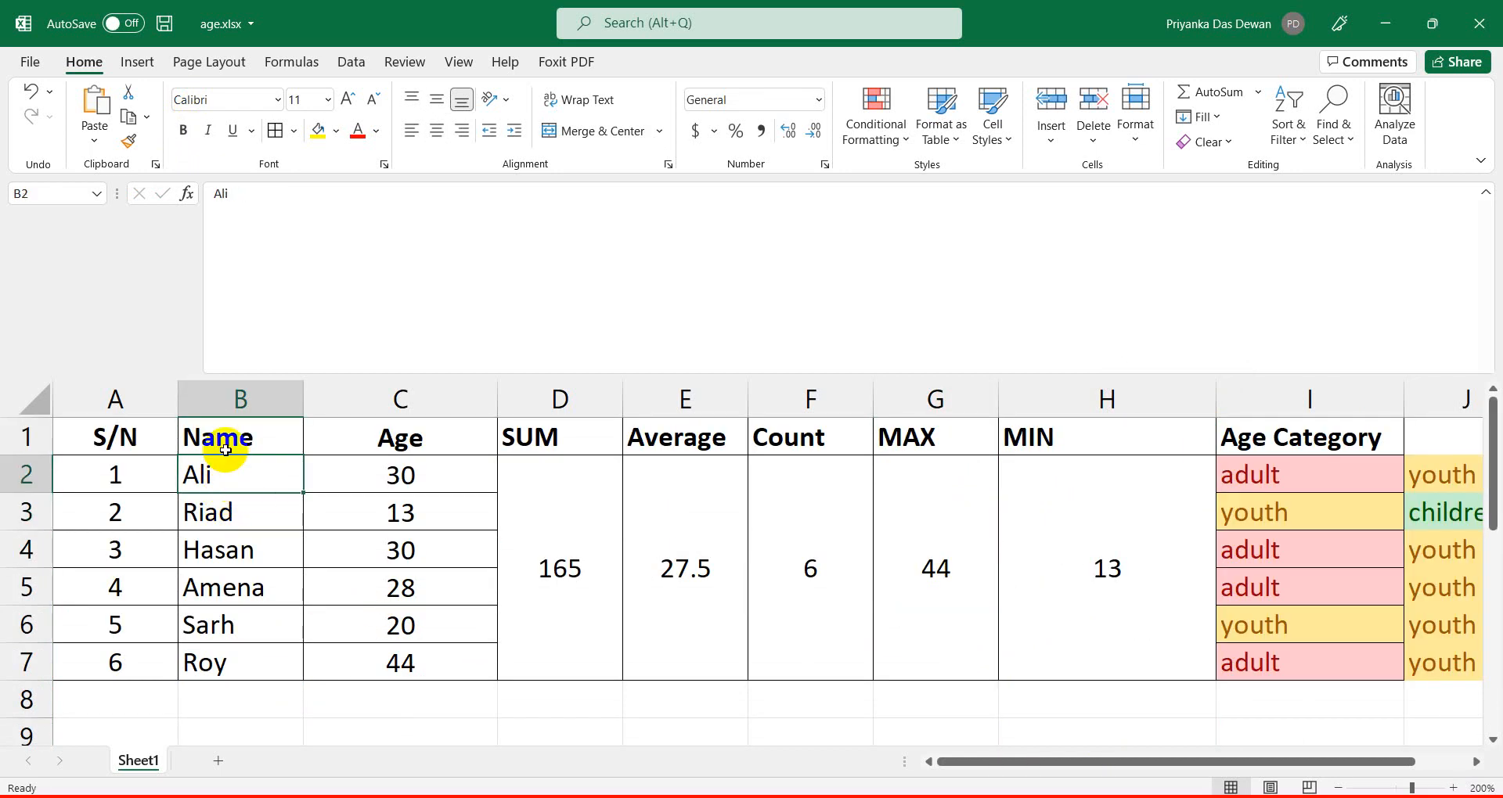
scroll(352, 610, down, 3)
click(934, 550)
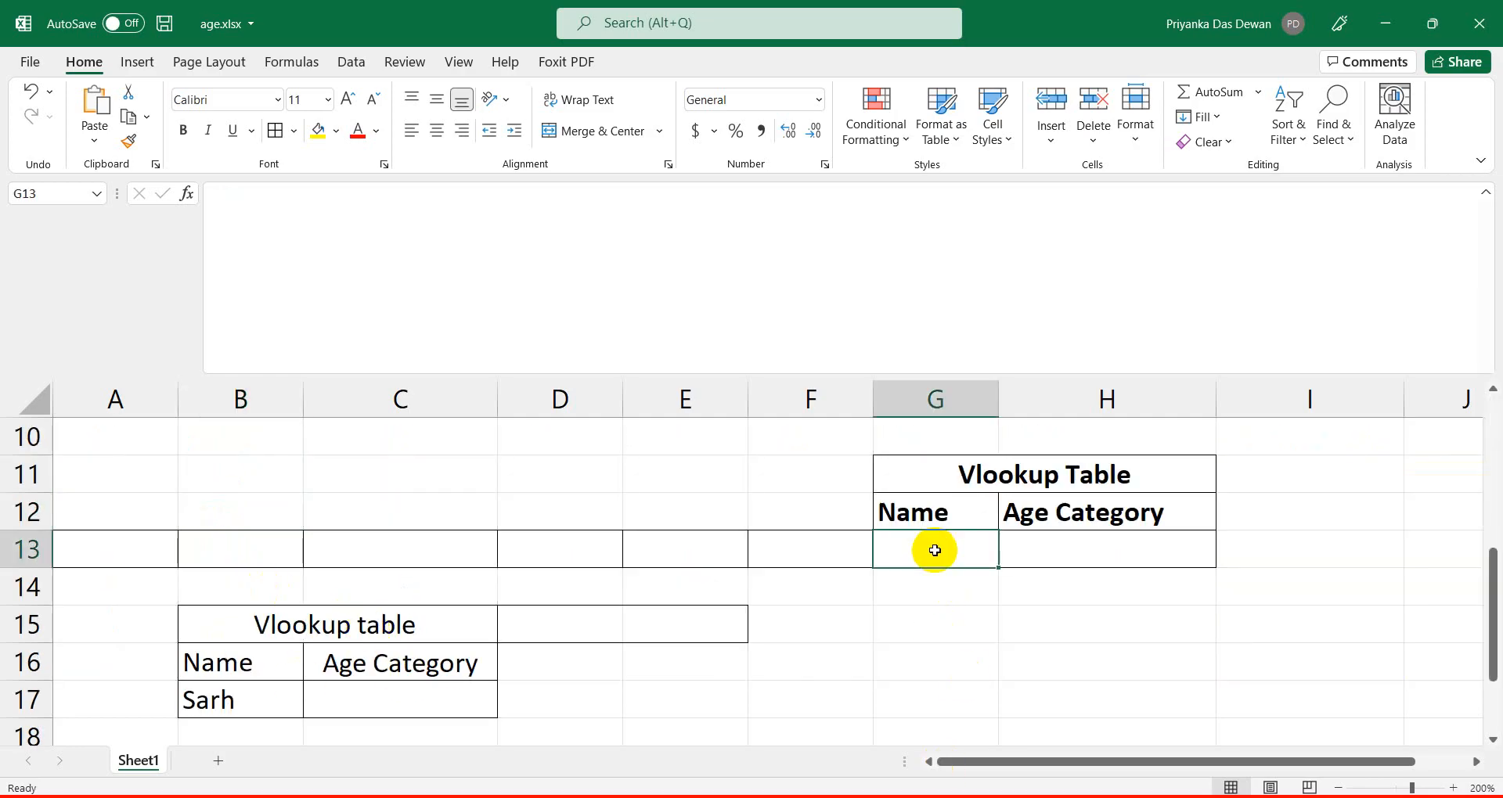
text(Ali)
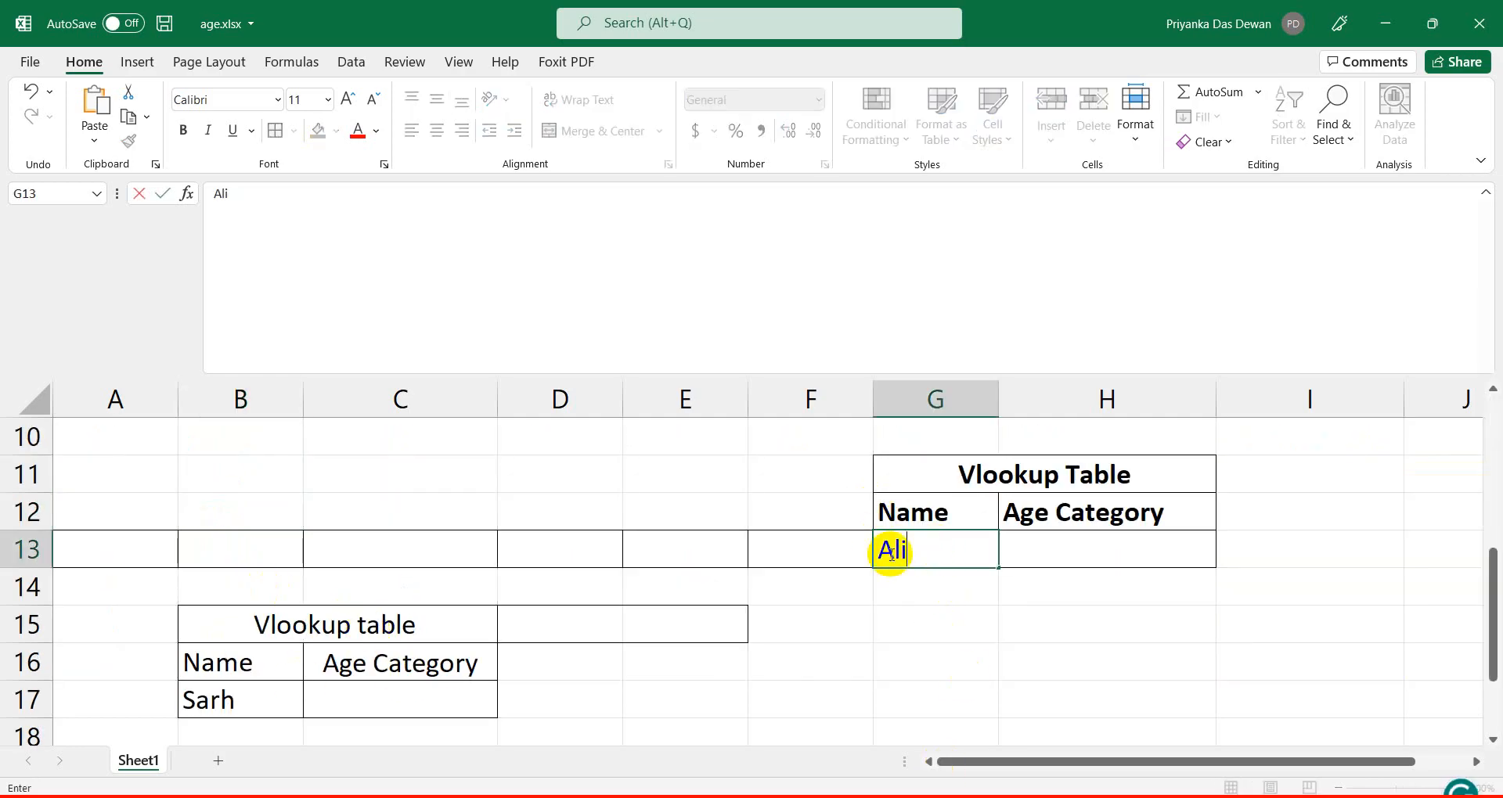
click(898, 585)
text(E)
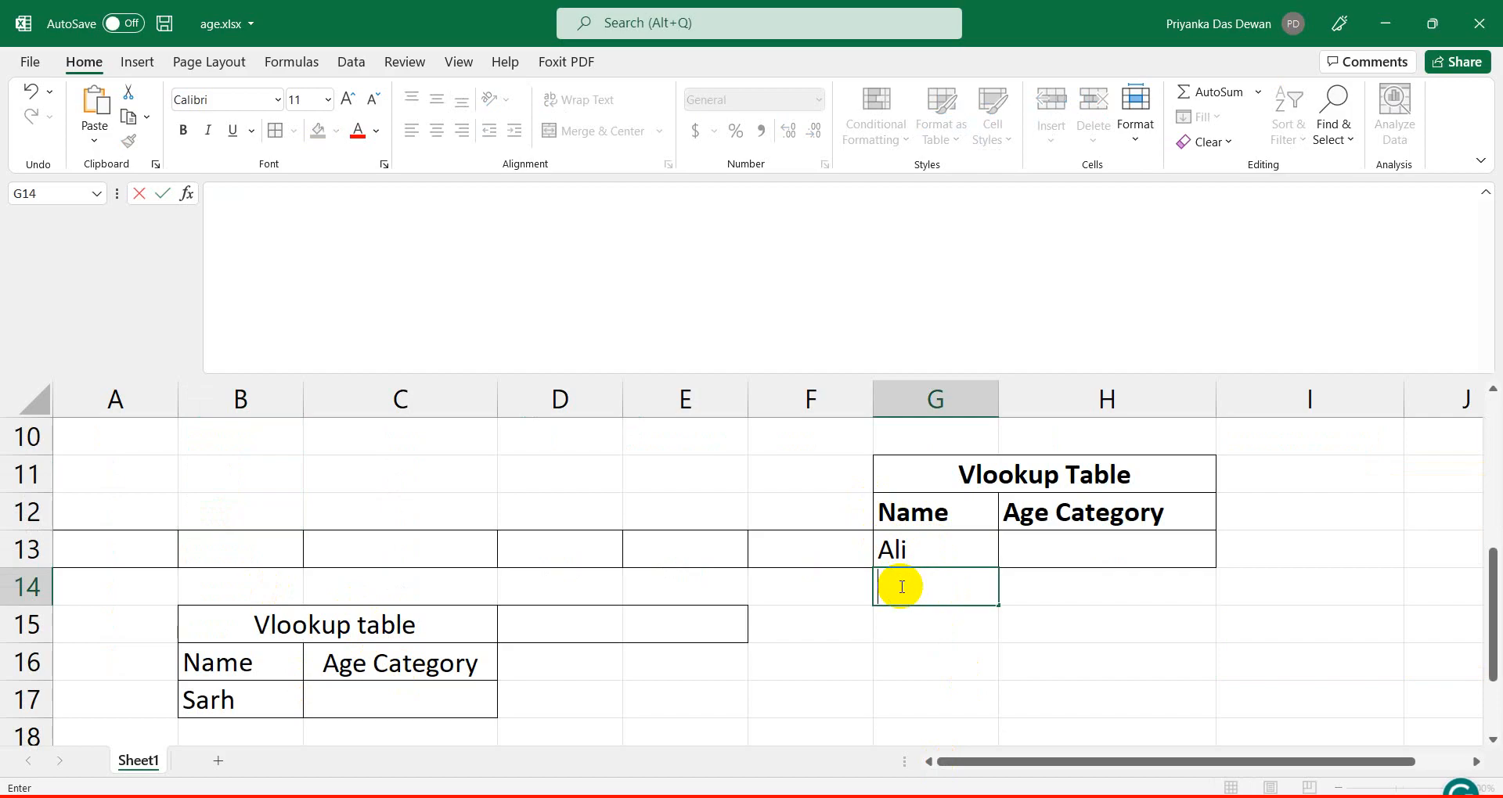
click(901, 552)
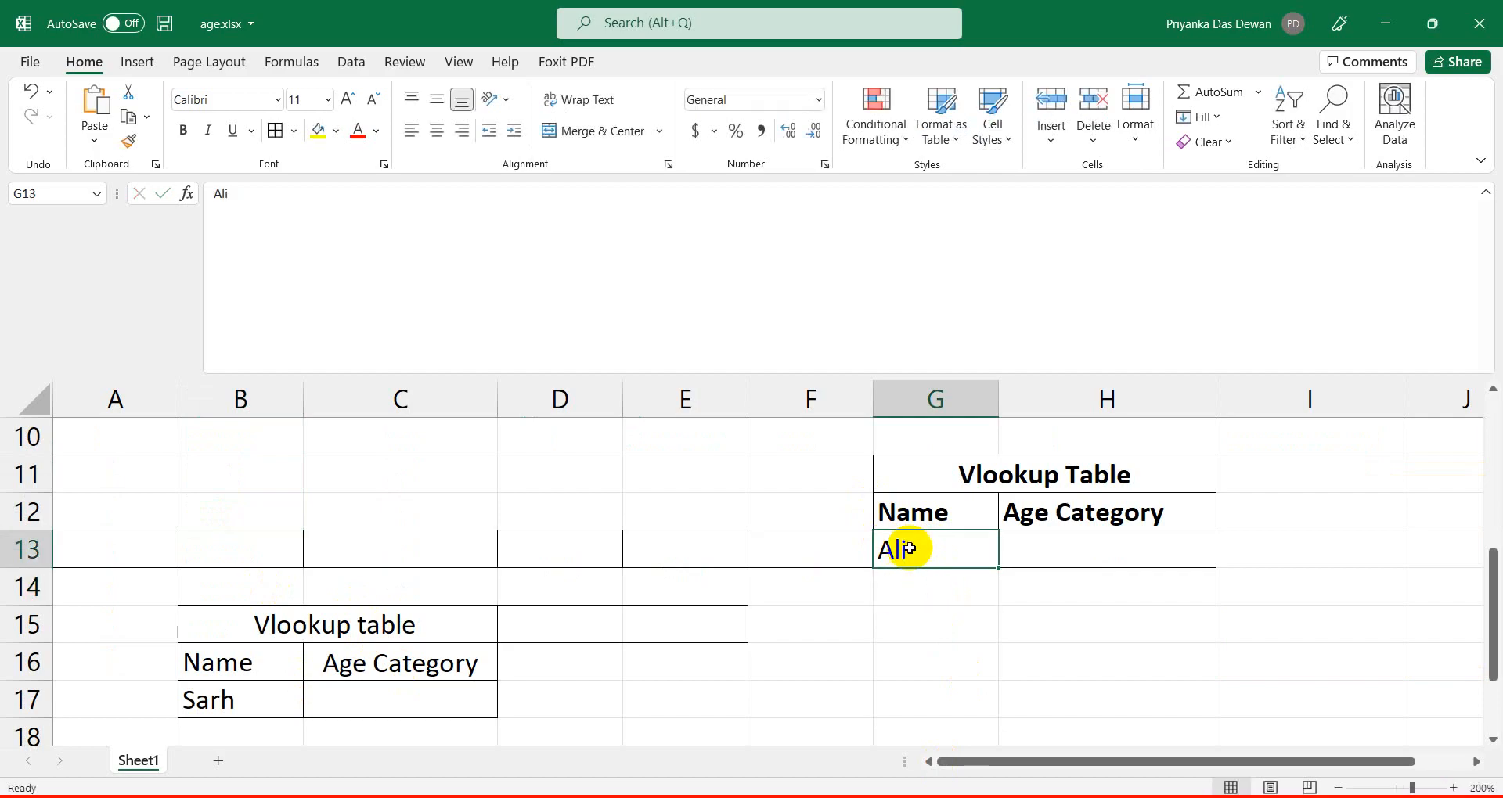
Switch to agejob_specification.pdf in Foxit PhantomPDF and examine the enlarged VLOOKUP table figure under task 3, including its name dropdown.
scroll(354, 474, up, 3)
click(208, 473)
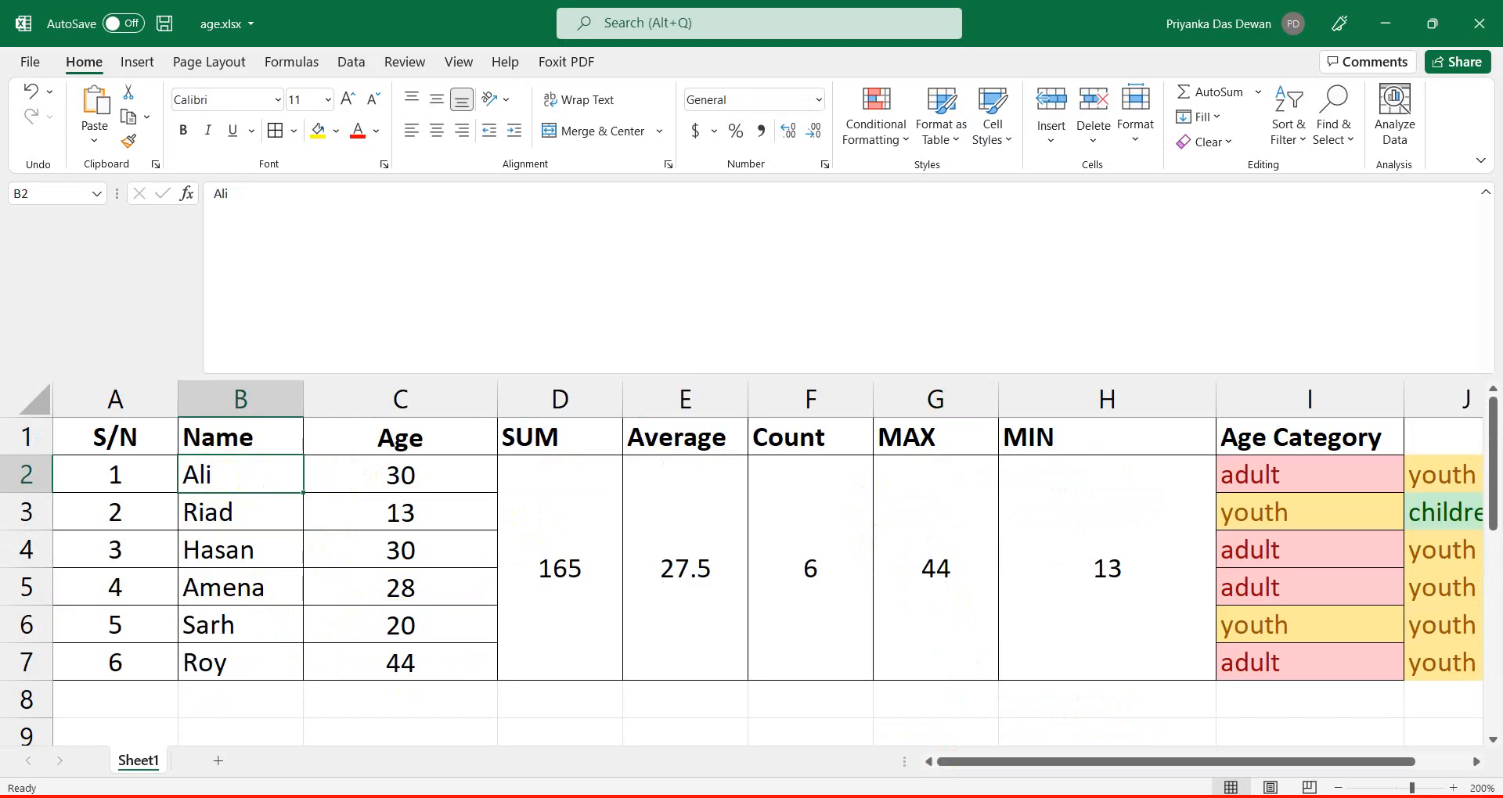
click(552, 797)
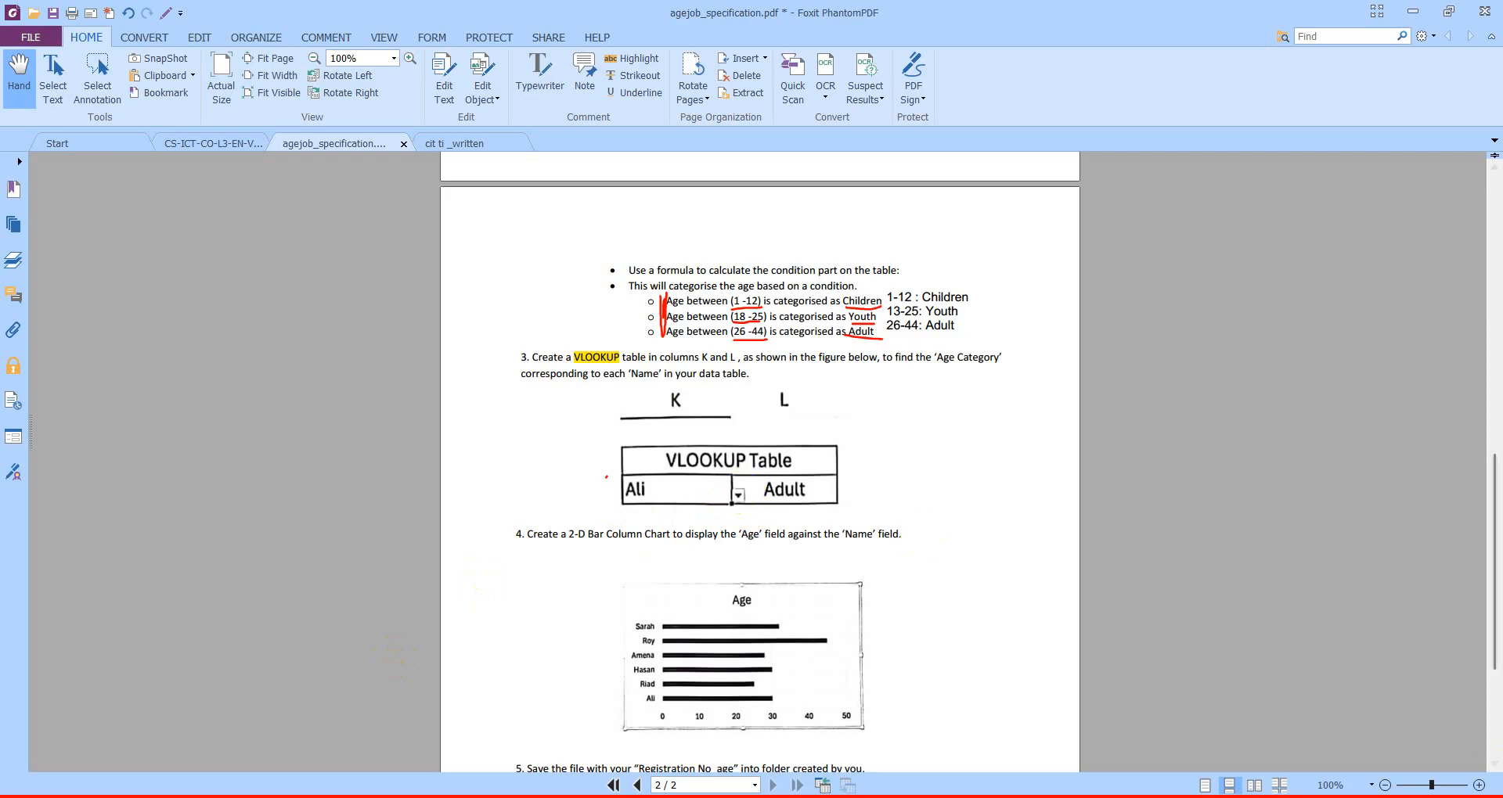
click(1478, 785)
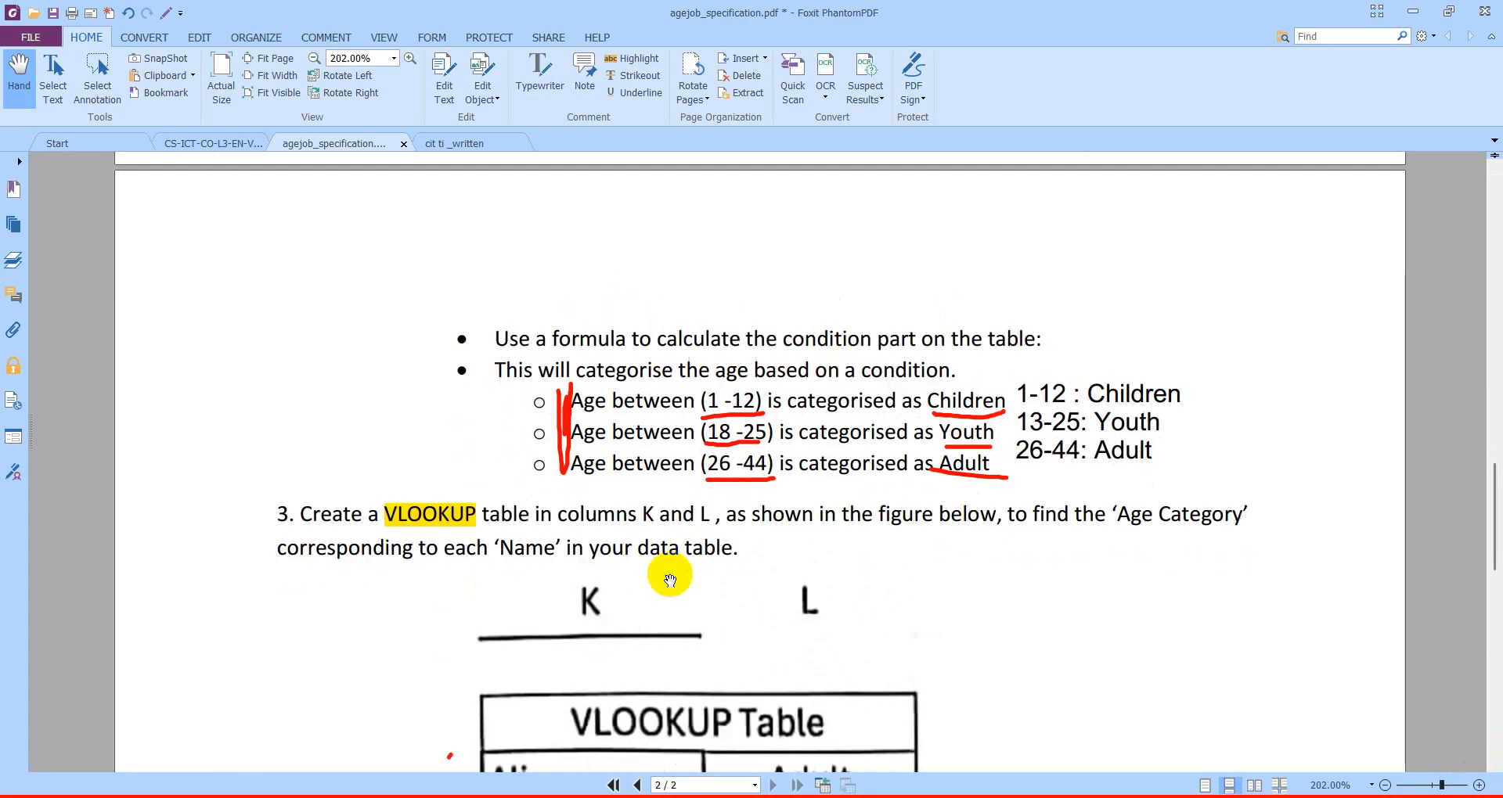
scroll(671, 577, down, 3)
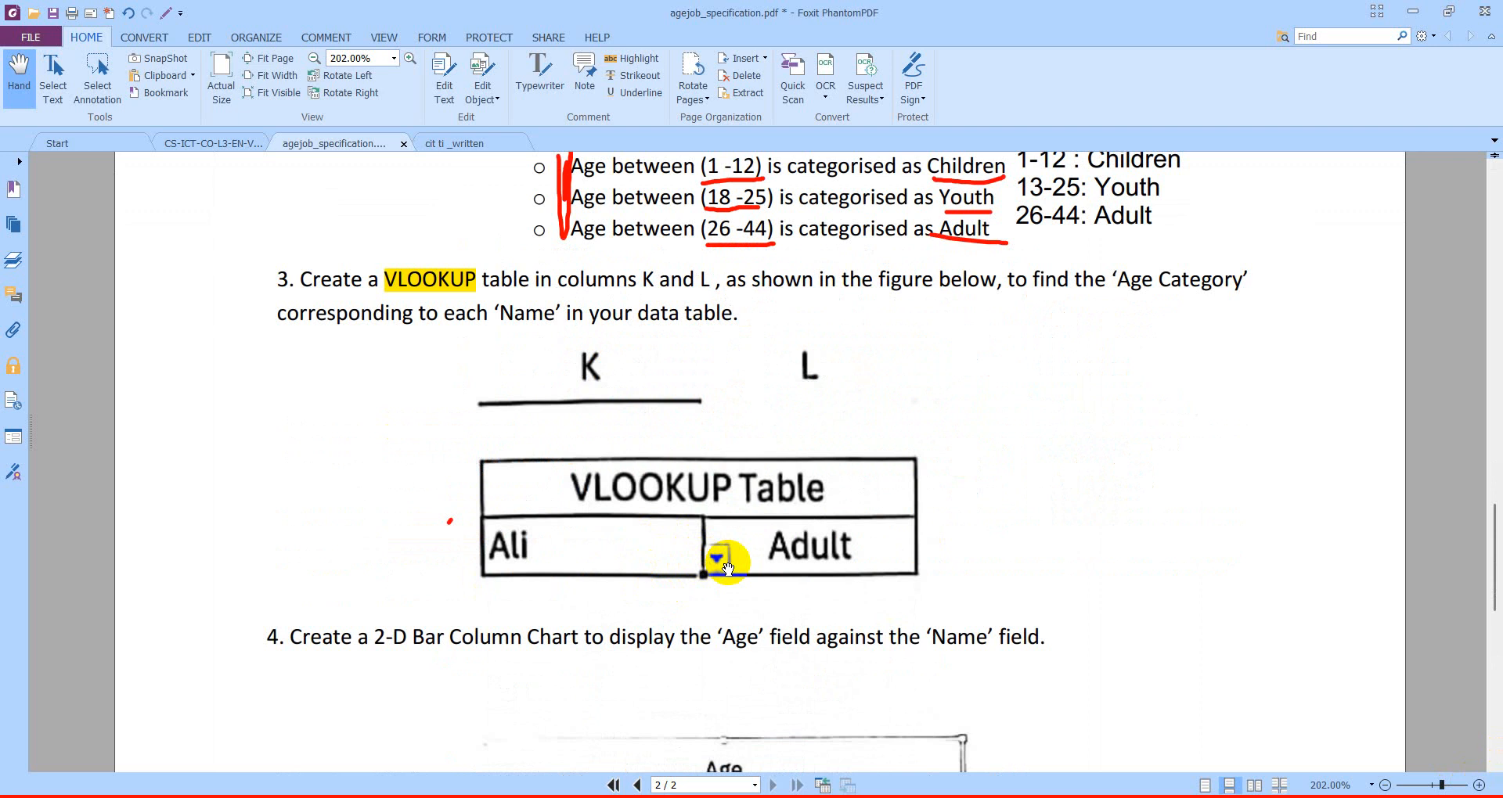
click(742, 797)
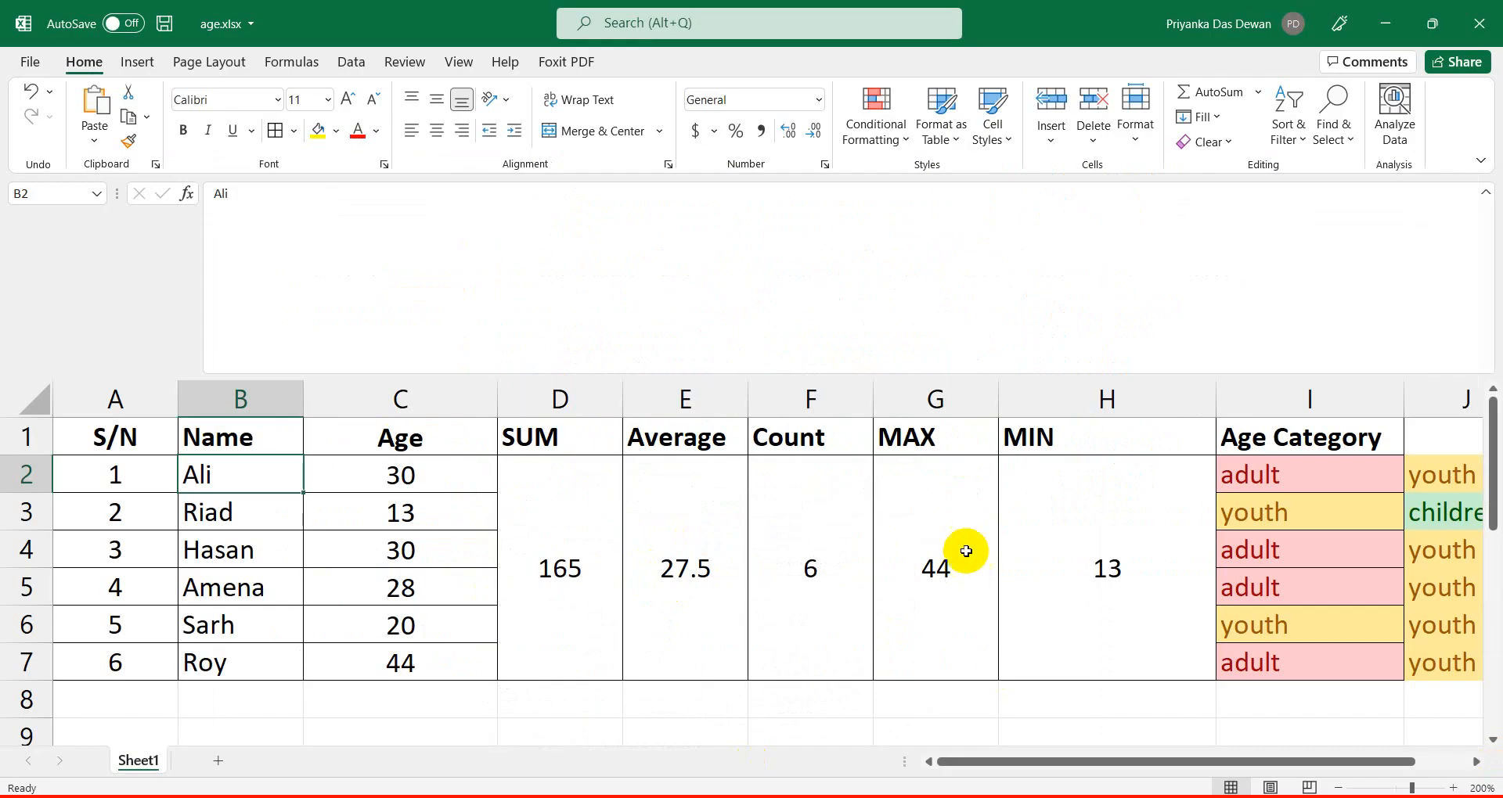
Clear the typed name from cell G13 in the Vlookup Table of age.xlsx.
scroll(964, 550, down, 4)
scroll(938, 544, up, 1)
click(900, 550)
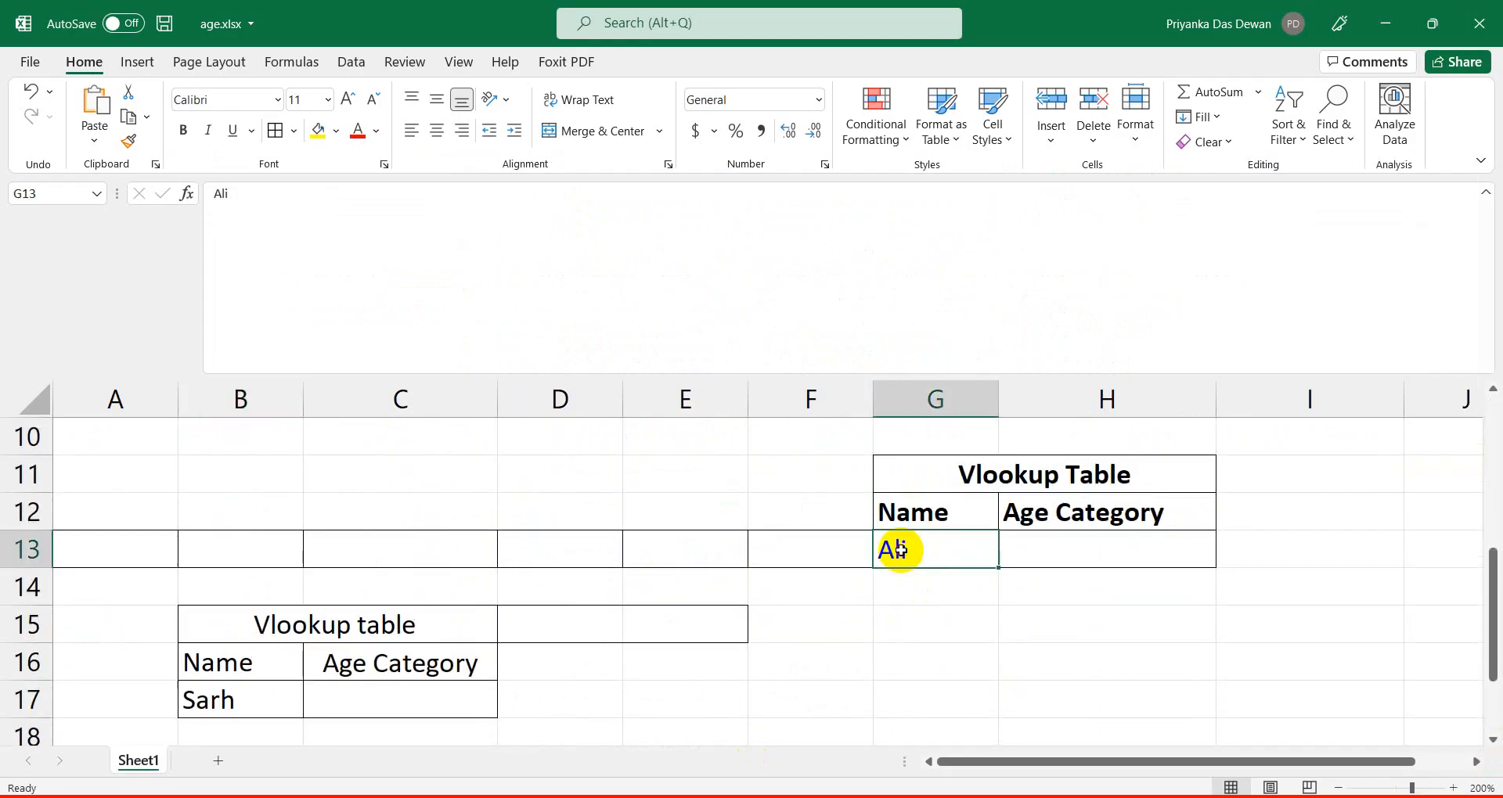
key(Delete)
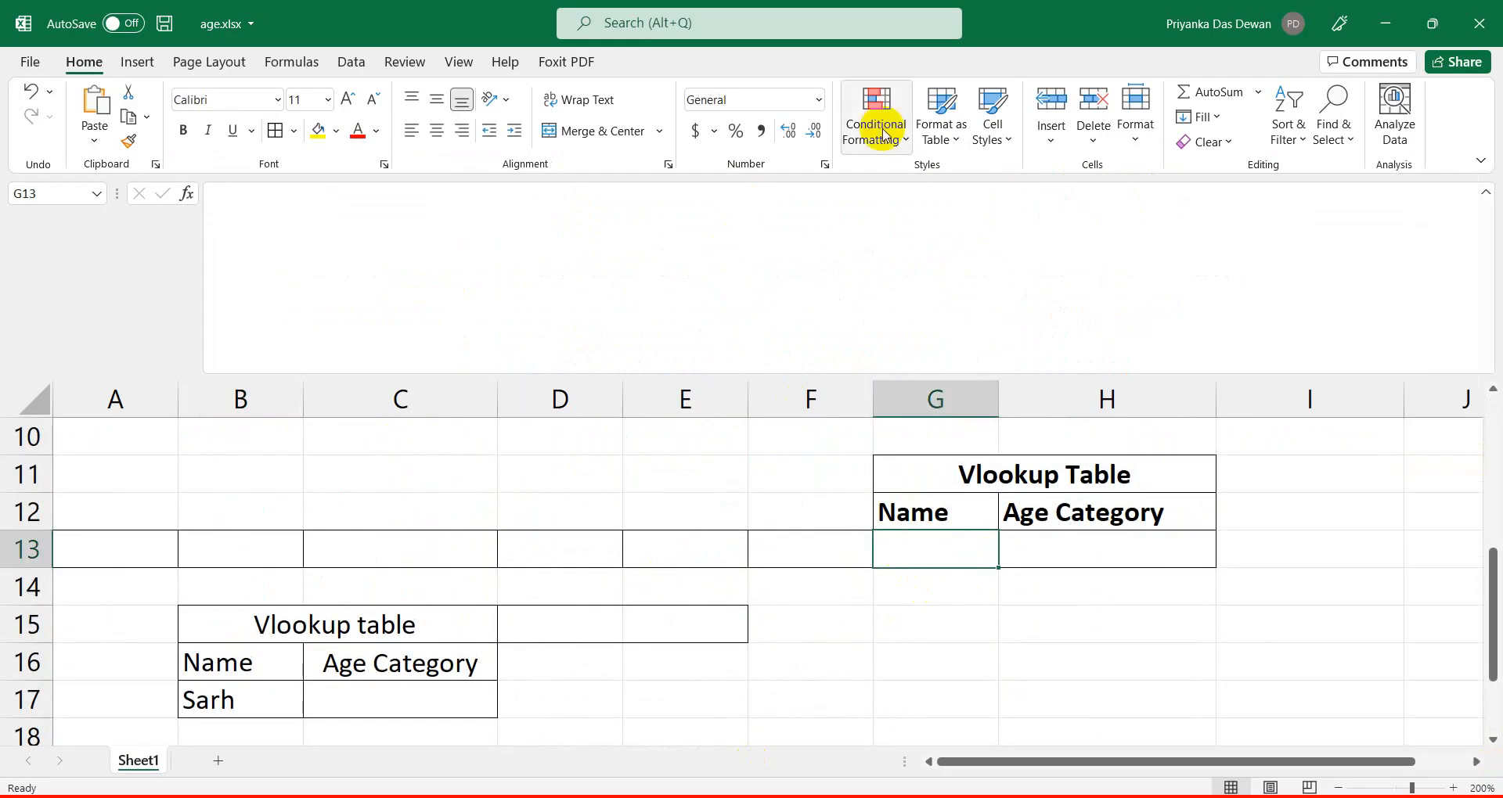
Start a data validation rule for cell G13 that allows values from a List.
click(350, 62)
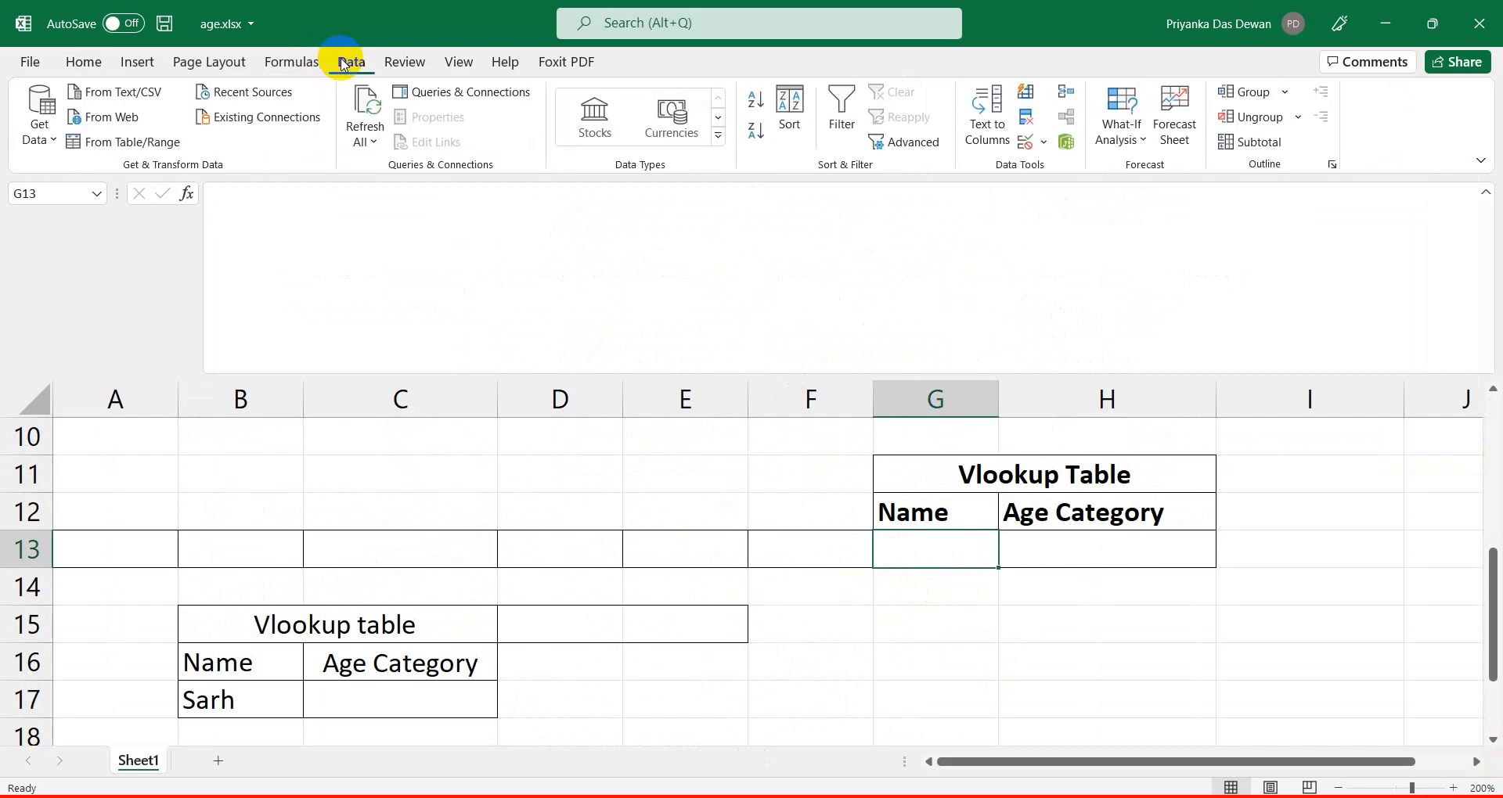
click(1045, 143)
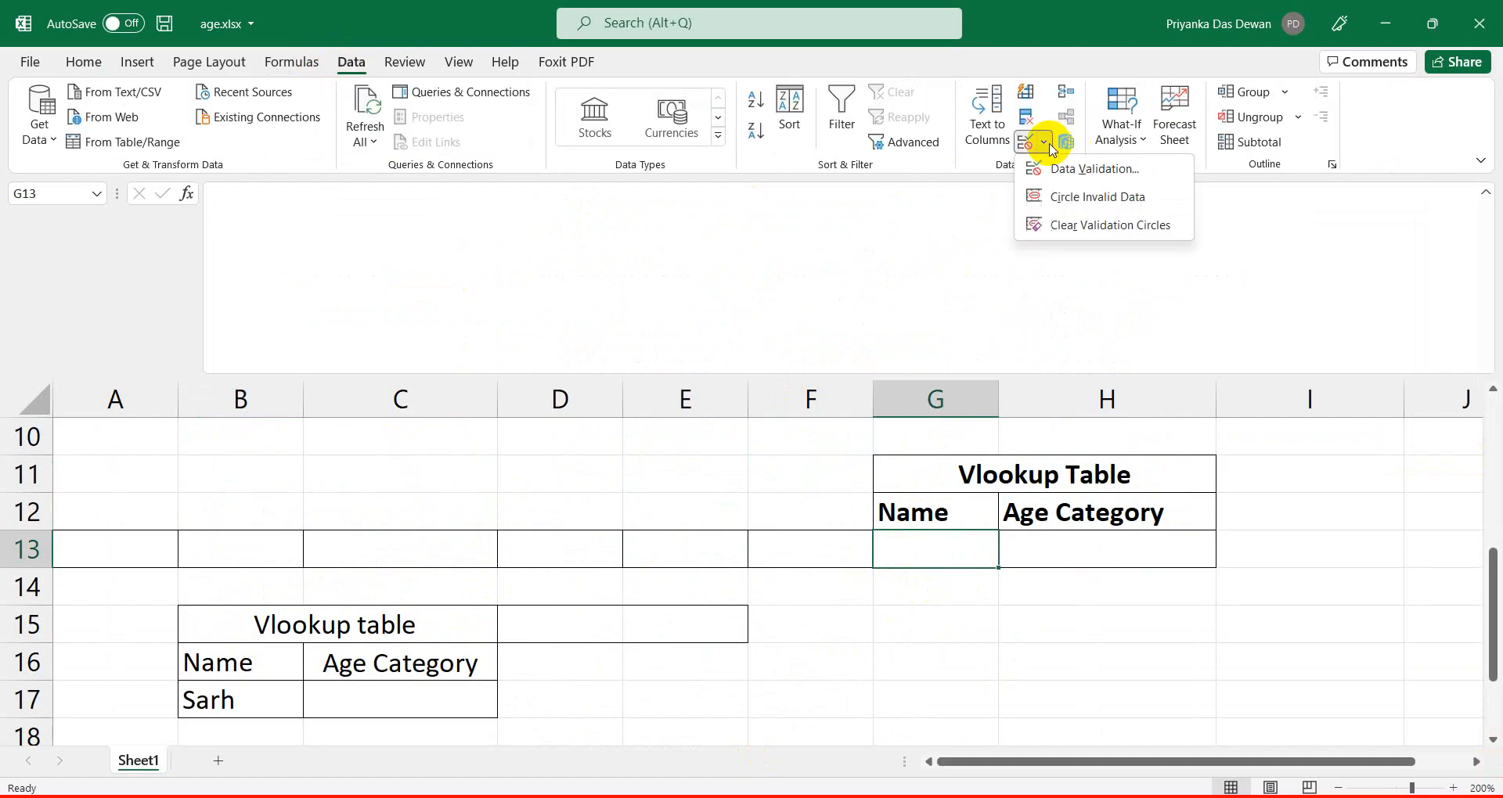
click(1066, 170)
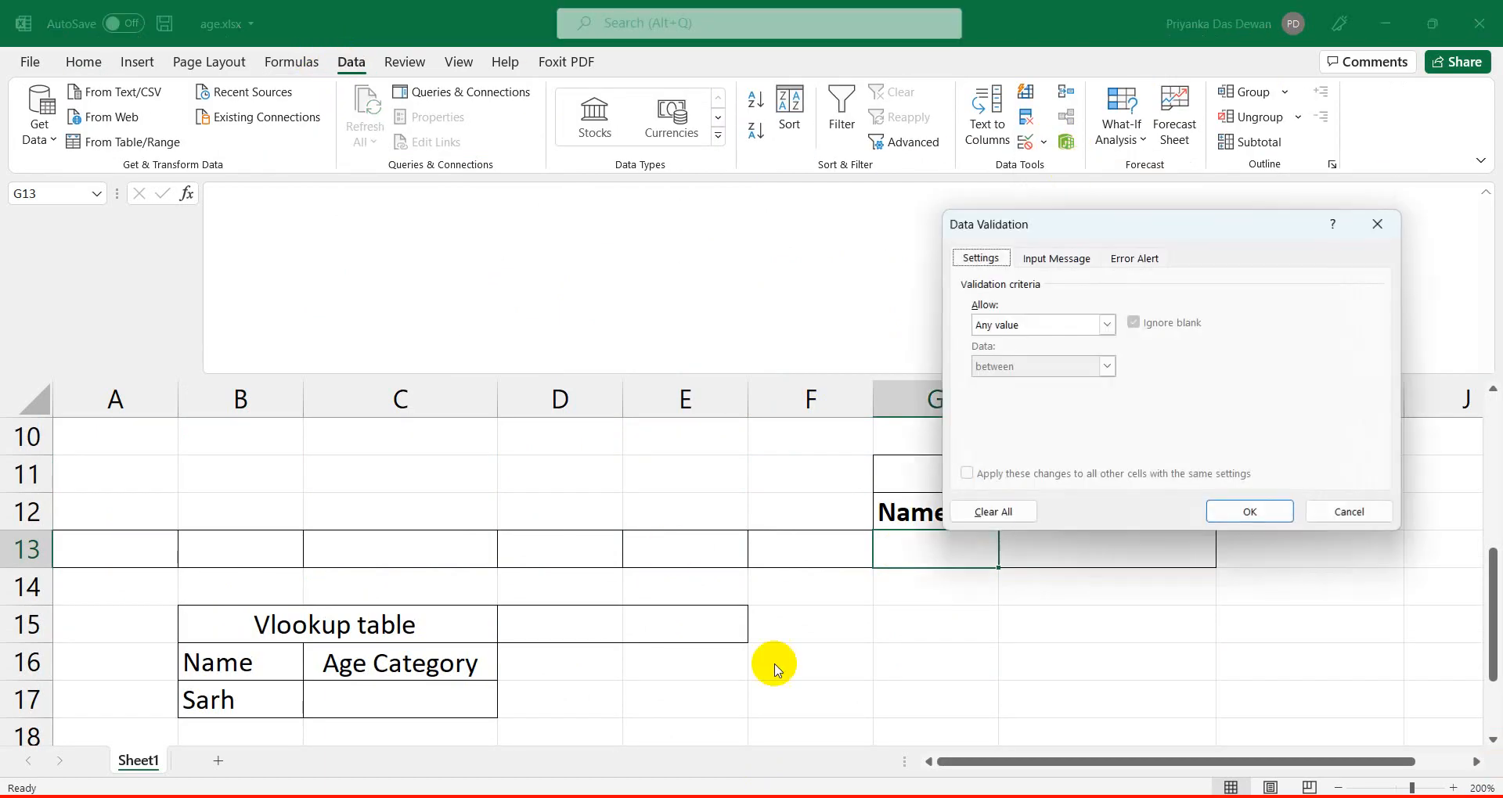
drag(1192, 235, 581, 180)
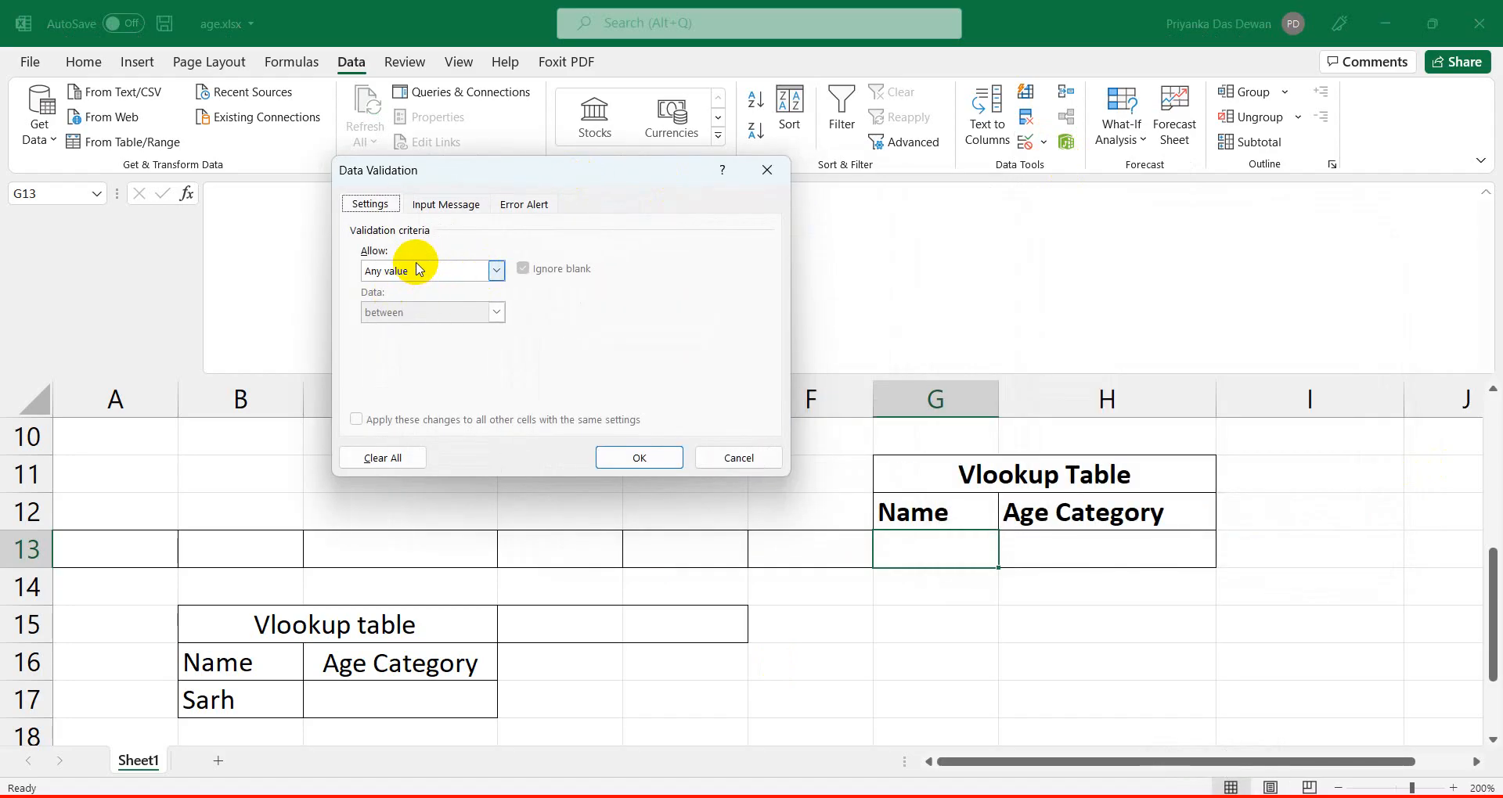
click(488, 270)
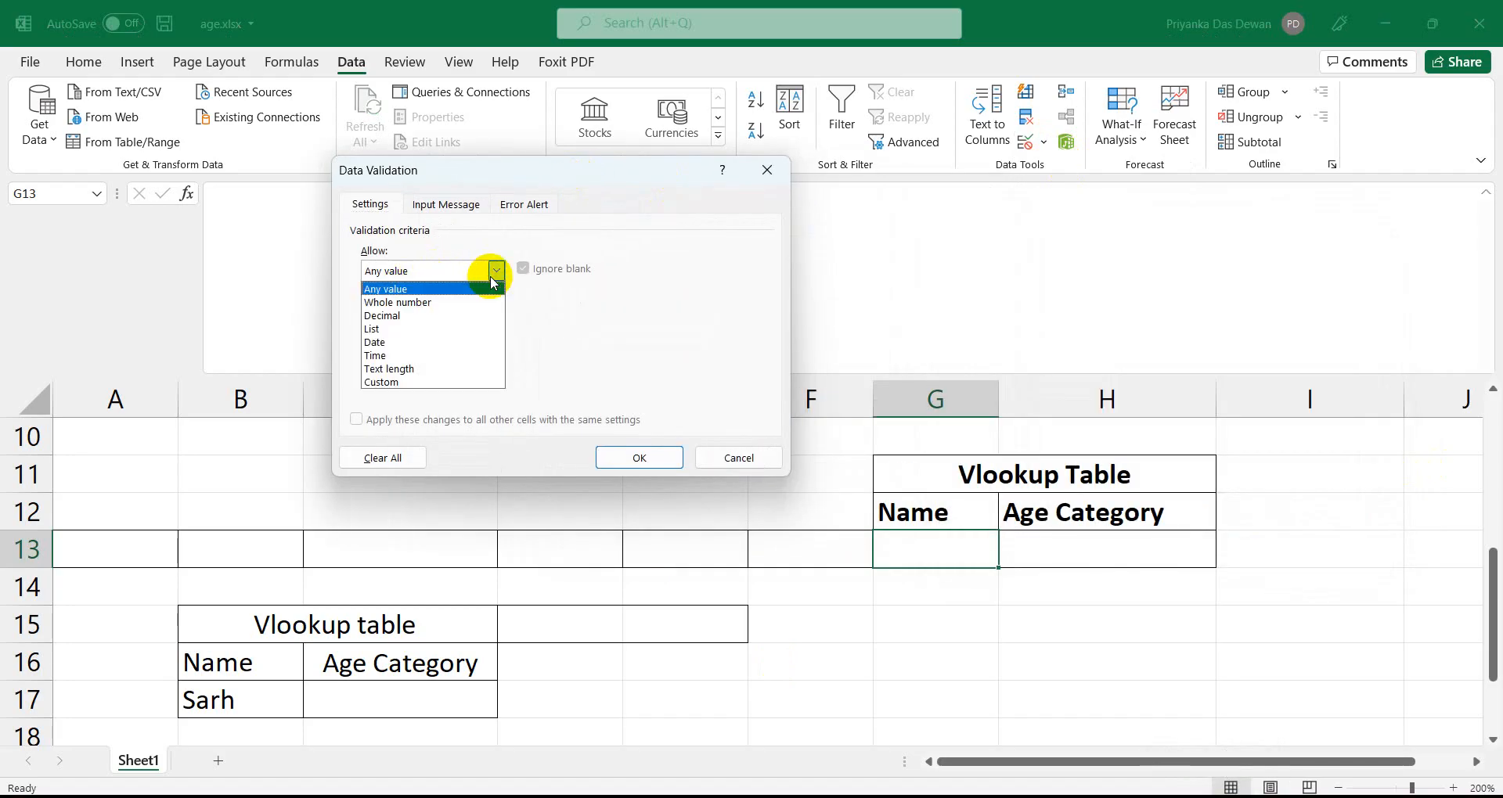
click(416, 328)
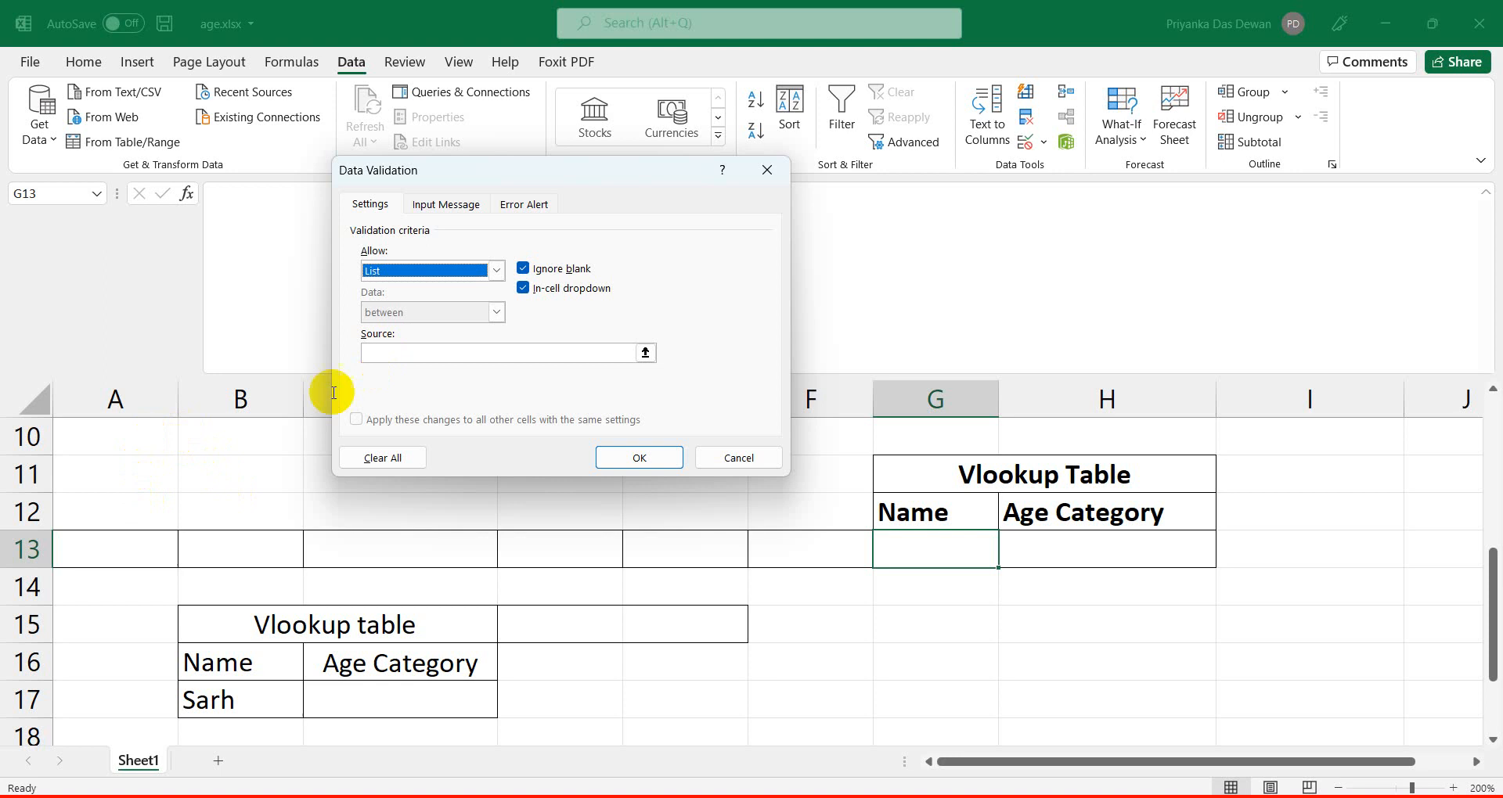
Set the list's source to the data table's names, =$B$2:$B$7, and apply the validation to G13.
click(374, 352)
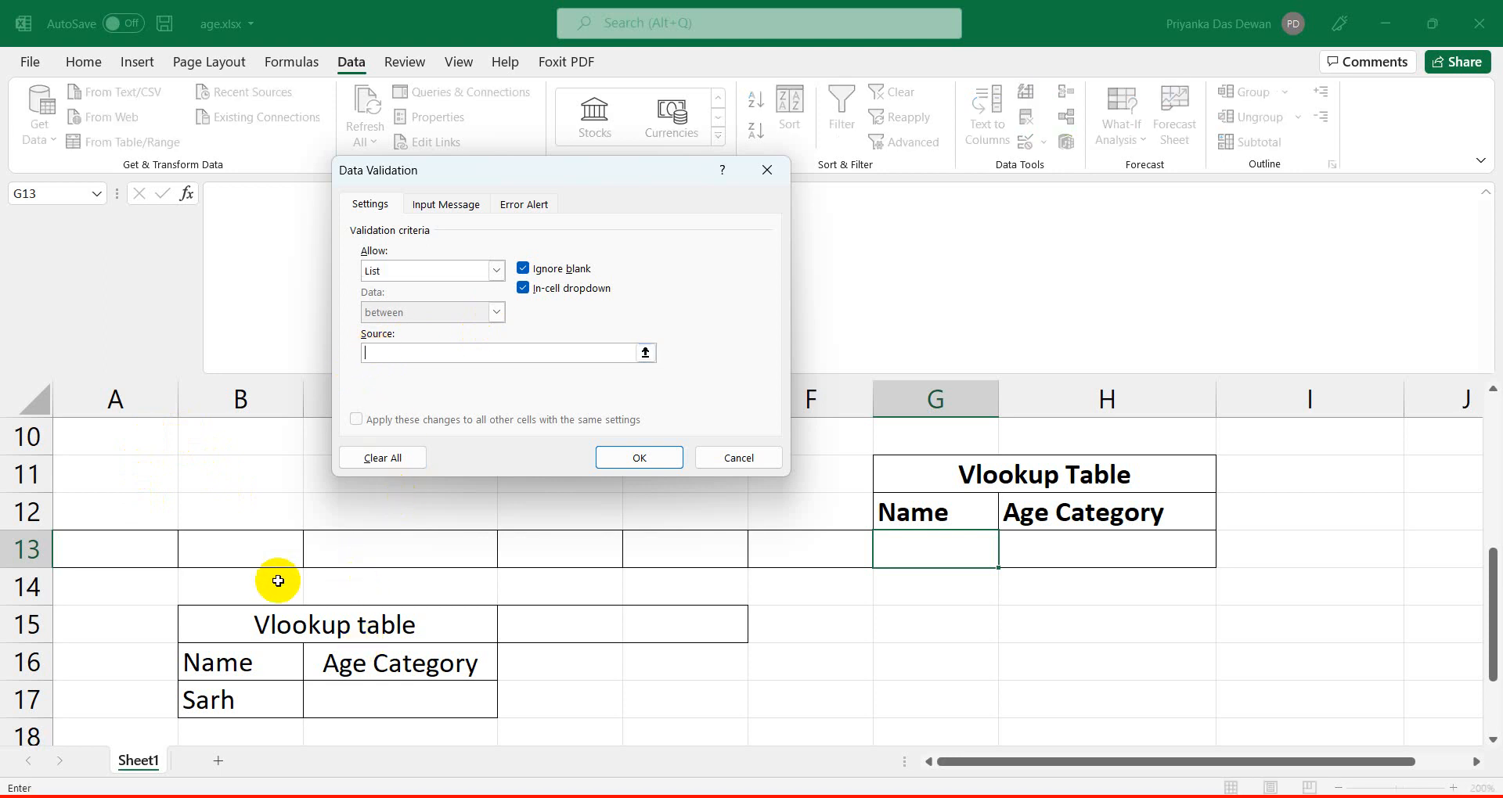
scroll(254, 579, up, 3)
click(219, 475)
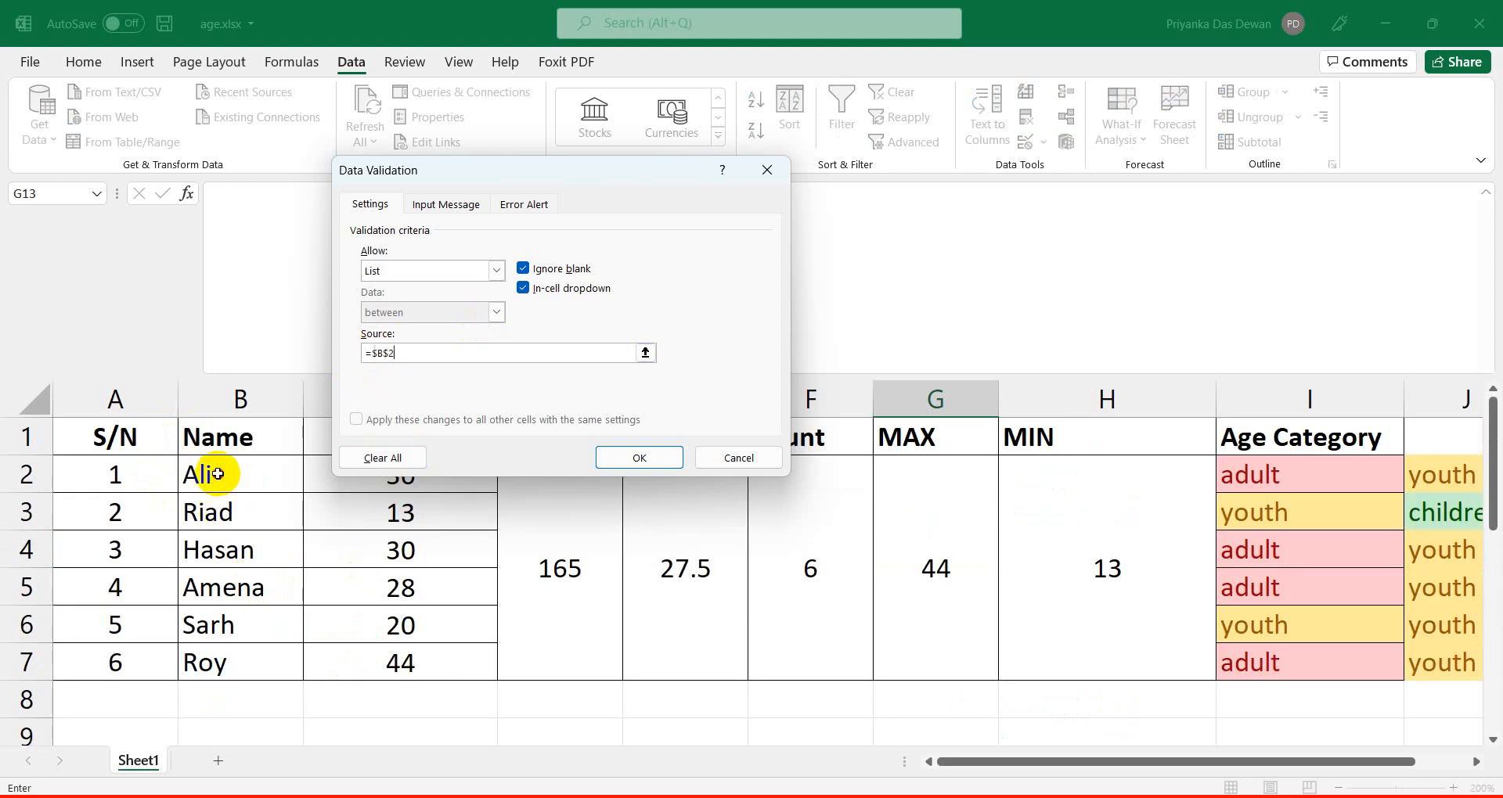
key(shift+Down)
key(shift+Down)
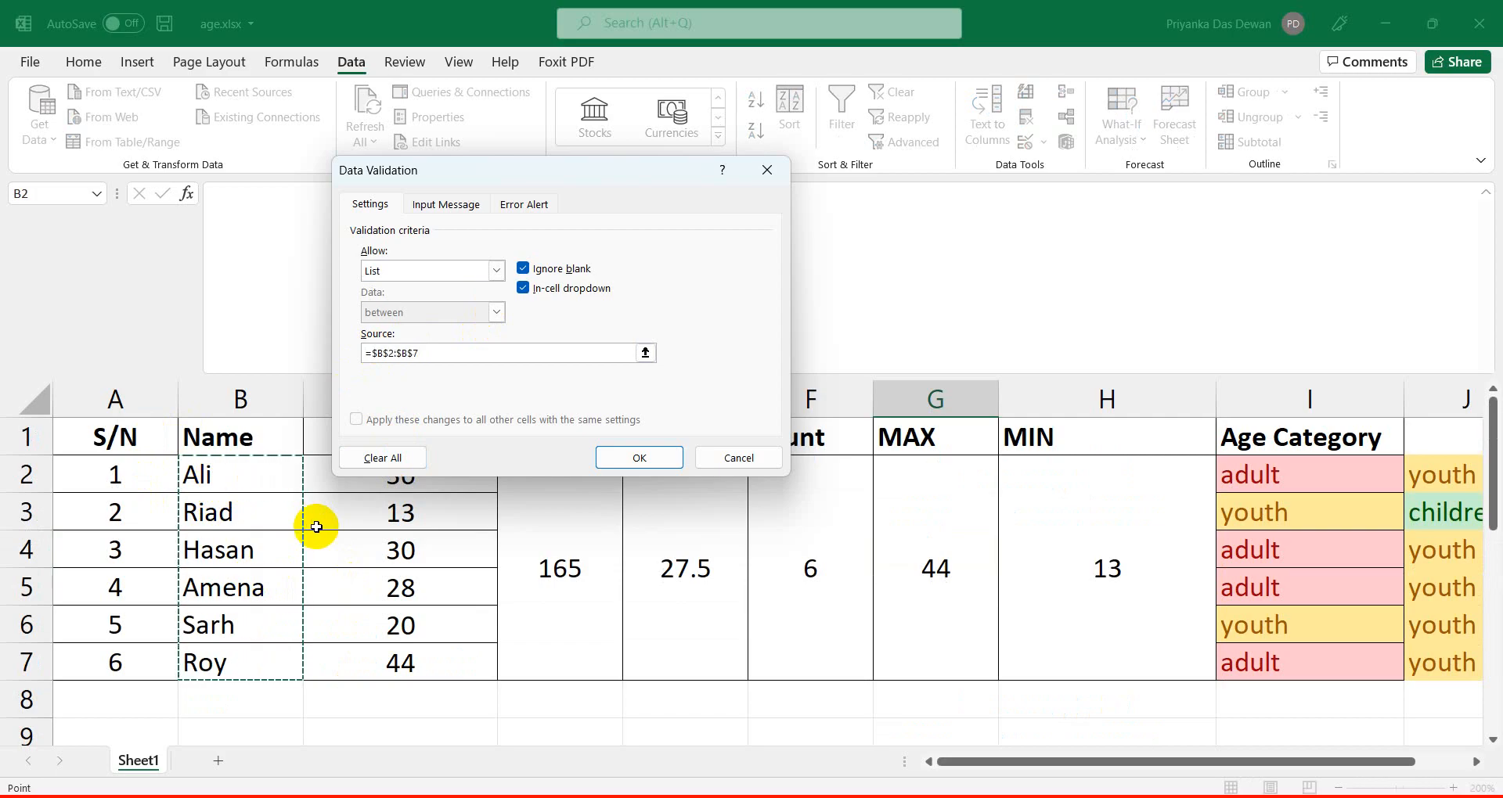
click(631, 459)
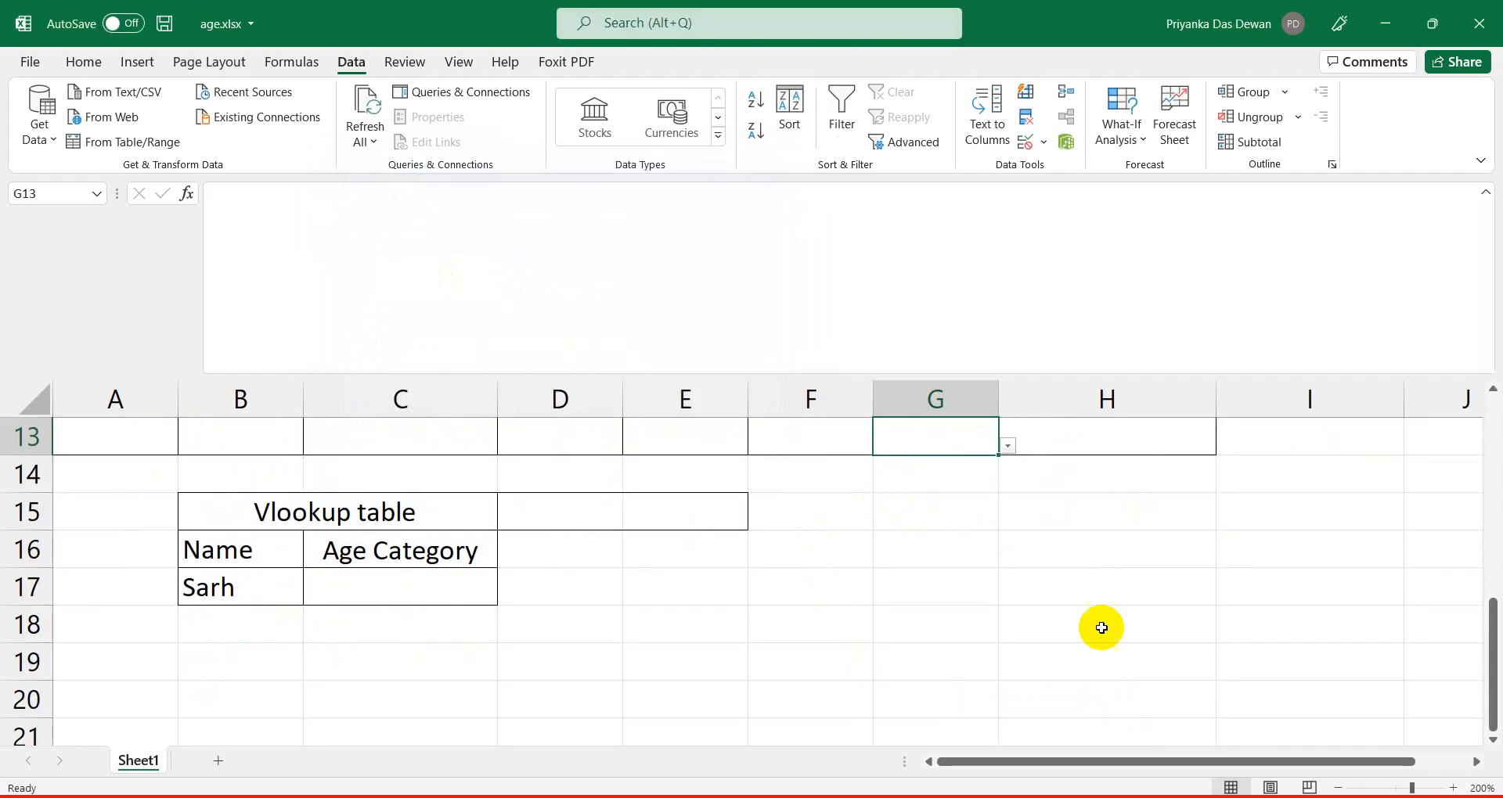
Choose the third name on the list from the dropdown in cell G13.
scroll(969, 591, up, 2)
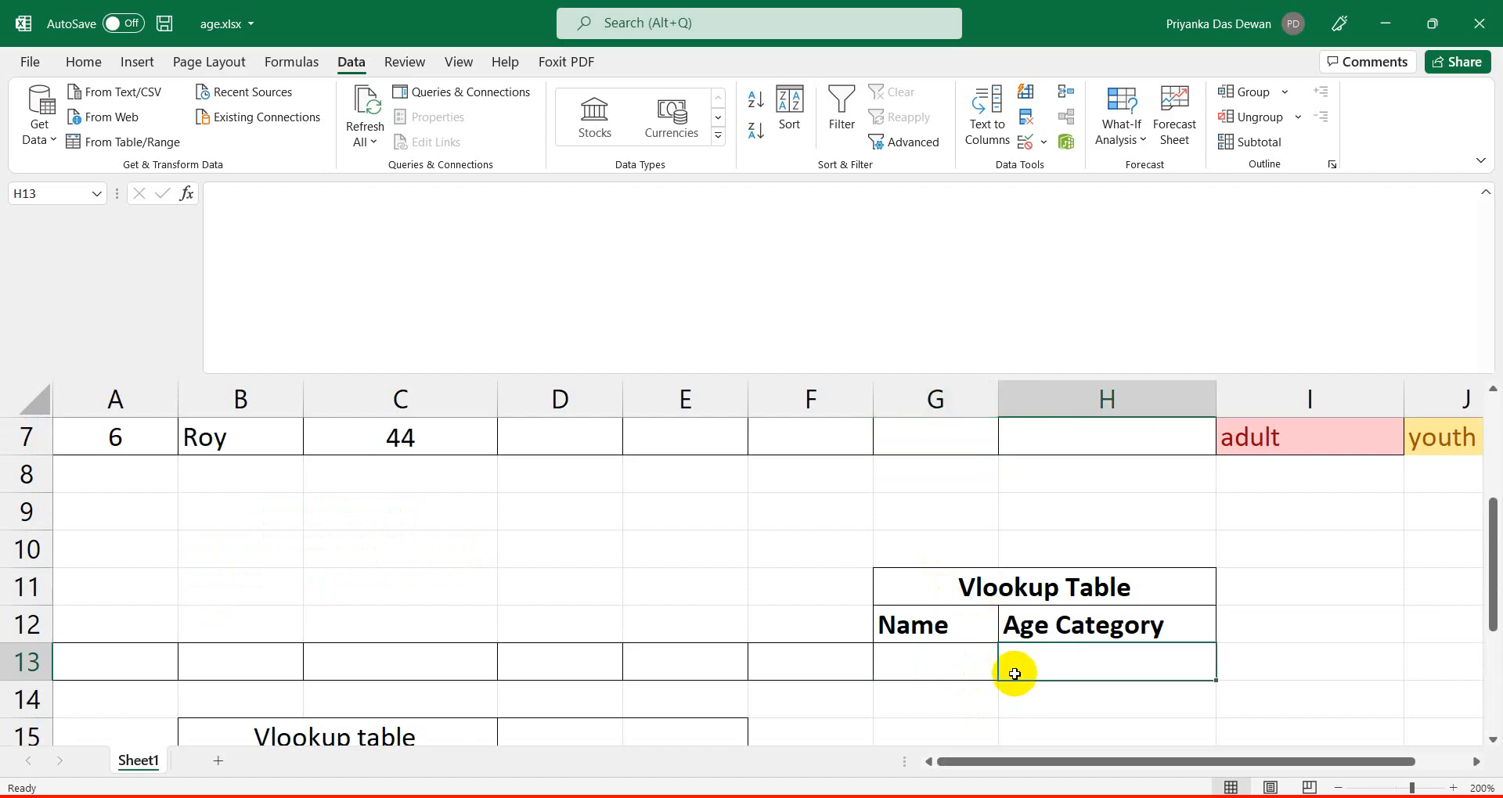
click(1008, 672)
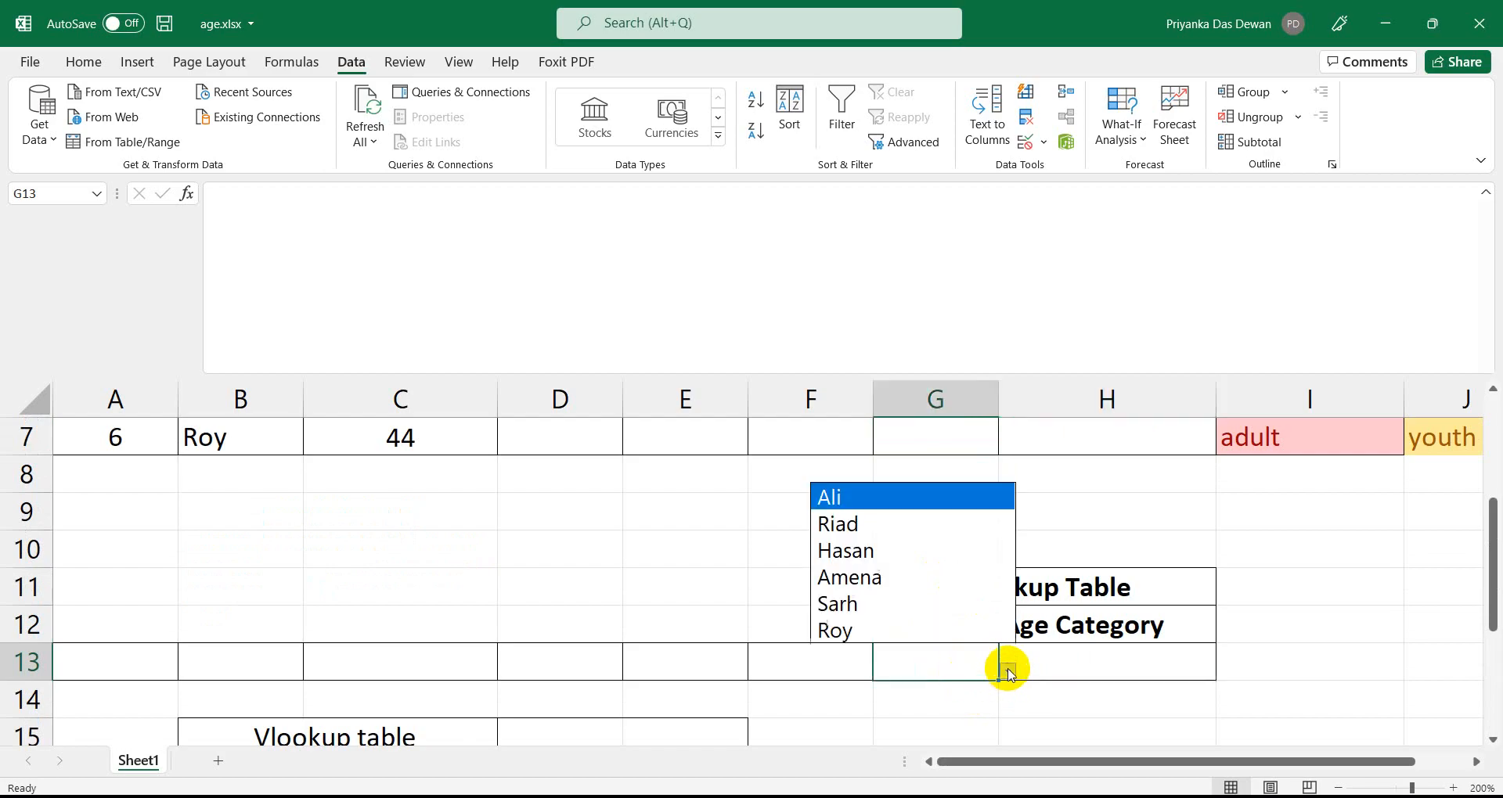
click(899, 551)
click(942, 708)
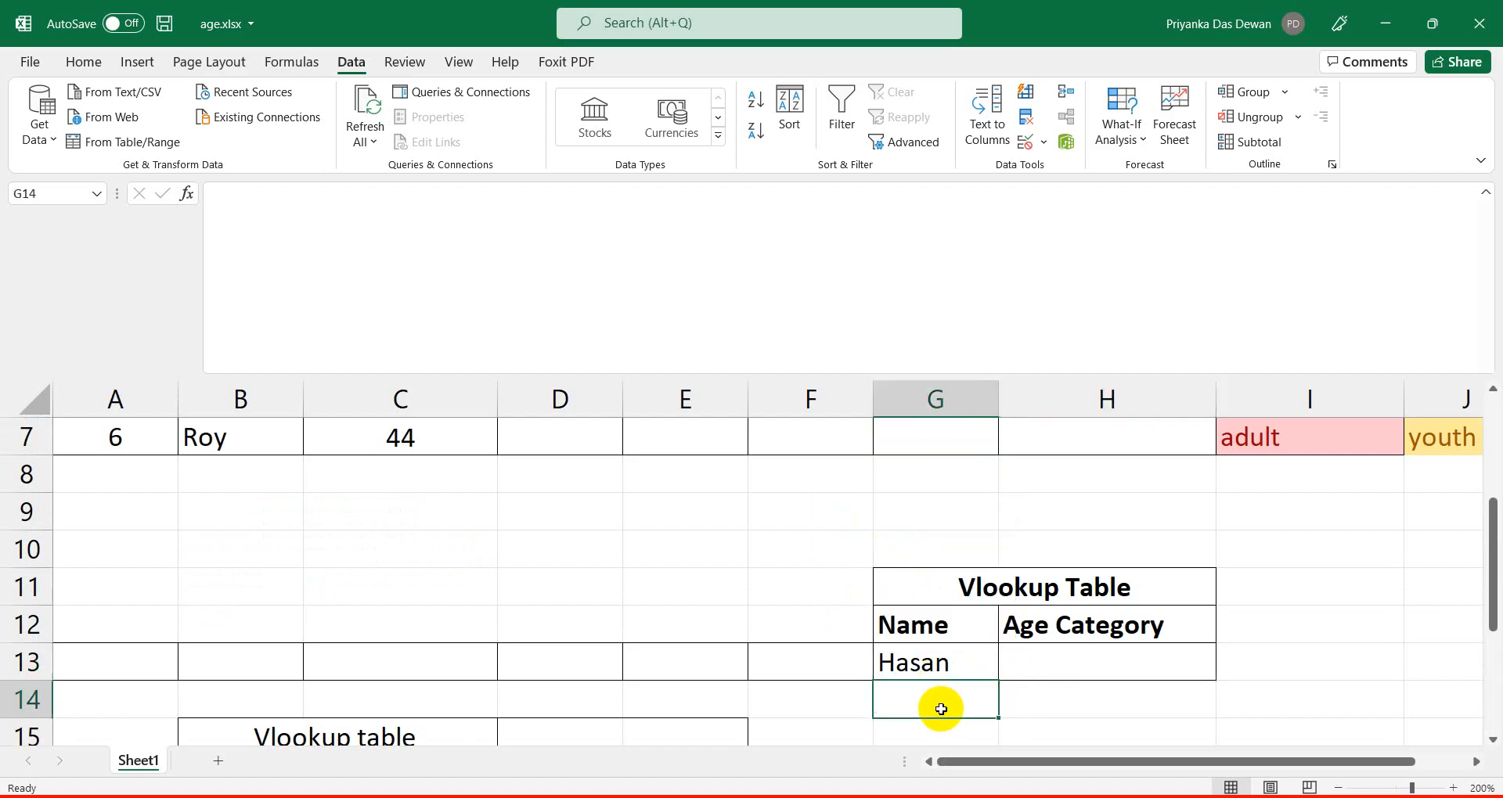
click(929, 663)
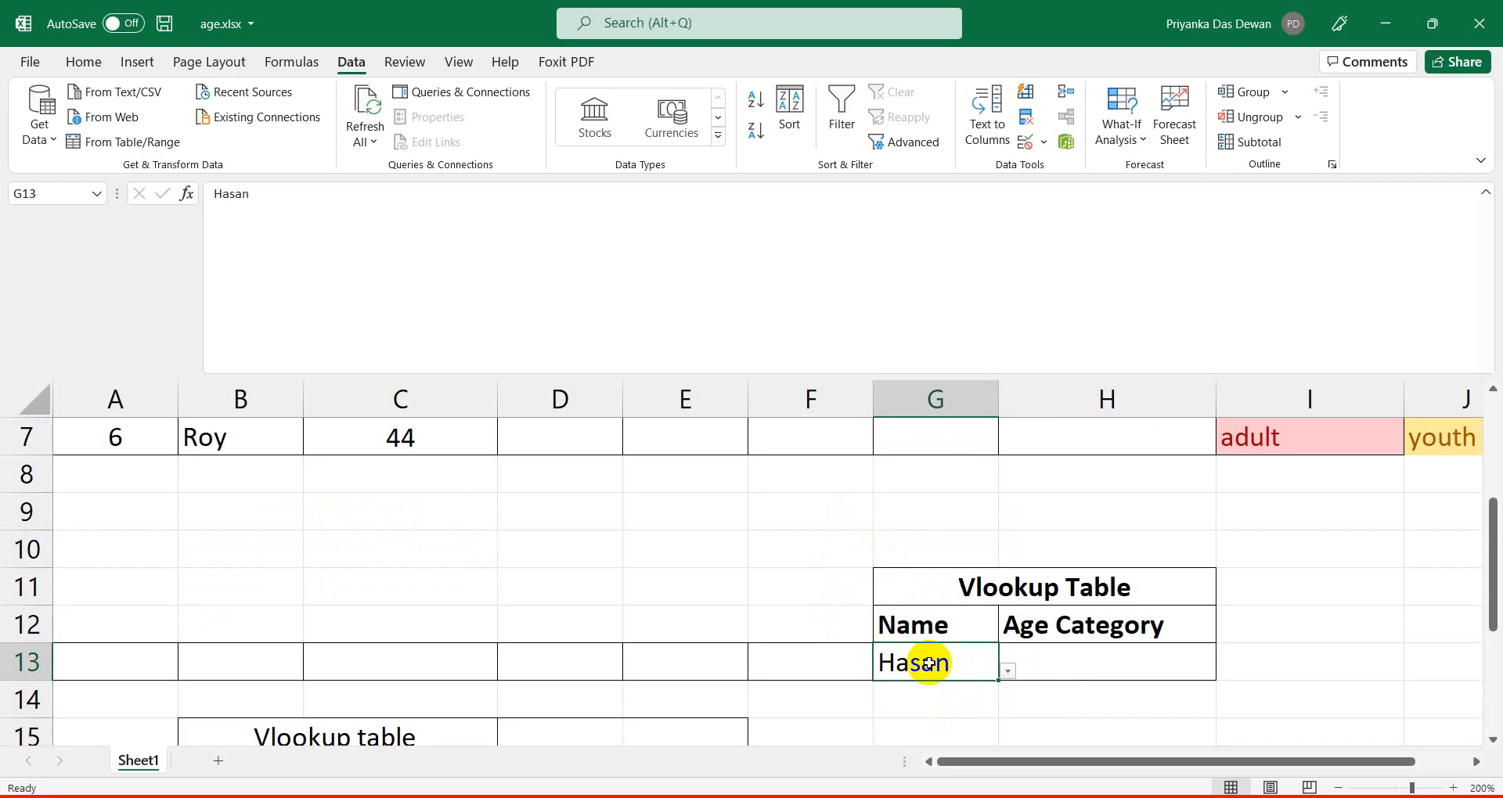
Examine the data table's Name and Age Category columns and how they correspond to the headers of the new Vlookup Table.
click(1040, 671)
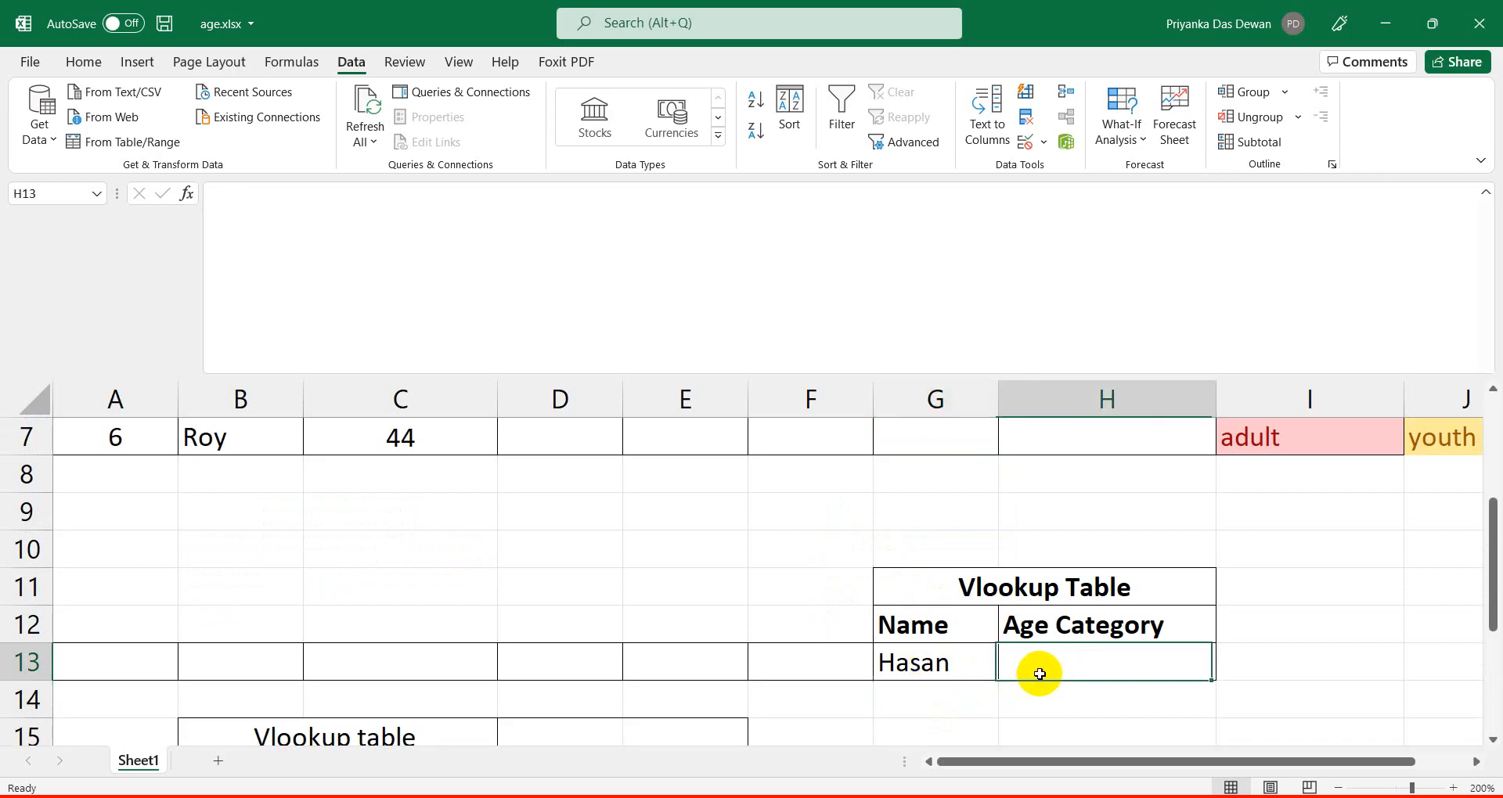
click(950, 665)
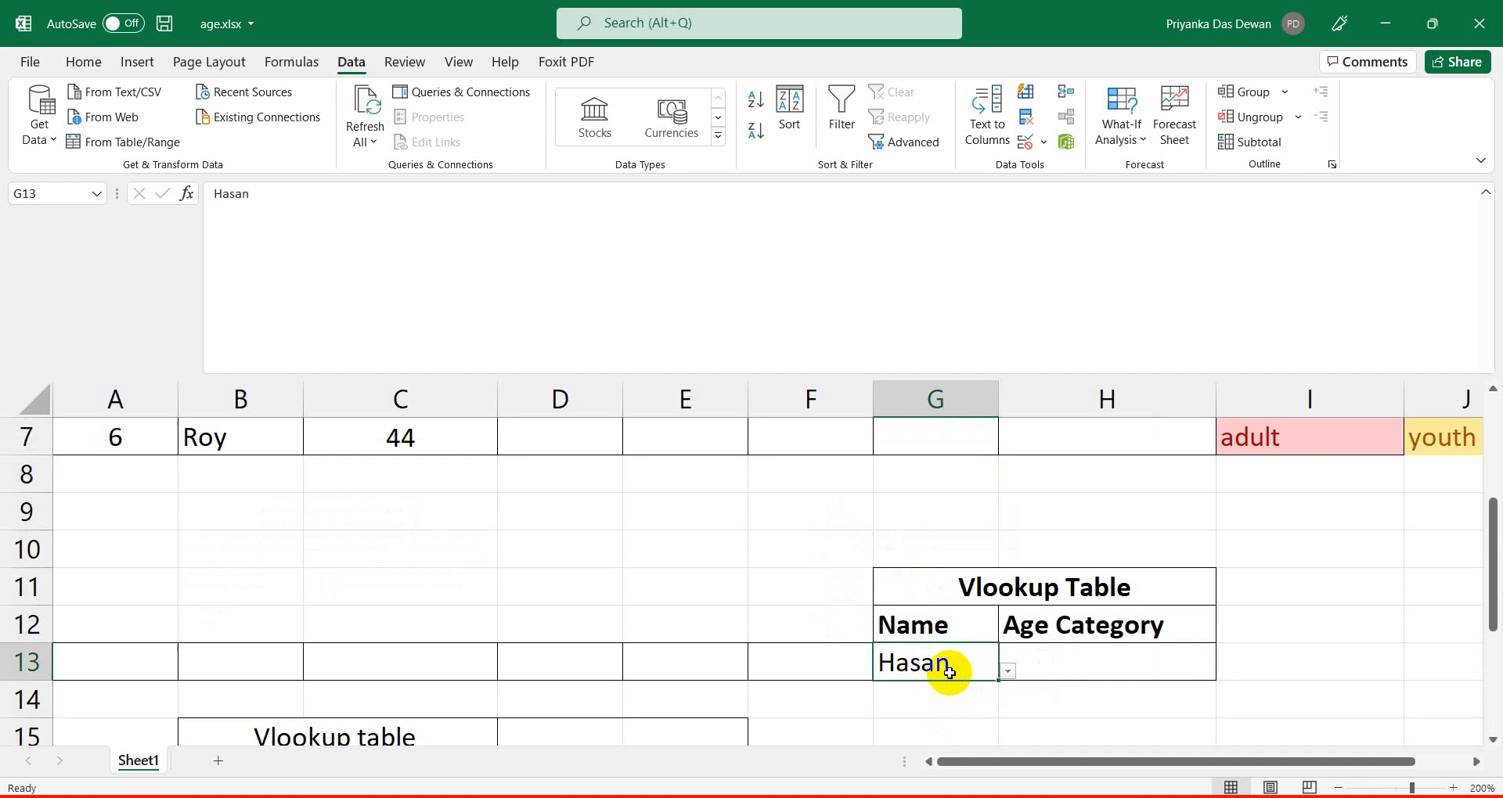
scroll(941, 547, up, 2)
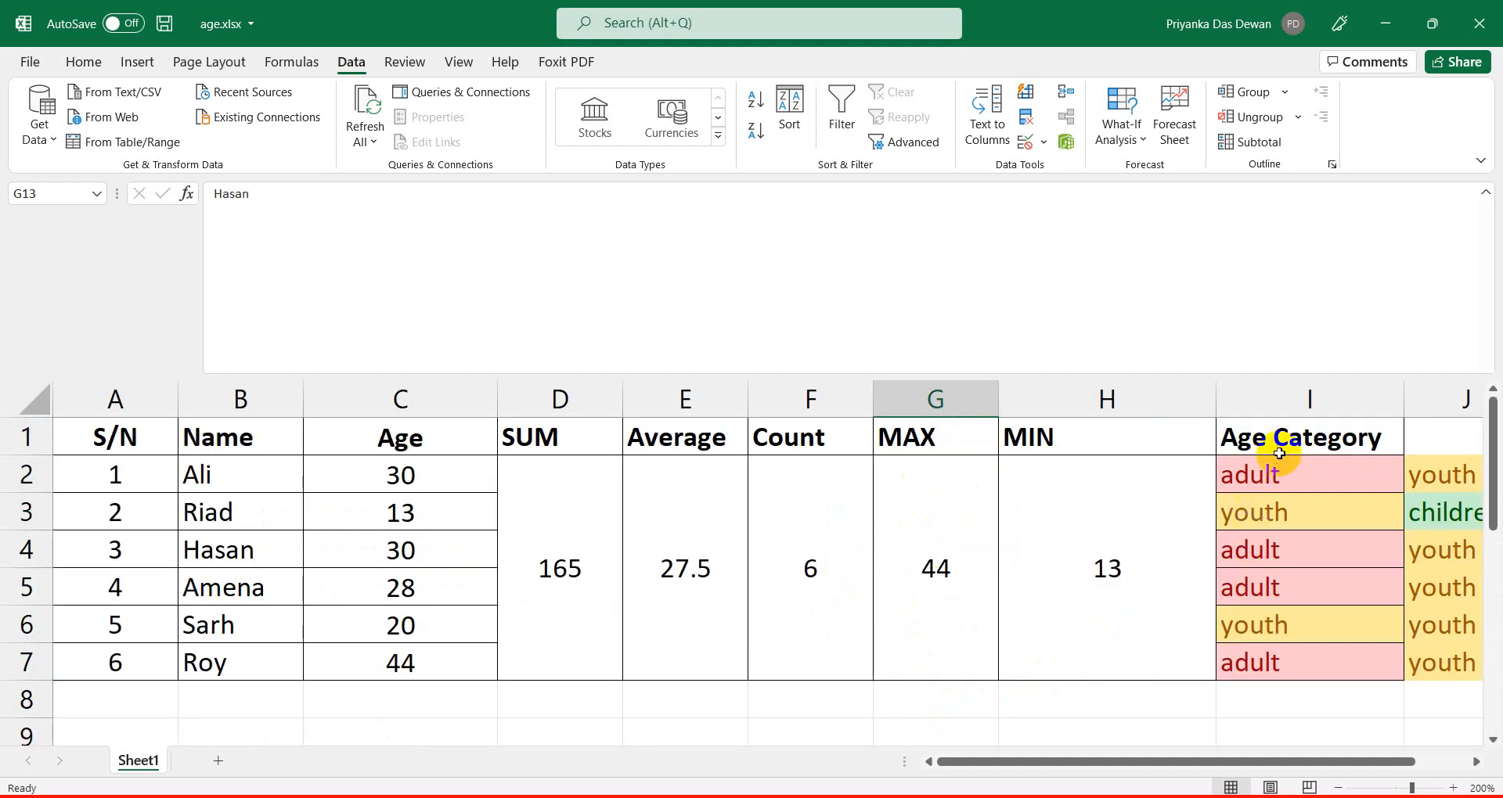
click(1276, 406)
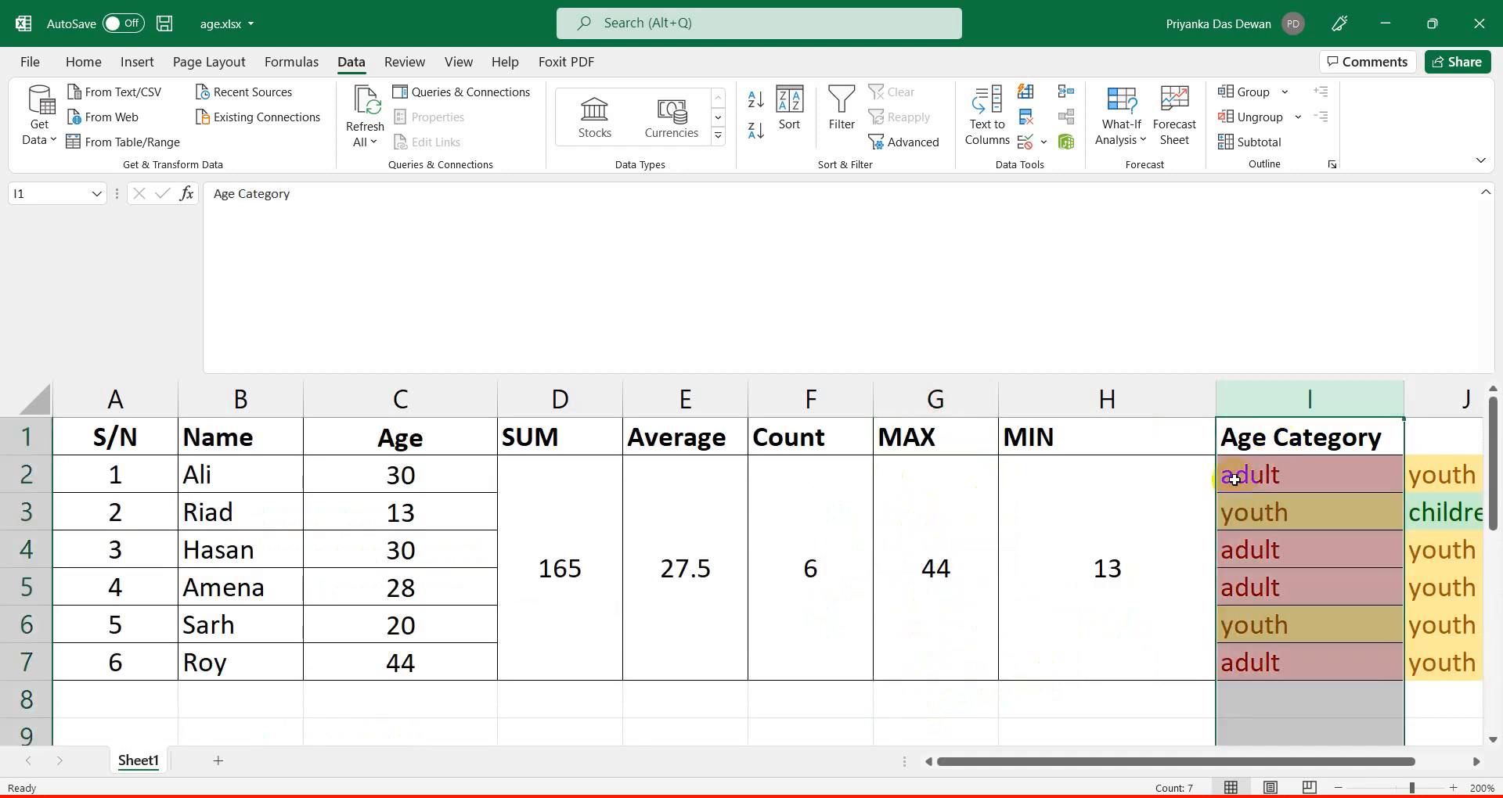
scroll(1232, 477, down, 2)
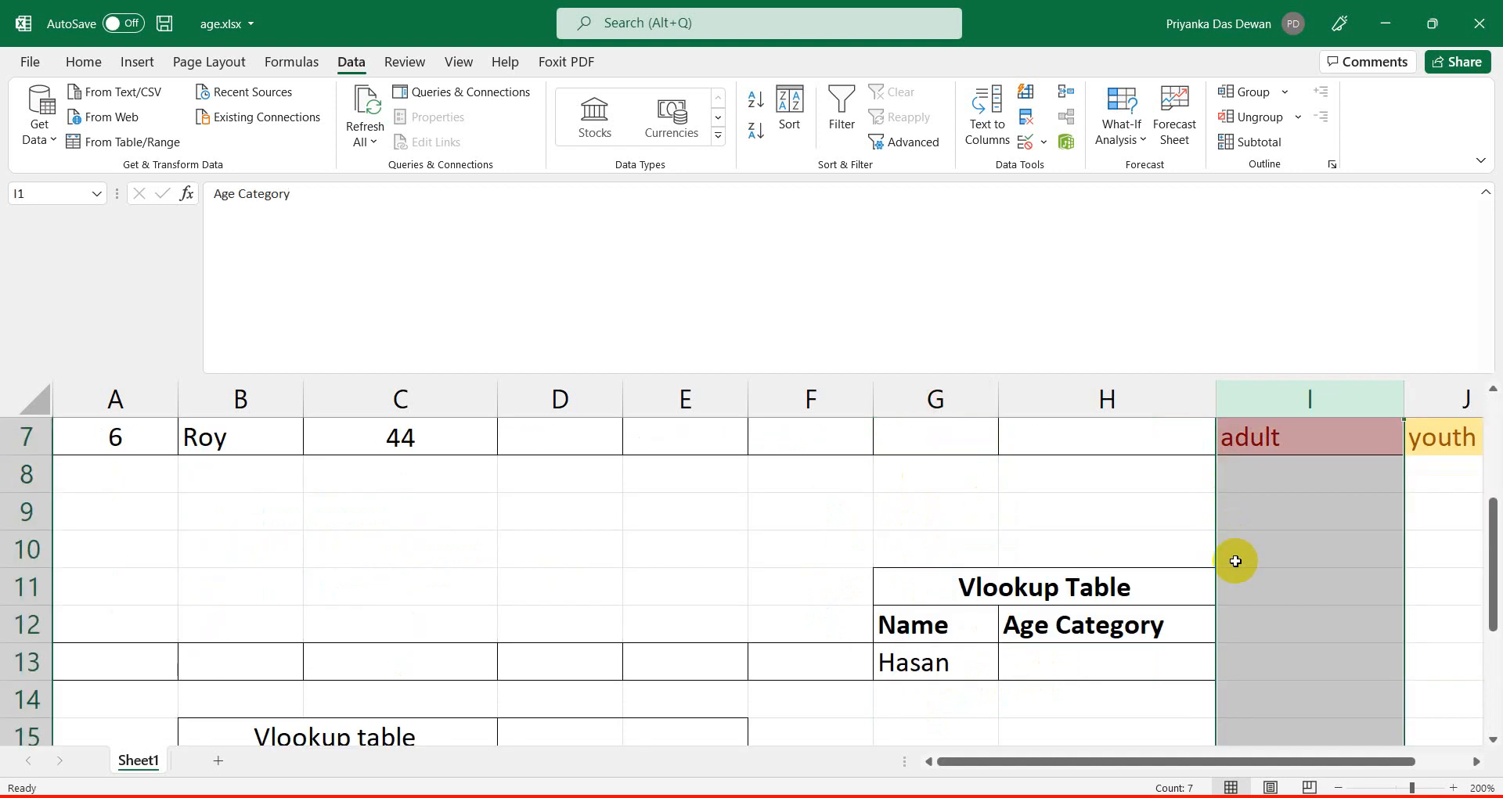
click(911, 628)
scroll(634, 638, up, 2)
click(210, 439)
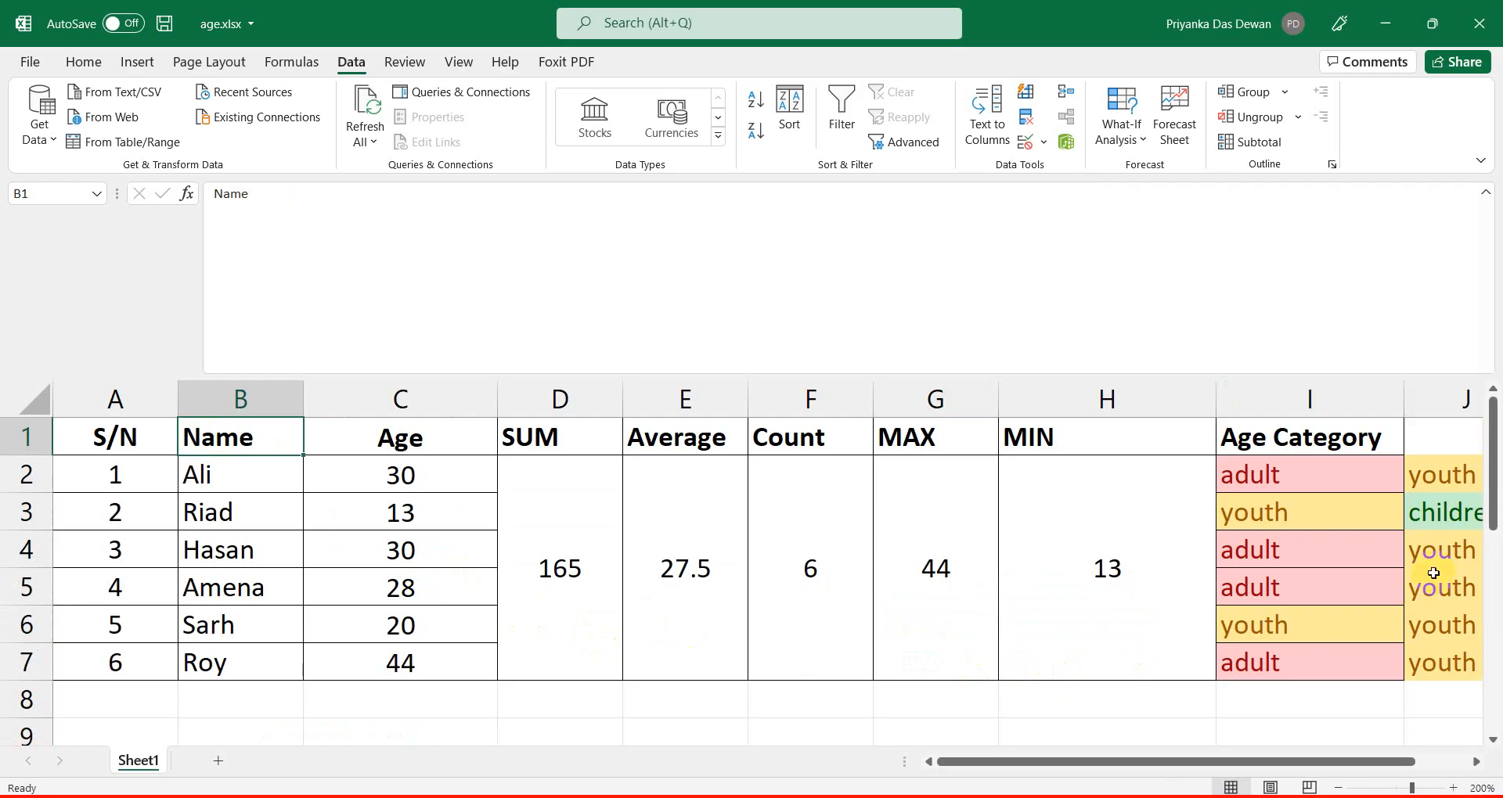
click(1327, 479)
scroll(802, 604, down, 2)
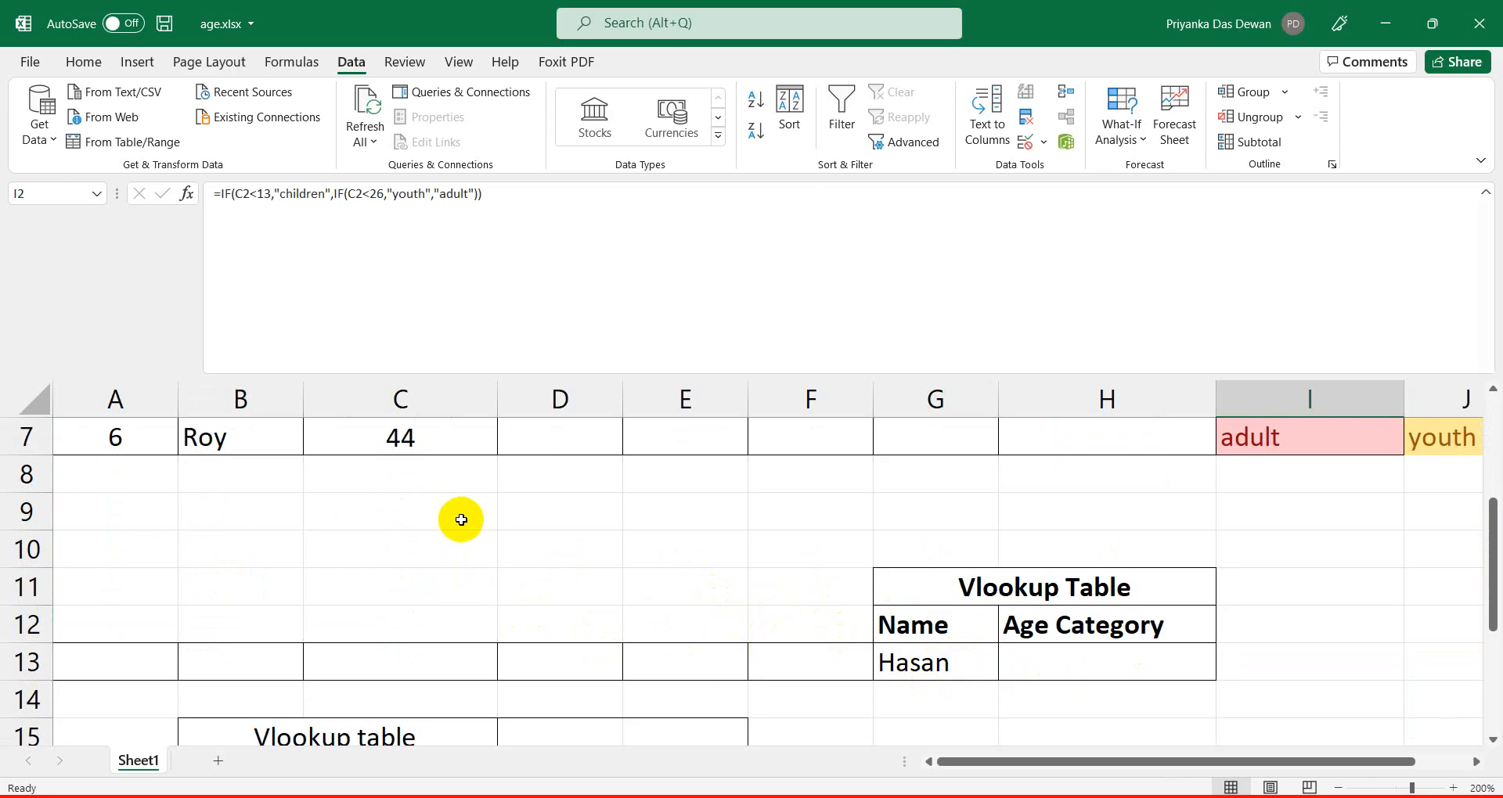
Choose the fourth name on the list from the dropdown in cell G13.
scroll(459, 516, up, 2)
click(221, 460)
scroll(212, 465, down, 3)
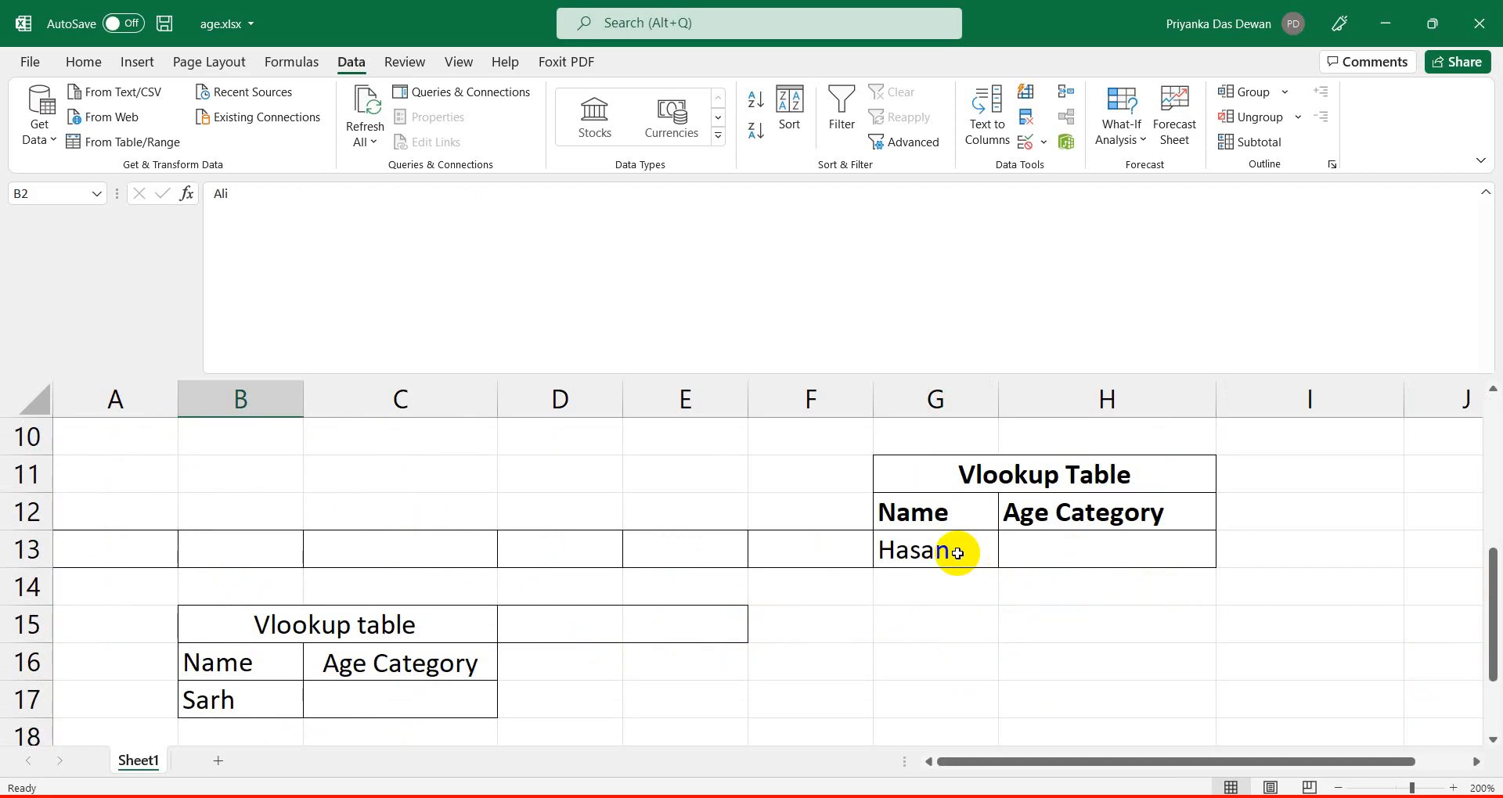
click(957, 554)
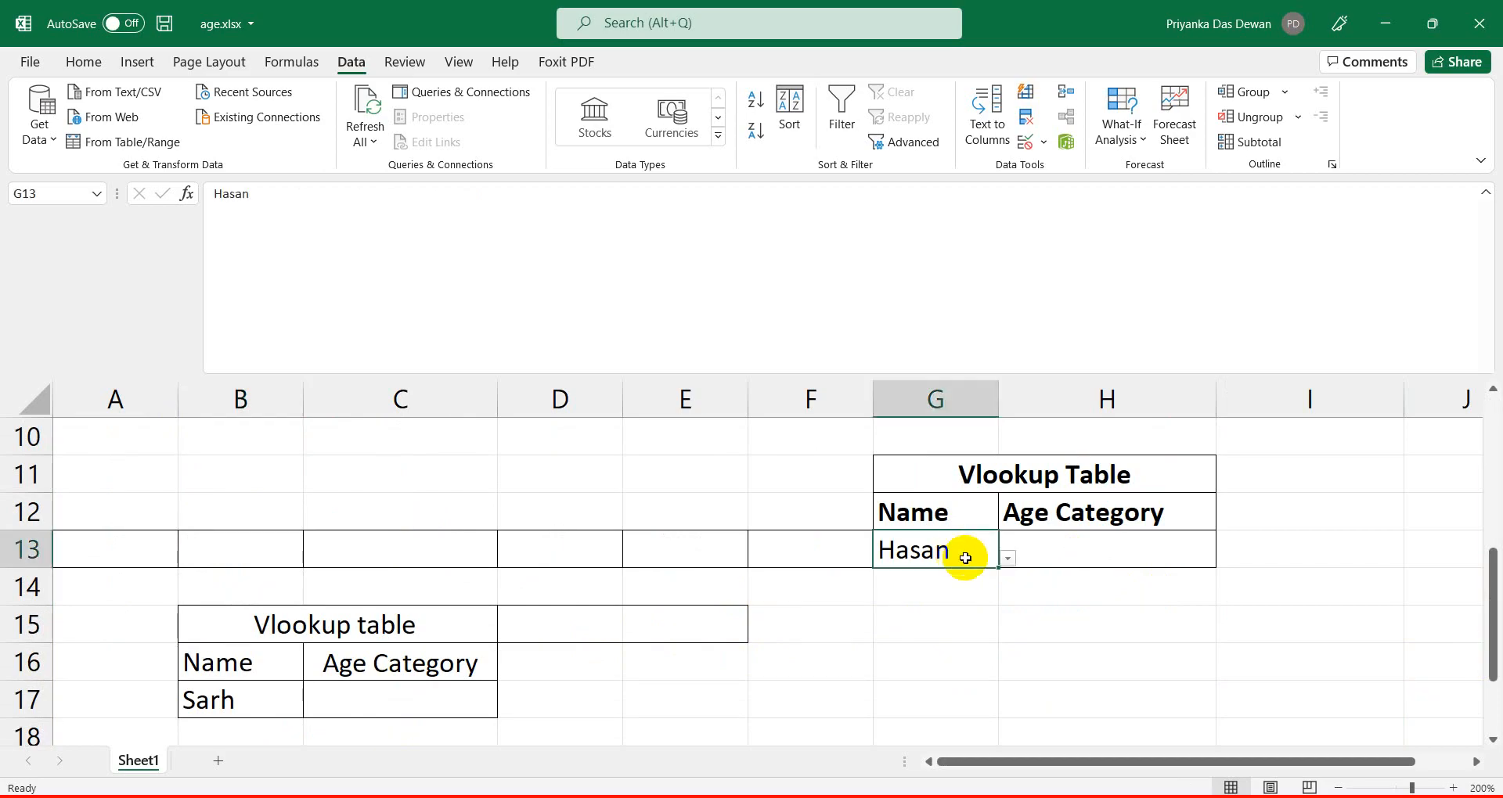
click(1007, 558)
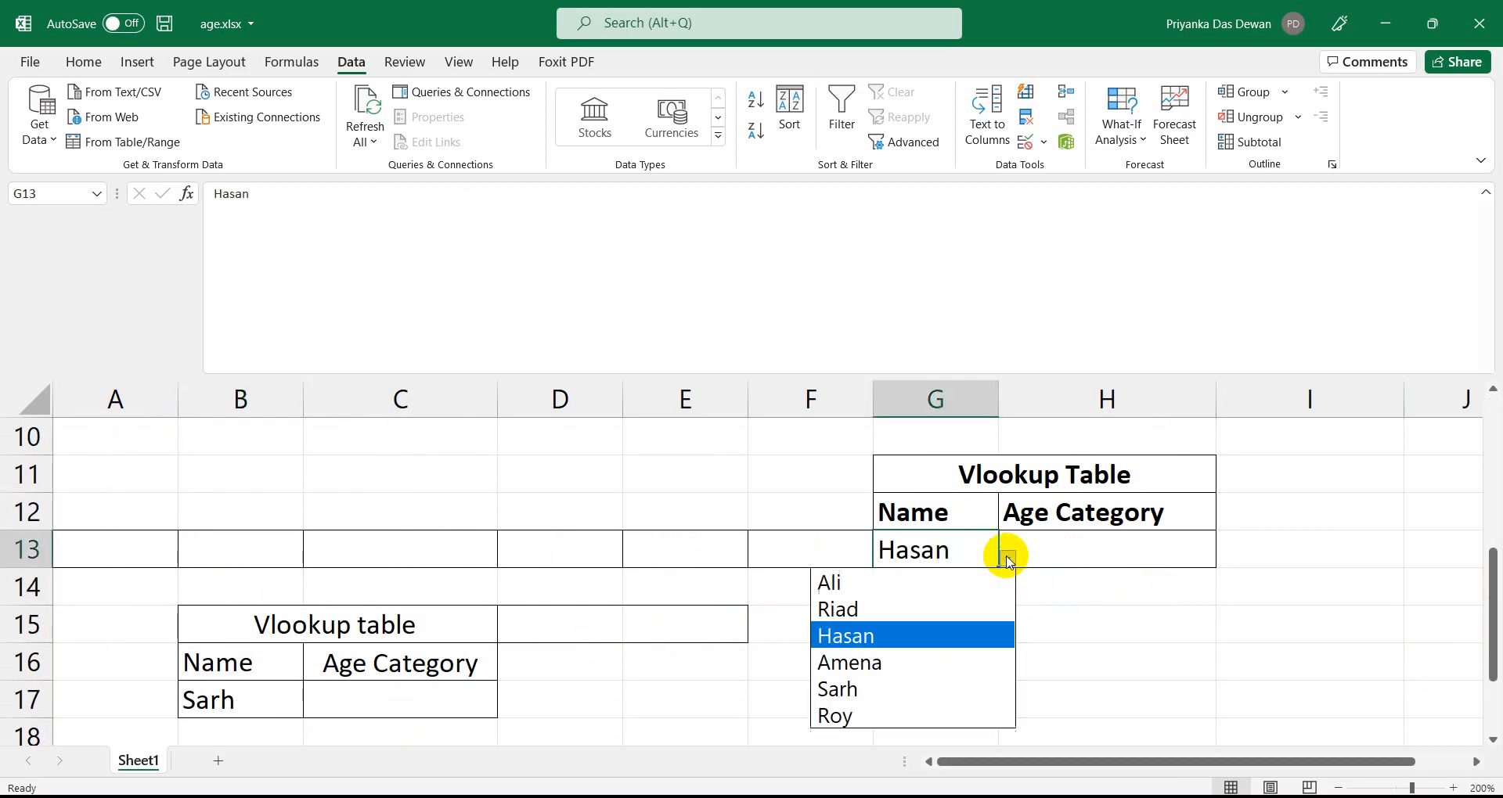
click(861, 662)
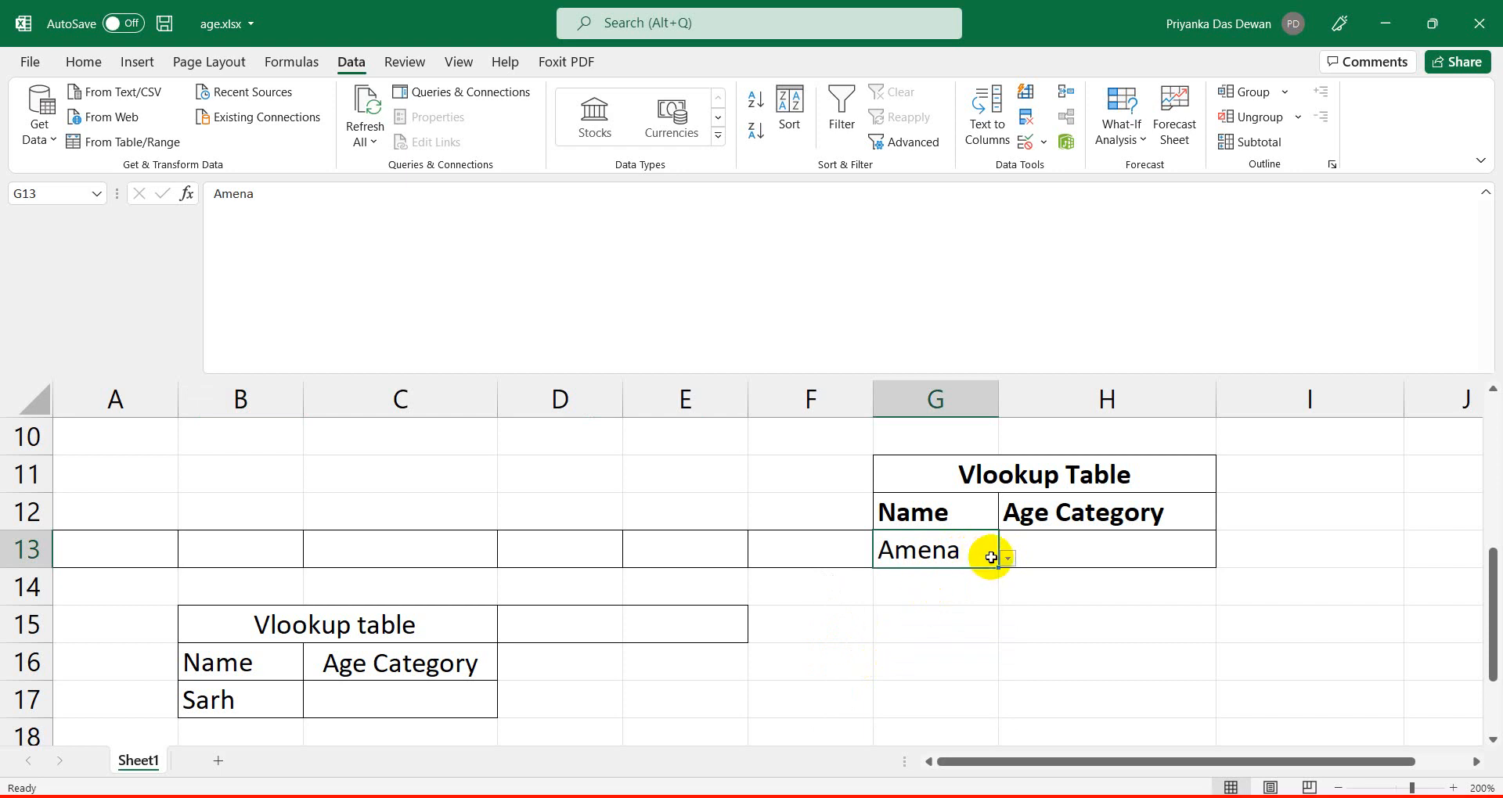
Examine the data table's Age Category and Name columns, and compare them with the two Vlookup tables below.
scroll(861, 571, up, 3)
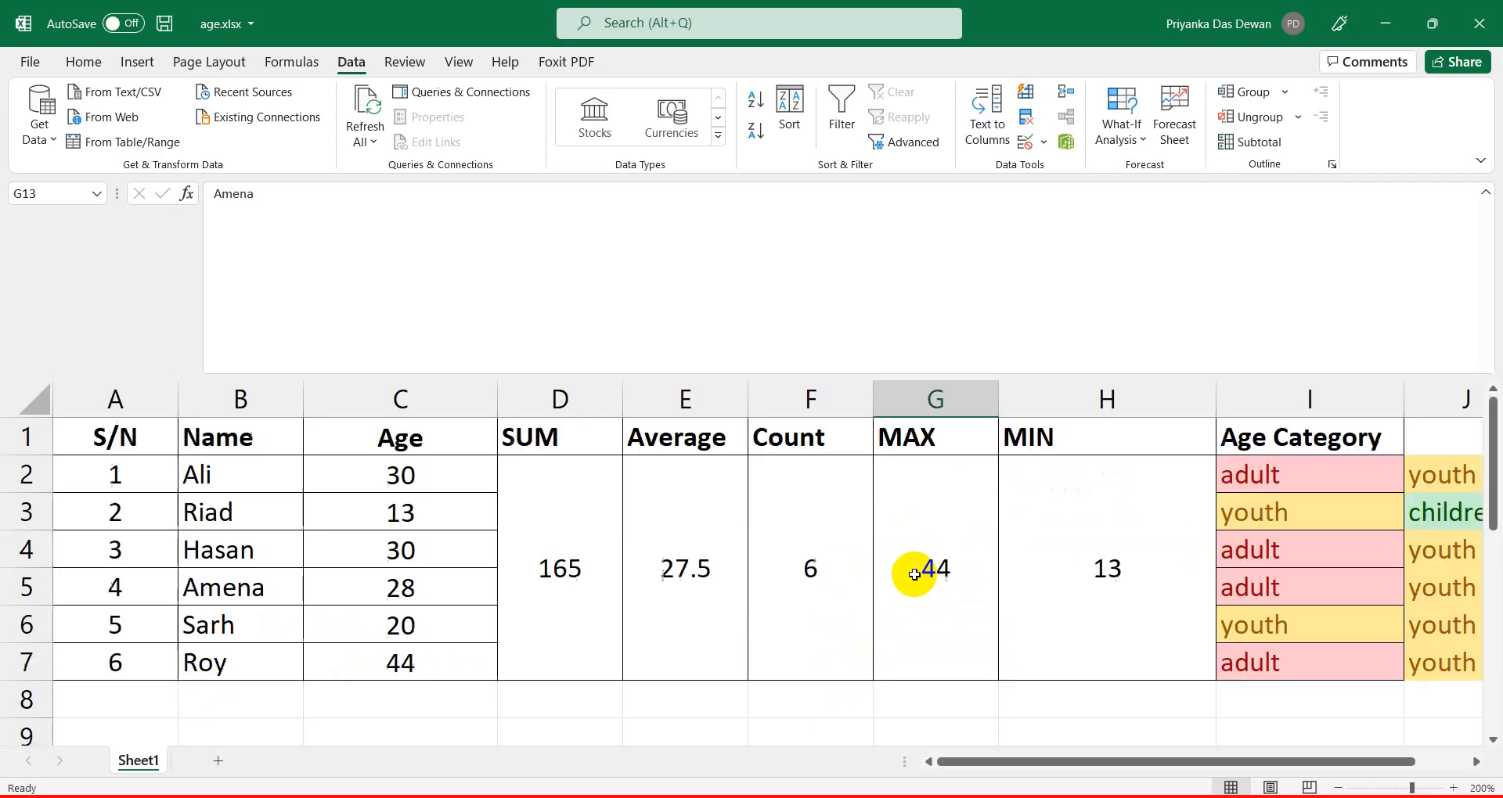
click(1333, 476)
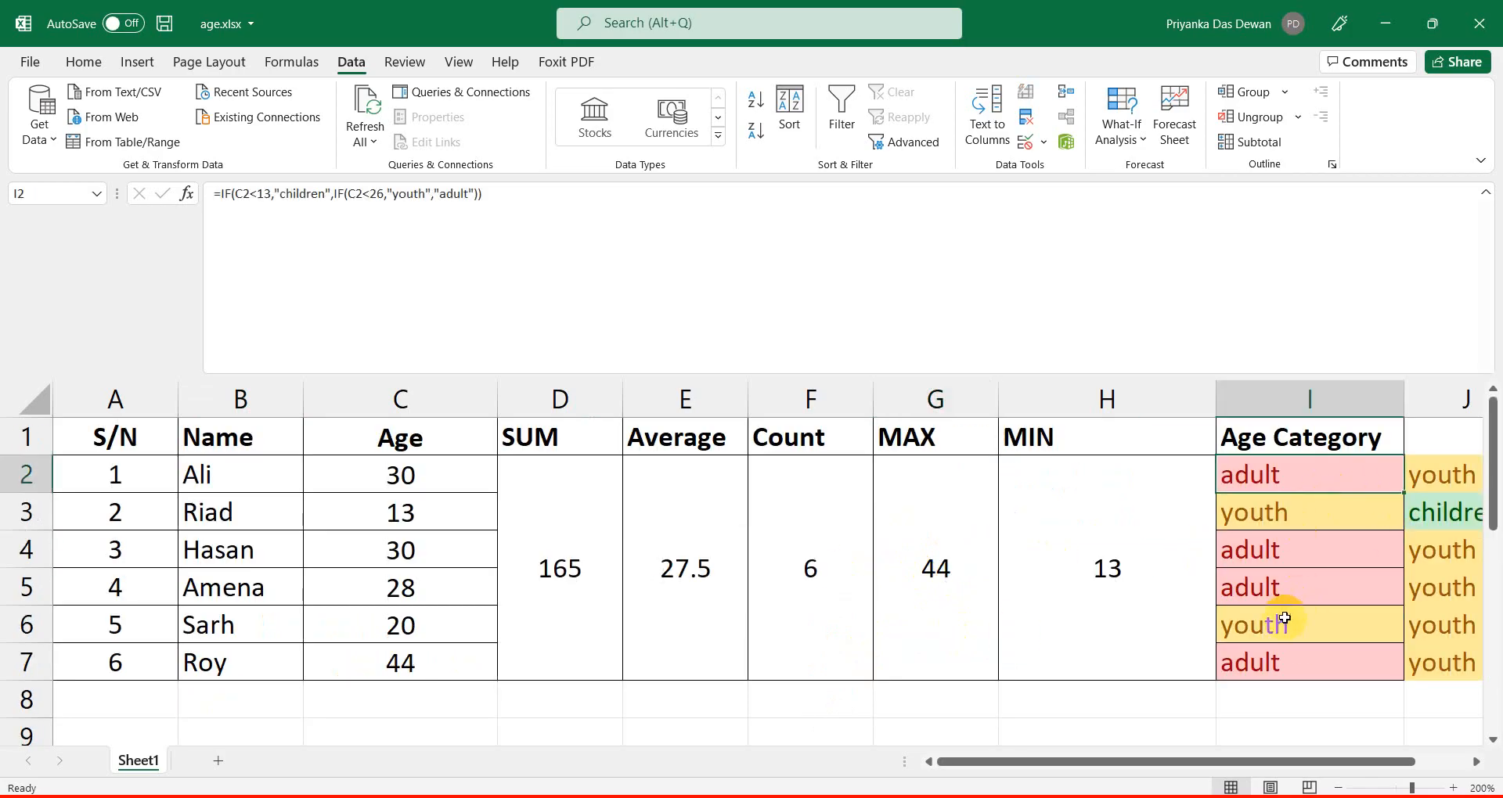
click(1275, 602)
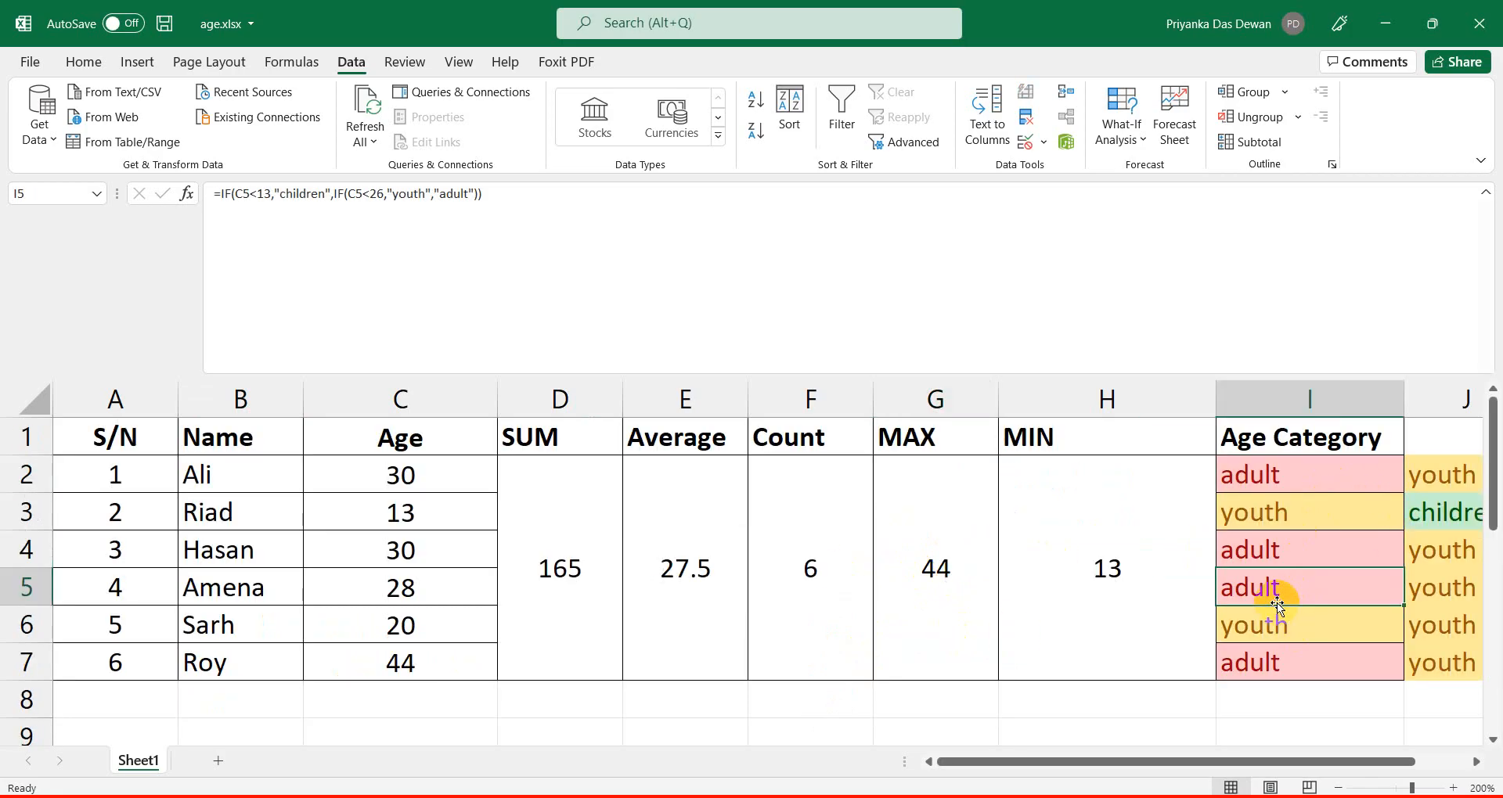
click(203, 474)
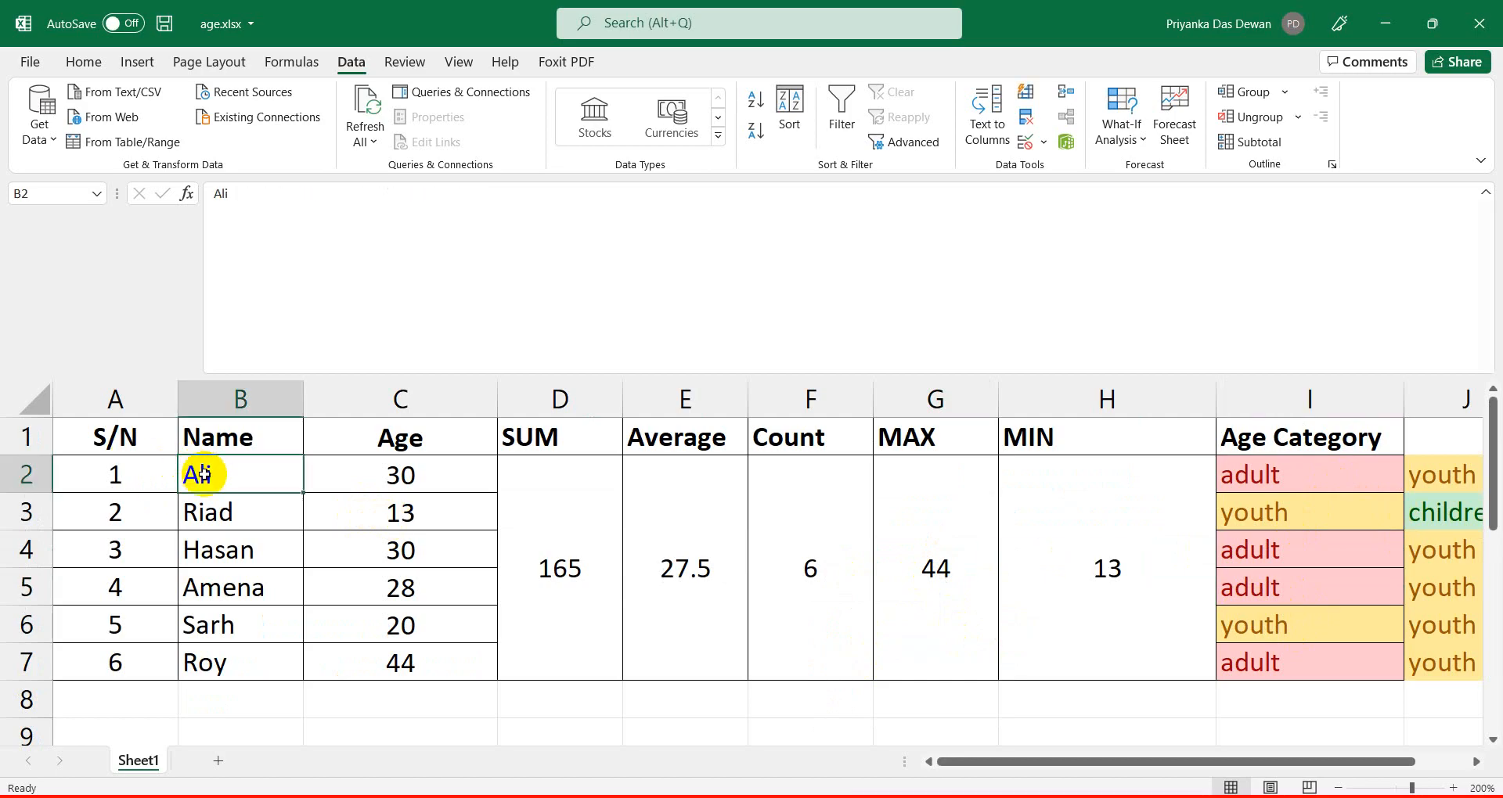
scroll(204, 474, down, 4)
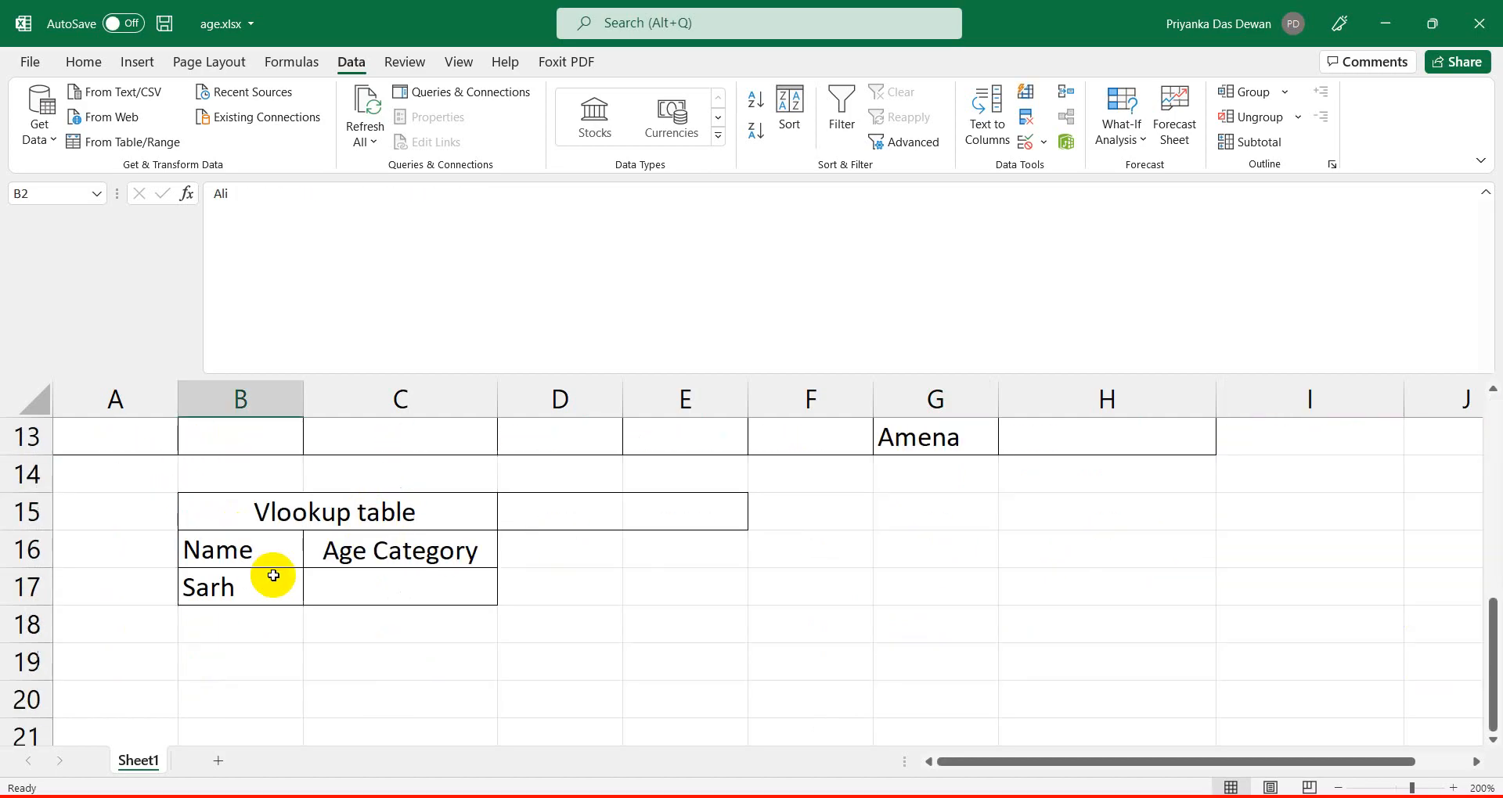
click(947, 444)
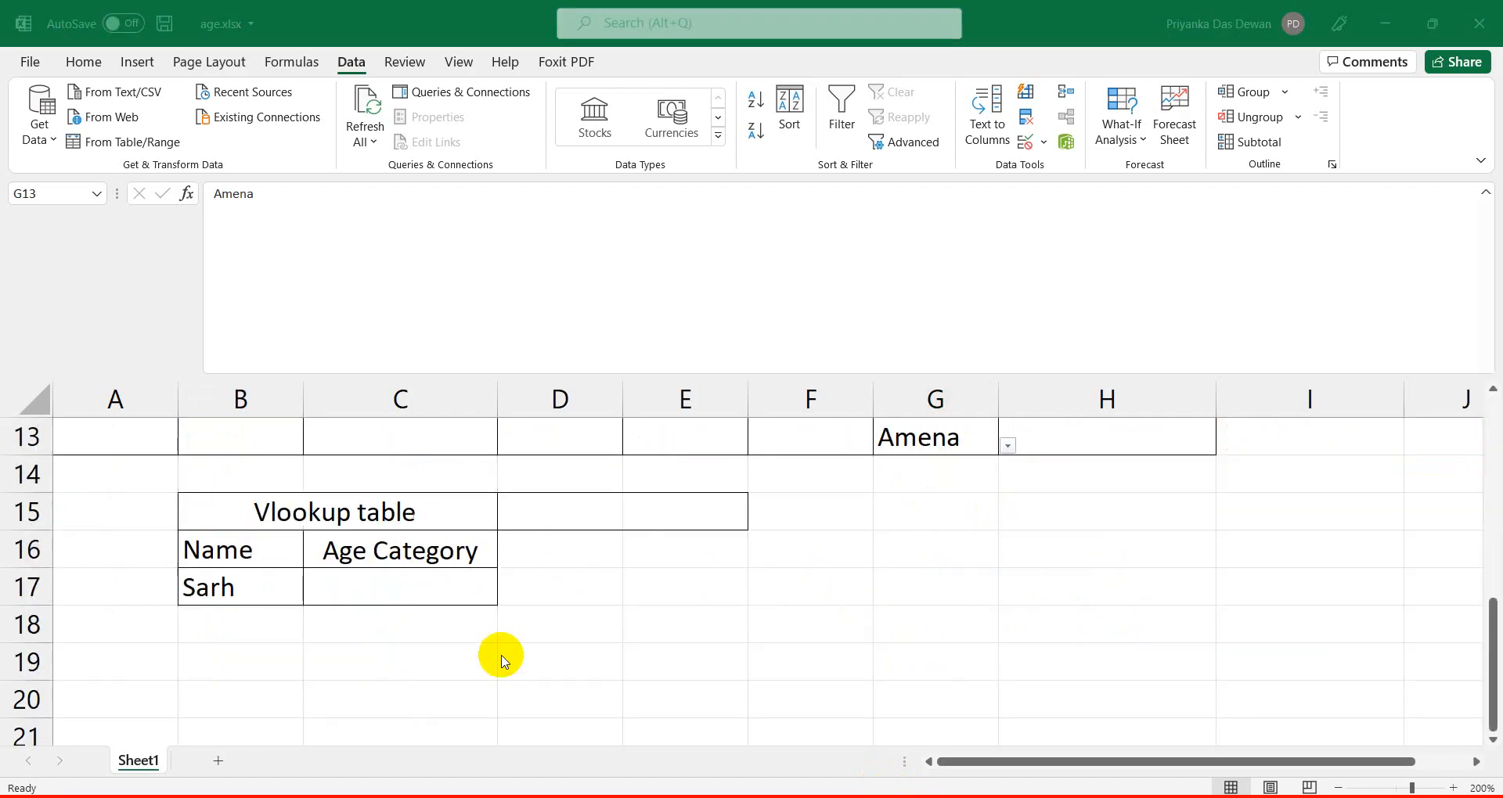
click(379, 589)
click(379, 589)
click(229, 592)
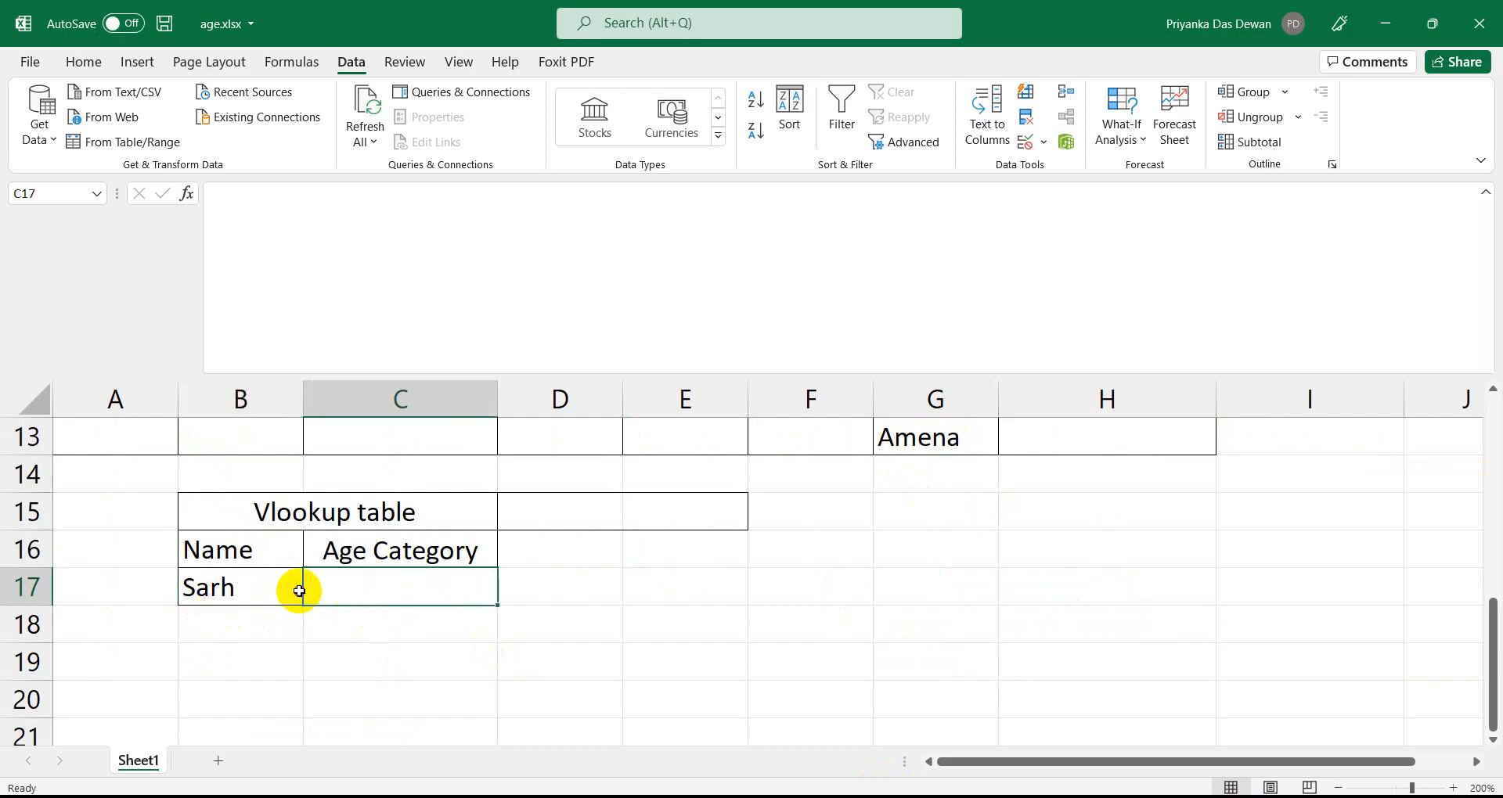
Reopen the name dropdown in cell G13 and pick the fourth name again, ending on the empty Age Category cell H13.
scroll(961, 613, up, 2)
click(962, 650)
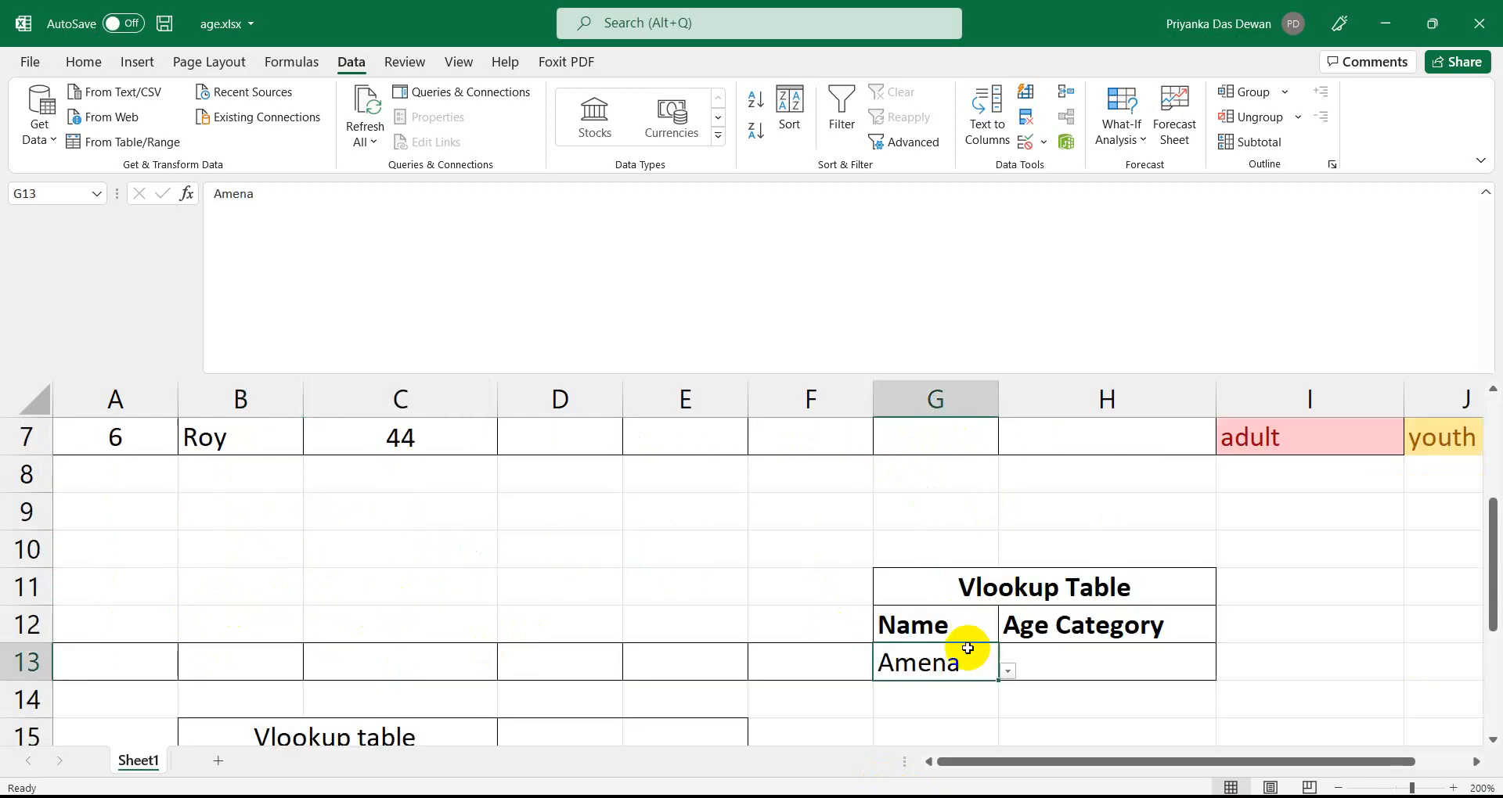
scroll(963, 638, down, 2)
click(1007, 449)
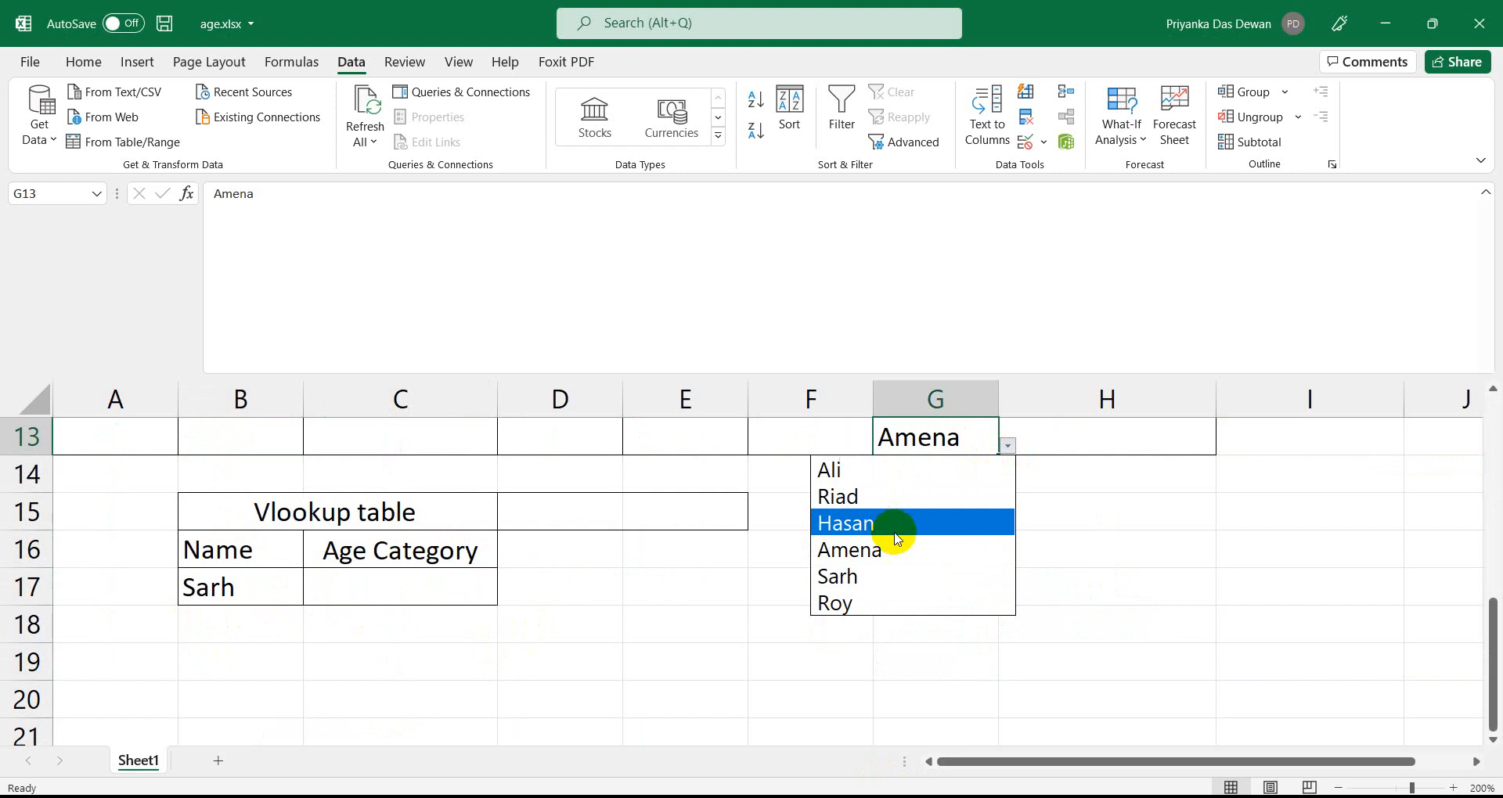
click(892, 549)
click(1062, 429)
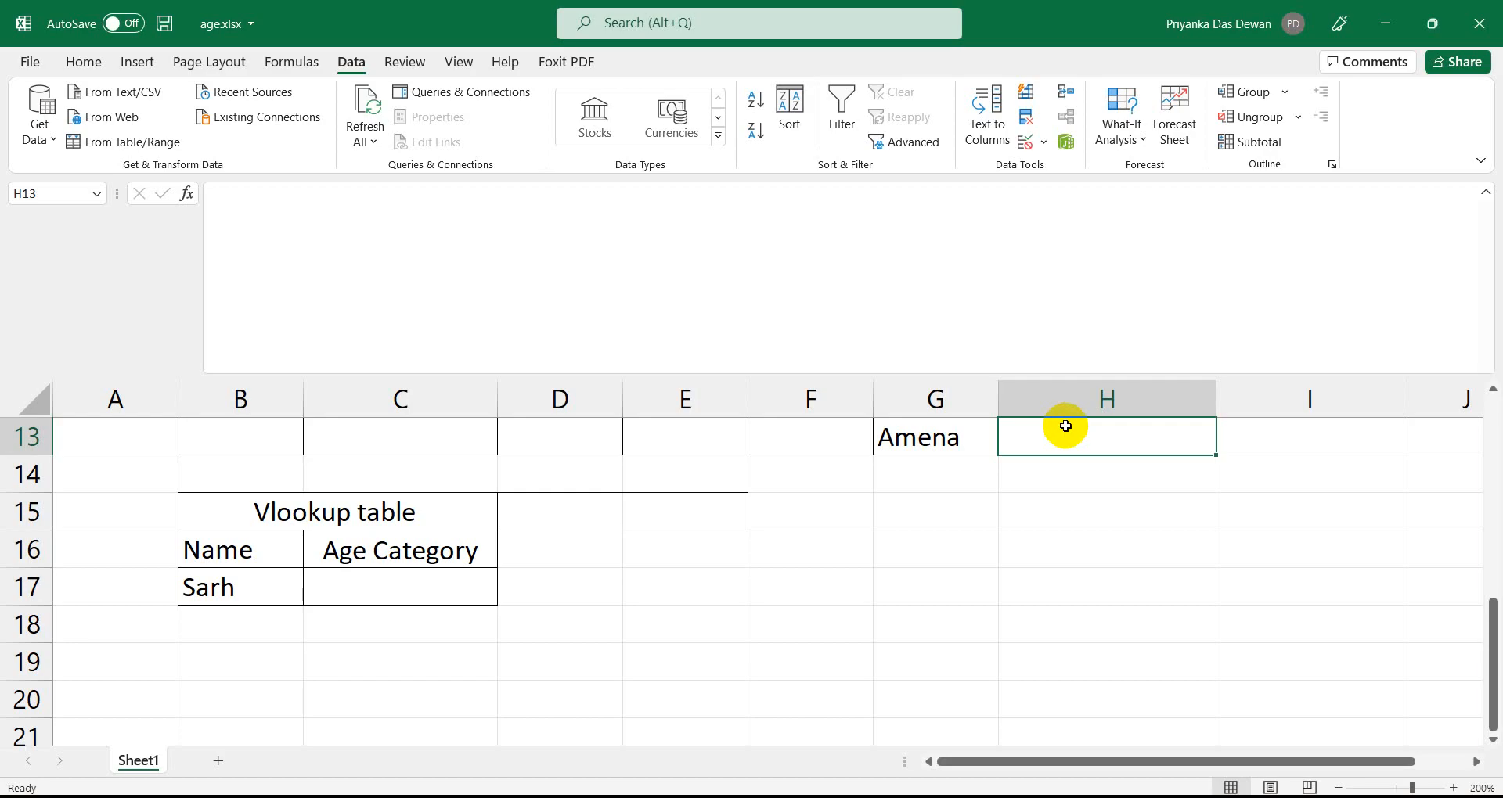
Review how the data table's Name column relates to the Name and Age Category cells in row 13.
scroll(1065, 426, up, 1)
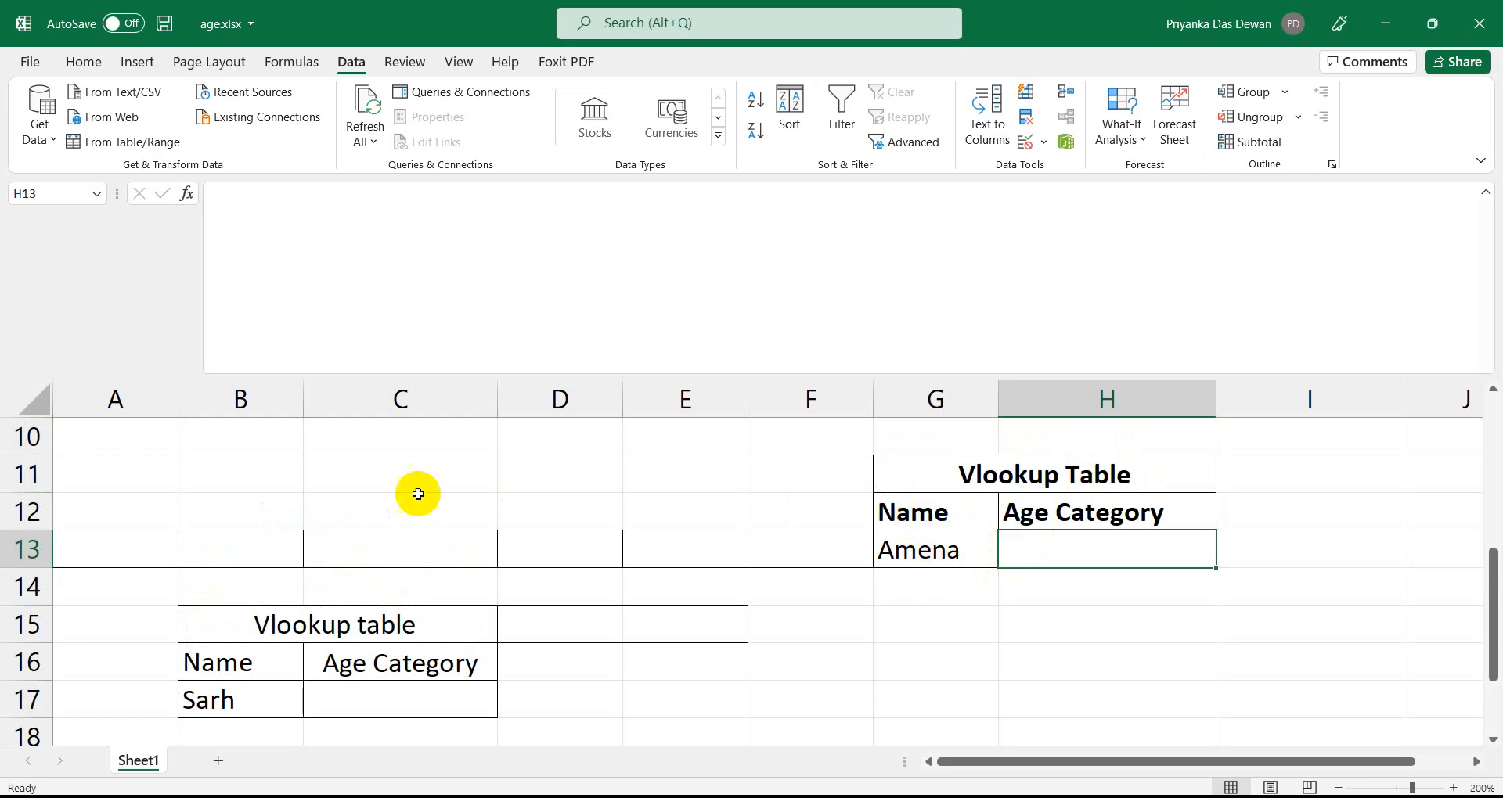
scroll(415, 492, up, 3)
click(234, 468)
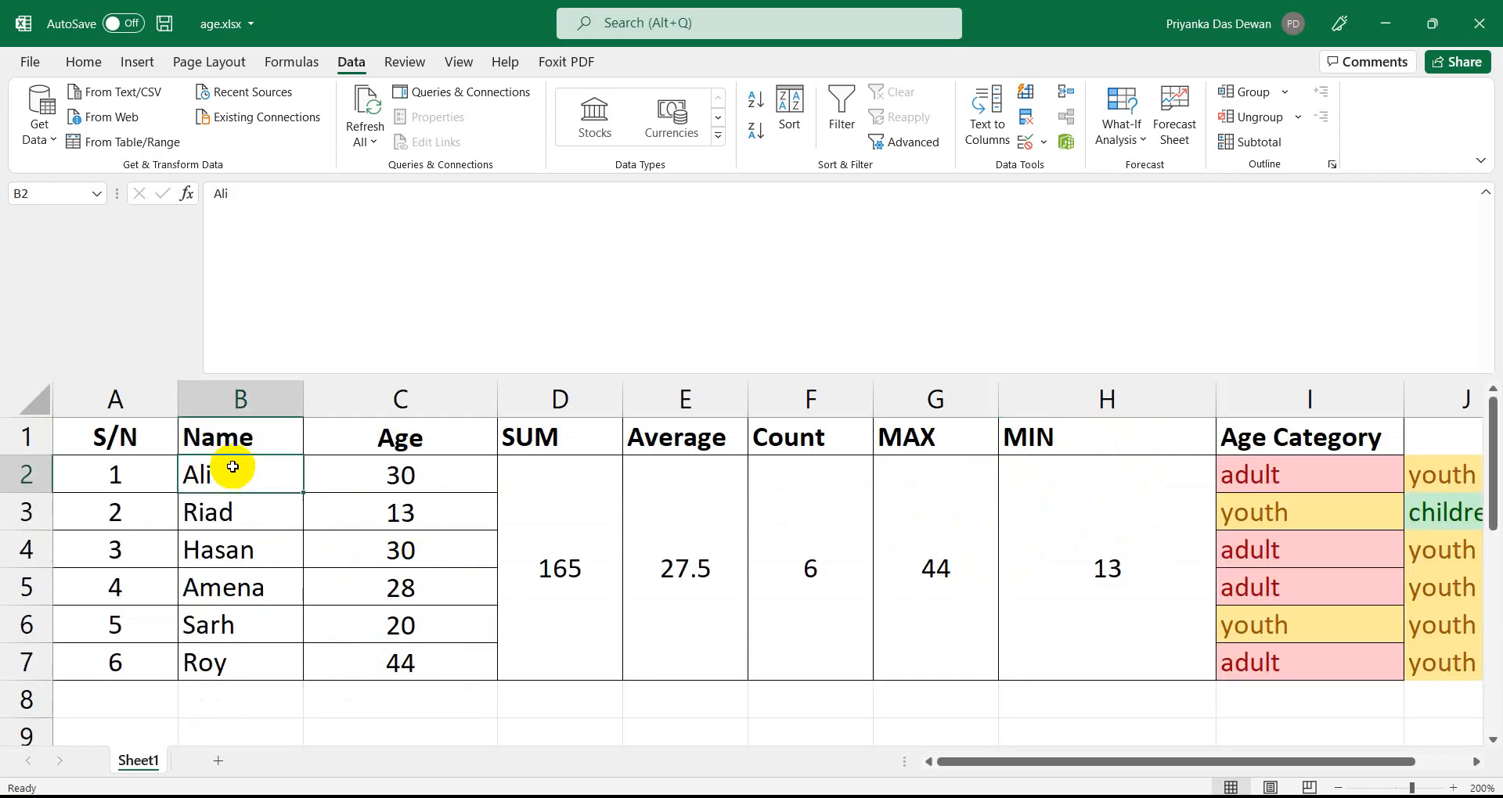
scroll(259, 505, down, 3)
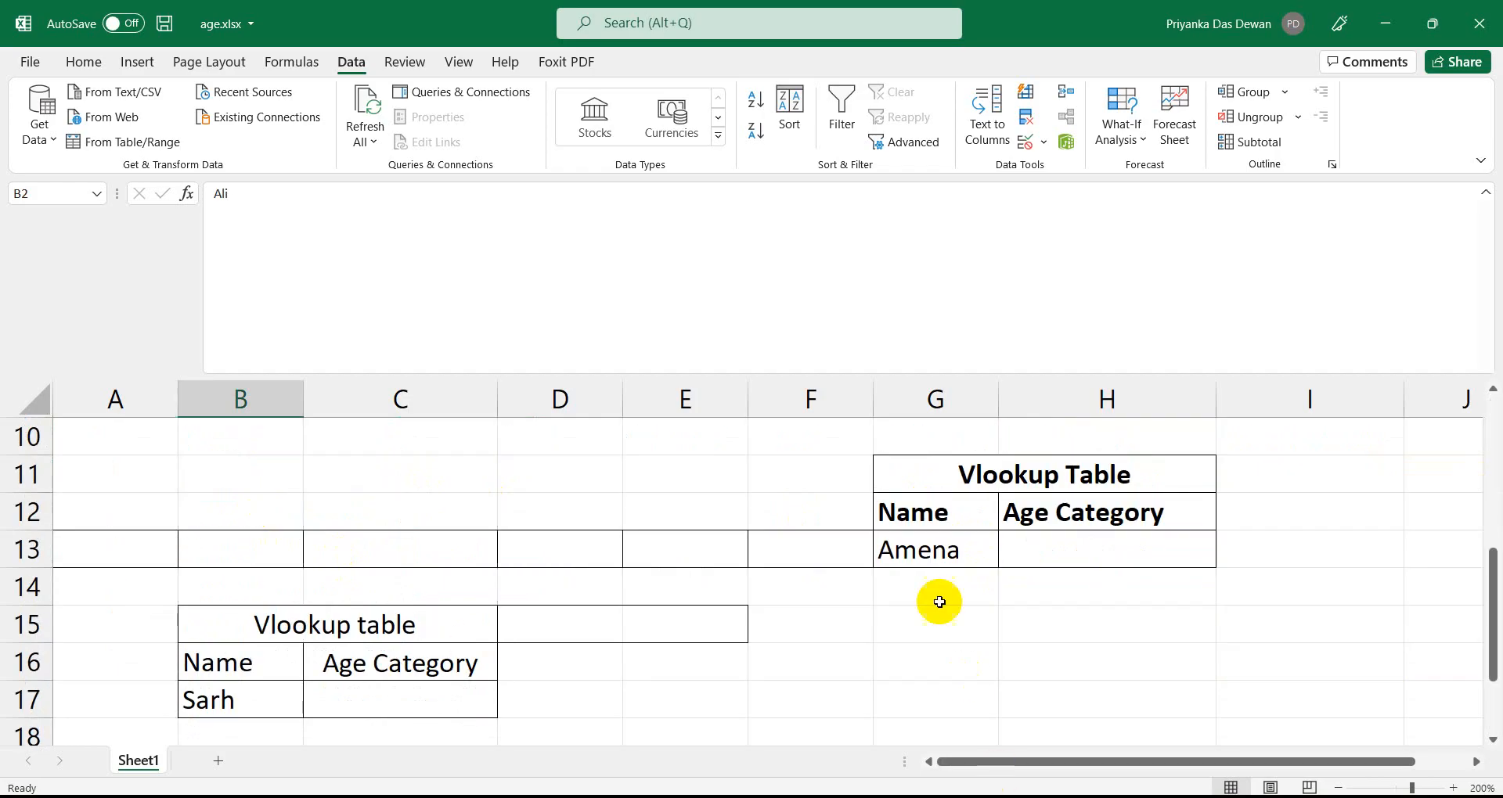
scroll(259, 506, up, 3)
scroll(1067, 708, down, 2)
click(1054, 658)
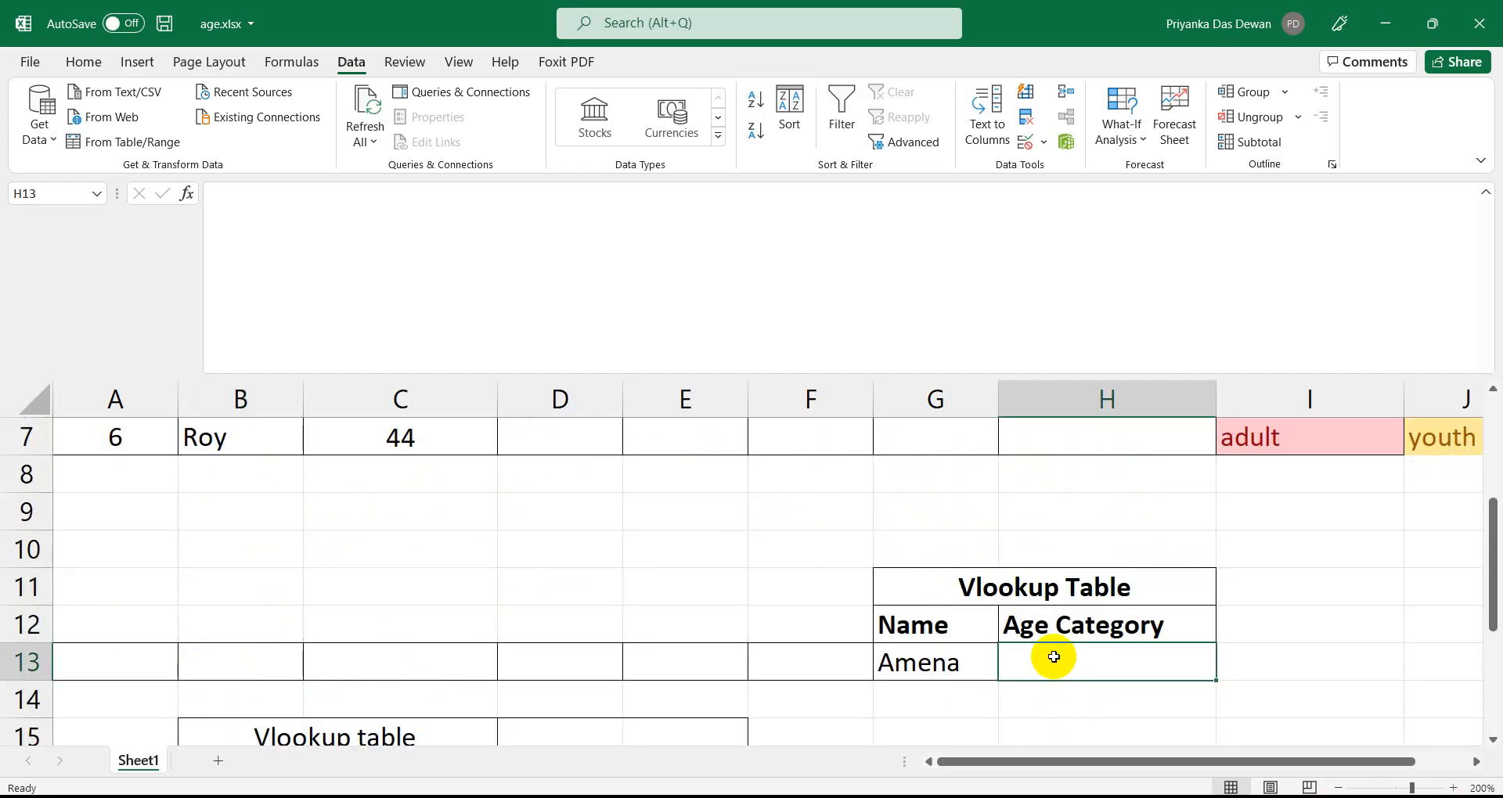
click(937, 663)
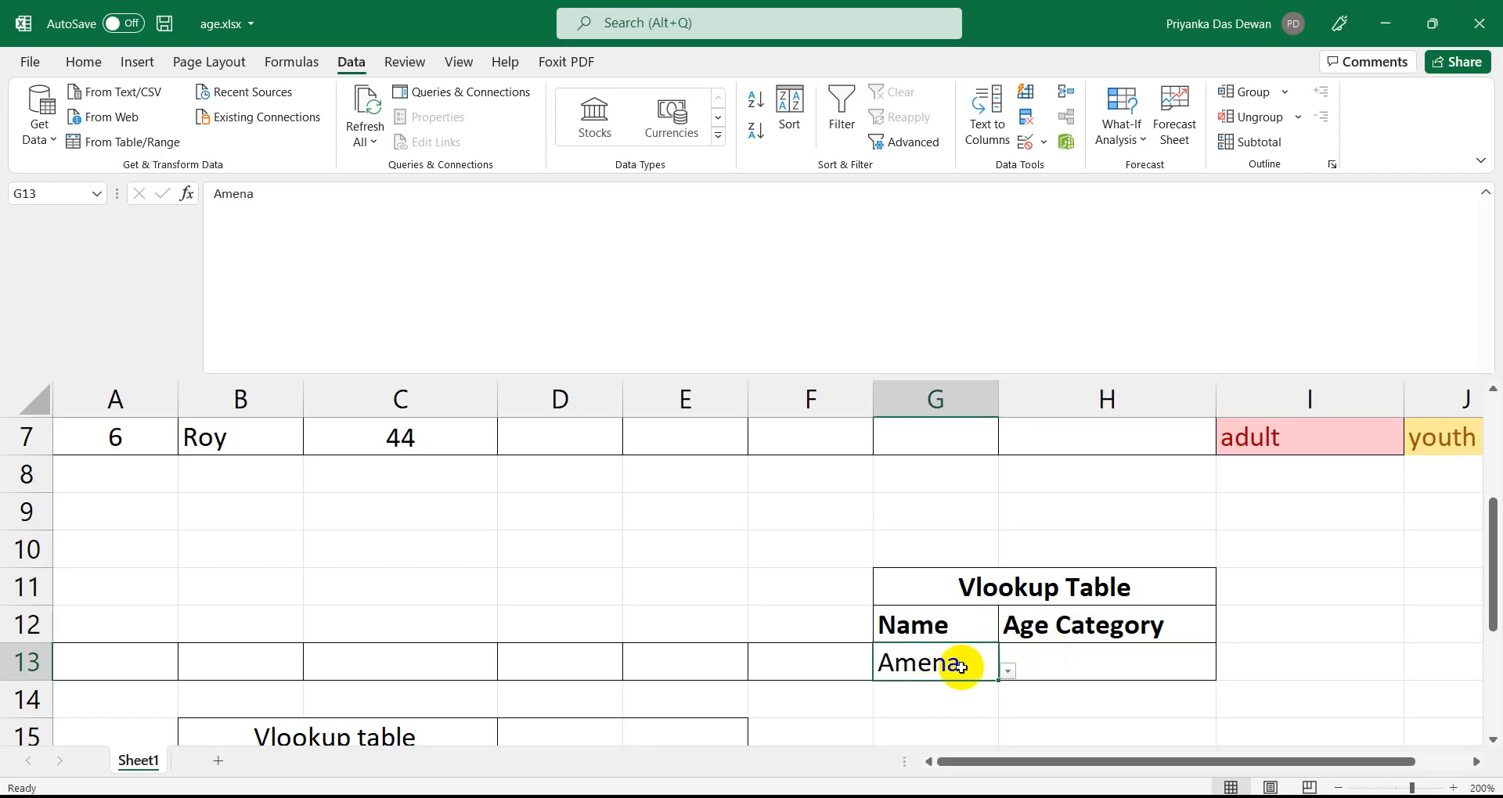
Start a VLOOKUP formula in cell H13 with G13 as the lookup value.
click(1093, 665)
click(303, 274)
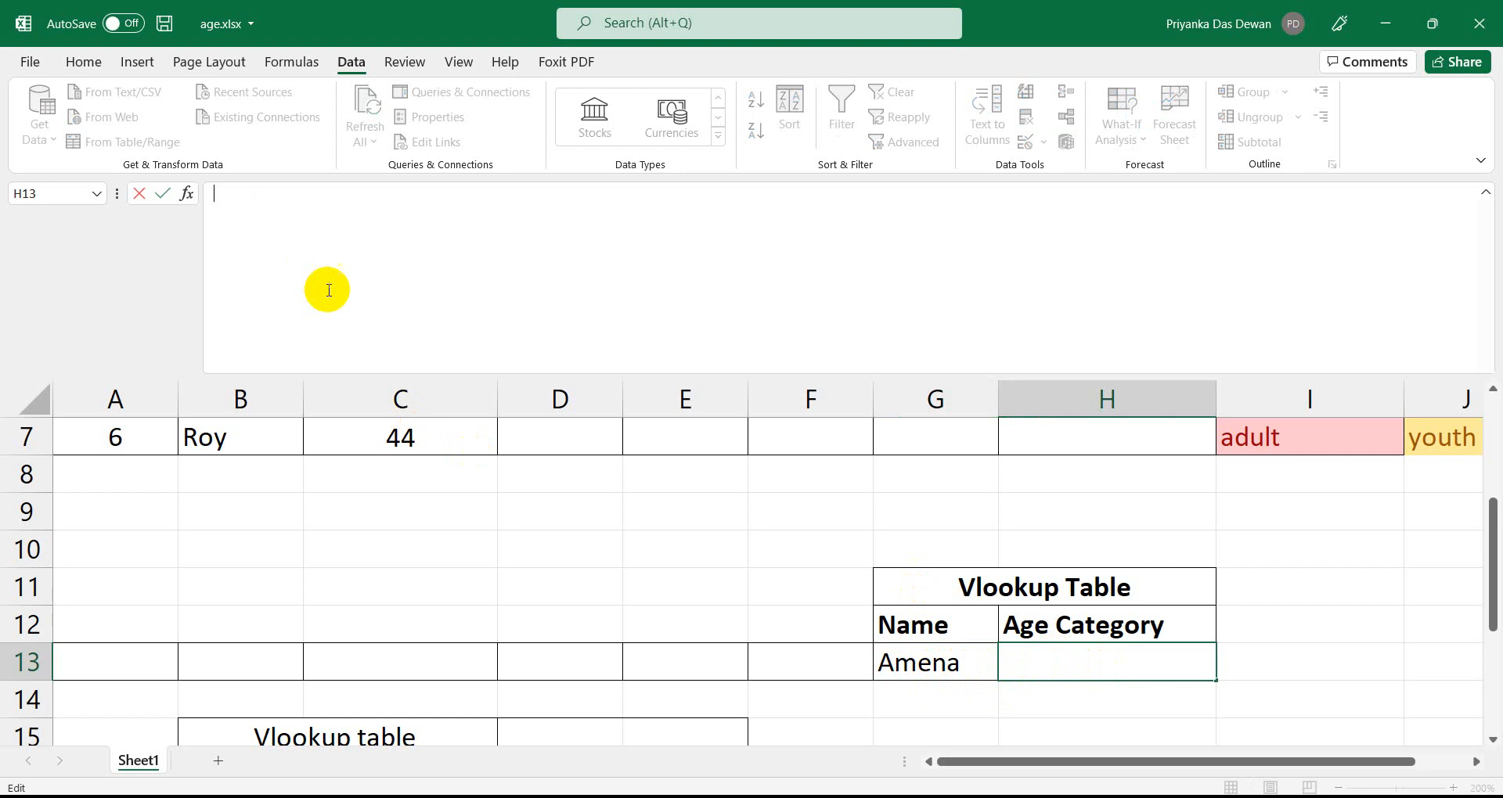
text(=)
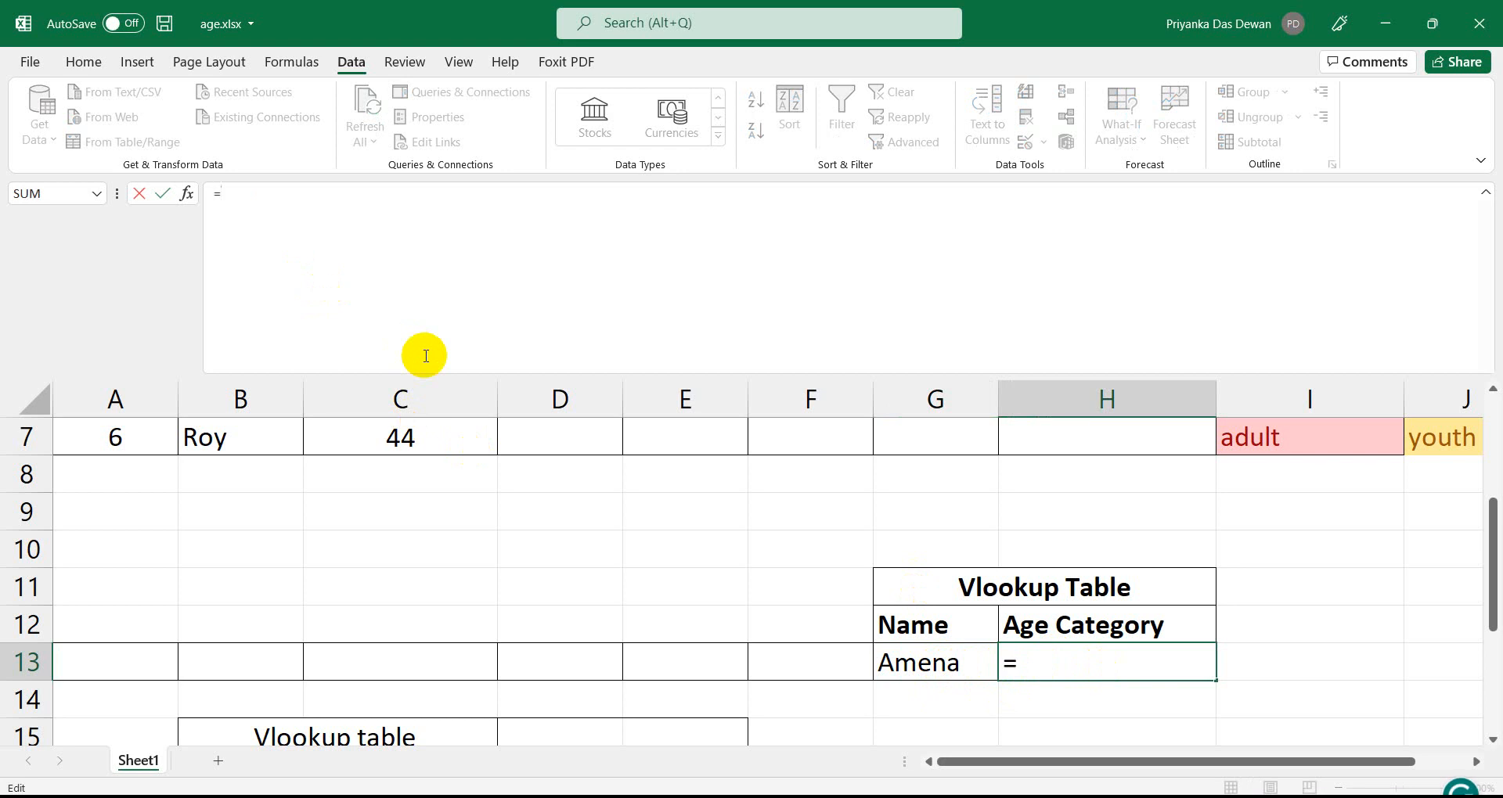
text(vlo)
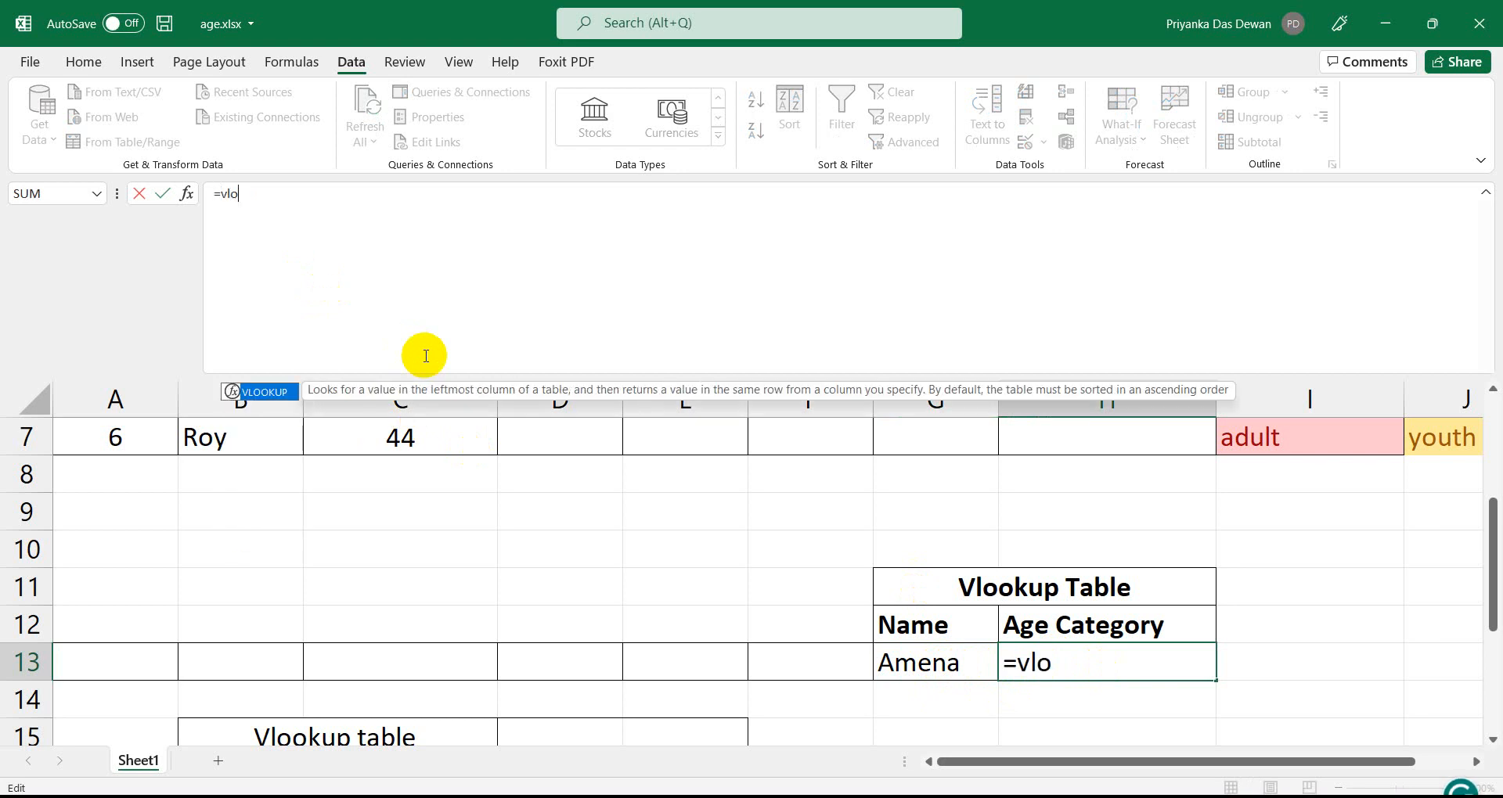
key(Tab)
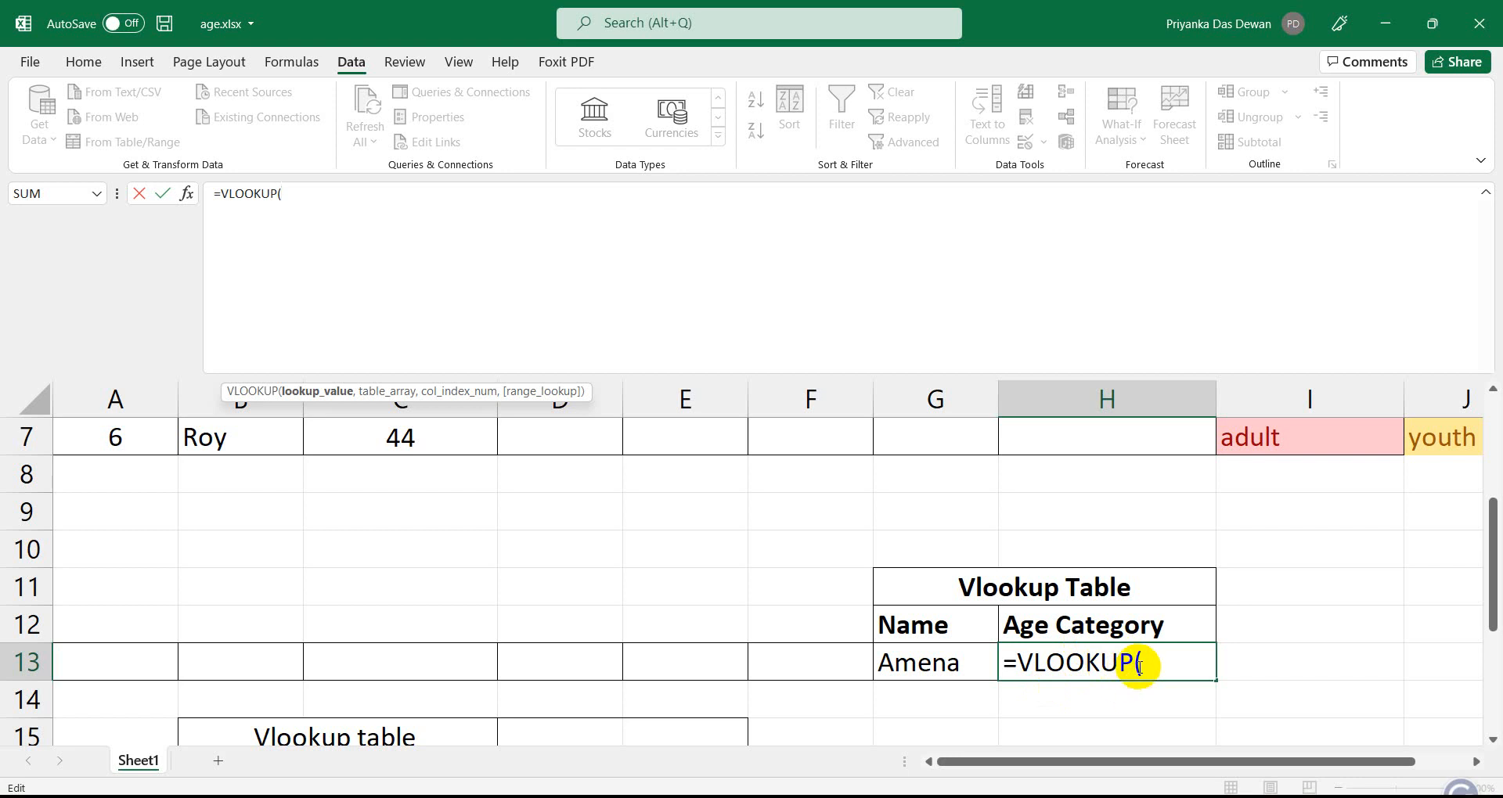
click(902, 663)
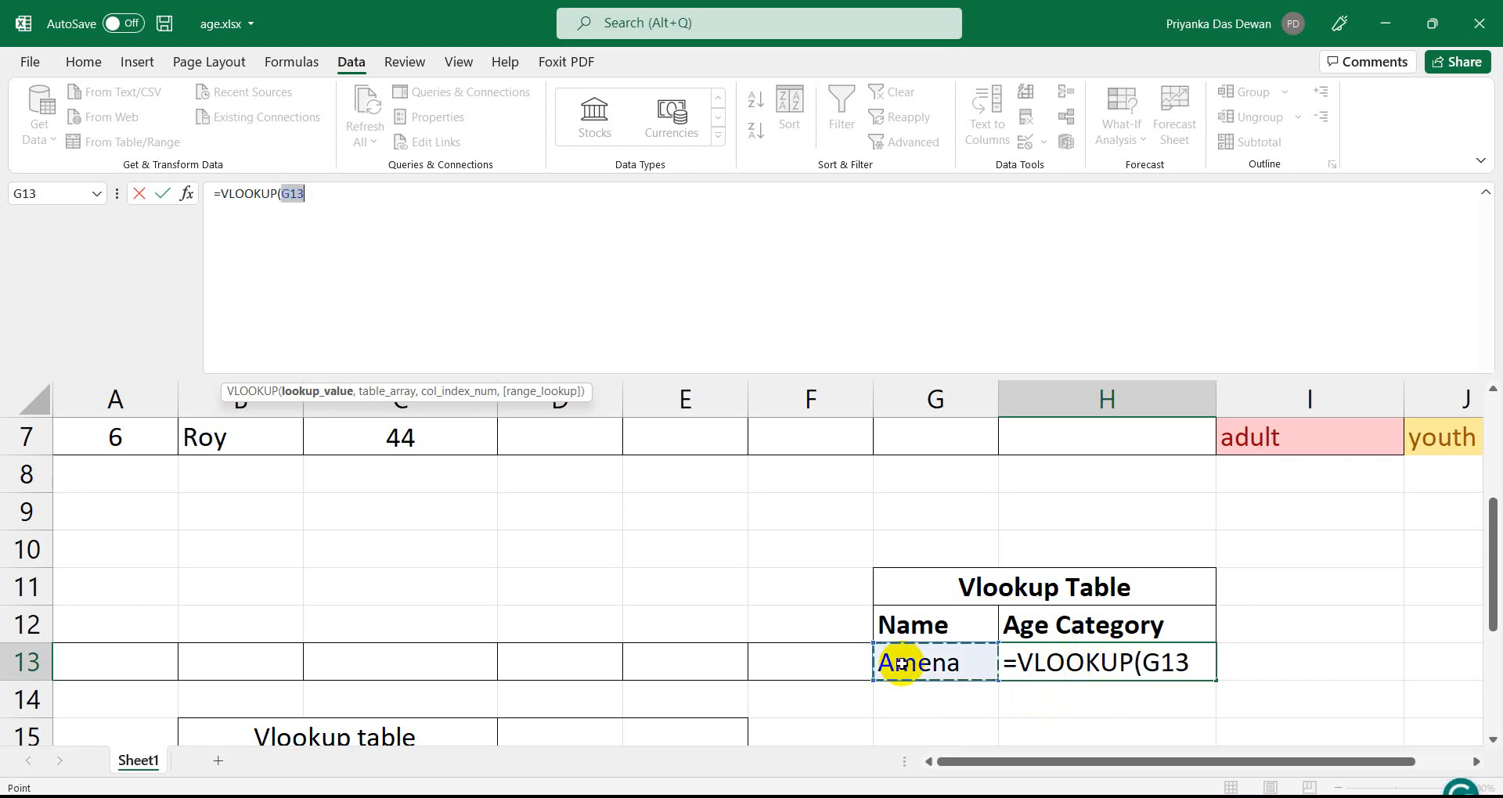
click(339, 199)
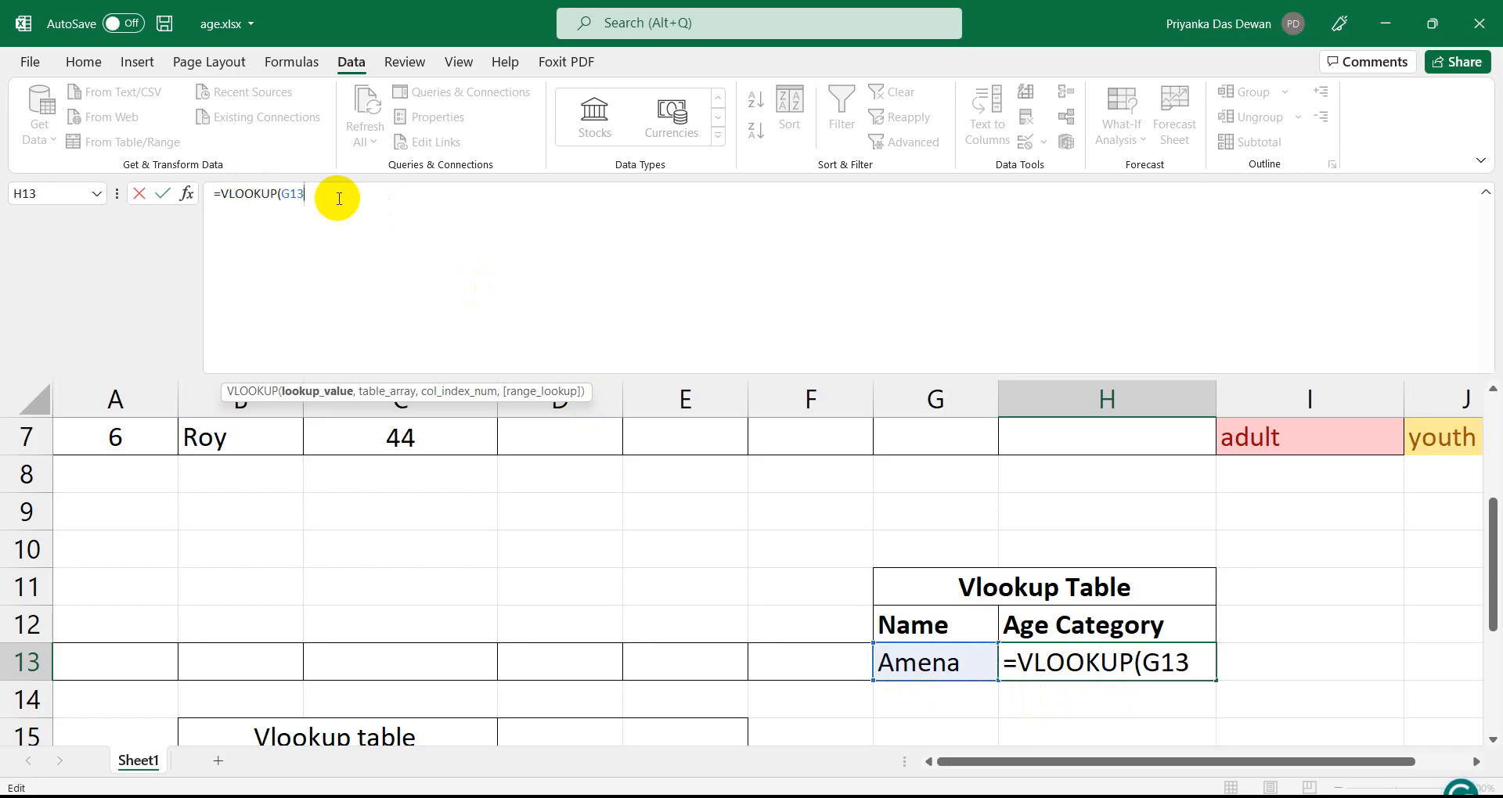
text(,)
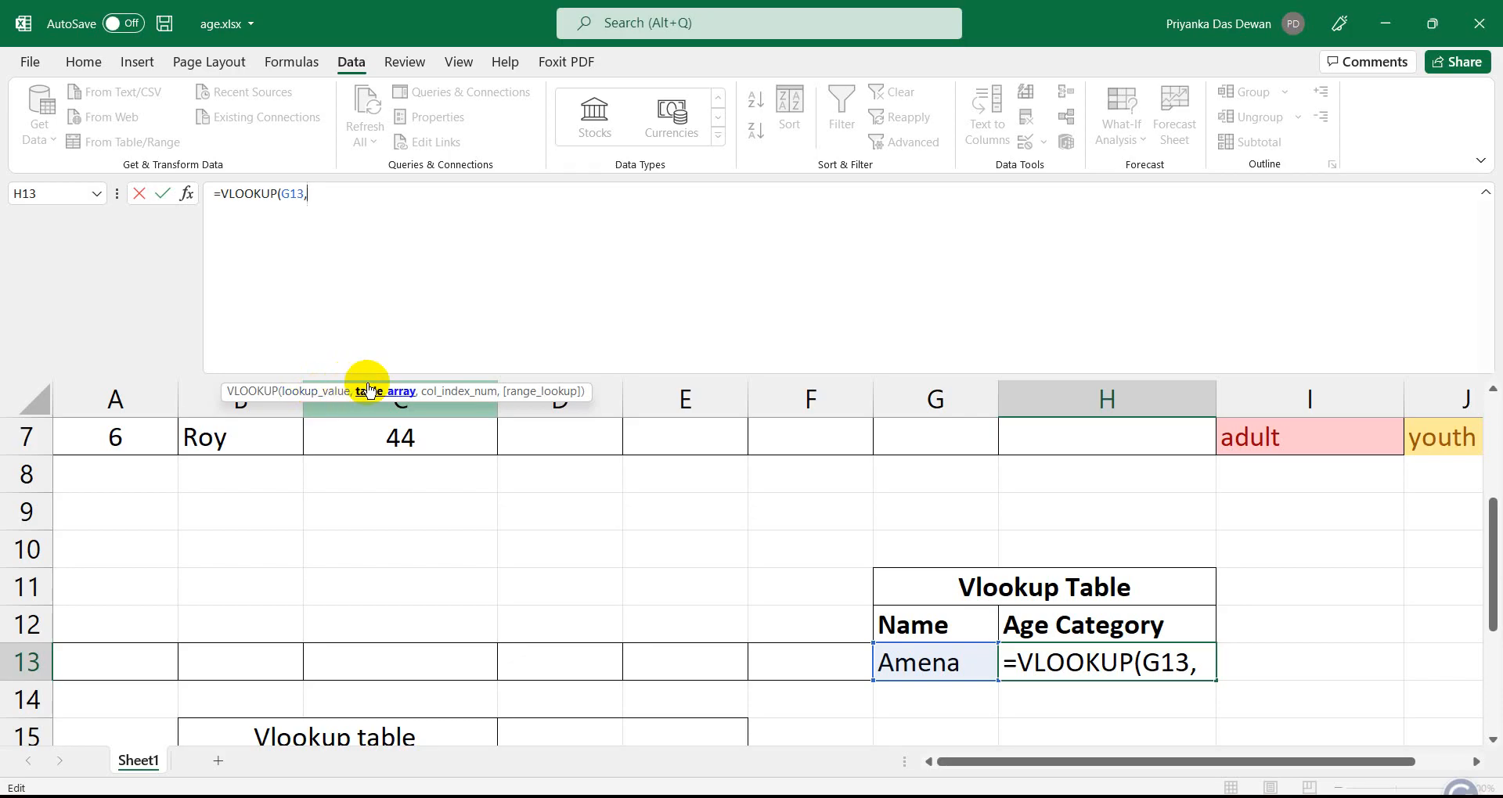
Set the formula's table array to the data range B1:I7, from the Name header through the Age Category column.
scroll(399, 526, up, 2)
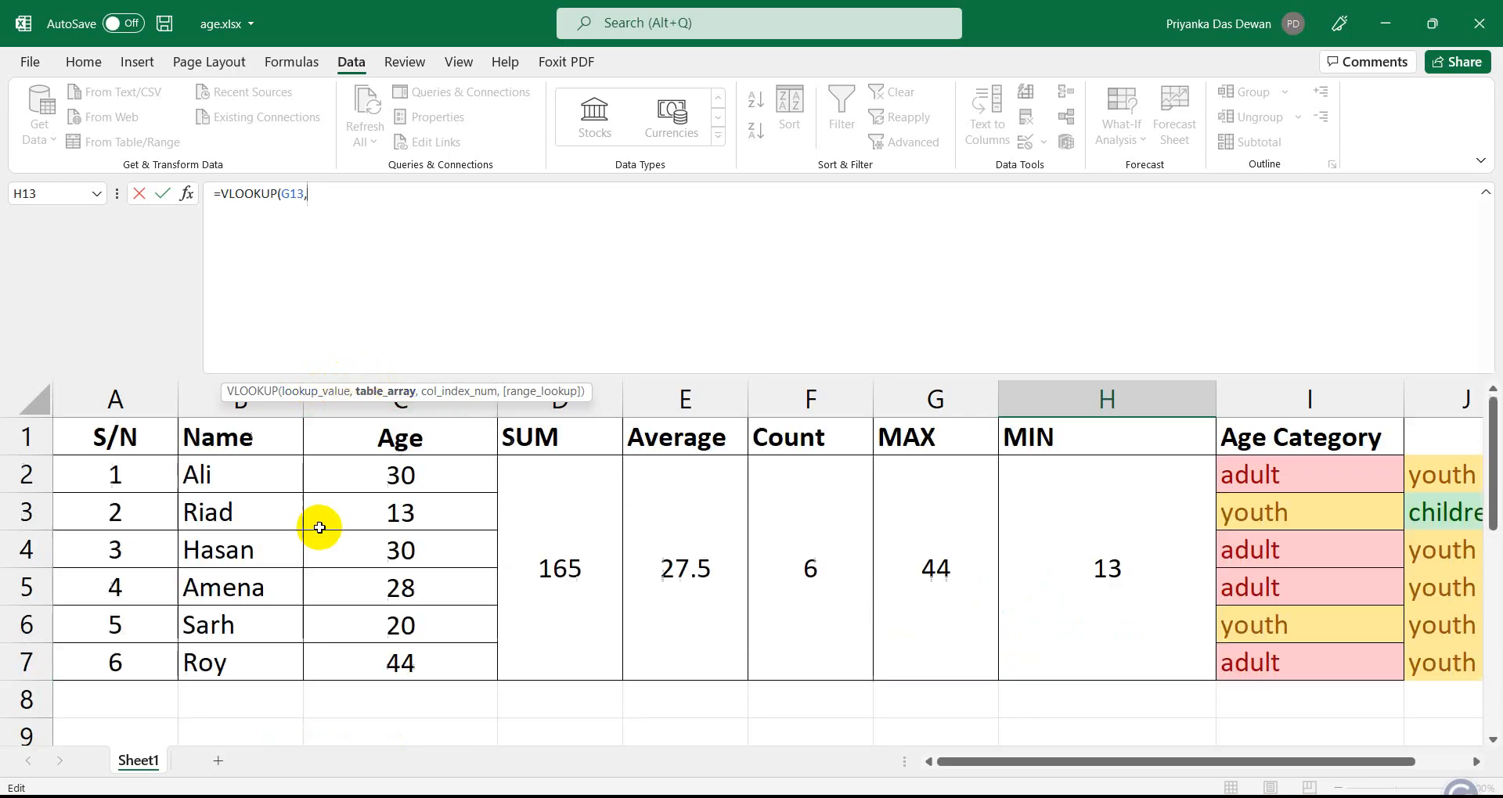
click(235, 435)
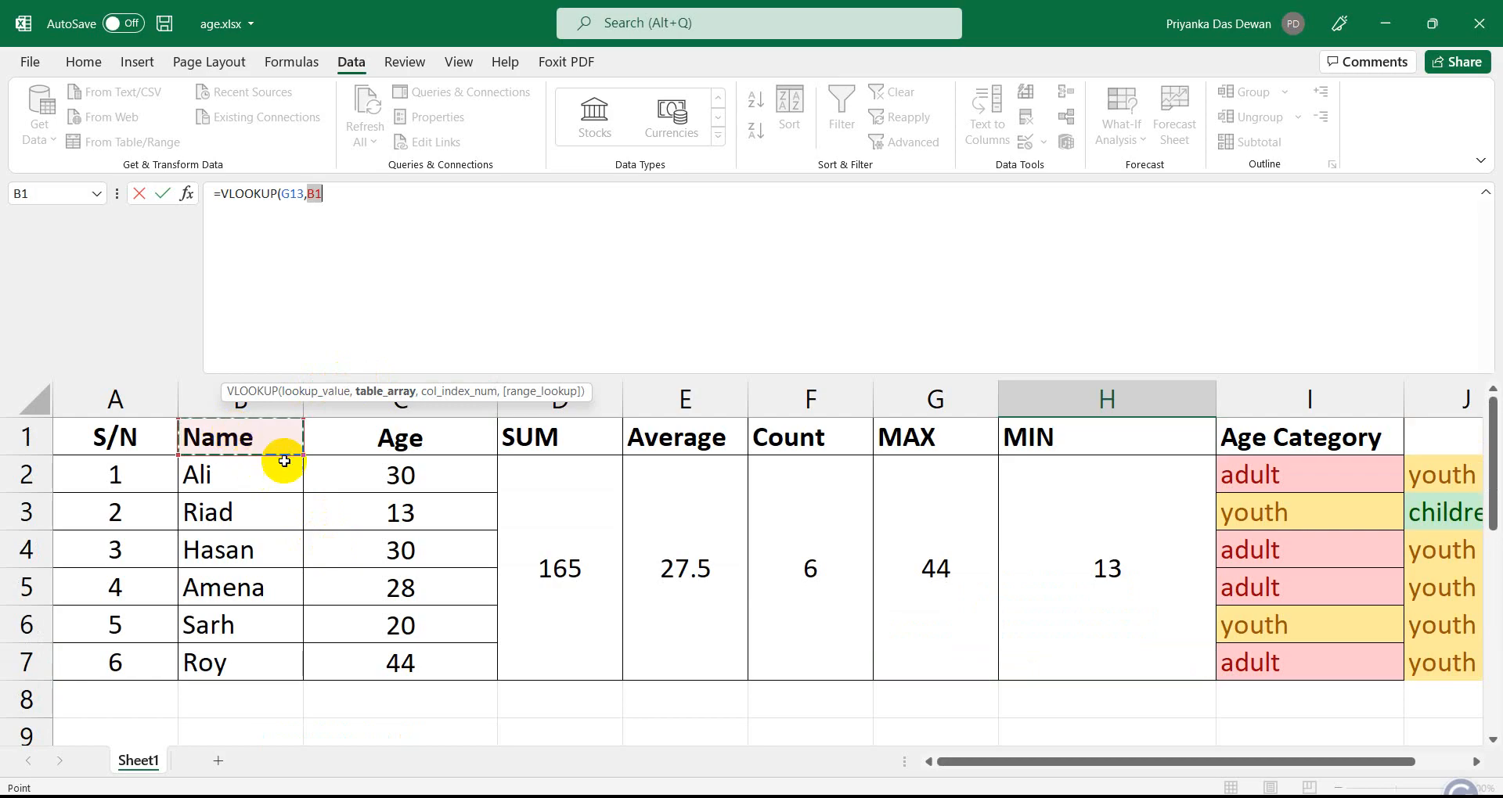
drag(306, 454, 1401, 681)
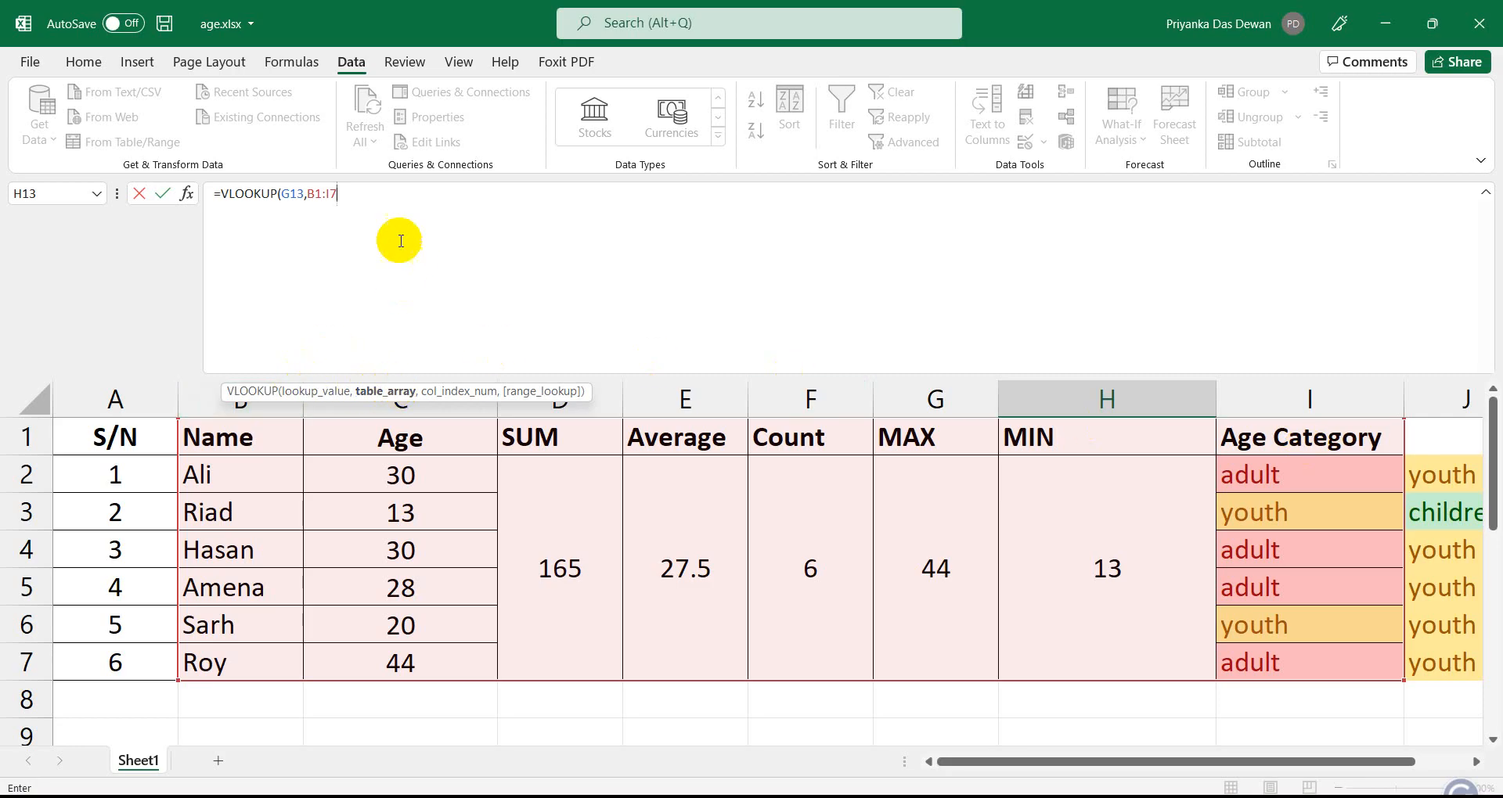
text(,)
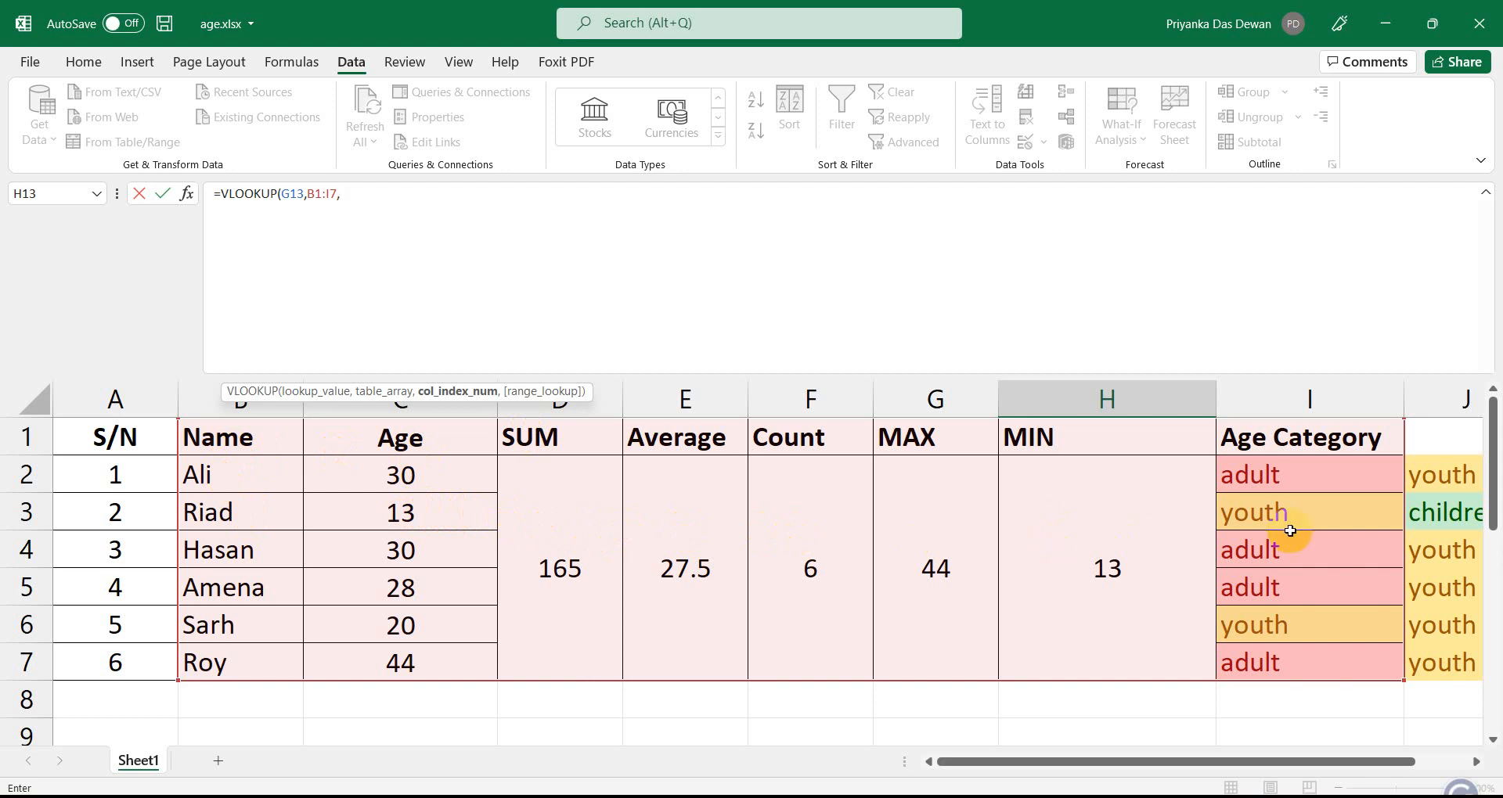
Complete the VLOOKUP with column index 8 and 0 for an exact match, and enter it in H13.
text(8)
text(,)
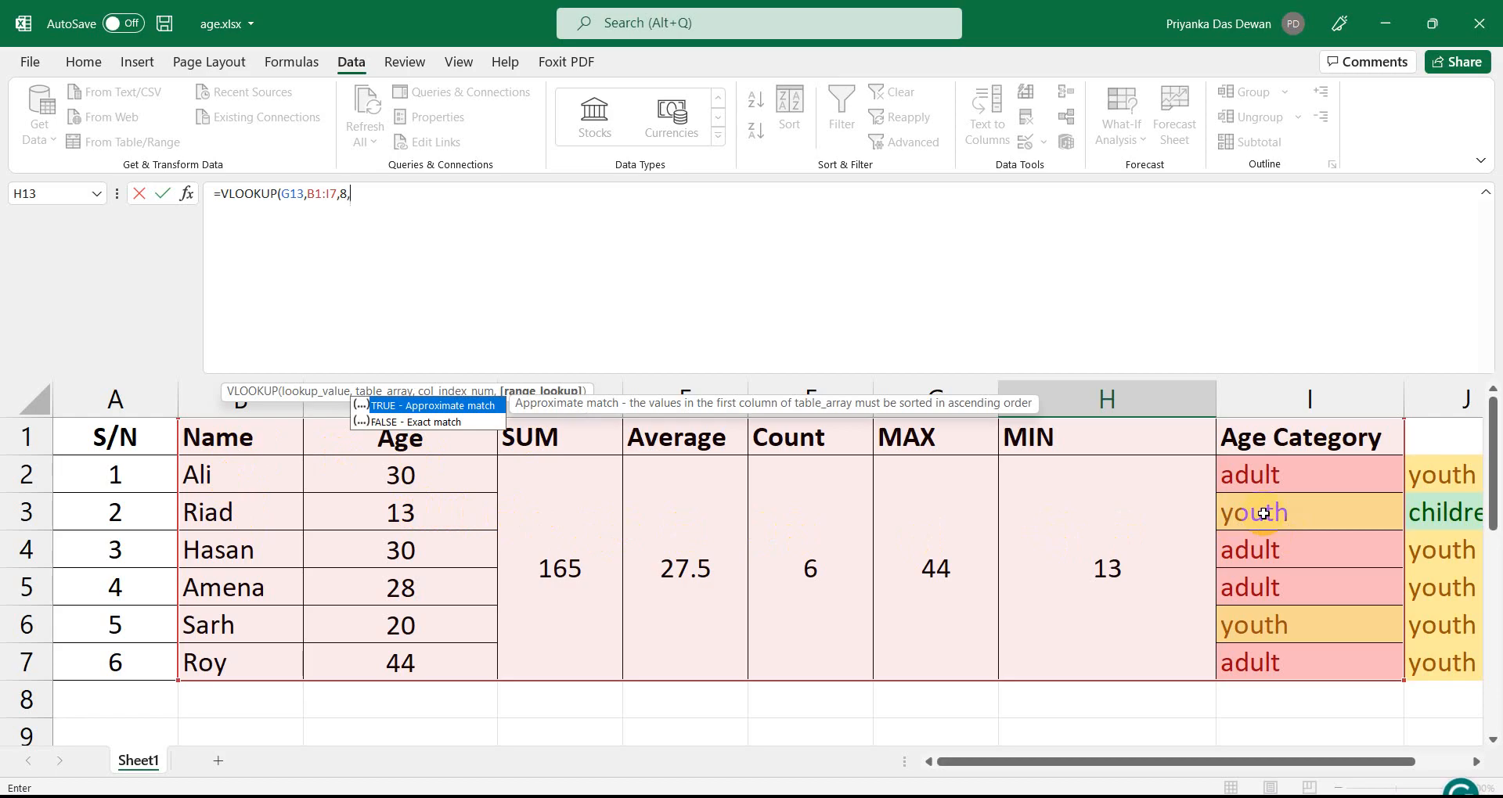
text(0))
key(Return)
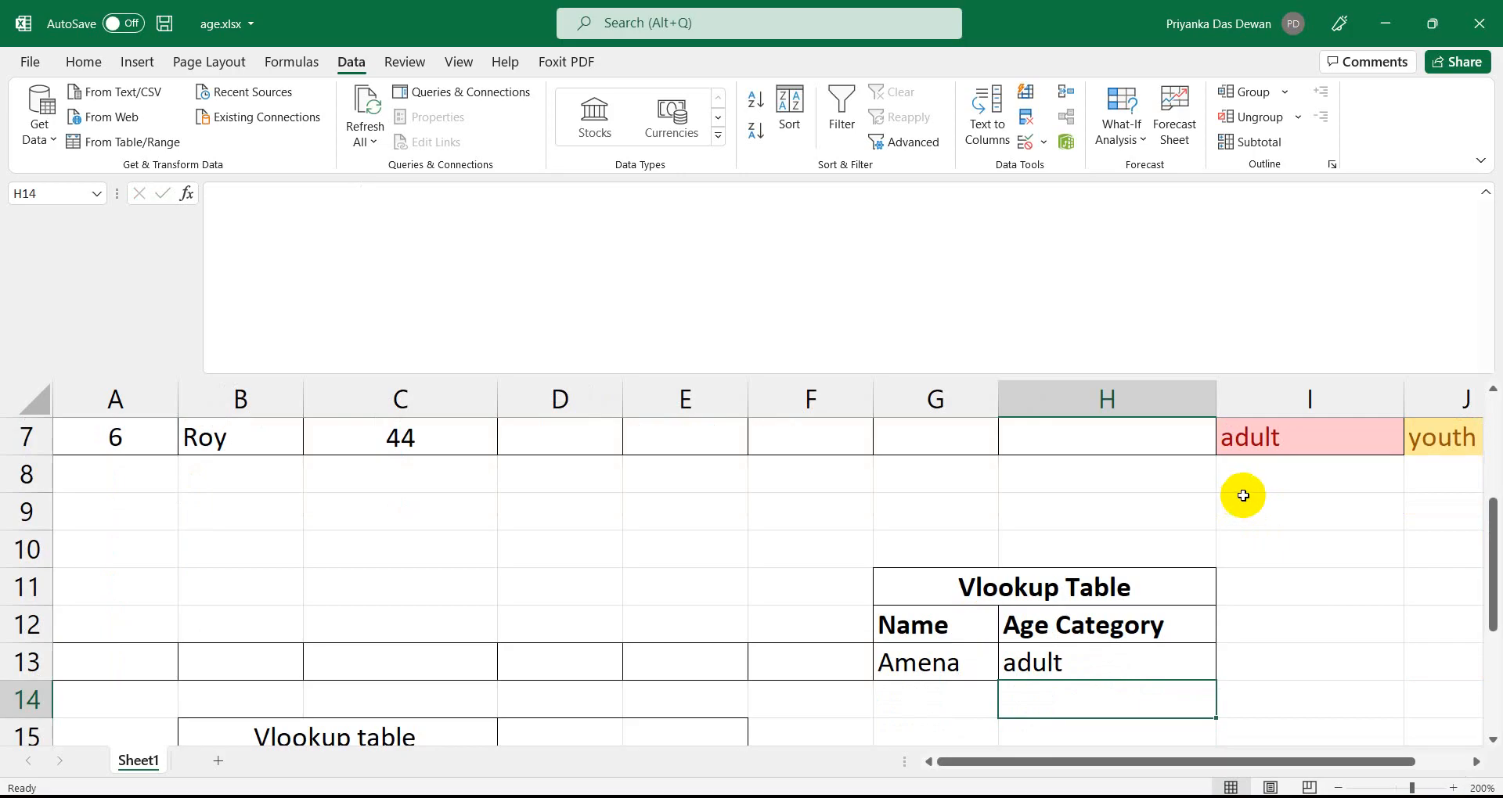
Test the lookup by choosing the second name on the list from the dropdown in cell G13.
click(953, 666)
click(1007, 669)
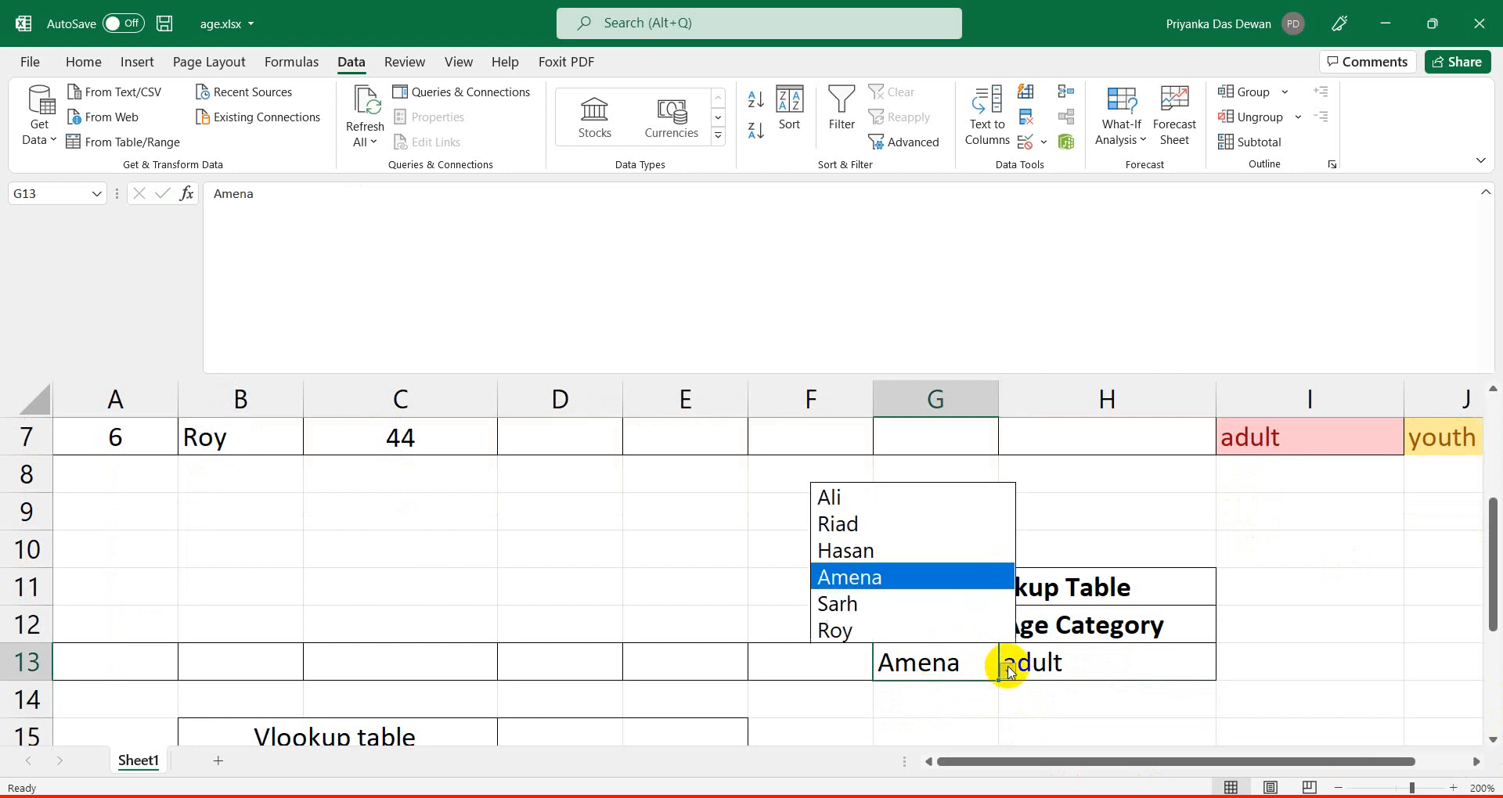
click(844, 524)
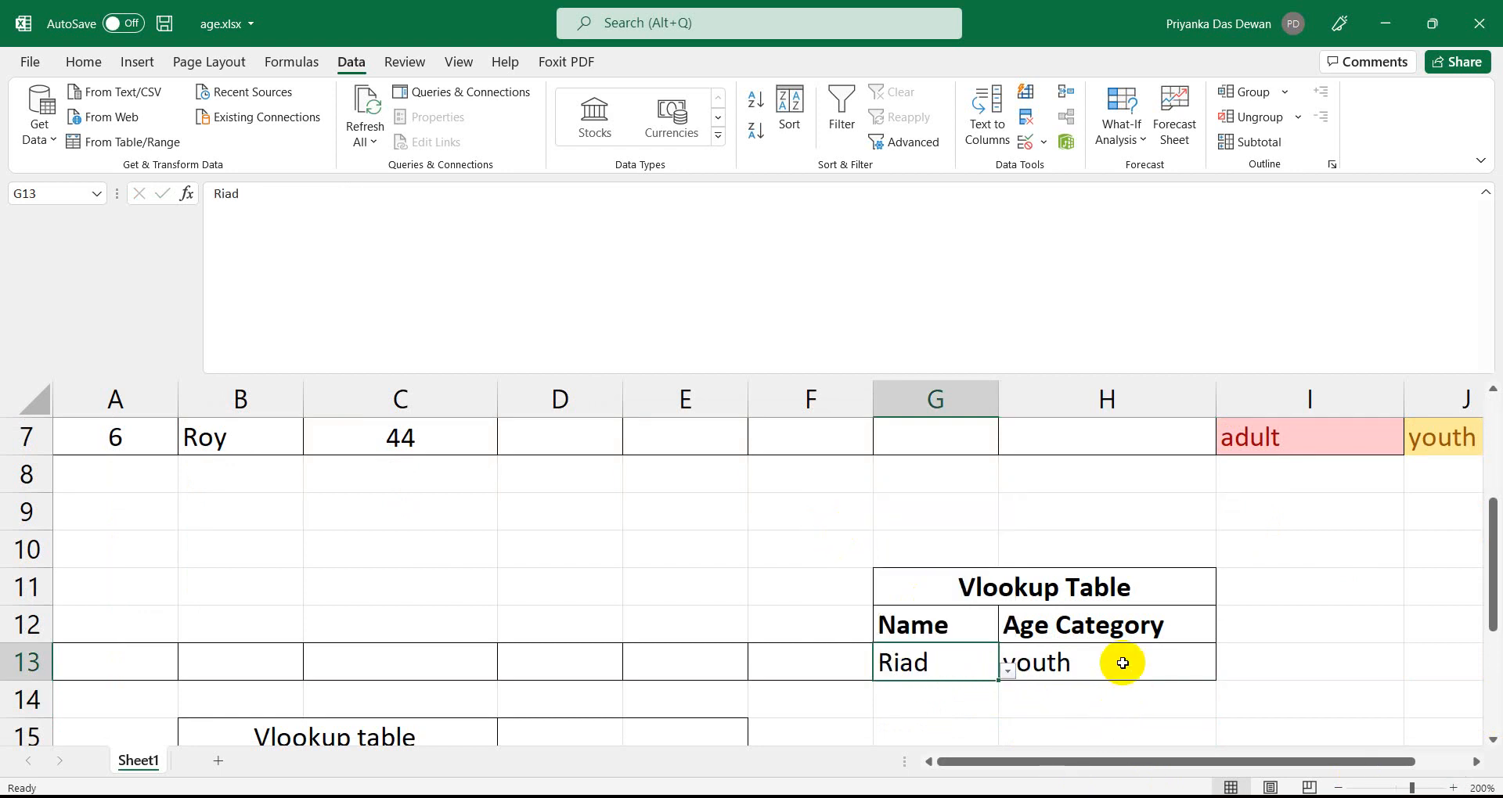